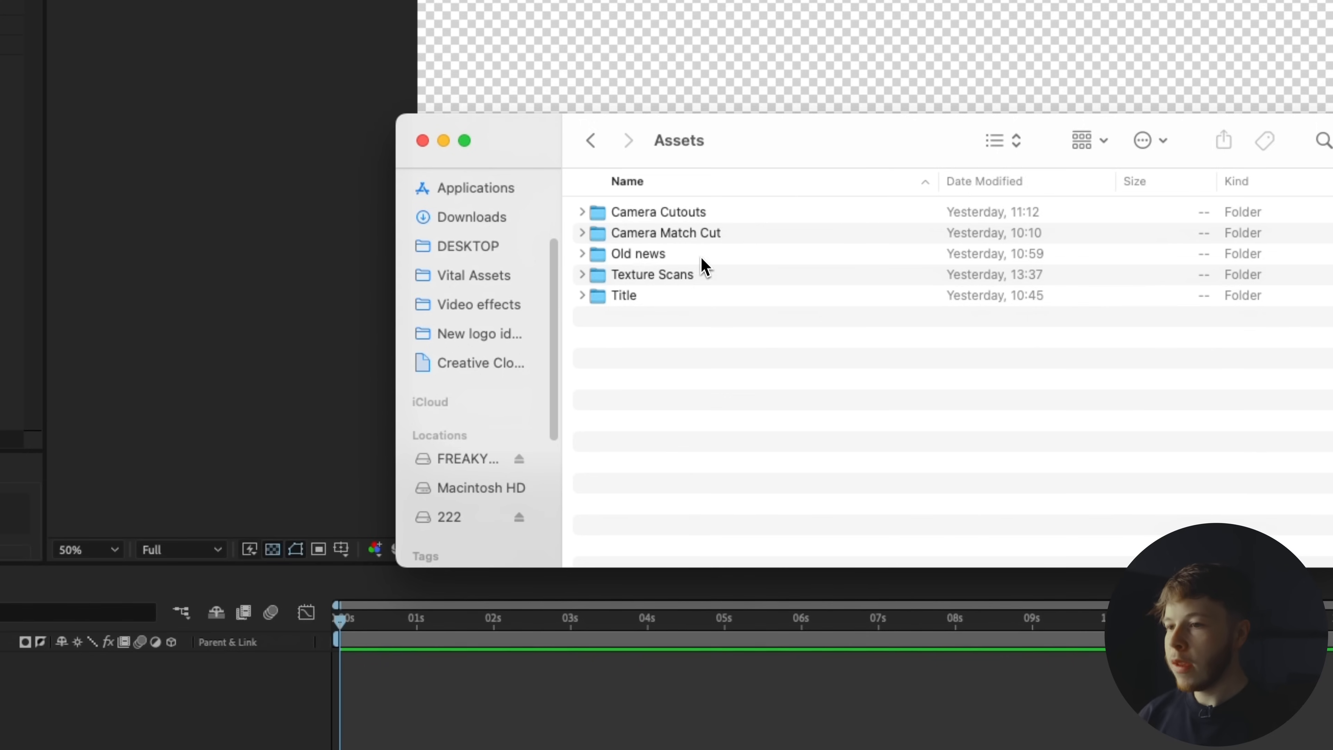
- Import Match Cut Seq.psd as a composition with merged layer styles into Main Sequence, and file its composition and layers folder in 03 Assets
{"action": "double_click", "coordinate": [639, 232]}
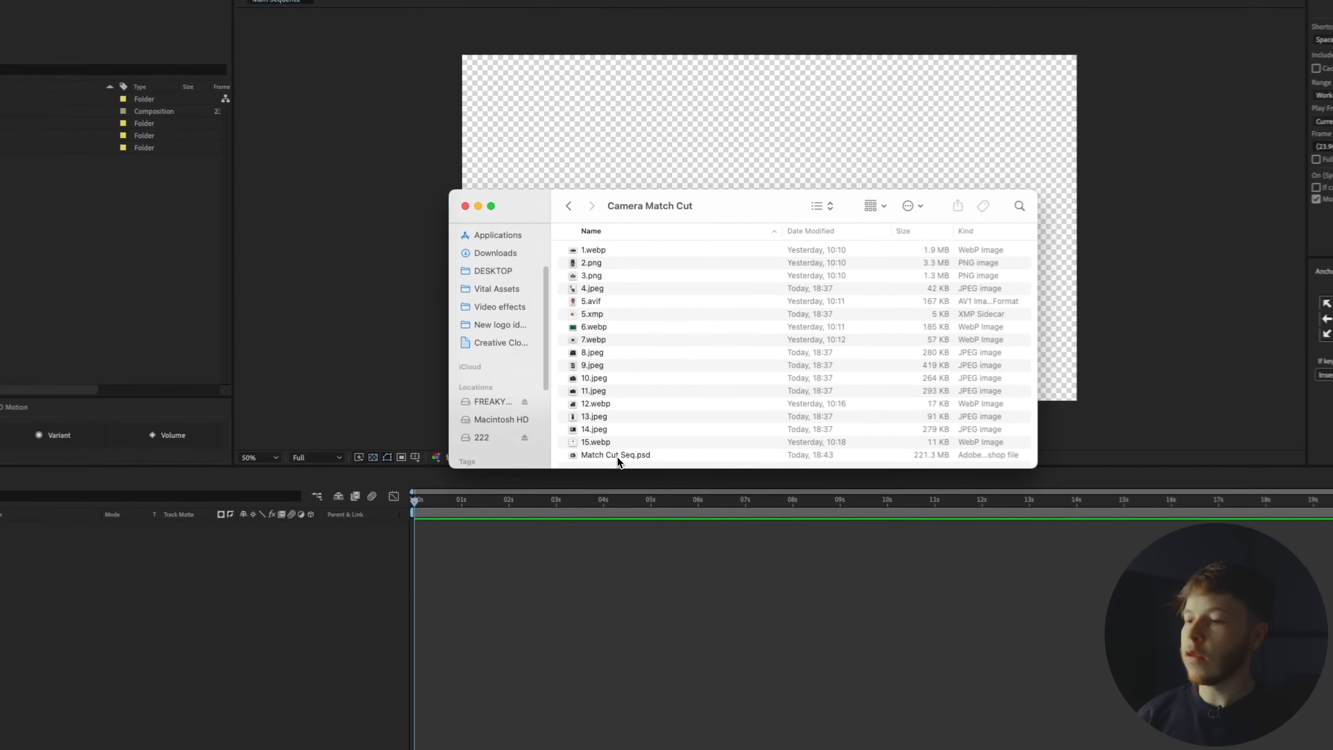
{"action": "left_click_drag", "start_coordinate": [616, 455], "coordinate": [215, 623]}
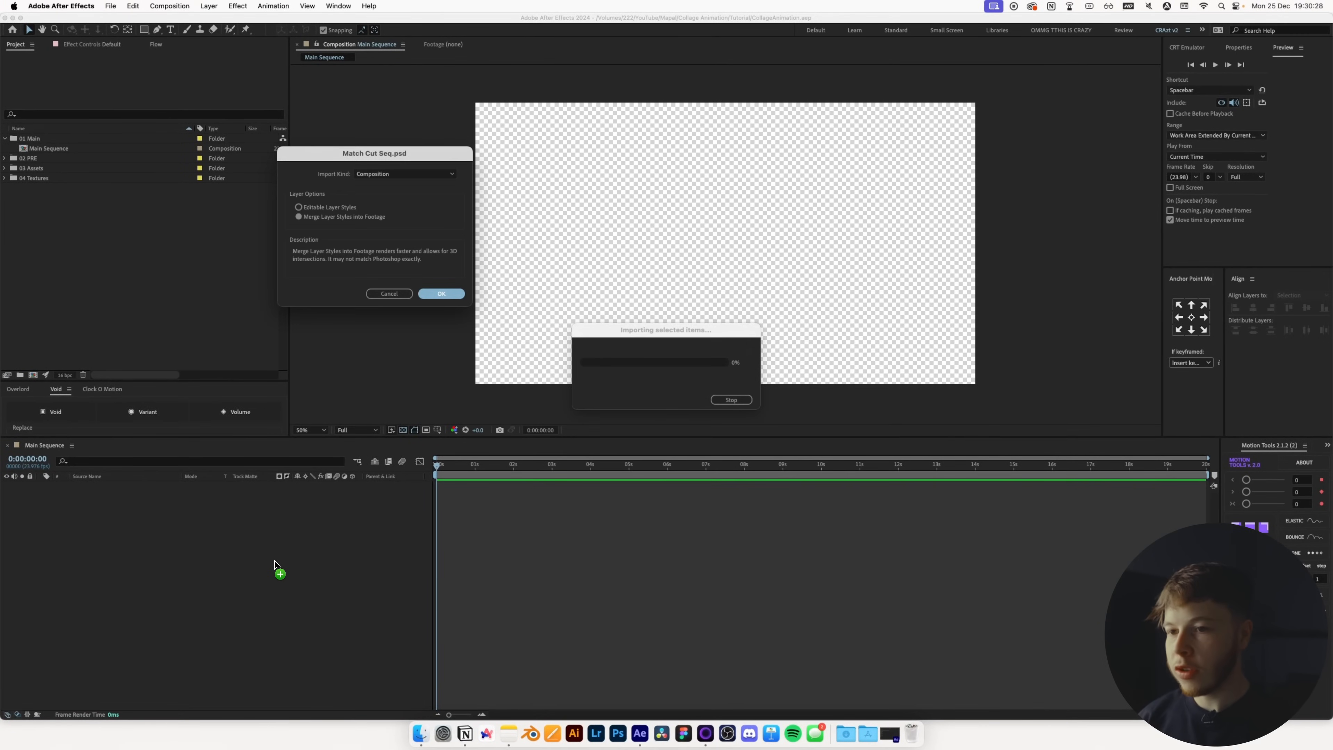
{"action": "key", "text": "Return"}
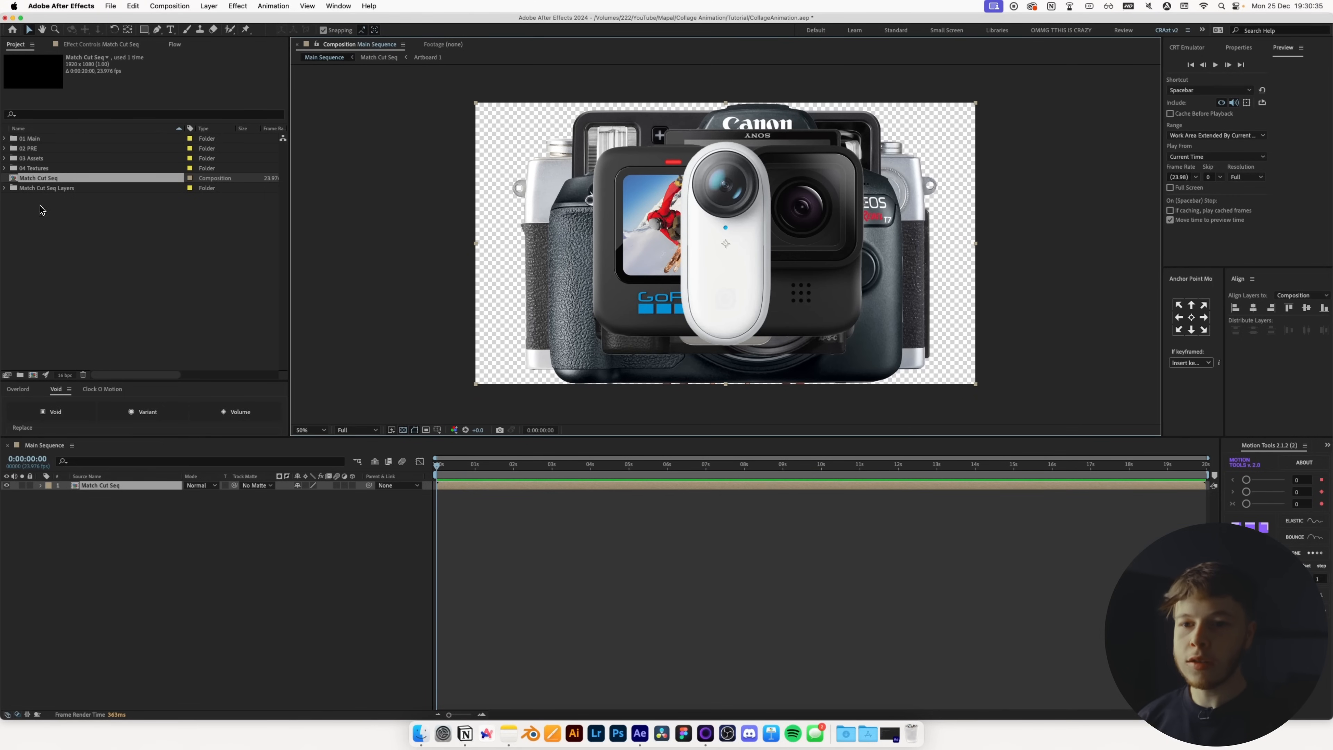
{"action": "left_click", "coordinate": [46, 190], "text": "shift"}
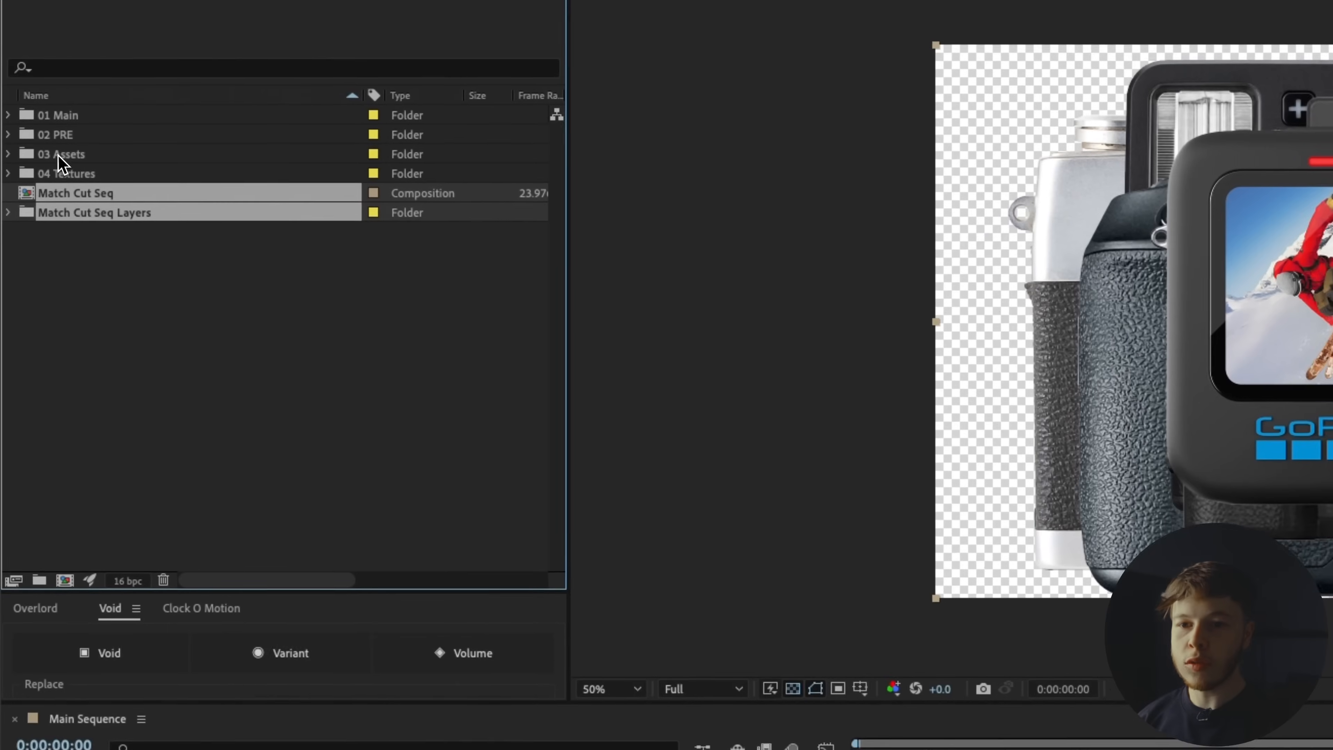
{"action": "left_click_drag", "start_coordinate": [48, 193], "coordinate": [73, 159]}
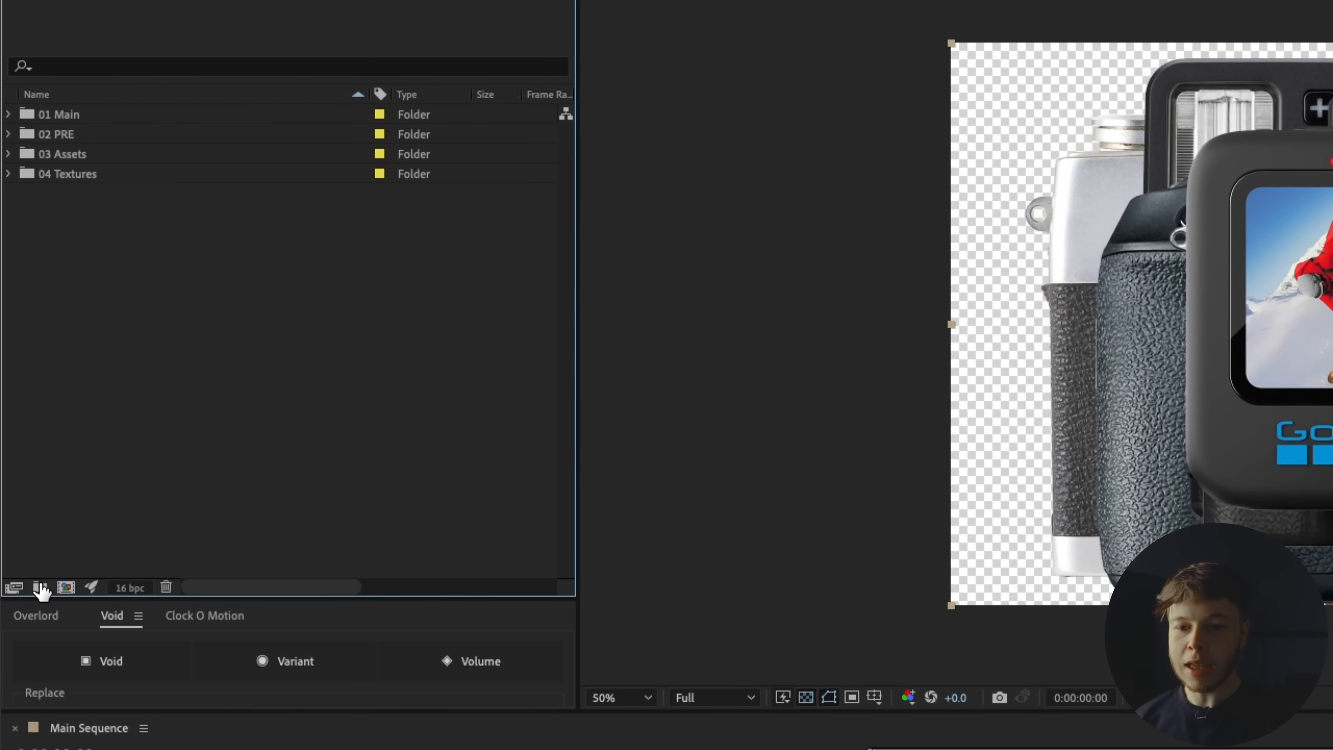
{"action": "left_click", "coordinate": [40, 587]}
{"action": "left_click", "coordinate": [167, 292]}
{"action": "left_click", "coordinate": [152, 202]}
{"action": "key", "text": "Delete"}
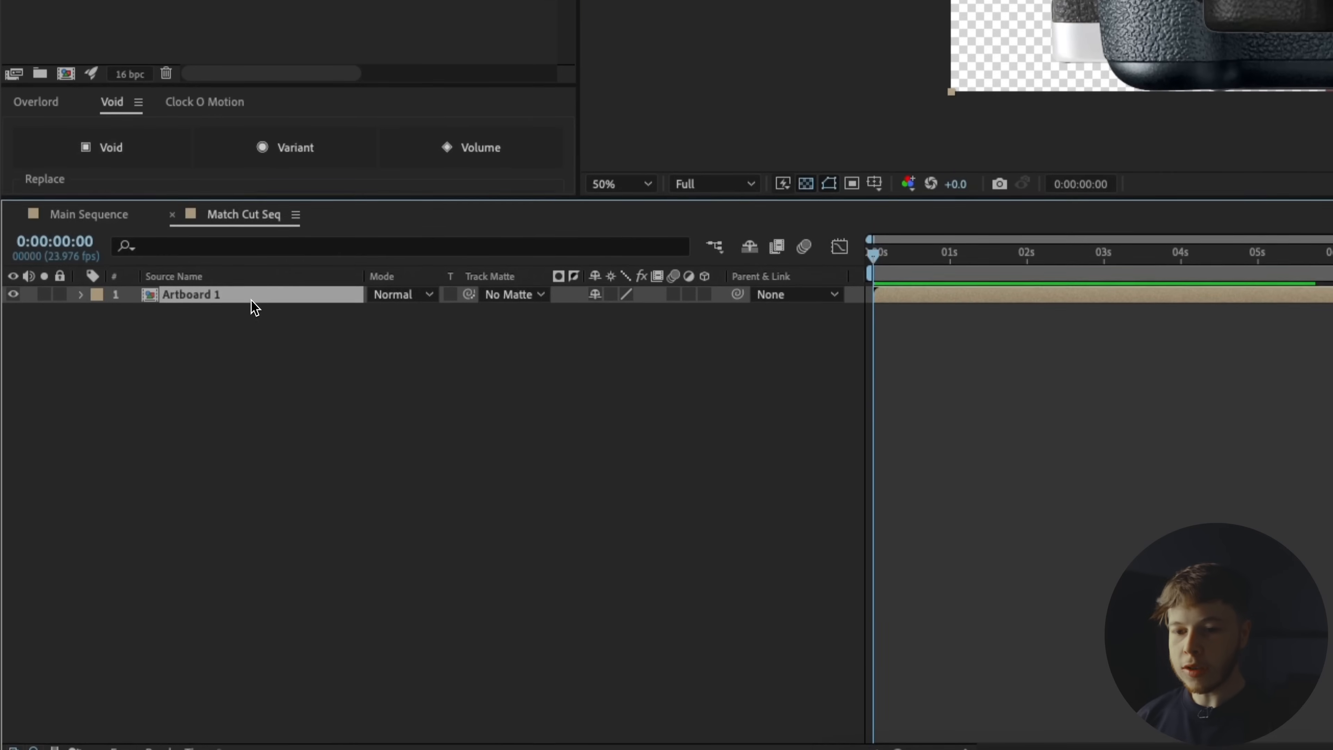
- Copy all 15 layers from the Artboard 1 composition into Main Sequence and delete the nested Match Cut Seq layer
{"action": "double_click", "coordinate": [248, 298]}
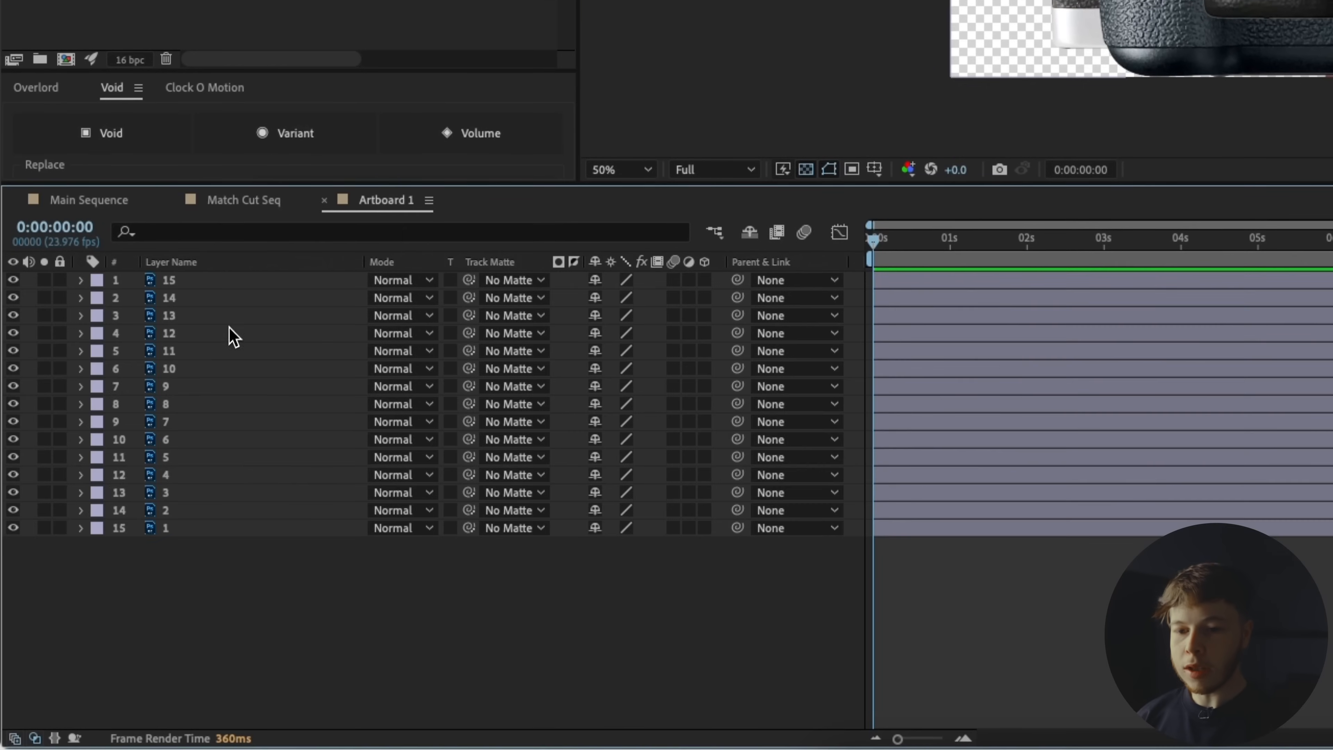
{"action": "left_click_drag", "start_coordinate": [241, 632], "coordinate": [189, 247]}
{"action": "key", "text": "super+c"}
{"action": "left_click", "coordinate": [323, 201]}
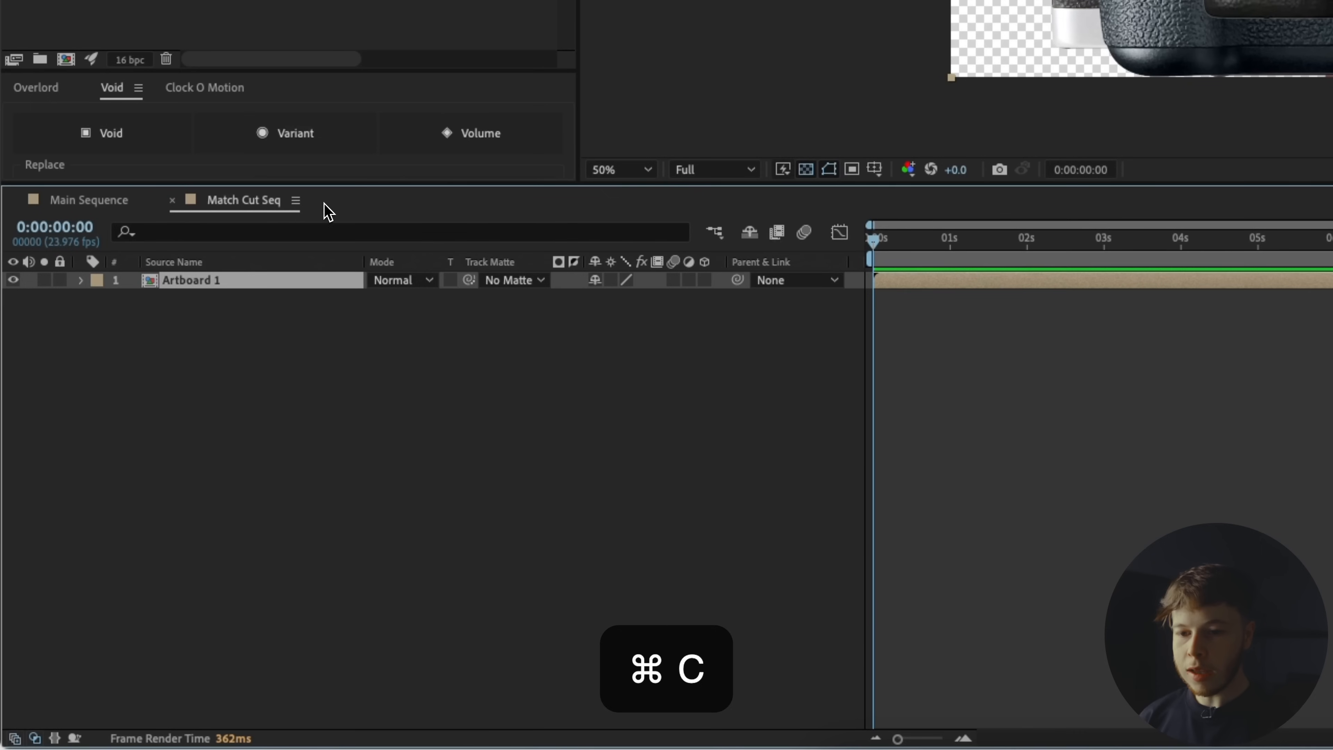
{"action": "left_click", "coordinate": [173, 201]}
{"action": "key", "text": "super+v"}
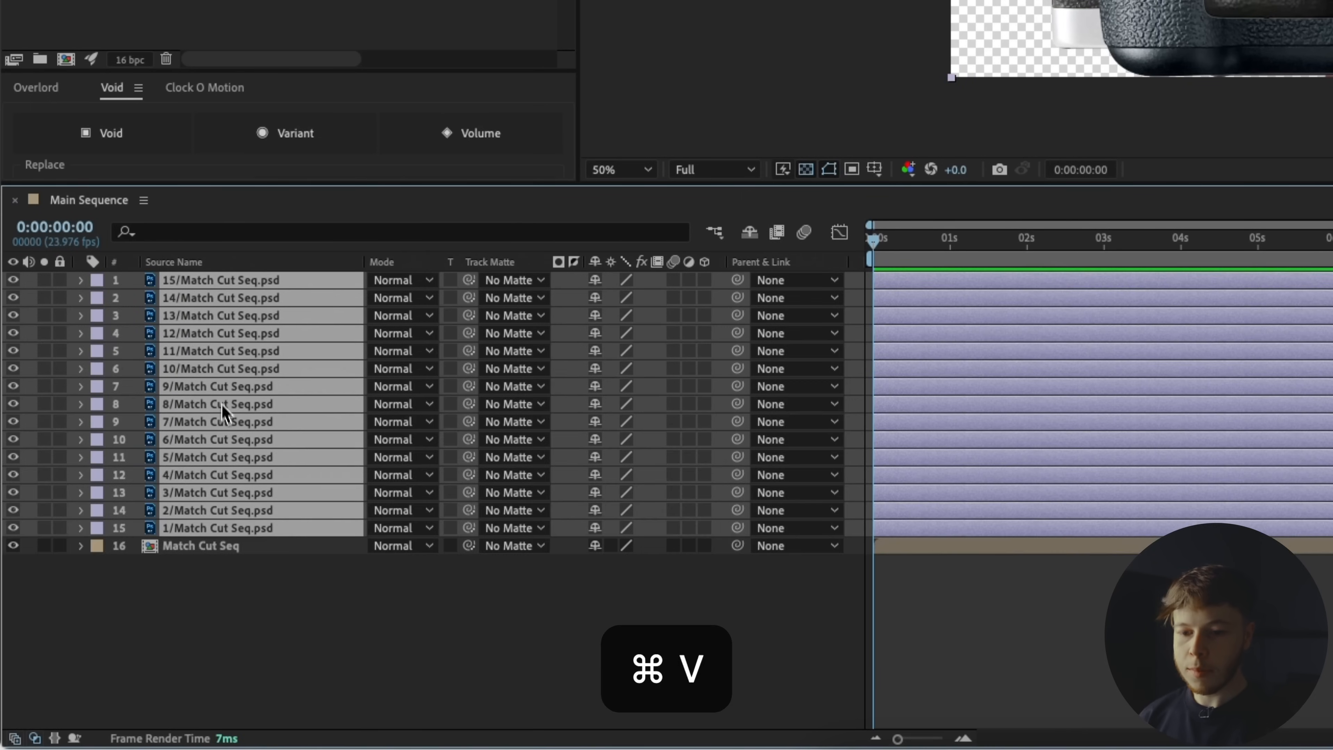
{"action": "left_click", "coordinate": [244, 546]}
{"action": "key", "text": "Delete"}
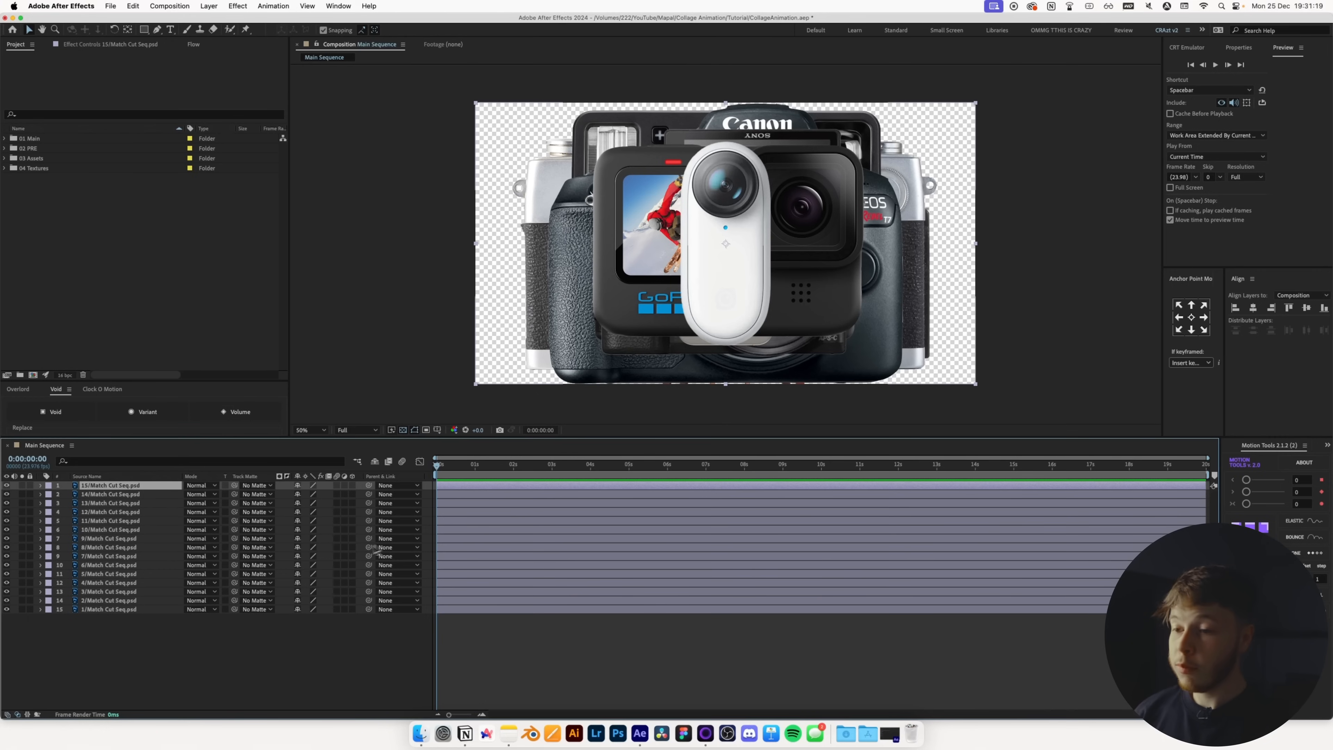
- Hide every layer except 1/Match Cut Seq.psd and set that layer's scale to 44%
{"action": "left_click_drag", "start_coordinate": [6, 485], "coordinate": [6, 601]}
{"action": "left_click", "coordinate": [87, 610]}
{"action": "key", "text": "s"}
{"action": "left_click_drag", "start_coordinate": [309, 618], "coordinate": [288, 629]}
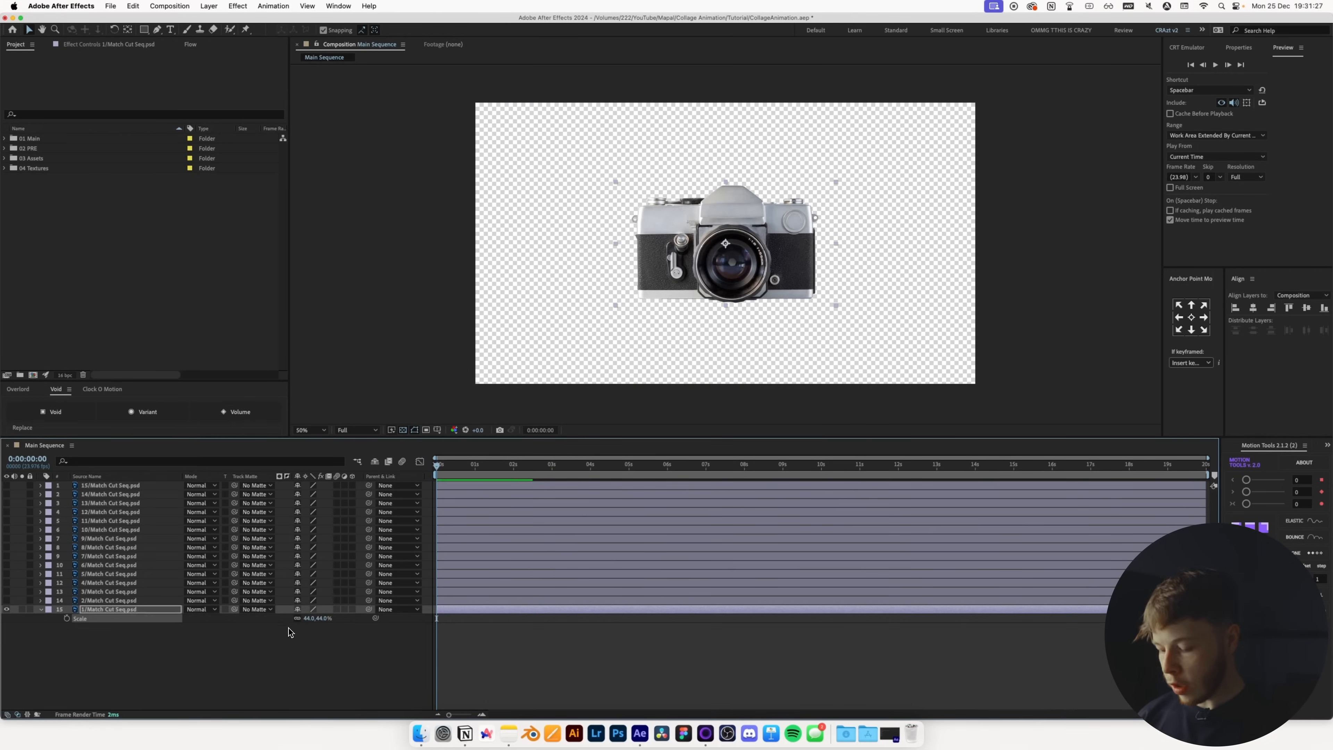
- Show the proportional grid and move the layer 1 camera up and slightly left so its lens sits on the frame centre
{"action": "key", "text": "alt+apostrophe"}
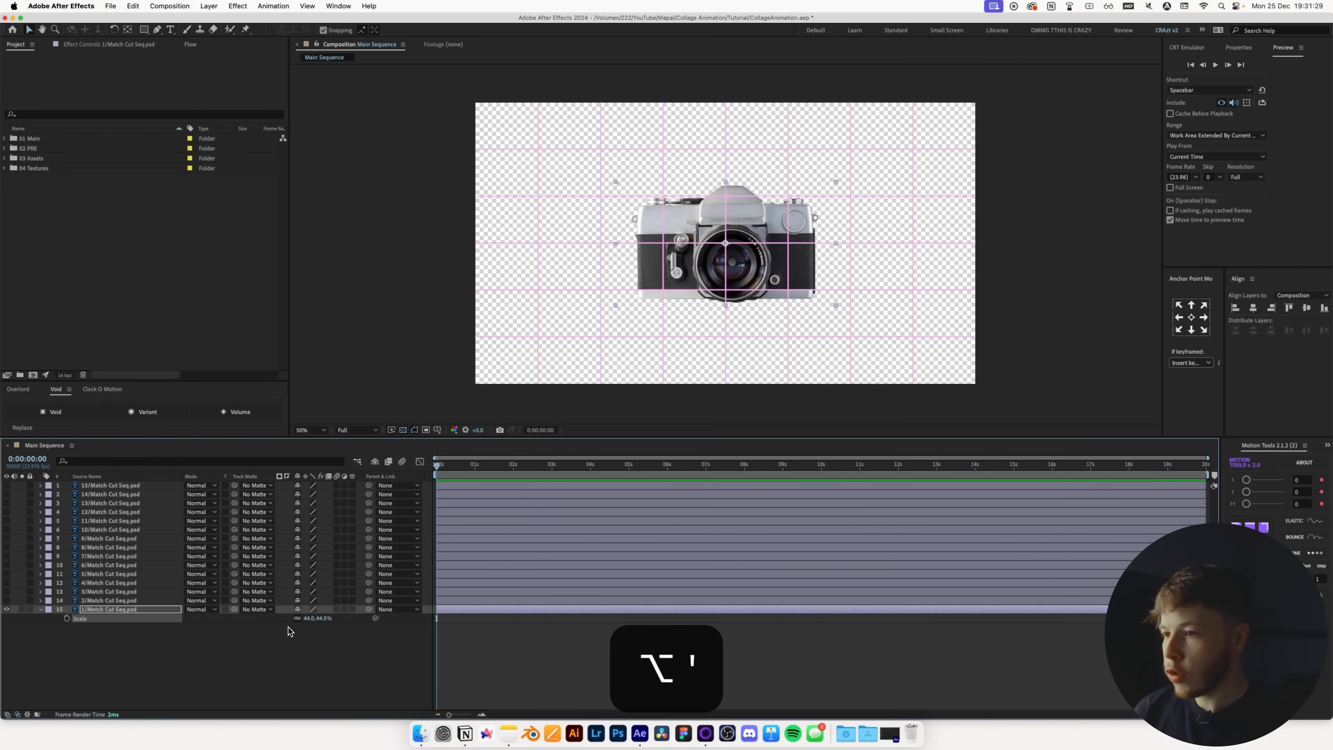
{"action": "key", "text": "shift+Up"}
{"action": "key", "text": "shift+Up"}
{"action": "key", "text": "shift+Up"}
{"action": "key", "text": "shift+Up"}
{"action": "key", "text": "shift+Left"}
{"action": "key", "text": "shift+Left"}
{"action": "key", "text": "shift+Right"}
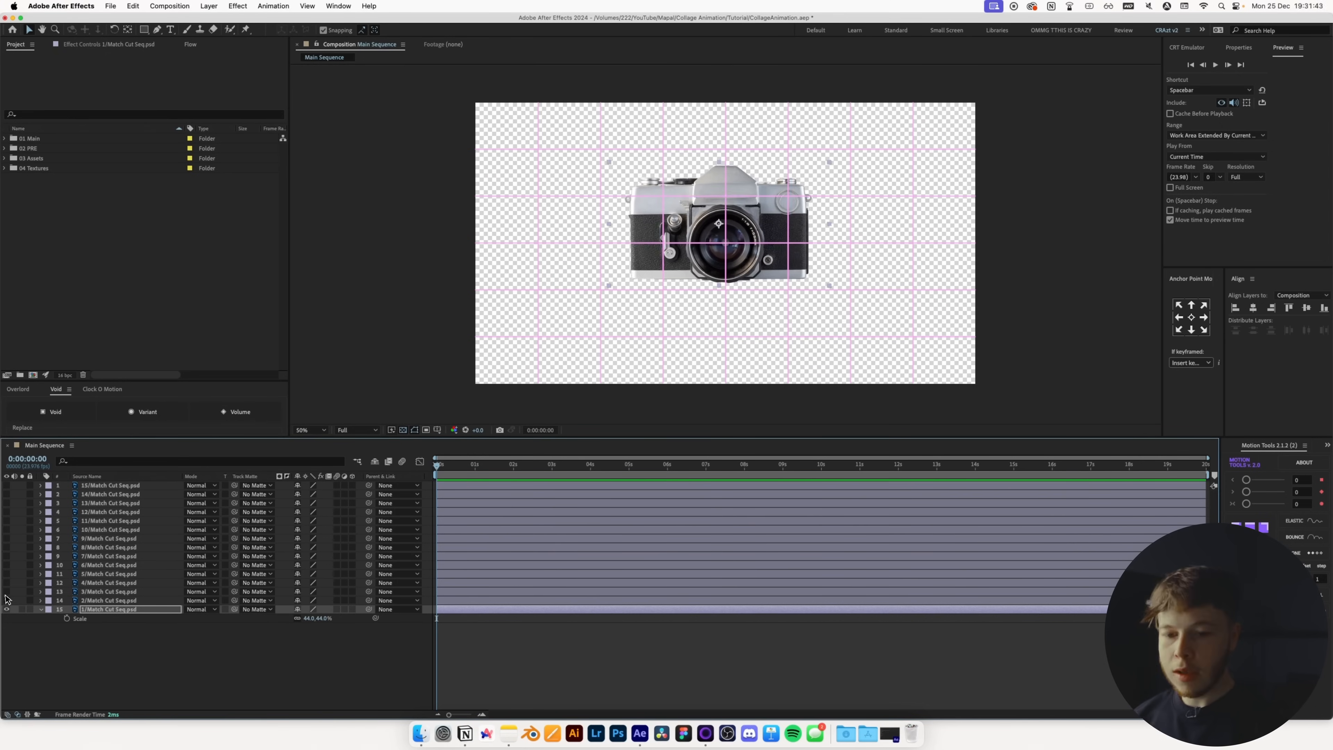
- Make the 2/Match Cut Seq.psd layer visible and set its scale to 70%
{"action": "left_click", "coordinate": [6, 600]}
{"action": "left_click", "coordinate": [110, 600]}
{"action": "key", "text": "s"}
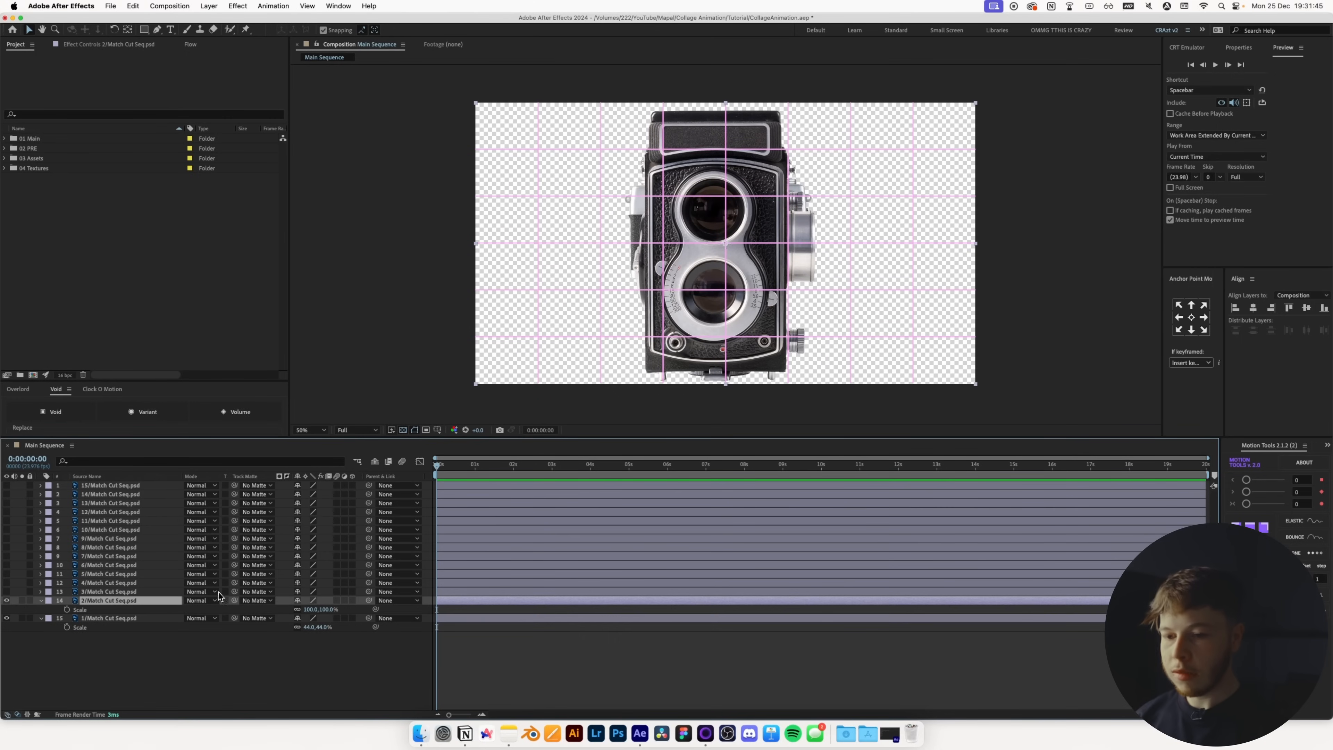
{"action": "left_click_drag", "start_coordinate": [316, 614], "coordinate": [309, 621]}
- Move the layer 2 twin-lens camera so its lower lens is centred on the middle of the proportional grid
{"action": "left_click_drag", "start_coordinate": [737, 319], "coordinate": [742, 279]}
{"action": "key", "text": "shift+Right"}
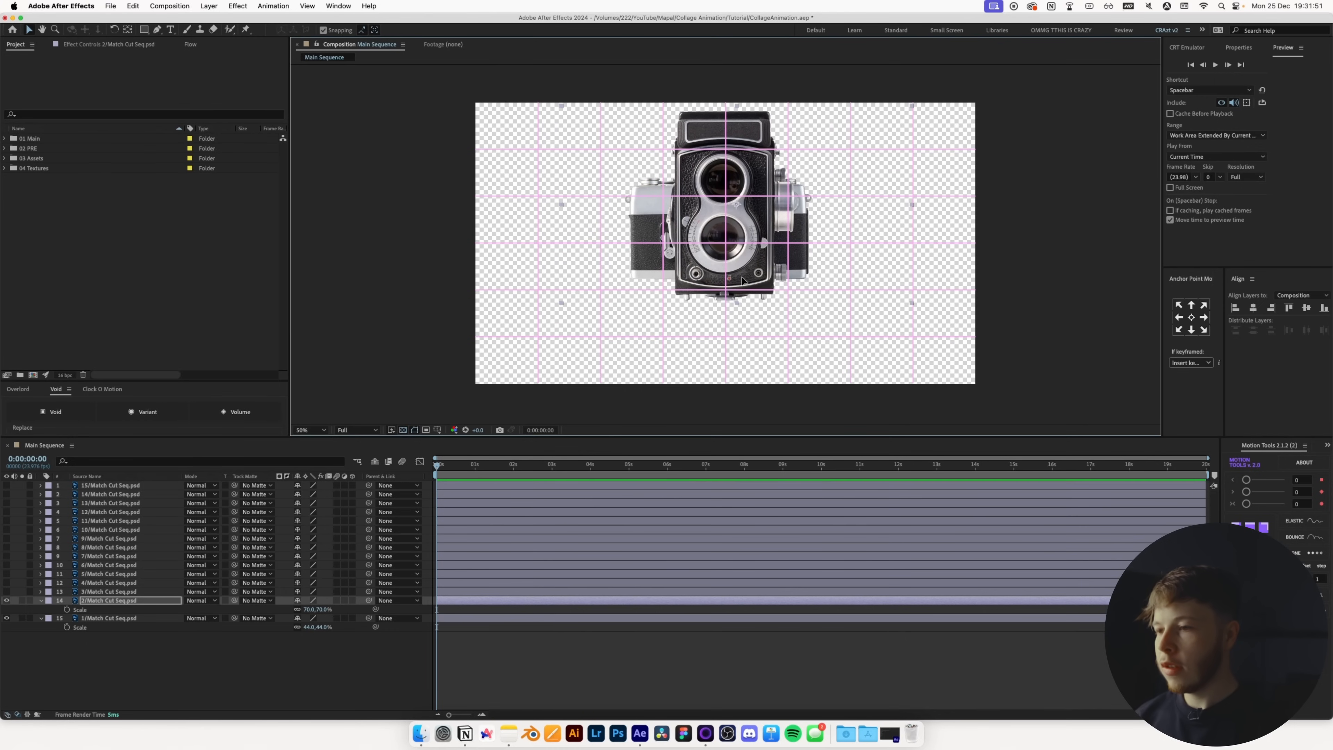
{"action": "key", "text": "shift+Down"}
{"action": "key", "text": "Left"}
{"action": "key", "text": "Left"}
{"action": "key", "text": "Left"}
{"action": "key", "text": "Left"}
{"action": "key", "text": "Left"}
{"action": "key", "text": "Left"}
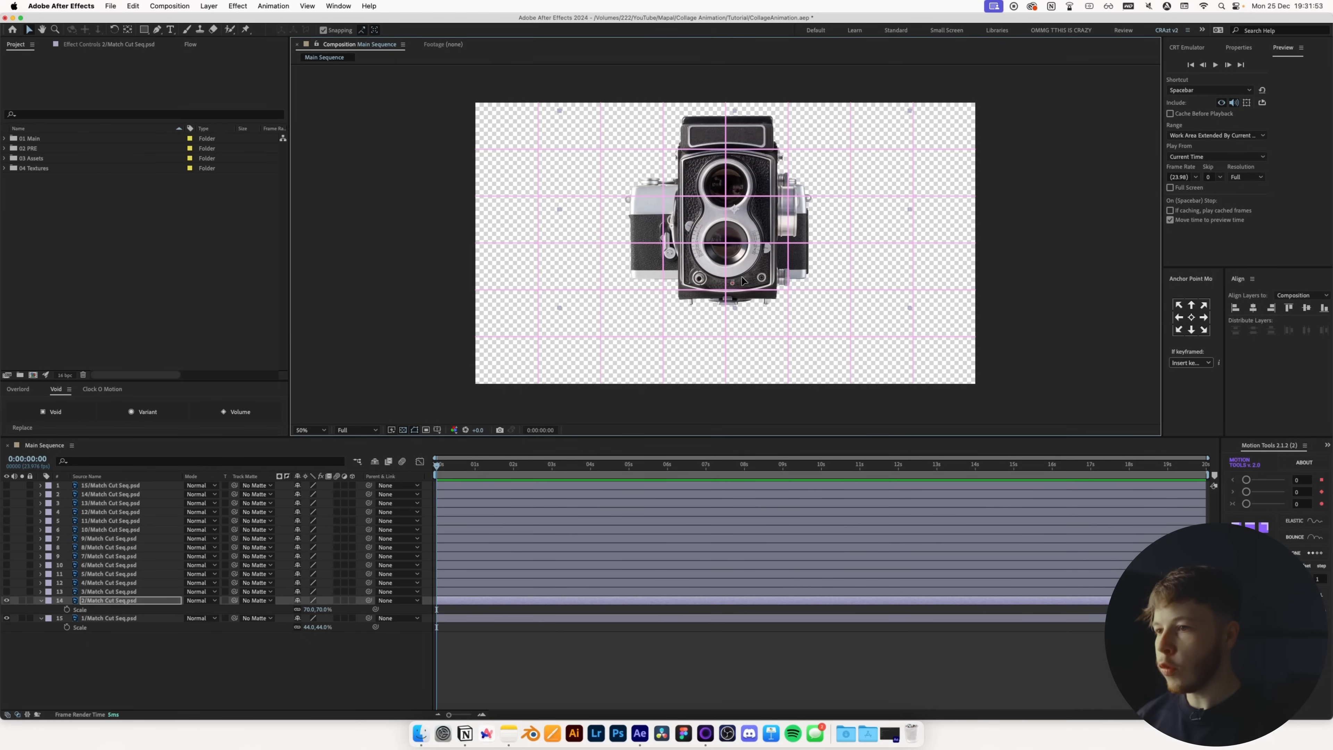
- Toggle the visibility of layer 2 to compare its lens alignment with the camera beneath it
{"action": "left_click", "coordinate": [6, 600]}
{"action": "left_click", "coordinate": [7, 601]}
{"action": "left_click", "coordinate": [6, 600]}
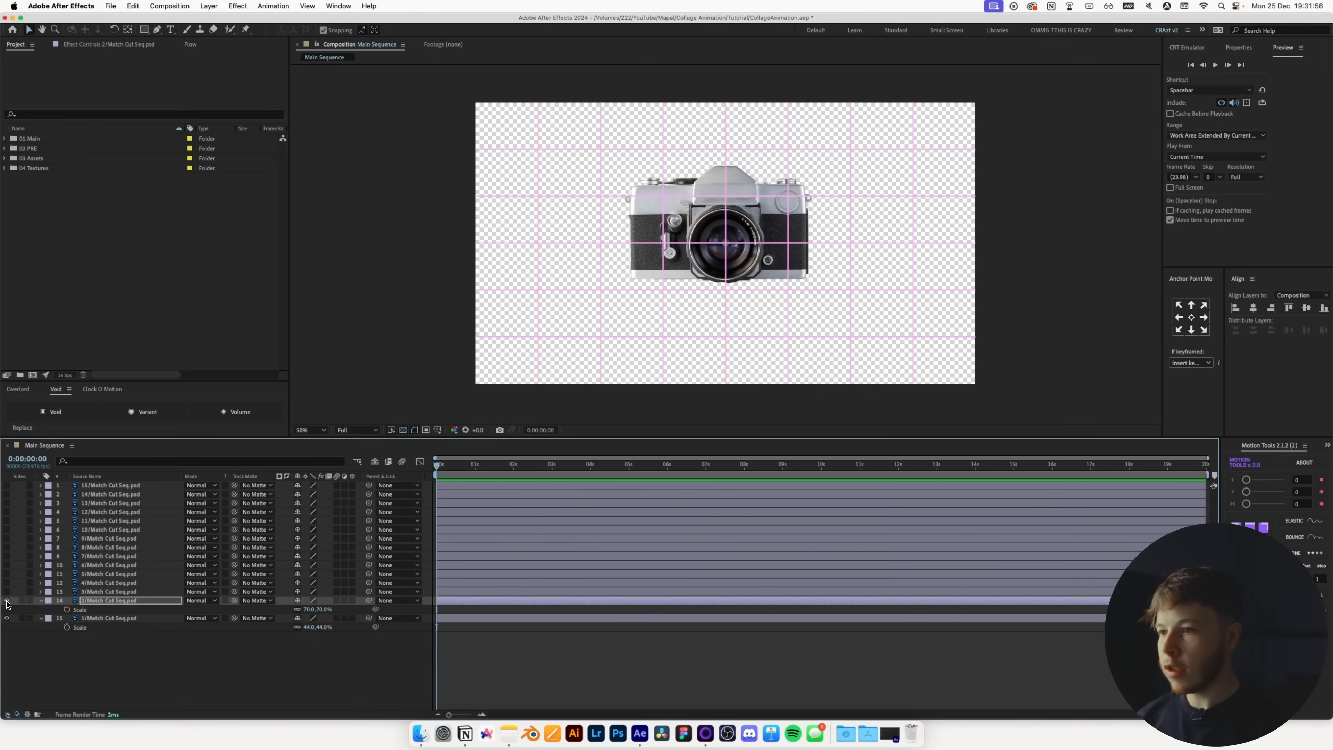
{"action": "left_click", "coordinate": [7, 600]}
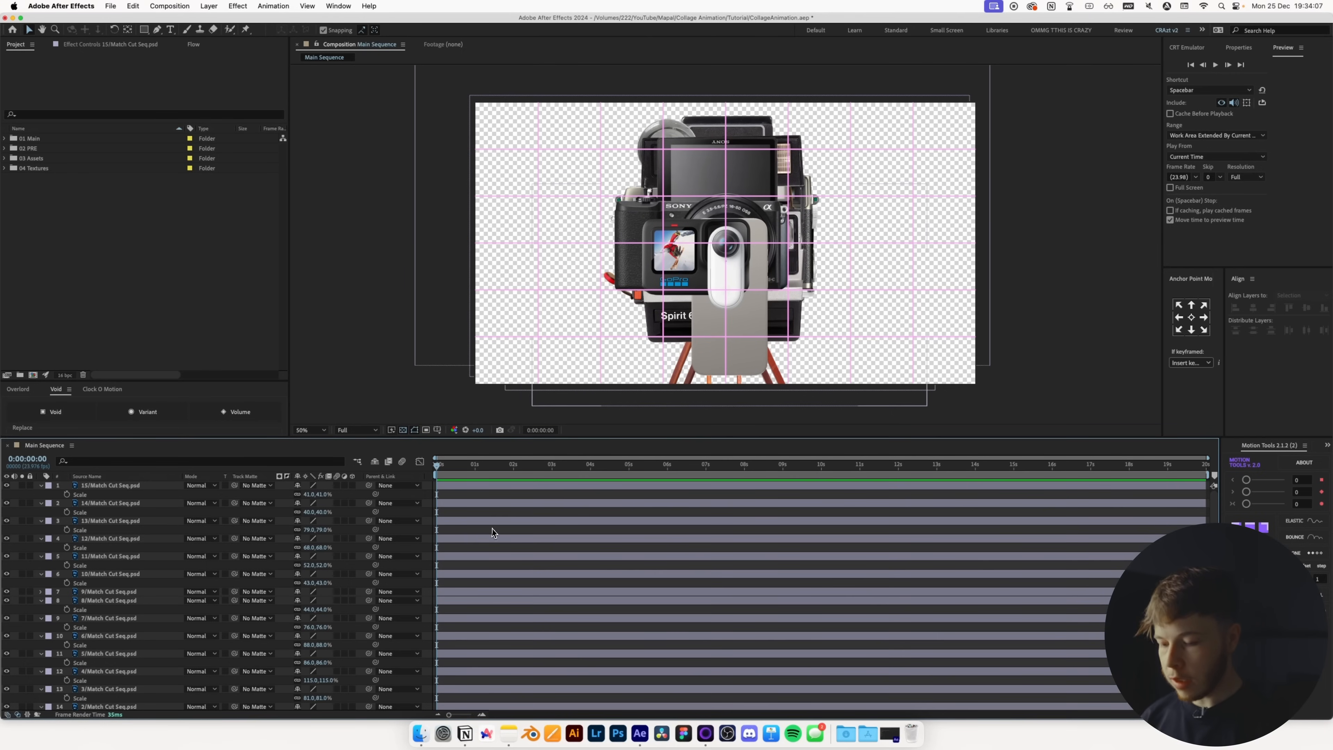
- Collapse the scale properties and trim all 15 layers to three frames by splitting them at 0:00:00:03 and deleting the remainders
{"action": "key", "text": "s"}
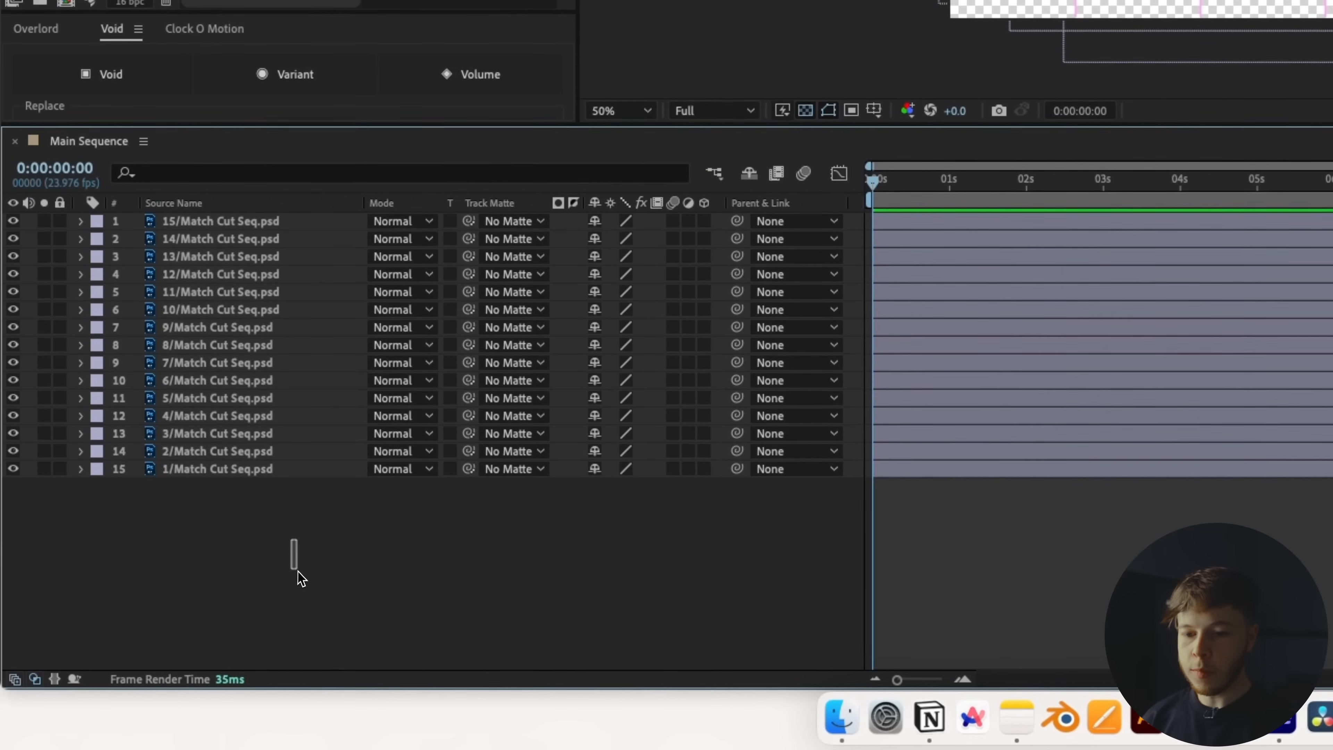
{"action": "key", "text": "super+a"}
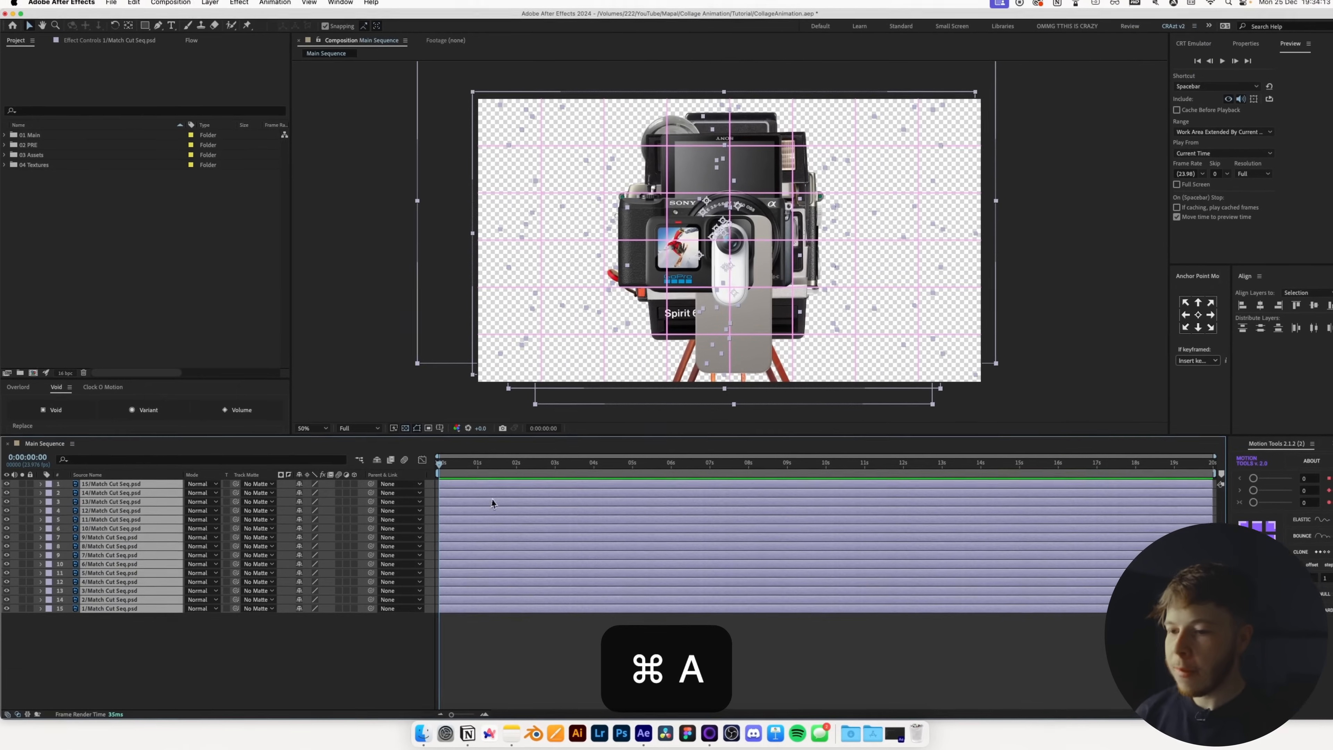
{"action": "key", "text": "super+Right"}
{"action": "key", "text": "super+Right"}
{"action": "key", "text": "super+Right"}
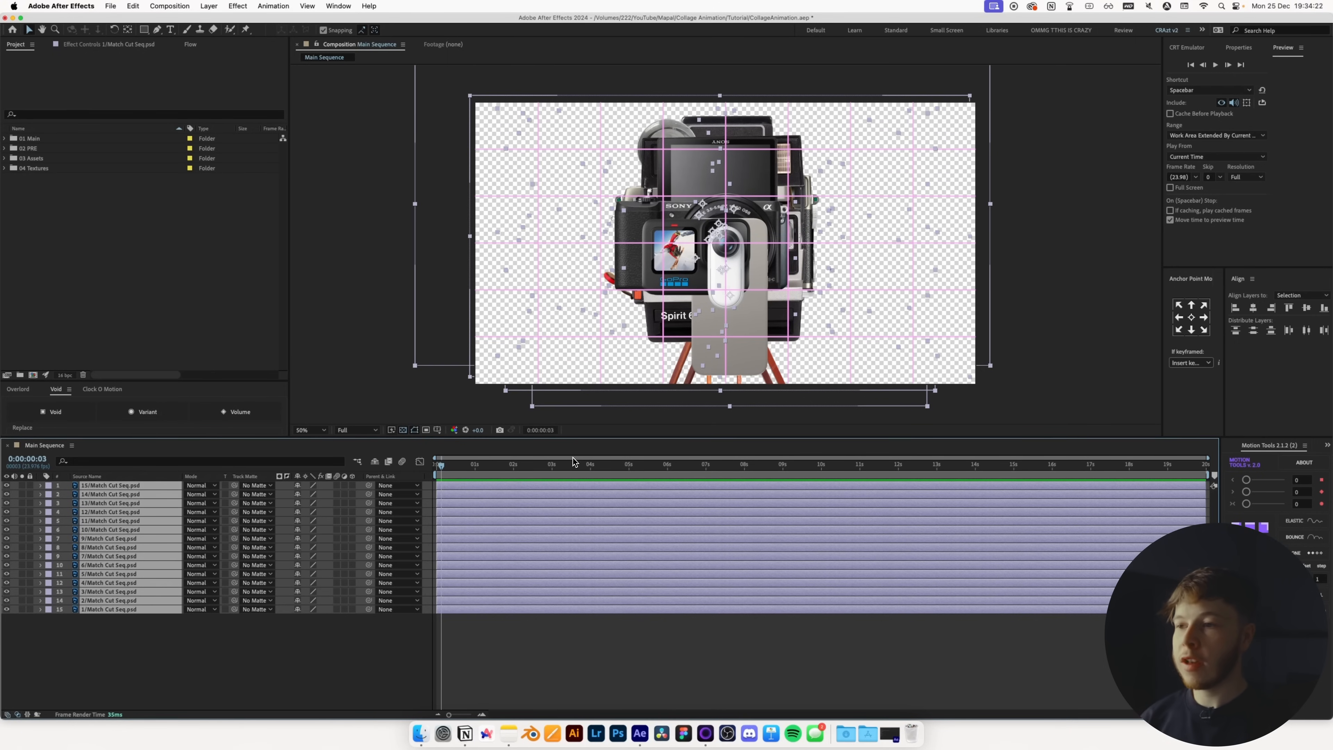
{"action": "key", "text": "super+shift+d"}
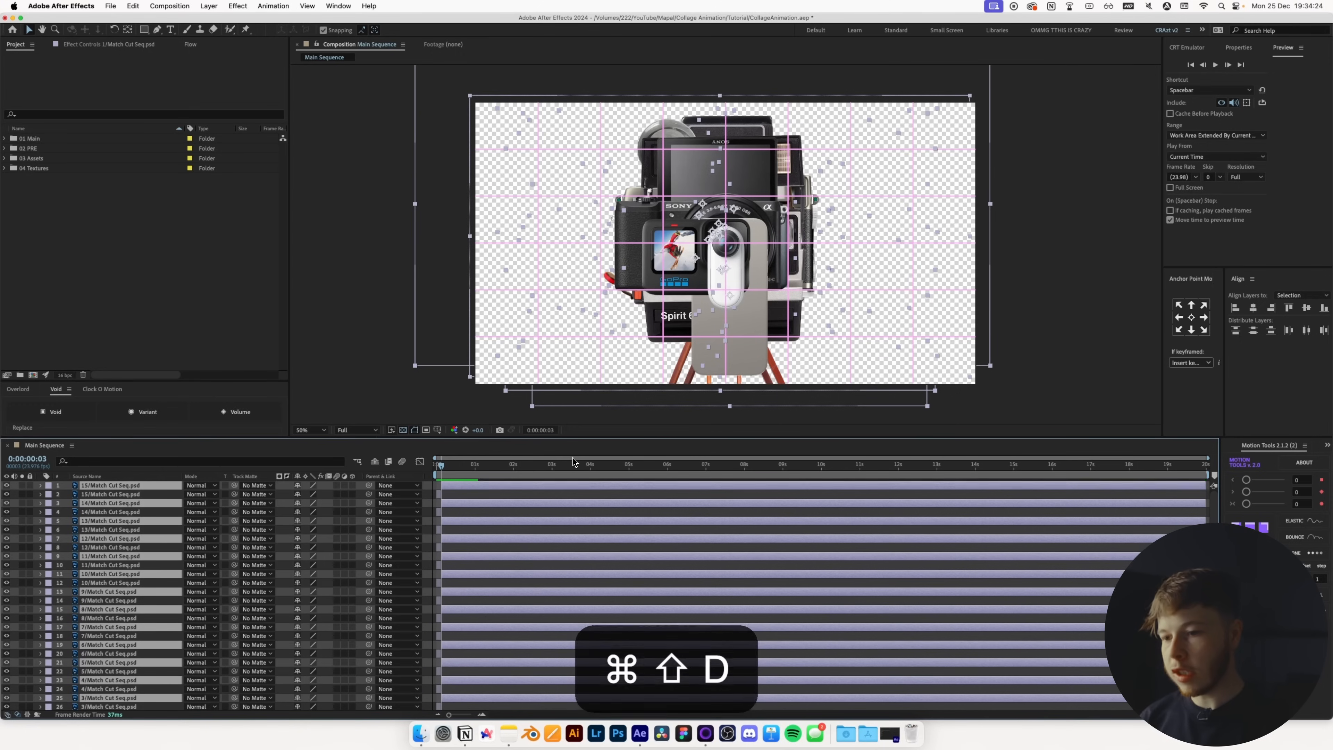
{"action": "key", "text": "Delete"}
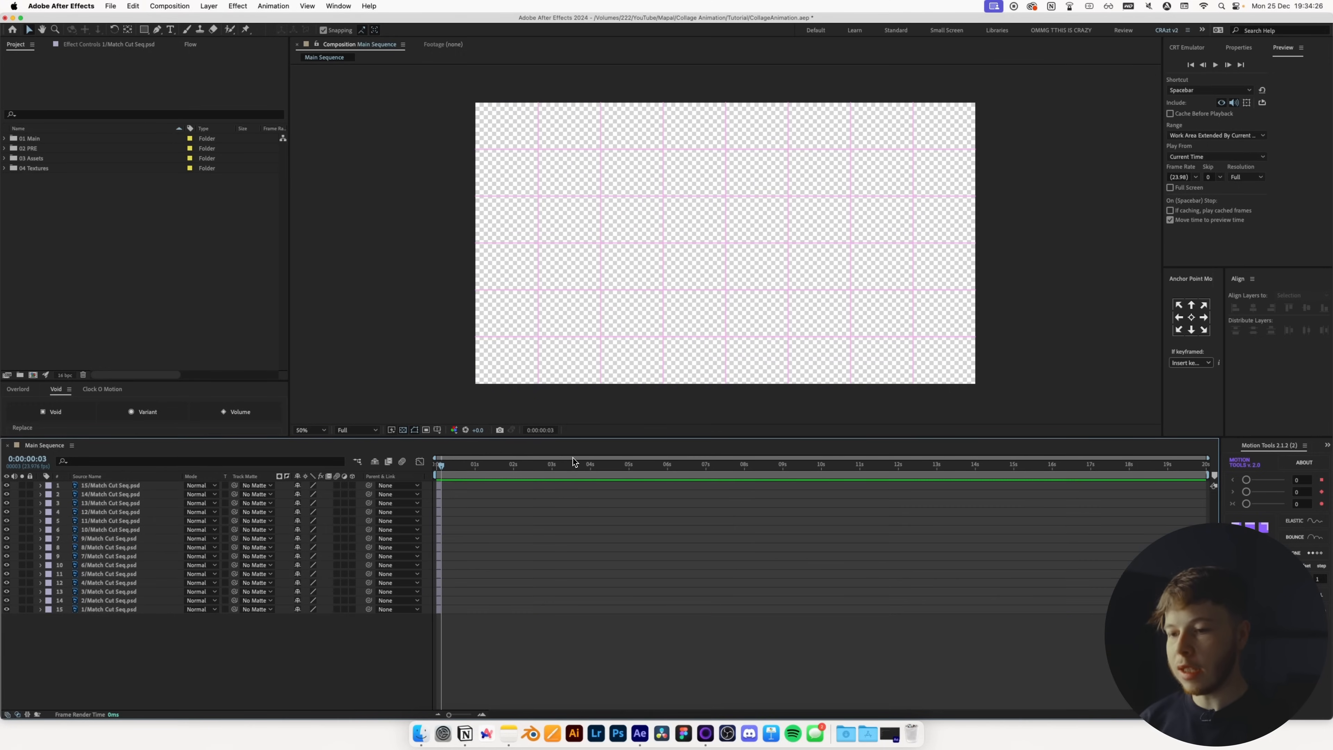
- Sequence all 15 trimmed layers from the start of the composition with a Motion Tools offset of 3
{"action": "left_click_drag", "start_coordinate": [442, 471], "coordinate": [407, 470]}
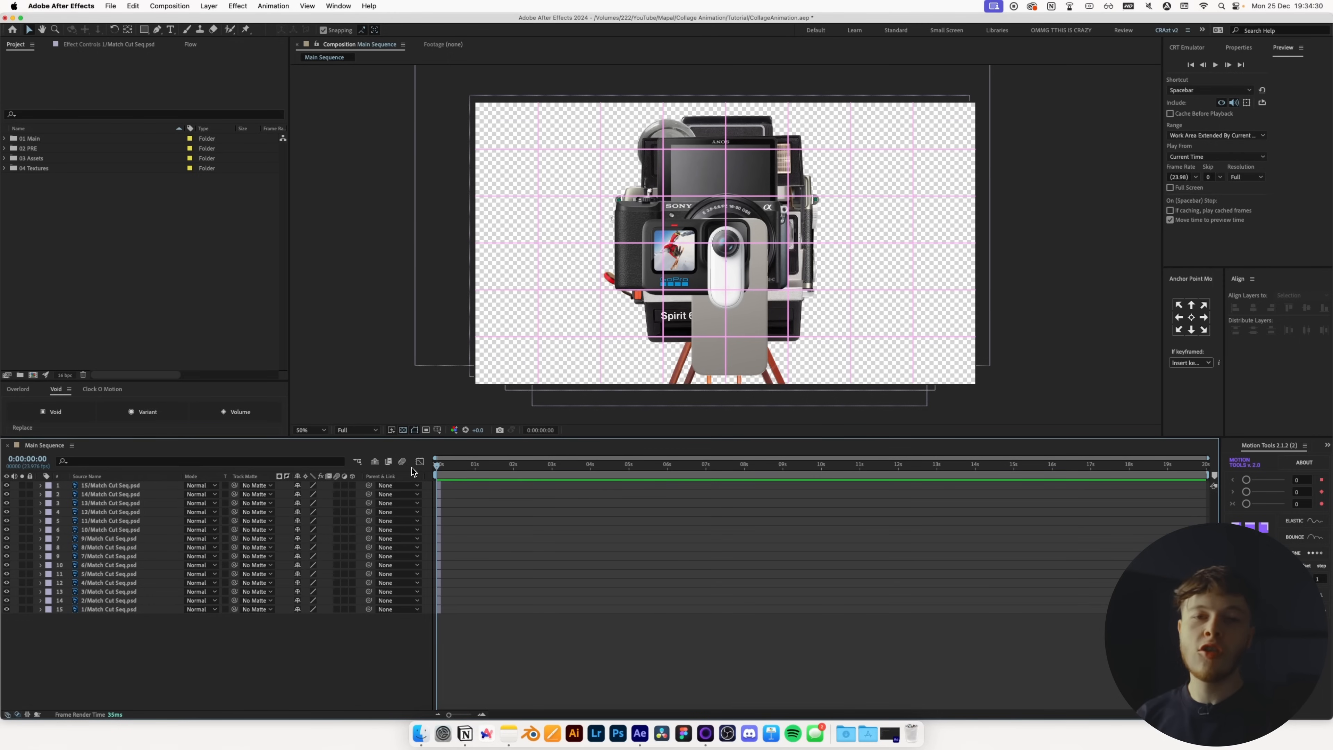
{"action": "key", "text": "super+a"}
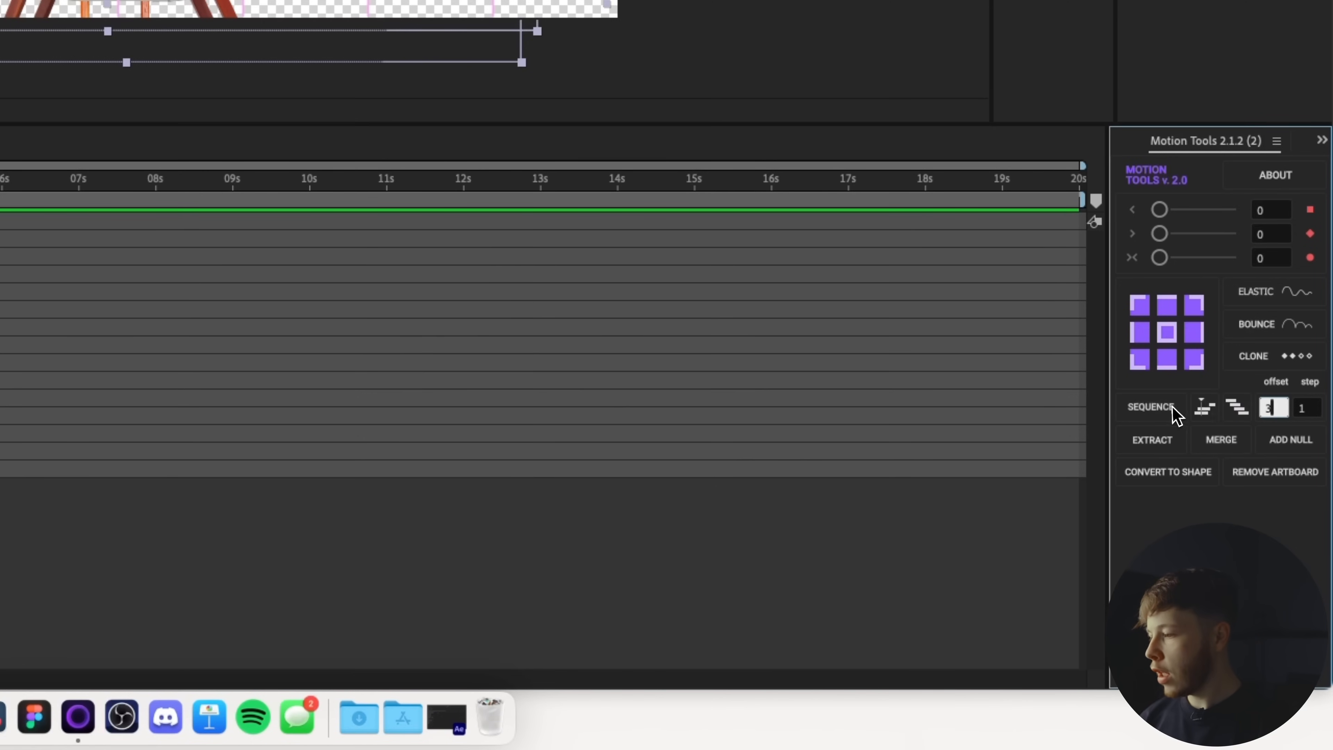
{"action": "left_click", "coordinate": [1237, 408]}
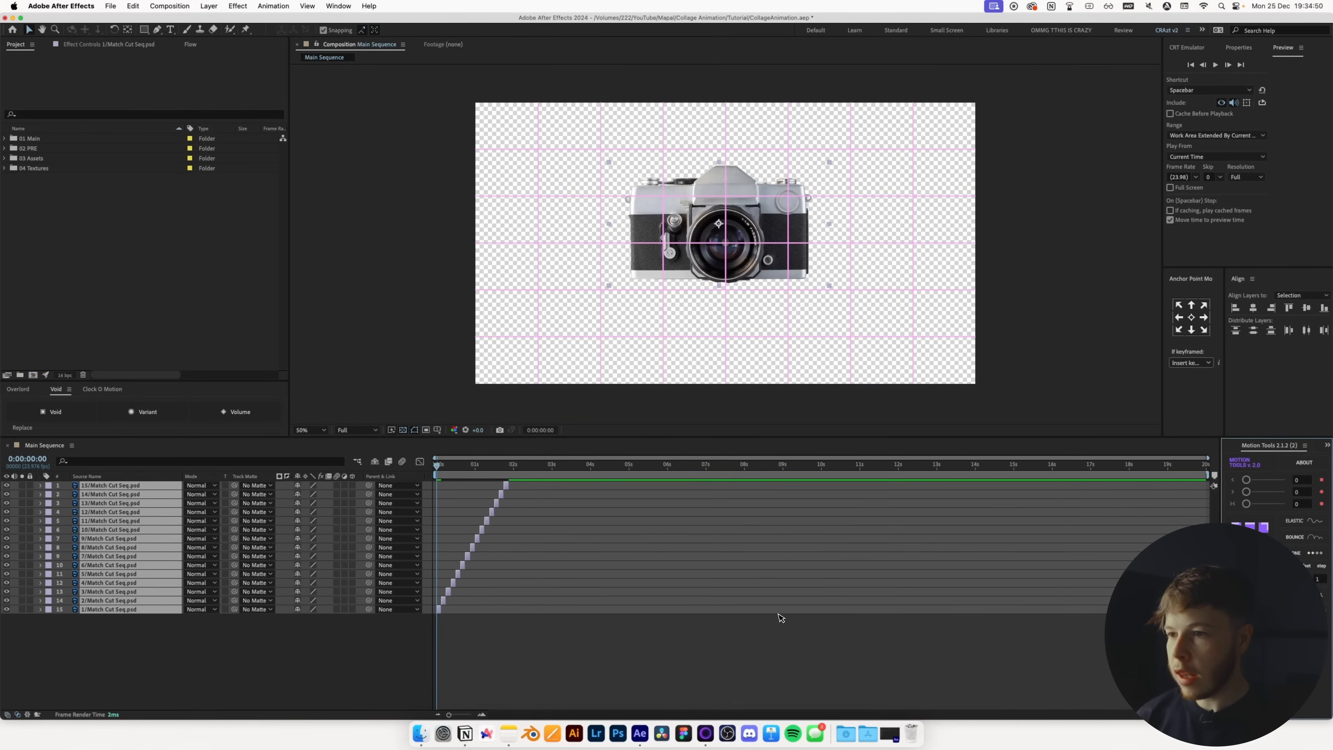
- Play back the camera match-cut sequence and turn off the proportional grid
{"action": "left_click", "coordinate": [766, 626]}
{"action": "key", "text": "space"}
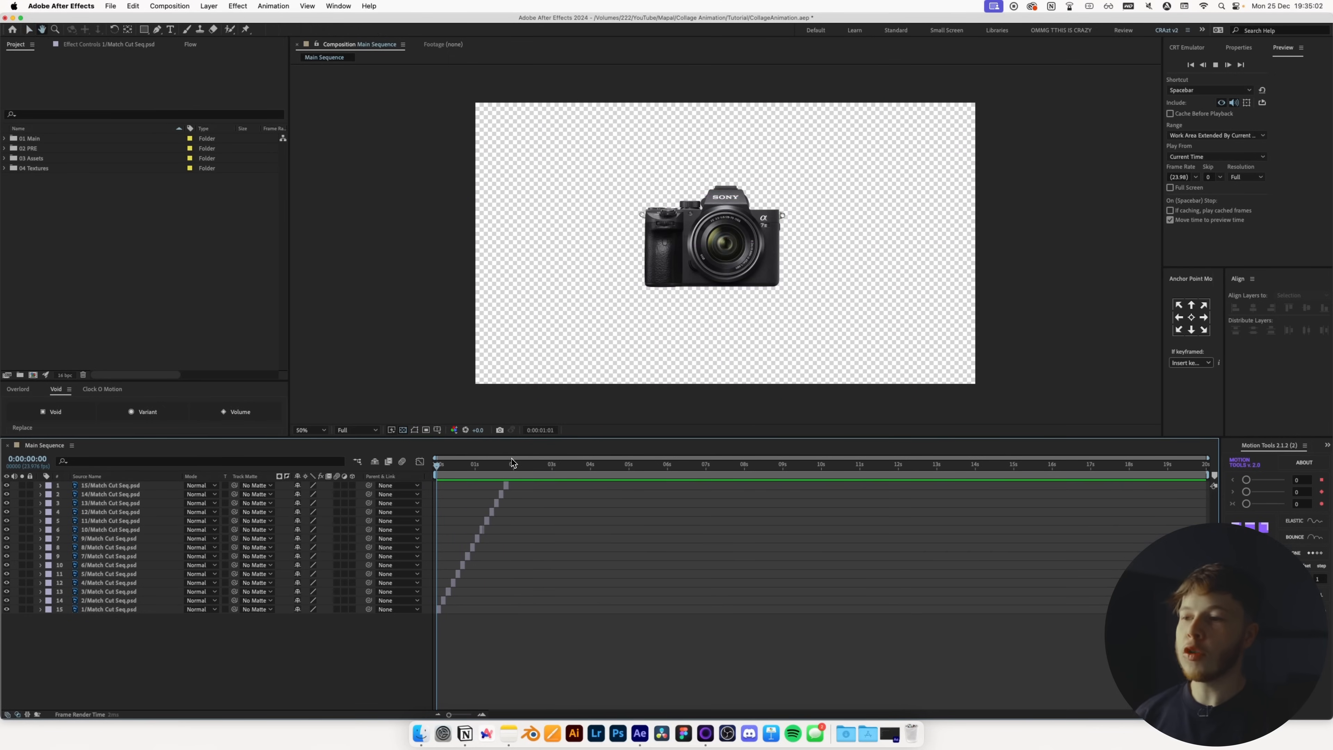
{"action": "key", "text": "space"}
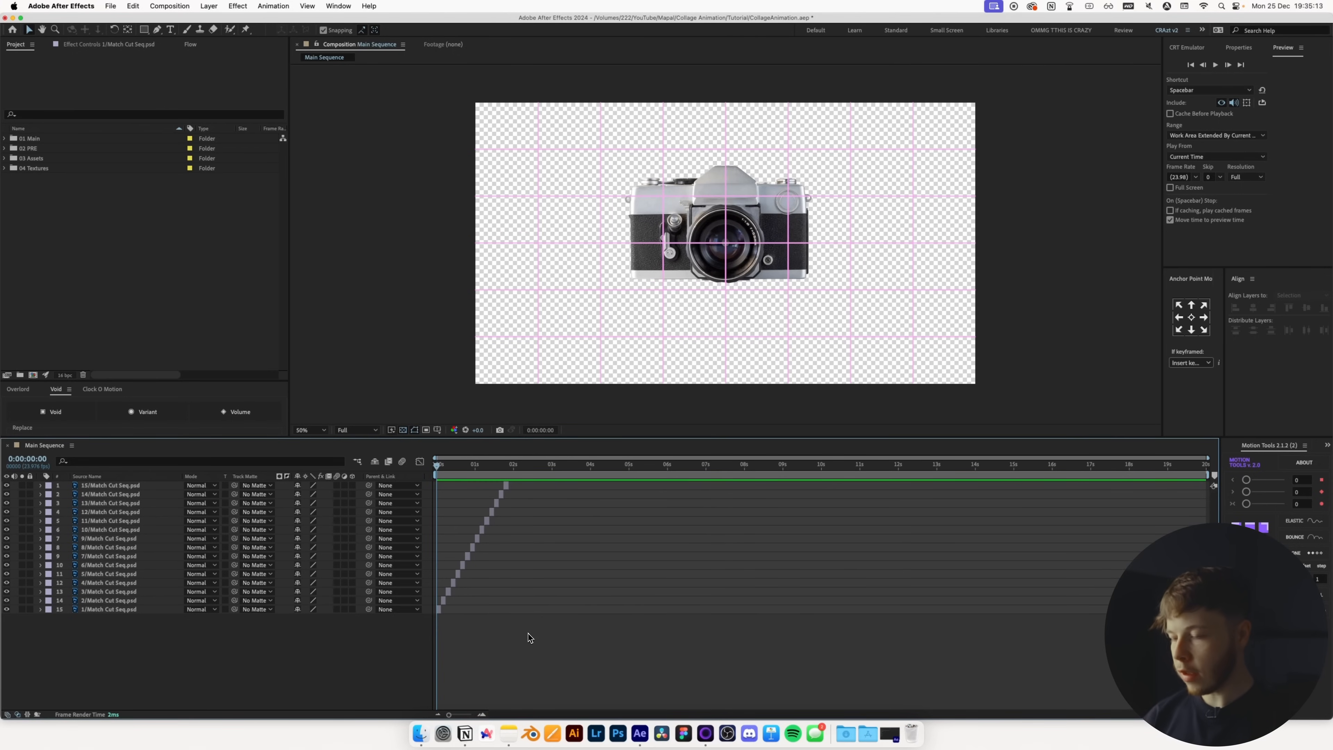
{"action": "key", "text": "alt+apostrophe"}
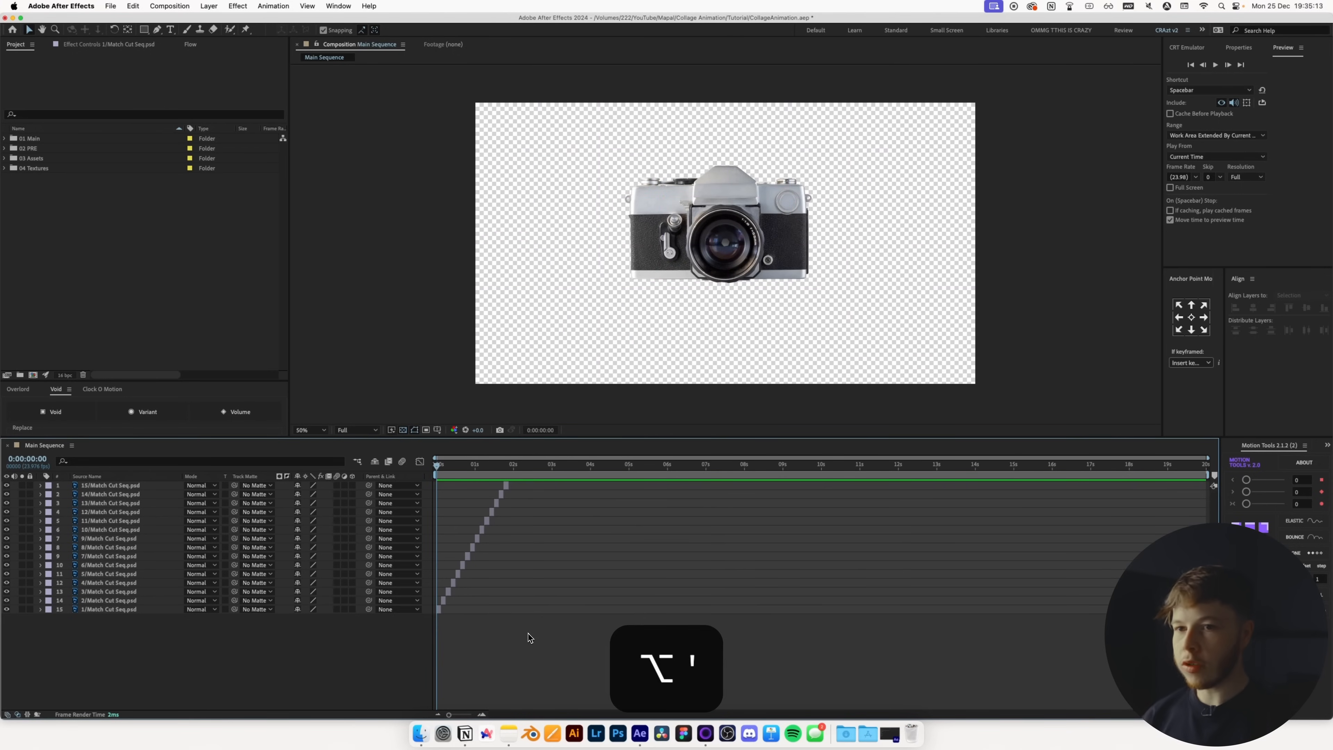
- Create a 1920 x 1080 px solid named Background in the cream colour F2EEDB
{"action": "key", "text": "super+y"}
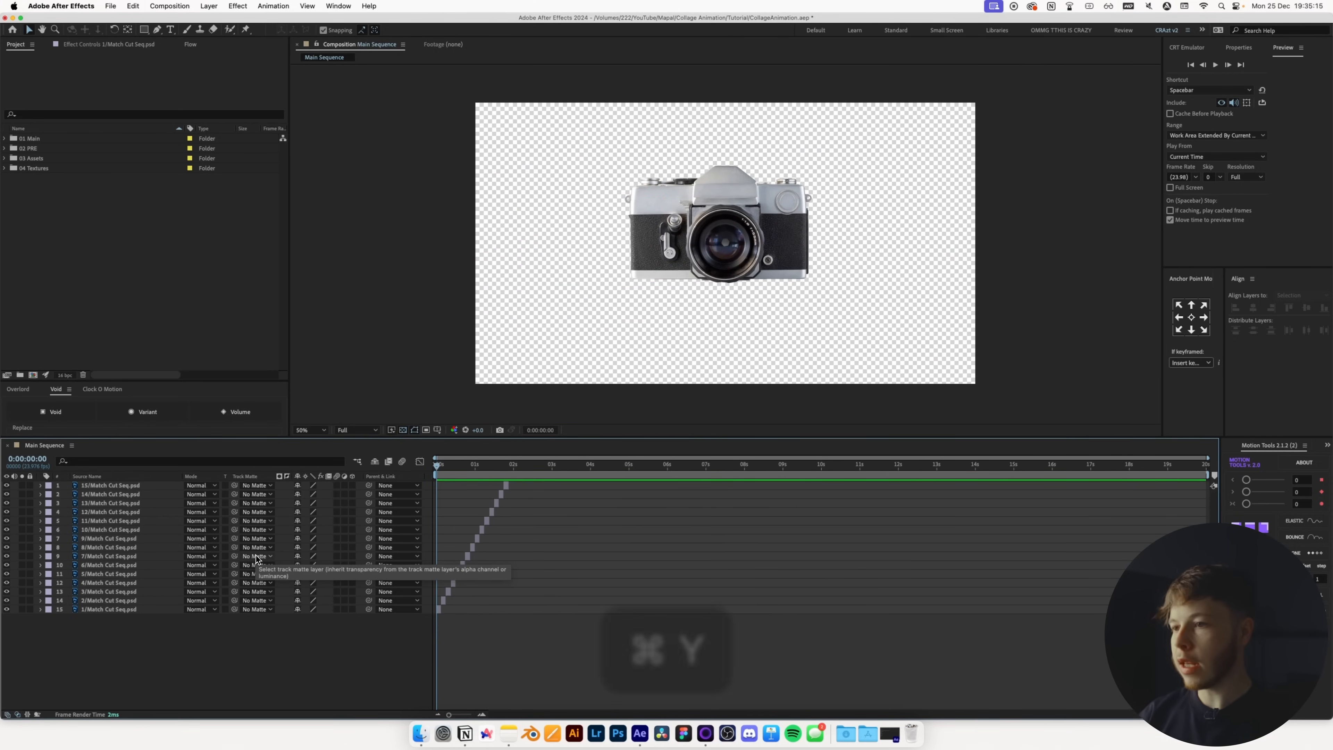
{"action": "type", "text": "Background"}
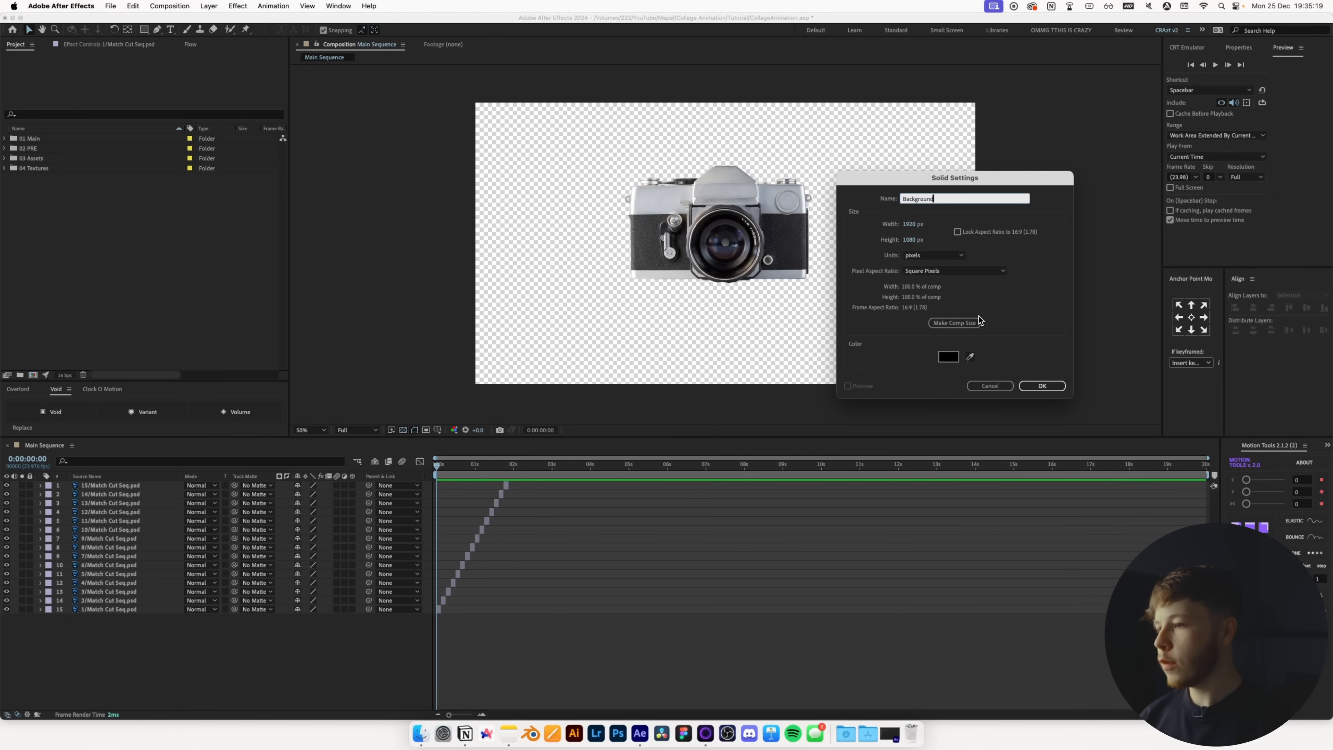
{"action": "left_click", "coordinate": [948, 358]}
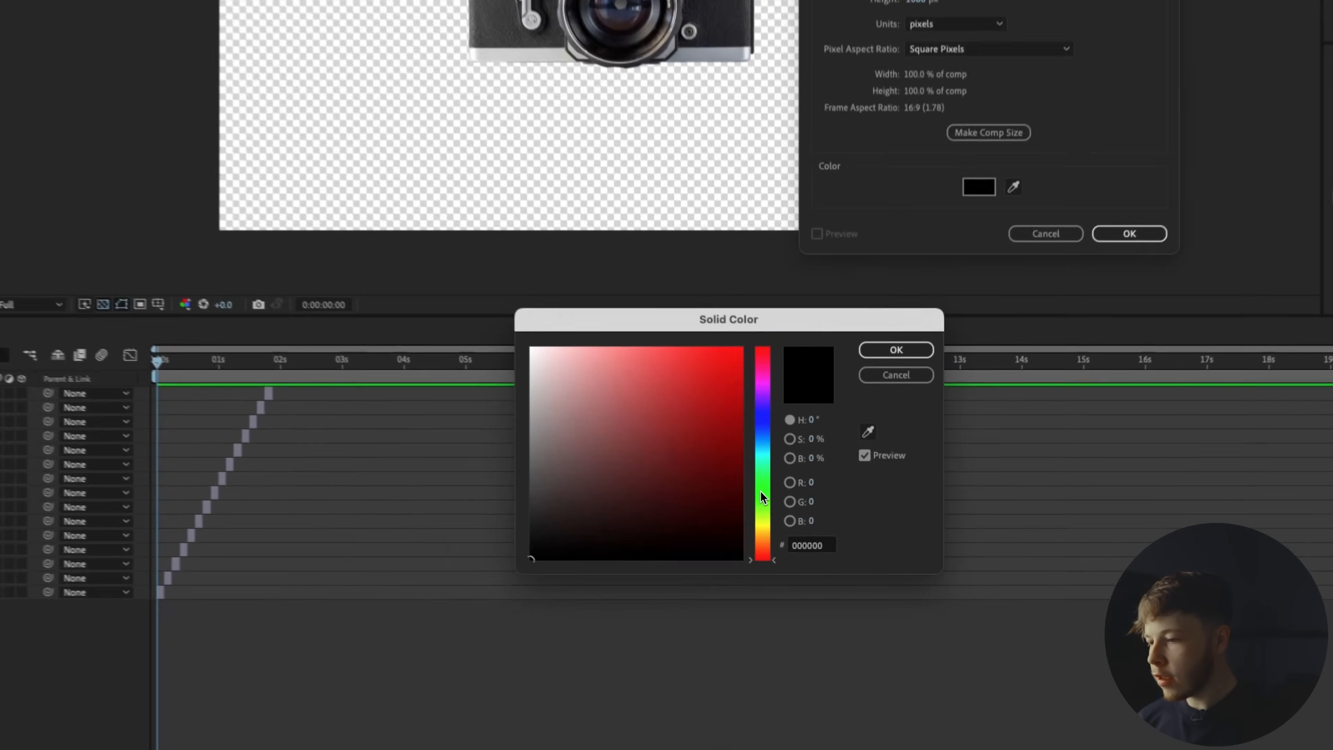
{"action": "left_click", "coordinate": [815, 573]}
{"action": "left_click_drag", "start_coordinate": [451, 297], "coordinate": [464, 289]}
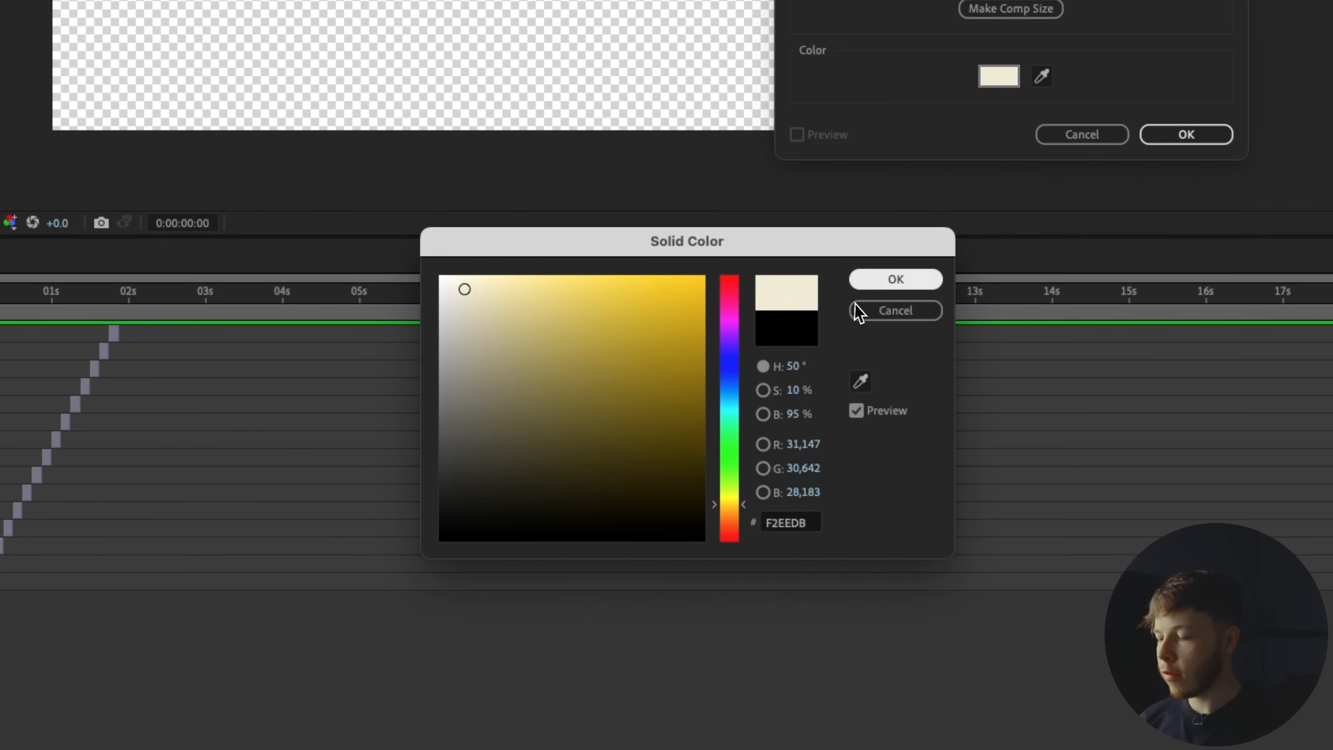
{"action": "left_click", "coordinate": [894, 280]}
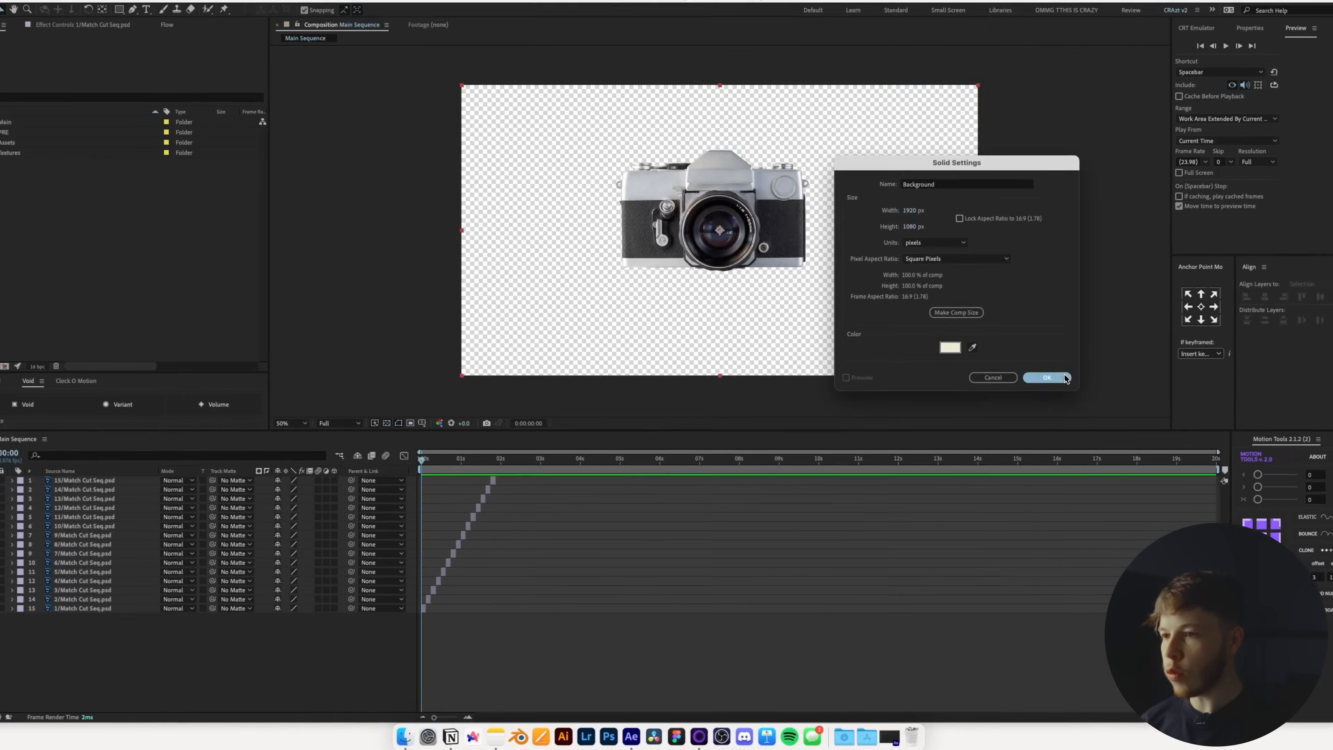
{"action": "left_click", "coordinate": [1064, 376]}
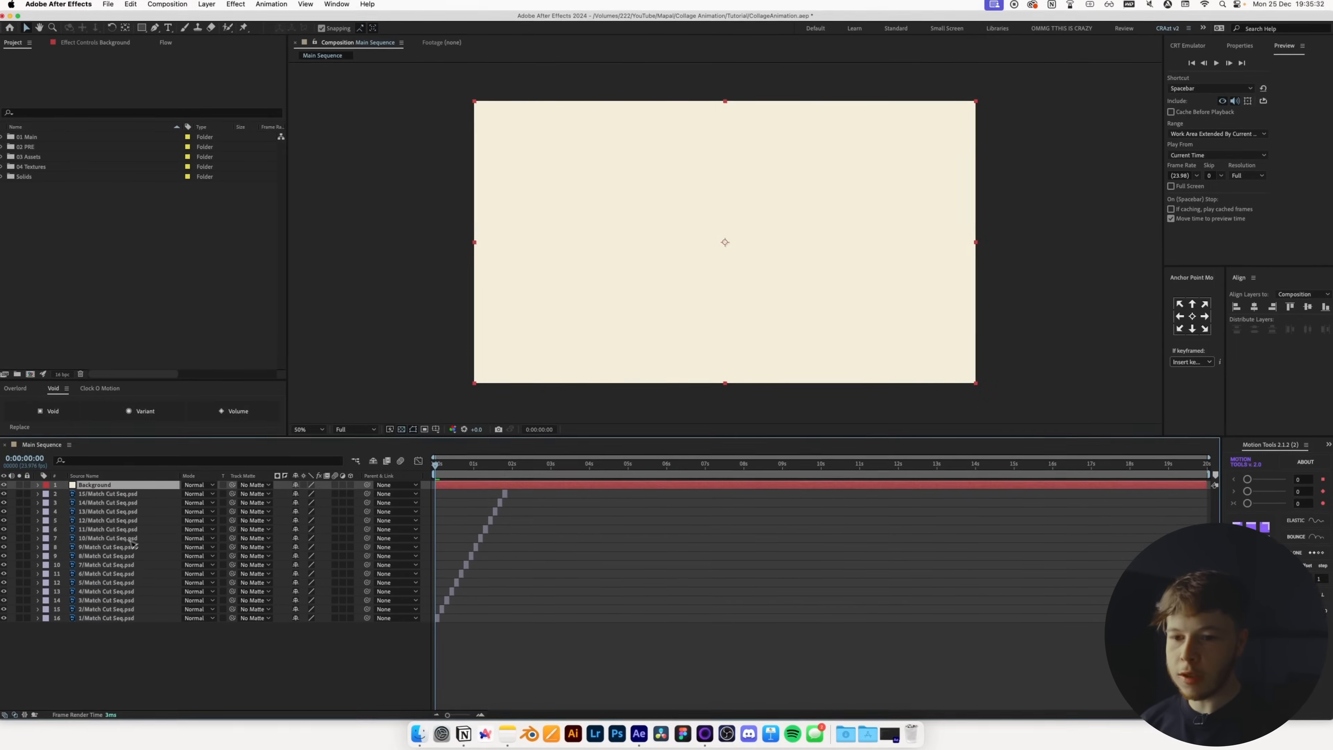
- Move the Background layer beneath all camera layers and set up the Ellipse Tool with a Solid Color fill
{"action": "left_click_drag", "start_coordinate": [106, 480], "coordinate": [74, 628]}
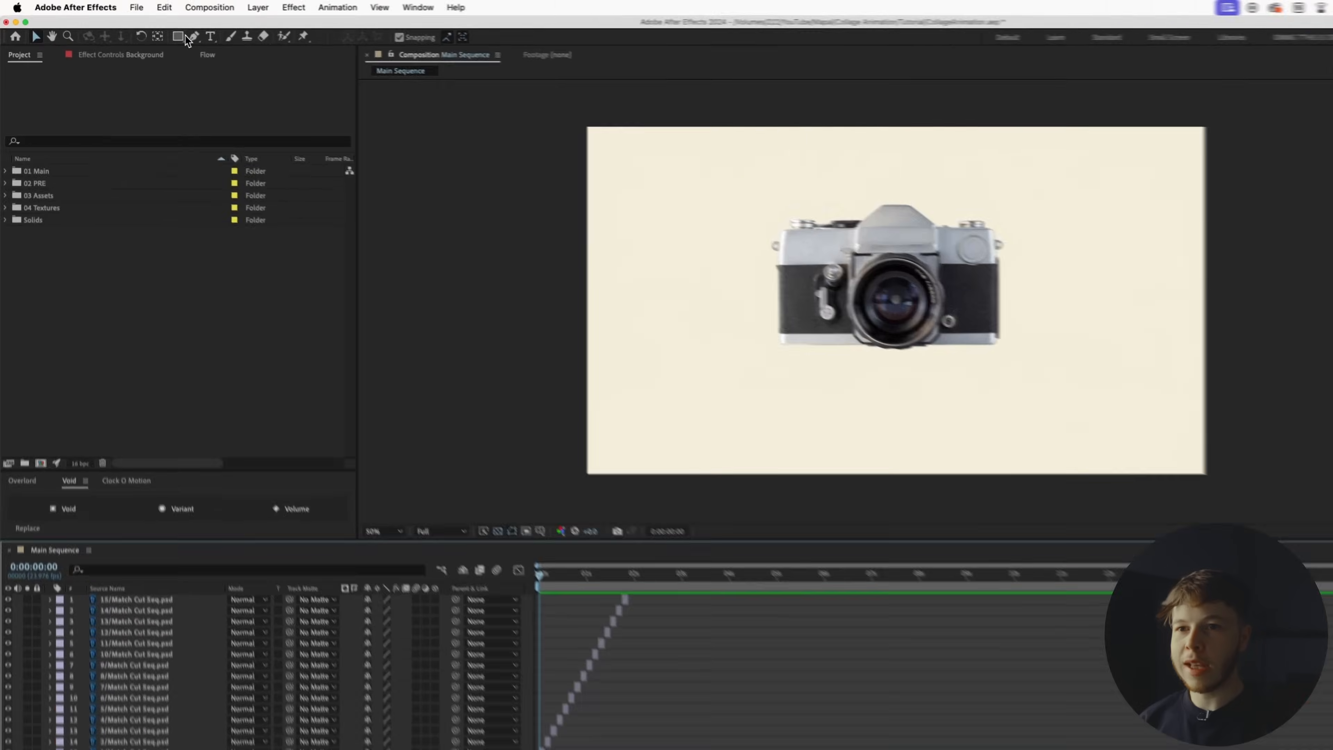
{"action": "left_click", "coordinate": [143, 29]}
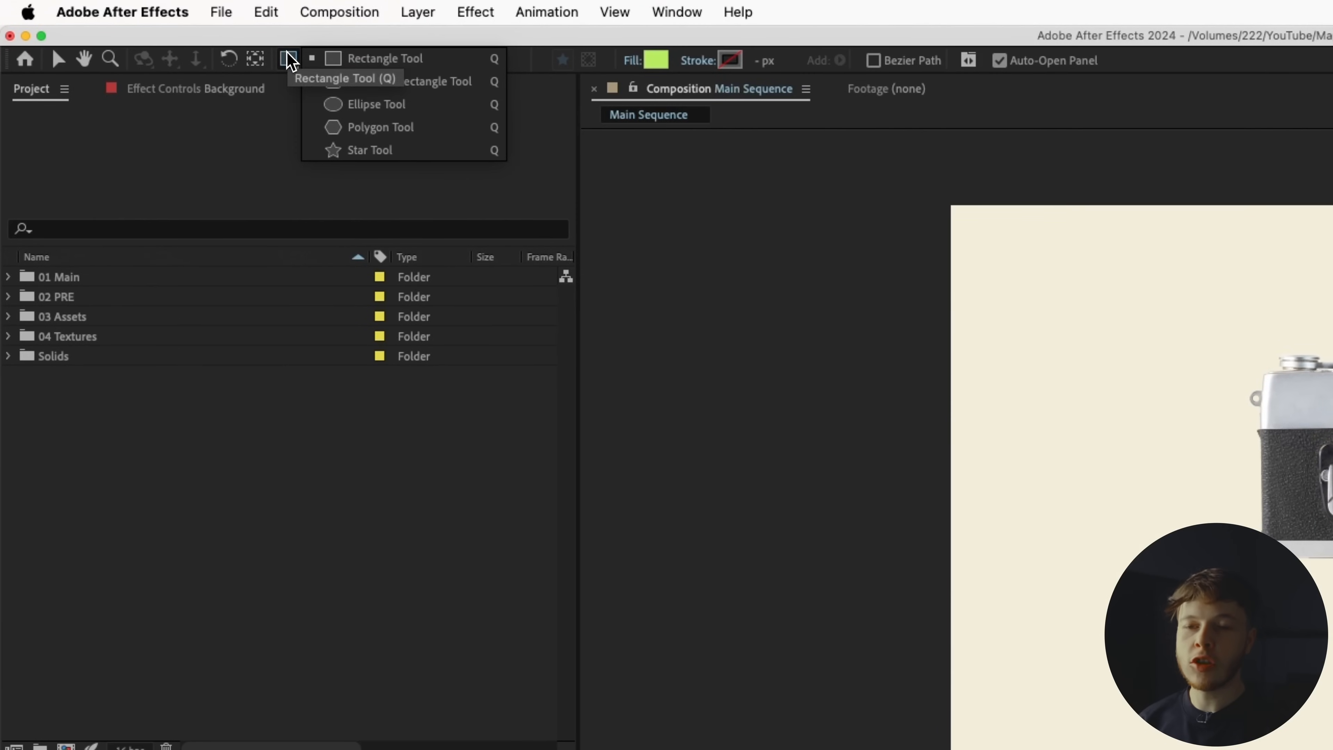
{"action": "left_click", "coordinate": [362, 109]}
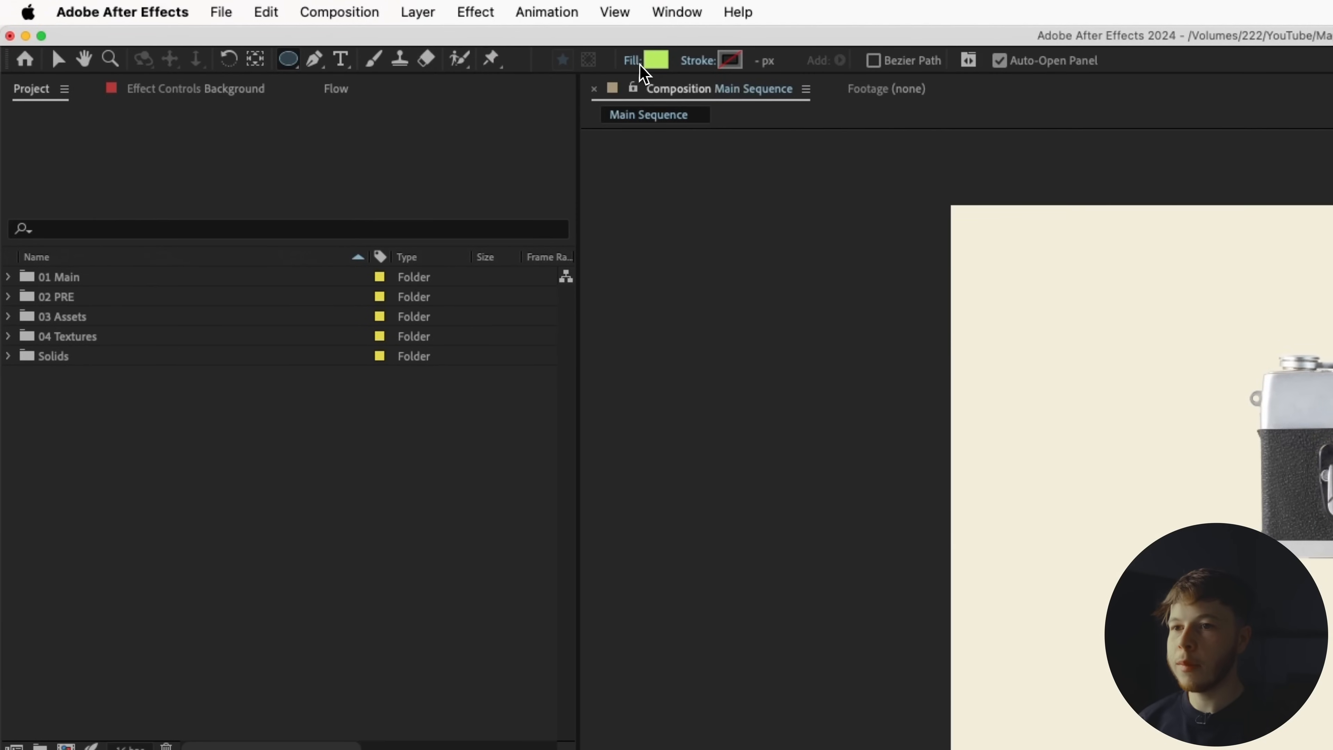
{"action": "left_click", "coordinate": [632, 62]}
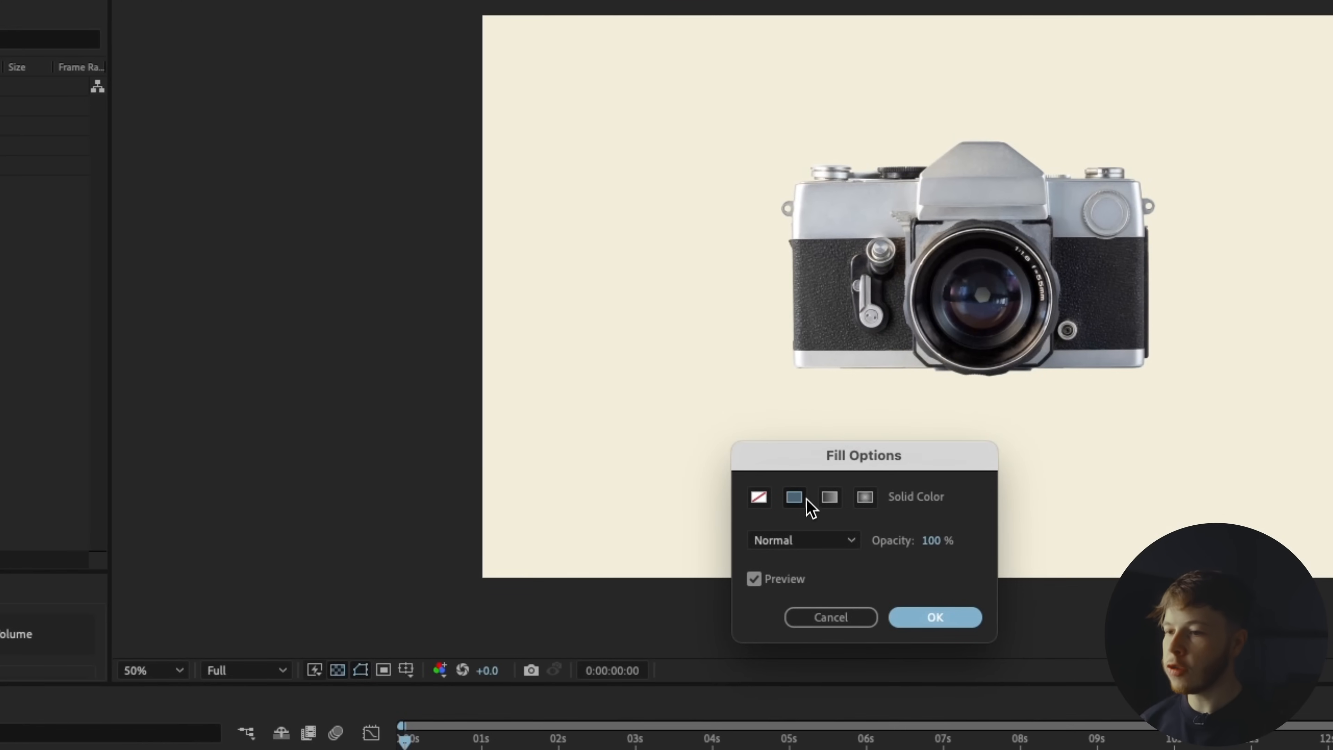
{"action": "left_click", "coordinate": [907, 617]}
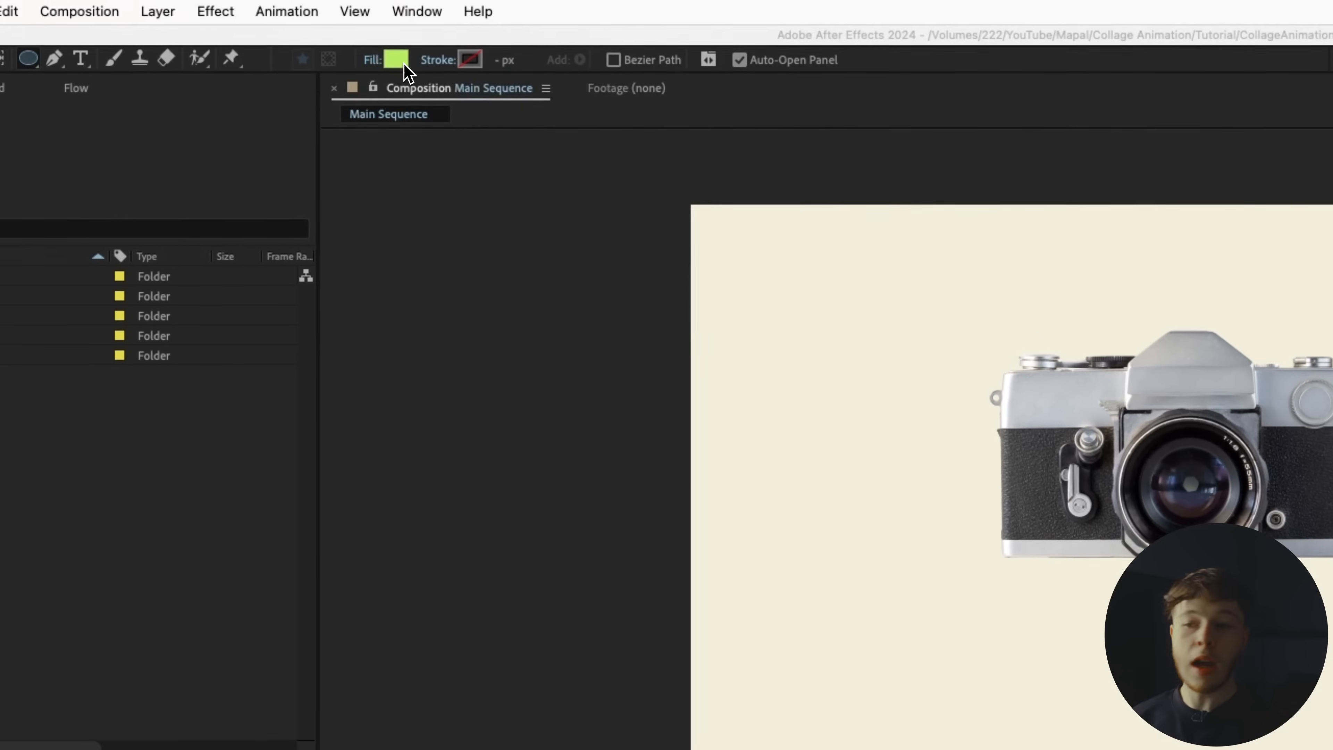
- Set the shape fill colour to a dark green
{"action": "left_click", "coordinate": [401, 63]}
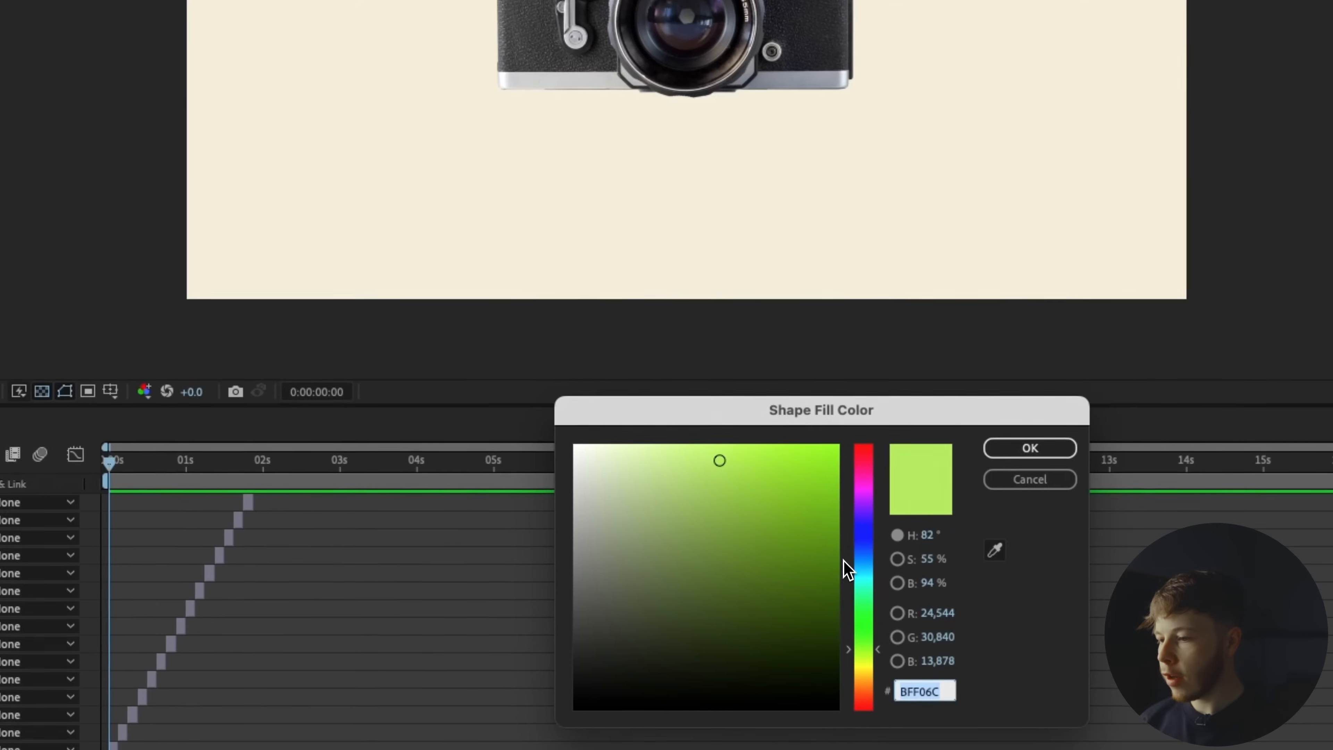
{"action": "left_click_drag", "start_coordinate": [928, 706], "coordinate": [928, 676]}
{"action": "mouse_move", "coordinate": [640, 515]}
{"action": "left_mouse_down"}
{"action": "mouse_move", "coordinate": [601, 527]}
{"action": "mouse_move", "coordinate": [580, 565]}
{"action": "mouse_move", "coordinate": [595, 571]}
{"action": "left_mouse_up"}
{"action": "left_click", "coordinate": [890, 423]}
- Draw a green circle about 304 px wide at the camera's lower left and place its layer directly above Background
{"action": "left_click_drag", "start_coordinate": [589, 289], "coordinate": [762, 447]}
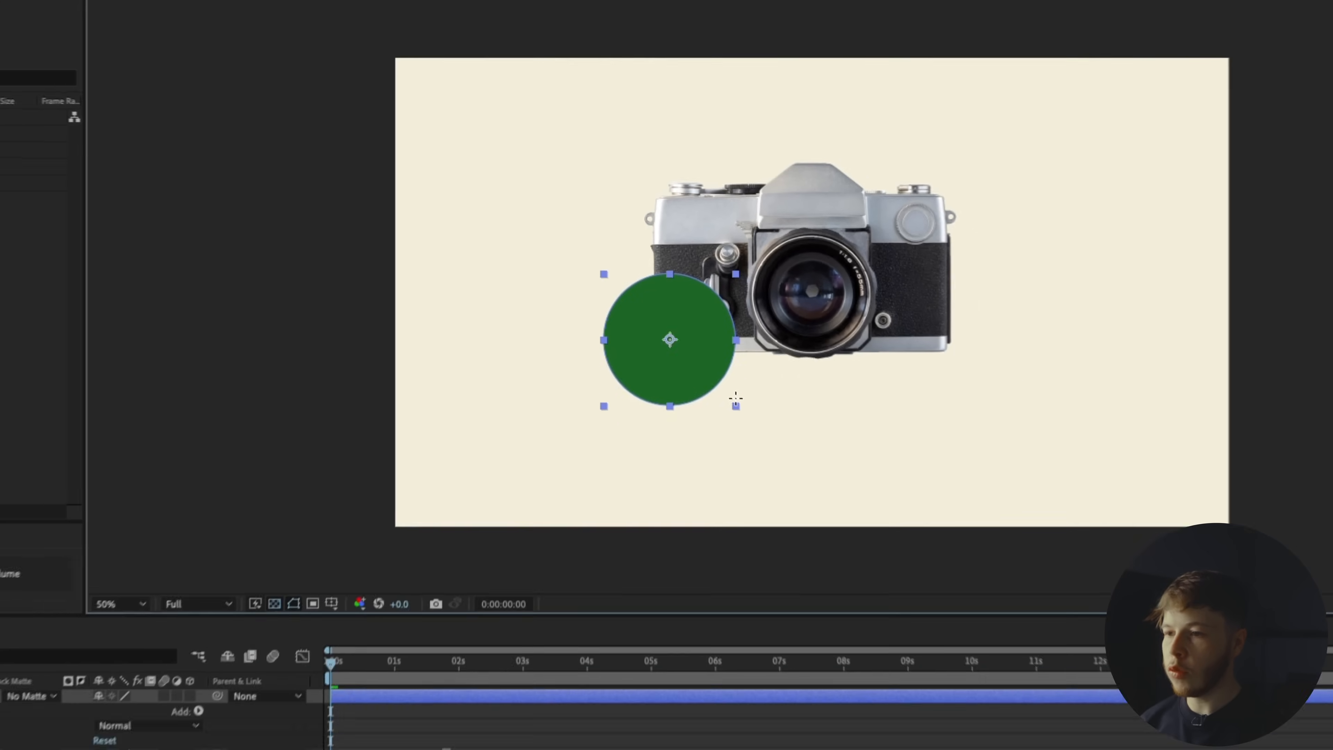
{"action": "key", "text": "space"}
{"action": "key", "text": "space"}
{"action": "left_click_drag", "start_coordinate": [117, 486], "coordinate": [155, 645]}
{"action": "key", "text": "Home"}
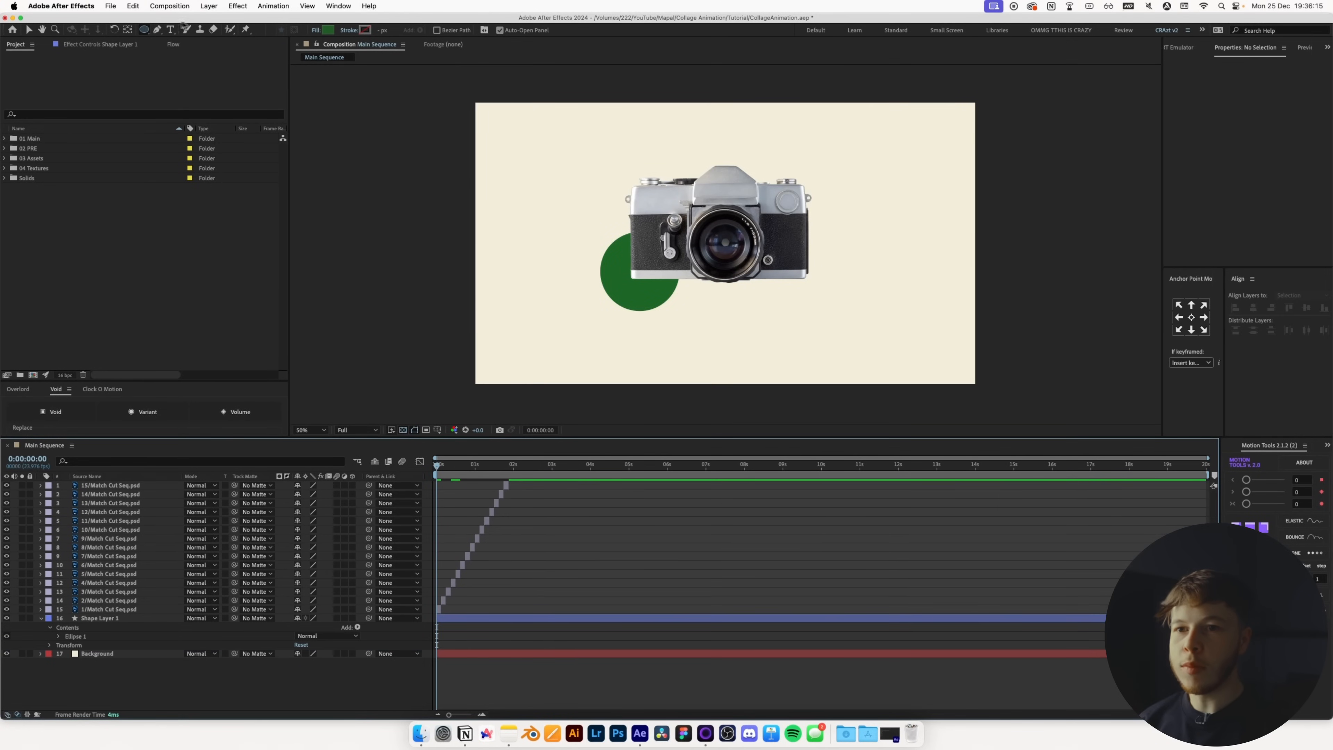
- Draw a bright blue rectangle about 658 x 296 px at the camera's upper right and place its layer beneath the camera layers
{"action": "left_click", "coordinate": [143, 29]}
{"action": "left_click", "coordinate": [196, 34]}
{"action": "left_click", "coordinate": [329, 31]}
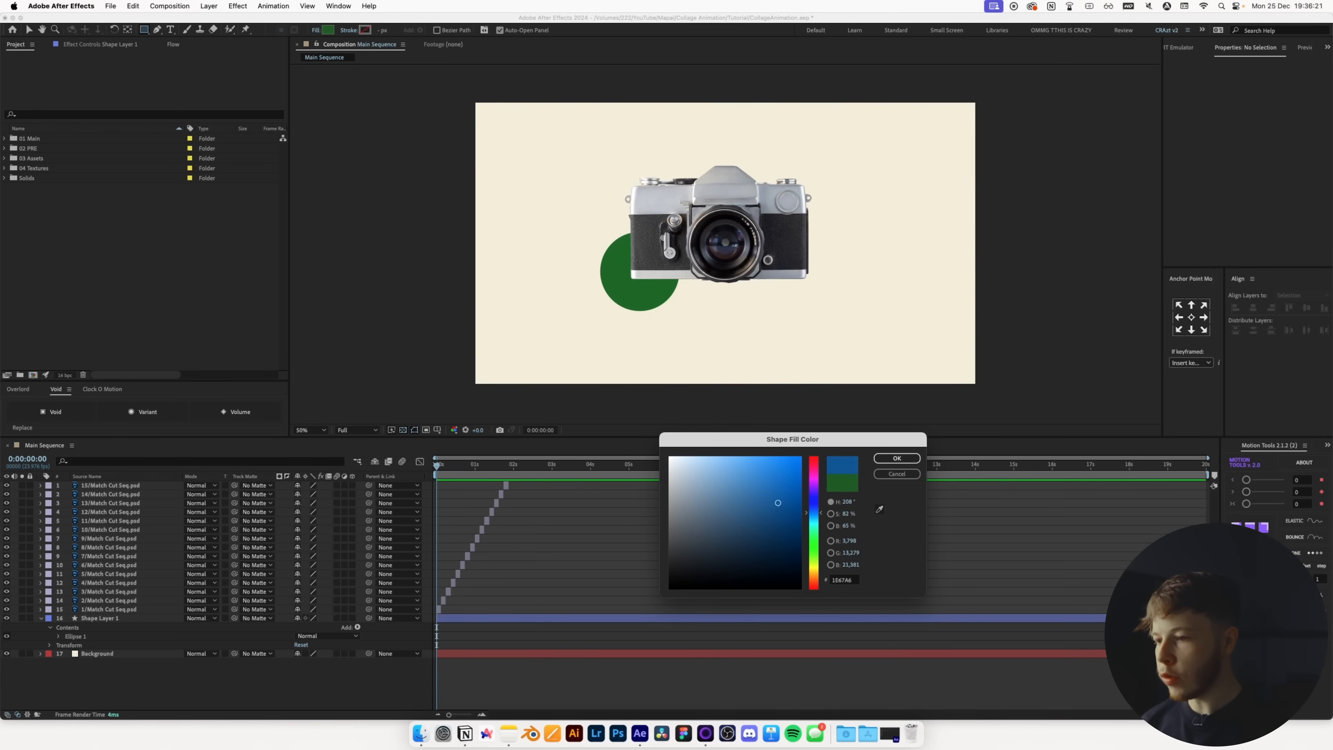
{"action": "left_click", "coordinate": [773, 467]}
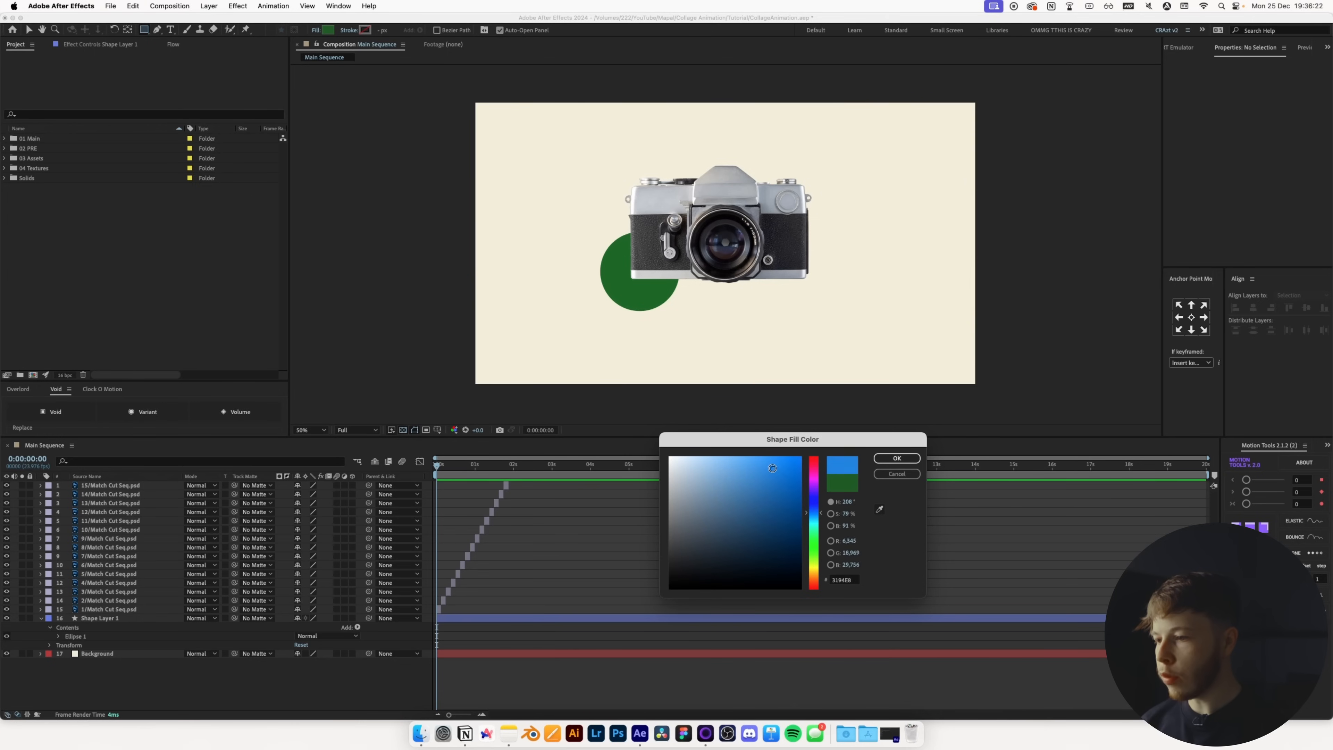
{"action": "left_click", "coordinate": [897, 458]}
{"action": "mouse_move", "coordinate": [677, 179]}
{"action": "left_mouse_down"}
{"action": "mouse_move", "coordinate": [845, 271]}
{"action": "mouse_move", "coordinate": [830, 240]}
{"action": "left_mouse_up"}
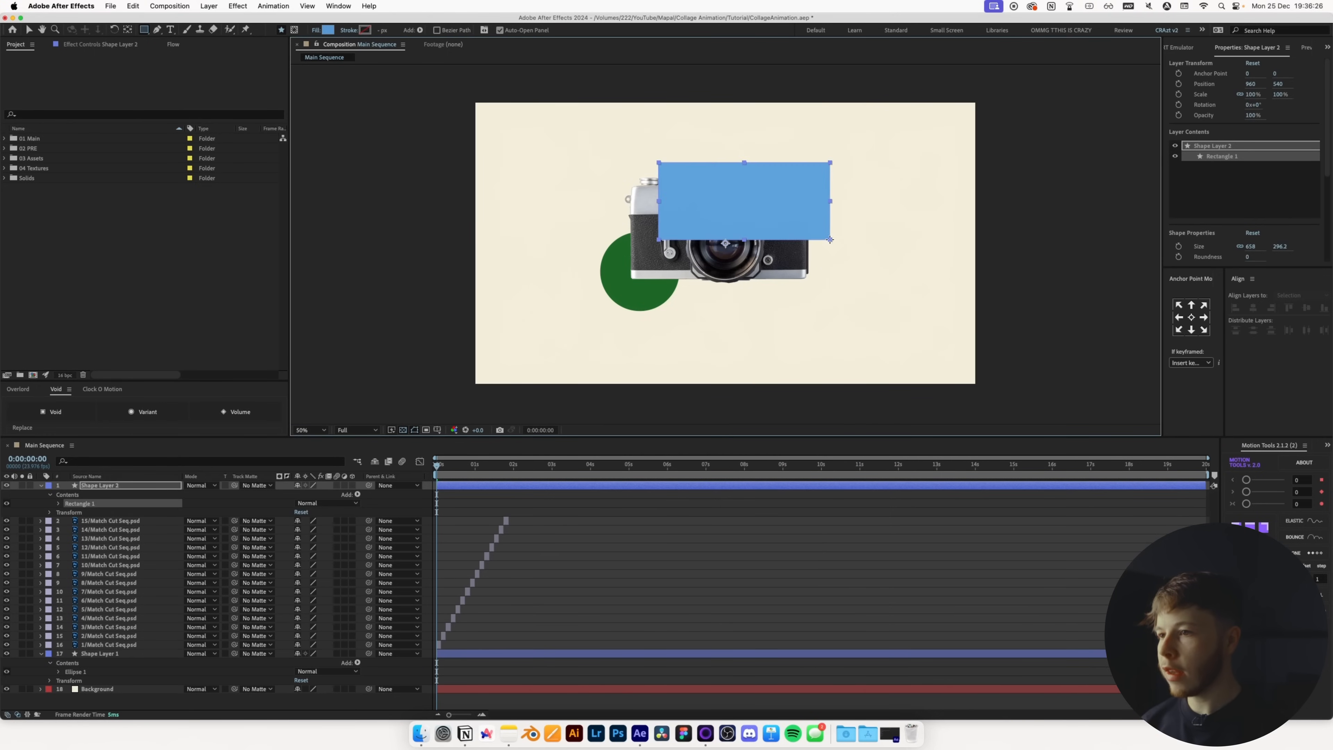
{"action": "left_click_drag", "start_coordinate": [100, 485], "coordinate": [100, 649]}
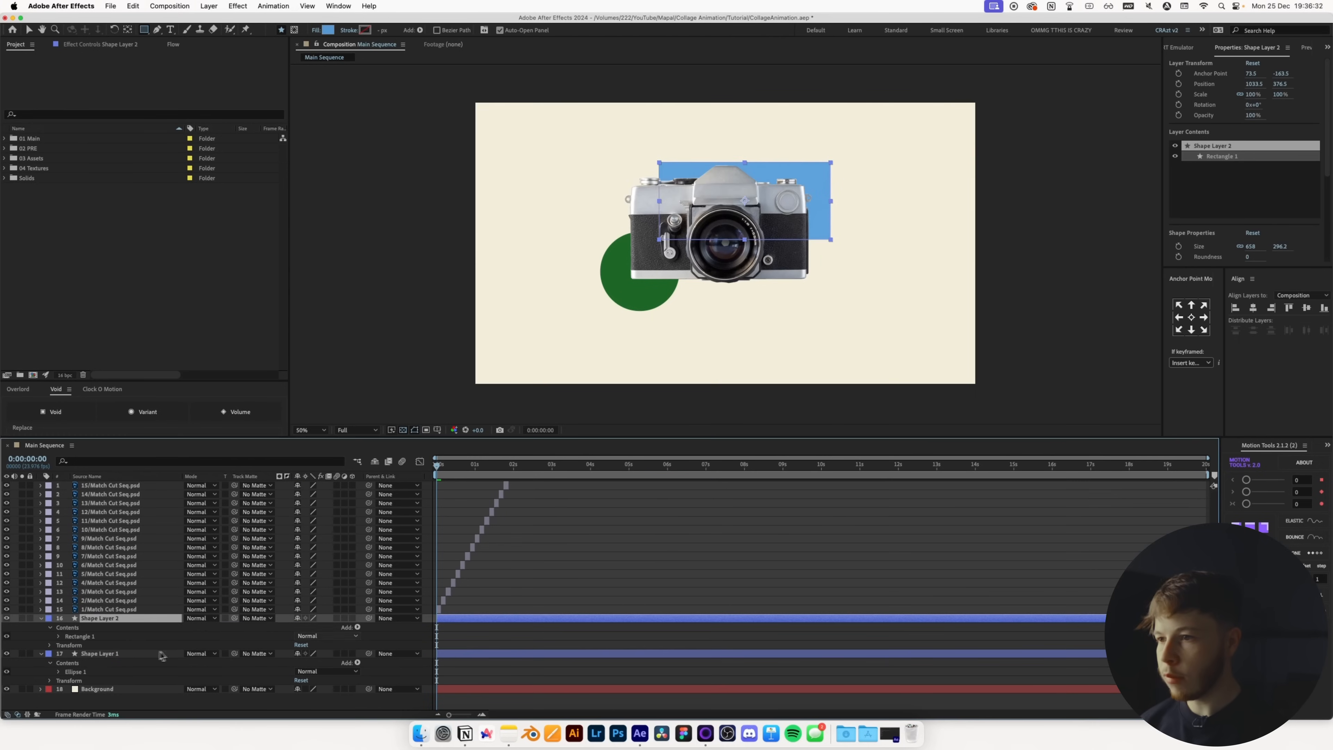
- Nudge the green circle slightly right and up so it sits closer behind the camera
{"action": "key", "text": "v"}
{"action": "left_click", "coordinate": [664, 560]}
{"action": "left_click", "coordinate": [628, 289]}
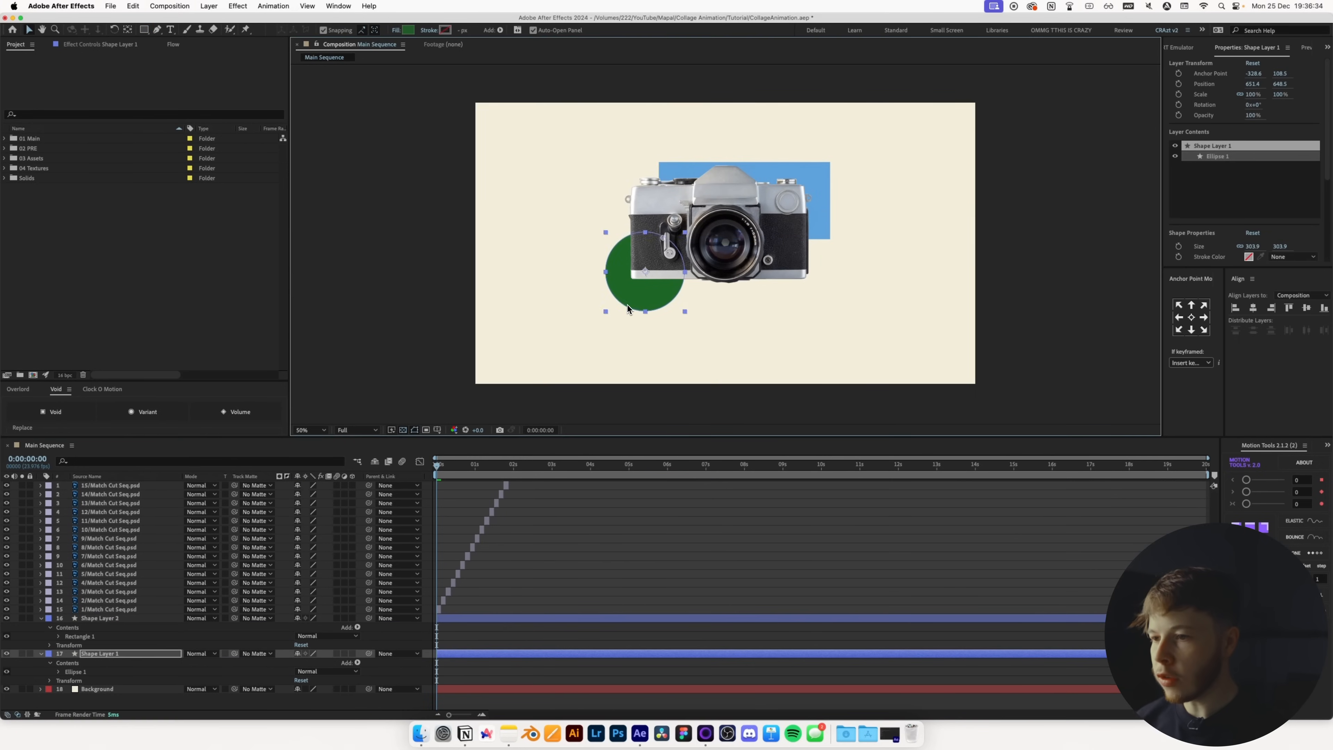
{"action": "left_click", "coordinate": [621, 572]}
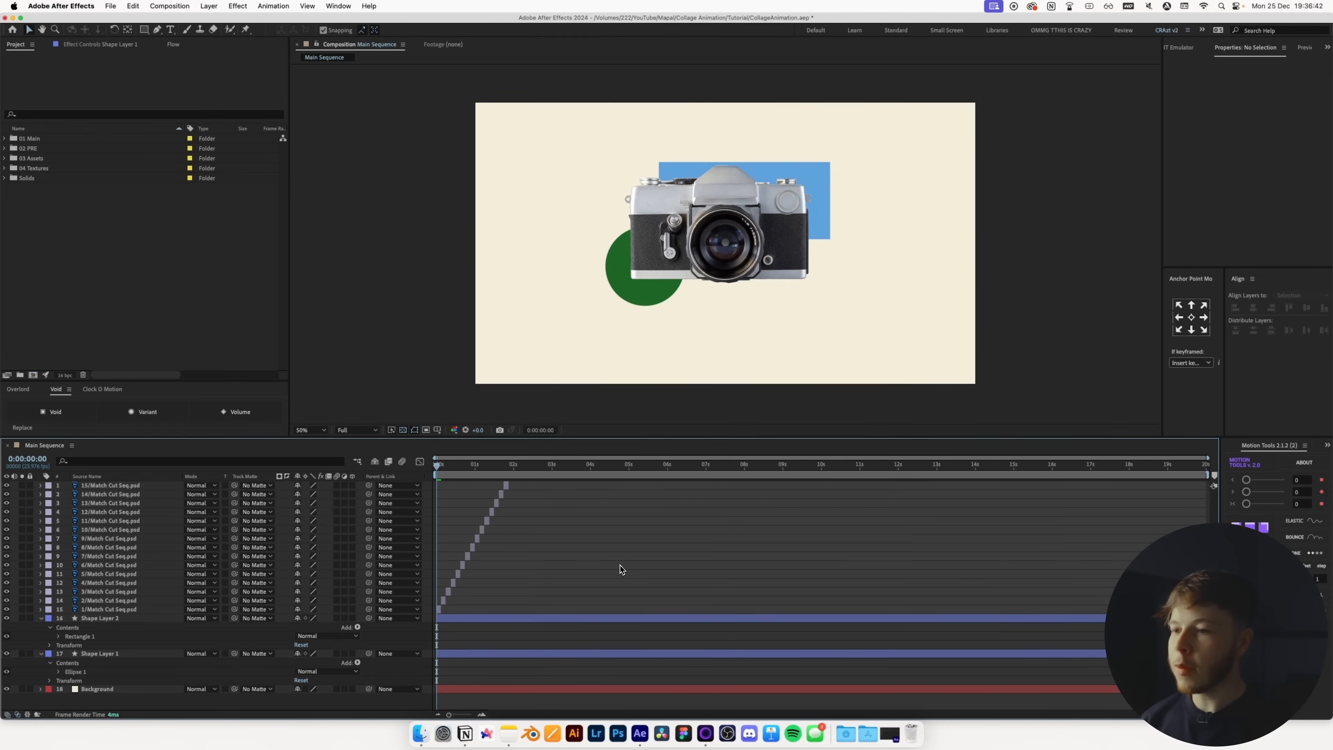
- Switch to Finder, open the Old news assets folder and preview the scans 0721.pdf and 1046.pdf
{"action": "left_click", "coordinate": [426, 732]}
{"action": "left_click", "coordinate": [562, 225]}
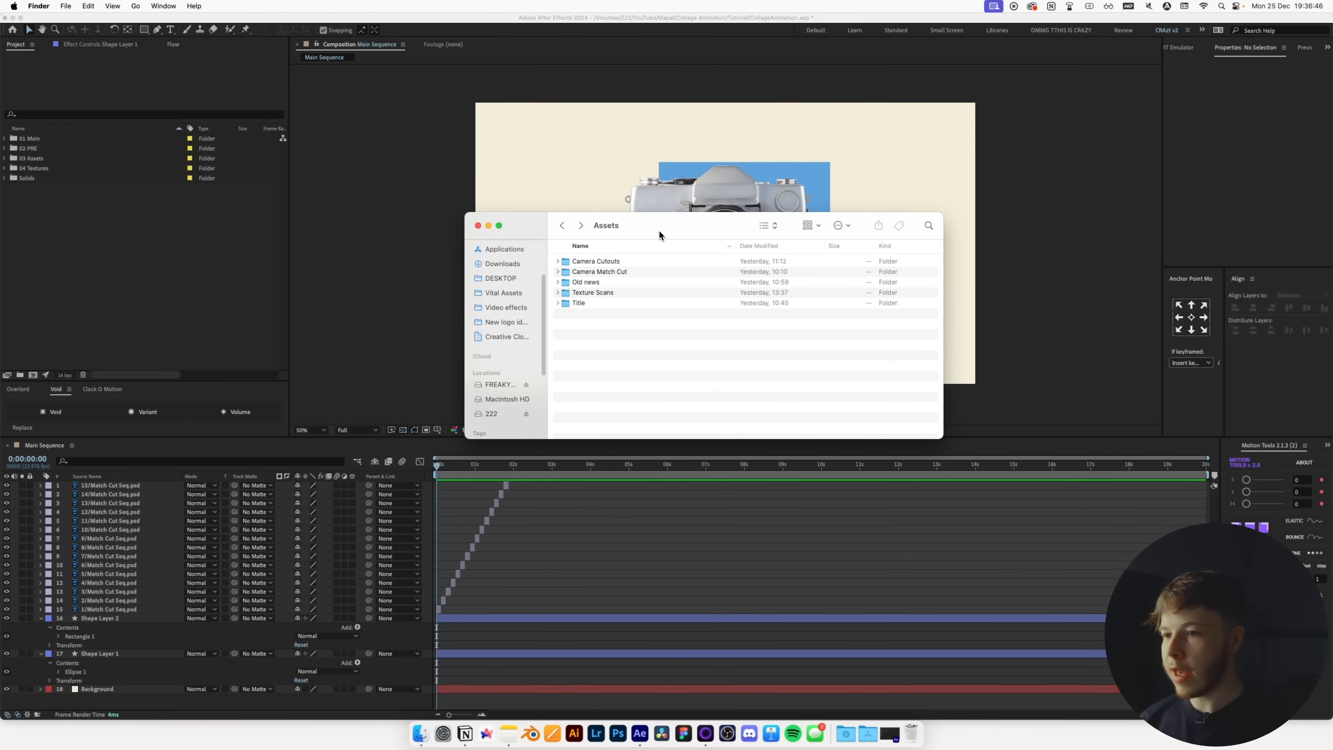
{"action": "double_click", "coordinate": [593, 283]}
{"action": "left_click", "coordinate": [593, 259]}
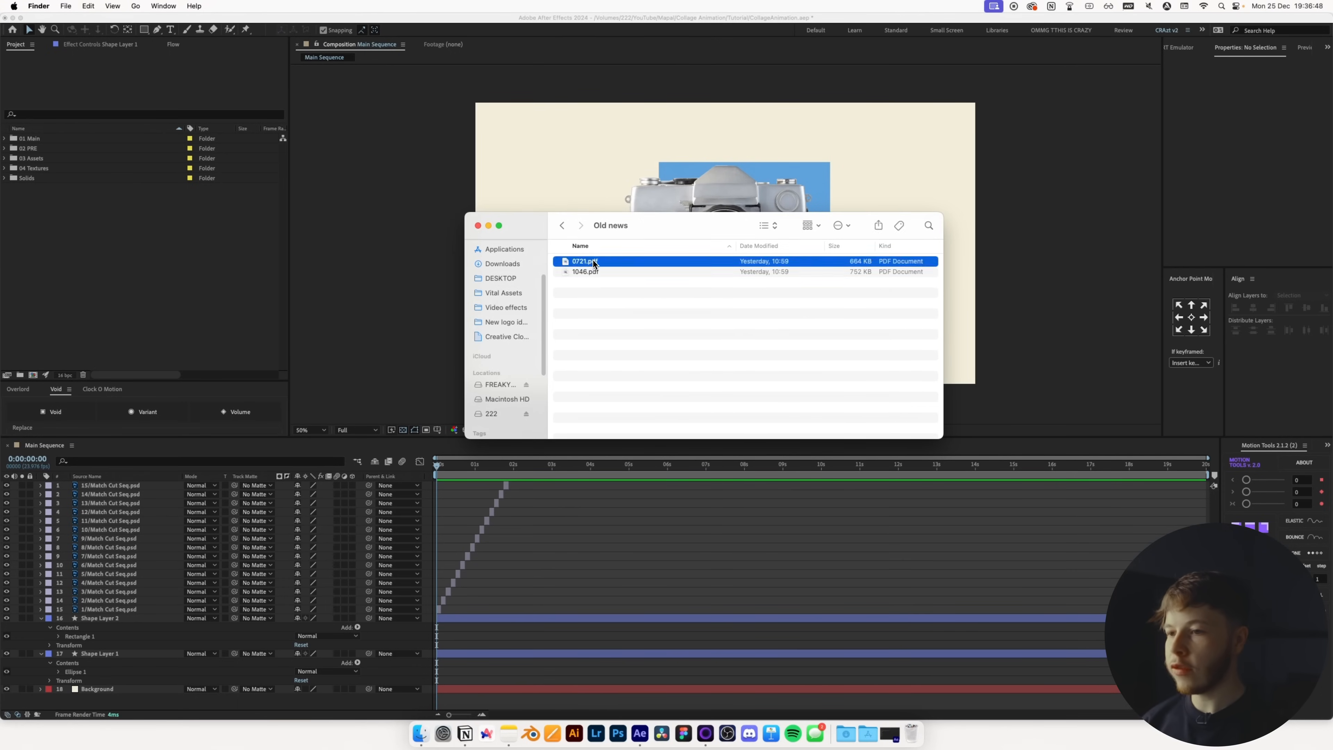
{"action": "key", "text": "space"}
{"action": "key", "text": "Down"}
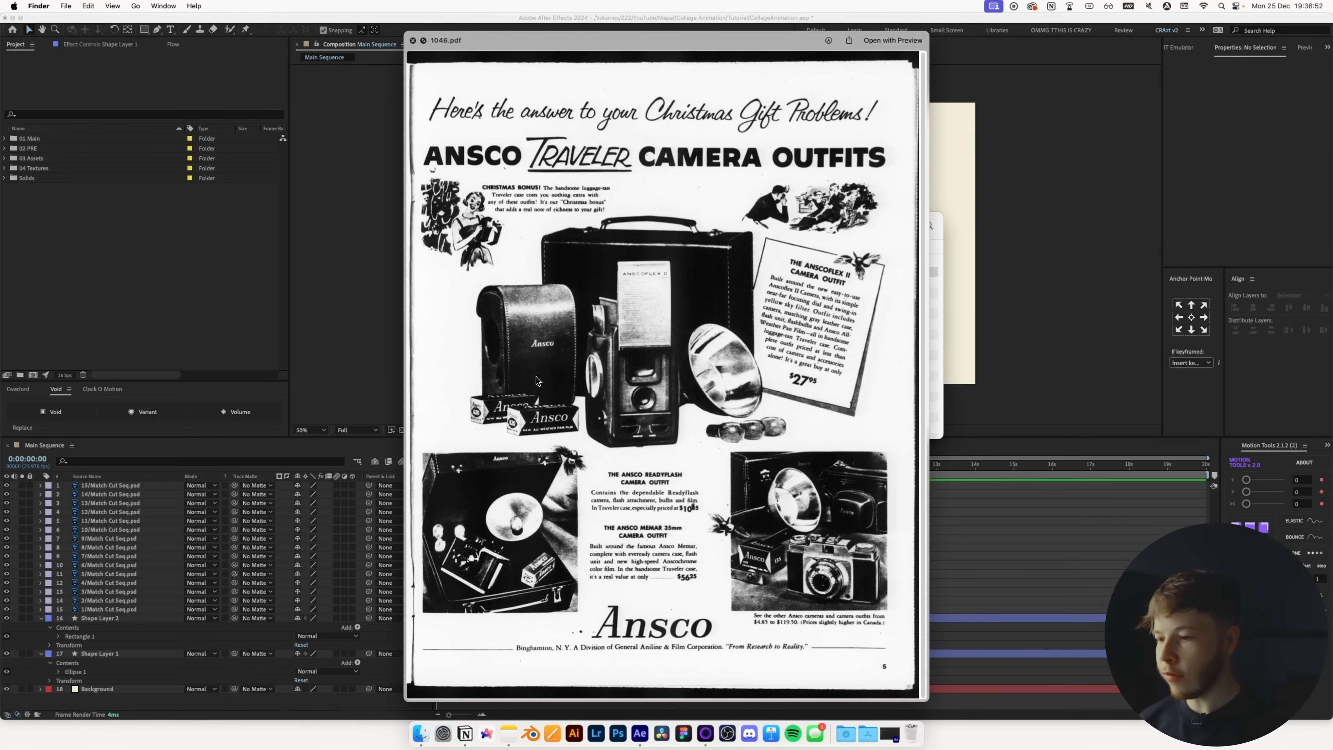
{"action": "key", "text": "space"}
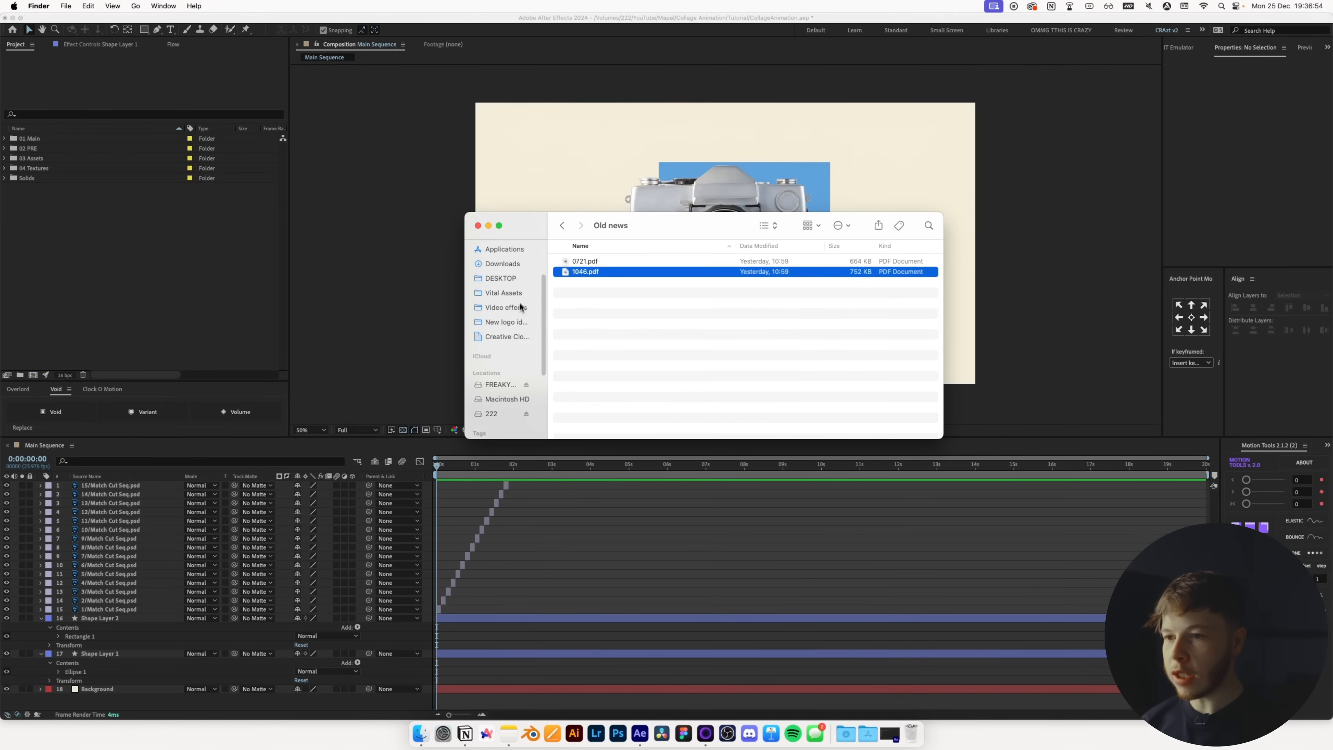
- Import 1046.pdf from Finder into the Main Sequence composition and file it in a project folder
{"action": "left_click_drag", "start_coordinate": [586, 274], "coordinate": [552, 538]}
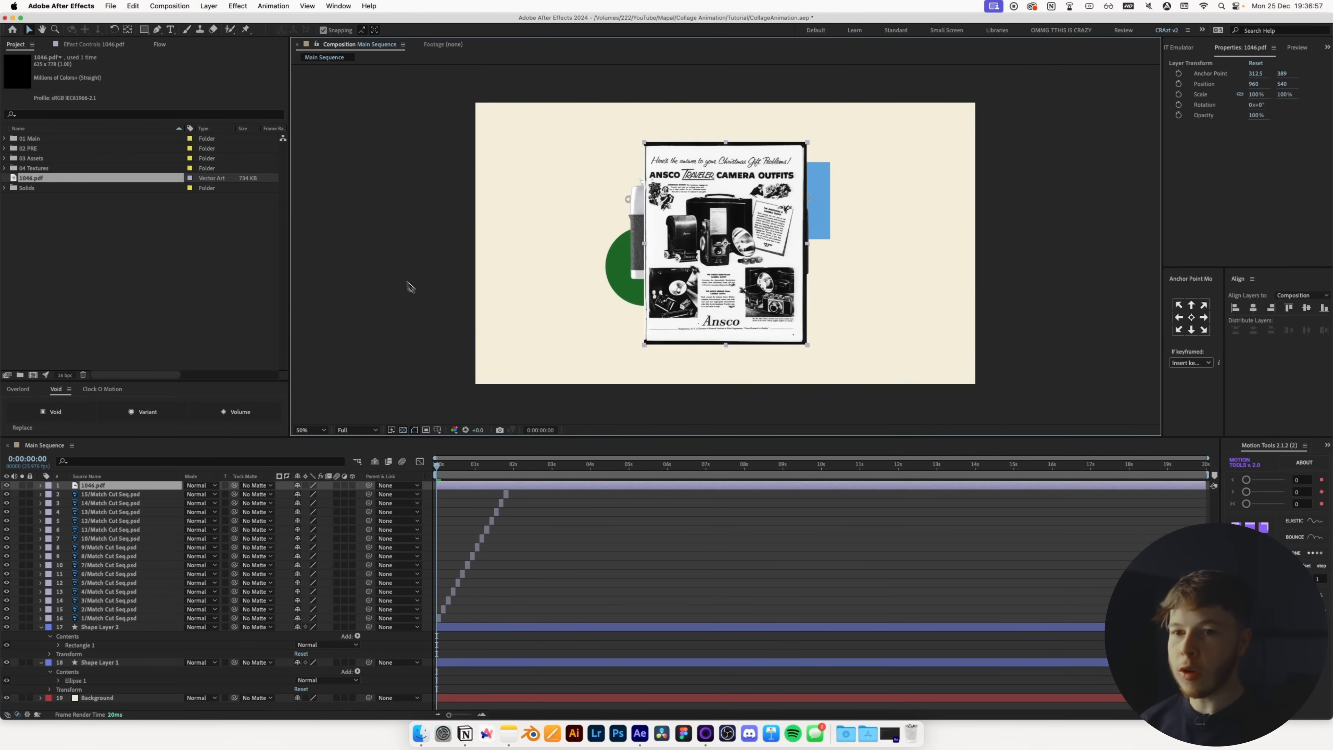
{"action": "left_click_drag", "start_coordinate": [32, 182], "coordinate": [45, 167]}
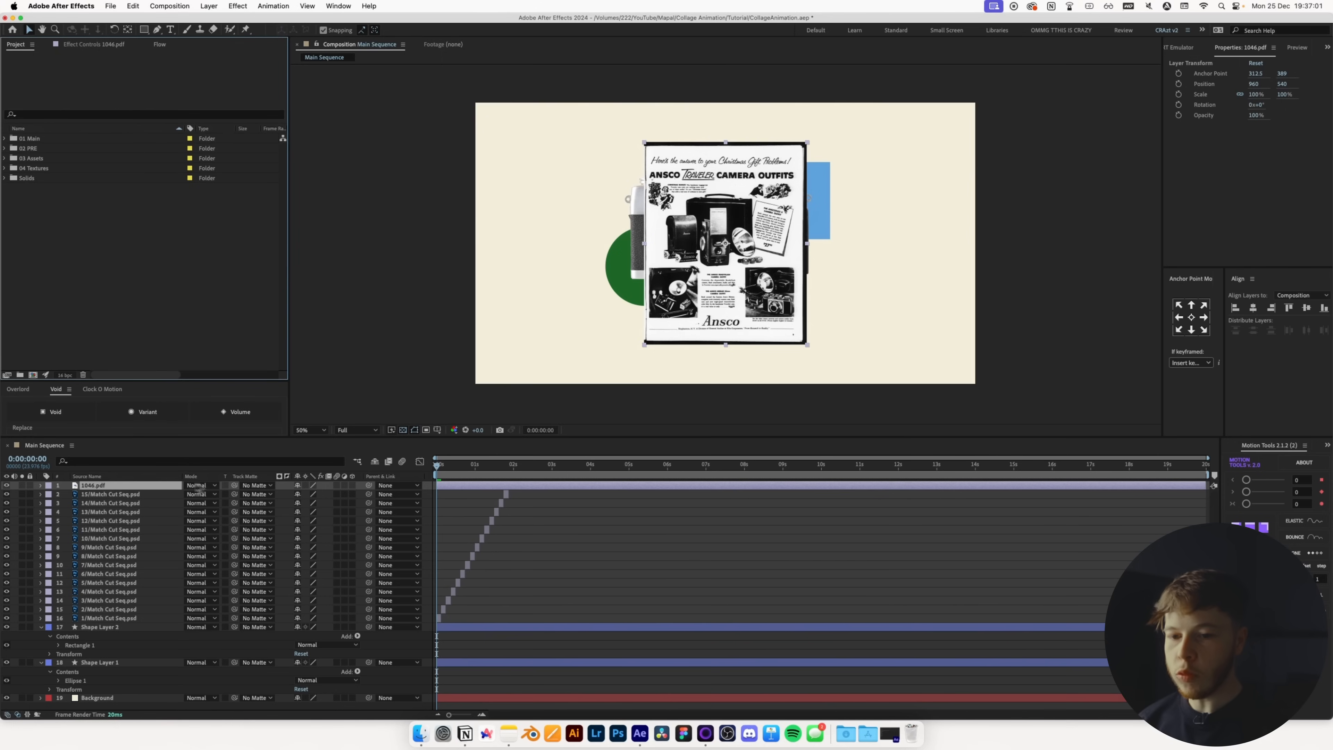
- Open the 1046.pdf layer and mask it with a rectangle around the camera photo in the page's lower-right corner
{"action": "double_click", "coordinate": [98, 486]}
{"action": "scroll", "coordinate": [748, 183], "scroll_direction": "up", "scroll_amount": 4}
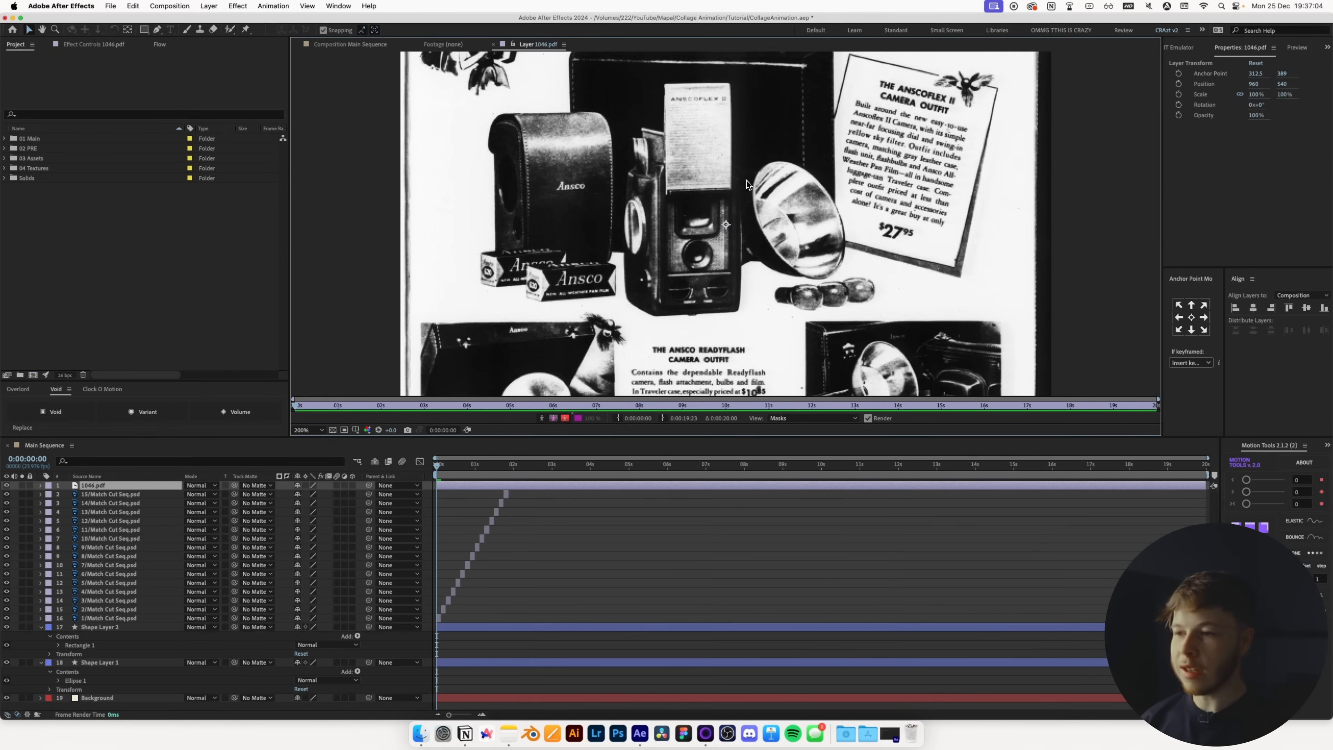
{"action": "key", "text": "space"}
{"action": "left_click_drag", "start_coordinate": [883, 273], "coordinate": [665, 137]}
{"action": "left_click", "coordinate": [144, 30]}
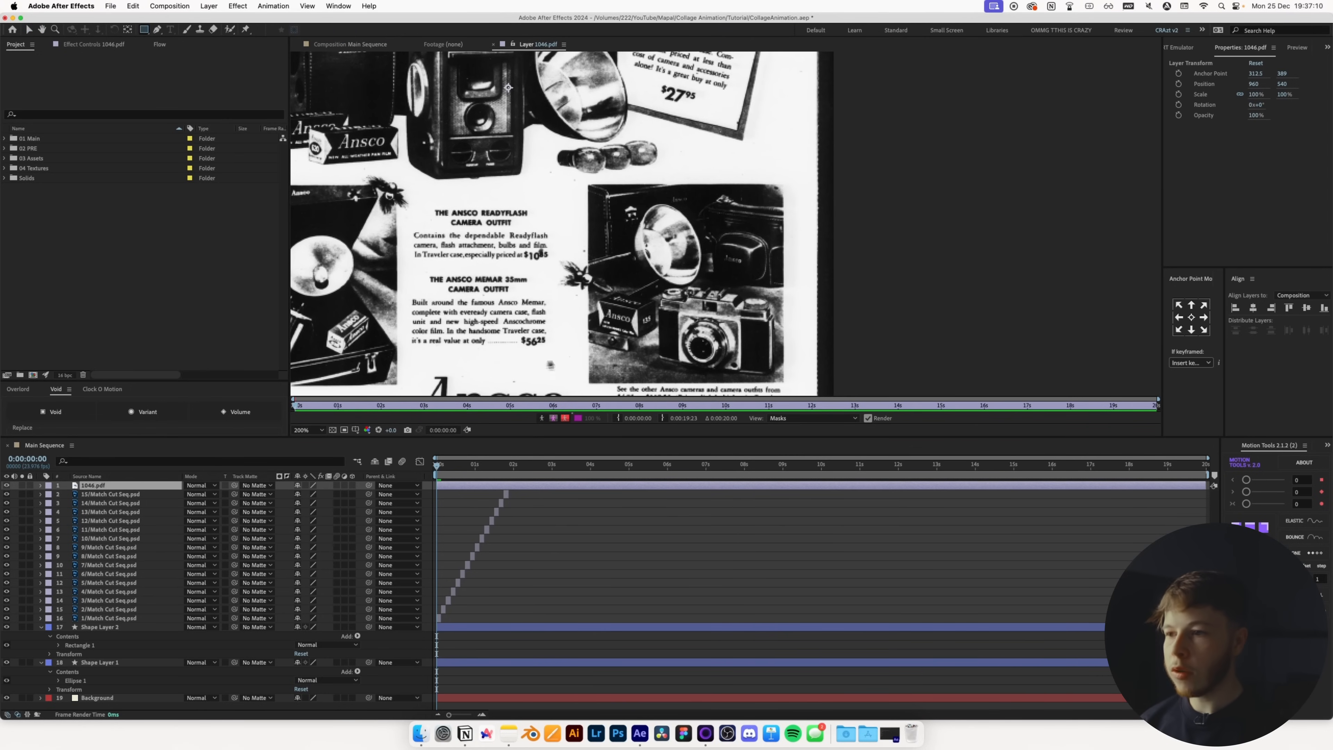
{"action": "left_click_drag", "start_coordinate": [587, 184], "coordinate": [801, 388]}
{"action": "left_click_drag", "start_coordinate": [802, 387], "coordinate": [782, 380]}
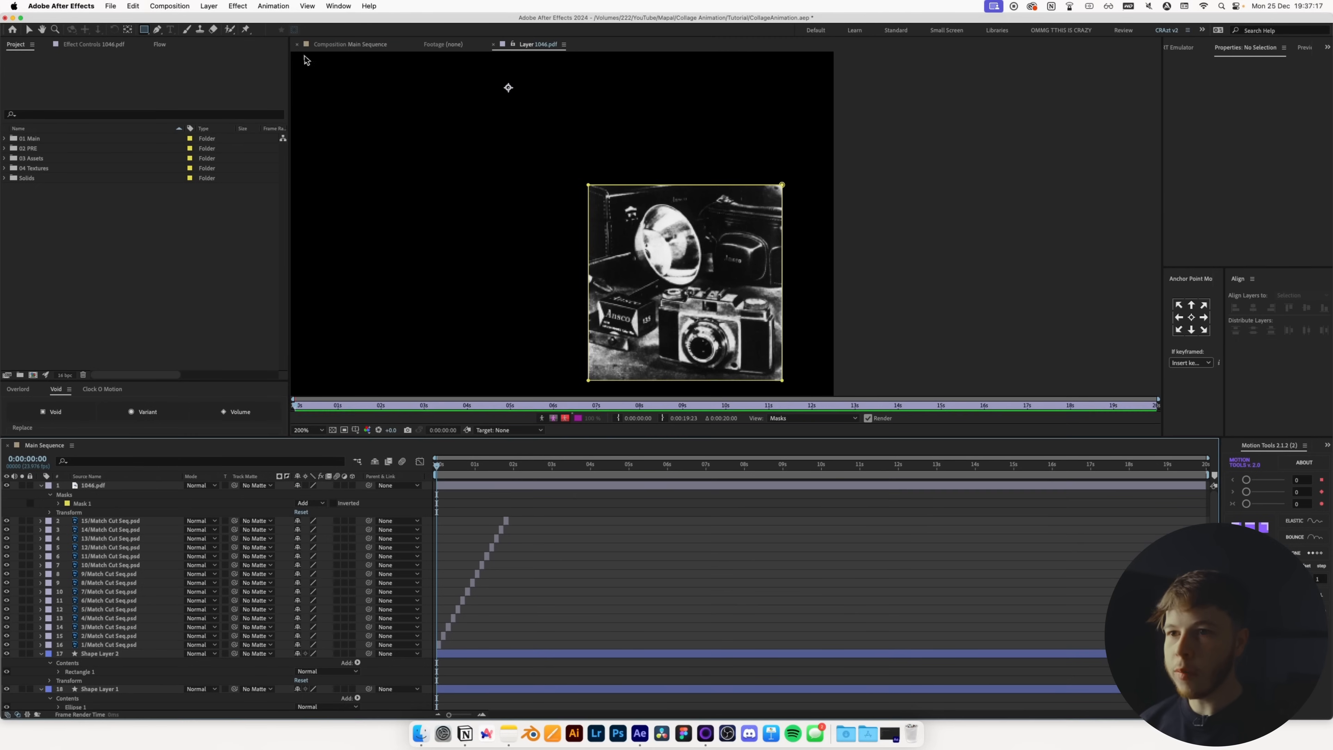
- Return to Main Sequence, turn on continuous rasterization for the 1046.pdf layer and centre its anchor point on the masked clipping
{"action": "left_click", "coordinate": [349, 45]}
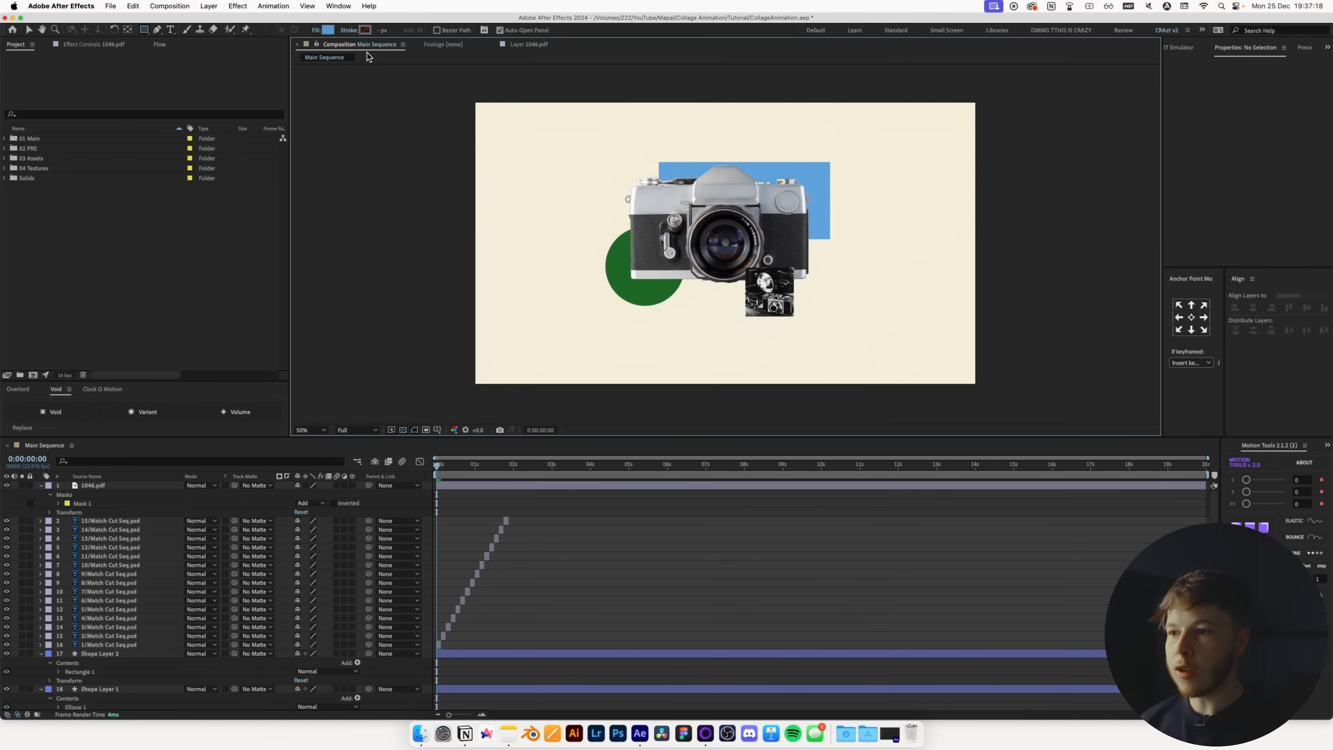
{"action": "key", "text": "v"}
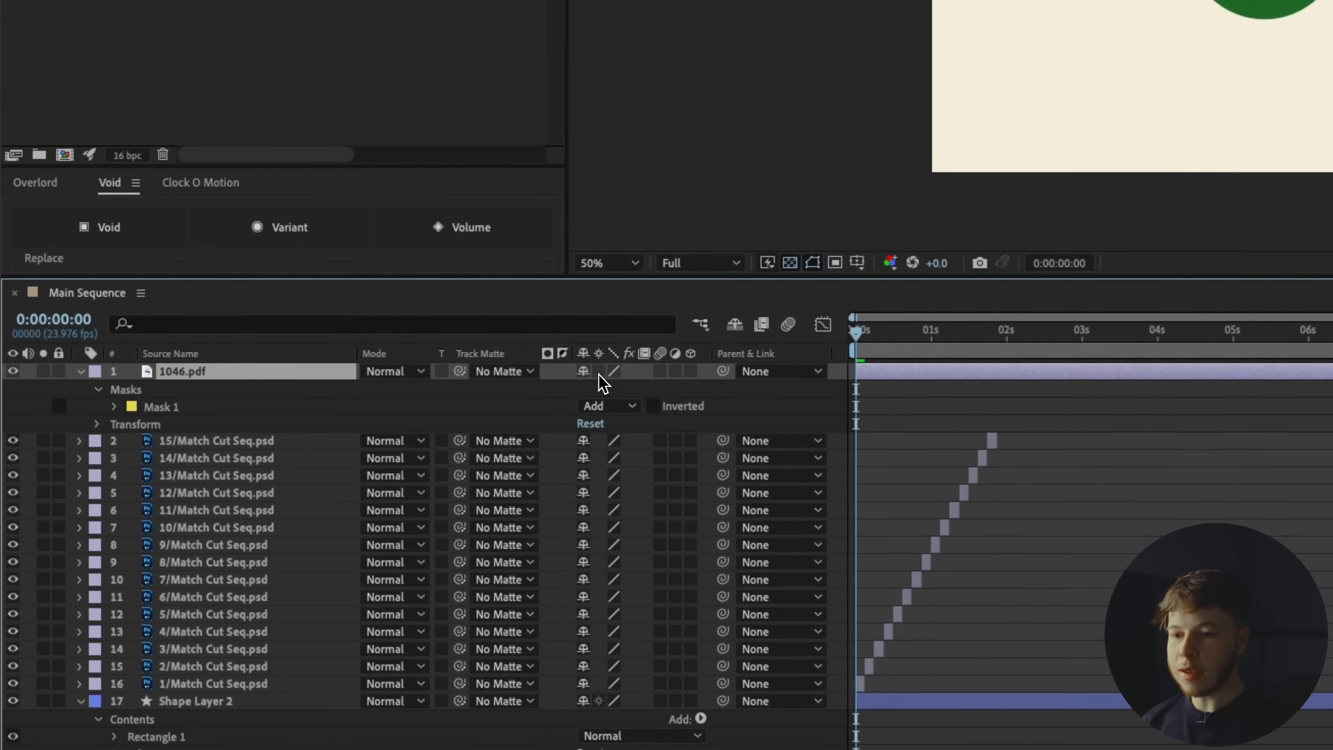
{"action": "left_click", "coordinate": [305, 485]}
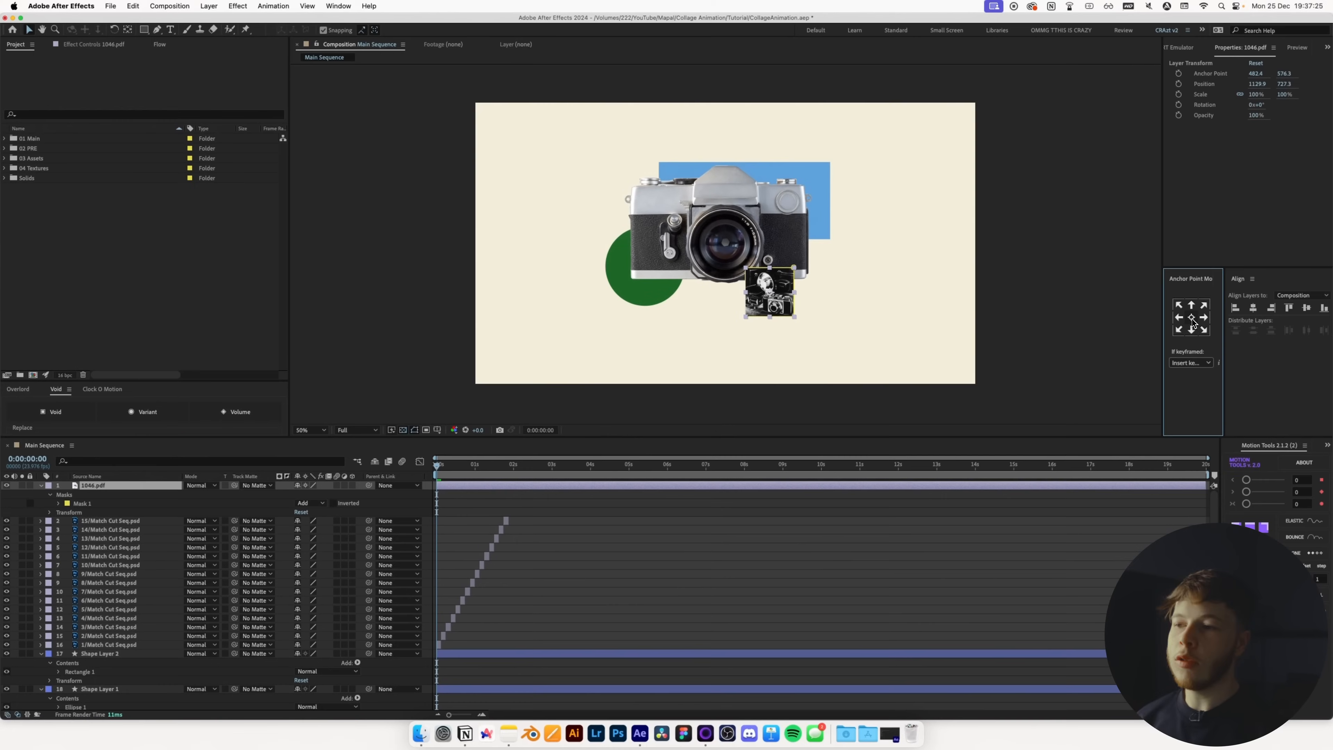
- Enlarge the 1046.pdf clipping to 838% and toggle its continuous rasterization to compare sharpness
{"action": "key", "text": "s"}
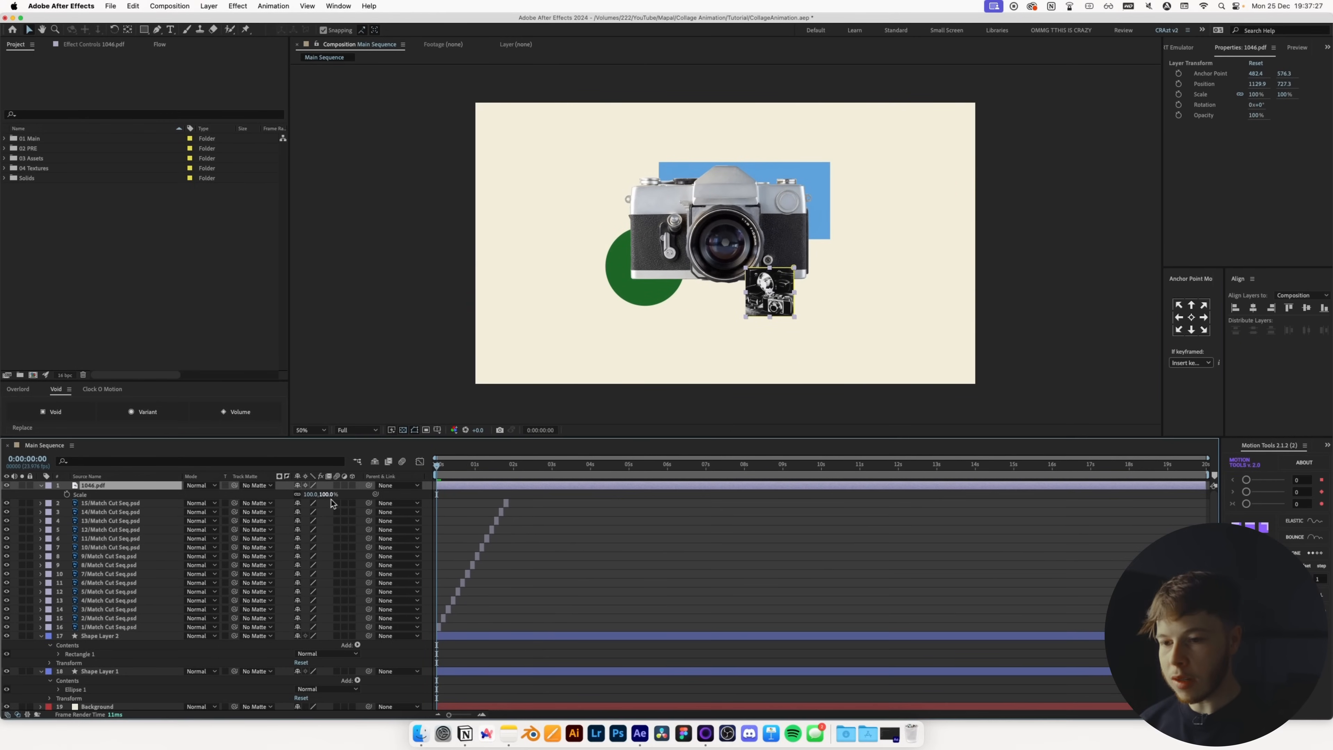
{"action": "left_click_drag", "start_coordinate": [315, 494], "coordinate": [689, 498]}
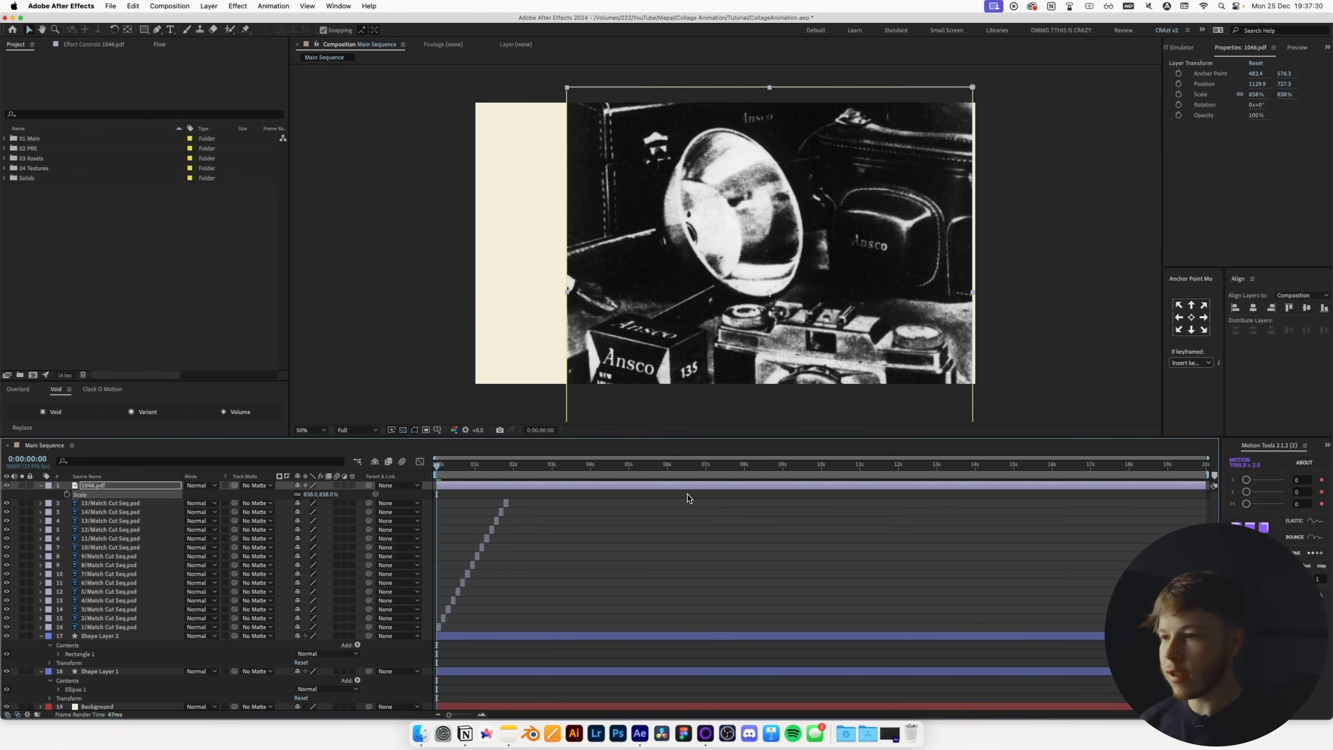
{"action": "left_click", "coordinate": [306, 486]}
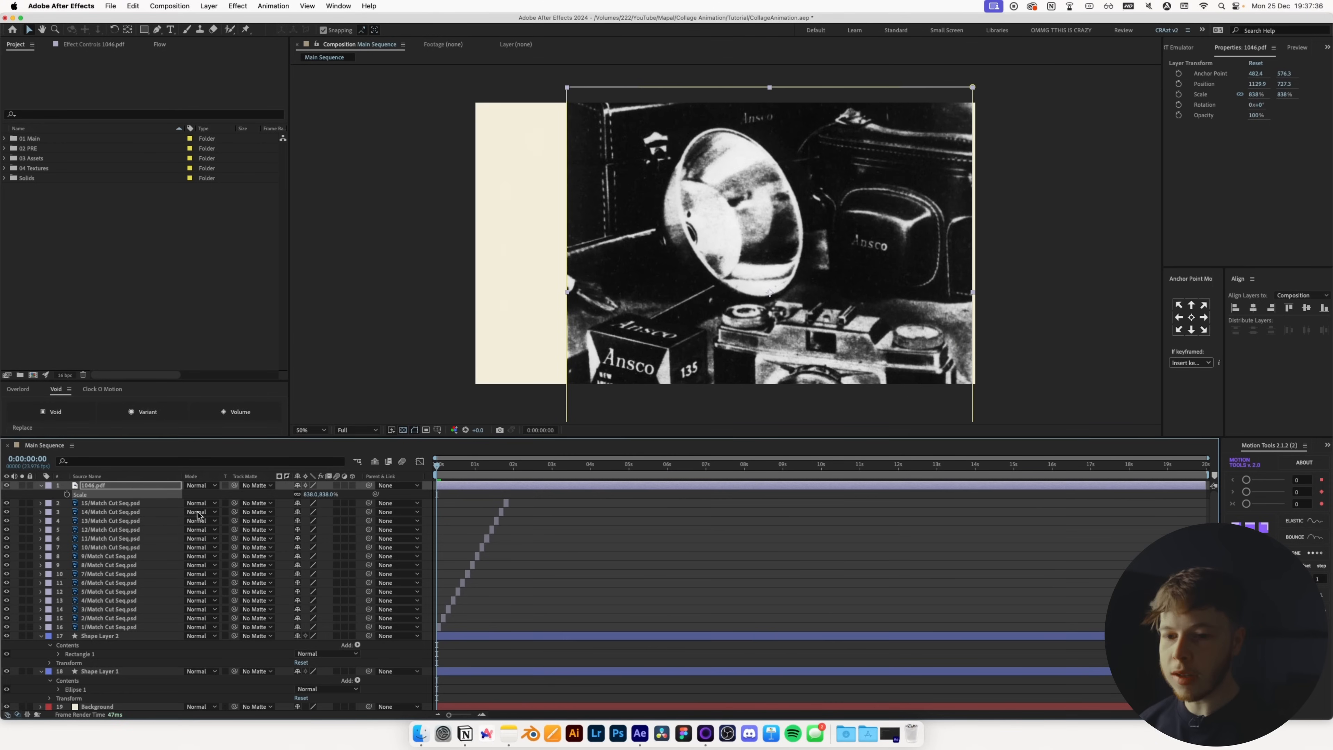
- Set the scale of the 1046.pdf clipping to 165%
{"action": "left_click", "coordinate": [124, 486]}
{"action": "key", "text": "s"}
{"action": "key", "text": "s"}
{"action": "left_click_drag", "start_coordinate": [314, 494], "coordinate": [4, 537]}
- Place the 1046.pdf clipping behind the cameras, offset to the camera's lower right, and collapse all layer properties
{"action": "left_click_drag", "start_coordinate": [101, 490], "coordinate": [105, 633]}
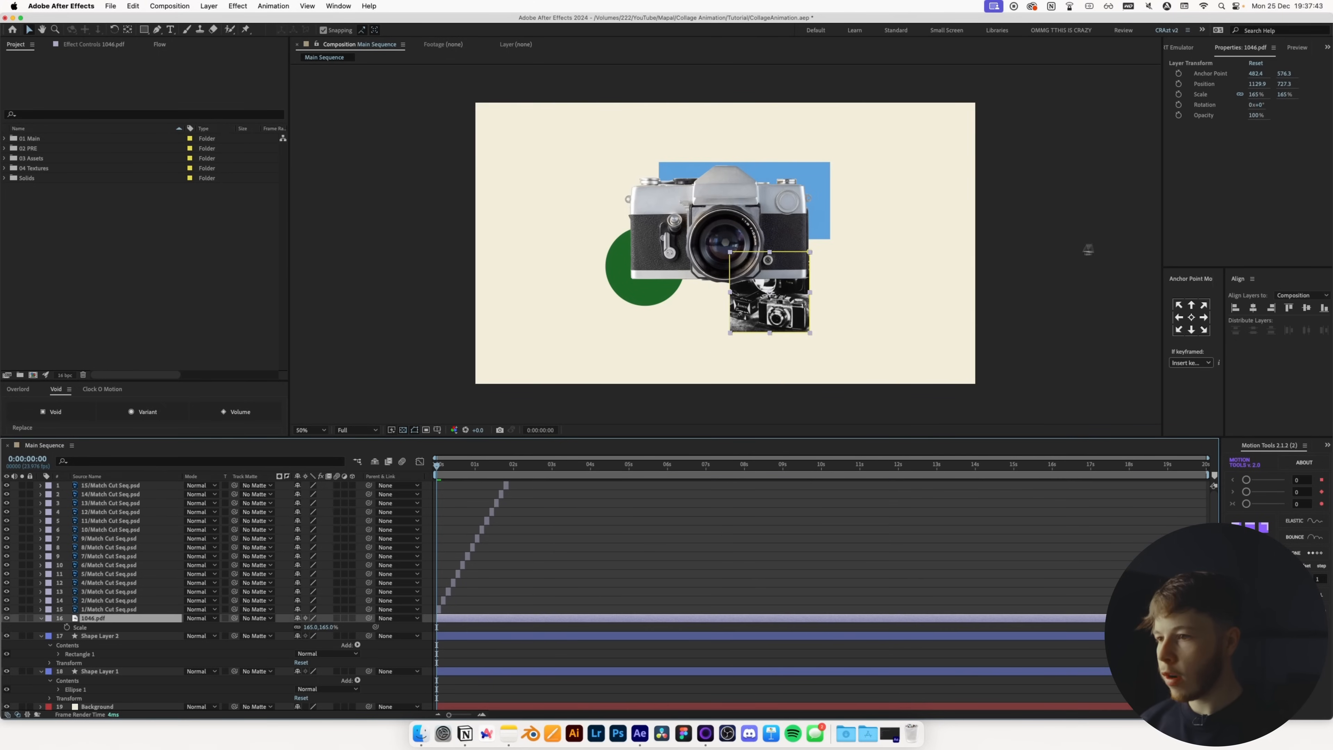
{"action": "left_click_drag", "start_coordinate": [771, 320], "coordinate": [814, 282]}
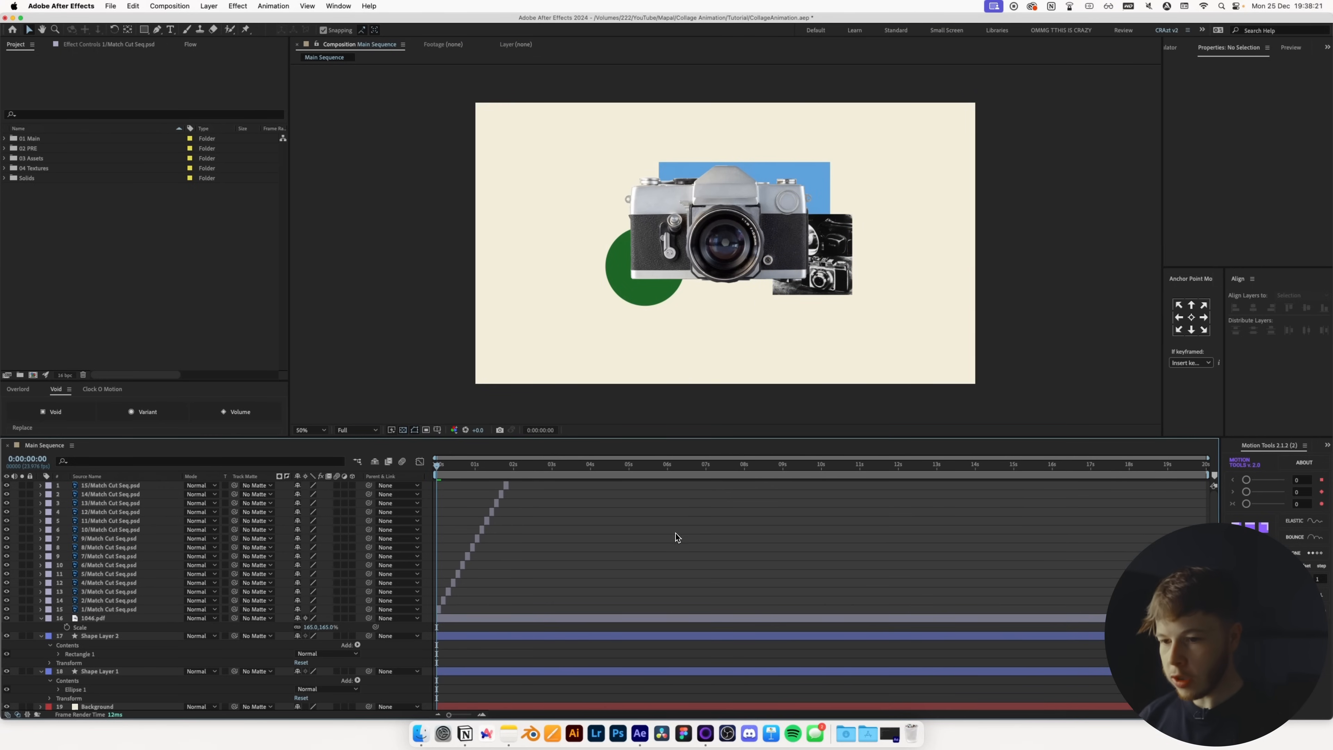
{"action": "key", "text": "u"}
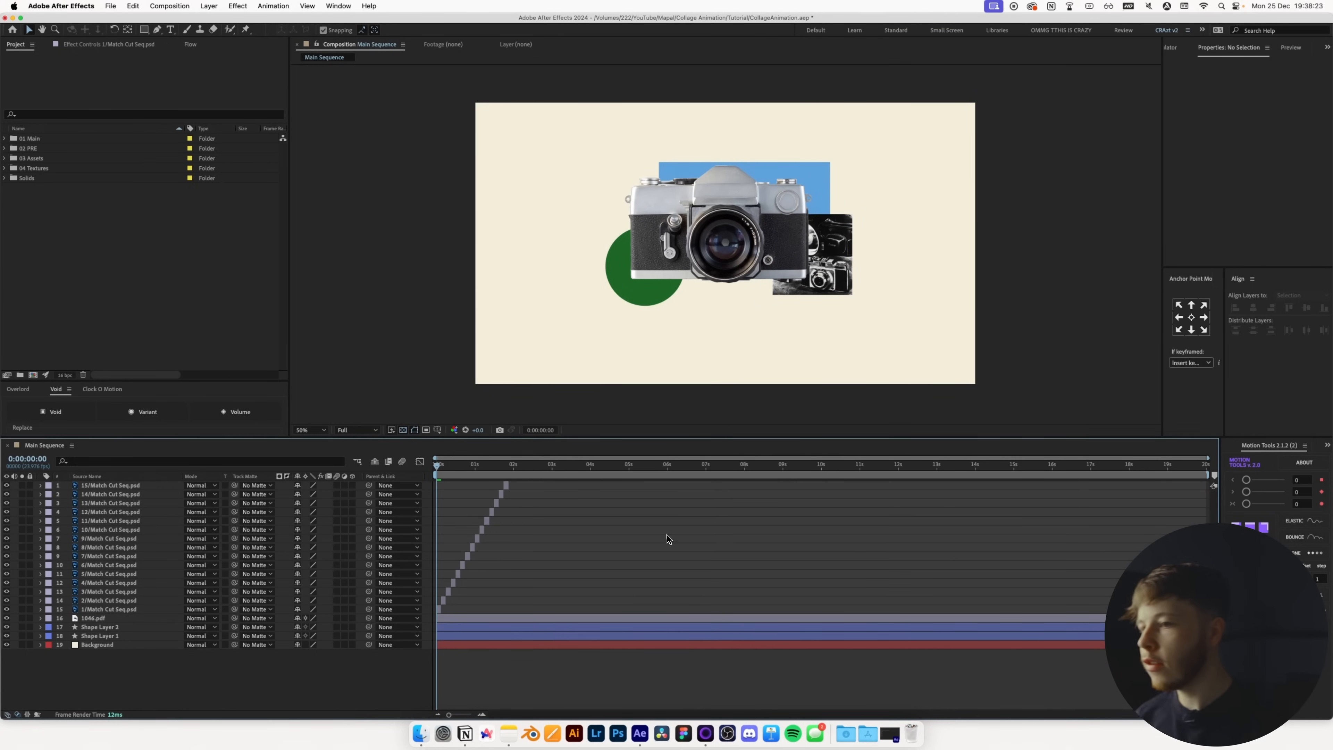
- Play back the match-cut sequence over the collage shapes and return to the start of the timeline
{"action": "key", "text": "space"}
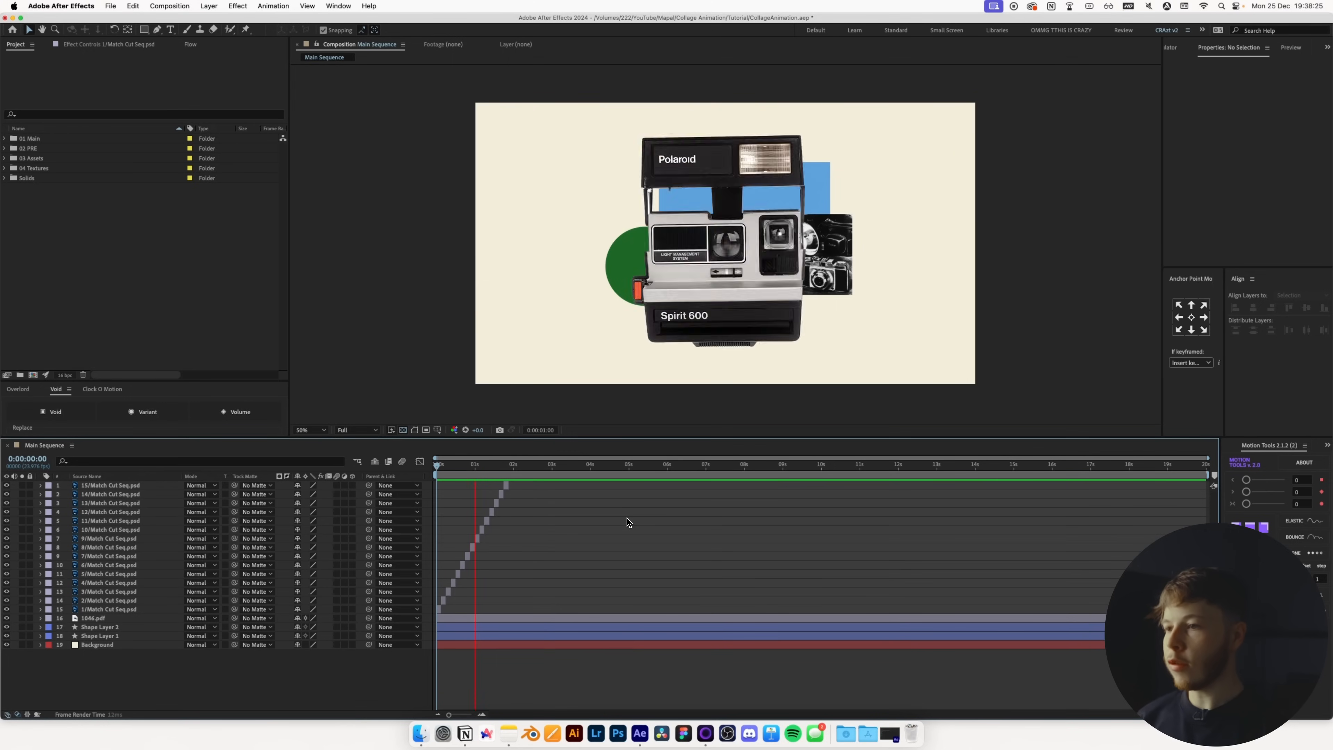
{"action": "key", "text": "space"}
{"action": "left_click", "coordinate": [468, 465]}
{"action": "left_click_drag", "start_coordinate": [468, 466], "coordinate": [434, 466]}
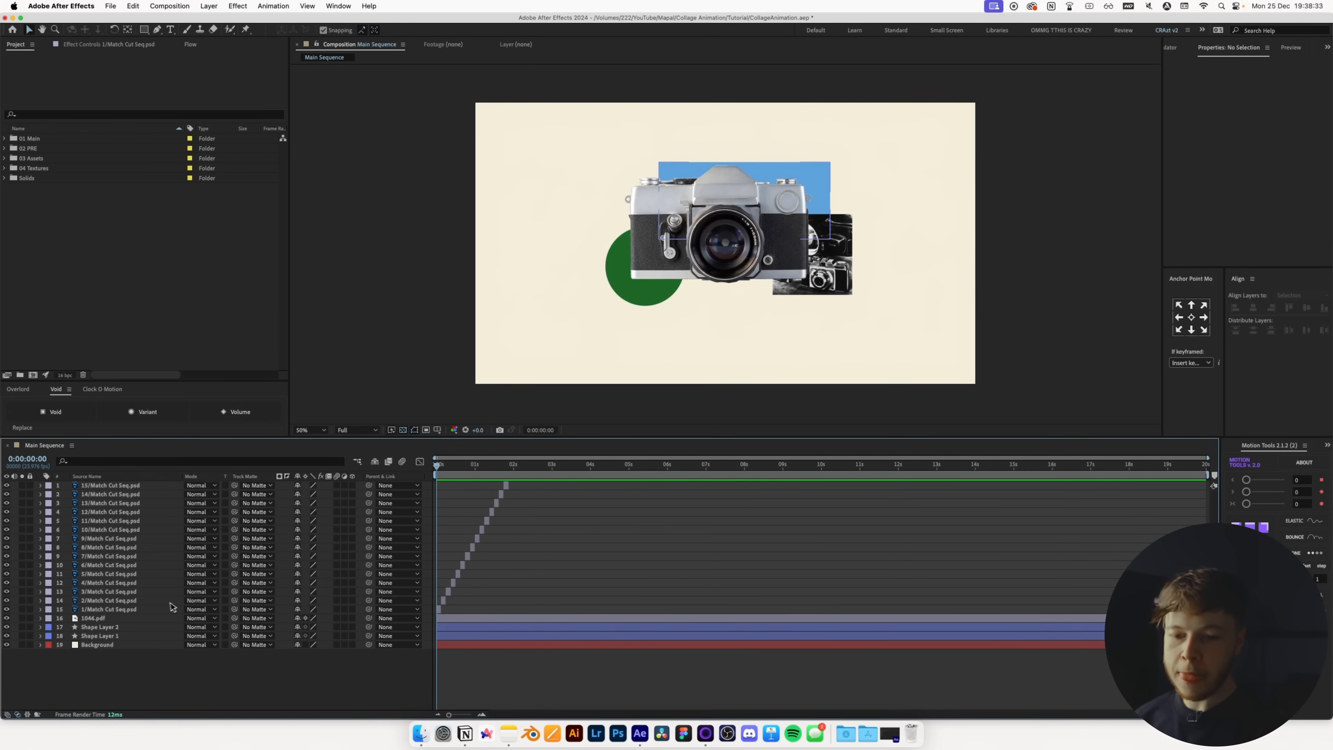
- Animate the scale of the green circle on Shape Layer 1 from 0% at the first frame to 100% under a second in
{"action": "left_click", "coordinate": [111, 635]}
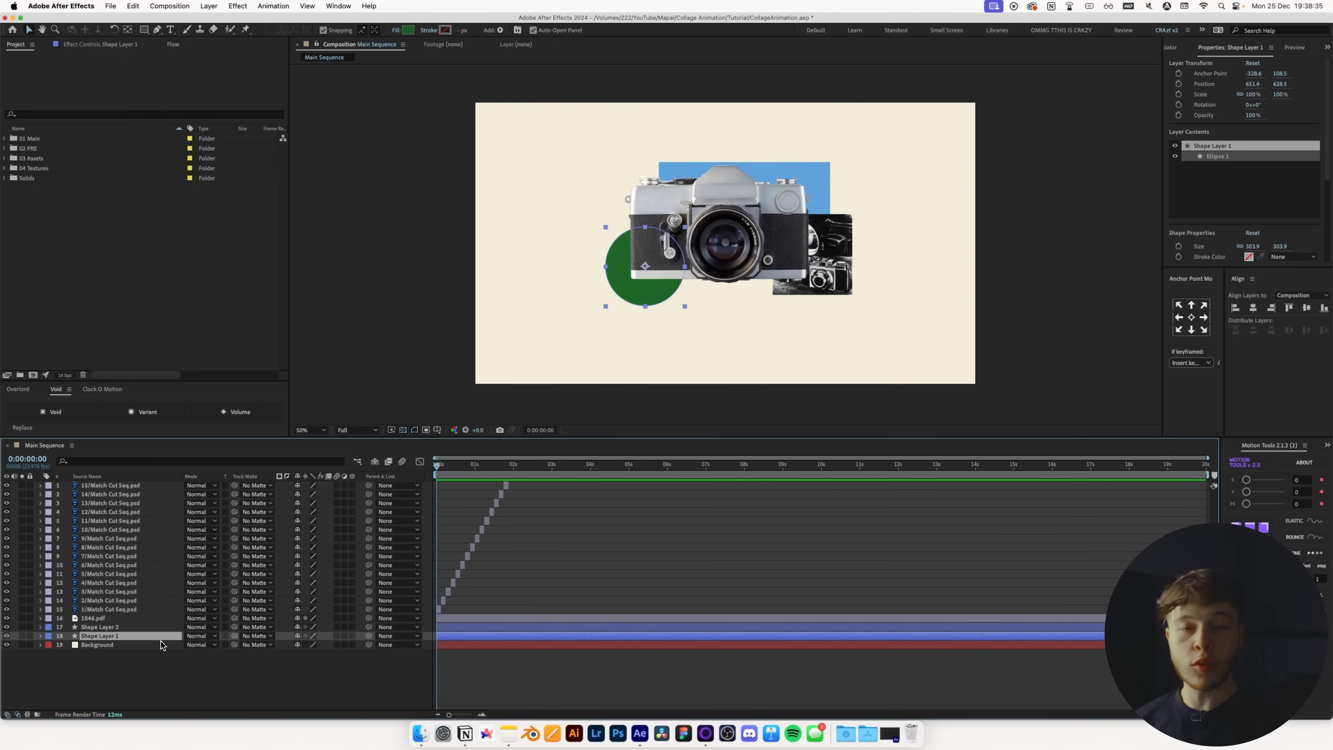
{"action": "key", "text": "s"}
{"action": "left_click", "coordinate": [67, 645]}
{"action": "left_click_drag", "start_coordinate": [436, 649], "coordinate": [465, 649]}
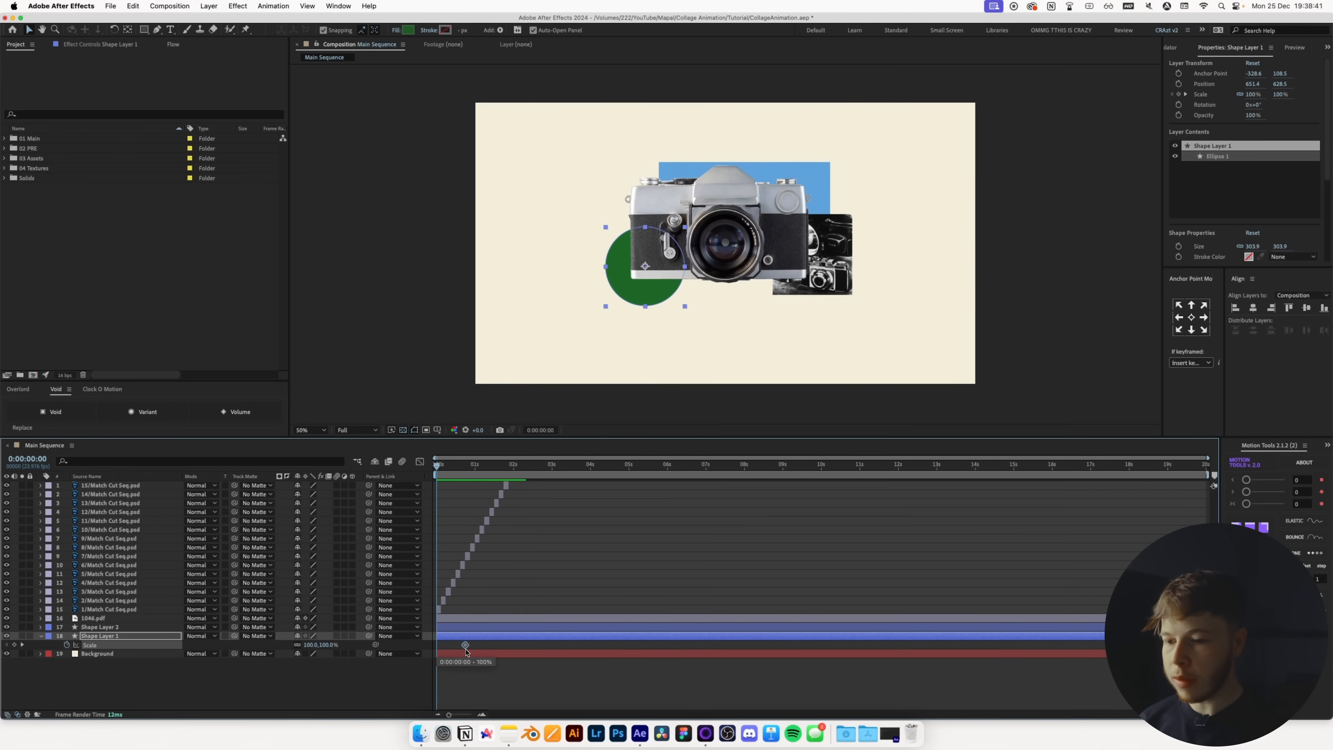
{"action": "left_click", "coordinate": [311, 645]}
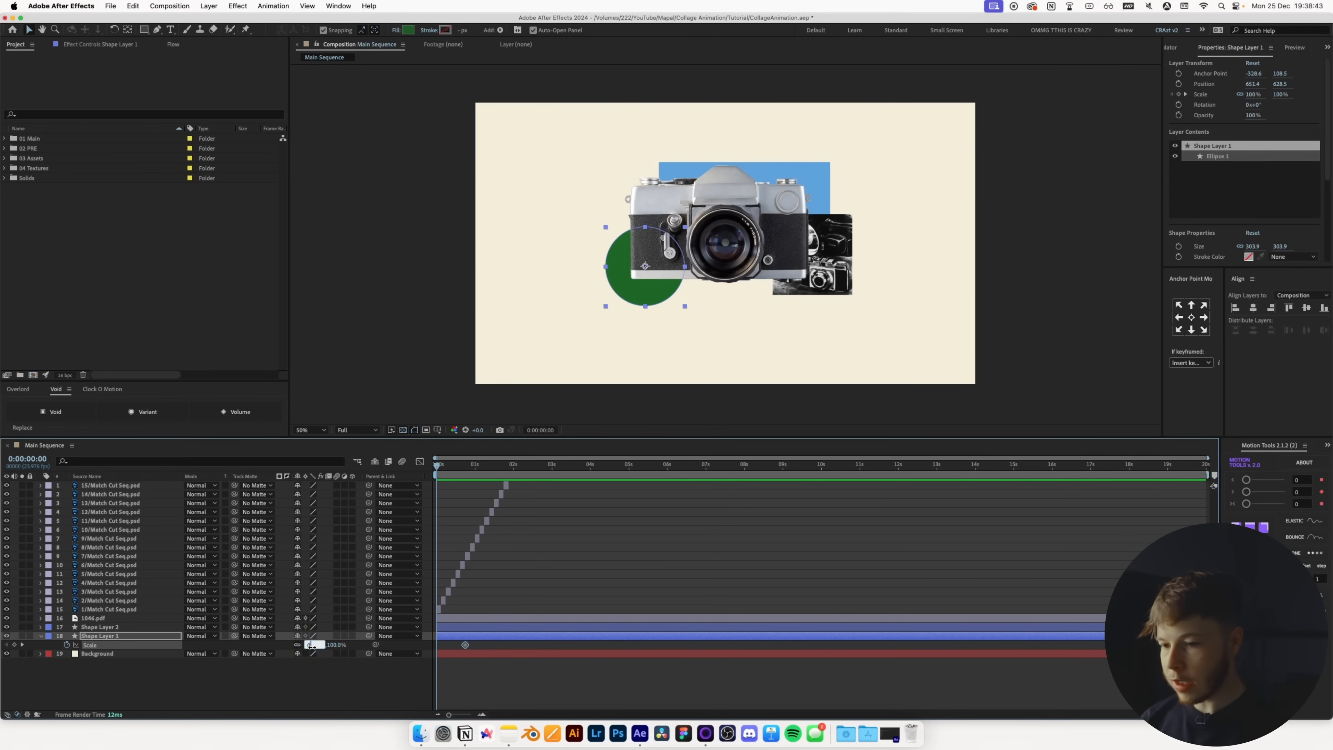
{"action": "type", "text": "0"}
{"action": "key", "text": "Return"}
- Try the Flow curve 0.88, 0.14, 0.12, 0.86 on the green circle's scale keyframes and inspect its speed graph
{"action": "left_click_drag", "start_coordinate": [497, 654], "coordinate": [380, 640]}
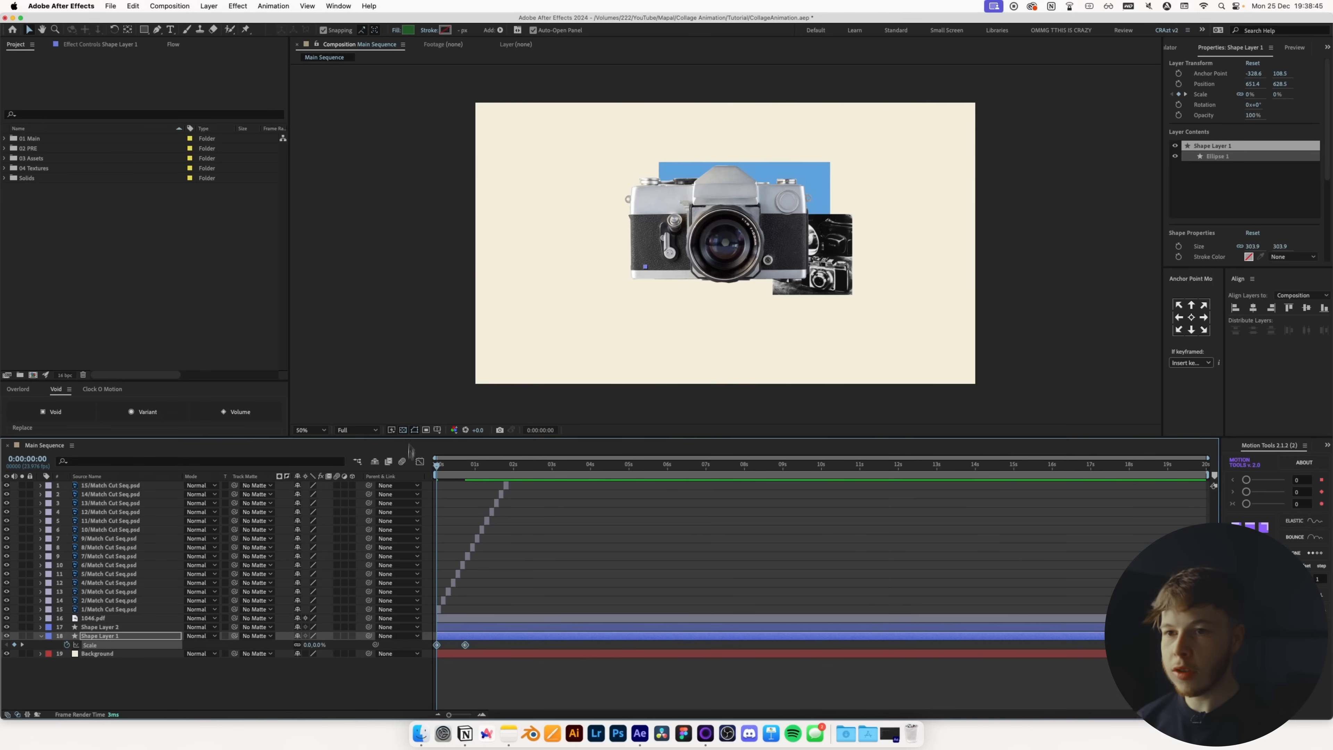
{"action": "left_click", "coordinate": [173, 45]}
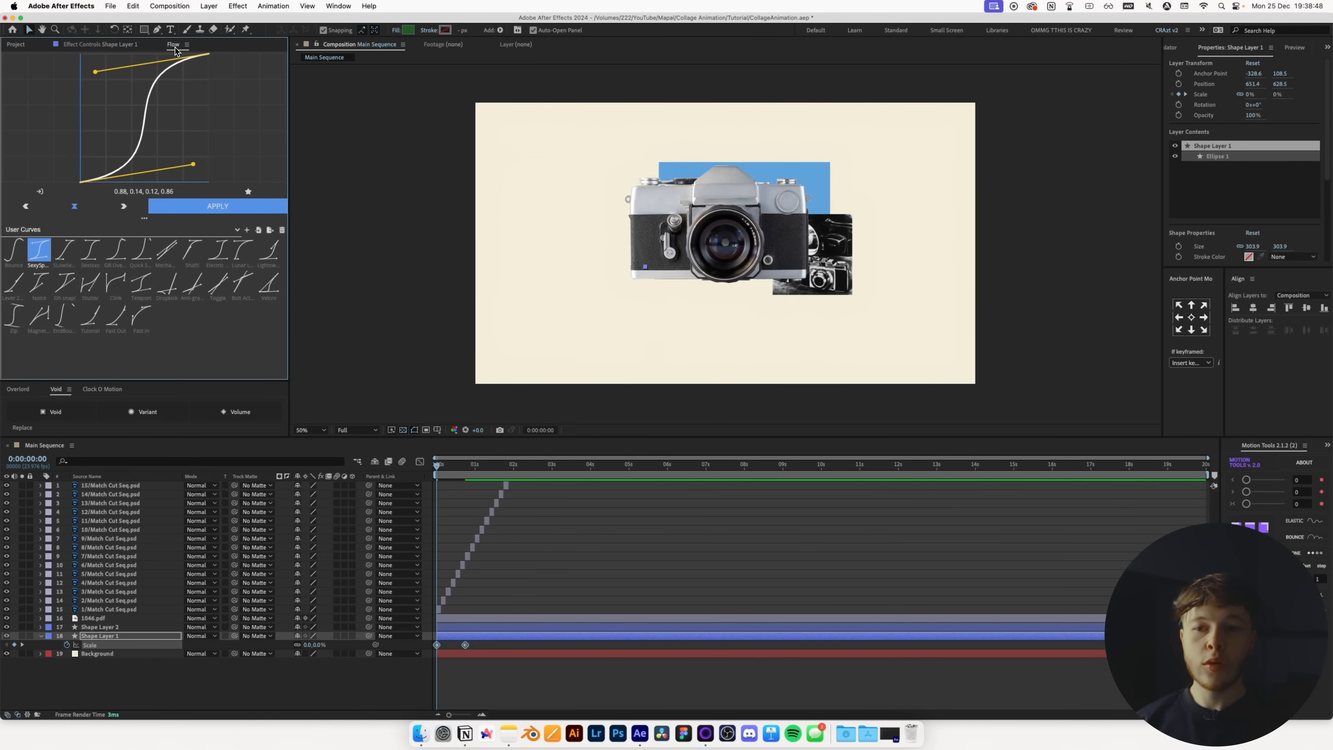
{"action": "left_click", "coordinate": [211, 213]}
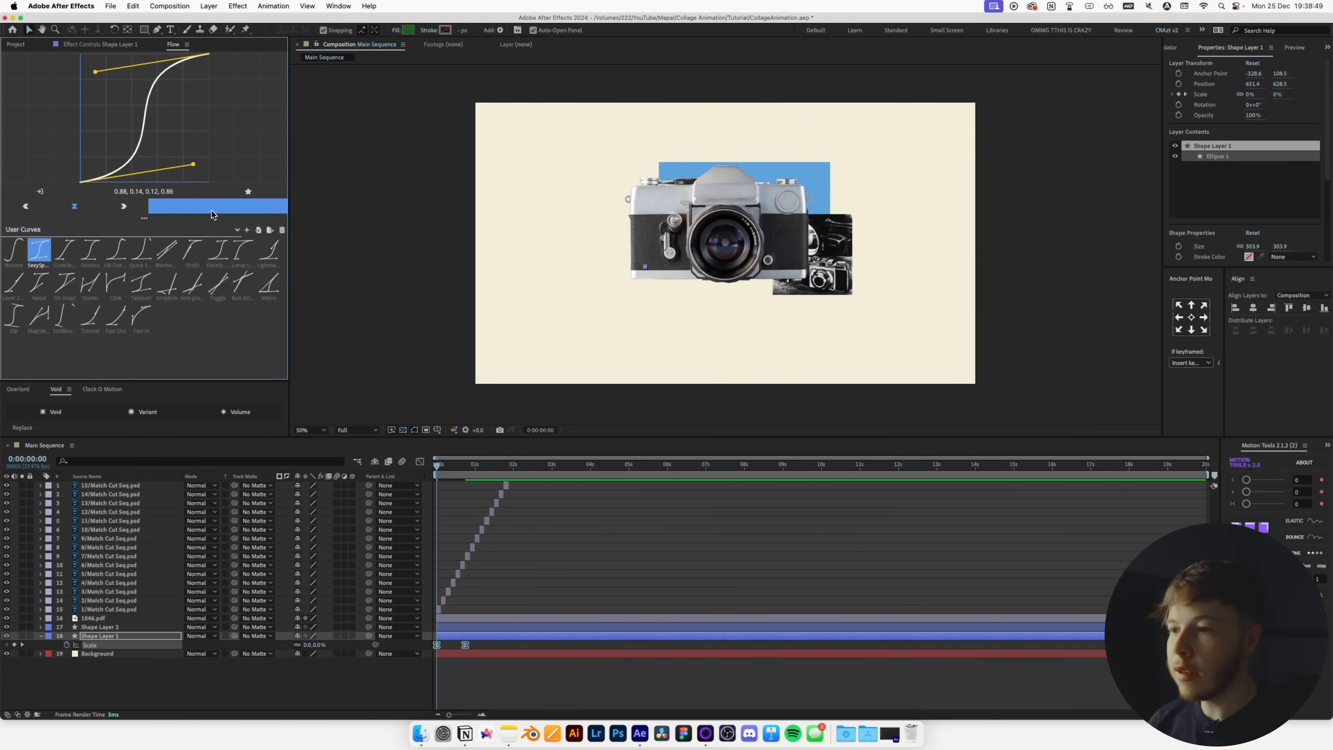
{"action": "left_click", "coordinate": [595, 571]}
{"action": "left_click_drag", "start_coordinate": [493, 653], "coordinate": [425, 638]}
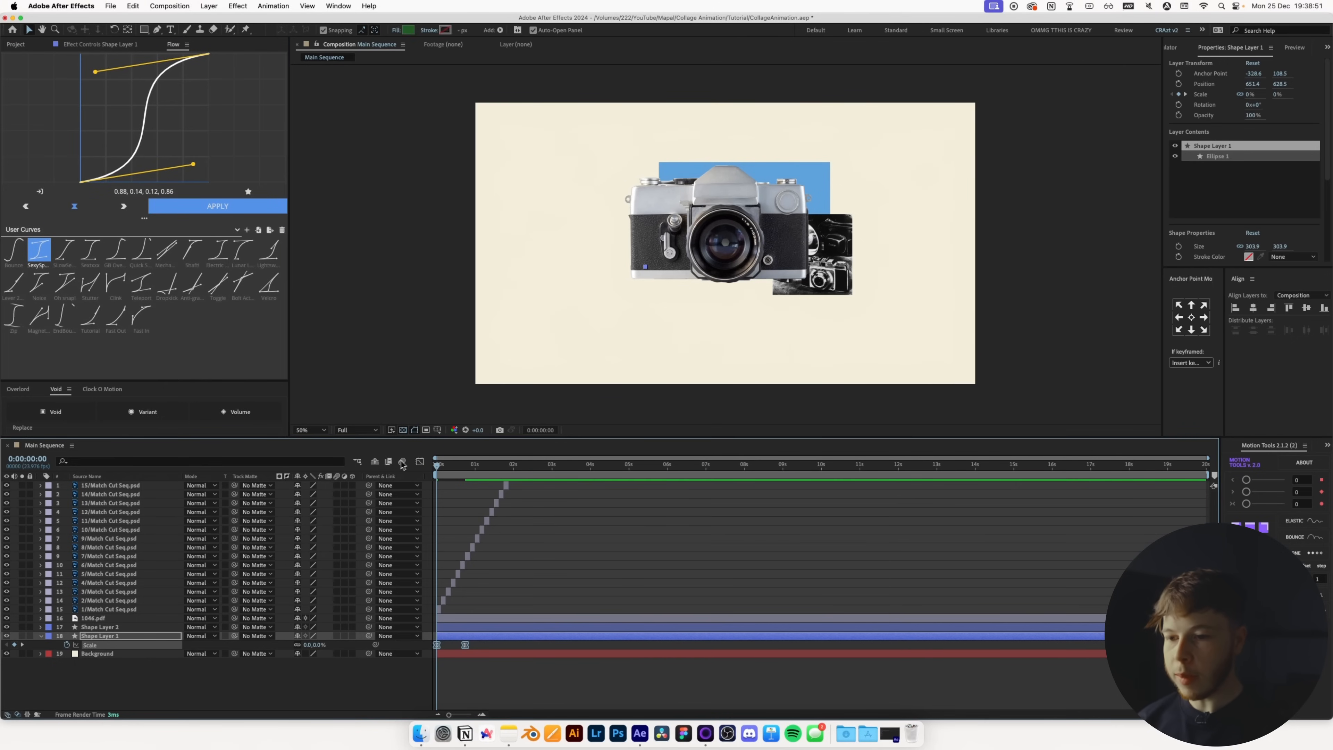
{"action": "left_click", "coordinate": [420, 462]}
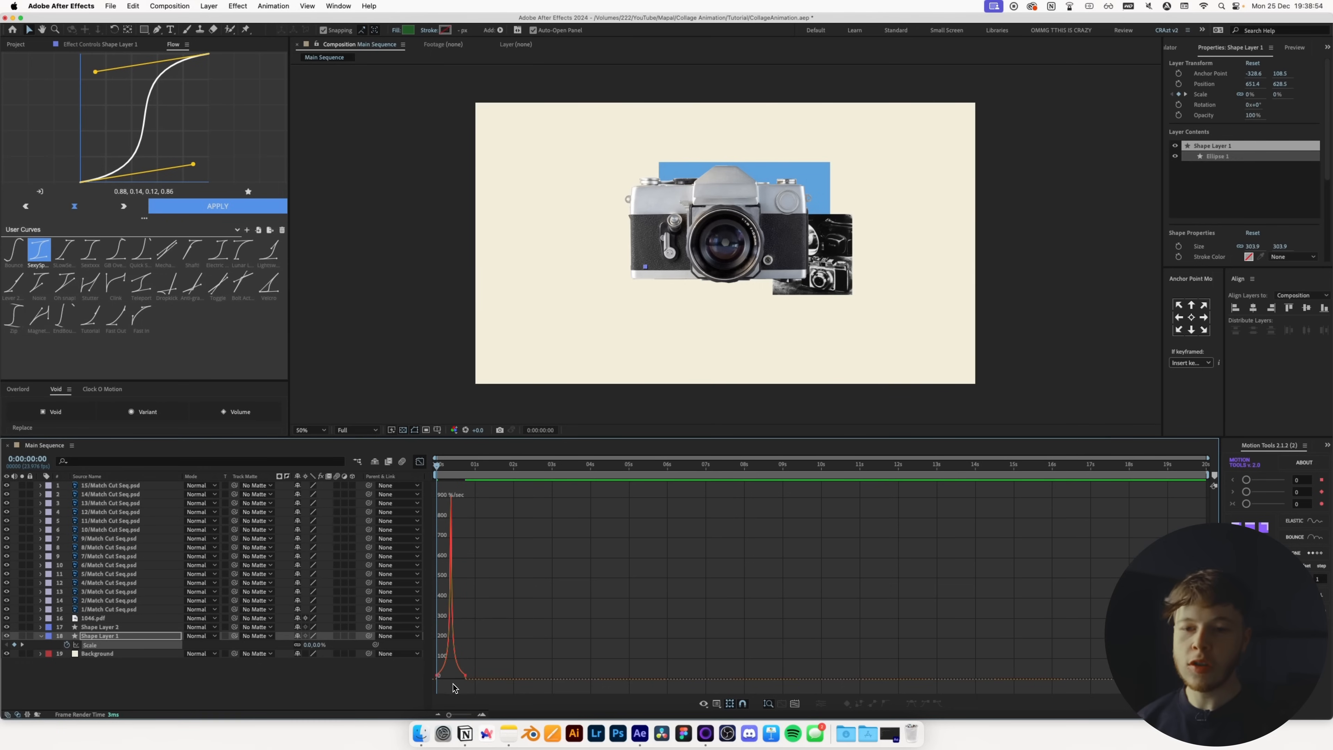
{"action": "key", "text": "super+z"}
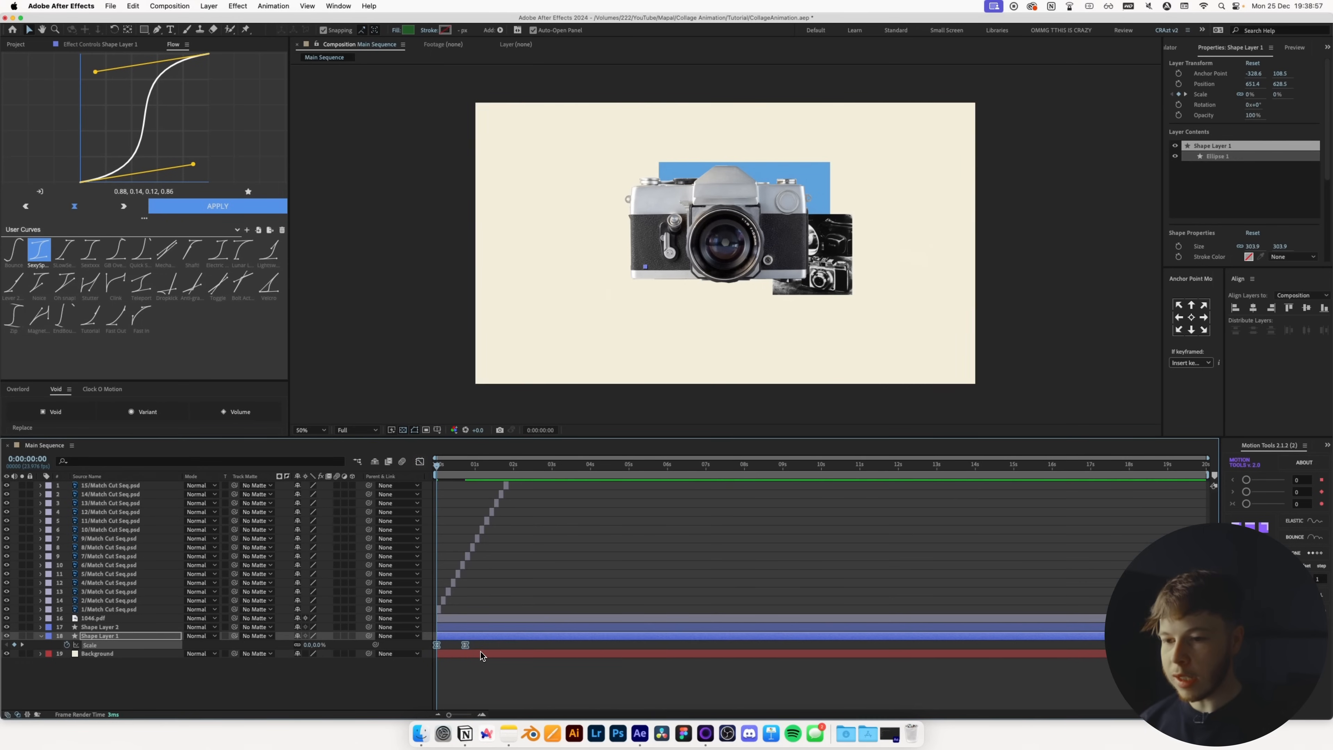
- Shape the green circle's scale speed graph into a steep, narrow central peak by extending both keyframes' ease handles
{"action": "left_click", "coordinate": [420, 461]}
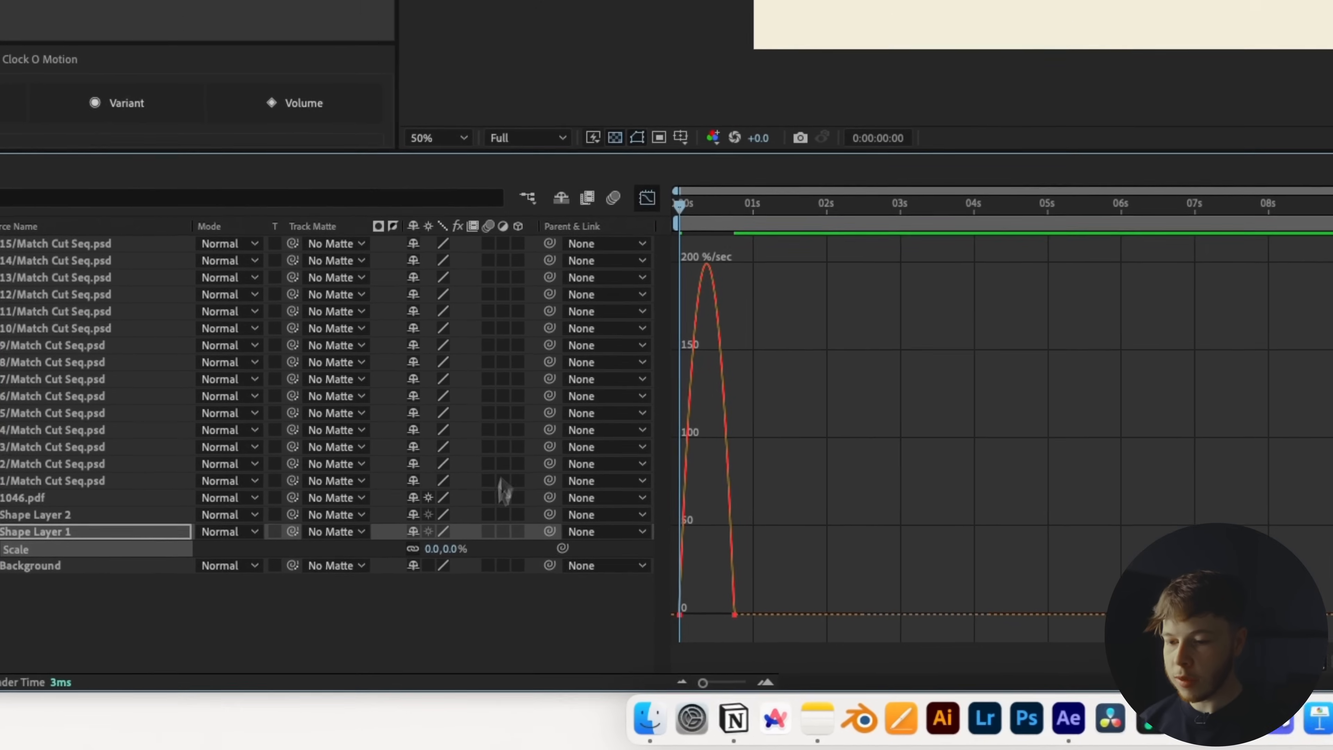
{"action": "left_click_drag", "start_coordinate": [764, 587], "coordinate": [681, 651]}
{"action": "mouse_move", "coordinate": [756, 606]}
{"action": "left_mouse_down"}
{"action": "mouse_move", "coordinate": [724, 609]}
{"action": "mouse_move", "coordinate": [739, 608]}
{"action": "left_mouse_up"}
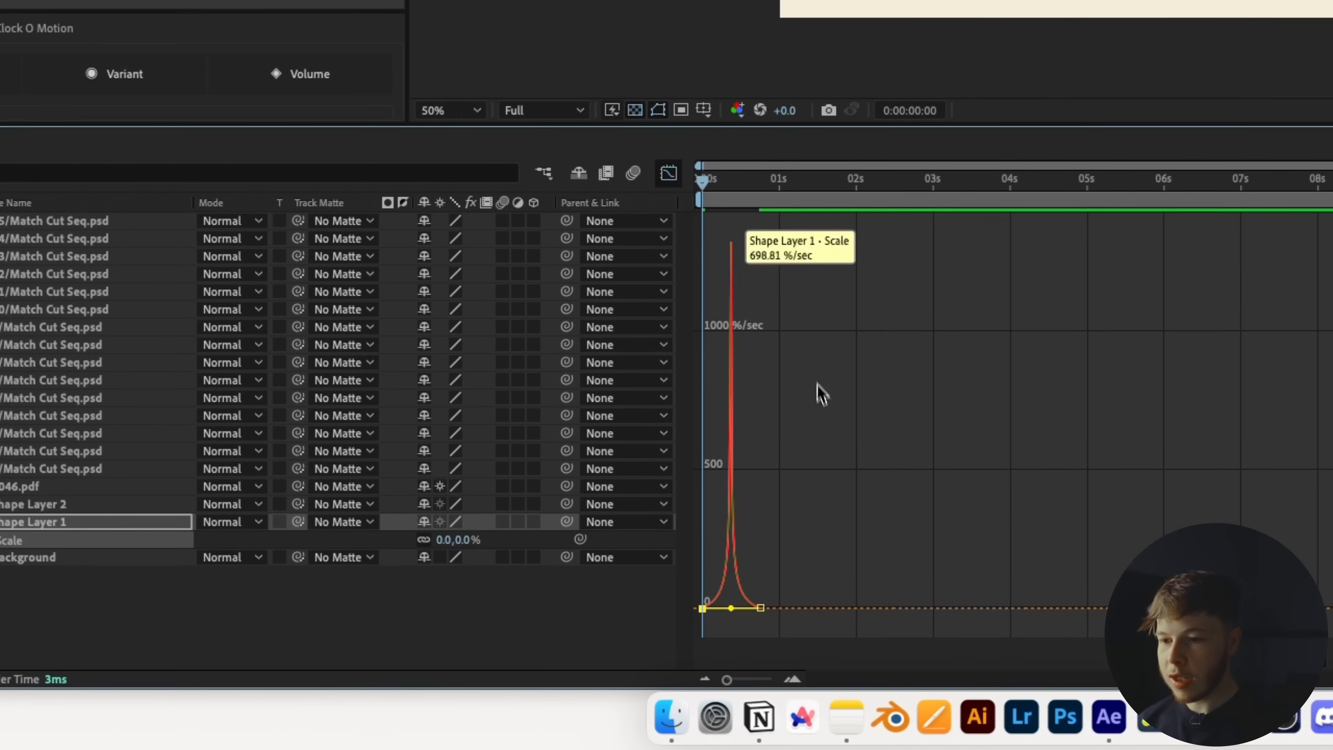
{"action": "left_click", "coordinate": [668, 174]}
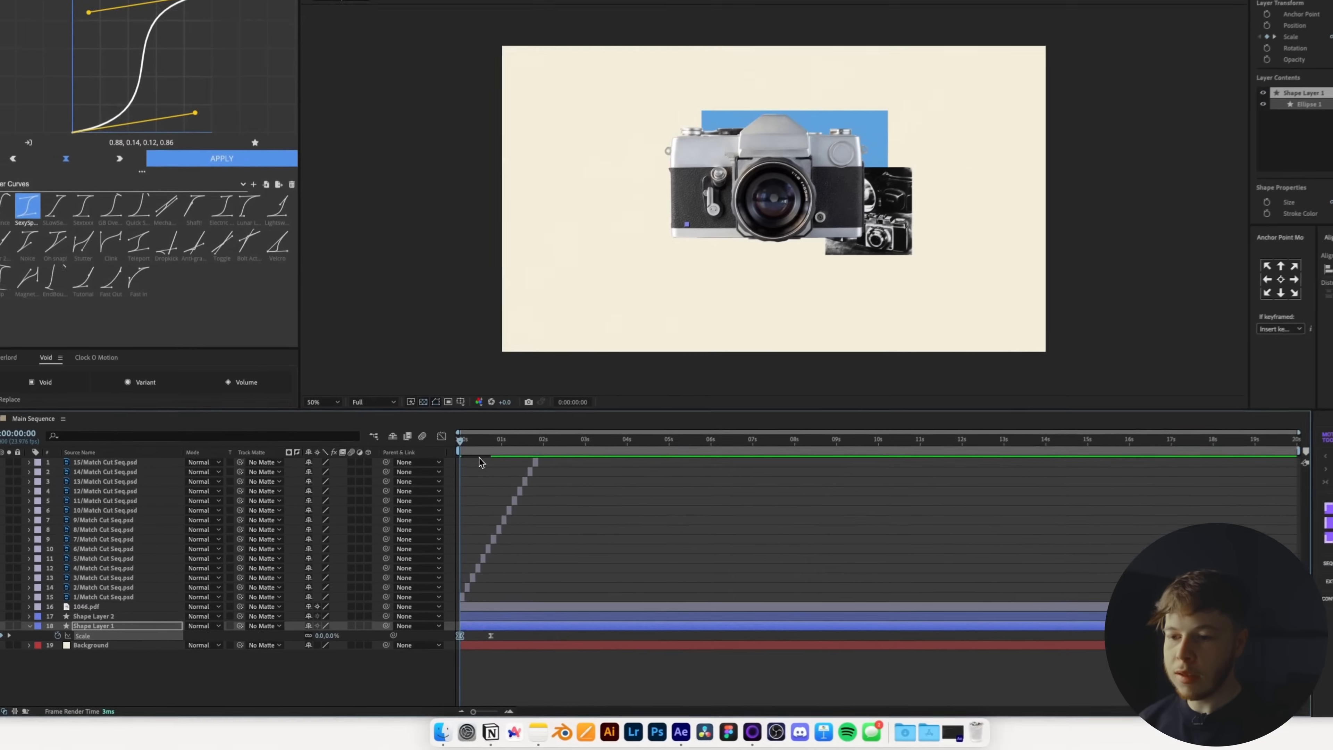
- Play back the green circle's scale-up and bring its end keyframe earlier to shorten the animation
{"action": "key", "text": "space"}
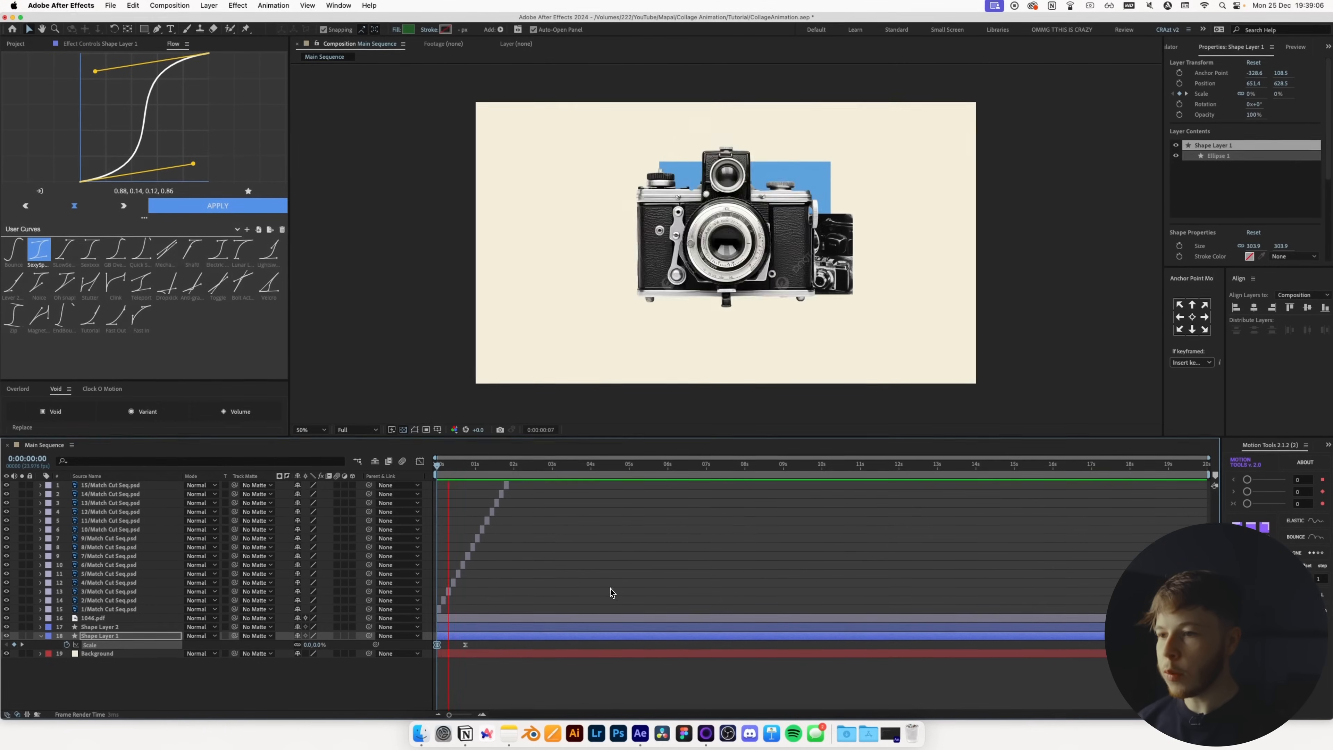
{"action": "left_click", "coordinate": [541, 512]}
{"action": "left_click", "coordinate": [437, 466]}
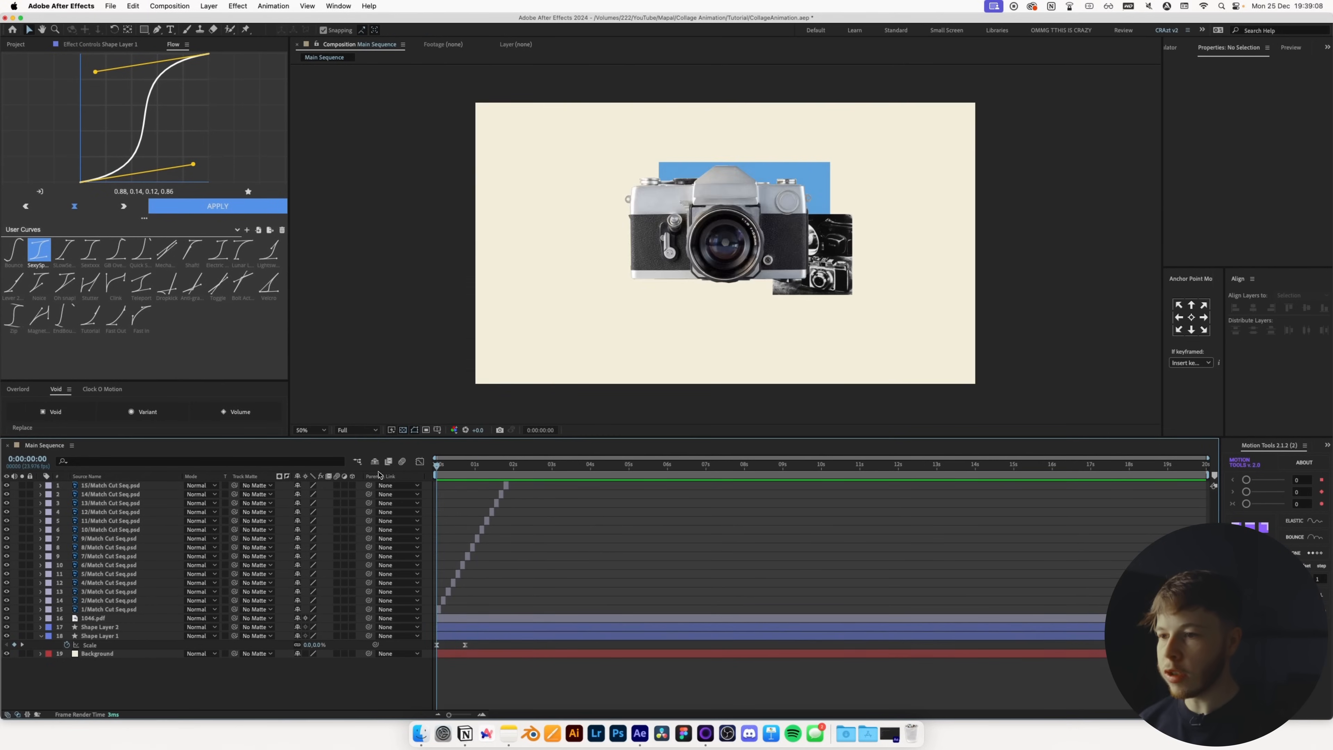
{"action": "key", "text": "space"}
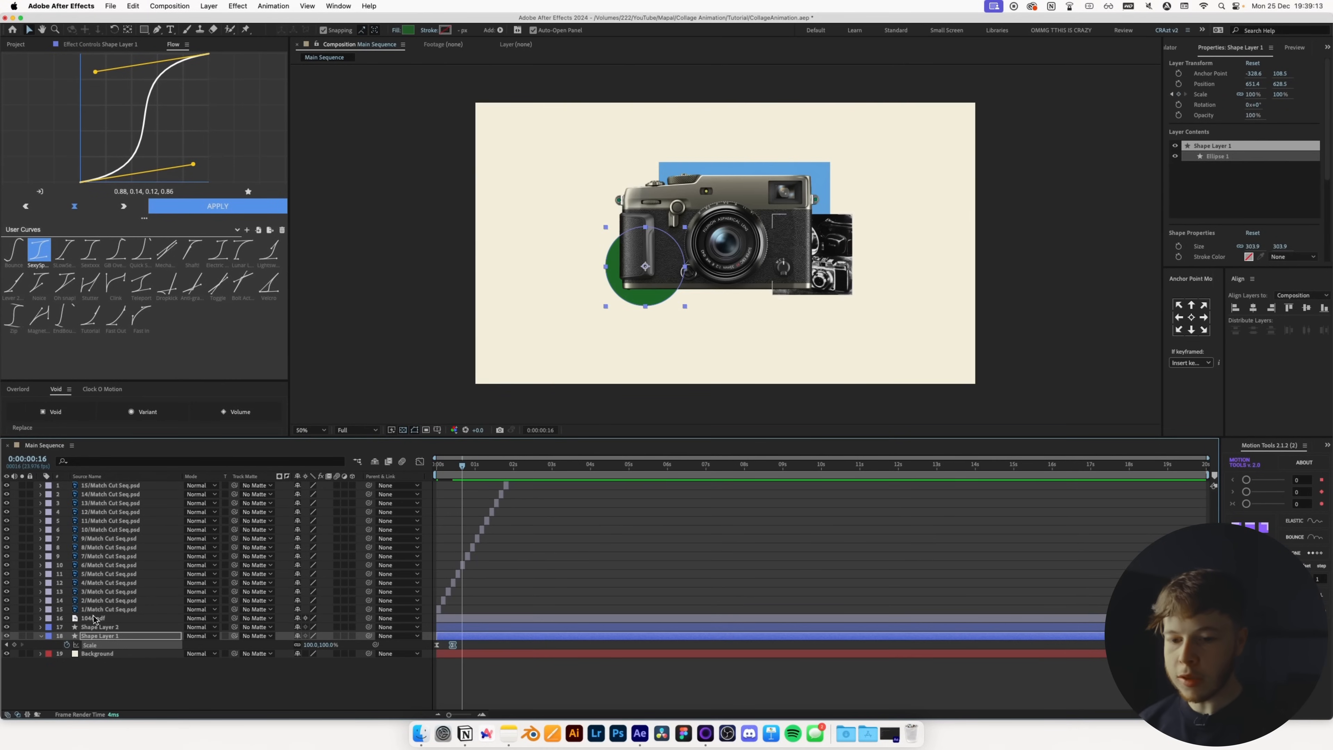
- Add position and scale keyframes for the blue rectangle on Shape Layer 2 at 0:00:00:16
{"action": "left_click", "coordinate": [88, 628]}
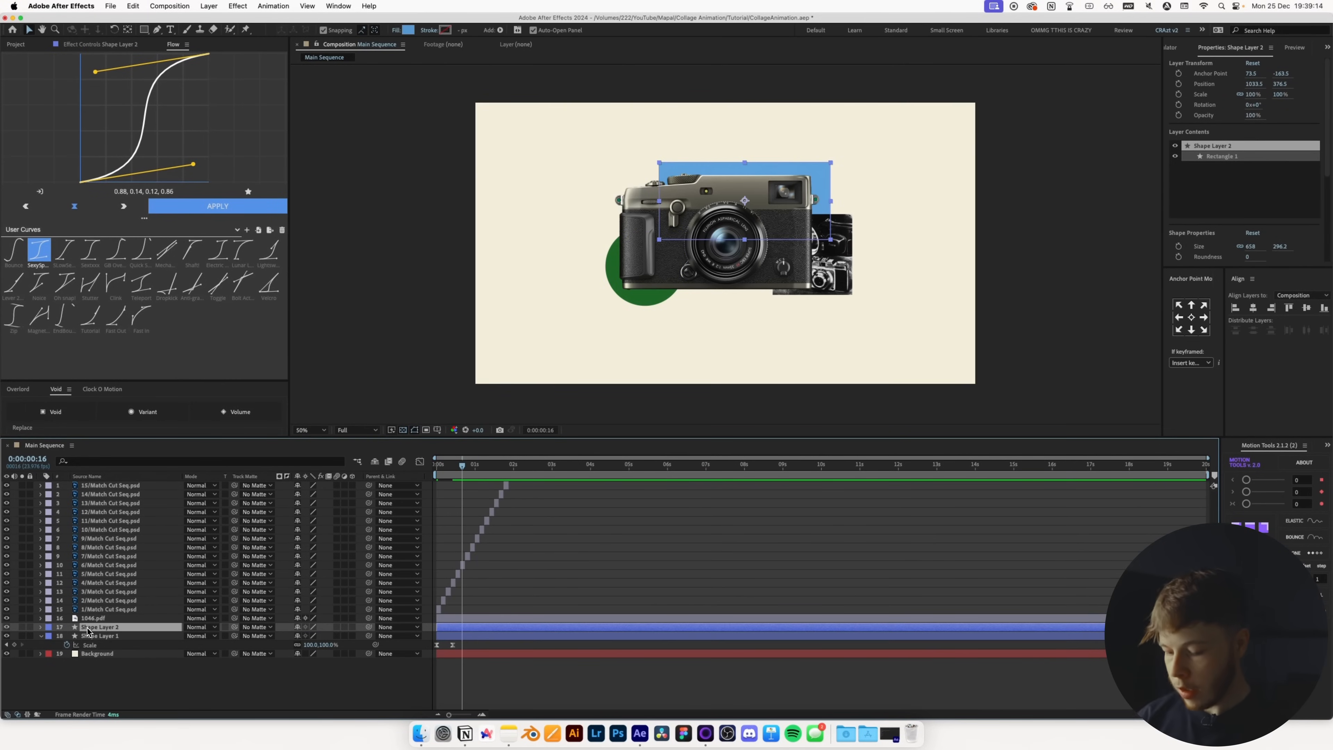
{"action": "key", "text": "alt+shift+p"}
{"action": "key", "text": "alt+shift+s"}
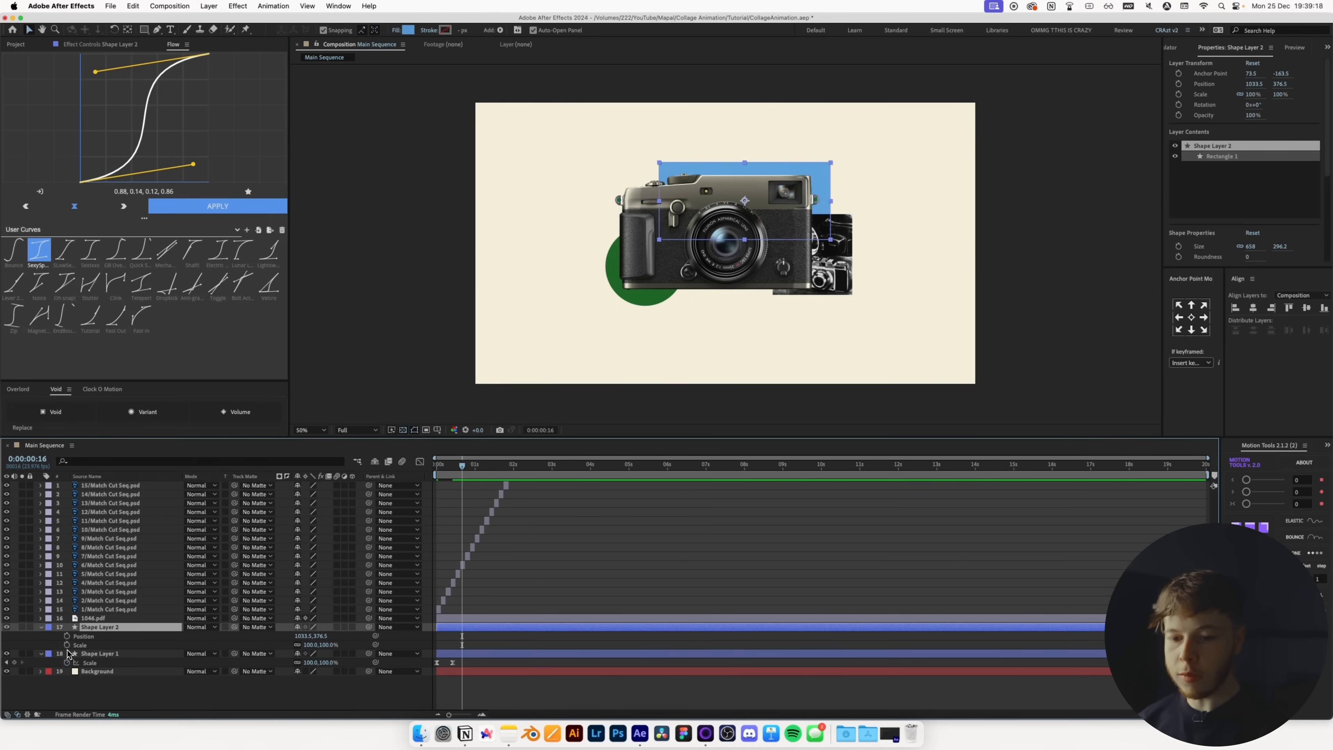
{"action": "left_click_drag", "start_coordinate": [67, 636], "coordinate": [67, 644]}
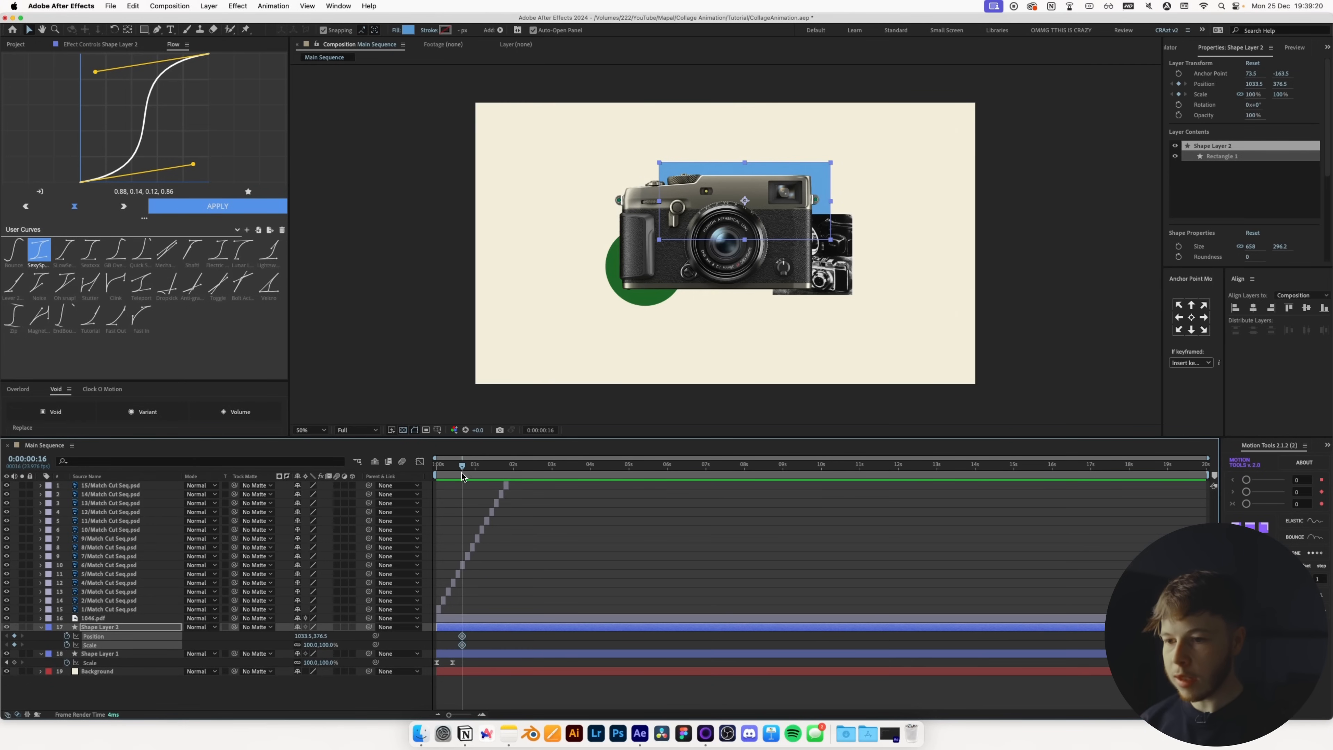
- At the first frame, unlink the blue rectangle's scale, reduce its height to 14% and move it right to X position 2141.5
{"action": "left_click_drag", "start_coordinate": [462, 475], "coordinate": [354, 496]}
{"action": "left_click", "coordinate": [452, 551]}
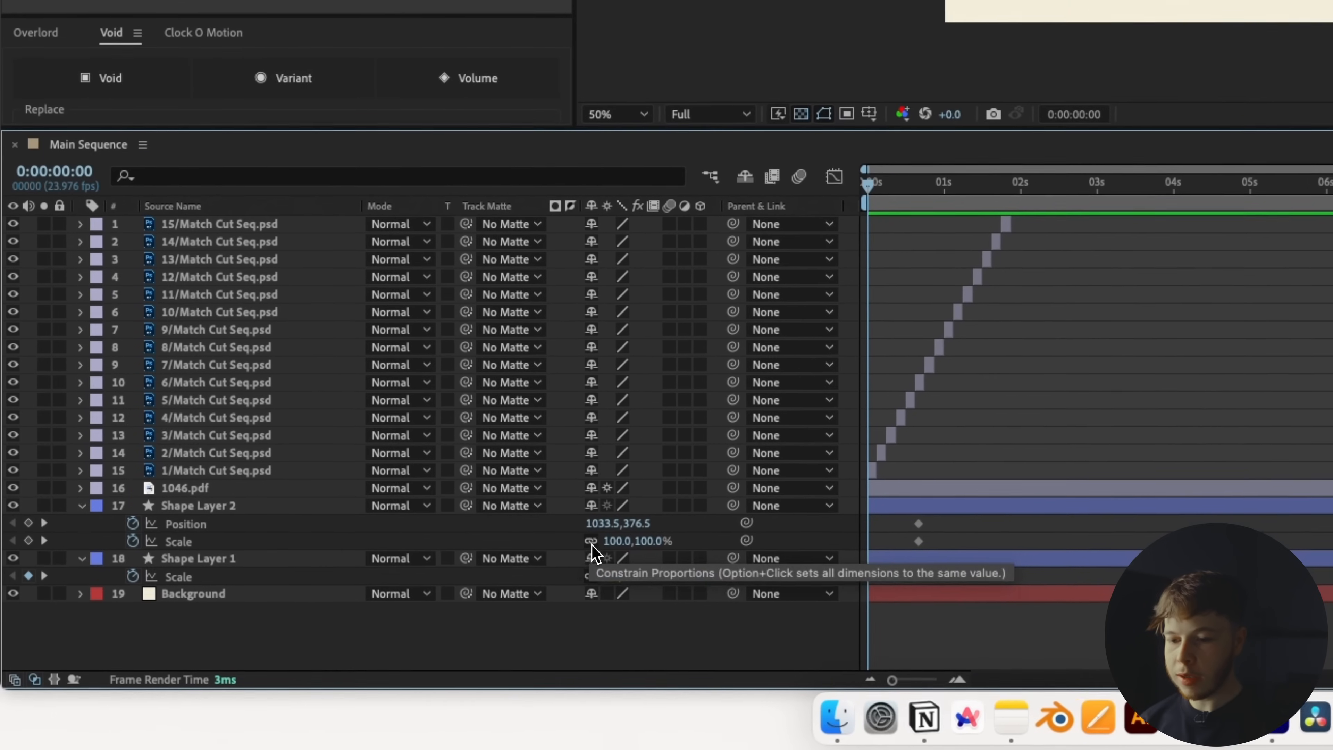
{"action": "left_click", "coordinate": [310, 641]}
{"action": "left_click_drag", "start_coordinate": [346, 641], "coordinate": [340, 640]}
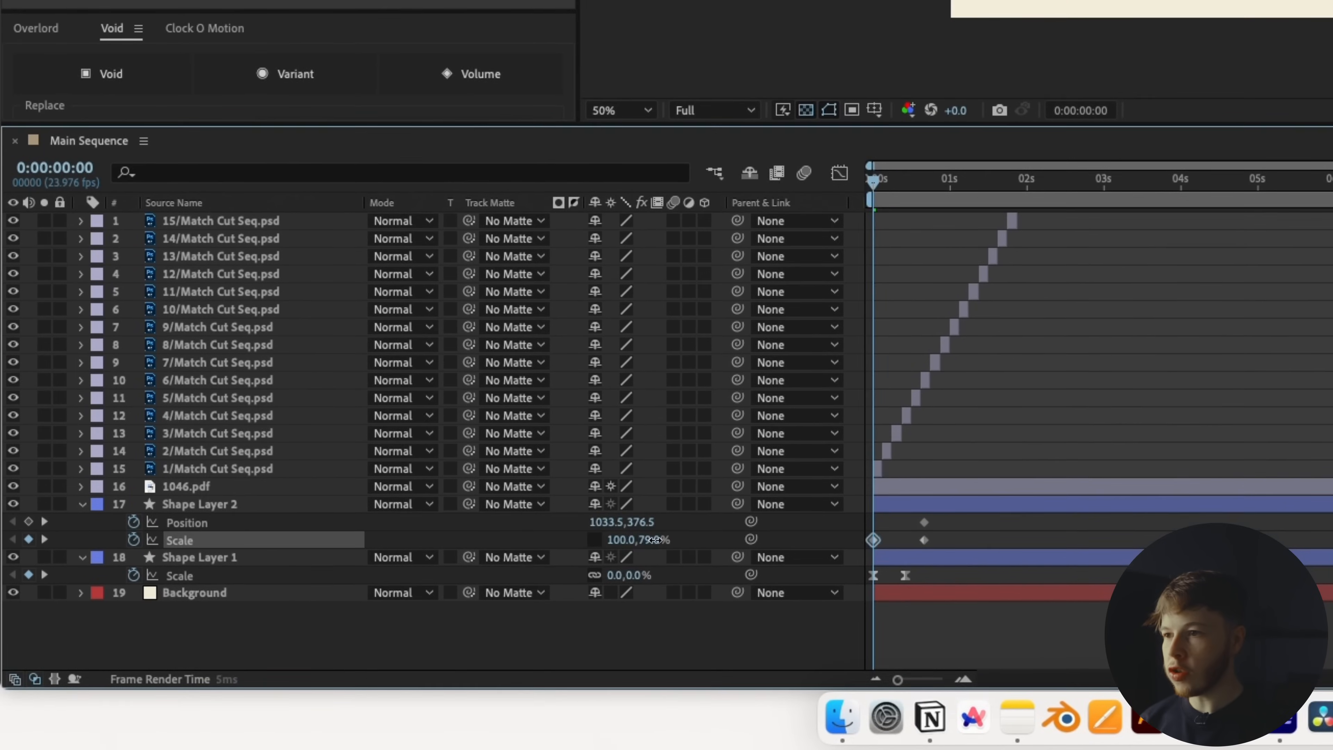
{"action": "left_click_drag", "start_coordinate": [654, 540], "coordinate": [571, 557]}
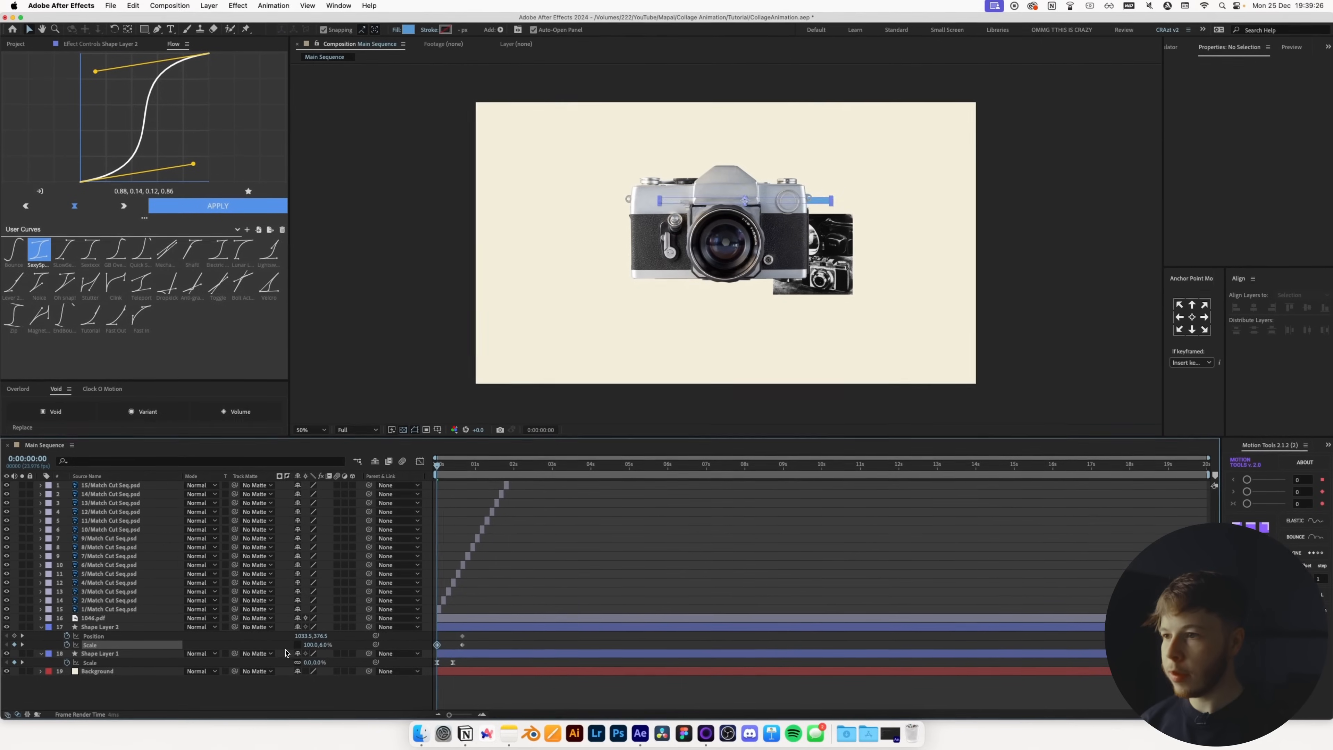
{"action": "left_click_drag", "start_coordinate": [285, 654], "coordinate": [468, 637]}
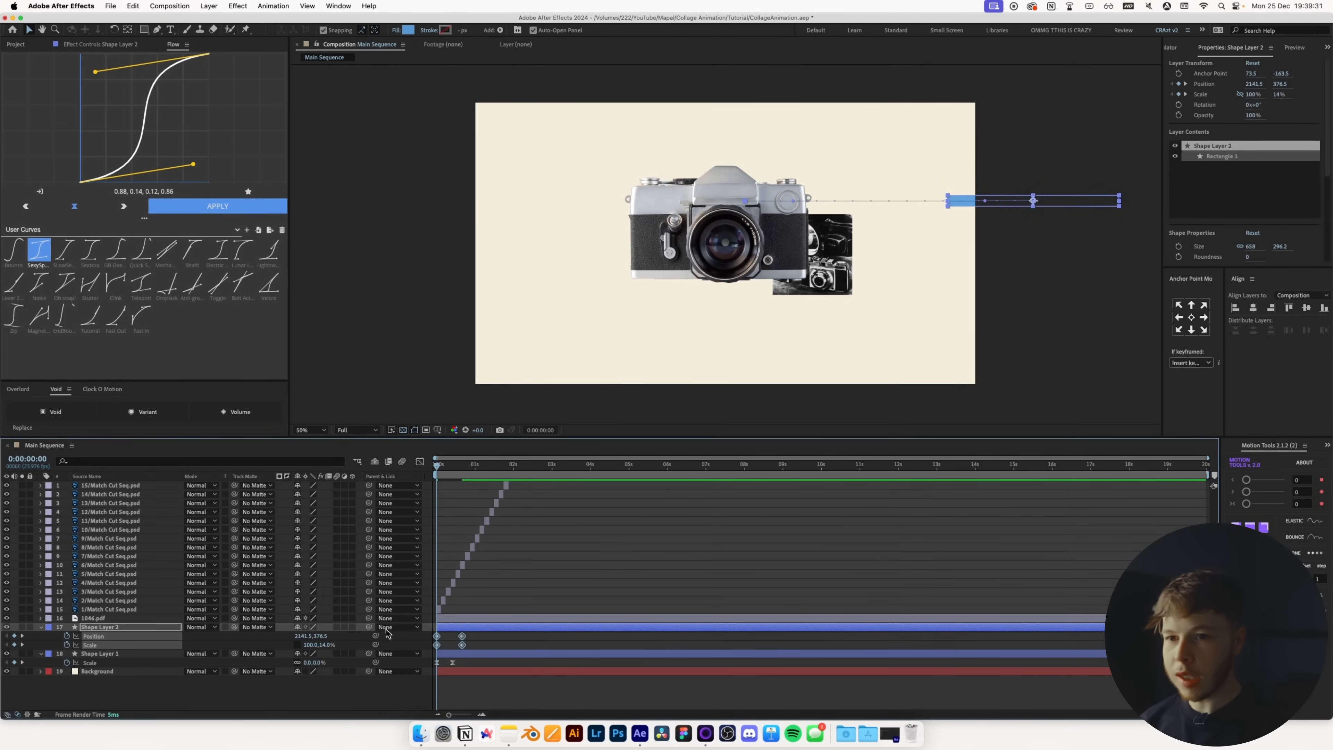
- Ease the blue rectangle's position and scale keyframes with the Flow curve 0.88, 0.14, 0.12, 0.86 and play back the motion
{"action": "left_click", "coordinate": [217, 206]}
{"action": "left_click", "coordinate": [534, 555]}
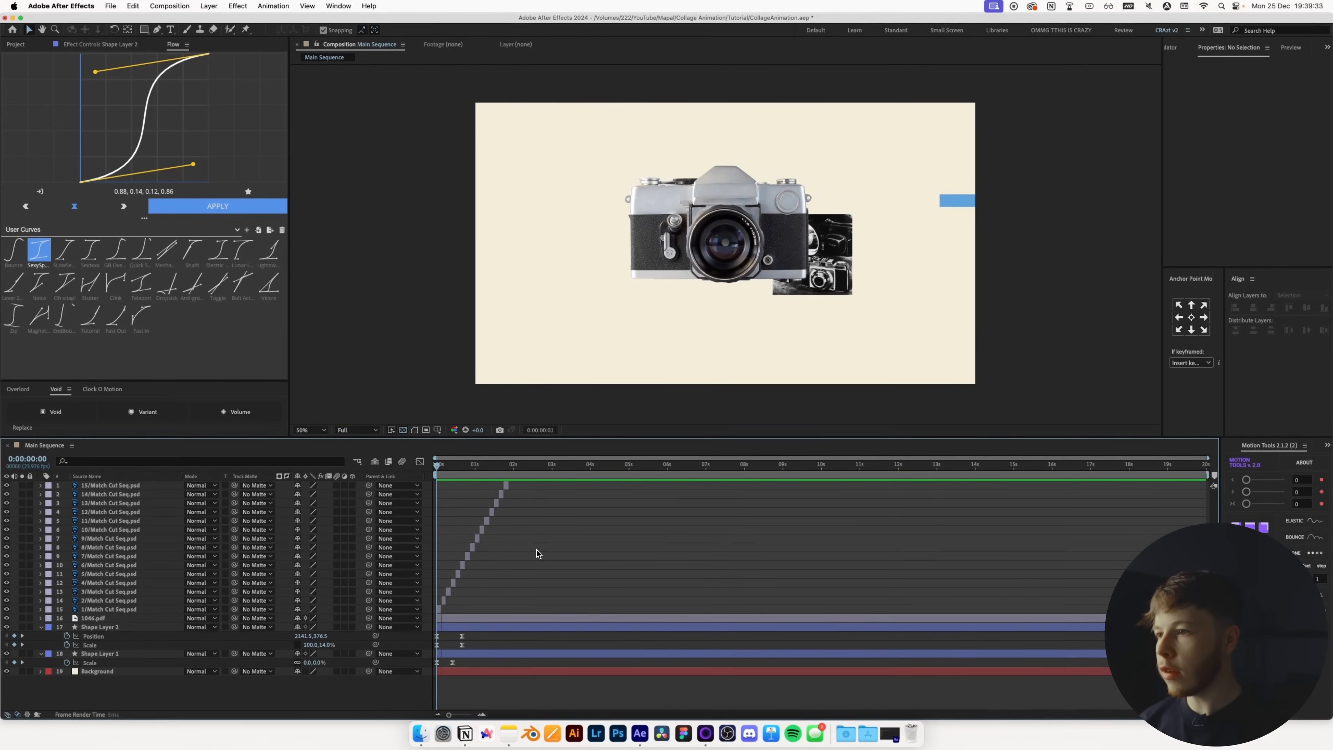
{"action": "key", "text": "space"}
{"action": "key", "text": "space"}
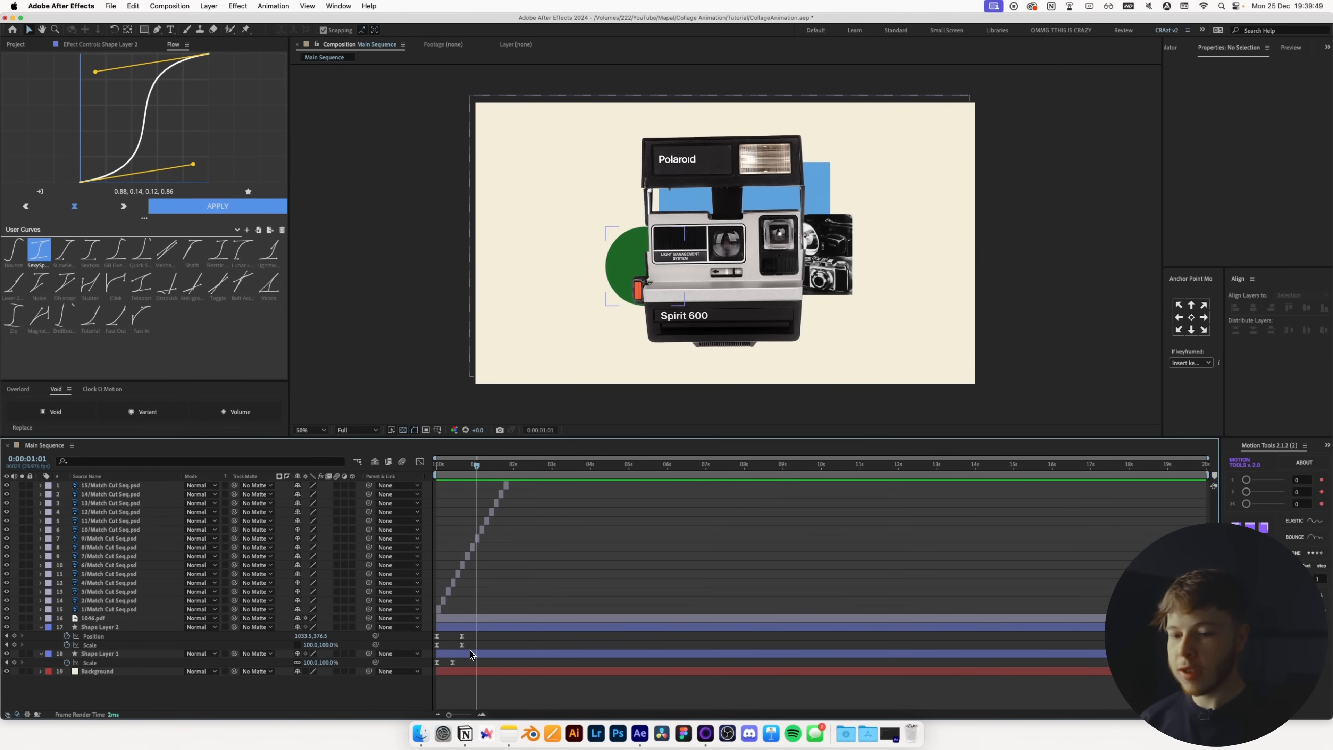
- Delay the blue rectangle's scale keyframes so it expands near the end of its slide-in, and preview the timing
{"action": "mouse_move", "coordinate": [472, 649]}
{"action": "left_mouse_down"}
{"action": "mouse_move", "coordinate": [436, 653]}
{"action": "mouse_move", "coordinate": [460, 653]}
{"action": "left_mouse_up"}
{"action": "left_click", "coordinate": [457, 479]}
{"action": "left_click_drag", "start_coordinate": [457, 479], "coordinate": [446, 505]}
{"action": "key", "text": "space"}
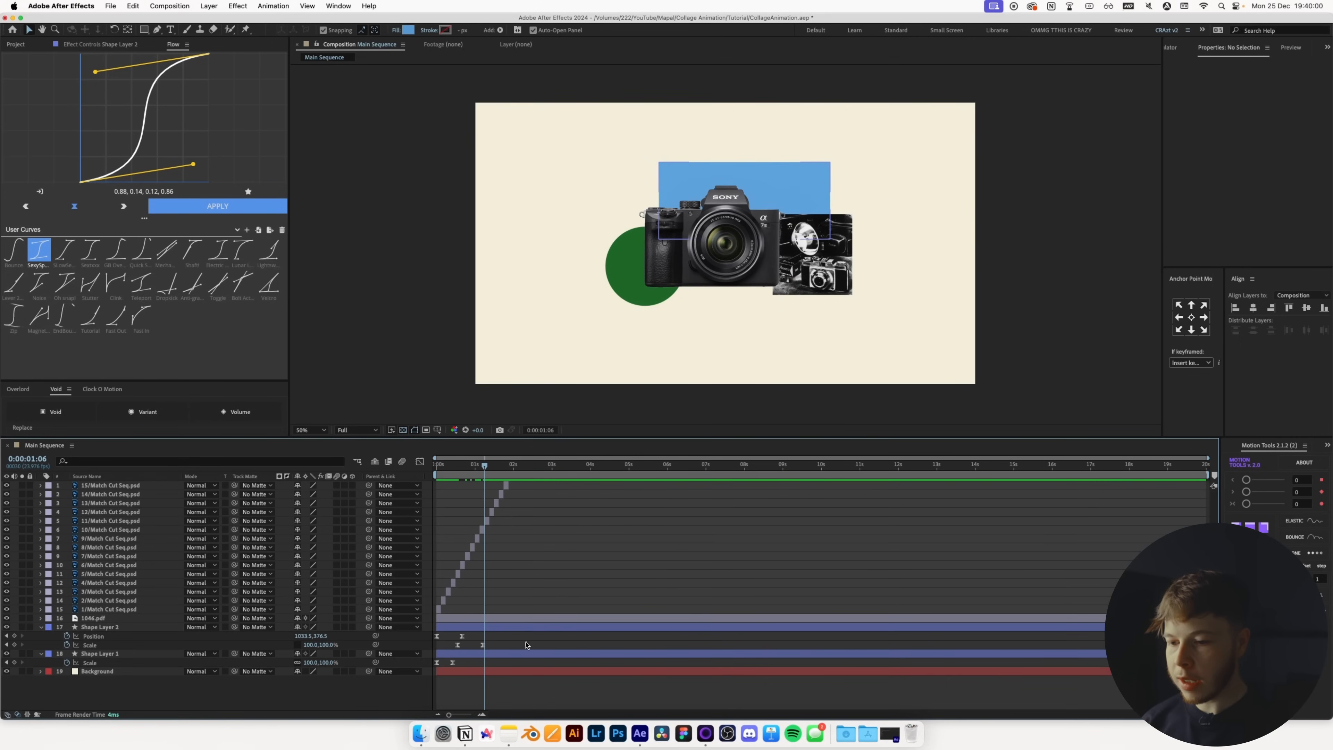
- Bring the blue rectangle's last scale keyframe forward to about the one-second mark and preview the faster expansion
{"action": "left_click_drag", "start_coordinate": [486, 644], "coordinate": [475, 644]}
{"action": "left_click", "coordinate": [473, 539]}
{"action": "key", "text": "space"}
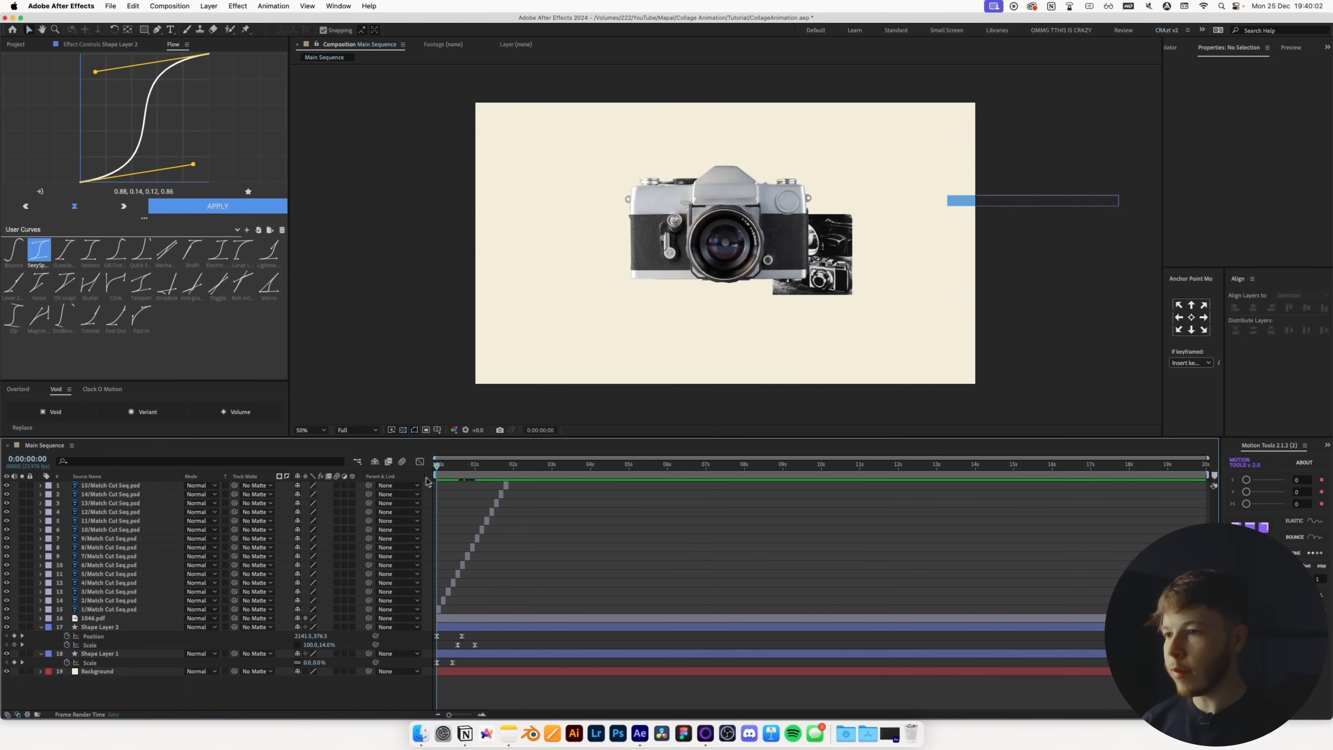
- Keyframe the opacity of the 1046.pdf clipping at 100% at 0:00:01:09 and 70% at 0:00:01:07
{"action": "left_click", "coordinate": [468, 620]}
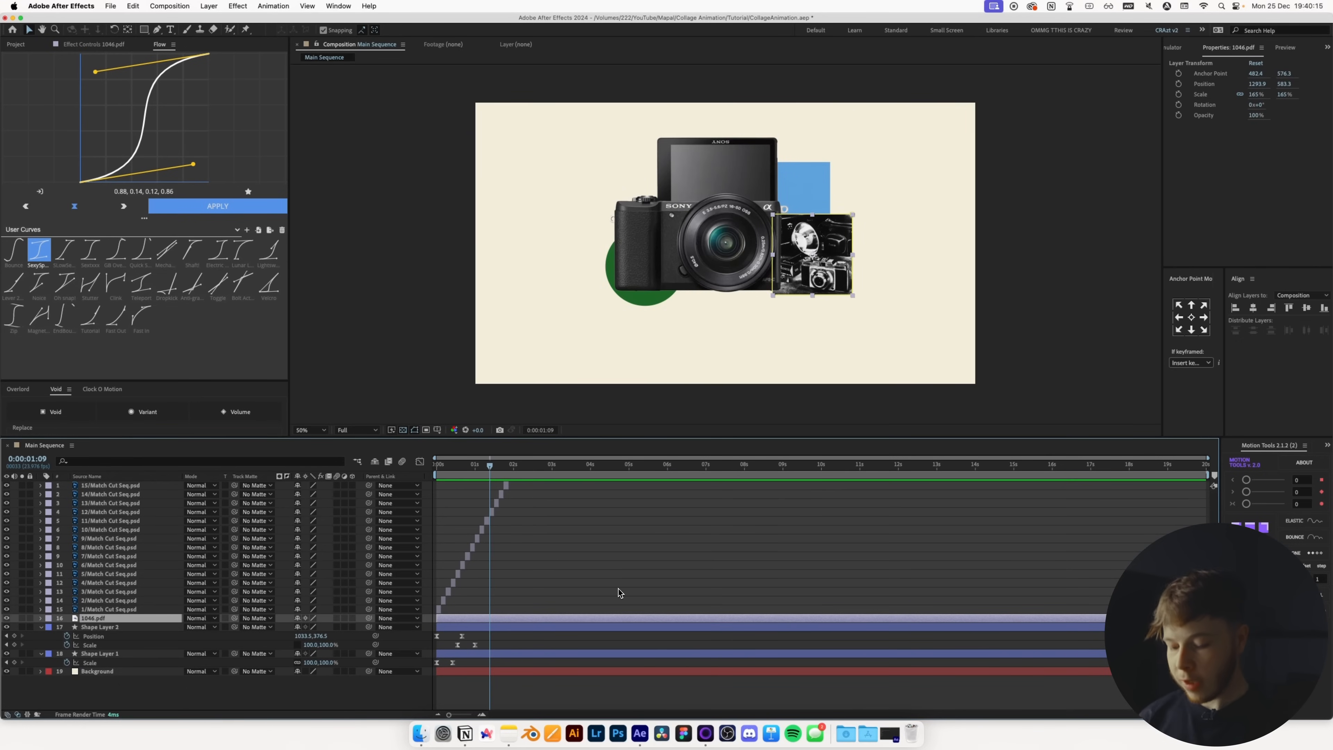
{"action": "key", "text": "t"}
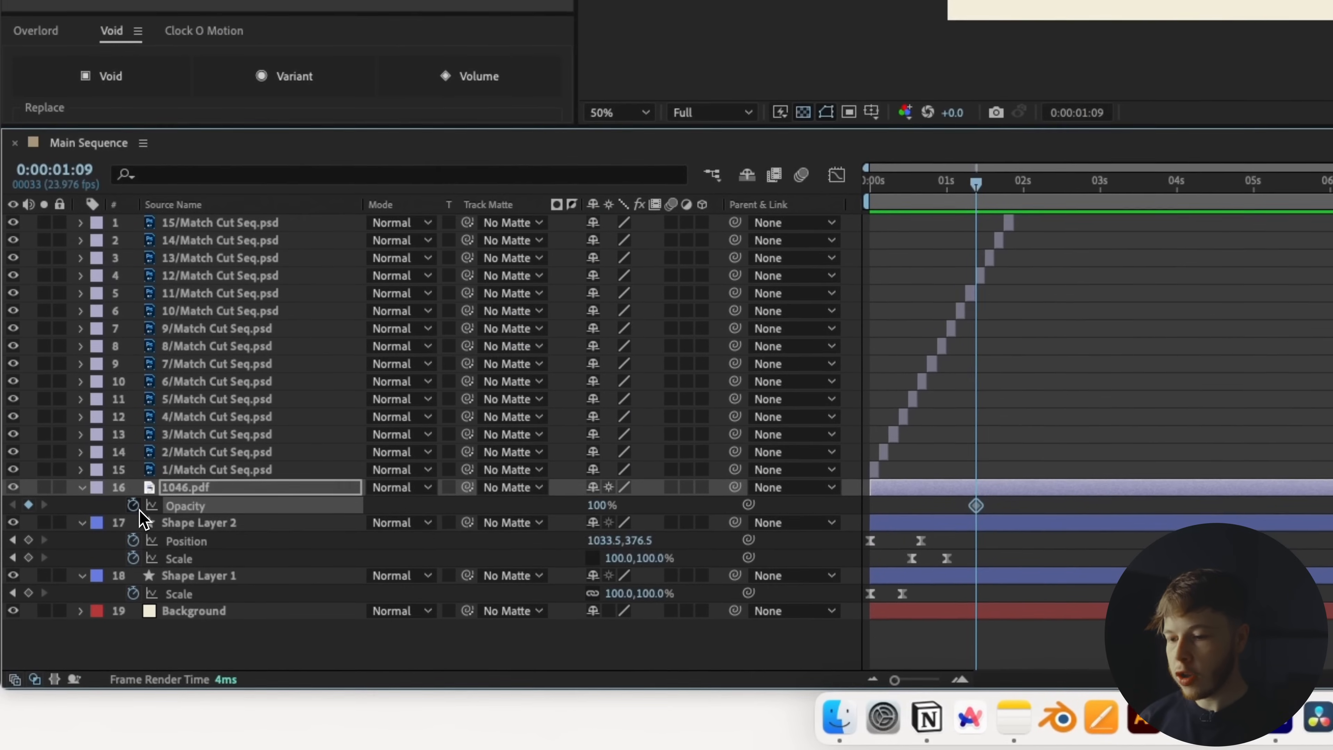
{"action": "left_click", "coordinate": [89, 585]}
{"action": "key", "text": "super+Left"}
{"action": "key", "text": "super+Left"}
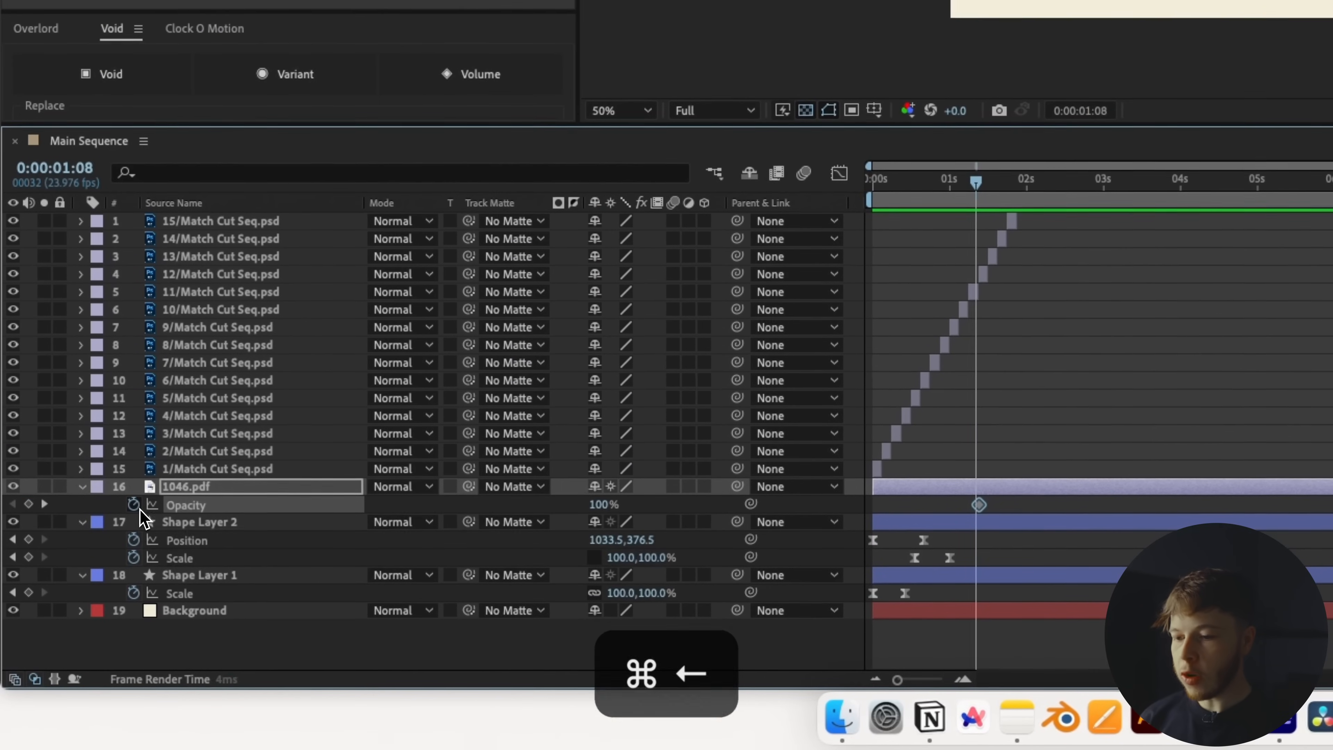
{"action": "left_click", "coordinate": [605, 506]}
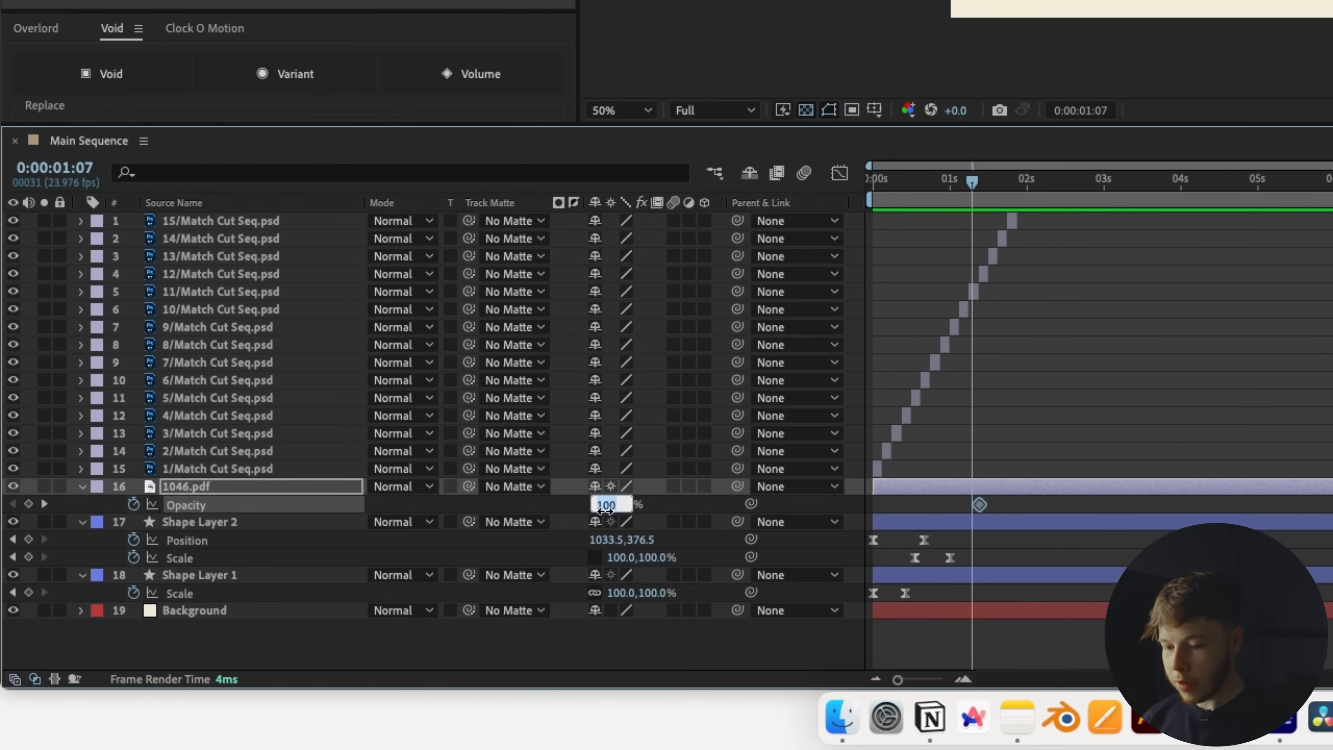
{"action": "type", "text": "70"}
{"action": "key", "text": "Return"}
- Add a 20% opacity keyframe for the 1046.pdf clipping at 0:00:01:06
{"action": "key", "text": "super+Left"}
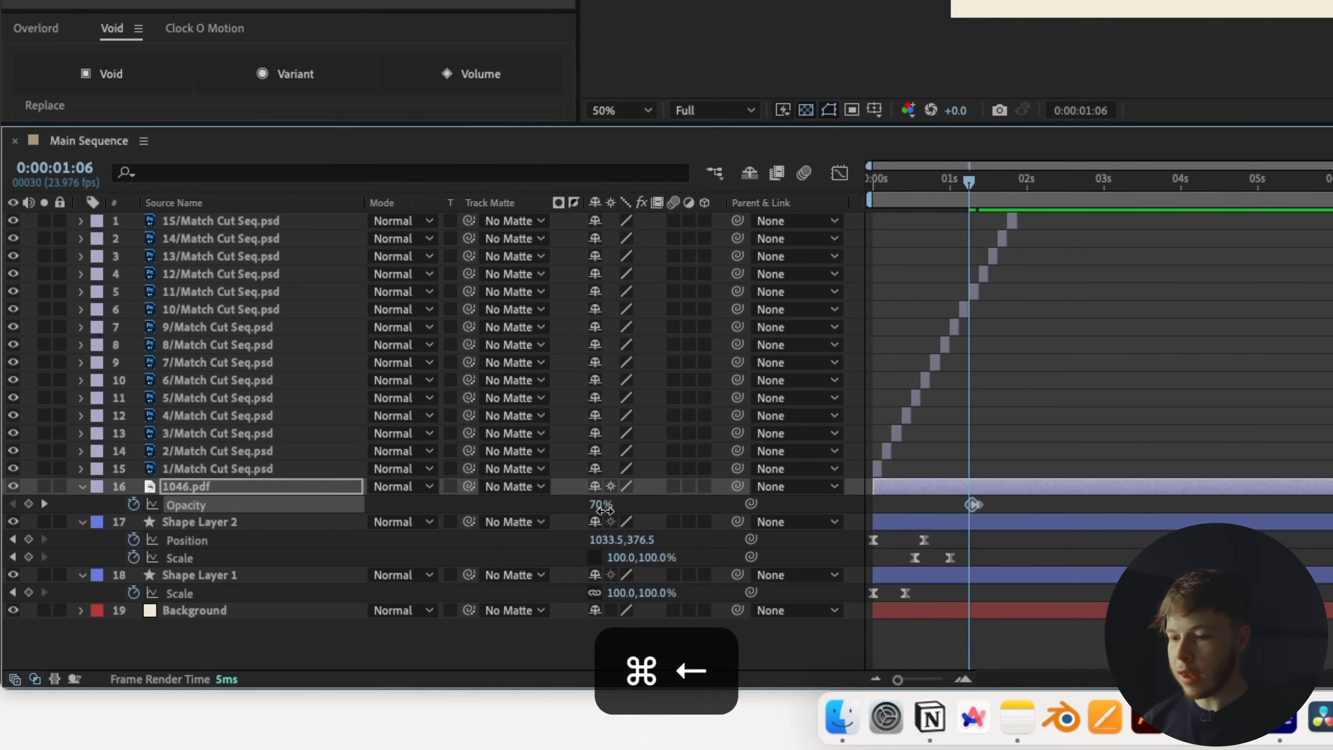
{"action": "left_click", "coordinate": [600, 506]}
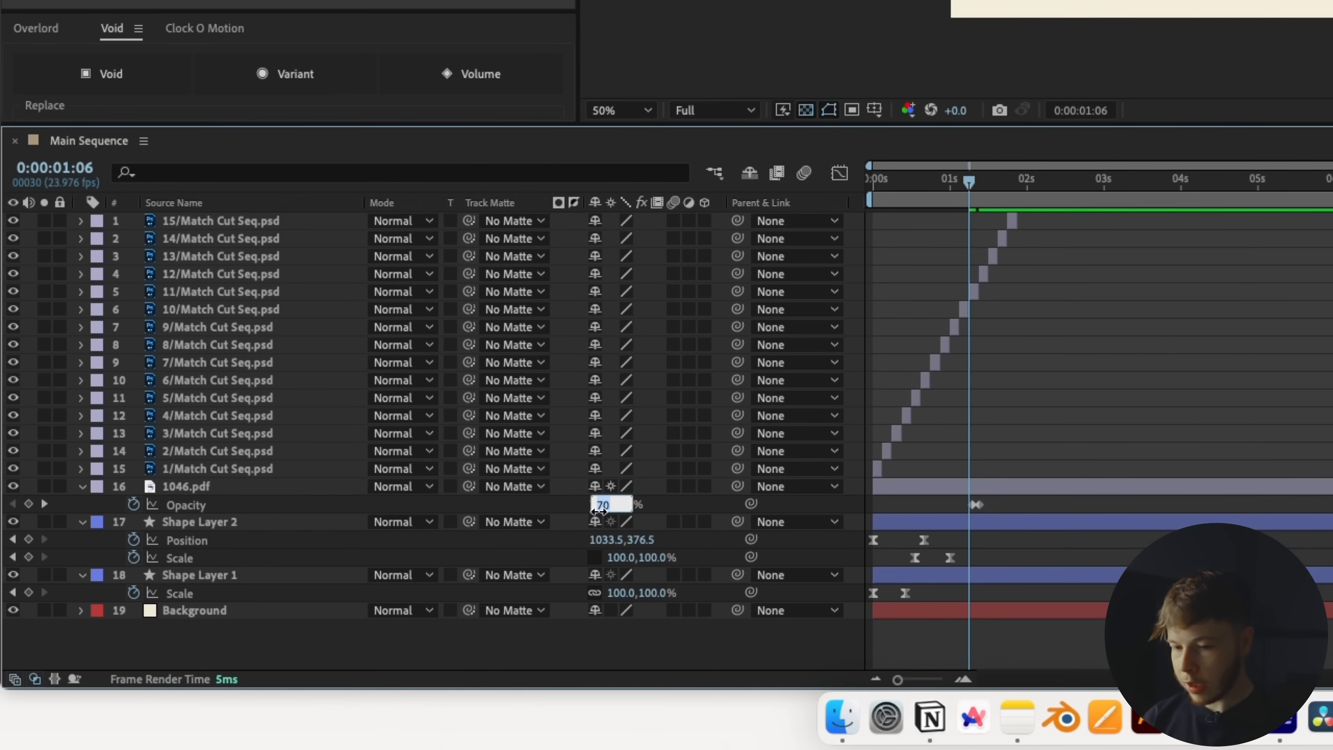
{"action": "type", "text": "20"}
{"action": "key", "text": "Return"}
{"action": "key", "text": "super+Left"}
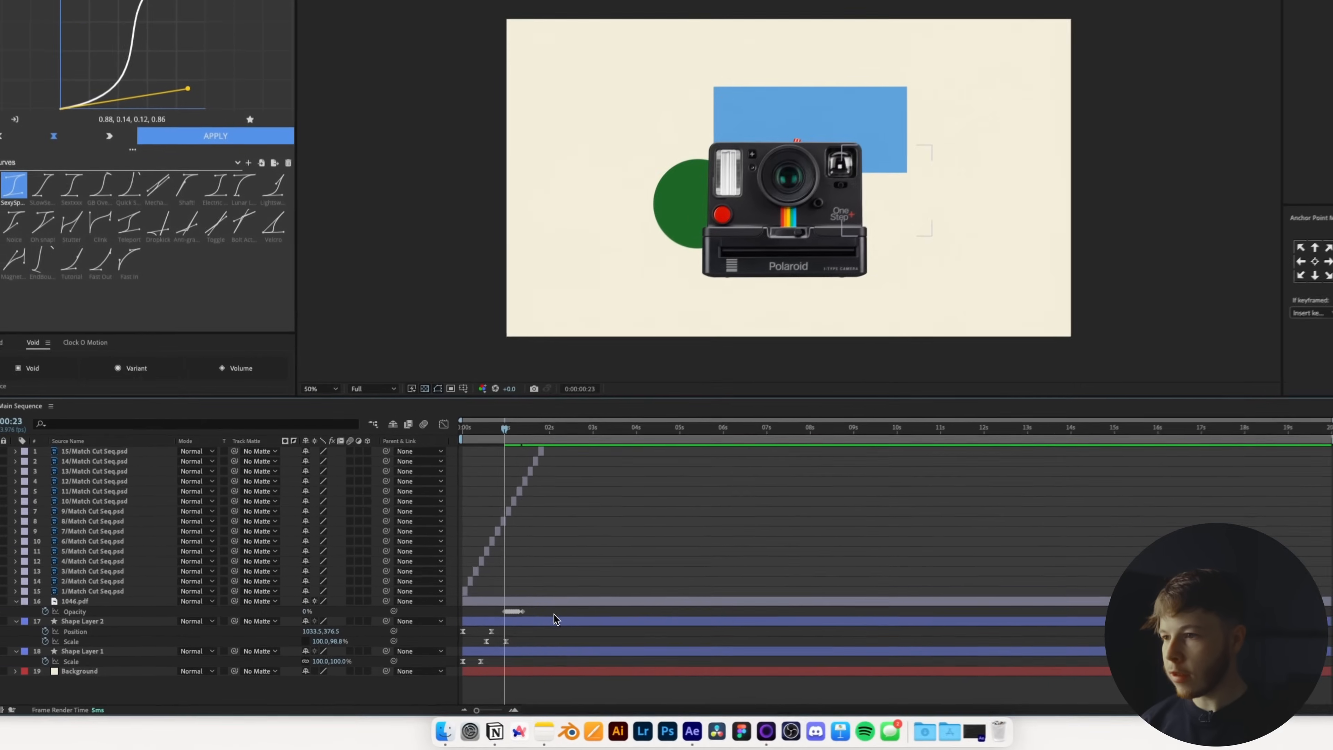
- Move the 1046.pdf clipping's opacity keyframes earlier so it flickers in within the first second, and play back the sequence
{"action": "left_click", "coordinate": [1043, 509]}
{"action": "key", "text": "space"}
{"action": "key", "text": "space"}
{"action": "left_click_drag", "start_coordinate": [513, 632], "coordinate": [444, 631]}
{"action": "left_click", "coordinate": [521, 593]}
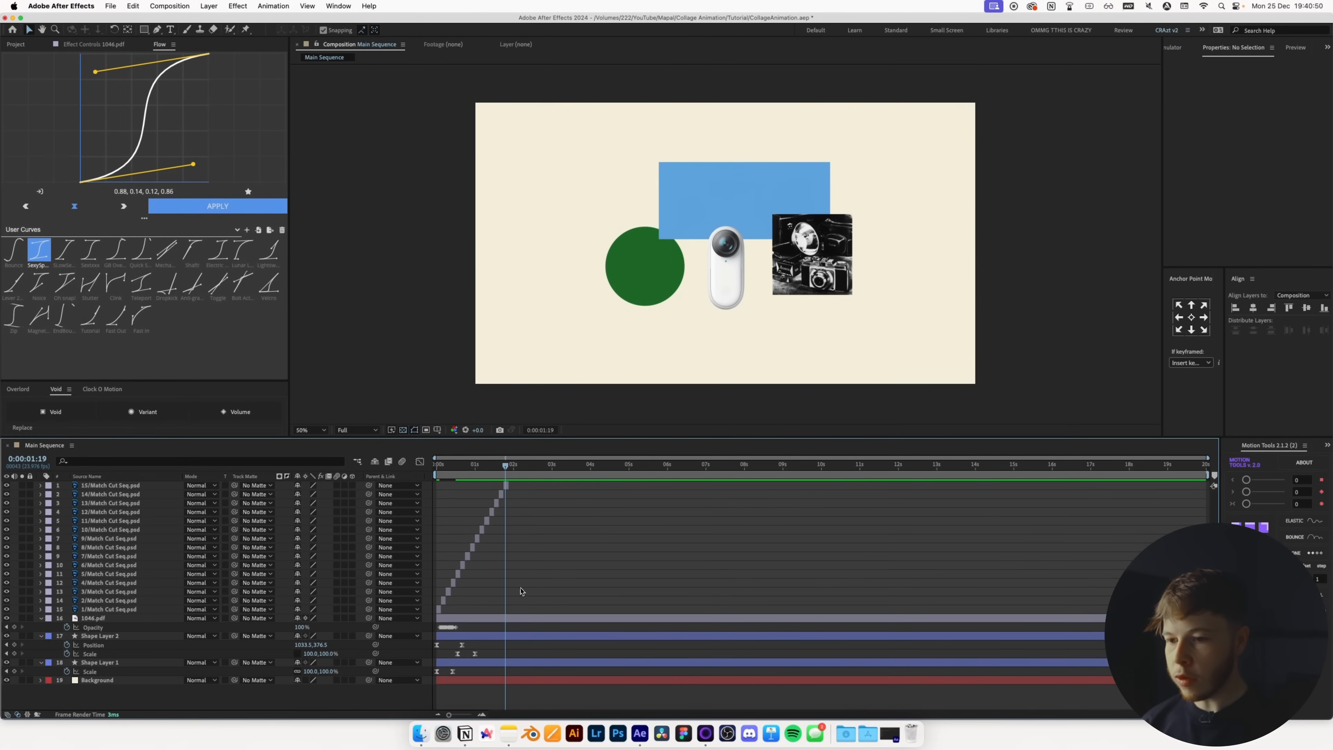
{"action": "key", "text": "space"}
{"action": "key", "text": "Home"}
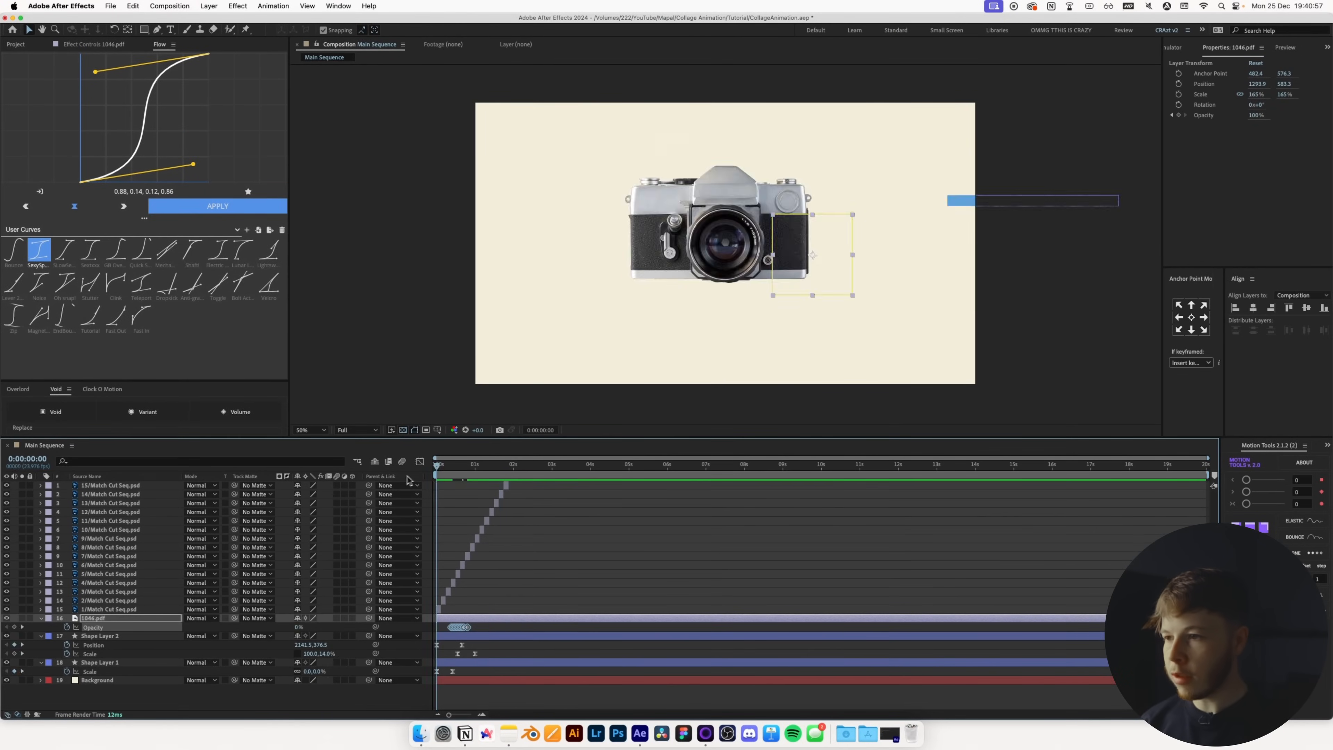
- Extend the 15/Match Cut Seq.psd layer's end to about the four-second mark and play back the sequence
{"action": "key", "text": "space"}
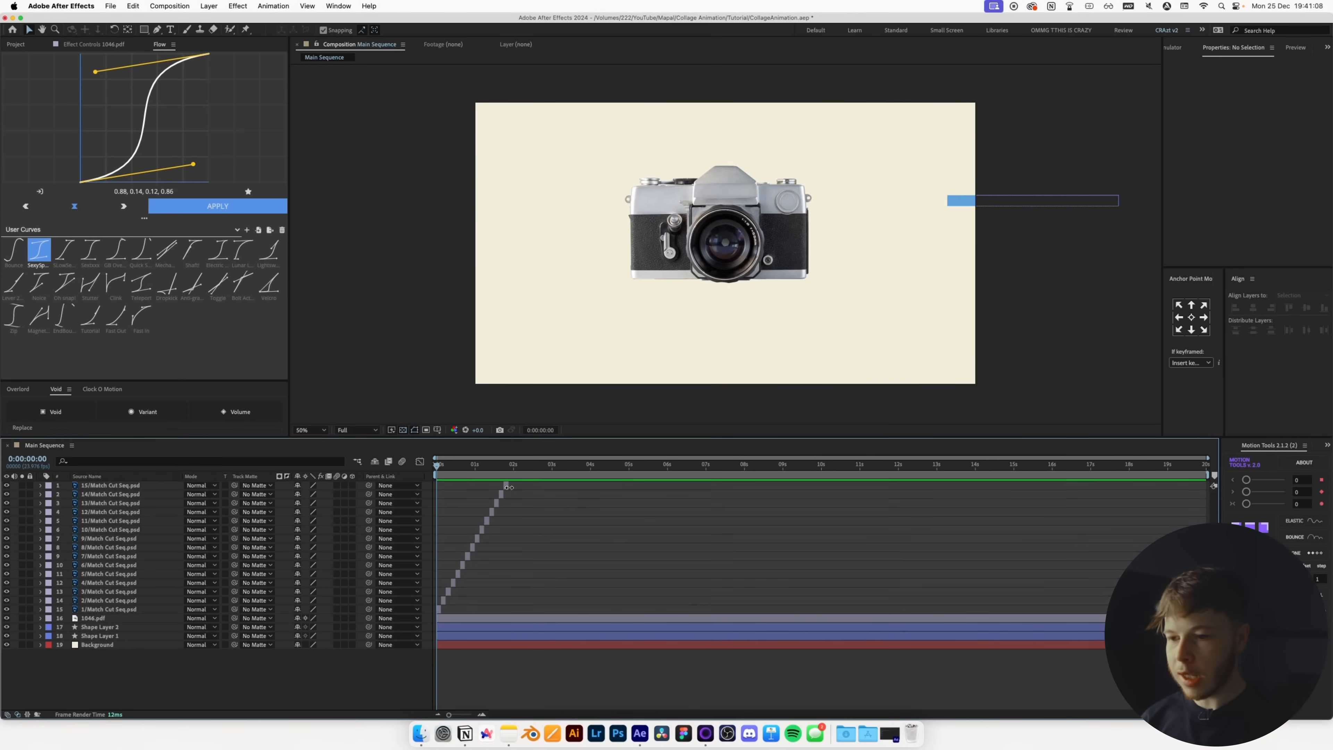
{"action": "mouse_move", "coordinate": [509, 488]}
{"action": "left_mouse_down"}
{"action": "mouse_move", "coordinate": [592, 486]}
{"action": "mouse_move", "coordinate": [518, 475]}
{"action": "left_mouse_up"}
{"action": "key", "text": "space"}
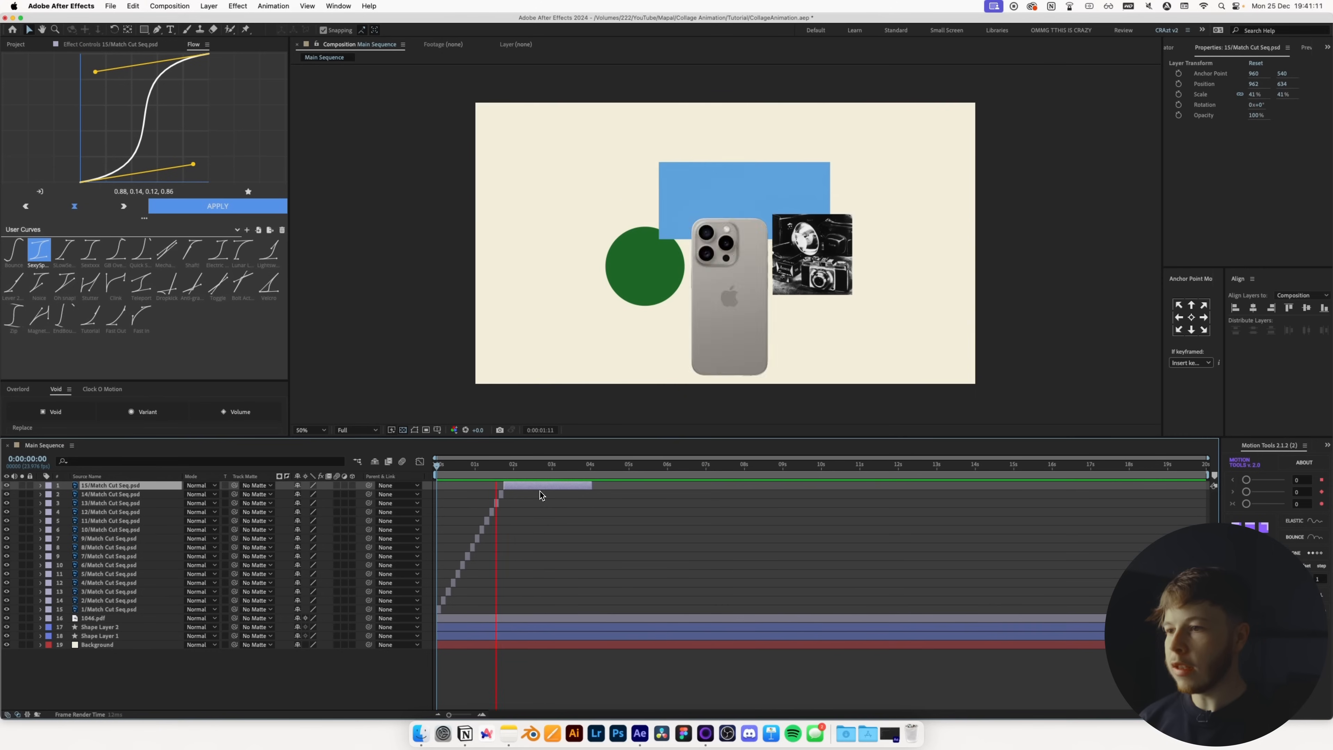
{"action": "key", "text": "space"}
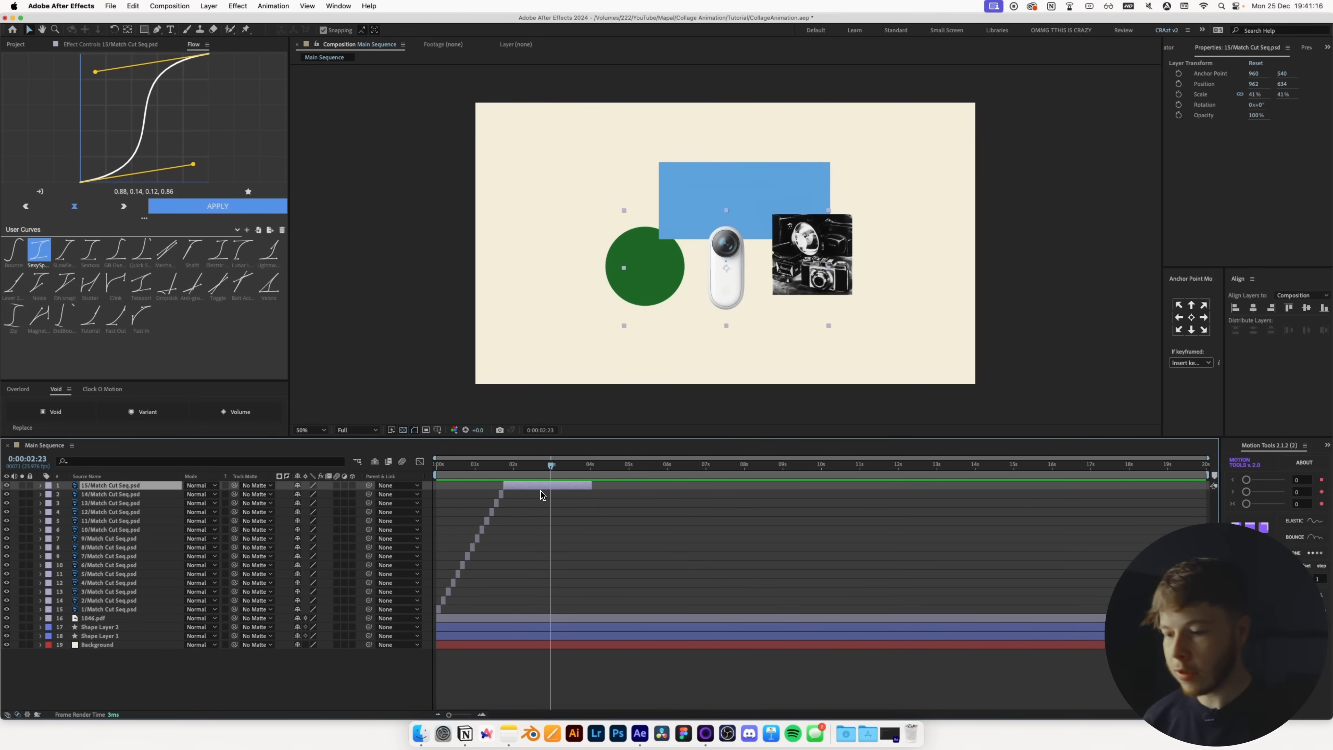
{"action": "key", "text": "Home"}
{"action": "left_click", "coordinate": [547, 566]}
- Switch to Finder, preview the scans in the Texture Scans folder, and add scan20231225_18360846.jpg to the Main Sequence composition
{"action": "left_click", "coordinate": [15, 44]}
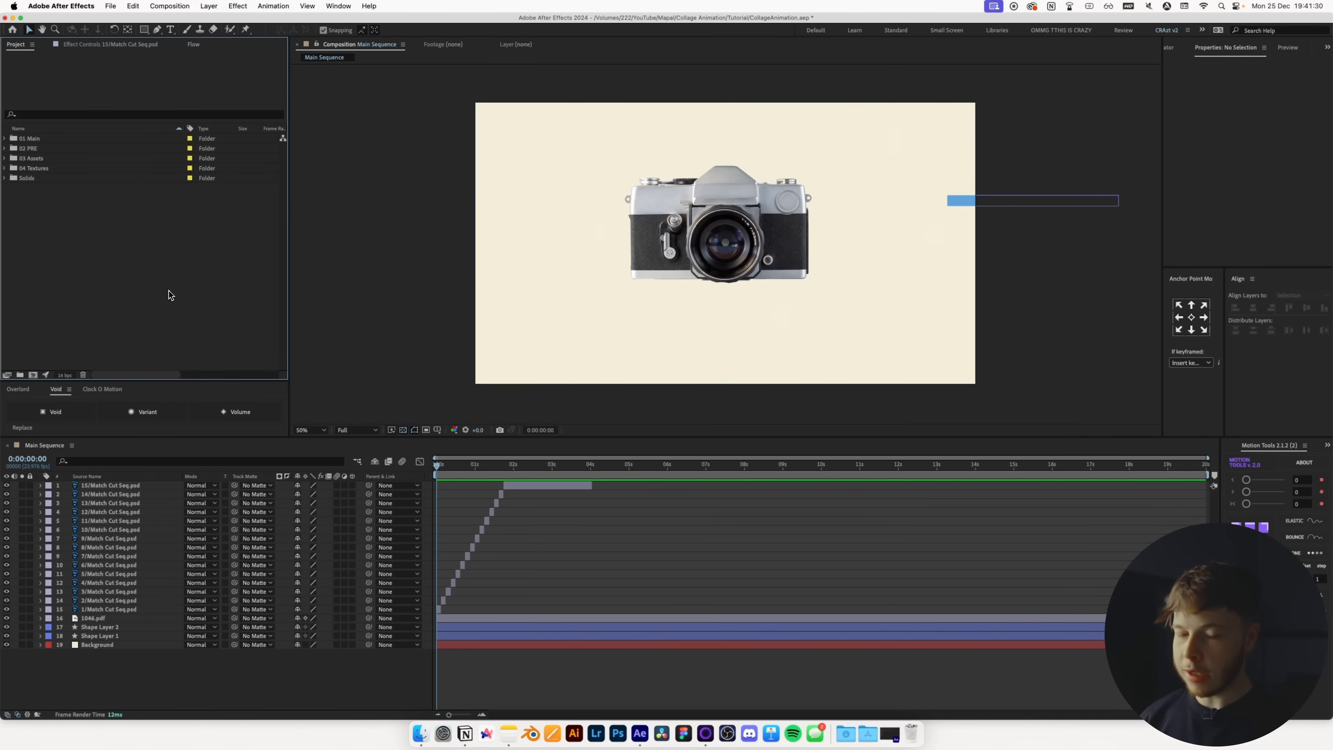
{"action": "key", "text": "super+Tab"}
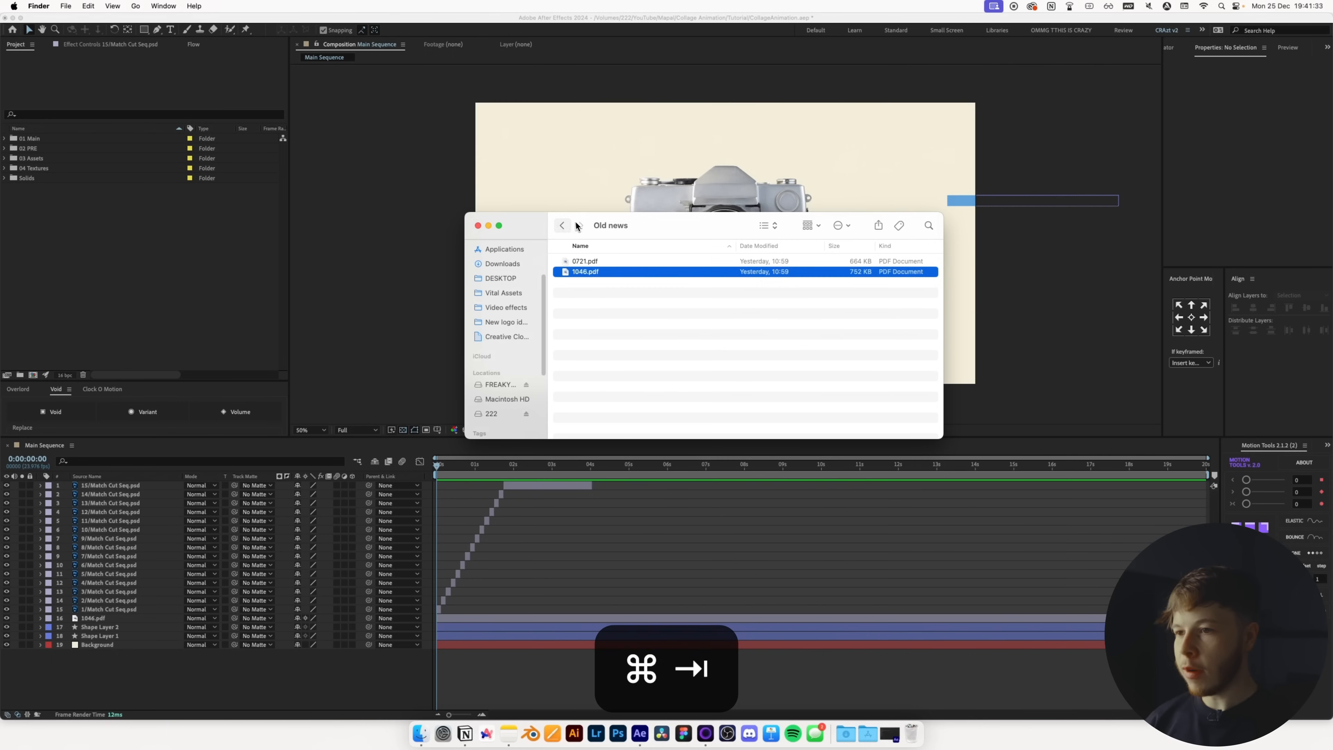
{"action": "left_click", "coordinate": [562, 225]}
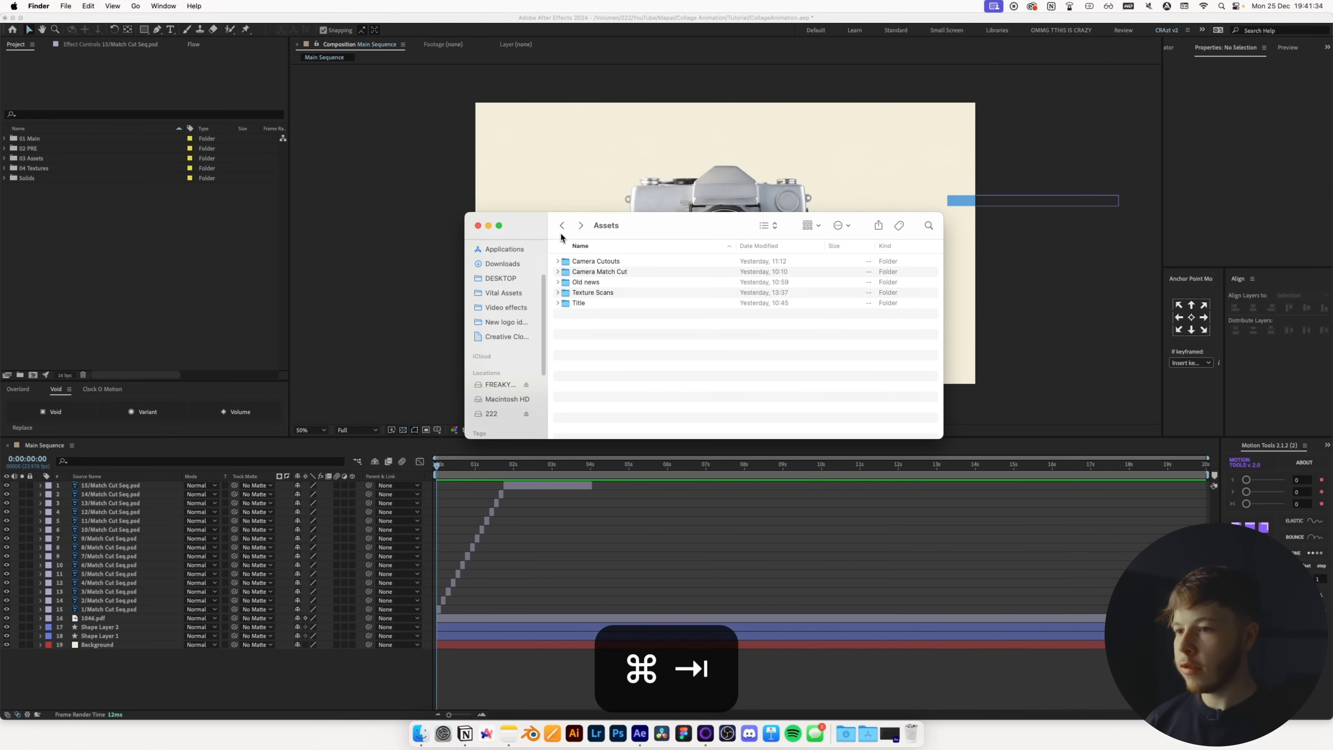
{"action": "double_click", "coordinate": [593, 293]}
{"action": "left_click", "coordinate": [596, 261]}
{"action": "key", "text": "space"}
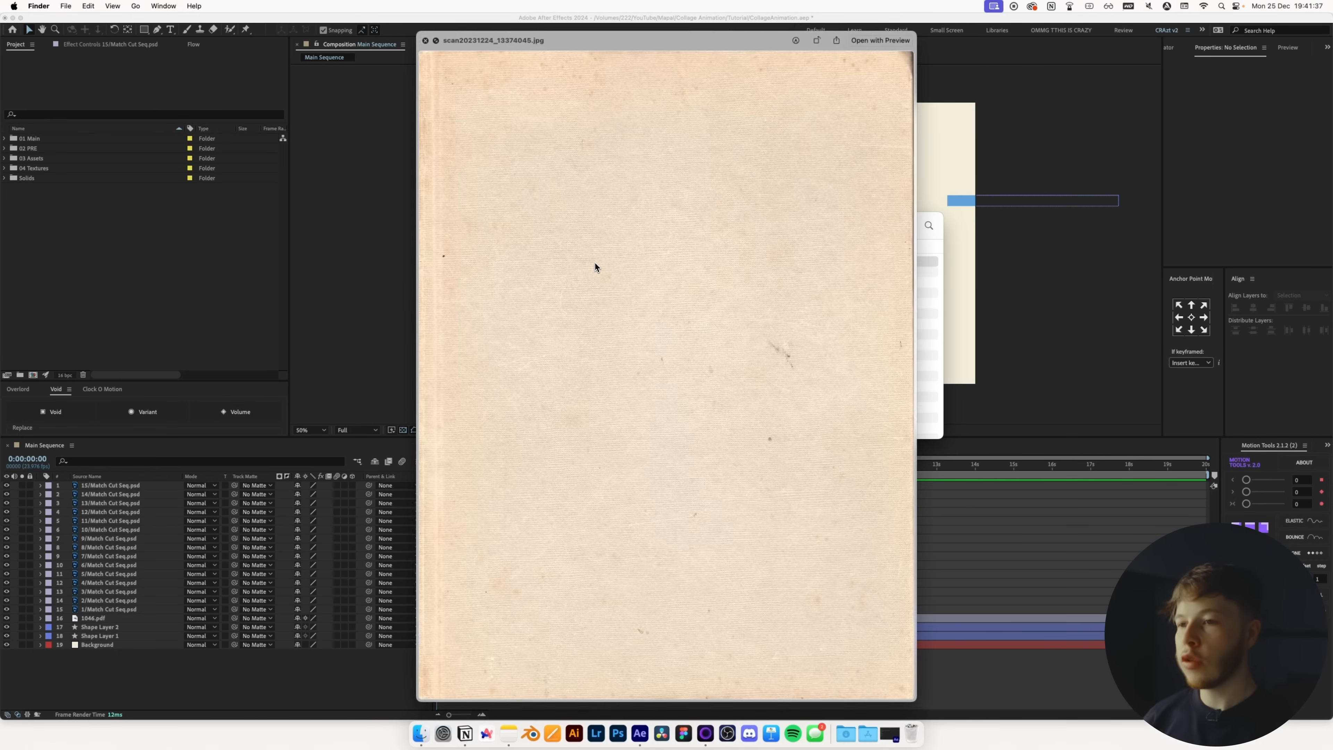
{"action": "key", "text": "Down"}
{"action": "key", "text": "Down"}
{"action": "key", "text": "Down"}
{"action": "key", "text": "Down"}
{"action": "key", "text": "Down"}
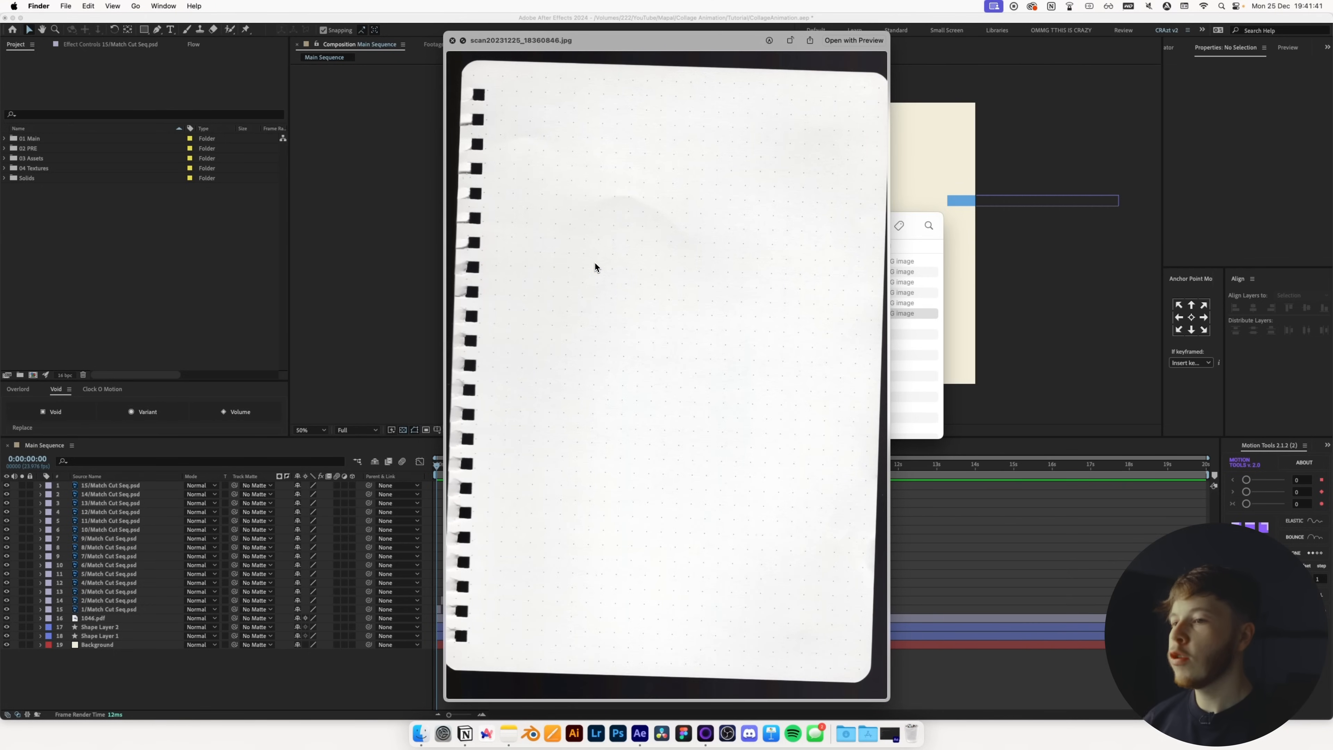
{"action": "key", "text": "space"}
{"action": "left_click_drag", "start_coordinate": [593, 313], "coordinate": [662, 544]}
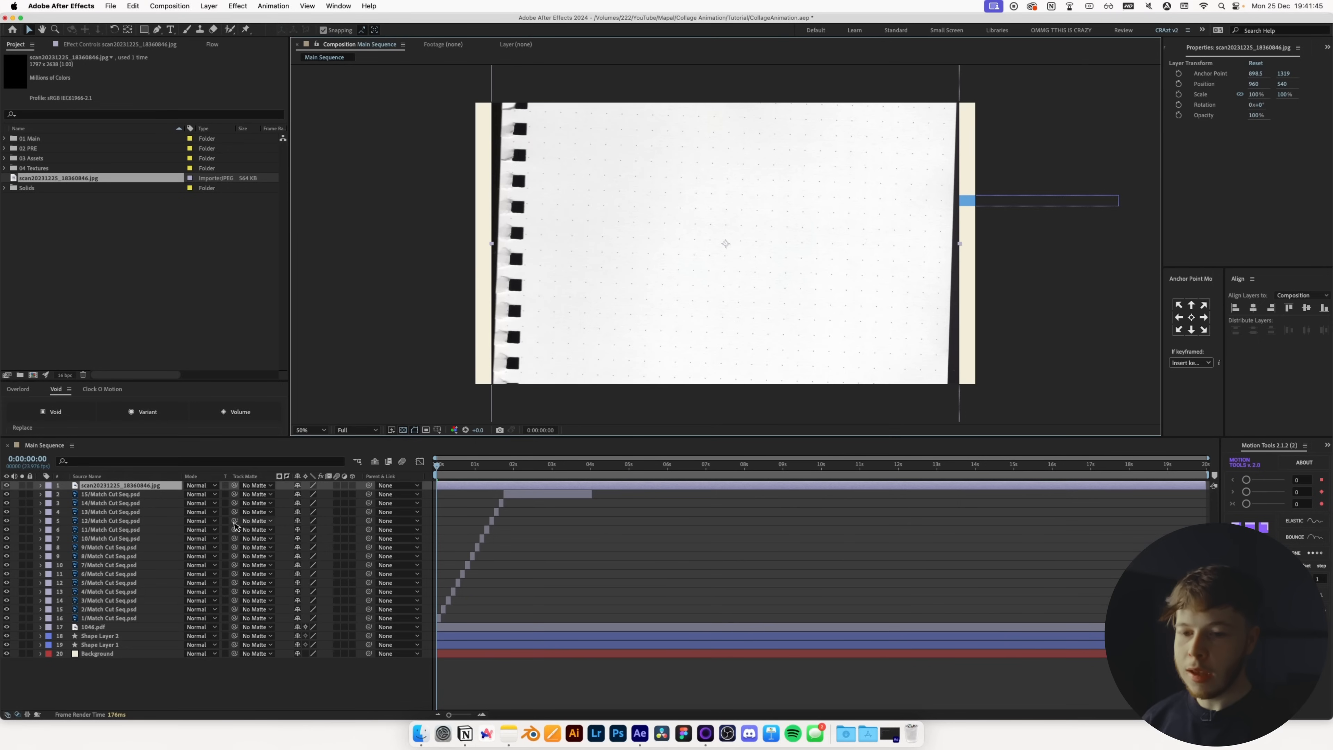
- Rotate the dotted-paper scan to 88° and move its layer directly above the Background layer
{"action": "key", "text": "s"}
{"action": "key", "text": "shift+r"}
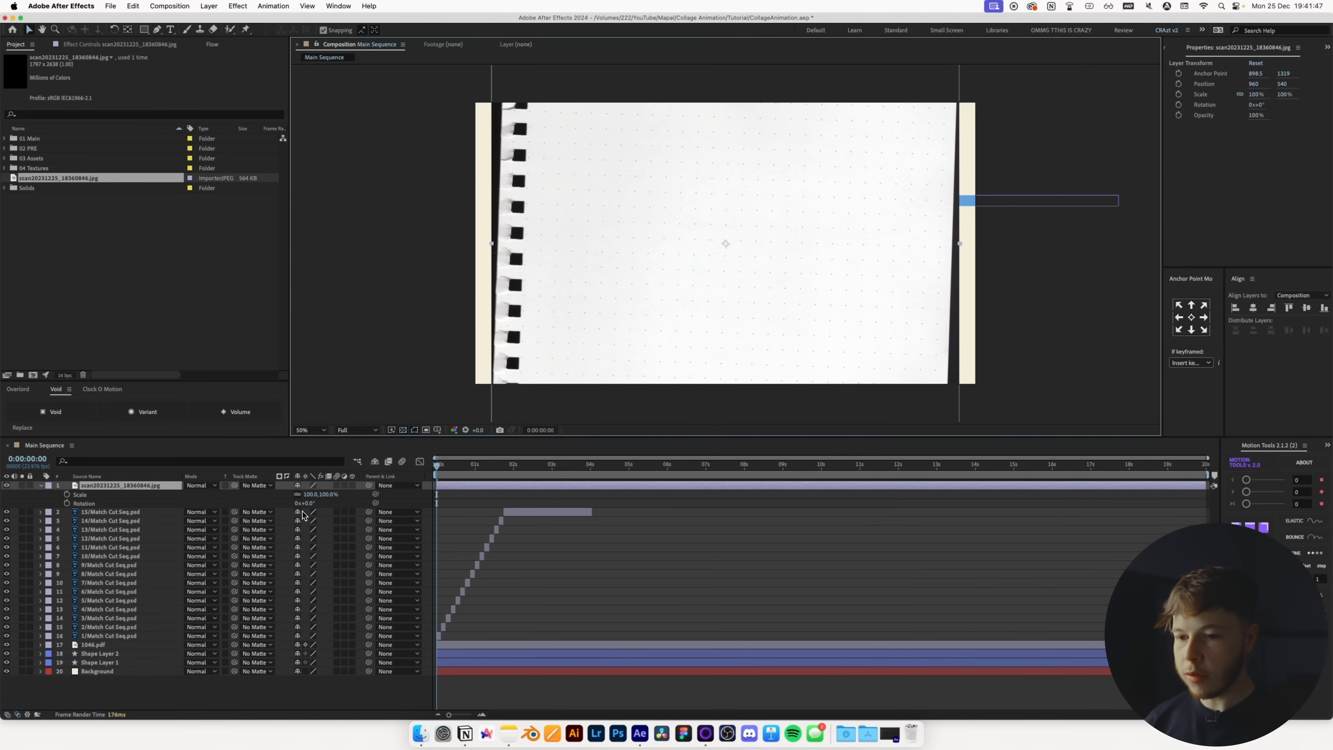
{"action": "left_click_drag", "start_coordinate": [307, 503], "coordinate": [351, 506]}
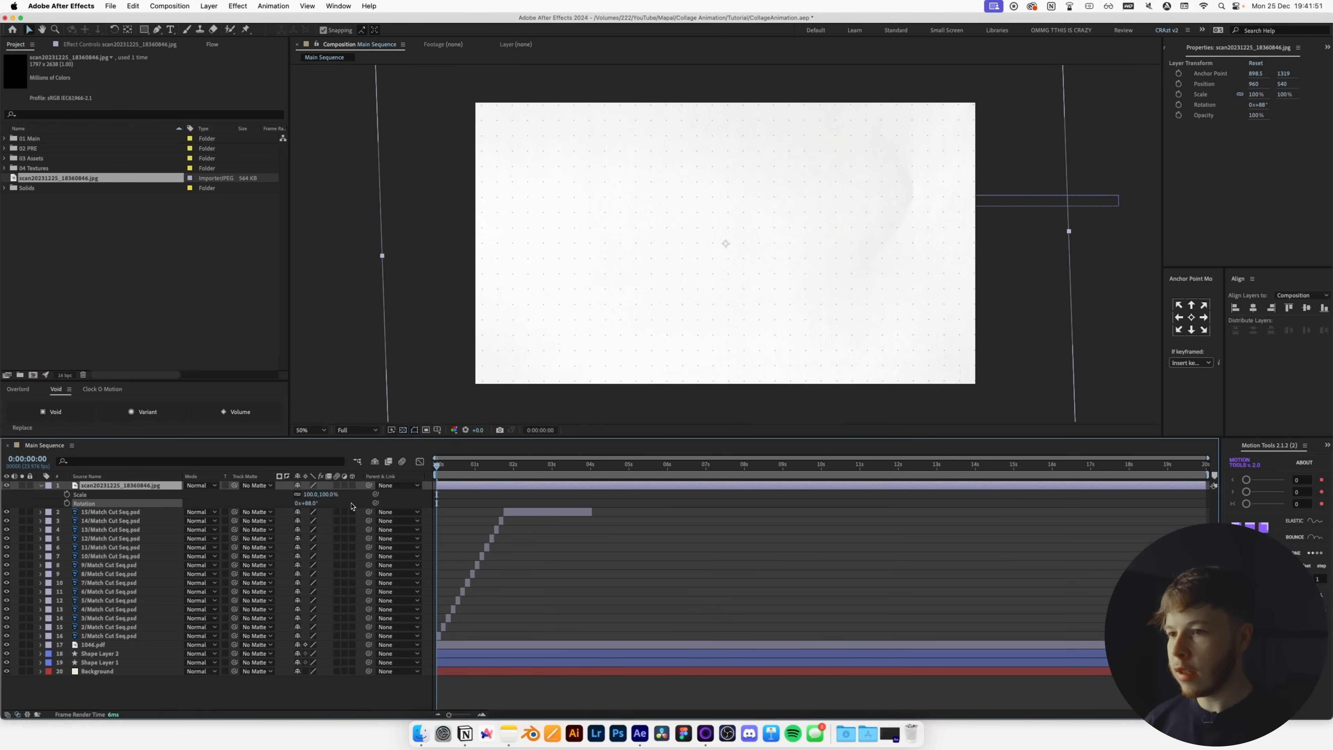
{"action": "key", "text": "Return"}
{"action": "left_click_drag", "start_coordinate": [120, 488], "coordinate": [107, 670]}
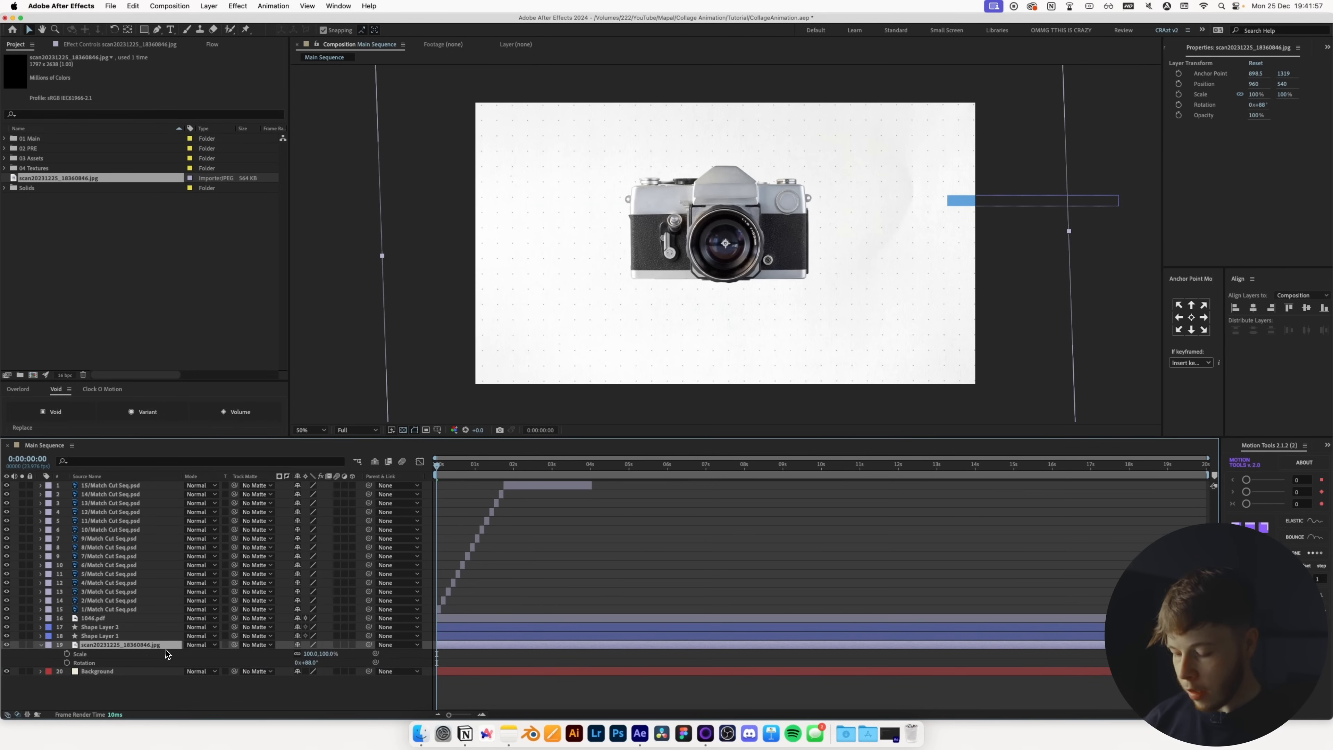
- Cycle through the paper scan's blending modes and settle on Linear Burn over the cream background
{"action": "key", "text": "shift+minus"}
{"action": "key", "text": "shift+minus"}
{"action": "key", "text": "shift+minus"}
{"action": "key", "text": "shift+minus"}
{"action": "key", "text": "shift+minus"}
{"action": "key", "text": "shift+minus"}
{"action": "key", "text": "shift+minus"}
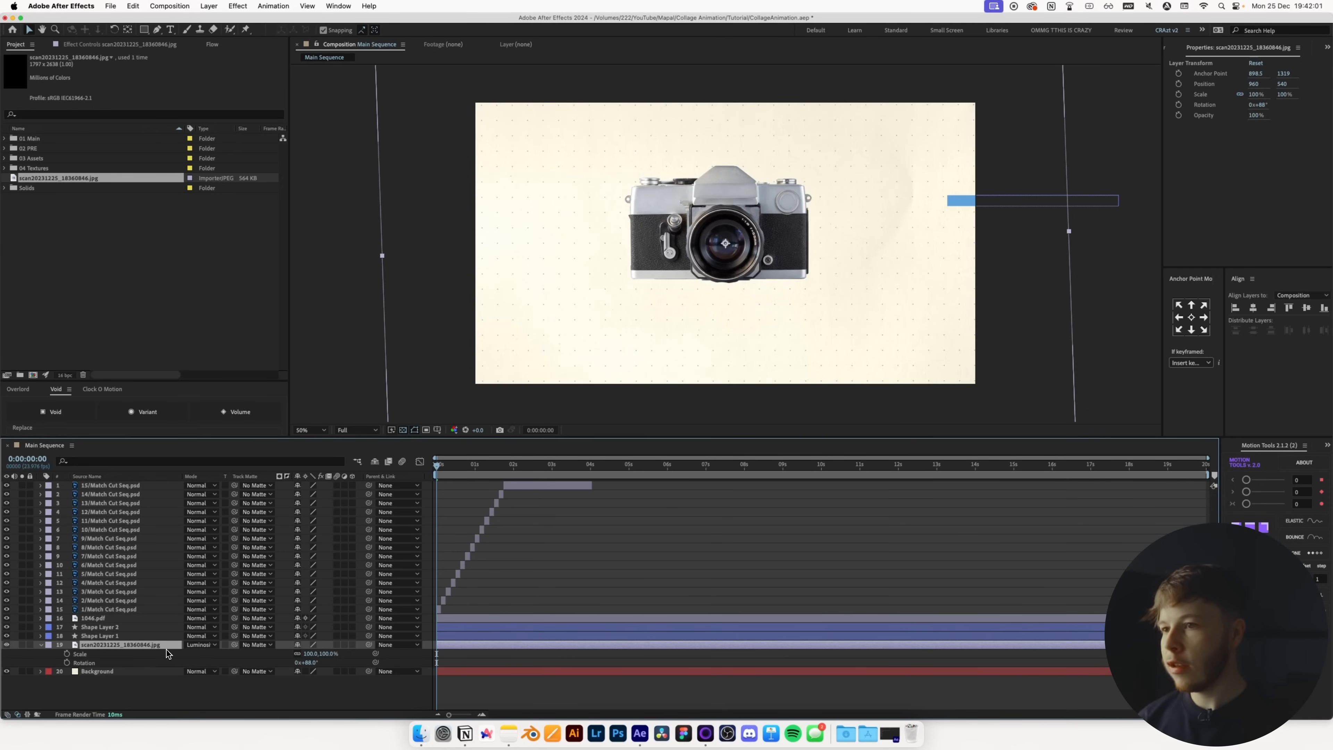
{"action": "key", "text": "shift+minus"}
{"action": "key", "text": "shift+minus"}
{"action": "key", "text": "shift+minus"}
{"action": "key", "text": "shift+minus"}
{"action": "key", "text": "shift+minus"}
{"action": "key", "text": "shift+minus"}
{"action": "key", "text": "shift+minus"}
{"action": "key", "text": "shift+minus"}
{"action": "key", "text": "shift+minus"}
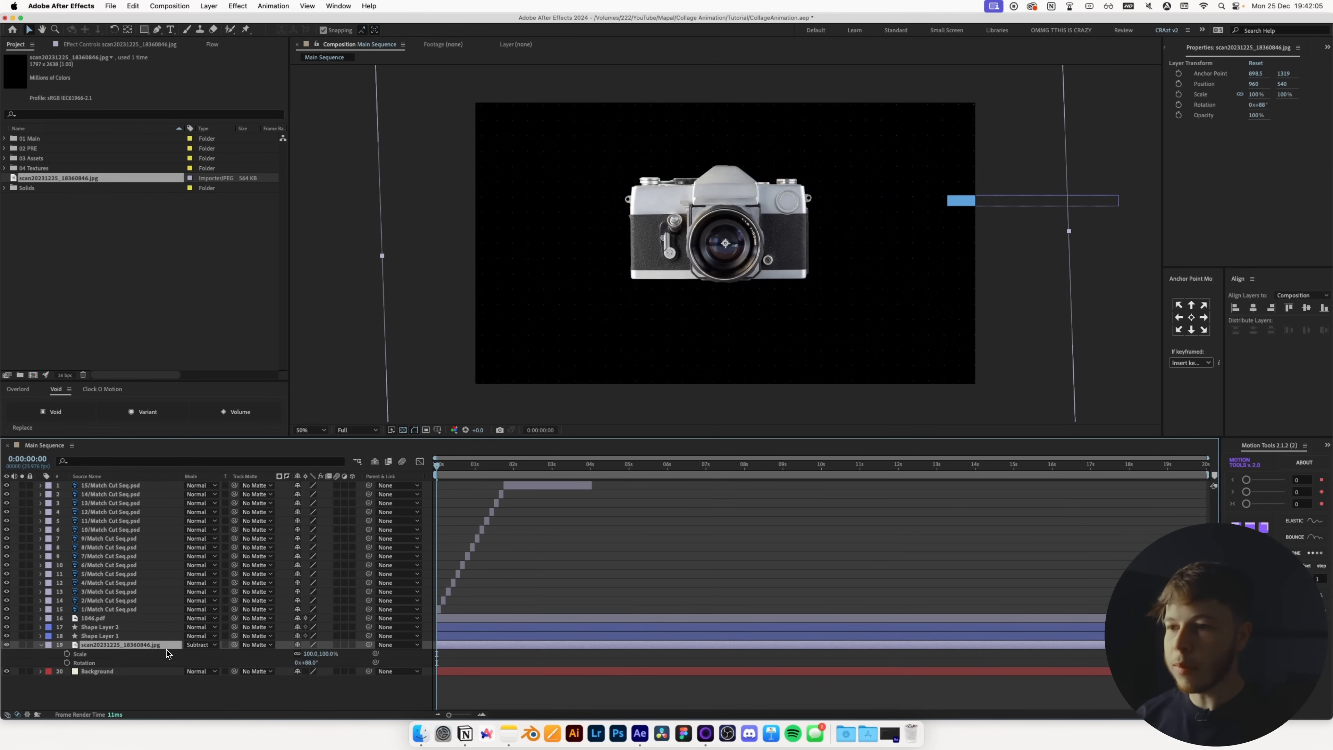
{"action": "key", "text": "shift+minus"}
{"action": "key", "text": "shift+minus"}
{"action": "key", "text": "shift+minus"}
{"action": "key", "text": "shift+minus"}
{"action": "key", "text": "shift+minus"}
{"action": "key", "text": "shift+minus"}
{"action": "key", "text": "shift+minus"}
{"action": "key", "text": "shift+minus"}
{"action": "key", "text": "shift+minus"}
{"action": "key", "text": "shift+minus"}
{"action": "key", "text": "shift+minus"}
{"action": "key", "text": "shift+minus"}
{"action": "key", "text": "shift+minus"}
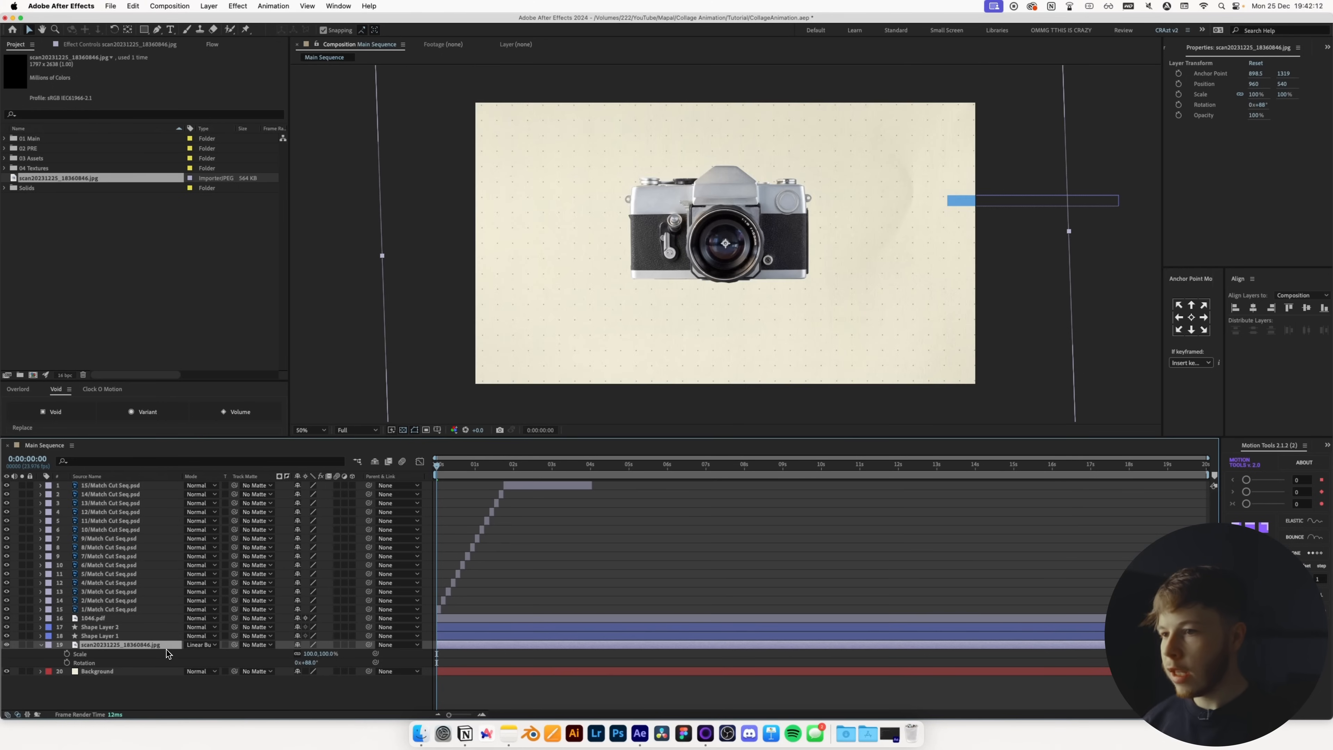
{"action": "left_click", "coordinate": [641, 587]}
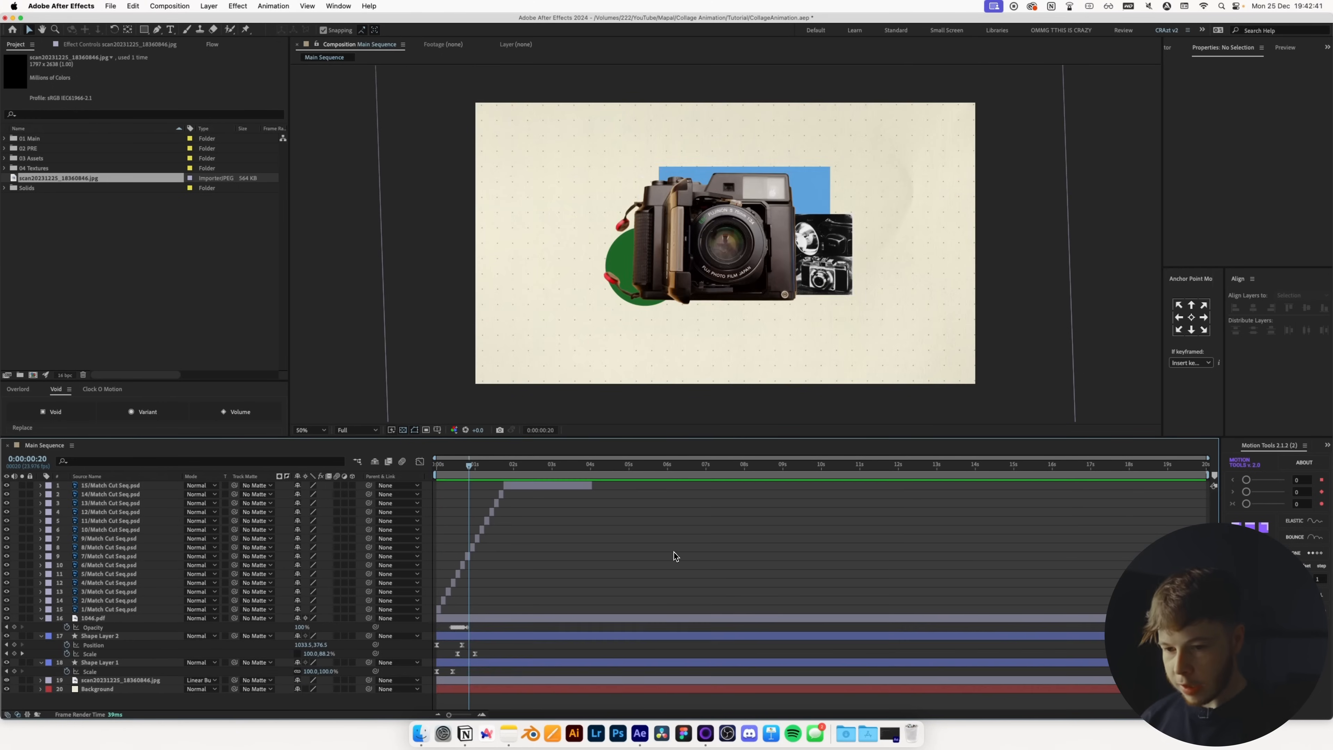
- Pre-compose all match-cut, 1046.pdf and shape layers above the paper scan into a composition named Sequence 1
{"action": "key", "text": "u"}
{"action": "left_click", "coordinate": [106, 634]}
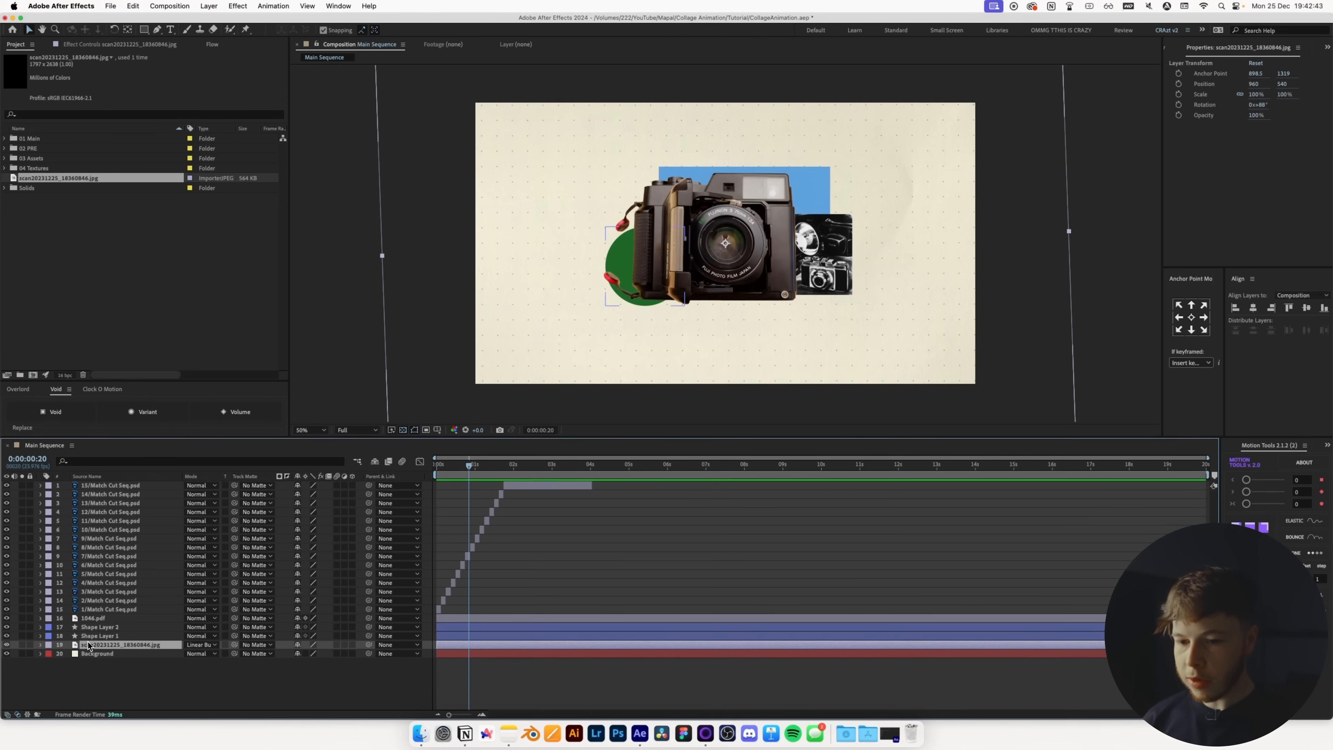
{"action": "key", "text": "apostrophe"}
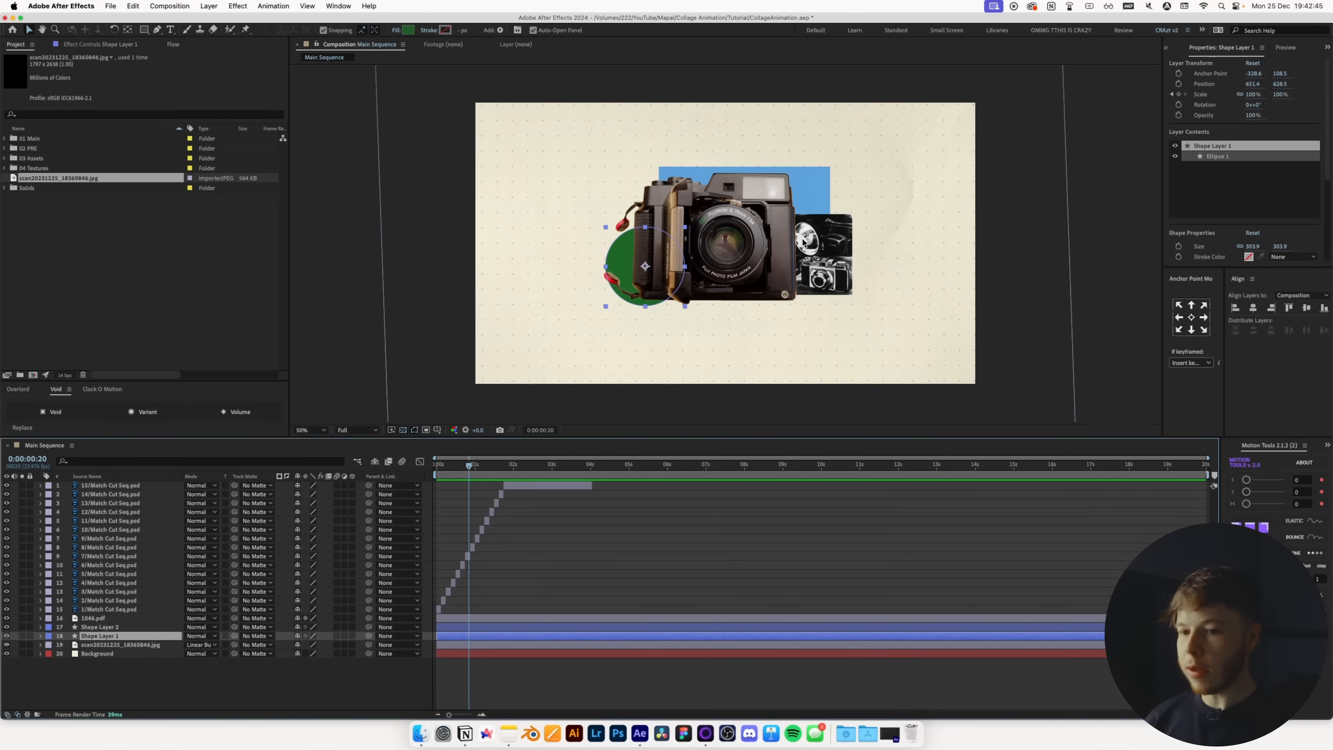
{"action": "left_click", "coordinate": [131, 487], "text": "shift"}
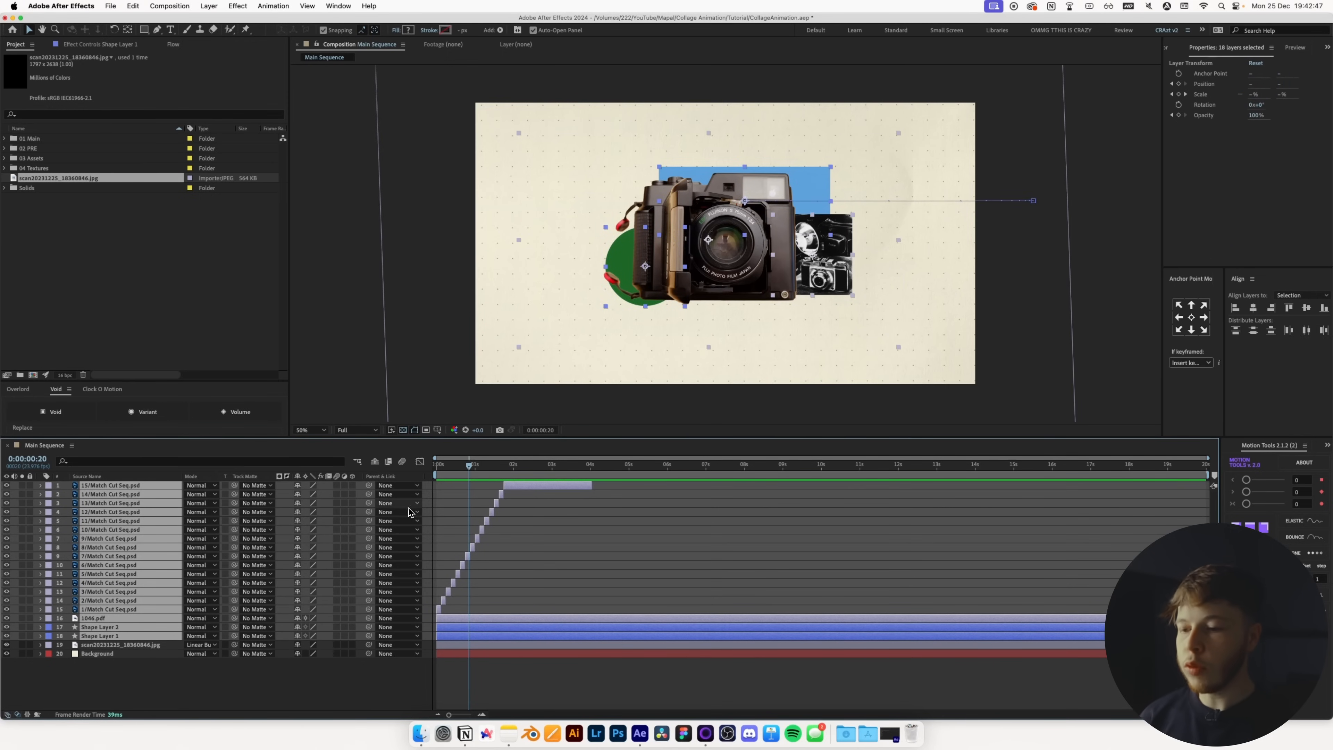
{"action": "key", "text": "super+shift+c"}
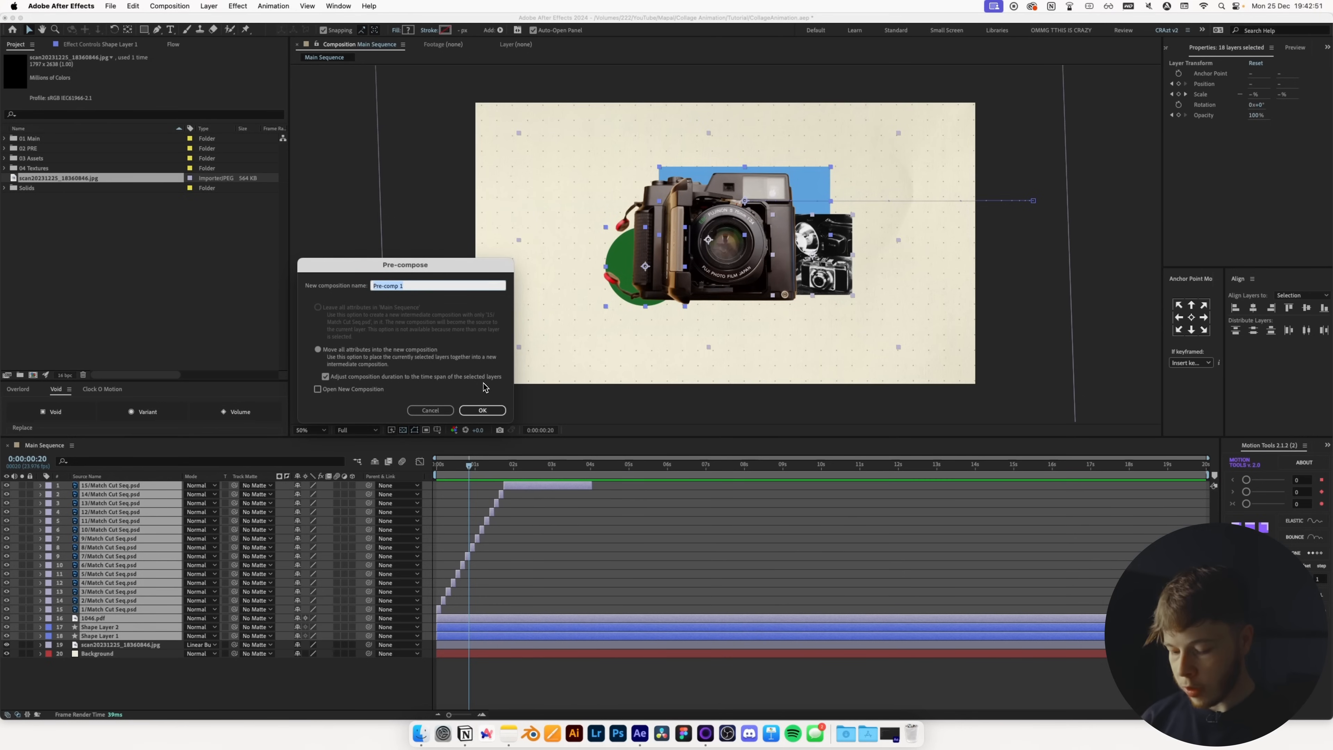
{"action": "type", "text": "Sequence 1"}
{"action": "key", "text": "Return"}
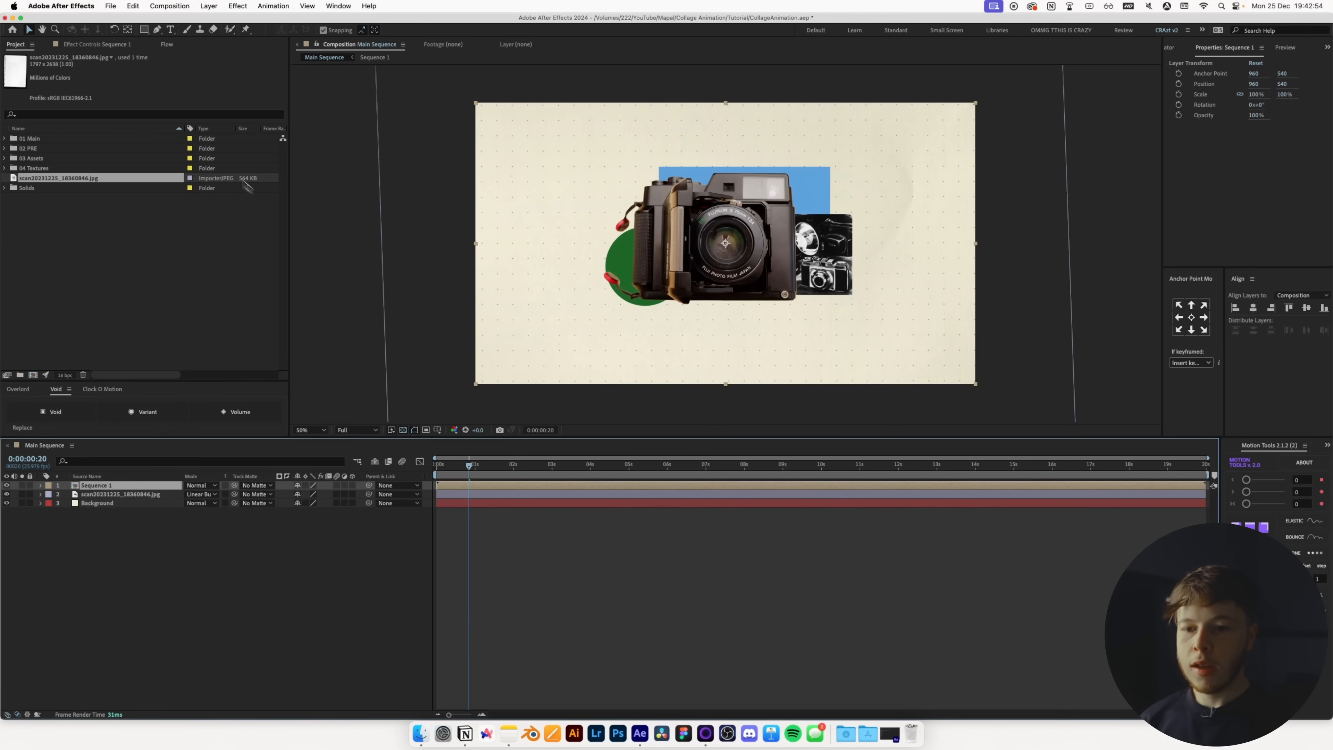
- Rename the new pre-composition Sequence 1 PRE and move it into the 02 PRE project folder
{"action": "double_click", "coordinate": [91, 488]}
{"action": "key", "text": "super+k"}
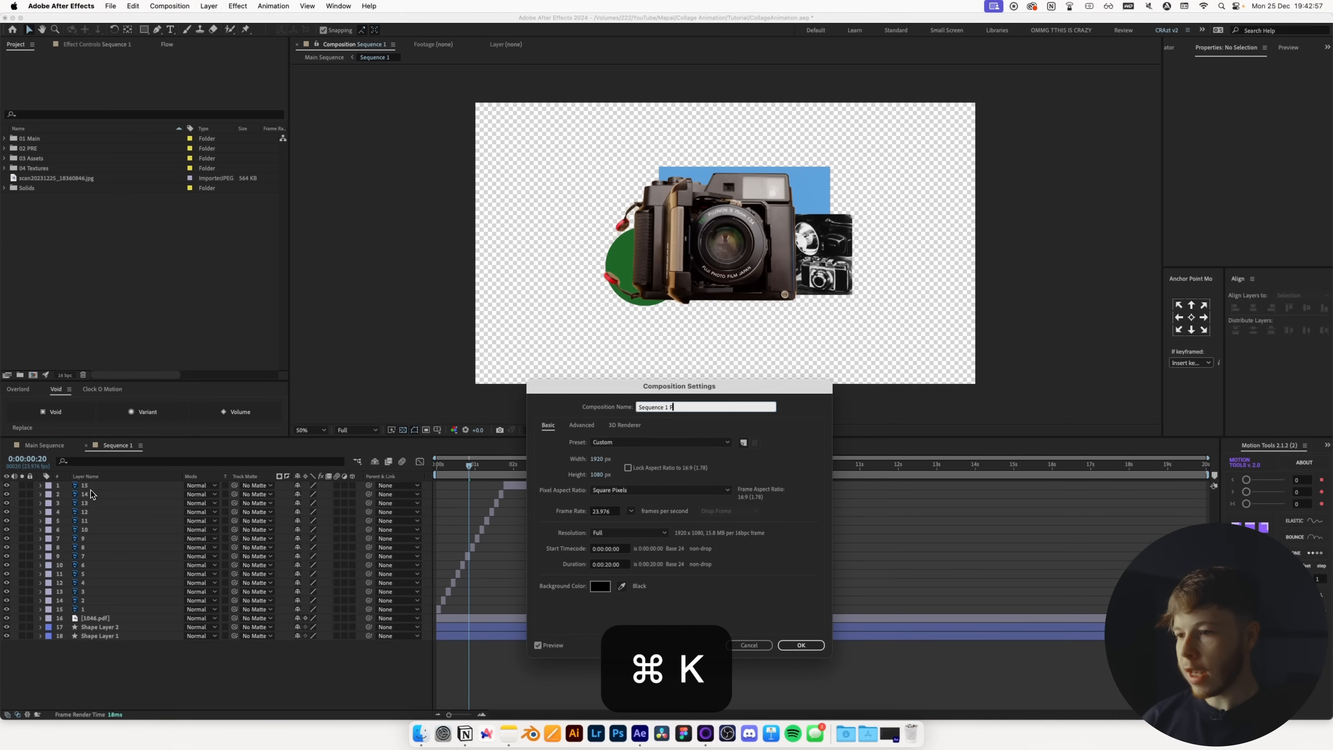
{"action": "key", "text": "Return"}
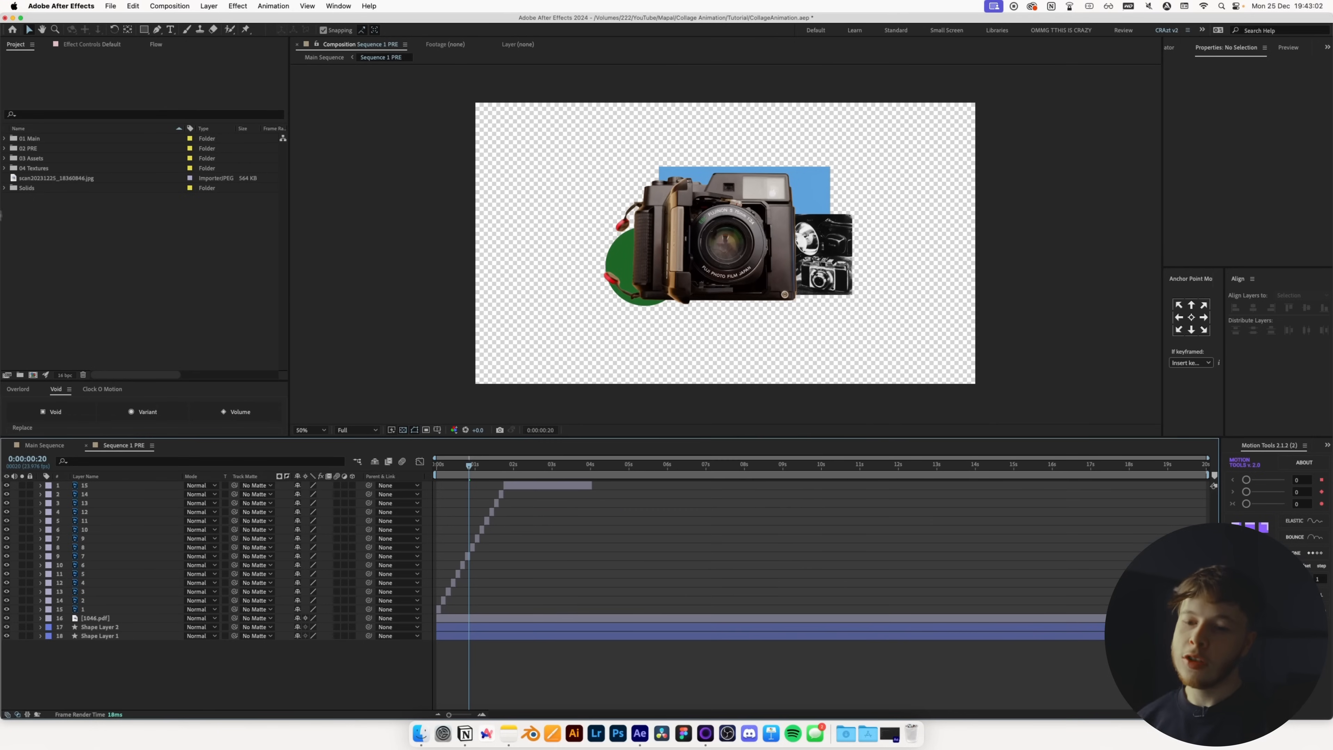
{"action": "left_click", "coordinate": [6, 140]}
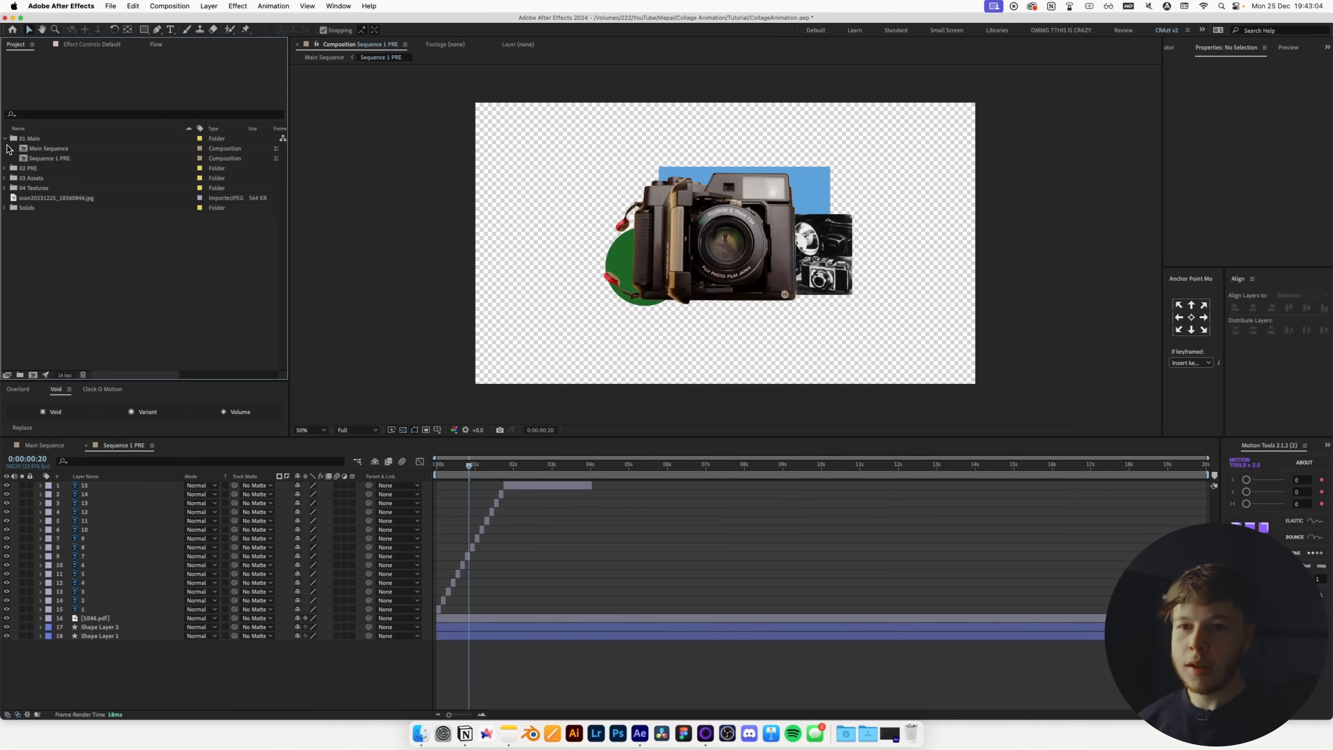
{"action": "left_click_drag", "start_coordinate": [41, 159], "coordinate": [44, 168]}
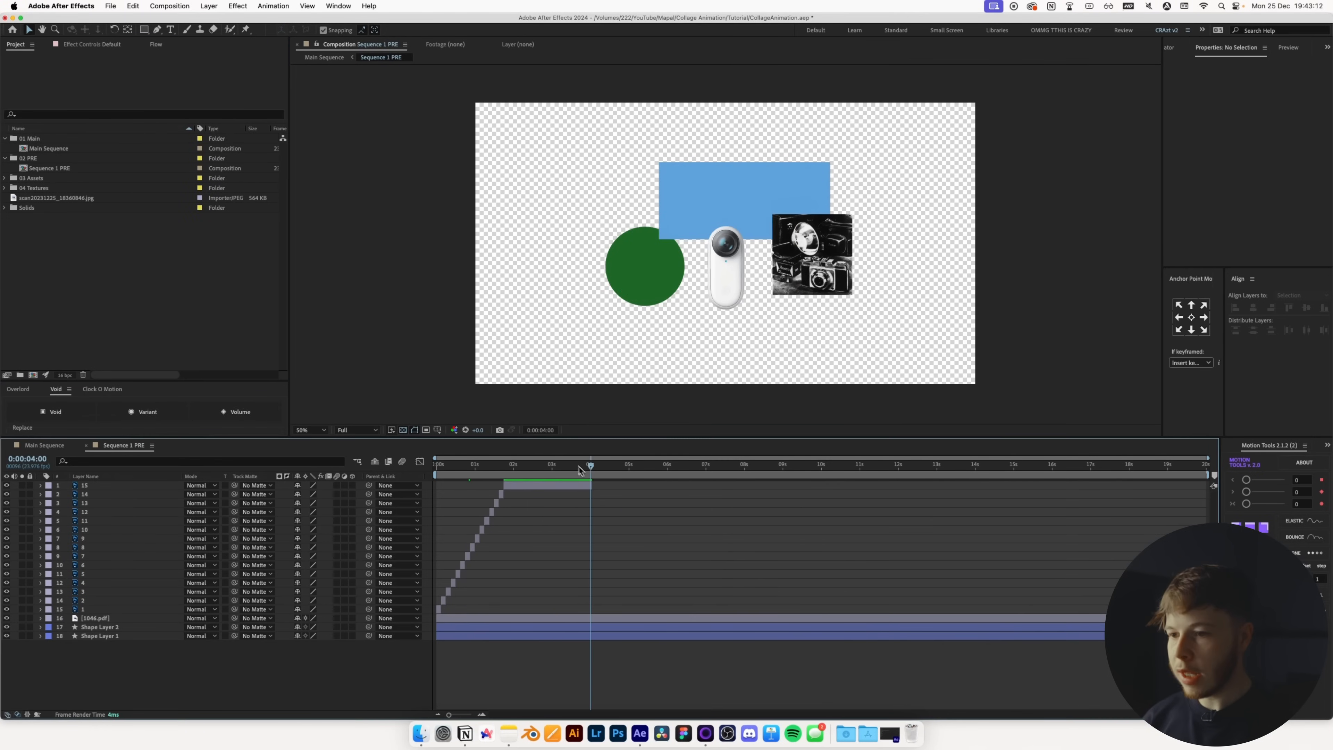
- Go to 0:00:01:20 and apply the Turbulent Displace effect to the green circle on Shape Layer 1
{"action": "left_click_drag", "start_coordinate": [558, 464], "coordinate": [507, 470]}
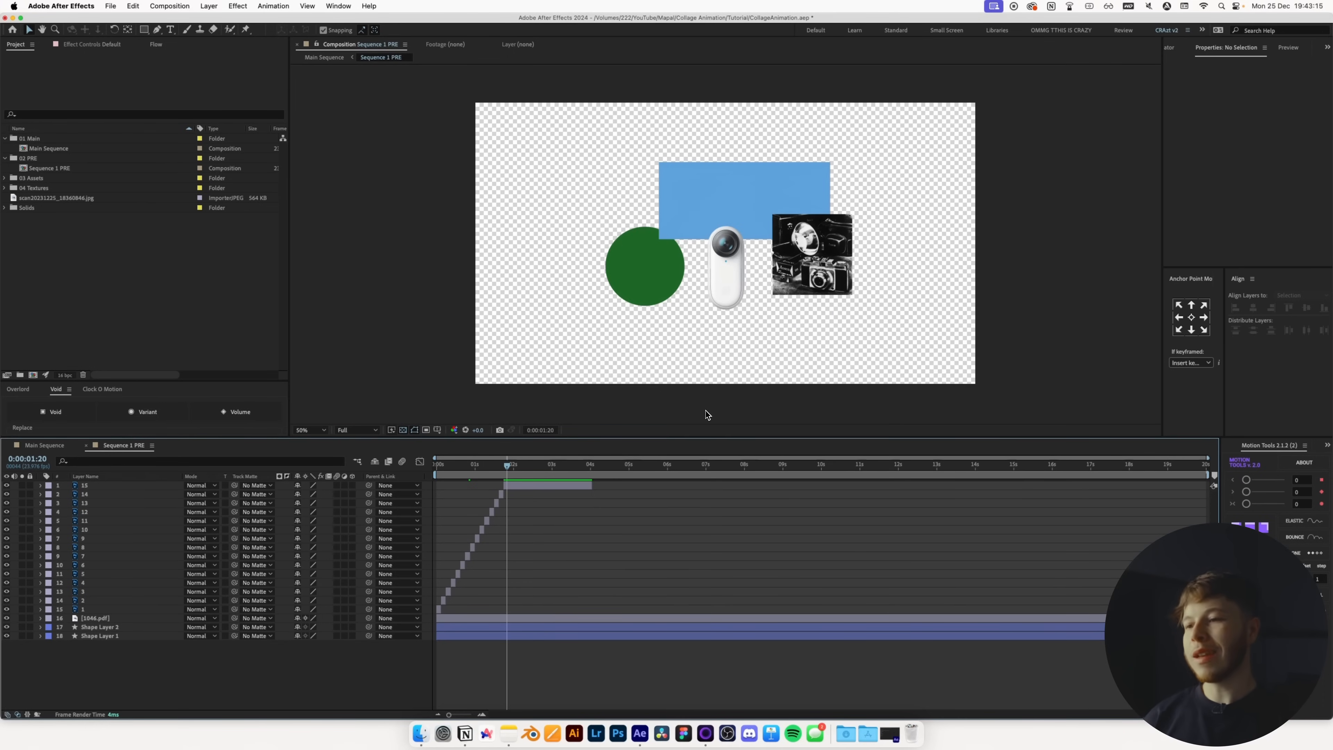
{"action": "left_click", "coordinate": [94, 636]}
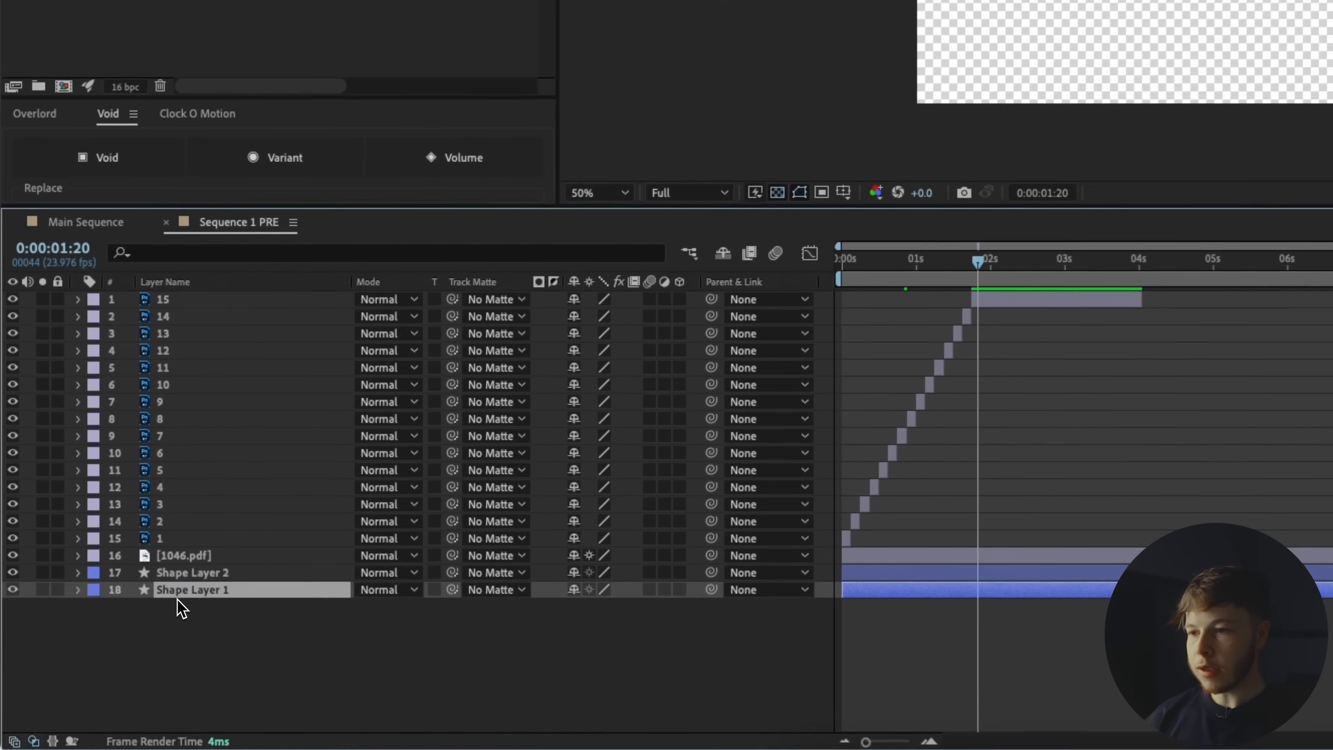
{"action": "key", "text": "ctrl+space"}
{"action": "type", "text": "turb"}
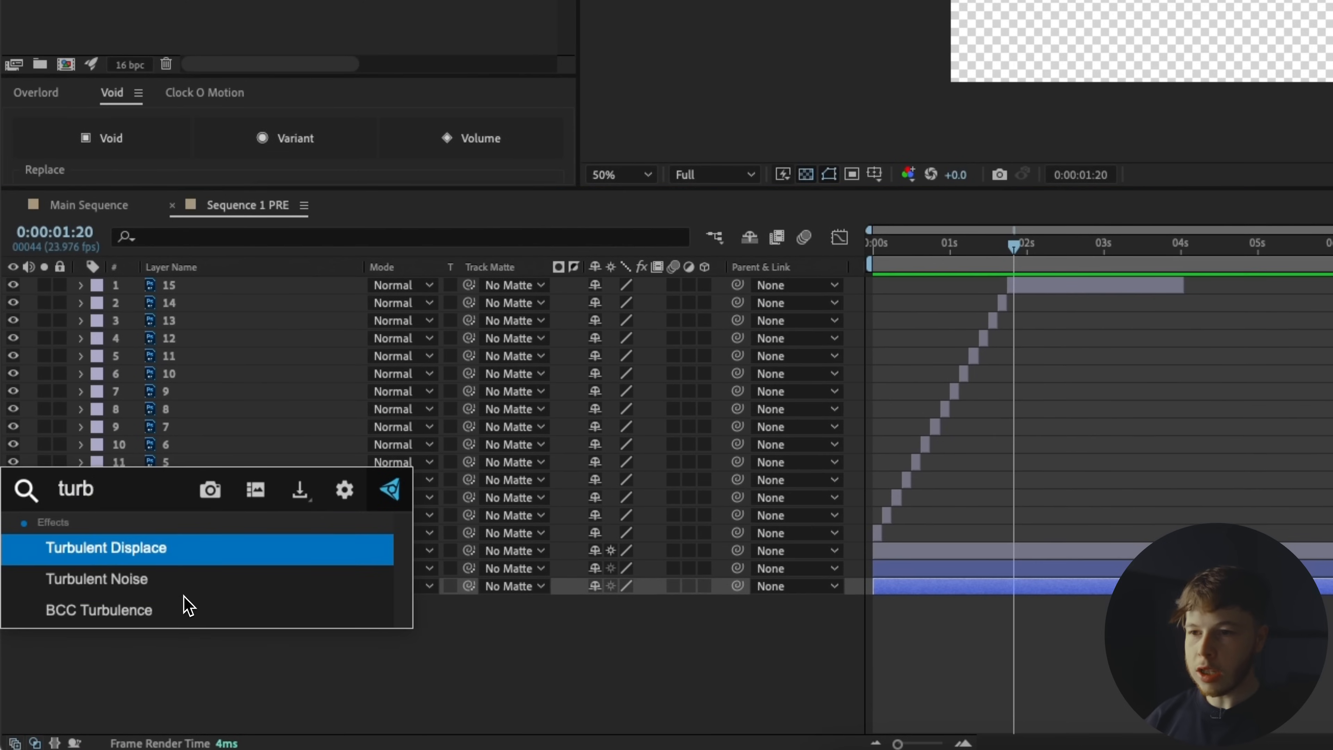
{"action": "key", "text": "Return"}
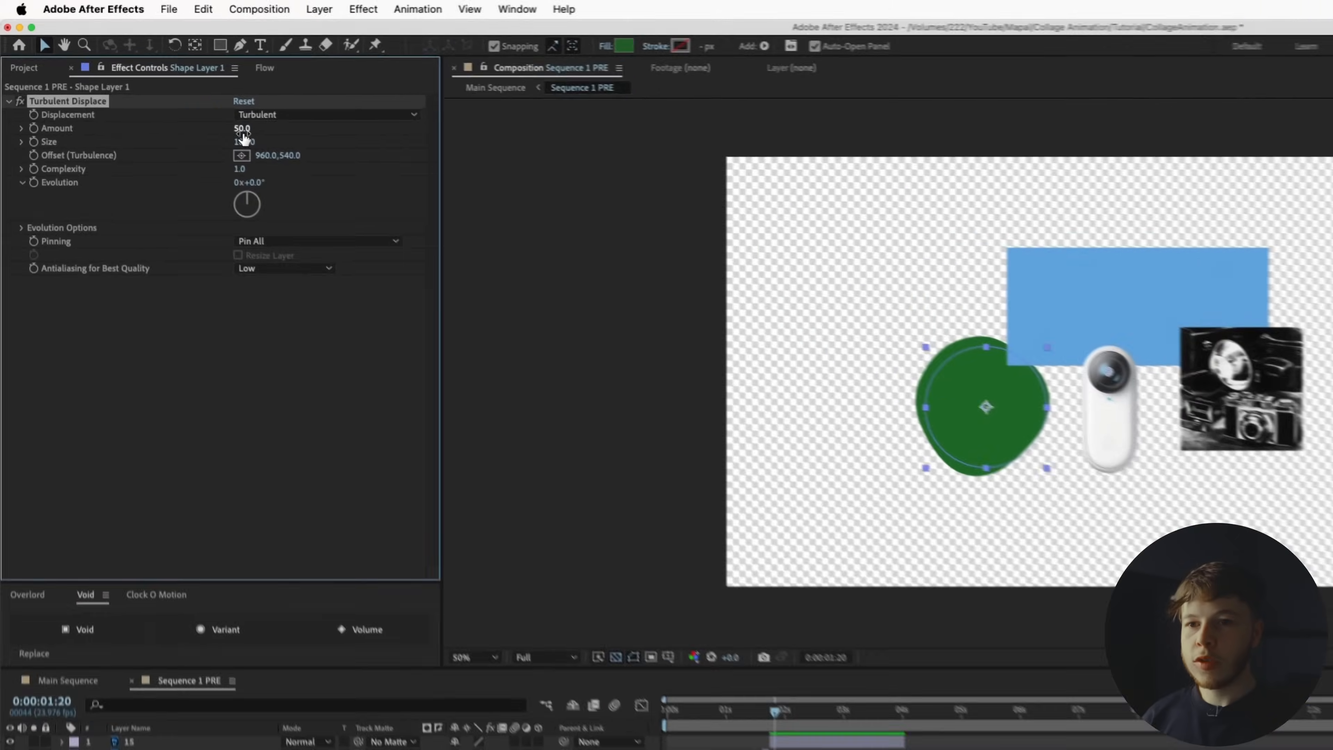
- Set the circle's Turbulent Displace amount to 30 and size to 2
{"action": "left_click", "coordinate": [158, 84]}
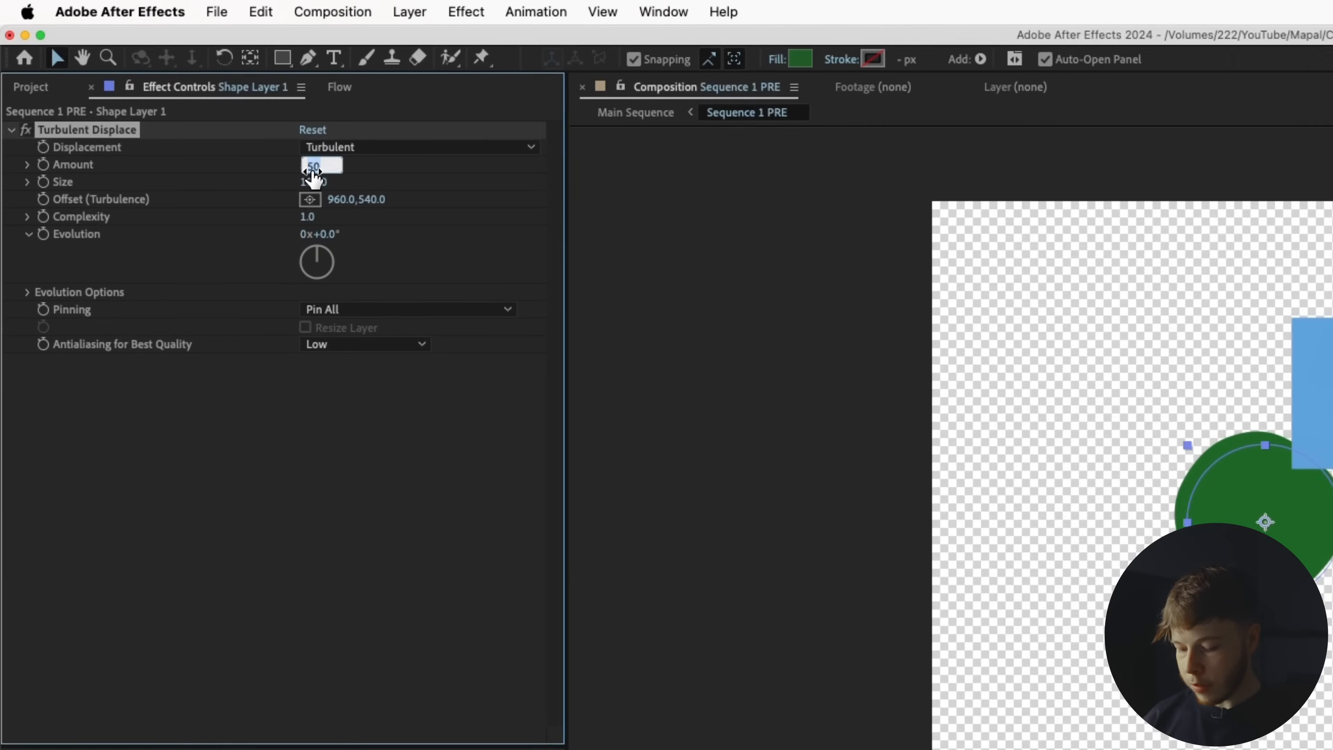
{"action": "type", "text": "30"}
{"action": "key", "text": "Return"}
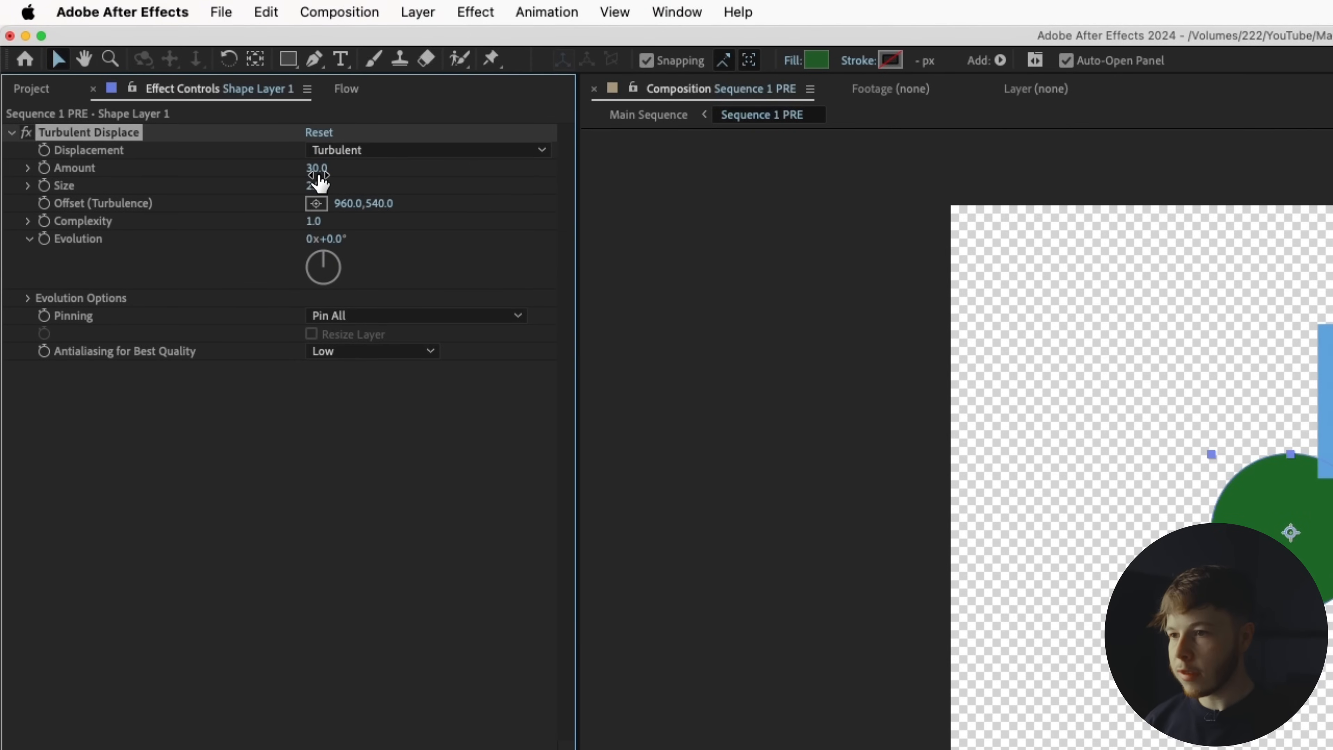
- Examine the edge of the displaced green circle up close in the composition
{"action": "scroll", "coordinate": [600, 248], "scroll_direction": "up", "scroll_amount": 1}
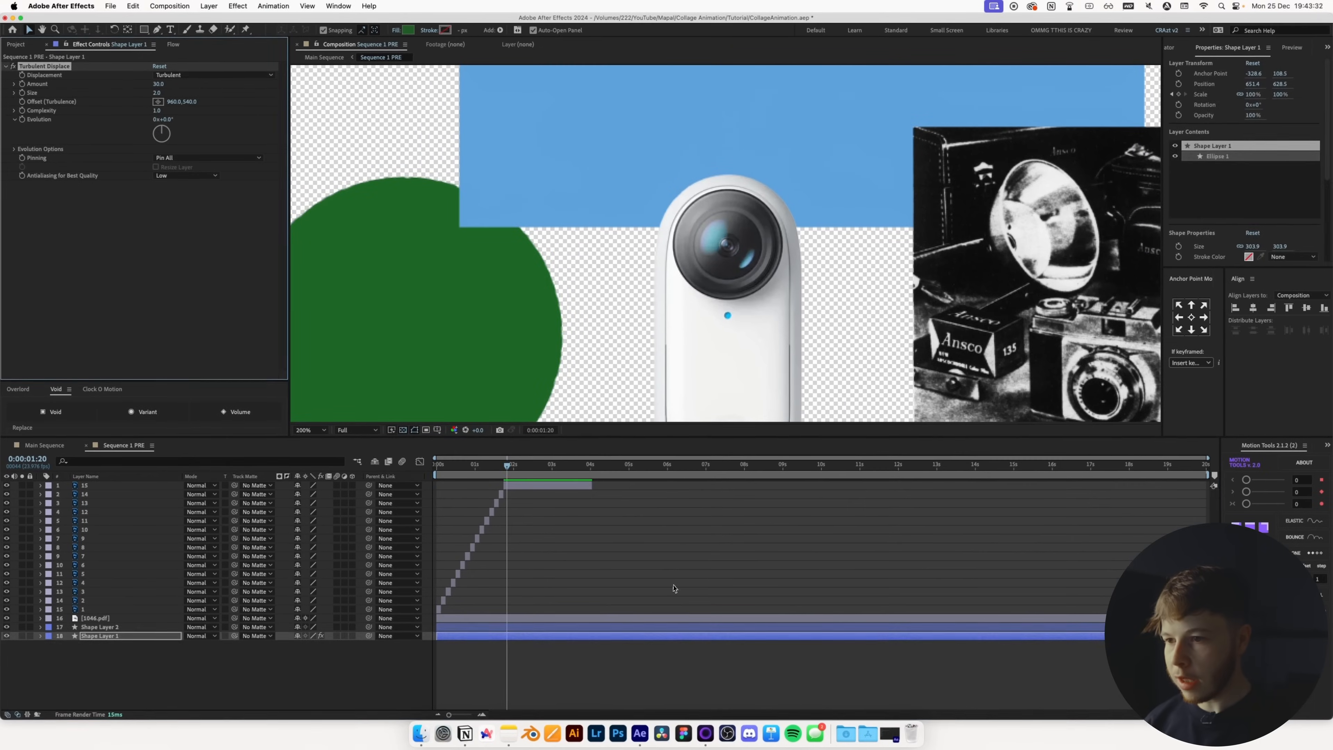
{"action": "left_click", "coordinate": [705, 610]}
{"action": "scroll", "coordinate": [551, 383], "scroll_direction": "up", "scroll_amount": 1}
{"action": "left_click_drag", "start_coordinate": [454, 329], "coordinate": [757, 303]}
{"action": "scroll", "coordinate": [604, 237], "scroll_direction": "down", "scroll_amount": 1}
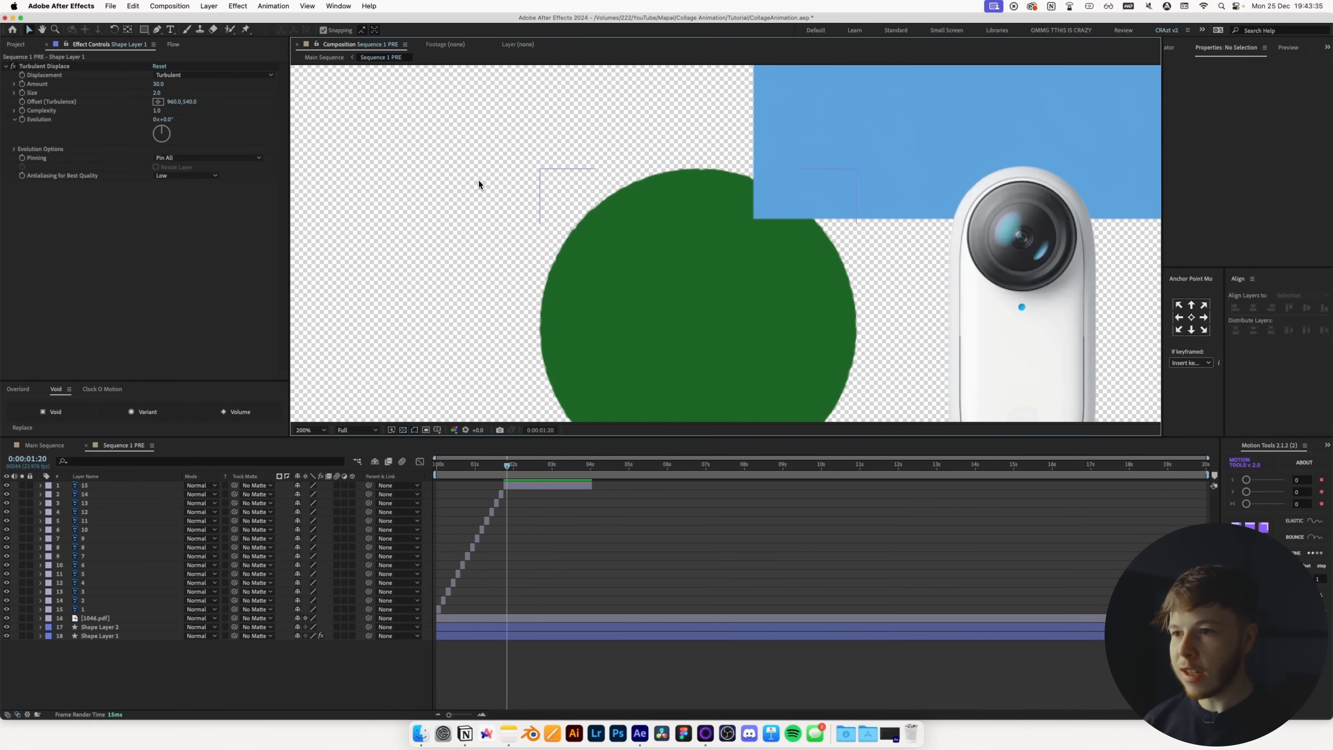
{"action": "scroll", "coordinate": [625, 279], "scroll_direction": "down", "scroll_amount": 1}
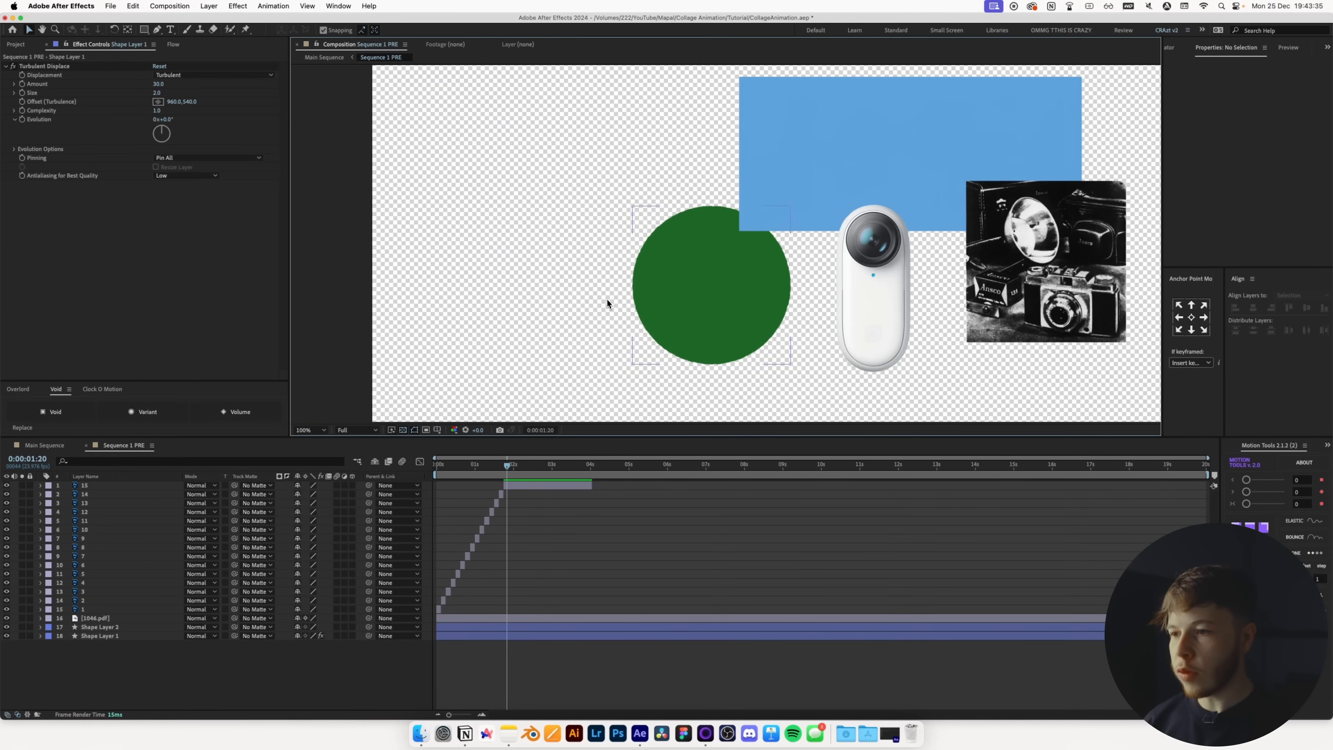
{"action": "left_click_drag", "start_coordinate": [841, 342], "coordinate": [741, 325]}
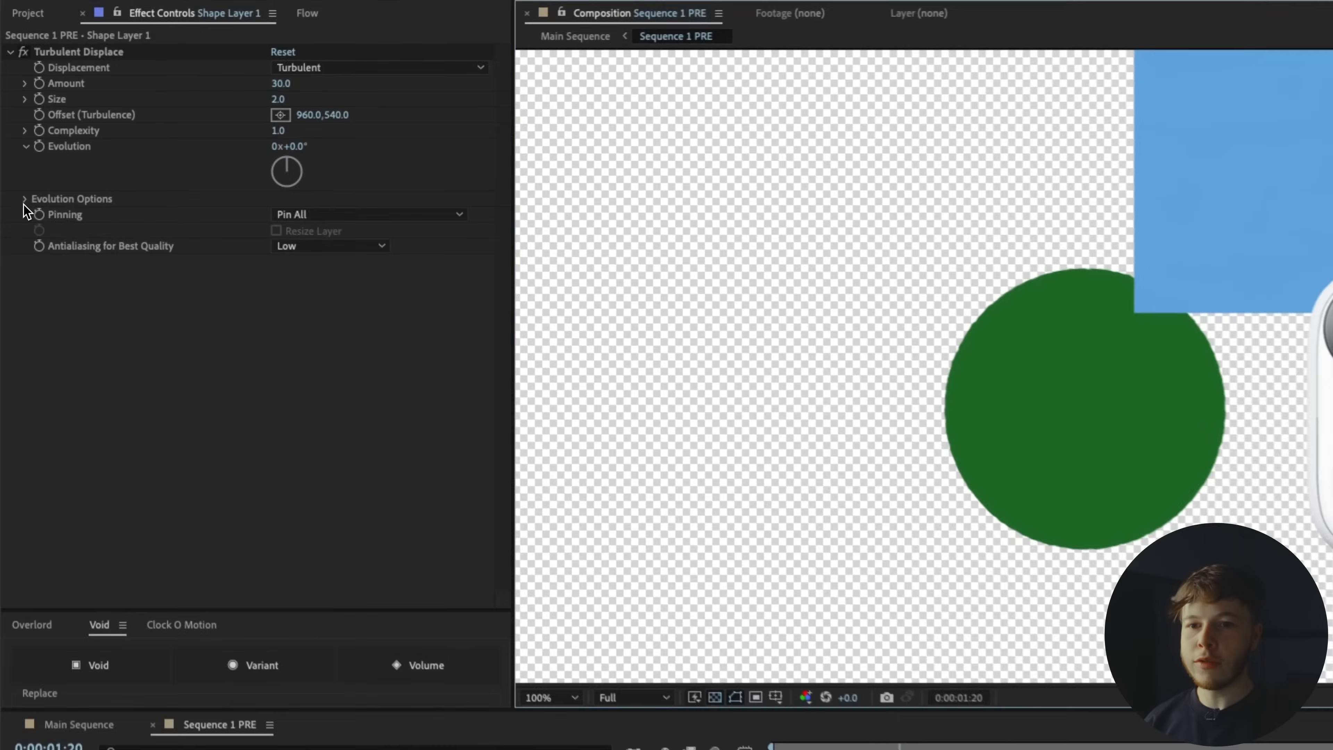
- Add an expression to Random Seed of the circle's Turbulent Displace that combines posterizeTime(3) with random()
{"action": "left_click", "coordinate": [14, 149]}
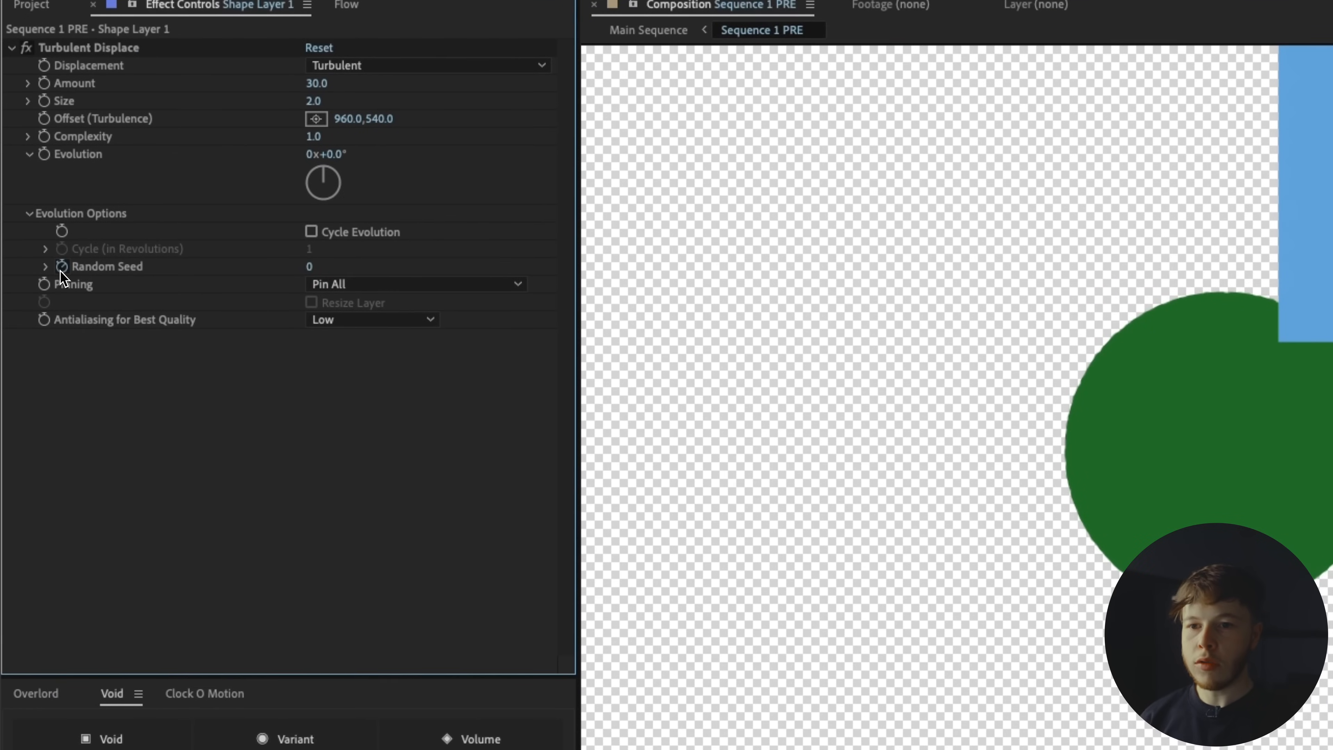
{"action": "left_click", "coordinate": [45, 248]}
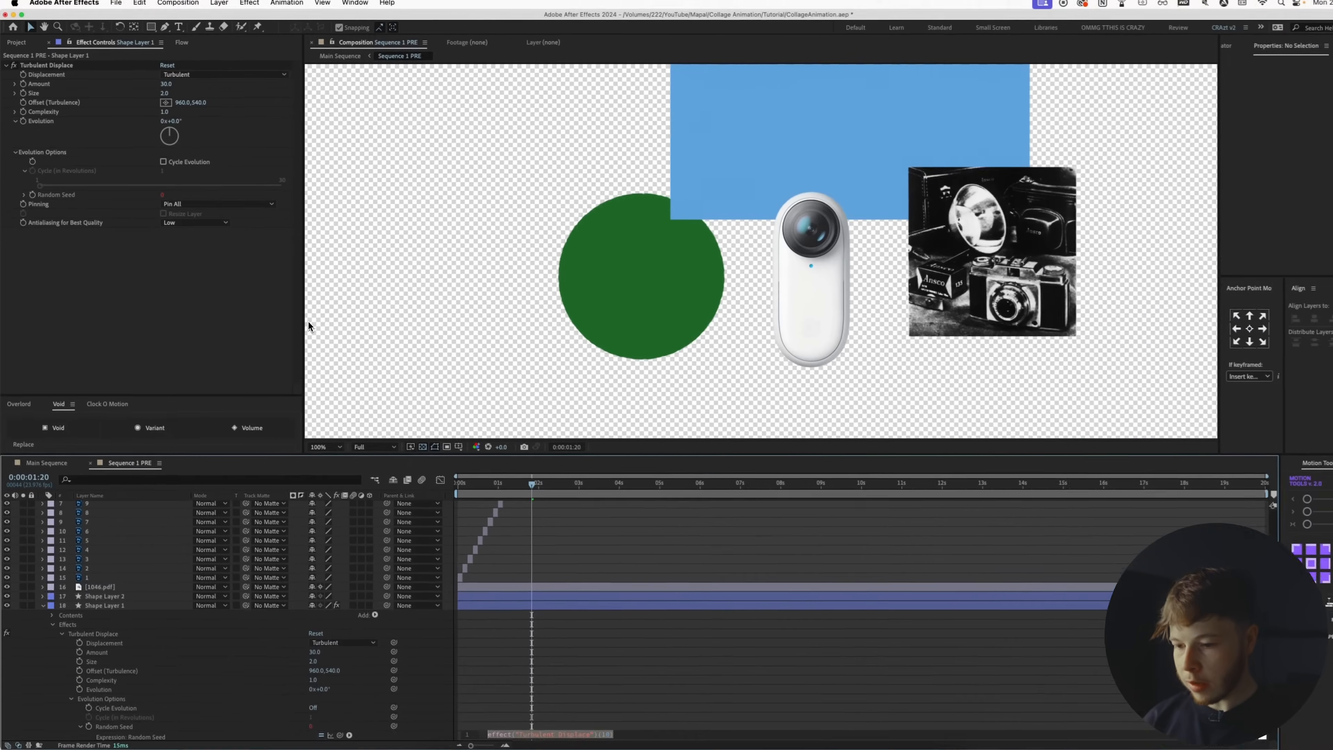
{"action": "type", "text": "posterizeTime()"}
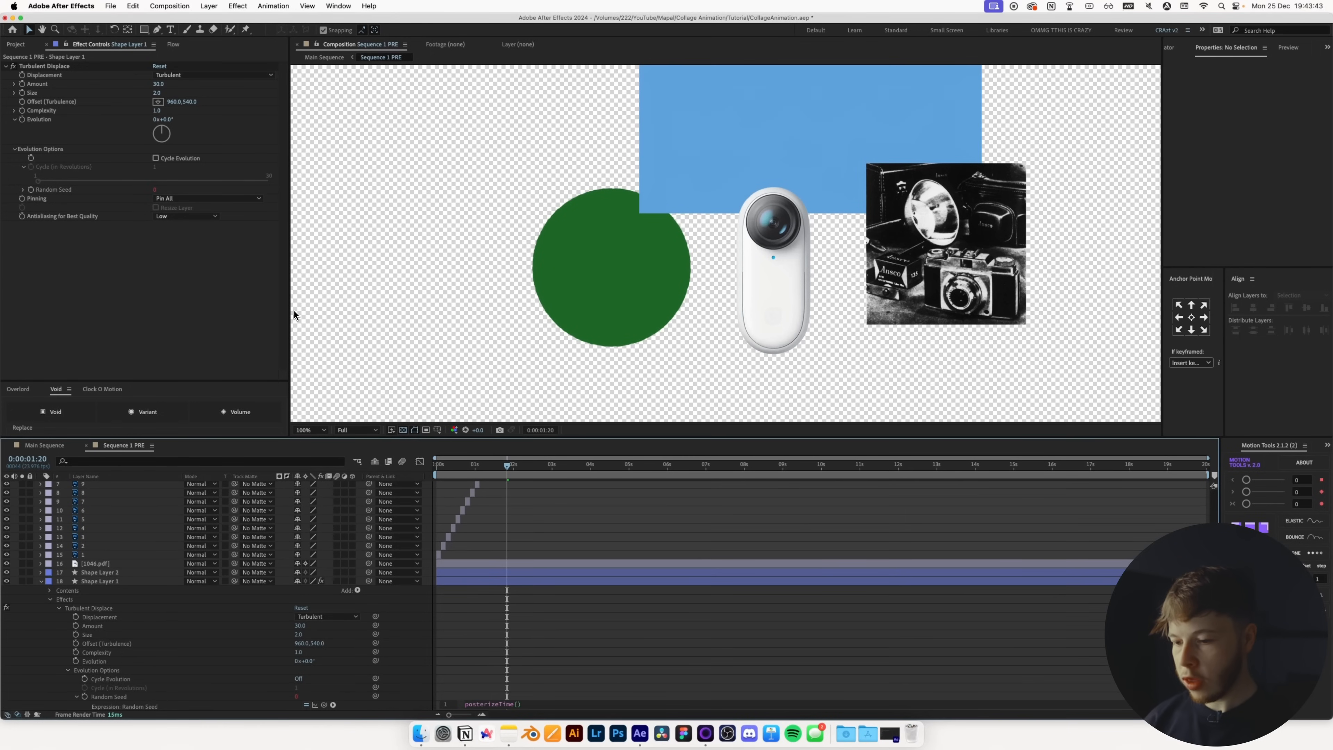
{"action": "type", "text": "3"}
{"action": "key", "text": "Return"}
{"action": "type", "text": "random"}
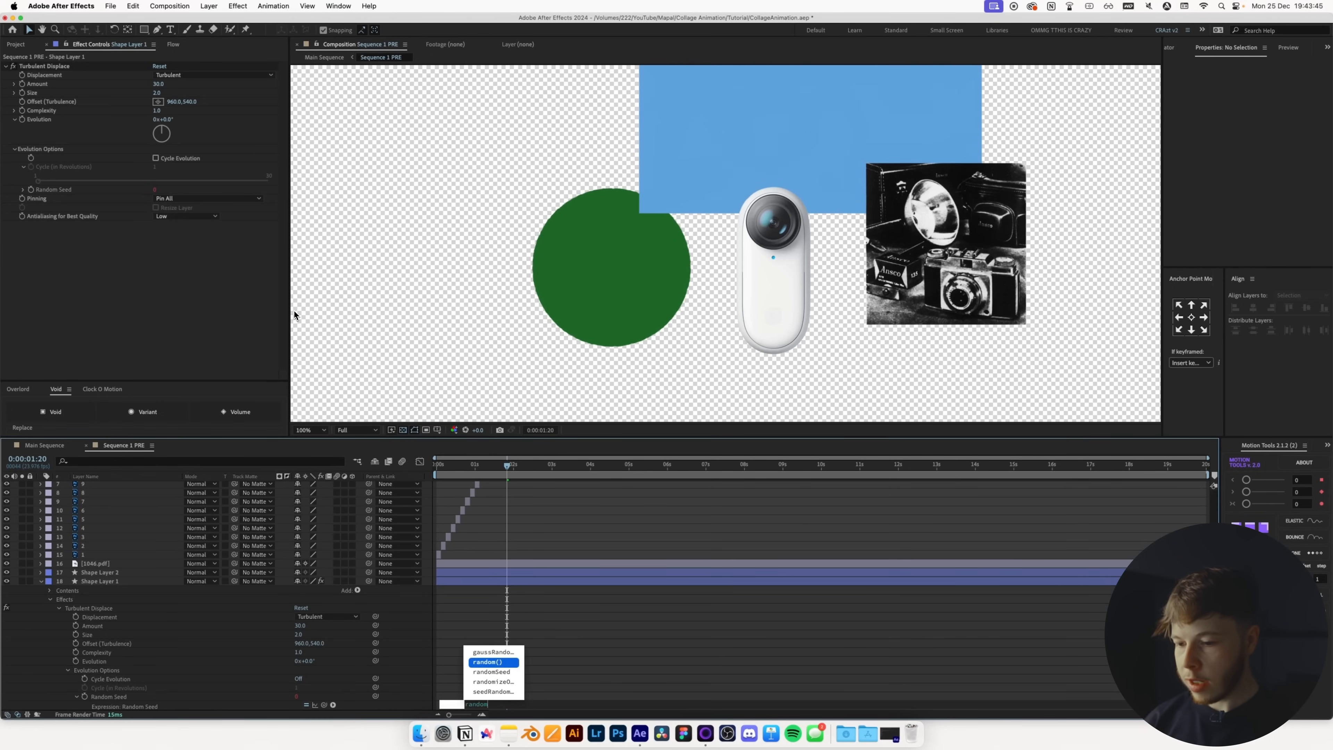
{"action": "type", "text": "(10)"}
{"action": "left_click", "coordinate": [584, 628]}
- Collapse the layer properties and play Sequence 1 PRE from the start to check the circle's animated edge
{"action": "scroll", "coordinate": [588, 532], "scroll_direction": "down", "scroll_amount": 2}
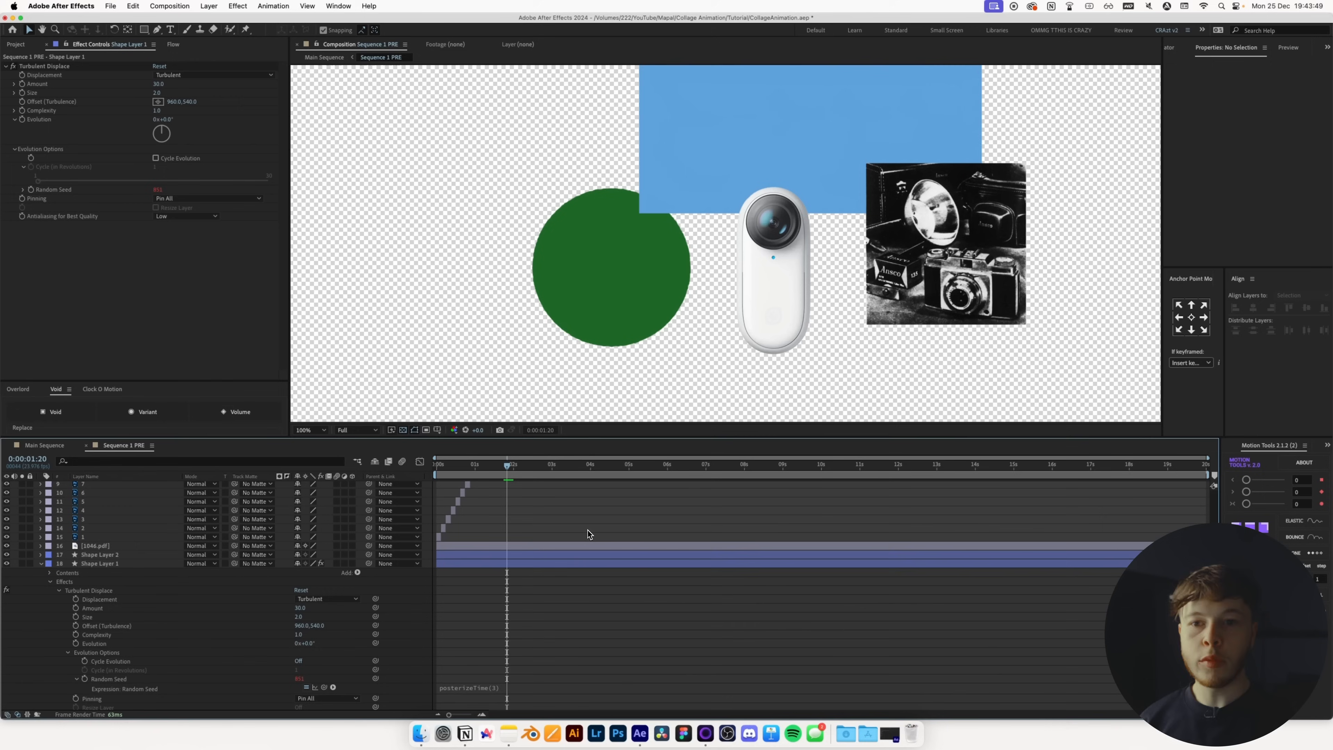
{"action": "key", "text": "u"}
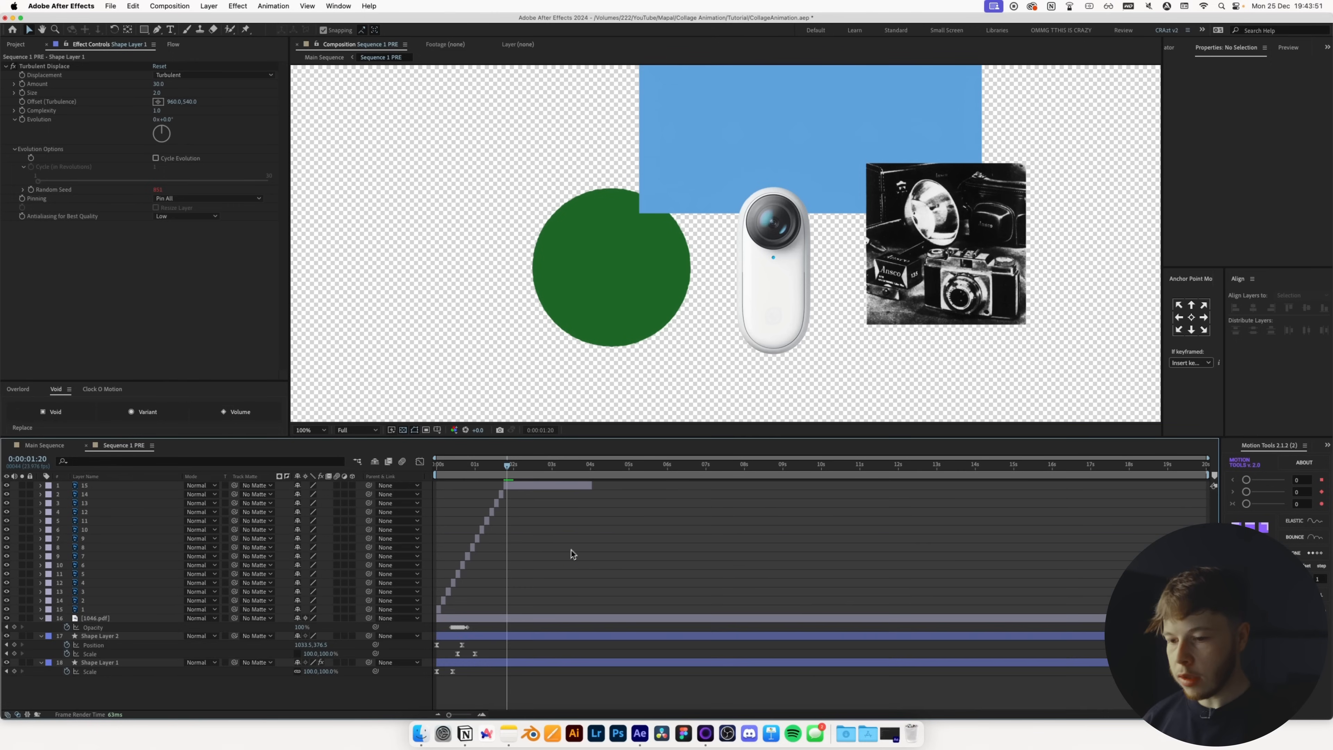
{"action": "key", "text": "u"}
{"action": "left_click_drag", "start_coordinate": [483, 466], "coordinate": [465, 468]}
{"action": "key", "text": "space"}
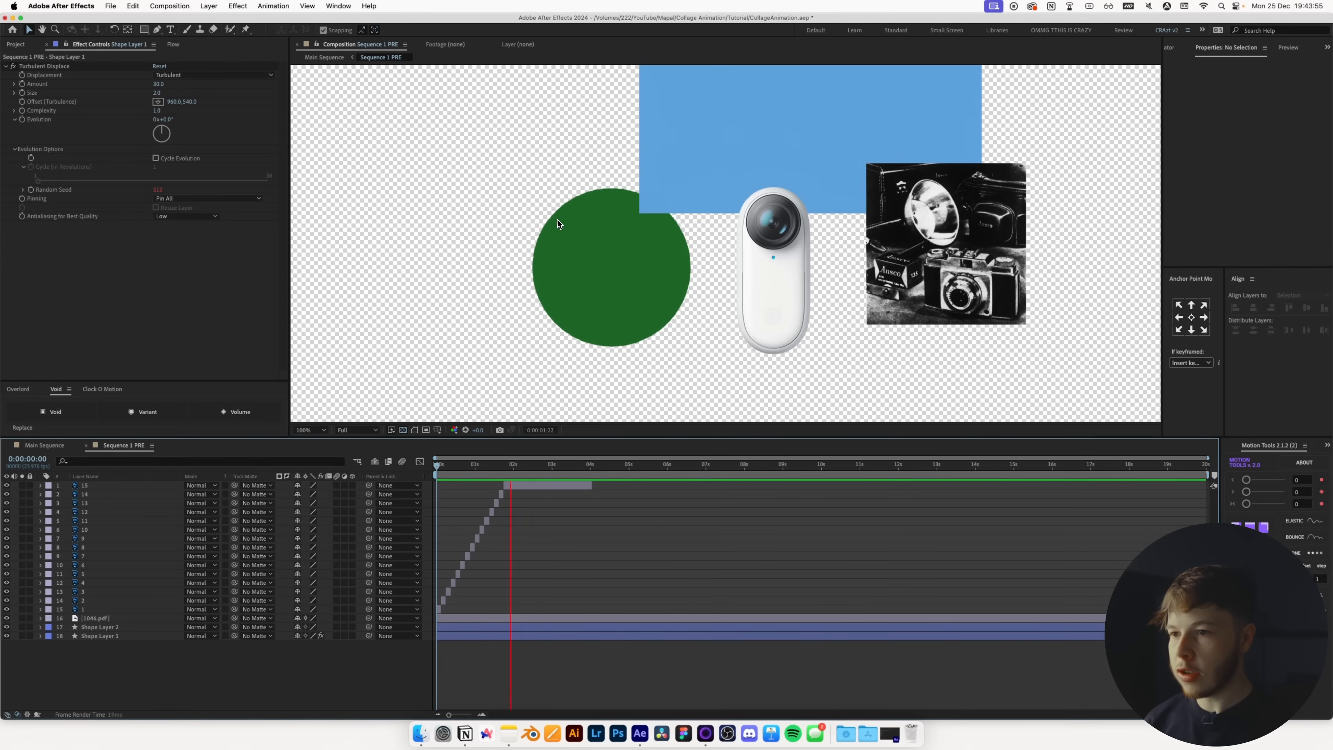
{"action": "key", "text": "space"}
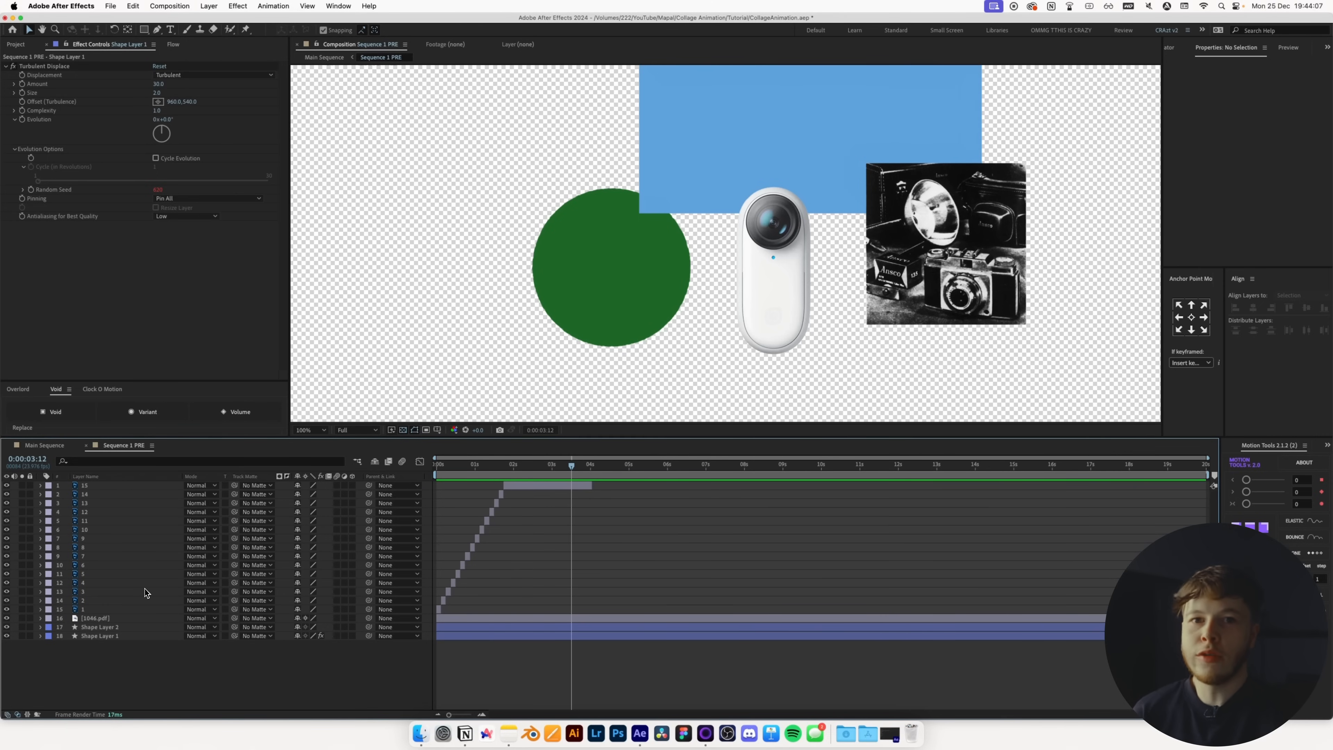
- Copy the circle's Turbulent Displace effect to the blue rectangle on Shape Layer 2 and preview it from the start
{"action": "left_click", "coordinate": [33, 67]}
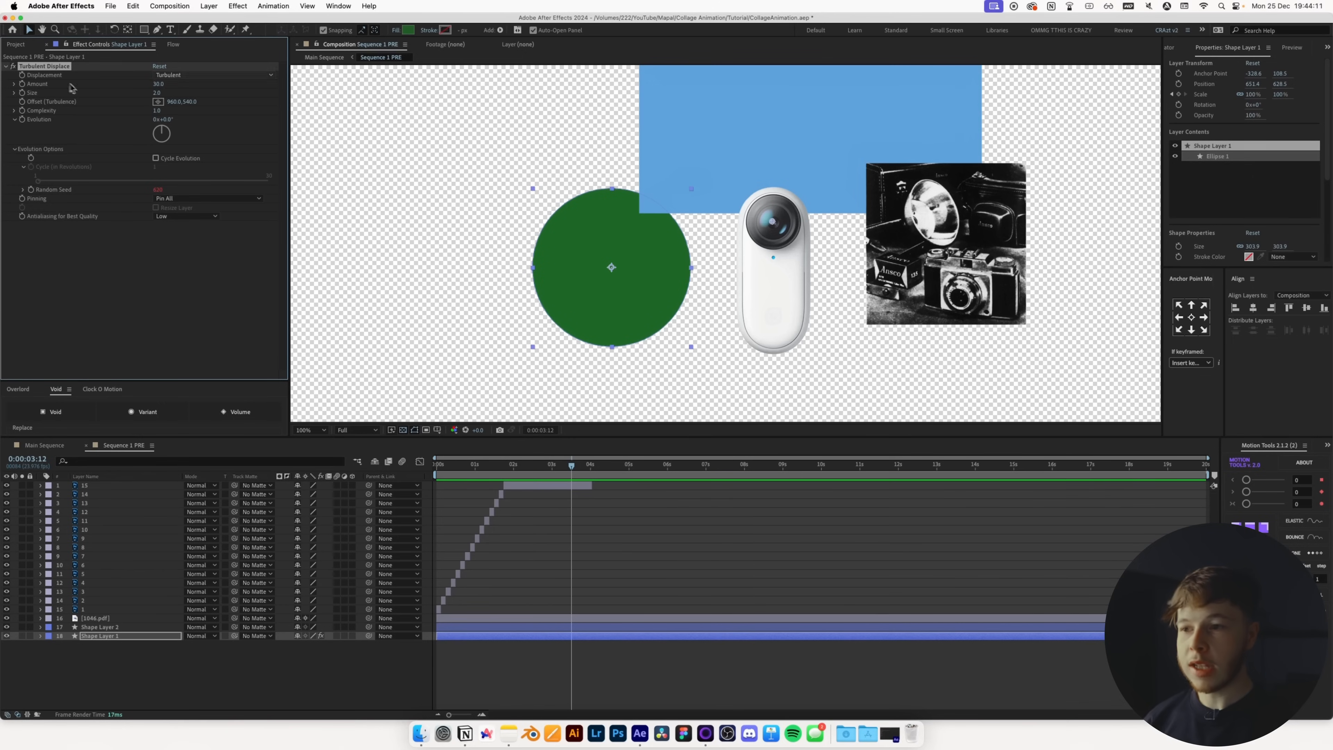
{"action": "key", "text": "cmd+c"}
{"action": "left_click", "coordinate": [173, 625]}
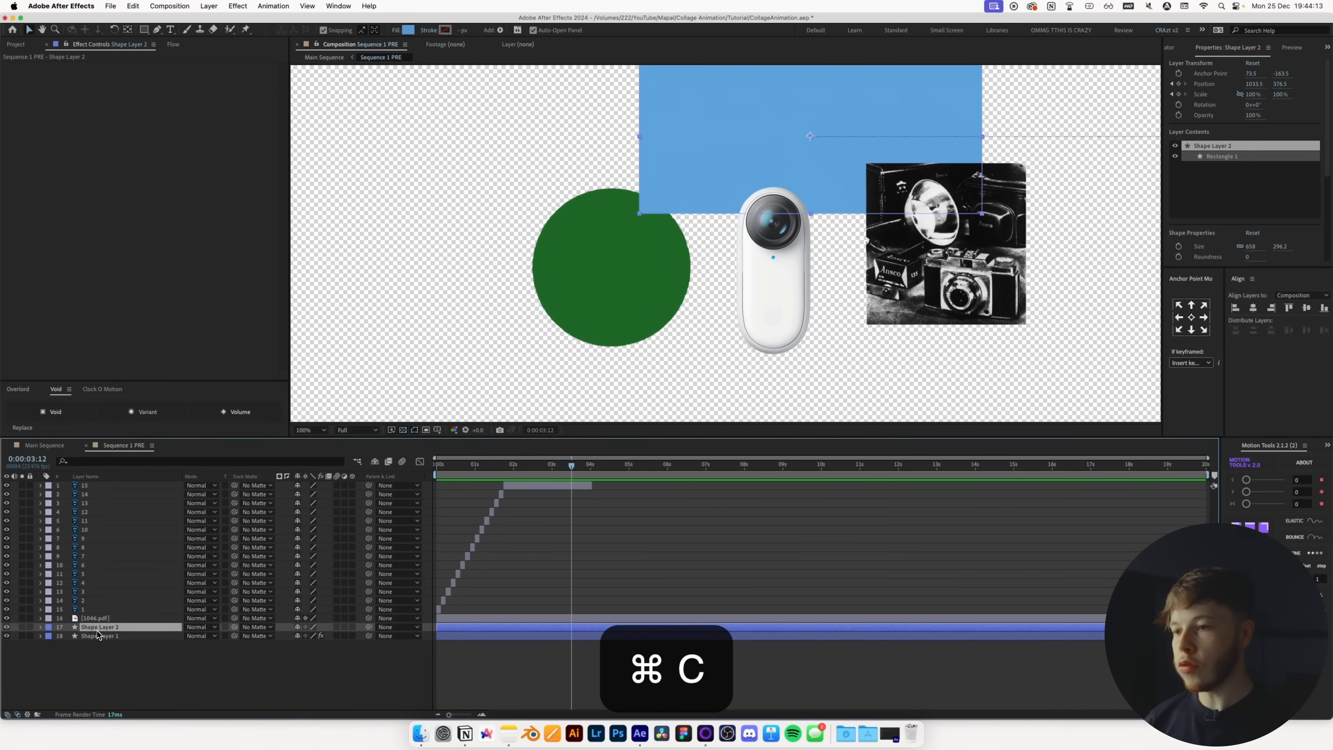
{"action": "key", "text": "cmd+v"}
{"action": "key", "text": "Home"}
{"action": "key", "text": "space"}
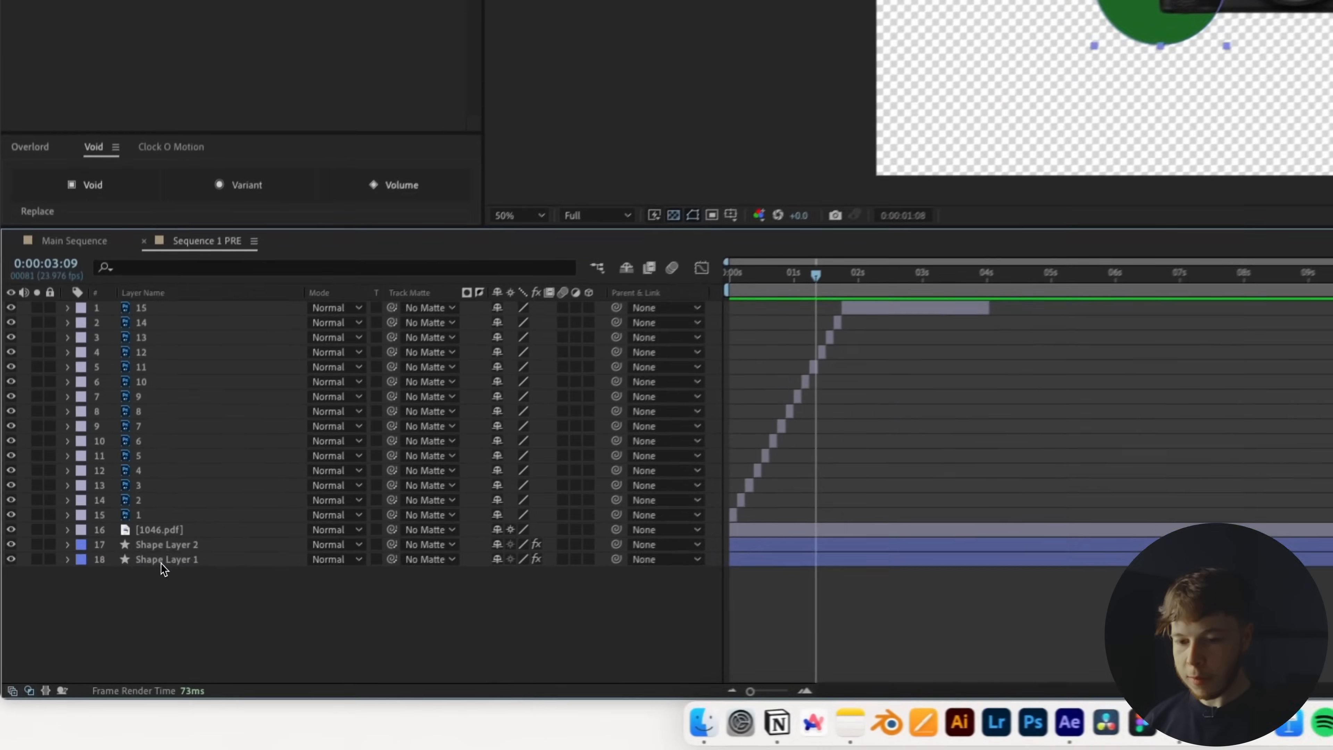
- Give Shape Layer 1's Position an expression with posterizeTime(12) and wiggle(1,10), and preview the movement
{"action": "left_click", "coordinate": [97, 636]}
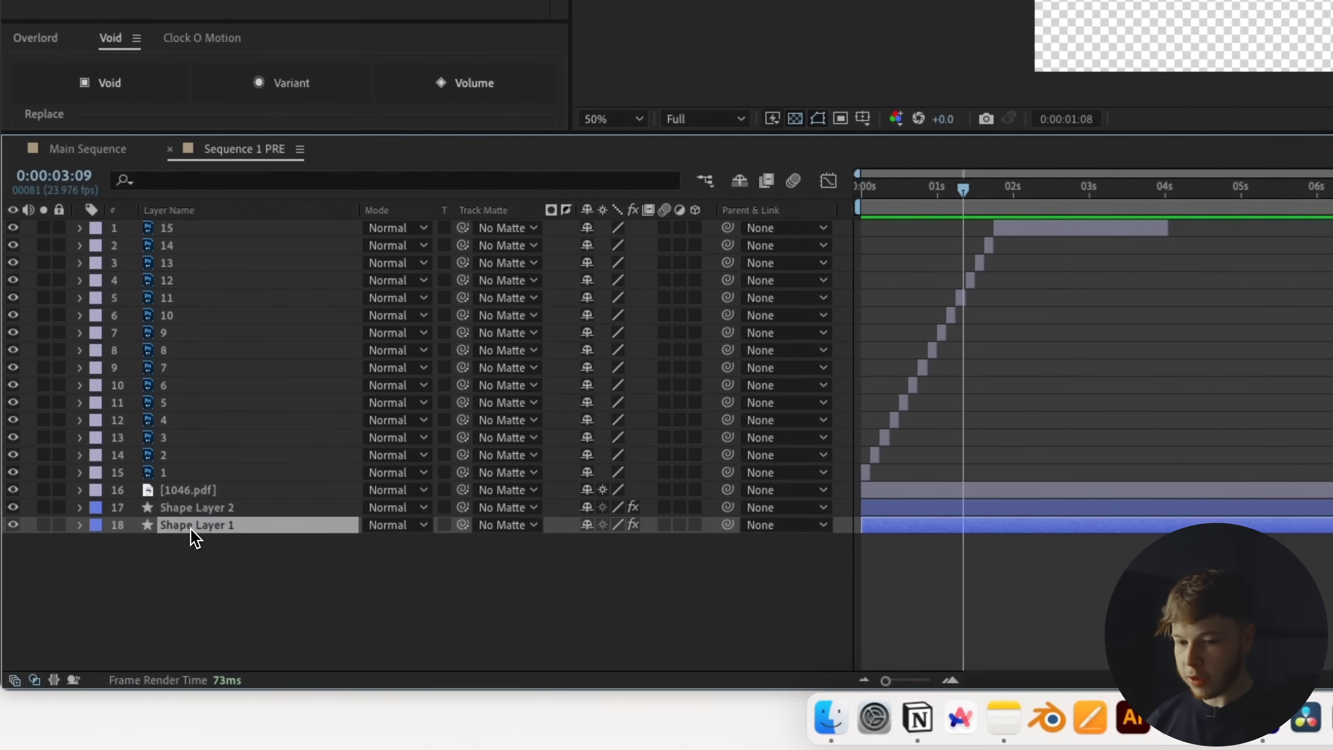
{"action": "key", "text": "p"}
{"action": "left_click", "coordinate": [134, 540], "text": "alt"}
{"action": "type", "text": "post"}
{"action": "key", "text": "Return"}
{"action": "type", "text": "wigg"}
{"action": "key", "text": "Return"}
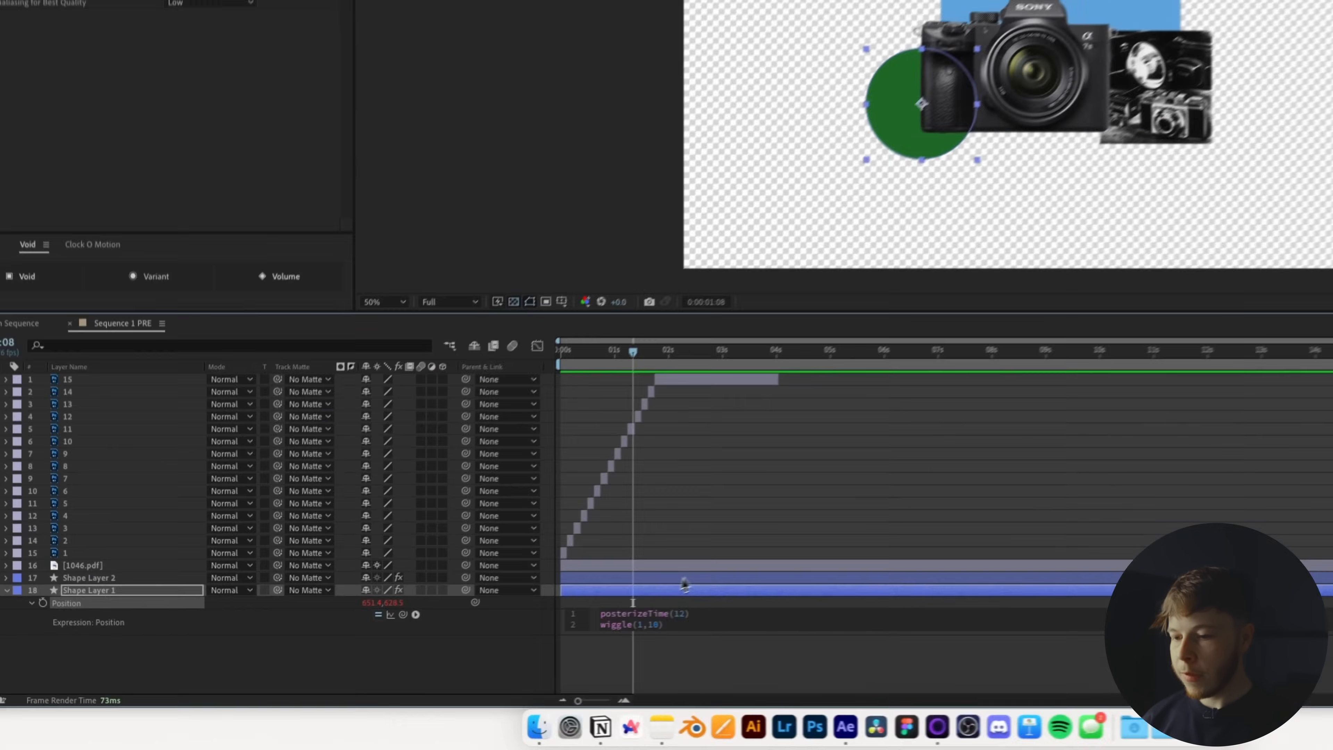
{"action": "left_click", "coordinate": [1042, 527]}
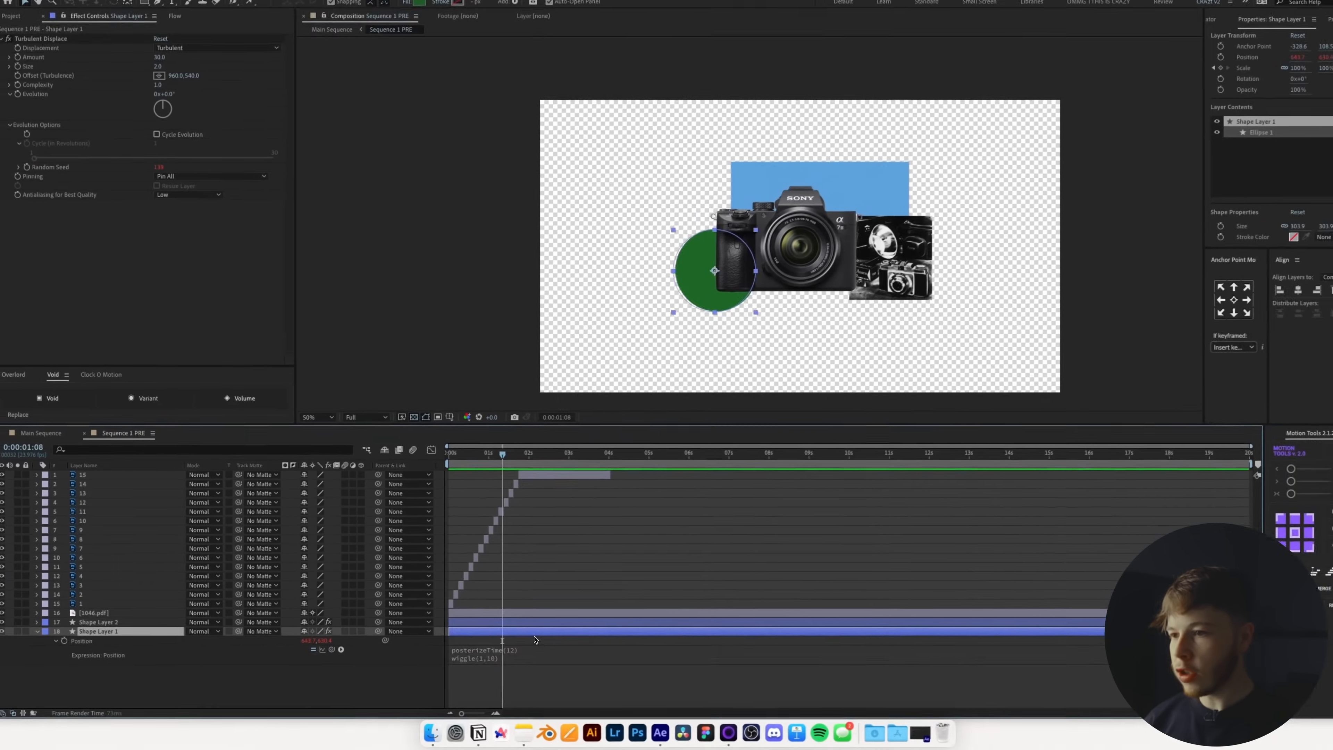
{"action": "key", "text": "space"}
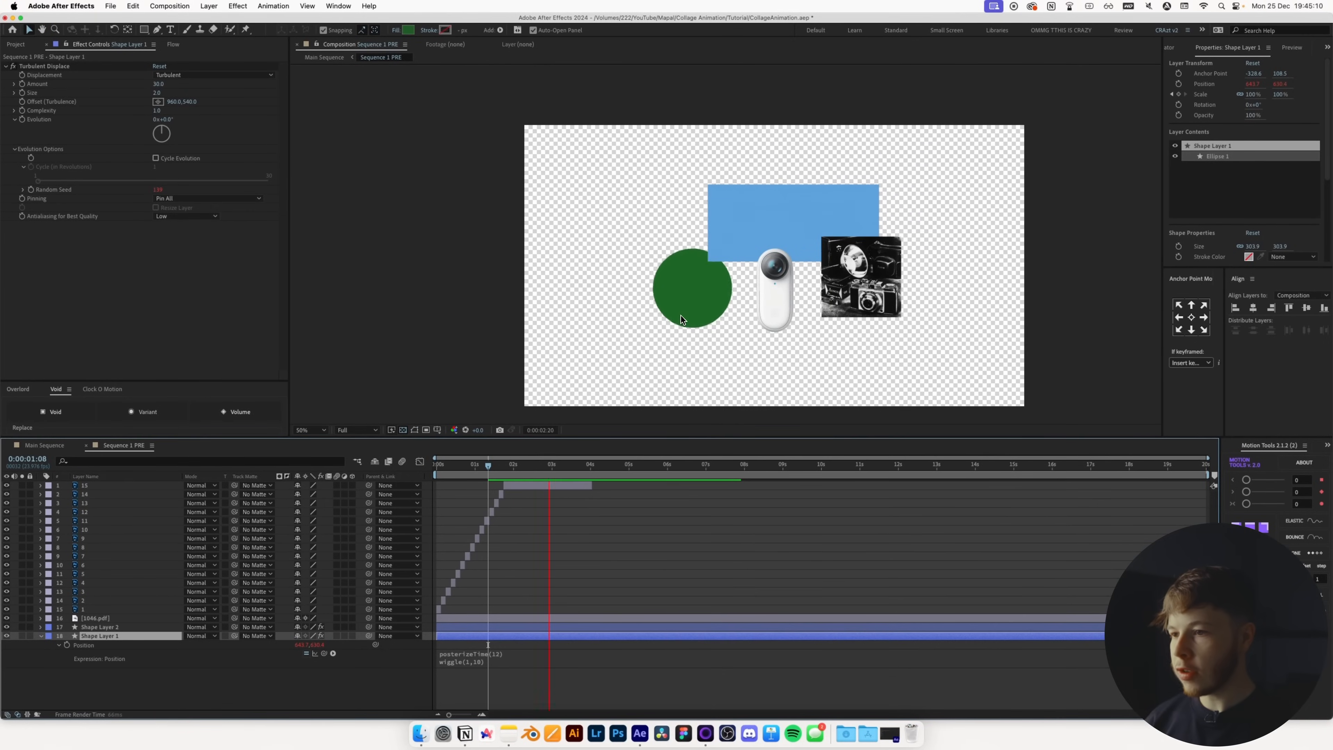
{"action": "key", "text": "space"}
- Try a wiggle frequency of 5 in the circle's Position expression and preview the faster movement
{"action": "left_click", "coordinate": [479, 664]}
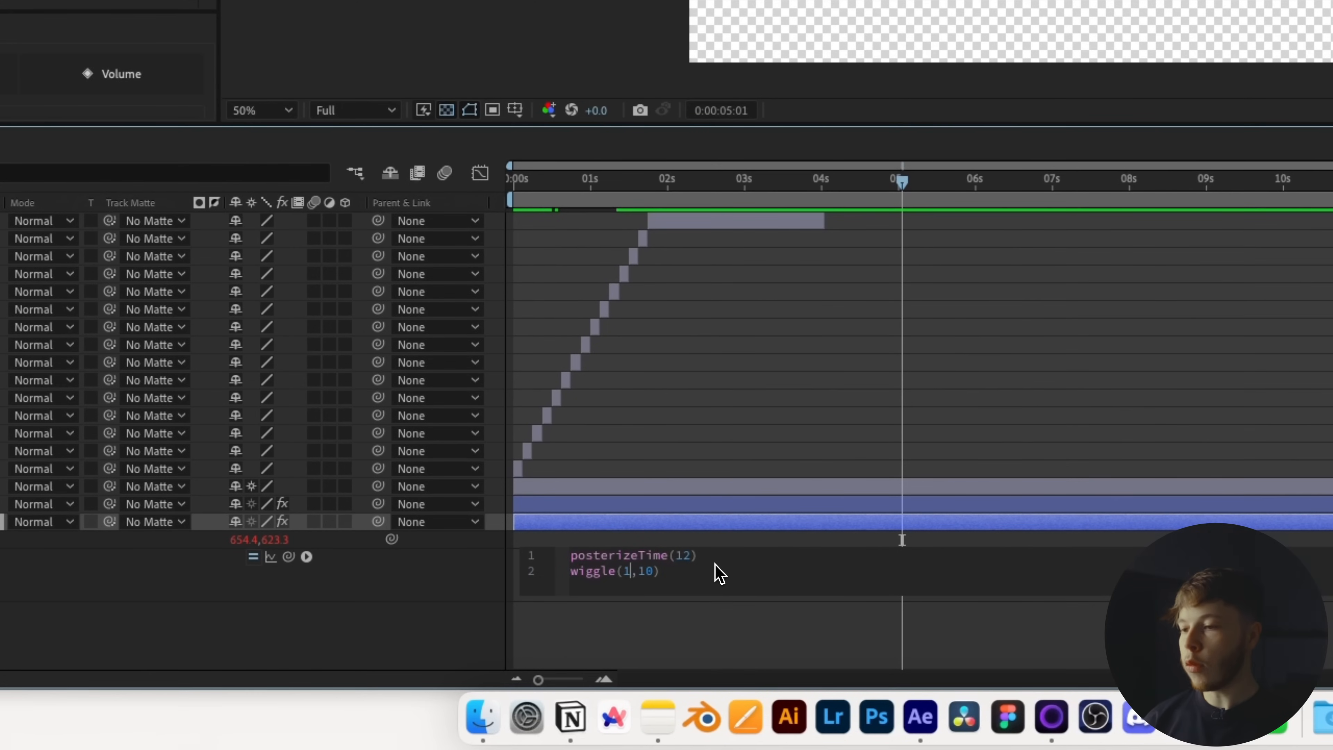
{"action": "key", "text": "BackSpace"}
{"action": "type", "text": "5"}
{"action": "left_click", "coordinate": [753, 541]}
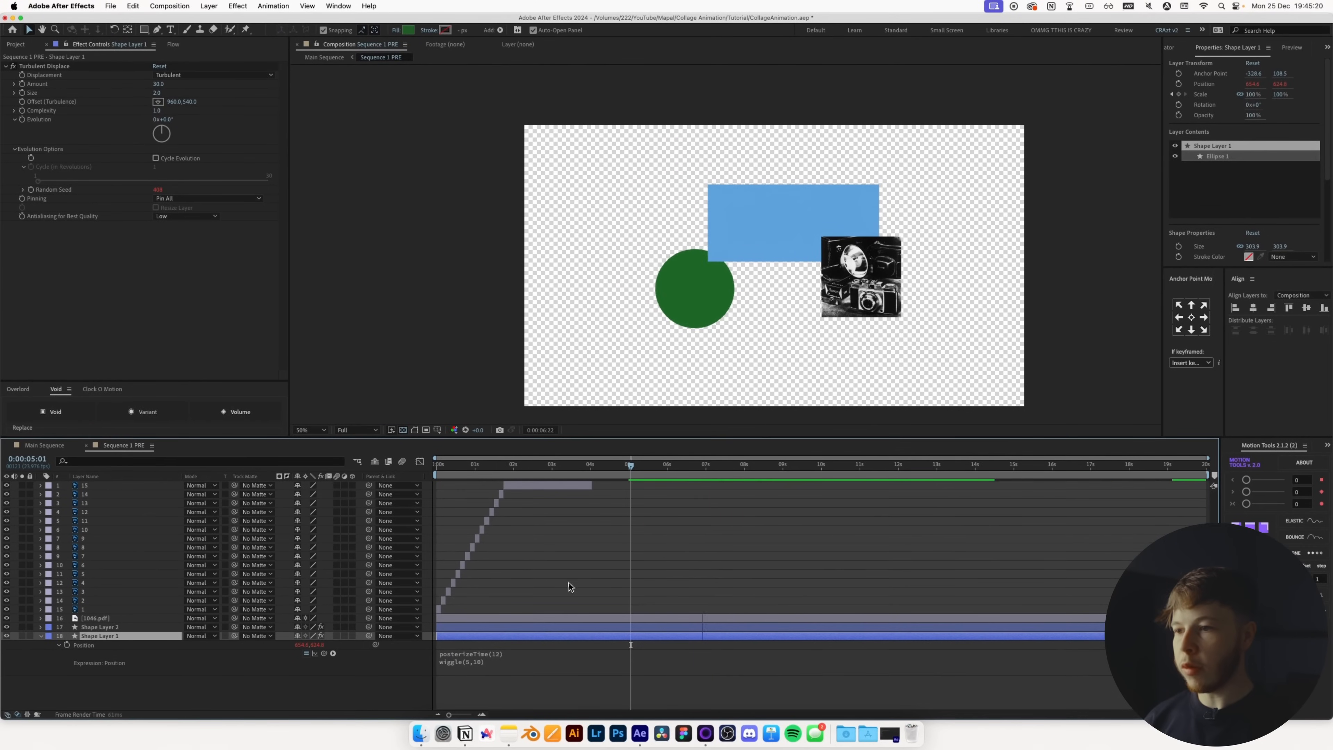
- Try a wiggle amplitude of 5 in the circle's Position expression and preview it
{"action": "left_click", "coordinate": [480, 665]}
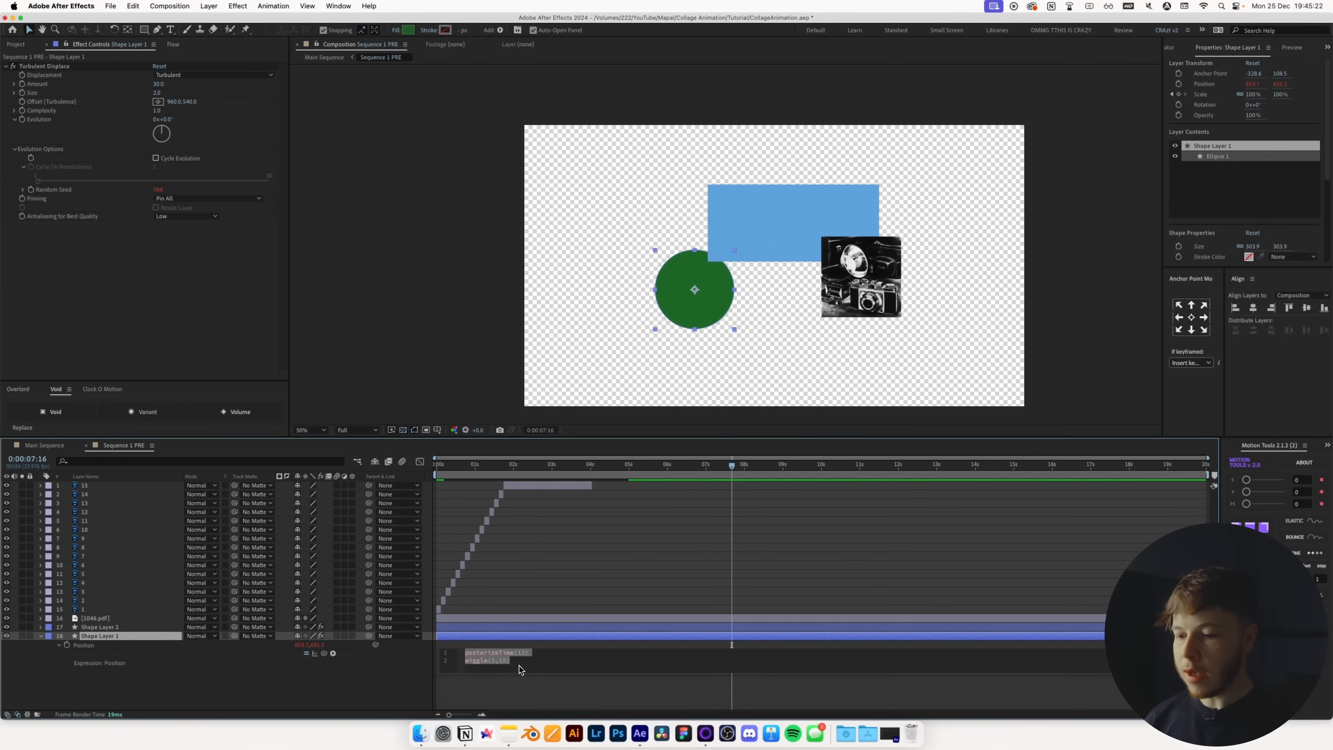
{"action": "left_click", "coordinate": [560, 668]}
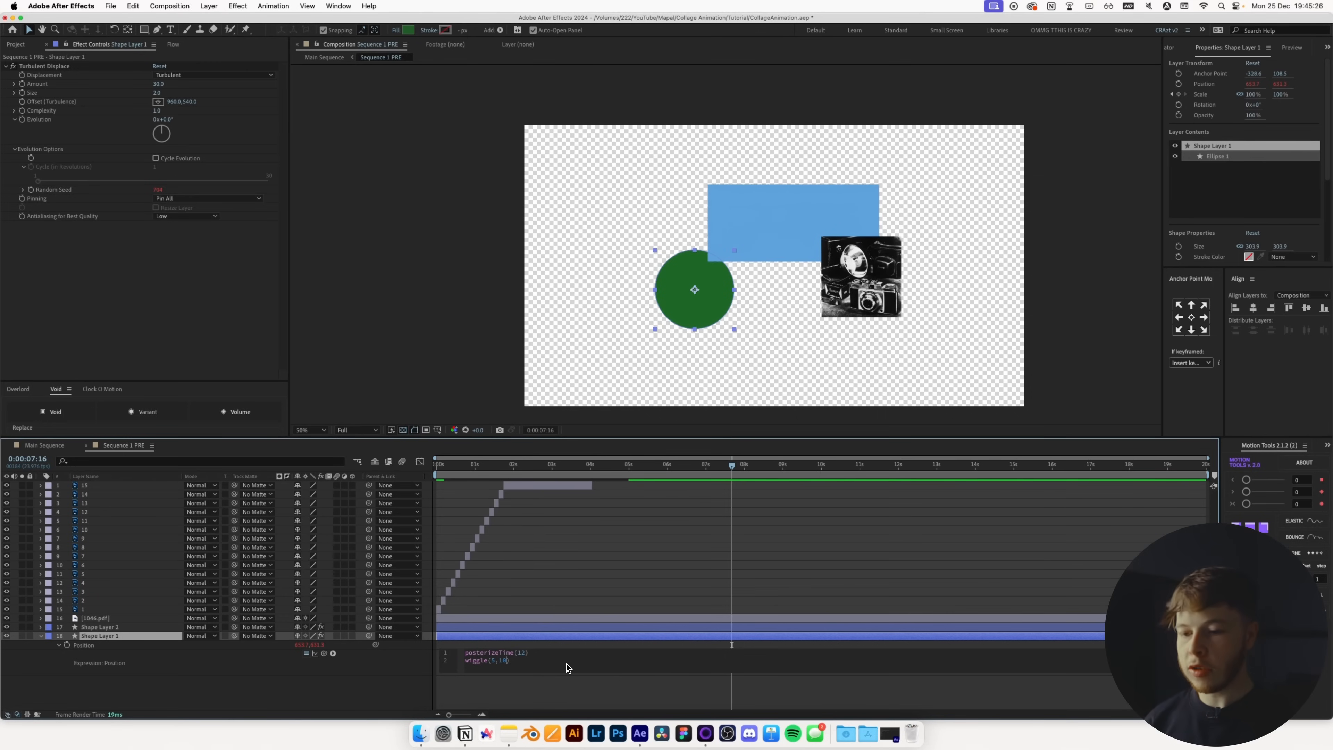
{"action": "key", "text": "BackSpace"}
{"action": "key", "text": "BackSpace"}
{"action": "type", "text": "5"}
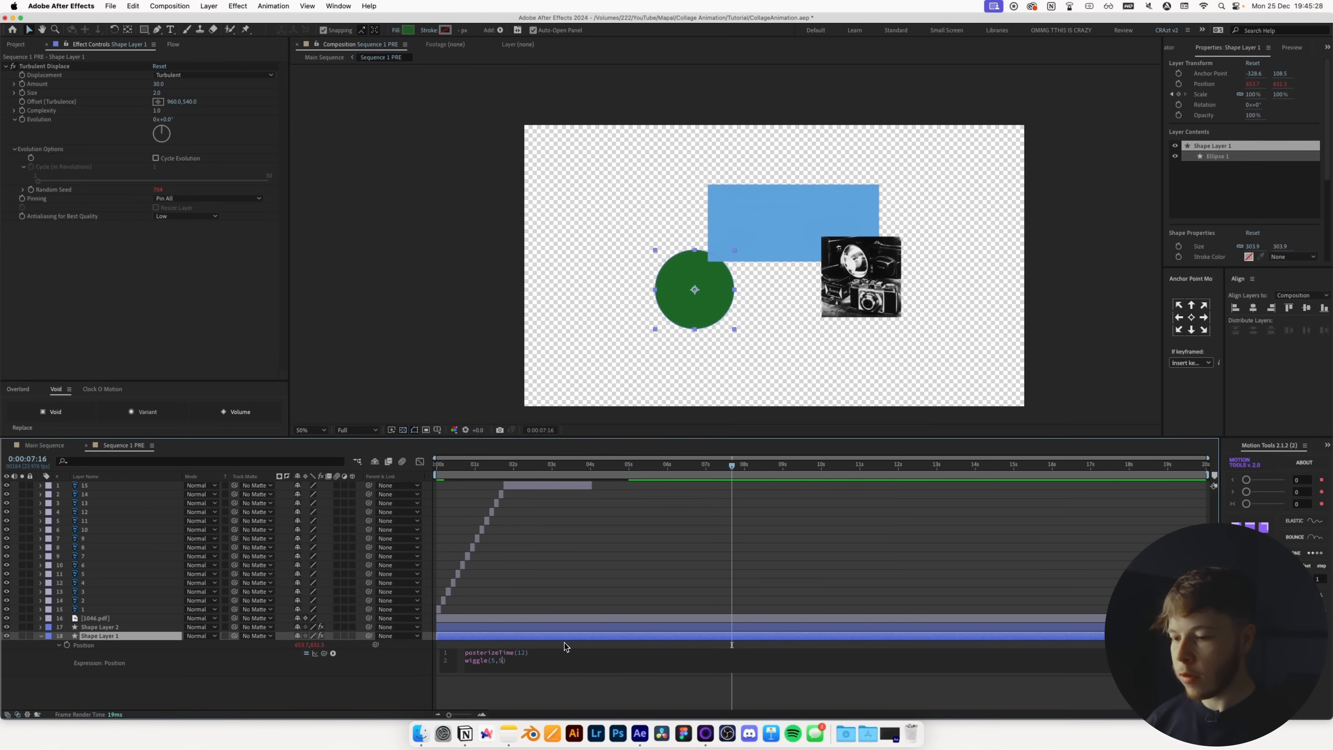
{"action": "left_click", "coordinate": [568, 636]}
{"action": "key", "text": "space"}
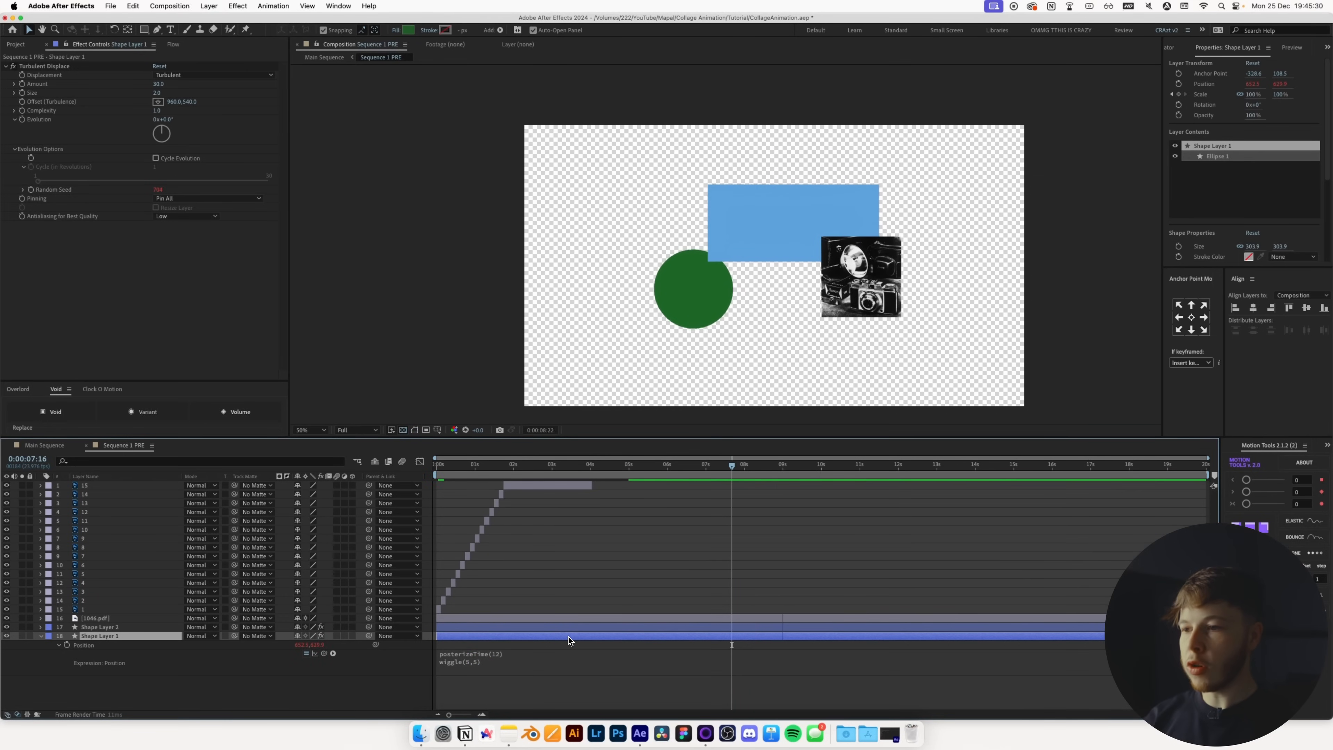
- Undo the last two wiggle changes on the circle's Position and replay the sequence from the start
{"action": "key", "text": "super+z"}
{"action": "key", "text": "super+z"}
{"action": "key", "text": "Home"}
{"action": "key", "text": "space"}
{"action": "key", "text": "space"}
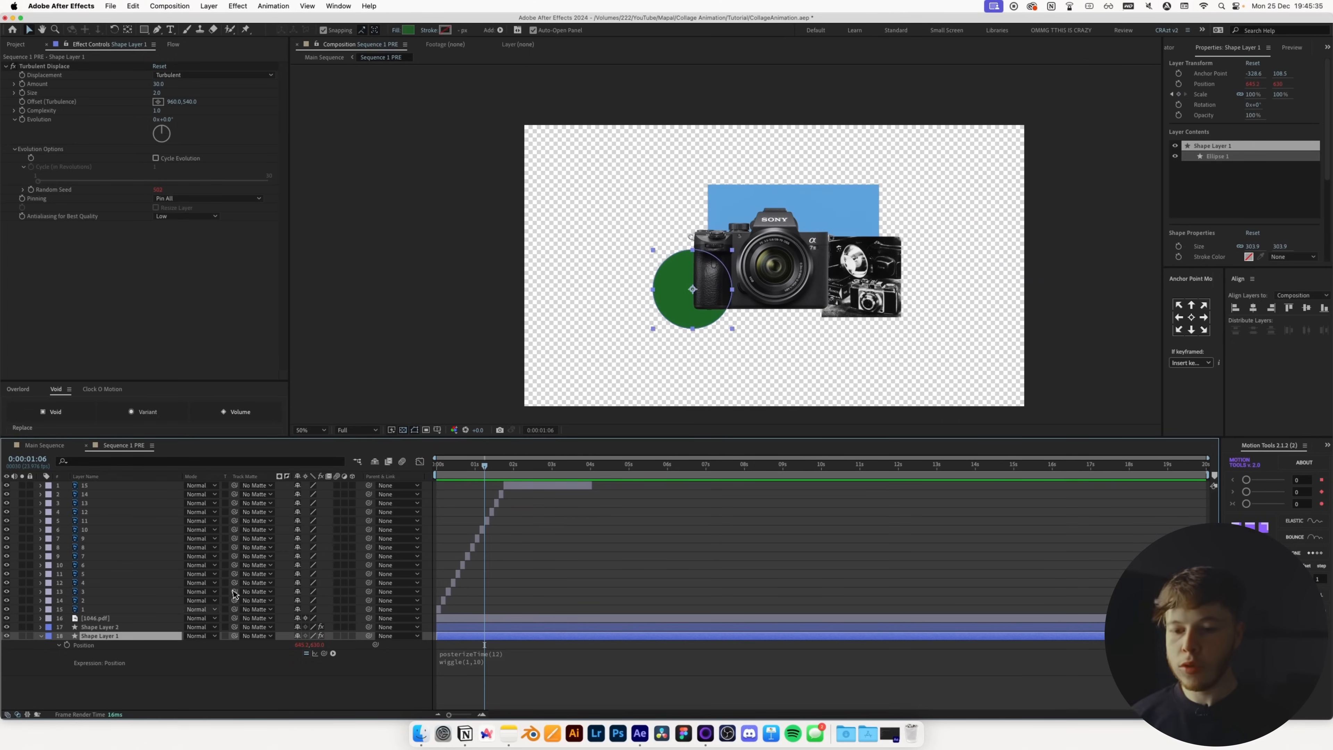
- Copy only the circle's Position expression onto Shape Layer 2 and preview the rectangle's wiggle
{"action": "right_click", "coordinate": [83, 646]}
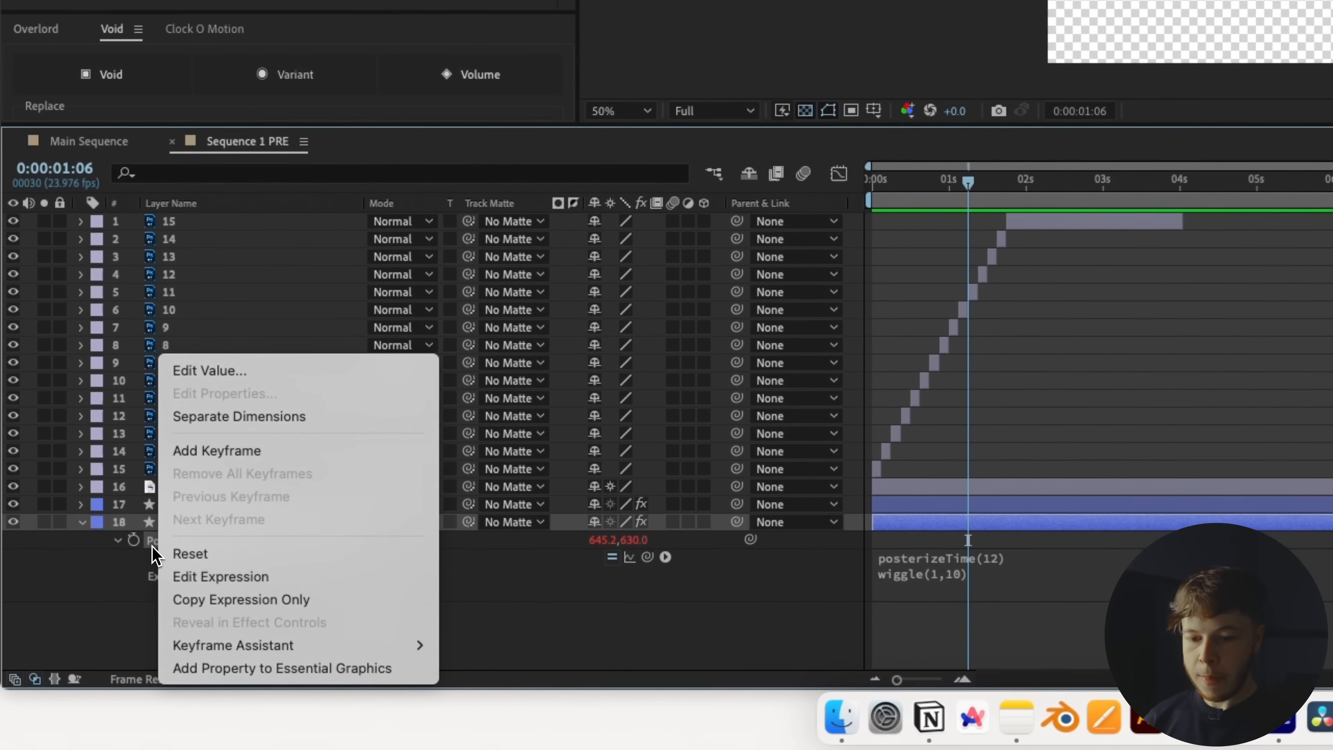
{"action": "left_click", "coordinate": [220, 600]}
{"action": "left_click", "coordinate": [194, 505]}
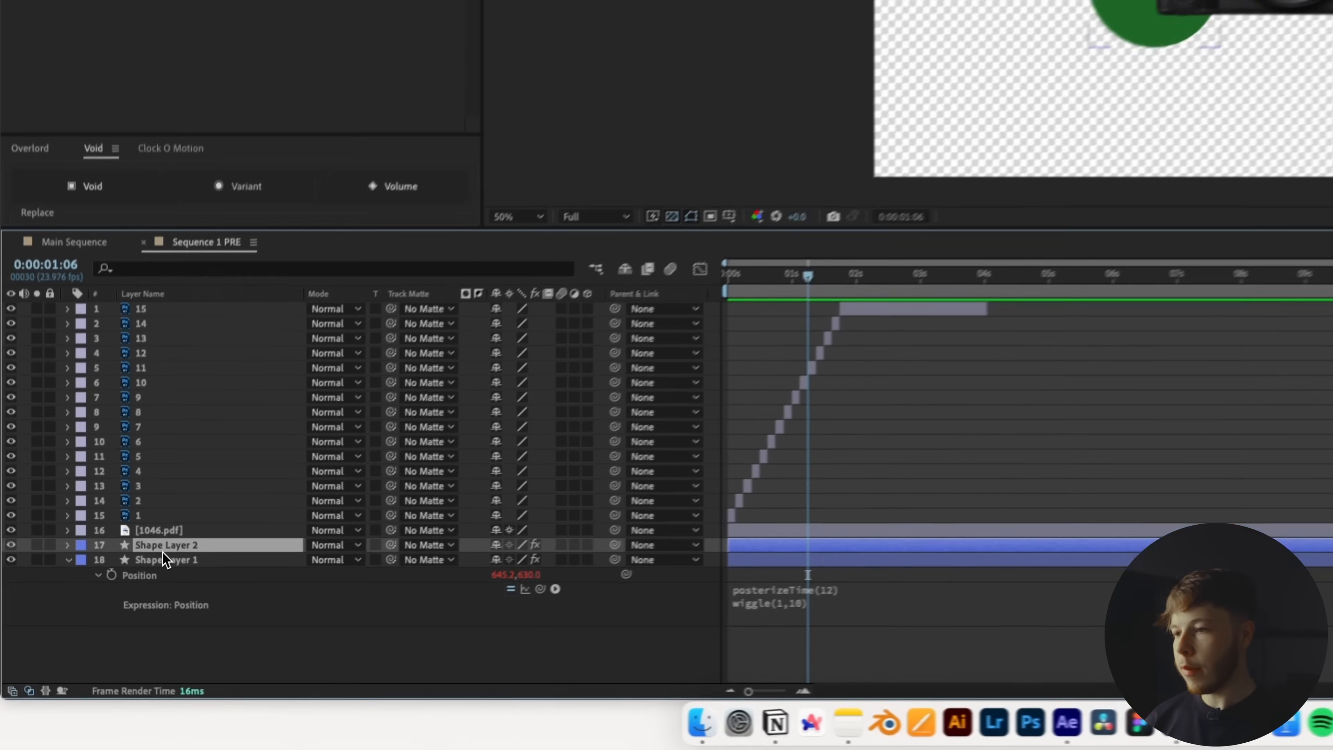
{"action": "key", "text": "super+v"}
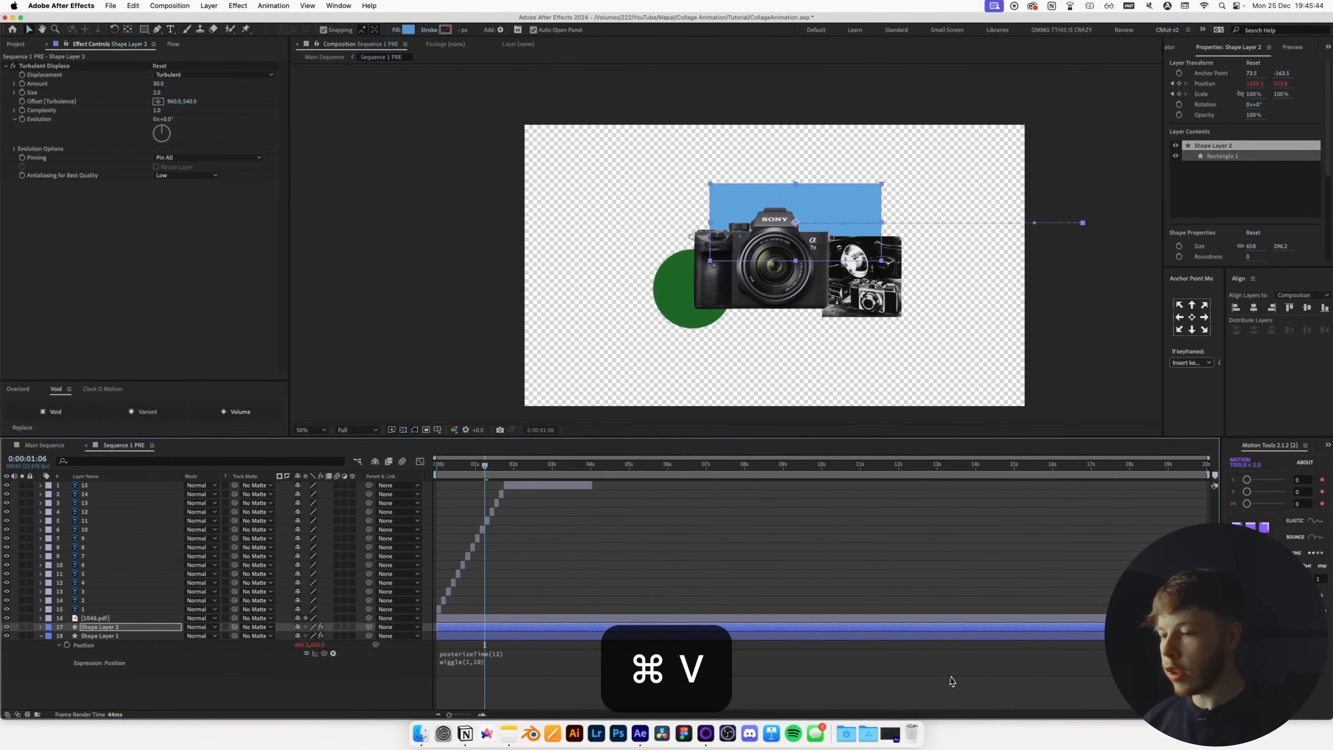
{"action": "key", "text": "space"}
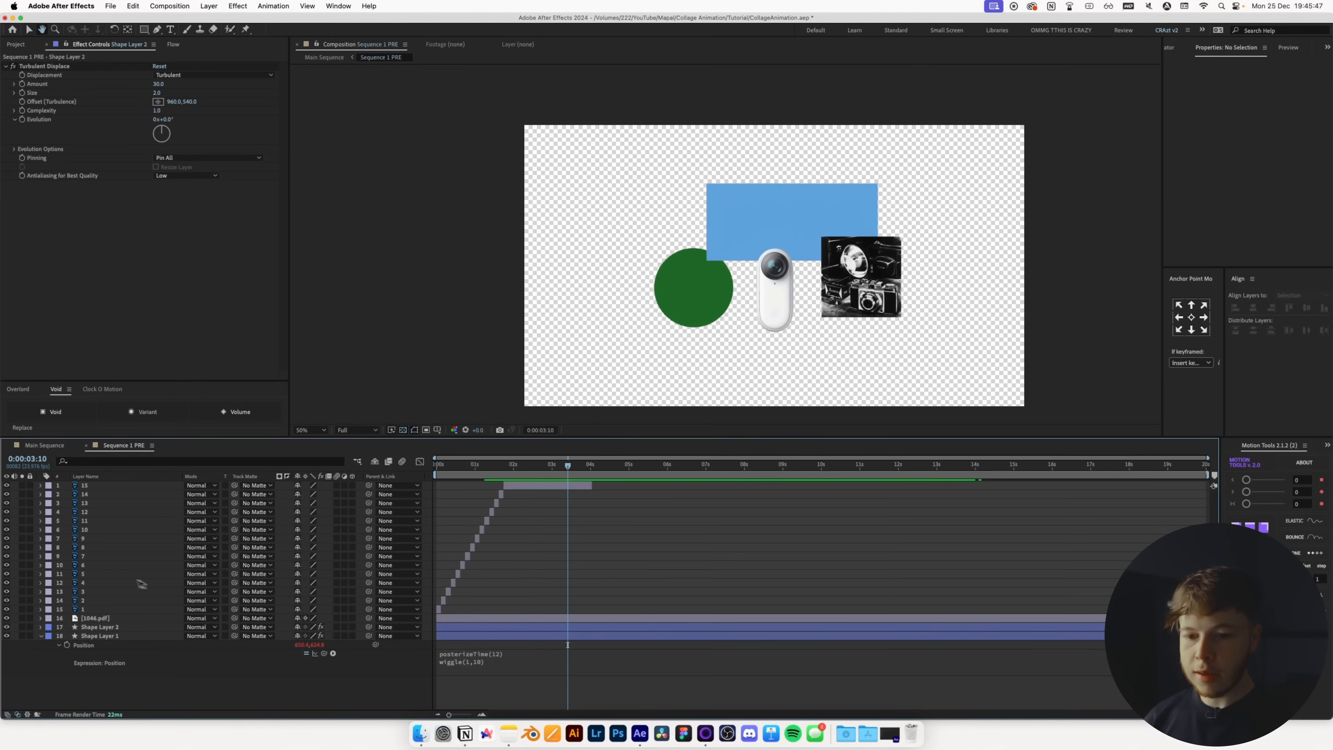
- Paste the same Position expression onto the 1046.pdf layer, play the sequence from the start and go to 0:00:01:07
{"action": "left_click", "coordinate": [126, 618]}
{"action": "key", "text": "super+v"}
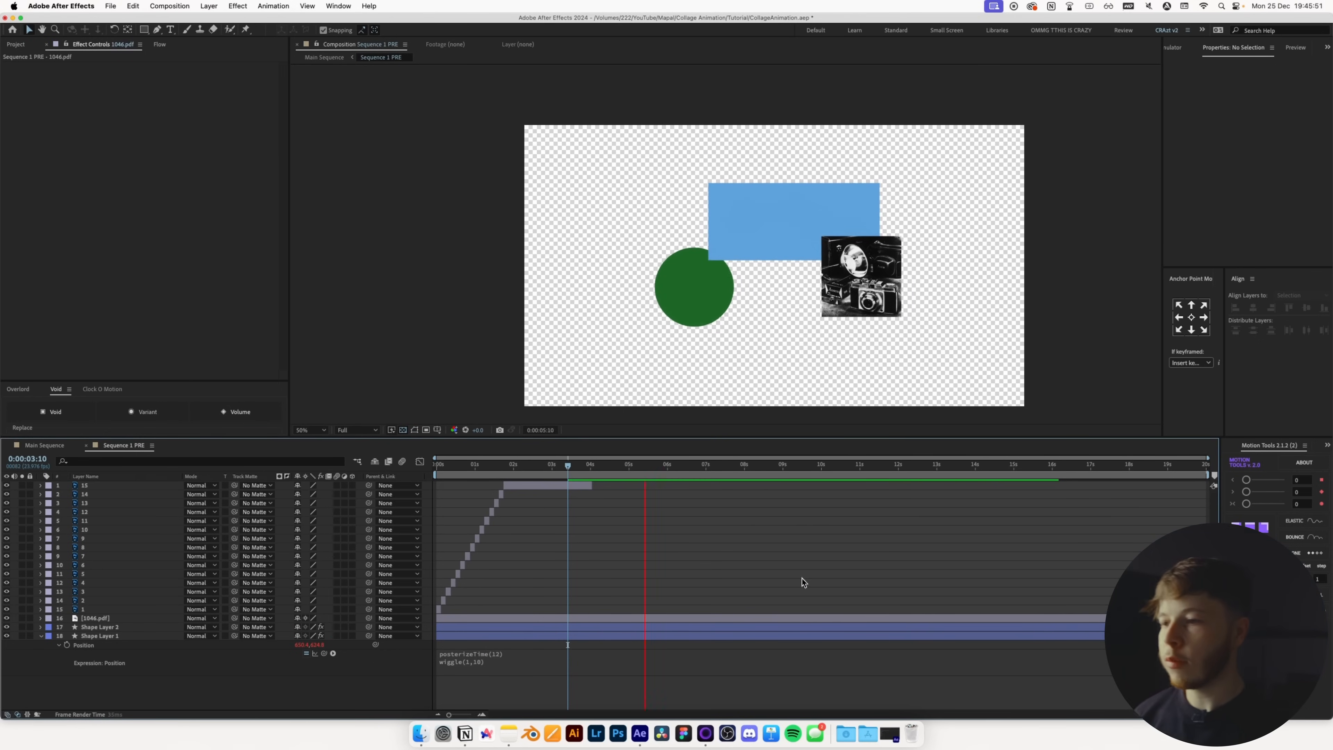
{"action": "key", "text": "space"}
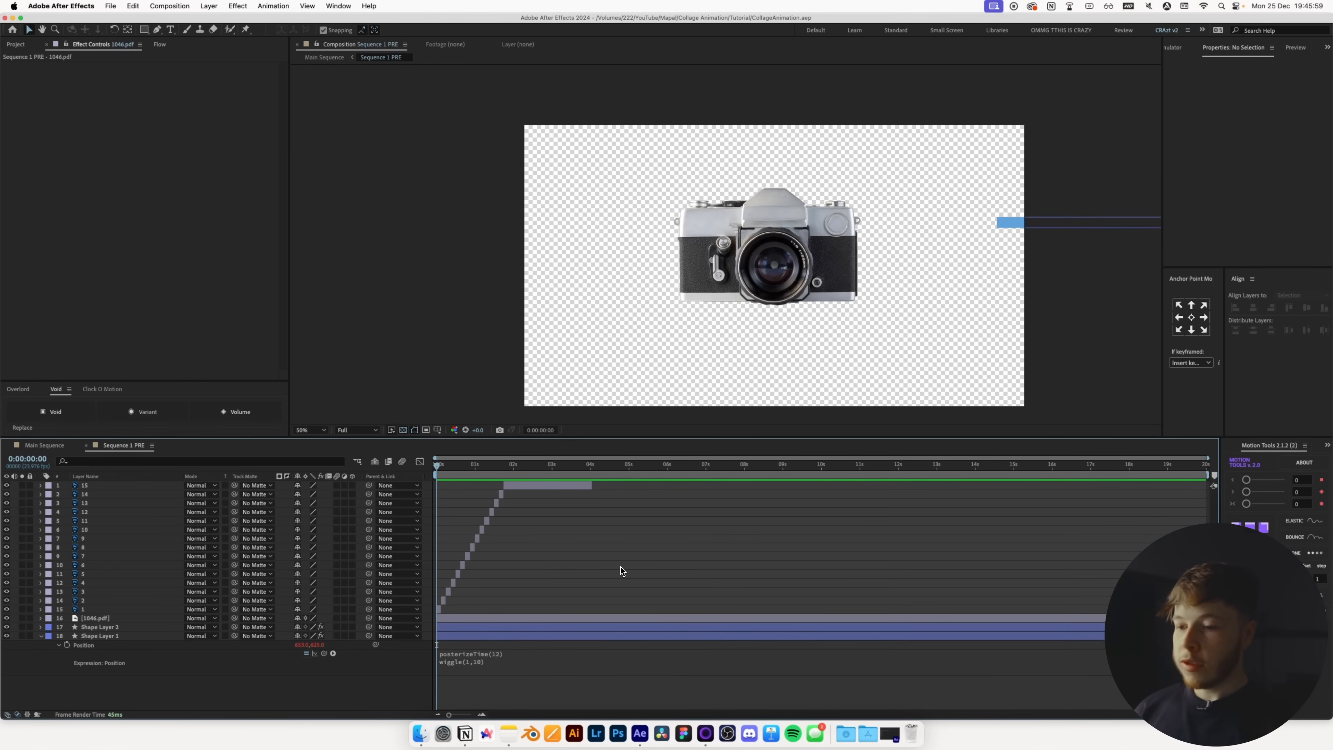
{"action": "key", "text": "space"}
{"action": "key", "text": "space"}
{"action": "left_click_drag", "start_coordinate": [434, 471], "coordinate": [486, 468]}
- Switch to Finder and look through the paper scans in the Texture Scans folder
{"action": "key", "text": "super+Tab"}
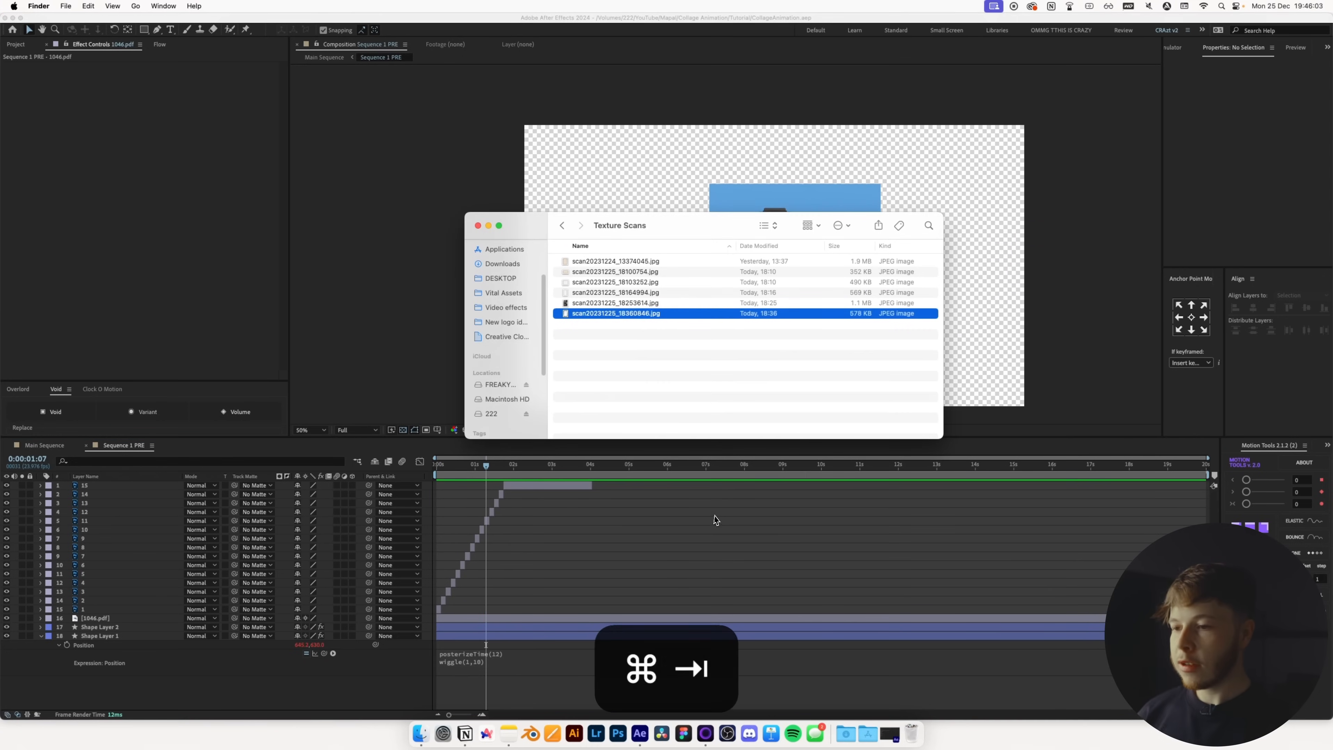
{"action": "left_click", "coordinate": [591, 268]}
{"action": "key", "text": "space"}
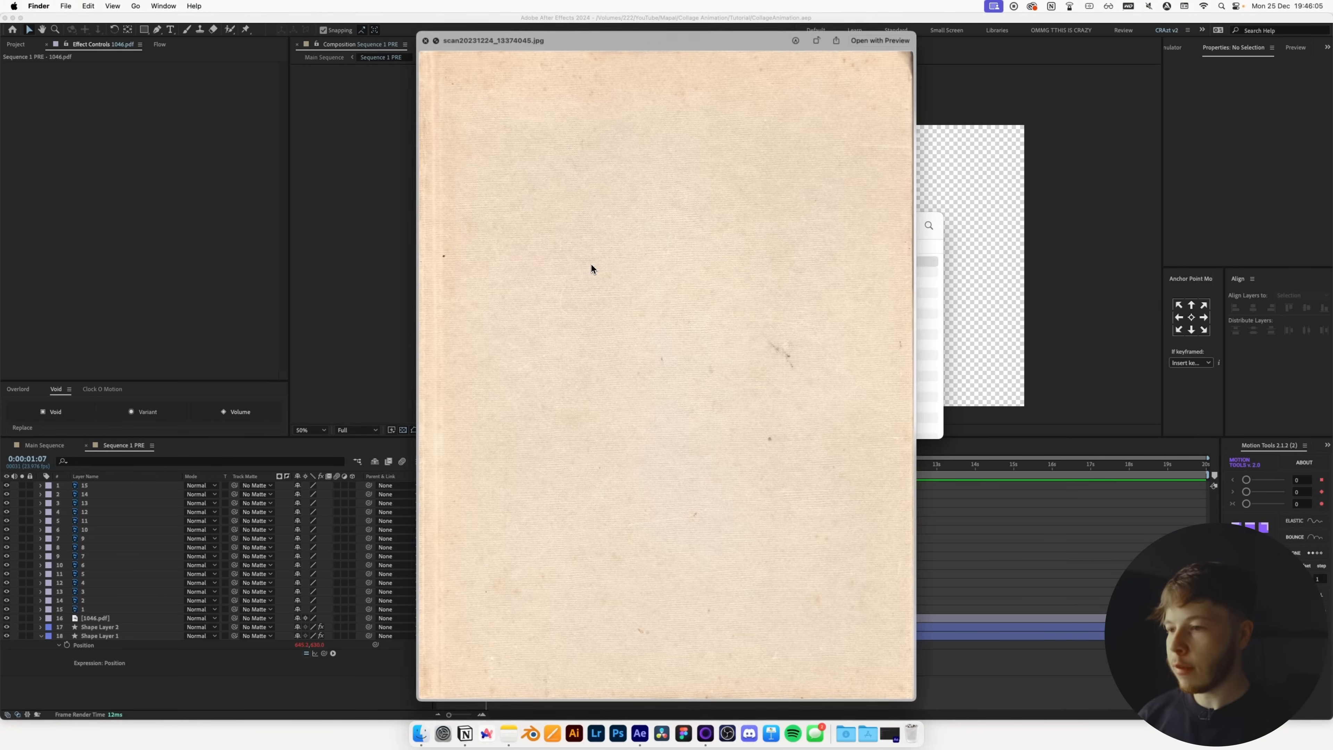
{"action": "key", "text": "Down"}
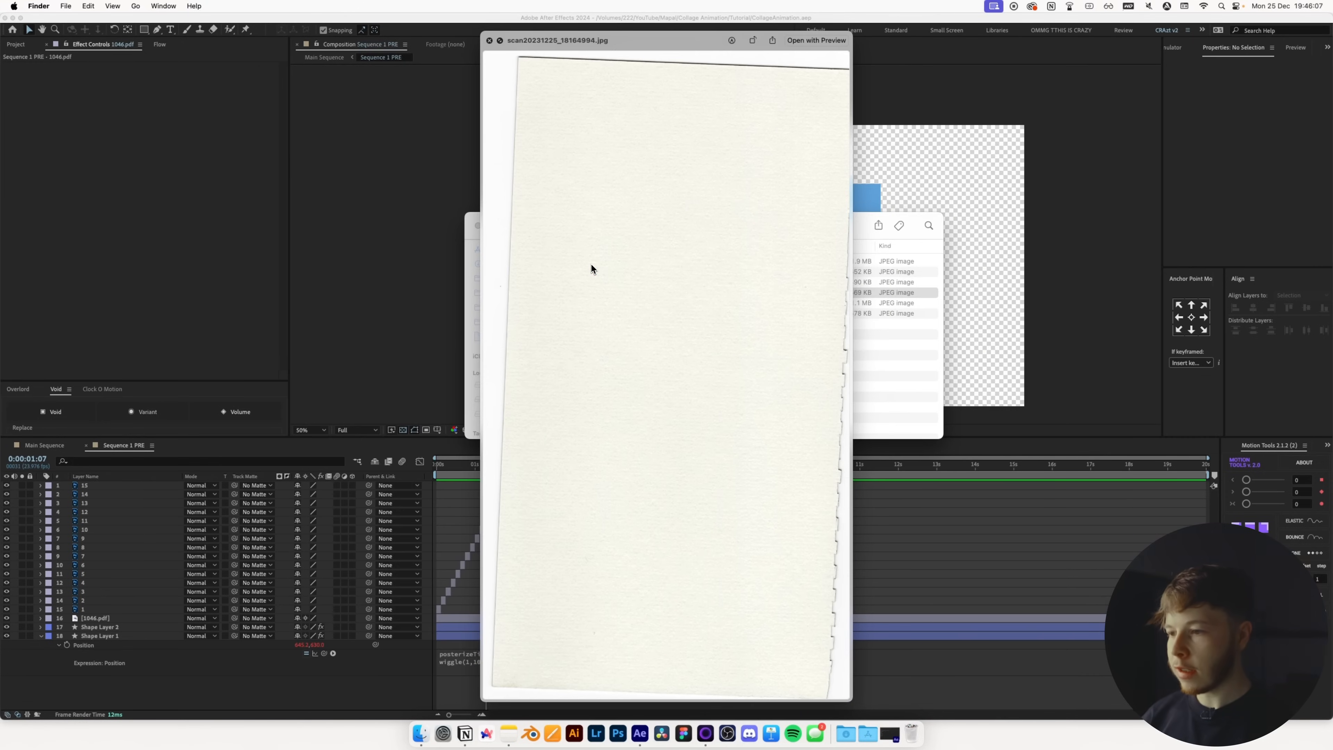
{"action": "key", "text": "Down"}
{"action": "key", "text": "space"}
- Add scan20231225_18103252.jpg as the top layer of Sequence 1 PRE and file both loose scans in the 04 Textures folder
{"action": "left_click_drag", "start_coordinate": [614, 288], "coordinate": [723, 580]}
{"action": "left_click", "coordinate": [16, 44]}
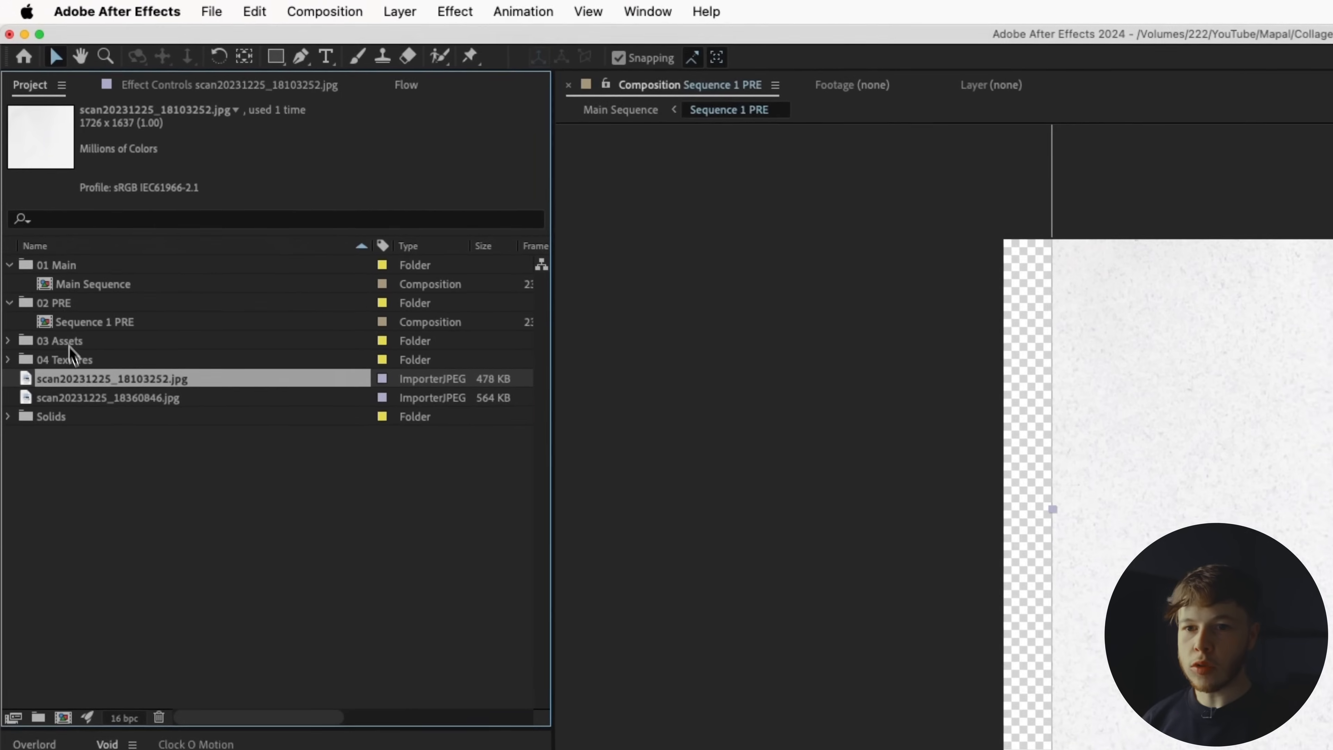
{"action": "left_click", "coordinate": [42, 207], "text": "shift"}
{"action": "left_click_drag", "start_coordinate": [74, 410], "coordinate": [87, 377]}
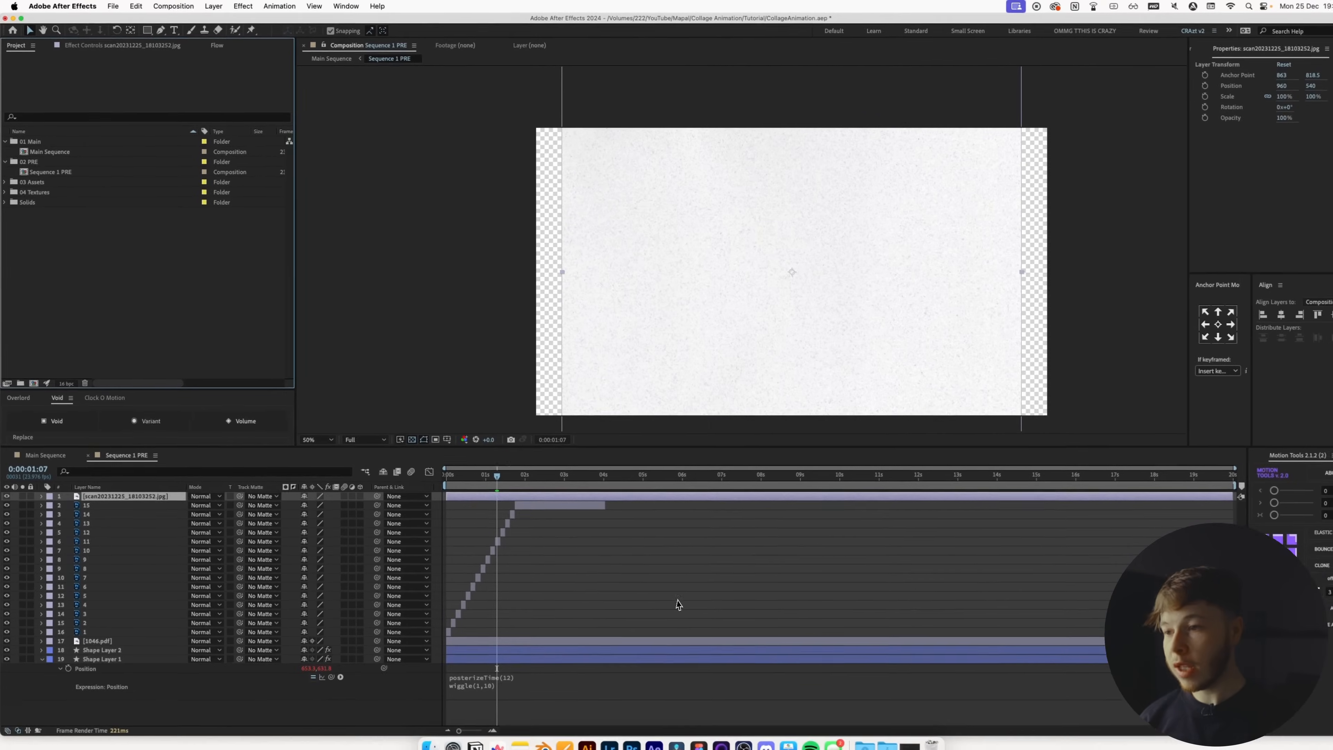
- Go to the first frame, solo the paper scan layer and reveal its Position, Scale and Rotation properties
{"action": "left_click_drag", "start_coordinate": [499, 472], "coordinate": [367, 490]}
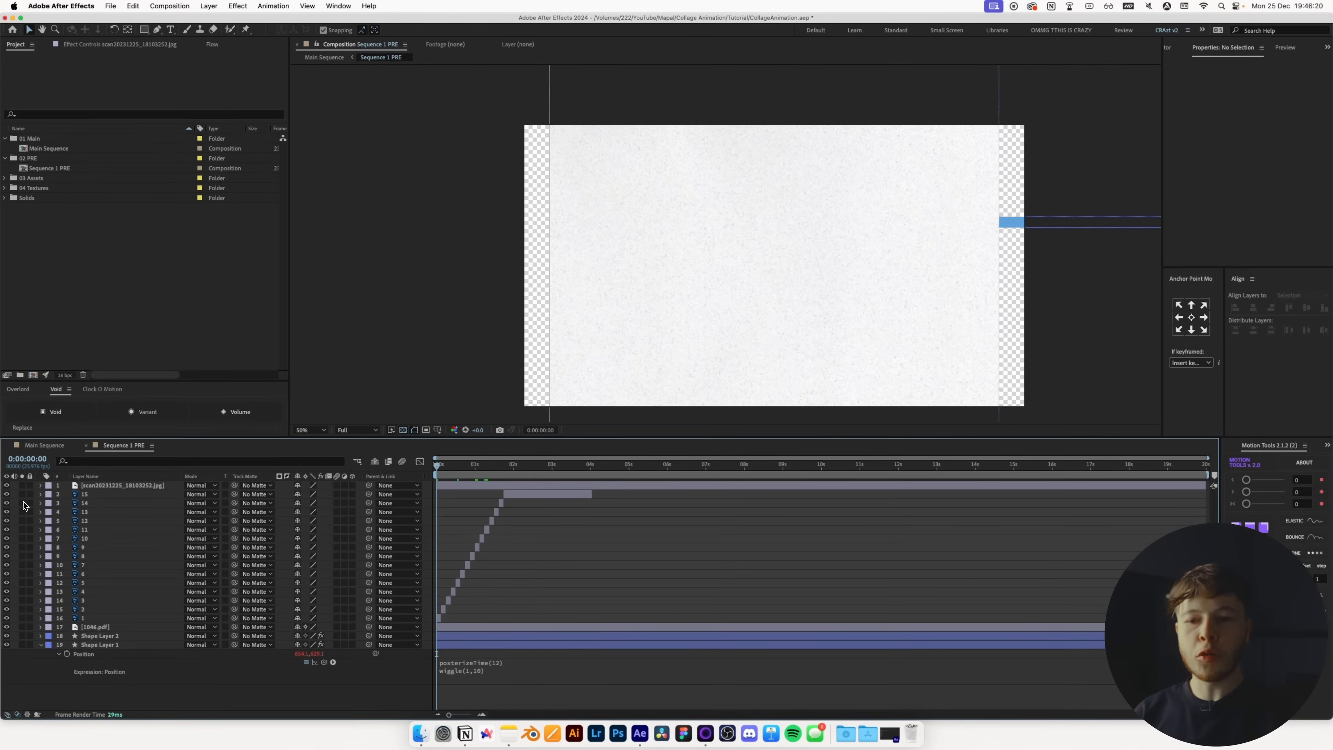
{"action": "left_click", "coordinate": [22, 485]}
{"action": "left_click", "coordinate": [78, 487]}
{"action": "key", "text": "p"}
{"action": "key", "text": "shift+s"}
{"action": "key", "text": "shift+r"}
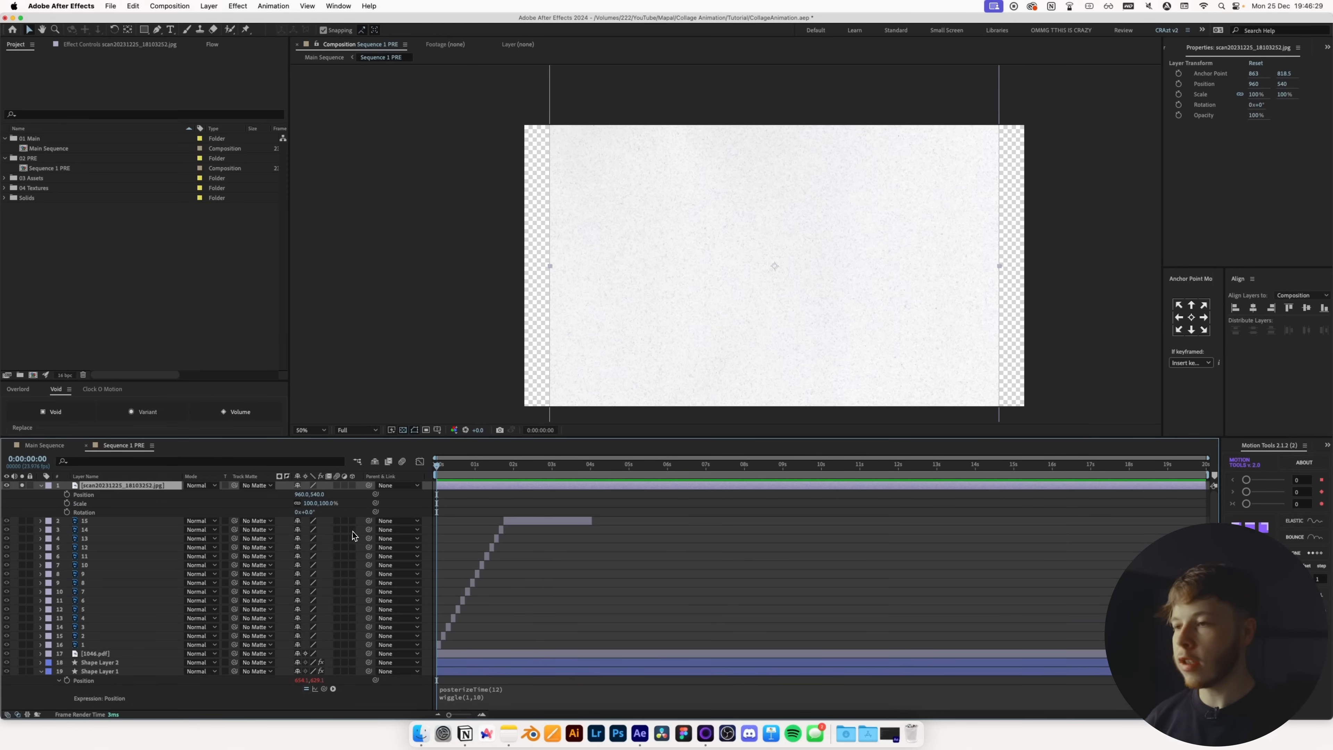
- Keyframe the scan's Position, Scale (113%) and Rotation at the start, and about half a second in at position 1212, 820, scale 164% and rotation 62°
{"action": "left_click_drag", "start_coordinate": [310, 503], "coordinate": [317, 503]}
{"action": "left_click_drag", "start_coordinate": [67, 495], "coordinate": [68, 512]}
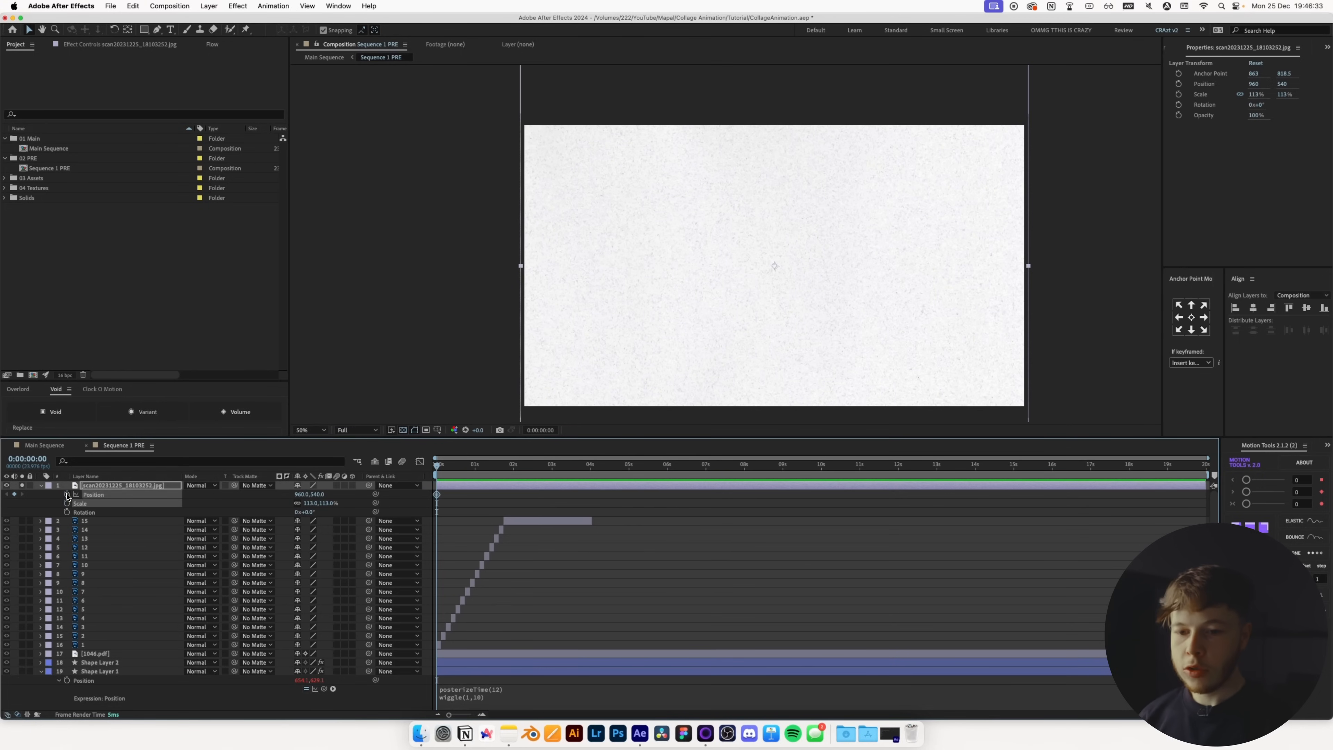
{"action": "left_click", "coordinate": [451, 467]}
{"action": "left_click_drag", "start_coordinate": [450, 471], "coordinate": [457, 473]}
{"action": "left_click_drag", "start_coordinate": [310, 512], "coordinate": [328, 509]}
{"action": "left_click_drag", "start_coordinate": [788, 288], "coordinate": [854, 362]}
- At 0:00:01:00, keyframe the paper scan at rotation 144°, scale 129% and position 986, 592
{"action": "left_click_drag", "start_coordinate": [461, 465], "coordinate": [471, 467]}
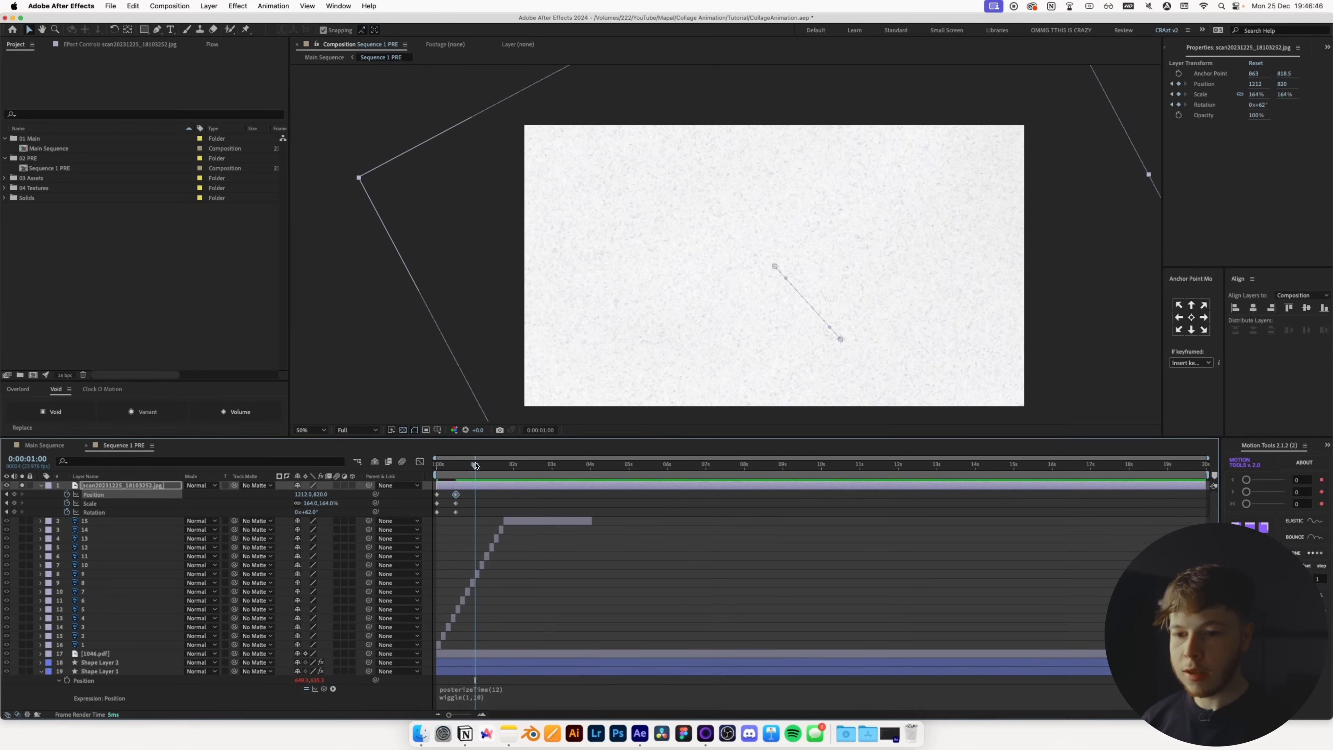
{"action": "left_click_drag", "start_coordinate": [313, 515], "coordinate": [356, 514]}
{"action": "left_click_drag", "start_coordinate": [699, 310], "coordinate": [670, 251]}
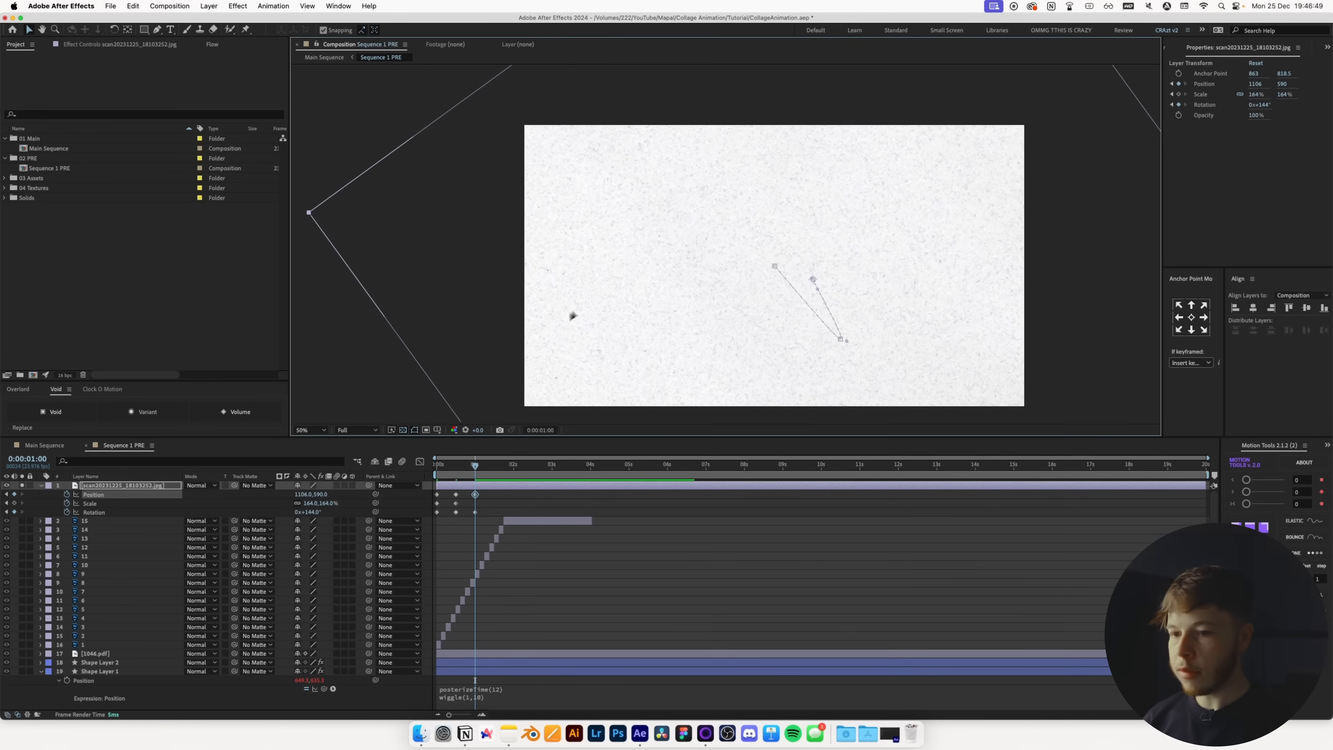
{"action": "left_click_drag", "start_coordinate": [311, 504], "coordinate": [293, 504]}
{"action": "left_click_drag", "start_coordinate": [656, 349], "coordinate": [619, 348]}
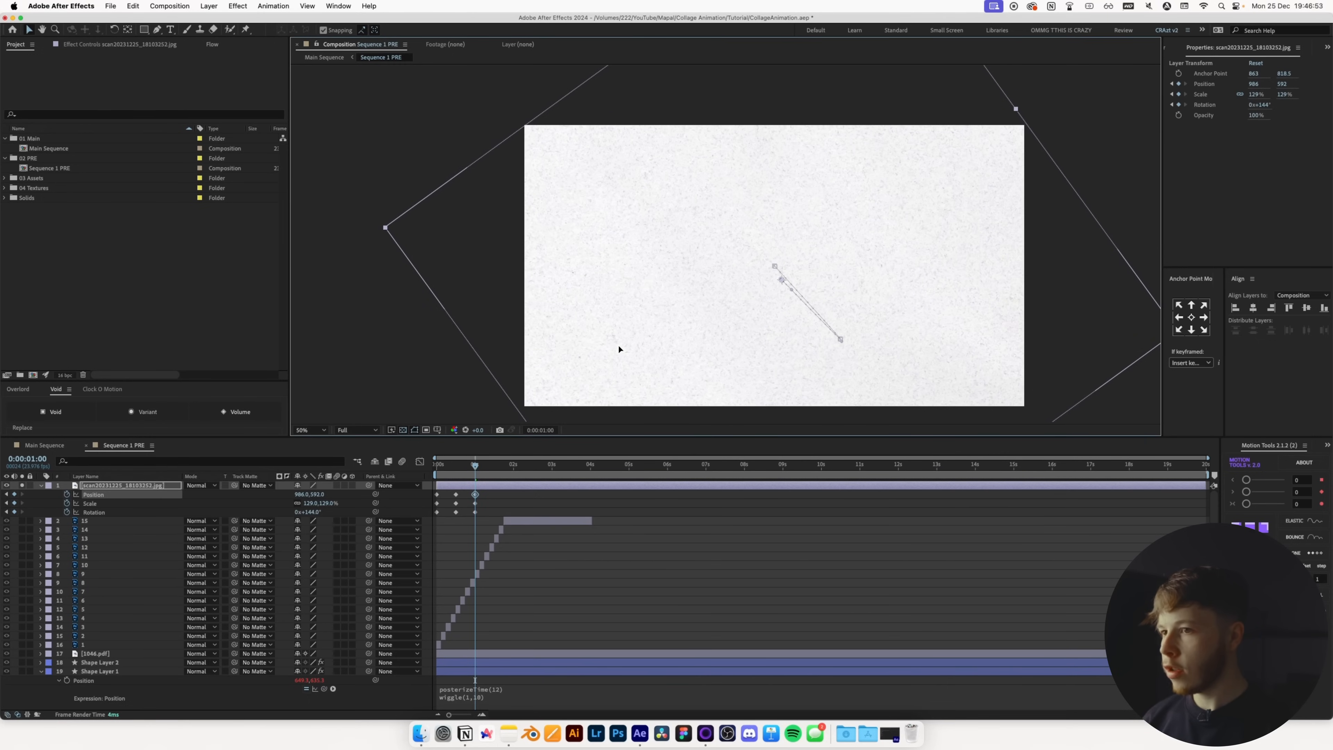
- At 0:00:01:12, keyframe the paper scan at rotation 201°, scale 134% and position 922, 662
{"action": "left_click", "coordinate": [491, 465]}
{"action": "left_click_drag", "start_coordinate": [313, 513], "coordinate": [342, 514]}
{"action": "left_click_drag", "start_coordinate": [581, 289], "coordinate": [579, 291]}
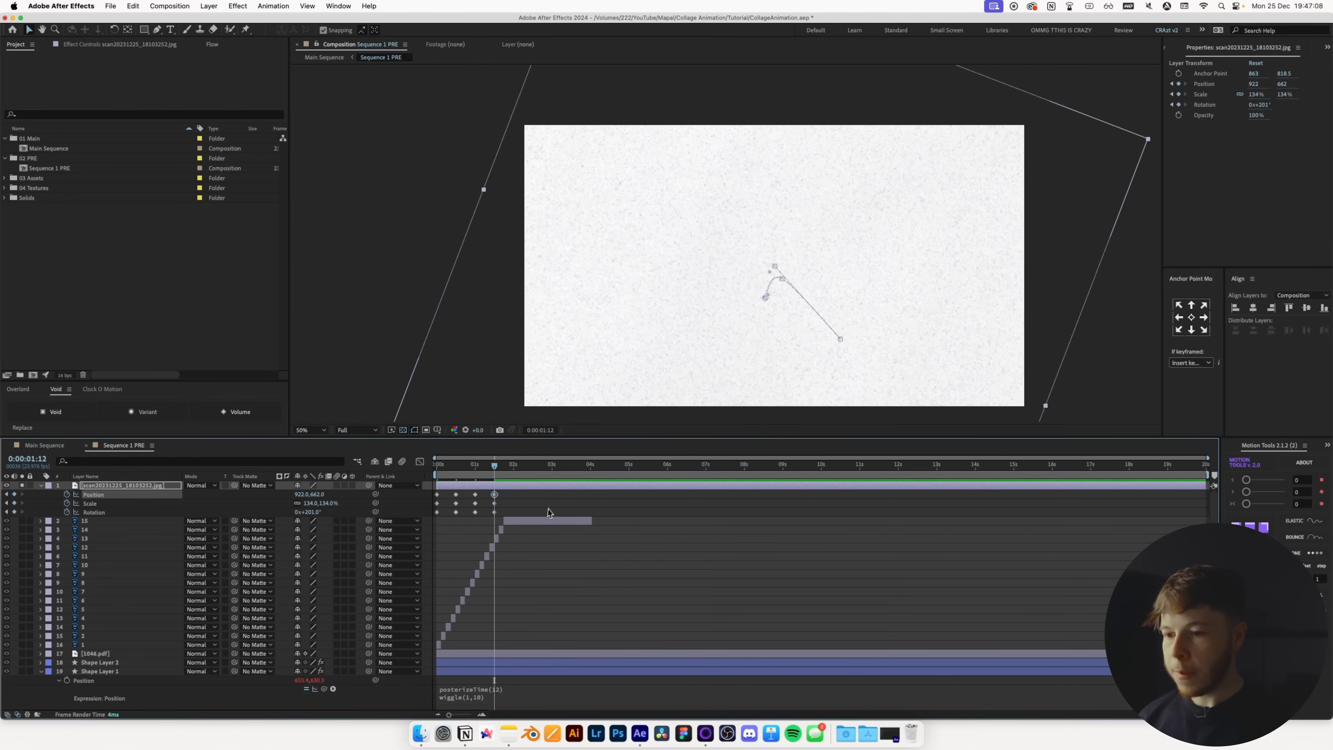
- Convert all of the scan's Position, Scale and Rotation keyframes to hold keyframes and play the animation from the start
{"action": "left_click_drag", "start_coordinate": [518, 517], "coordinate": [431, 491]}
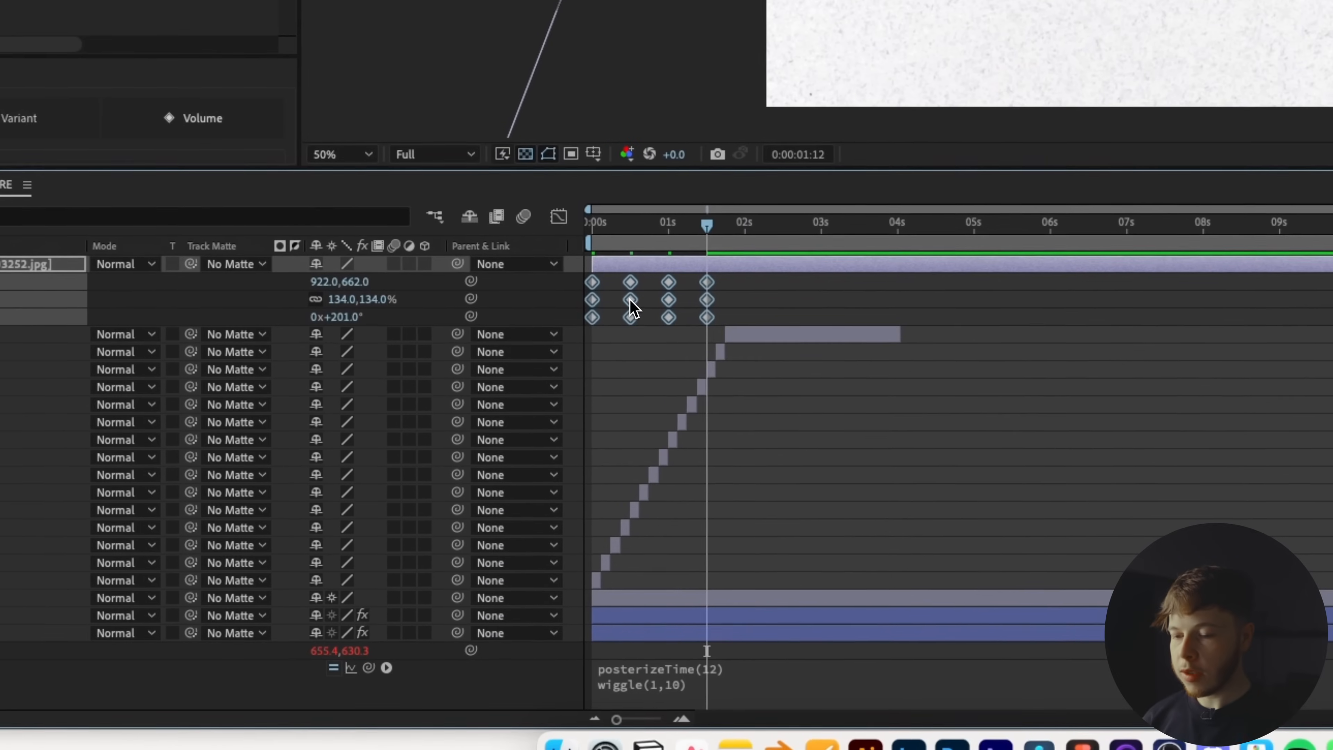
{"action": "right_click", "coordinate": [455, 504]}
{"action": "left_click", "coordinate": [701, 531]}
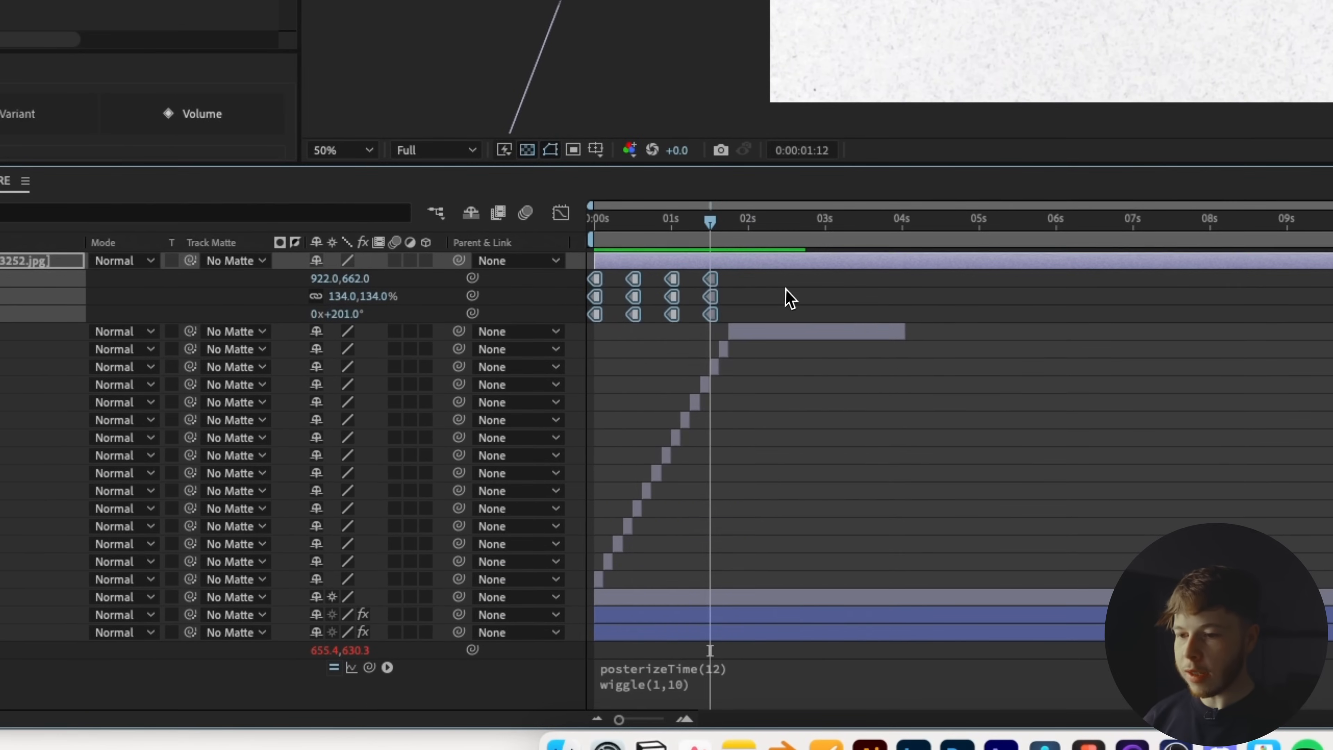
{"action": "left_click_drag", "start_coordinate": [711, 230], "coordinate": [593, 231]}
{"action": "key", "text": "space"}
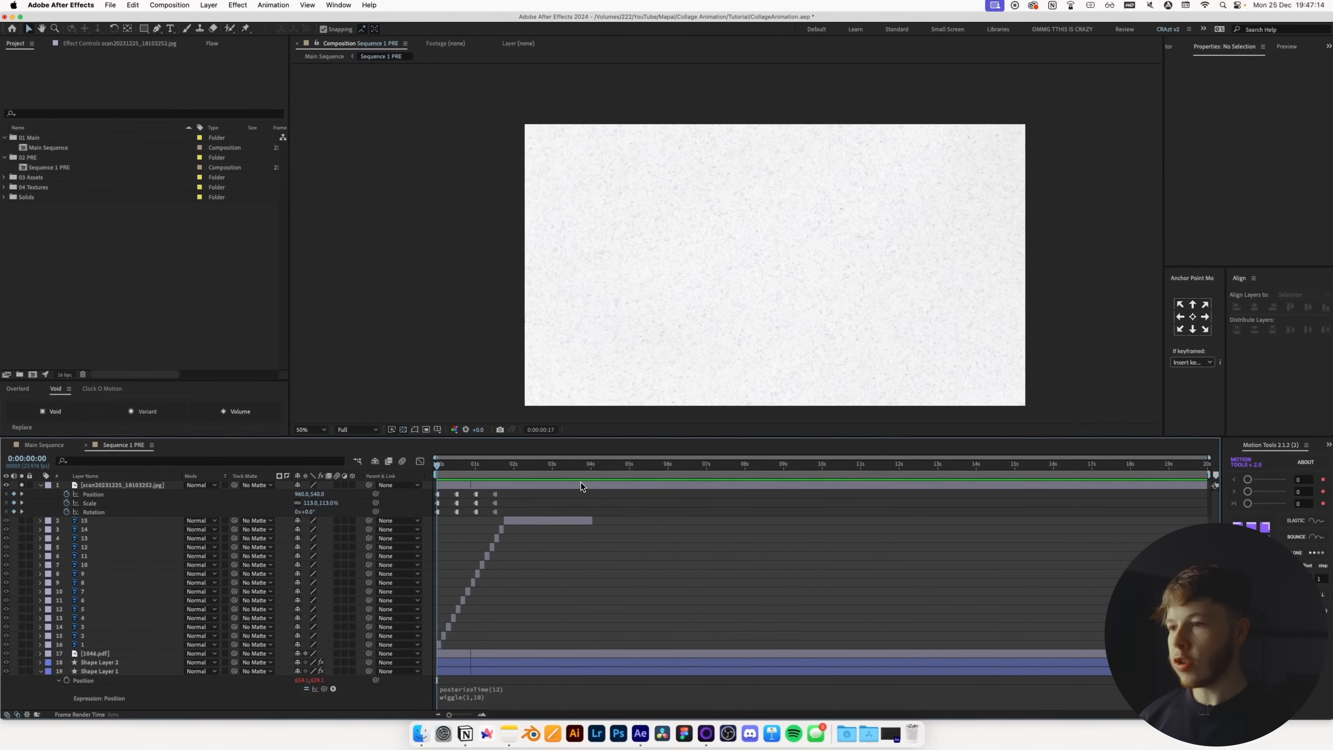
{"action": "key", "text": "space"}
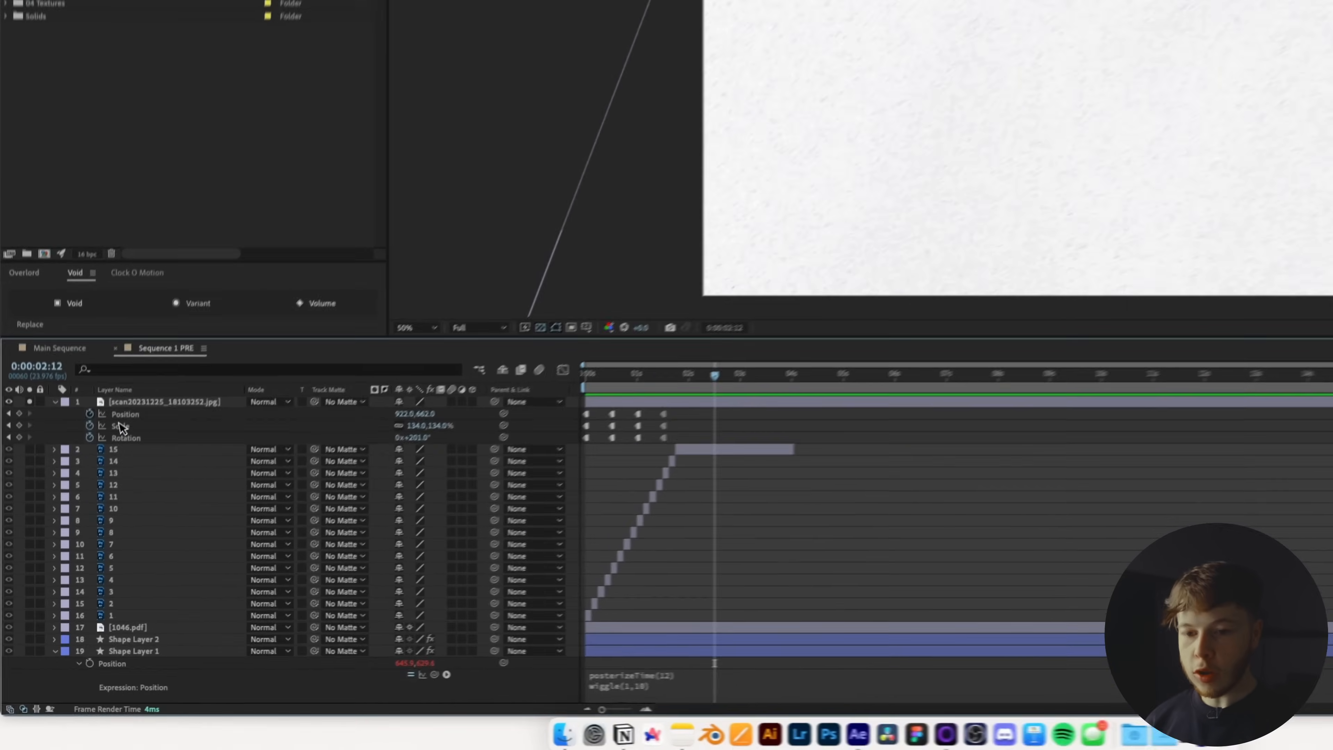
- Add the expression loopOut() to the paper scan's Position property
{"action": "left_click", "coordinate": [66, 494], "text": "alt"}
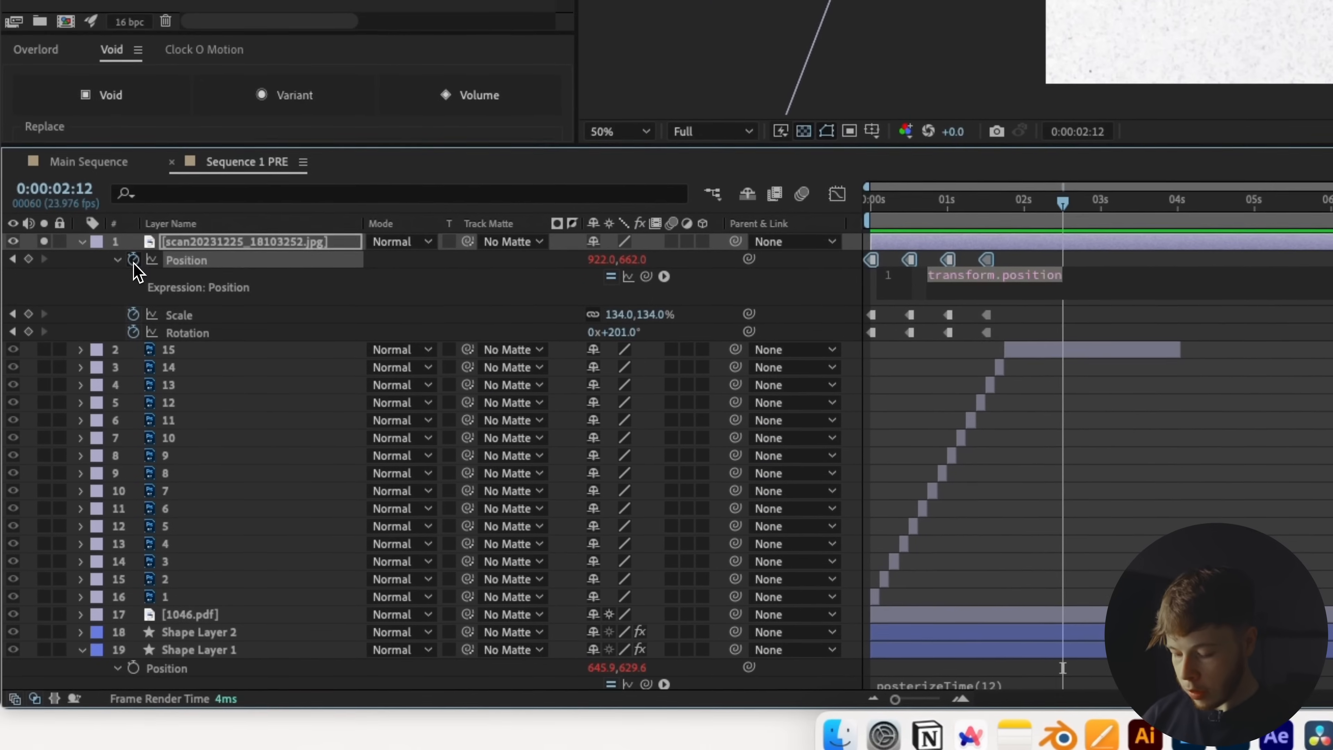
{"action": "type", "text": "loop"}
{"action": "key", "text": "Down"}
{"action": "key", "text": "Down"}
{"action": "key", "text": "Return"}
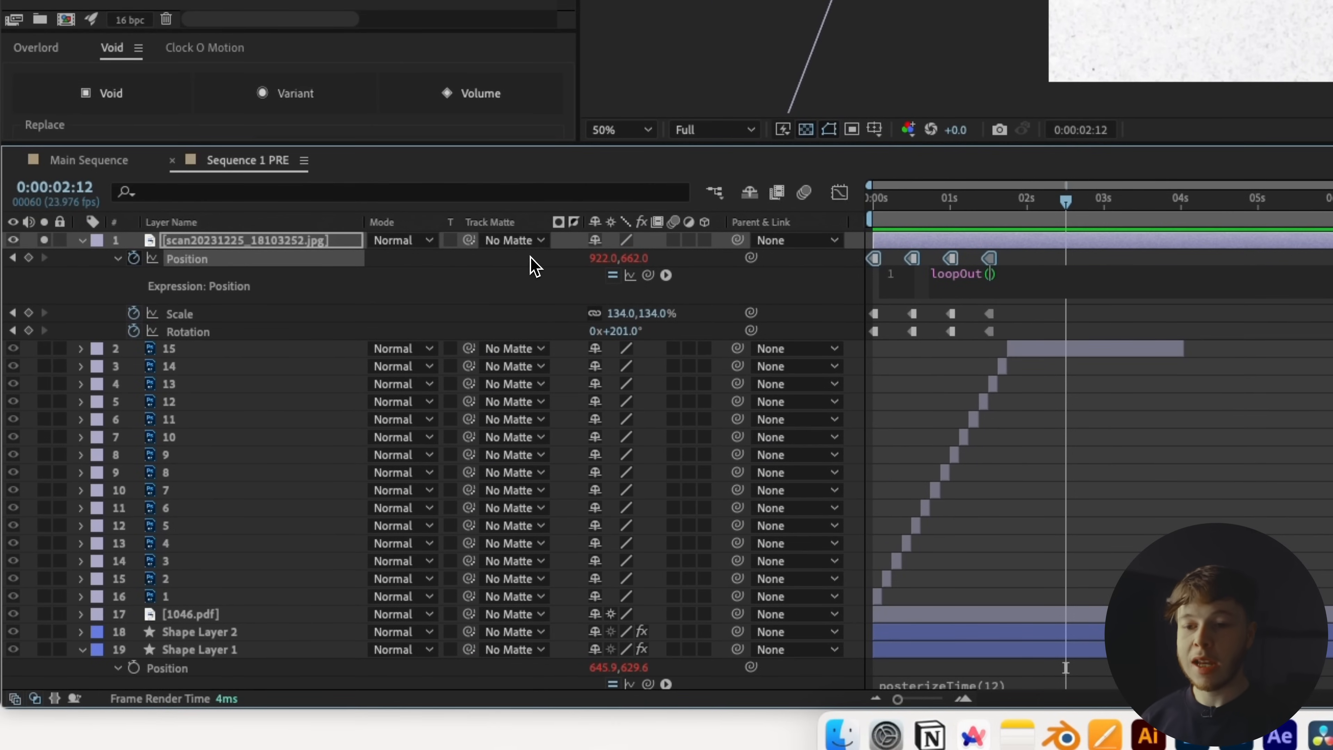
- Copy only the Position expression onto the scan's Scale and Rotation properties, and play back the looping texture
{"action": "left_click", "coordinate": [221, 329]}
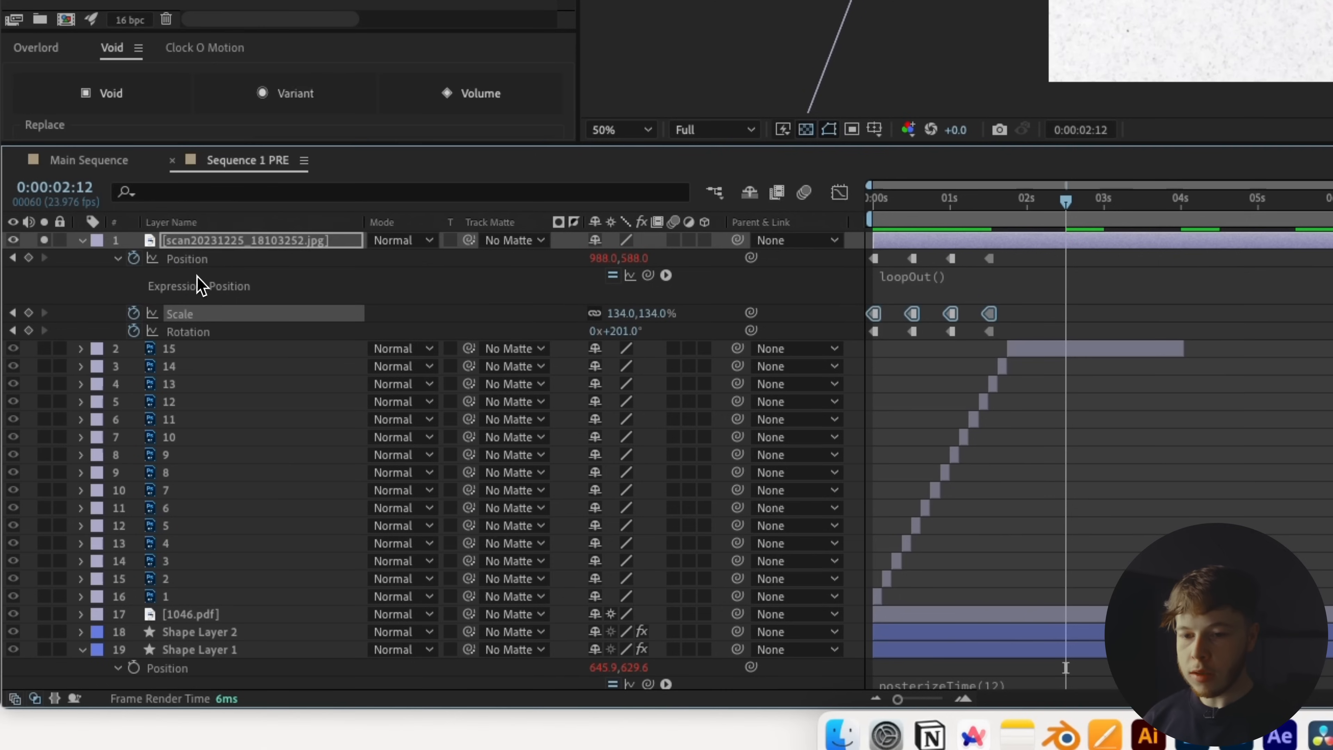
{"action": "right_click", "coordinate": [202, 260]}
{"action": "left_click", "coordinate": [249, 486]}
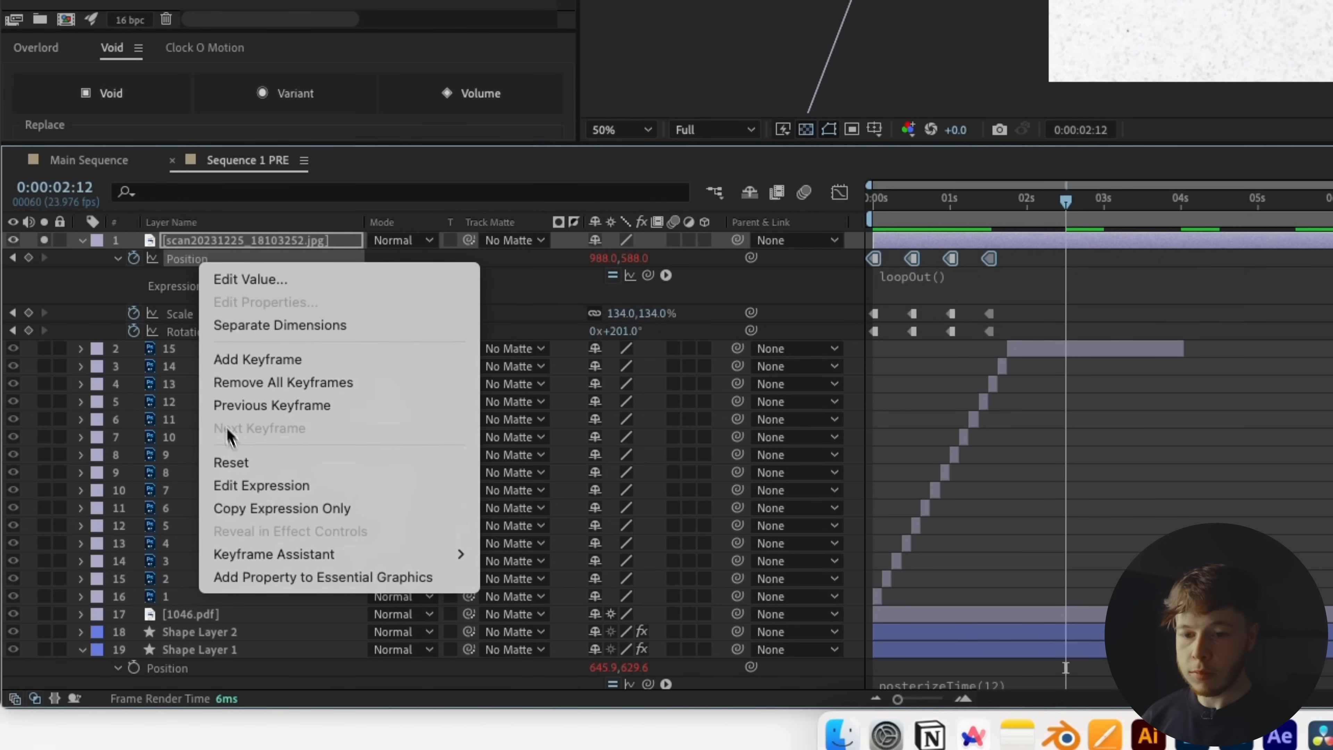
{"action": "left_click", "coordinate": [262, 509]}
{"action": "left_click", "coordinate": [190, 315]}
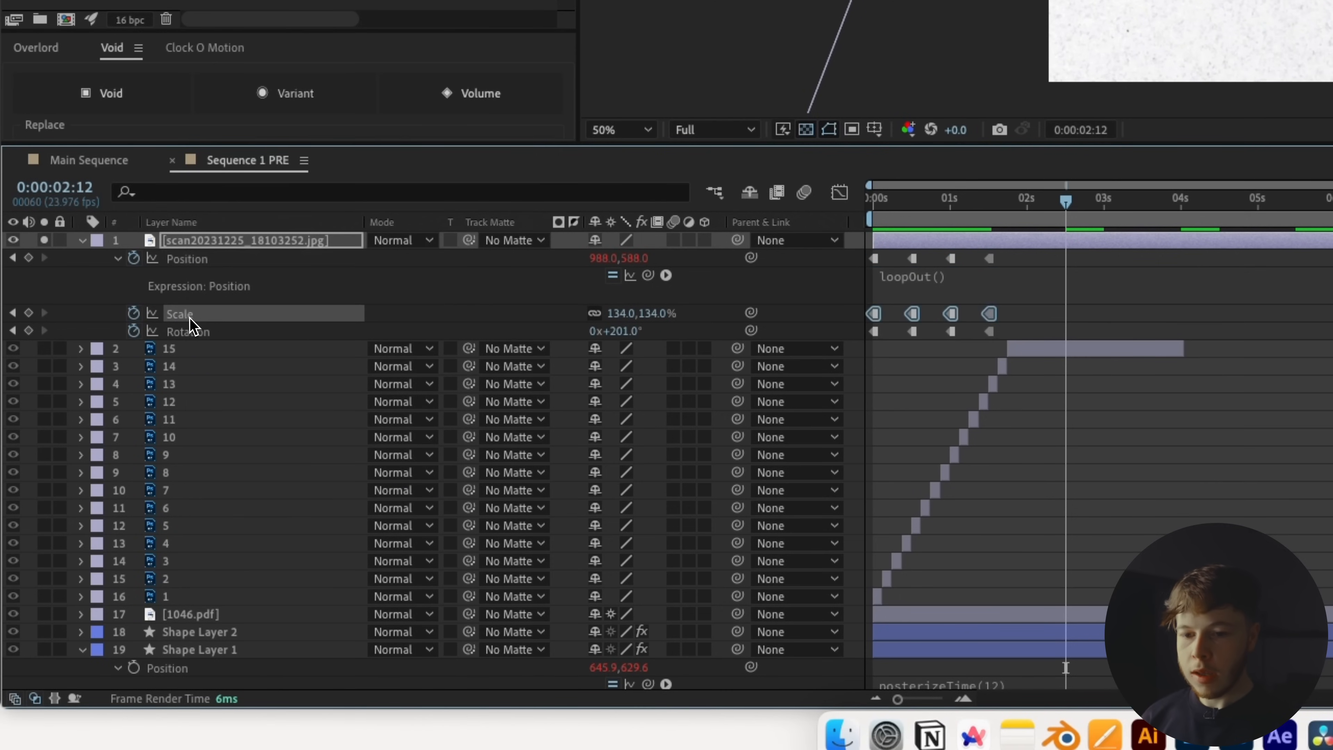
{"action": "key", "text": "super+v"}
{"action": "left_click", "coordinate": [195, 336]}
{"action": "key", "text": "super+v"}
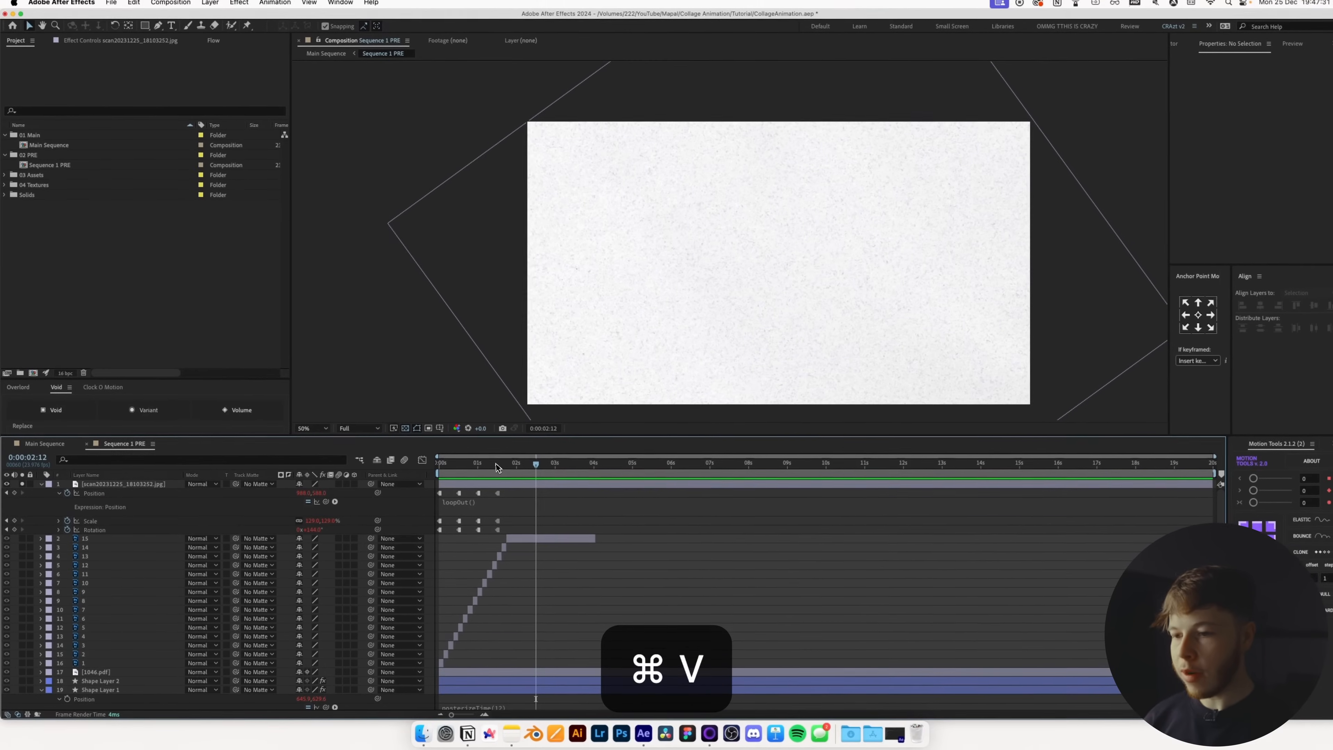
{"action": "key", "text": "space"}
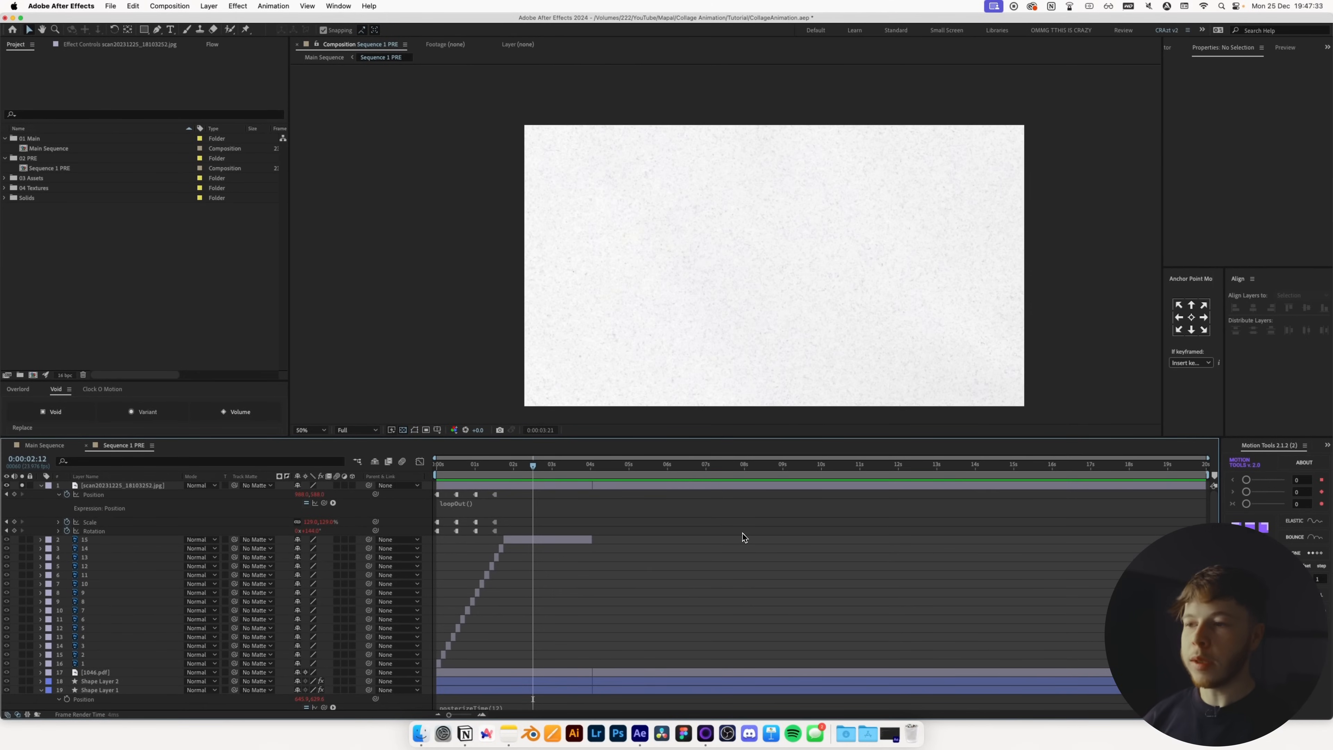
- Move the paper scan layer directly above Shape Layer 1 and turn off its solo
{"action": "left_click", "coordinate": [130, 483]}
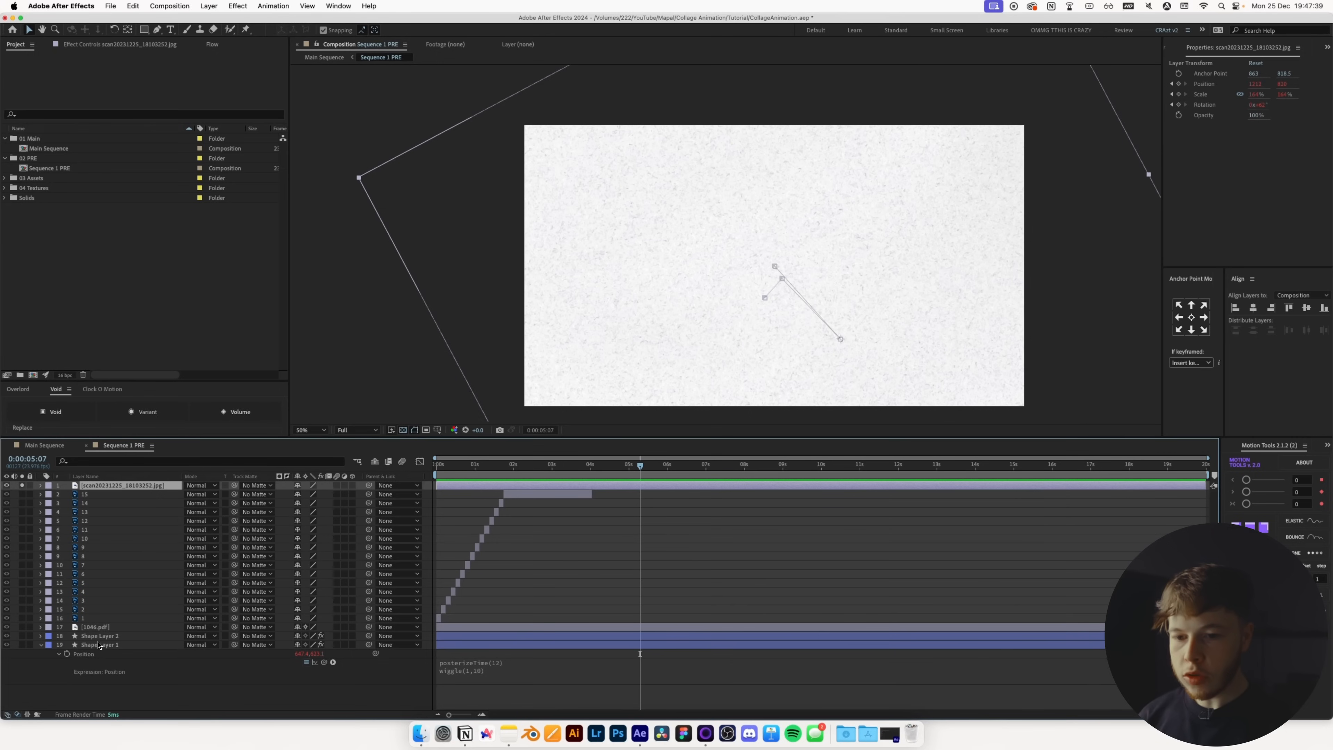
{"action": "left_click_drag", "start_coordinate": [115, 487], "coordinate": [51, 635]}
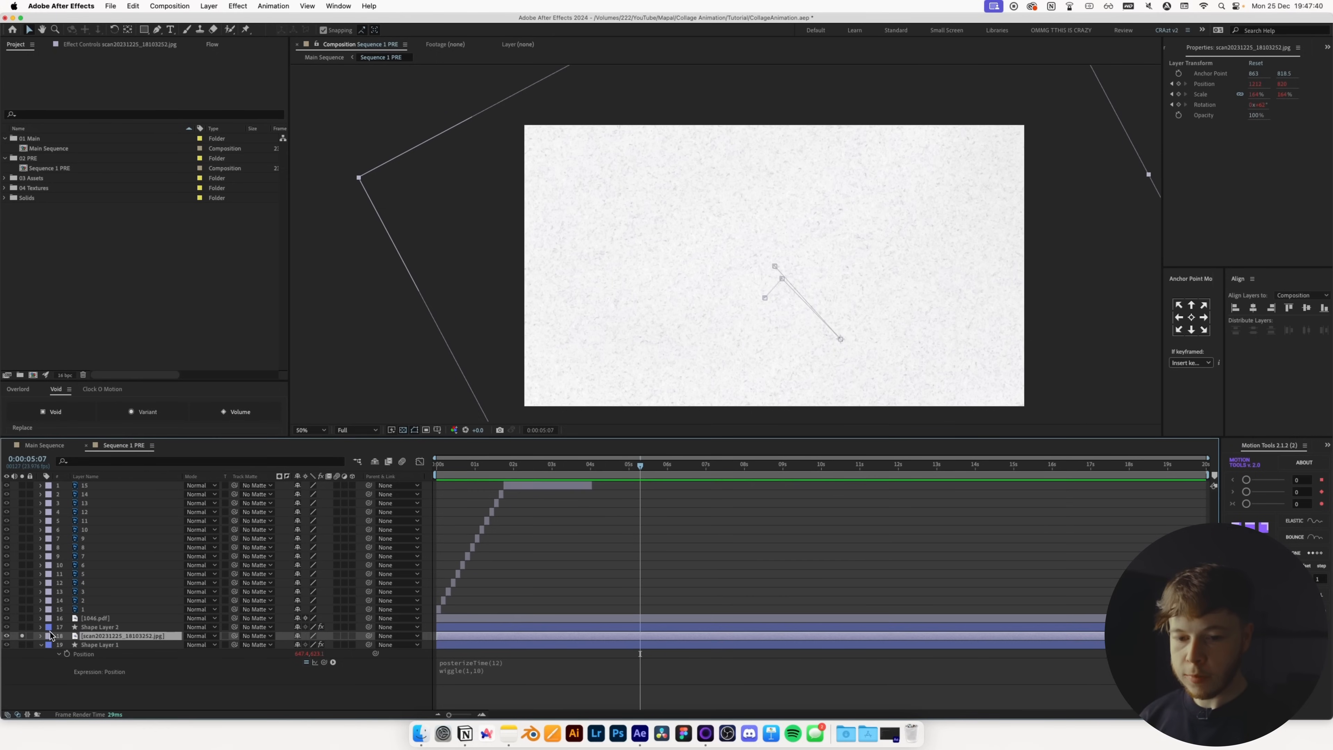
{"action": "left_click", "coordinate": [21, 636]}
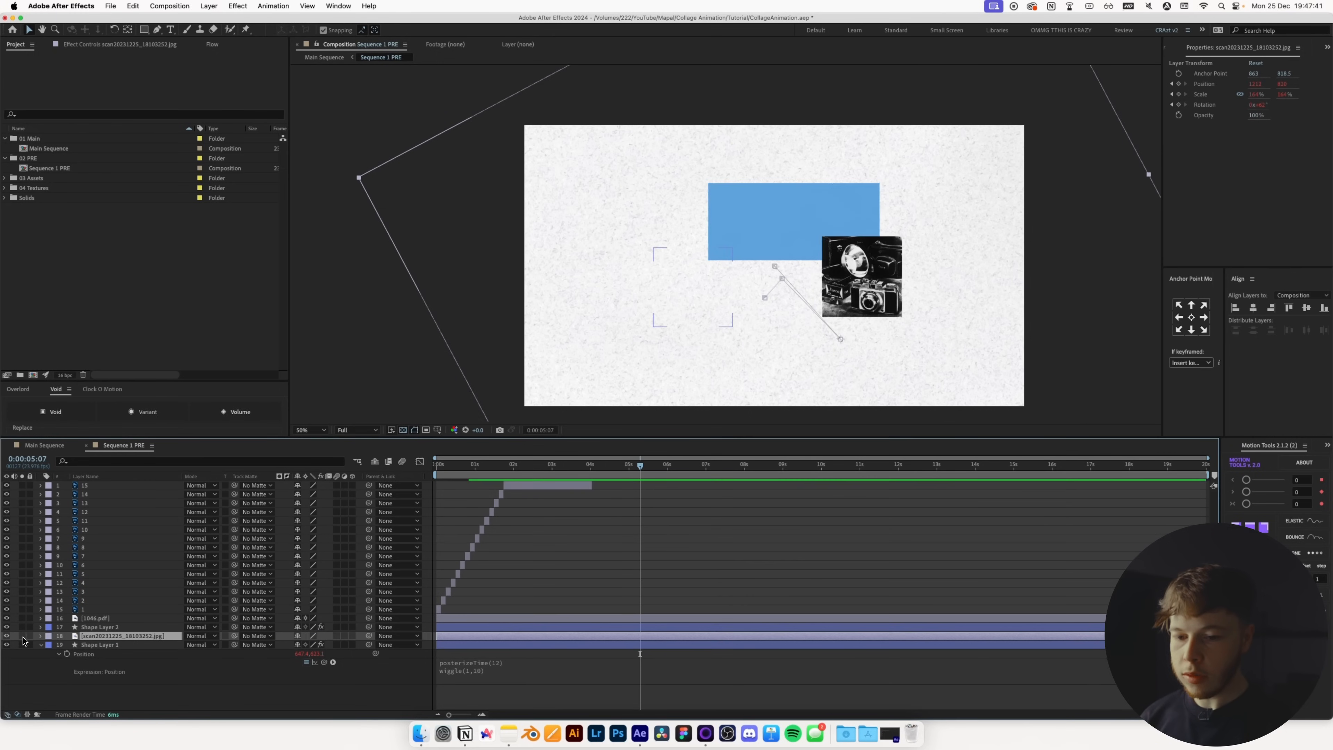
- Set the paper scan's blending mode to Linear Burn and preserve underlying transparency so it only covers the artwork beneath
{"action": "left_click", "coordinate": [98, 646]}
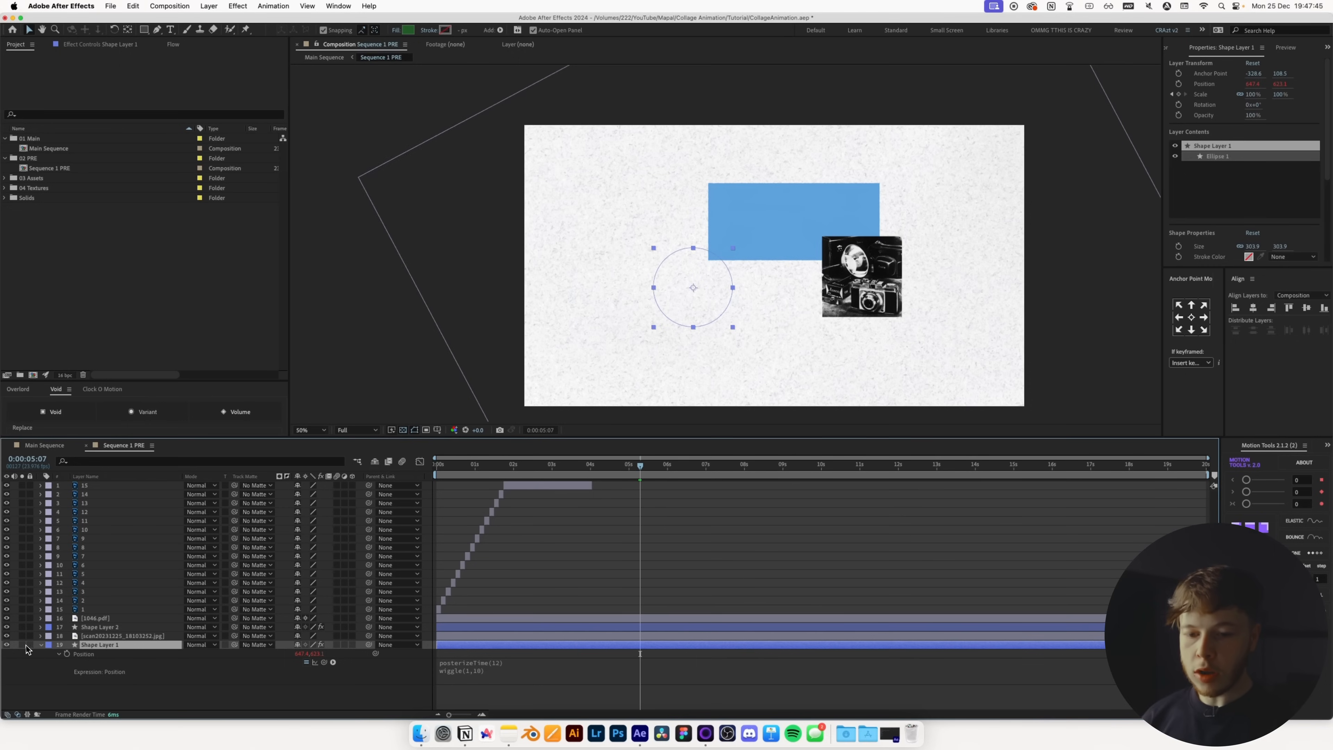
{"action": "left_click", "coordinate": [98, 636]}
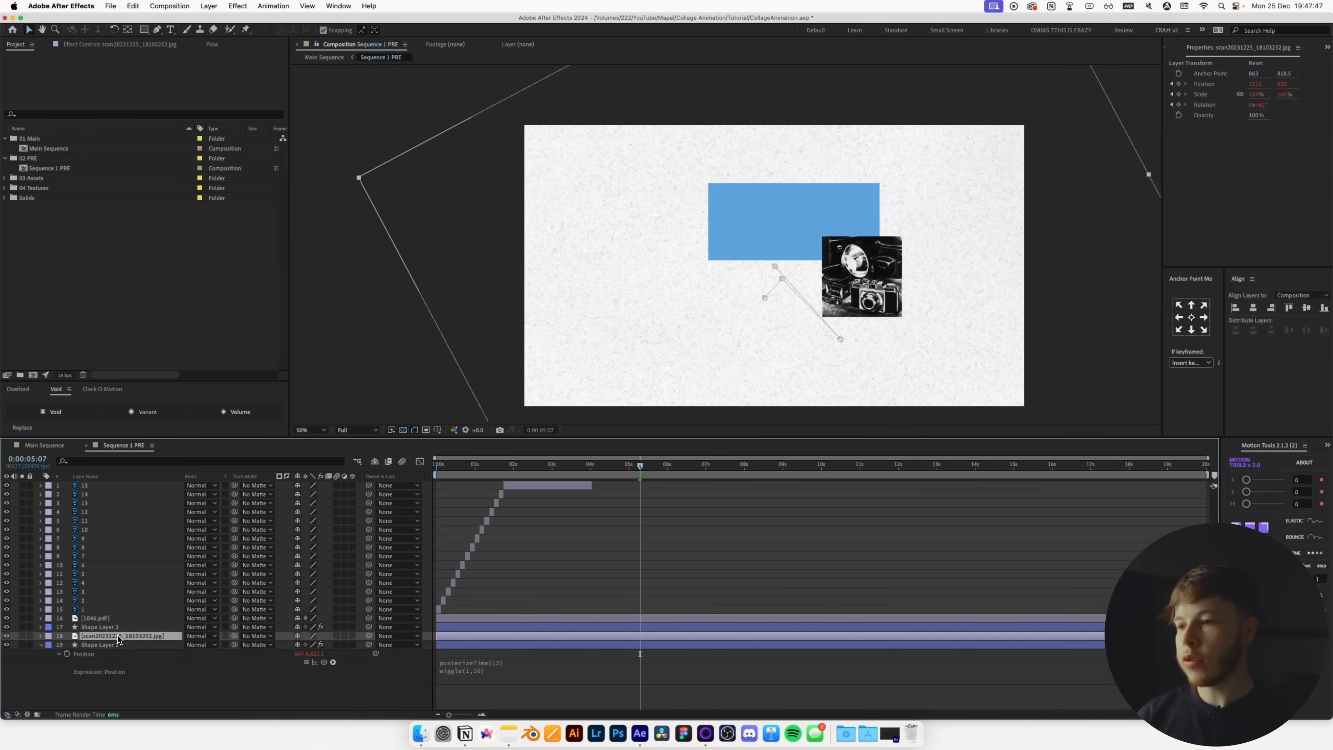
{"action": "key", "text": "shift+minus"}
{"action": "key", "text": "shift+minus"}
{"action": "key", "text": "shift+minus"}
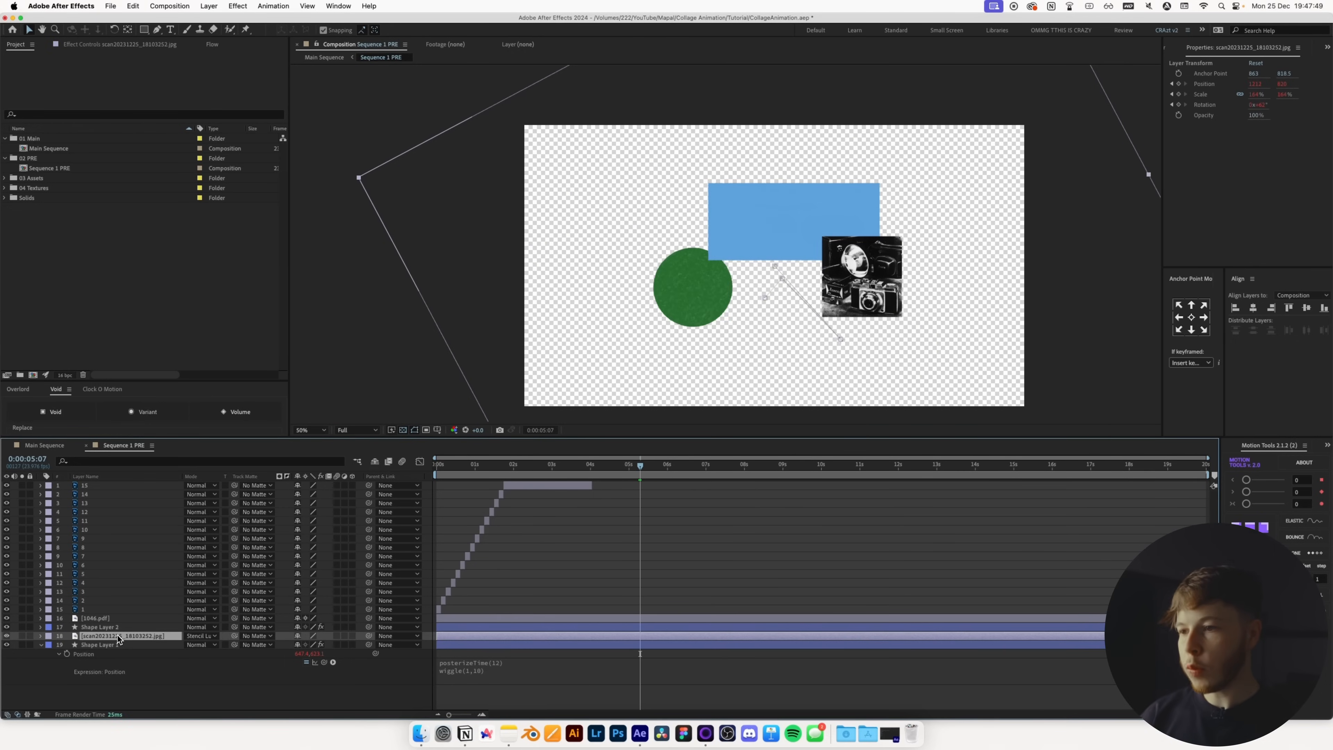
{"action": "key", "text": "shift+minus"}
{"action": "key", "text": "shift+minus"}
{"action": "key", "text": "shift+minus"}
{"action": "key", "text": "shift+minus"}
{"action": "key", "text": "shift+minus"}
{"action": "key", "text": "shift+minus"}
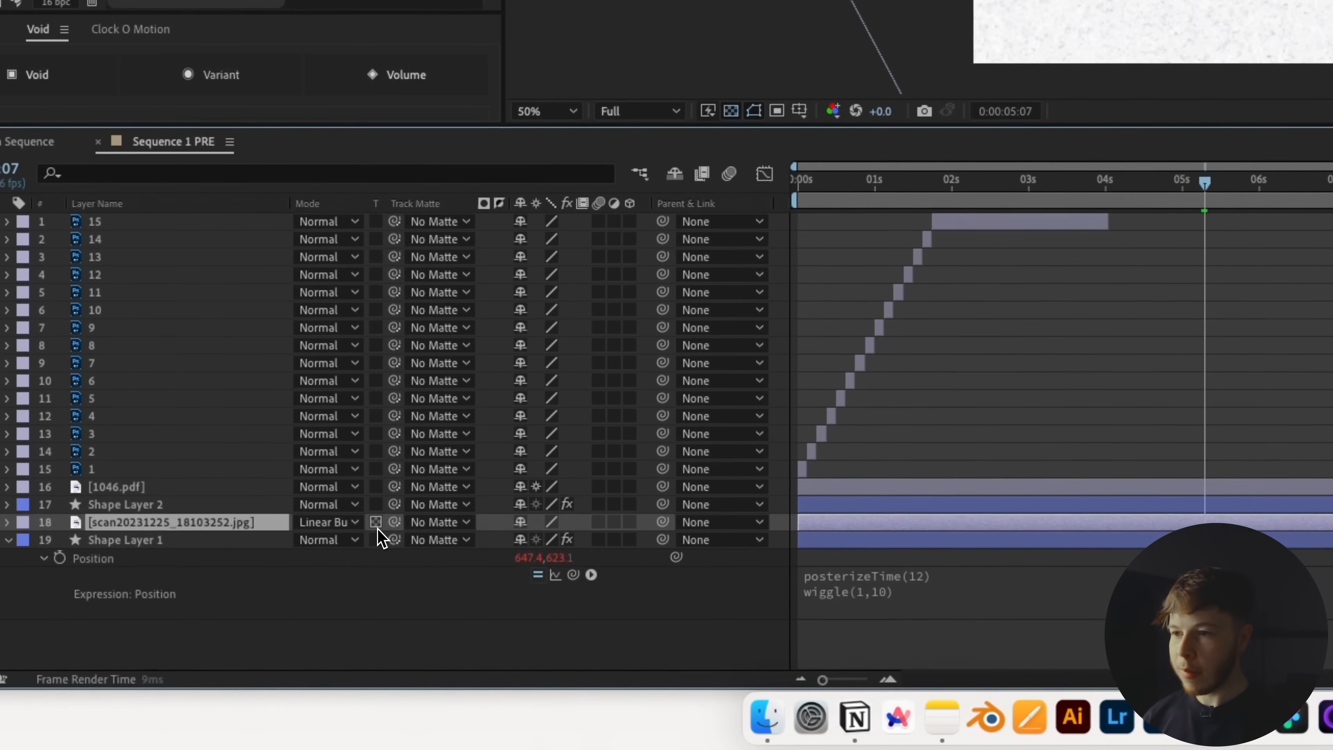
{"action": "left_click", "coordinate": [226, 636]}
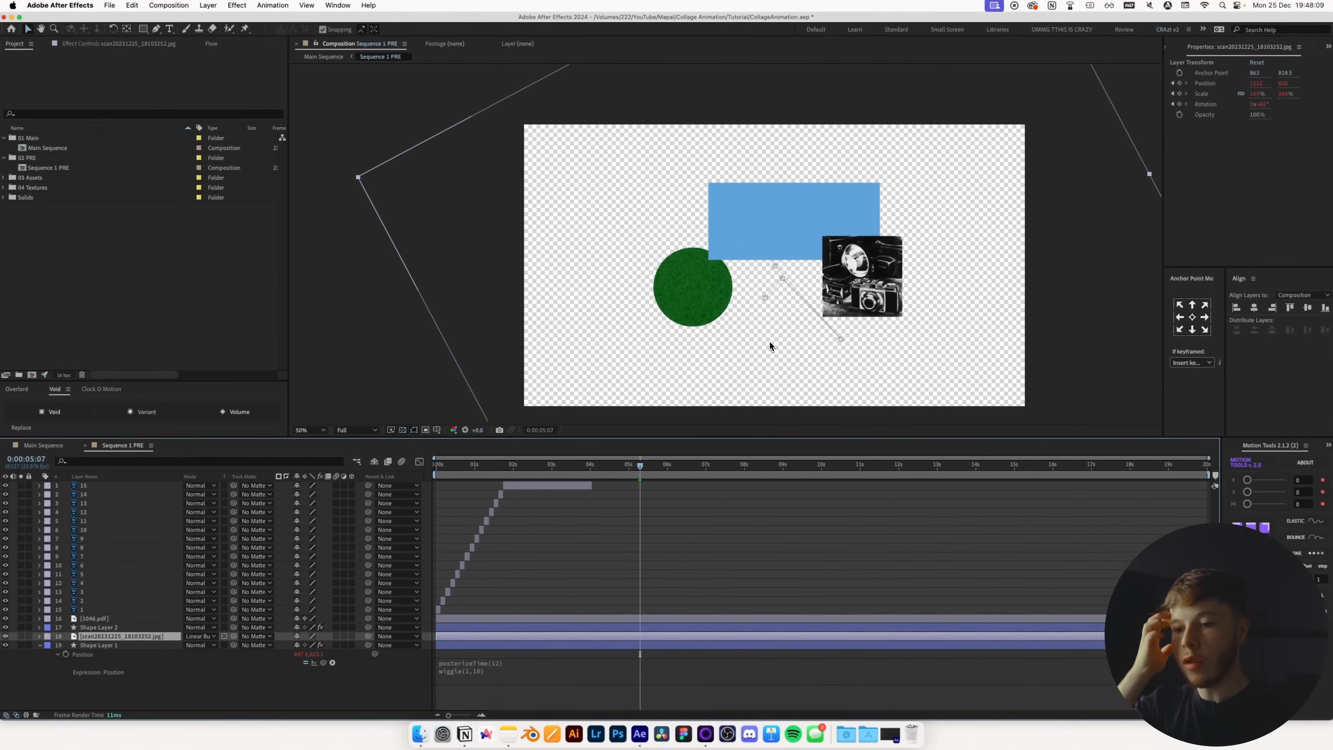
- Apply the Levels effect to the paper scan layer, undo the last two adjustments and preview the sequence
{"action": "key", "text": "ctrl+space"}
{"action": "type", "text": "ke"}
{"action": "key", "text": "BackSpace"}
{"action": "key", "text": "BackSpace"}
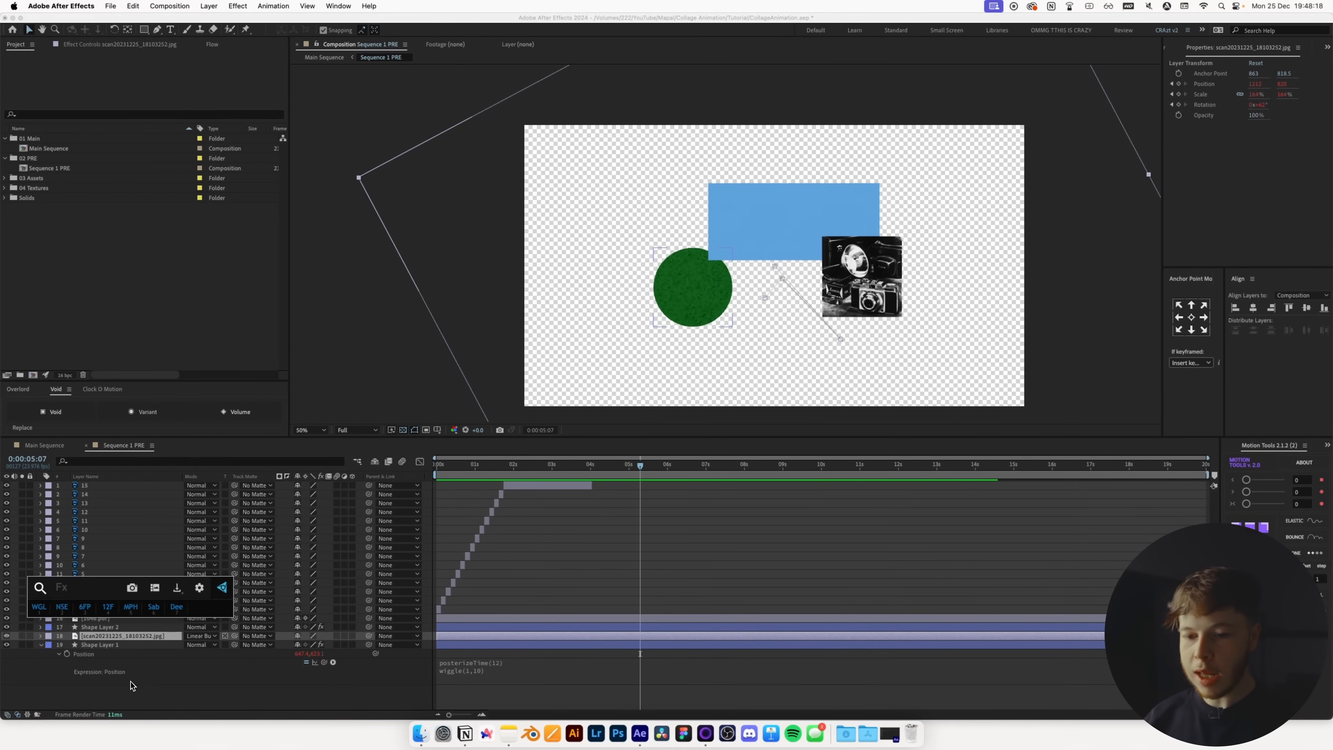
{"action": "type", "text": "lev"}
{"action": "key", "text": "Return"}
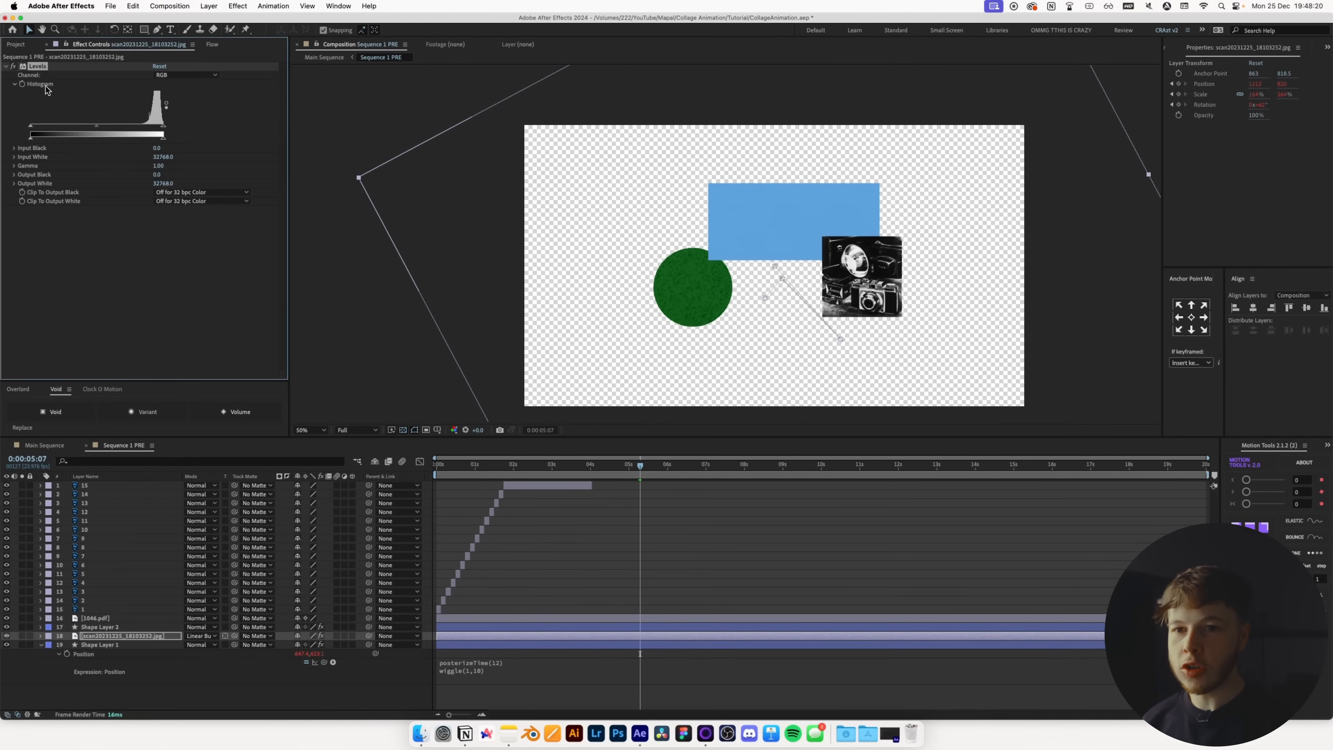
{"action": "key", "text": "super+z"}
{"action": "key", "text": "super+z"}
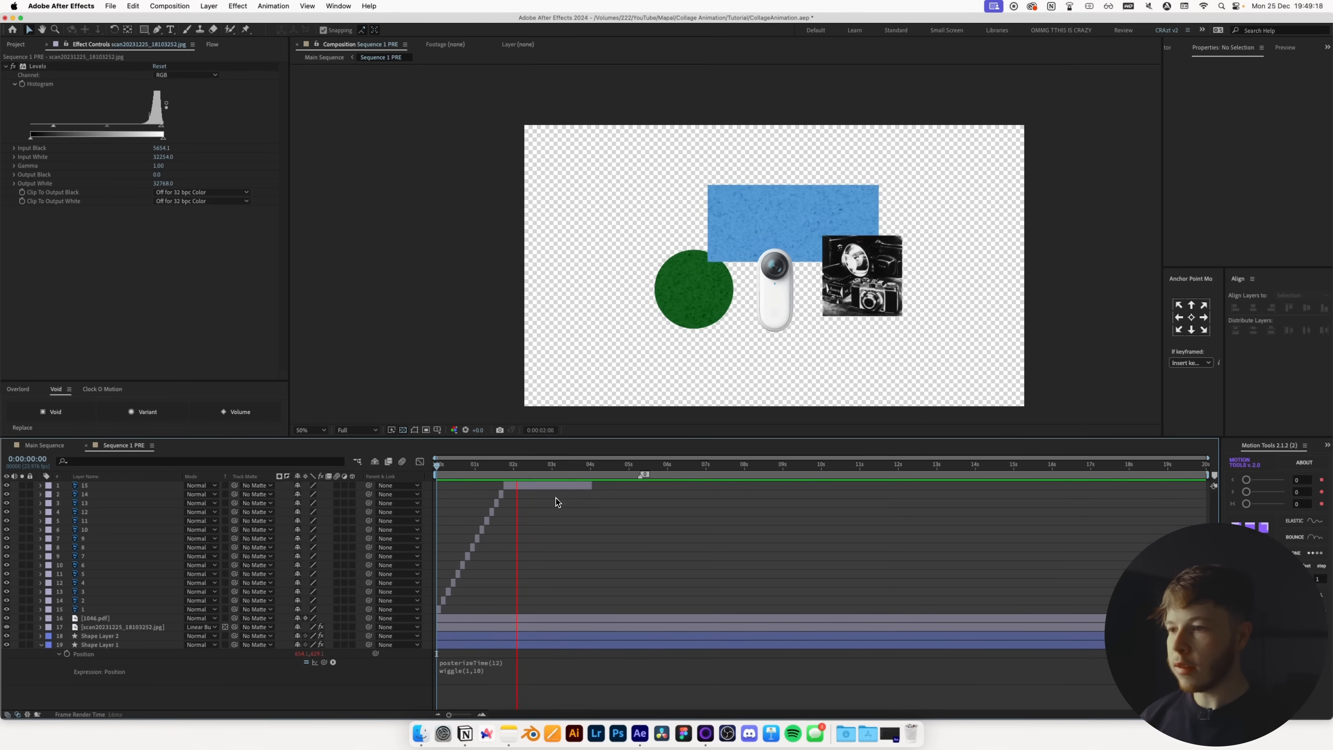
{"action": "key", "text": "space"}
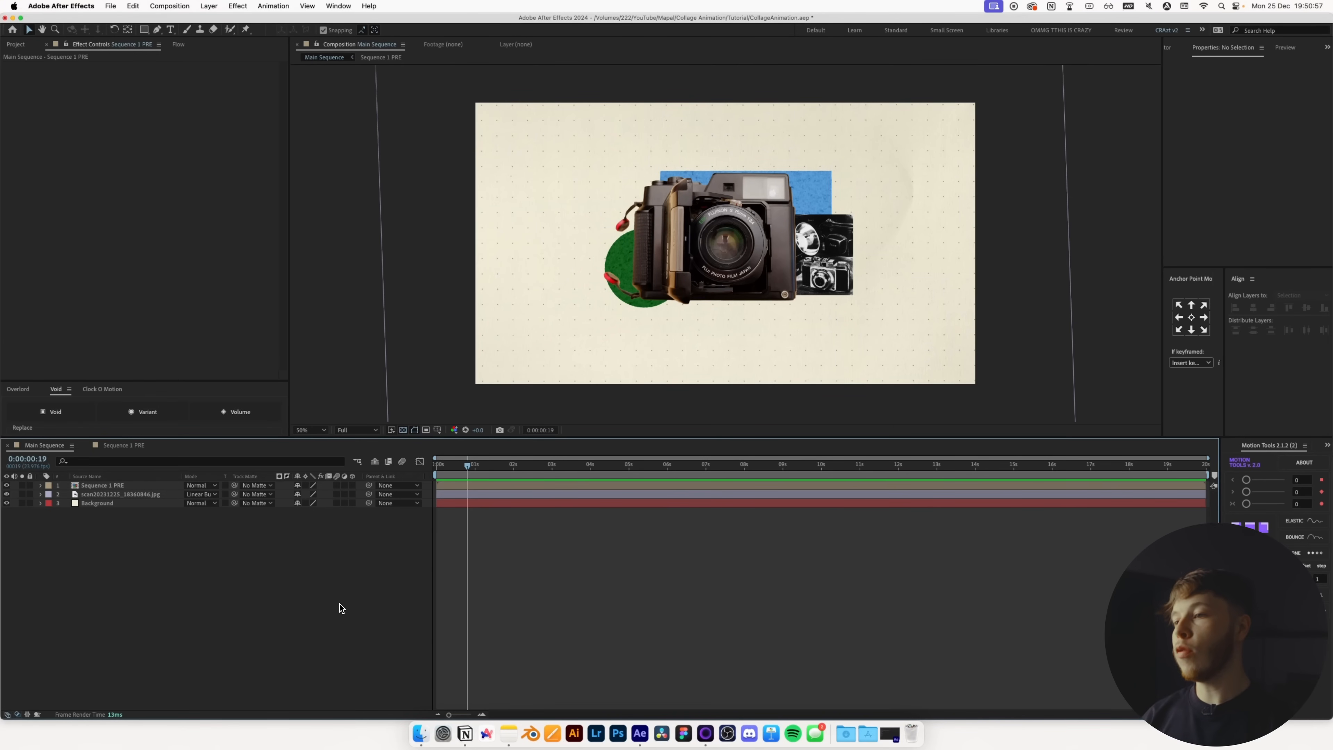
- Switch to Finder and import CameraCutout_Iphone.psd into Main Sequence as a composition with layer styles merged into footage
{"action": "key", "text": "super+Tab"}
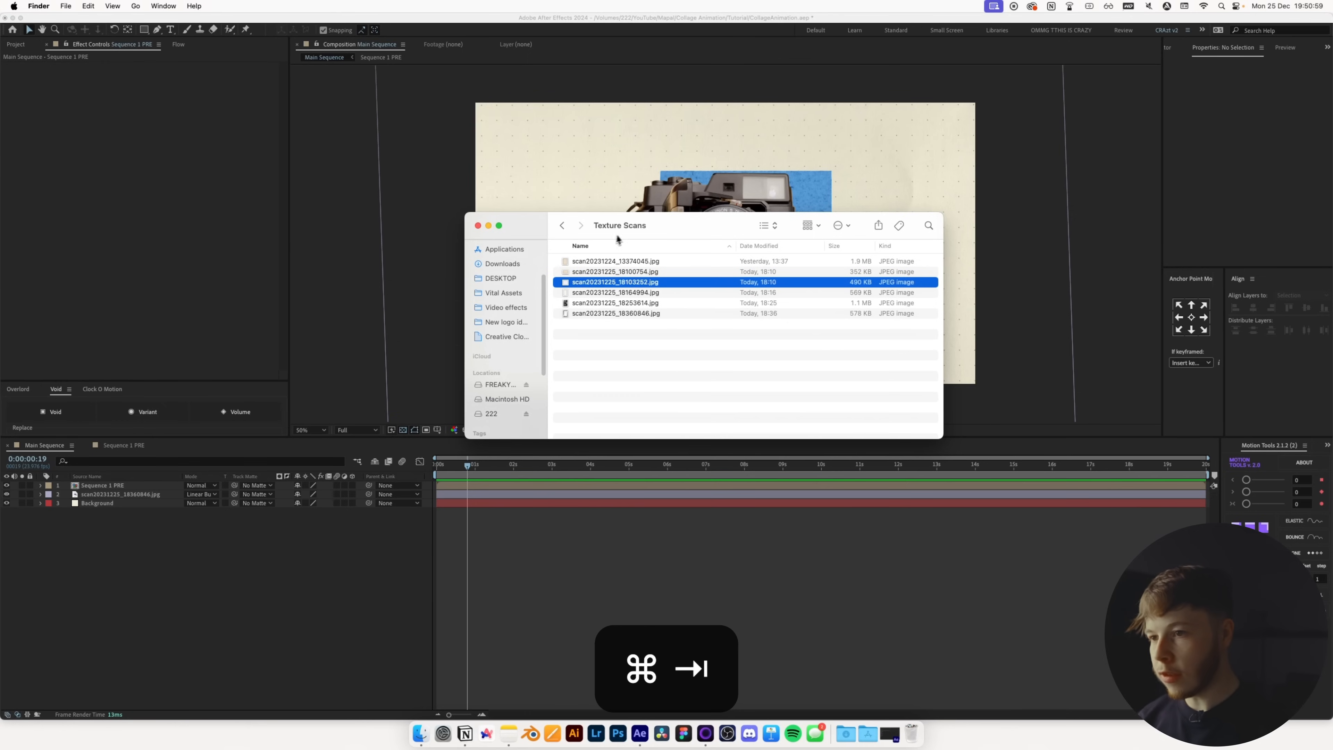
{"action": "left_click", "coordinate": [561, 227]}
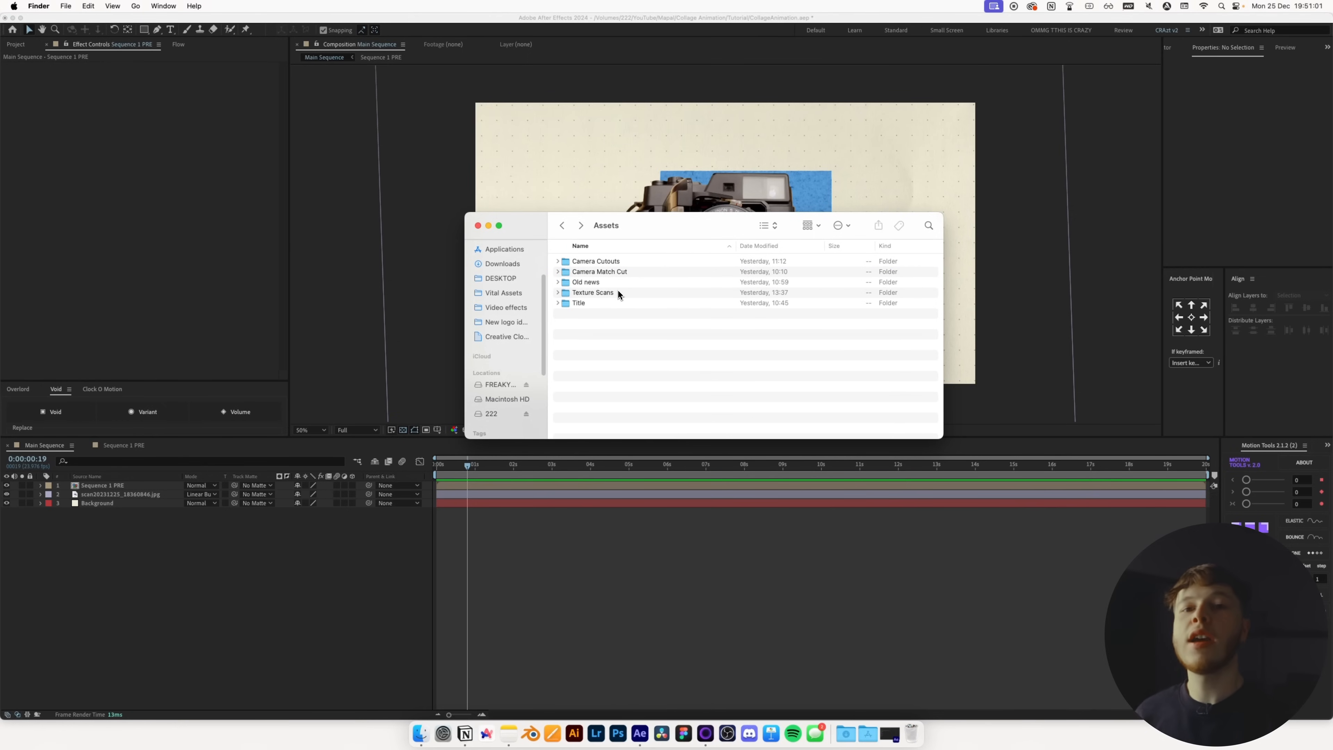
{"action": "left_click_drag", "start_coordinate": [590, 263], "coordinate": [297, 589]}
{"action": "key", "text": "Return"}
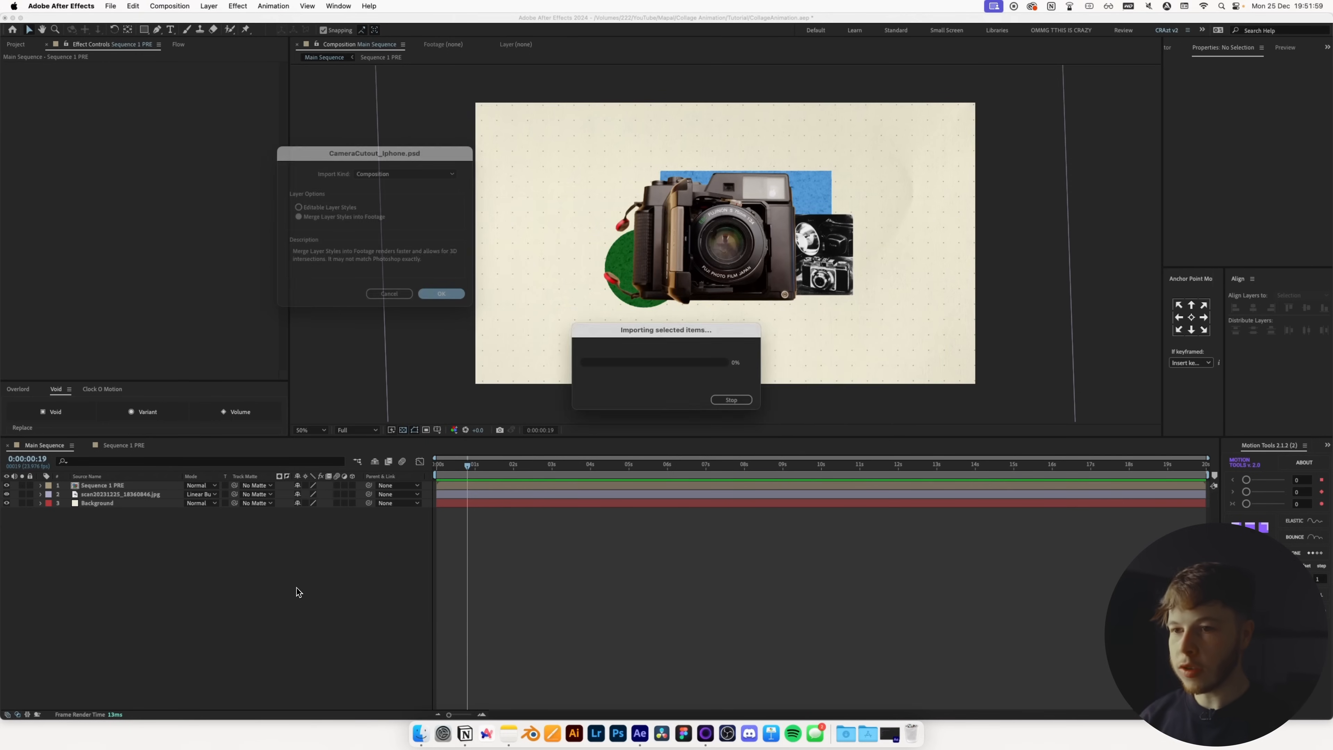
- Import CameraCutout_Mirrorless.psd and CameraCutout_VHS.psd from Finder into Main Sequence
{"action": "key", "text": "super+Tab"}
{"action": "left_click_drag", "start_coordinate": [596, 273], "coordinate": [278, 664]}
{"action": "key", "text": "Return"}
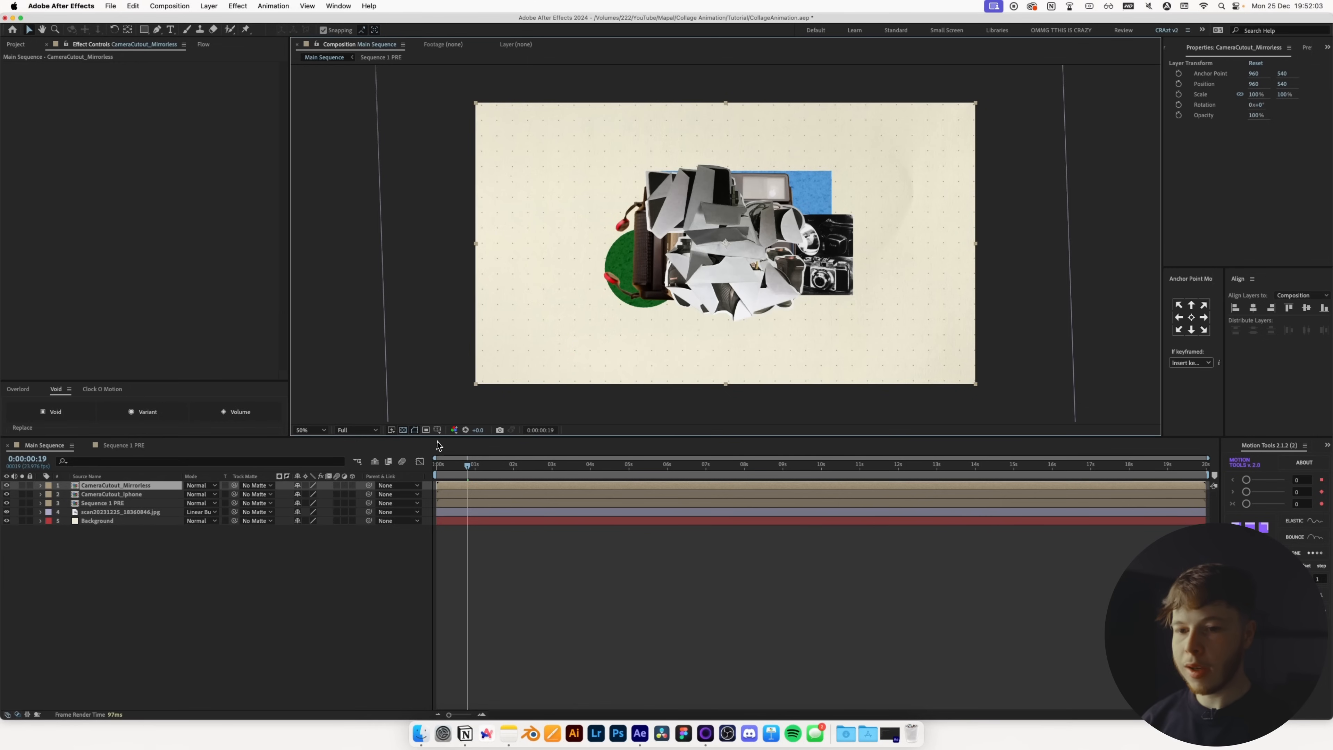
{"action": "key", "text": "super+Tab"}
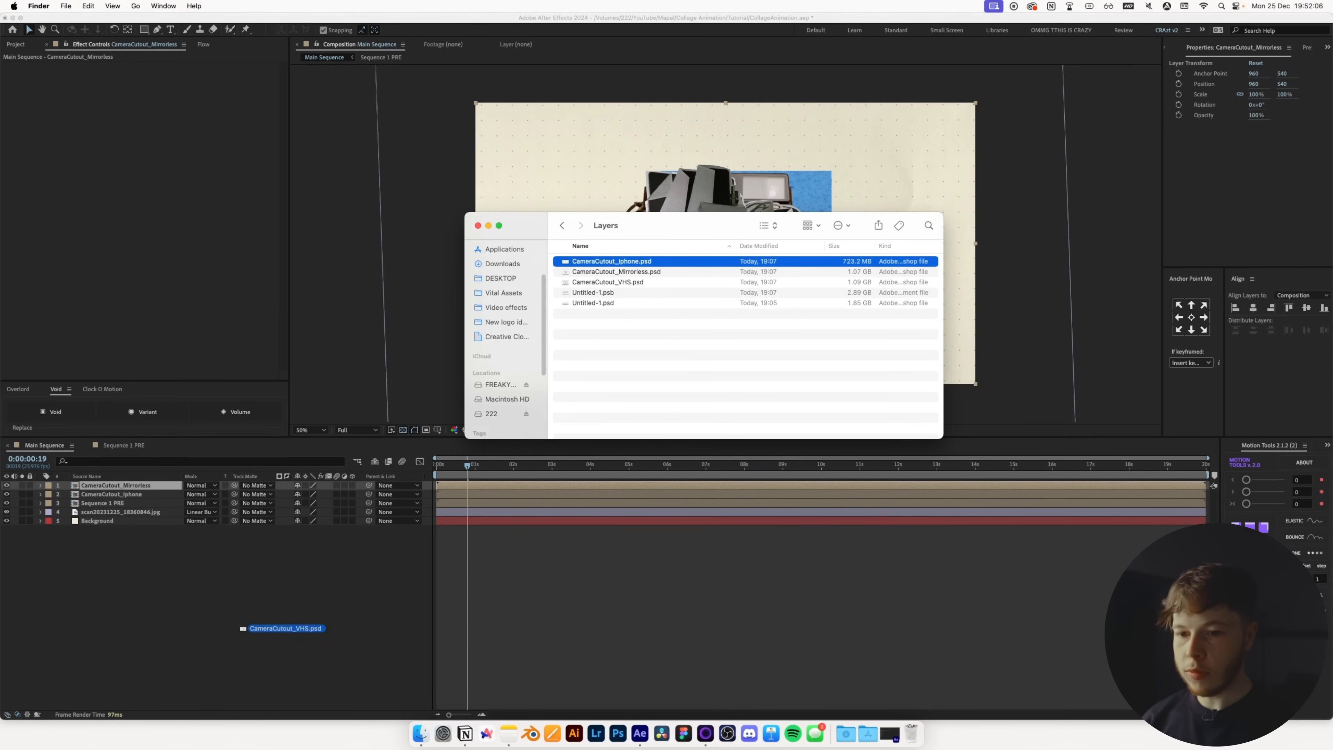
{"action": "left_click_drag", "start_coordinate": [265, 630], "coordinate": [266, 630]}
{"action": "key", "text": "Return"}
- Copy the nested Iphone composition from CameraCutout_Iphone into Main Sequence and delete the CameraCutout_Iphone layer there
{"action": "double_click", "coordinate": [132, 504]}
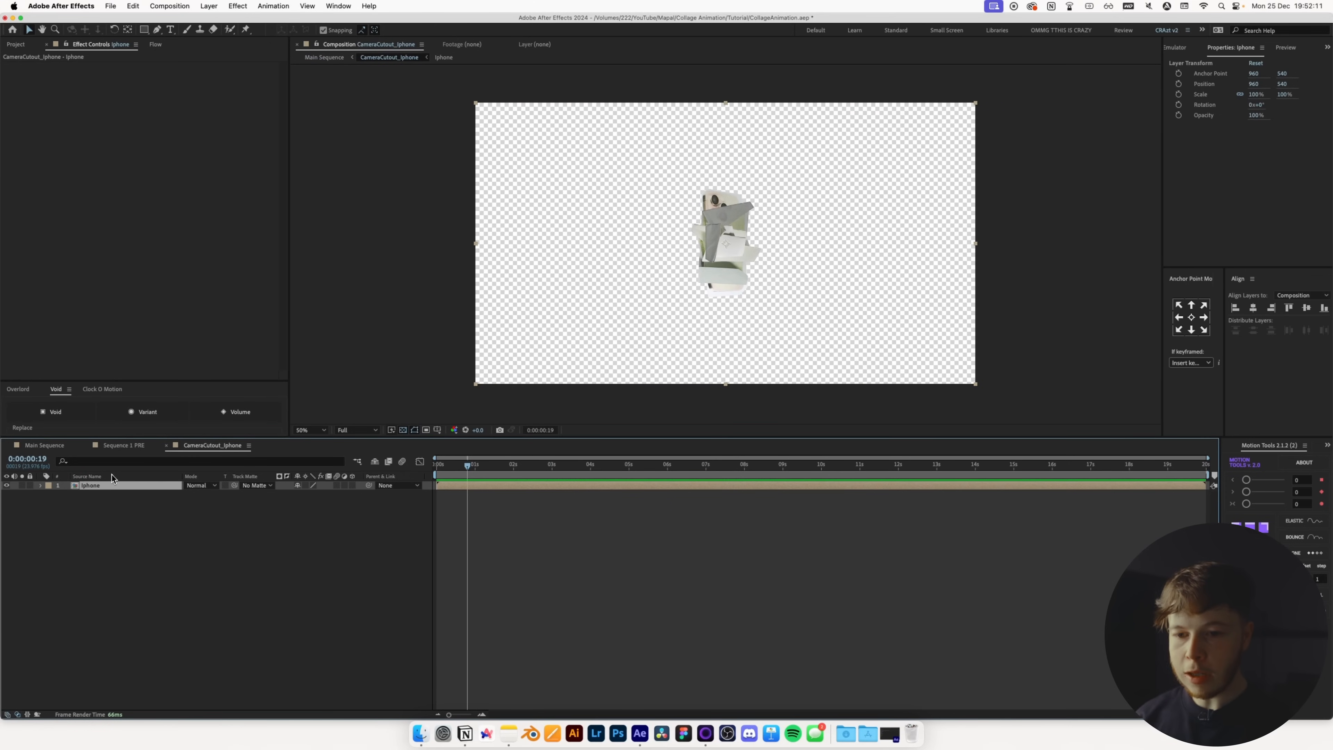
{"action": "key", "text": "super+c"}
{"action": "left_click", "coordinate": [138, 445]}
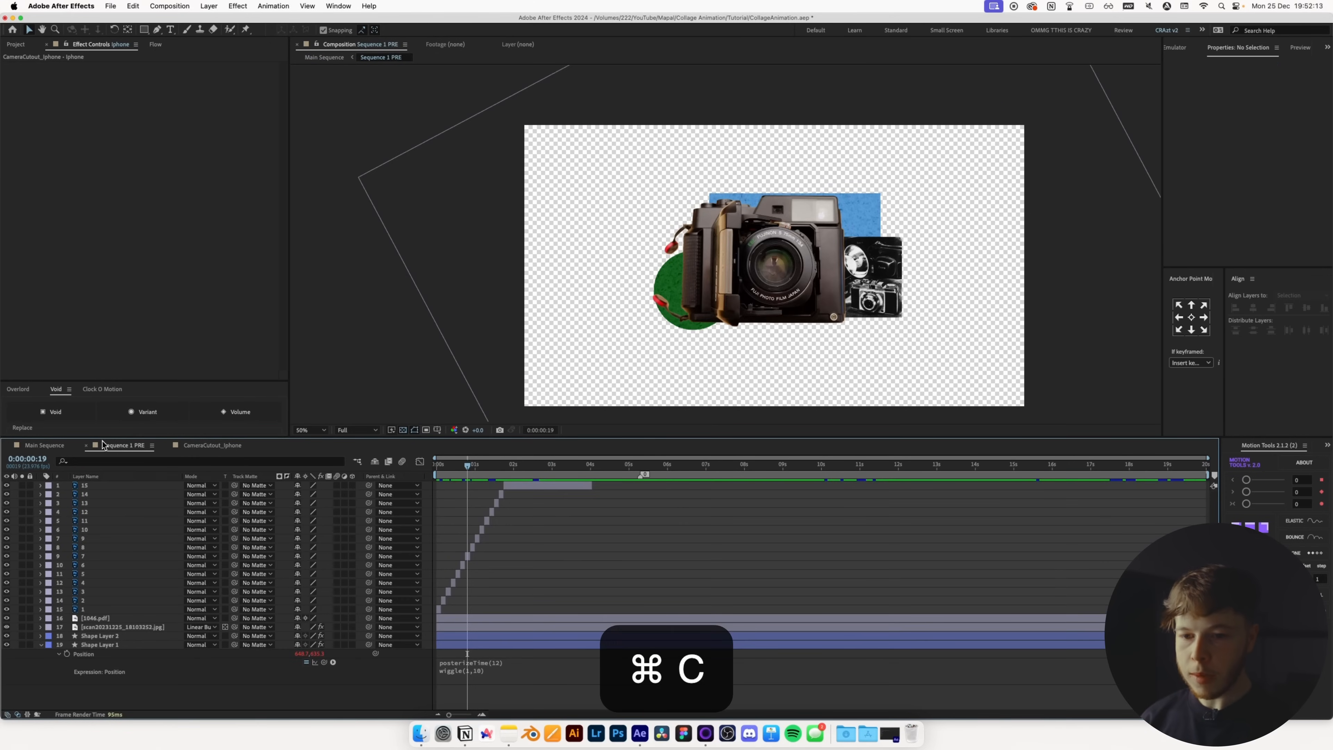
{"action": "left_click", "coordinate": [87, 446]}
{"action": "key", "text": "super+v"}
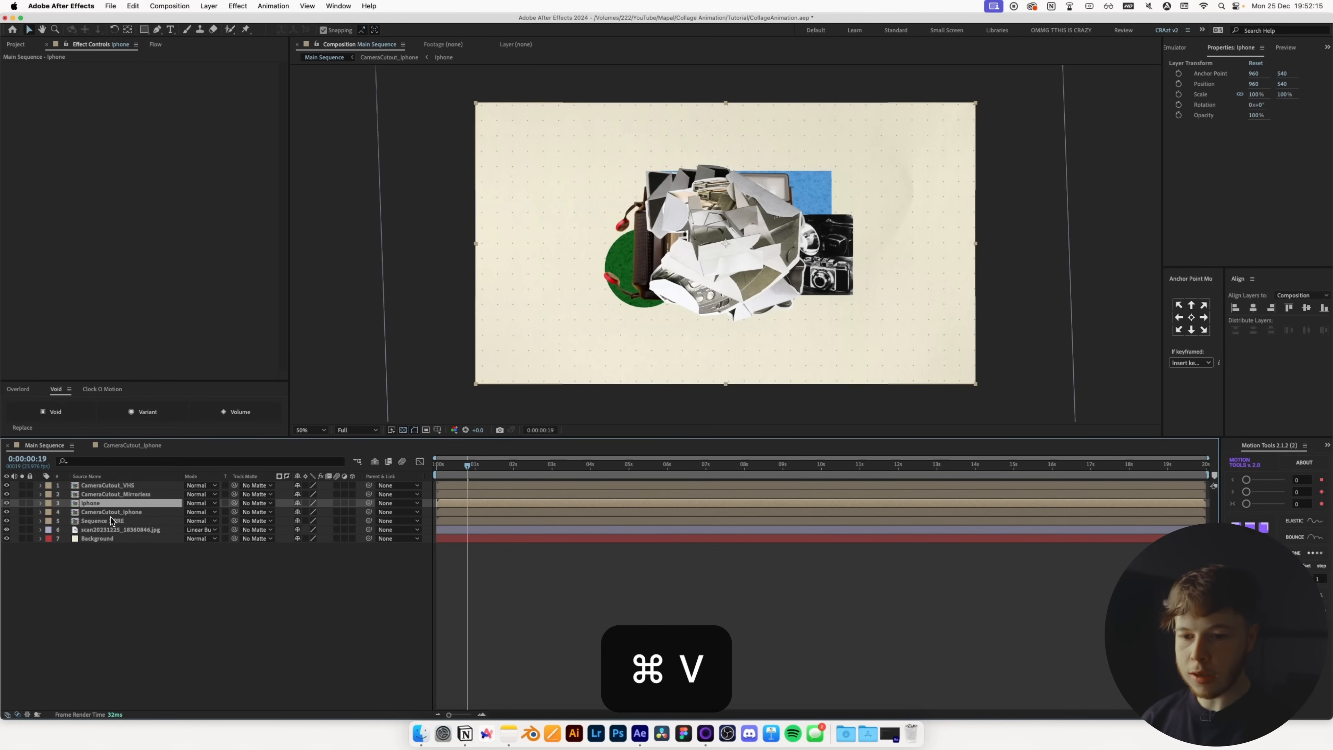
{"action": "left_click", "coordinate": [112, 513]}
{"action": "key", "text": "Delete"}
- Copy the nested Mirrorless composition into Main Sequence and delete the CameraCutout_Mirrorless layer
{"action": "double_click", "coordinate": [103, 495]}
{"action": "key", "text": "super+c"}
{"action": "left_click", "coordinate": [61, 446]}
{"action": "key", "text": "super+v"}
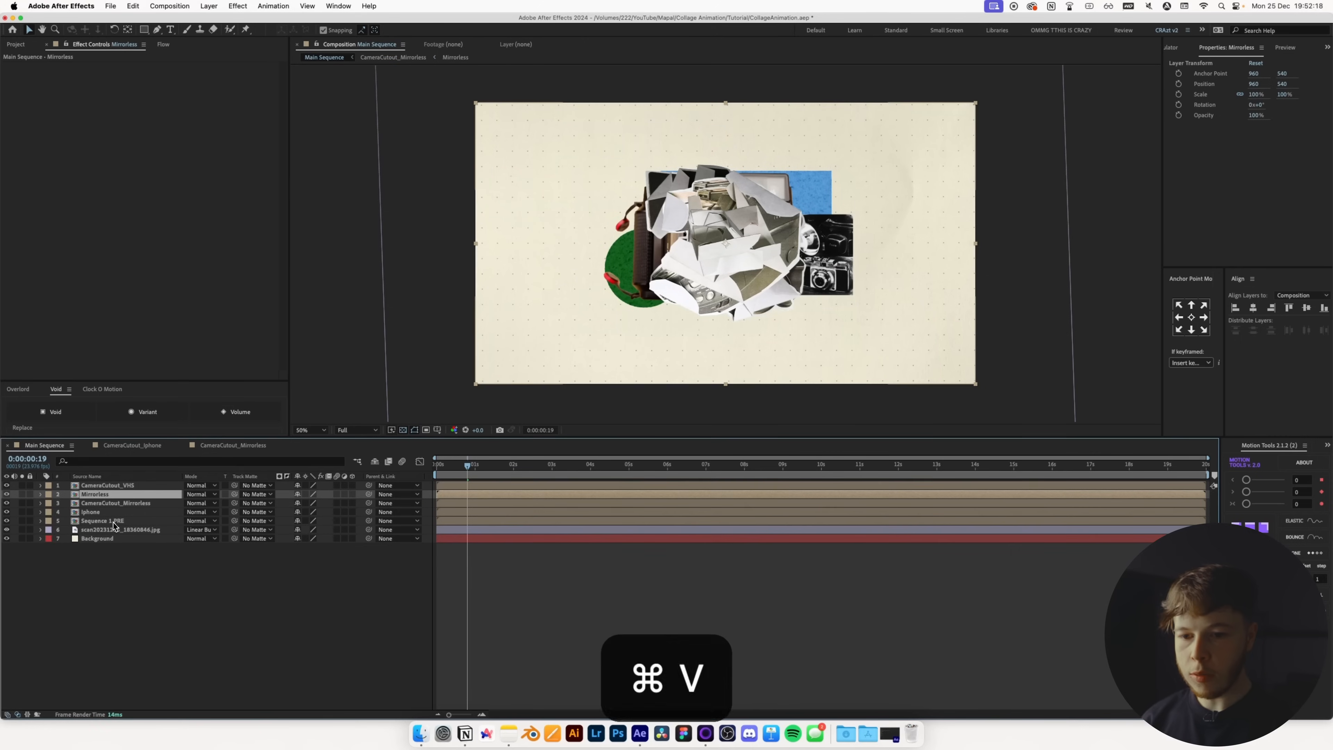
{"action": "left_click", "coordinate": [112, 503]}
{"action": "key", "text": "Delete"}
- Copy the nested VHS composition into Main Sequence and delete the CameraCutout_VHS layer
{"action": "double_click", "coordinate": [108, 485]}
{"action": "left_click", "coordinate": [99, 485]}
{"action": "key", "text": "super+c"}
{"action": "left_click", "coordinate": [44, 444]}
{"action": "key", "text": "super+v"}
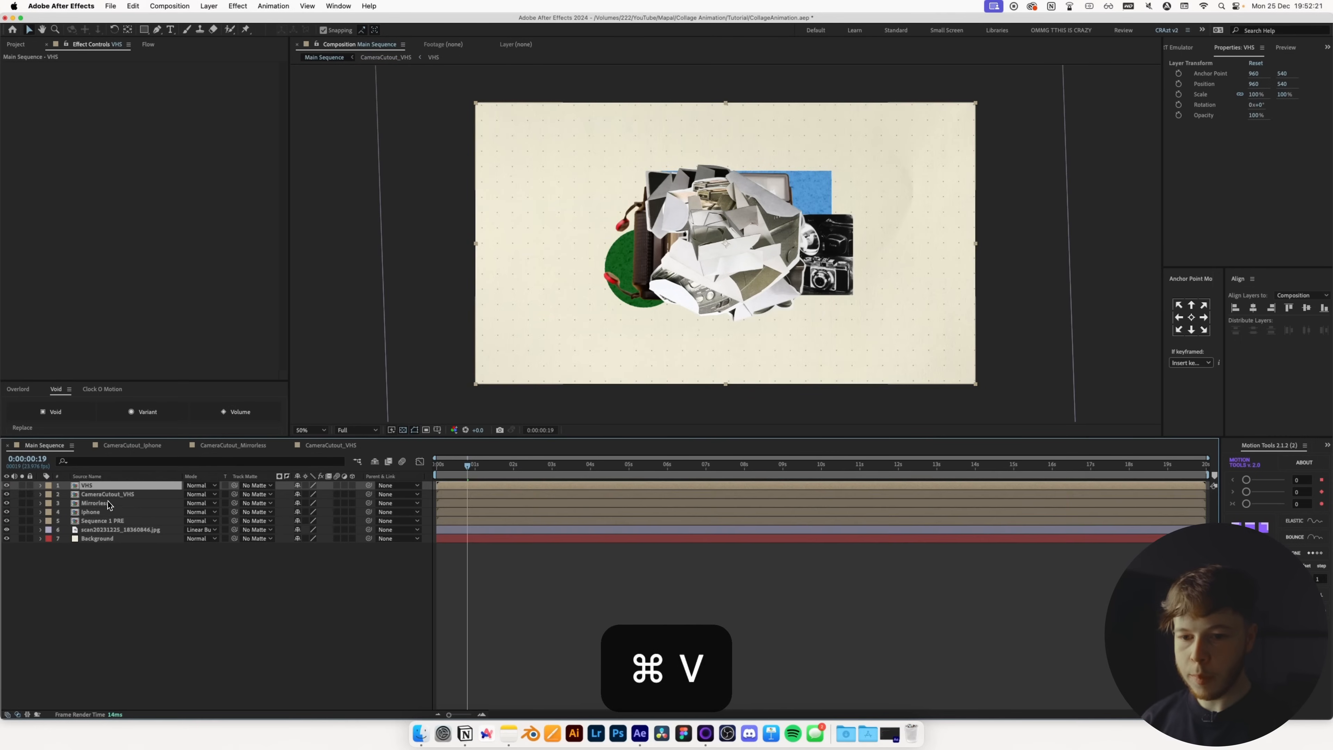
{"action": "left_click", "coordinate": [108, 494]}
{"action": "key", "text": "Delete"}
- Close the extra timelines and delete the leftover CameraCutout compositions and their layer folders from the project
{"action": "left_click", "coordinate": [87, 446]}
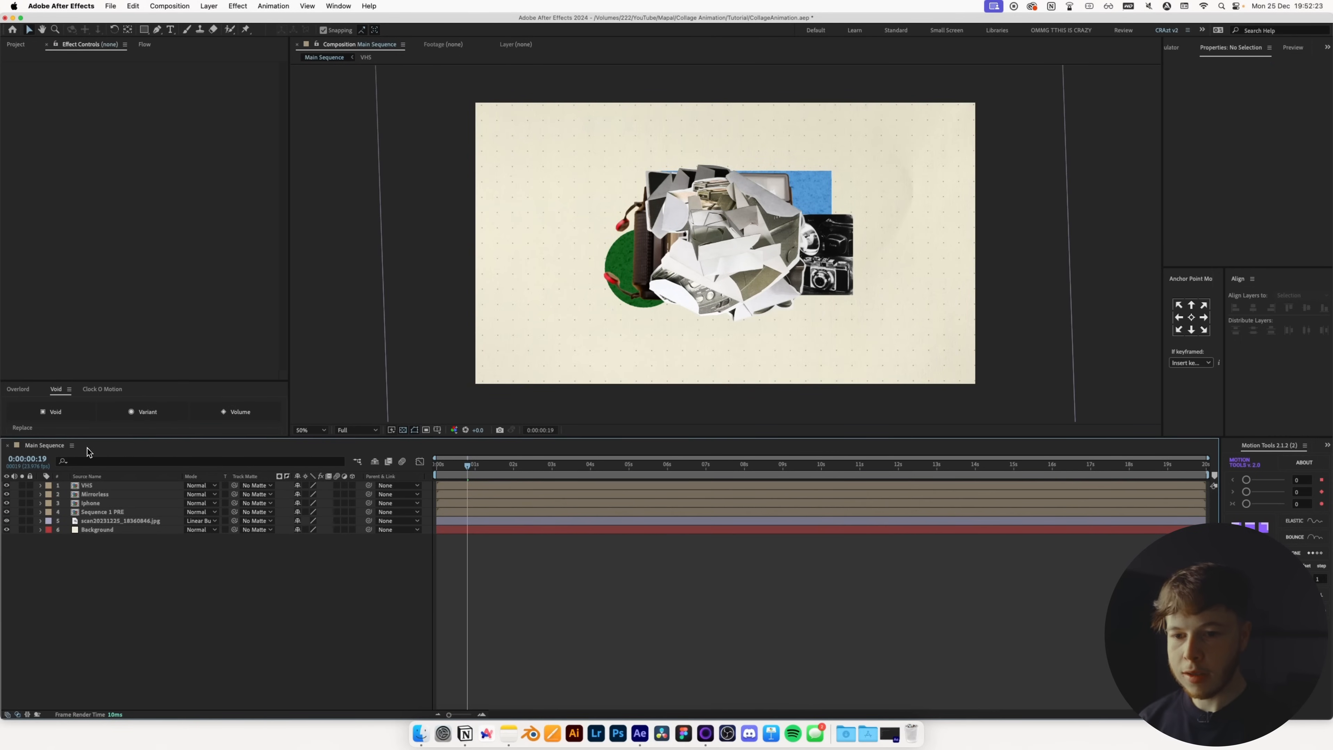
{"action": "left_click", "coordinate": [15, 45]}
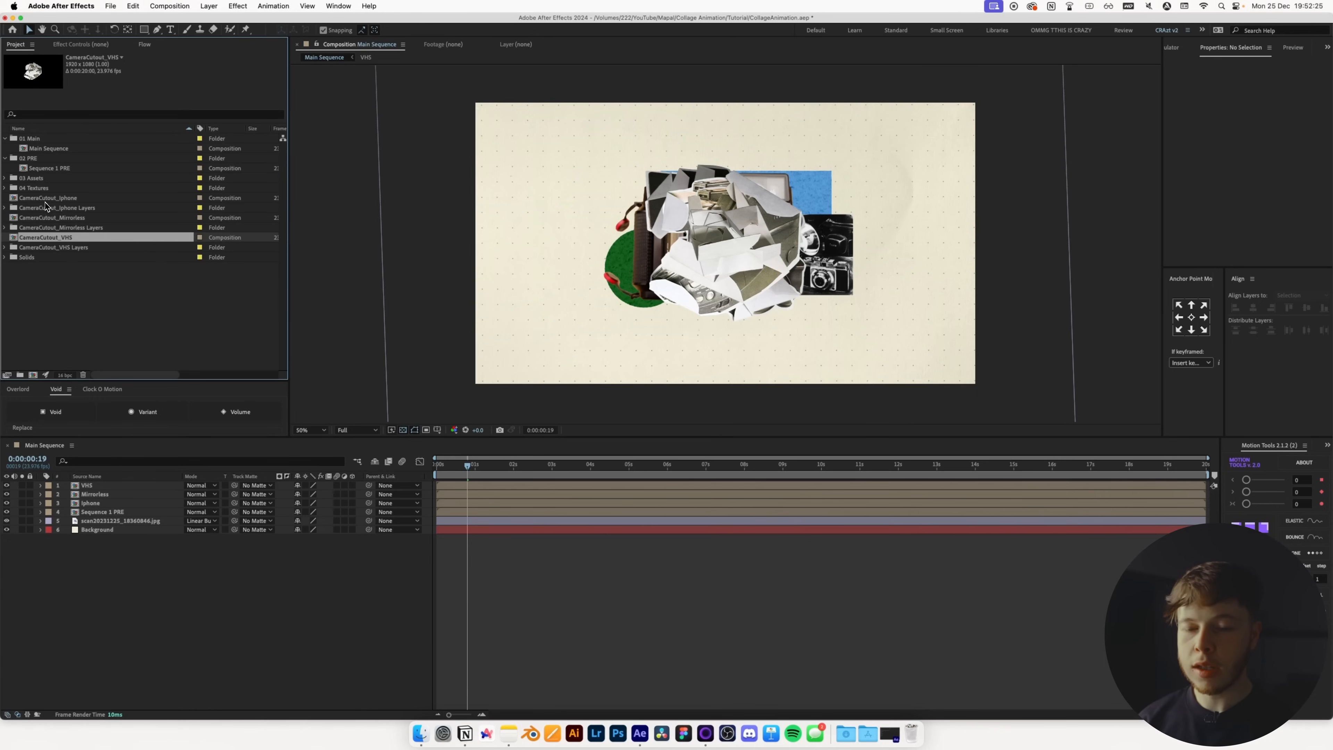
{"action": "left_click", "coordinate": [47, 247]}
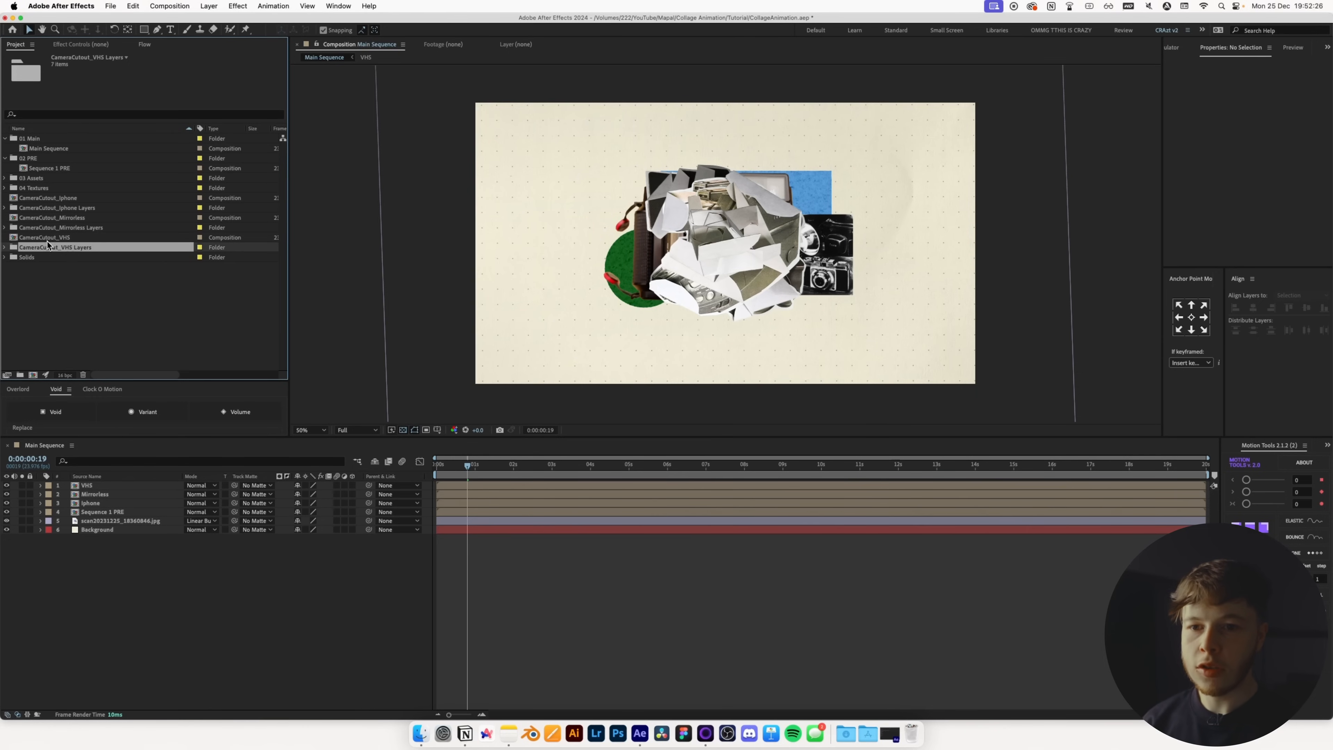
{"action": "left_click", "coordinate": [32, 198], "text": "shift"}
{"action": "key", "text": "Delete"}
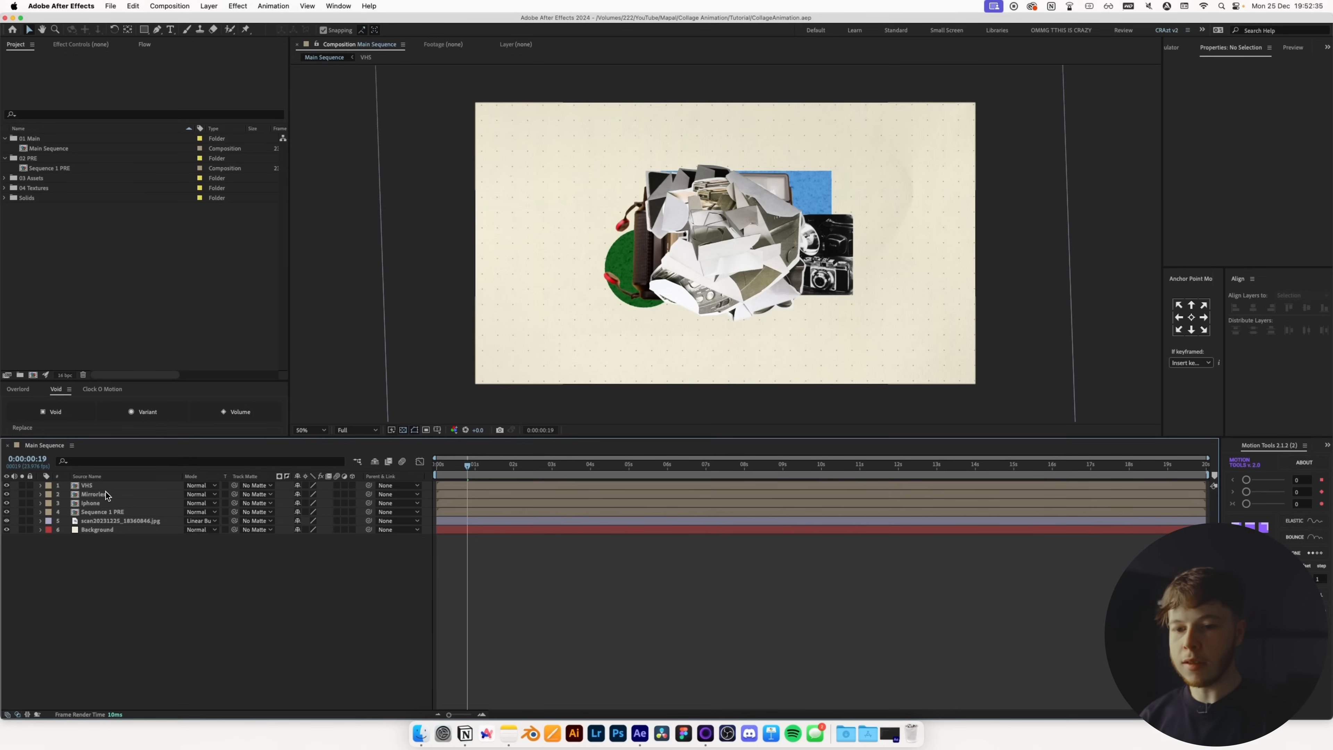
- Open the Mirrorless composition and trim all six of its layers to the first three frames
{"action": "double_click", "coordinate": [94, 493]}
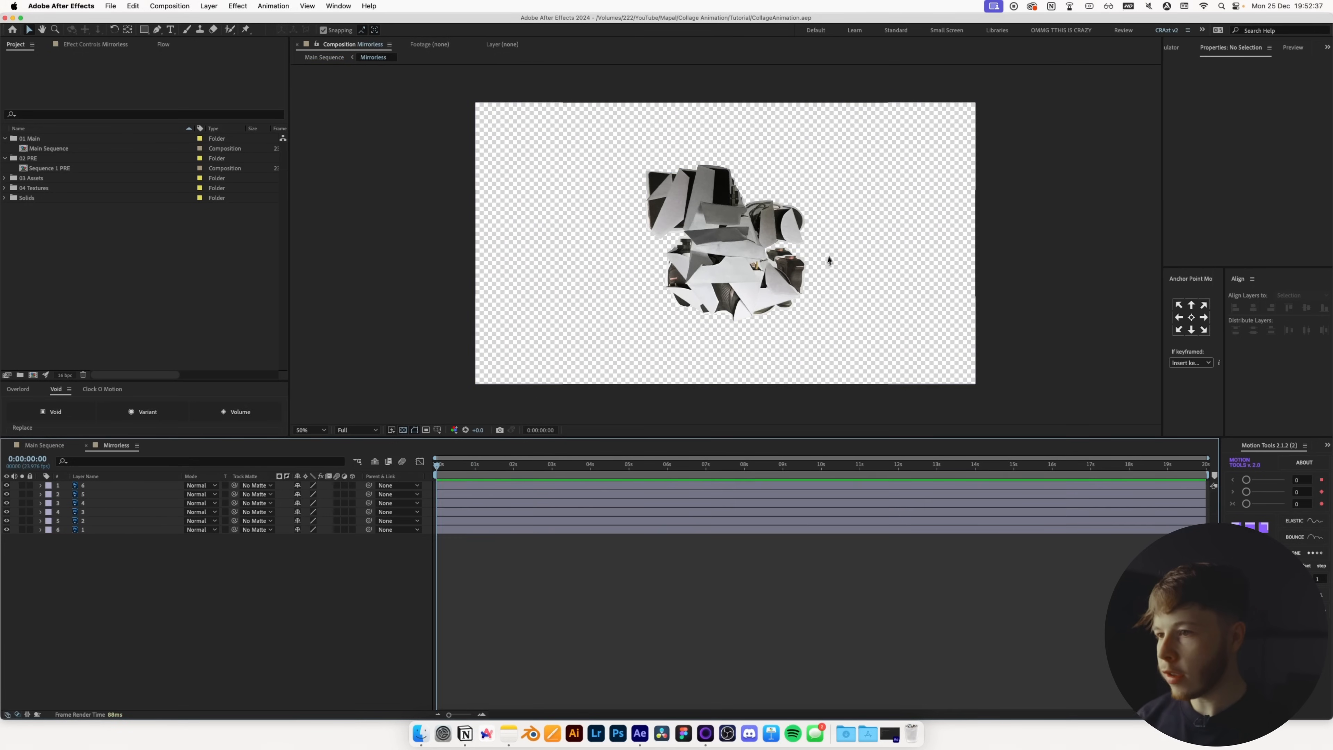
{"action": "key", "text": "period"}
{"action": "key", "text": "comma"}
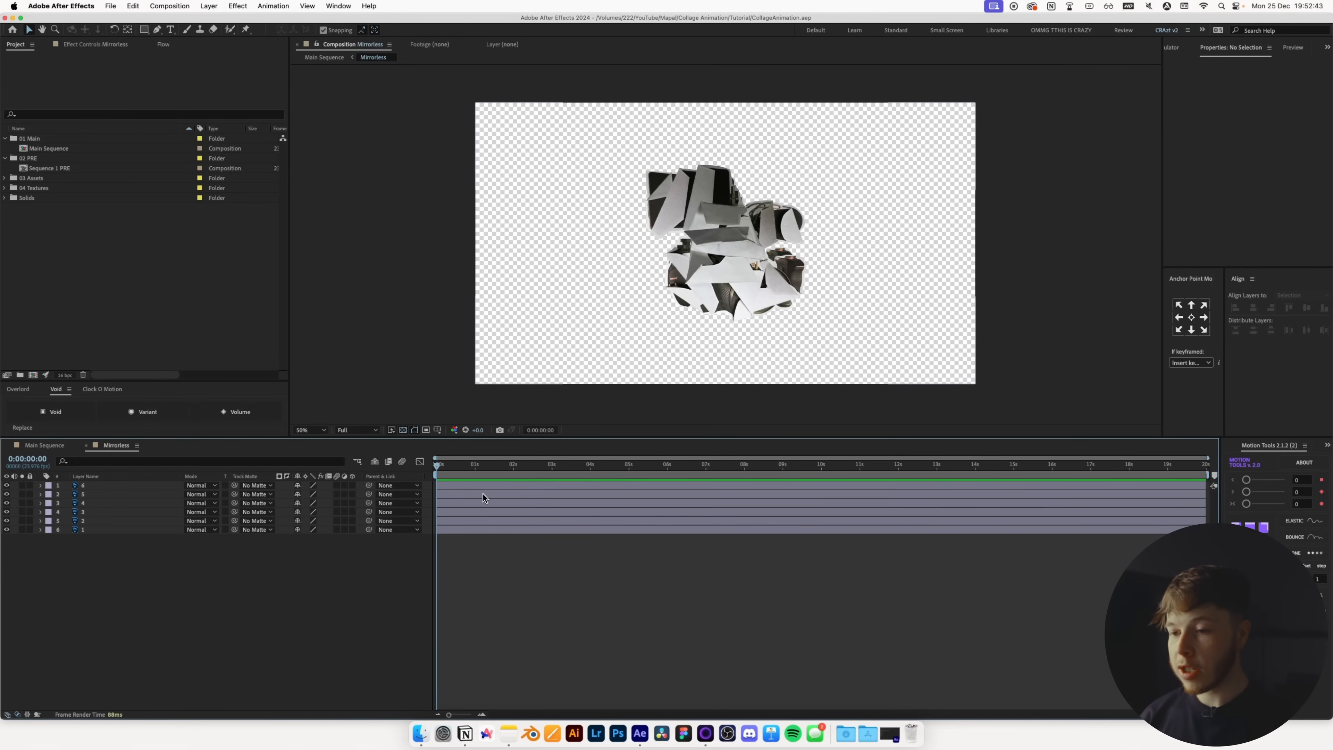
{"action": "key", "text": "super+Right"}
{"action": "key", "text": "super+Right"}
{"action": "key", "text": "super+Right"}
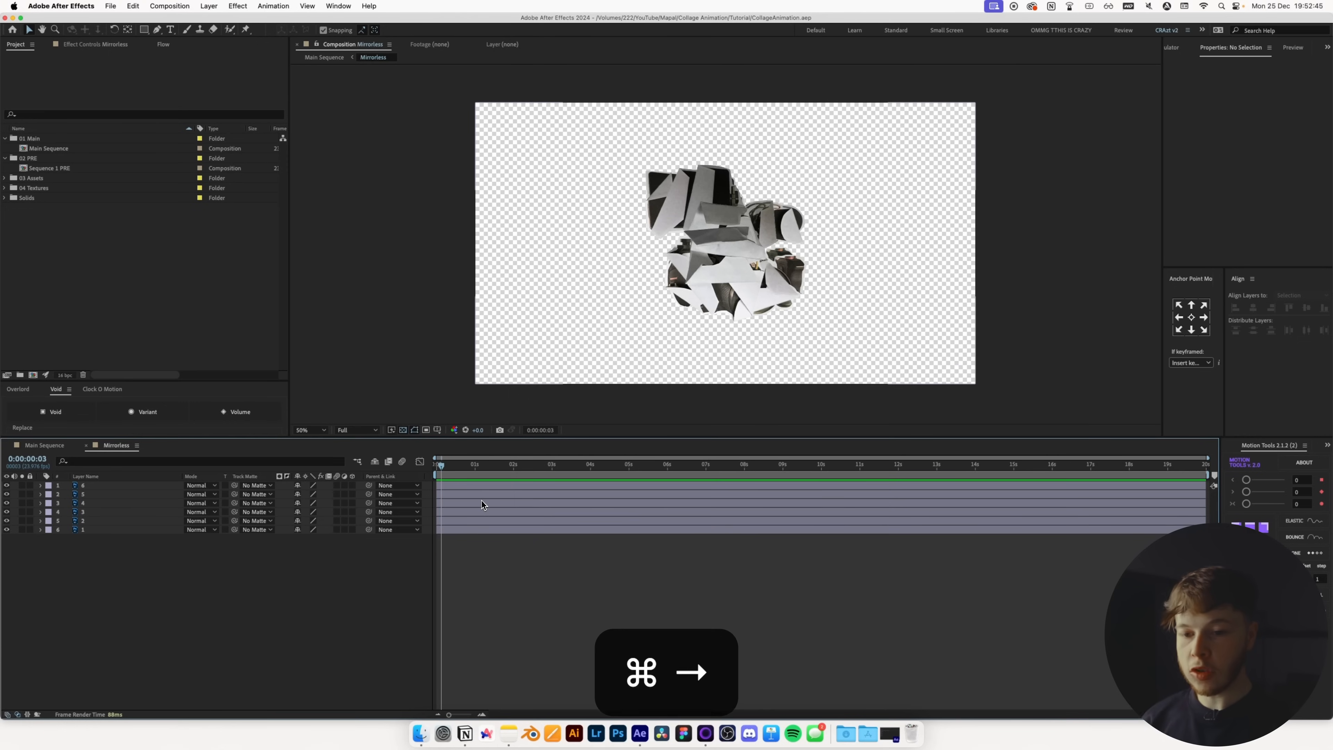
{"action": "key", "text": "super+a"}
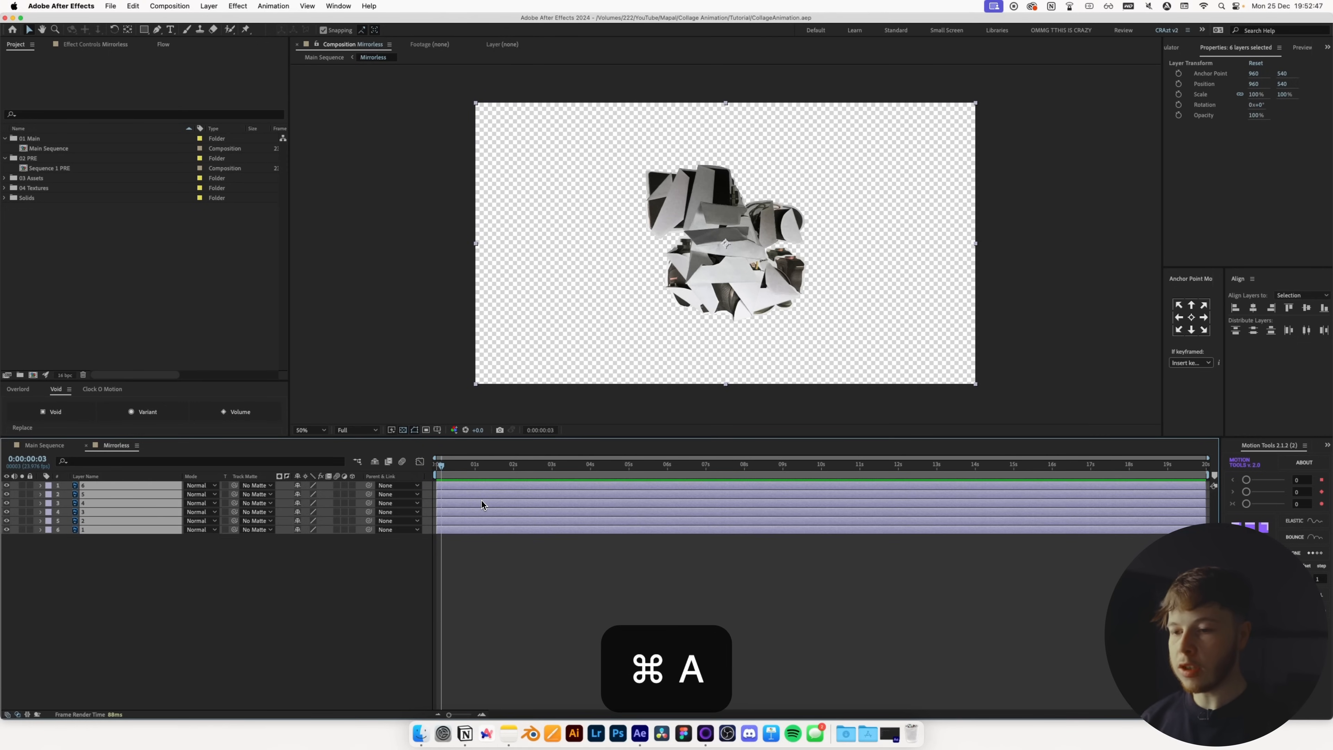
{"action": "key", "text": "super+shift+d"}
{"action": "key", "text": "Delete"}
{"action": "key", "text": "Home"}
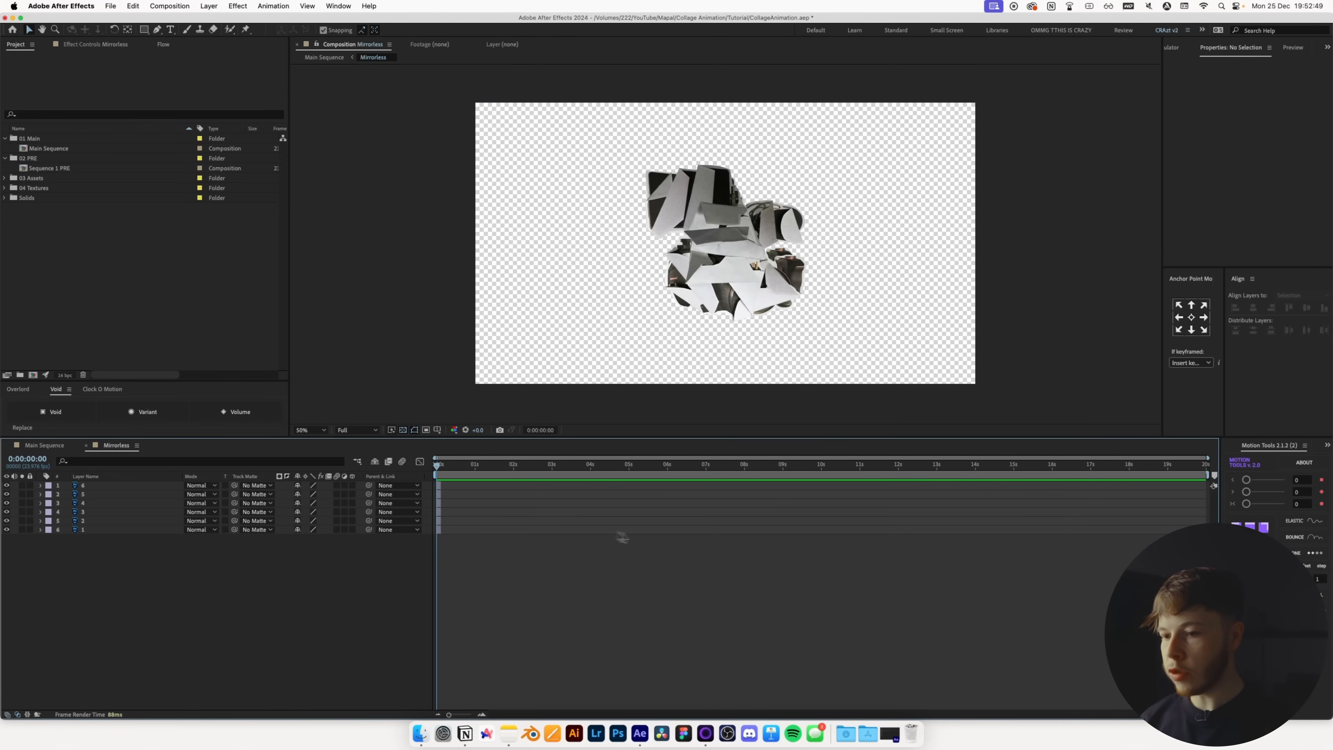
- Stagger all Mirrorless layers one after another with Motion Tools' Sequence at offset 3 and step 1, and preview the result
{"action": "key", "text": "super+a"}
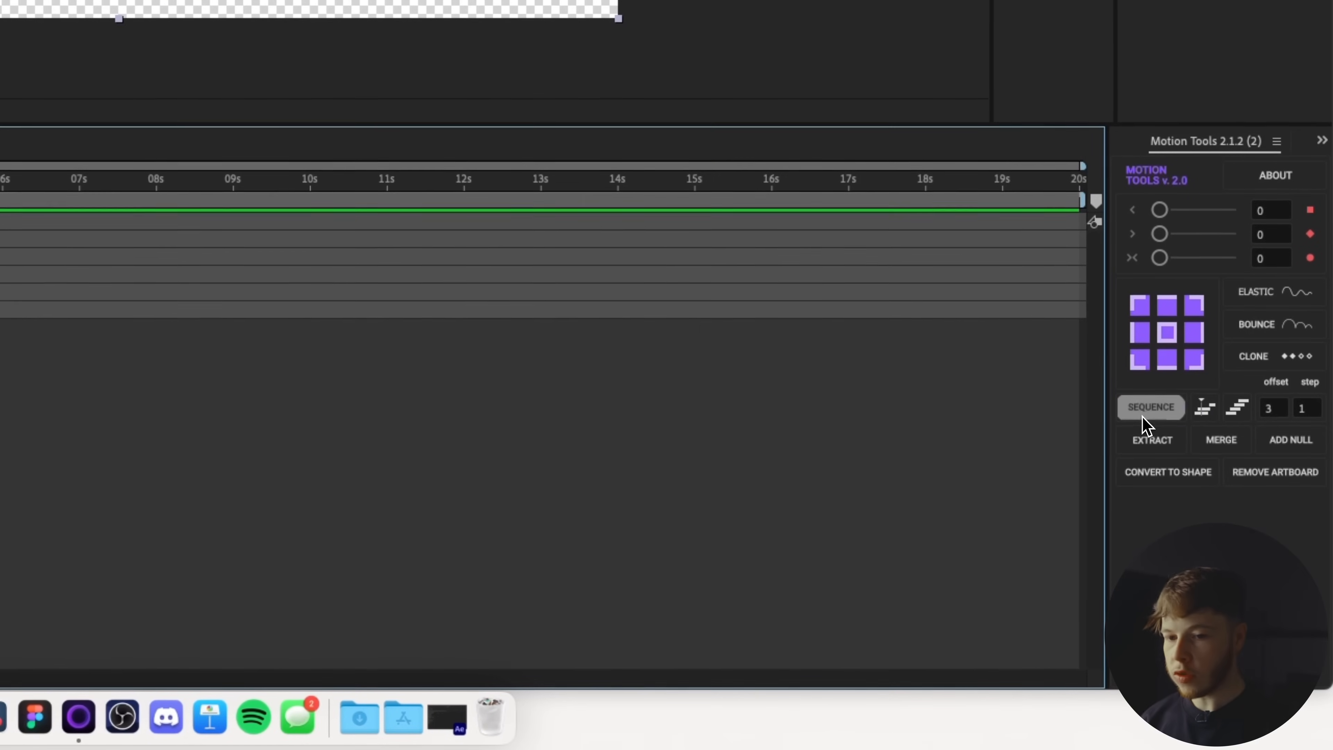
{"action": "left_click", "coordinate": [1142, 417]}
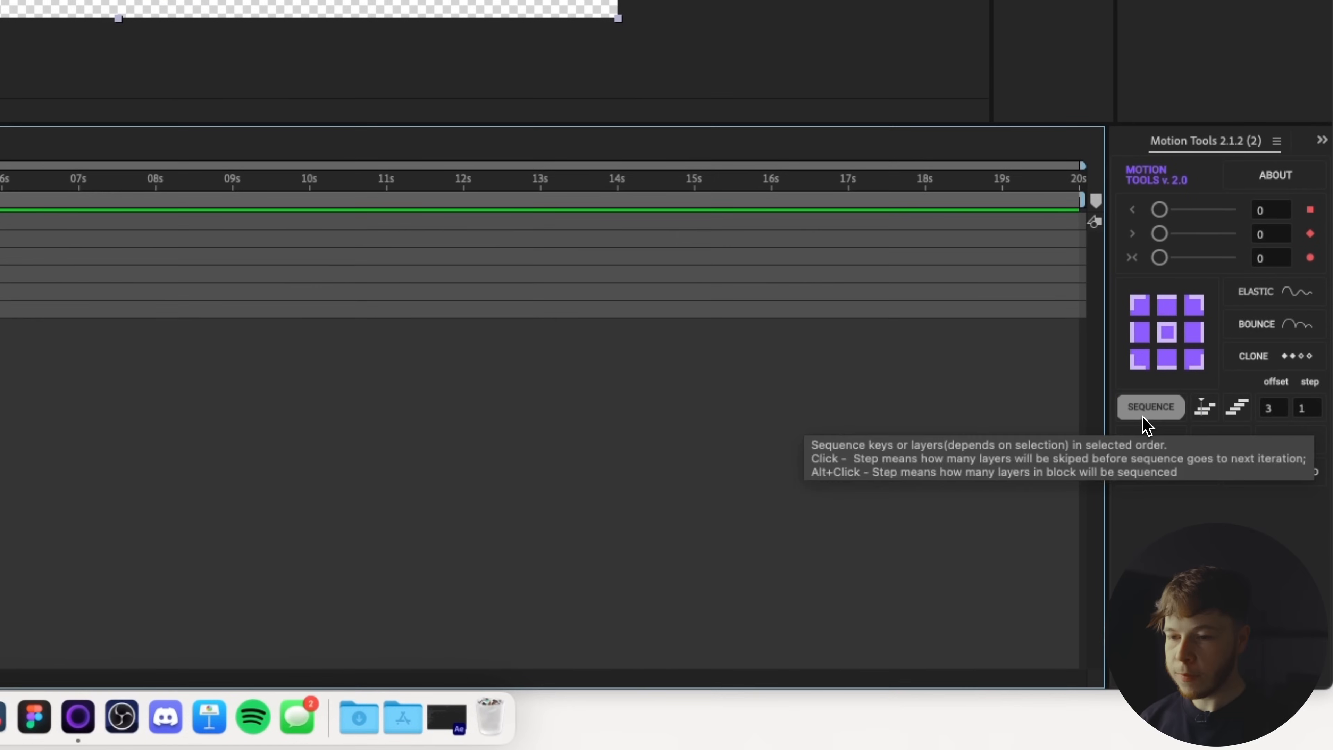
{"action": "key", "text": "super+z"}
{"action": "left_click", "coordinate": [1237, 408]}
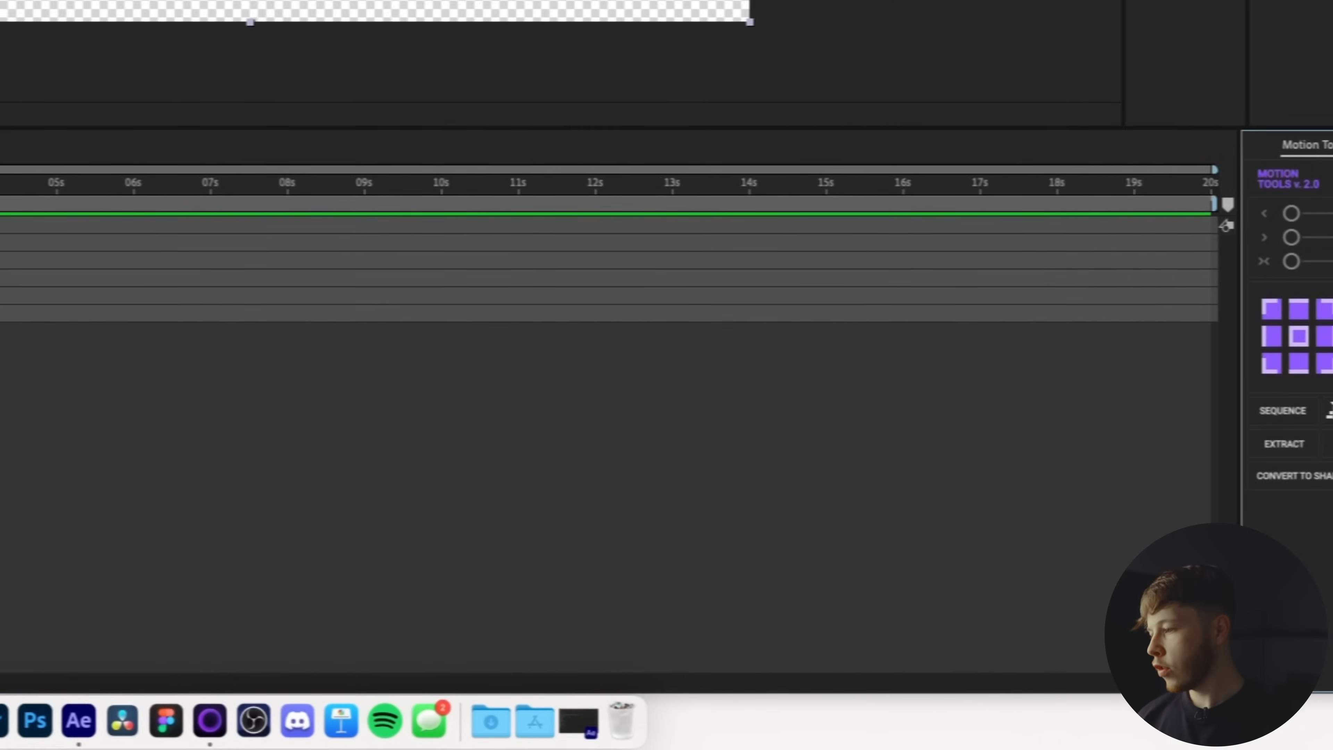
{"action": "left_click", "coordinate": [1157, 409]}
{"action": "left_click", "coordinate": [357, 499]}
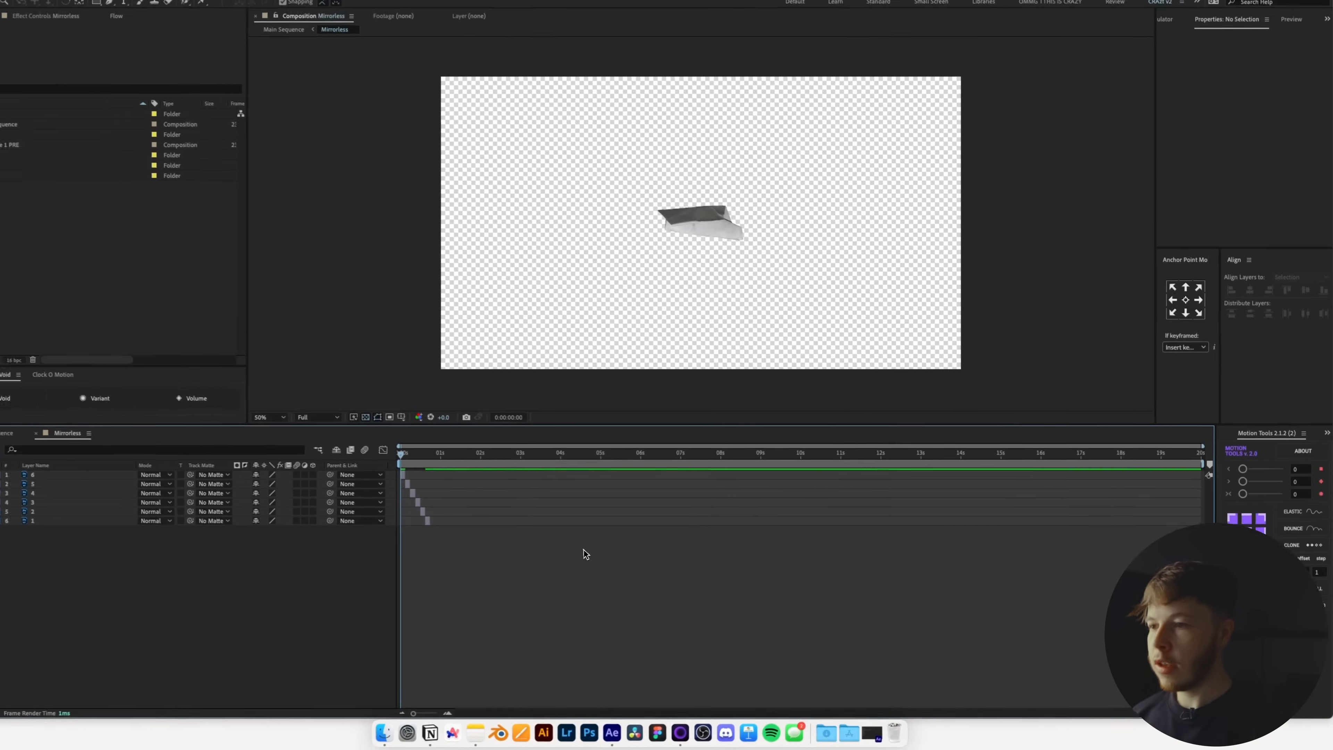
{"action": "key", "text": "space"}
{"action": "key", "text": "space"}
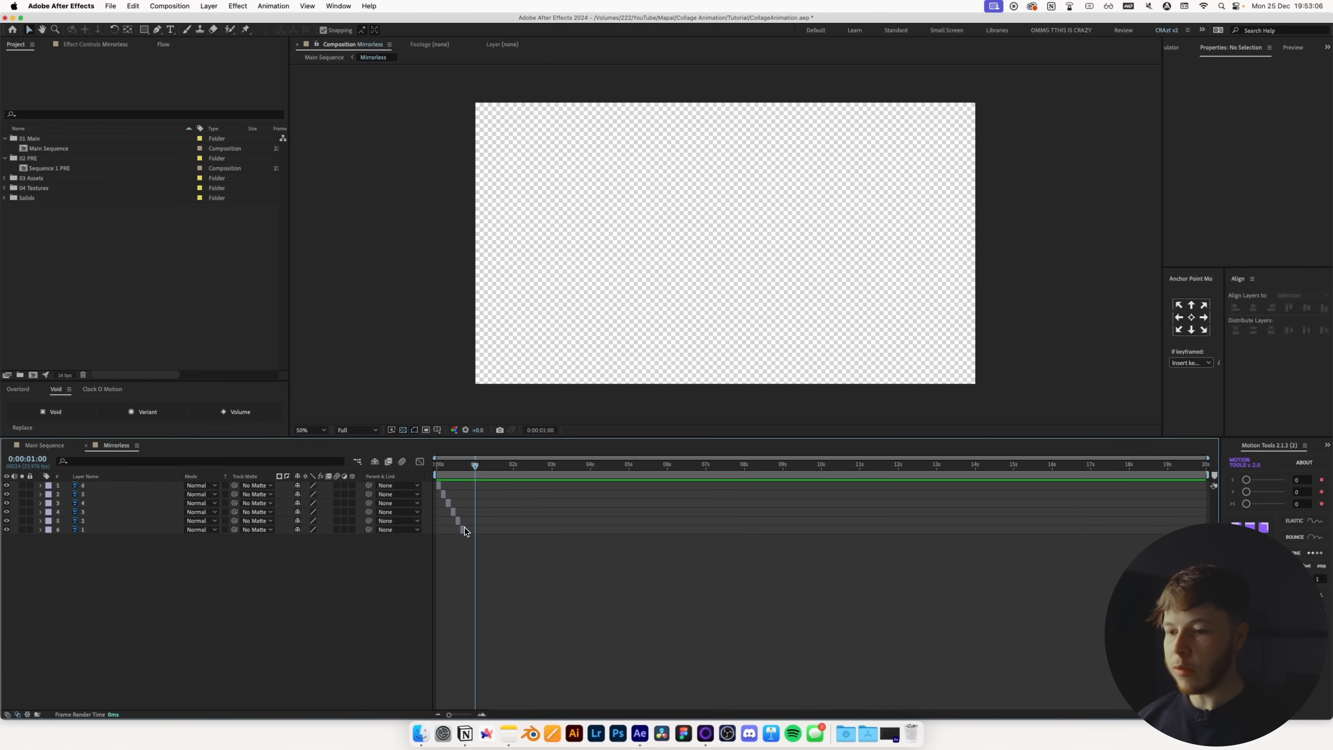
- Extend layer 1, the uncrumpled mirrorless camera, to the end of the composition and preview the animation
{"action": "left_click", "coordinate": [465, 529]}
{"action": "left_click", "coordinate": [459, 465]}
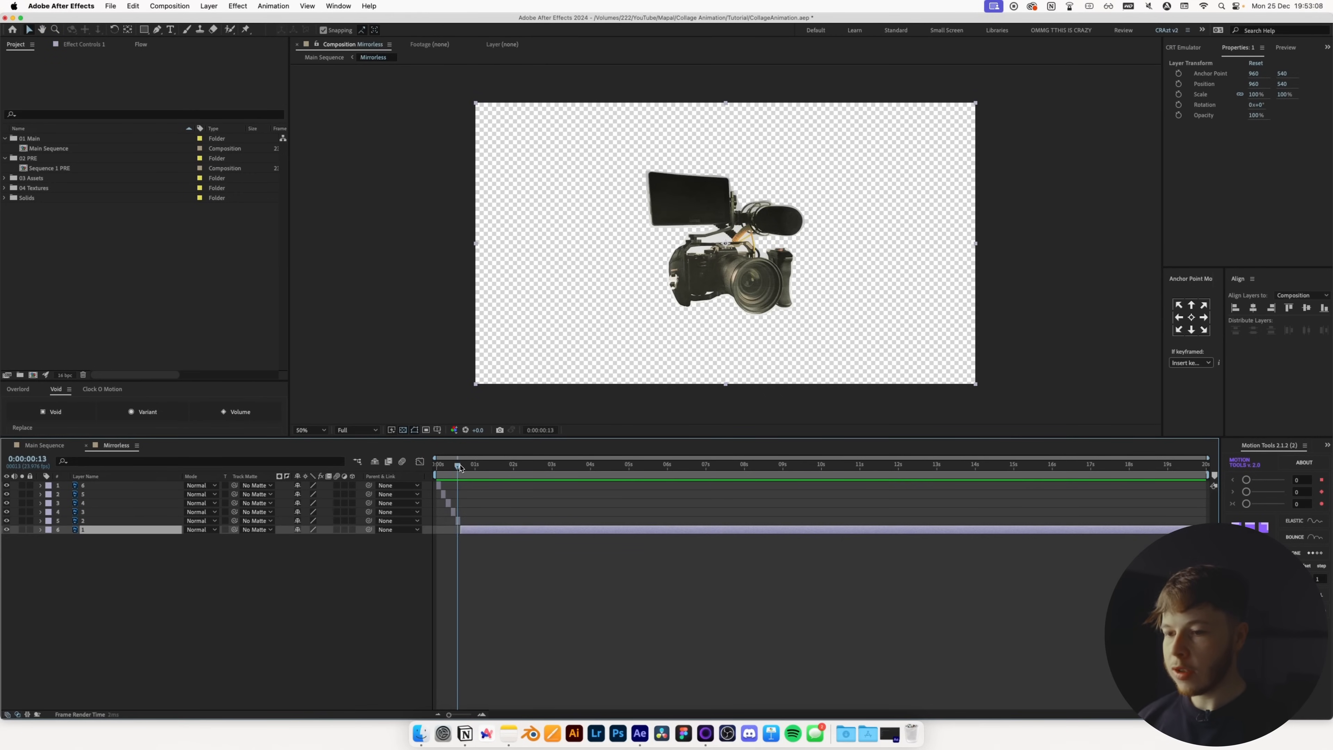
{"action": "key", "text": "space"}
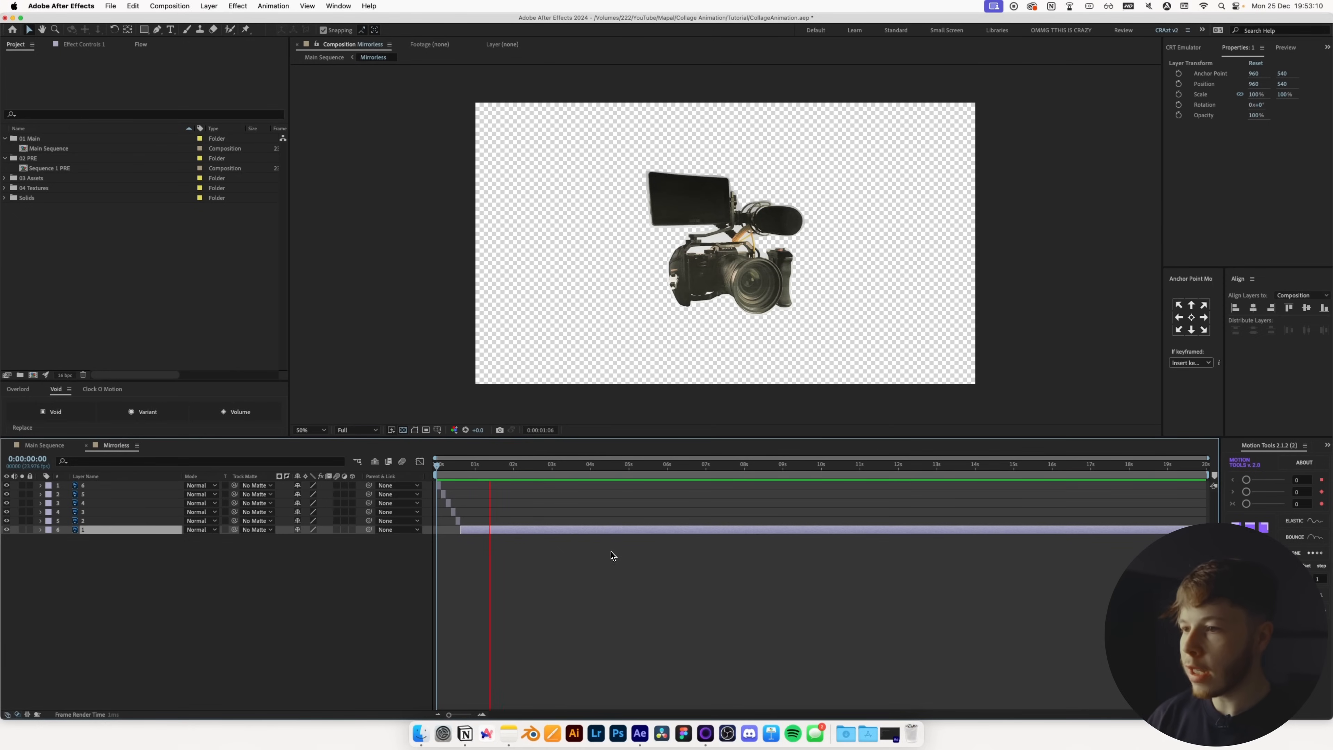
{"action": "key", "text": "space"}
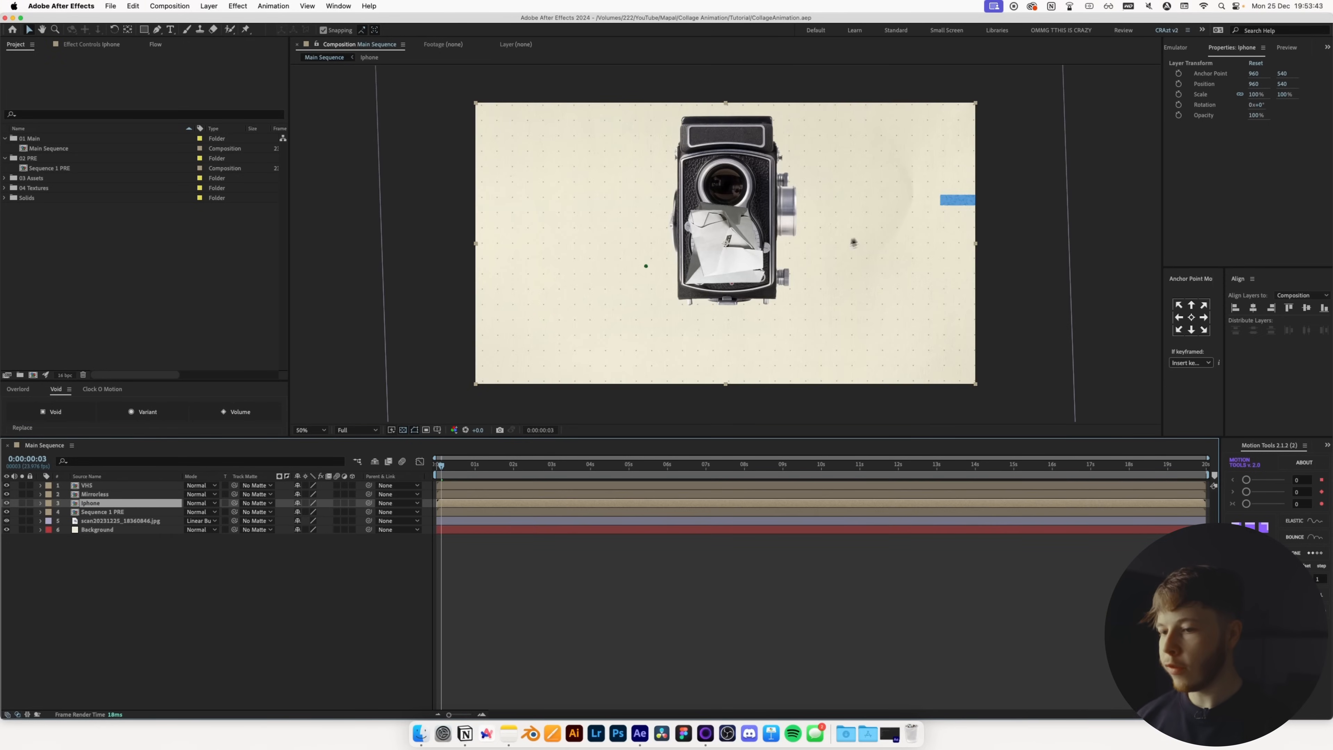
- In Main Sequence, move the VHS cutout left to about X 422 and the Iphone cutout right to about X 1692
{"action": "left_click_drag", "start_coordinate": [471, 464], "coordinate": [612, 467]}
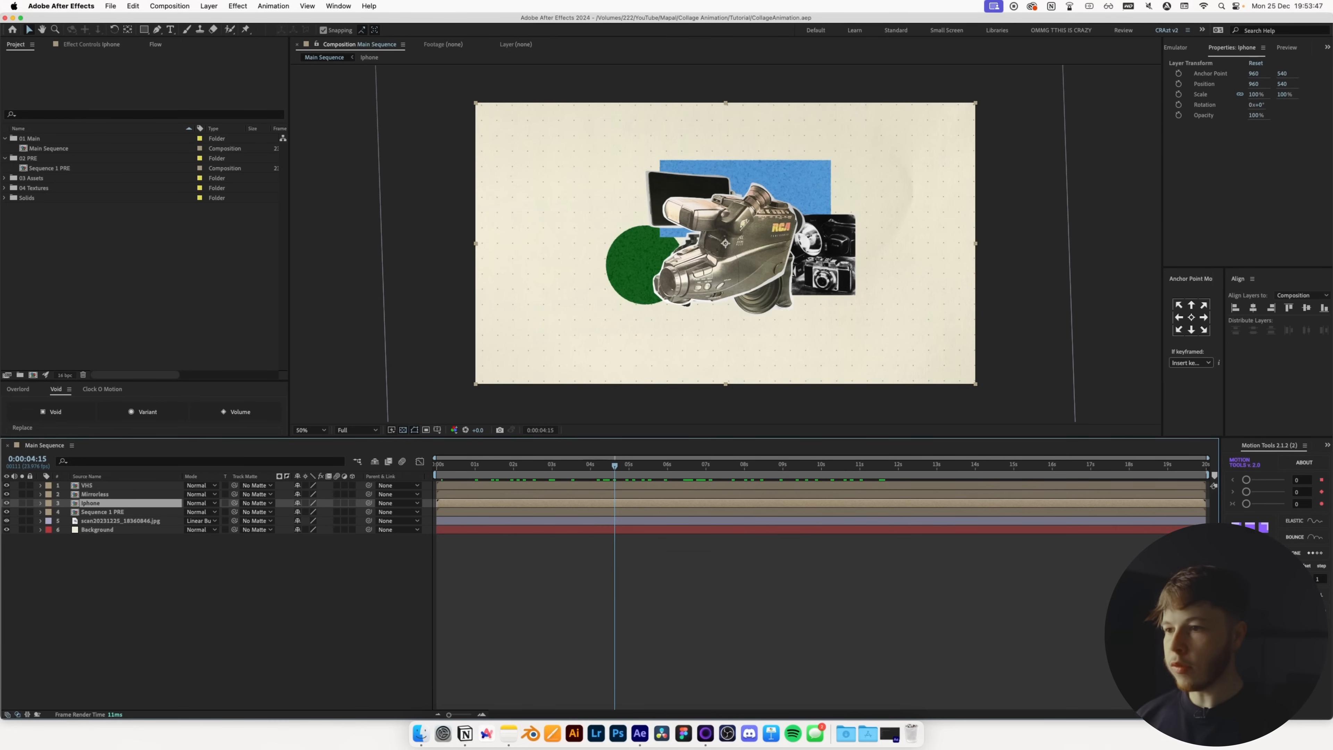
{"action": "key", "text": "super+z"}
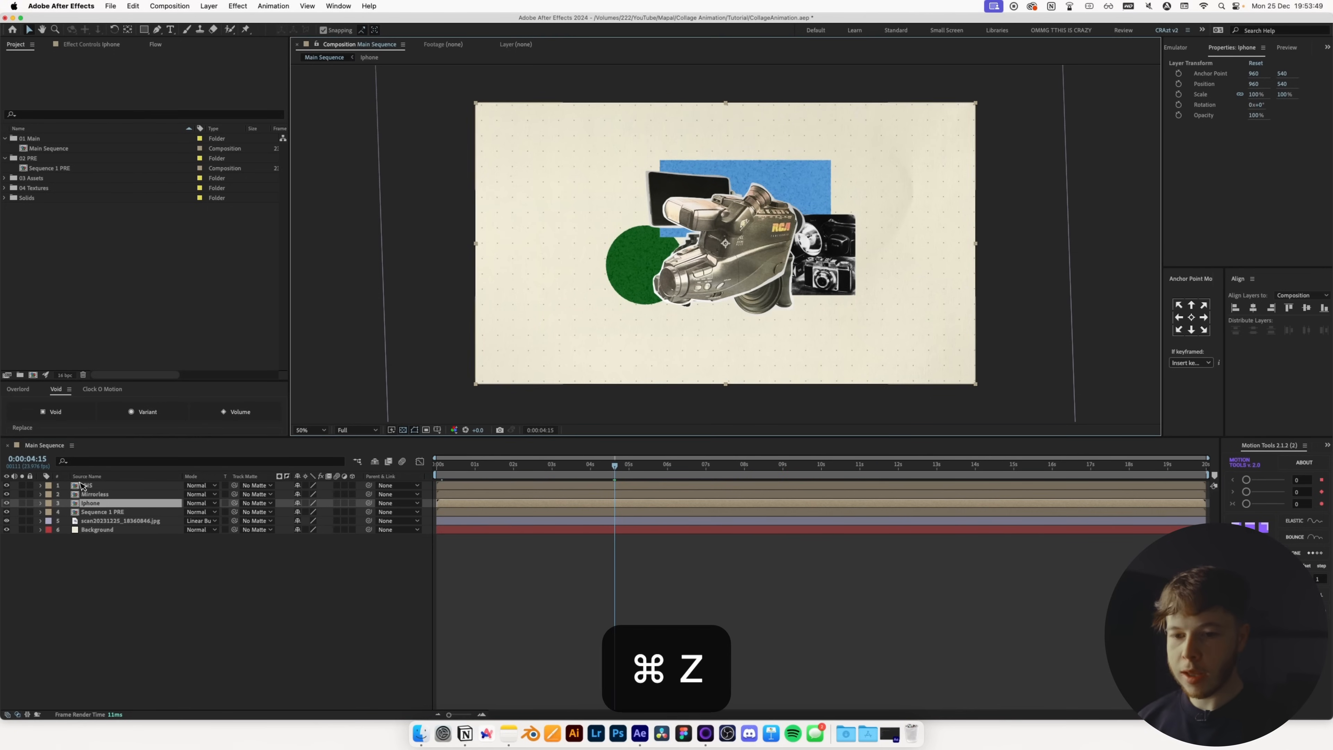
{"action": "left_click_drag", "start_coordinate": [748, 253], "coordinate": [608, 253]}
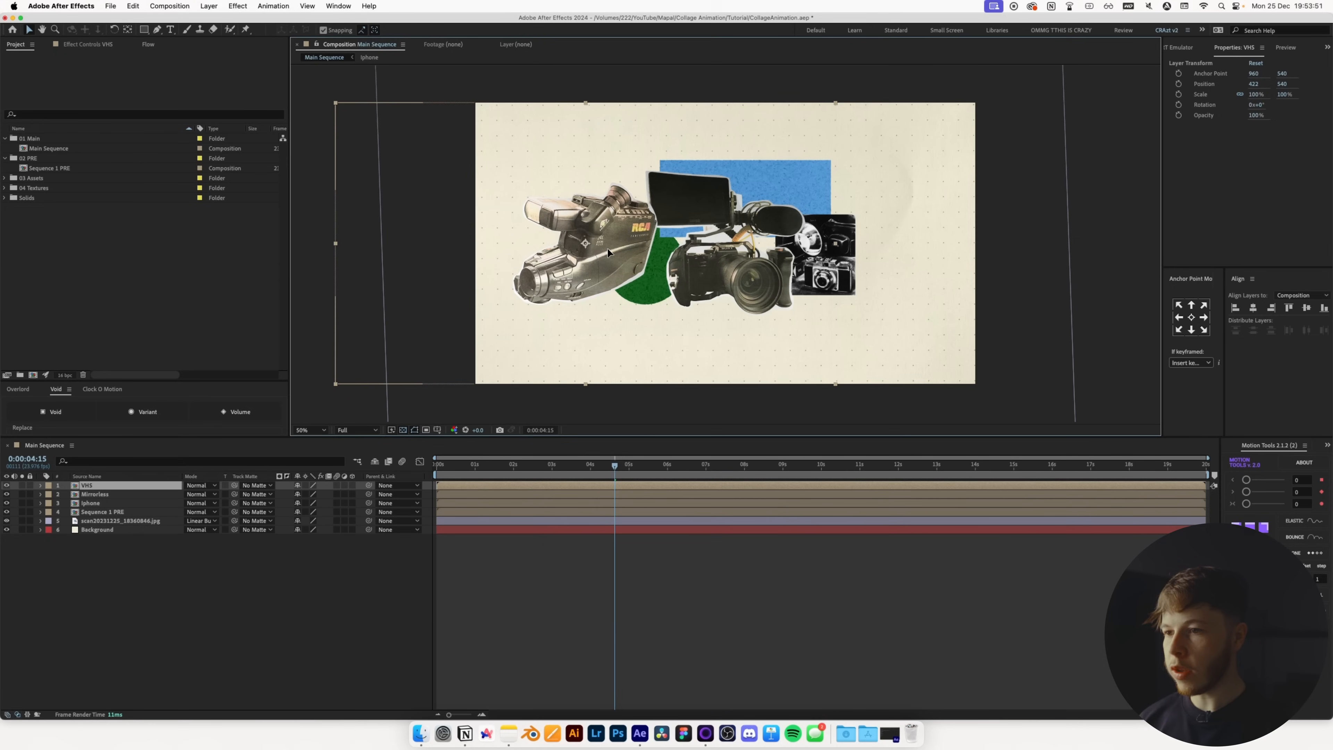
{"action": "left_click", "coordinate": [97, 495]}
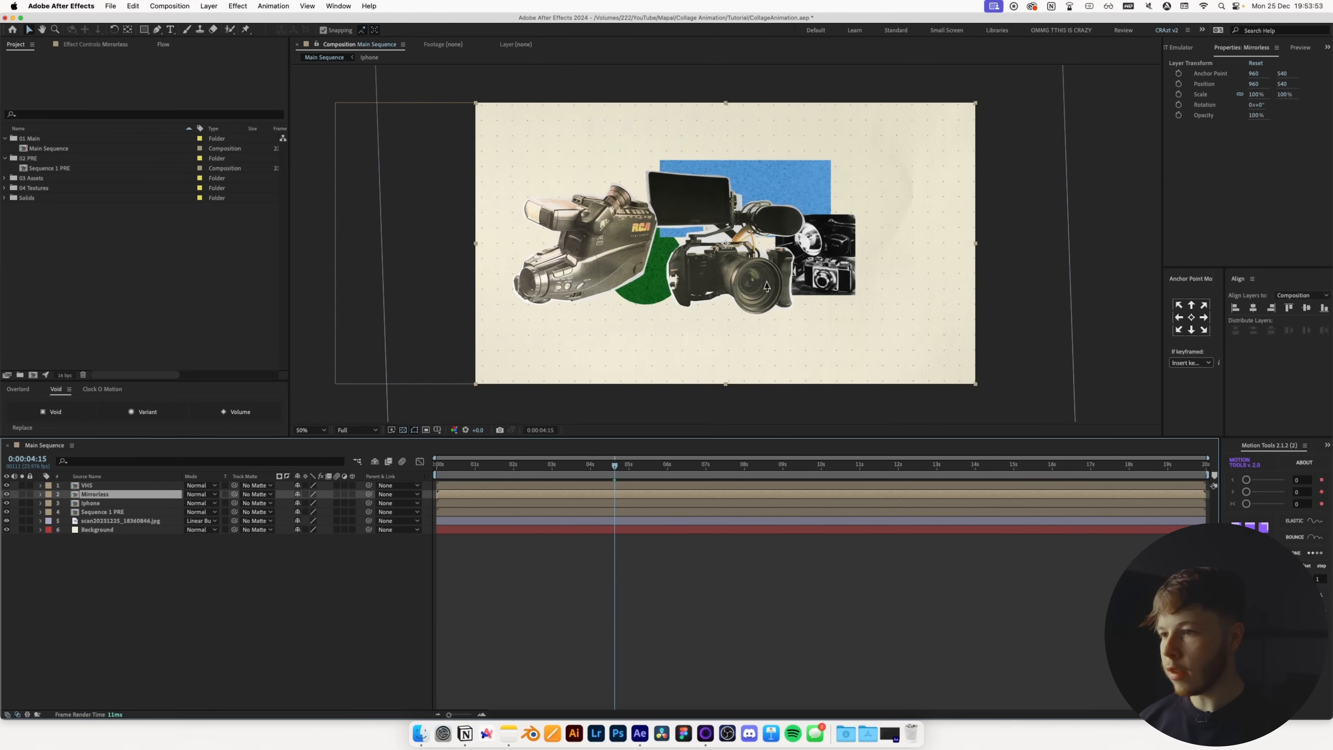
{"action": "left_click", "coordinate": [126, 503]}
{"action": "left_click_drag", "start_coordinate": [785, 268], "coordinate": [961, 266]}
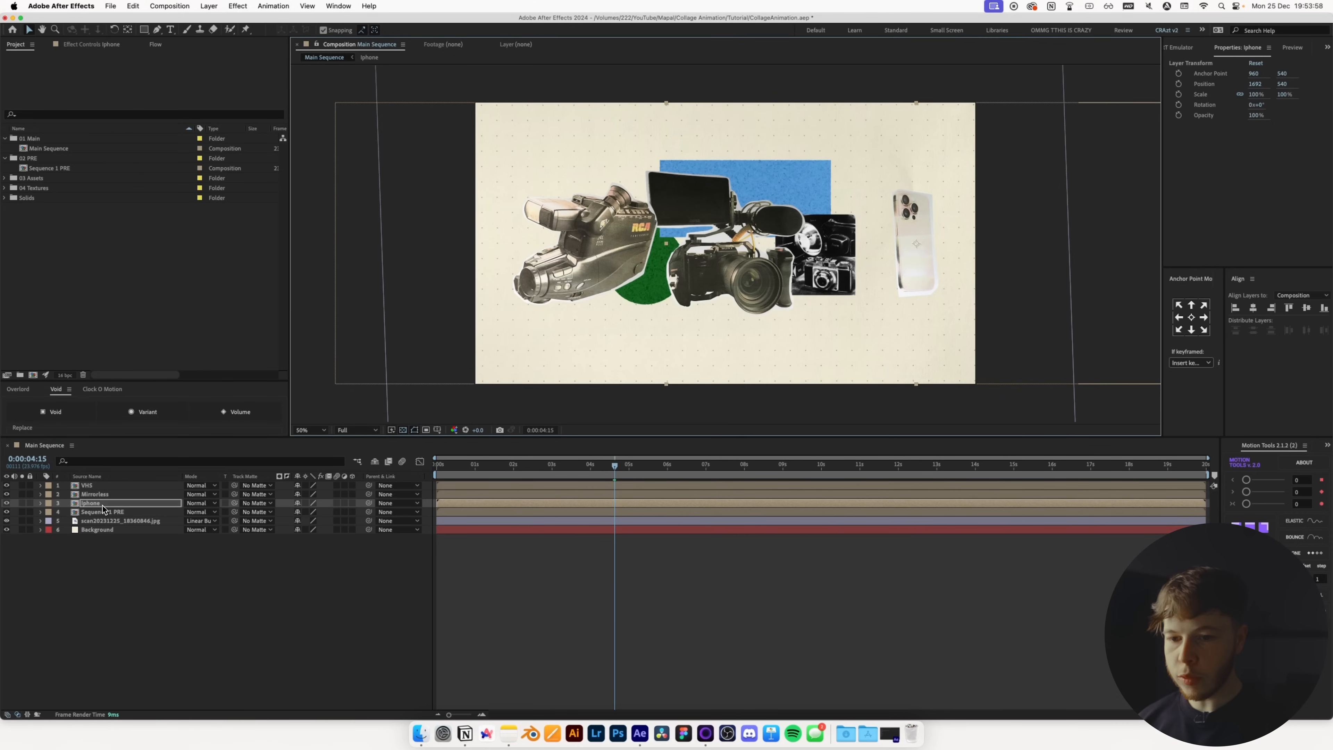
- Reorder the cutout layers to Iphone, Mirrorless, VHS and shift the mirrorless camera slightly right between the other two
{"action": "left_click_drag", "start_coordinate": [108, 487], "coordinate": [100, 499]}
{"action": "left_click", "coordinate": [102, 496]}
{"action": "left_click_drag", "start_coordinate": [740, 263], "coordinate": [778, 254]}
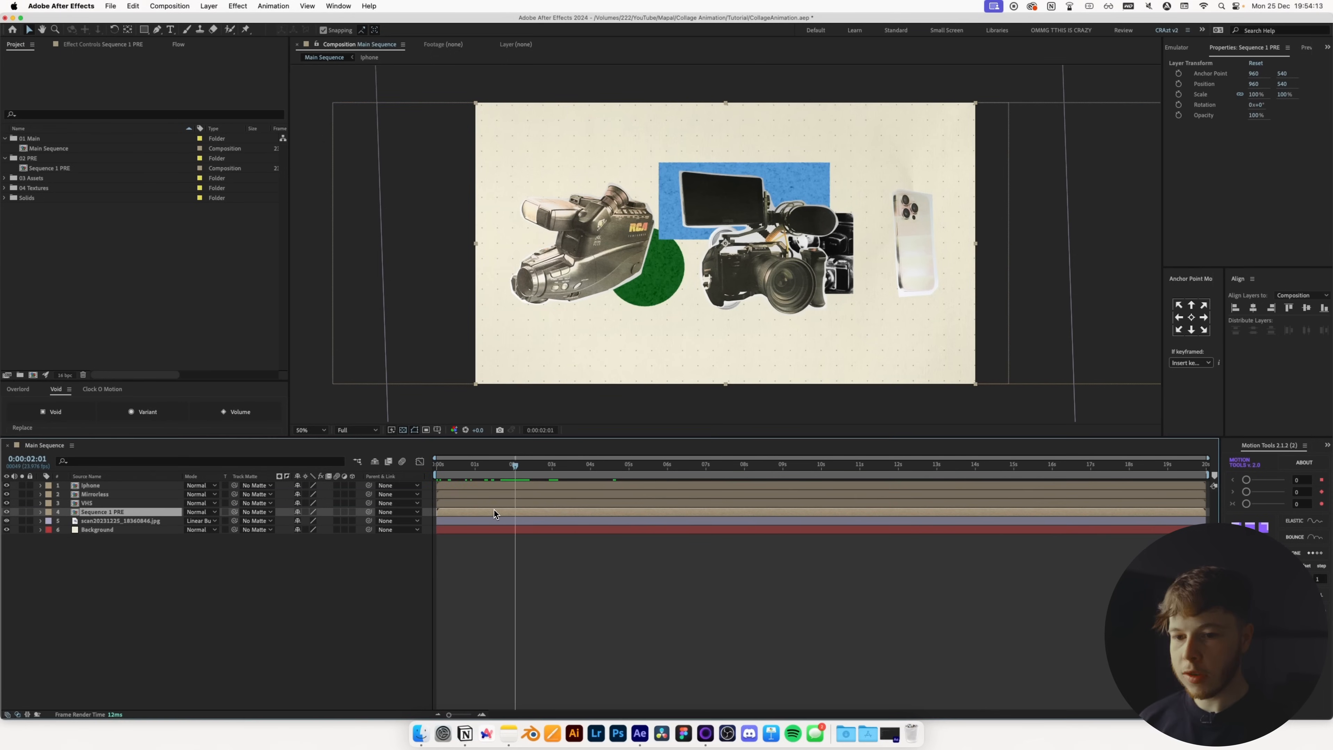
- Cut off Sequence 1 PRE at 0:00:02:01 by splitting it and deleting the later part, and preview the sequence
{"action": "key", "text": "ctrl+shift+d"}
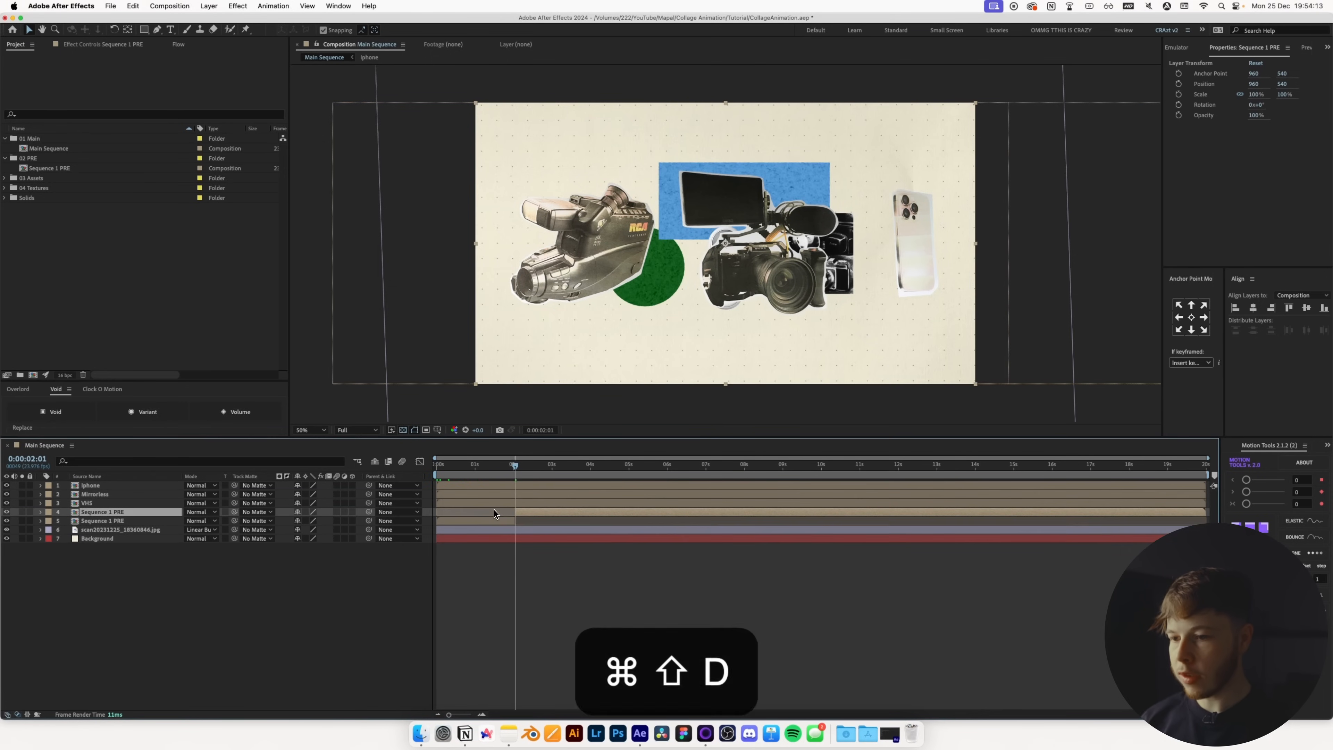
{"action": "key", "text": "Delete"}
{"action": "left_click", "coordinate": [455, 473]}
{"action": "key", "text": "space"}
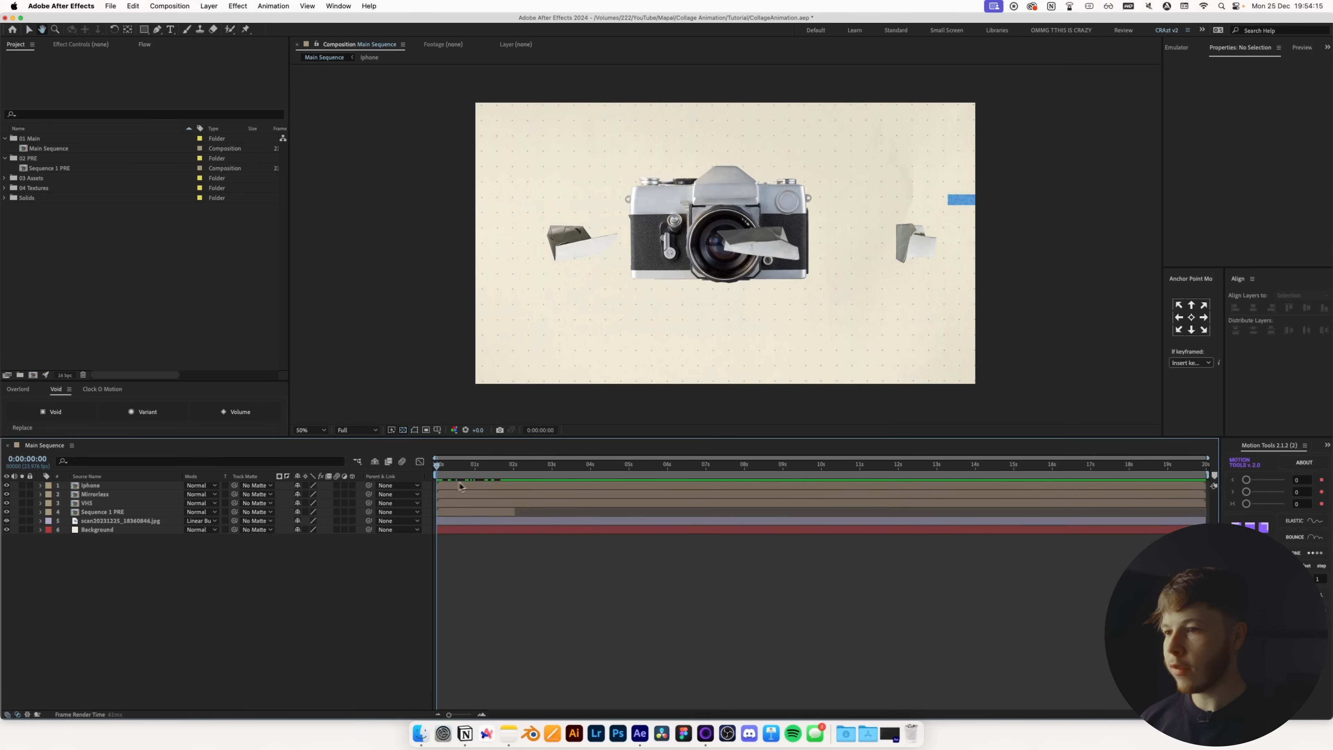
{"action": "key", "text": "space"}
- Shift the Iphone, Mirrorless and VHS layers so they start where Sequence 1 PRE ends, and scrub through the transition
{"action": "left_click", "coordinate": [464, 504]}
{"action": "left_click", "coordinate": [444, 485], "text": "shift"}
{"action": "left_click_drag", "start_coordinate": [439, 486], "coordinate": [516, 487]}
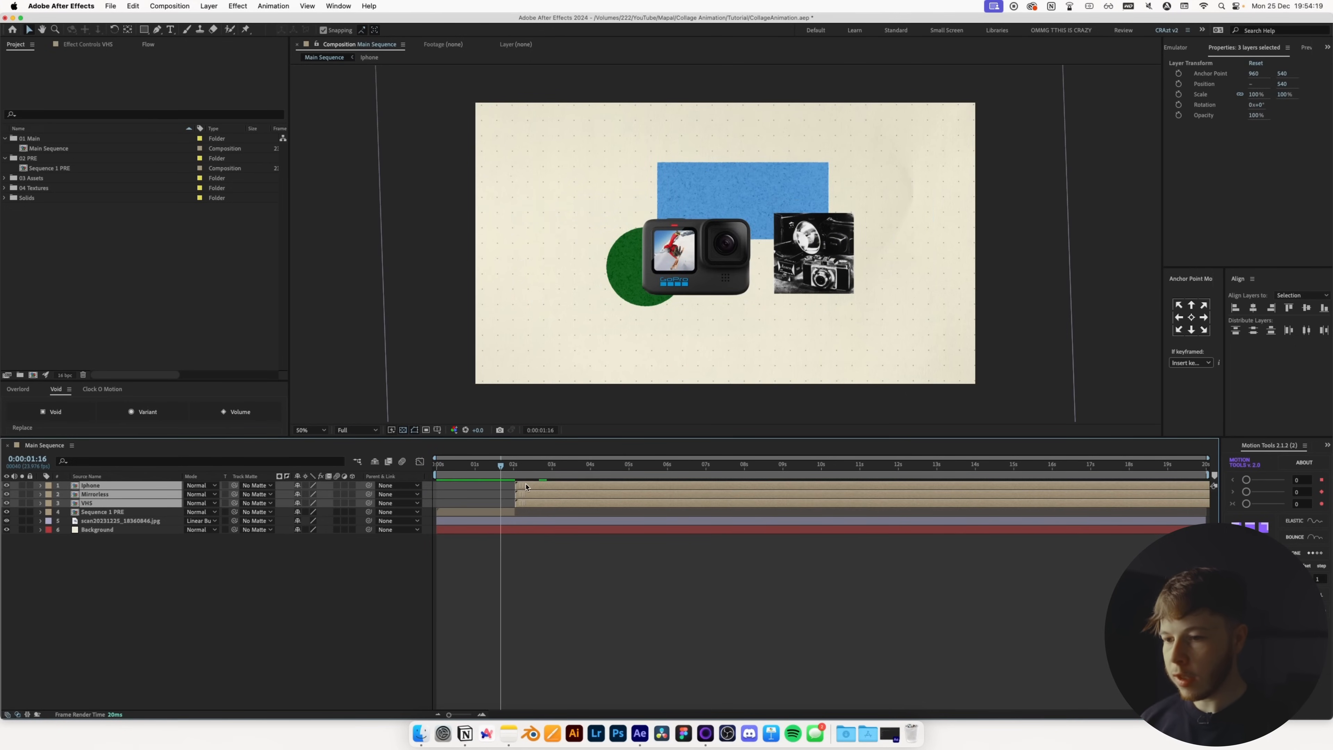
{"action": "left_click", "coordinate": [614, 578]}
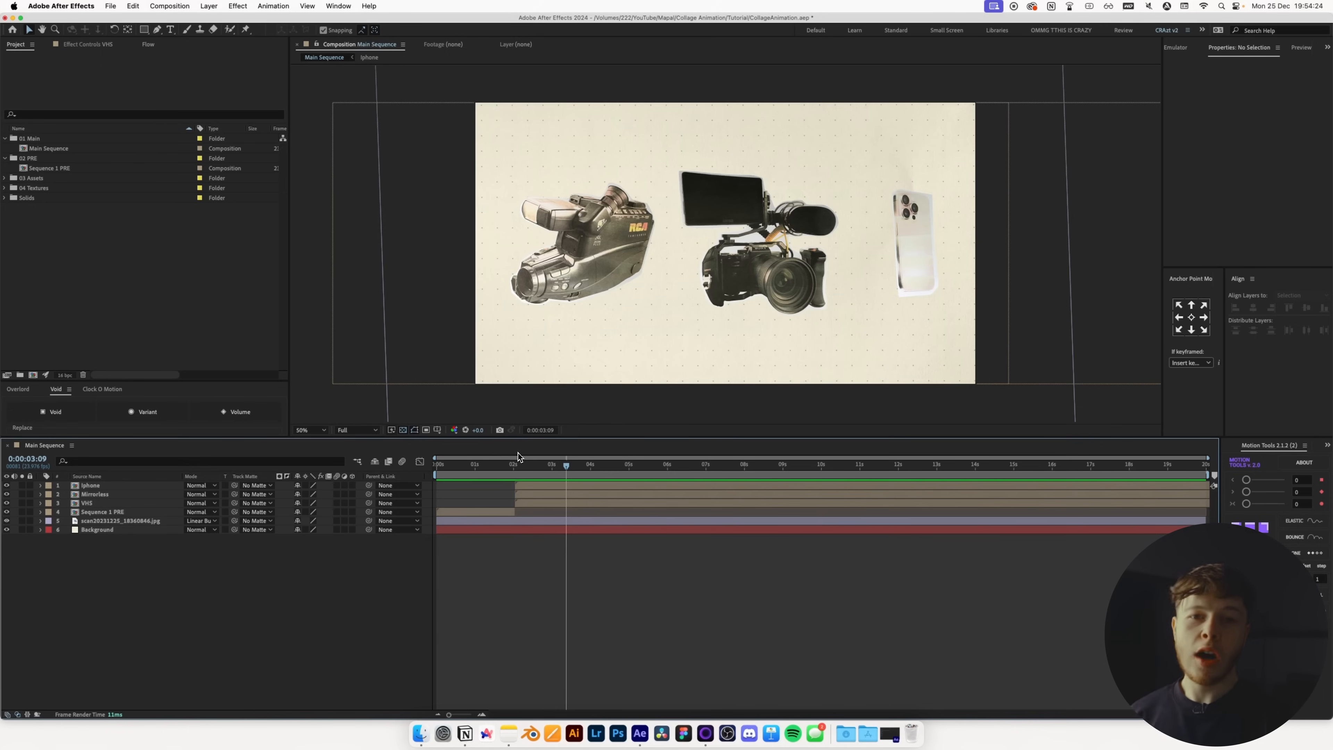
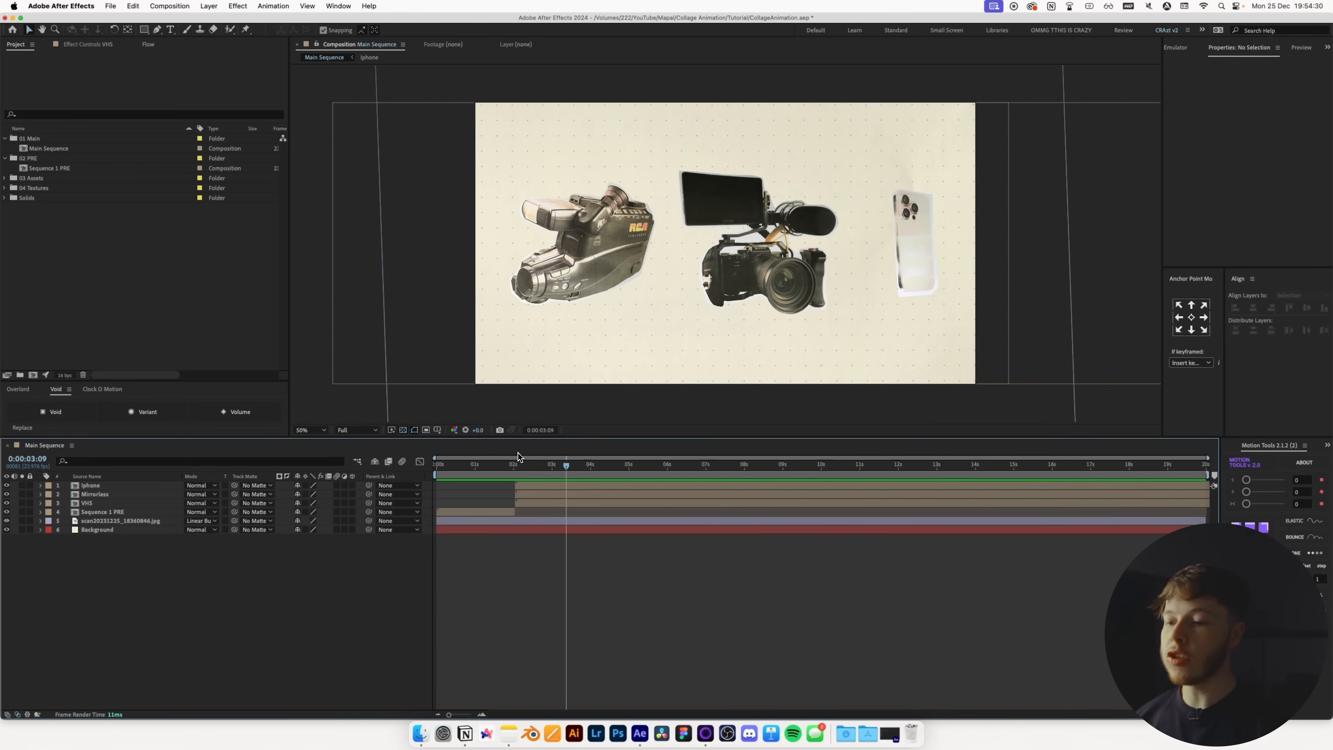
{"action": "left_click_drag", "start_coordinate": [513, 467], "coordinate": [476, 465]}
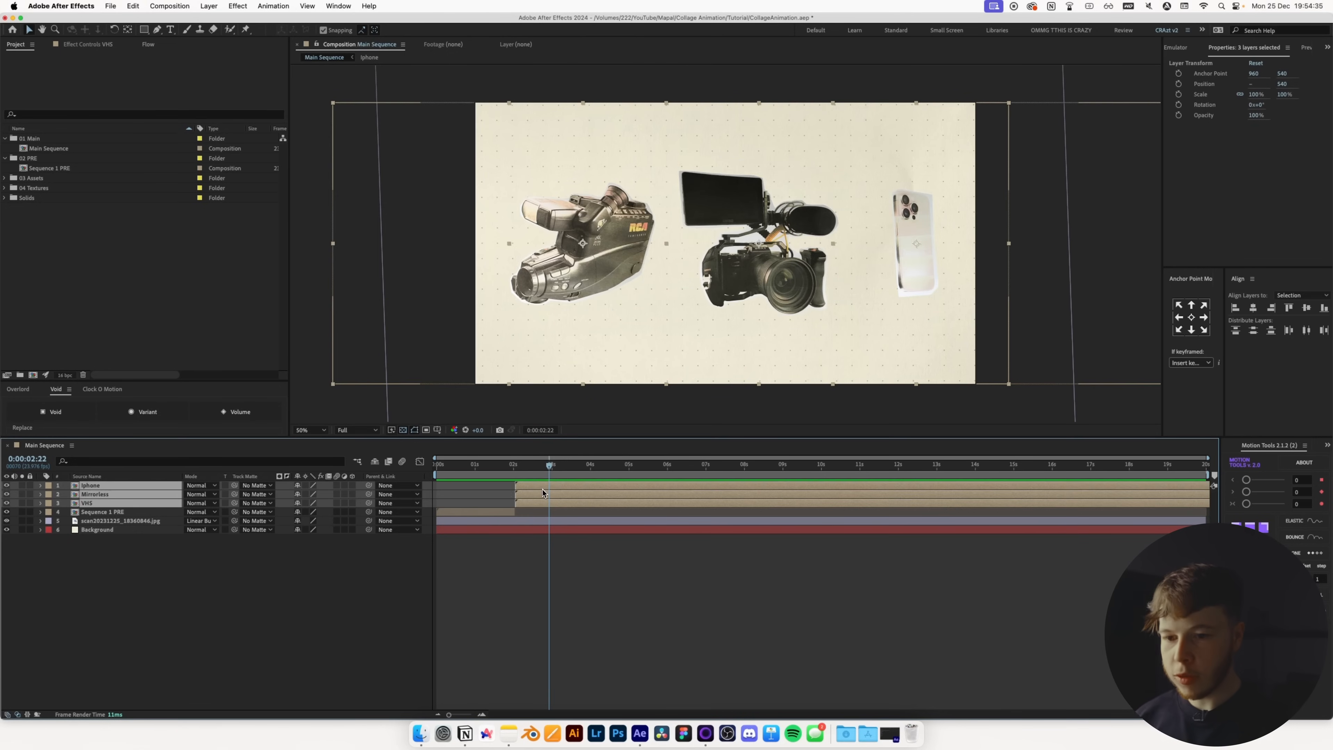
- Scale the Iphone, Mirrorless and VHS layers down to 77% and check an earlier frame of their animation
{"action": "key", "text": "s"}
{"action": "left_click_drag", "start_coordinate": [307, 507], "coordinate": [295, 507]}
{"action": "left_click", "coordinate": [531, 466]}
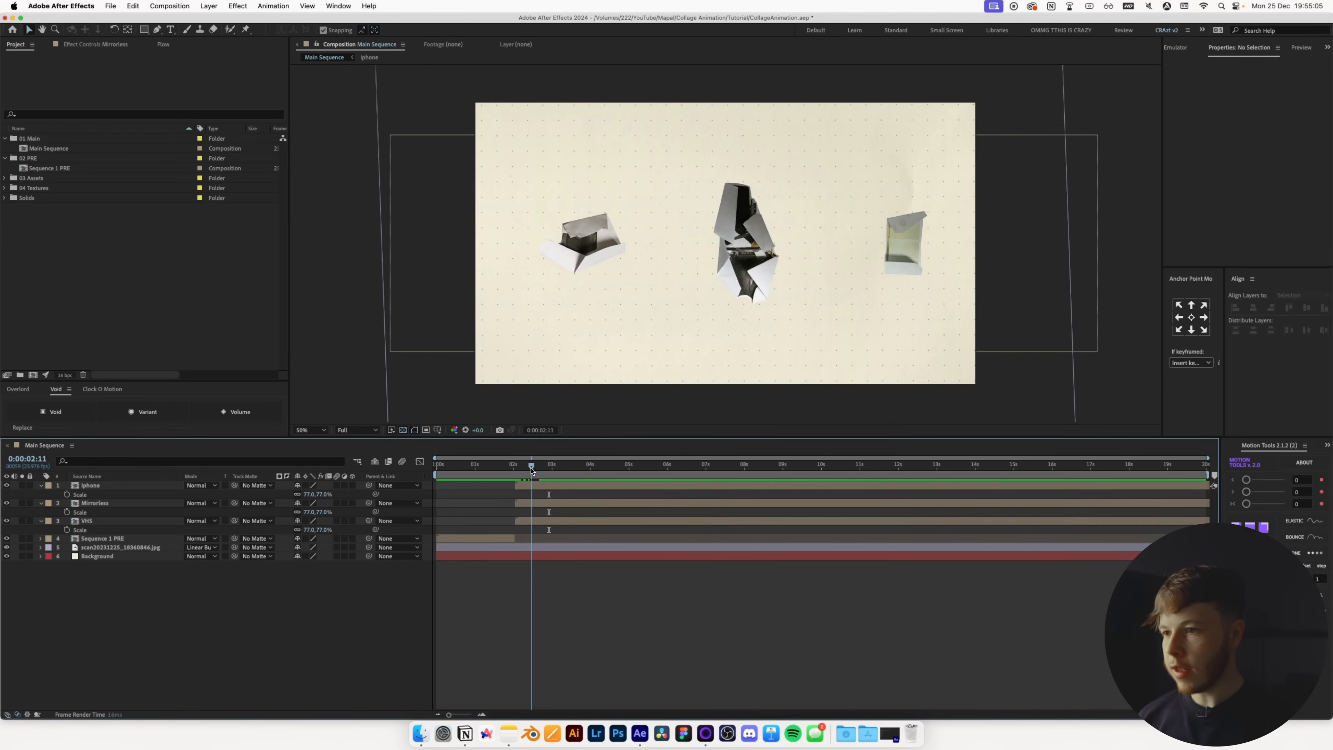
- At 0:00:04:01, set up the Pen tool with no fill and a solid black stroke
{"action": "left_click_drag", "start_coordinate": [531, 466], "coordinate": [592, 466]}
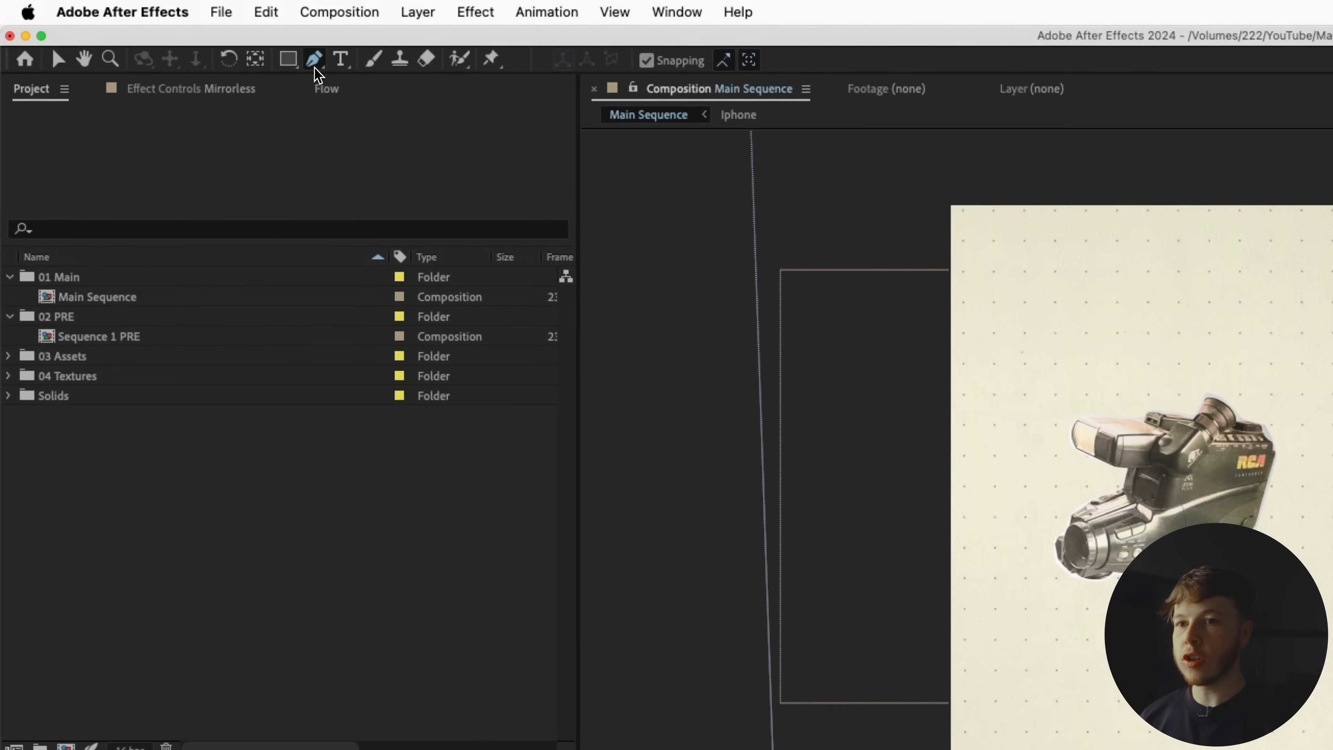
{"action": "left_click", "coordinate": [313, 59]}
{"action": "left_click", "coordinate": [630, 60]}
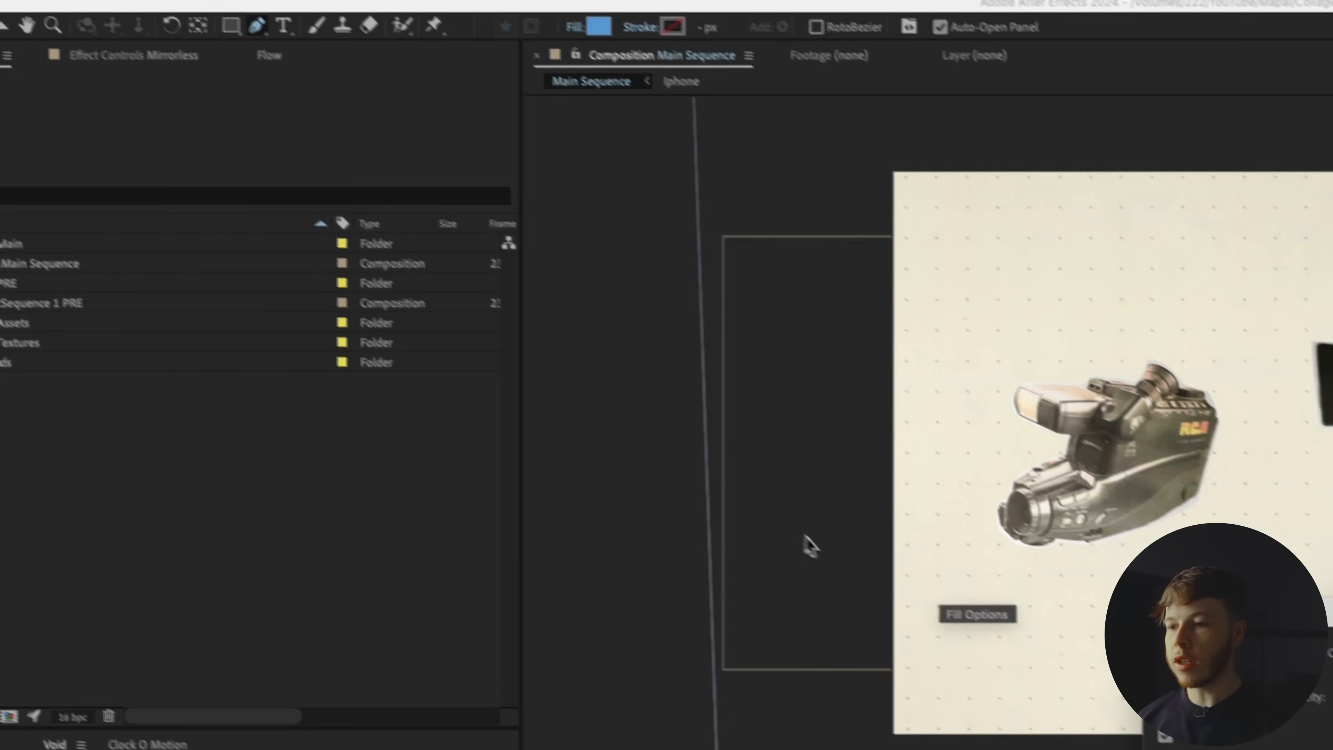
{"action": "left_click", "coordinate": [1229, 686]}
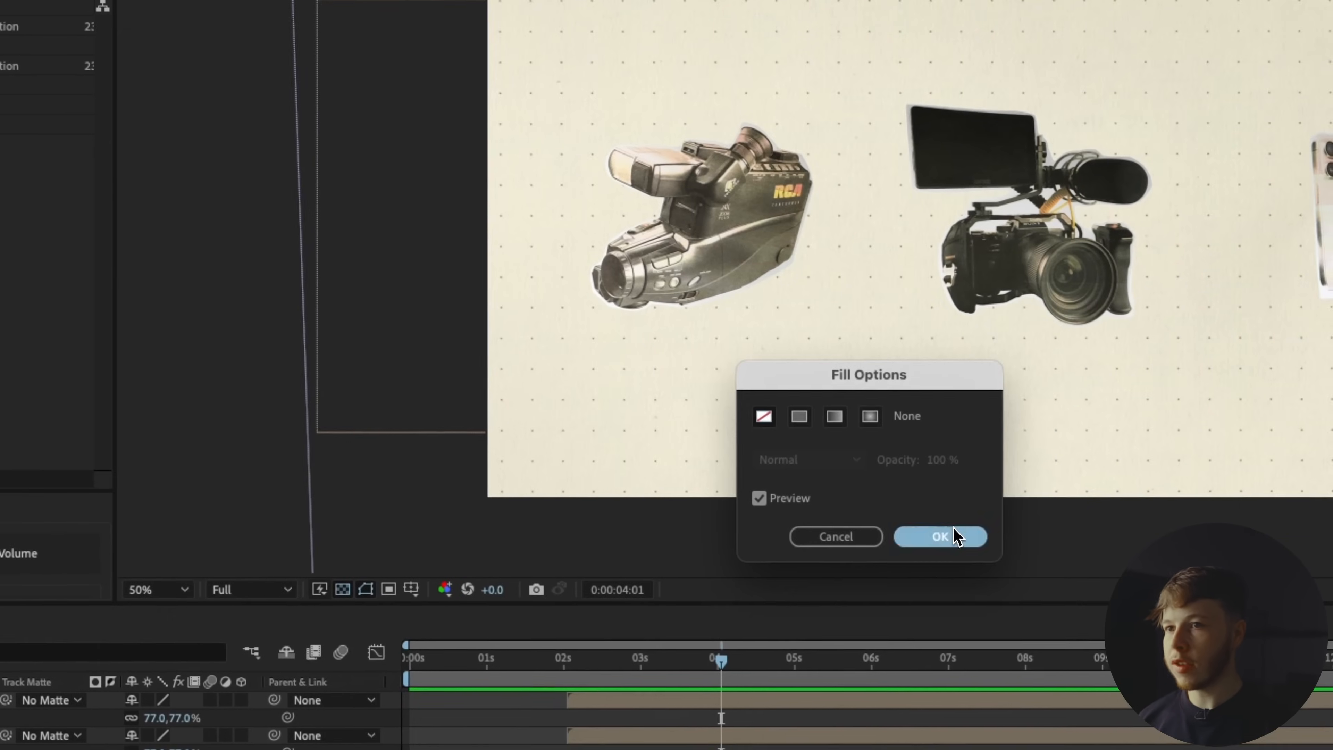
{"action": "left_click", "coordinate": [954, 533]}
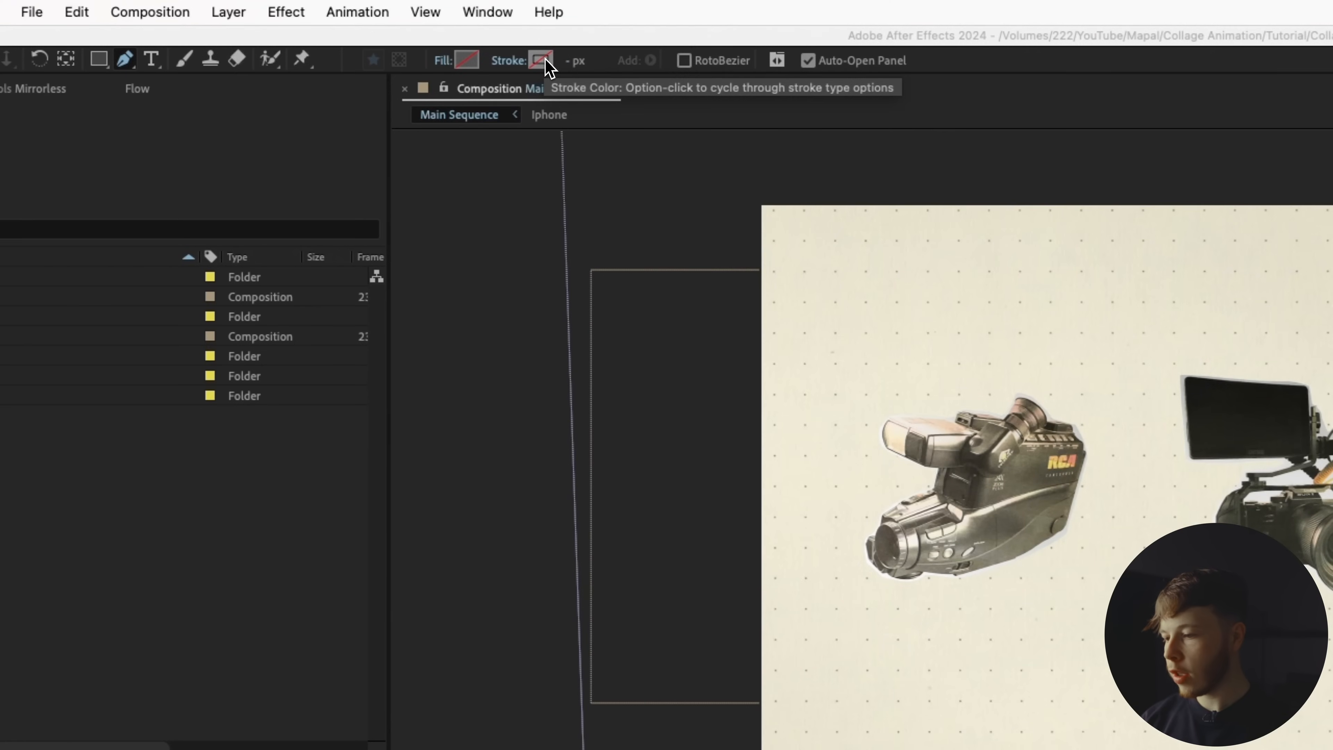
{"action": "left_click", "coordinate": [546, 60]}
{"action": "key", "text": "Return"}
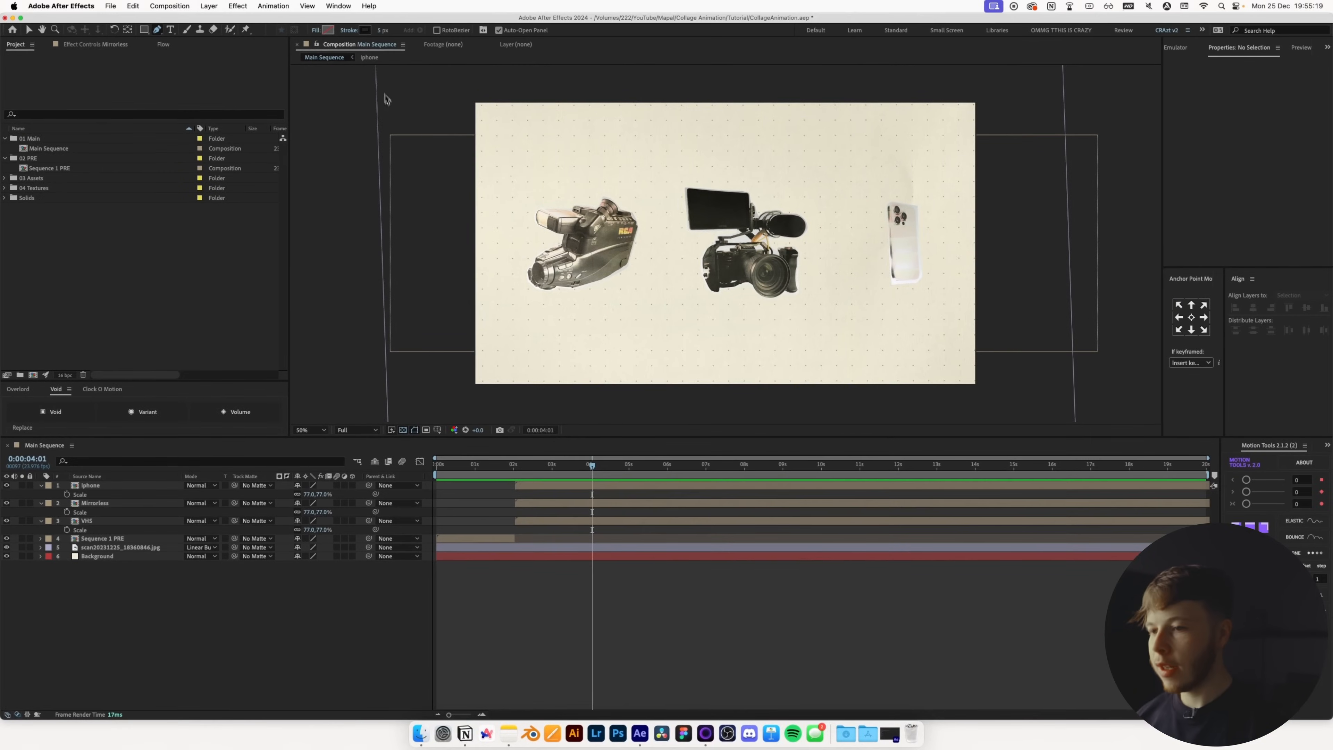
- Draw a thick horizontal line below the three cutouts, centre it horizontally in the composition and centre its anchor point
{"action": "left_click", "coordinate": [513, 352]}
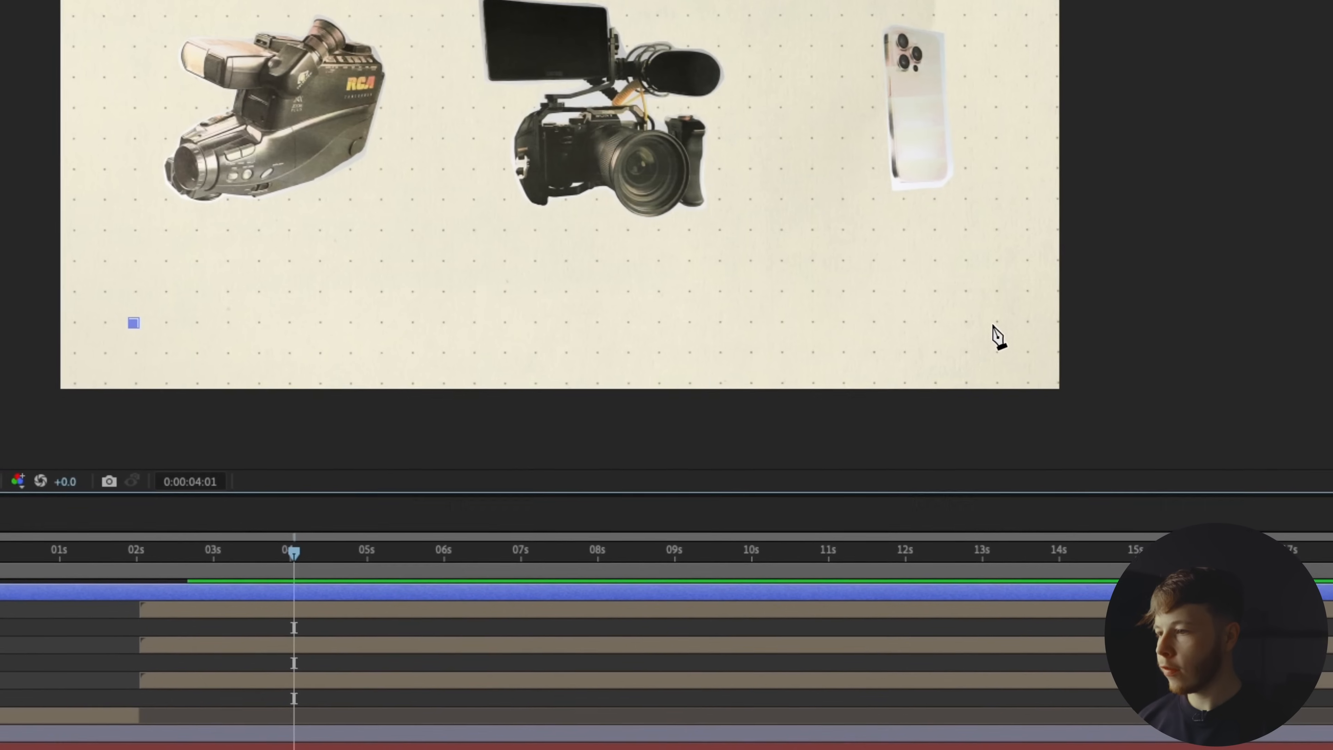
{"action": "left_click", "coordinate": [995, 324]}
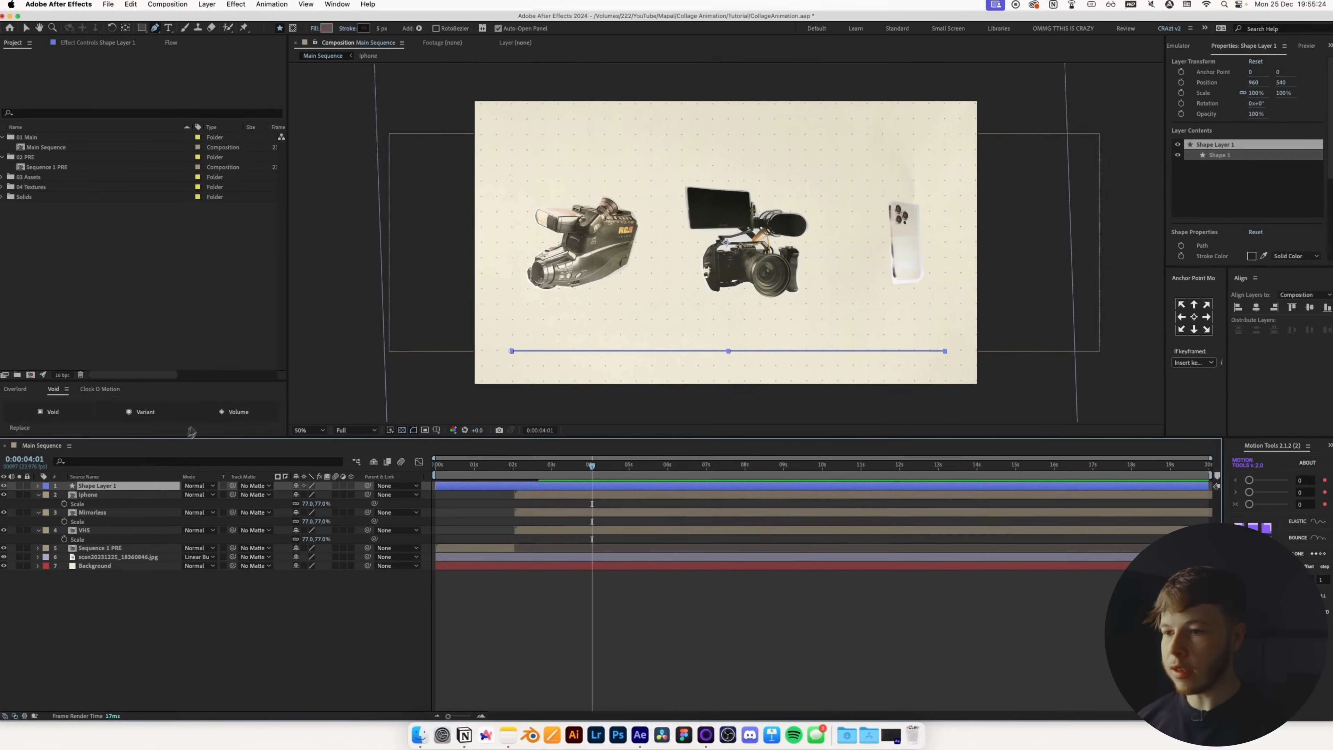
{"action": "left_click_drag", "start_coordinate": [379, 28], "coordinate": [384, 32]}
{"action": "left_click", "coordinate": [1253, 309]}
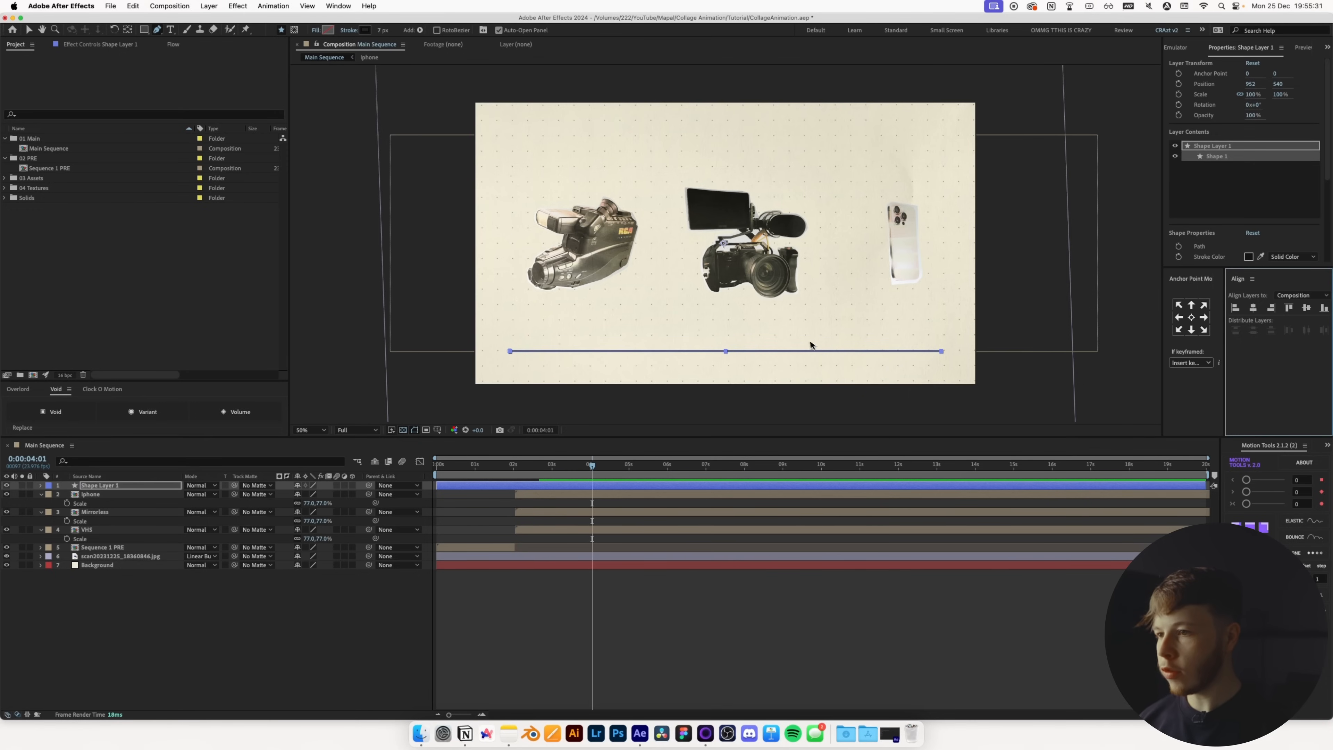
{"action": "left_click", "coordinate": [1190, 316]}
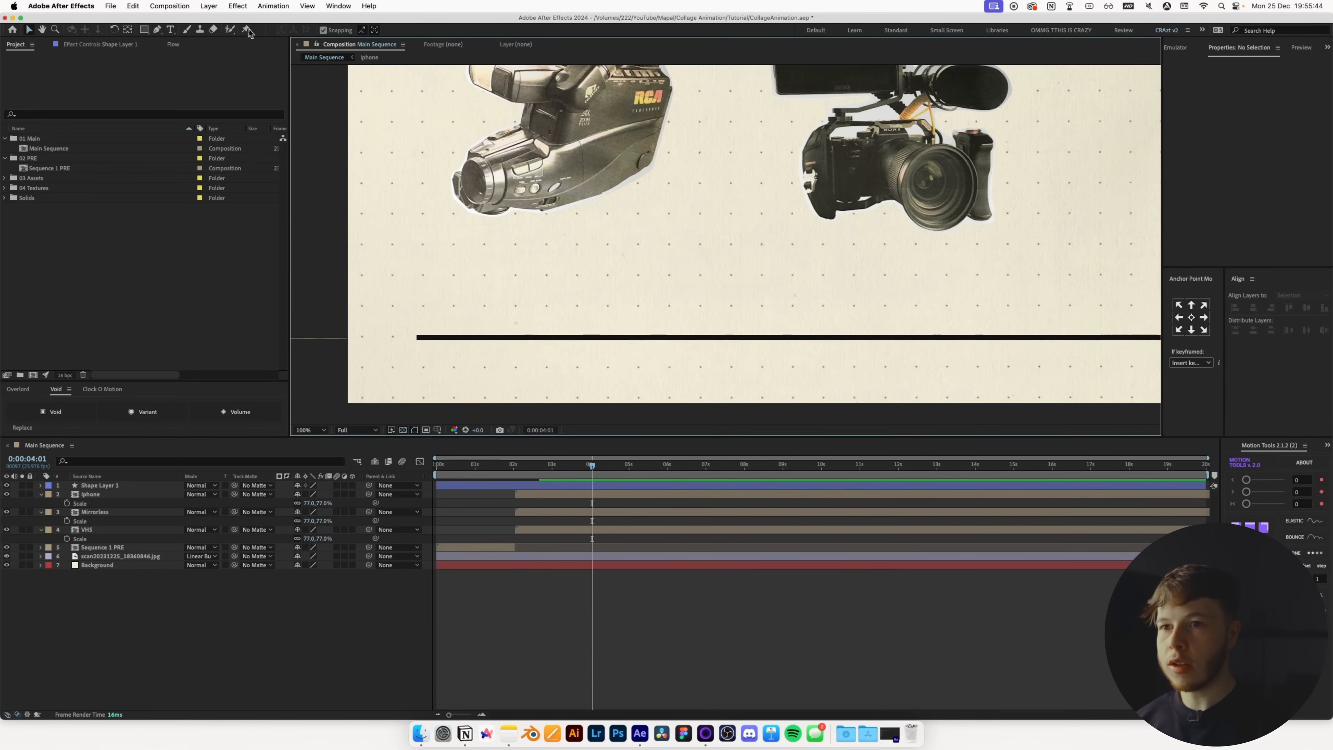
- Draw a short vertical tick across the left end of the horizontal line as a separate shape layer
{"action": "key", "text": "g"}
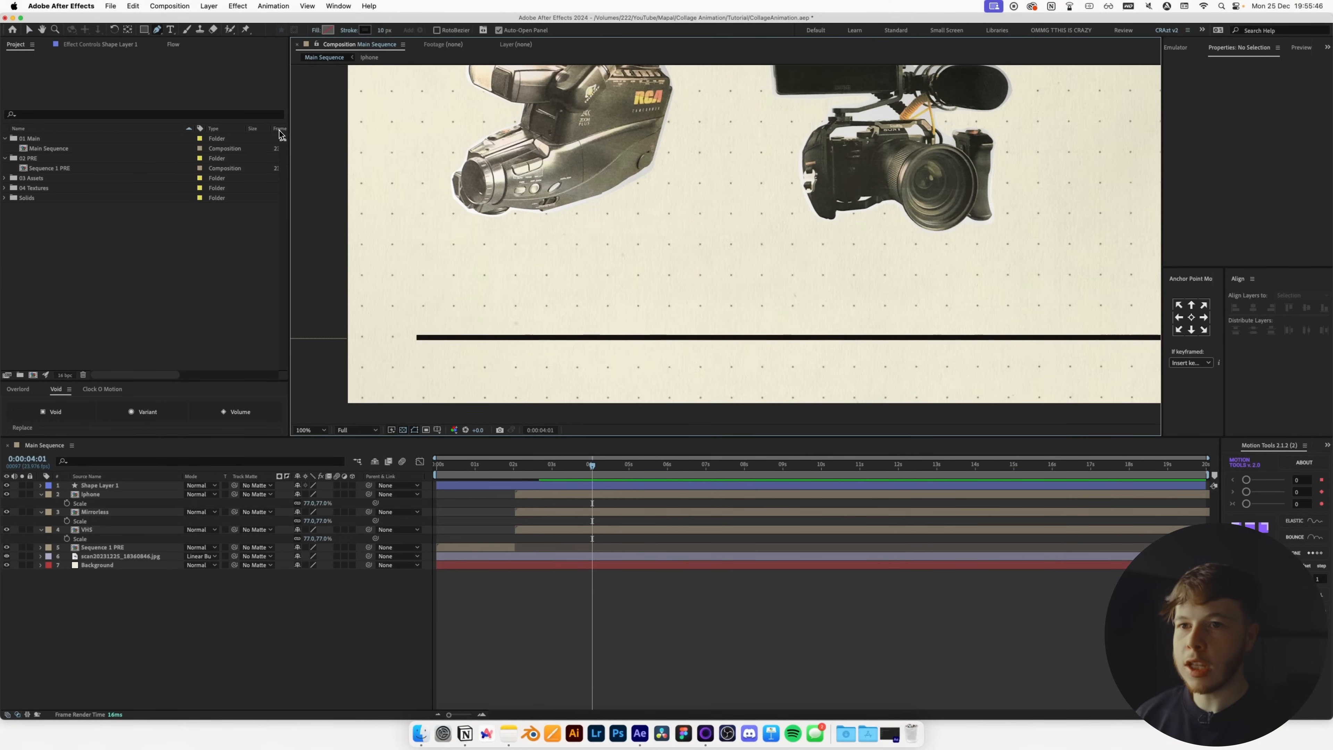
{"action": "scroll", "coordinate": [432, 350], "scroll_direction": "up", "scroll_amount": 2}
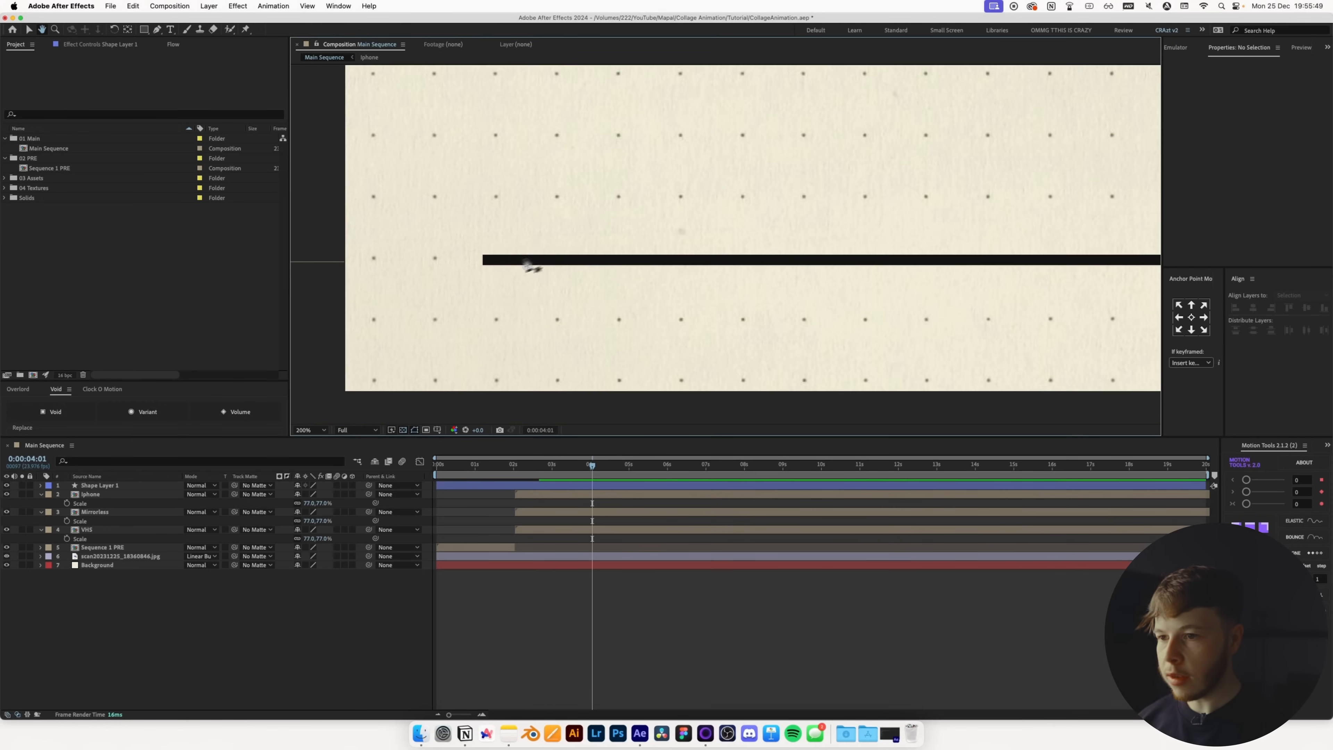
{"action": "left_click", "coordinate": [482, 291]}
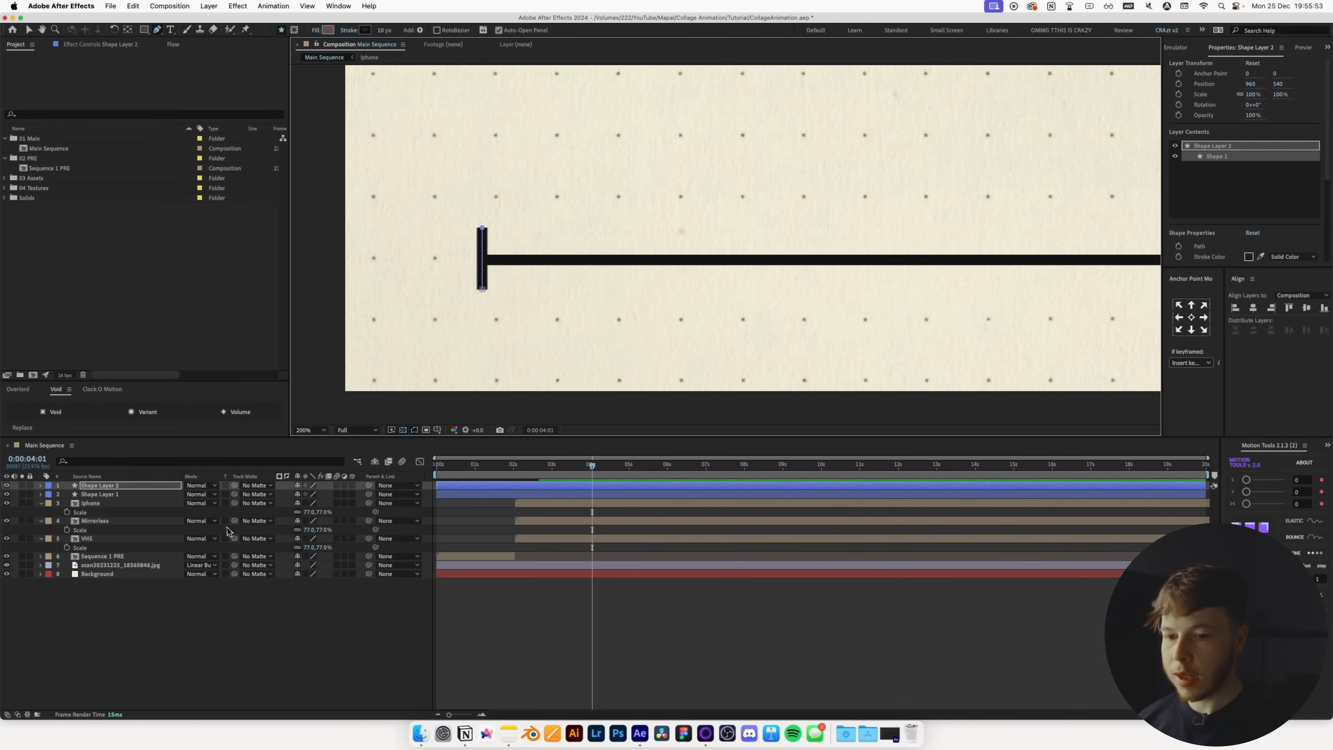
{"action": "scroll", "coordinate": [547, 283], "scroll_direction": "down", "scroll_amount": 4}
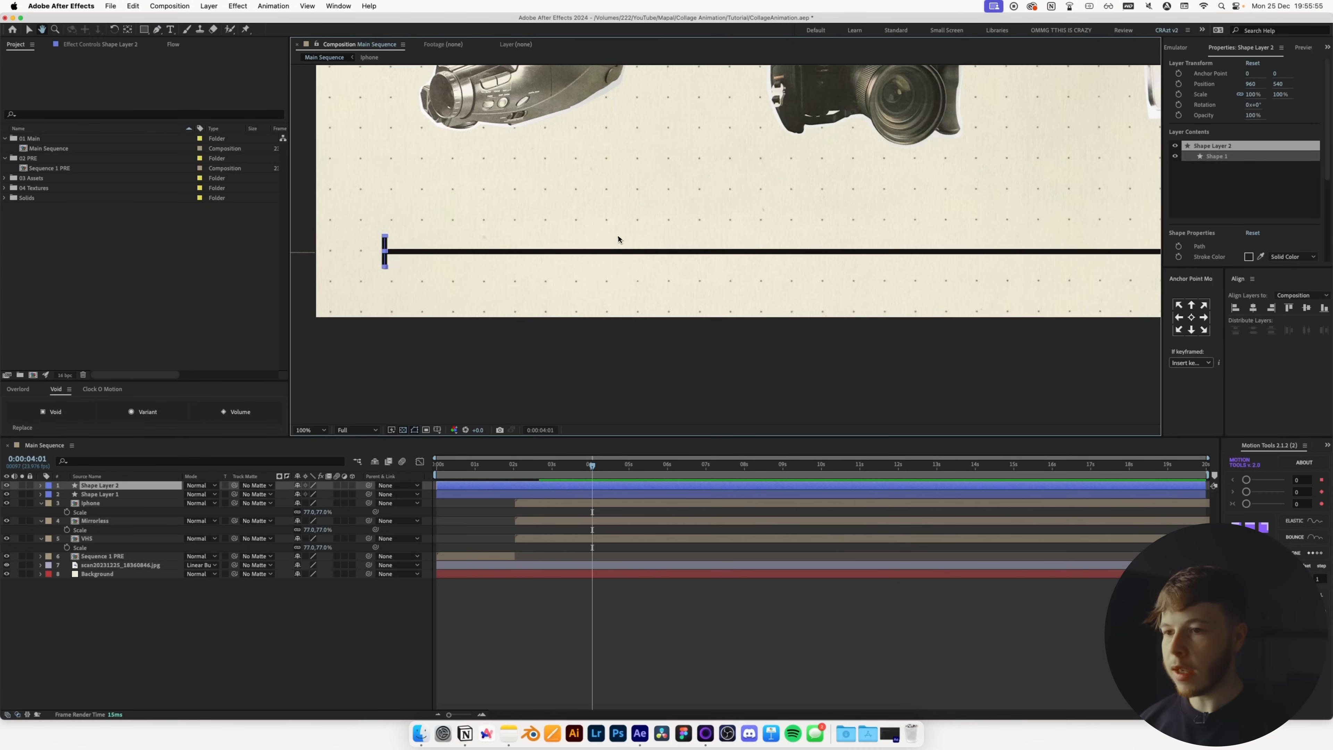
{"action": "left_click_drag", "start_coordinate": [717, 233], "coordinate": [614, 270]}
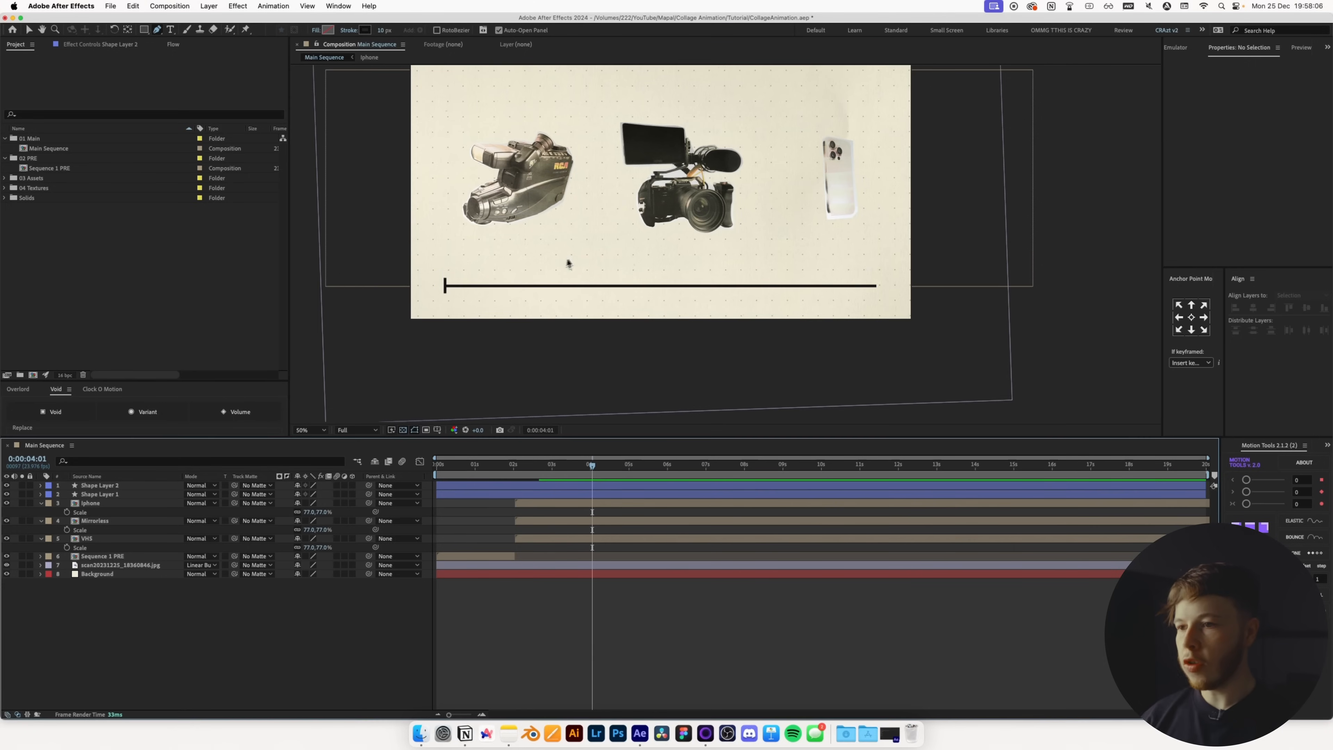
- Add Trim Paths to the horizontal line's layer, Shape Layer 1
{"action": "scroll", "coordinate": [568, 259], "scroll_direction": "up", "scroll_amount": 2}
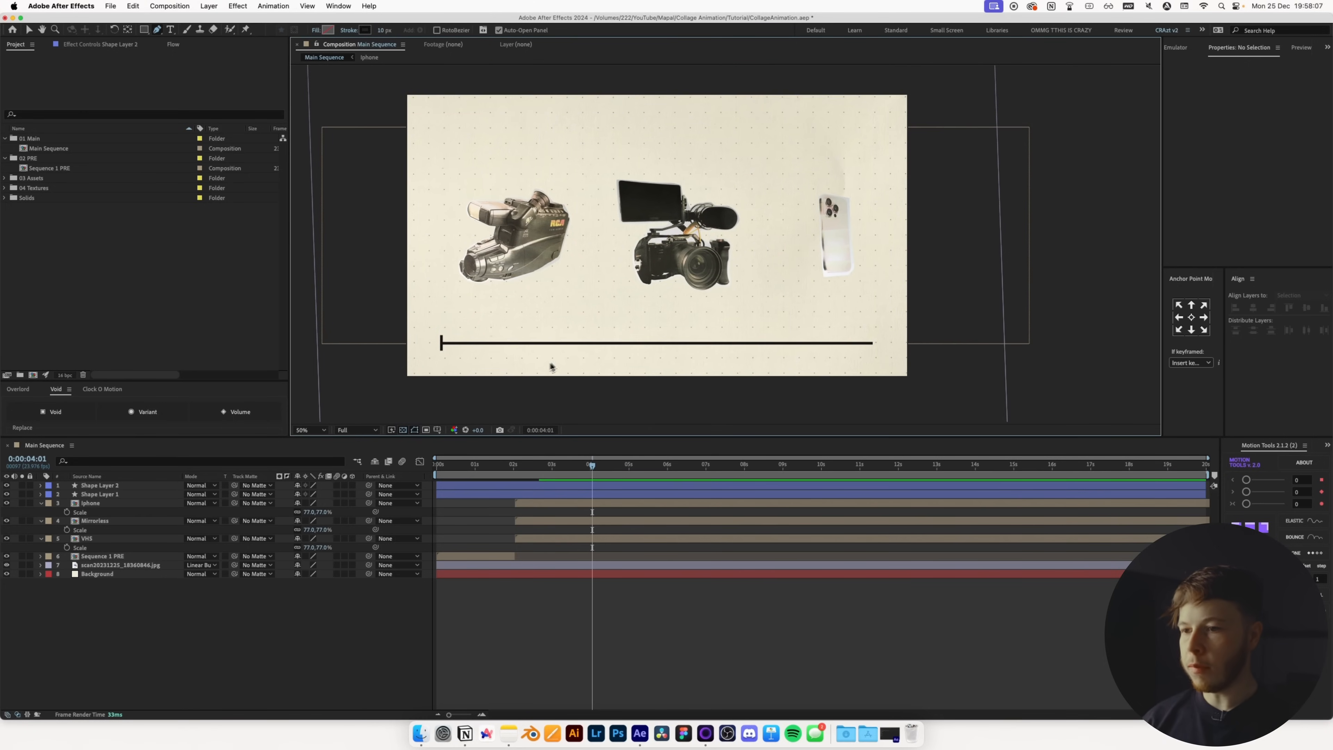
{"action": "left_click", "coordinate": [109, 495]}
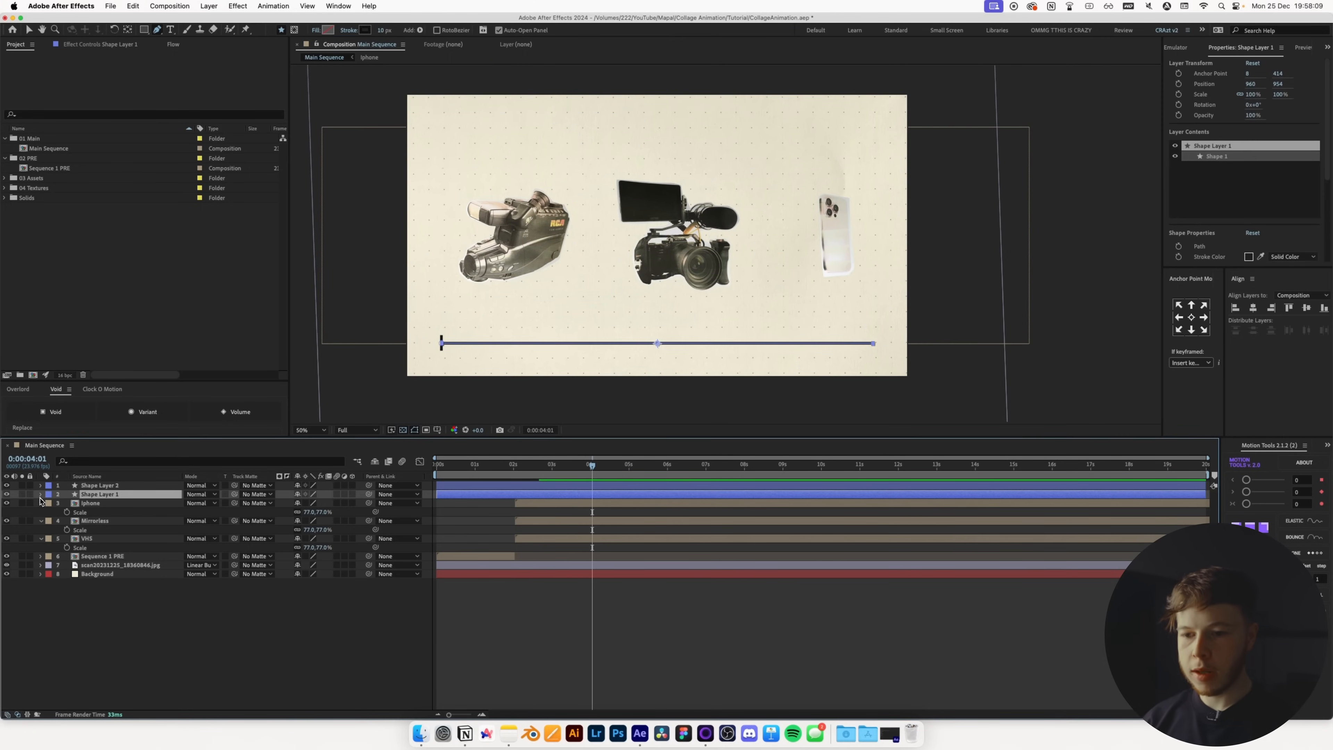
{"action": "left_click", "coordinate": [41, 495]}
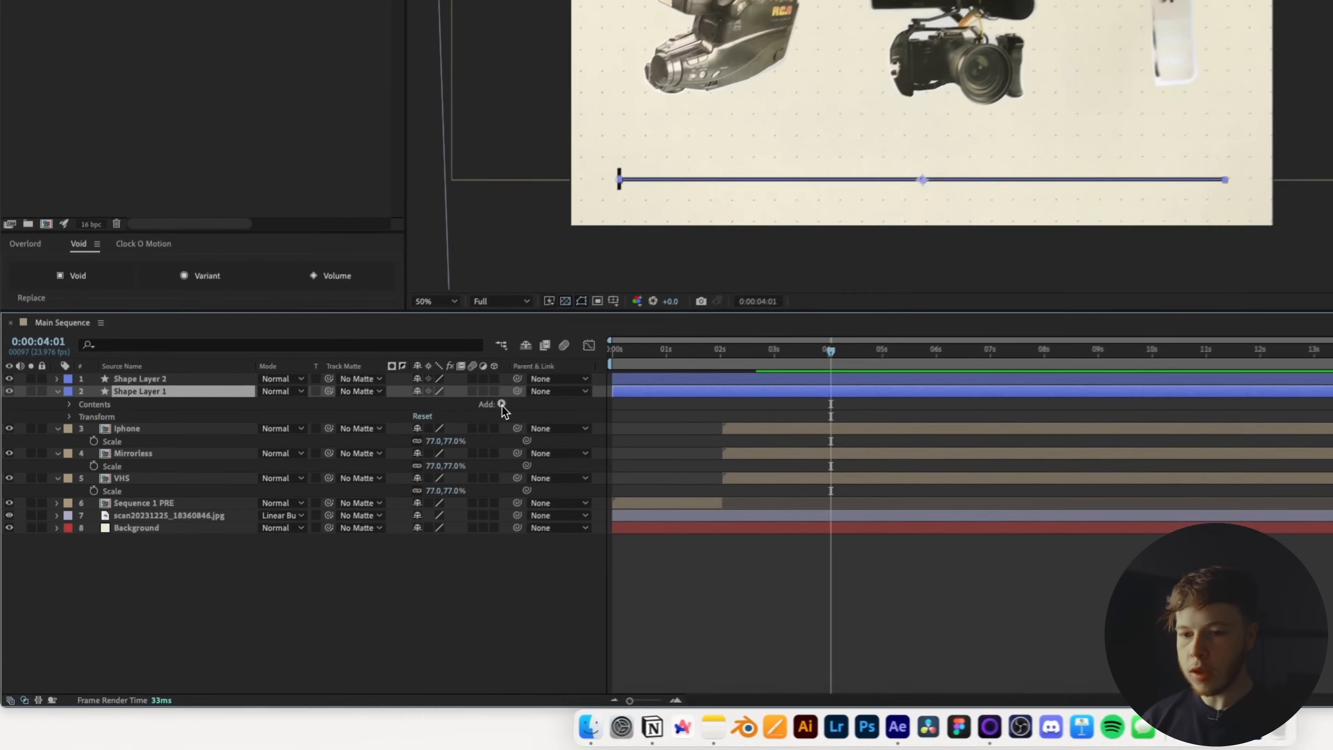
{"action": "left_click", "coordinate": [355, 503]}
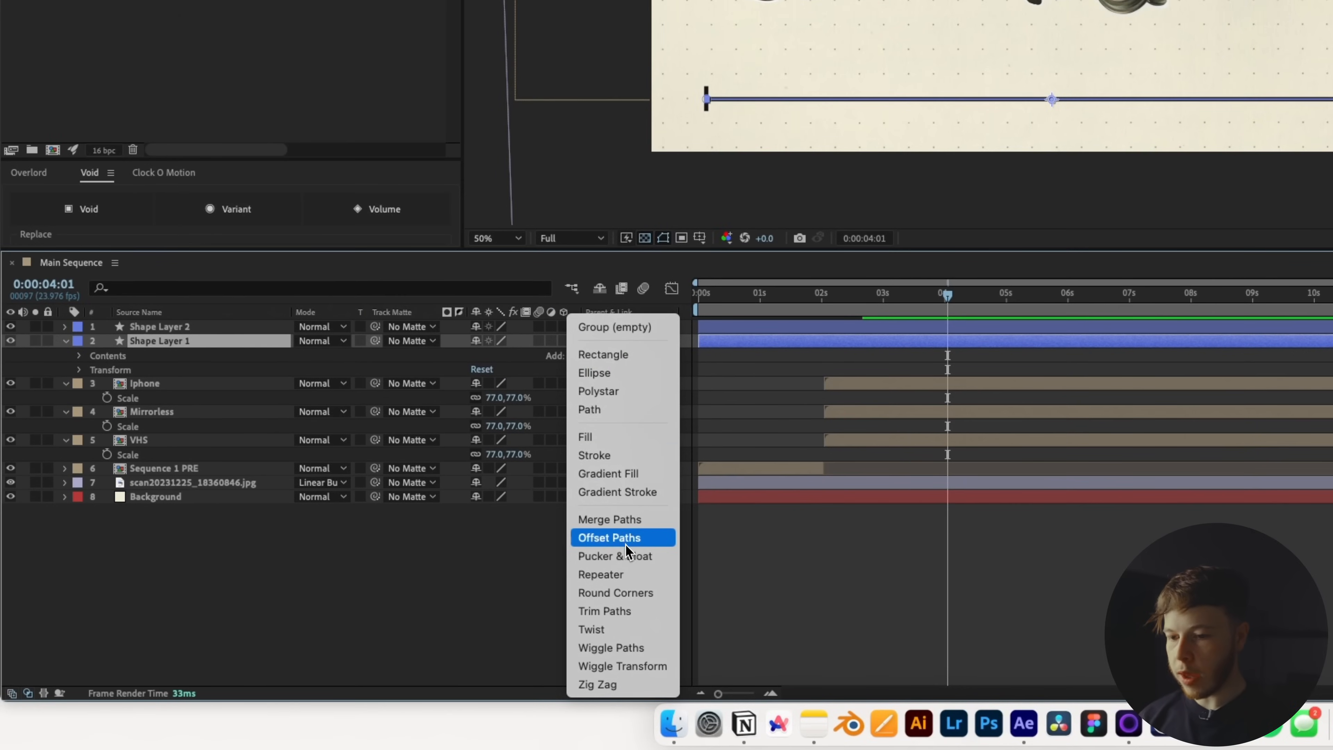
{"action": "left_click", "coordinate": [610, 610]}
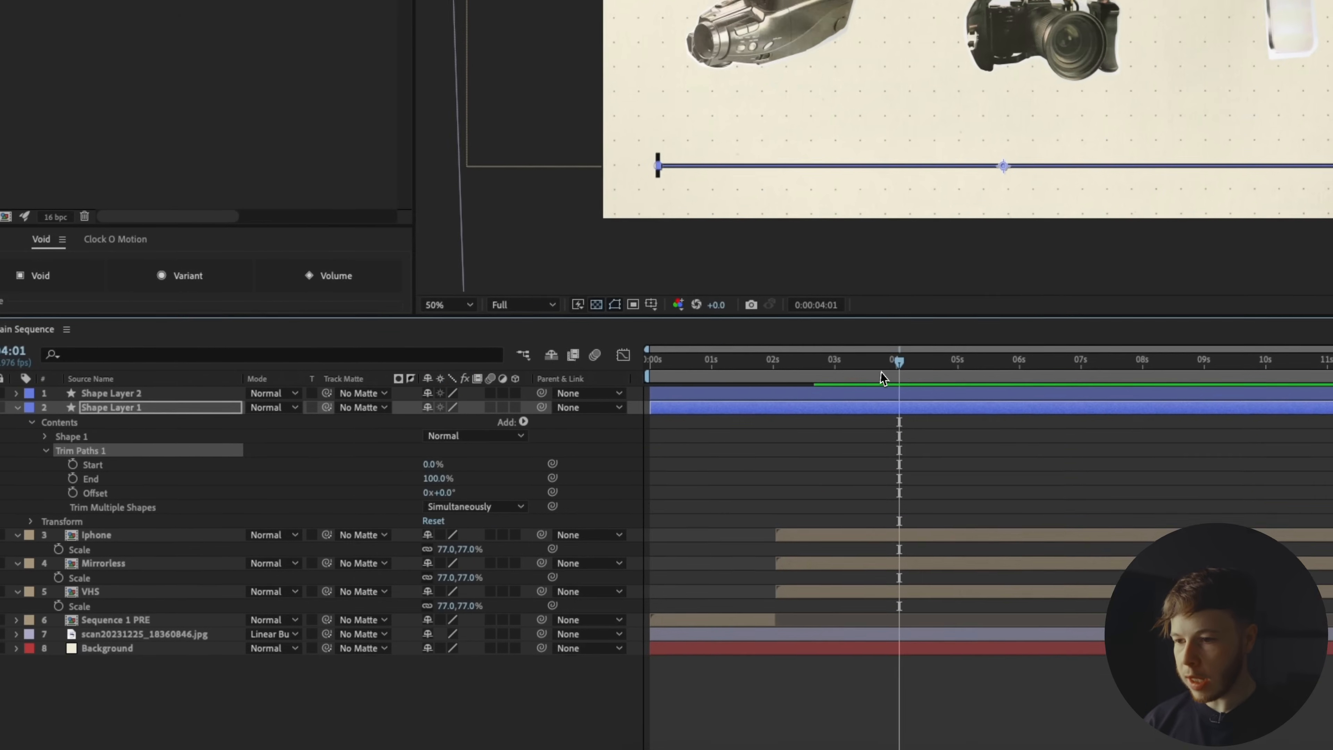
- Keyframe the line's Trim Paths End from 0% at 0:00:02:00 to 100% at 0:00:03:00 and preview the drawing-on
{"action": "left_click_drag", "start_coordinate": [945, 297], "coordinate": [874, 314]}
{"action": "left_click_drag", "start_coordinate": [818, 404], "coordinate": [824, 396]}
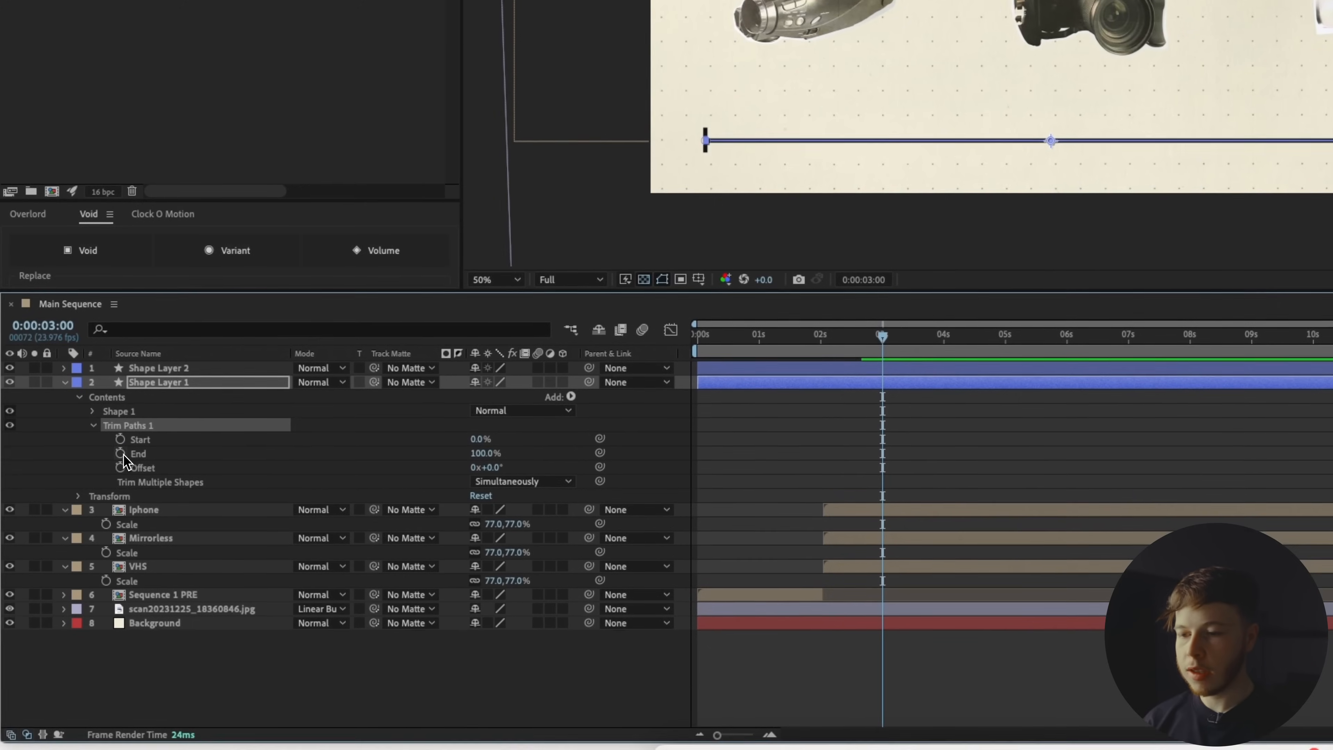
{"action": "left_click", "coordinate": [121, 453]}
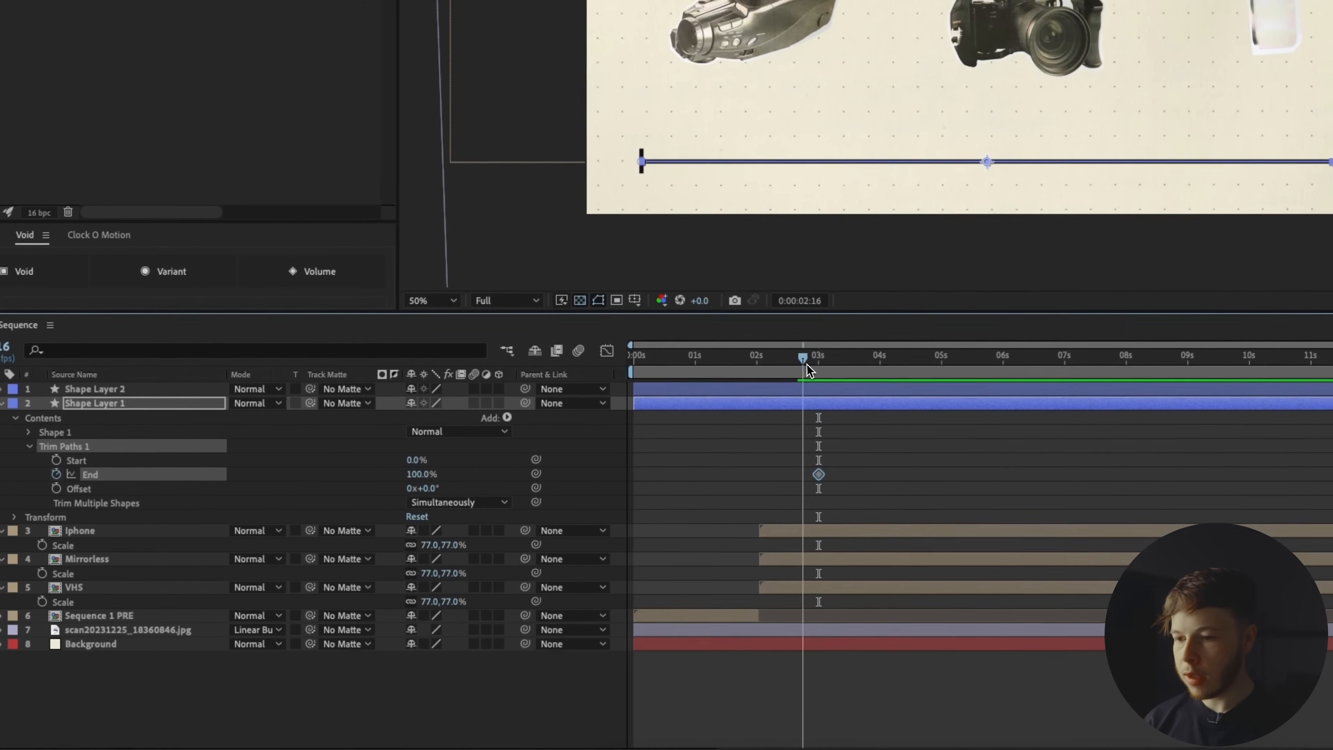
{"action": "left_click_drag", "start_coordinate": [883, 337], "coordinate": [822, 355]}
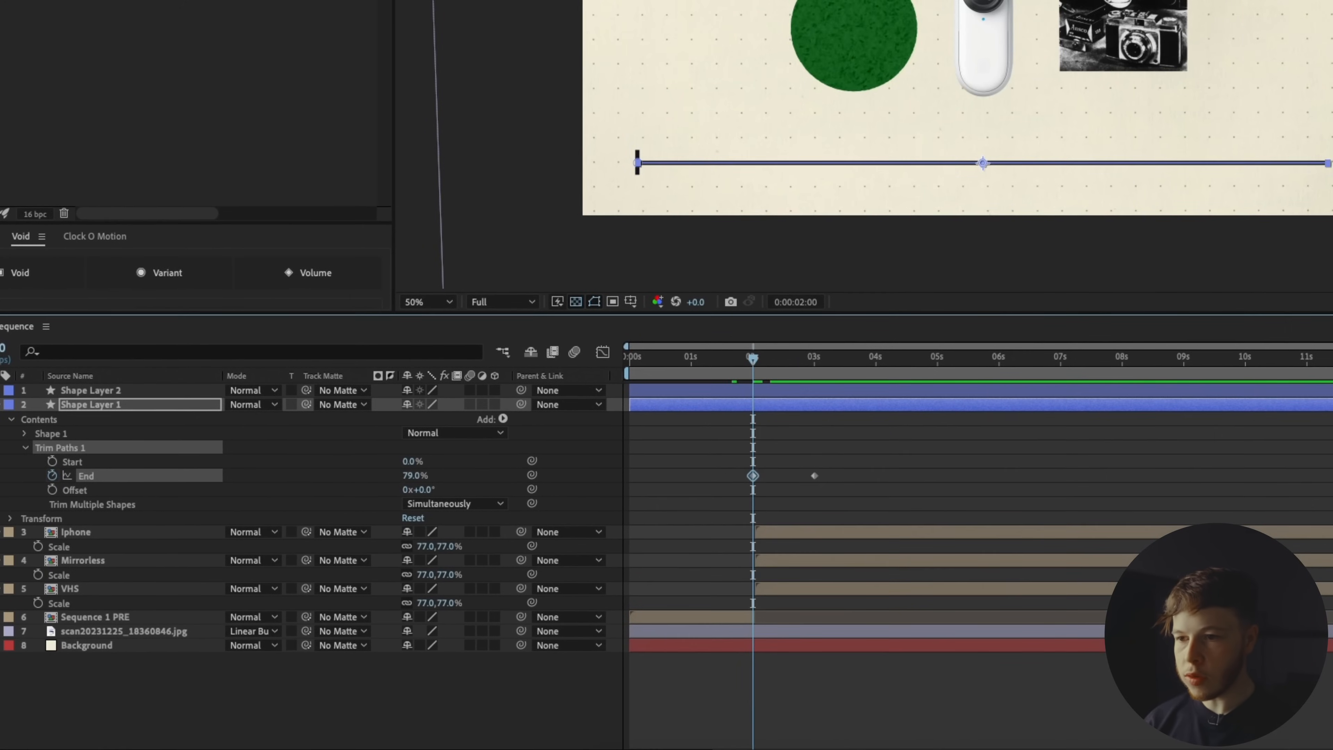
{"action": "left_click_drag", "start_coordinate": [414, 476], "coordinate": [159, 489]}
{"action": "left_click", "coordinate": [878, 476]}
{"action": "key", "text": "space"}
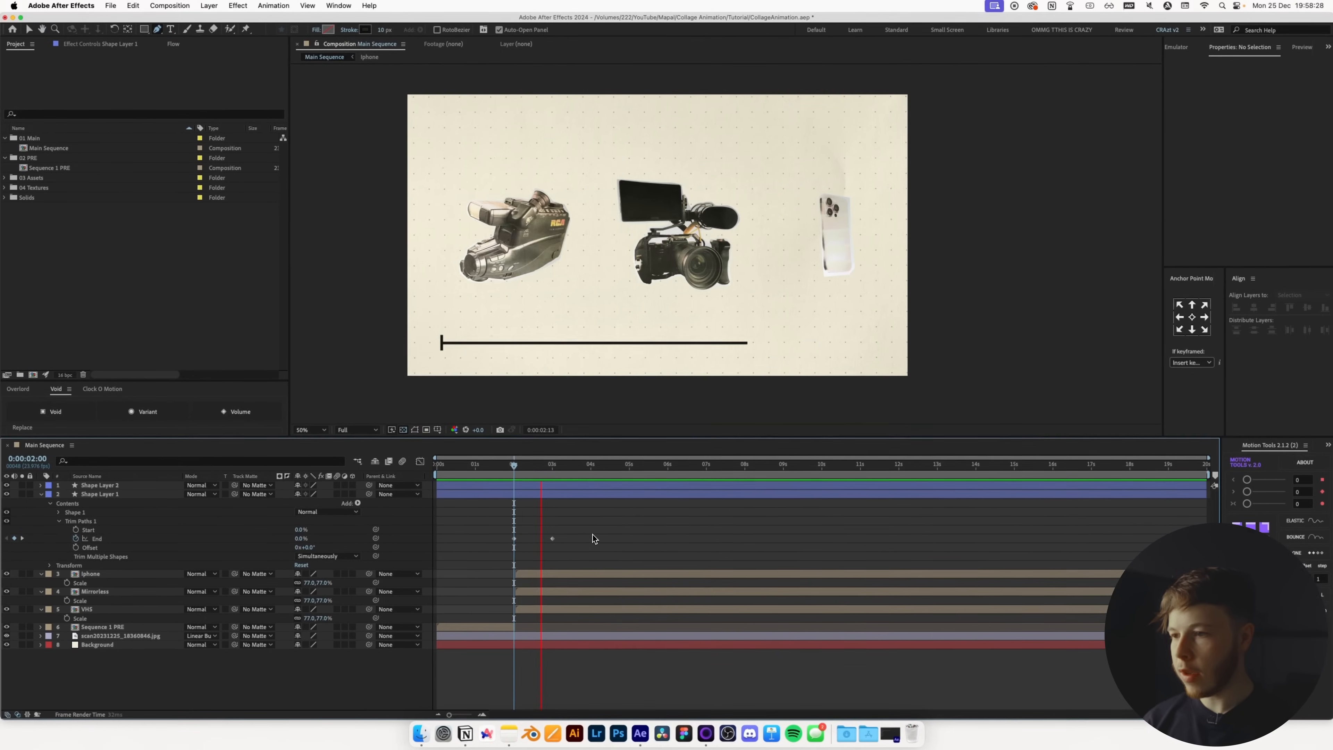
{"action": "key", "text": "space"}
- Copy the animated Trim Paths from Shape Layer 1 onto Shape Layer 2 at 0:00:03:00 and preview both lines
{"action": "left_click_drag", "start_coordinate": [560, 466], "coordinate": [553, 467]}
{"action": "left_click", "coordinate": [91, 522]}
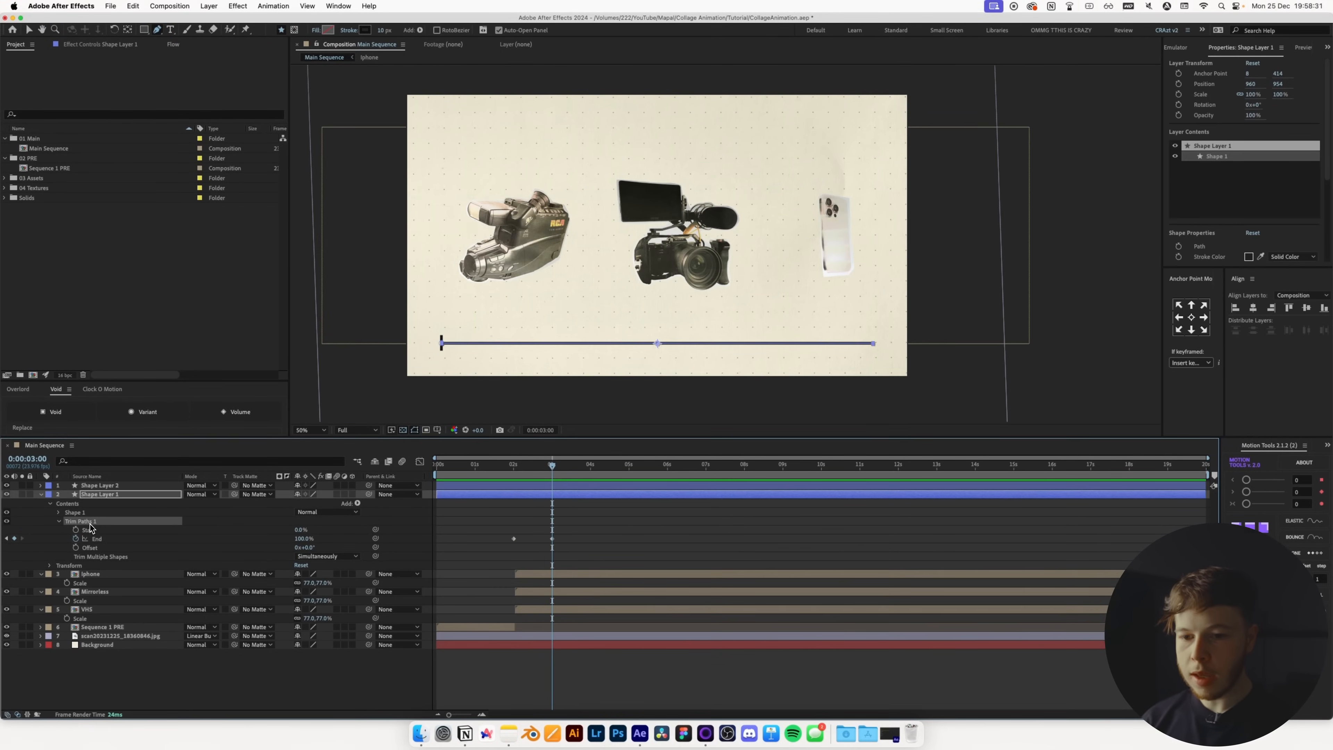
{"action": "key", "text": "super+c"}
{"action": "left_click", "coordinate": [103, 487]}
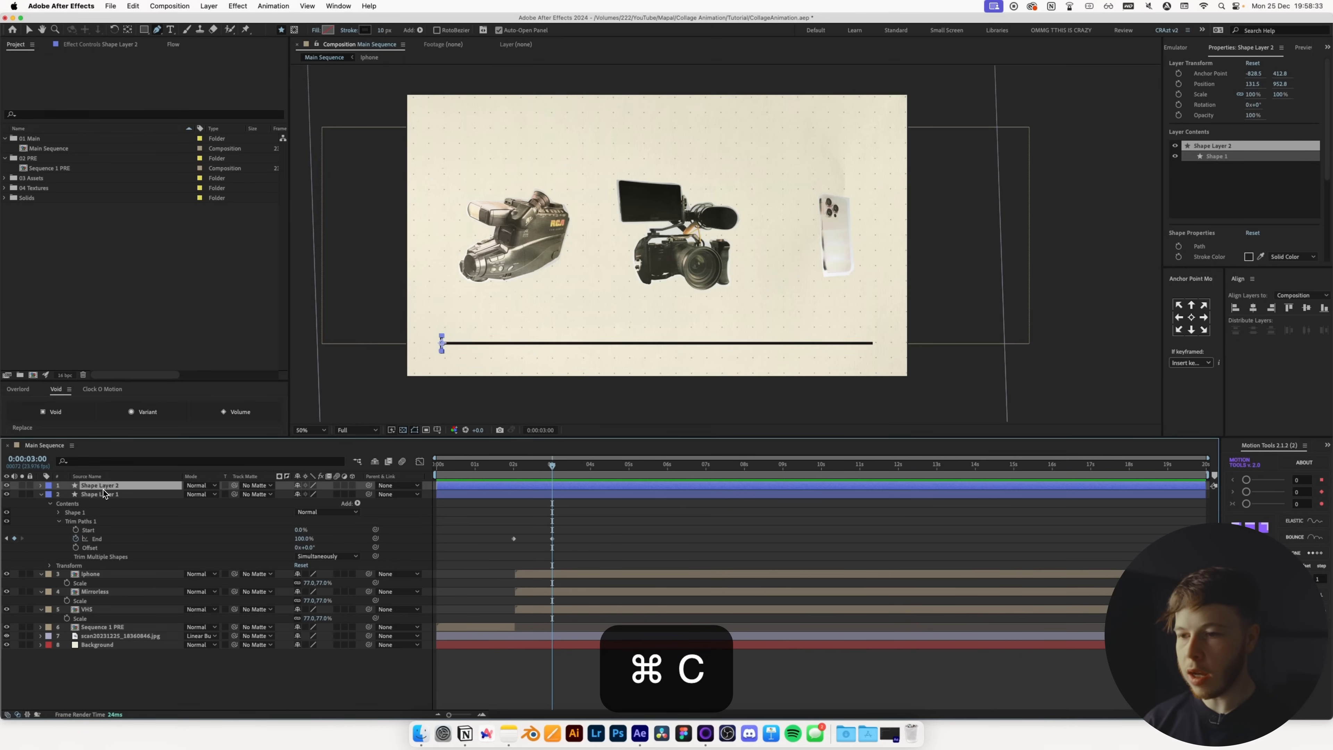
{"action": "key", "text": "super+v"}
{"action": "key", "text": "space"}
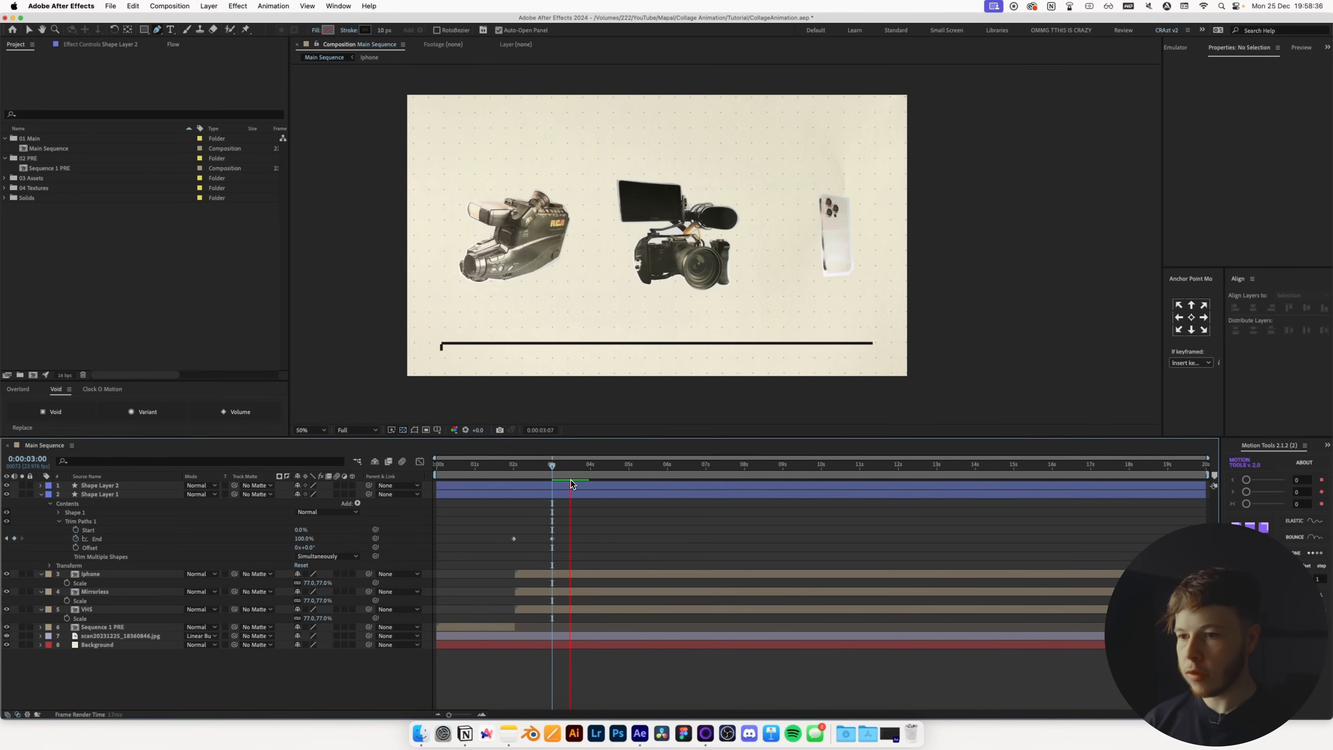
{"action": "key", "text": "space"}
- Apply the 0.88, 0.14, 0.12, 0.86 Flow easing curve to Shape Layer 1's two End keyframes
{"action": "left_click_drag", "start_coordinate": [589, 528], "coordinate": [474, 557]}
{"action": "left_click", "coordinate": [173, 45]}
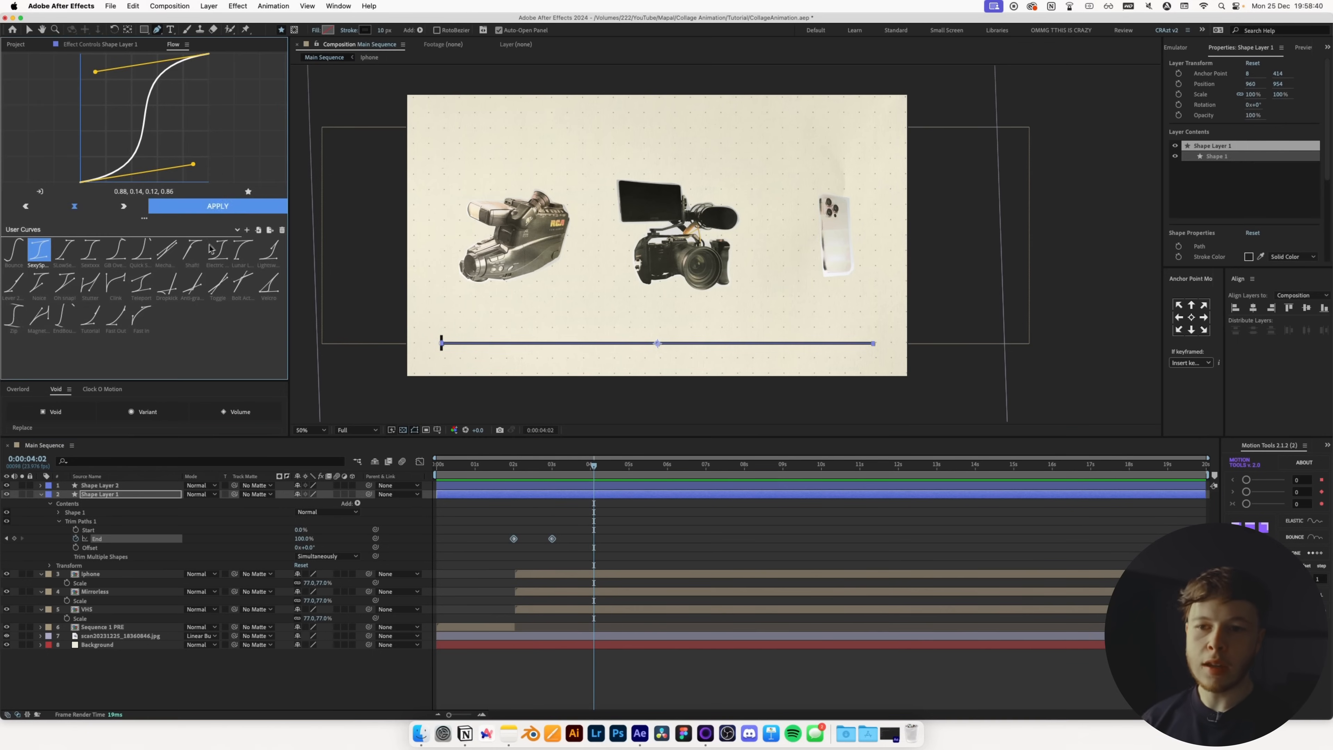
{"action": "left_click", "coordinate": [207, 209]}
{"action": "left_click", "coordinate": [557, 498]}
{"action": "key", "text": "v"}
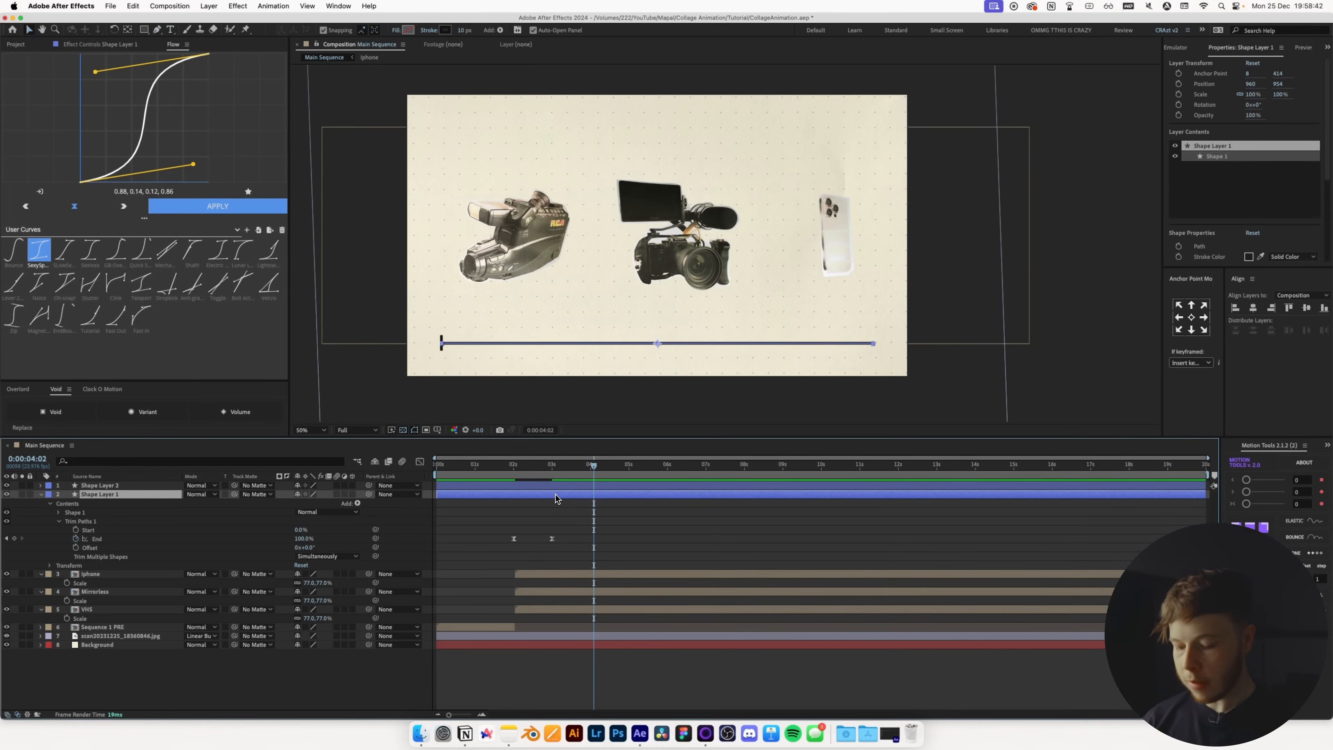
- Ease Shape Layer 2's Trim Paths End keyframes with the 0.88, 0.14, 0.12, 0.86 curve and place the last keyframe at about 3 s
{"action": "key", "text": "u"}
{"action": "left_click", "coordinate": [556, 487]}
{"action": "key", "text": "u"}
{"action": "left_click_drag", "start_coordinate": [611, 495], "coordinate": [525, 496]}
{"action": "left_click", "coordinate": [199, 209]}
{"action": "left_click", "coordinate": [607, 503]}
{"action": "left_click_drag", "start_coordinate": [591, 494], "coordinate": [546, 502]}
{"action": "left_click", "coordinate": [531, 475]}
{"action": "mouse_move", "coordinate": [531, 474]}
{"action": "left_mouse_down"}
{"action": "mouse_move", "coordinate": [530, 499]}
{"action": "mouse_move", "coordinate": [551, 478]}
{"action": "mouse_move", "coordinate": [509, 478]}
{"action": "mouse_move", "coordinate": [534, 478]}
{"action": "left_mouse_up"}
{"action": "left_click", "coordinate": [576, 586]}
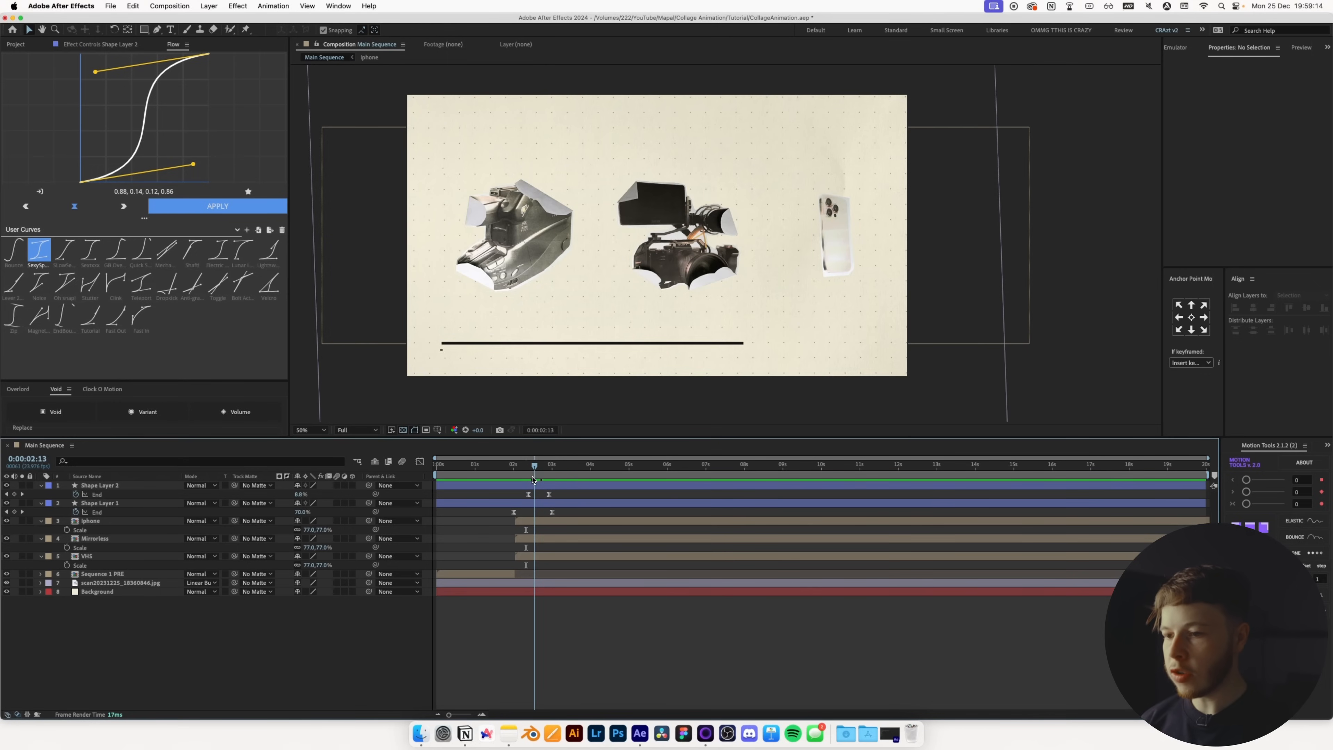
- Duplicate the Shape Layer 2 tick mark eight times
{"action": "left_click", "coordinate": [561, 490]}
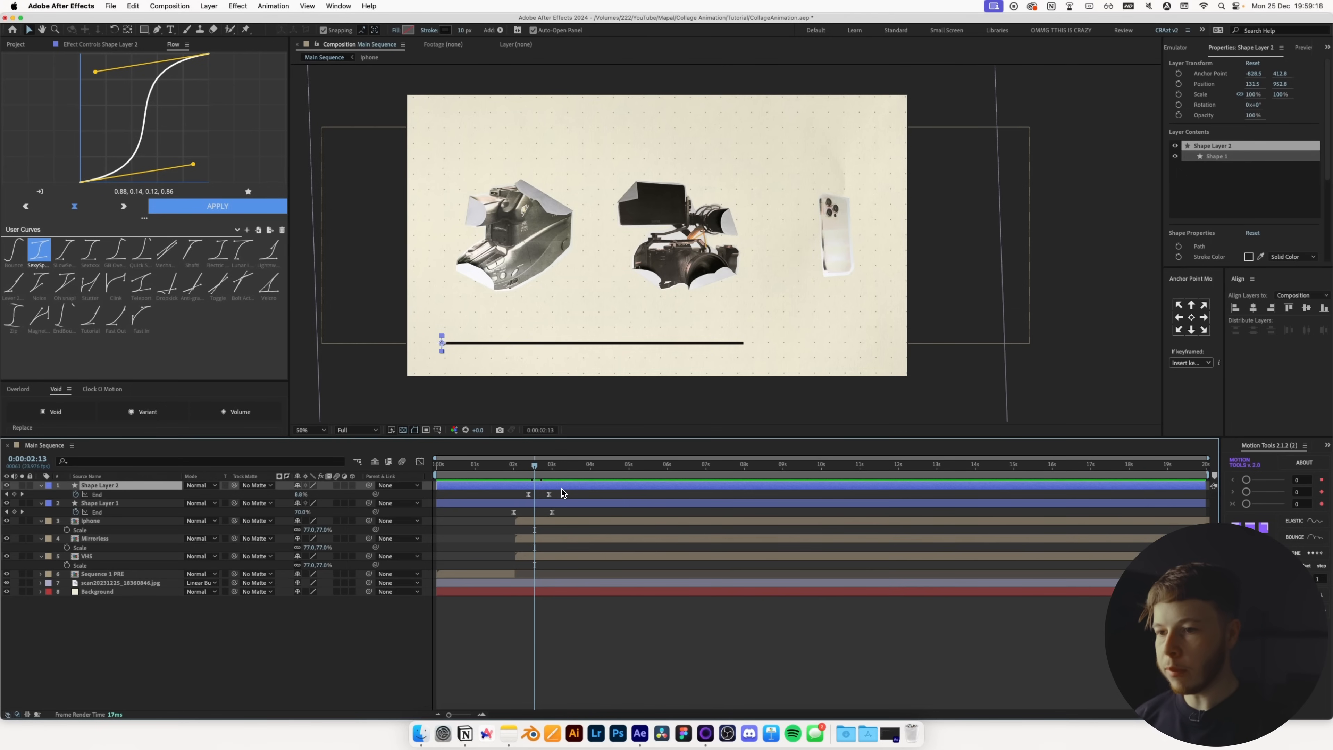
{"action": "key", "text": "super+d"}
{"action": "key", "text": "super+d"}
{"action": "key", "text": "super+d"}
{"action": "key", "text": "super+d"}
{"action": "key", "text": "super+d"}
{"action": "key", "text": "super+d"}
{"action": "key", "text": "super+d"}
{"action": "key", "text": "super+d"}
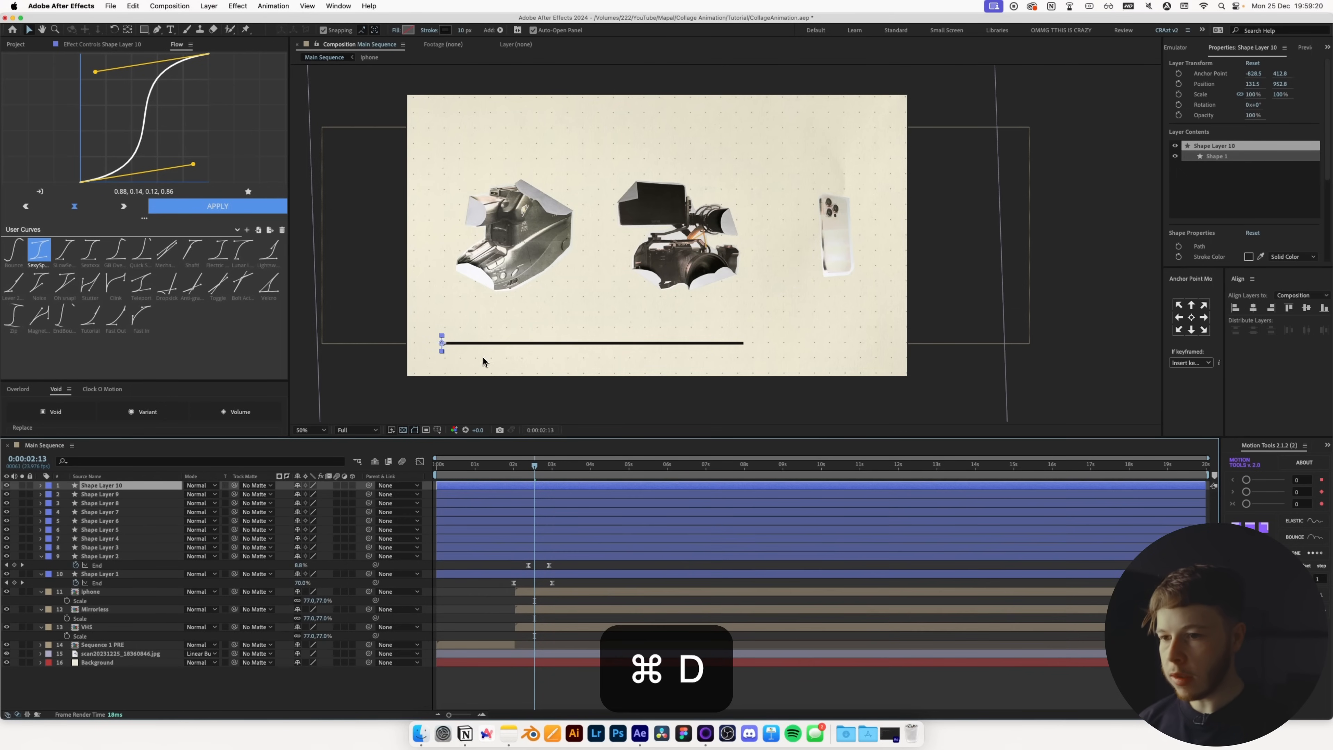
- With the fully drawn line showing at 0:00:05:19, move the Shape Layer 10 tick horizontally to the line's right end at X 1791
{"action": "key", "text": "space"}
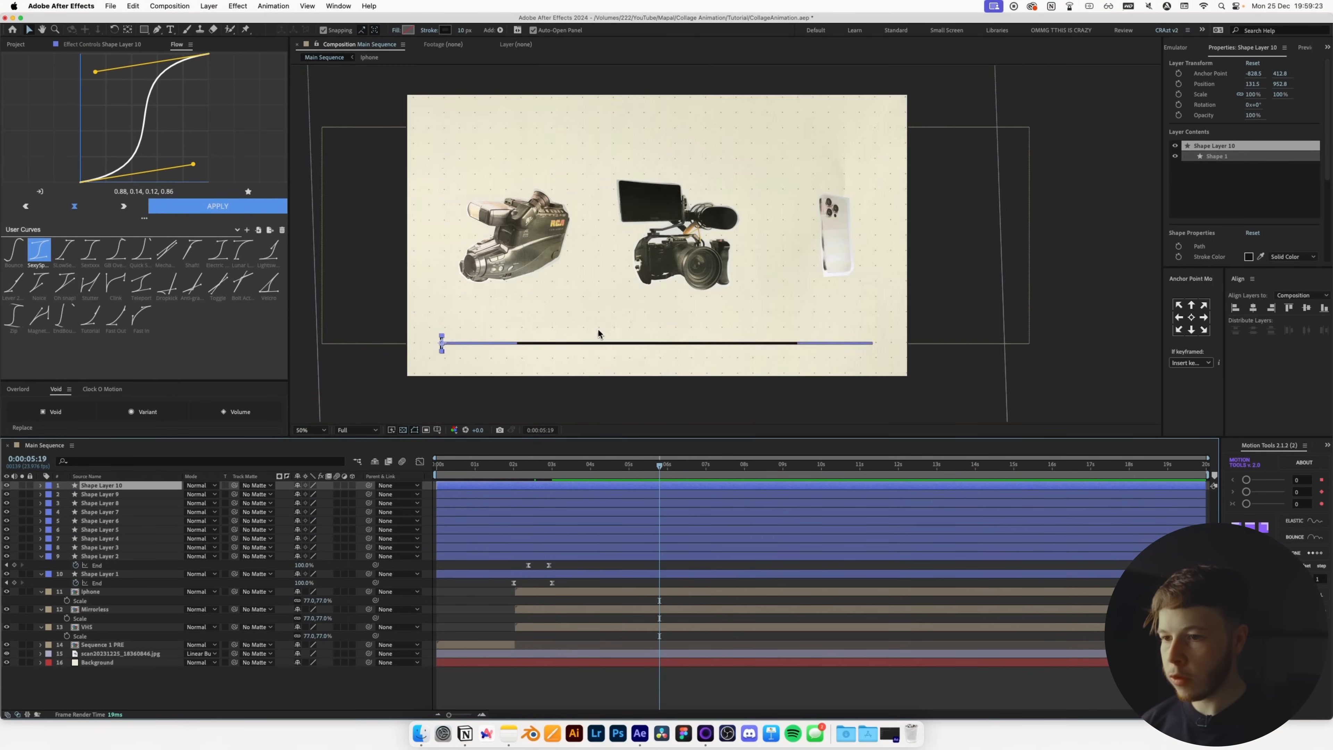
{"action": "scroll", "coordinate": [605, 327], "scroll_direction": "up", "scroll_amount": 4}
{"action": "left_click_drag", "start_coordinate": [401, 363], "coordinate": [734, 396]}
{"action": "left_click_drag", "start_coordinate": [582, 353], "coordinate": [735, 392]}
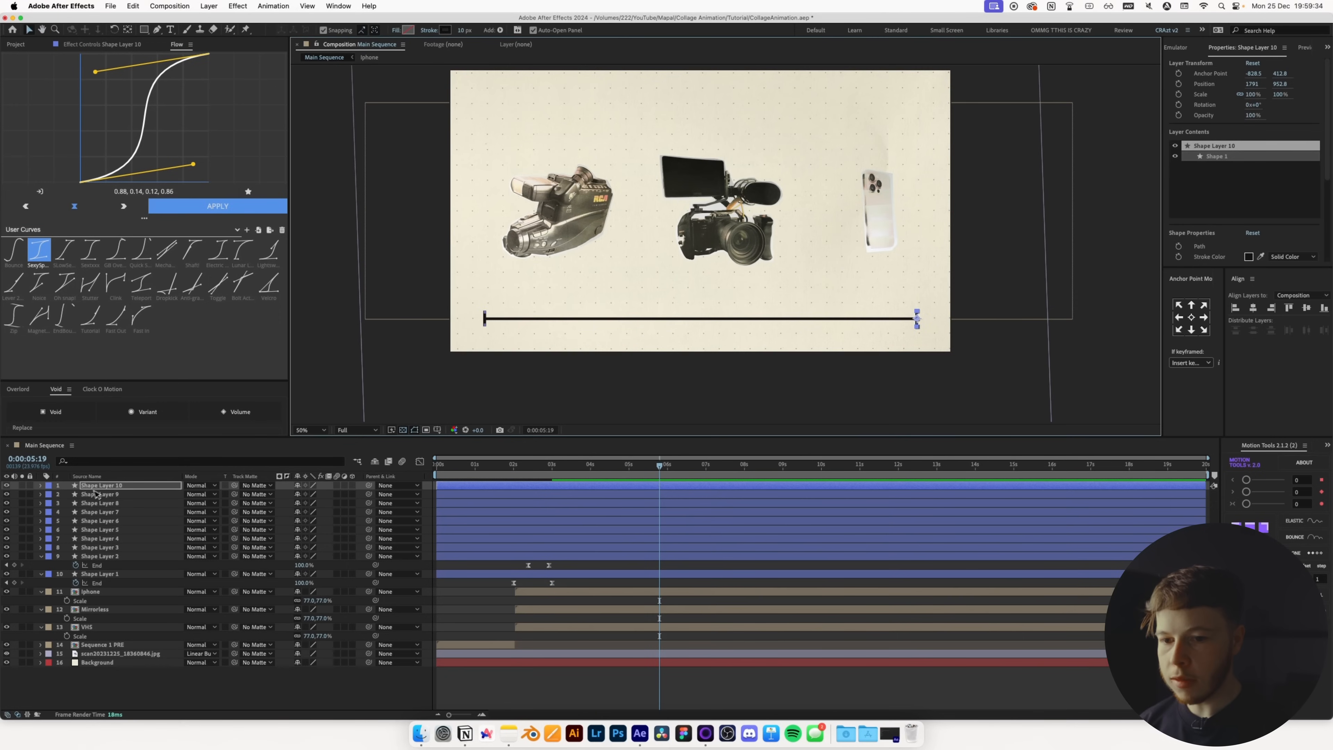
- Shift the Shape Layer 3 to 9 ticks together along the line to X position 191.3
{"action": "left_click", "coordinate": [87, 494]}
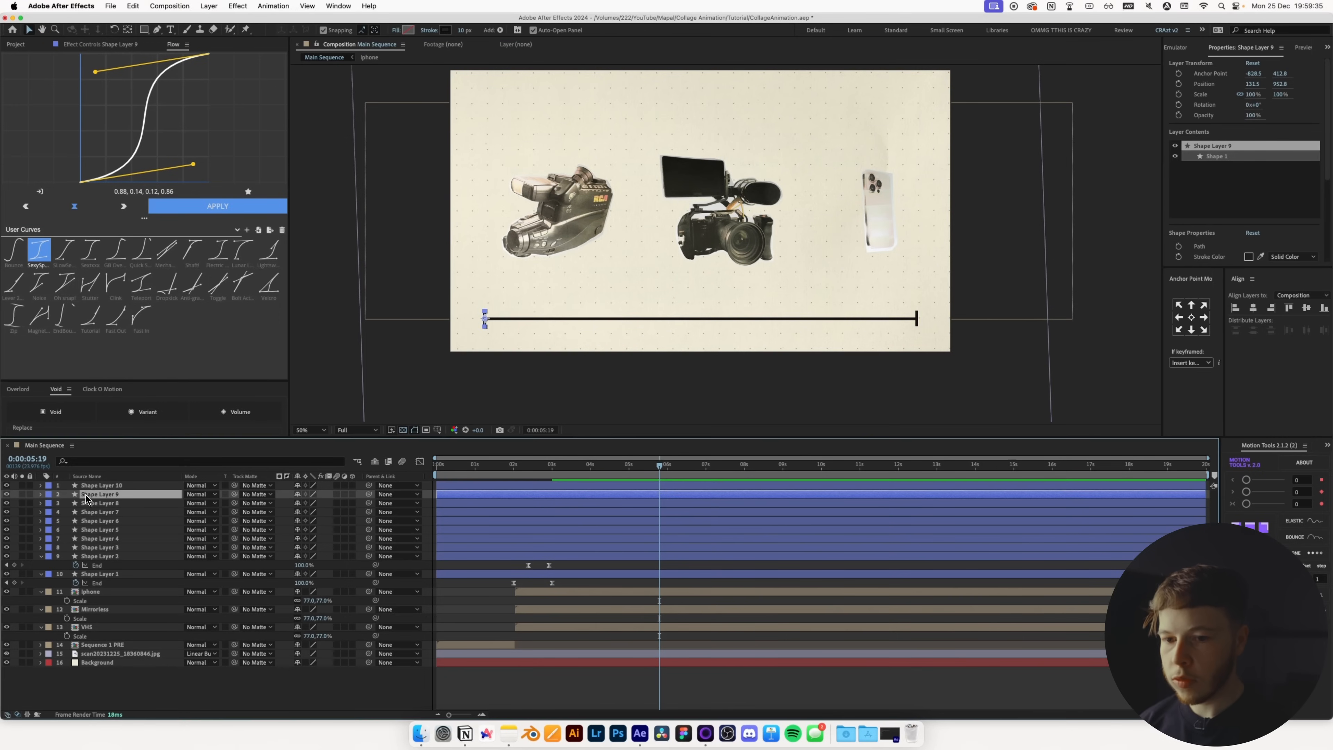
{"action": "left_click", "coordinate": [96, 547], "text": "shift"}
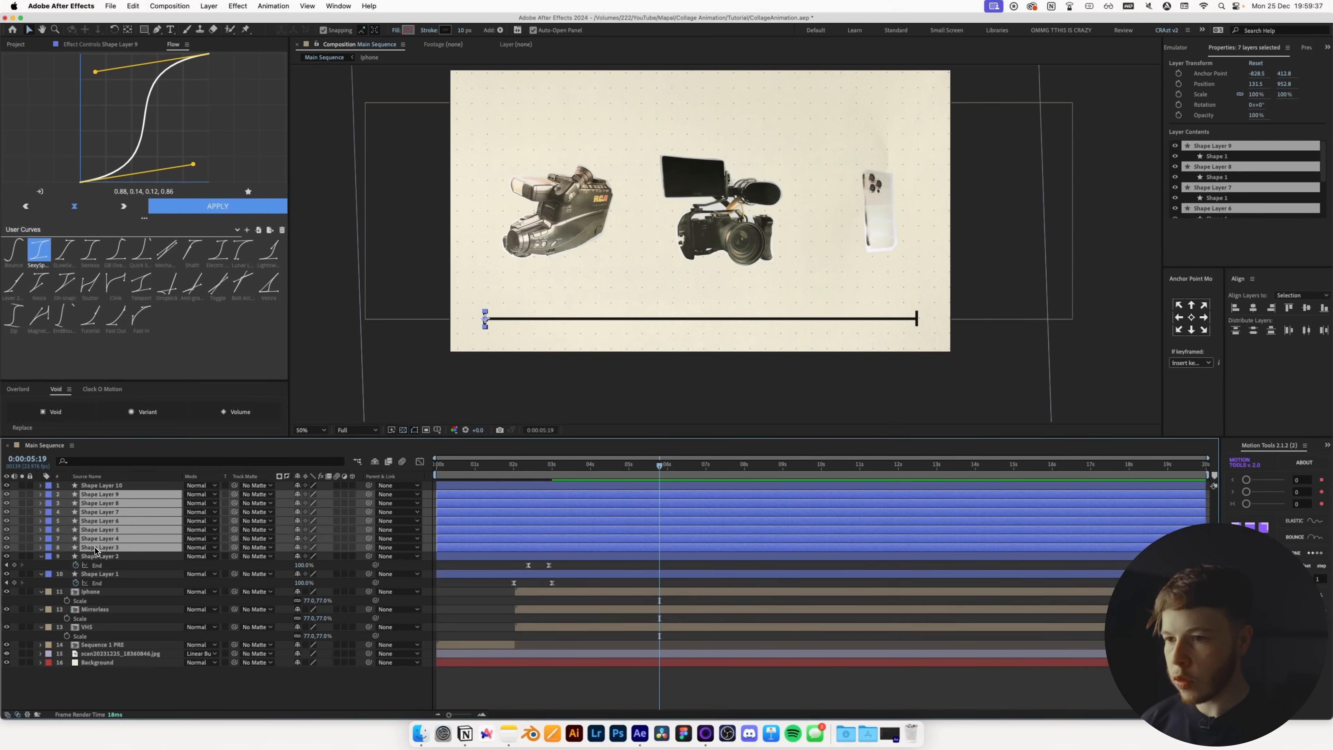
{"action": "key", "text": "shift+Right"}
{"action": "key", "text": "shift+Right"}
{"action": "key", "text": "shift+Right"}
{"action": "key", "text": "shift+Right"}
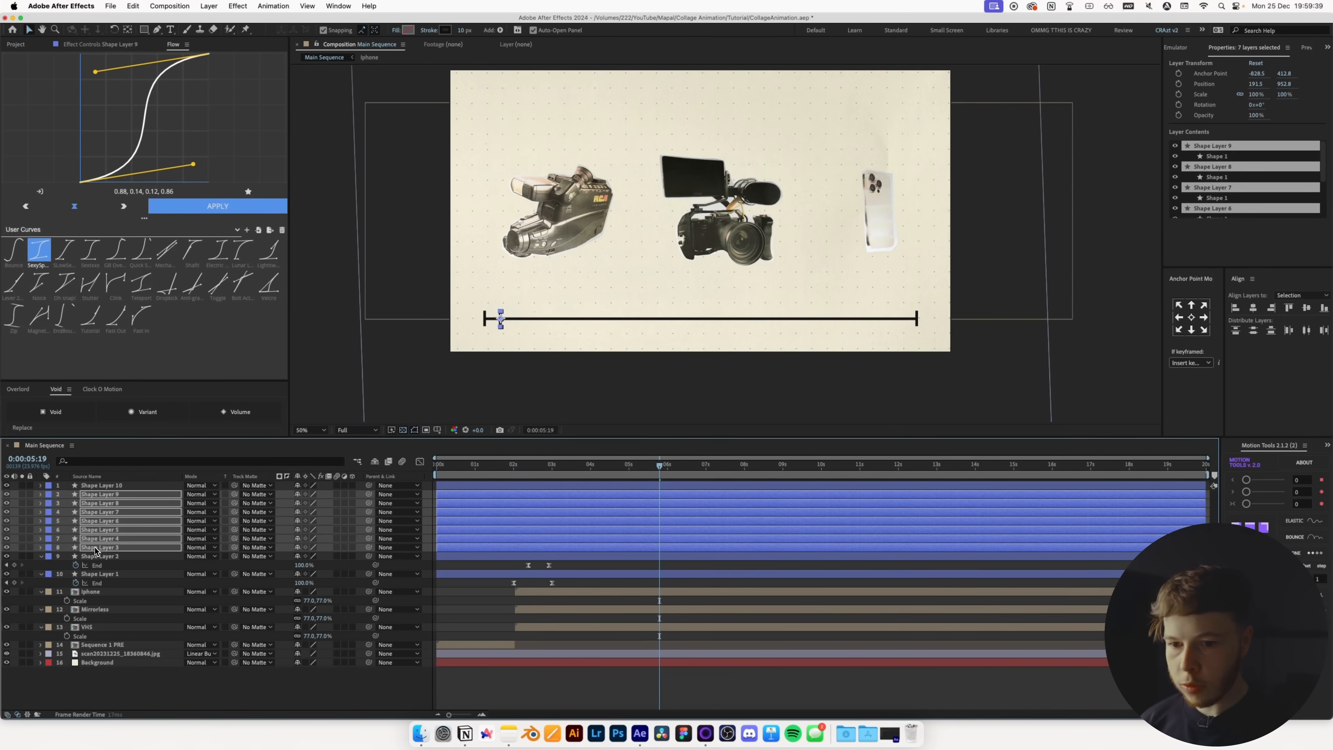
- Stagger the Shape Layer 4, 5 and 6 ticks further right along the line, leaving one copy behind before each shift
{"action": "left_click", "coordinate": [95, 549], "text": "super"}
{"action": "key", "text": "shift+Right"}
{"action": "left_click", "coordinate": [95, 549], "text": "super"}
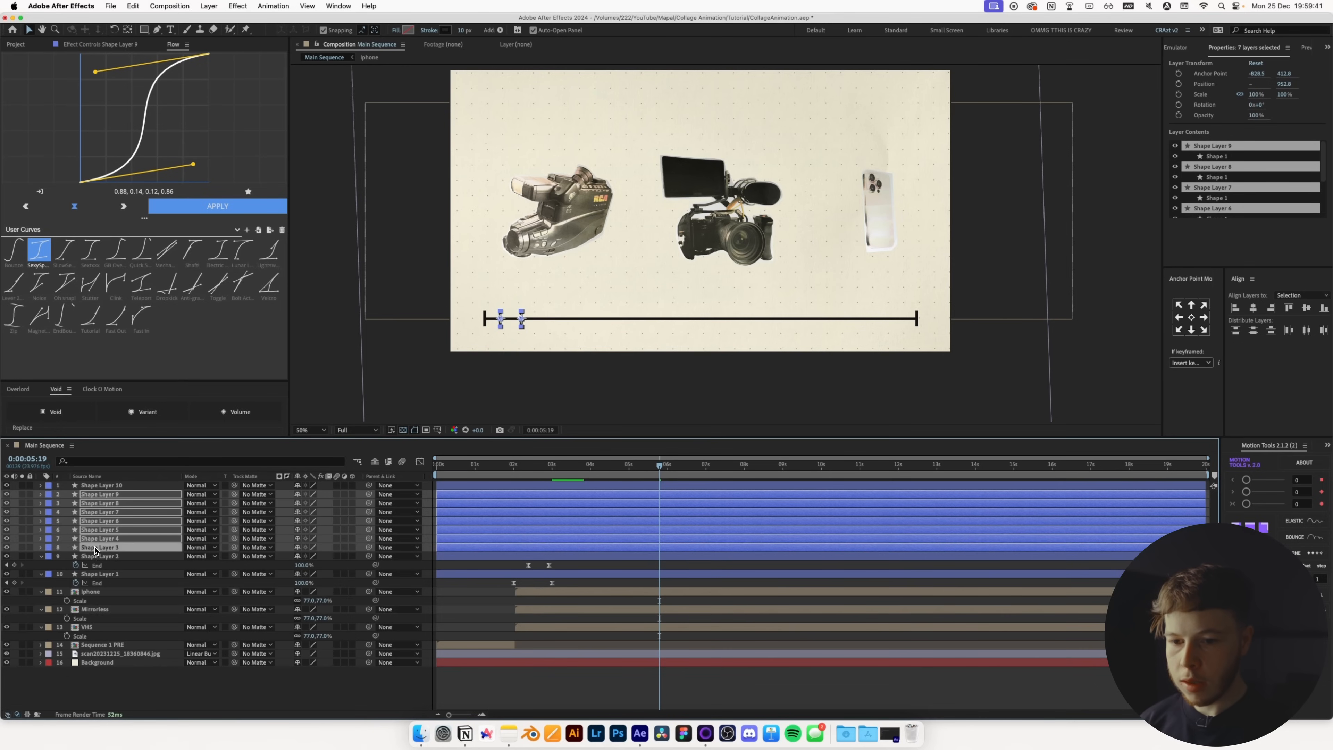
{"action": "left_click", "coordinate": [97, 540], "text": "super"}
{"action": "left_click", "coordinate": [97, 548], "text": "super"}
{"action": "key", "text": "shift+Right"}
{"action": "key", "text": "shift+Right"}
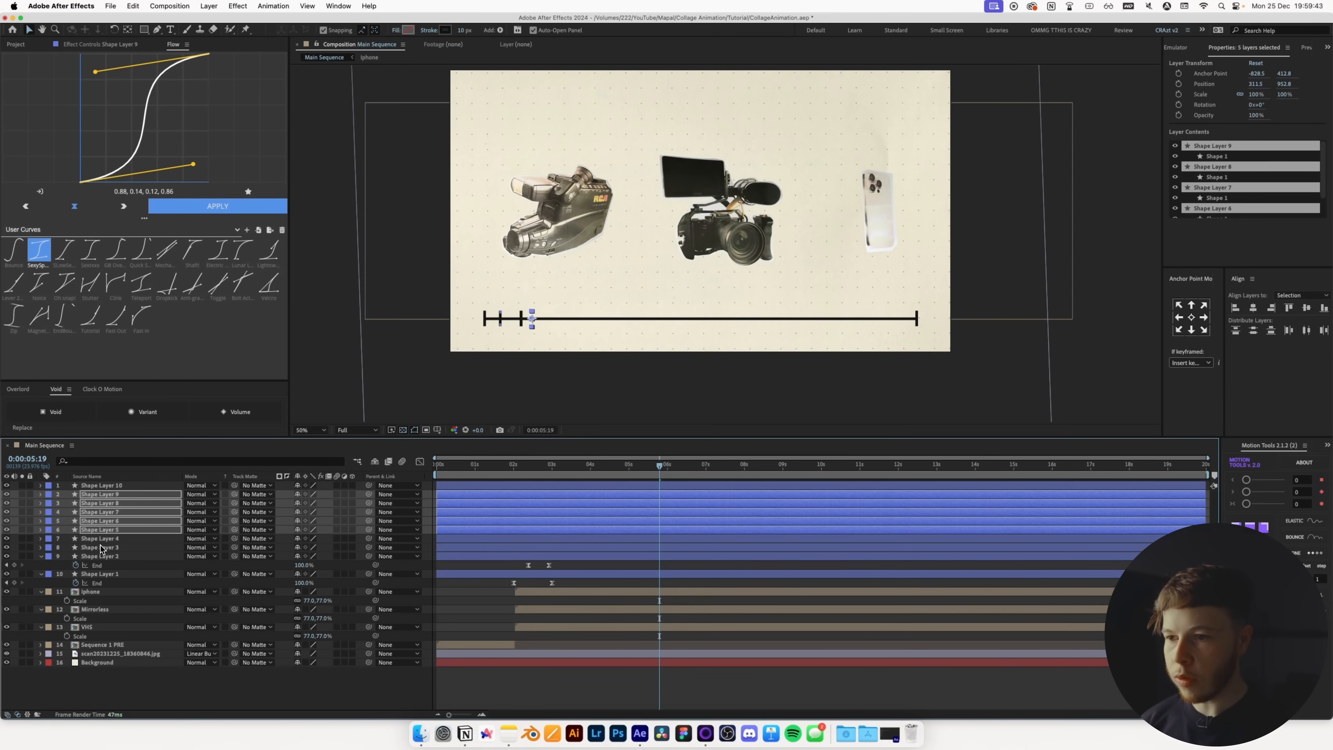
{"action": "left_click", "coordinate": [105, 531], "text": "super"}
{"action": "key", "text": "shift+Right"}
{"action": "key", "text": "shift+Right"}
{"action": "key", "text": "shift+Right"}
{"action": "key", "text": "shift+Right"}
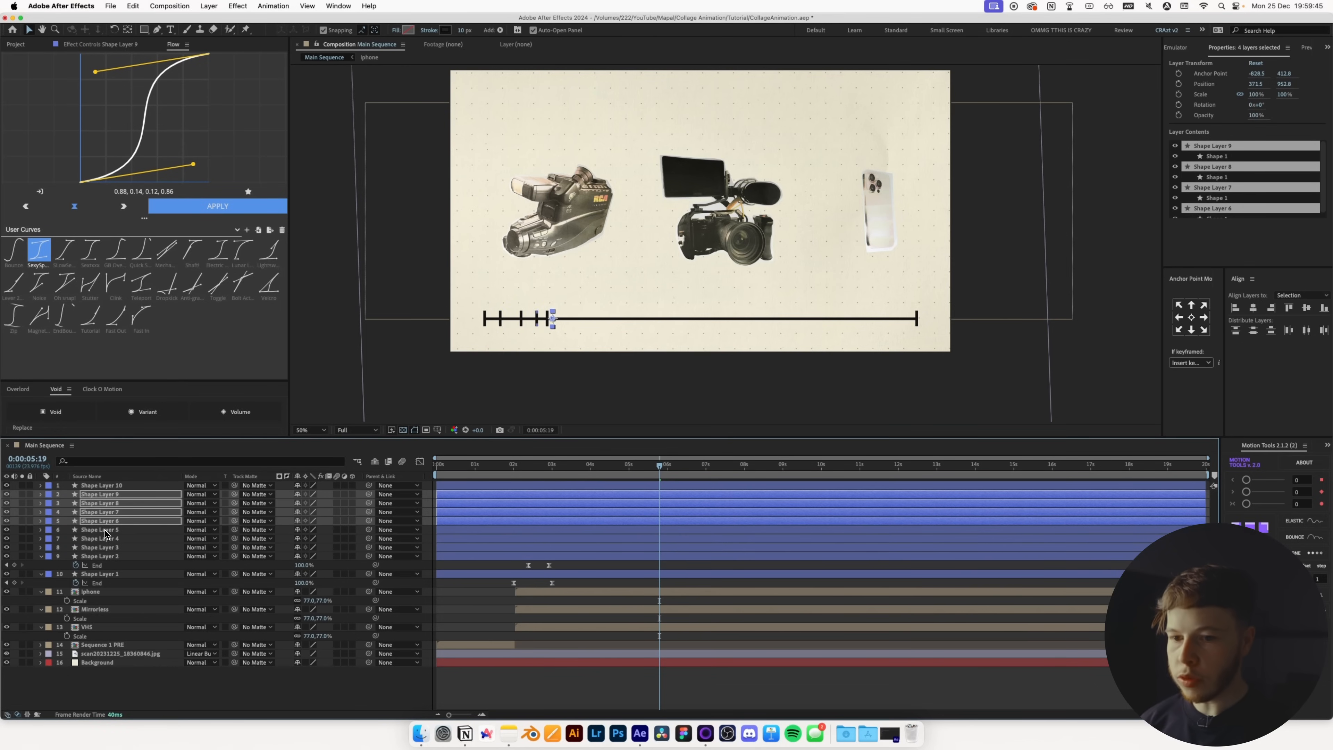
- Stagger the Shape Layer 7, 8 and 9 ticks further right along the line, placing Shape Layer 9 at X position 571.3
{"action": "left_click", "coordinate": [107, 522], "text": "super"}
{"action": "key", "text": "shift+Right"}
{"action": "key", "text": "shift+Right"}
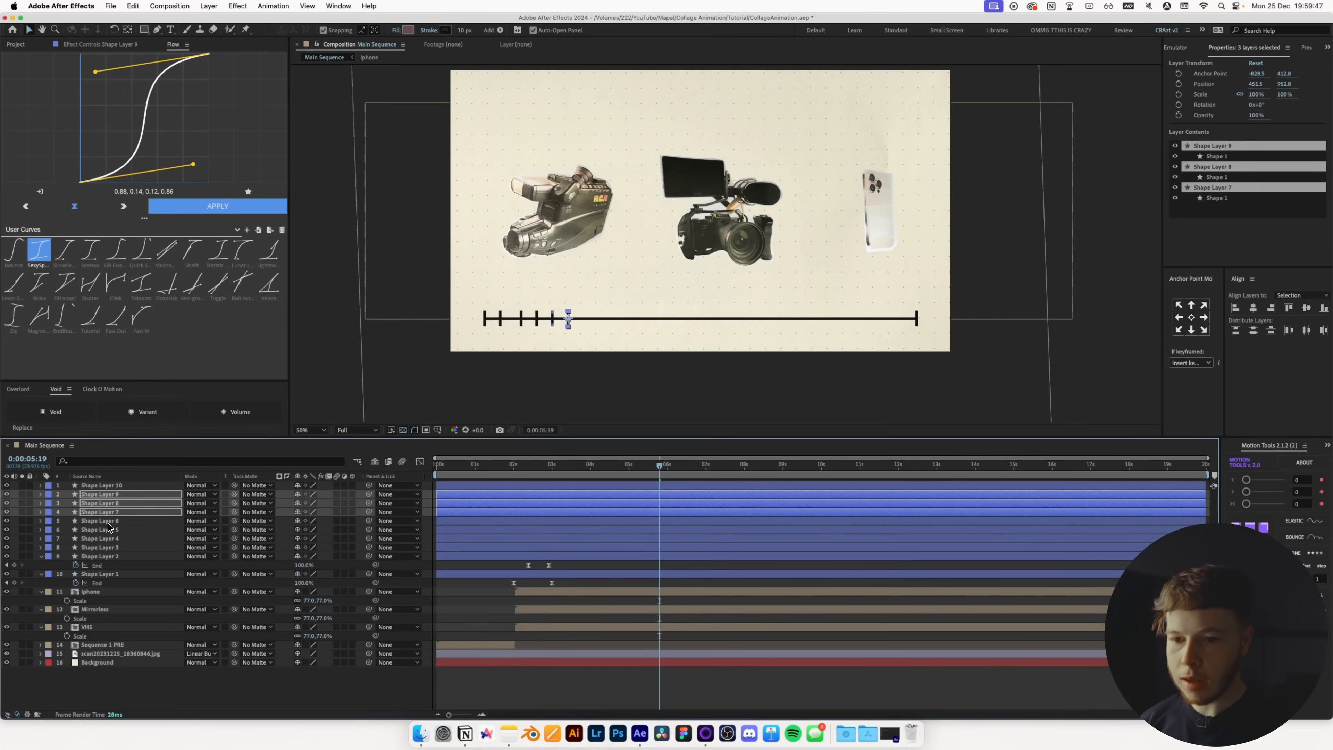
{"action": "left_click", "coordinate": [110, 512], "text": "super"}
{"action": "key", "text": "shift+Right"}
{"action": "key", "text": "shift+Right"}
{"action": "key", "text": "shift+Right"}
{"action": "key", "text": "shift+Right"}
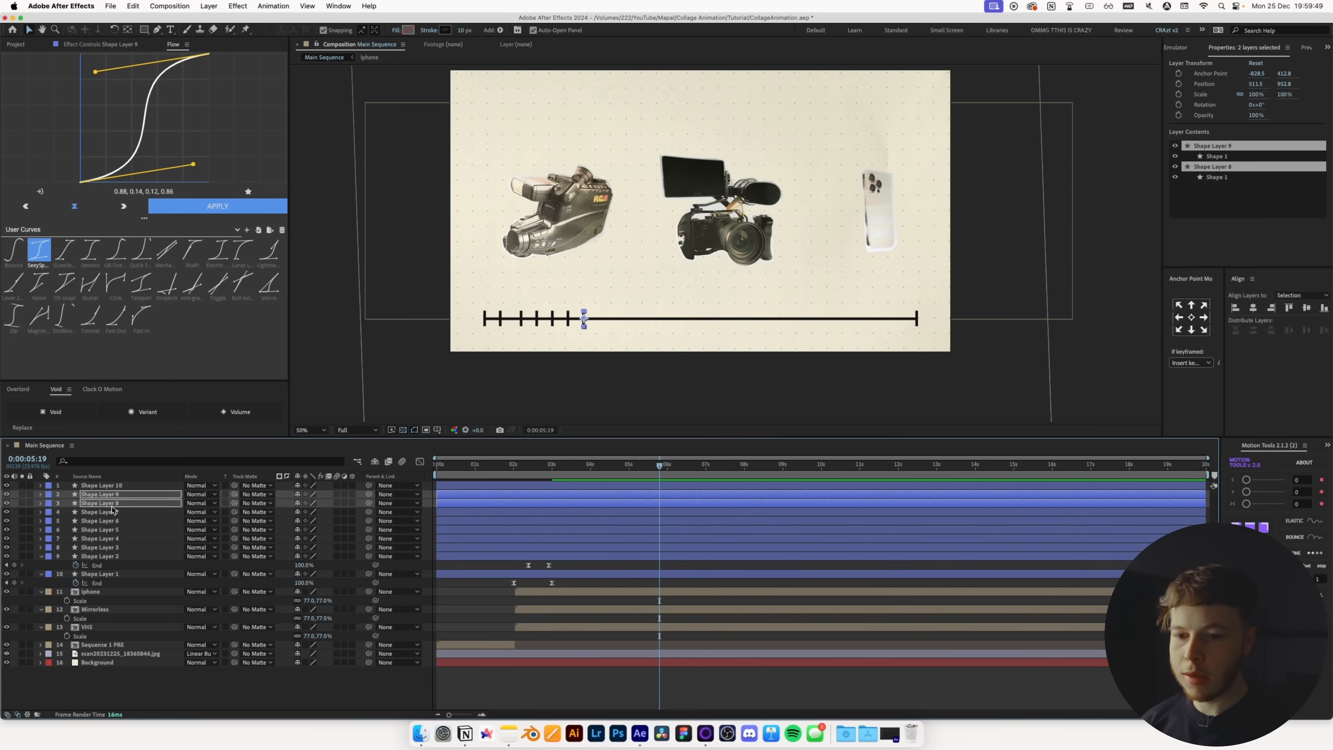
{"action": "left_click", "coordinate": [113, 505], "text": "super"}
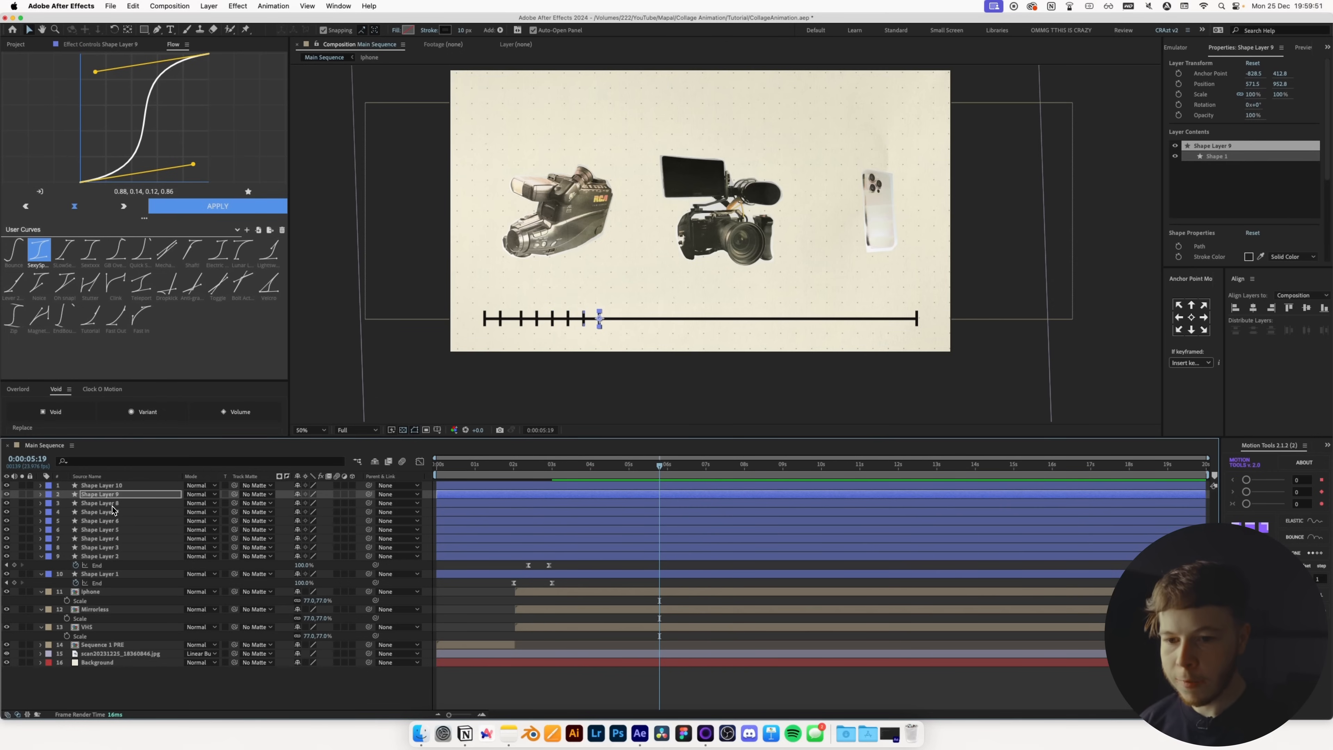
- Distribute the ticks of Shape Layers 2 to 10 evenly by horizontal center between the line's two ends
{"action": "key", "text": "super+Up"}
{"action": "left_click", "coordinate": [98, 548], "text": "shift"}
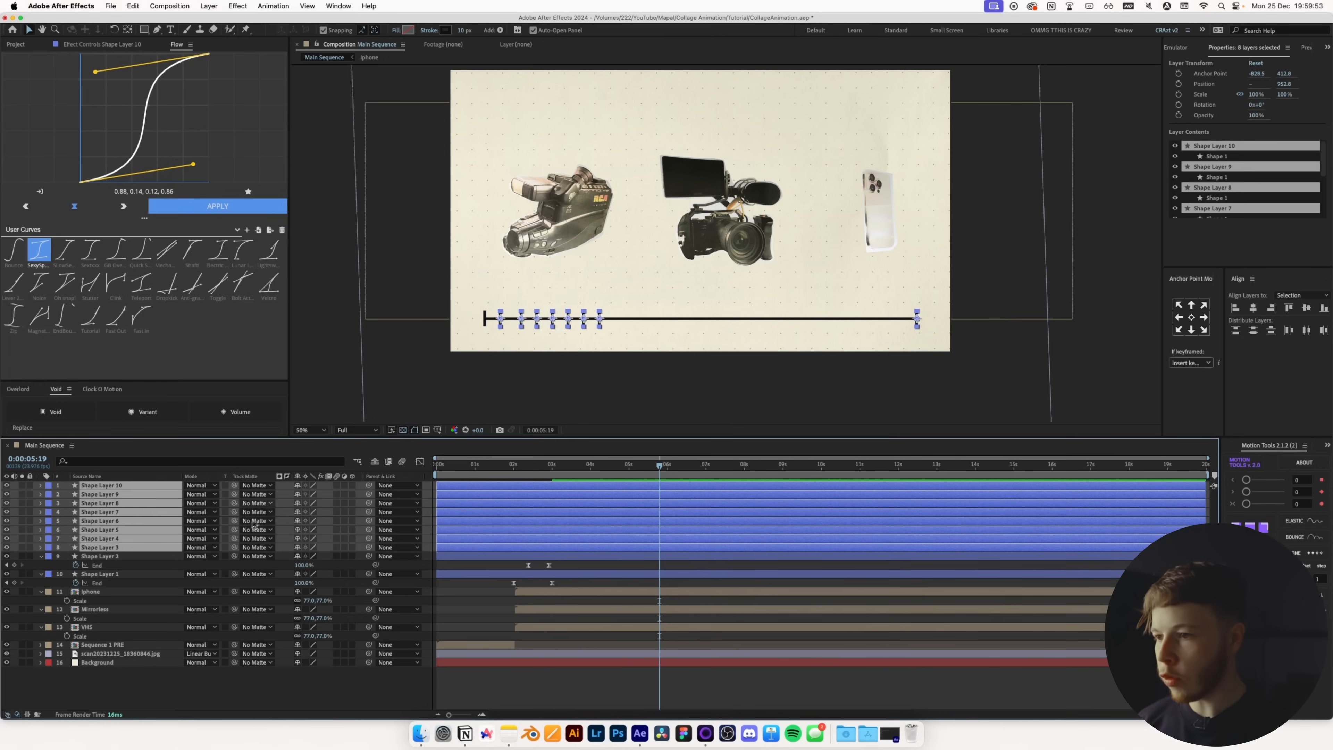
{"action": "left_click", "coordinate": [109, 557], "text": "shift"}
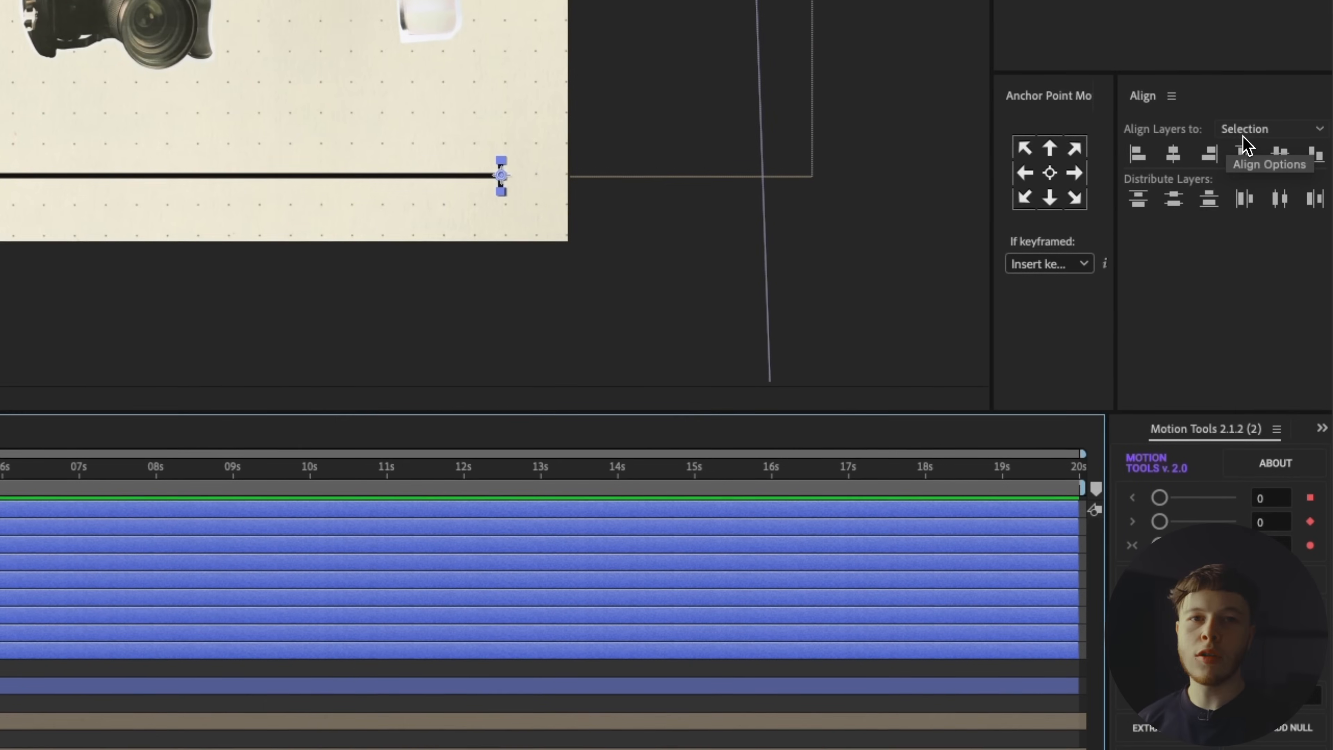
{"action": "left_click", "coordinate": [1285, 204]}
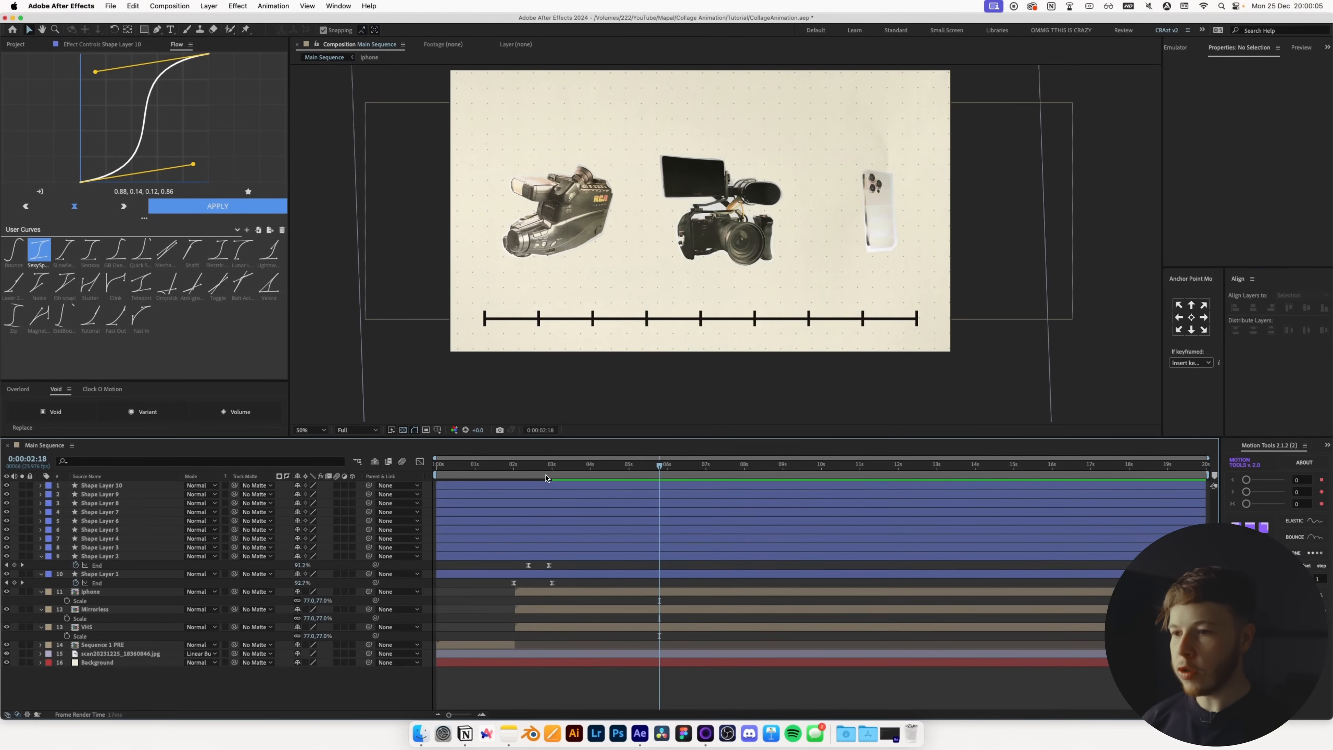
- Sequence the End keyframes of Shape Layers 2 to 10 from the bottom layer in Motion Tools with offset 2 and step 1
{"action": "mouse_move", "coordinate": [546, 478]}
{"action": "left_mouse_down"}
{"action": "mouse_move", "coordinate": [516, 479]}
{"action": "mouse_move", "coordinate": [566, 485]}
{"action": "left_mouse_up"}
{"action": "left_click", "coordinate": [541, 557]}
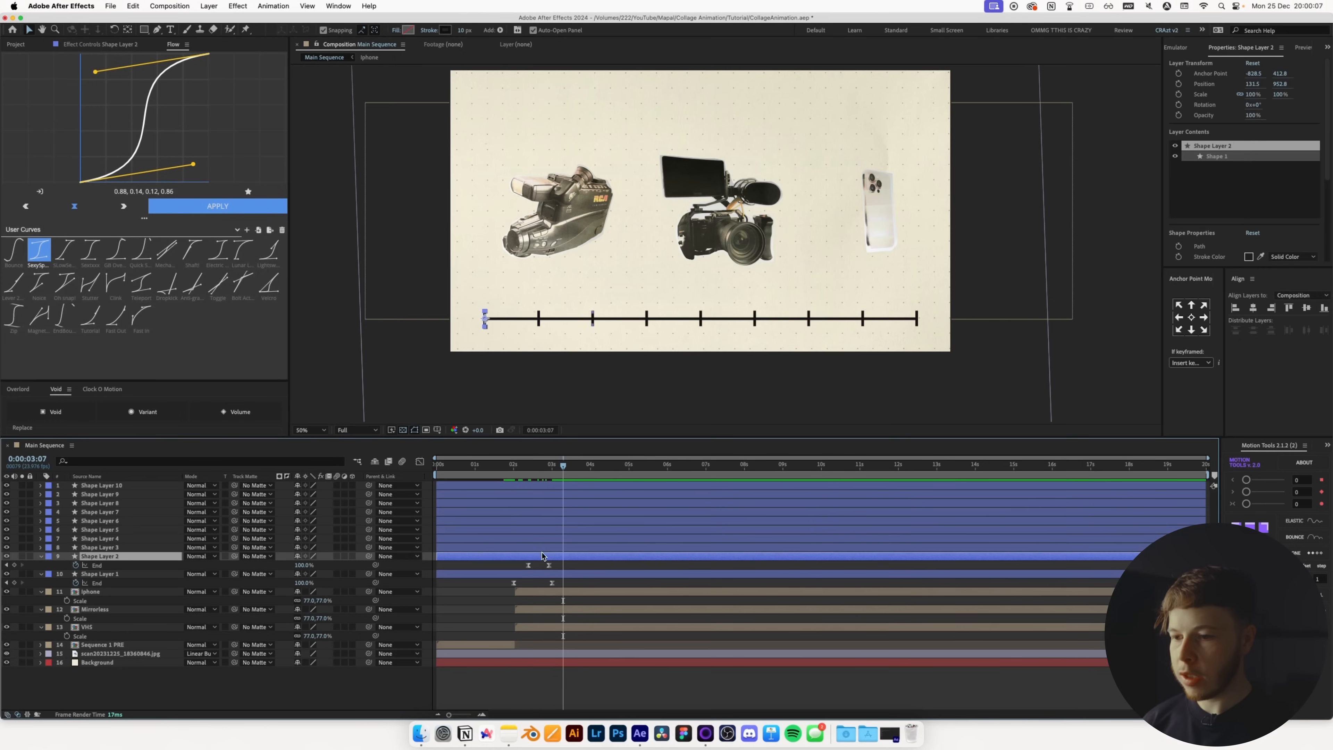
{"action": "left_click", "coordinate": [543, 486], "text": "shift"}
{"action": "key", "text": "u"}
{"action": "key", "text": "u"}
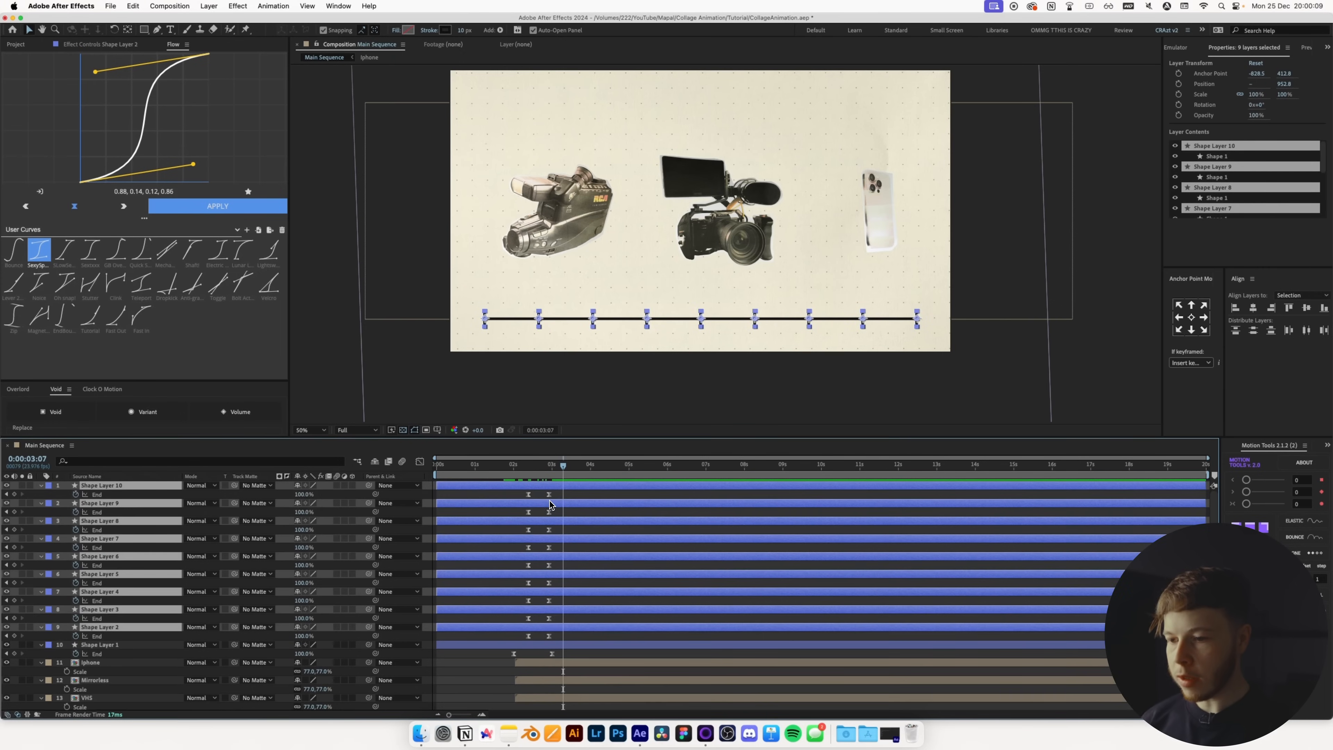
{"action": "left_click_drag", "start_coordinate": [566, 641], "coordinate": [520, 480]}
{"action": "left_click", "coordinate": [538, 479]}
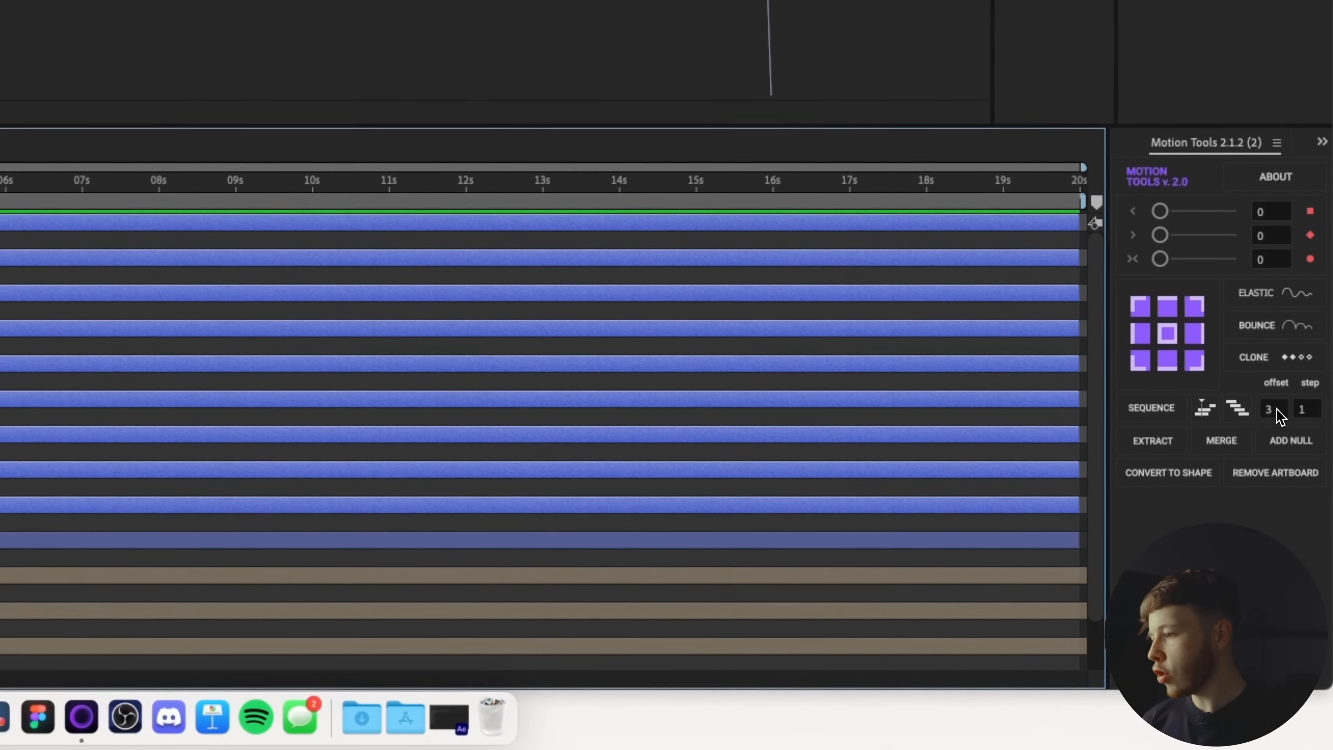
{"action": "left_click", "coordinate": [1275, 418]}
{"action": "type", "text": "2"}
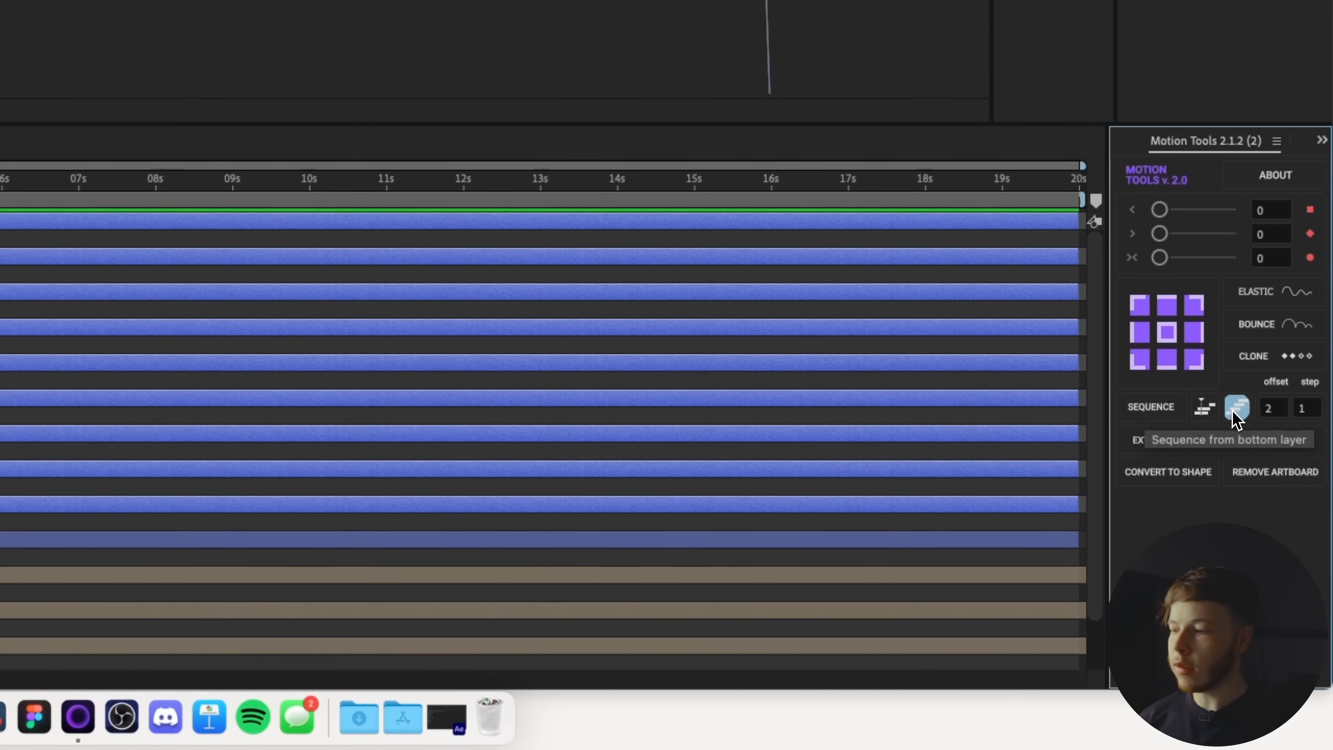
{"action": "left_click", "coordinate": [1152, 407]}
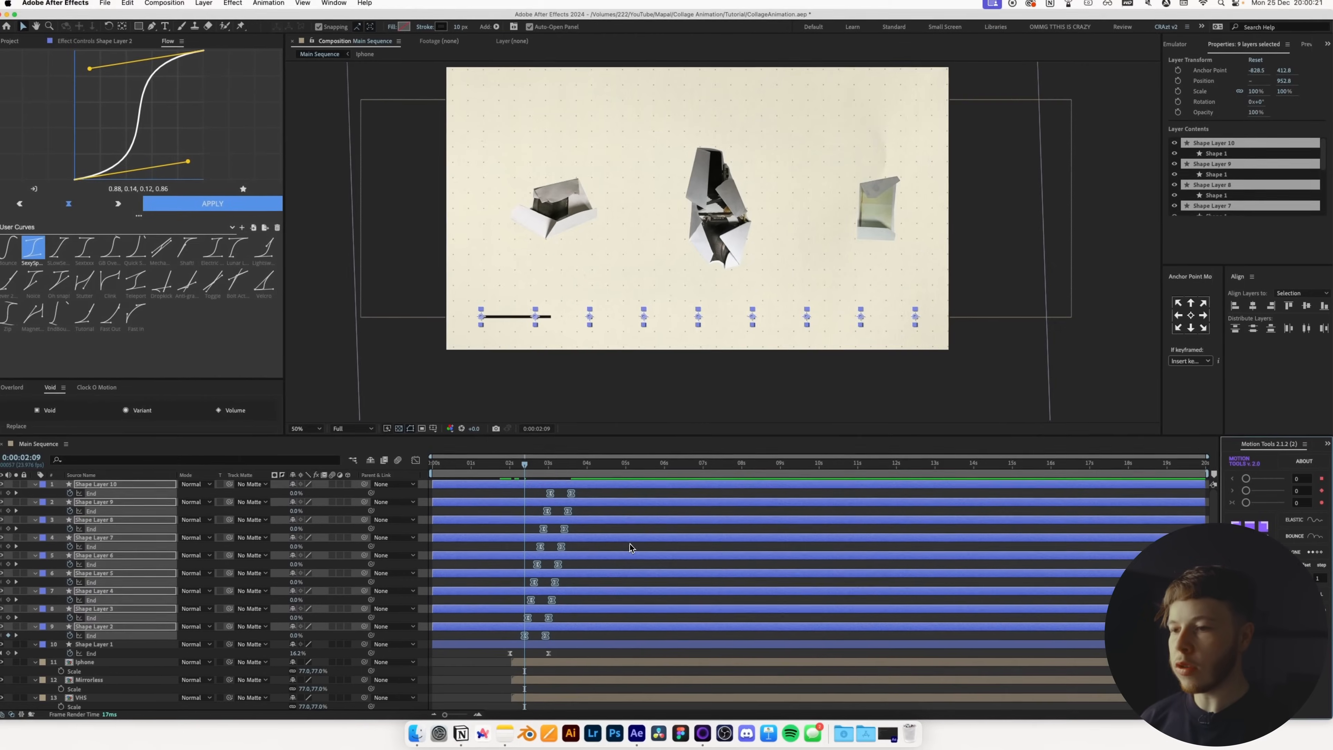
{"action": "left_click", "coordinate": [631, 548]}
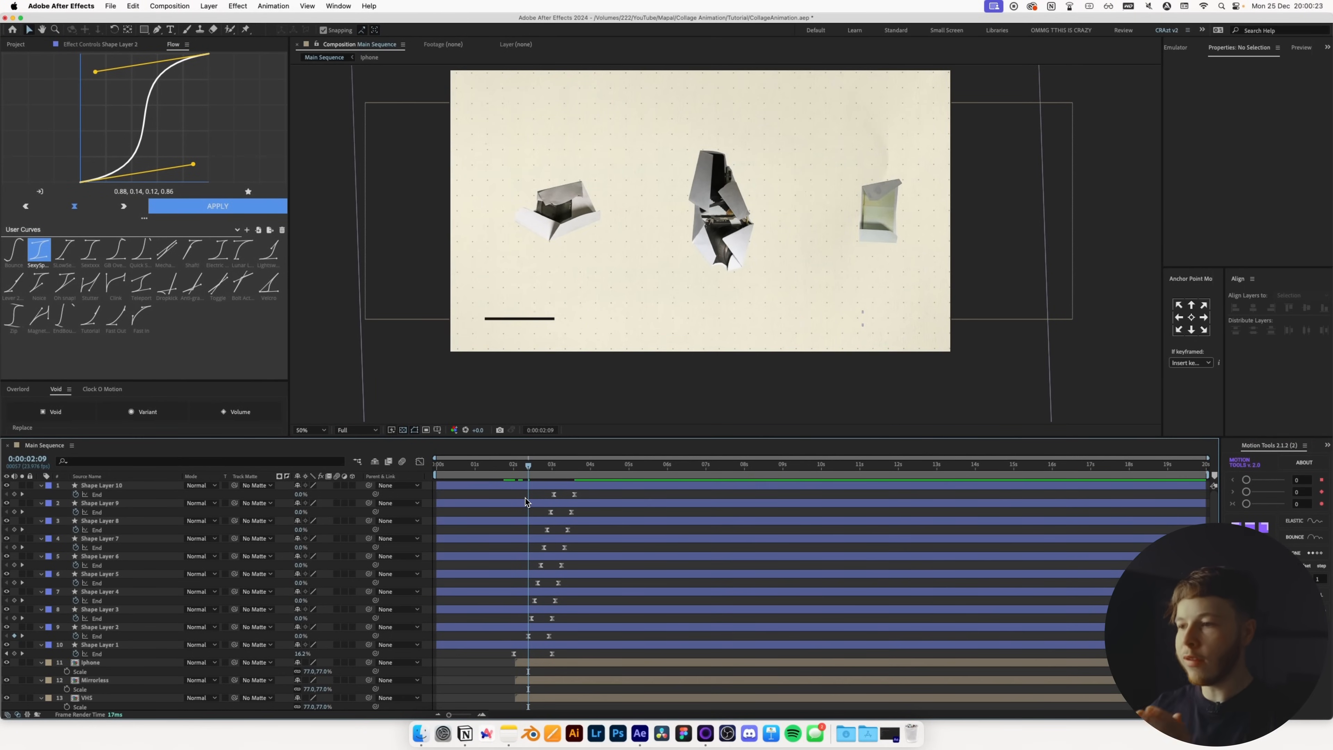
- Preview the staggered tick animation and trim the start of Shape Layers 1 to 10 to about 2 s
{"action": "key", "text": "space"}
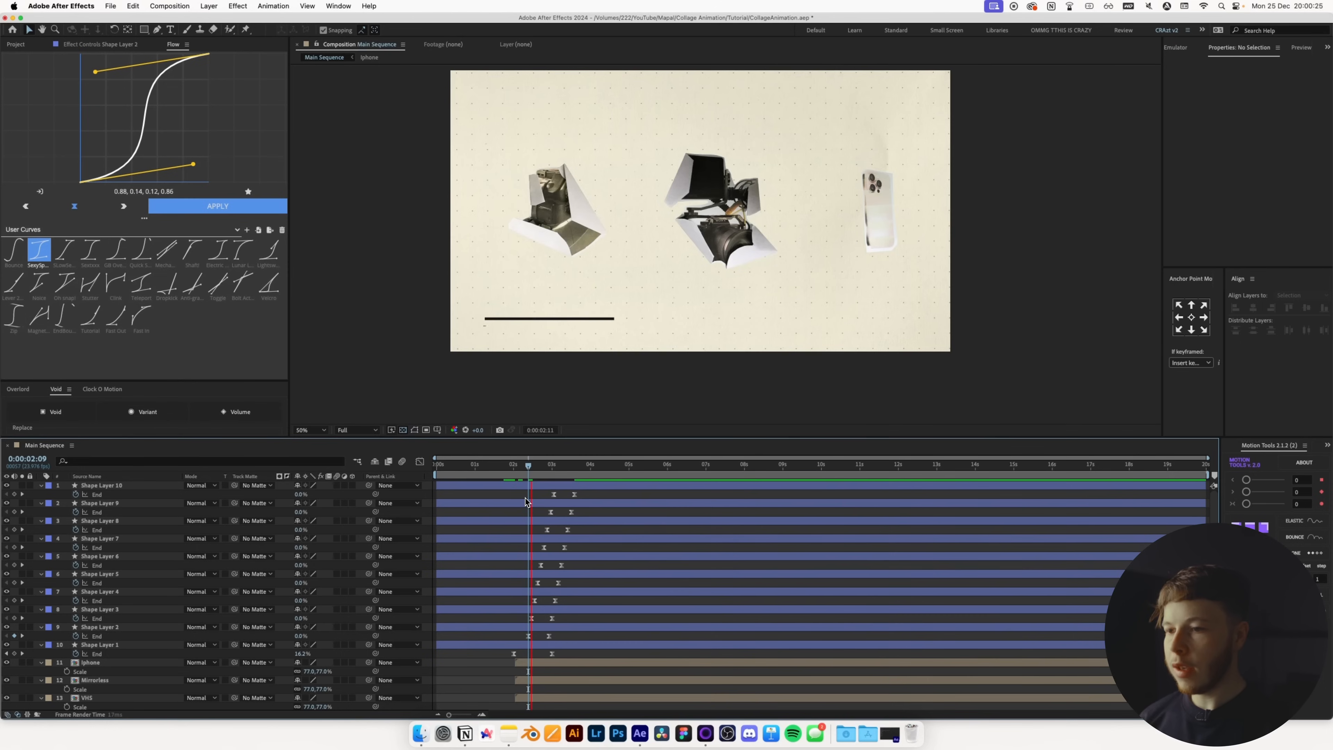
{"action": "key", "text": "space"}
{"action": "key", "text": "u"}
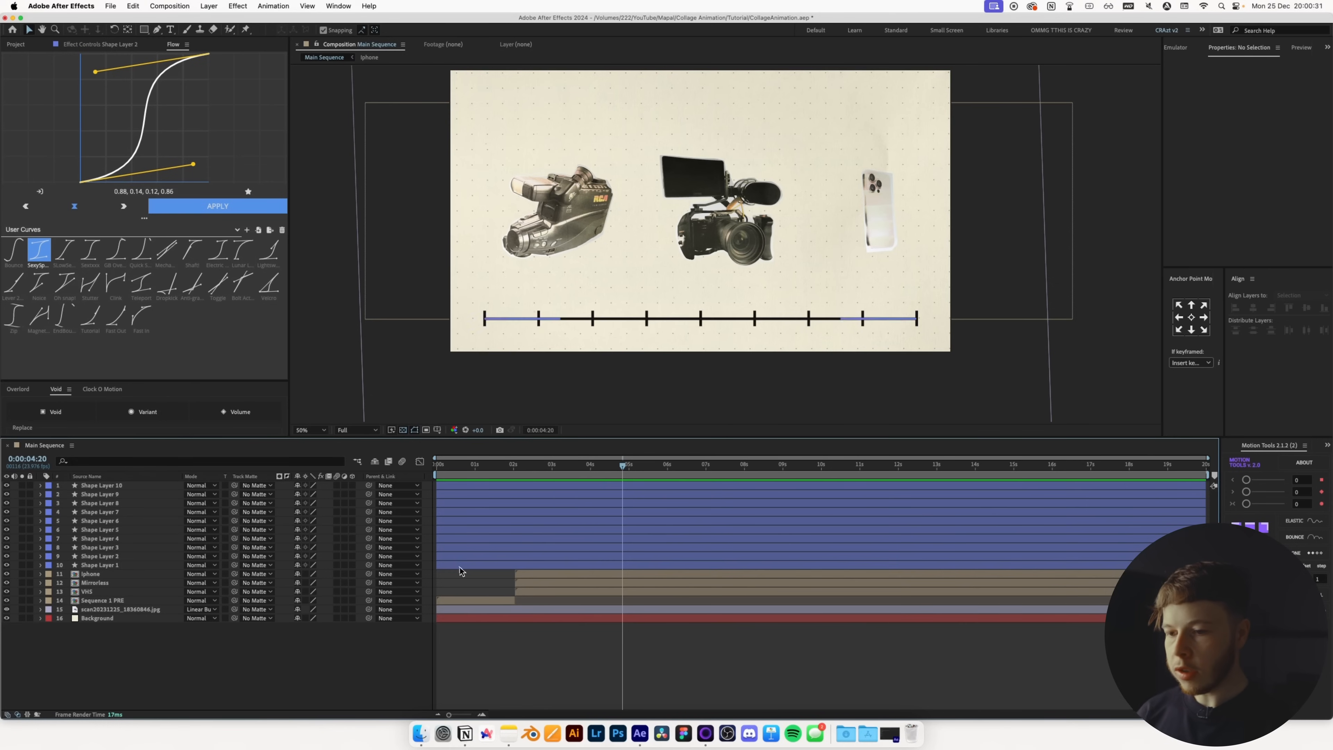
{"action": "left_click", "coordinate": [460, 567]}
{"action": "left_click", "coordinate": [446, 489], "text": "shift"}
{"action": "left_click_drag", "start_coordinate": [438, 486], "coordinate": [522, 503]}
{"action": "left_click", "coordinate": [588, 659]}
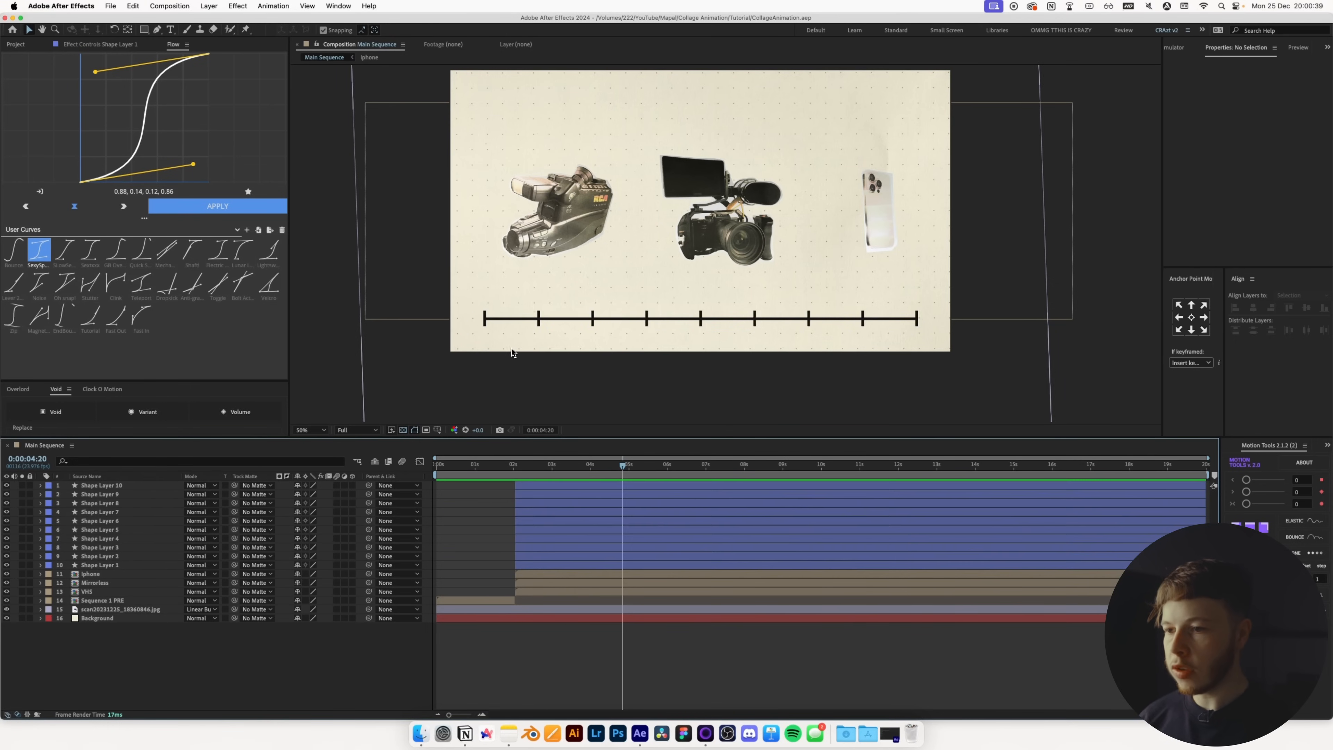
- Add a text layer reading "1986" near the first tick at the line's left end
{"action": "scroll", "coordinate": [511, 348], "scroll_direction": "up", "scroll_amount": 4}
{"action": "left_click_drag", "start_coordinate": [450, 257], "coordinate": [660, 204]}
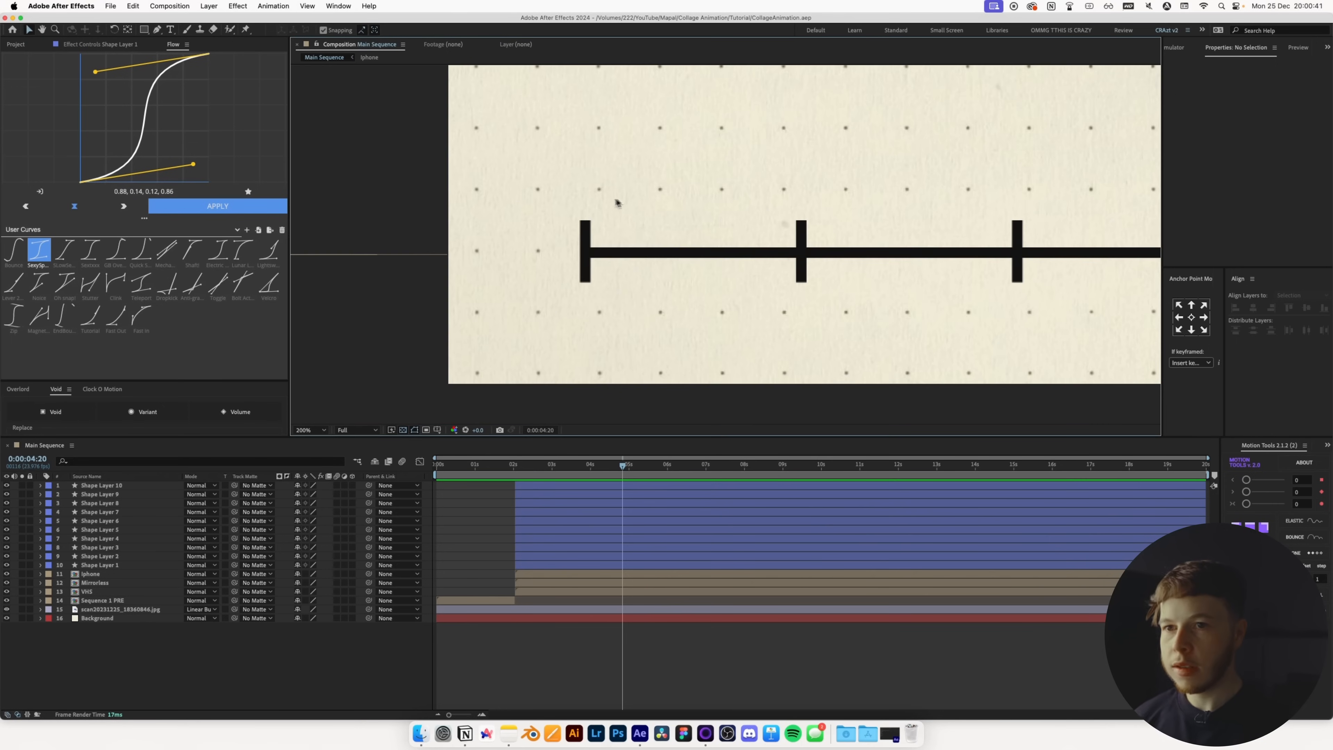
{"action": "key", "text": "super+t"}
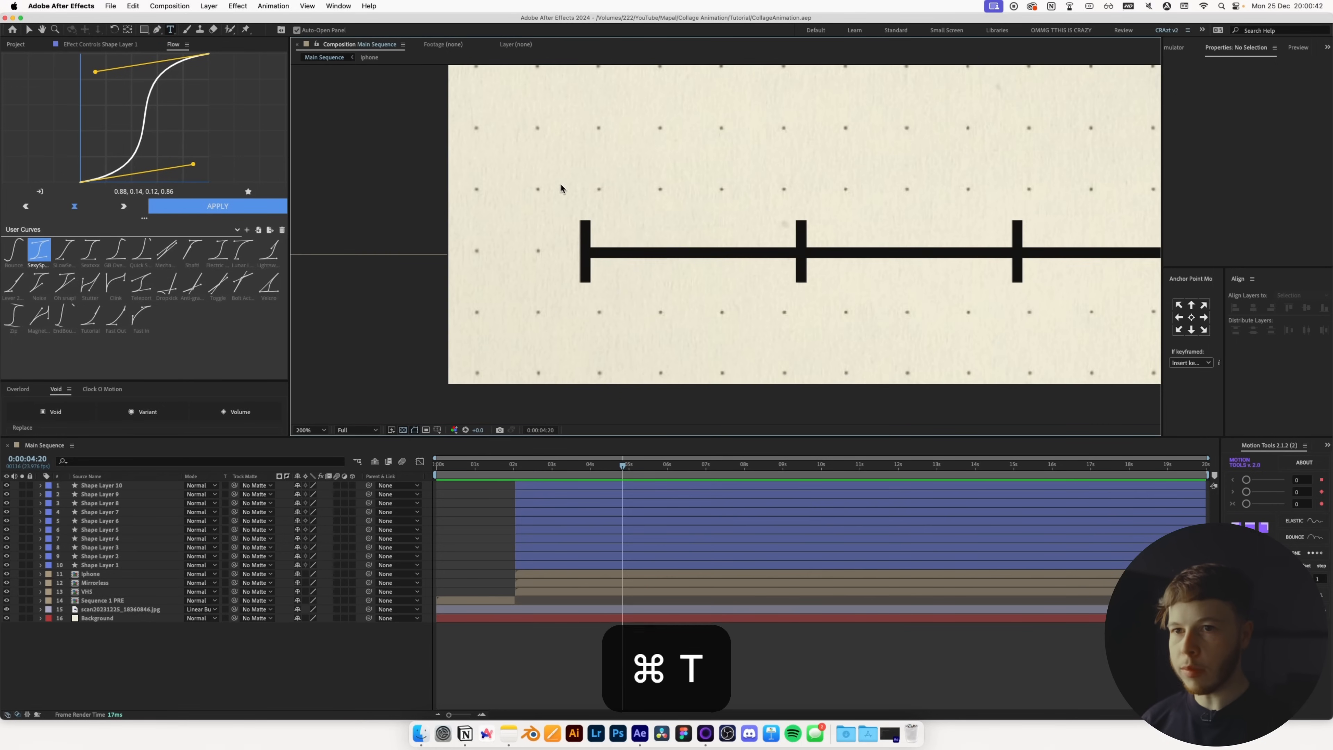
{"action": "left_click", "coordinate": [568, 344]}
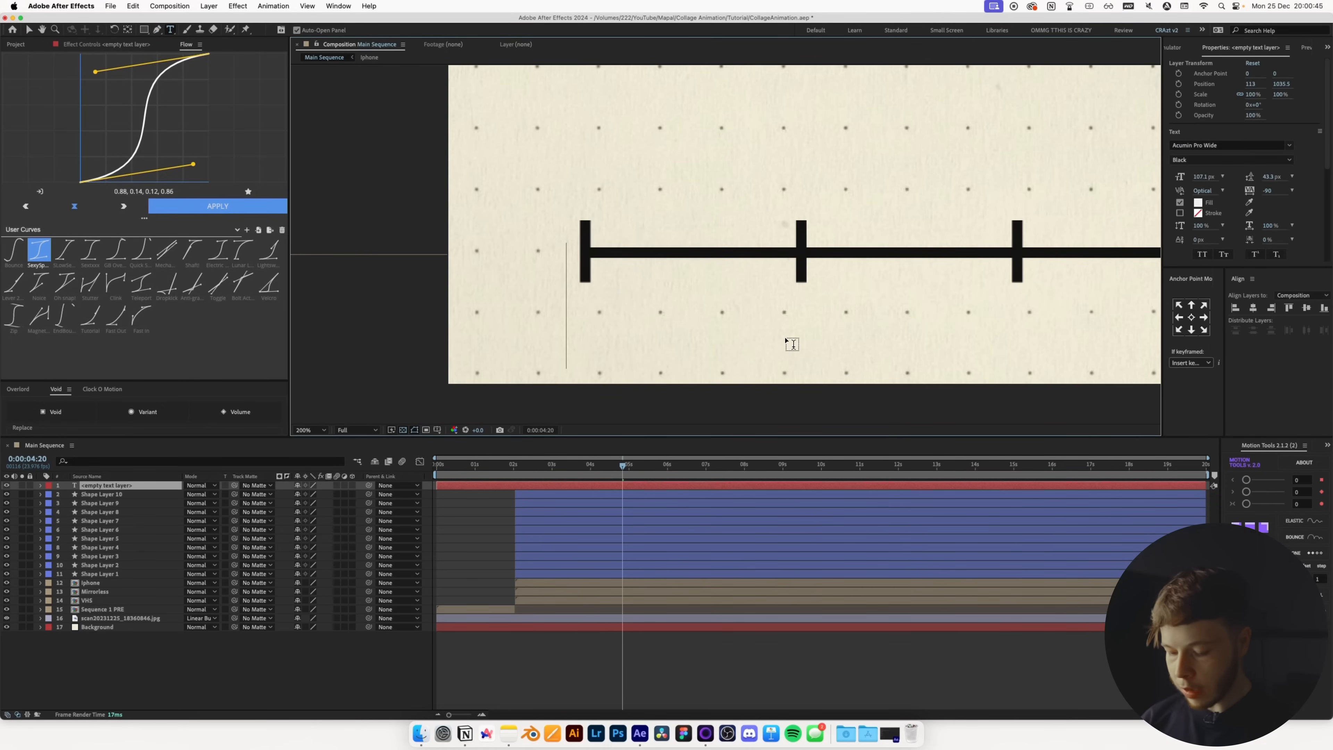
{"action": "type", "text": "197"}
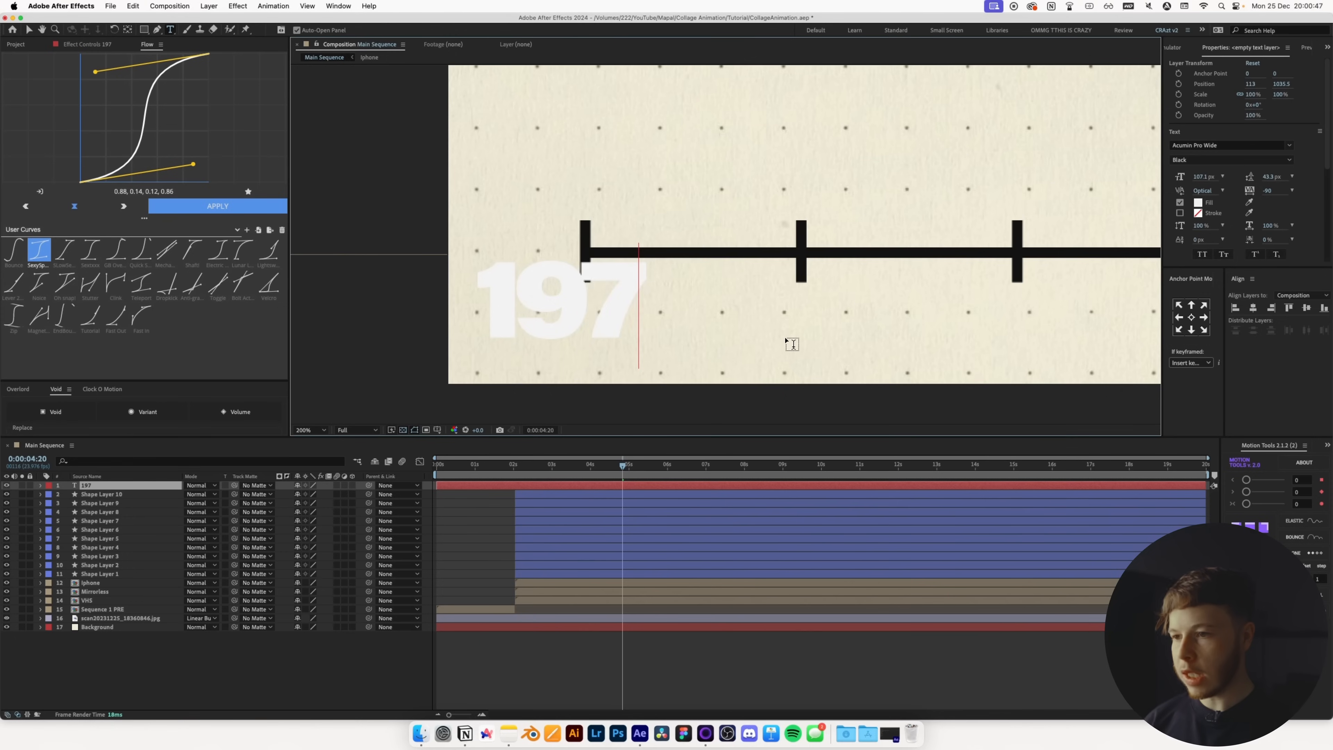
{"action": "key", "text": "BackSpace"}
{"action": "type", "text": "86"}
{"action": "left_click", "coordinate": [134, 489]}
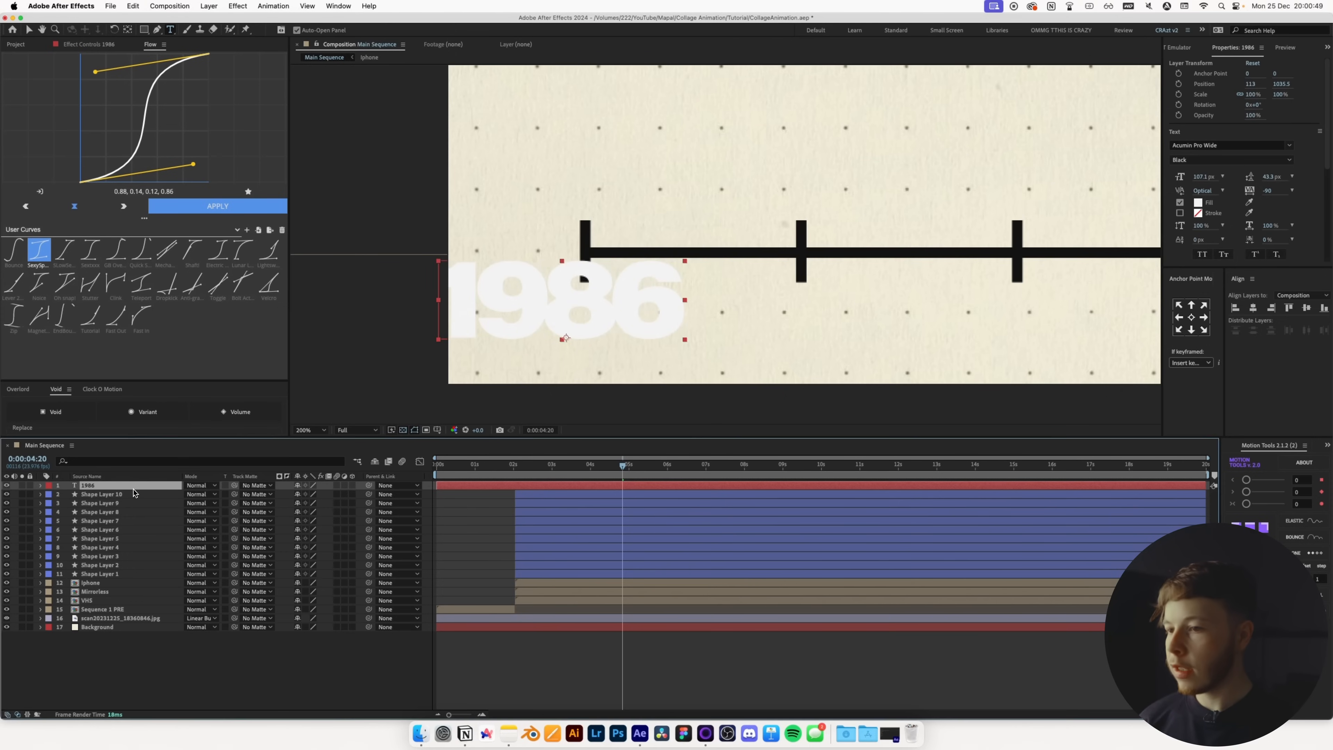
- Set the 1986 text's fill color to 202020 and its font size to 27.1 px
{"action": "left_click", "coordinate": [1202, 206]}
{"action": "type", "text": "202020"}
{"action": "key", "text": "Return"}
{"action": "left_click_drag", "start_coordinate": [1206, 179], "coordinate": [1175, 191]}
- Move the 1986 label directly beneath the first tick, at about 130.6, 1018.5
{"action": "key", "text": "v"}
{"action": "key", "text": "comma"}
{"action": "left_click_drag", "start_coordinate": [548, 394], "coordinate": [446, 418]}
{"action": "key", "text": "comma"}
{"action": "left_click", "coordinate": [601, 383]}
{"action": "left_click", "coordinate": [482, 350]}
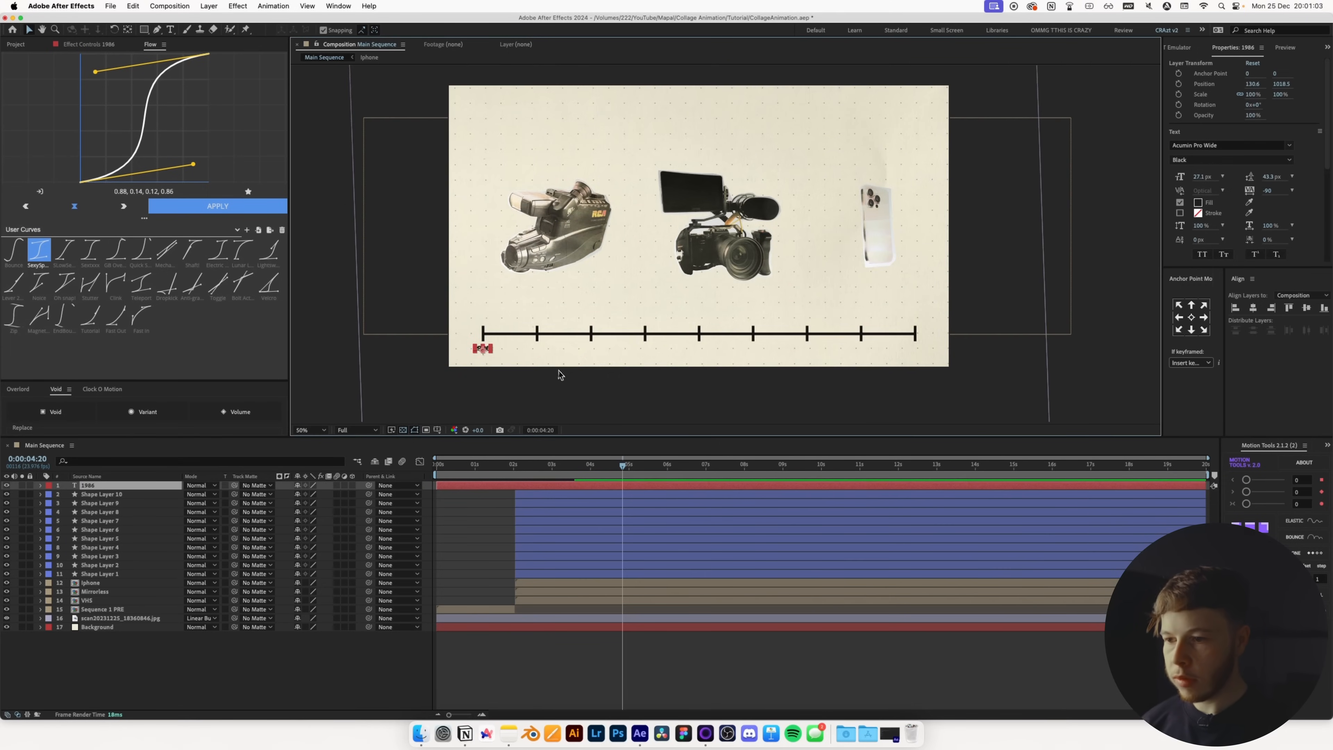
- Keyframe the 1986 label's position at 0:00:04:20 and set its Y position to 1063.5 at 0:00:04:02
{"action": "key", "text": "period"}
{"action": "left_click_drag", "start_coordinate": [441, 347], "coordinate": [803, 232]}
{"action": "key", "text": "period"}
{"action": "left_click_drag", "start_coordinate": [488, 338], "coordinate": [723, 203]}
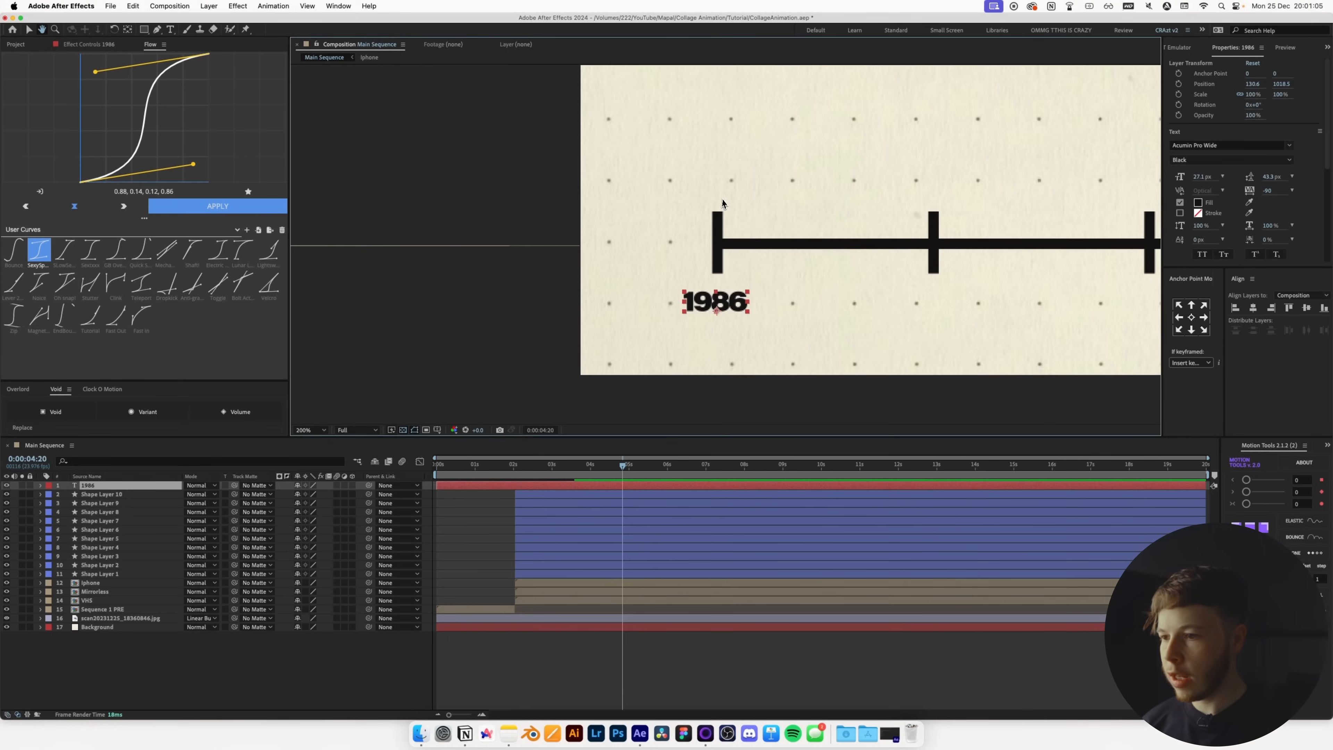
{"action": "key", "text": "p"}
{"action": "left_click", "coordinate": [69, 495]}
{"action": "left_click_drag", "start_coordinate": [622, 480], "coordinate": [599, 480]}
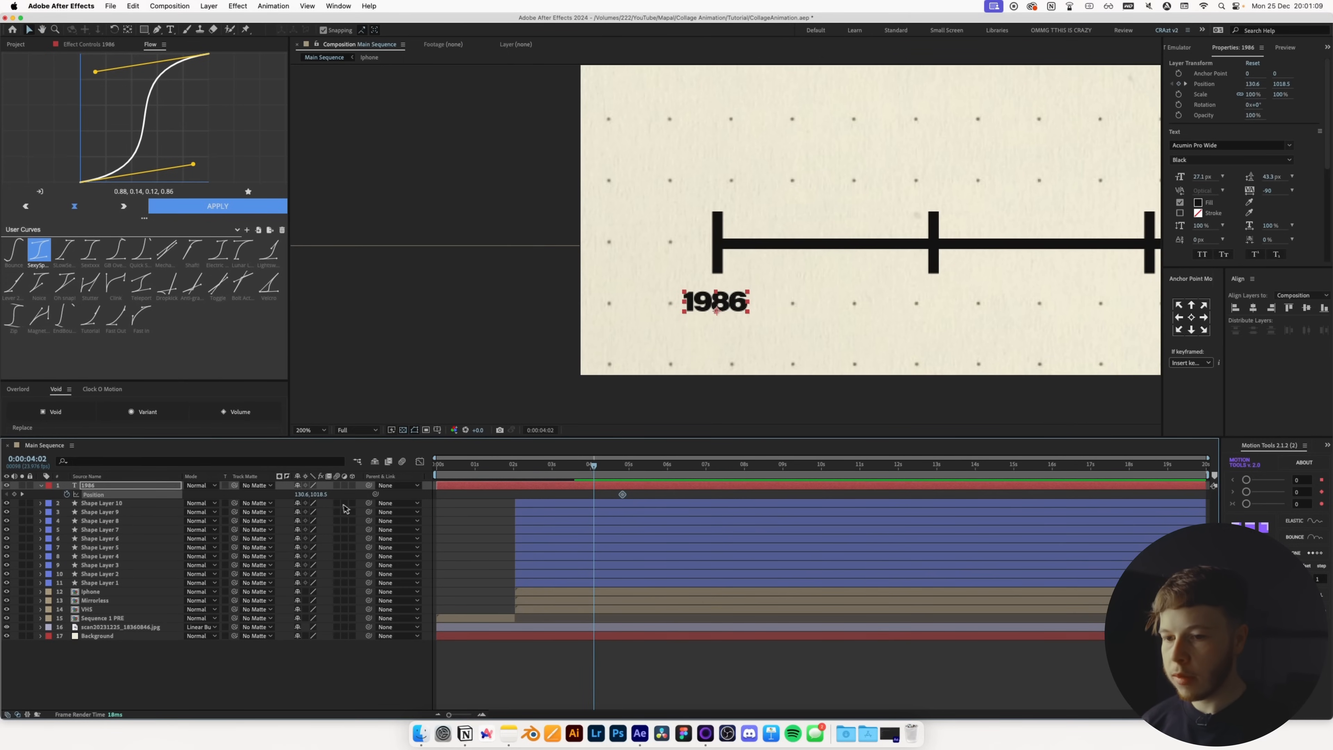
{"action": "left_click_drag", "start_coordinate": [317, 496], "coordinate": [450, 504]}
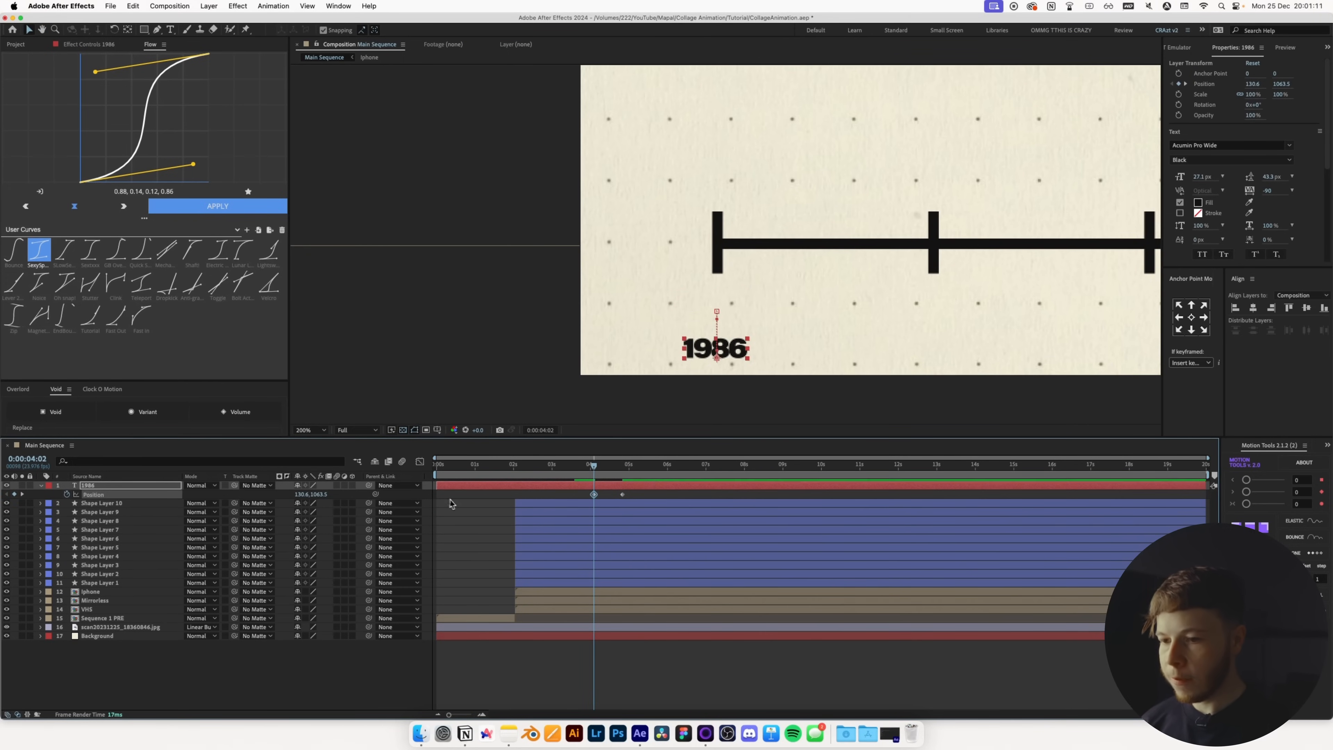
- Ease the 1986 label's position keyframes with the 0.88, 0.14, 0.12, 0.86 curve and retime the layer to start at about 2.7 seconds
{"action": "left_click_drag", "start_coordinate": [667, 501], "coordinate": [577, 491]}
{"action": "left_click", "coordinate": [226, 212]}
{"action": "left_click_drag", "start_coordinate": [435, 487], "coordinate": [492, 487]}
{"action": "left_click_drag", "start_coordinate": [587, 499], "coordinate": [515, 475]}
{"action": "key", "text": "space"}
{"action": "key", "text": "space"}
- Fit the composition in view, duplicate the 1986 label and add a Transform effect to the duplicate
{"action": "left_click", "coordinate": [310, 430]}
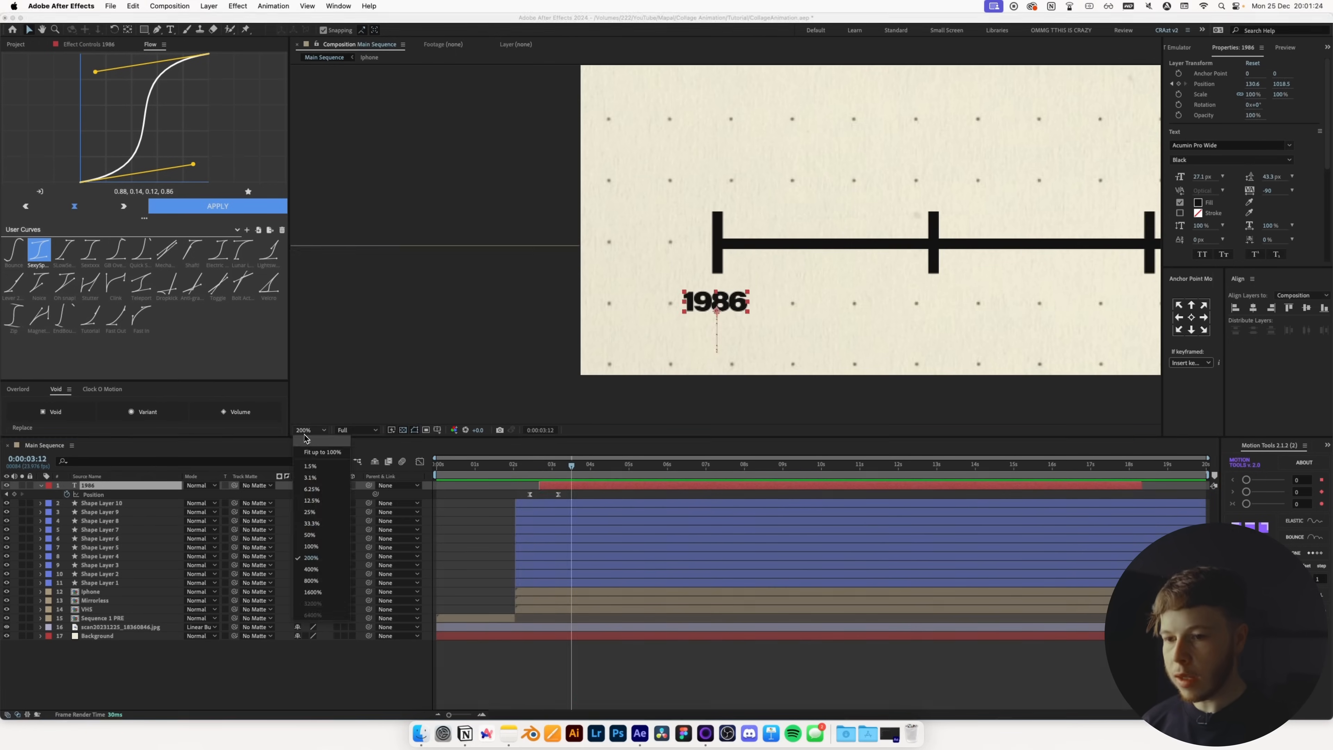
{"action": "left_click", "coordinate": [308, 441]}
{"action": "key", "text": "super+d"}
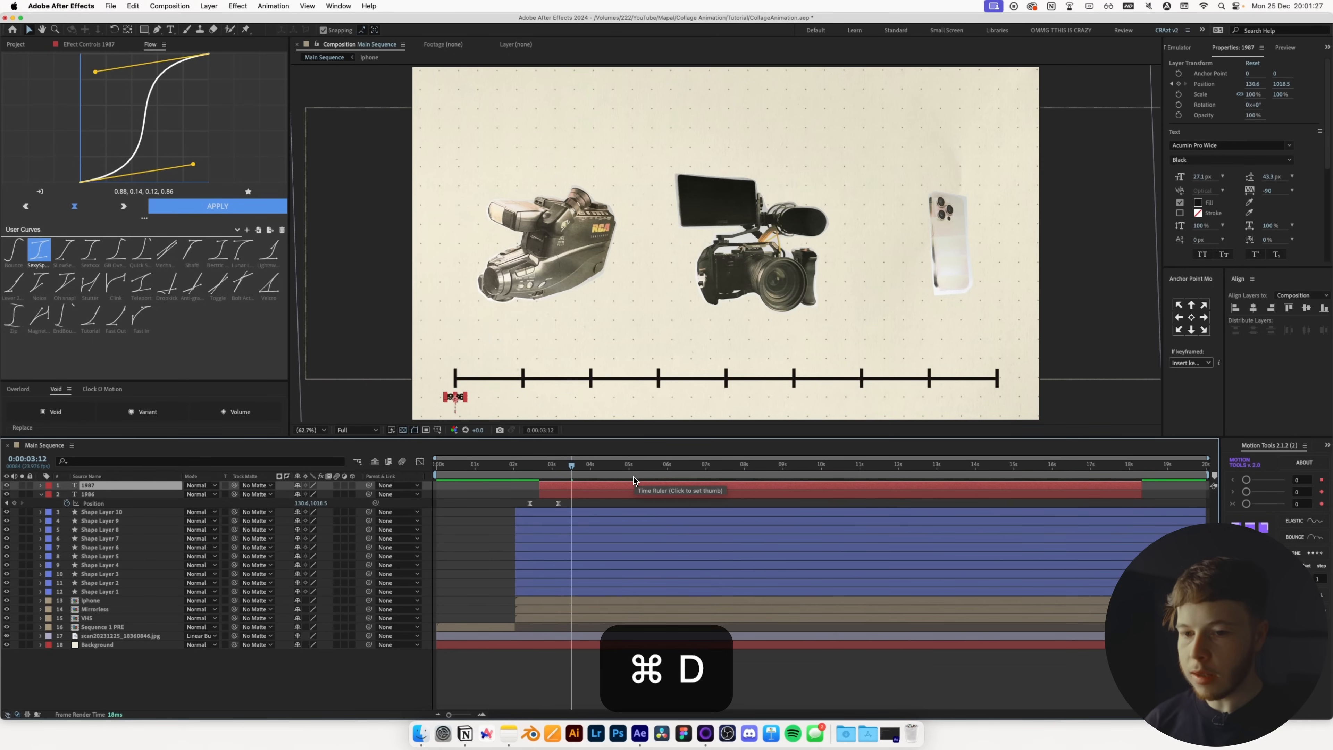
{"action": "key", "text": "ctrl+space"}
{"action": "type", "text": "tra"}
{"action": "key", "text": "Return"}
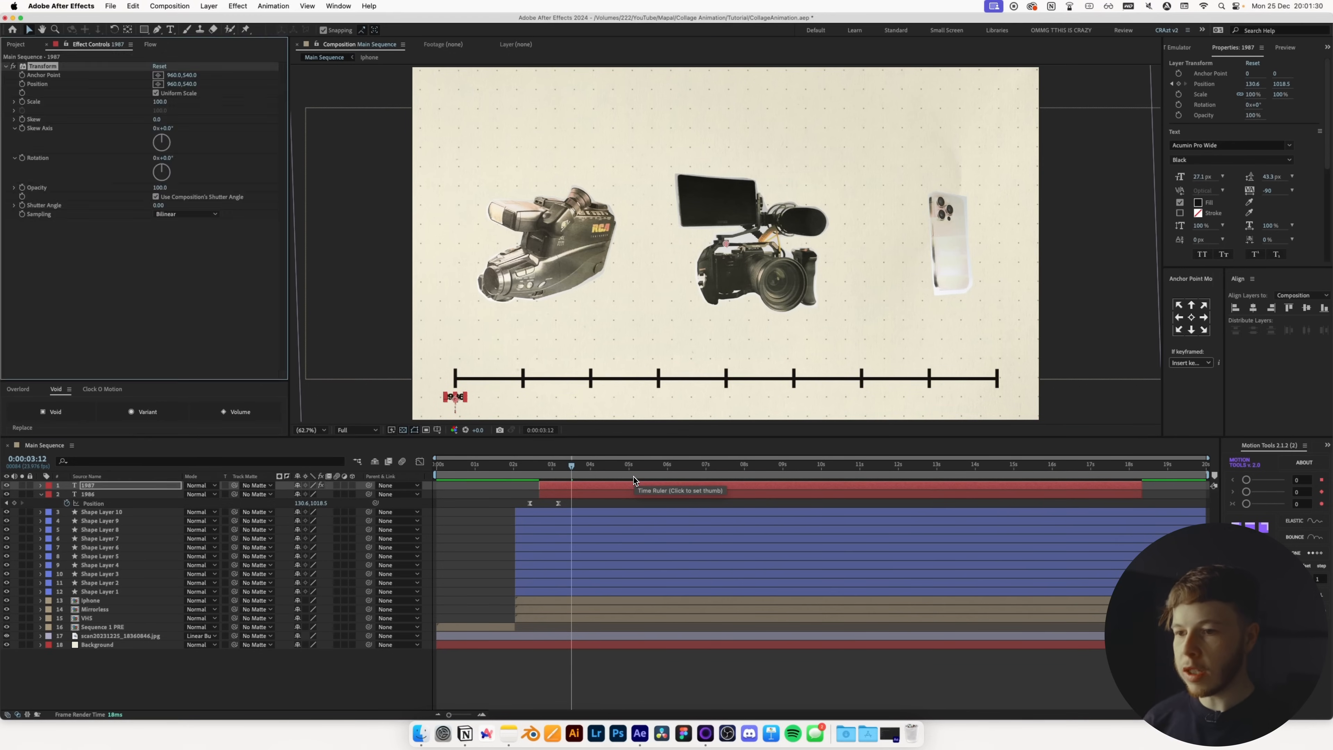
- Change the duplicate's text to 2001 and move it beneath the middle tick using the Transform effect's X position of about 1790
{"action": "key", "text": "ctrl+t"}
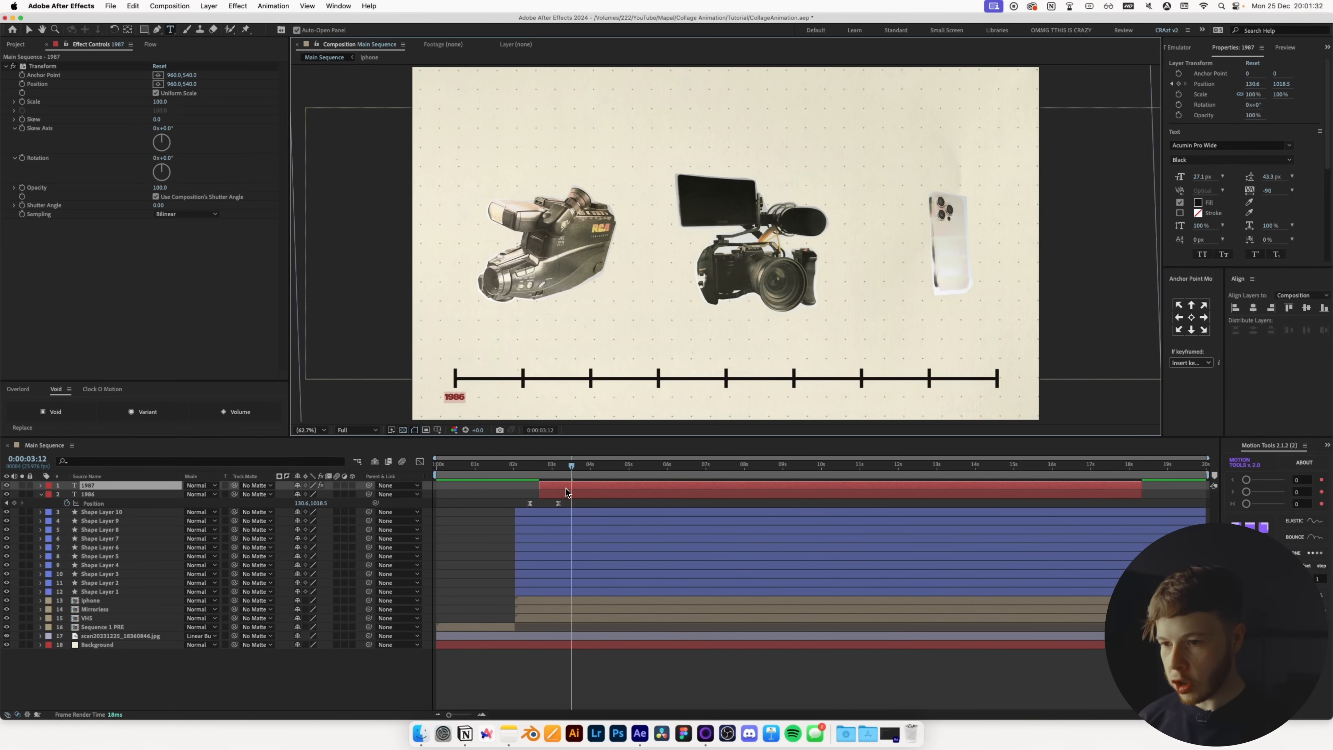
{"action": "type", "text": "2001"}
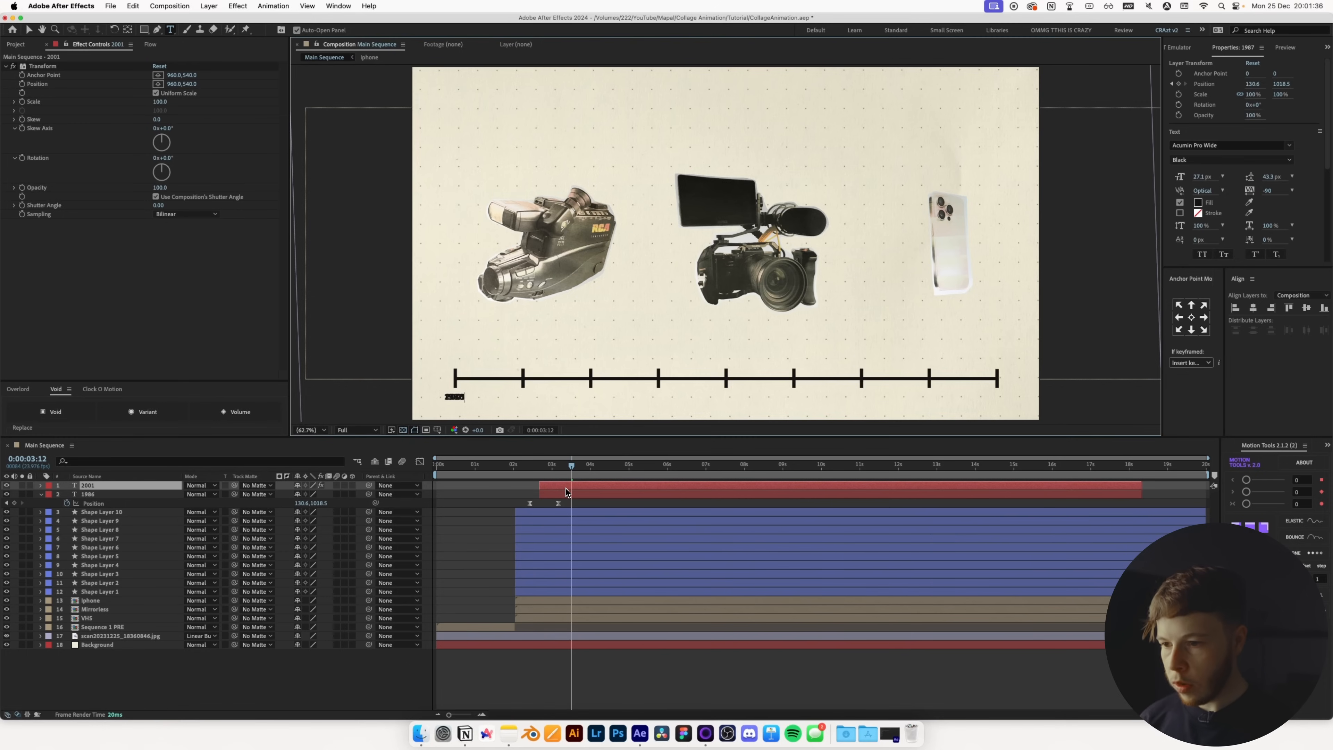
{"action": "key", "text": "Escape"}
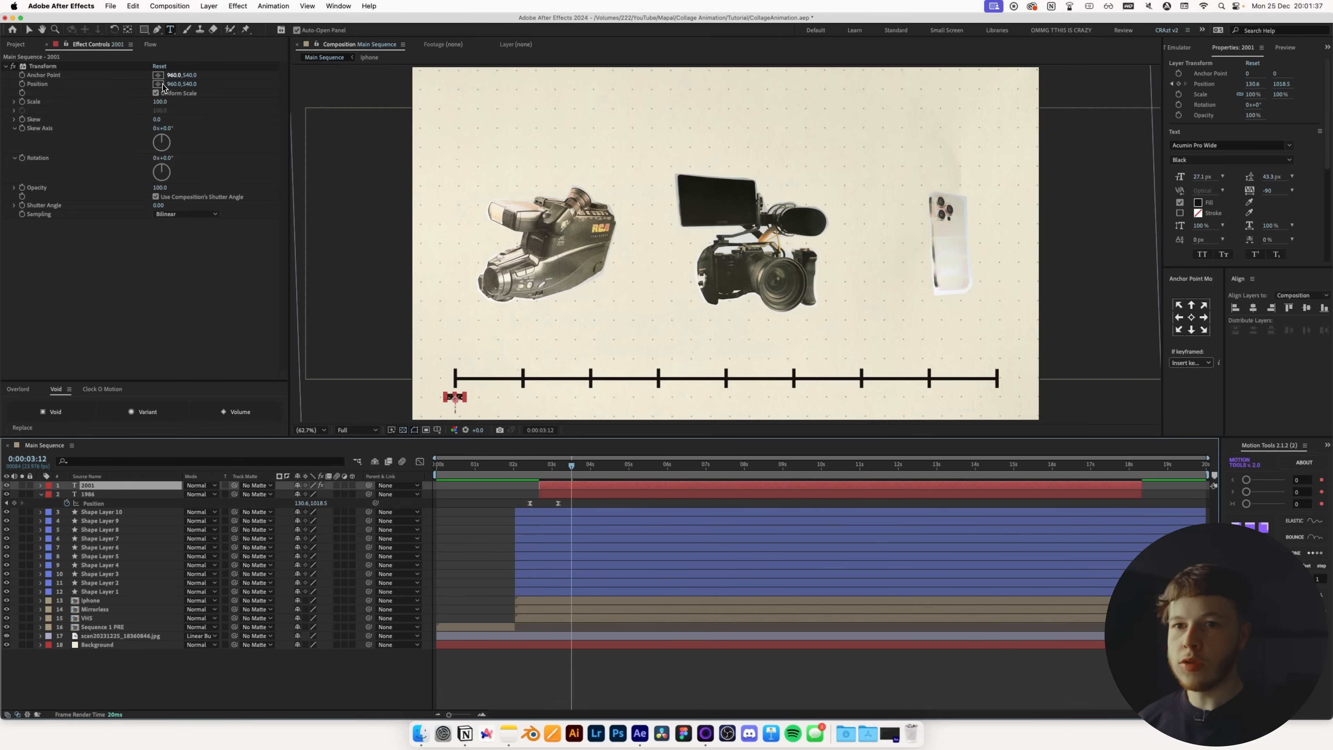
{"action": "left_click_drag", "start_coordinate": [170, 84], "coordinate": [181, 87]}
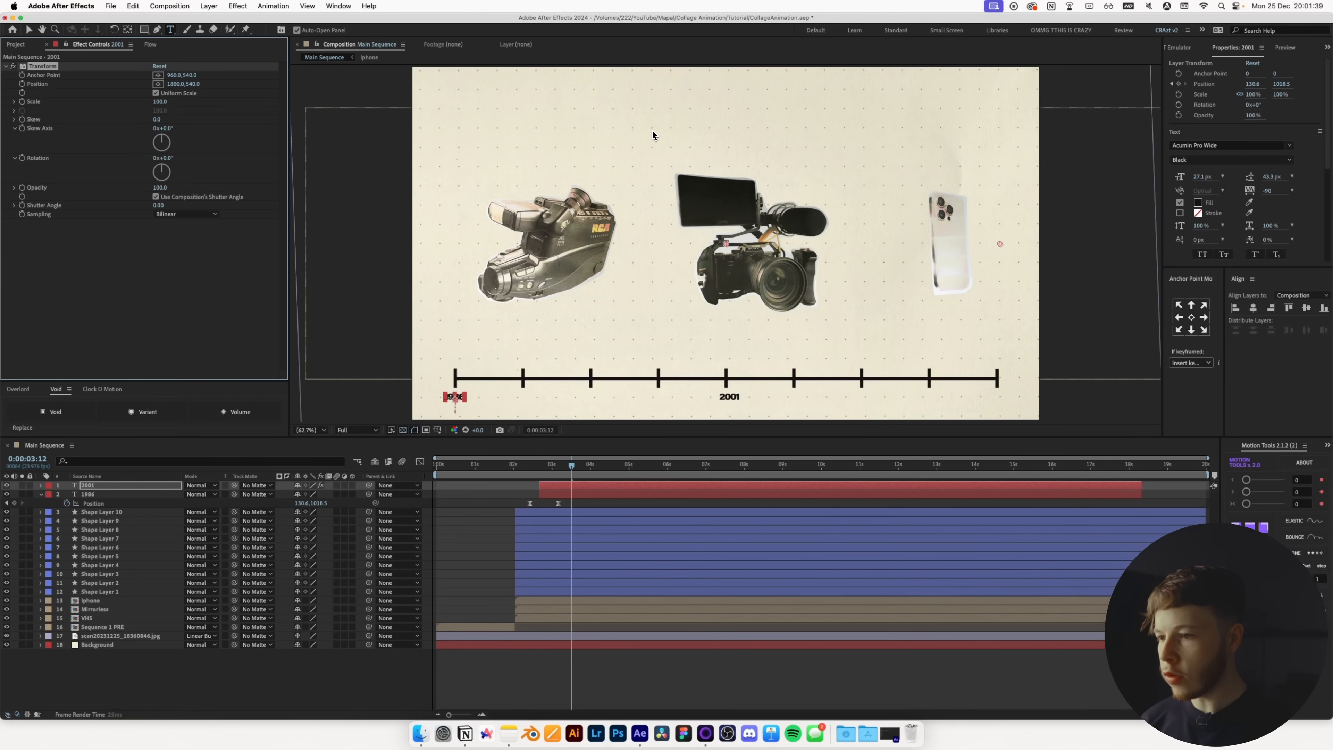
- Duplicate the 2001 label, change its text to 2023 and shift it beneath the last tick with the Transform effect's position
{"action": "key", "text": "super+d"}
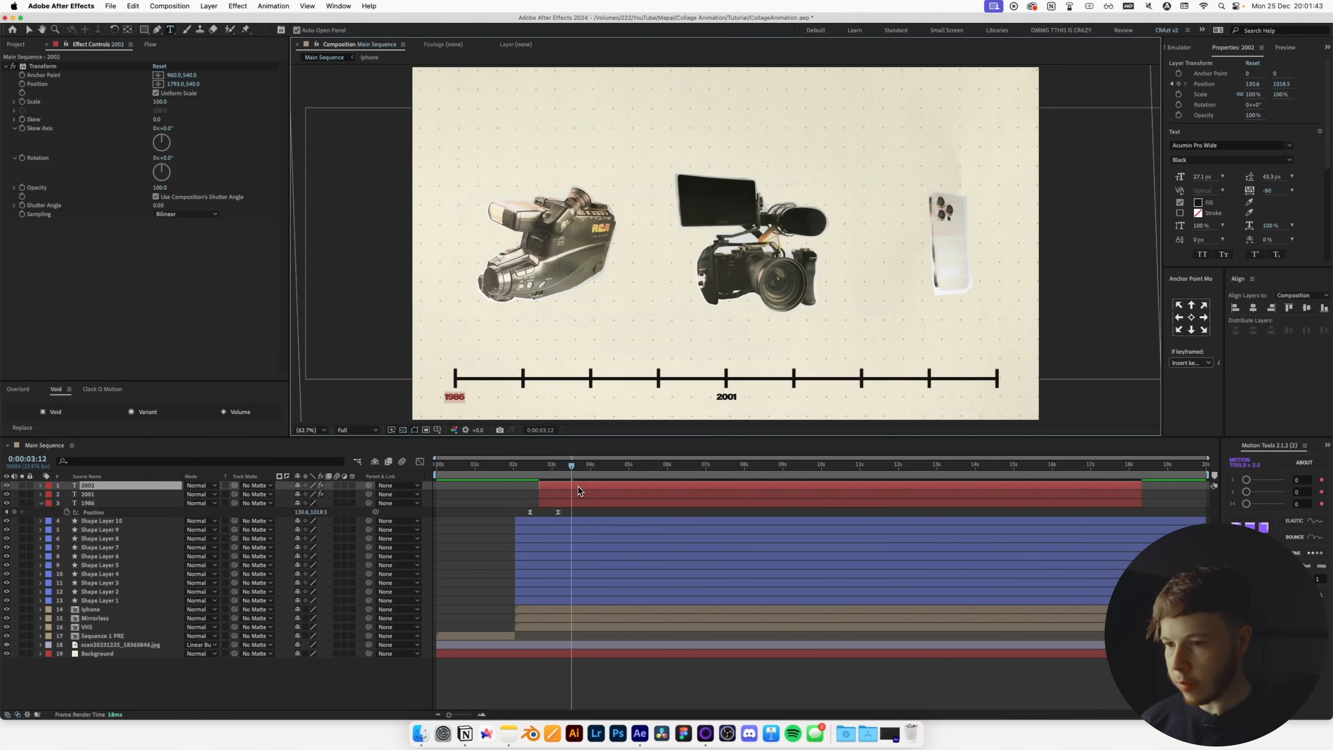
{"action": "type", "text": "2023"}
{"action": "key", "text": "Return"}
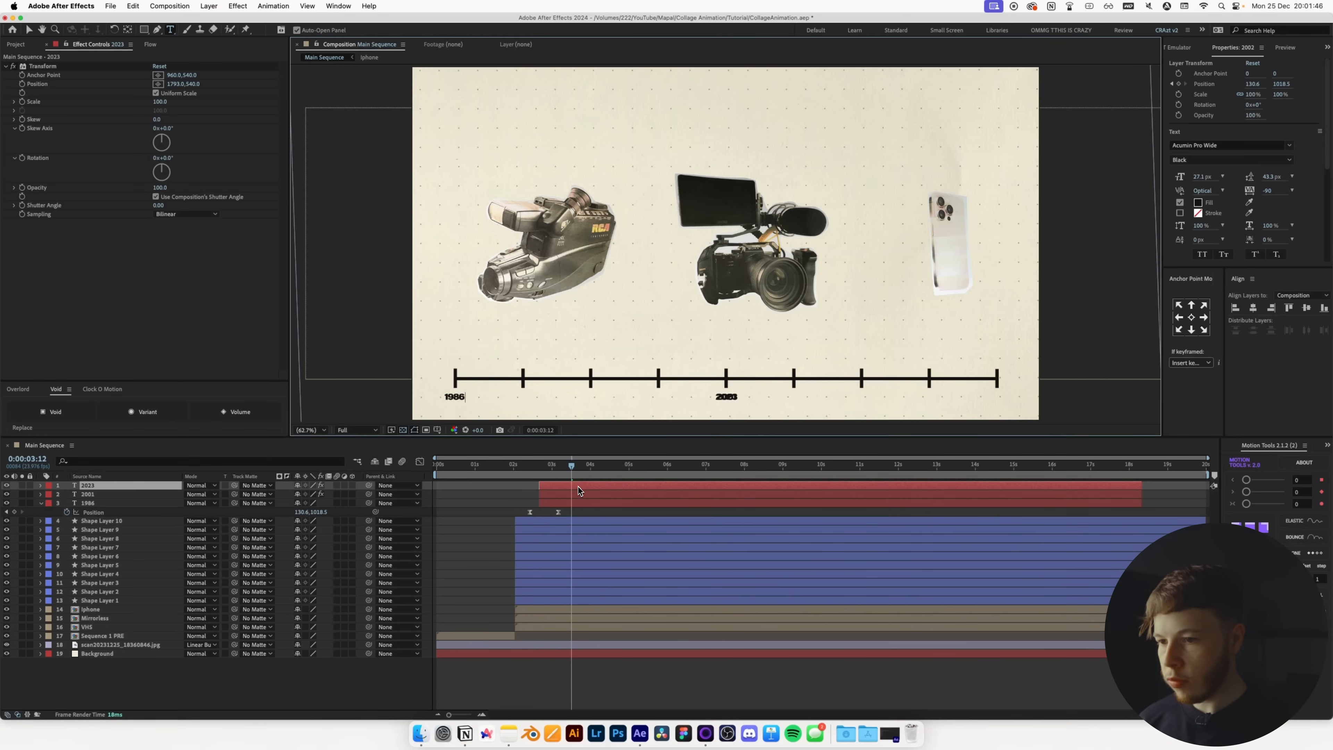
{"action": "left_click_drag", "start_coordinate": [179, 81], "coordinate": [544, 502]}
- Stagger the 1986, 2001 and 2023 layers in time so they start one after another, and preview the animation
{"action": "key", "text": "super+shift+a"}
{"action": "left_click", "coordinate": [547, 503]}
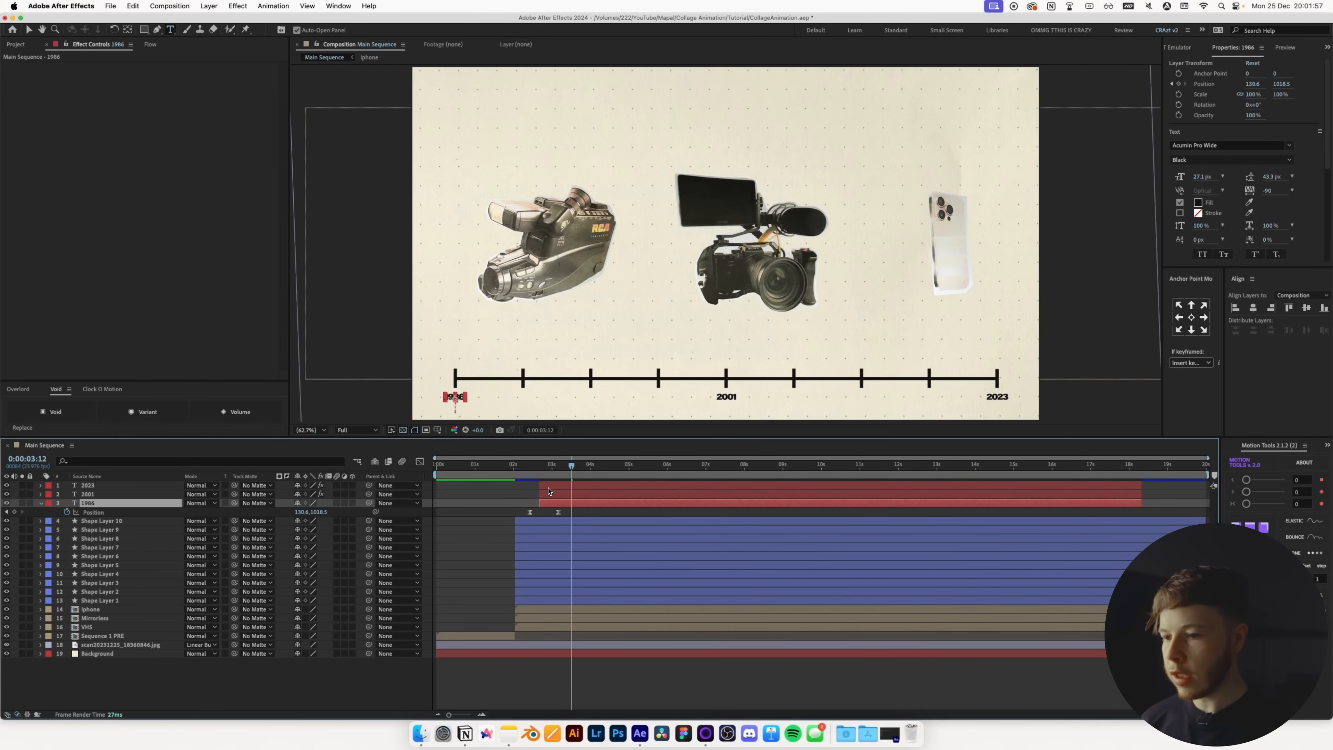
{"action": "left_click", "coordinate": [599, 486], "text": "shift"}
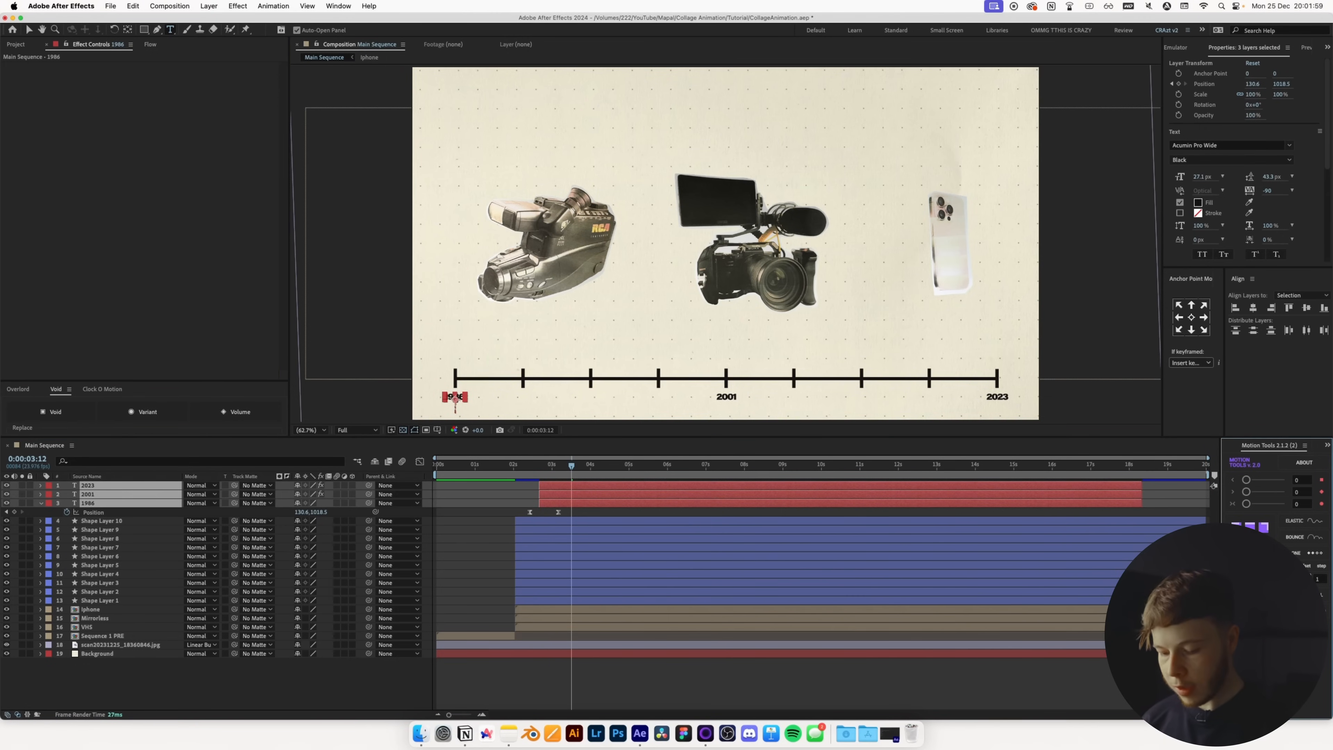
{"action": "left_click", "coordinate": [1251, 579]}
{"action": "left_click", "coordinate": [530, 487]}
{"action": "left_click_drag", "start_coordinate": [527, 466], "coordinate": [514, 468]}
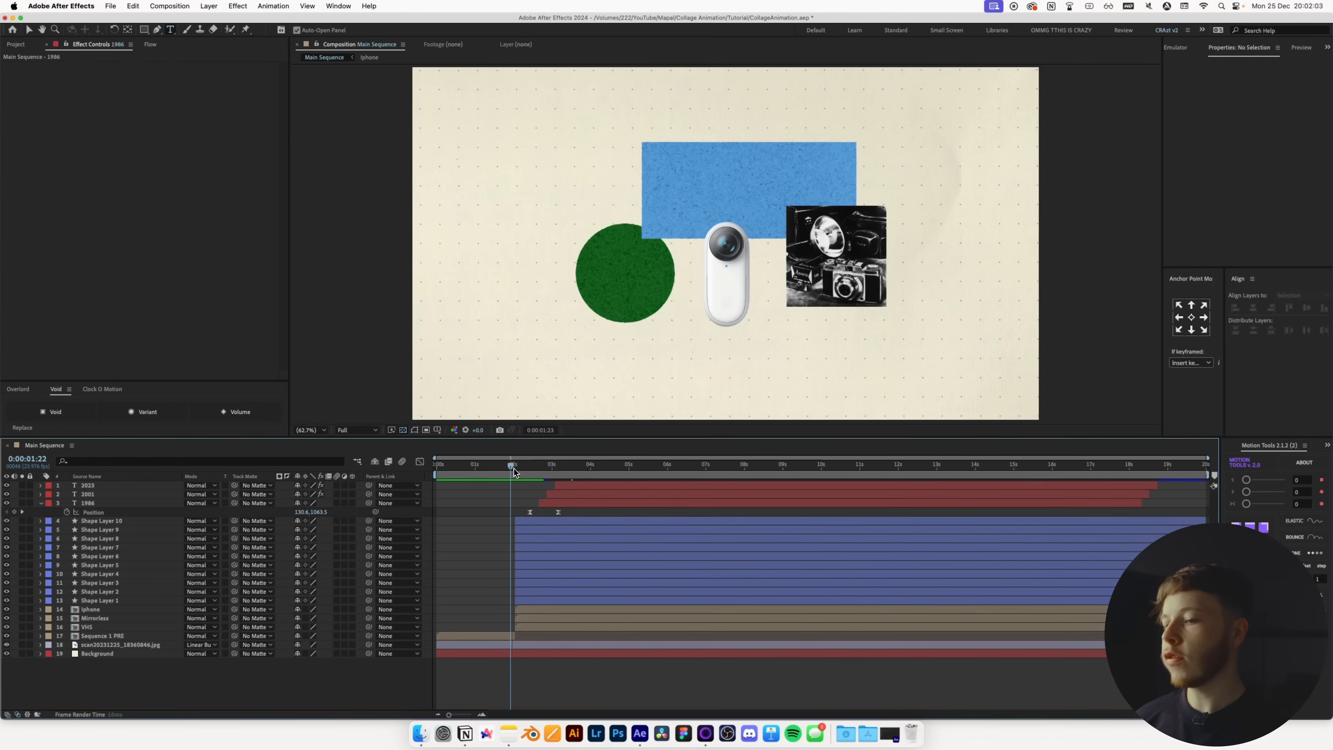
{"action": "key", "text": "space"}
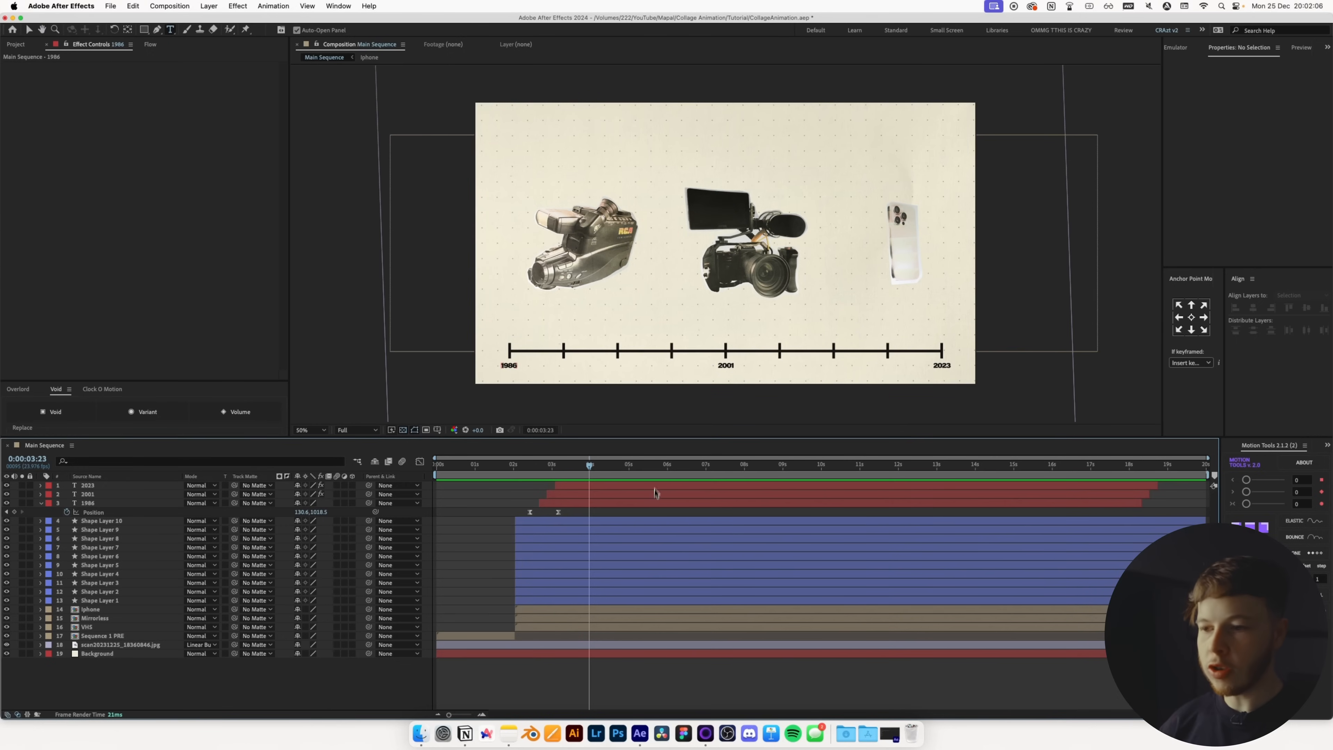
{"action": "key", "text": "space"}
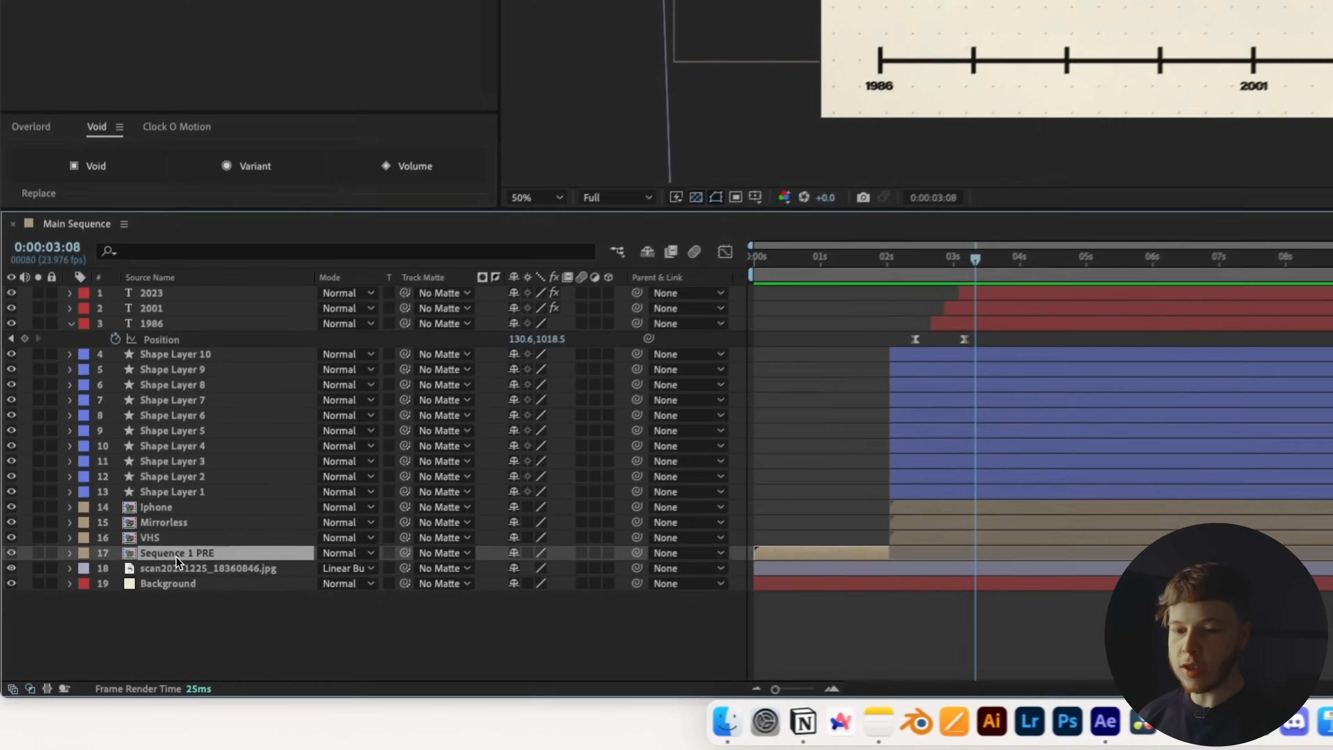
- Copy only the posterizeTime(12) expression from Shape Layer 1's position in the Sequence 1 PRE composition
{"action": "double_click", "coordinate": [102, 637]}
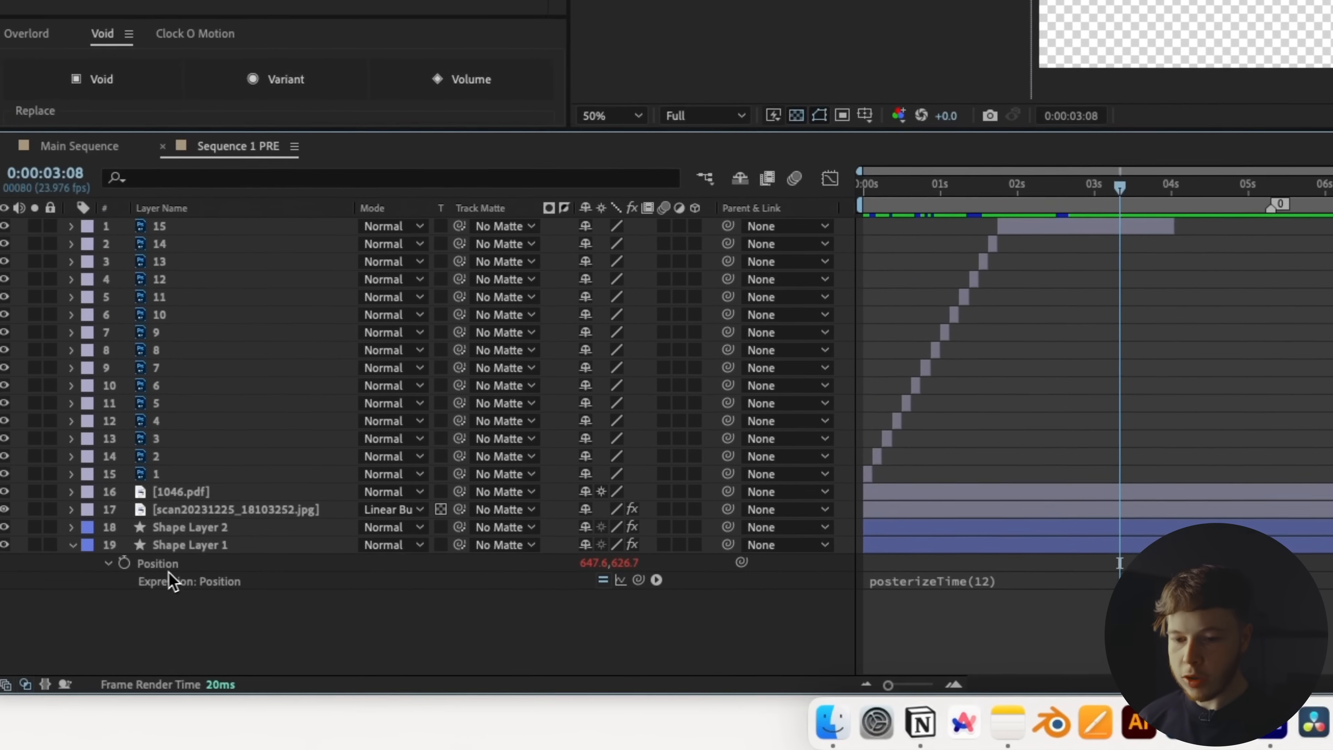
{"action": "left_click", "coordinate": [45, 560]}
{"action": "key", "text": "p"}
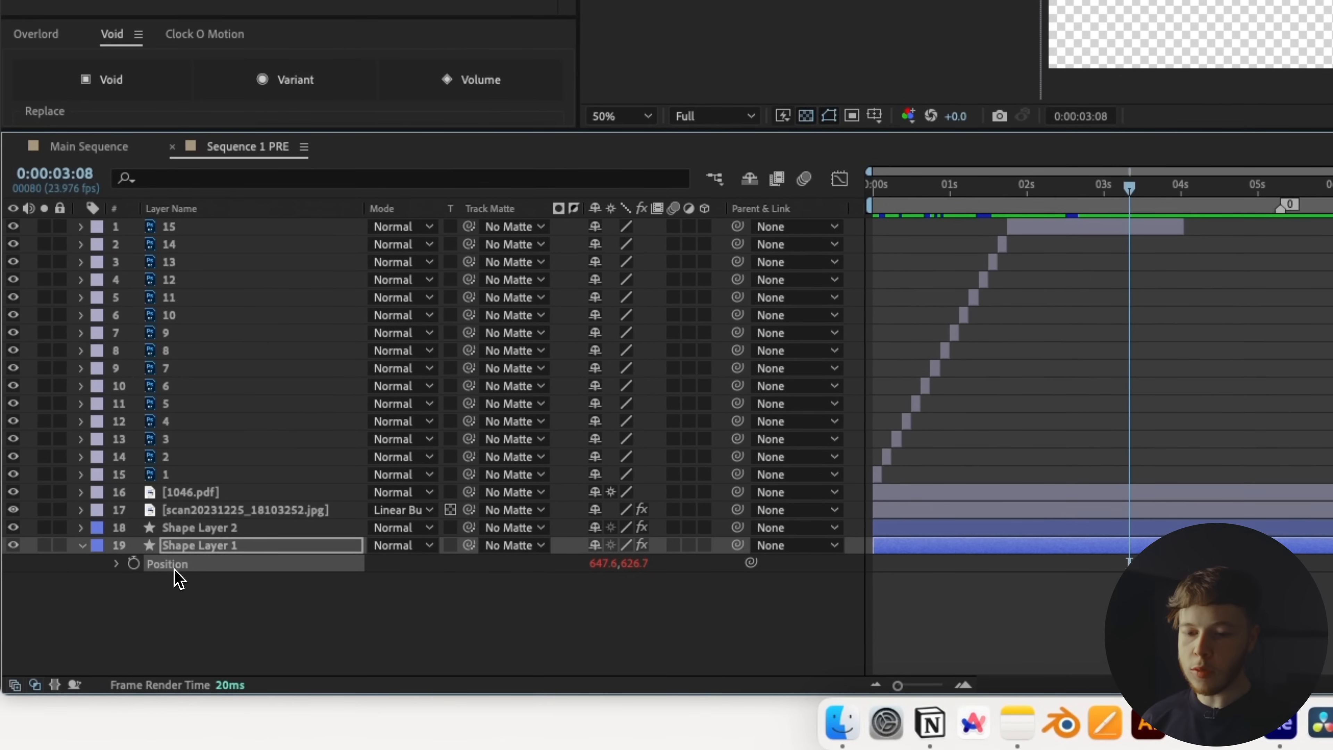
{"action": "right_click", "coordinate": [177, 573]}
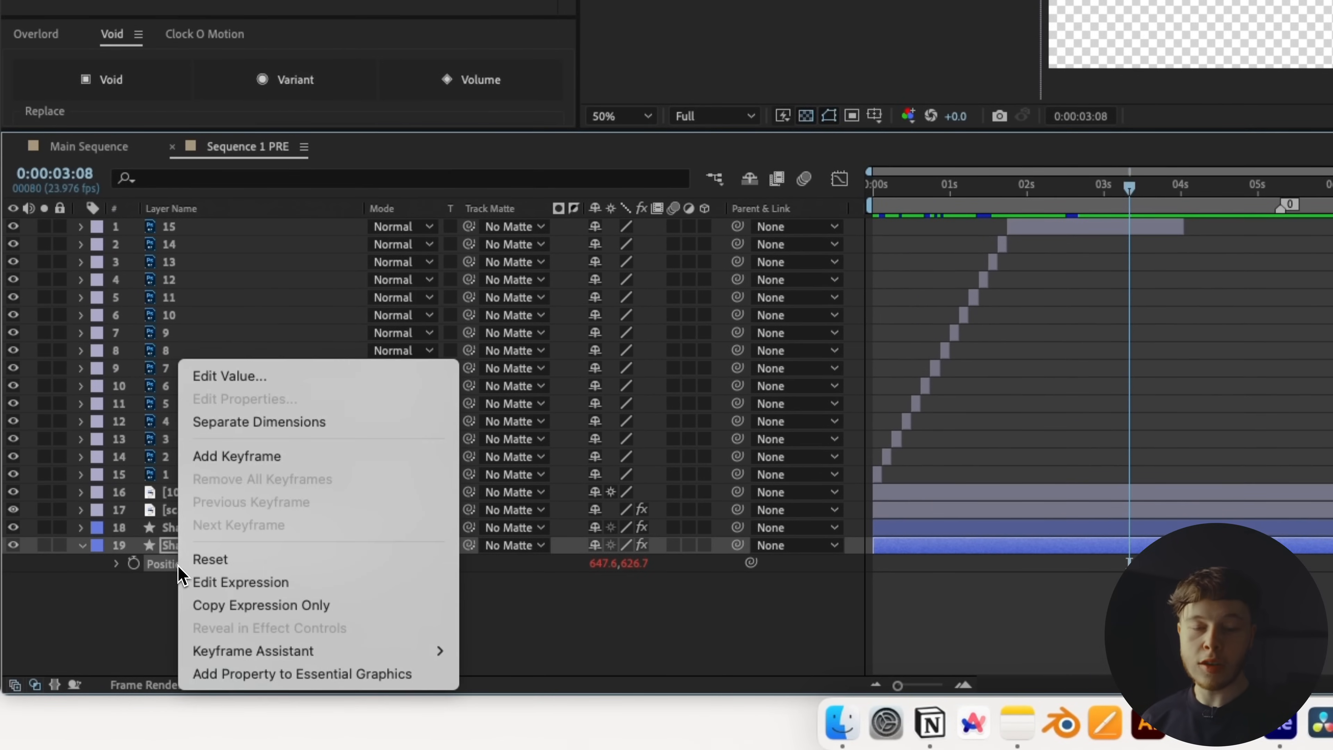
{"action": "left_click", "coordinate": [229, 605]}
- Paste the copied expression onto the VHS, Mirrorless and Iphone layers in the Main Sequence composition
{"action": "left_click", "coordinate": [92, 147]}
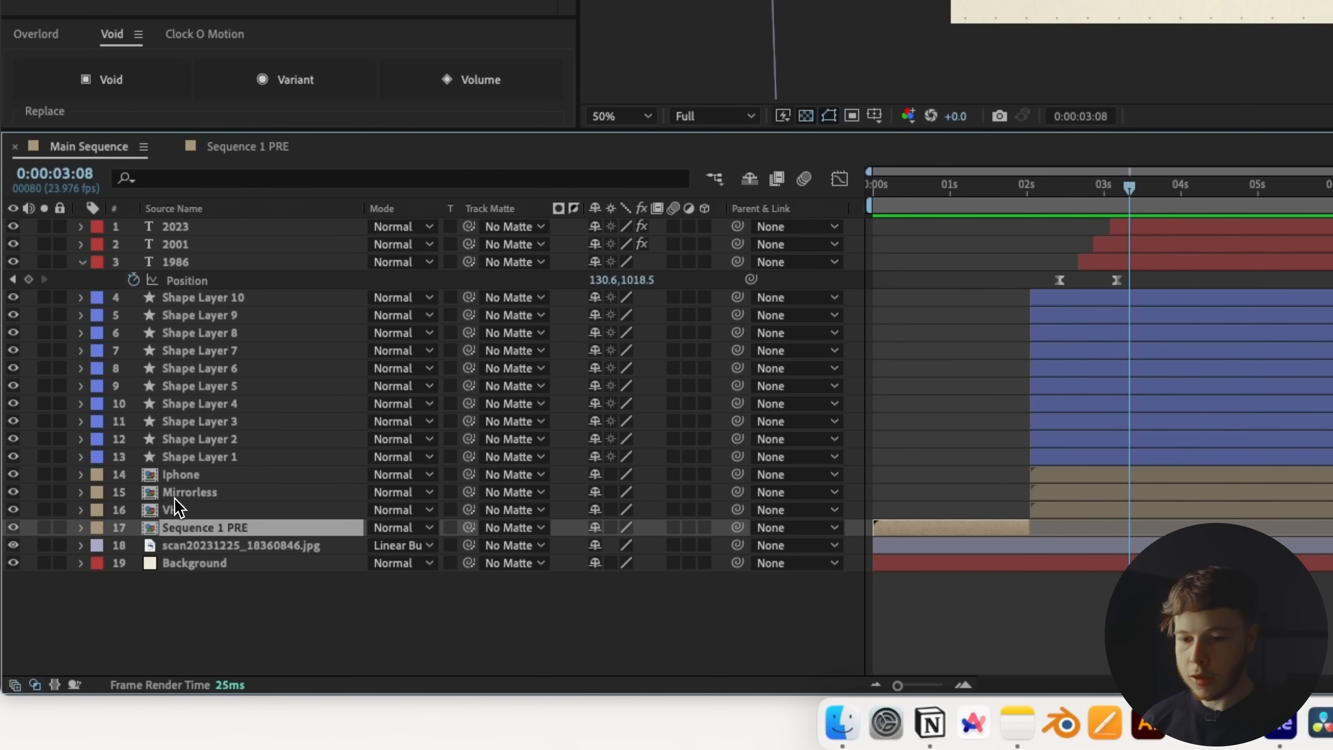
{"action": "left_click", "coordinate": [179, 509]}
{"action": "left_click", "coordinate": [179, 474], "text": "shift"}
{"action": "key", "text": "super+v"}
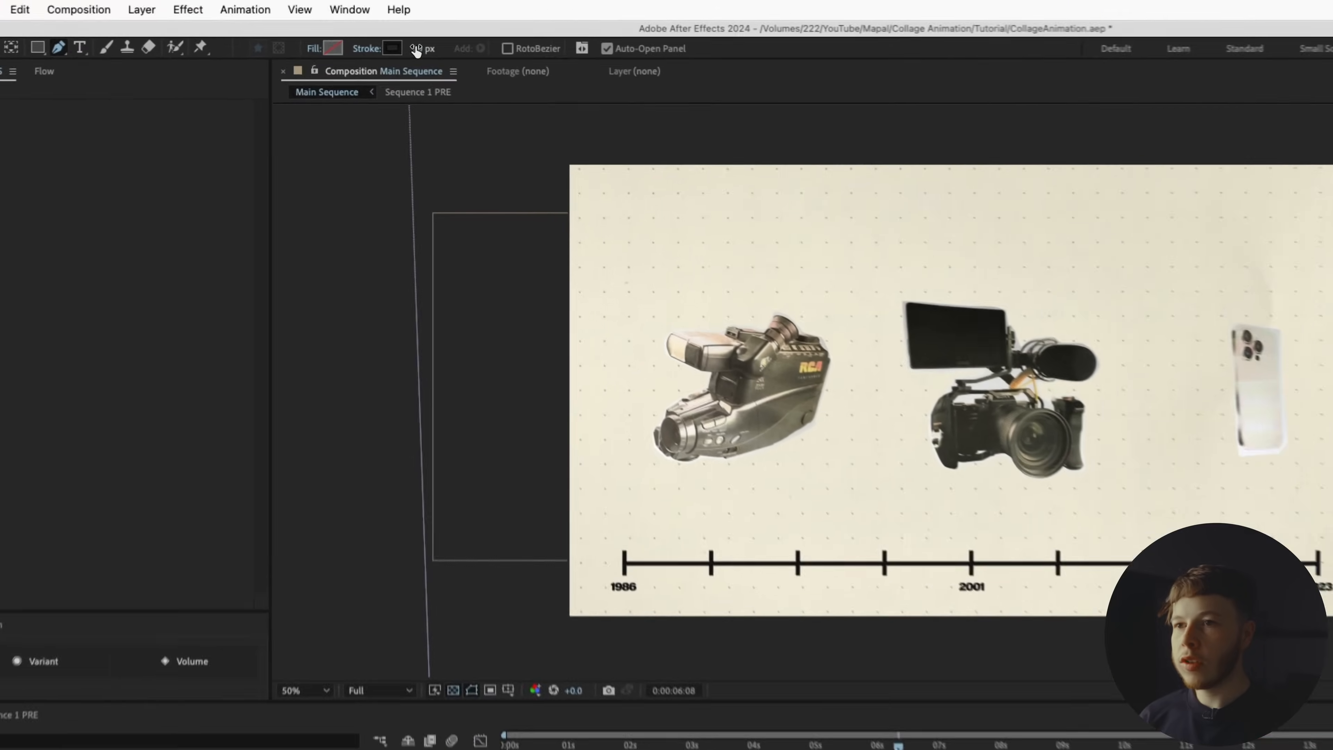
- Set the Pen tool's stroke width to 3 px and its stroke color to green
{"action": "left_click", "coordinate": [384, 29]}
{"action": "type", "text": "5"}
{"action": "key", "text": "Return"}
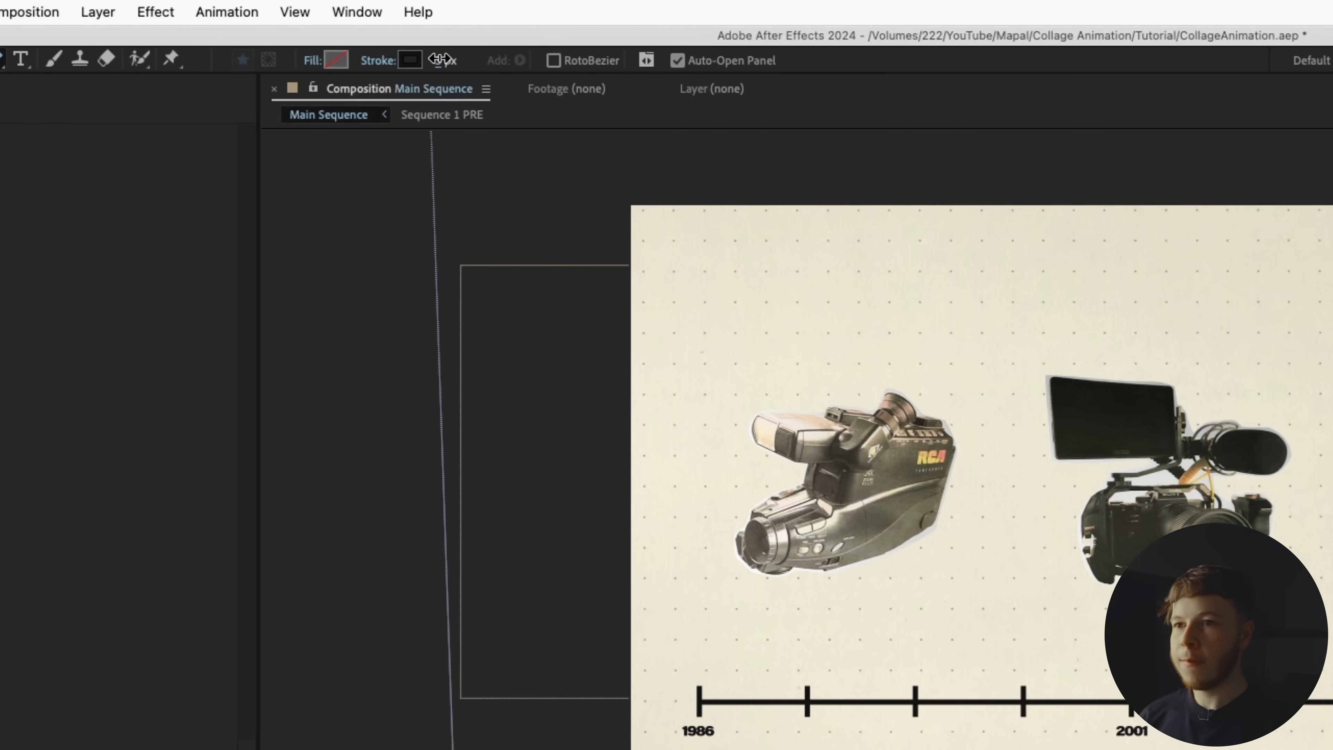
{"action": "left_click", "coordinate": [418, 66]}
{"action": "mouse_move", "coordinate": [674, 541]}
{"action": "left_mouse_down"}
{"action": "mouse_move", "coordinate": [668, 403]}
{"action": "mouse_move", "coordinate": [666, 485]}
{"action": "mouse_move", "coordinate": [666, 461]}
{"action": "left_mouse_up"}
{"action": "left_click", "coordinate": [516, 427]}
{"action": "left_click_drag", "start_coordinate": [514, 426], "coordinate": [529, 394]}
{"action": "left_click", "coordinate": [816, 291]}
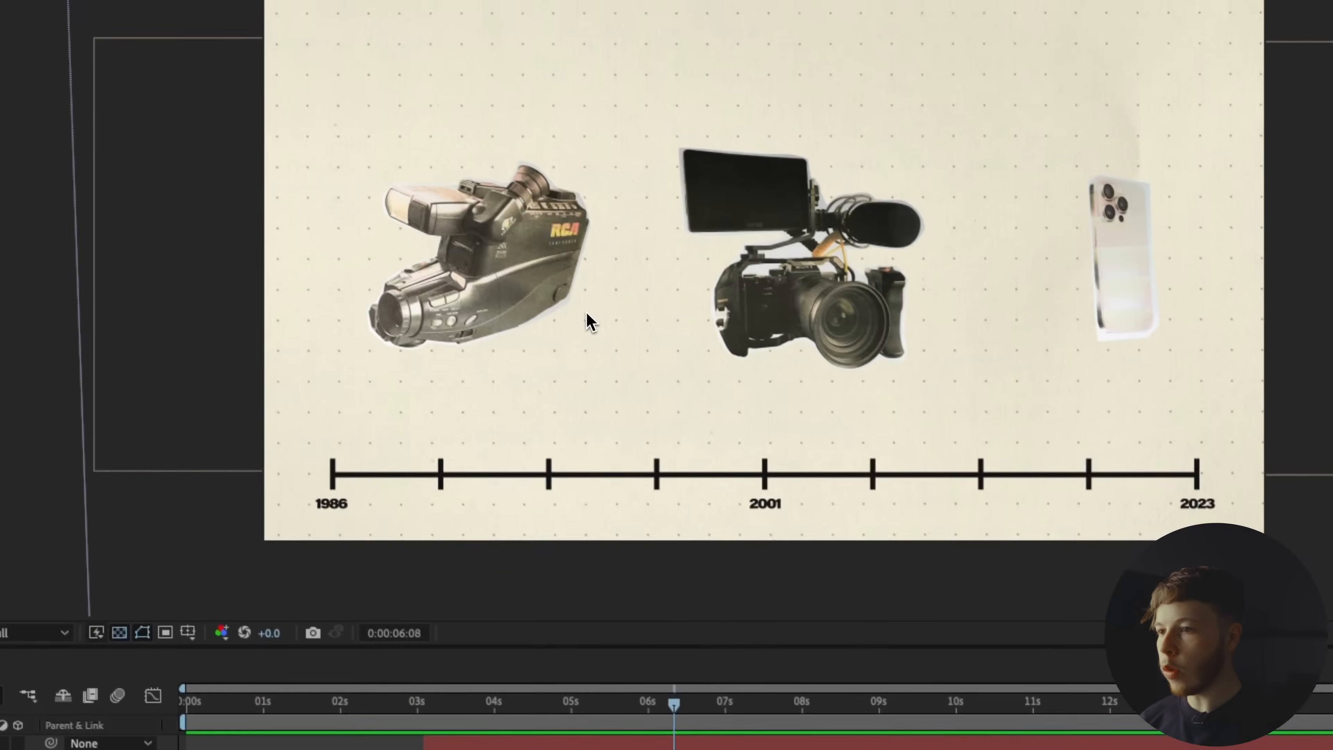
- Draw a curved open path that loops around the camcorder, continues to the mirrorless camera and loops around it
{"action": "scroll", "coordinate": [586, 312], "scroll_direction": "up", "scroll_amount": 1}
{"action": "left_click_drag", "start_coordinate": [587, 312], "coordinate": [1128, 314]}
{"action": "scroll", "coordinate": [874, 235], "scroll_direction": "up", "scroll_amount": 1}
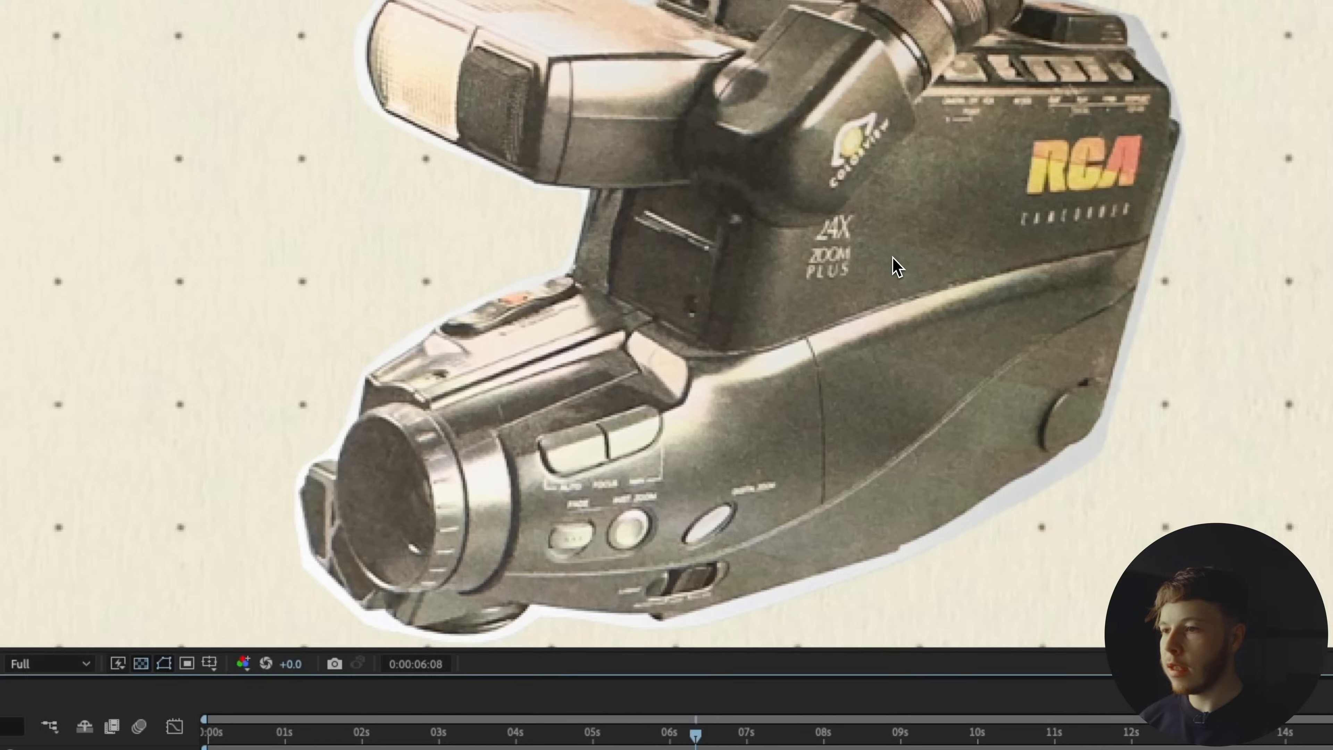
{"action": "scroll", "coordinate": [873, 234], "scroll_direction": "down", "scroll_amount": 2}
{"action": "scroll", "coordinate": [872, 225], "scroll_direction": "up", "scroll_amount": 1}
{"action": "left_click_drag", "start_coordinate": [857, 258], "coordinate": [749, 310]}
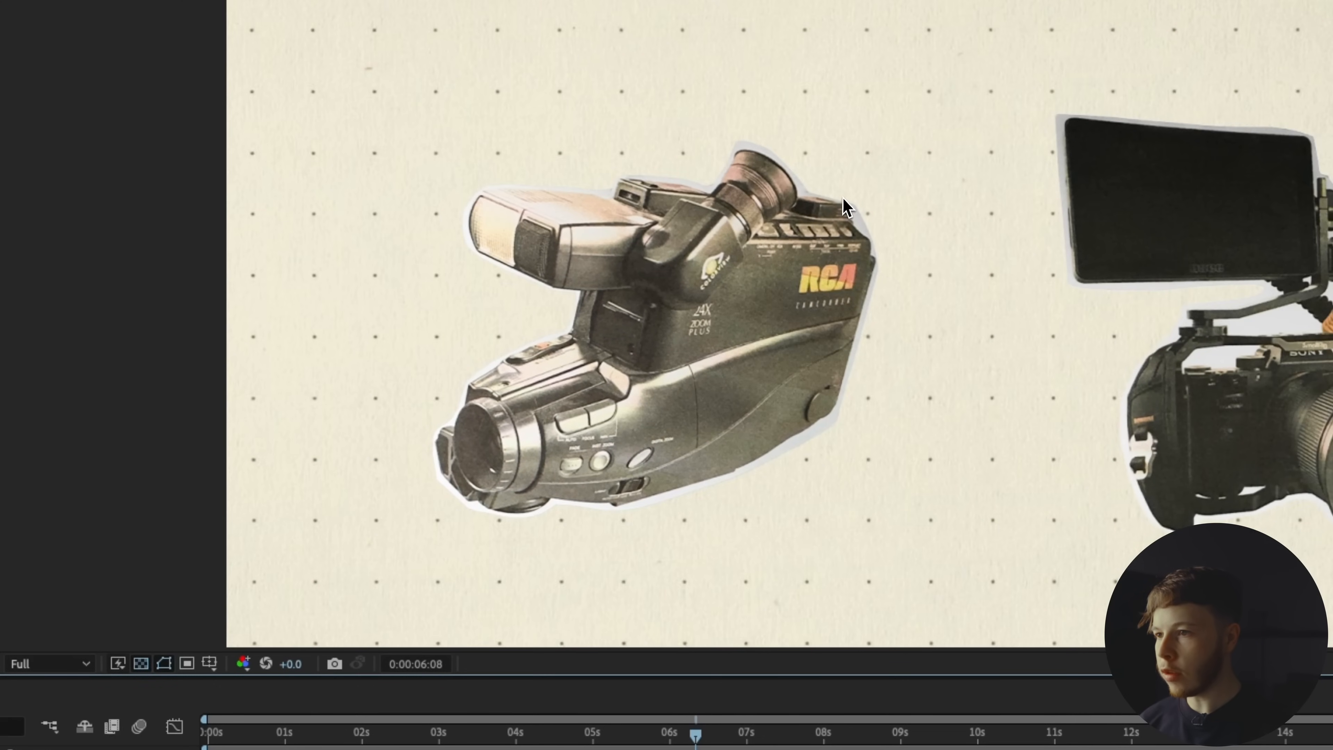
{"action": "left_click_drag", "start_coordinate": [440, 277], "coordinate": [408, 470]}
{"action": "left_click_drag", "start_coordinate": [730, 554], "coordinate": [858, 513]}
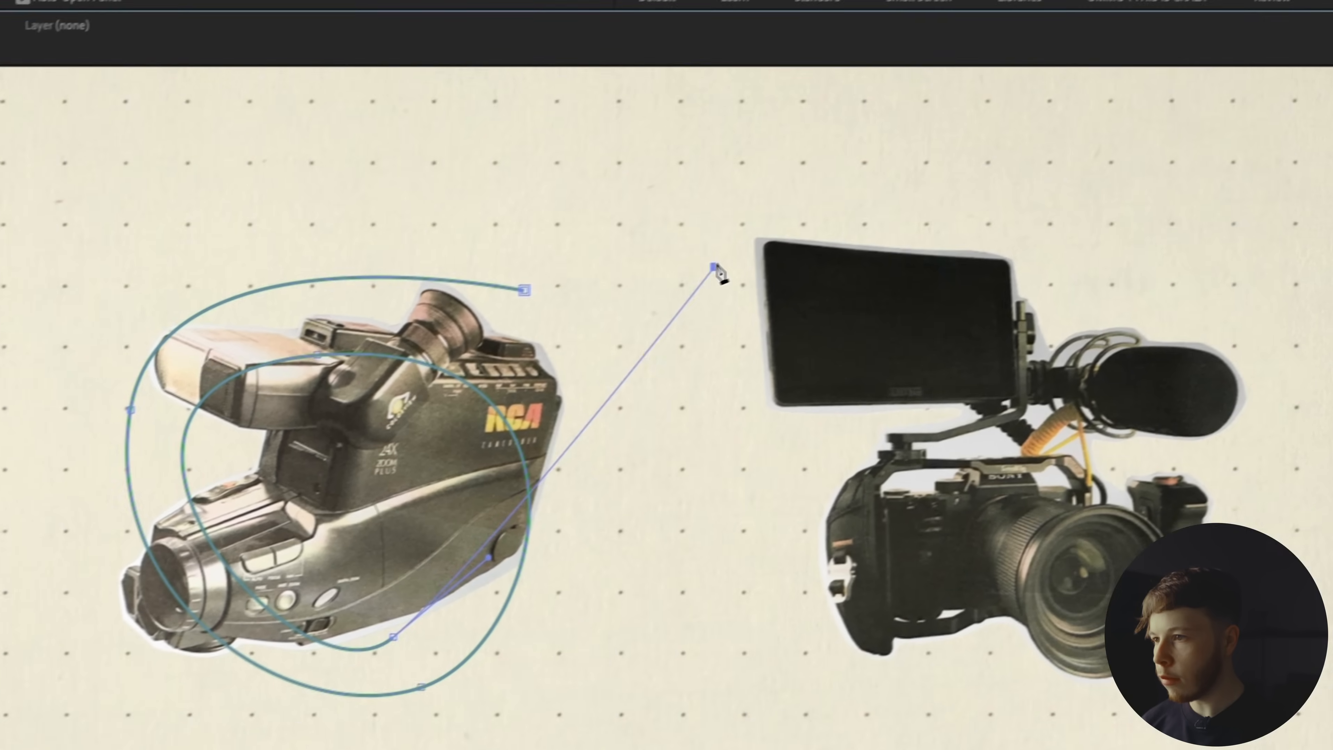
{"action": "left_click_drag", "start_coordinate": [1024, 134], "coordinate": [1165, 101]}
{"action": "left_click_drag", "start_coordinate": [699, 298], "coordinate": [806, 286]}
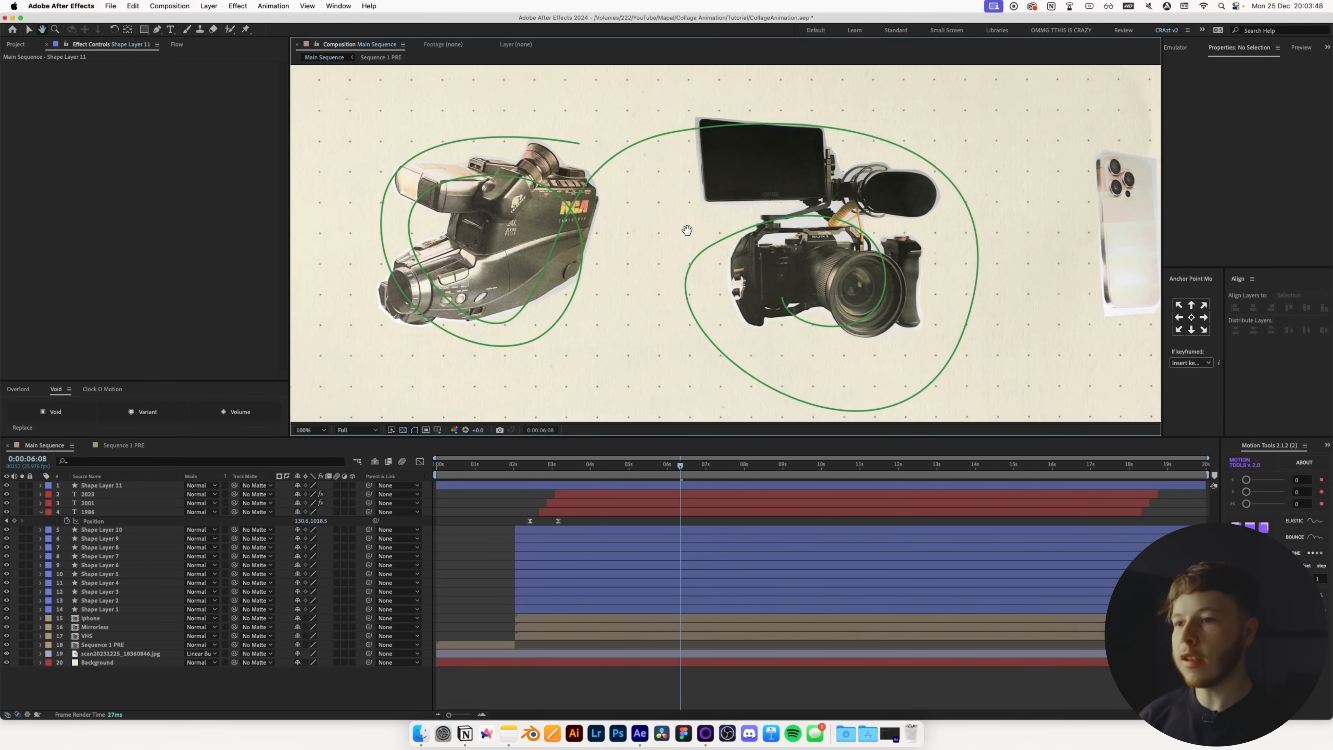
{"action": "key", "text": "comma"}
{"action": "key", "text": "comma"}
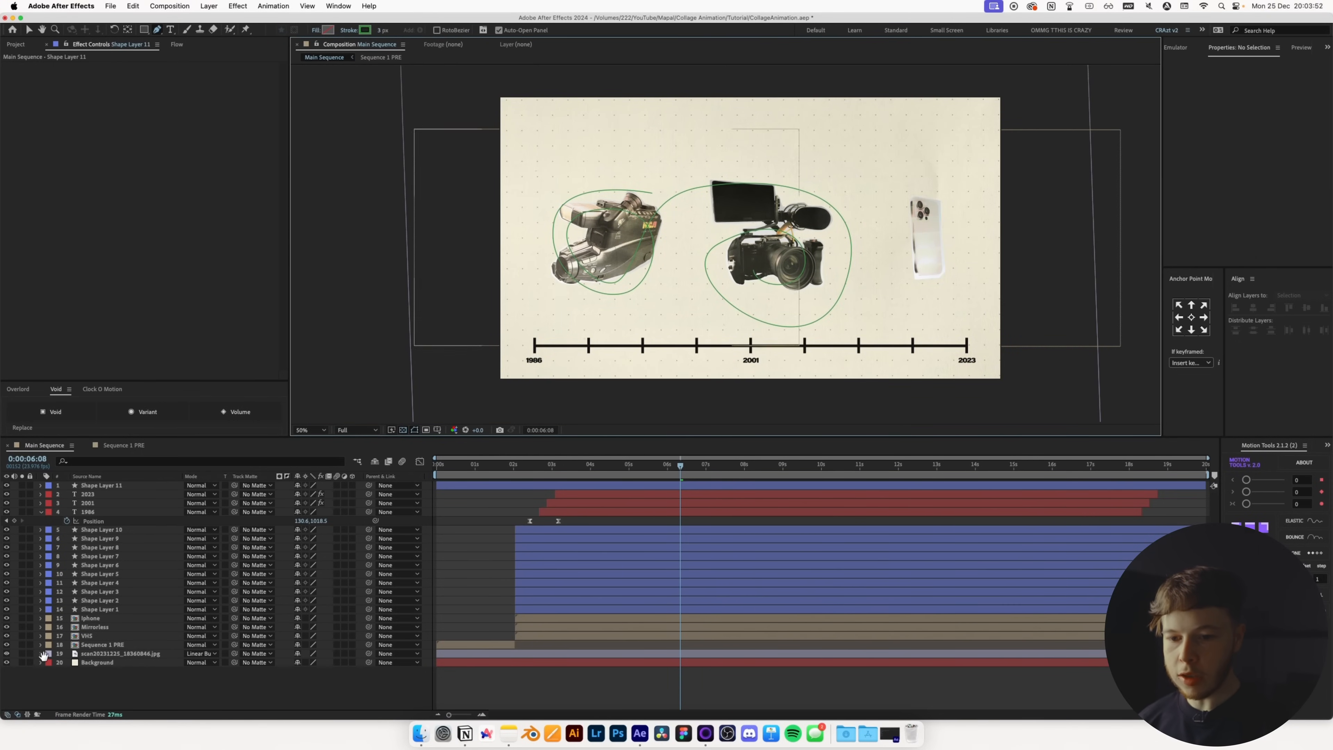
- Copy the keyframed Trim Paths from the timeline line in Shape Layer 1 onto the green path in Shape Layer 11
{"action": "left_click", "coordinate": [41, 609]}
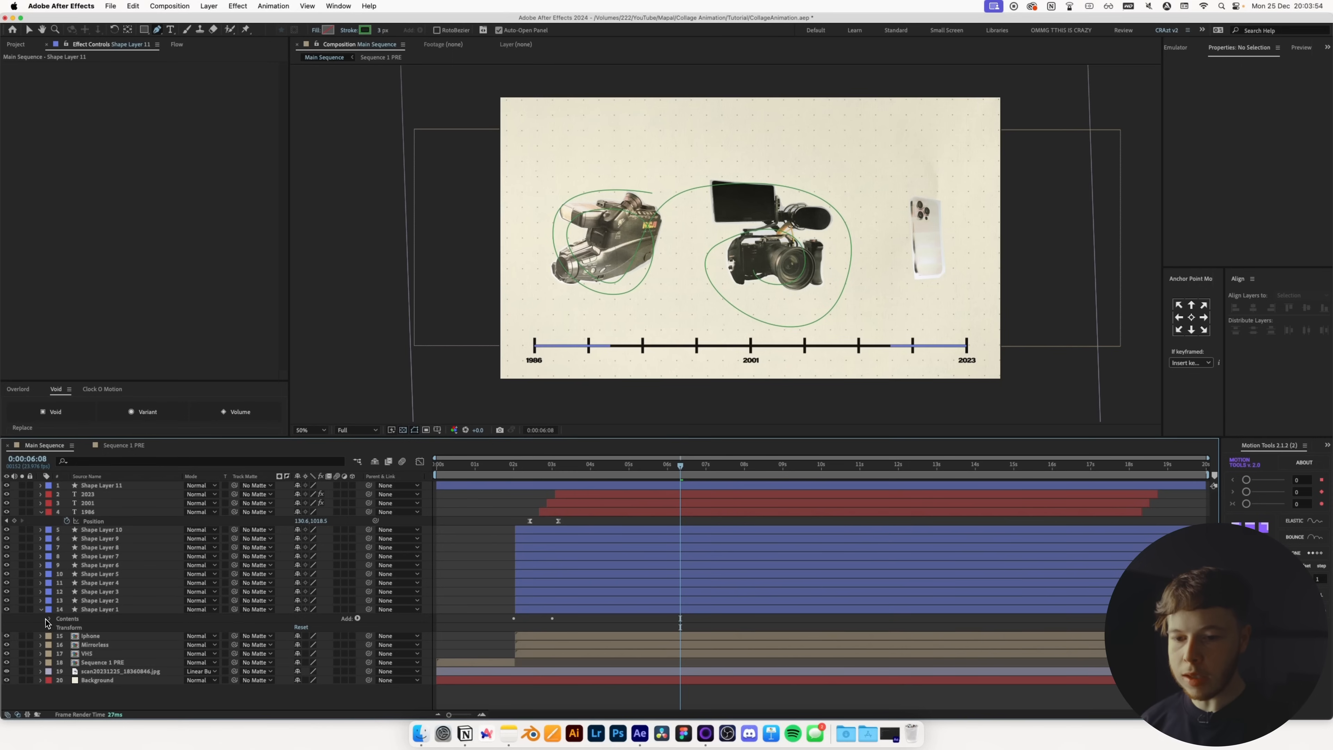
{"action": "left_click", "coordinate": [49, 619]}
{"action": "left_click", "coordinate": [76, 637]}
{"action": "key", "text": "super+c"}
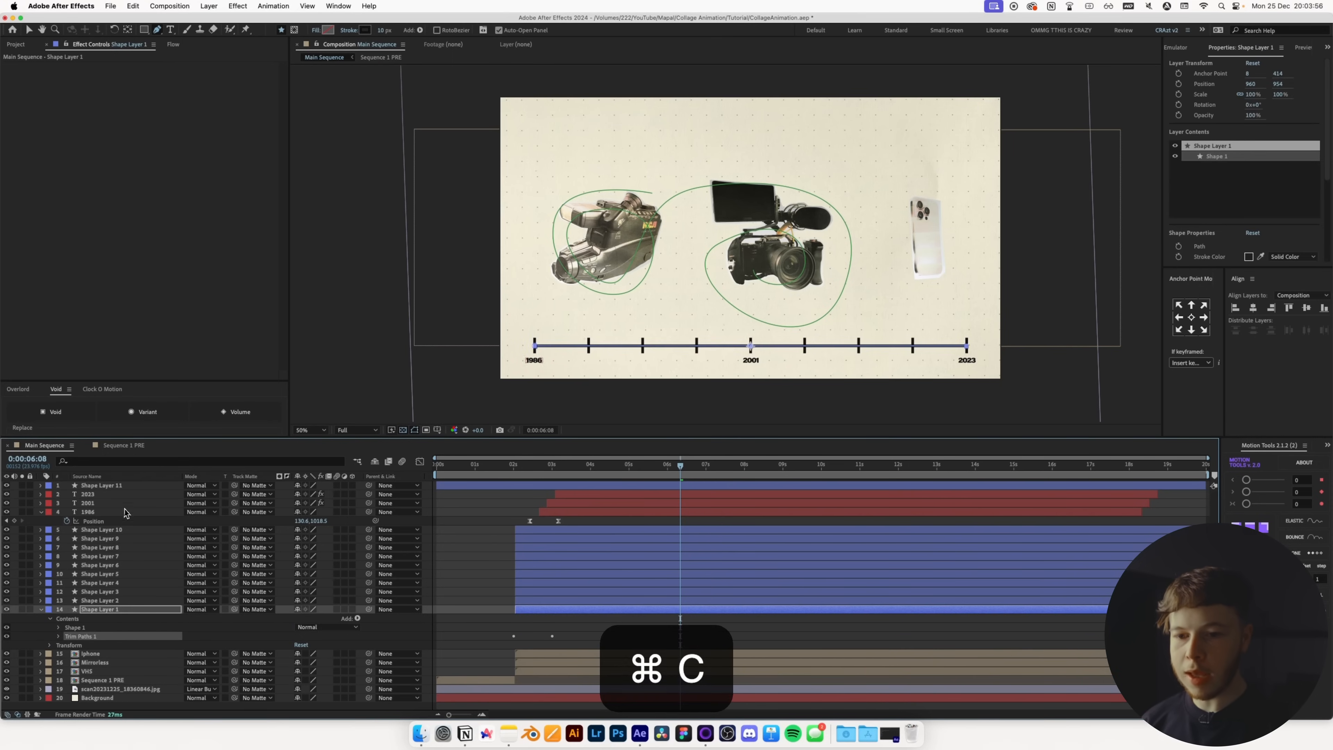
{"action": "left_click", "coordinate": [590, 486]}
{"action": "key", "text": "super+v"}
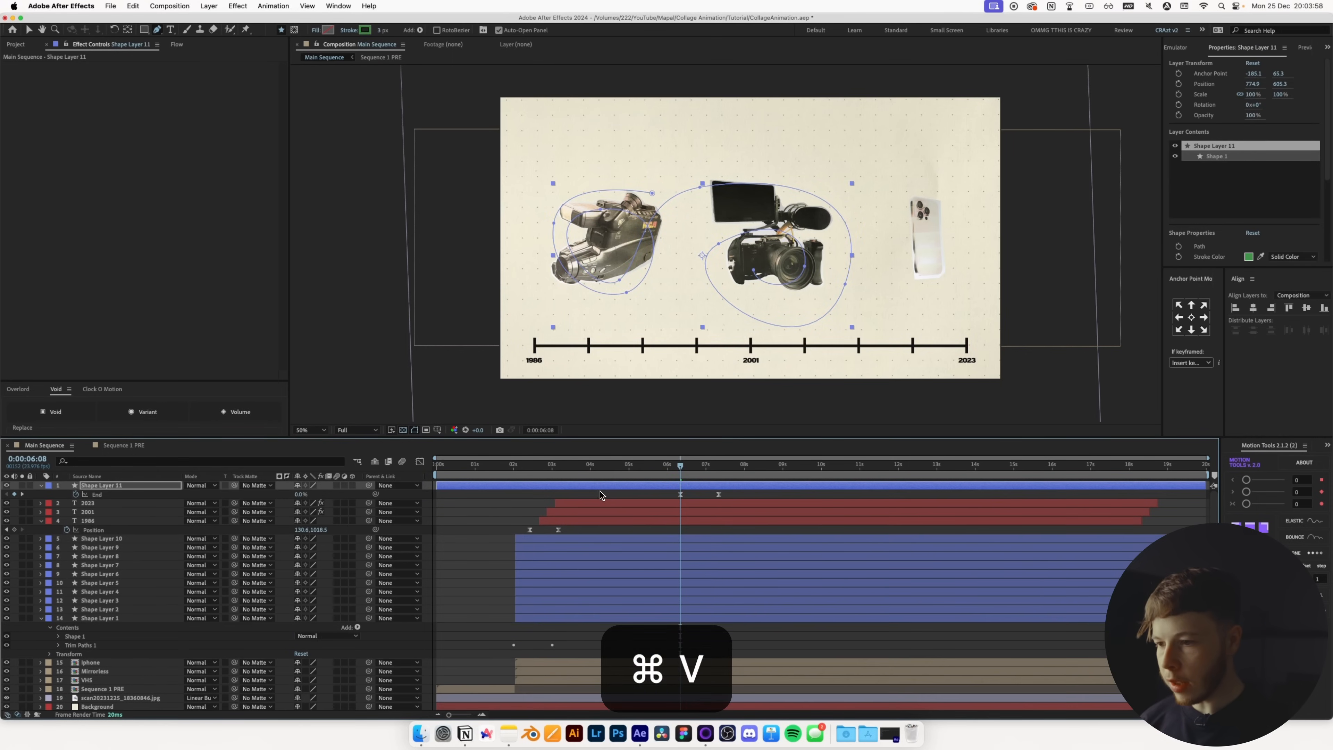
- Preview the green path's draw-on and delay its last Trim Paths End keyframe to just past 8 seconds
{"action": "key", "text": "space"}
{"action": "key", "text": "space"}
{"action": "left_click", "coordinate": [751, 494]}
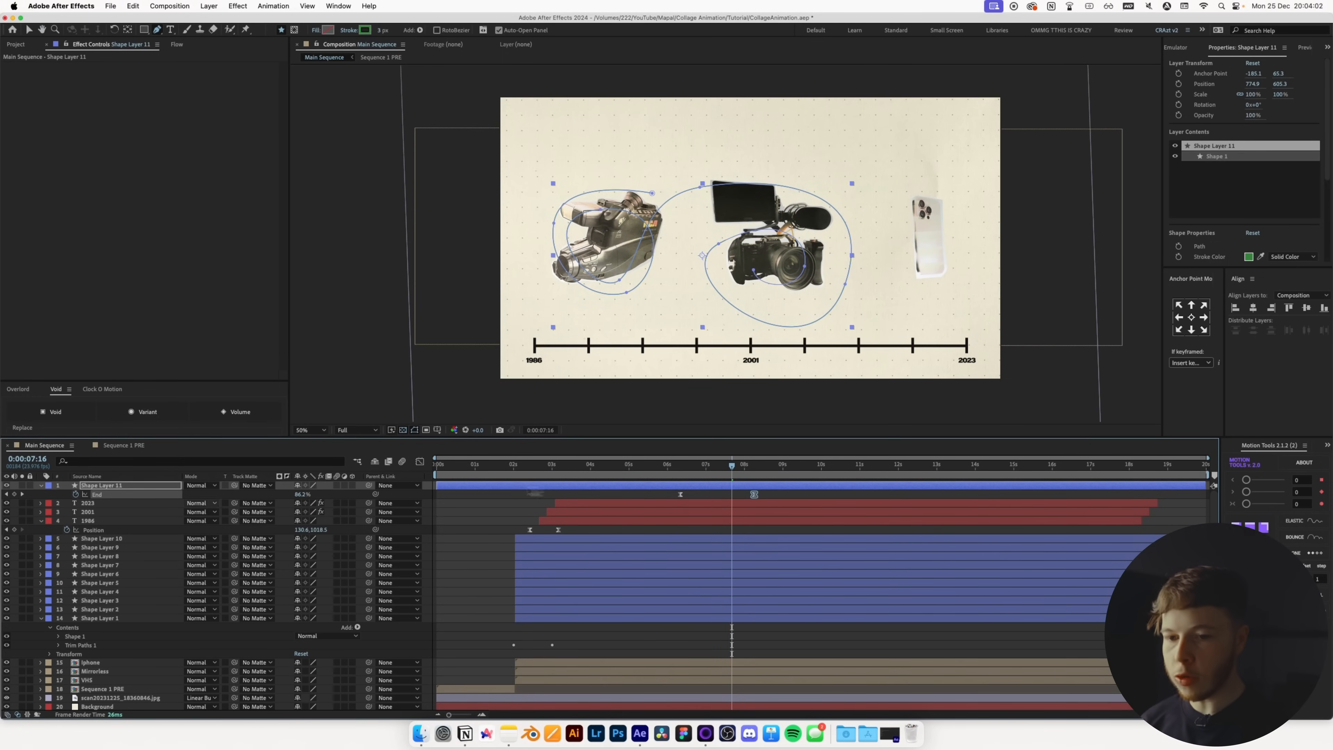
{"action": "left_click", "coordinate": [41, 488]}
{"action": "left_click", "coordinate": [41, 488]}
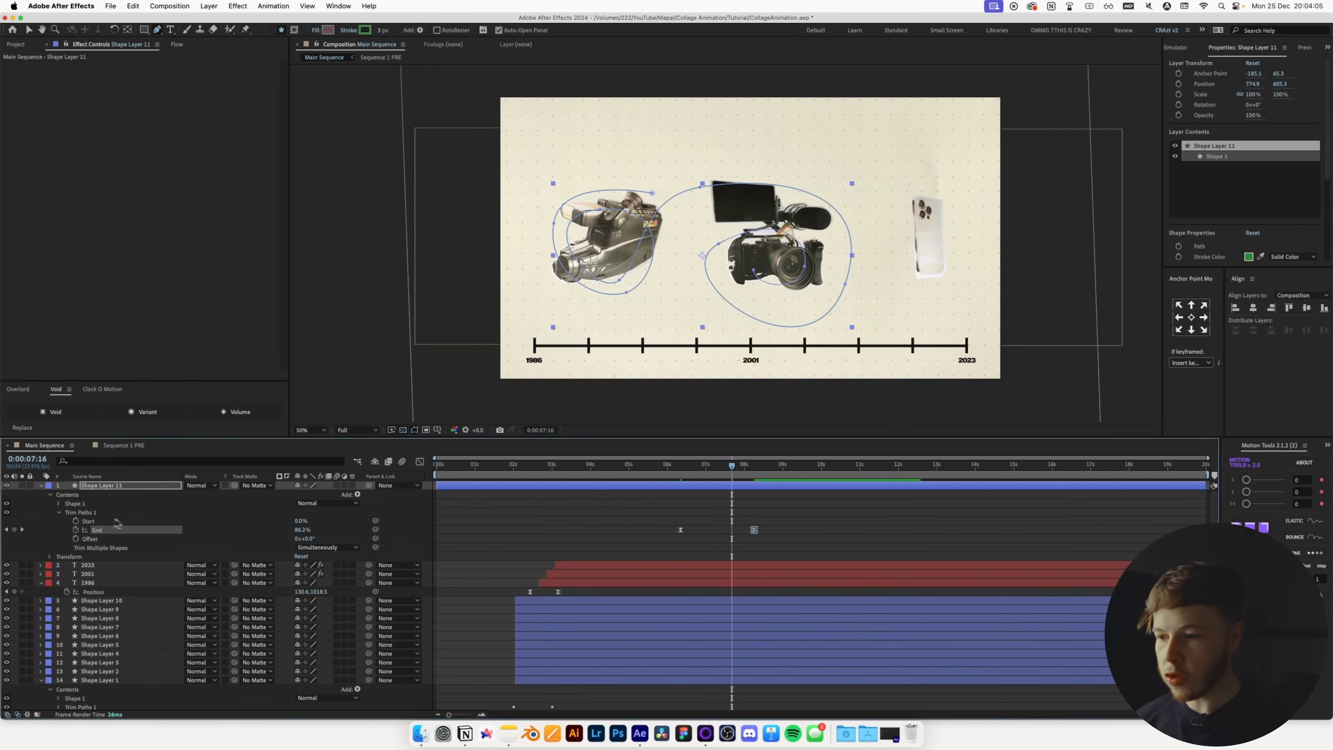
{"action": "left_click", "coordinate": [782, 530]}
- Keyframe the green path's Trim Paths Start from 0% at 0:00:07:22 to 100% at about 9.6 seconds
{"action": "left_click_drag", "start_coordinate": [732, 467], "coordinate": [741, 469]}
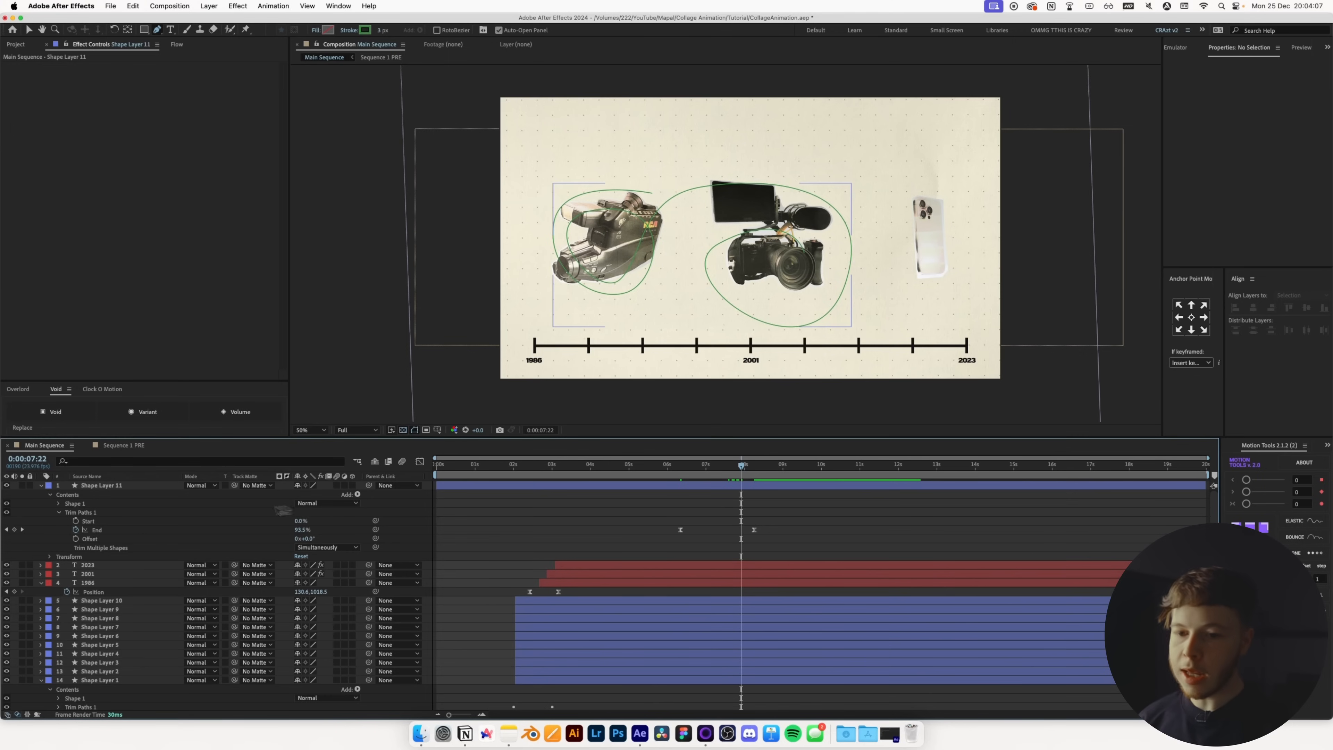
{"action": "left_click", "coordinate": [75, 522]}
{"action": "left_click_drag", "start_coordinate": [757, 476], "coordinate": [807, 476]}
{"action": "left_click_drag", "start_coordinate": [301, 522], "coordinate": [510, 522]}
{"action": "left_click", "coordinate": [779, 507]}
- Ease the green path's Start and End keyframes with the 0.42, 0.00, 0.58, 1.00 curve and preview the animation
{"action": "left_click_drag", "start_coordinate": [746, 474], "coordinate": [665, 538]}
{"action": "left_click", "coordinate": [176, 45]}
{"action": "left_click", "coordinate": [64, 250]}
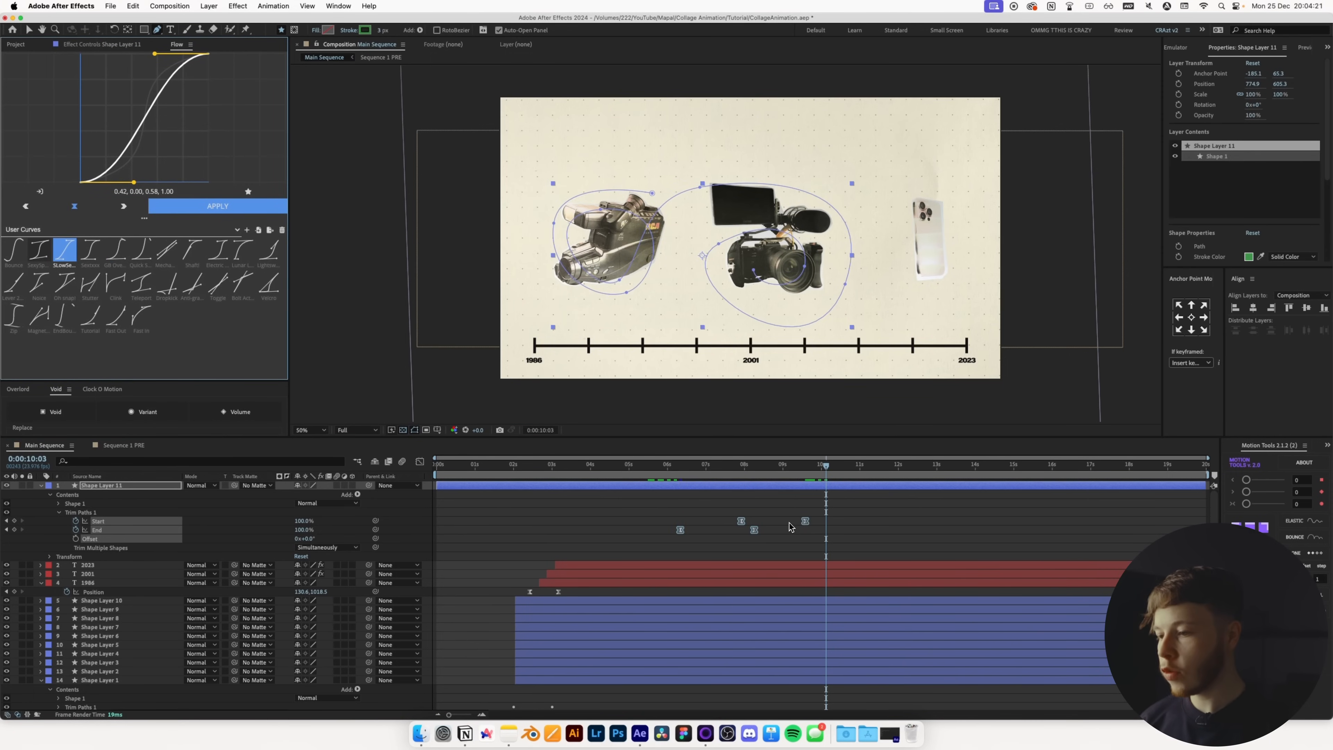
{"action": "left_click", "coordinate": [793, 530]}
{"action": "left_click", "coordinate": [665, 469]}
{"action": "key", "text": "space"}
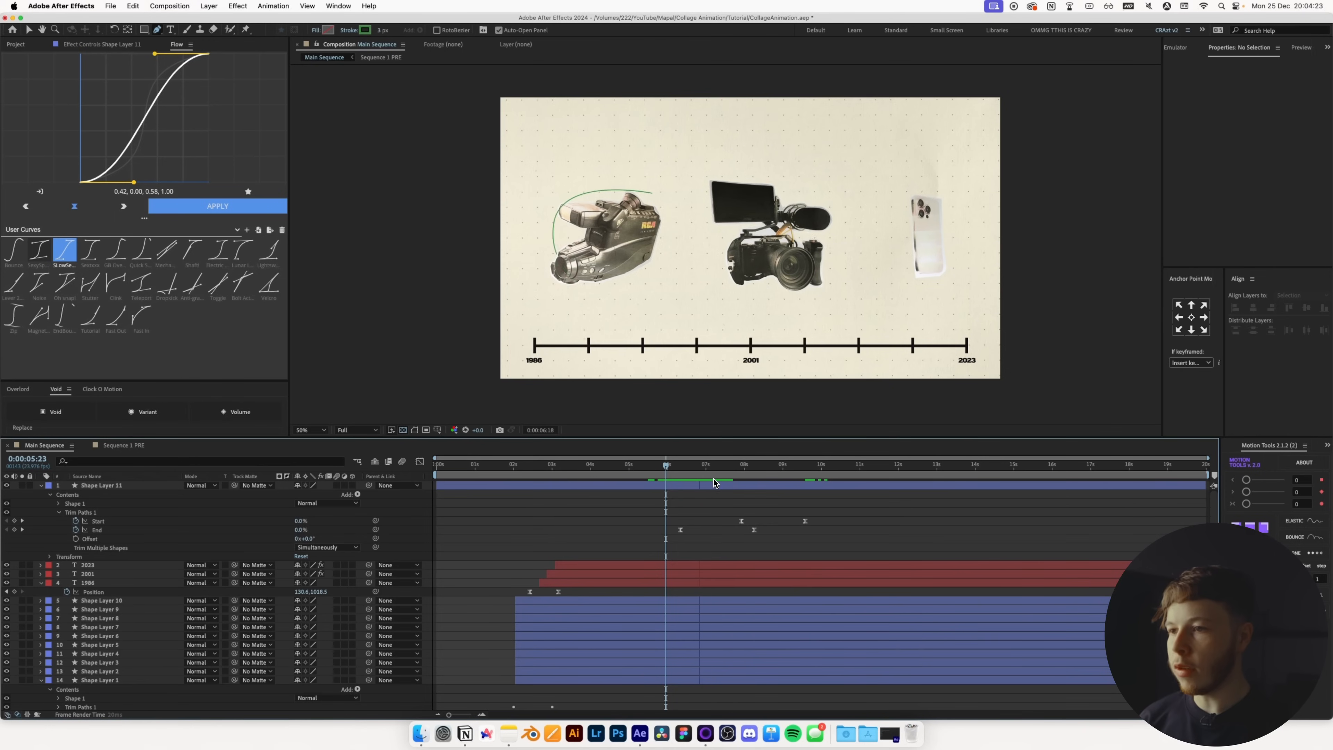
{"action": "left_click", "coordinate": [115, 488]}
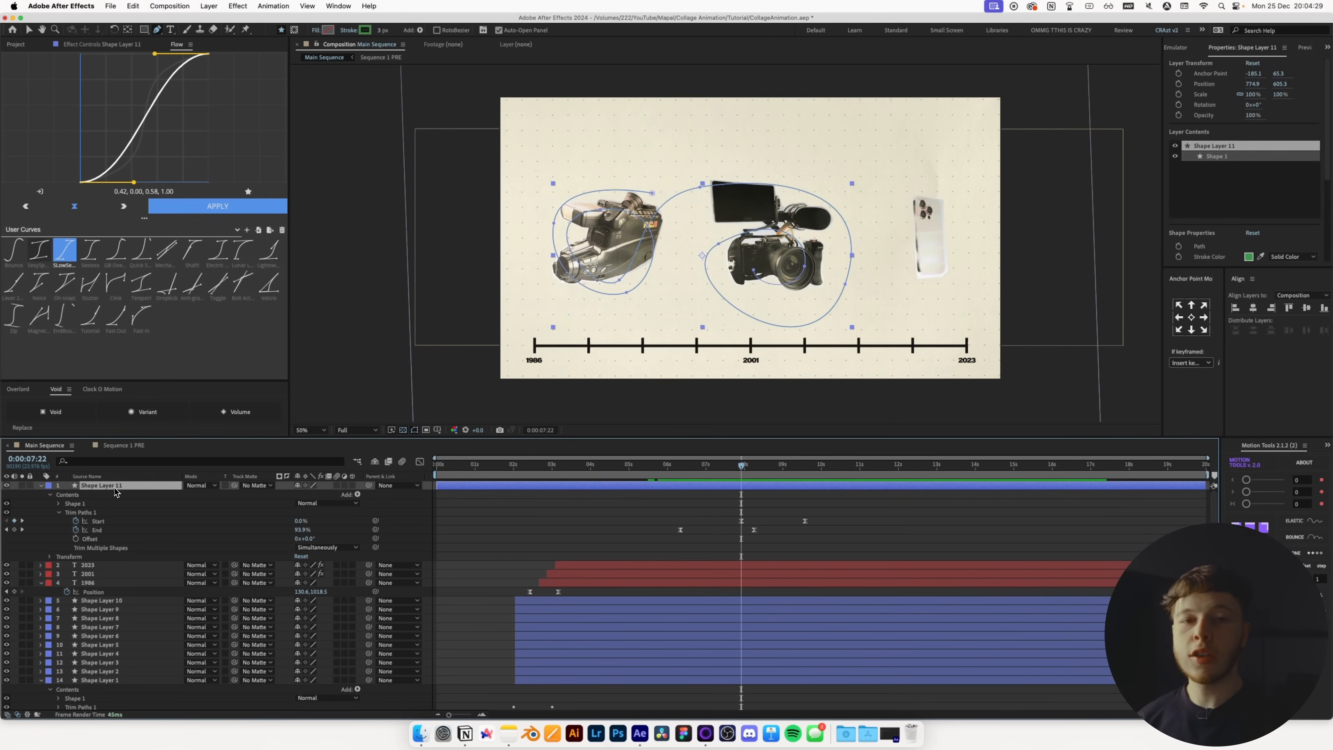
- Copy the Turbulent Displace effect from Shape Layer 1 in Sequence 1 PRE onto Shape Layer 11 in Main Sequence and preview the green line
{"action": "scroll", "coordinate": [115, 646], "scroll_direction": "down", "scroll_amount": 5}
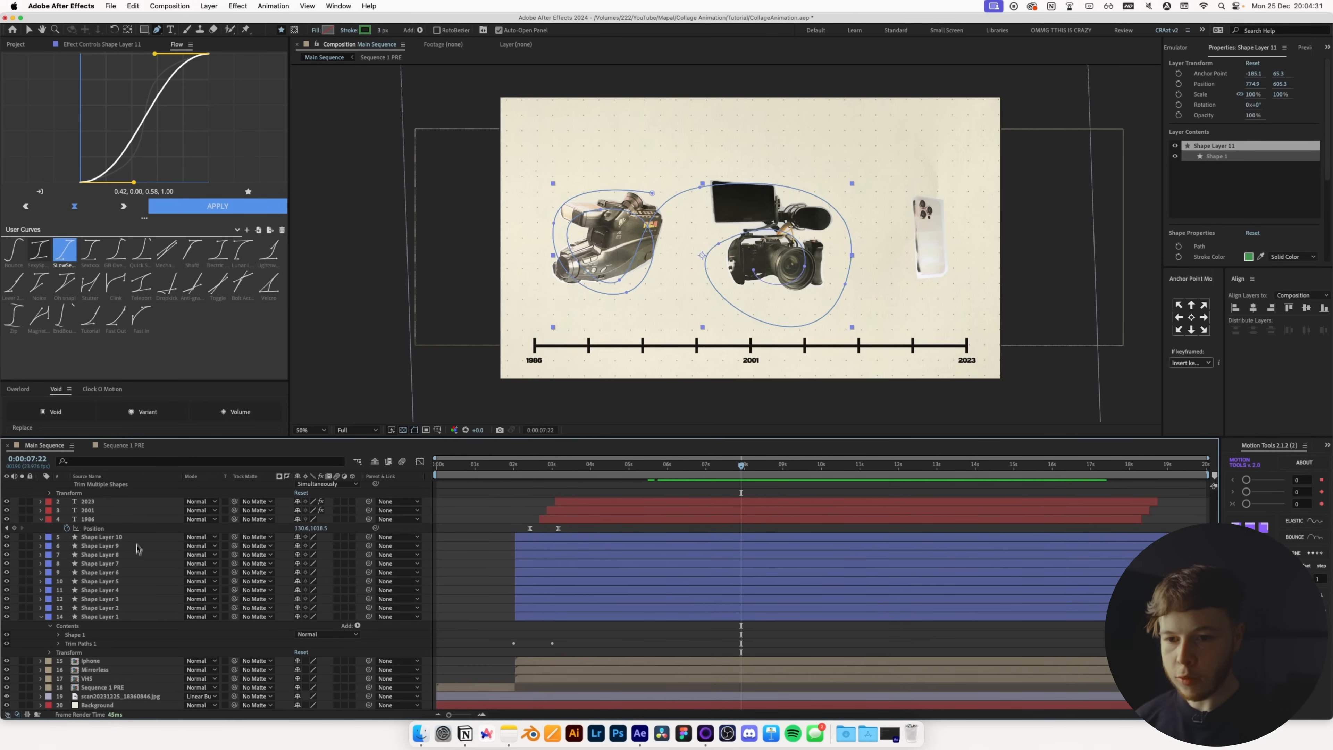
{"action": "left_click", "coordinate": [123, 444]}
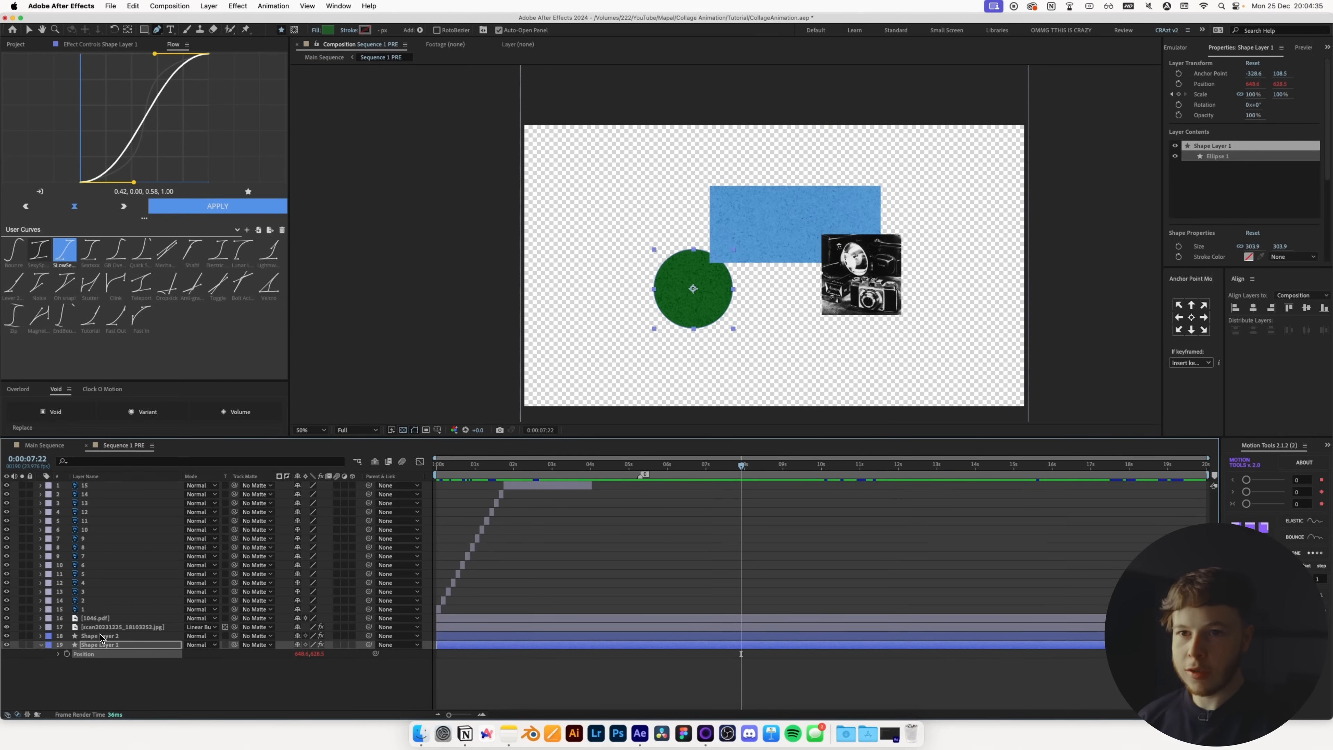
{"action": "left_click", "coordinate": [91, 44]}
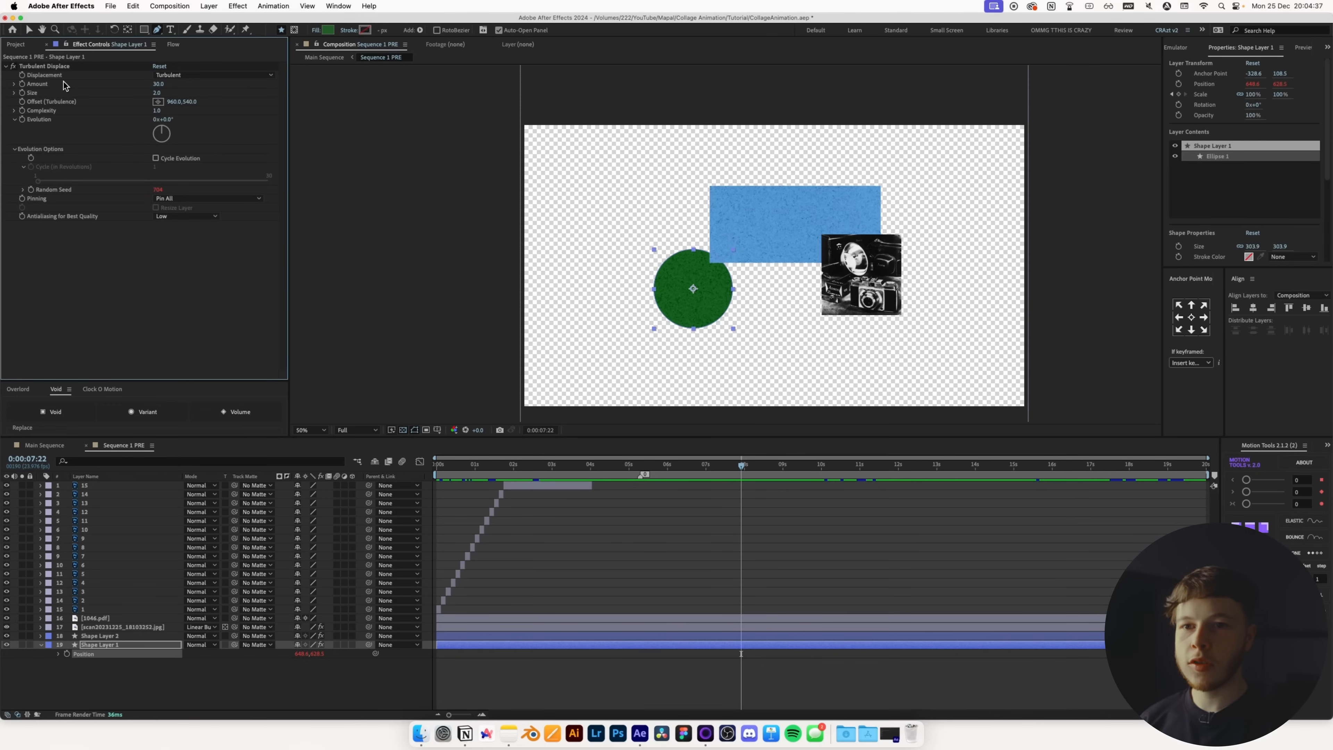
{"action": "left_click", "coordinate": [47, 65]}
{"action": "key", "text": "super+c"}
{"action": "left_click", "coordinate": [54, 446]}
{"action": "scroll", "coordinate": [111, 517], "scroll_direction": "up", "scroll_amount": 5}
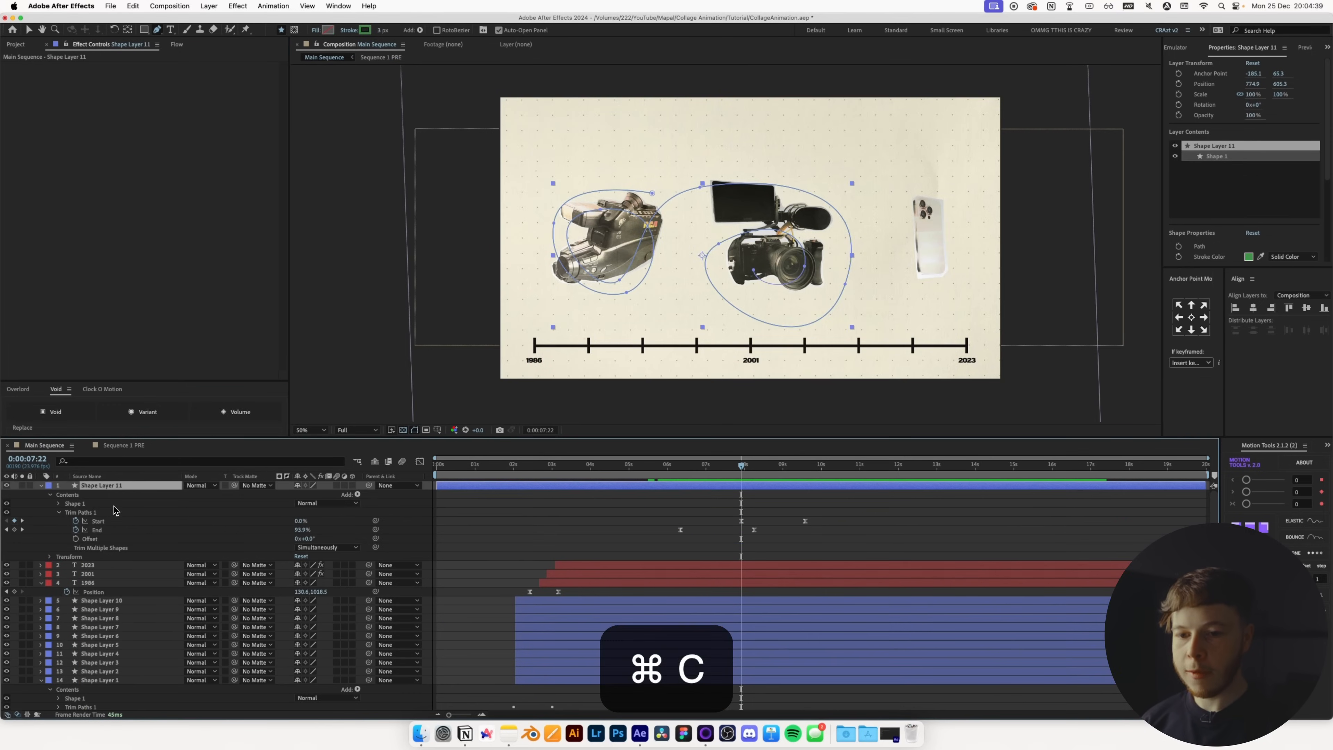
{"action": "key", "text": "super+v"}
{"action": "left_click", "coordinate": [797, 366]}
{"action": "scroll", "coordinate": [725, 262], "scroll_direction": "up", "scroll_amount": 4}
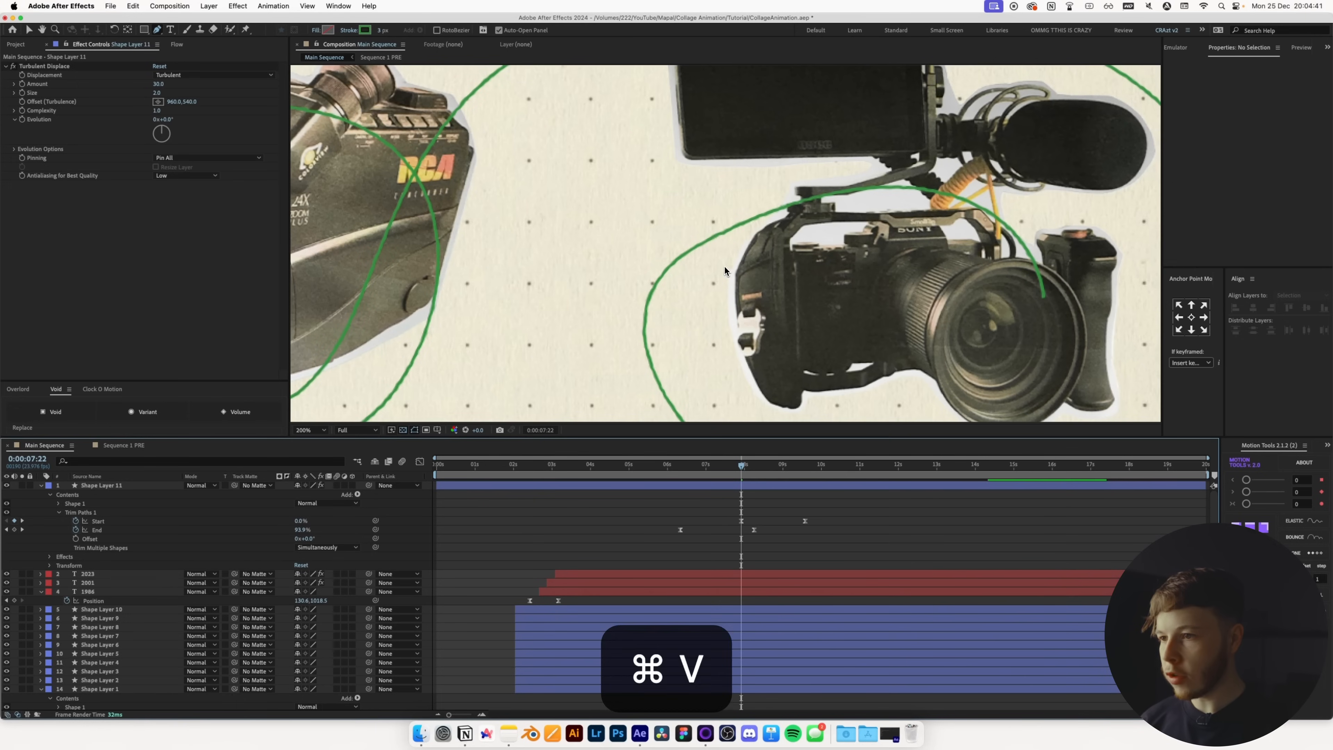
{"action": "key", "text": "v"}
{"action": "key", "text": "space"}
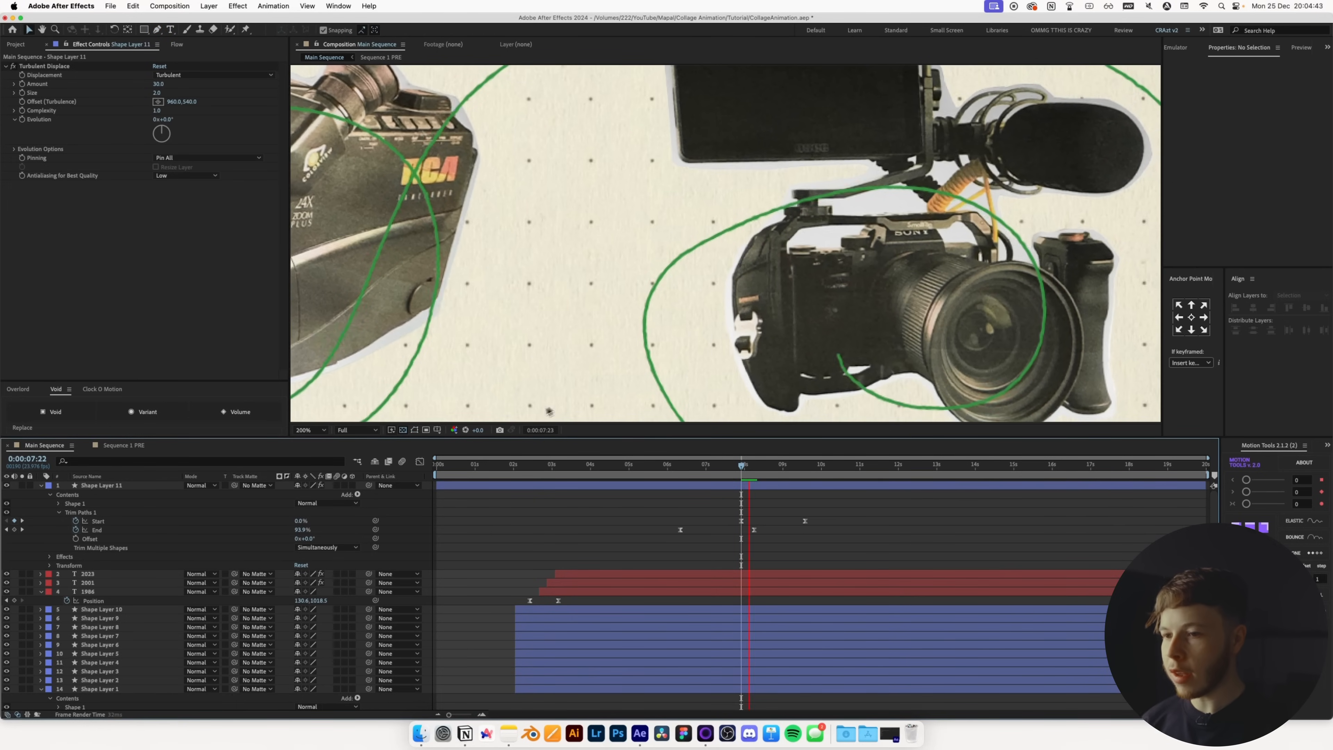
{"action": "key", "text": "shift+/"}
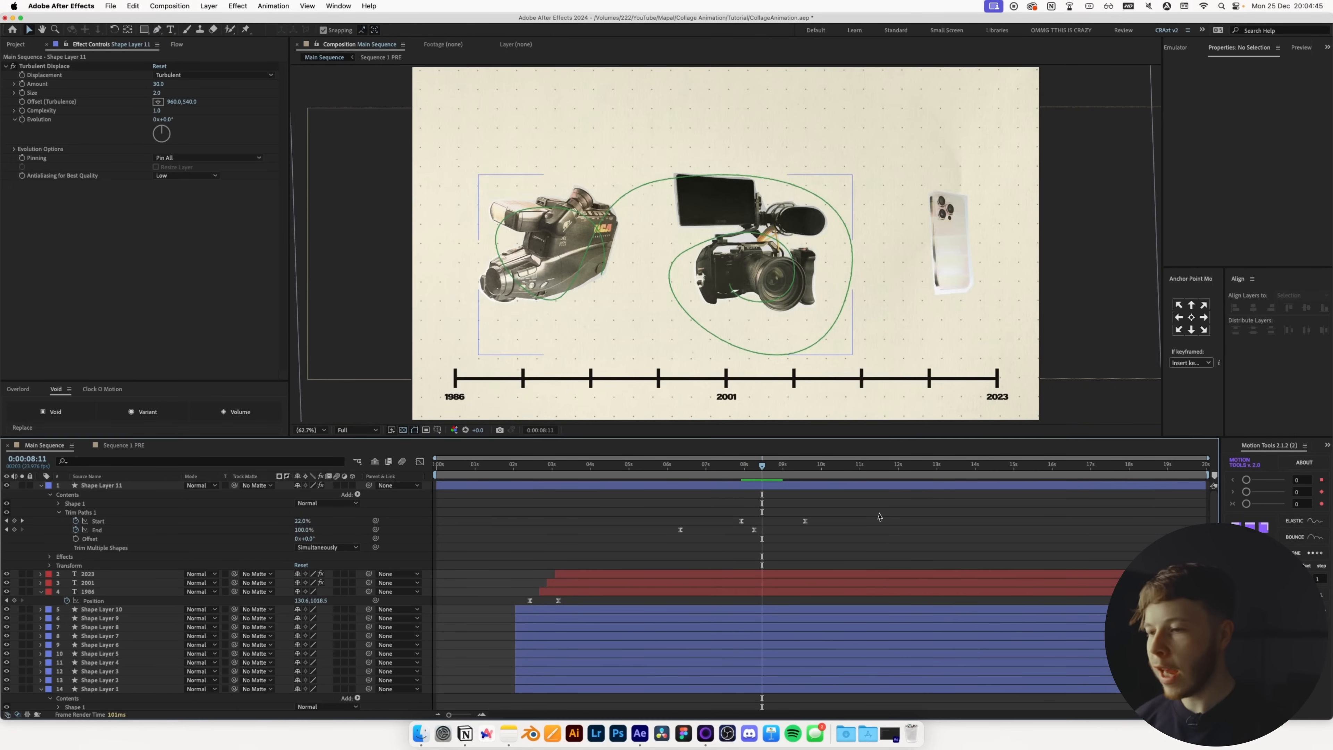
- Collapse the layer properties, move Shape Layer 11 between the Mirrorless and VHS layers, and preview the stacking
{"action": "key", "text": "u"}
{"action": "key", "text": "u"}
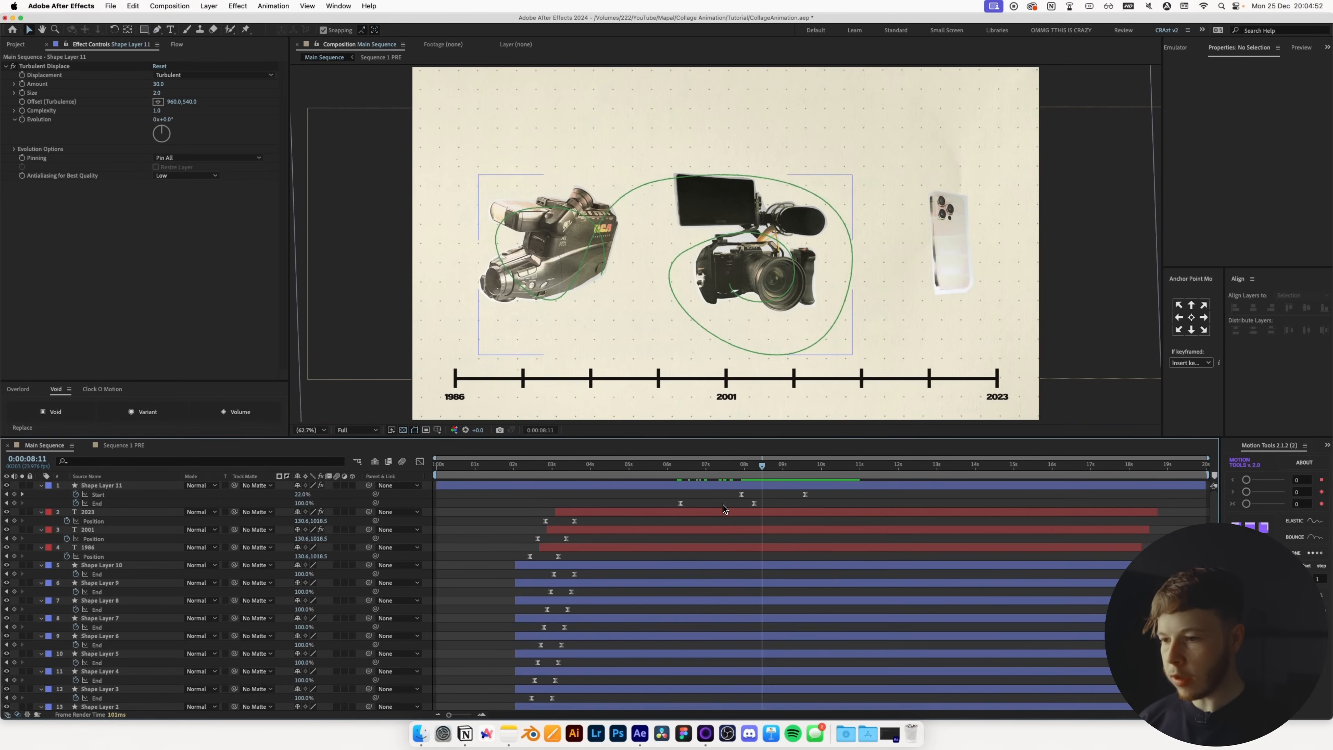
{"action": "left_click", "coordinate": [103, 488]}
{"action": "left_click_drag", "start_coordinate": [103, 489], "coordinate": [85, 624]}
{"action": "left_click", "coordinate": [755, 674]}
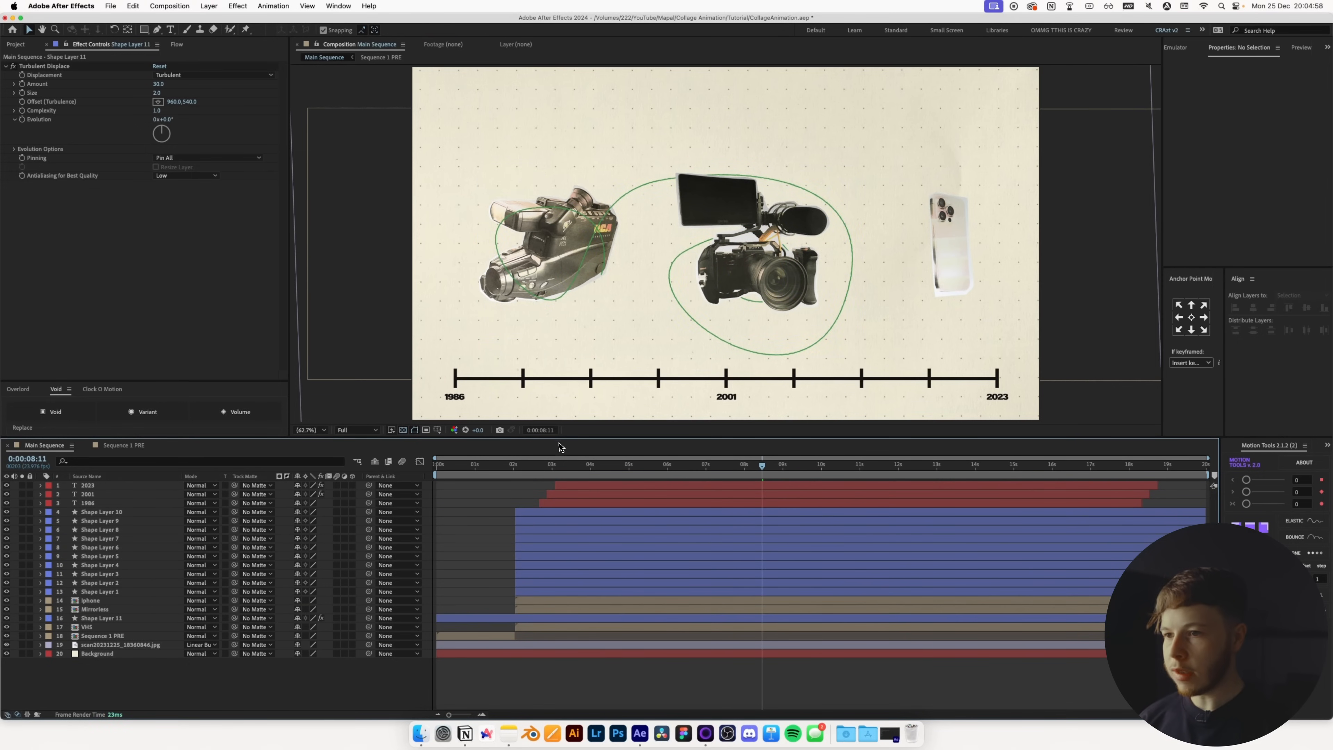
{"action": "left_click_drag", "start_coordinate": [528, 464], "coordinate": [560, 473]}
{"action": "key", "text": "space"}
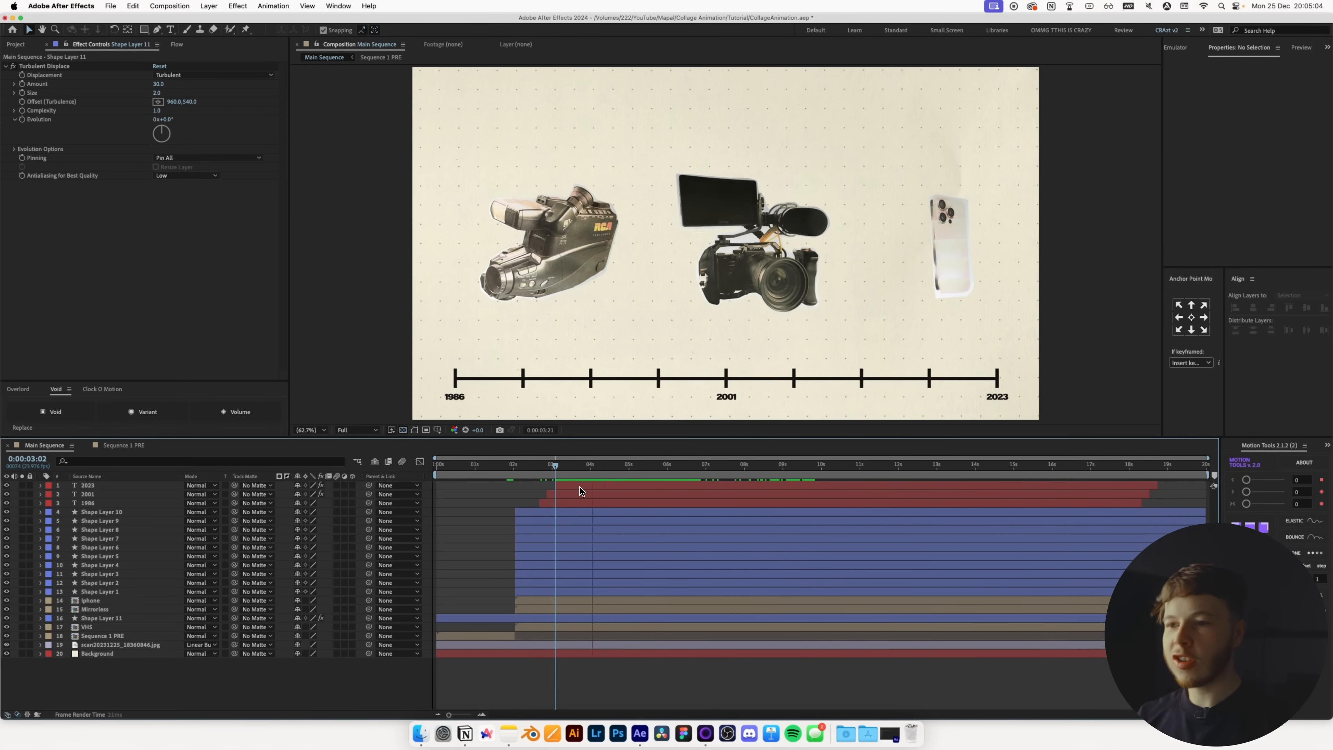
{"action": "key", "text": "space"}
- Shift all of Shape Layer 11's Trim Paths Start and End keyframes earlier together and preview the line around 4 seconds
{"action": "left_click", "coordinate": [100, 618]}
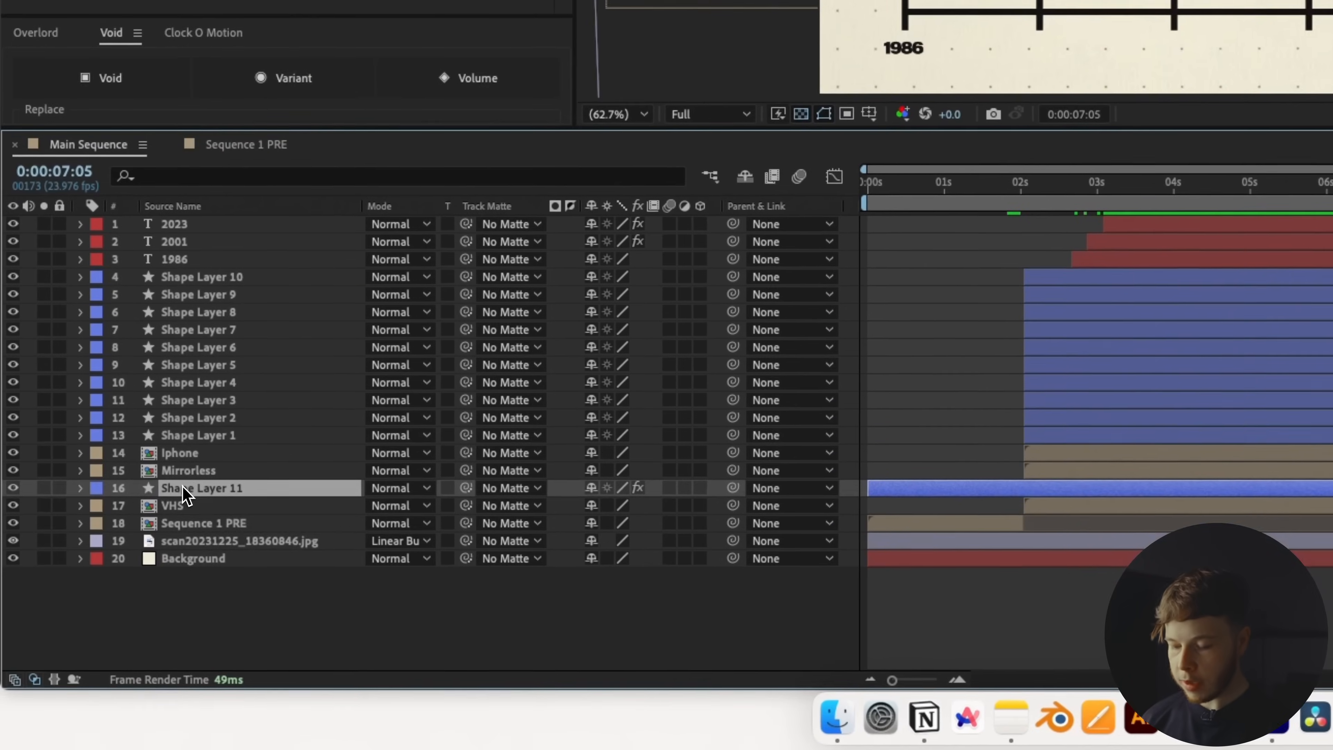
{"action": "key", "text": "u"}
{"action": "left_click_drag", "start_coordinate": [1332, 508], "coordinate": [979, 525]}
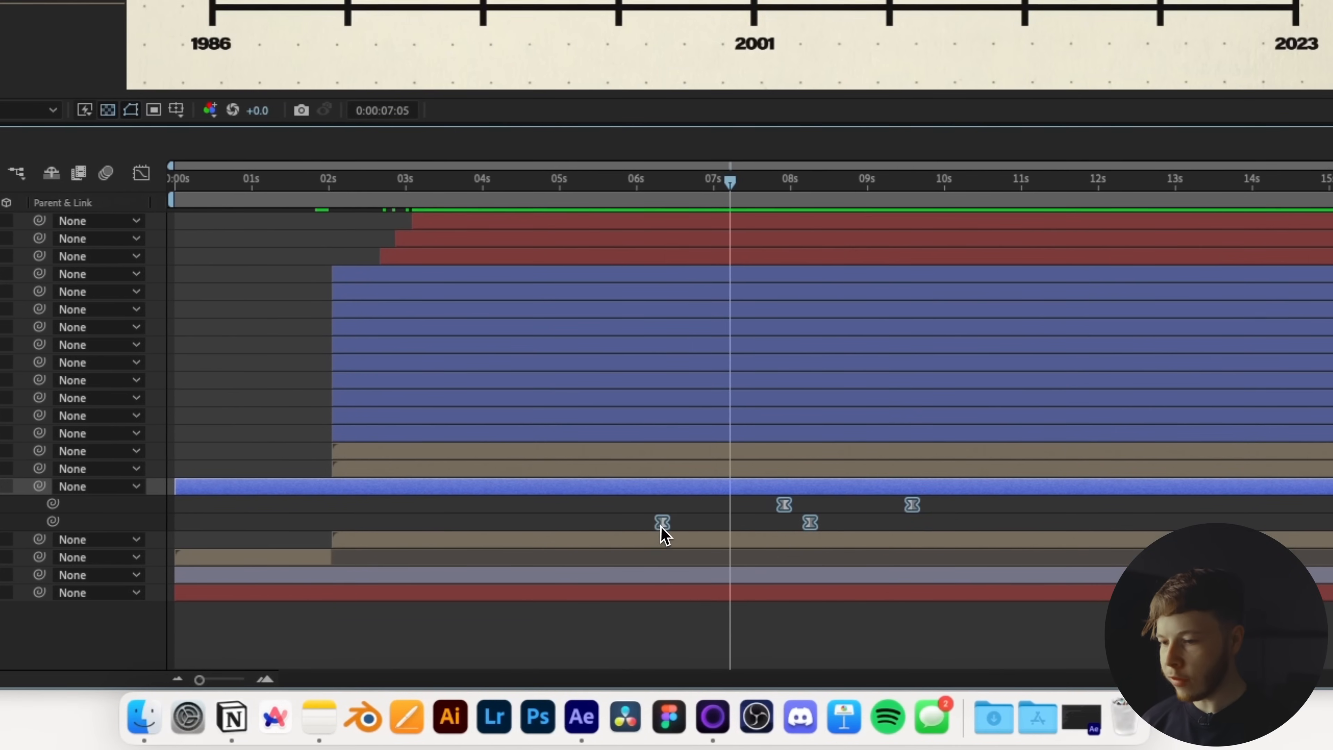
{"action": "left_click_drag", "start_coordinate": [398, 520], "coordinate": [369, 519]}
{"action": "left_click_drag", "start_coordinate": [351, 184], "coordinate": [309, 186]}
{"action": "key", "text": "space"}
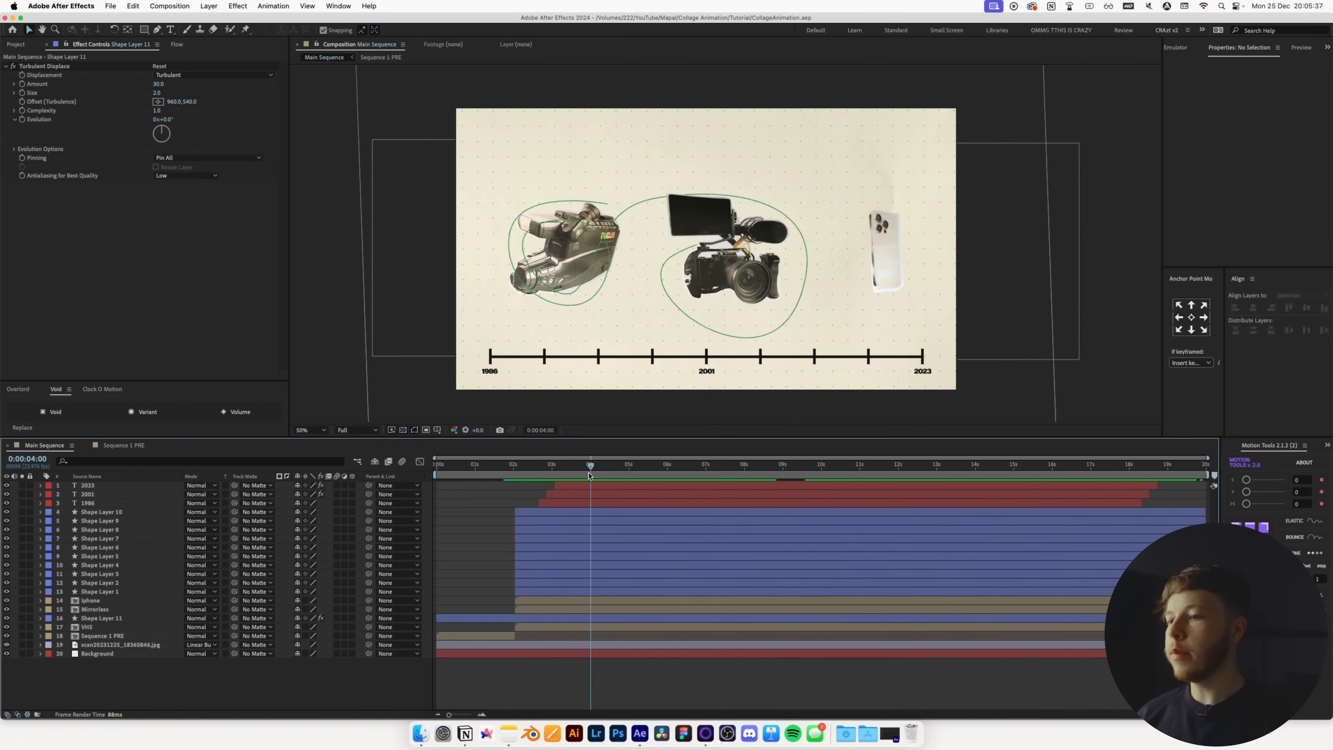
{"action": "mouse_move", "coordinate": [589, 472]}
{"action": "left_mouse_down"}
{"action": "mouse_move", "coordinate": [611, 473]}
{"action": "mouse_move", "coordinate": [598, 474]}
{"action": "left_mouse_up"}
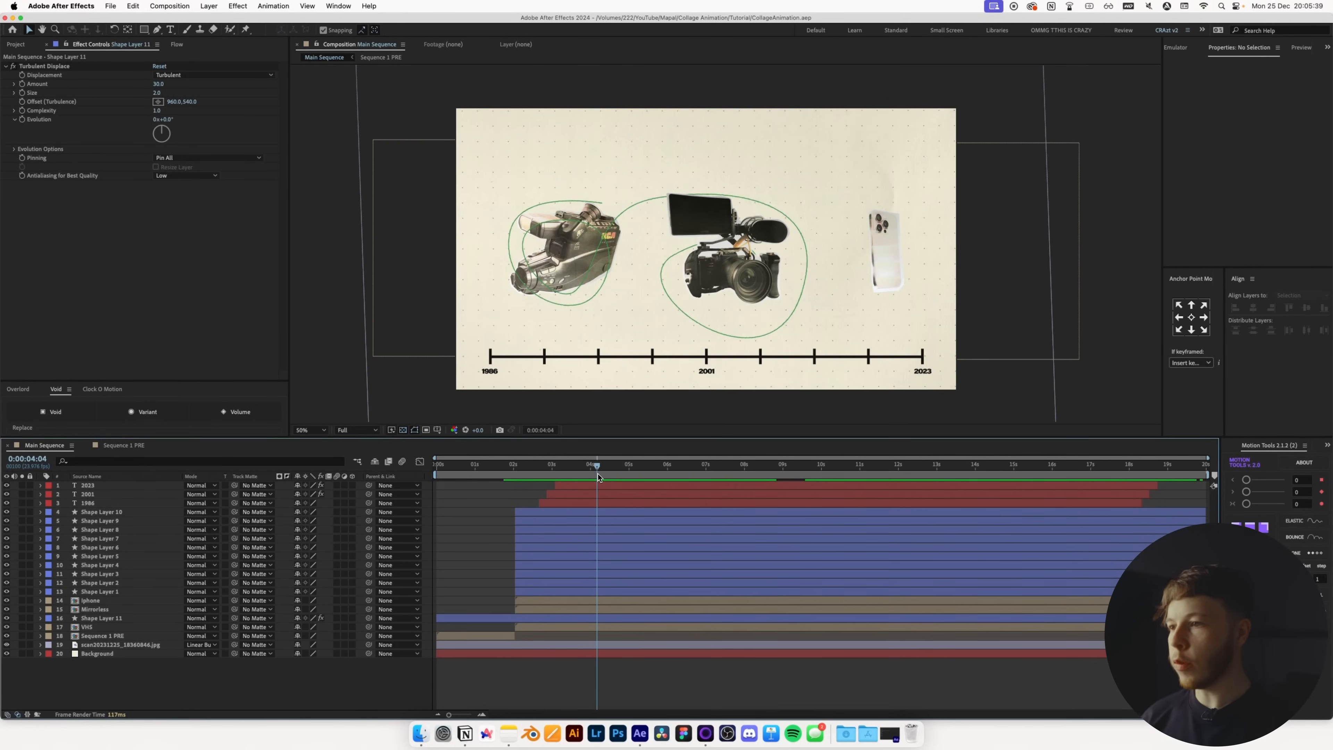
{"action": "key", "text": "slash"}
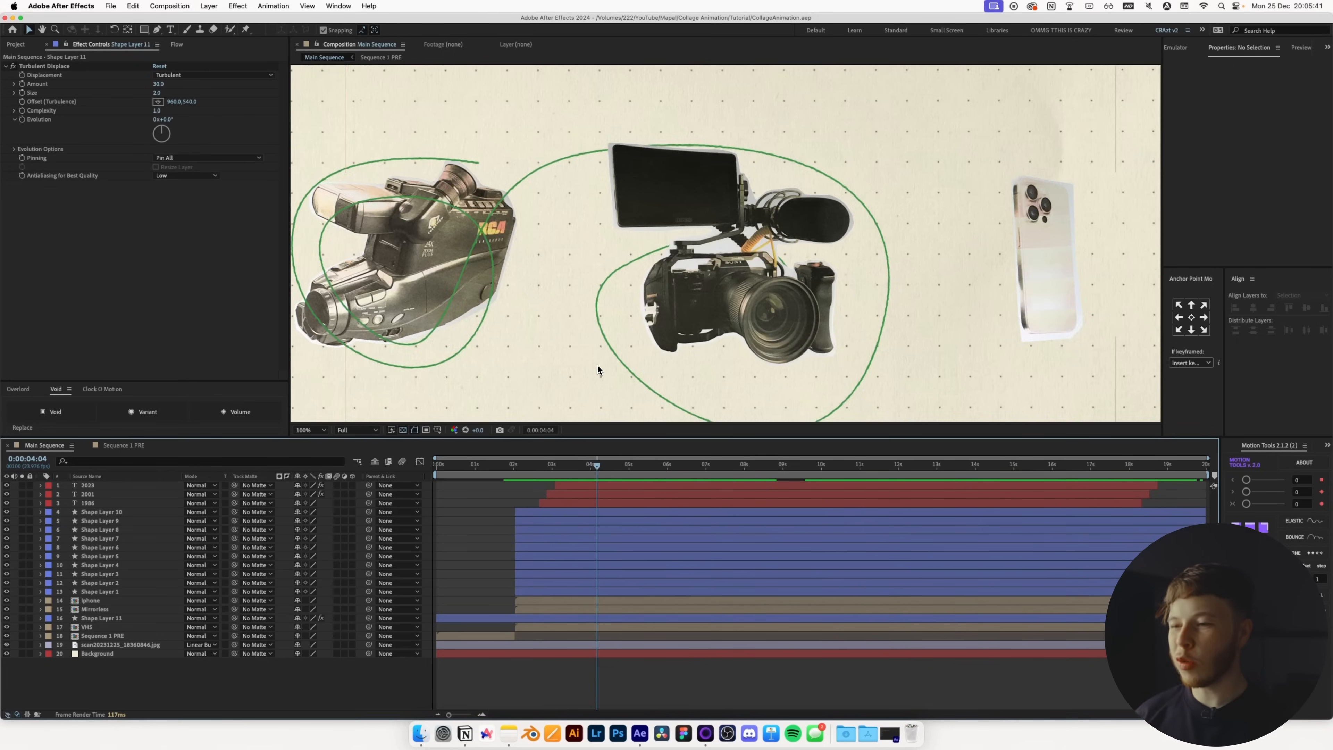
{"action": "key", "text": "comma"}
- Add the text "VHS CAMERA" above the VHS camera with the playhead at 0:00:05:18
{"action": "left_click_drag", "start_coordinate": [607, 469], "coordinate": [658, 467]}
{"action": "left_click", "coordinate": [176, 33]}
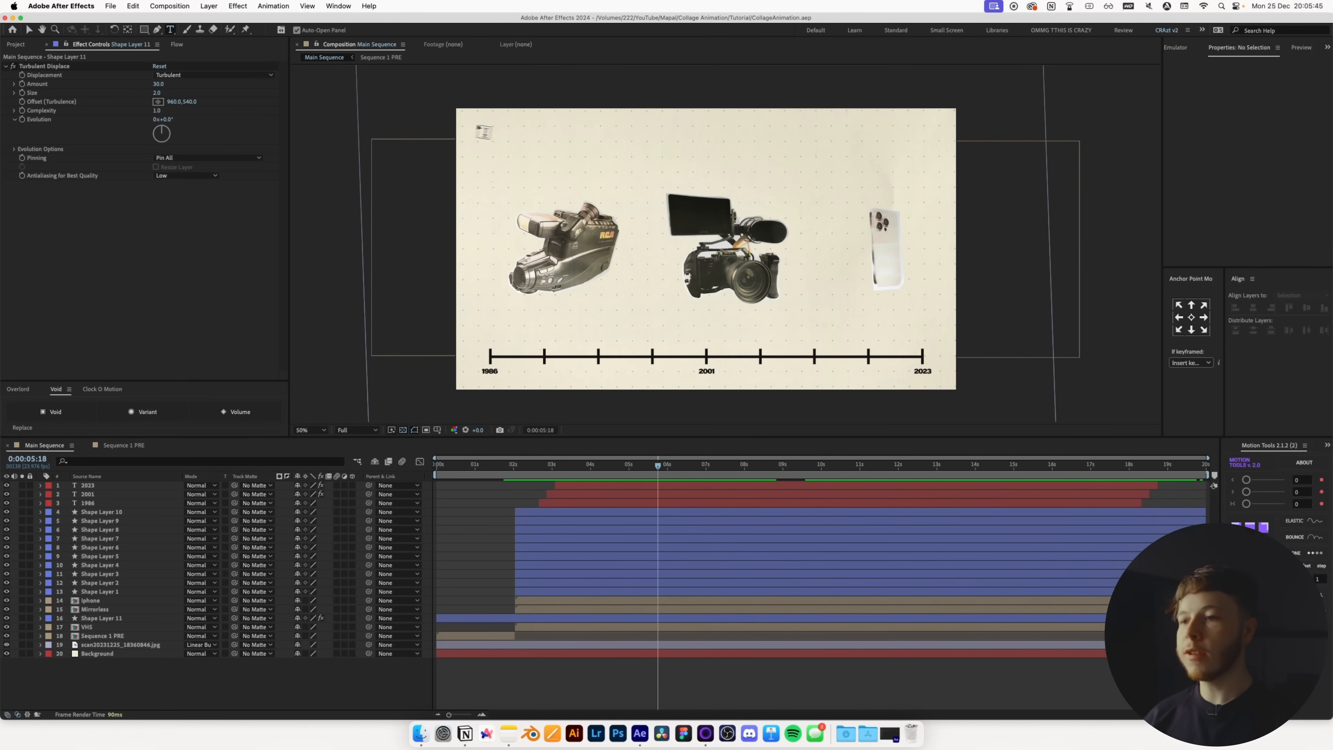
{"action": "left_click", "coordinate": [566, 156]}
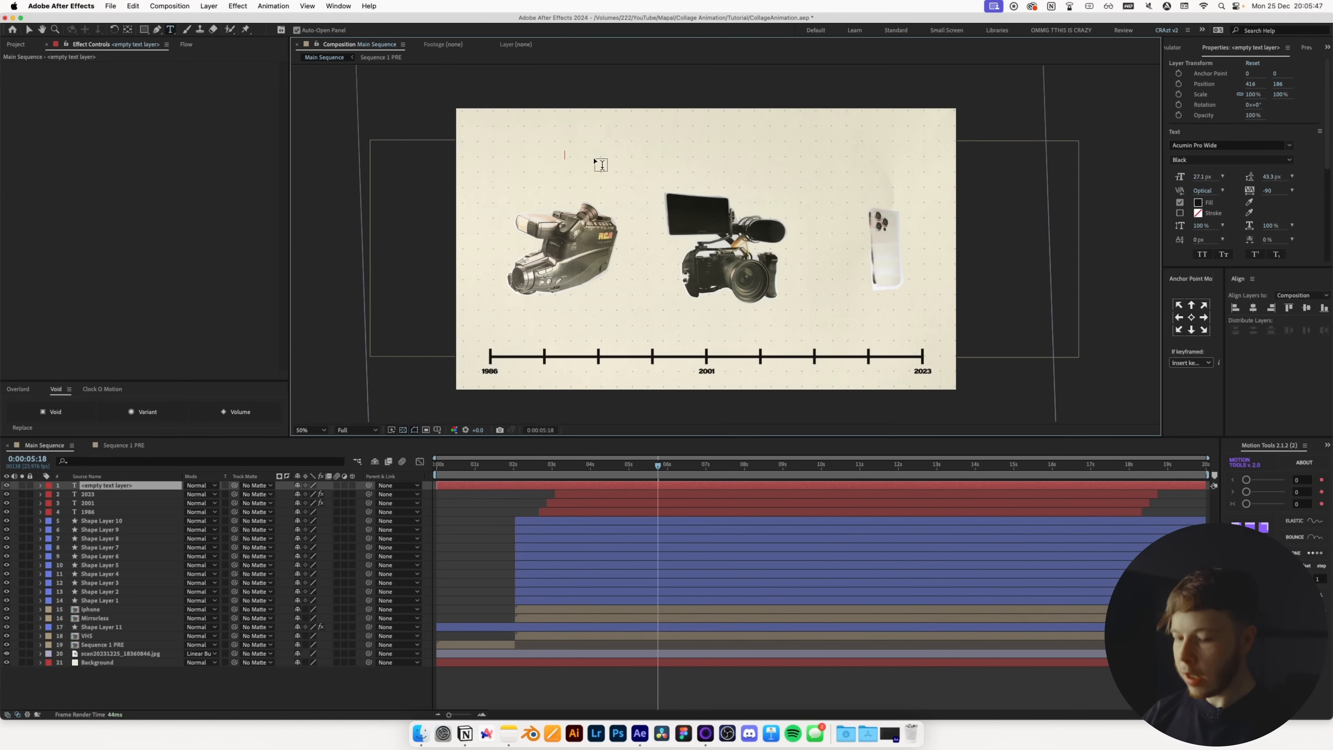
{"action": "key", "text": "Caps_Lock"}
{"action": "type", "text": "VHS CAMERA"}
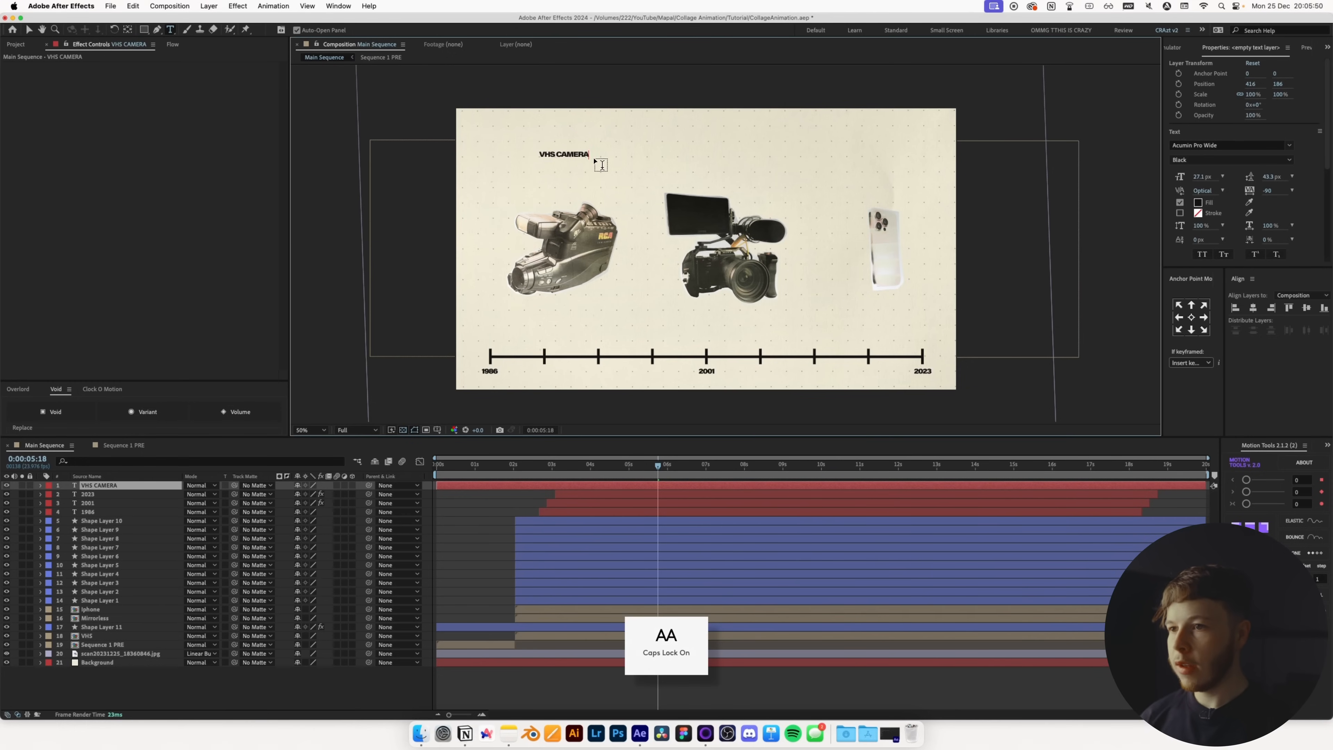
{"action": "key", "text": "Caps_Lock"}
{"action": "key", "text": "Escape"}
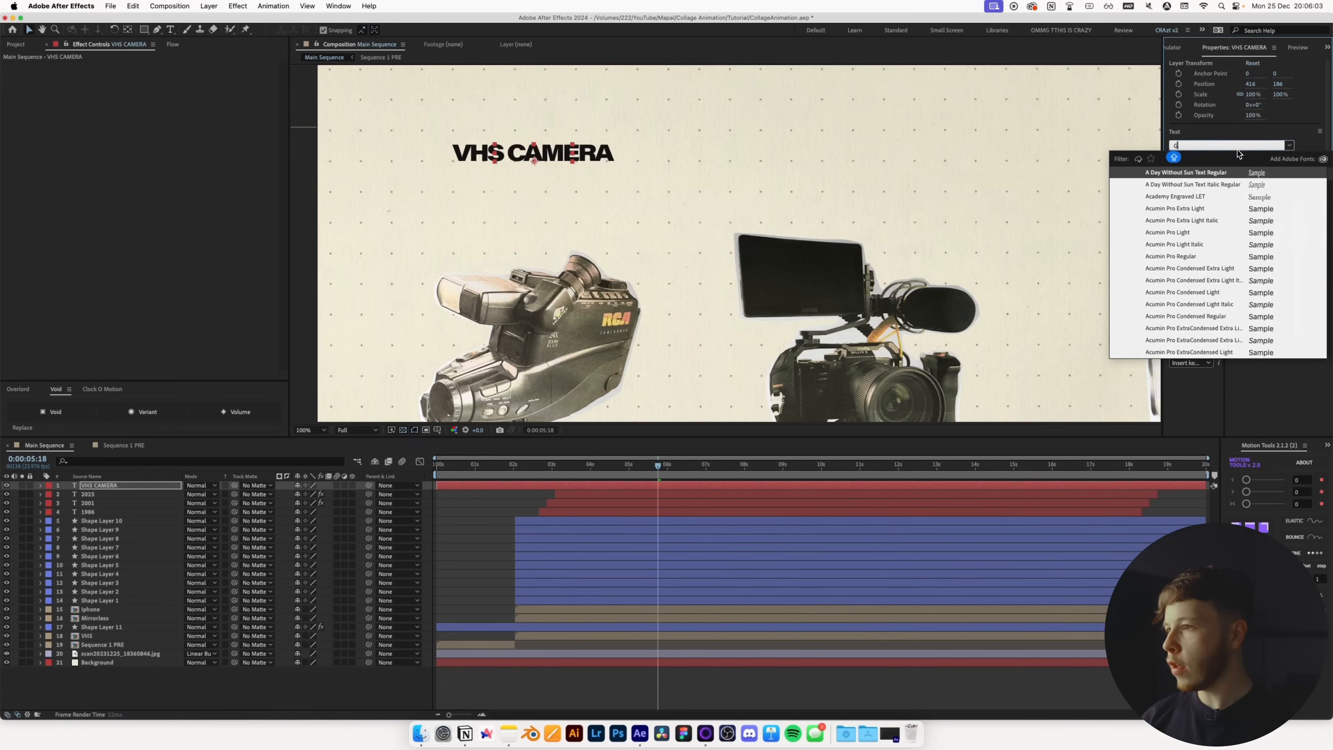
- Set the VHS CAMERA text's font to Apple Garamond Bold
{"action": "type", "text": "GARA"}
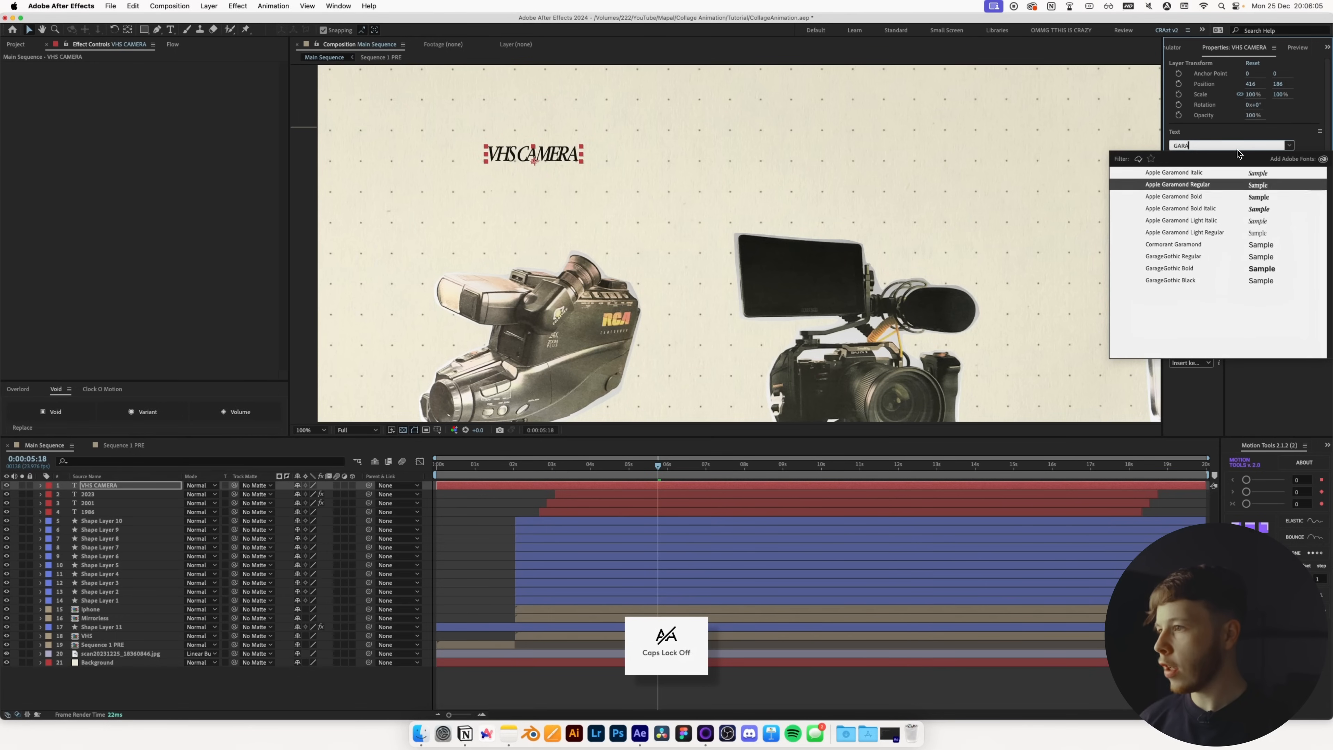
{"action": "key", "text": "Down"}
{"action": "key", "text": "Down"}
{"action": "key", "text": "Down"}
{"action": "key", "text": "Down"}
{"action": "key", "text": "Down"}
{"action": "key", "text": "Down"}
{"action": "key", "text": "Down"}
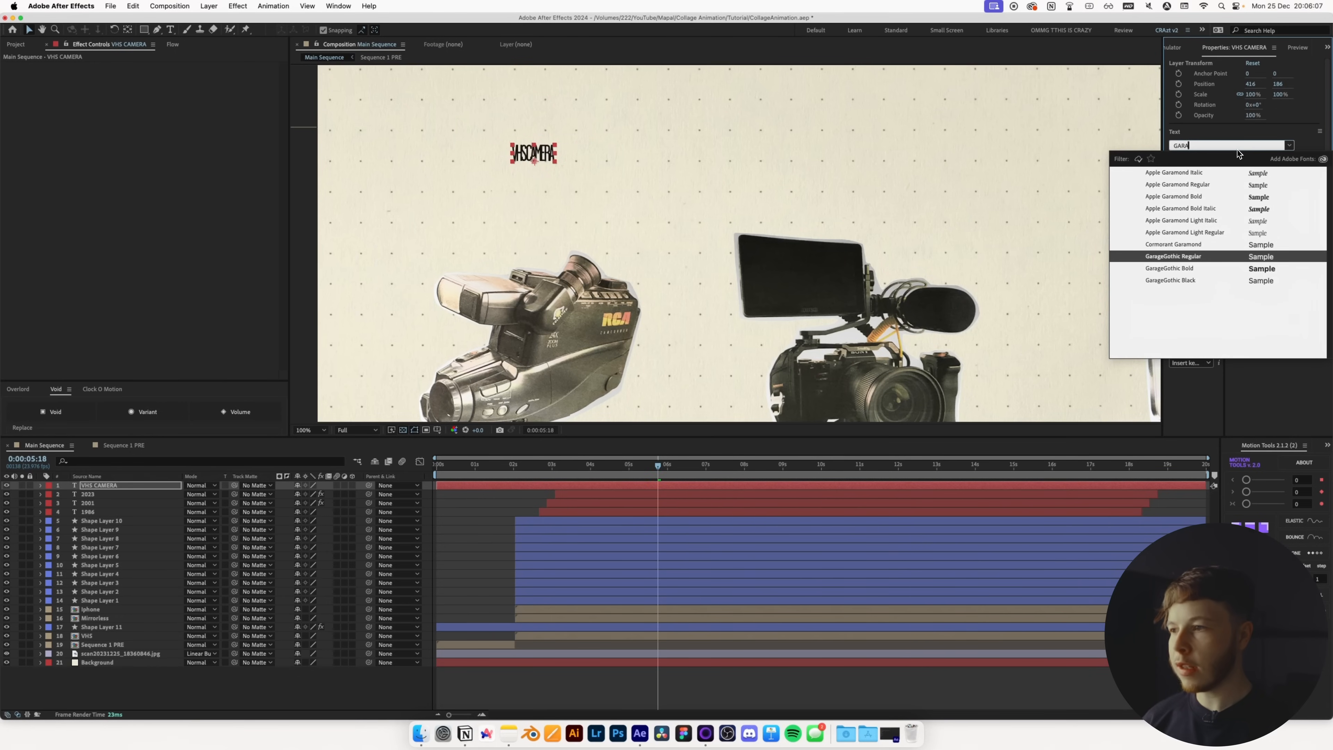
{"action": "key", "text": "Down"}
{"action": "key", "text": "Up"}
{"action": "key", "text": "Up"}
{"action": "key", "text": "Up"}
{"action": "key", "text": "Up"}
{"action": "key", "text": "Up"}
{"action": "key", "text": "Up"}
{"action": "key", "text": "Return"}
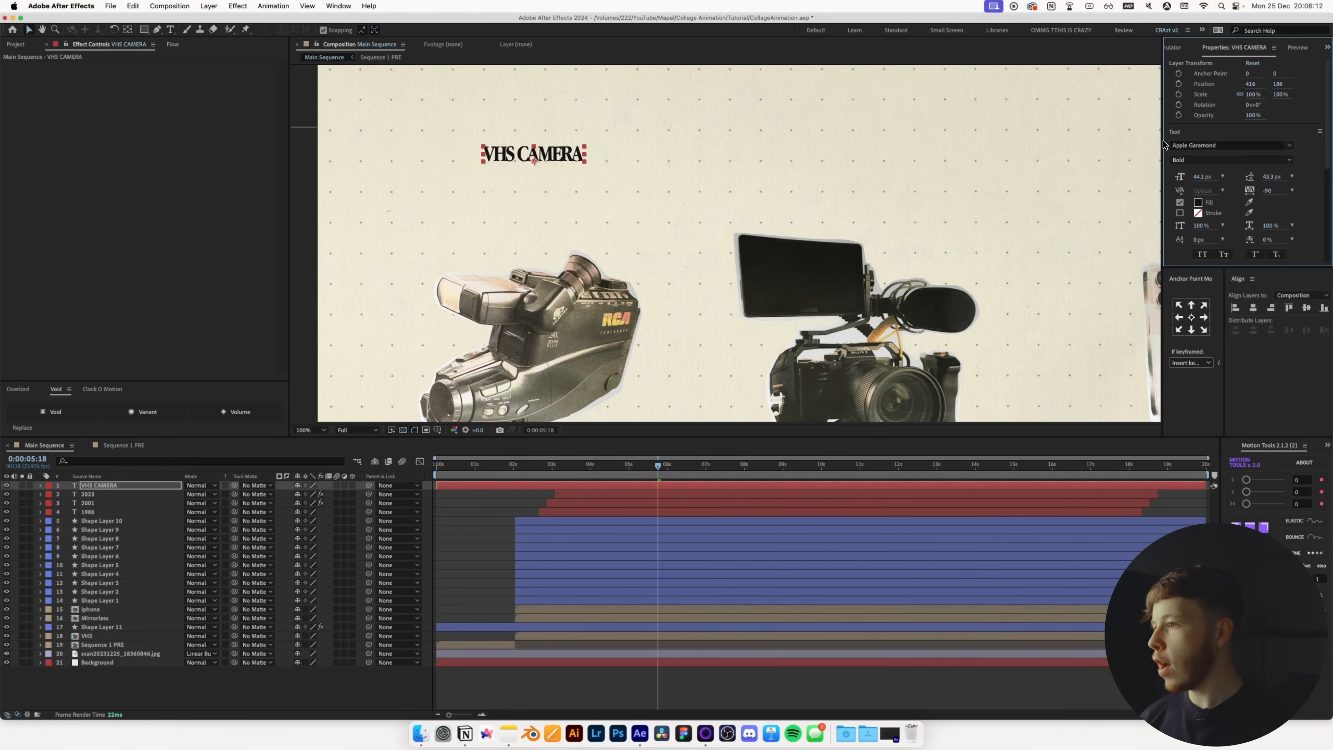
- Set the VHS CAMERA text size to 61.1 px and place it just above the VHS camera's upper left, at about 274, 348.7
{"action": "left_click_drag", "start_coordinate": [1198, 182], "coordinate": [1207, 182]}
{"action": "key", "text": "comma"}
{"action": "key", "text": "period"}
{"action": "left_click_drag", "start_coordinate": [546, 163], "coordinate": [467, 245]}
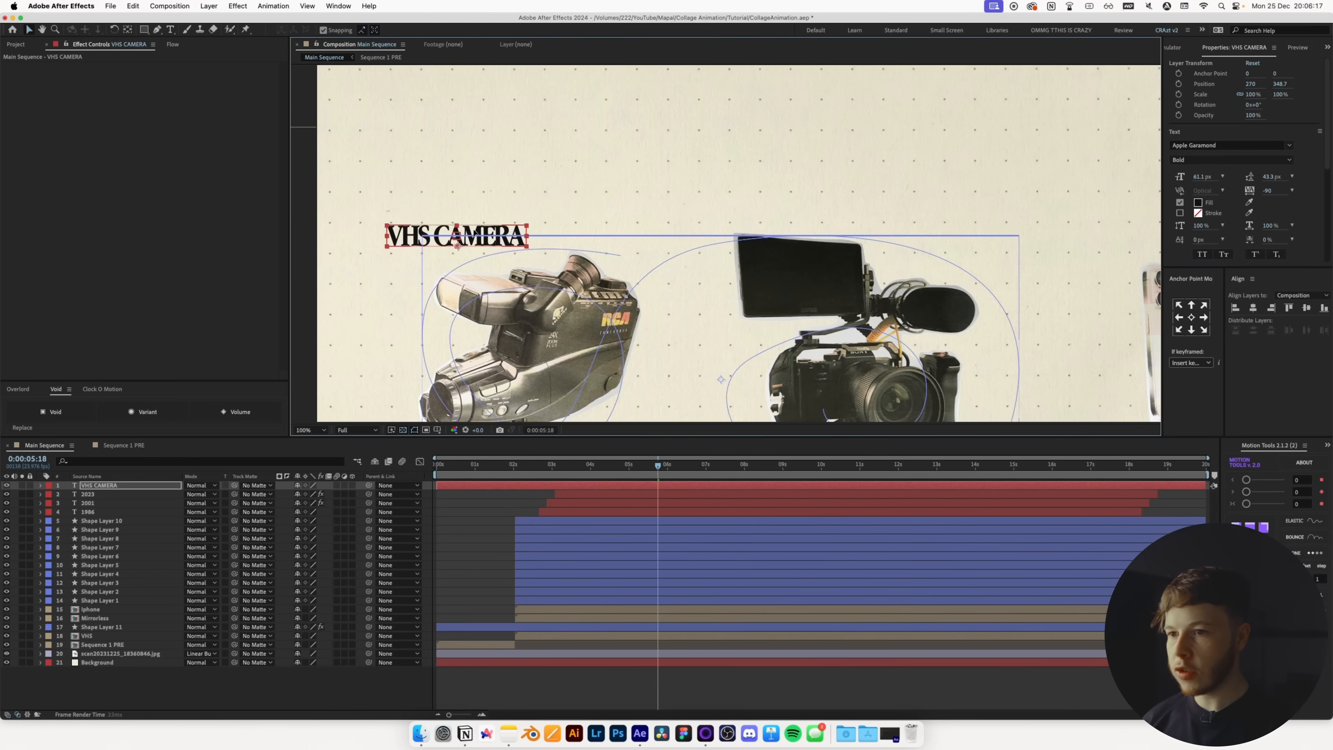
{"action": "key", "text": "comma"}
{"action": "scroll", "coordinate": [668, 254], "scroll_direction": "right", "scroll_amount": 3}
- Duplicate the label below the mirrorless camera with the text "Mirrorless Camera", and retype the first label as "VHS Camera"
{"action": "key", "text": "super+d"}
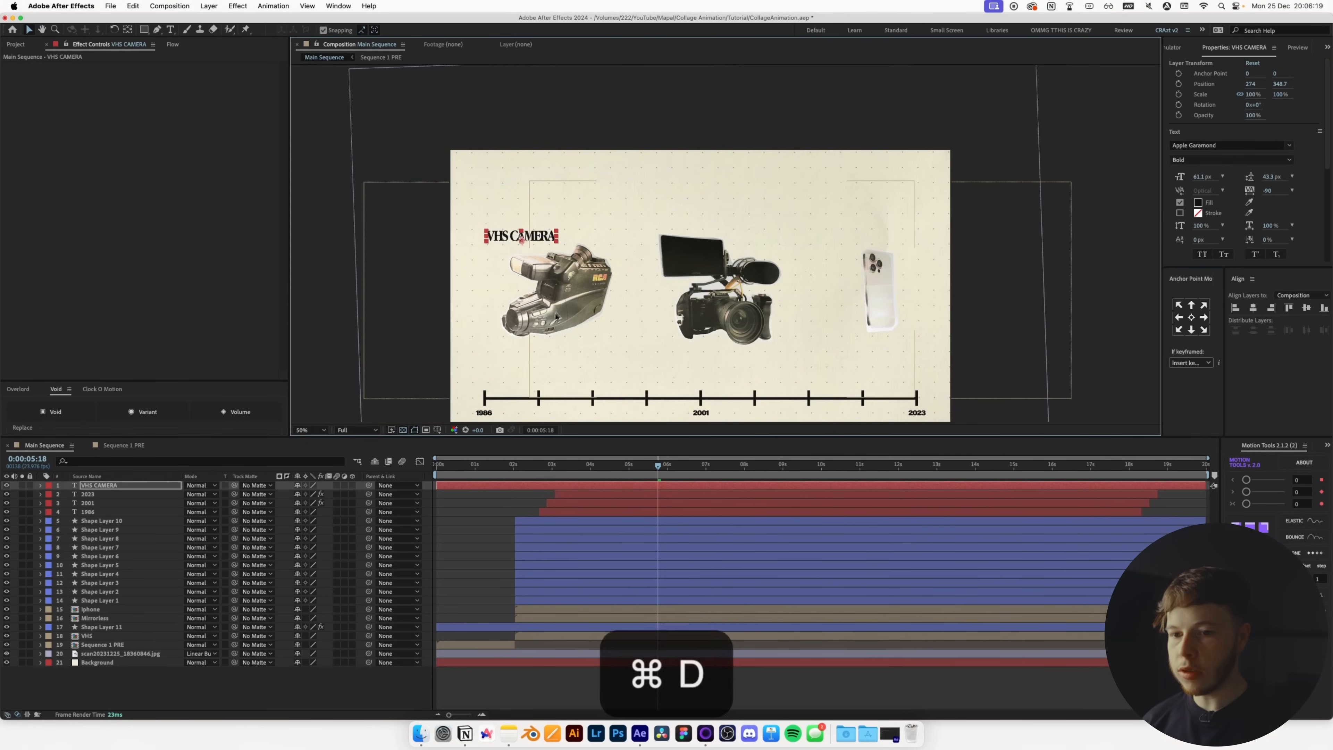
{"action": "left_click_drag", "start_coordinate": [526, 246], "coordinate": [699, 354]}
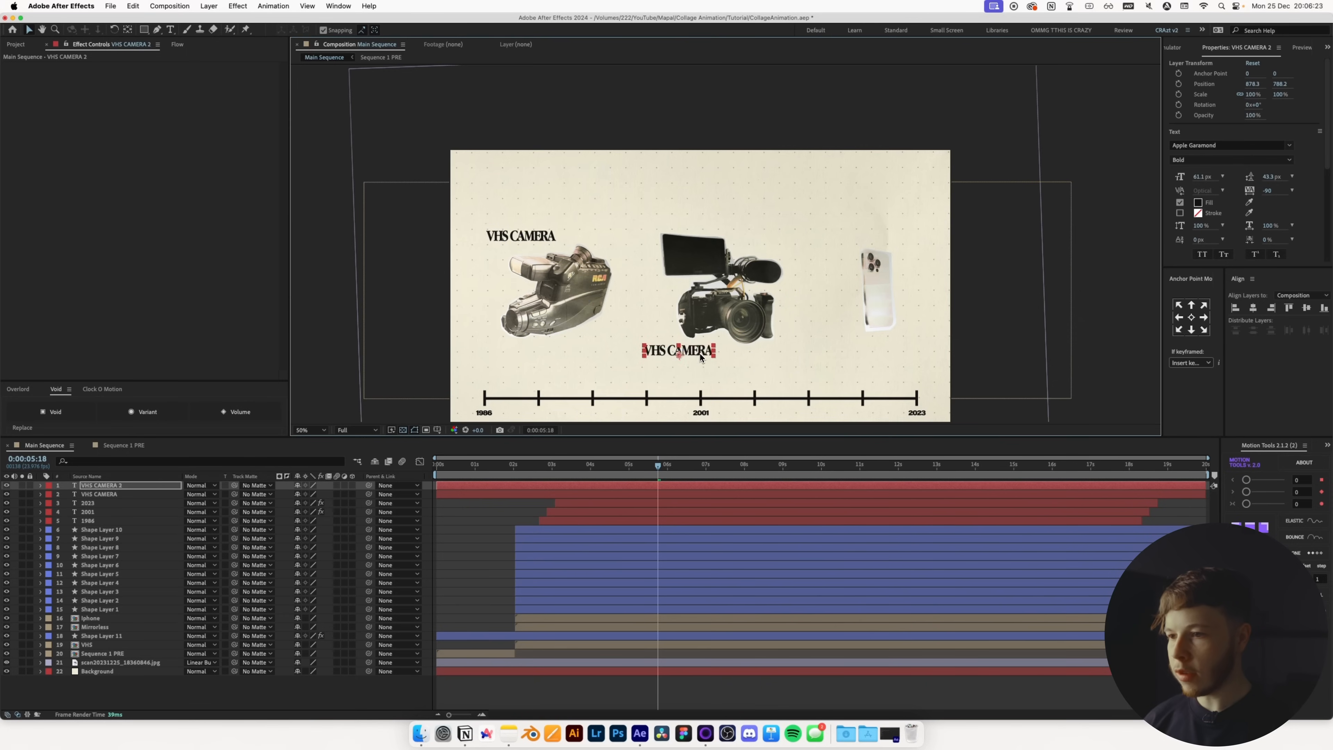
{"action": "double_click", "coordinate": [689, 356]}
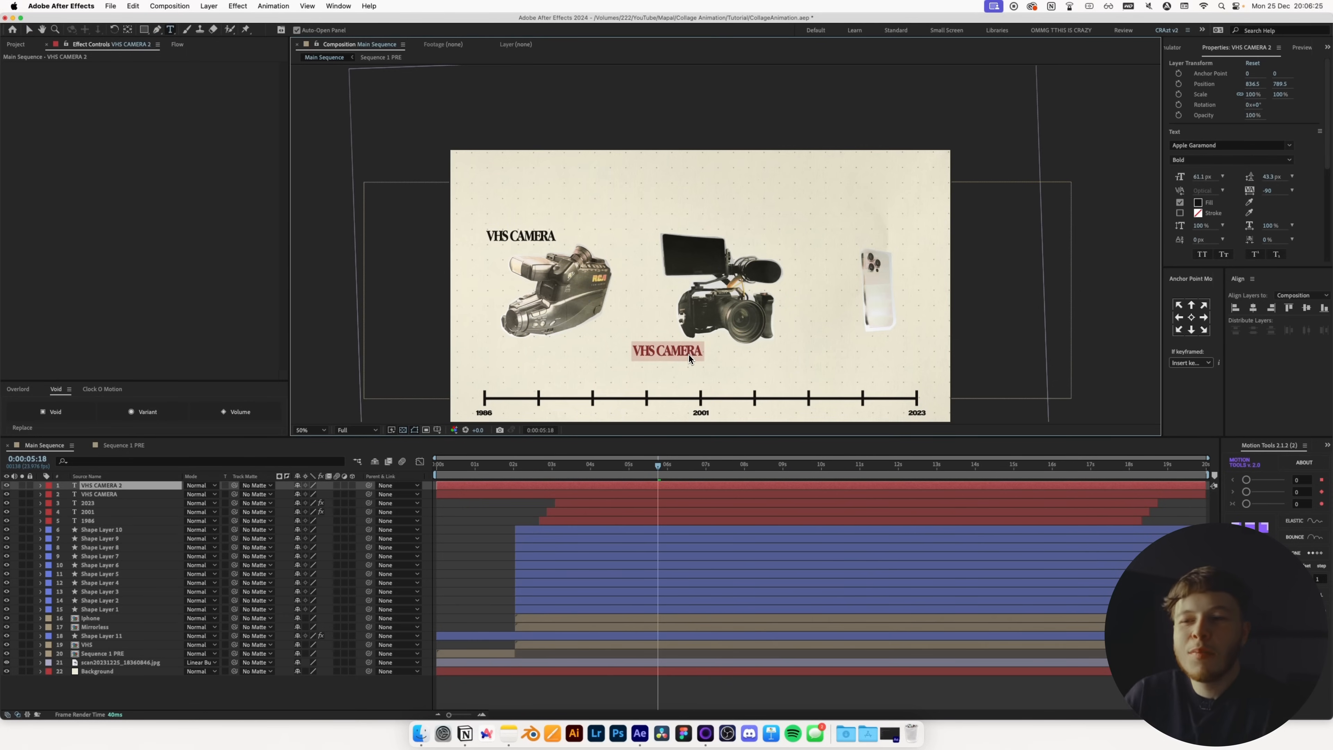
{"action": "type", "text": "MI"}
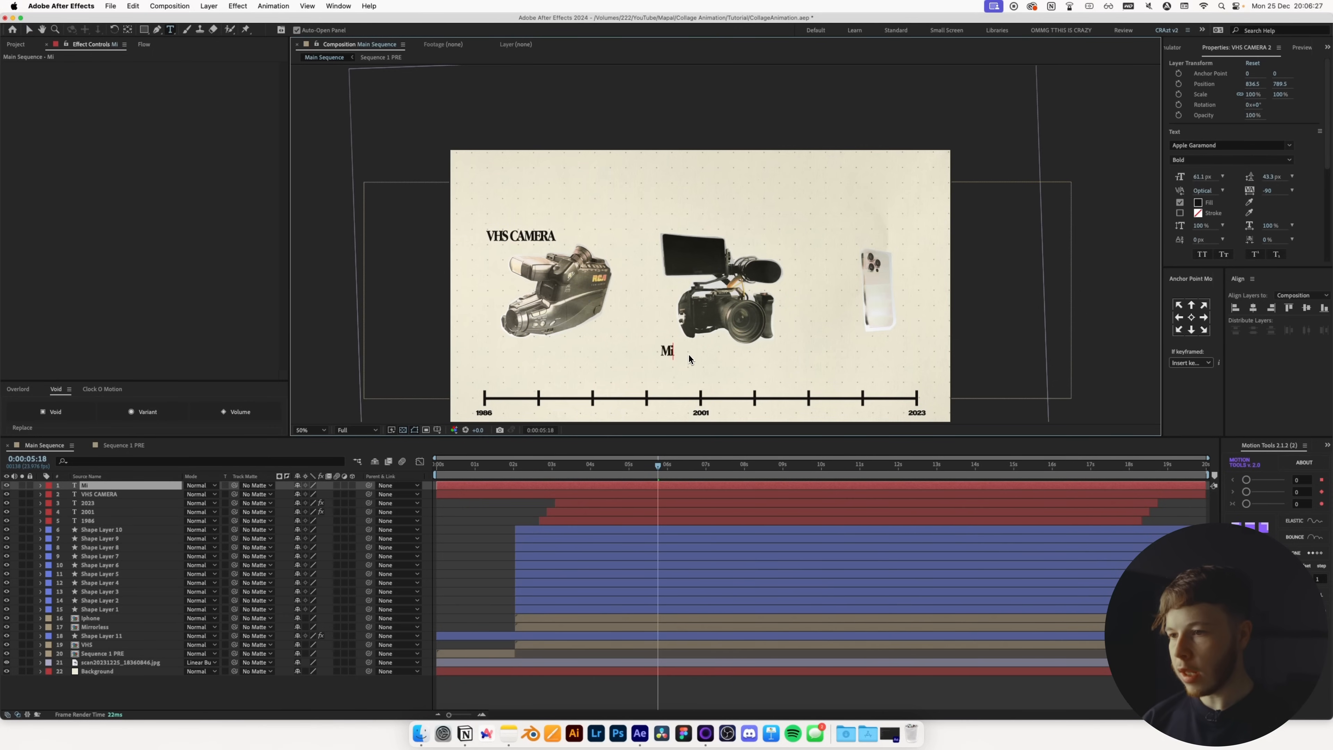
{"action": "key", "text": "Caps_Lock"}
{"action": "type", "text": "RRORLESS CAMERA"}
{"action": "key", "text": "super+a"}
{"action": "type", "text": "Mirrorless Camera"}
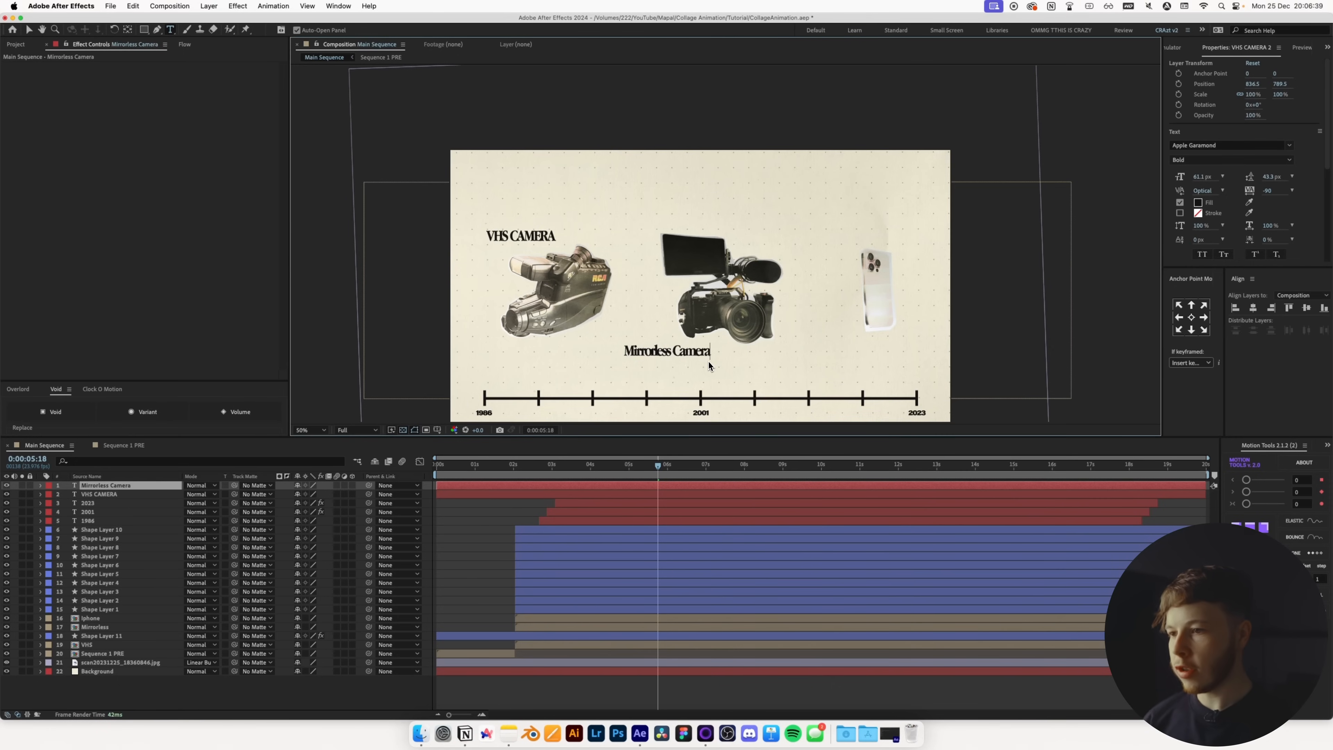
{"action": "key", "text": "Escape"}
{"action": "left_click", "coordinate": [514, 236]}
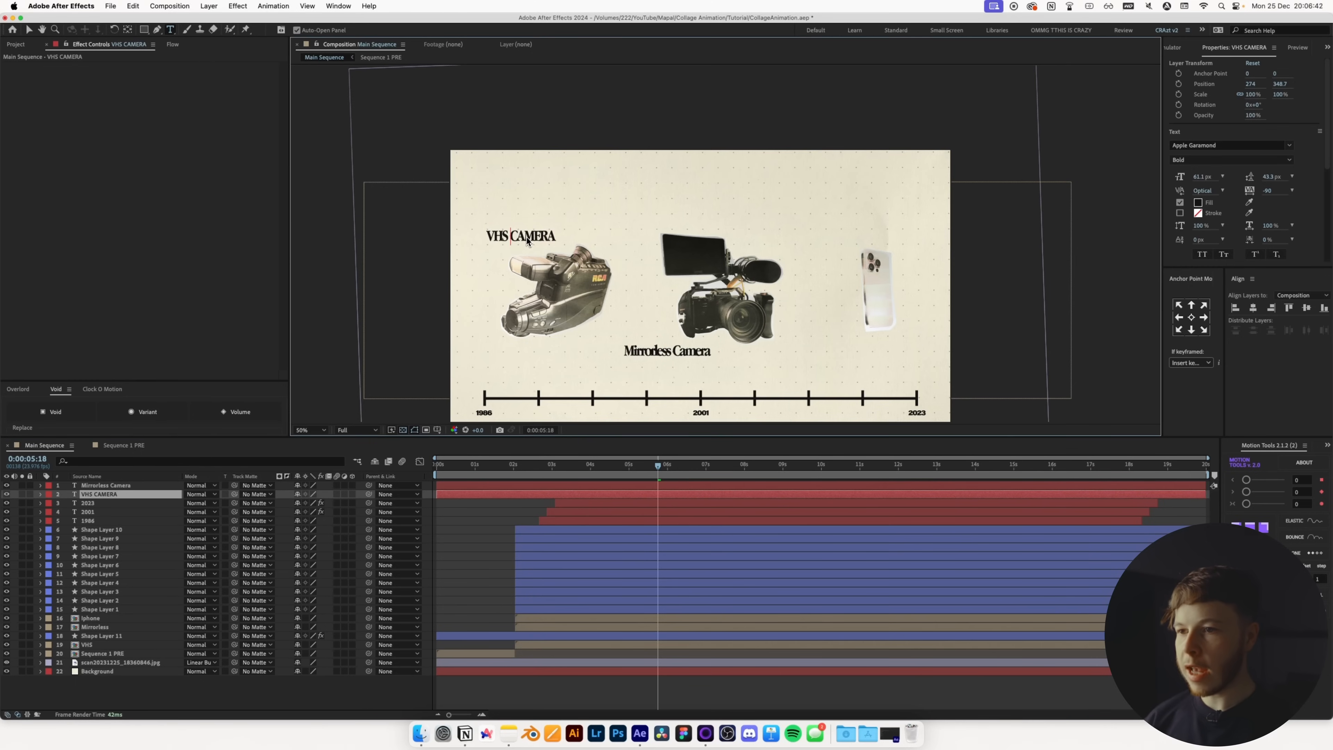
{"action": "type", "text": "Cam"}
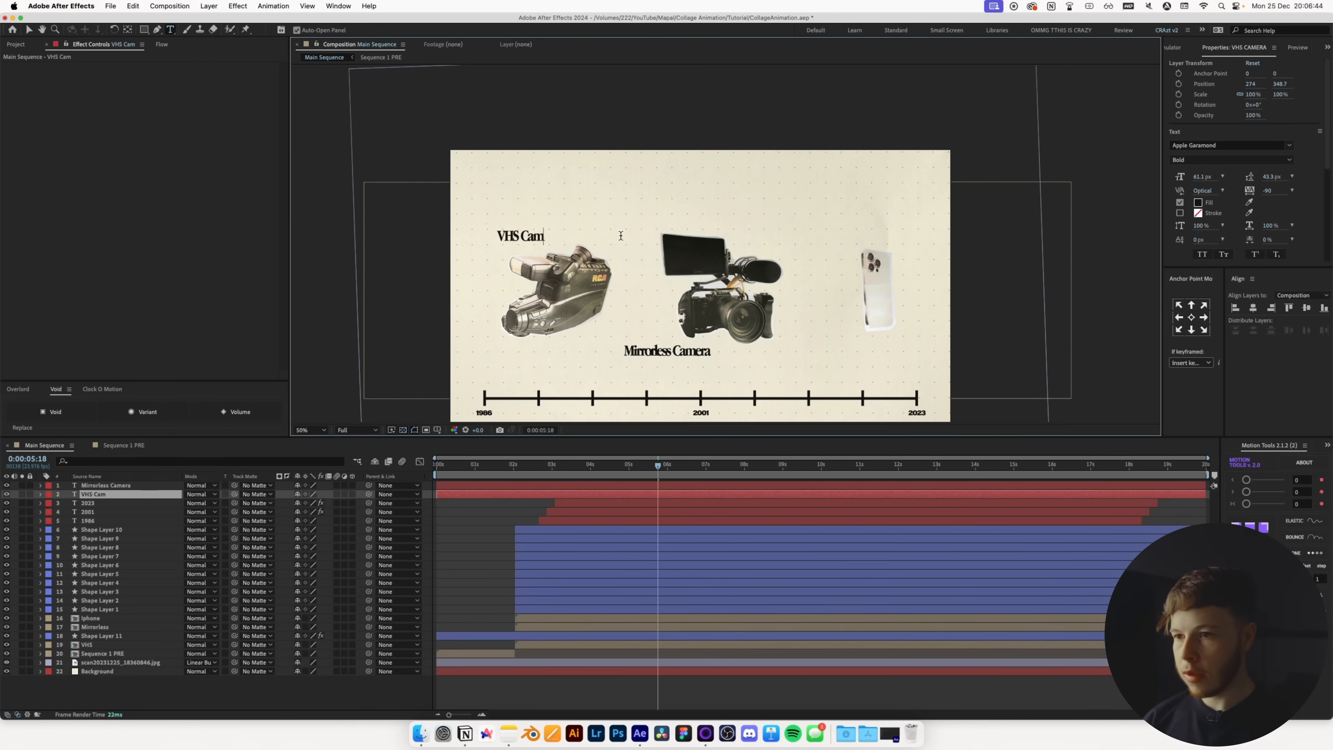
- Duplicate the Mirrorless Camera label, place the copy above the iPhone, and change its text to "iPhone Camera"
{"action": "left_click", "coordinate": [118, 490]}
{"action": "key", "text": "cmd+d"}
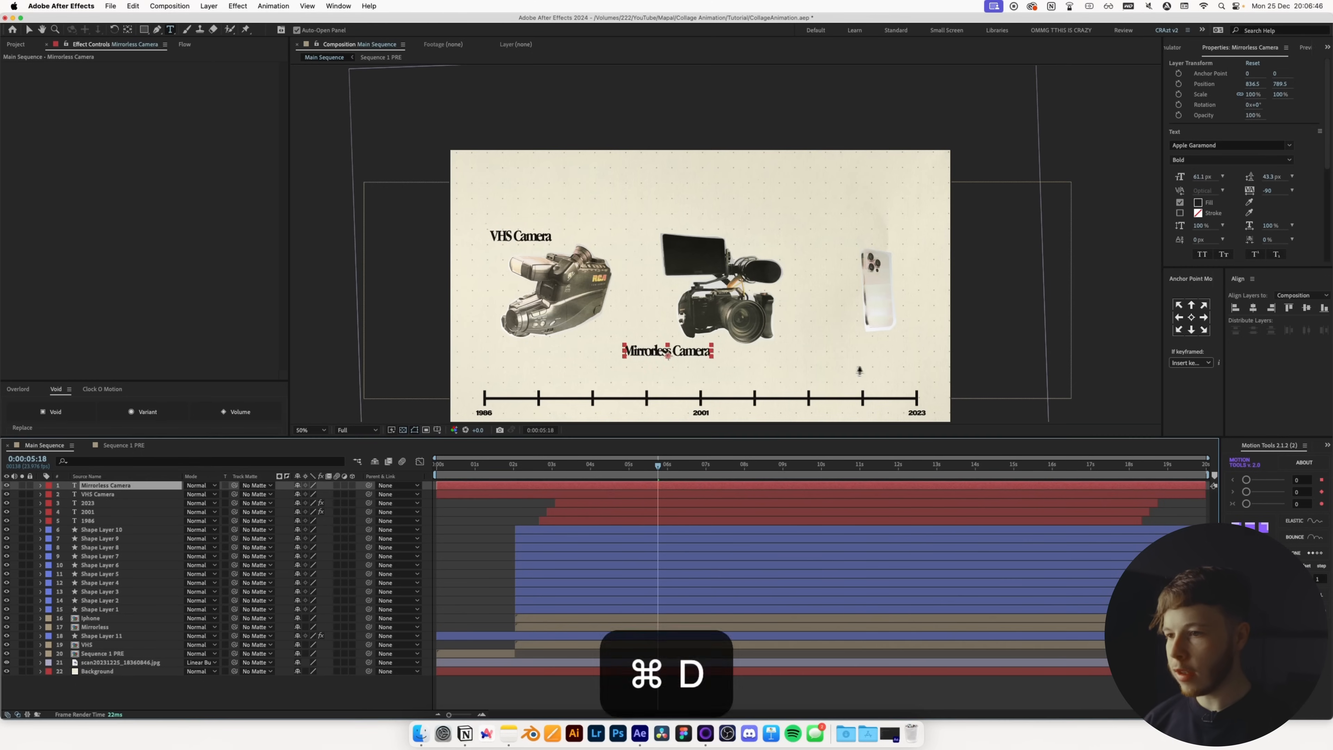
{"action": "key", "text": "v"}
{"action": "left_click_drag", "start_coordinate": [687, 354], "coordinate": [859, 240]}
{"action": "type", "text": "iPhone Camera"}
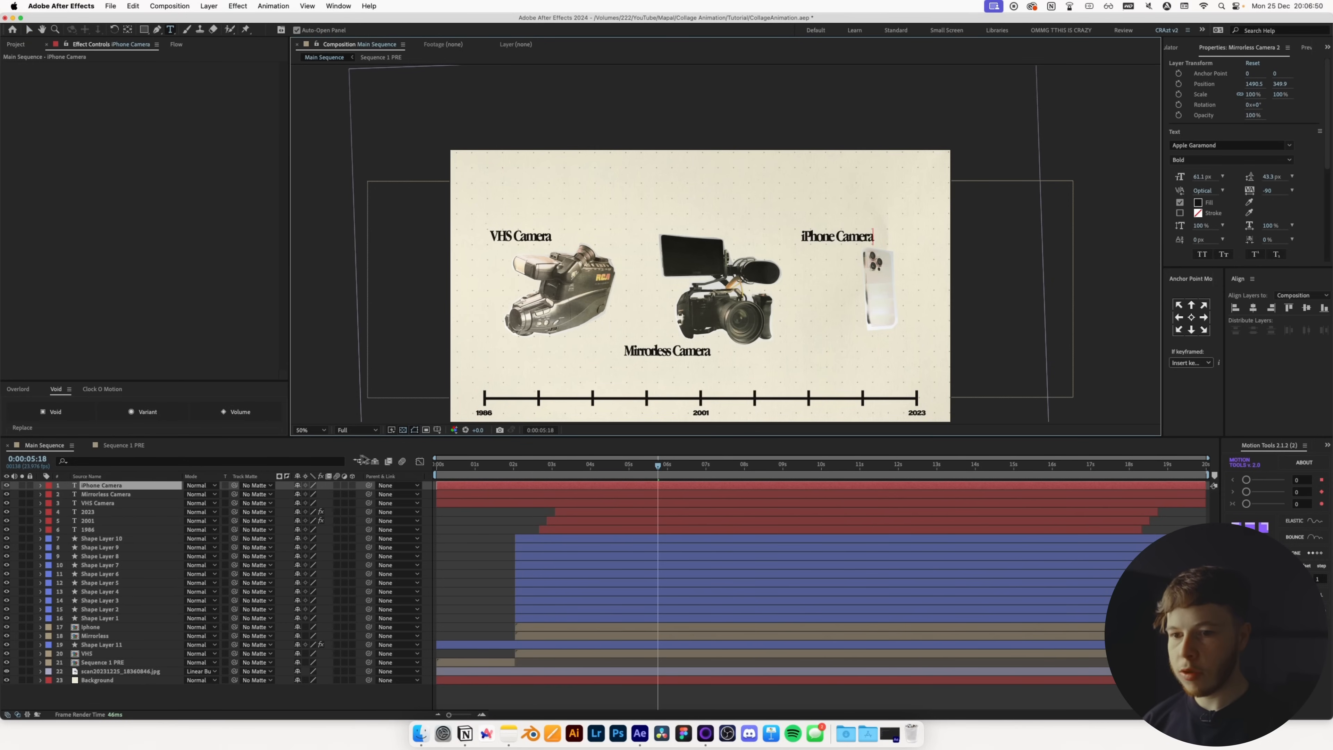
{"action": "key", "text": "Escape"}
{"action": "left_click", "coordinate": [474, 530]}
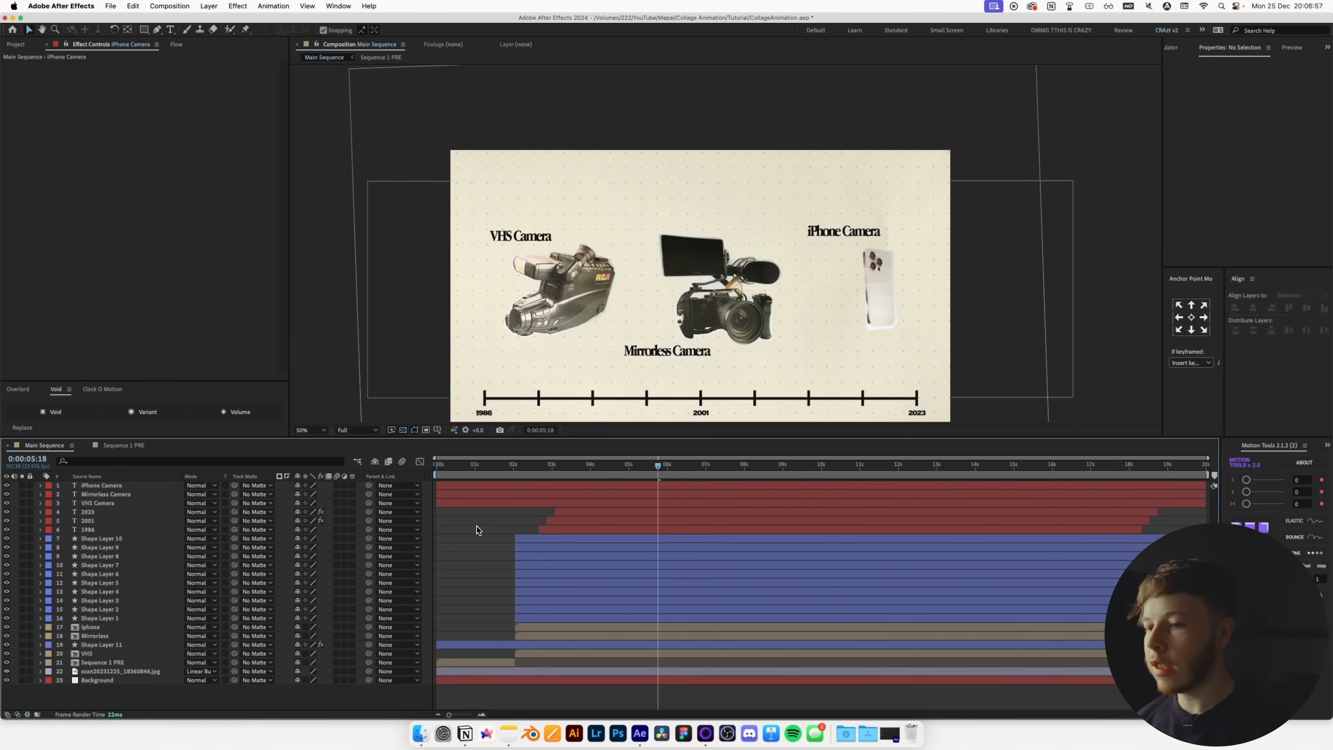
- Set the Pen tool's stroke colour to black (000000)
{"action": "left_click_drag", "start_coordinate": [635, 316], "coordinate": [666, 287]}
{"action": "key", "text": "g"}
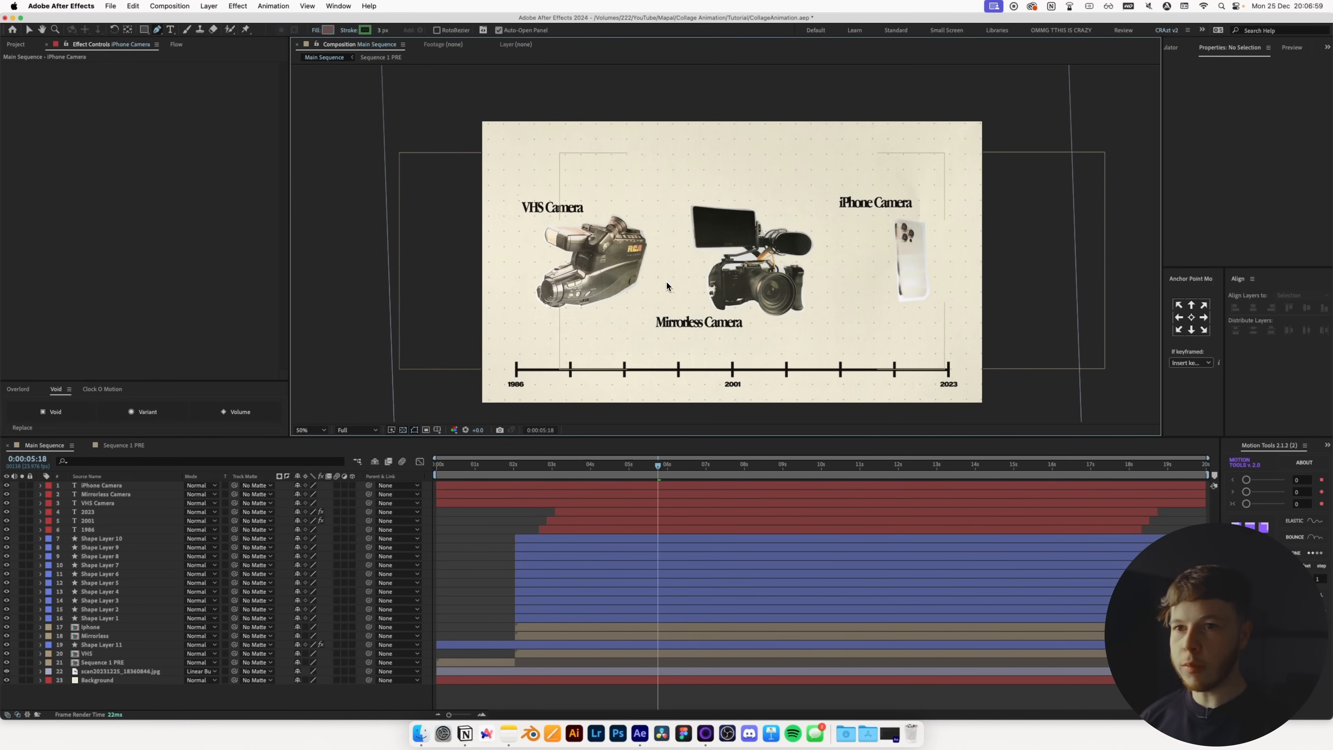
{"action": "scroll", "coordinate": [602, 270], "scroll_direction": "up", "scroll_amount": 6}
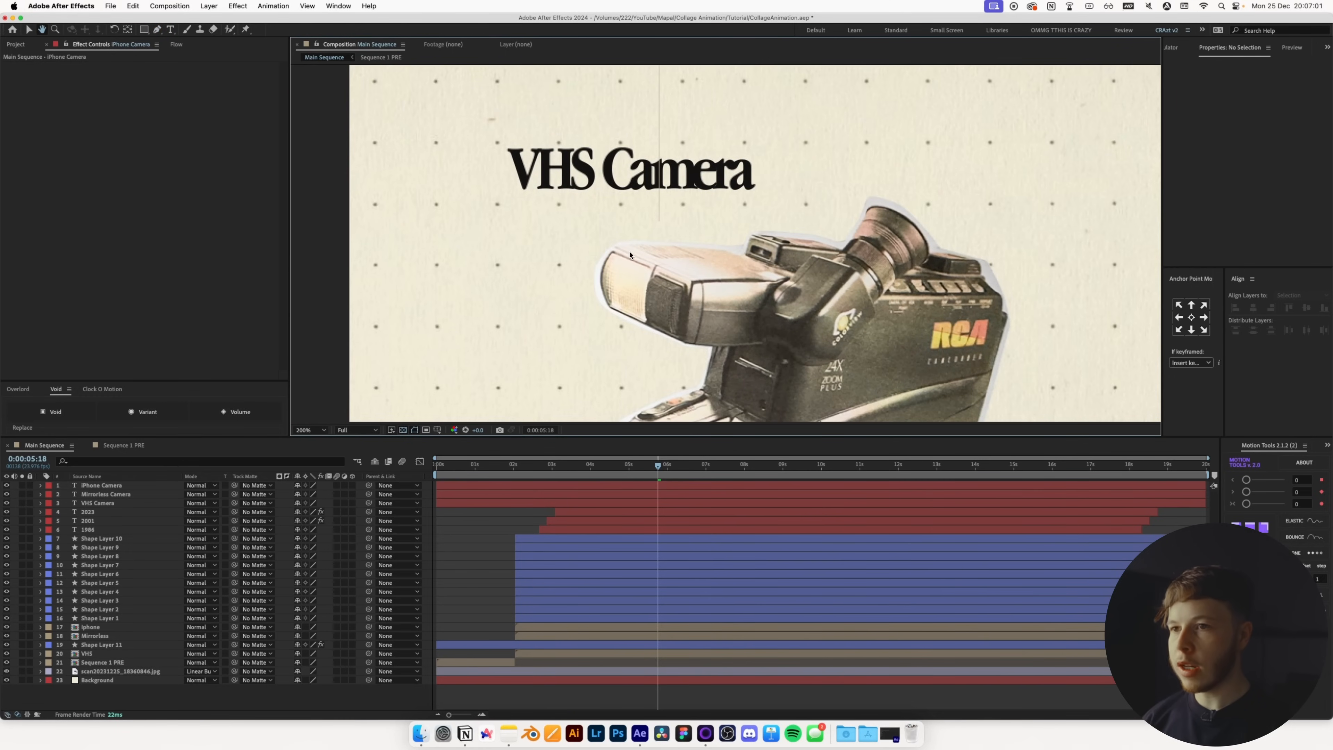
{"action": "scroll", "coordinate": [733, 180], "scroll_direction": "up", "scroll_amount": 3}
{"action": "scroll", "coordinate": [733, 181], "scroll_direction": "right", "scroll_amount": 2}
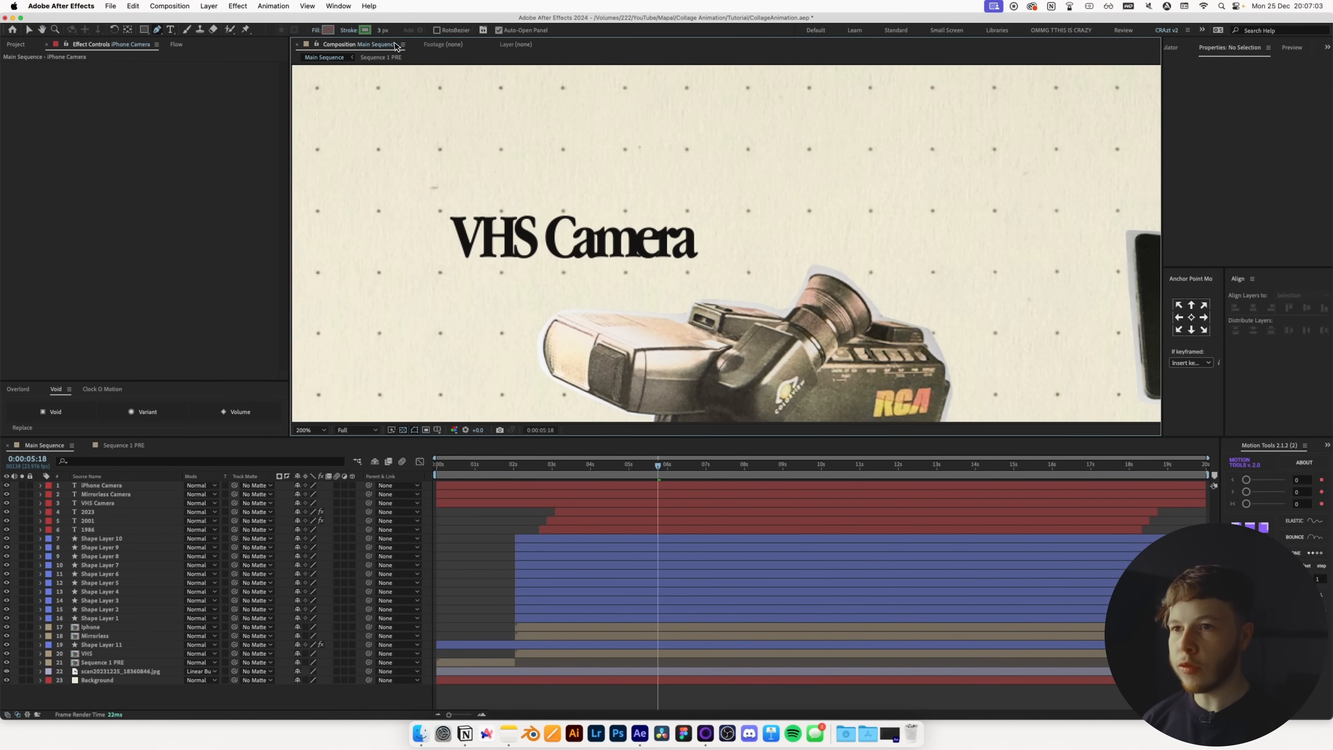
{"action": "left_click", "coordinate": [365, 30]}
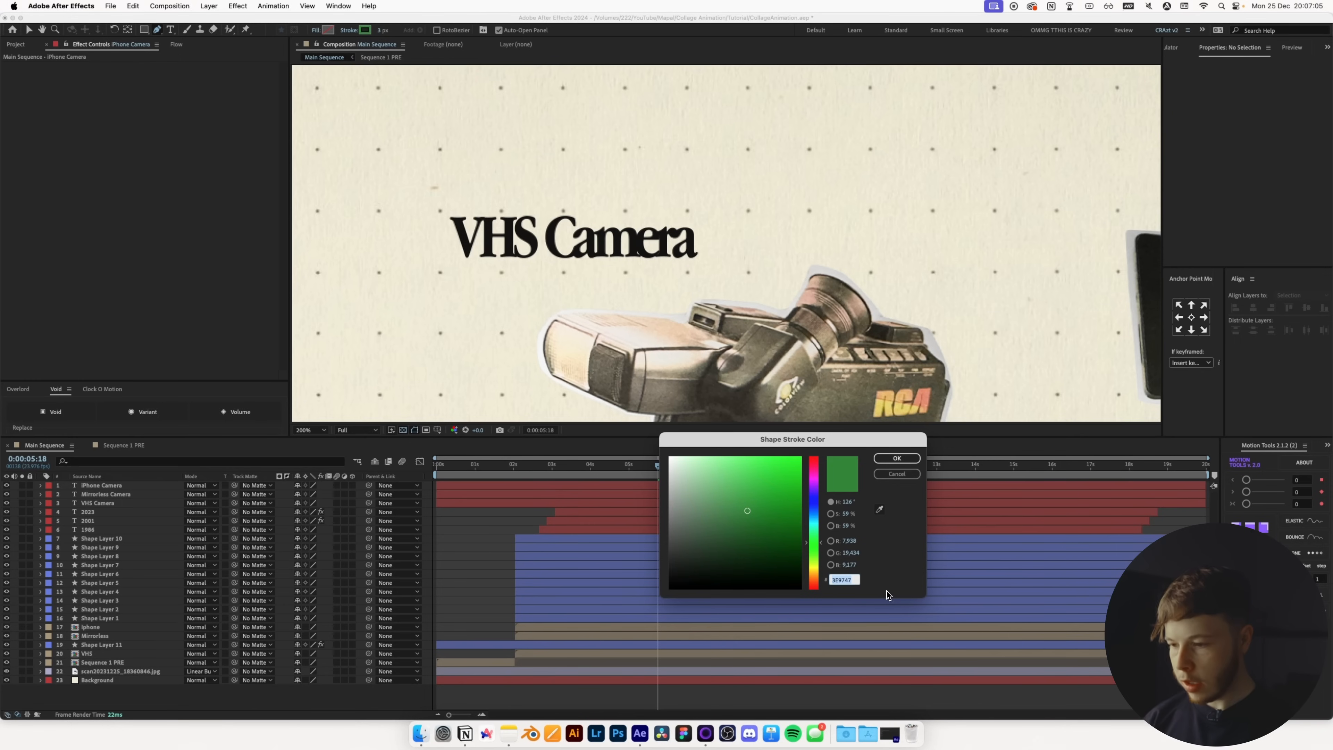
{"action": "type", "text": "000000"}
{"action": "key", "text": "Return"}
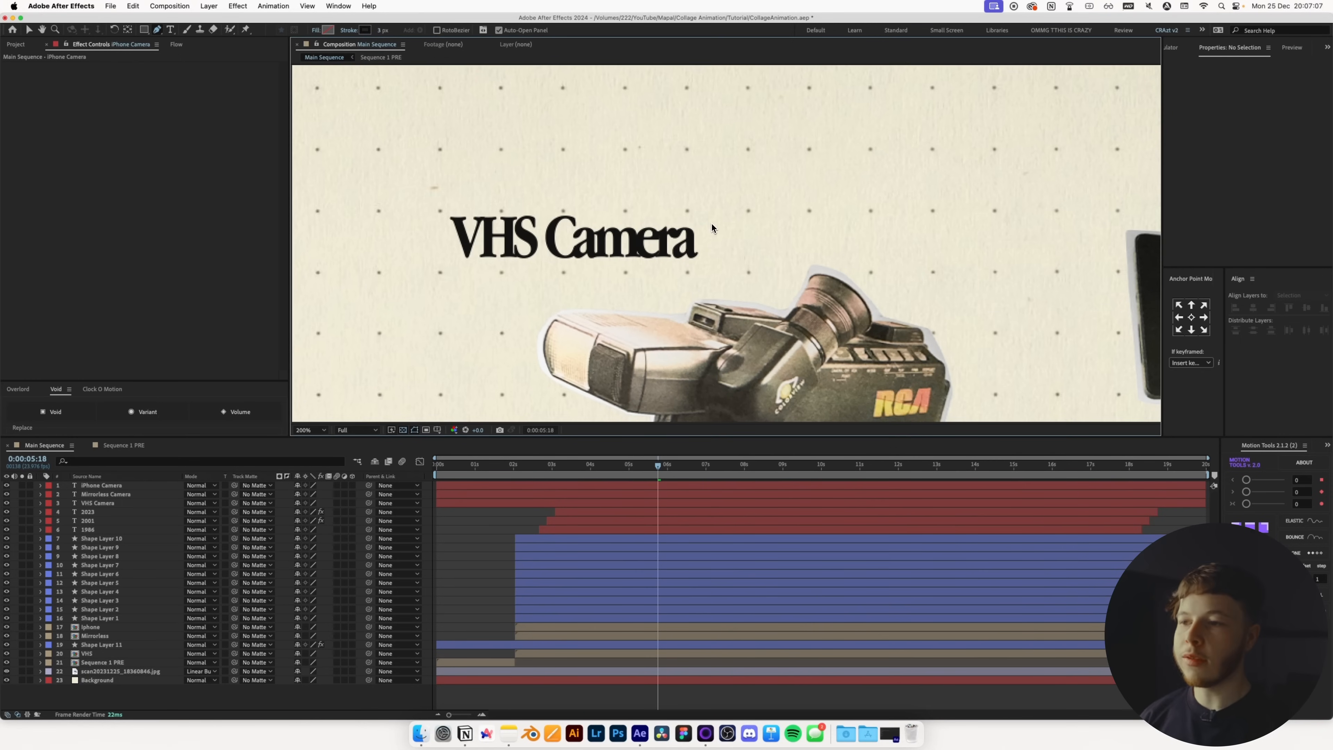
- Draw a curved pen line from the start of the VHS Camera label down towards the VHS camera's front
{"action": "scroll", "coordinate": [712, 224], "scroll_direction": "down", "scroll_amount": 2}
{"action": "scroll", "coordinate": [729, 238], "scroll_direction": "right", "scroll_amount": 2}
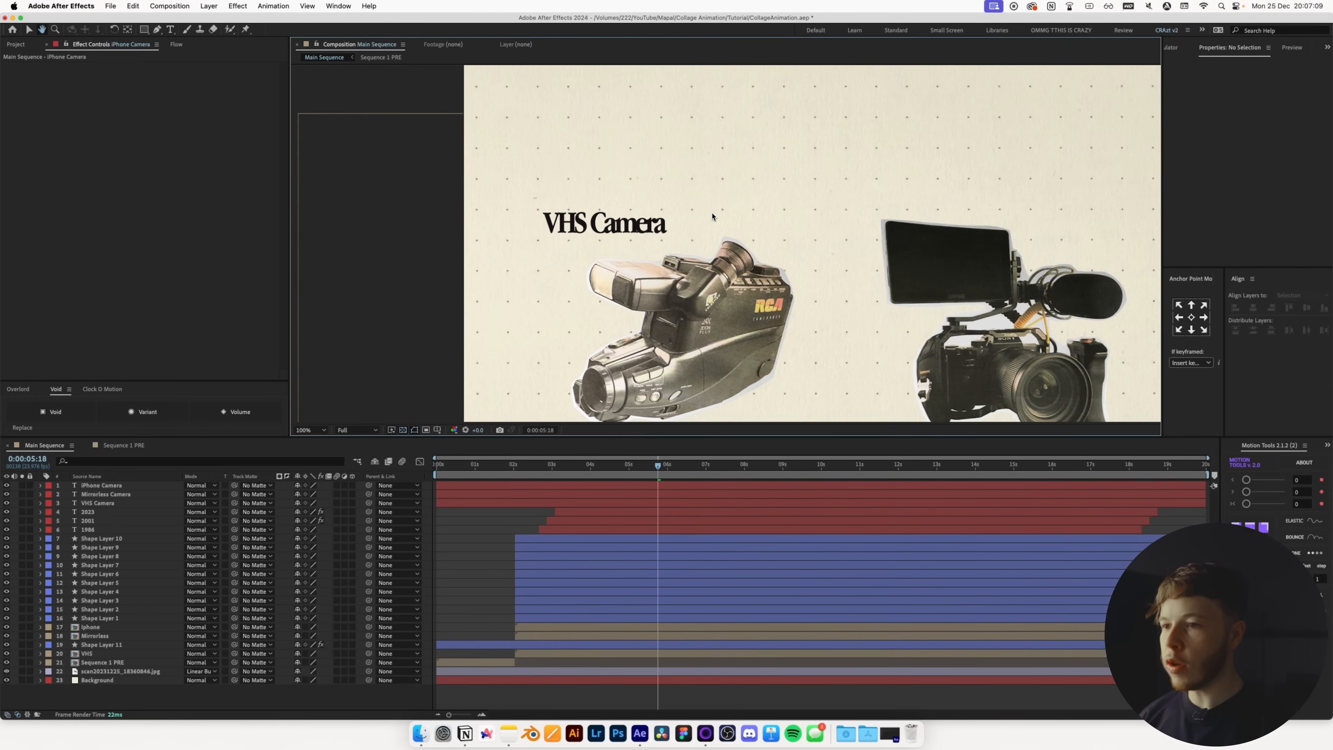
{"action": "key", "text": "g"}
{"action": "left_click", "coordinate": [541, 228]}
{"action": "left_click_drag", "start_coordinate": [576, 323], "coordinate": [647, 332]}
{"action": "left_click", "coordinate": [470, 520]}
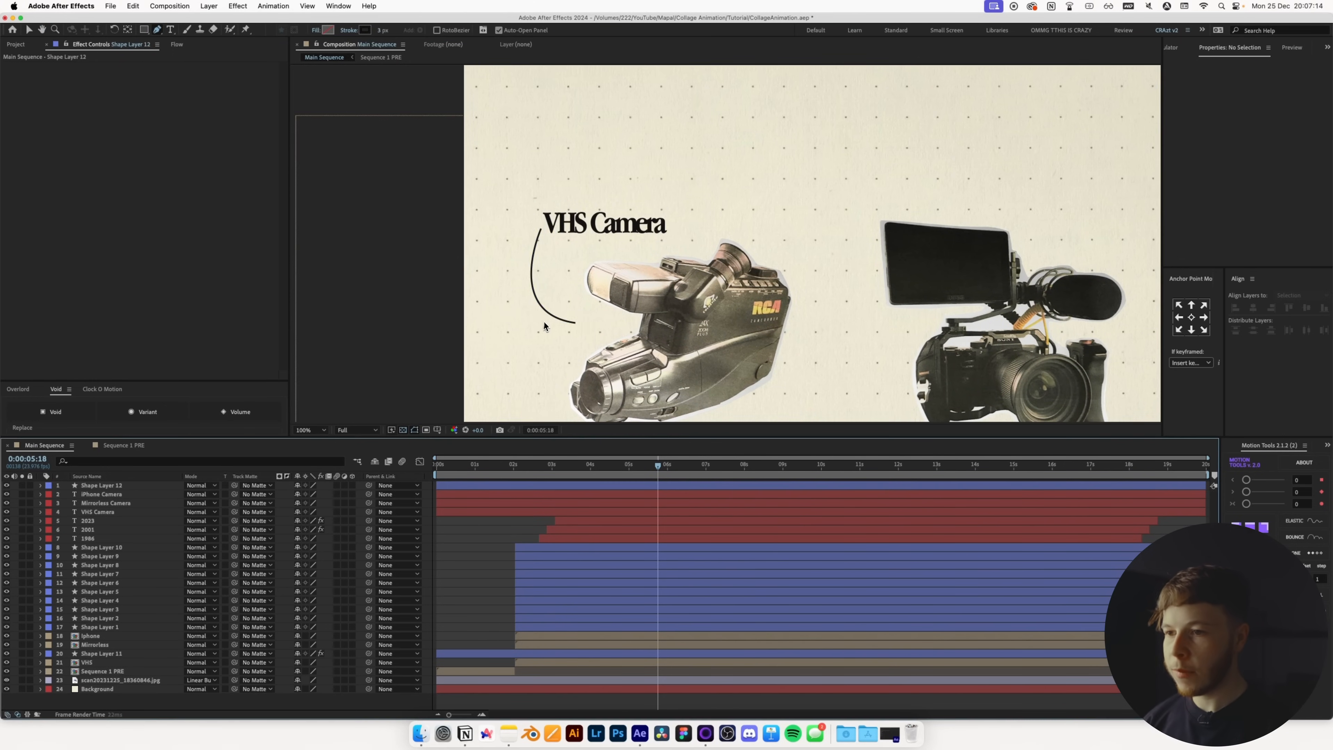
- Draw an arrowhead at the curve's lower end from two short curved strokes, each on its own shape layer
{"action": "scroll", "coordinate": [584, 302], "scroll_direction": "up", "scroll_amount": 4}
{"action": "key", "text": "g"}
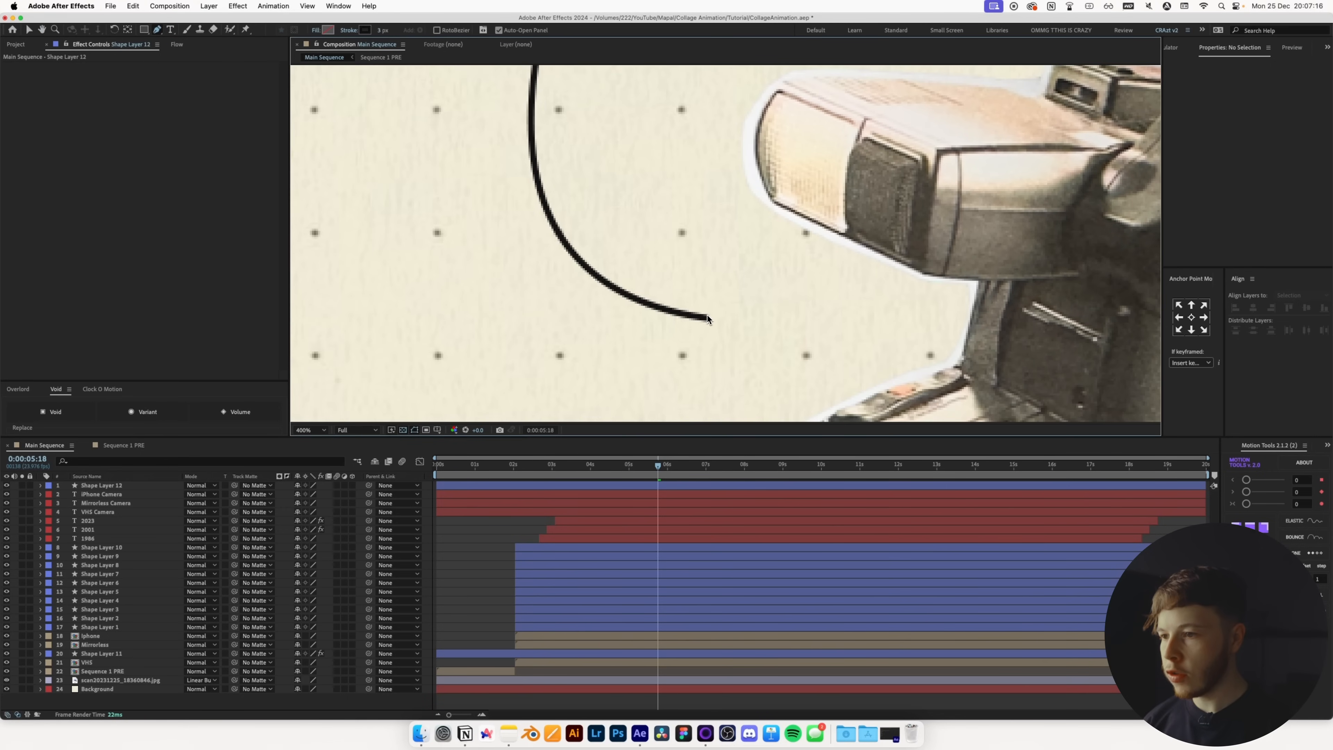
{"action": "left_click", "coordinate": [707, 318]}
{"action": "left_click_drag", "start_coordinate": [672, 249], "coordinate": [681, 213]}
{"action": "key", "text": "F2"}
{"action": "left_click", "coordinate": [707, 317]}
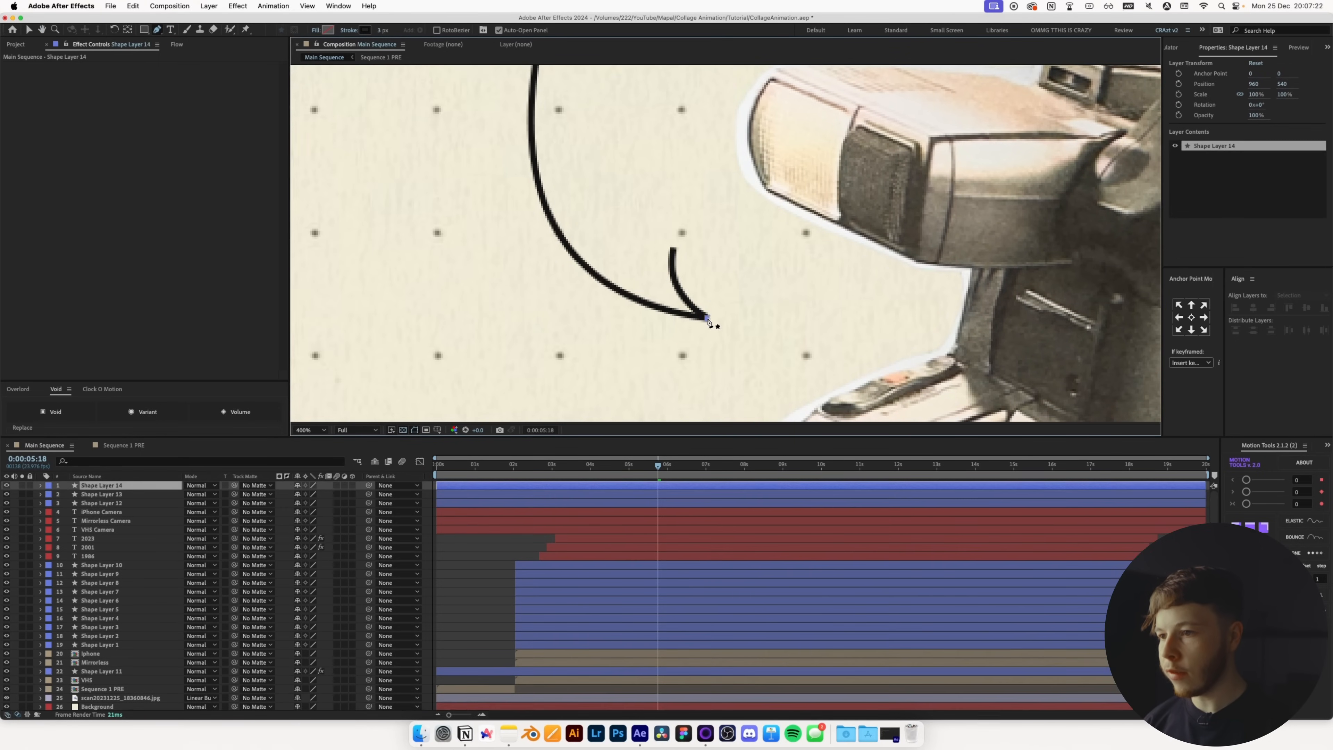
{"action": "left_click_drag", "start_coordinate": [644, 357], "coordinate": [632, 405]}
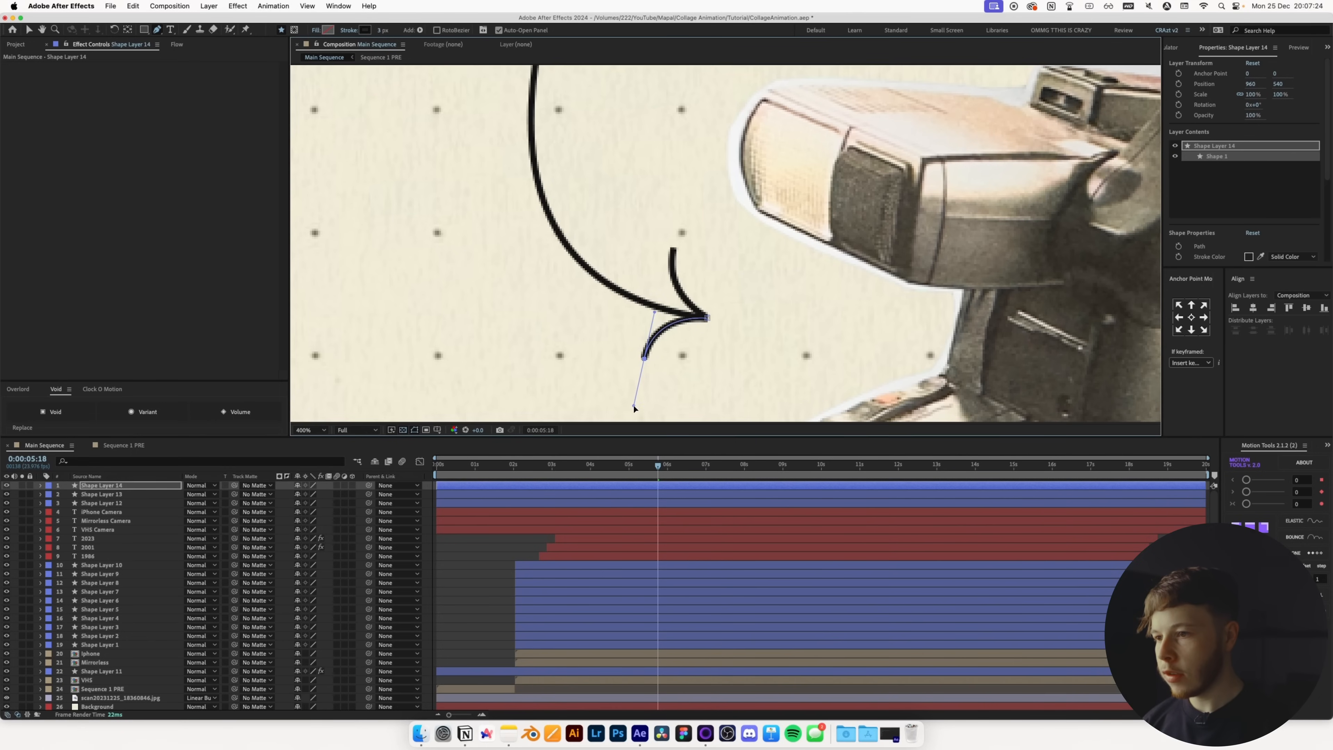
- Nudge the lower arrowhead stroke slightly down and to the left so it lines up with the arrow's tip
{"action": "left_click", "coordinate": [612, 487]}
{"action": "key", "text": "v"}
{"action": "key", "text": "Down"}
{"action": "key", "text": "Down"}
{"action": "key", "text": "Down"}
{"action": "key", "text": "Left"}
{"action": "scroll", "coordinate": [666, 409], "scroll_direction": "down", "scroll_amount": 6}
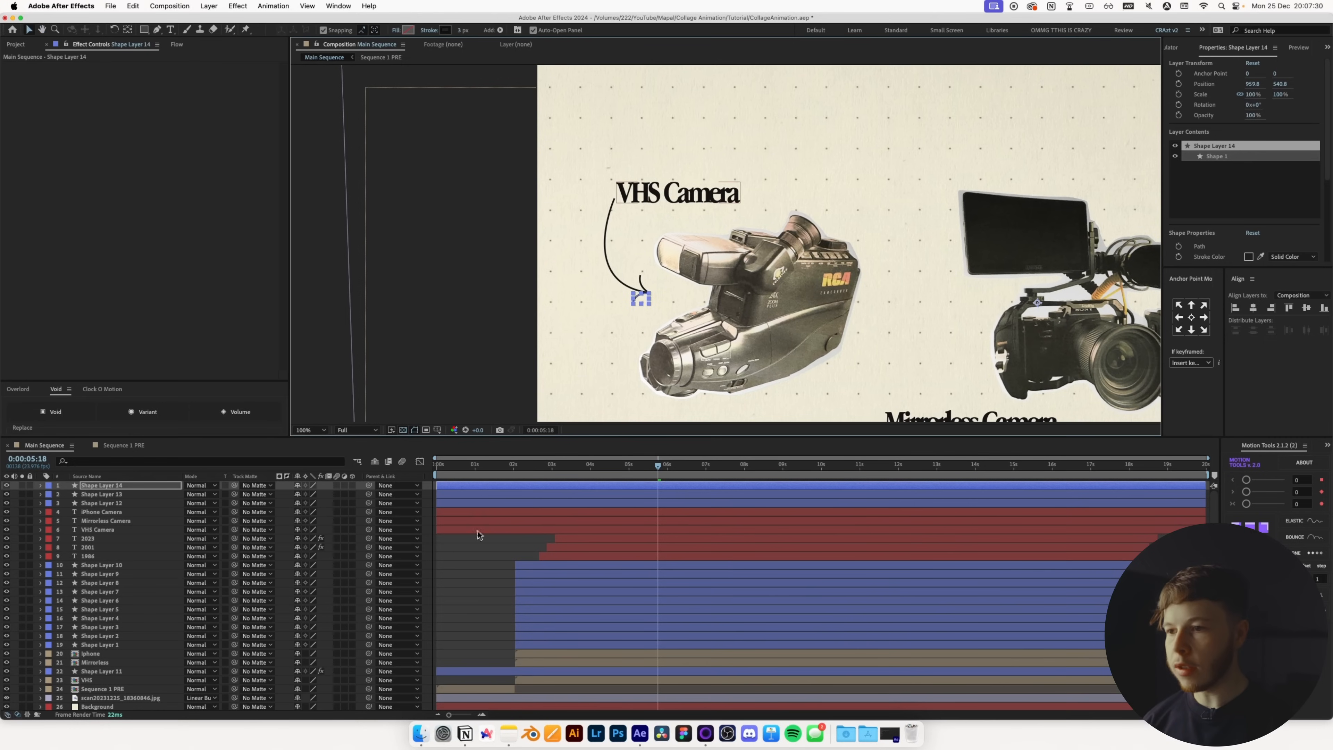
{"action": "left_click", "coordinate": [481, 538]}
- Copy the animated Trim Paths from Shape Layer 10 onto the three arrow layers, Shape Layers 12 to 14, at 0:00:05:18
{"action": "left_click", "coordinate": [40, 566]}
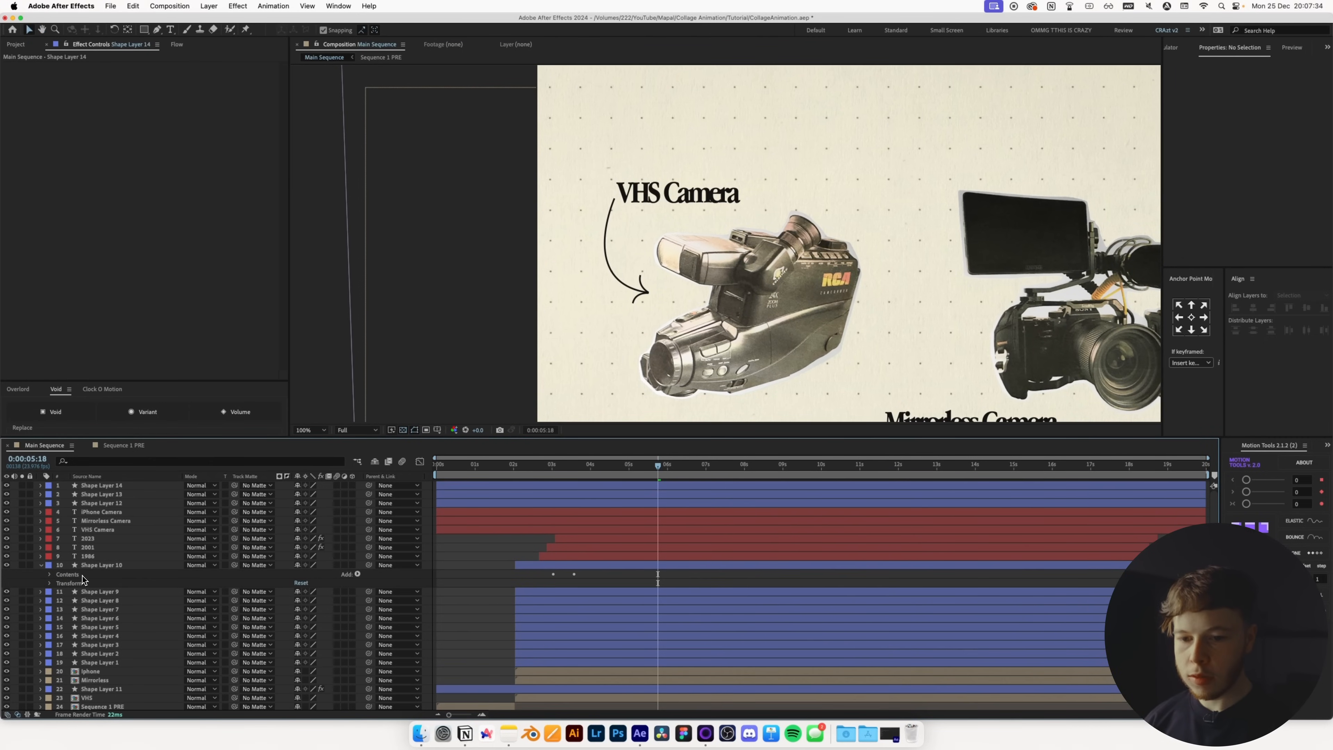
{"action": "left_click", "coordinate": [50, 575]}
{"action": "left_click", "coordinate": [82, 592]}
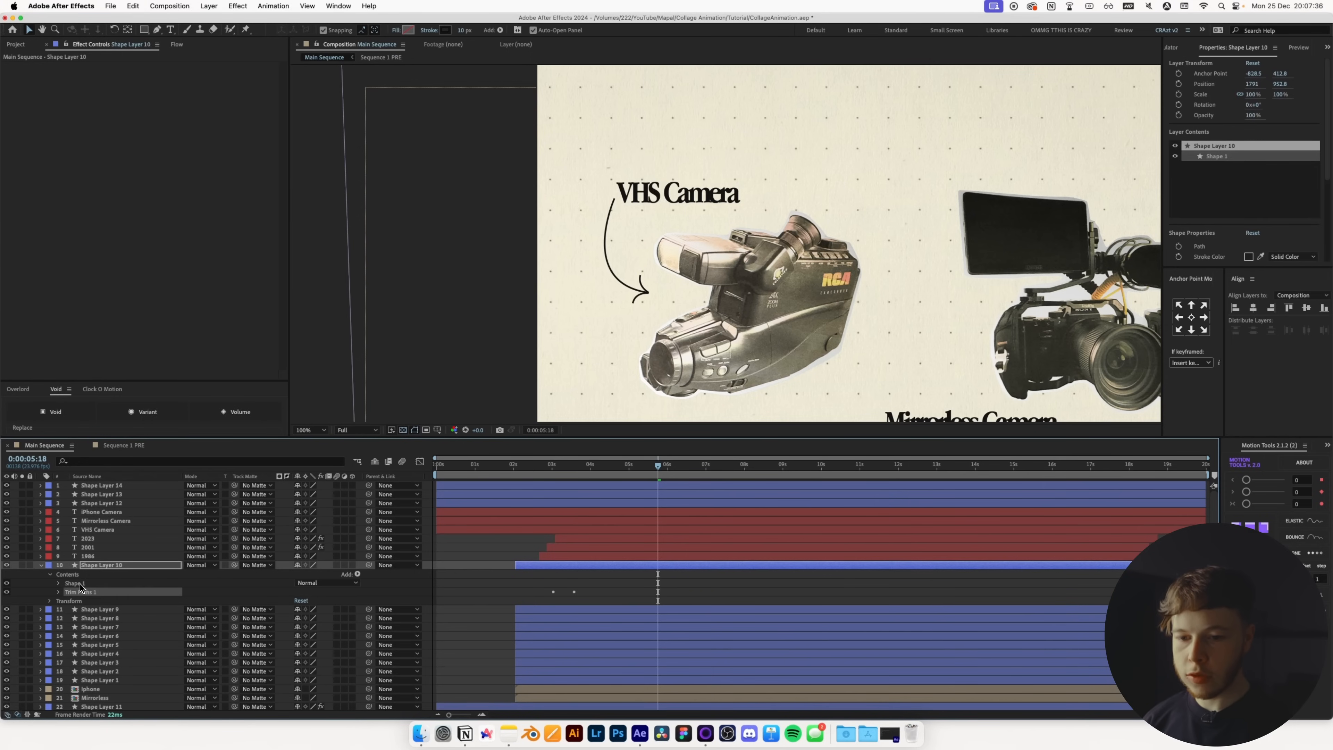
{"action": "key", "text": "super+c"}
{"action": "left_click", "coordinate": [103, 503]}
{"action": "left_click", "coordinate": [113, 485], "text": "shift"}
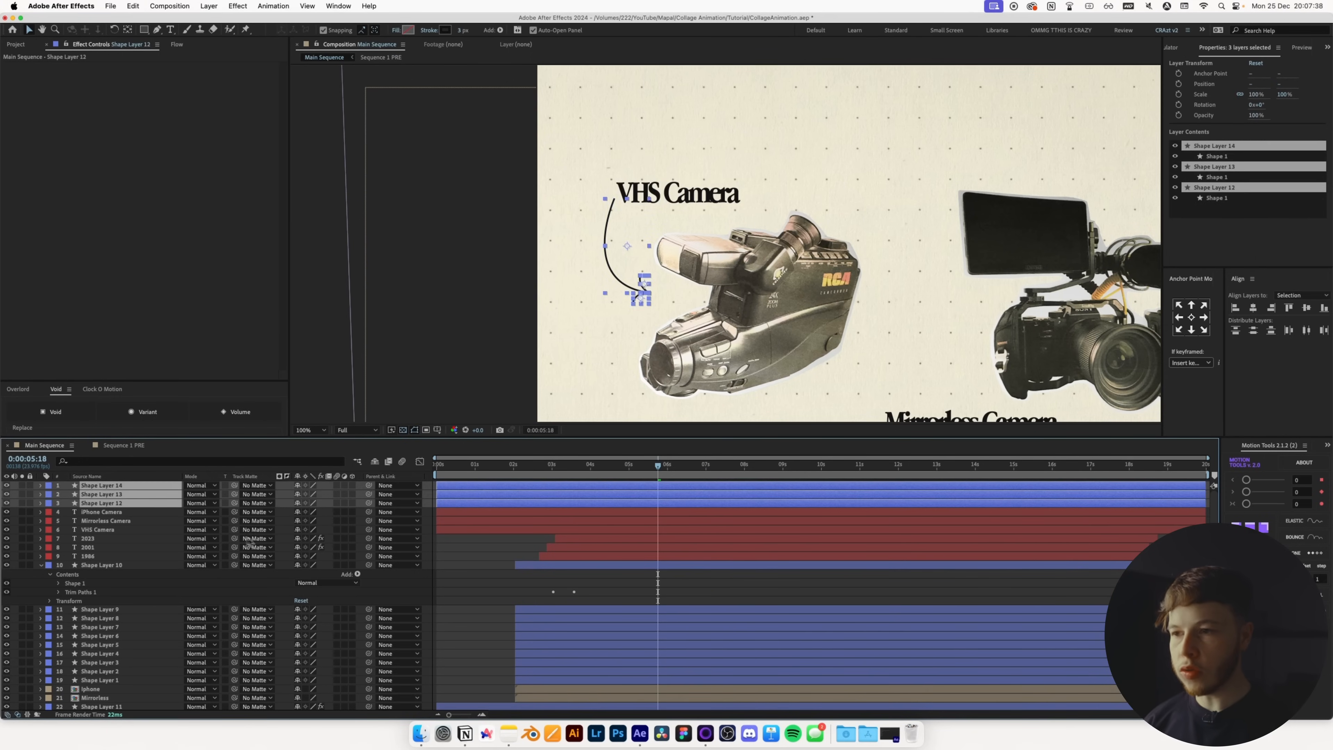
{"action": "key", "text": "super+v"}
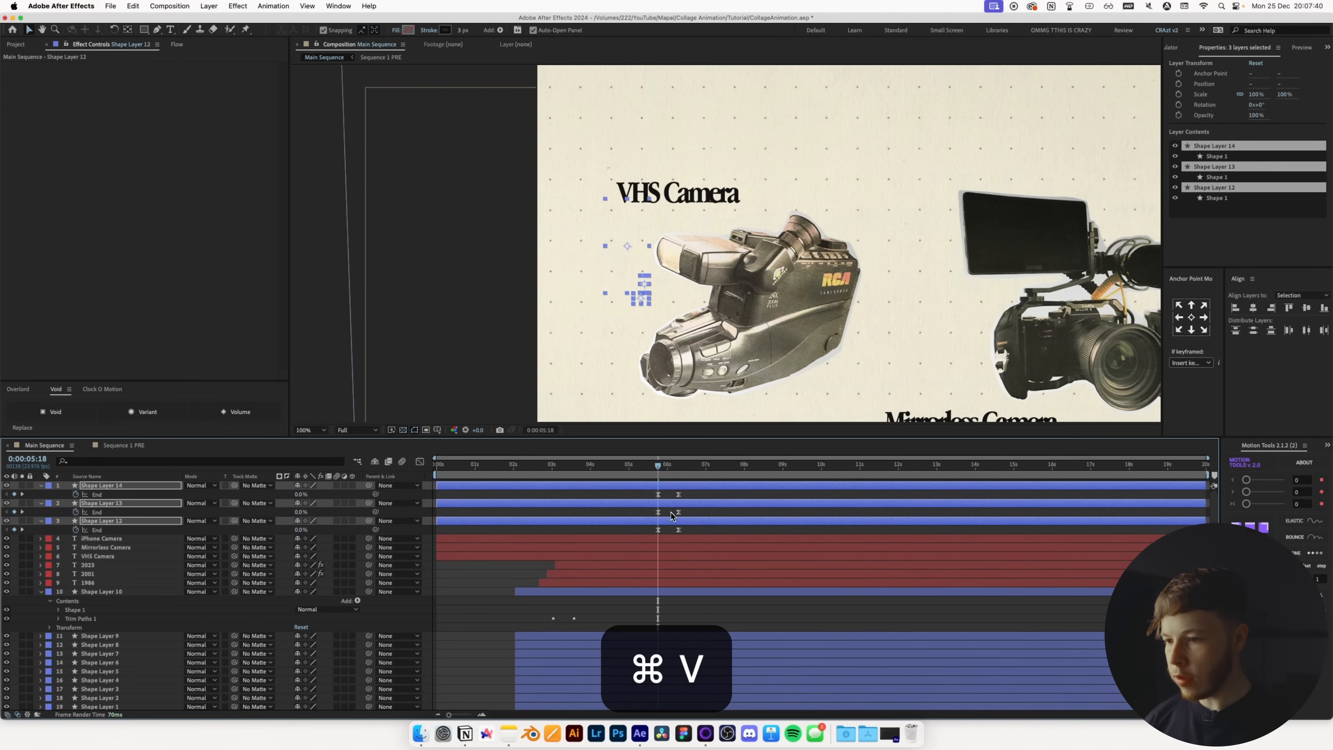
{"action": "key", "text": "F2"}
- Preview the arrow, and shift the End keyframes of both arrowhead strokes so they draw on after the curve
{"action": "key", "text": "space"}
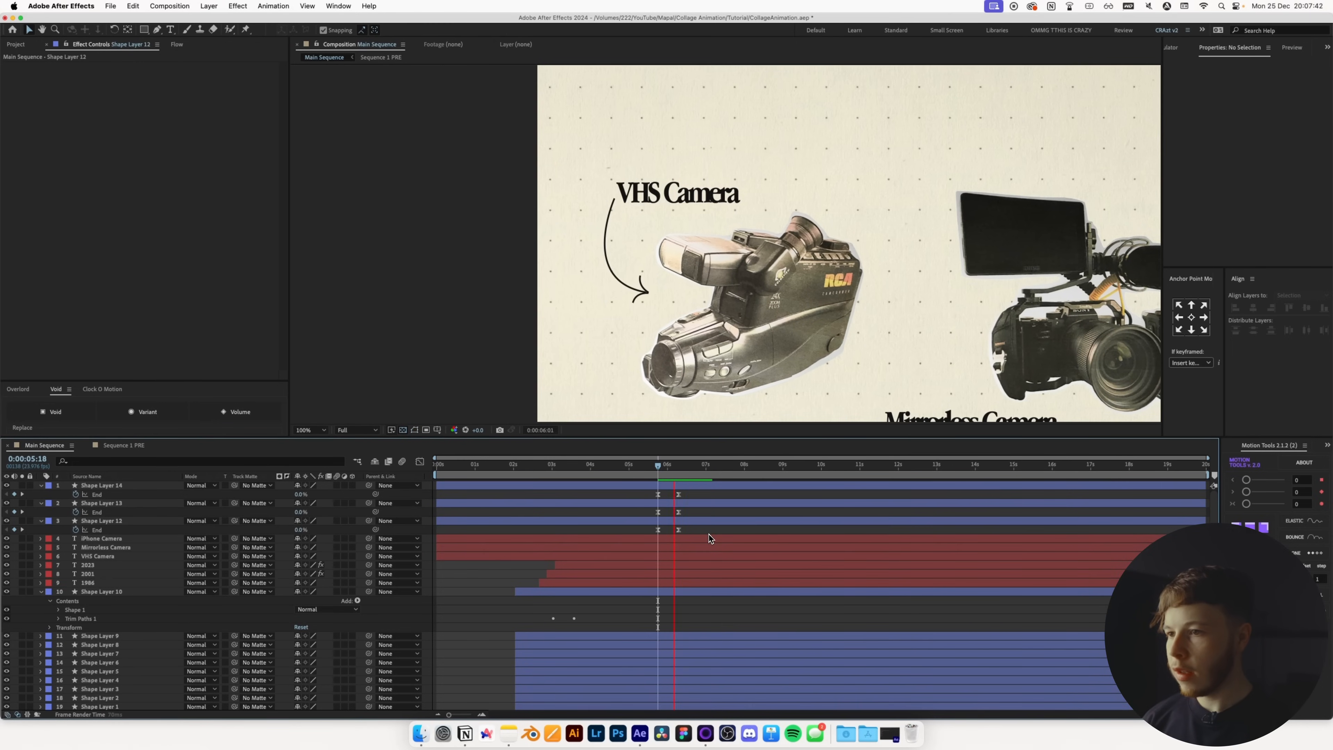
{"action": "key", "text": "space"}
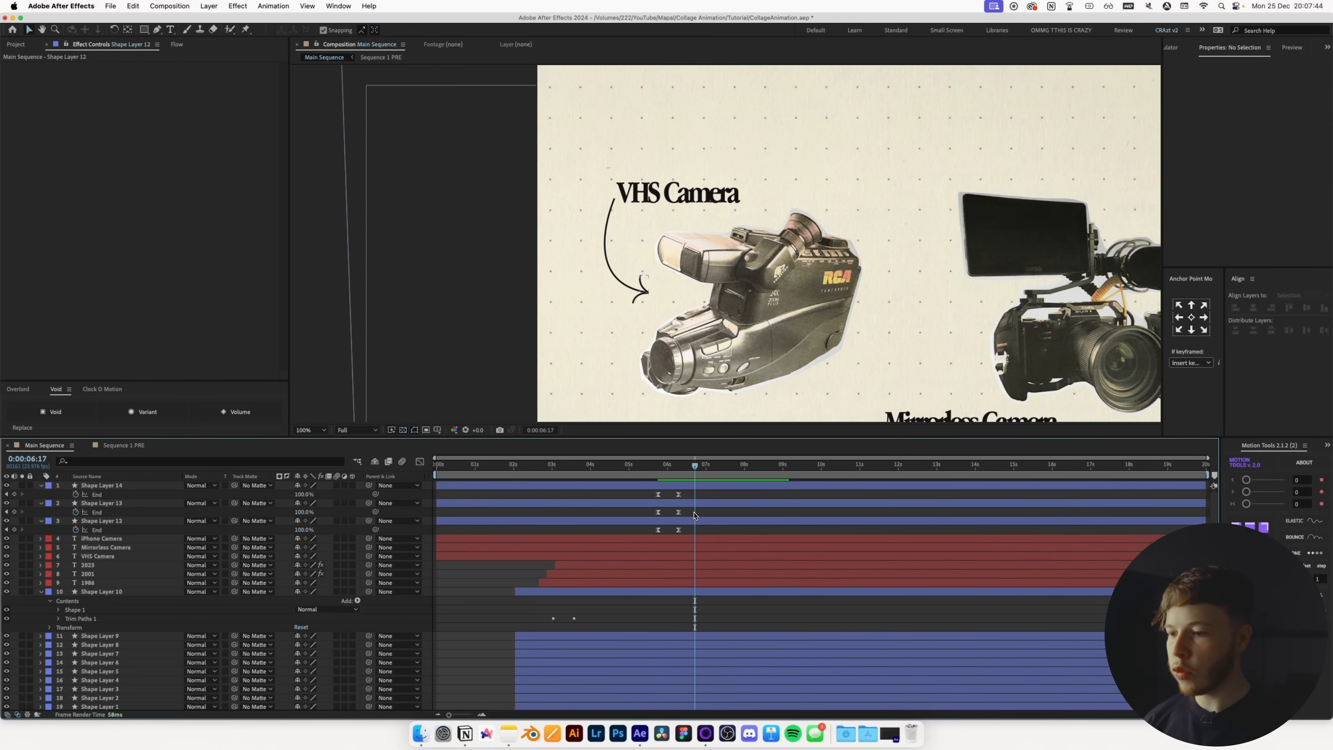
{"action": "left_click_drag", "start_coordinate": [695, 515], "coordinate": [670, 497]}
{"action": "key", "text": "space"}
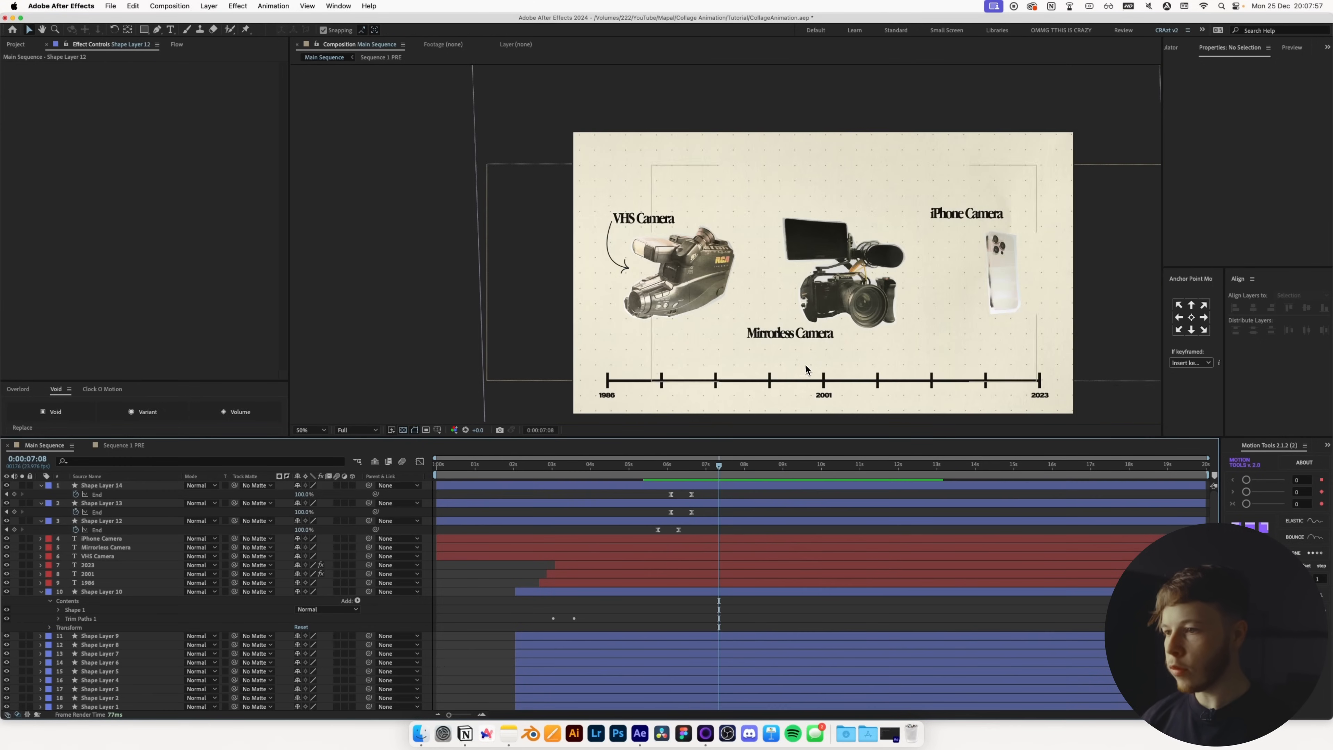
{"action": "scroll", "coordinate": [807, 367], "scroll_direction": "up", "scroll_amount": 3}
{"action": "scroll", "coordinate": [695, 351], "scroll_direction": "up", "scroll_amount": 2}
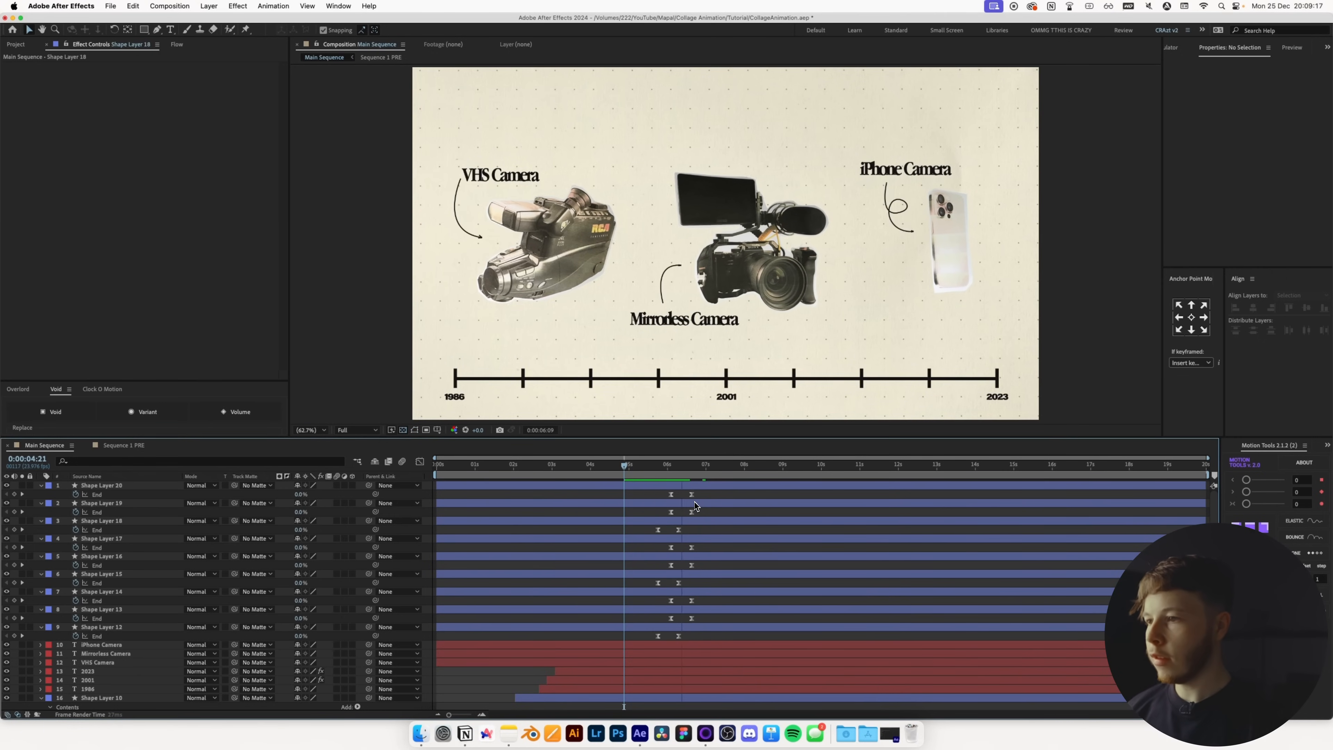
- Copy the Turbulent Displace effect from the green line, Shape Layer 11, onto the timeline's Shape Layers 1 to 10
{"action": "key", "text": "u"}
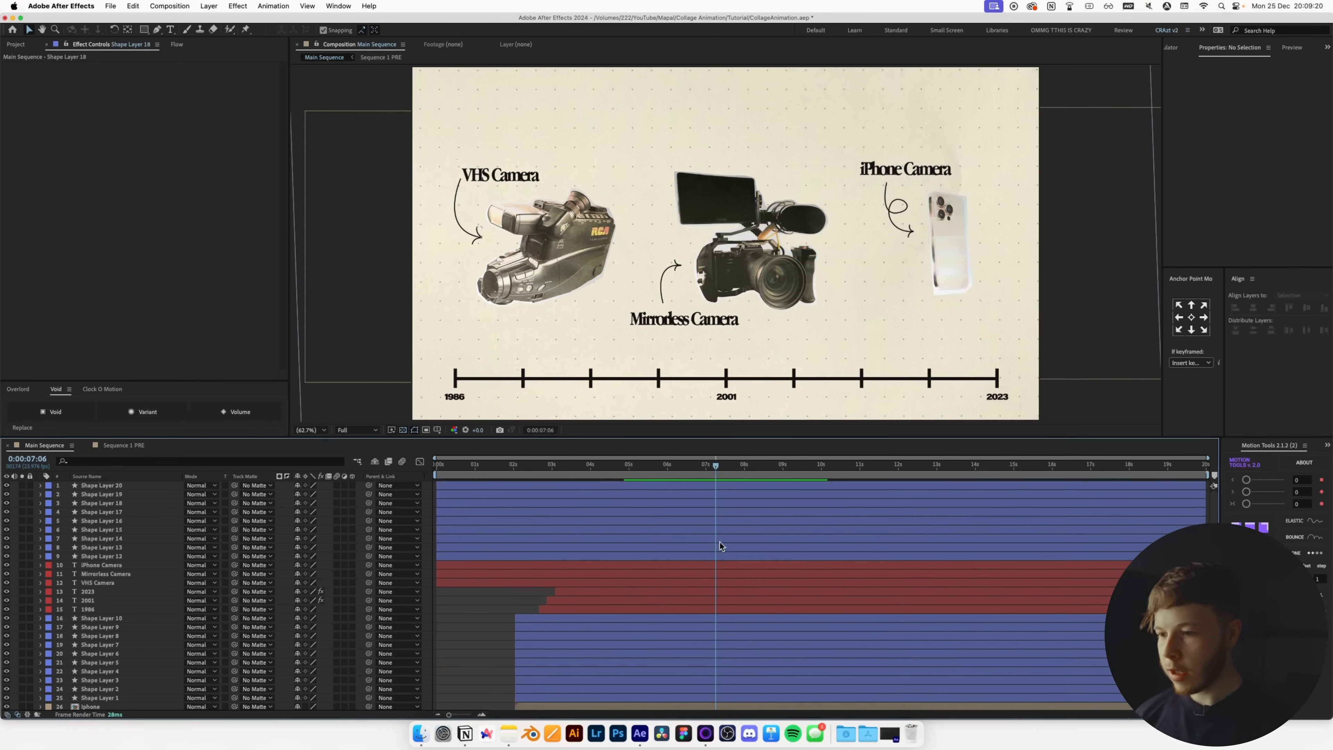
{"action": "left_click", "coordinate": [93, 618]}
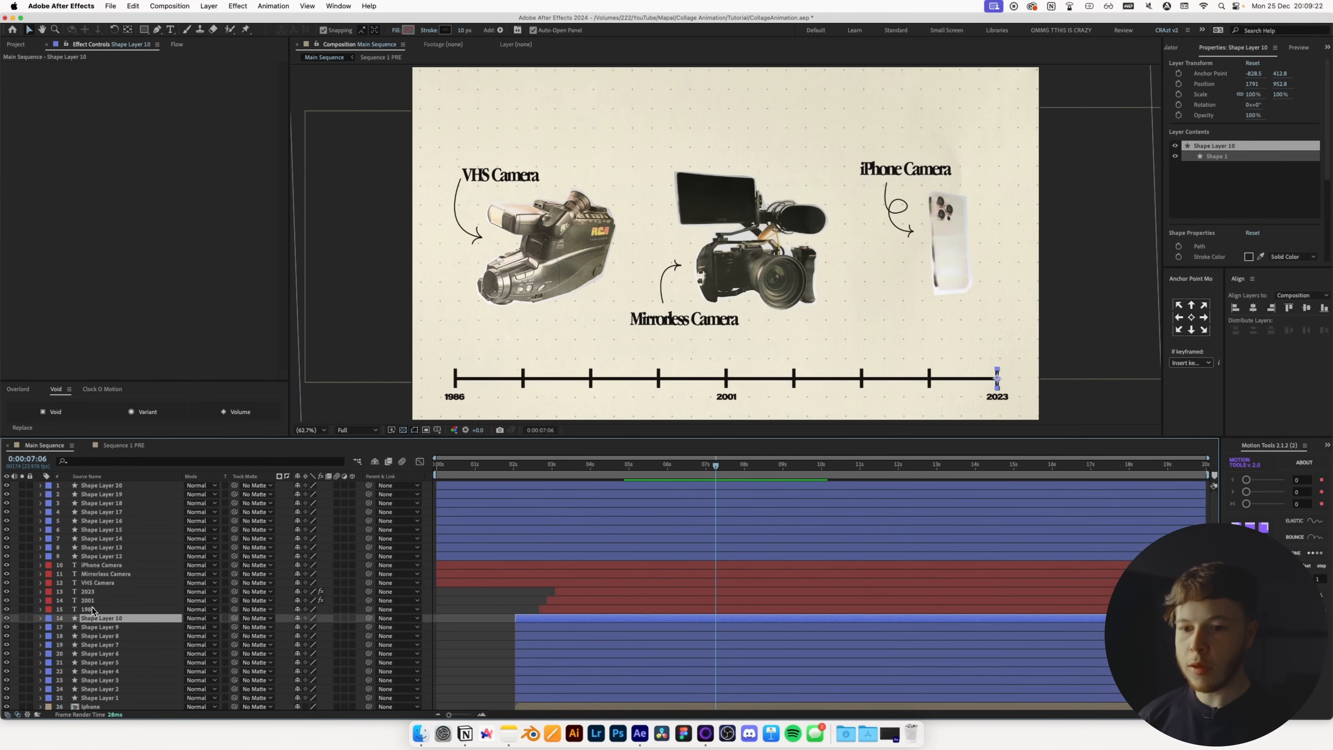
{"action": "scroll", "coordinate": [109, 672], "scroll_direction": "down", "scroll_amount": 1}
{"action": "left_click", "coordinate": [97, 690]}
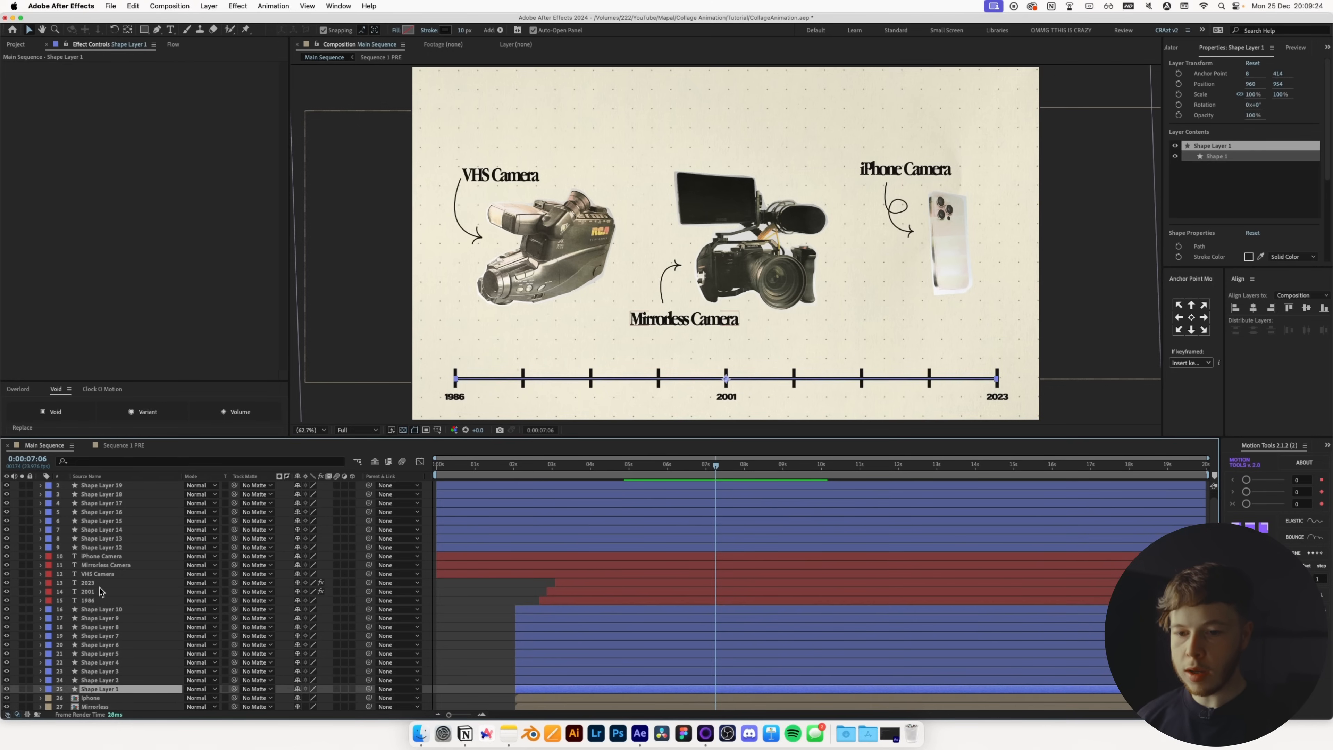
{"action": "left_click", "coordinate": [94, 548]}
{"action": "scroll", "coordinate": [94, 547], "scroll_direction": "down", "scroll_amount": 5}
{"action": "left_click", "coordinate": [104, 670]}
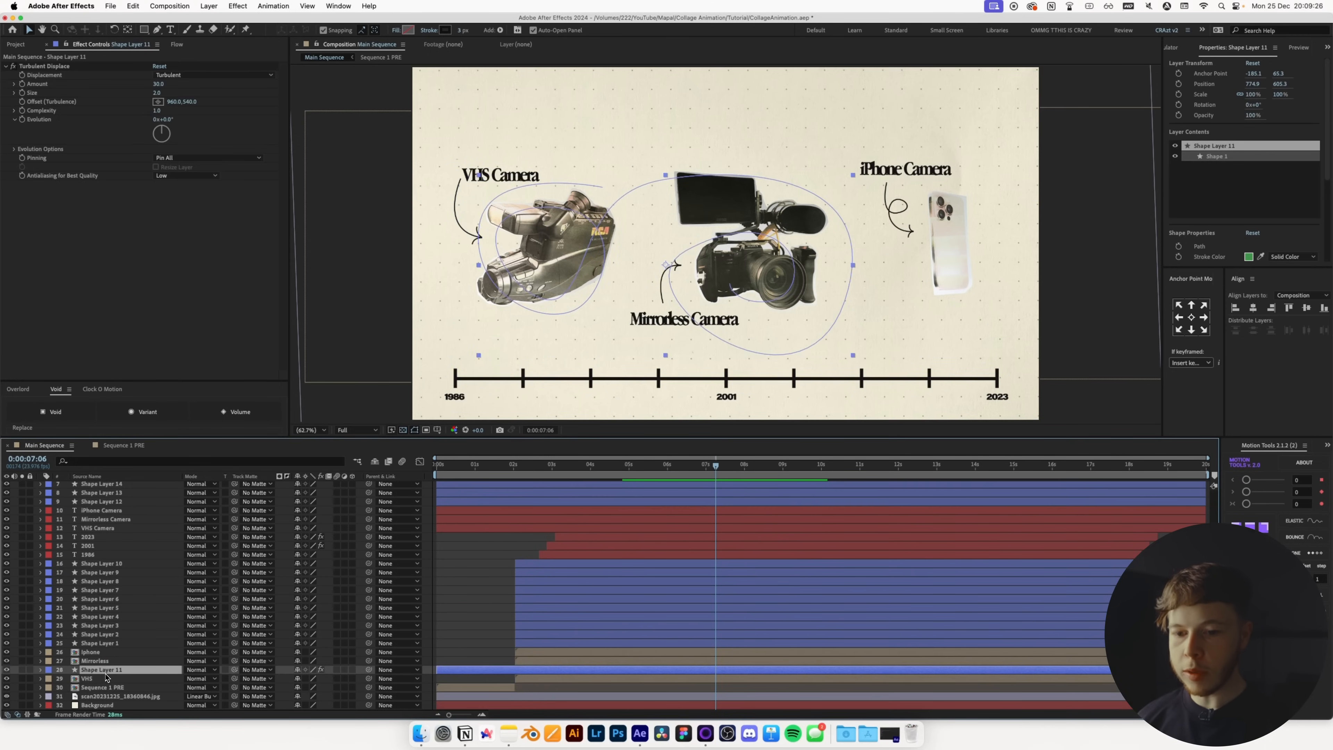
{"action": "left_click", "coordinate": [44, 67]}
{"action": "key", "text": "super+c"}
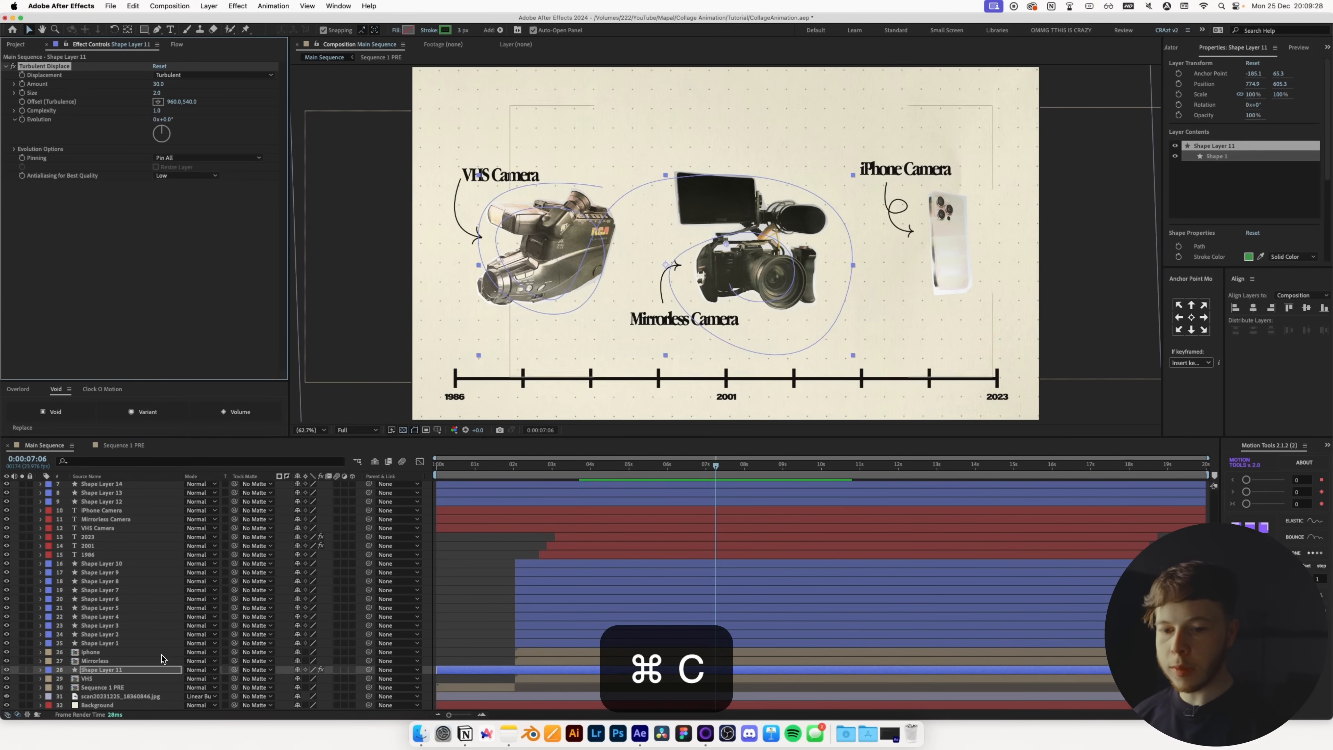
{"action": "left_click", "coordinate": [99, 642]}
{"action": "left_click", "coordinate": [99, 563], "text": "shift"}
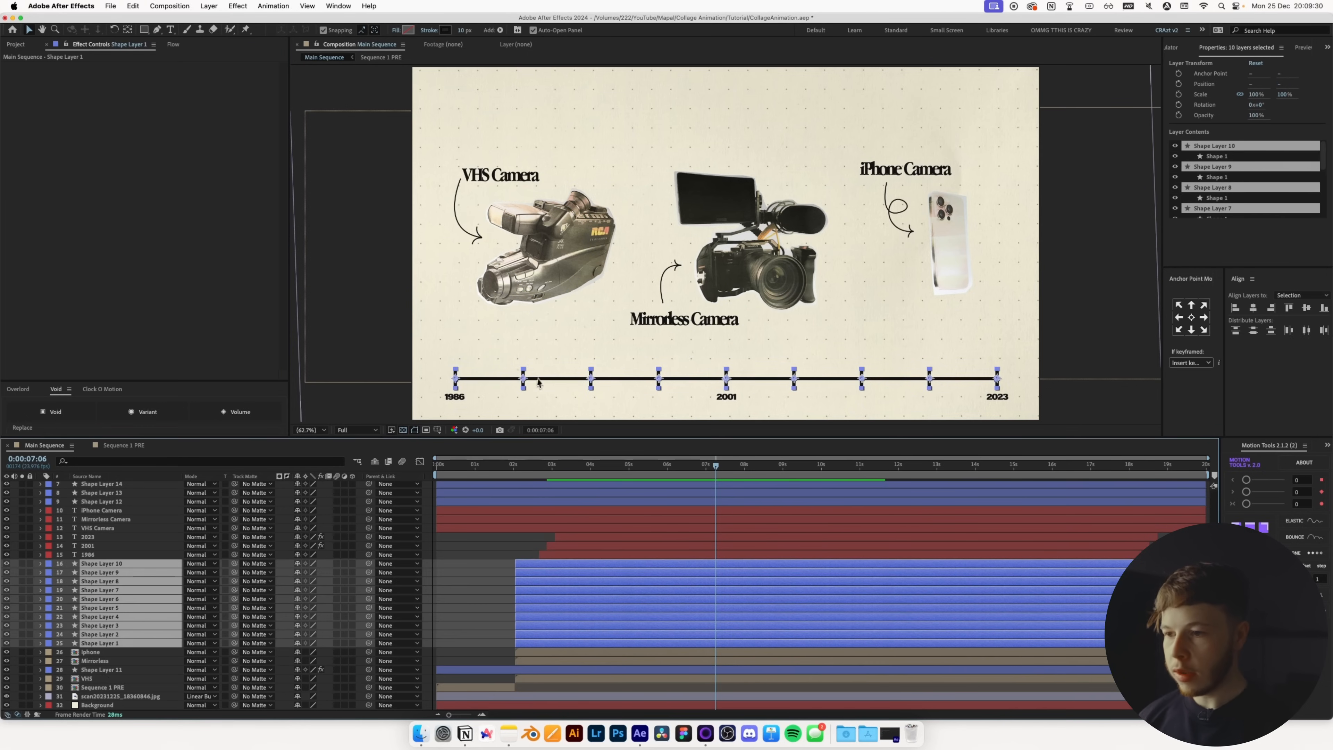
{"action": "key", "text": "super+v"}
- Paste the Turbulent Displace effect onto all the arrow layers, Shape Layers 12 to 20
{"action": "scroll", "coordinate": [98, 526], "scroll_direction": "up", "scroll_amount": 3}
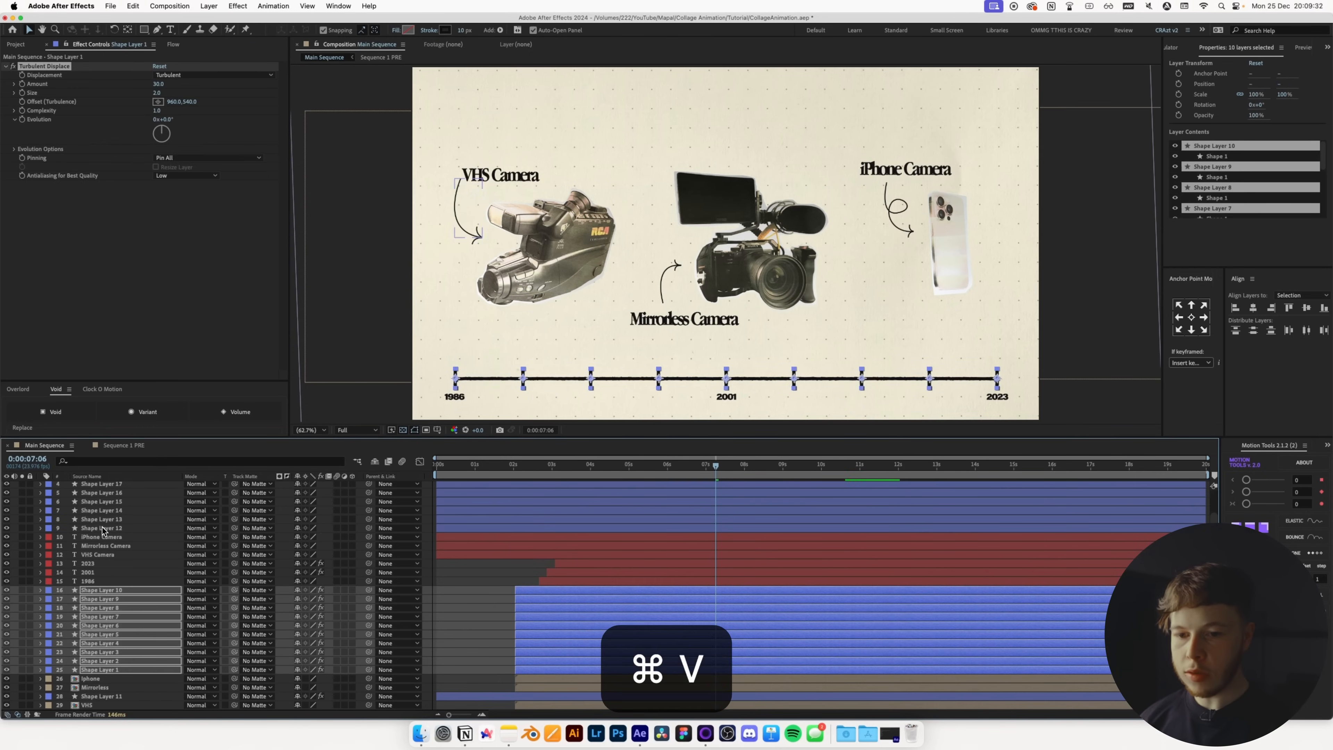
{"action": "left_click", "coordinate": [101, 527]}
{"action": "scroll", "coordinate": [101, 531], "scroll_direction": "up", "scroll_amount": 3}
{"action": "left_click", "coordinate": [117, 487], "text": "shift"}
{"action": "key", "text": "super+v"}
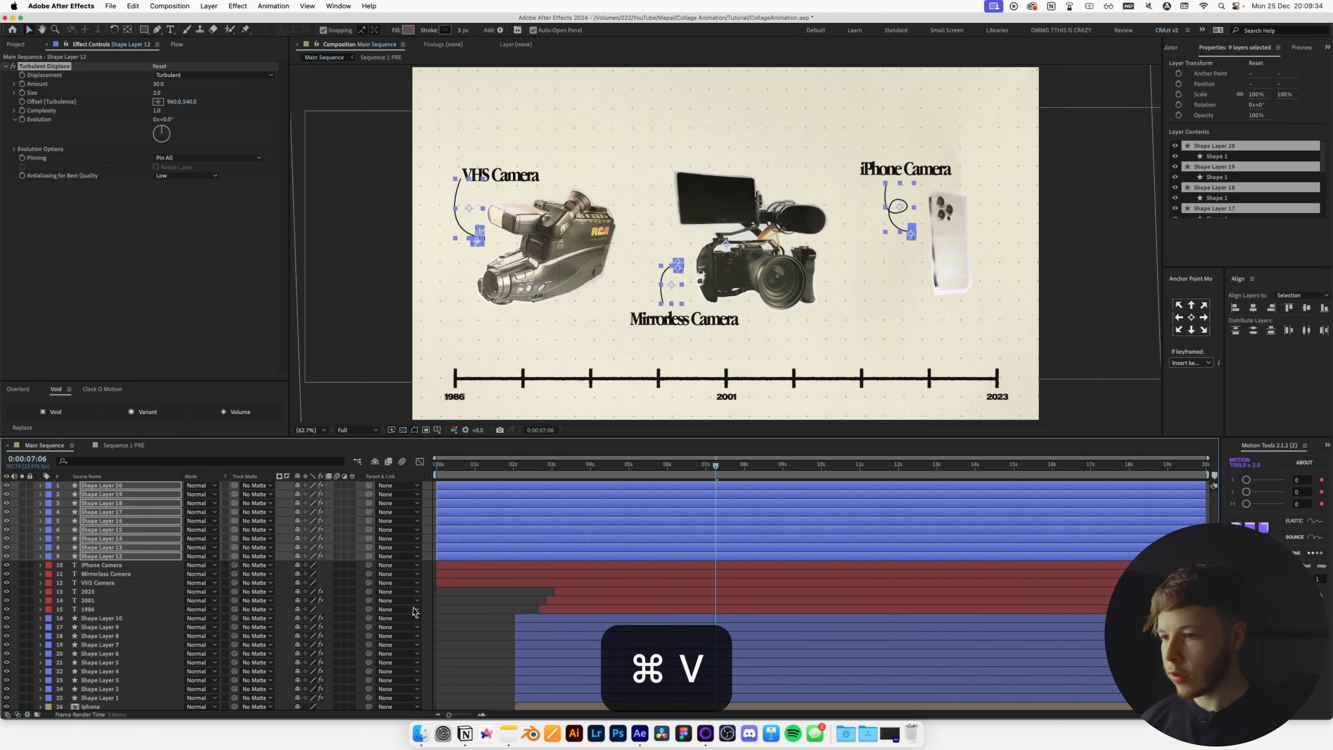
{"action": "left_click", "coordinate": [456, 662]}
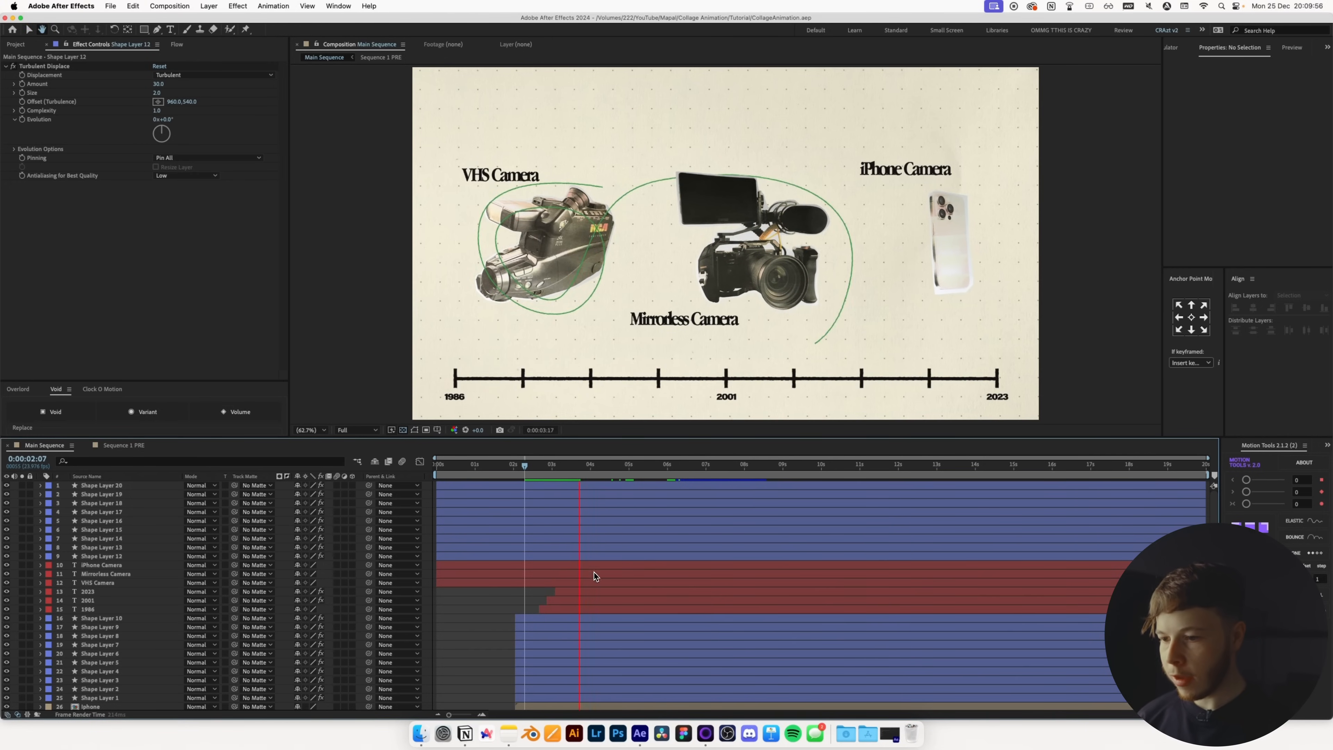
- Apply the Typewriter preset to the iPhone Camera text at 0:00:03:17
{"action": "left_click", "coordinate": [583, 567]}
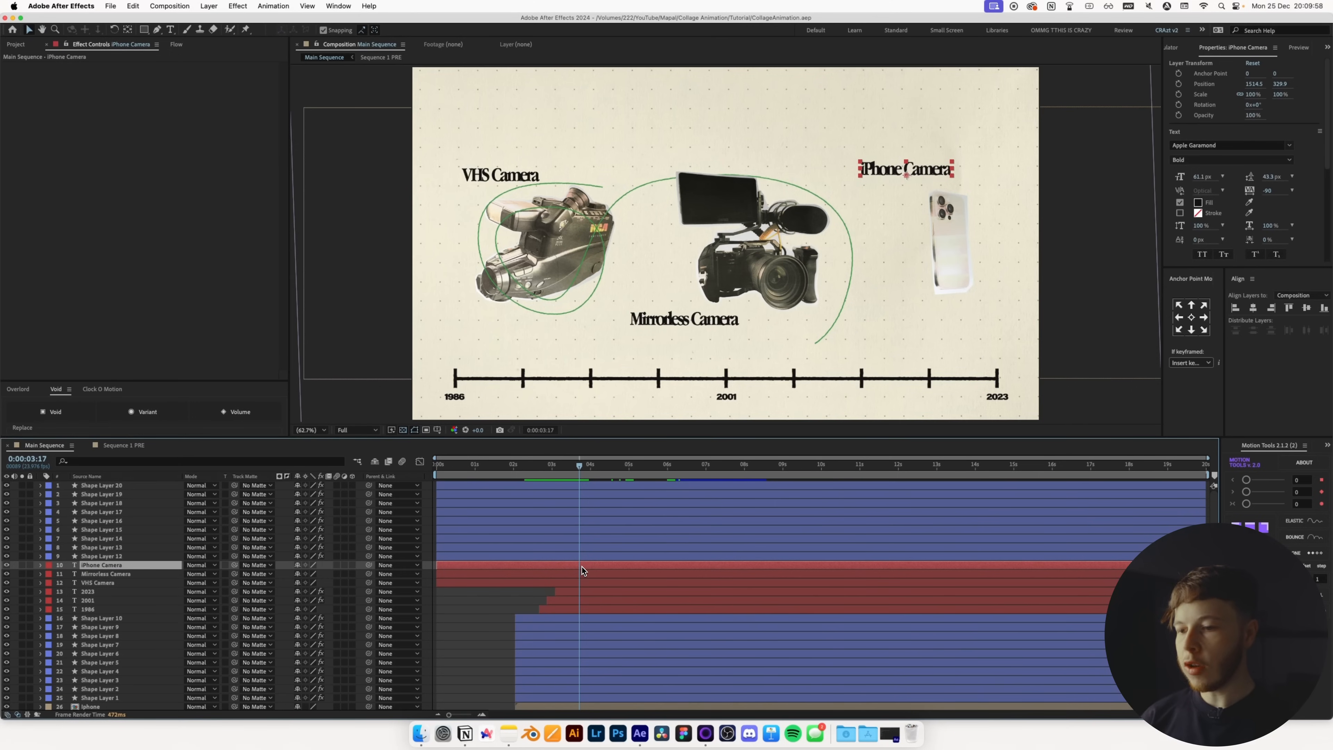
{"action": "key", "text": "ctrl+space"}
{"action": "type", "text": "type"}
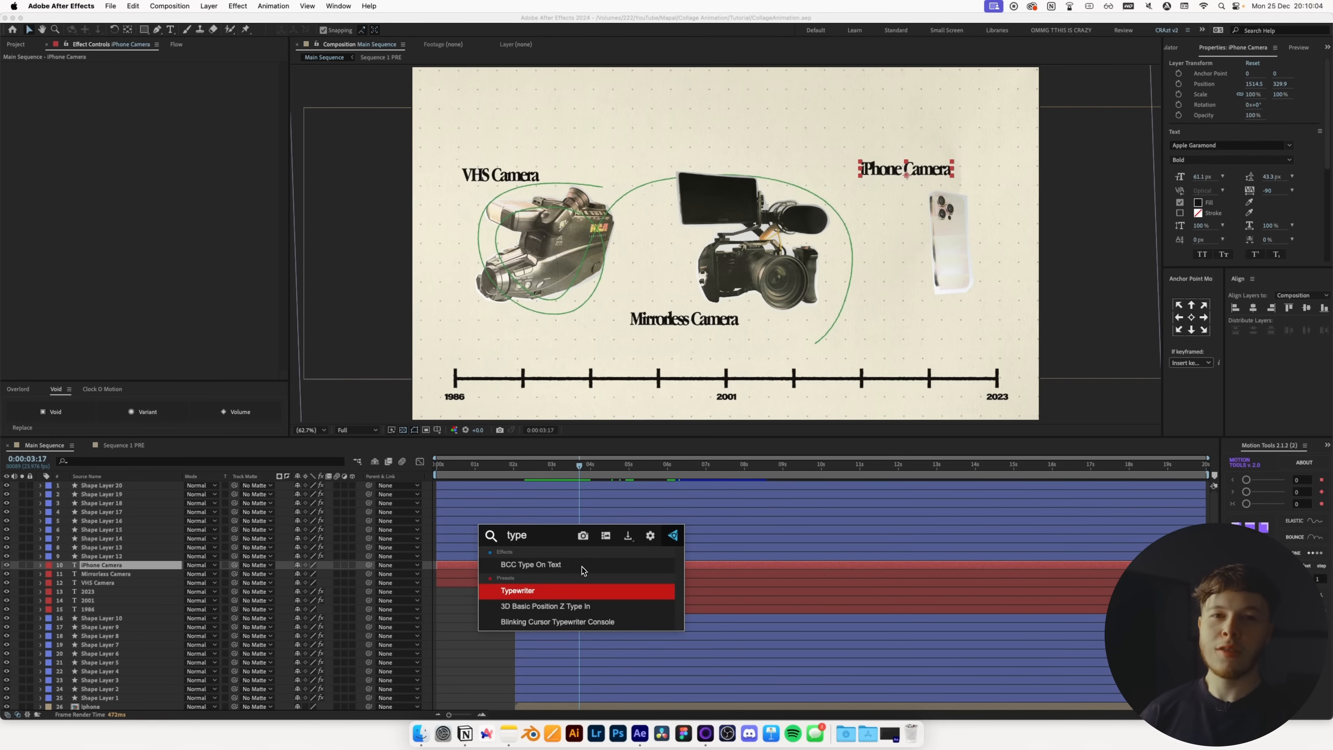
{"action": "key", "text": "Return"}
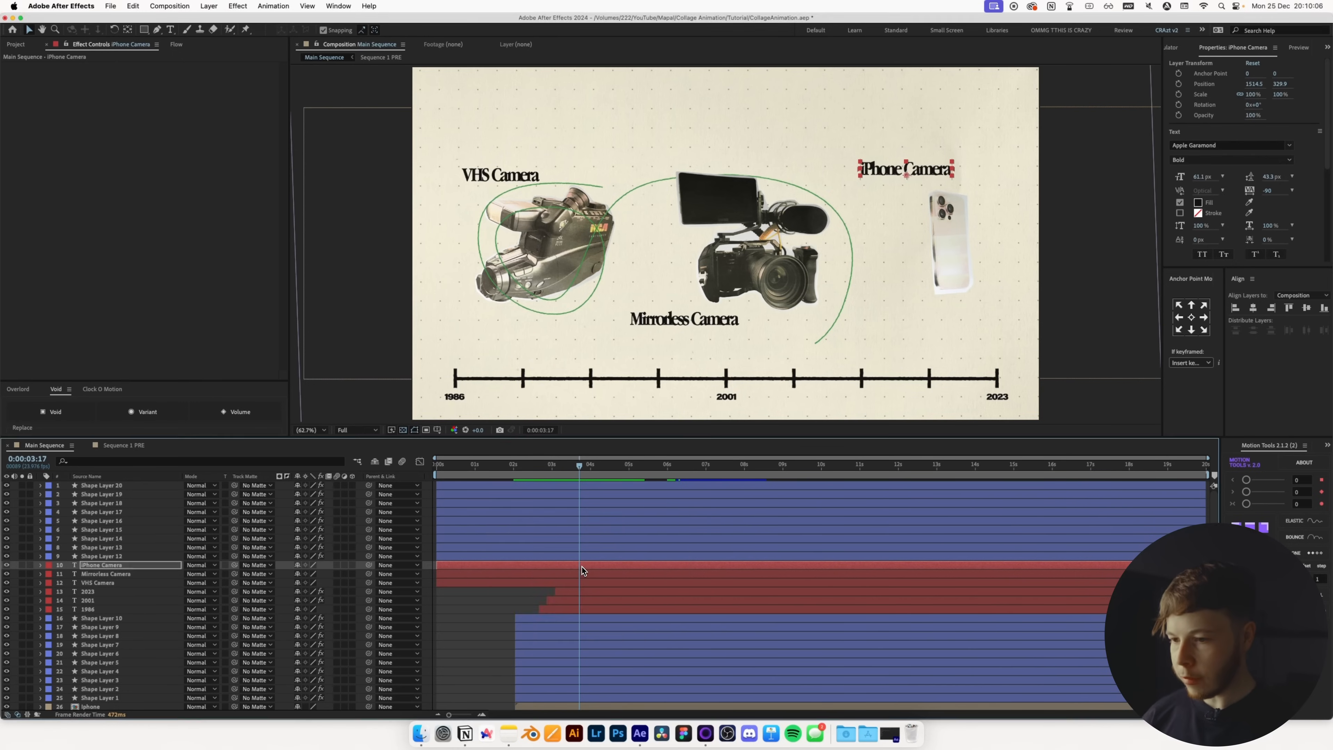
- Apply the Typewriter preset to the Mirrorless Camera text at 0:00:03:17
{"action": "left_click", "coordinate": [581, 572]}
{"action": "key", "text": "ctrl+space"}
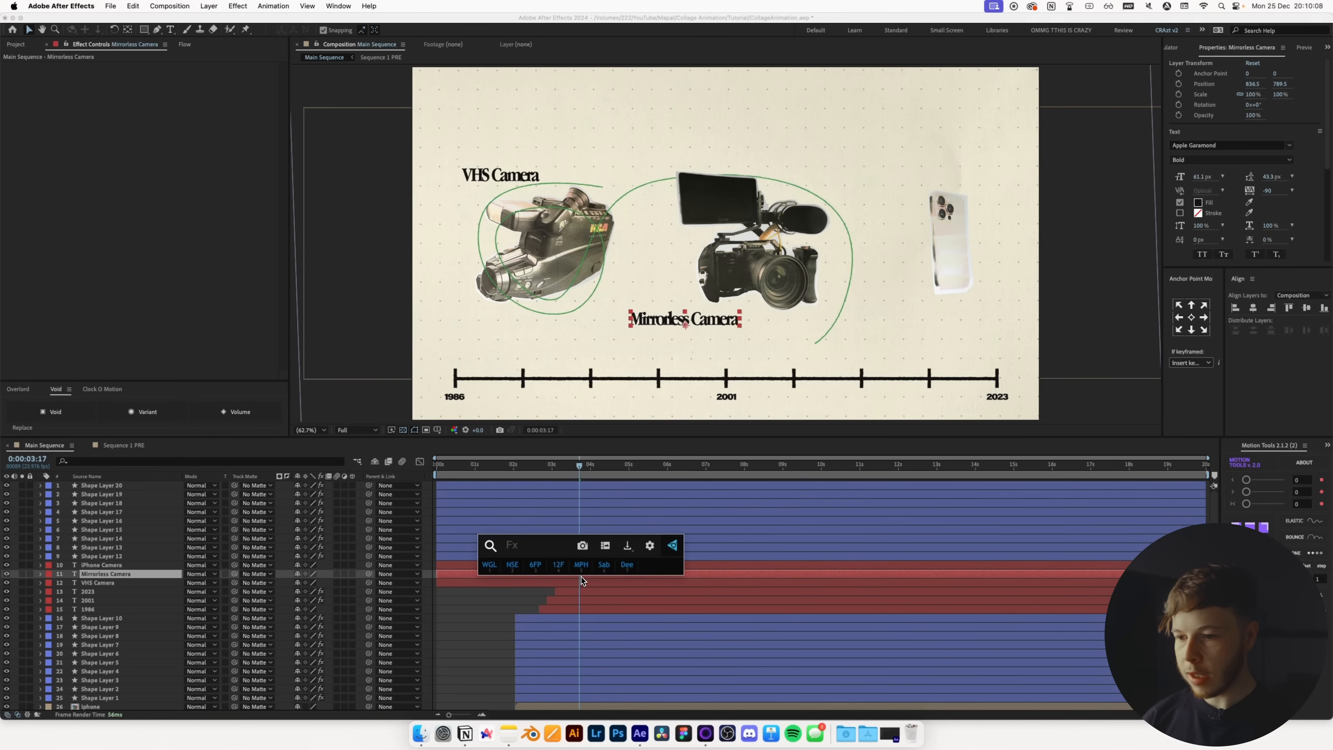
{"action": "type", "text": "typ"}
{"action": "key", "text": "Down"}
{"action": "key", "text": "Return"}
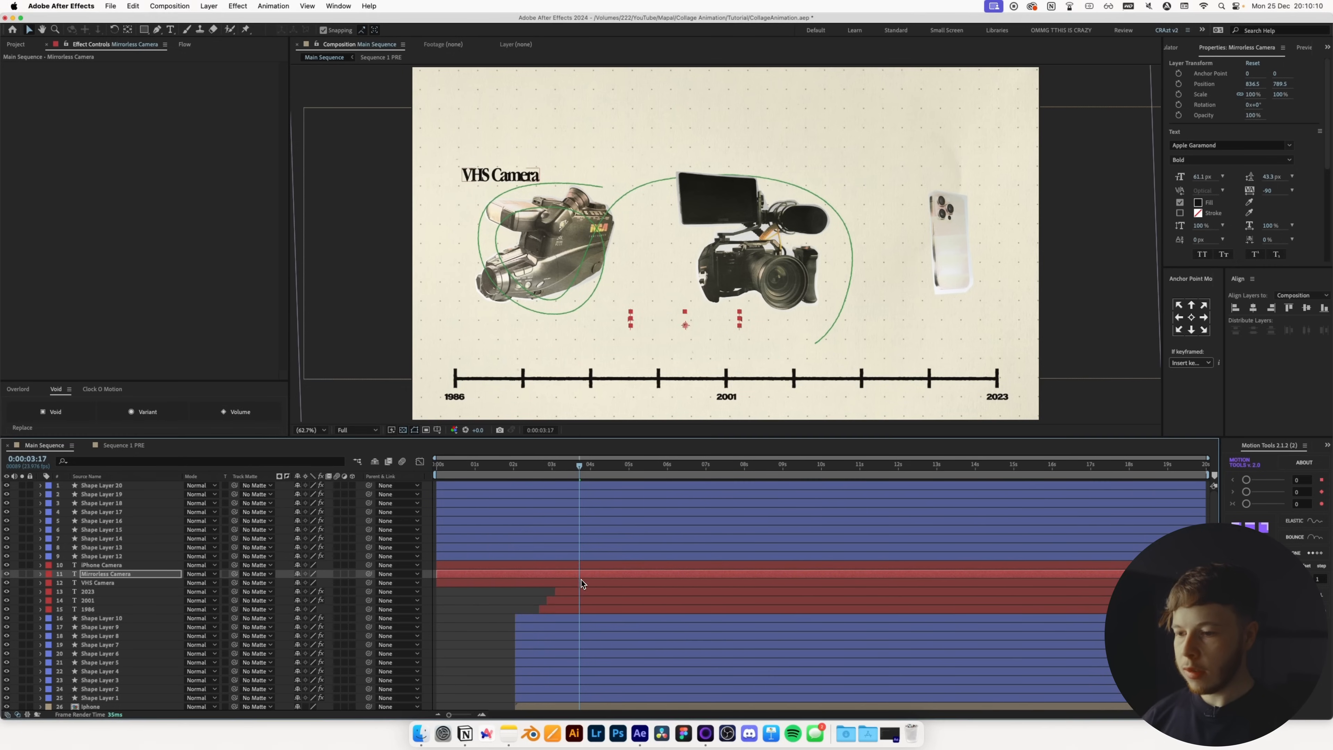
- Apply the Typewriter preset to the VHS Camera text at 0:00:03:17, and select all three name labels
{"action": "left_click", "coordinate": [581, 582]}
{"action": "key", "text": "ctrl+space"}
{"action": "type", "text": "typ"}
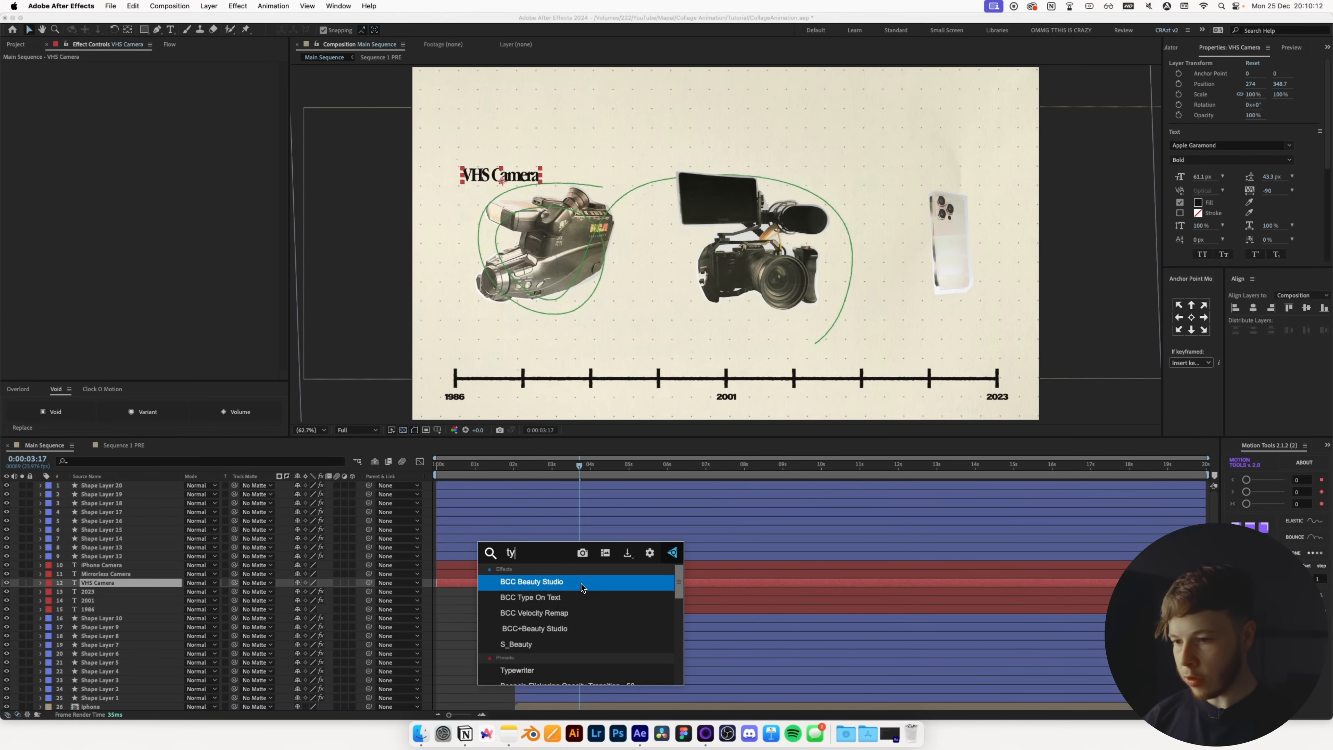
{"action": "key", "text": "Down"}
{"action": "key", "text": "Return"}
{"action": "left_click", "coordinate": [596, 567], "text": "shift"}
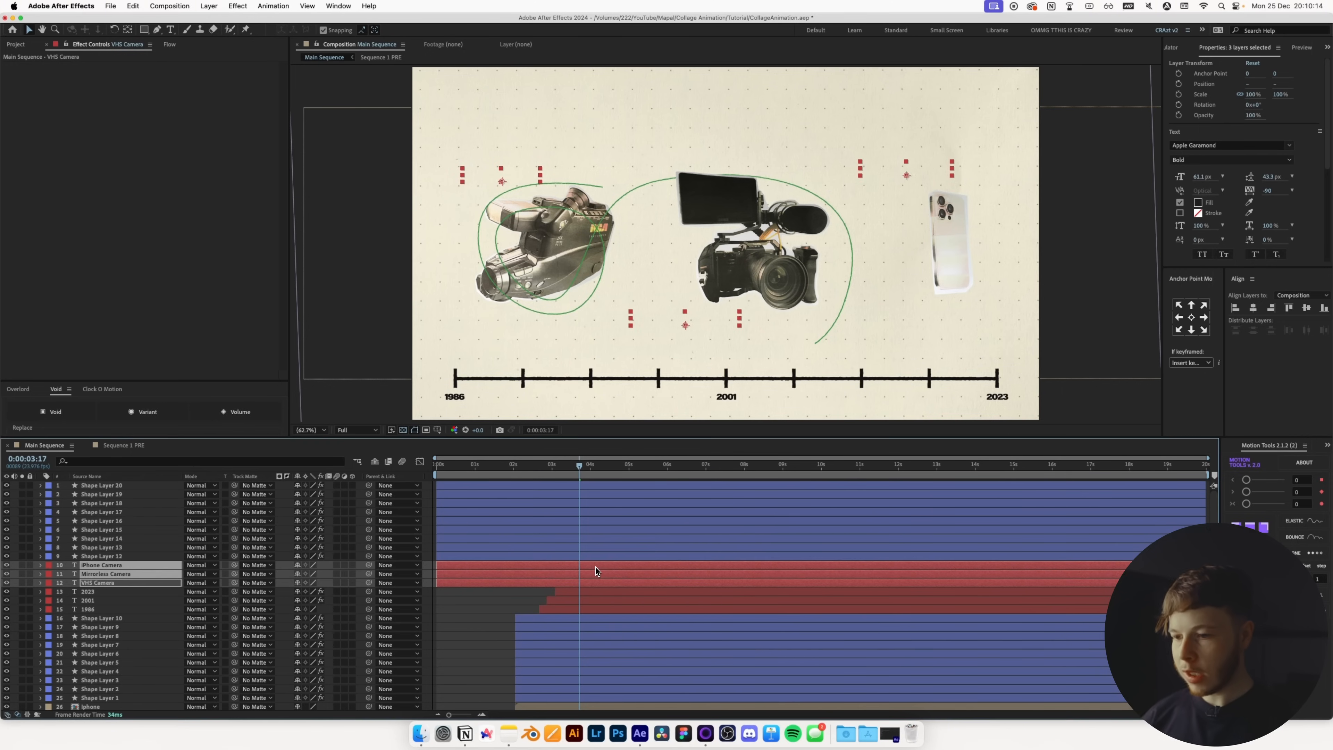
- Ease the type-on keyframes of all three name labels with the 0.42, 0.00, 0.58, 1.00 curve and preview the animation
{"action": "key", "text": "u"}
{"action": "left_click_drag", "start_coordinate": [698, 639], "coordinate": [541, 584]}
{"action": "left_click", "coordinate": [167, 46]}
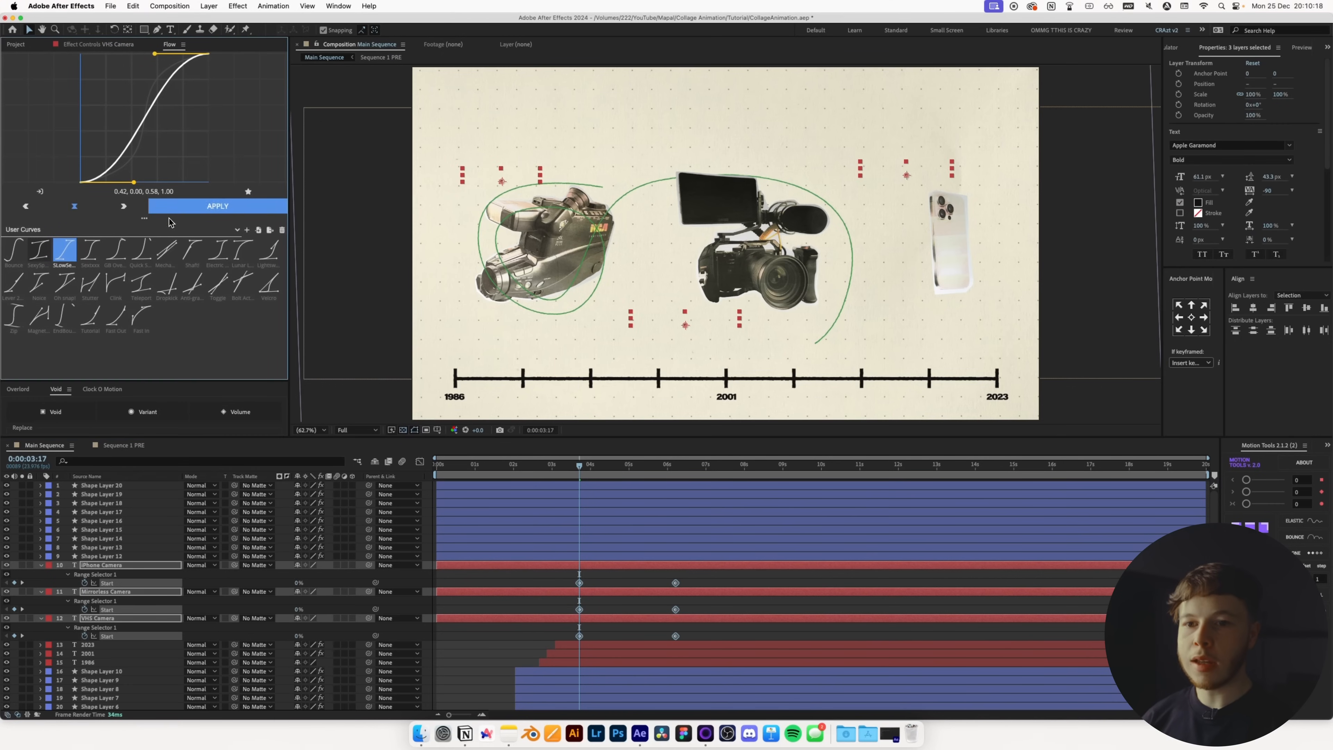
{"action": "left_click", "coordinate": [202, 208]}
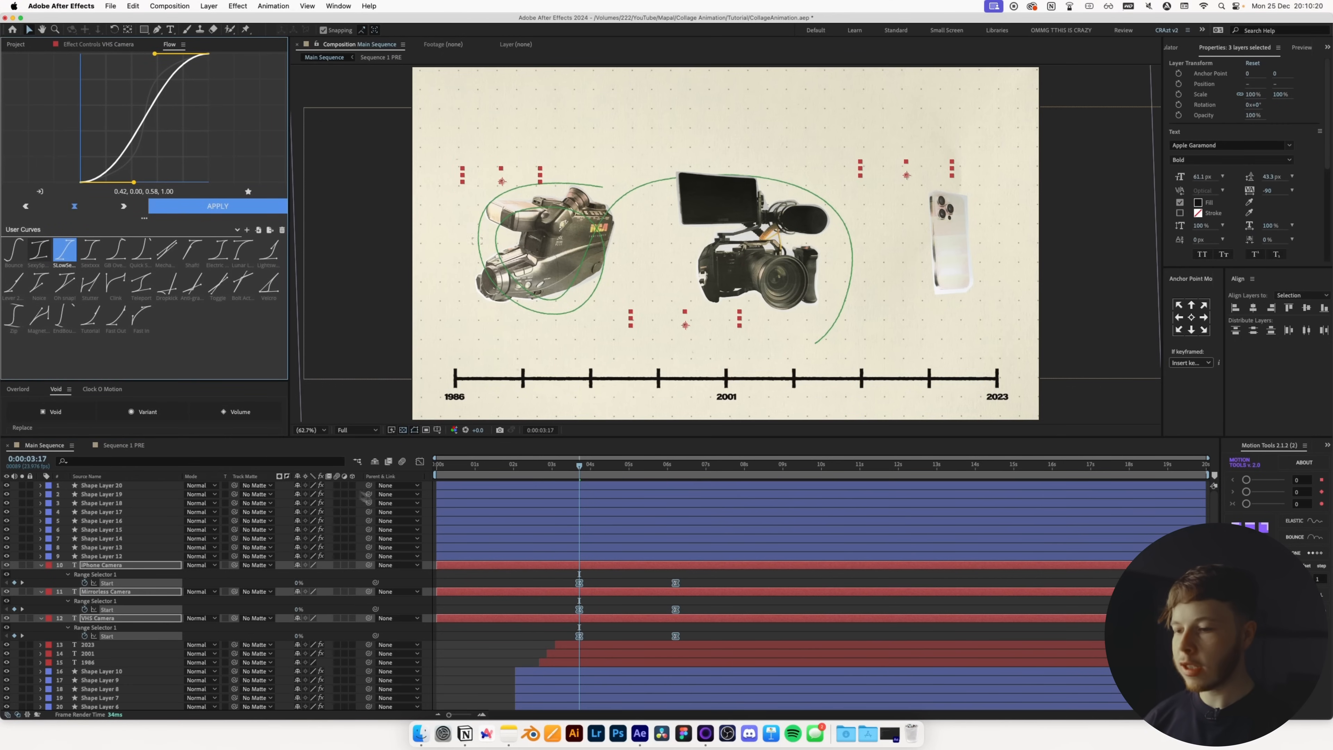
{"action": "left_click", "coordinate": [698, 638]}
{"action": "key", "text": "space"}
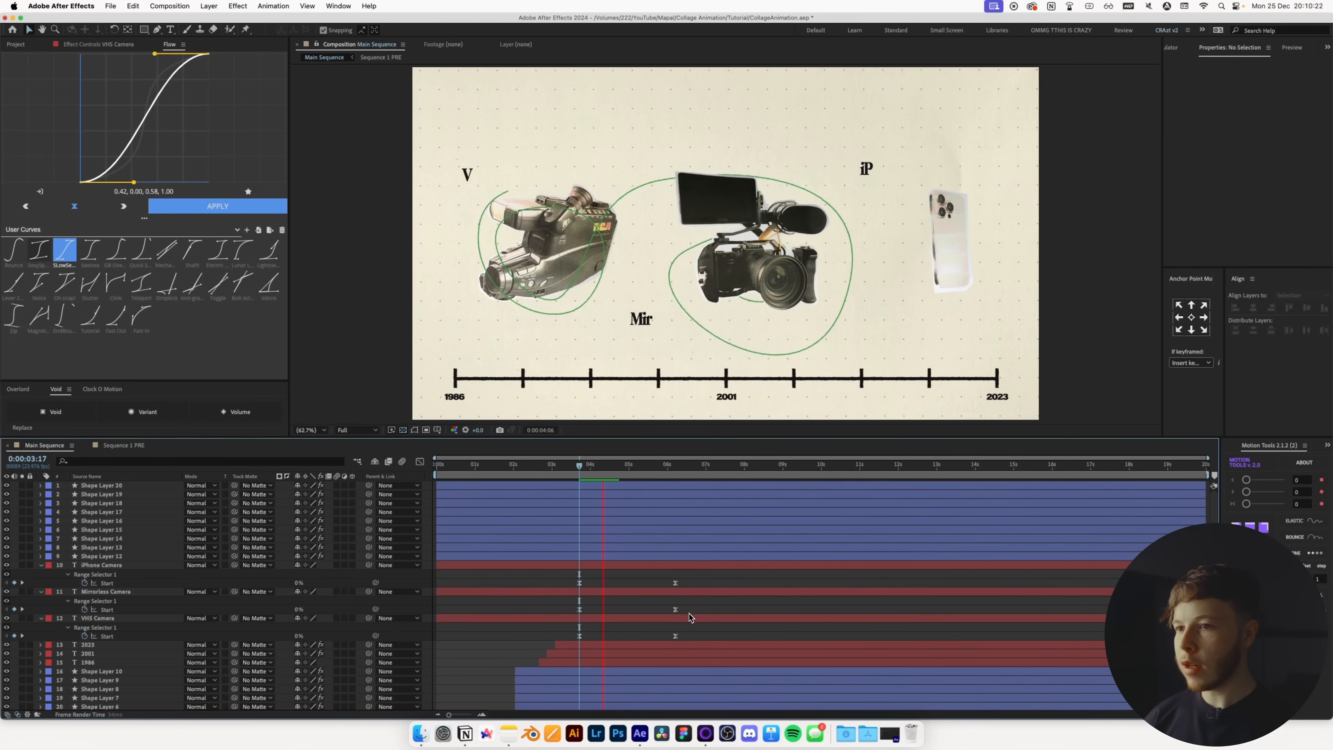
{"action": "key", "text": "space"}
- Shorten the labels' type-on animations and stagger them a few frames apart: VHS Camera first, Mirrorless Camera second, iPhone Camera last
{"action": "left_click_drag", "start_coordinate": [686, 640], "coordinate": [626, 585]}
{"action": "left_click_drag", "start_coordinate": [636, 578], "coordinate": [566, 640]}
{"action": "left_click_drag", "start_coordinate": [634, 604], "coordinate": [572, 614]}
{"action": "left_click_drag", "start_coordinate": [625, 577], "coordinate": [570, 586]}
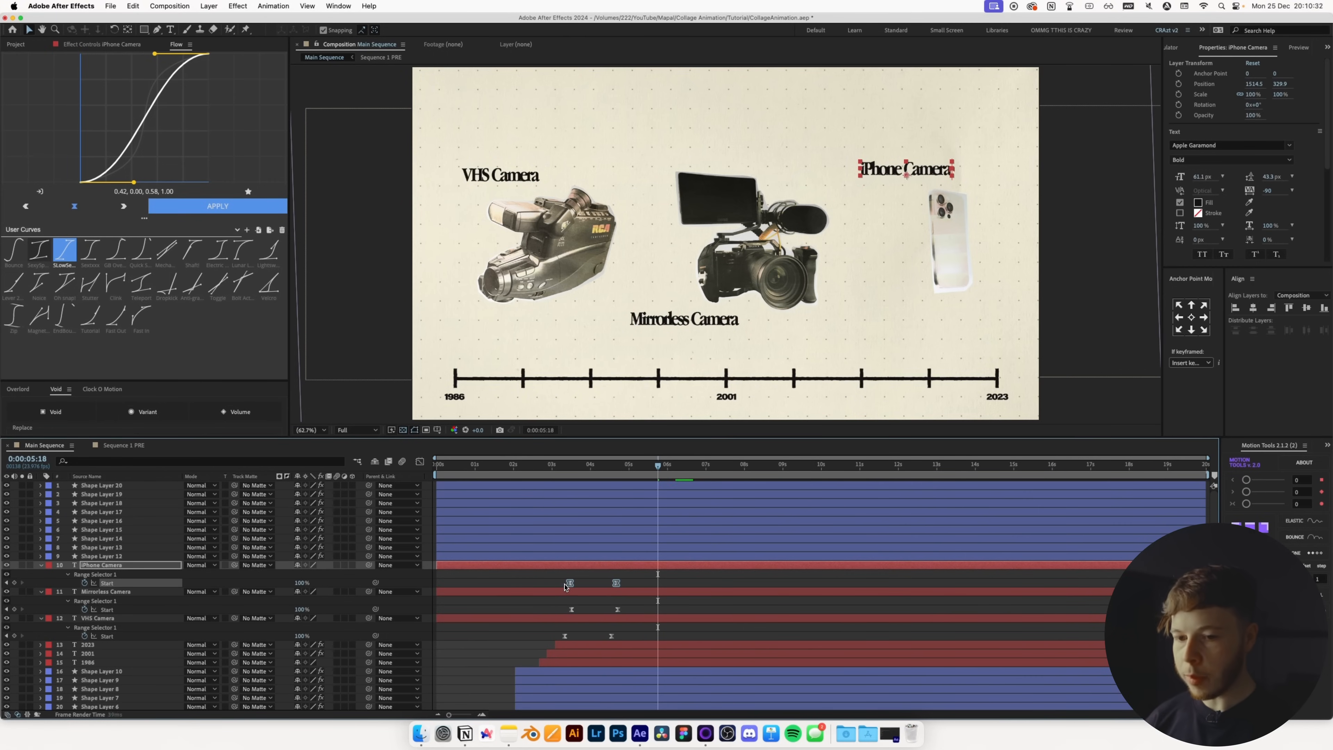
{"action": "left_click_drag", "start_coordinate": [571, 586], "coordinate": [580, 585]}
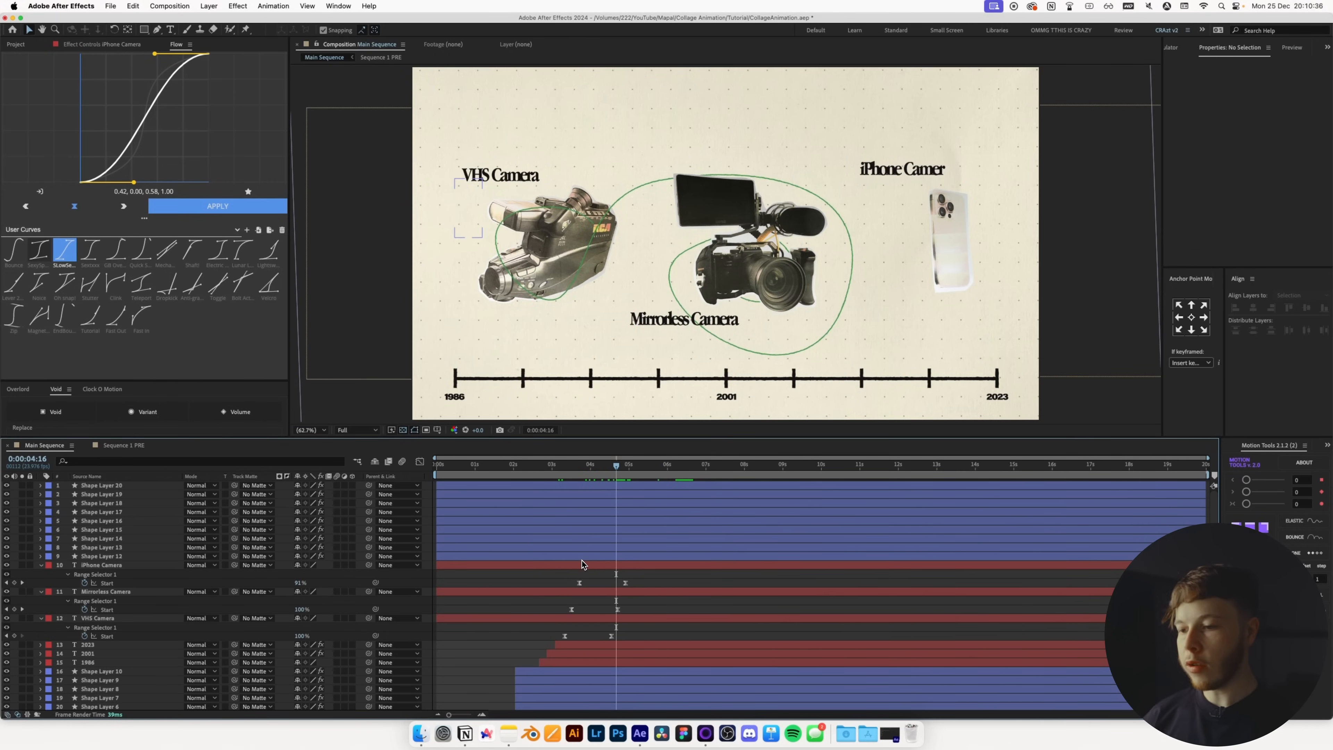
- Shift the End keyframes of the VHS arrow, Shape Layers 12 to 14, earlier so it starts drawing just before 0:00:03:18
{"action": "left_click", "coordinate": [586, 556]}
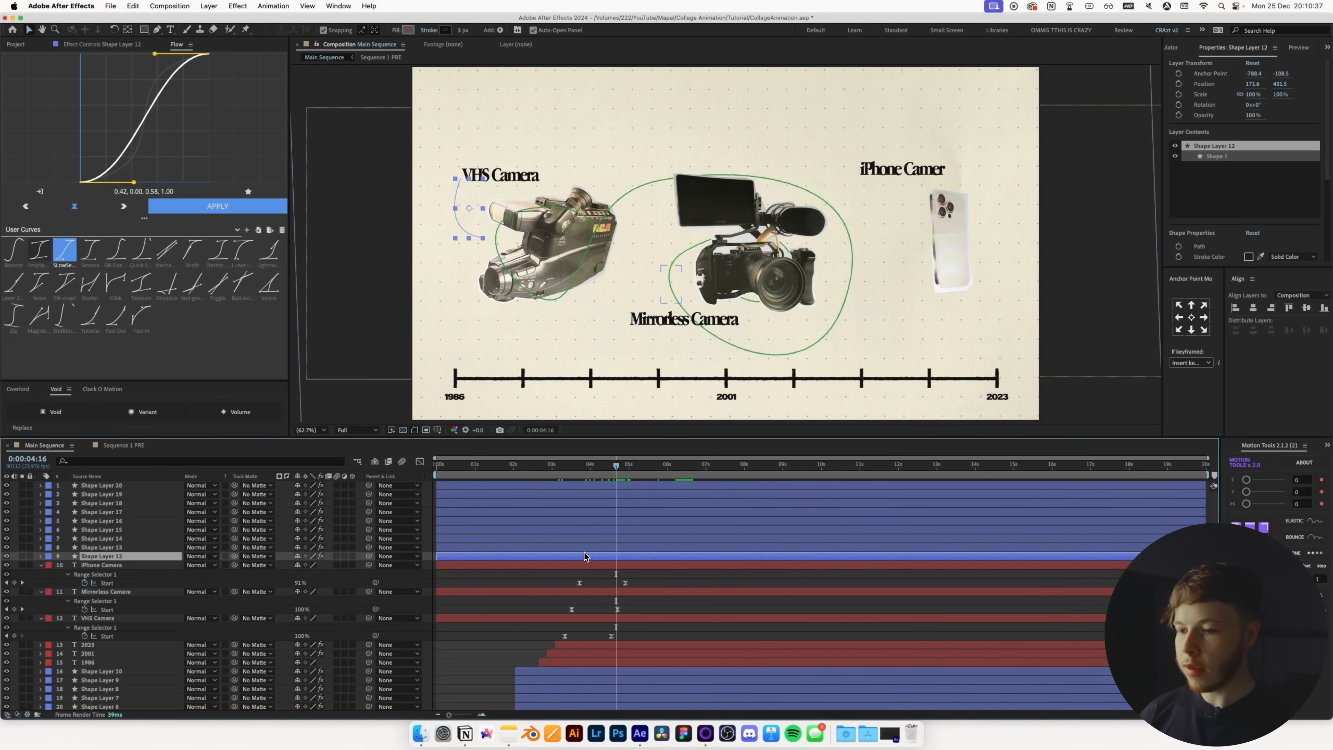
{"action": "left_click", "coordinate": [104, 531], "text": "shift"}
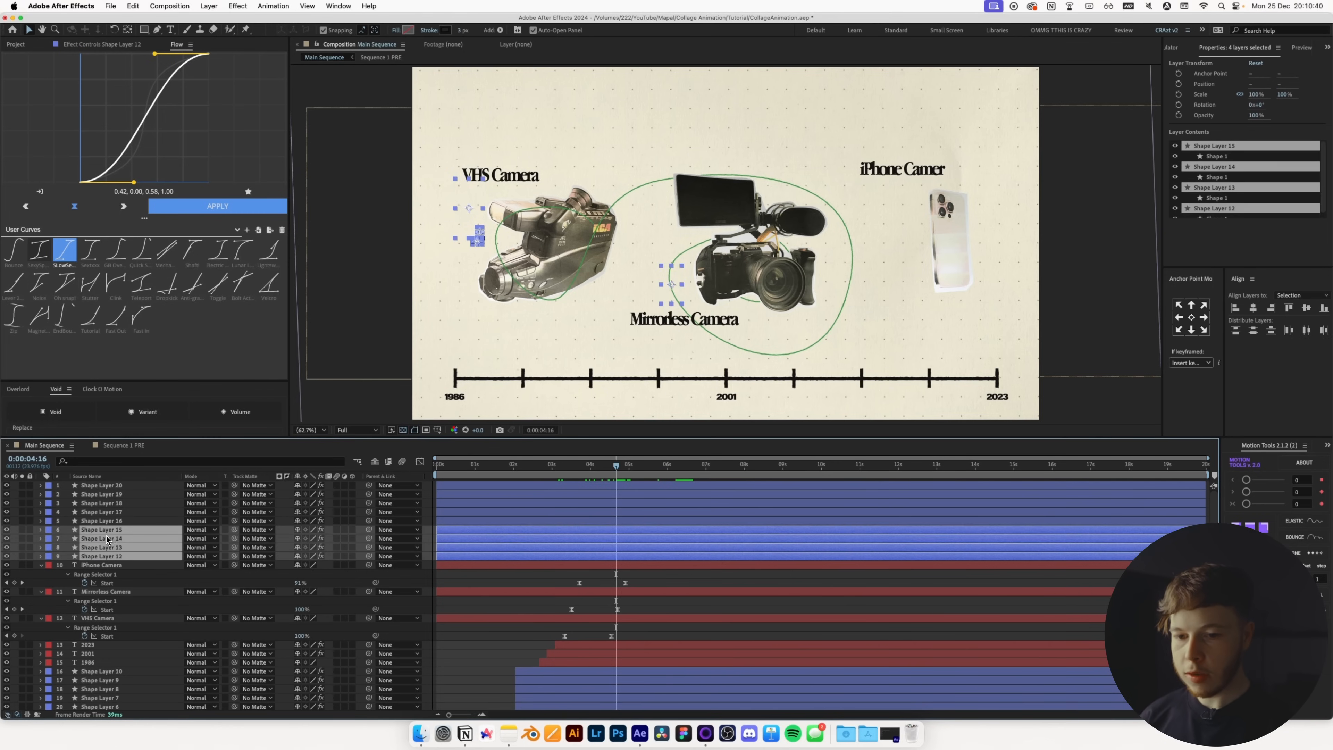
{"action": "left_click", "coordinate": [105, 539], "text": "shift"}
{"action": "left_click_drag", "start_coordinate": [611, 465], "coordinate": [581, 465]}
{"action": "key", "text": "u"}
{"action": "left_click_drag", "start_coordinate": [709, 588], "coordinate": [575, 594]}
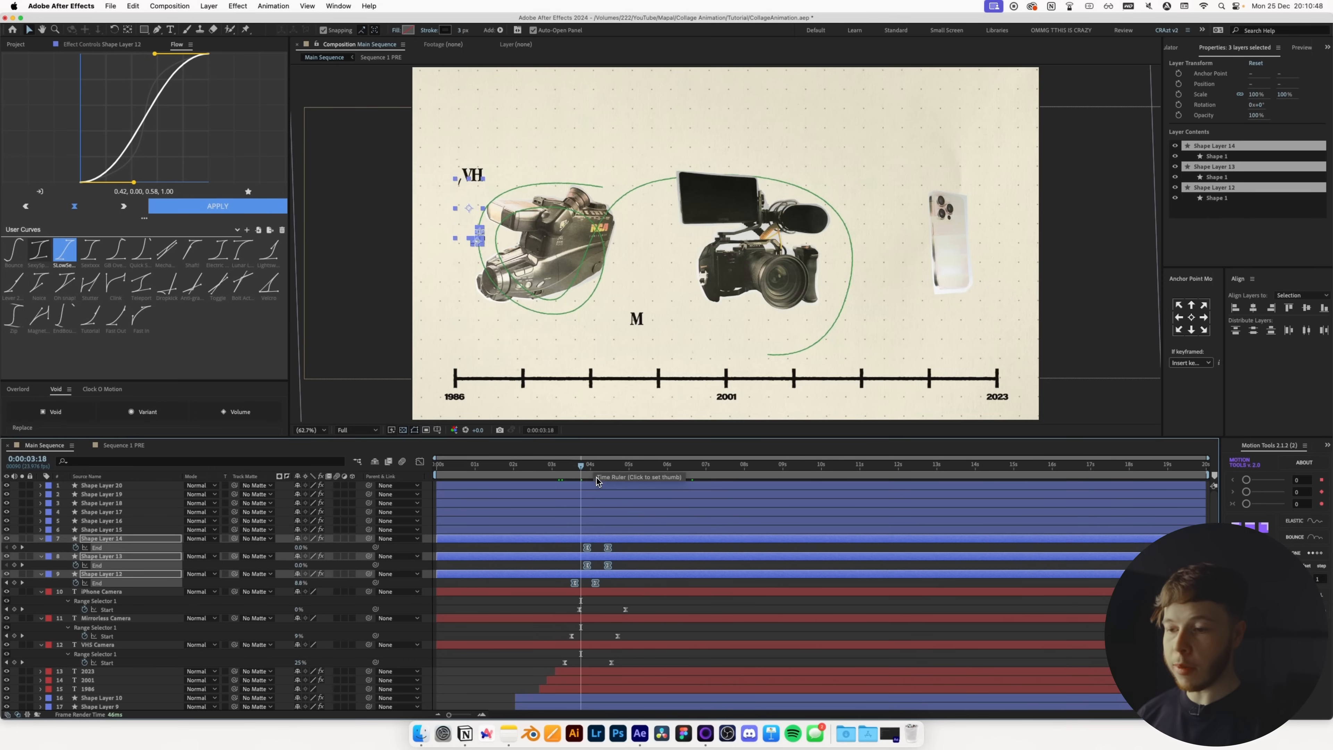
- Shift the End keyframes of the Mirrorless arrow, Shape Layers 15 to 17, earlier so it starts drawing at 0:00:03:22
{"action": "left_click", "coordinate": [592, 528]}
{"action": "left_click", "coordinate": [597, 511], "text": "shift"}
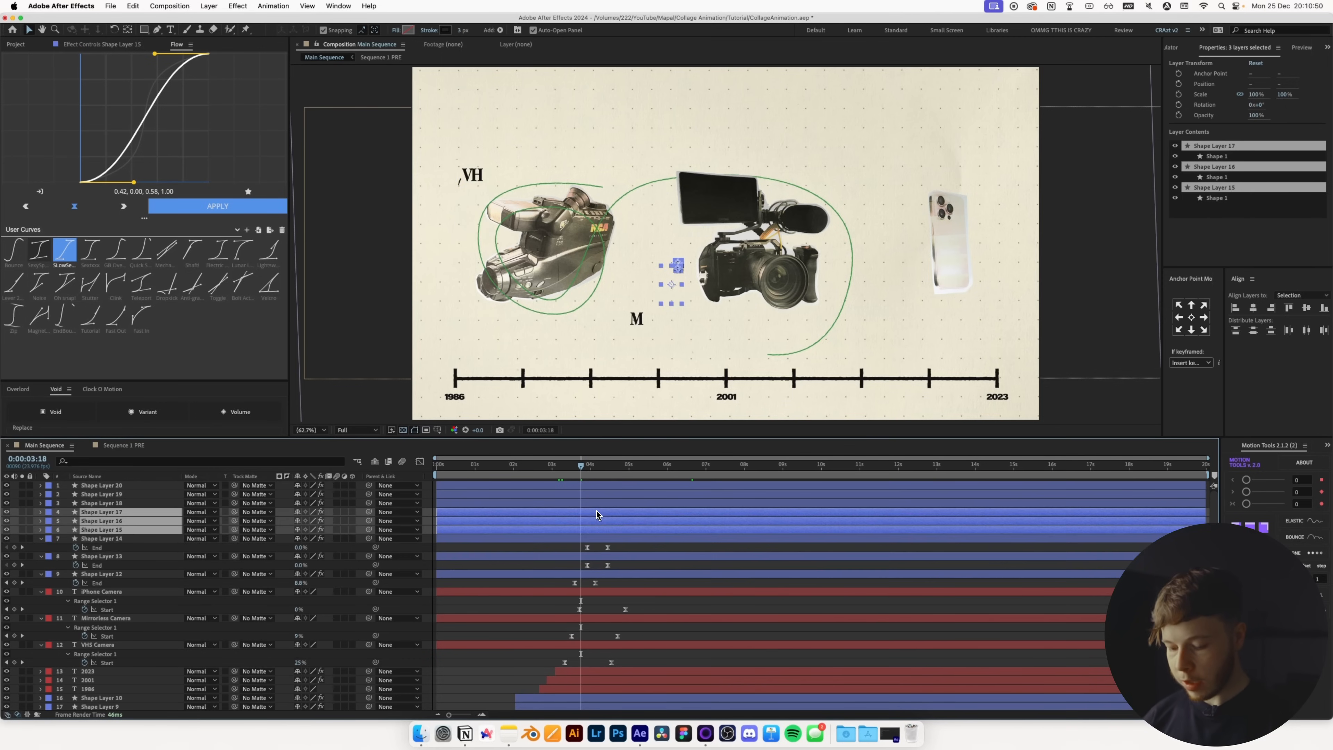
{"action": "key", "text": "u"}
{"action": "key", "text": "space"}
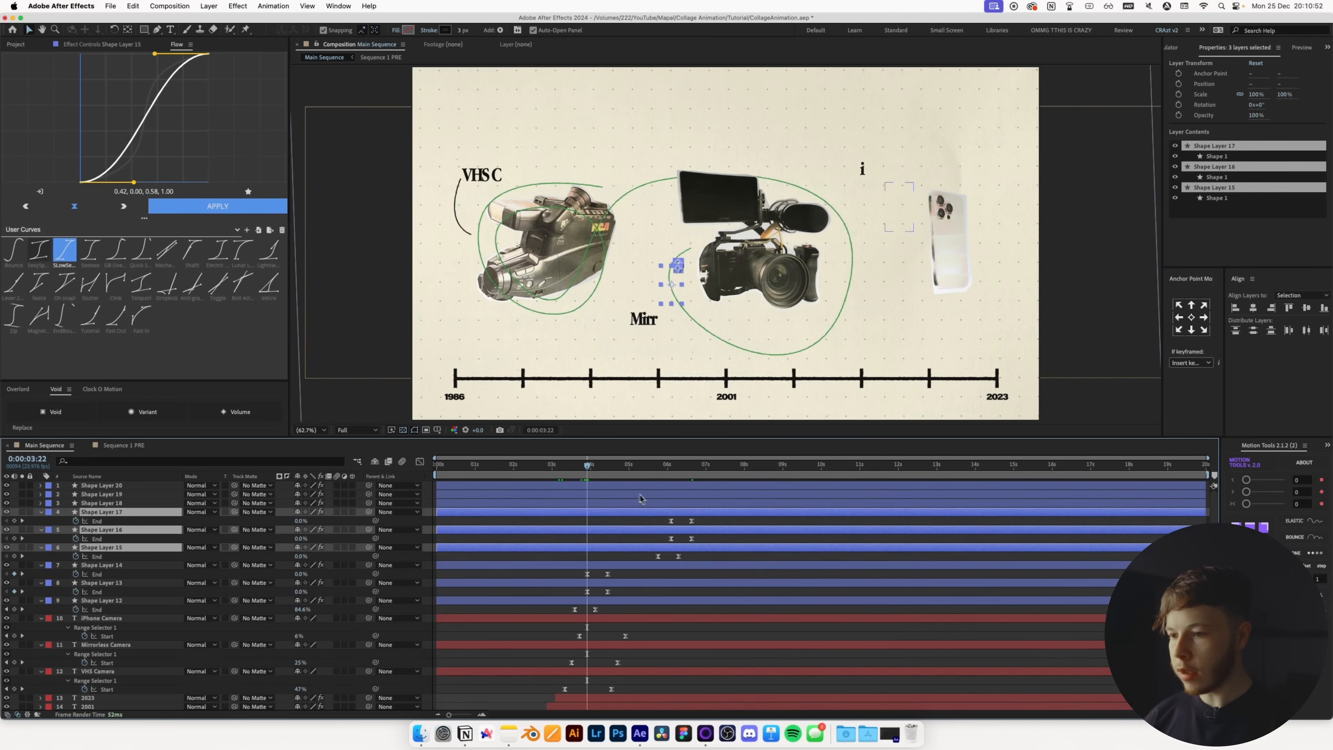
{"action": "left_click_drag", "start_coordinate": [712, 565], "coordinate": [648, 516]}
{"action": "left_click_drag", "start_coordinate": [661, 560], "coordinate": [590, 561]}
- Shift the End keyframes of the iPhone arrow, Shape Layers 18 to 20, earlier so it starts drawing around 0:00:04:10
{"action": "left_click", "coordinate": [607, 470]}
{"action": "left_click", "coordinate": [656, 485]}
{"action": "left_click", "coordinate": [683, 504], "text": "shift"}
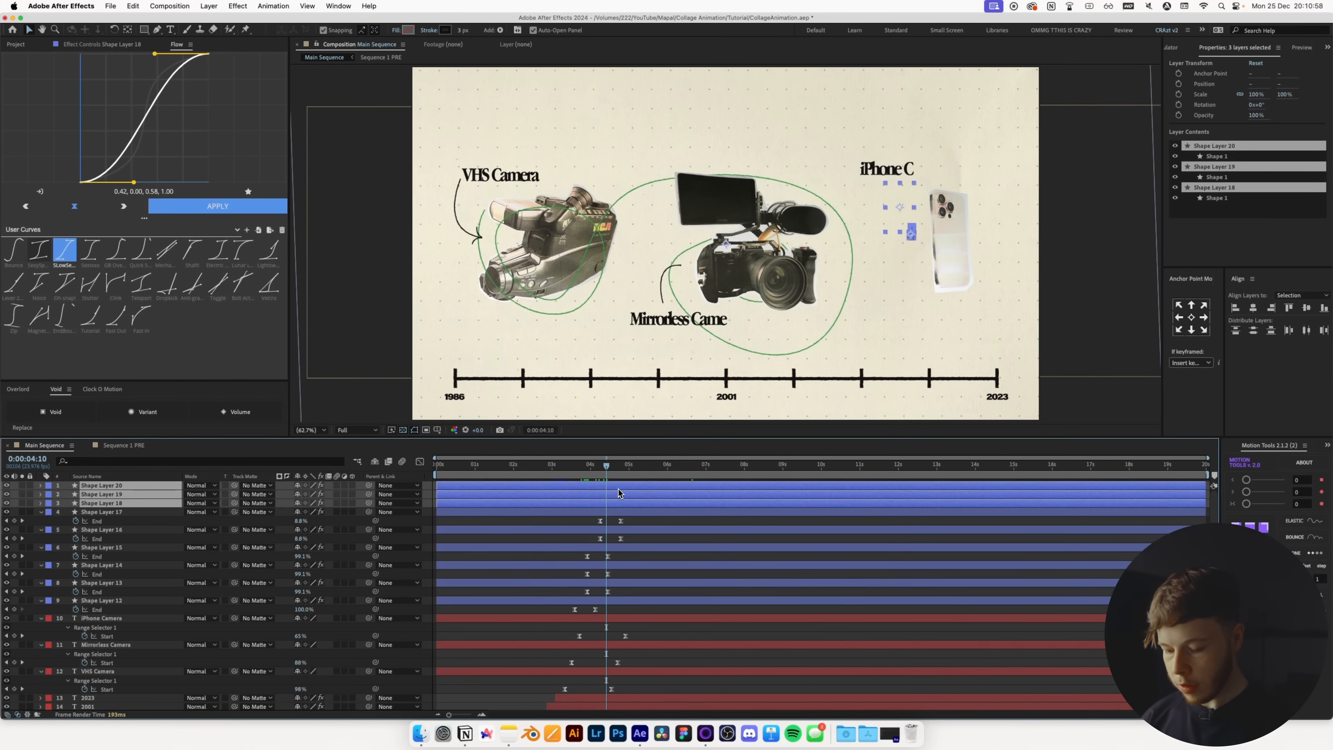
{"action": "key", "text": "u"}
{"action": "left_click_drag", "start_coordinate": [705, 531], "coordinate": [613, 537]}
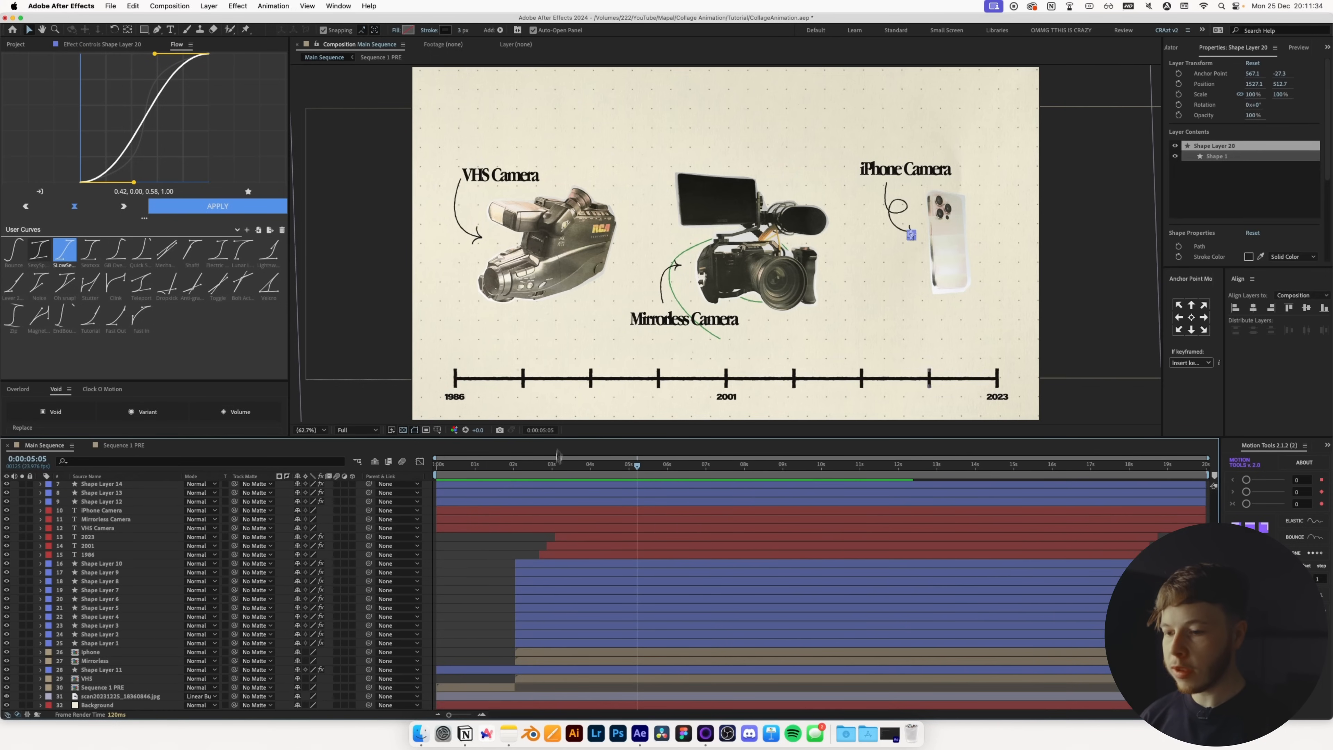
- Pre-compose all timeline layers above Sequence 1 PRE, from Shape Layer 20 down to VHS, as Sequence 2 PRE
{"action": "left_click", "coordinate": [530, 680], "text": "shift"}
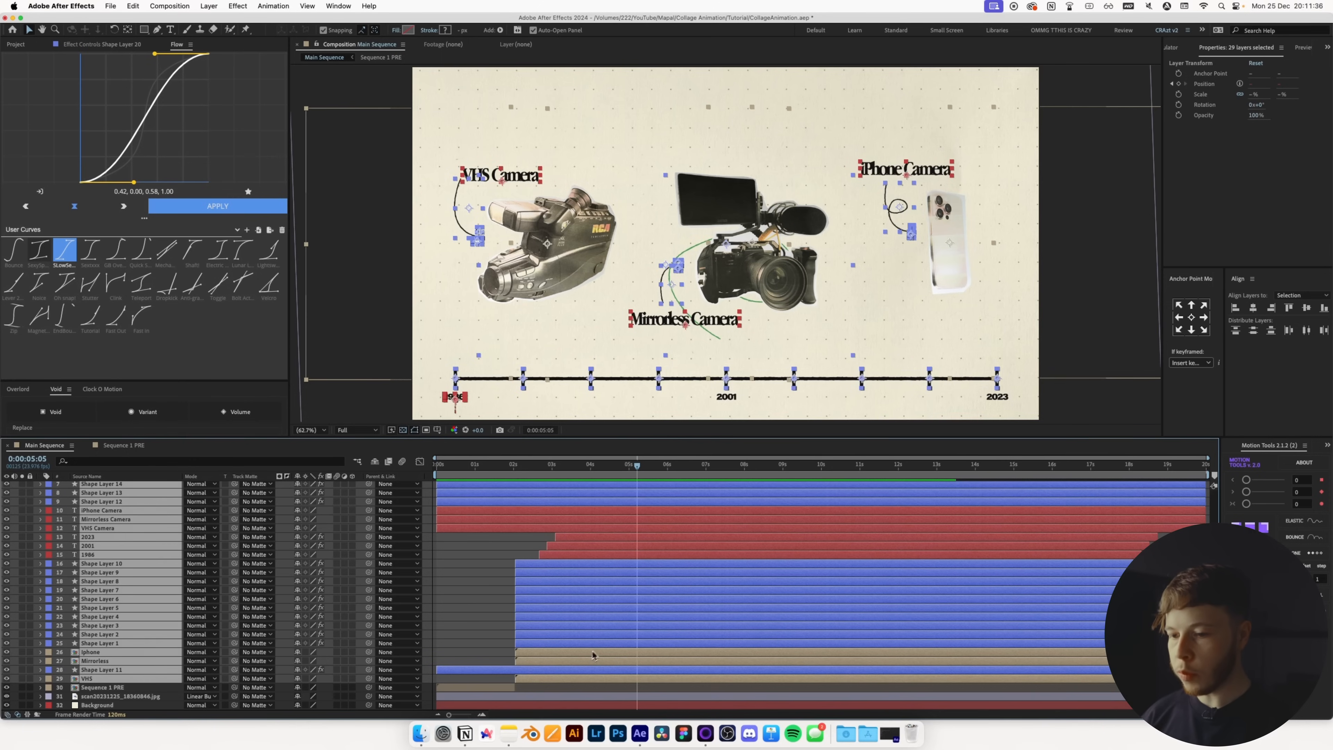
{"action": "key", "text": "cmd+shift+c"}
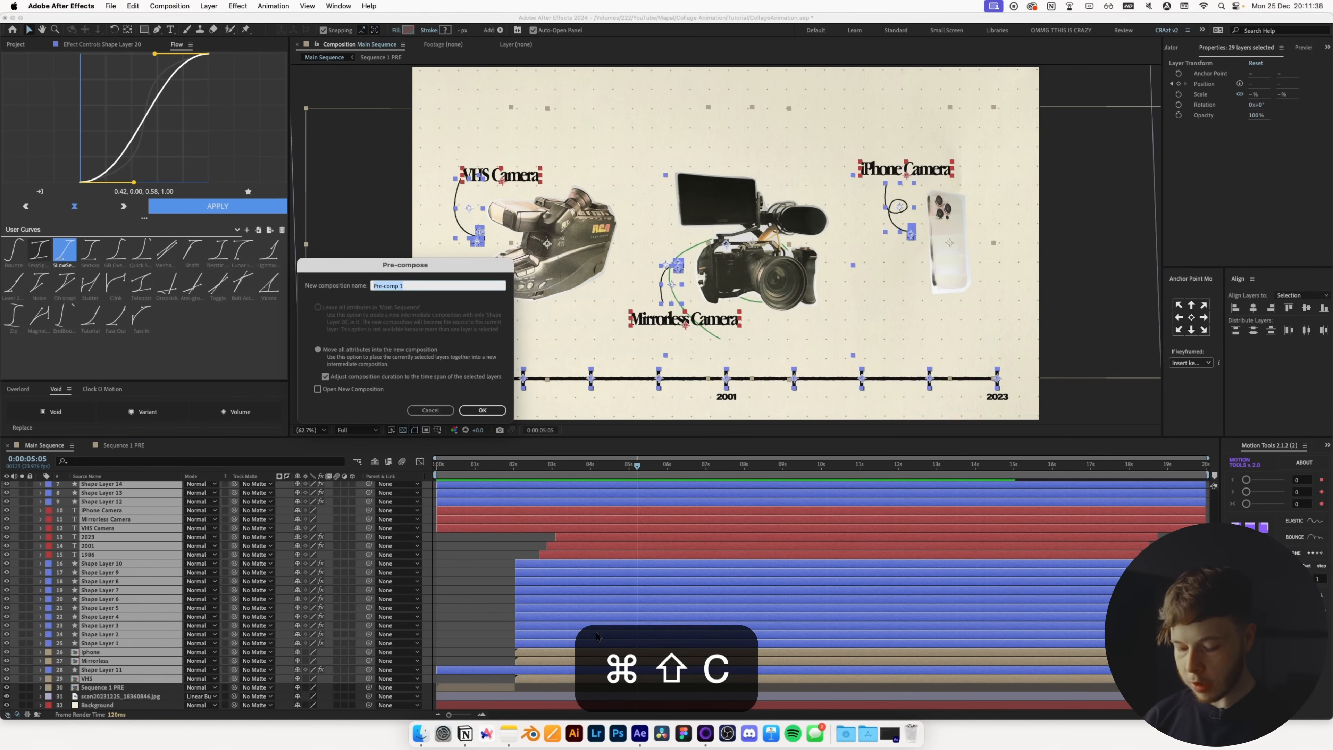
{"action": "type", "text": "Sequence 2 PRE"}
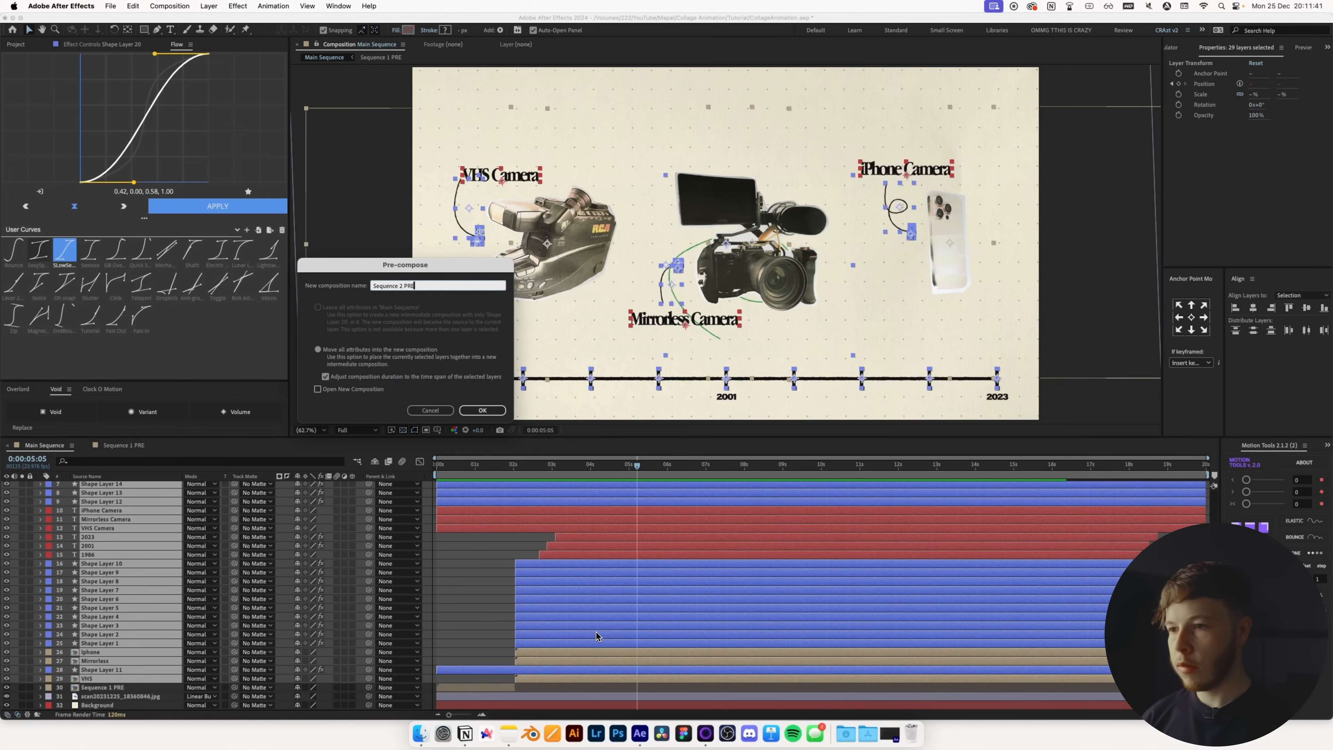
{"action": "key", "text": "Return"}
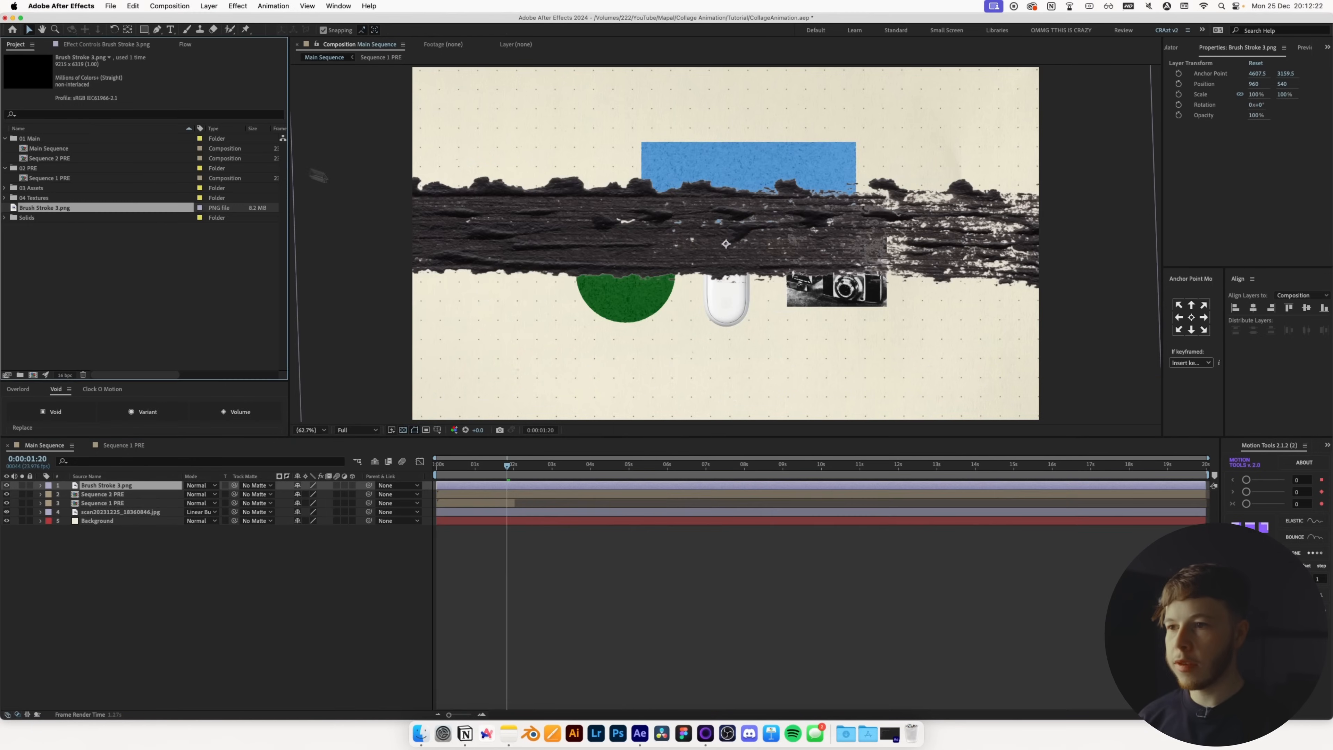
- File Brush Stroke 3.png in the 03 Assets folder and scale its layer in the main sequence to 40%
{"action": "left_click_drag", "start_coordinate": [43, 212], "coordinate": [46, 191]}
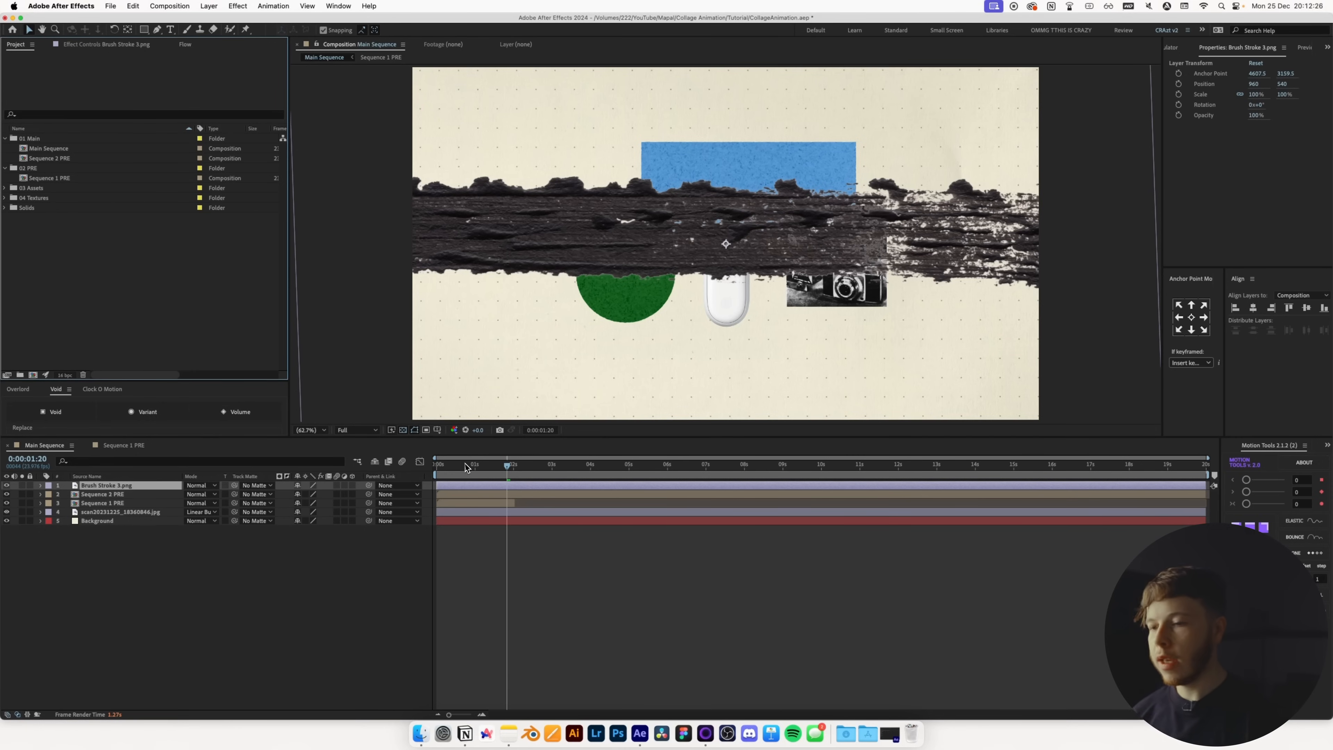
{"action": "left_click", "coordinate": [126, 486]}
{"action": "key", "text": "s"}
{"action": "left_click_drag", "start_coordinate": [307, 496], "coordinate": [272, 503]}
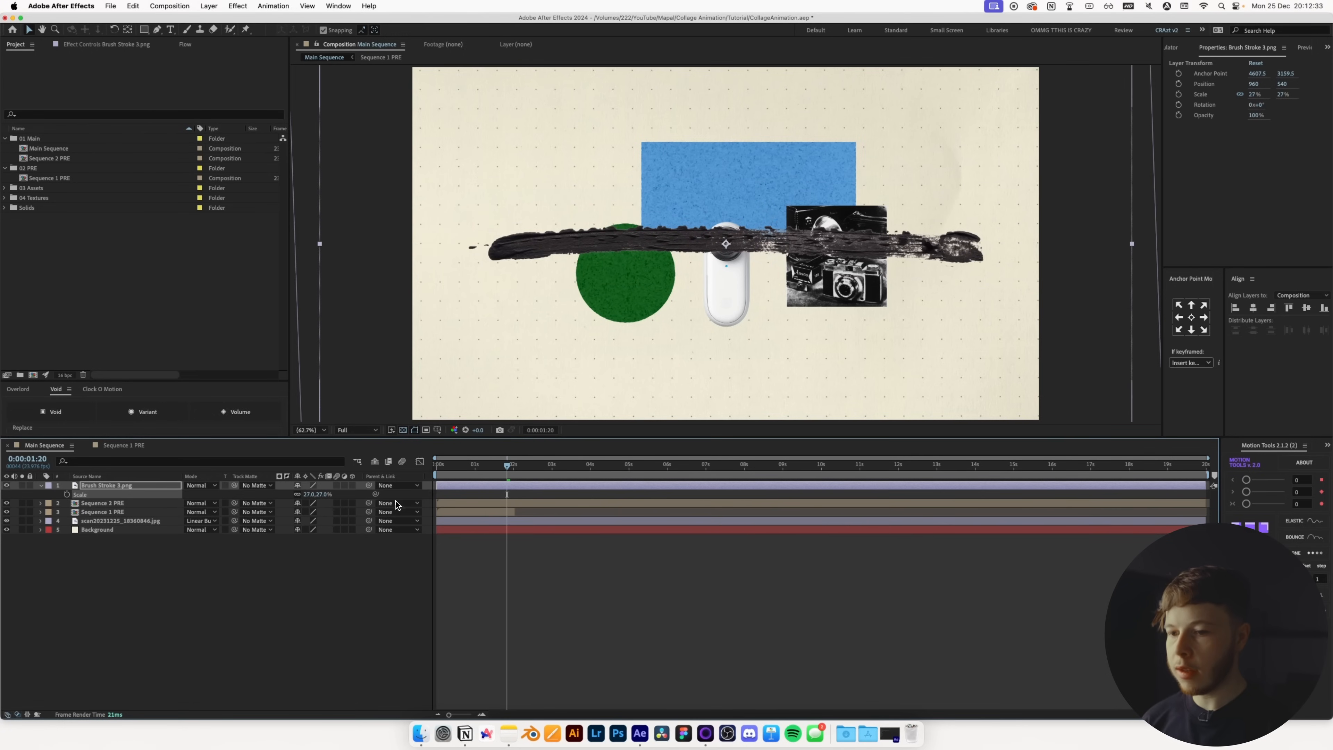
{"action": "left_click_drag", "start_coordinate": [587, 246], "coordinate": [899, 244]}
{"action": "key", "text": "super+z"}
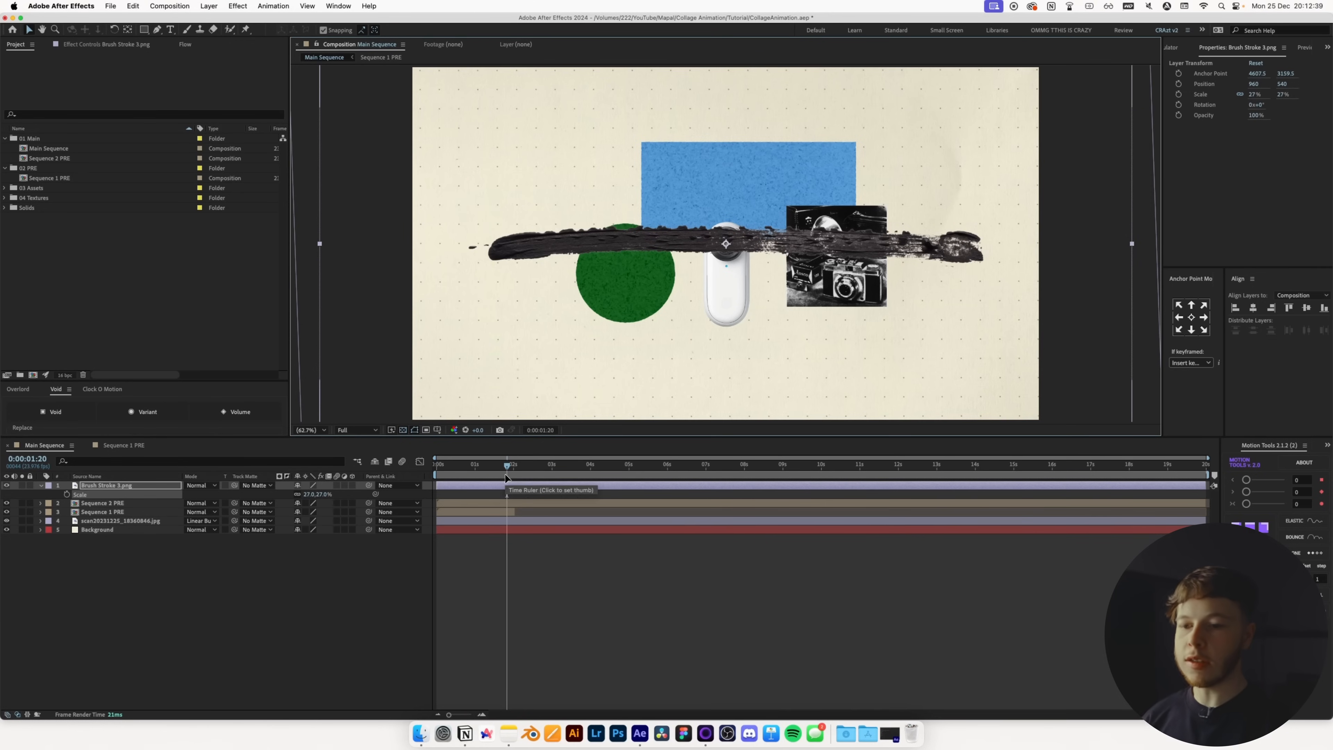
{"action": "left_click", "coordinate": [311, 495]}
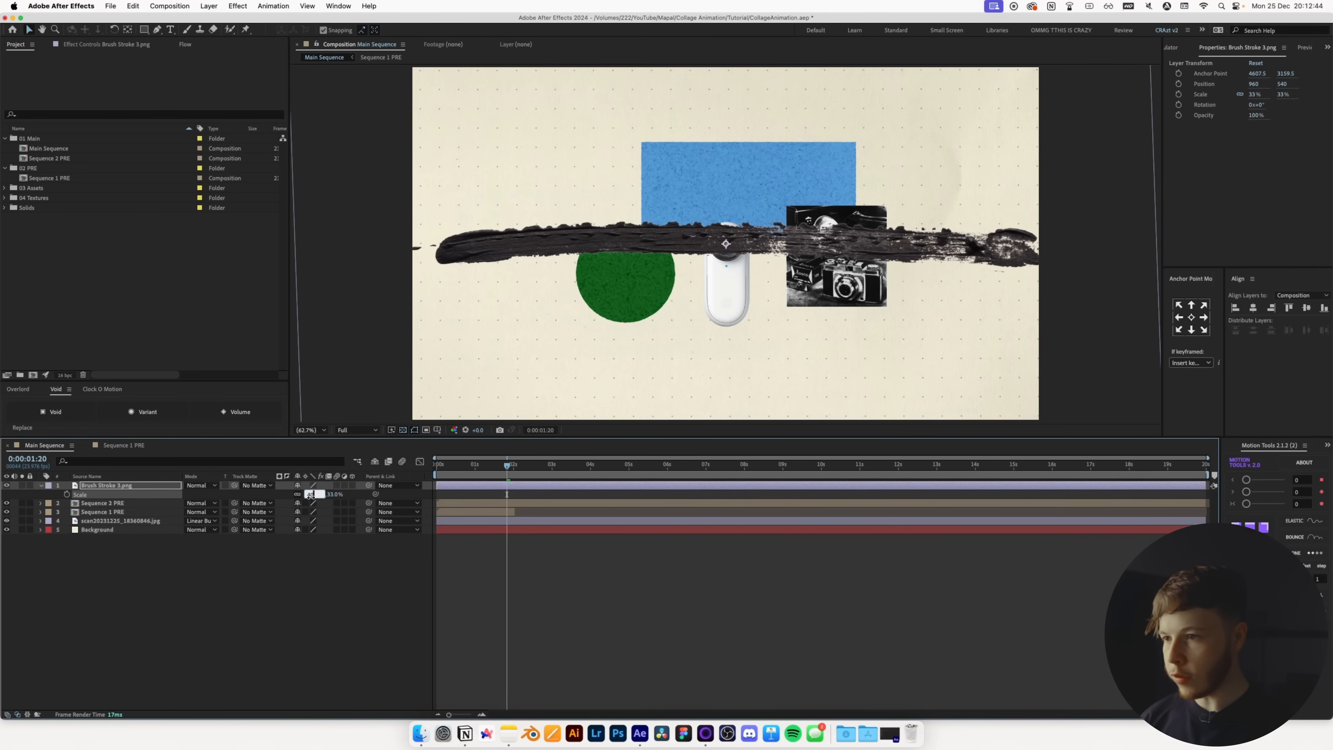
{"action": "type", "text": "40"}
{"action": "key", "text": "Return"}
- Pre-compose the brush stroke with all attributes moved as Brush Animated PRE, and file Sequence 2 PRE in the 02 PRE folder
{"action": "key", "text": "cmd+shift+c"}
{"action": "left_click", "coordinate": [318, 348]}
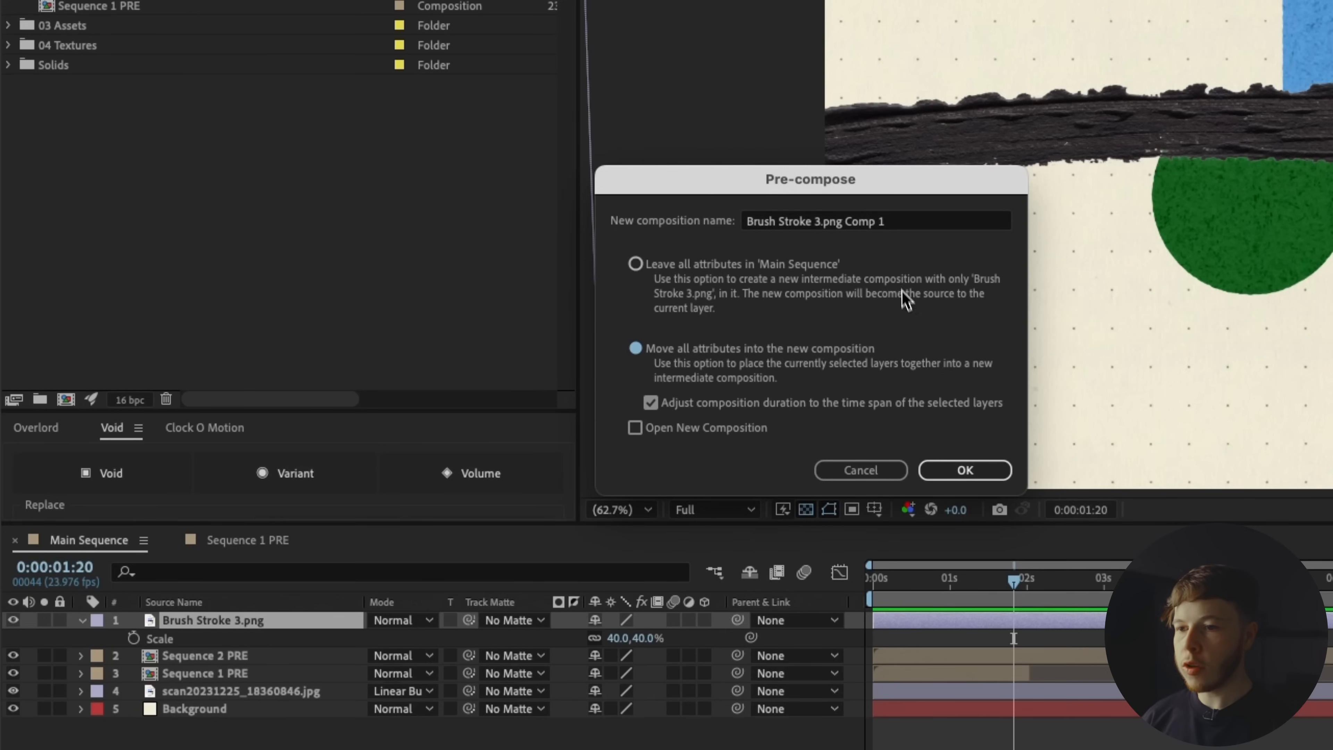
{"action": "left_click", "coordinate": [929, 231]}
{"action": "type", "text": "Brush Animated PRE"}
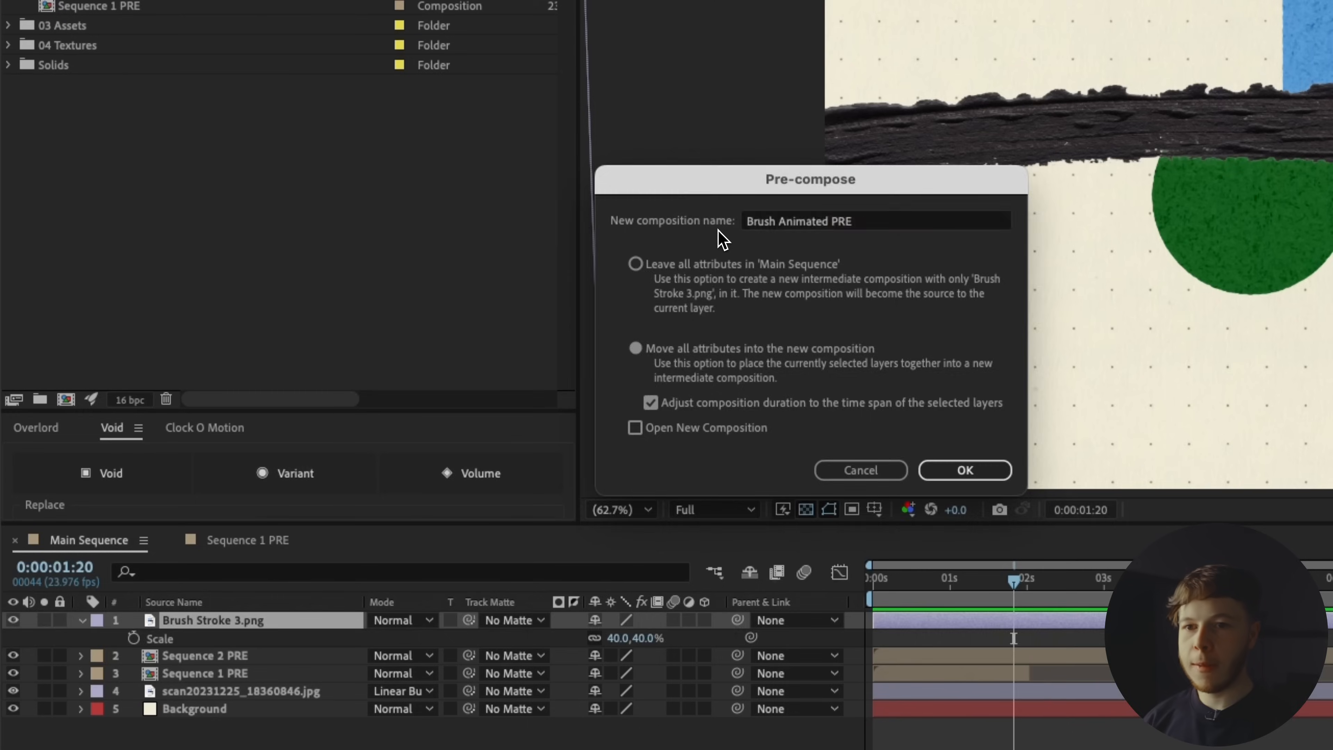
{"action": "key", "text": "Return"}
{"action": "left_click_drag", "start_coordinate": [95, 271], "coordinate": [81, 289]}
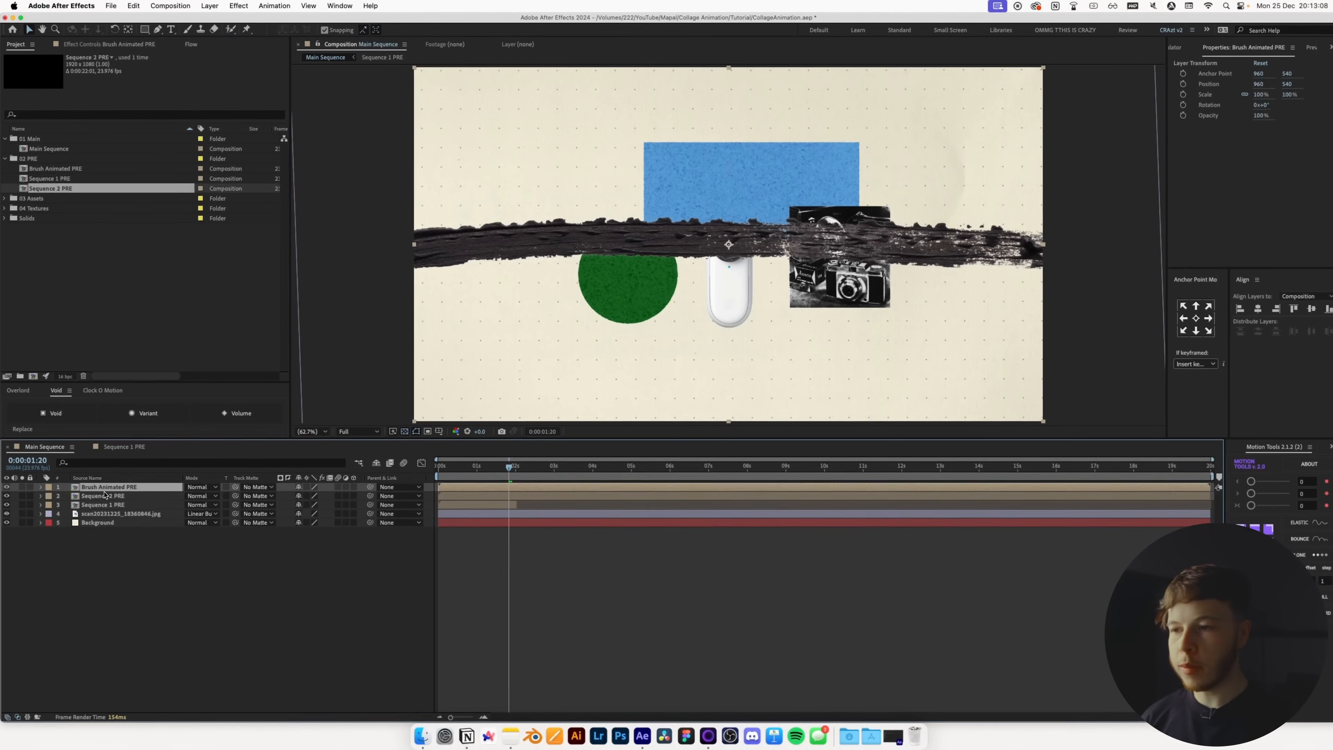
- Resize the Brush Animated PRE composition to 2656 by 600 px so the whole brush stroke fits
{"action": "double_click", "coordinate": [80, 279]}
{"action": "key", "text": "super+k"}
{"action": "left_click_drag", "start_coordinate": [598, 394], "coordinate": [605, 372]}
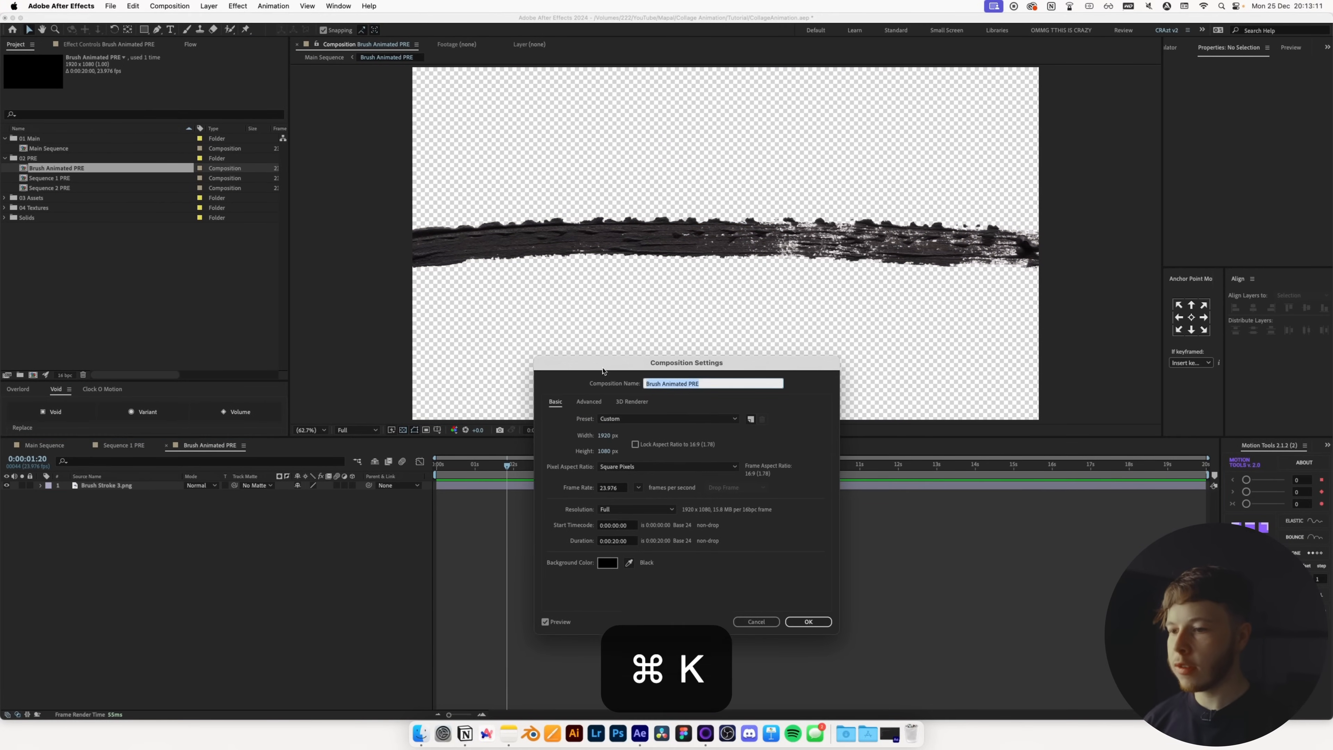
{"action": "left_click_drag", "start_coordinate": [605, 436], "coordinate": [668, 435]}
{"action": "left_click_drag", "start_coordinate": [604, 436], "coordinate": [699, 447]}
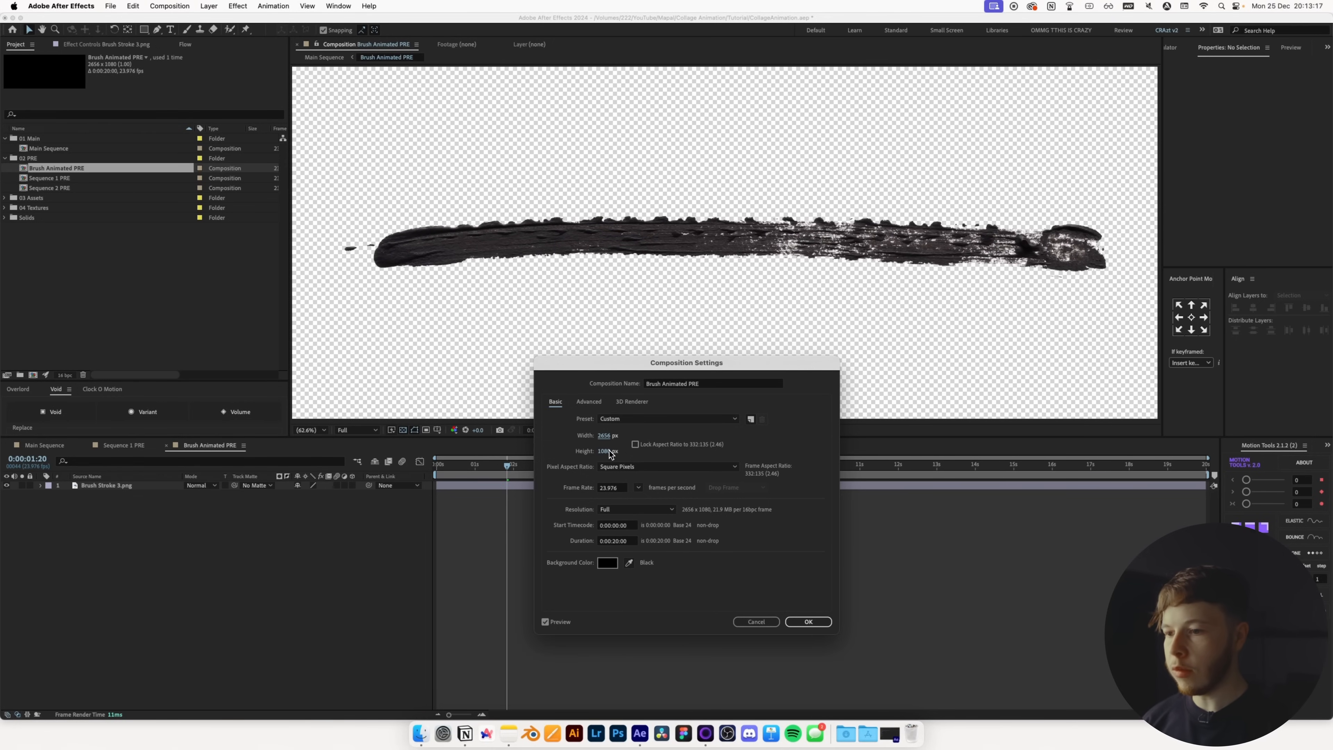
{"action": "left_click_drag", "start_coordinate": [608, 451], "coordinate": [395, 466]}
{"action": "left_click_drag", "start_coordinate": [602, 456], "coordinate": [572, 458]}
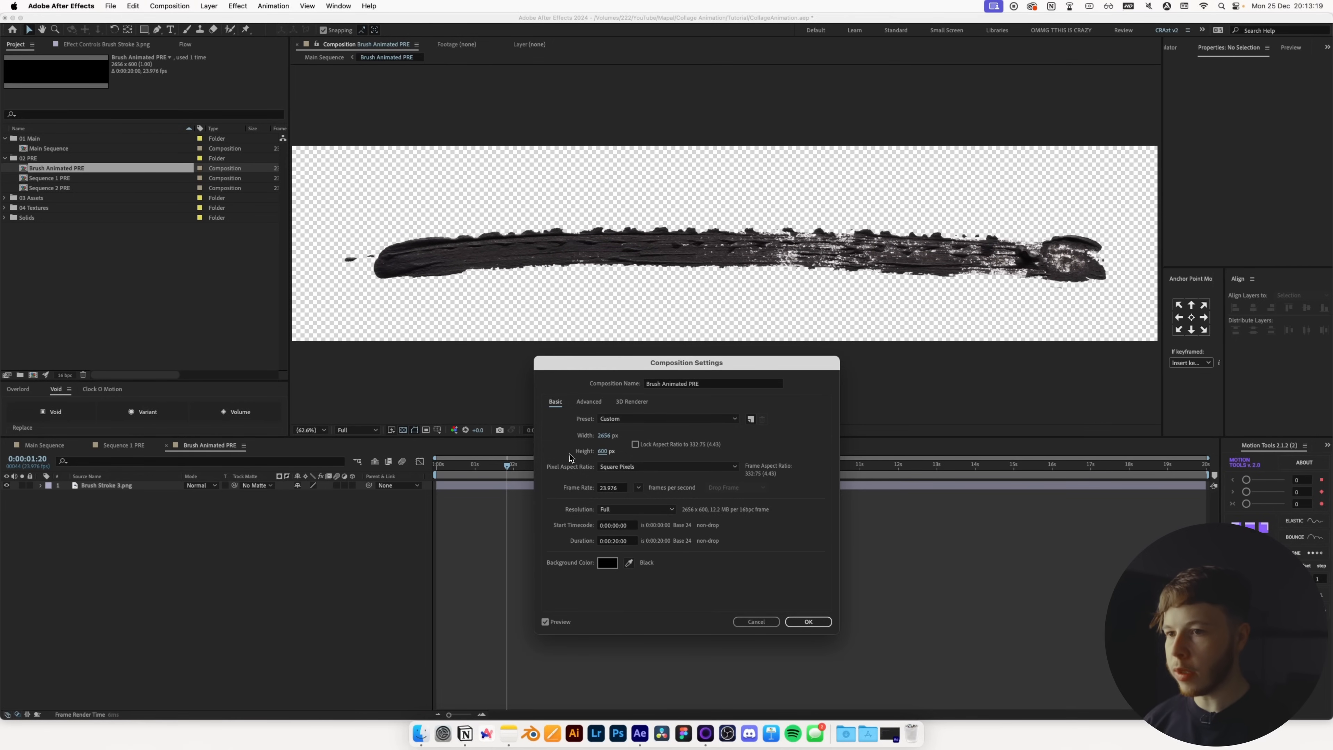
{"action": "left_click", "coordinate": [803, 621]}
- Set the Pen tool's stroke color to red and start a path just beyond the brush stroke's left end
{"action": "key", "text": "g"}
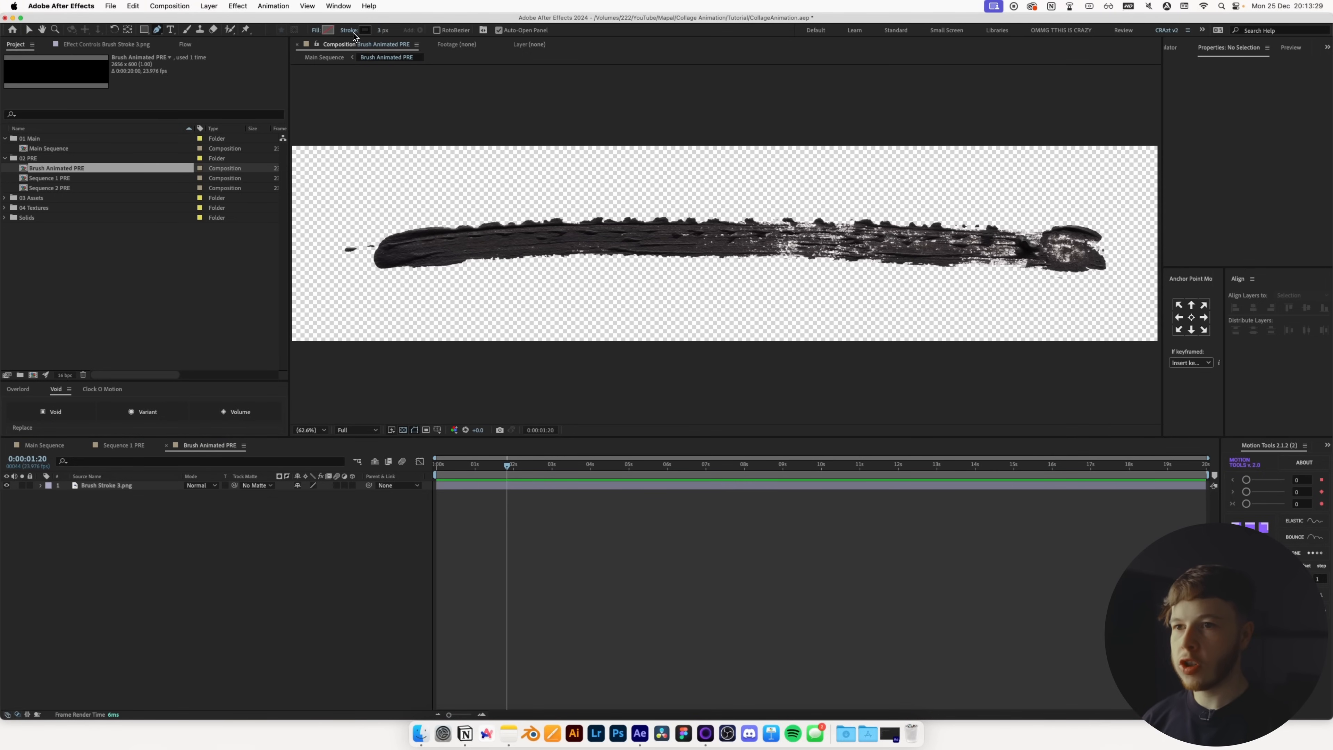
{"action": "left_click", "coordinate": [365, 30]}
{"action": "left_click", "coordinate": [748, 486]}
{"action": "left_click", "coordinate": [897, 463]}
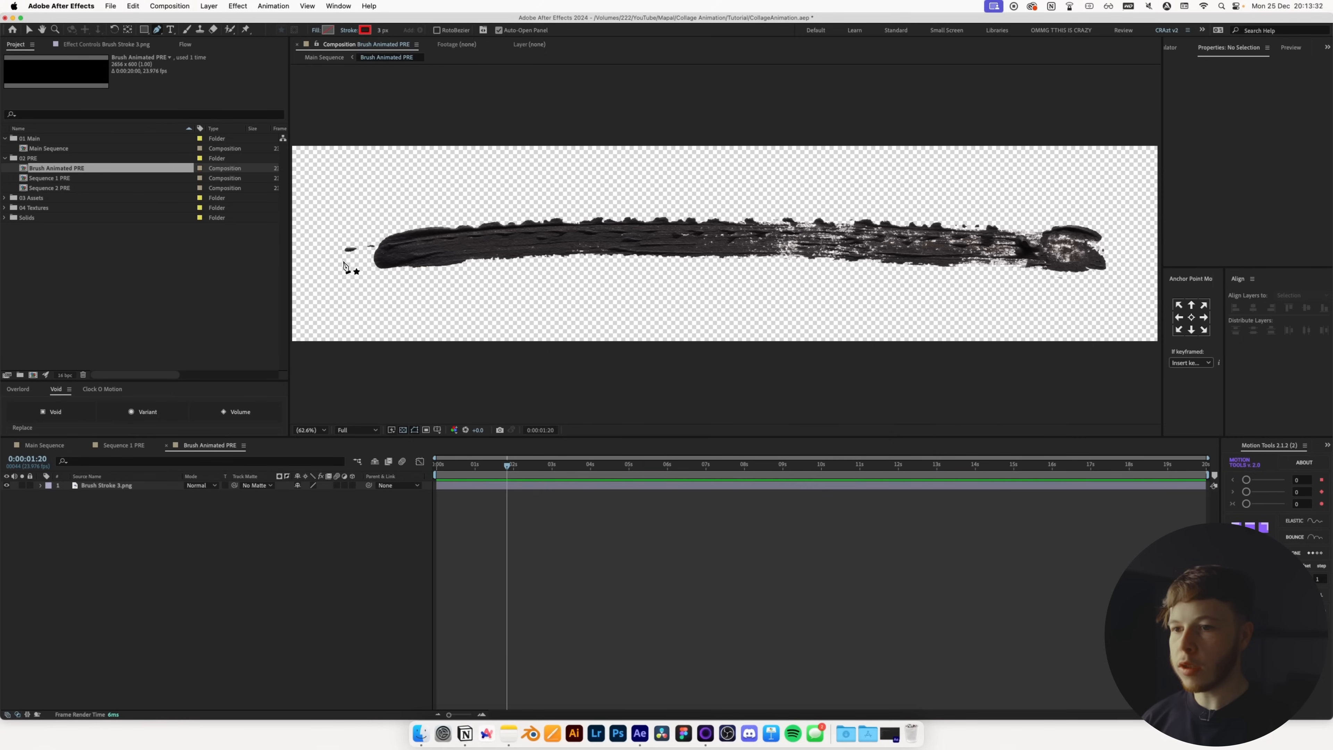
{"action": "left_click", "coordinate": [340, 264]}
{"action": "left_click_drag", "start_coordinate": [724, 240], "coordinate": [860, 256]}
{"action": "left_click_drag", "start_coordinate": [1111, 252], "coordinate": [1127, 257]}
{"action": "key", "text": "super+z"}
{"action": "key", "text": "super+z"}
- Curve the path through the middle of the brush stroke to just past its right end and set its stroke width to 183 px
{"action": "left_click_drag", "start_coordinate": [734, 239], "coordinate": [1007, 247]}
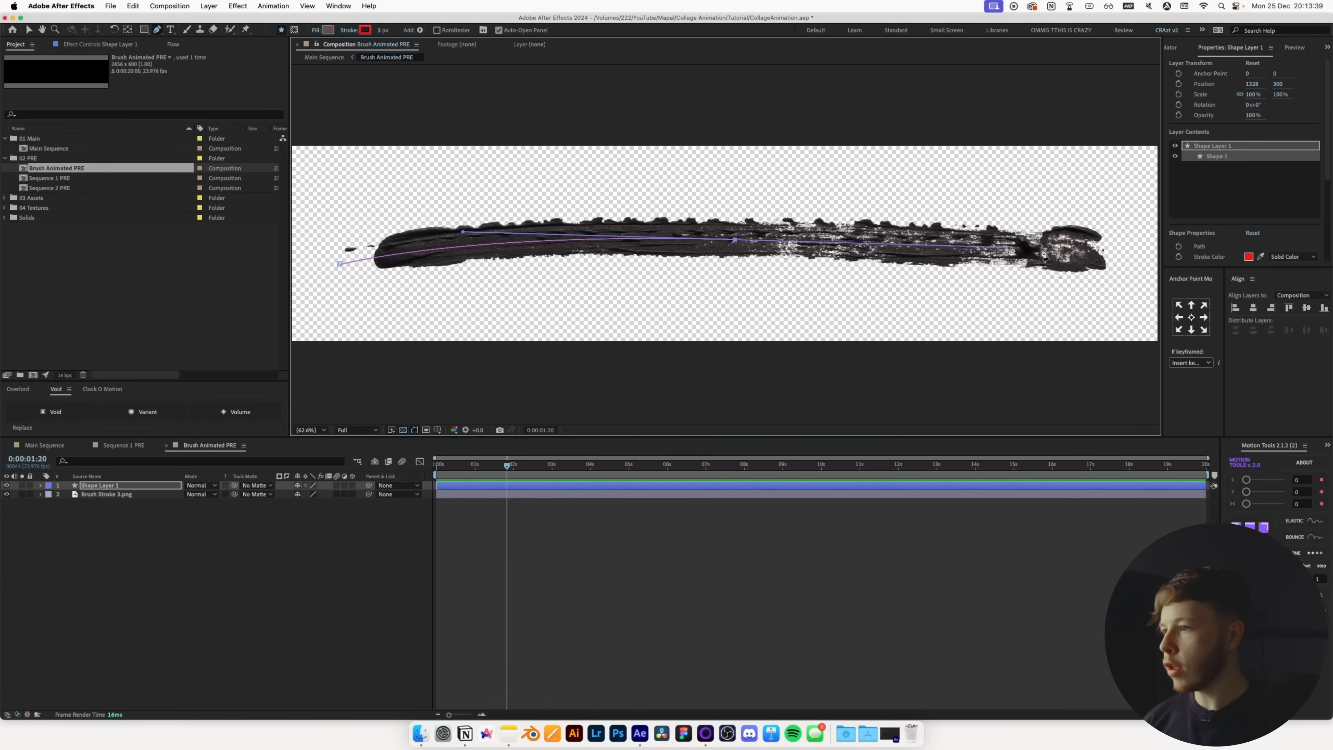
{"action": "left_click", "coordinate": [1119, 252]}
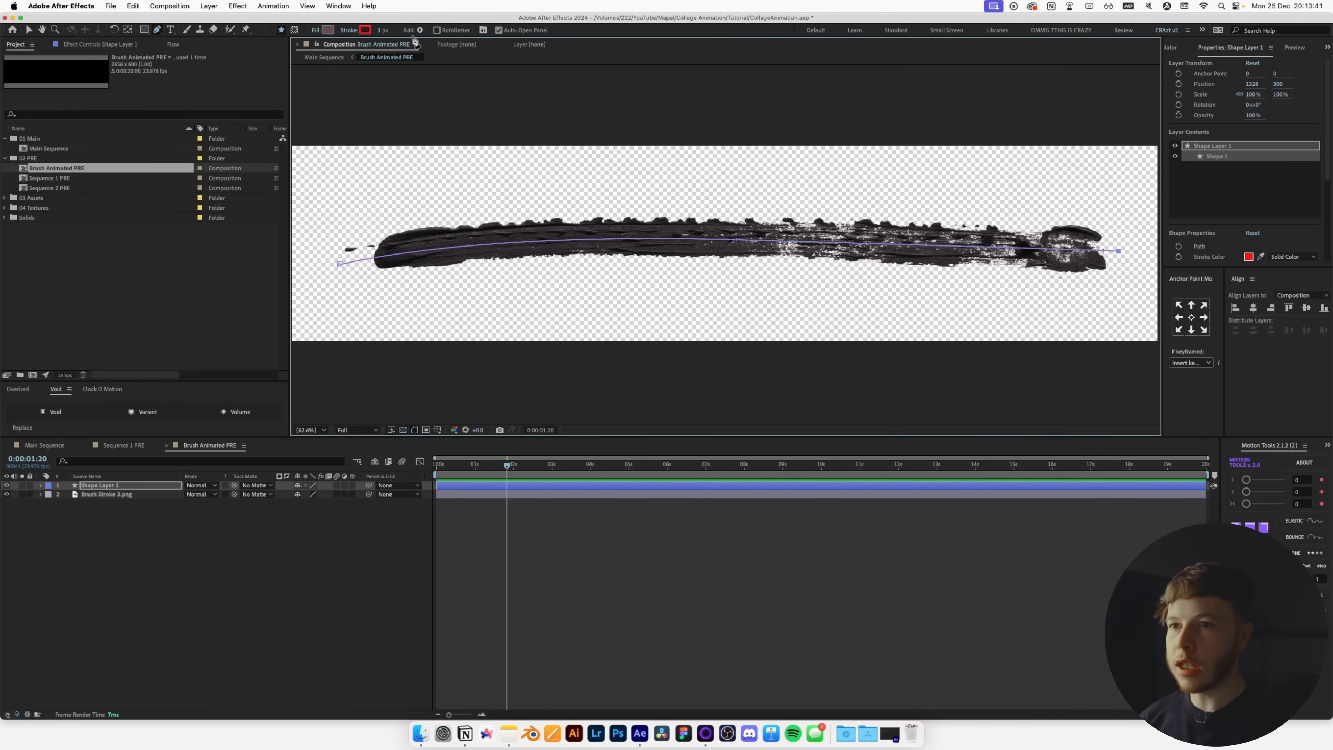
{"action": "left_click_drag", "start_coordinate": [375, 31], "coordinate": [474, 32]}
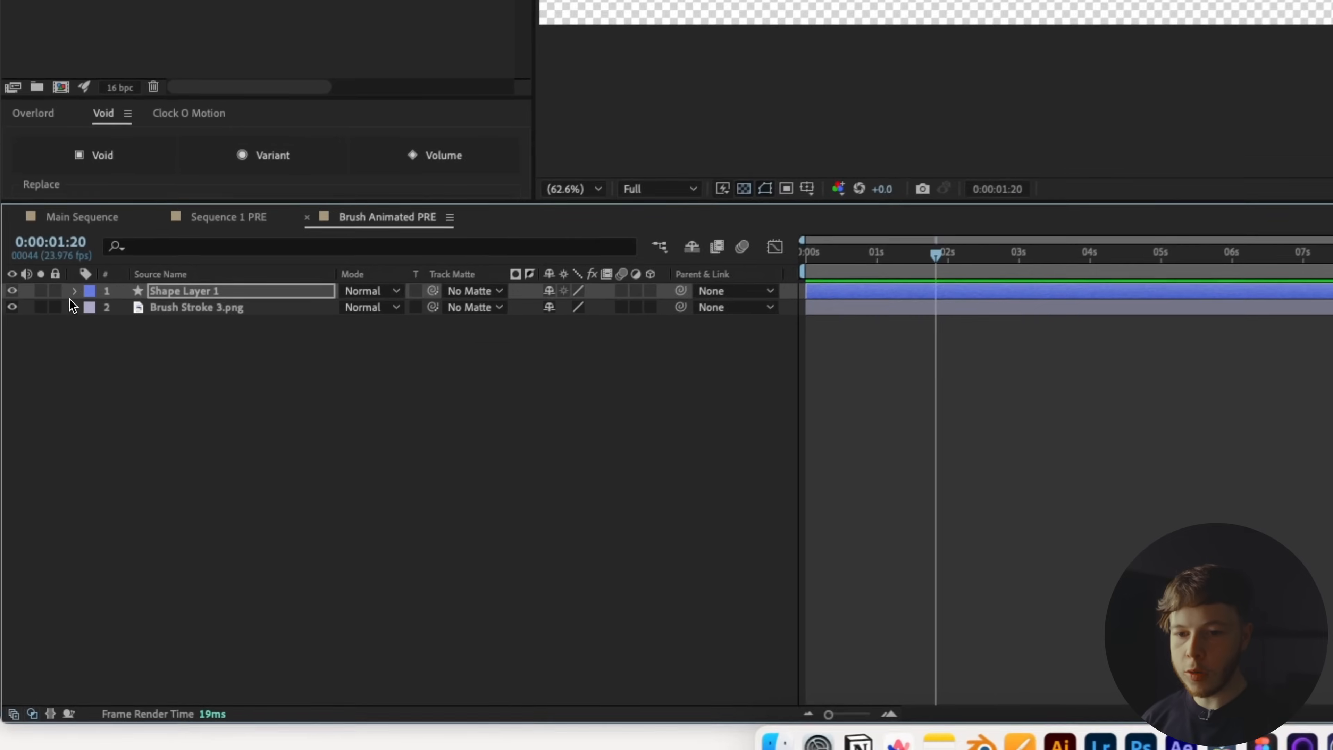
- Set the line cap of Shape Layer 1's red stroke to Round Cap
{"action": "left_click", "coordinate": [40, 485]}
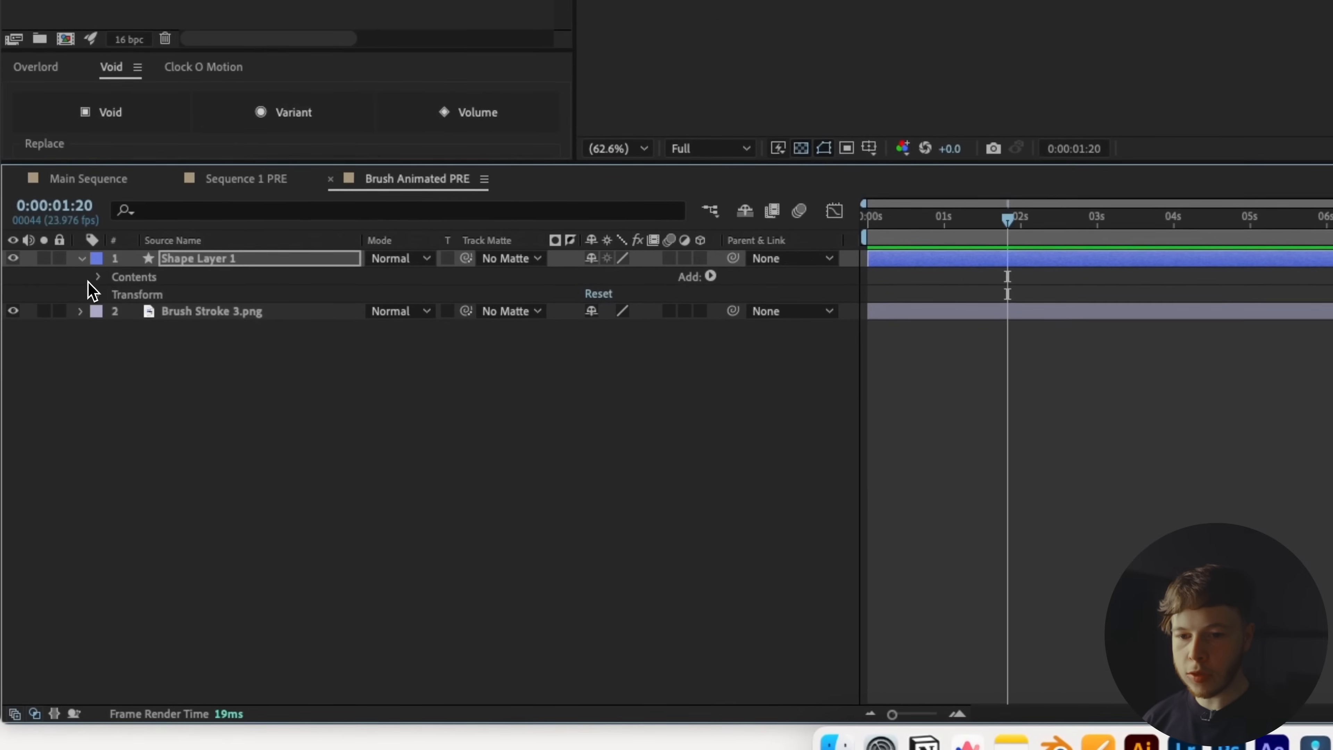
{"action": "left_click", "coordinate": [100, 274]}
{"action": "left_click", "coordinate": [118, 291]}
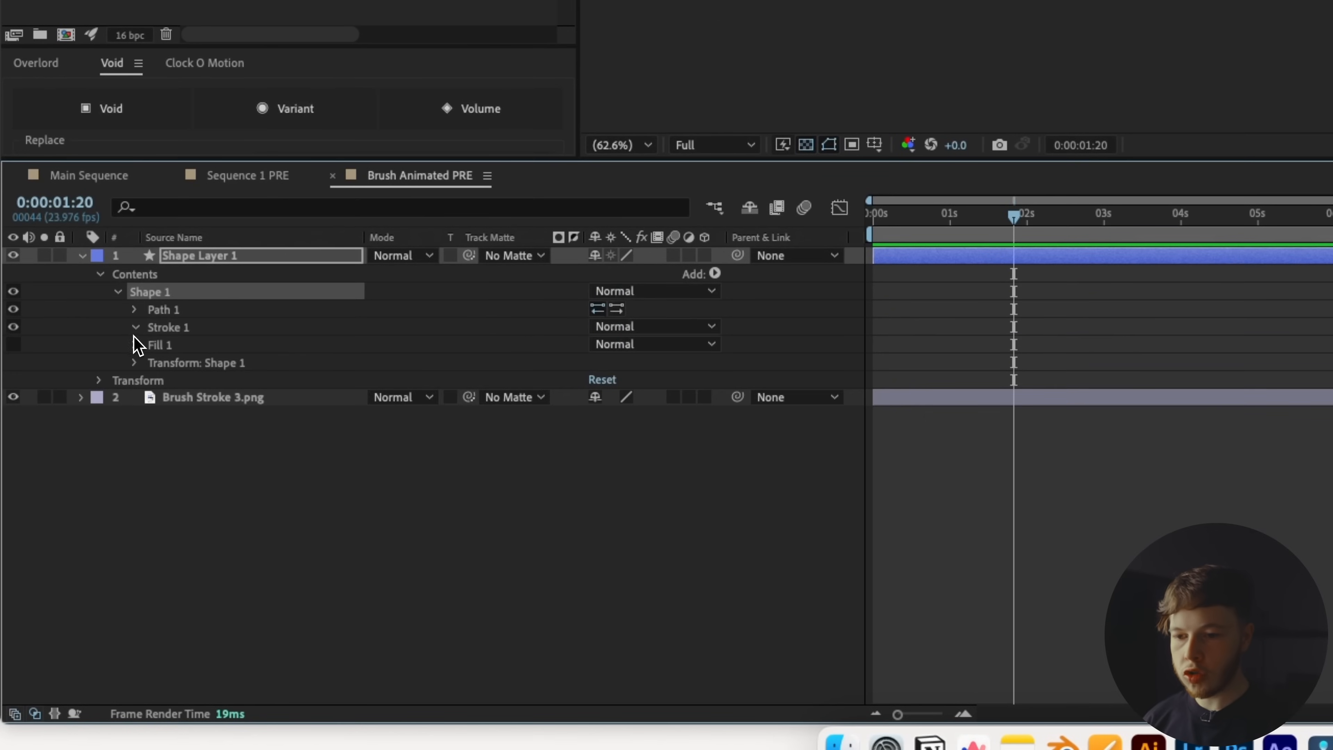
{"action": "left_click", "coordinate": [134, 328]}
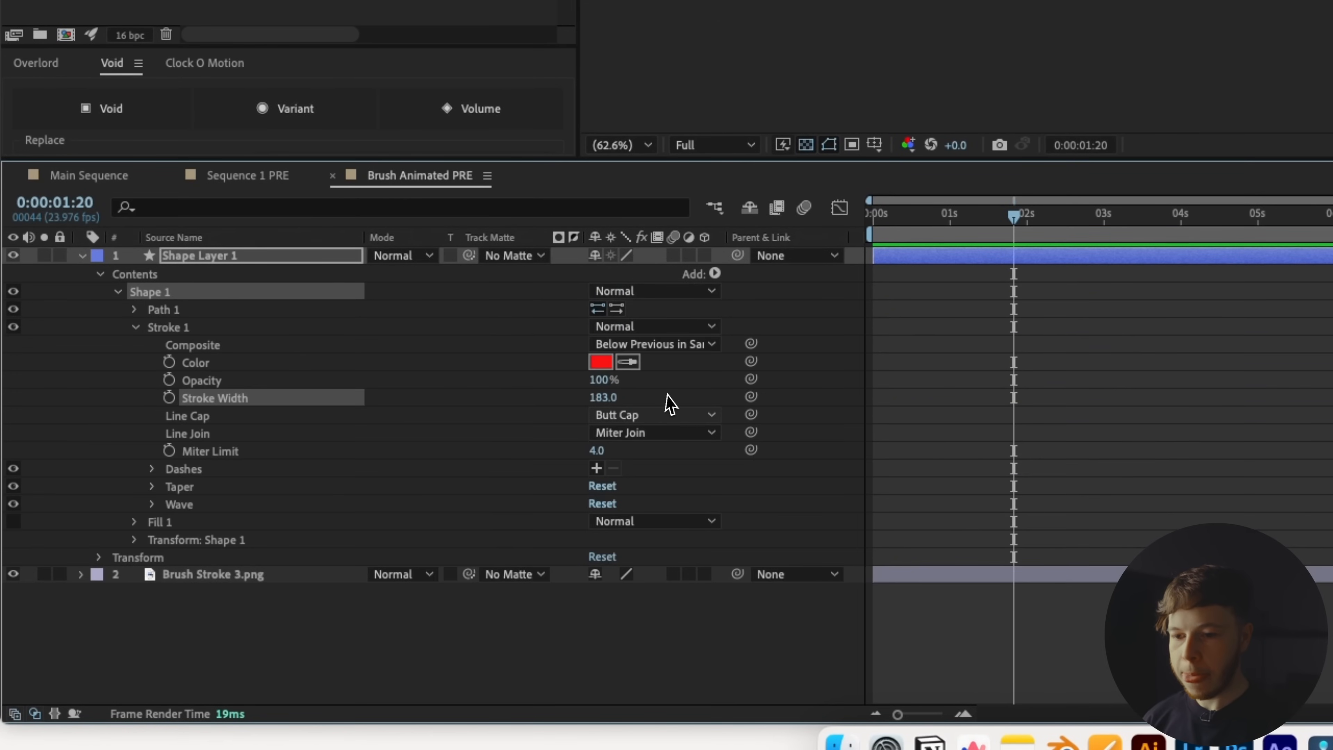
{"action": "left_click", "coordinate": [648, 418]}
{"action": "left_click", "coordinate": [658, 457]}
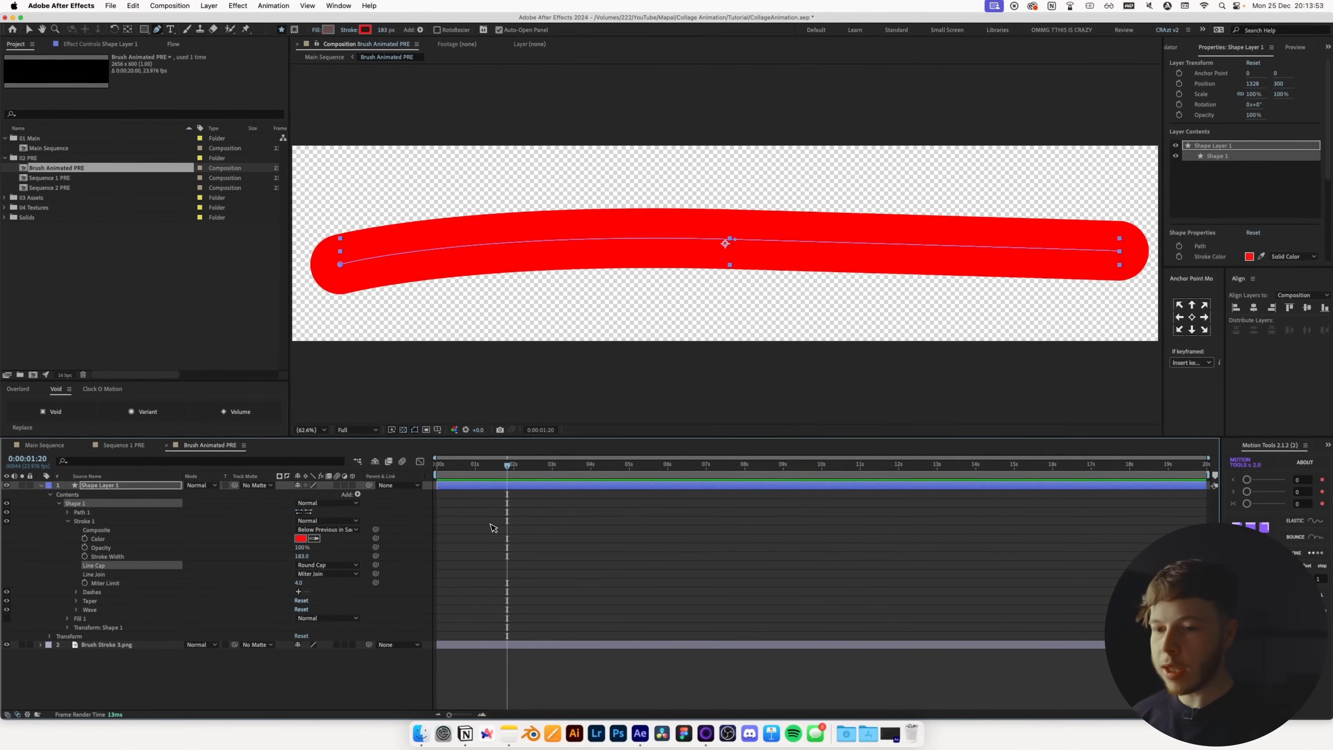
- Apply Turbulent Displace to Shape Layer 1 with Amount 71 and Size 3
{"action": "left_click", "coordinate": [156, 475]}
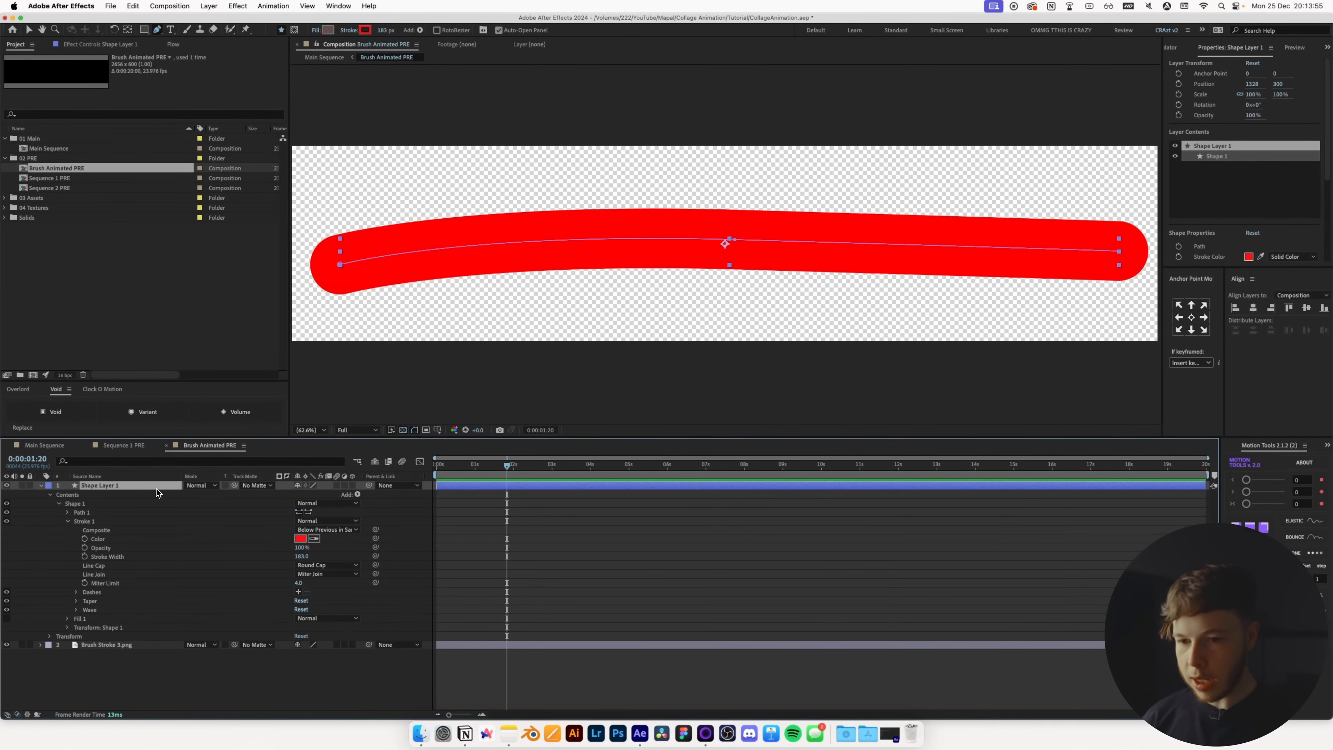
{"action": "key", "text": "ctrl+space"}
{"action": "type", "text": "turb"}
{"action": "key", "text": "Return"}
{"action": "key", "text": "v"}
{"action": "left_click", "coordinate": [153, 86]}
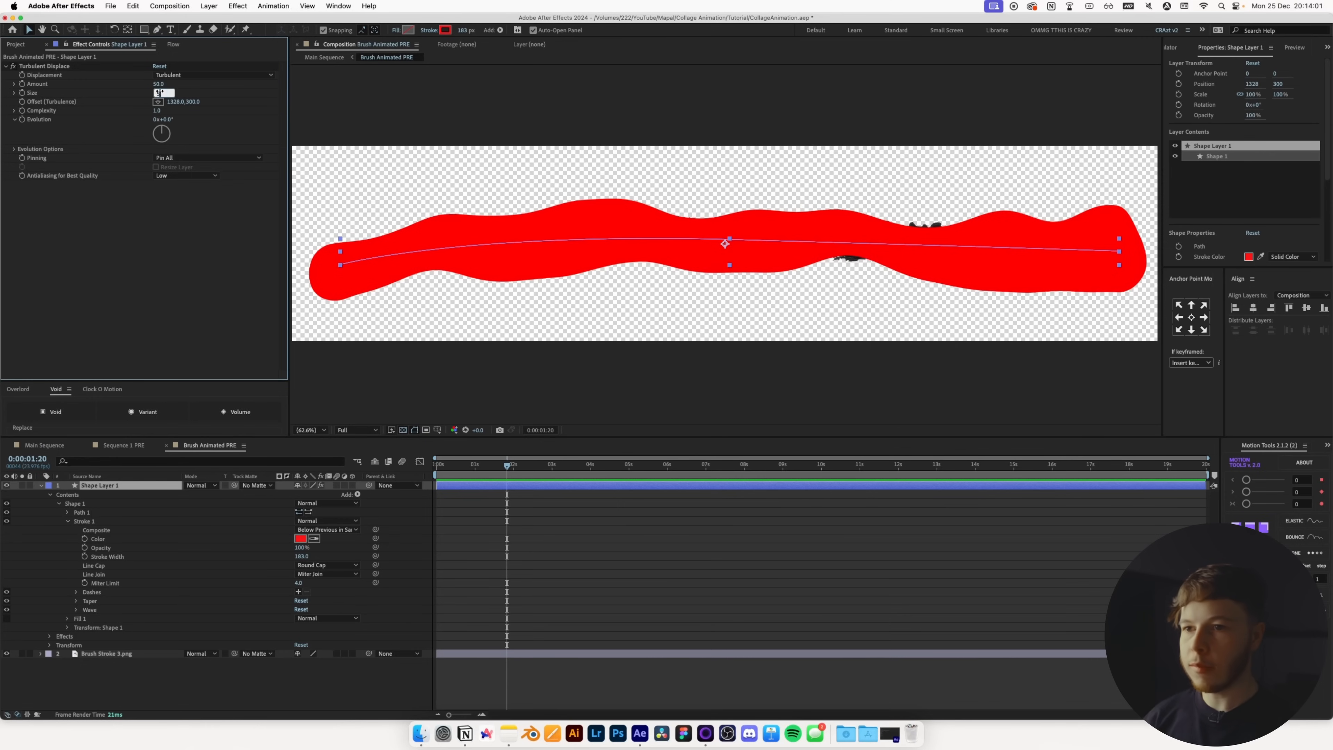
{"action": "key", "text": "Return"}
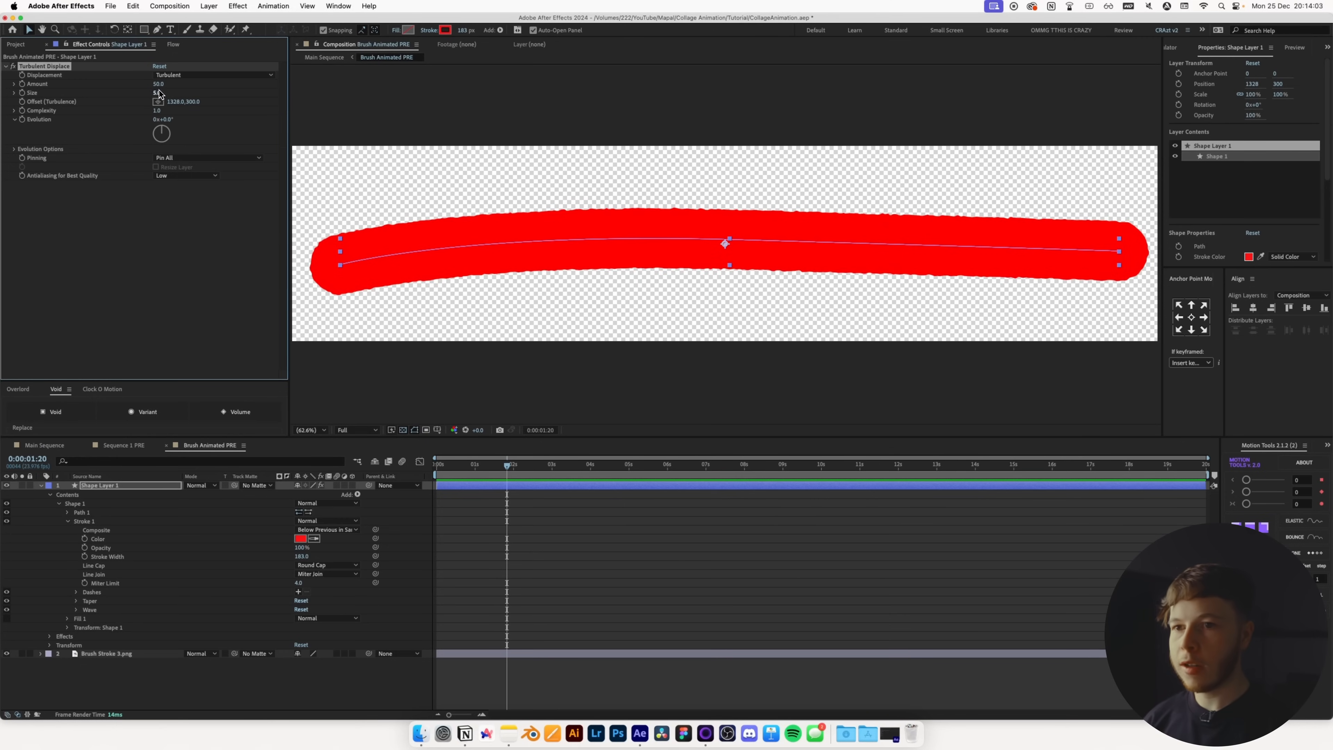
{"action": "mouse_move", "coordinate": [160, 86]}
{"action": "left_mouse_down"}
{"action": "mouse_move", "coordinate": [172, 91]}
{"action": "mouse_move", "coordinate": [155, 98]}
{"action": "left_mouse_up"}
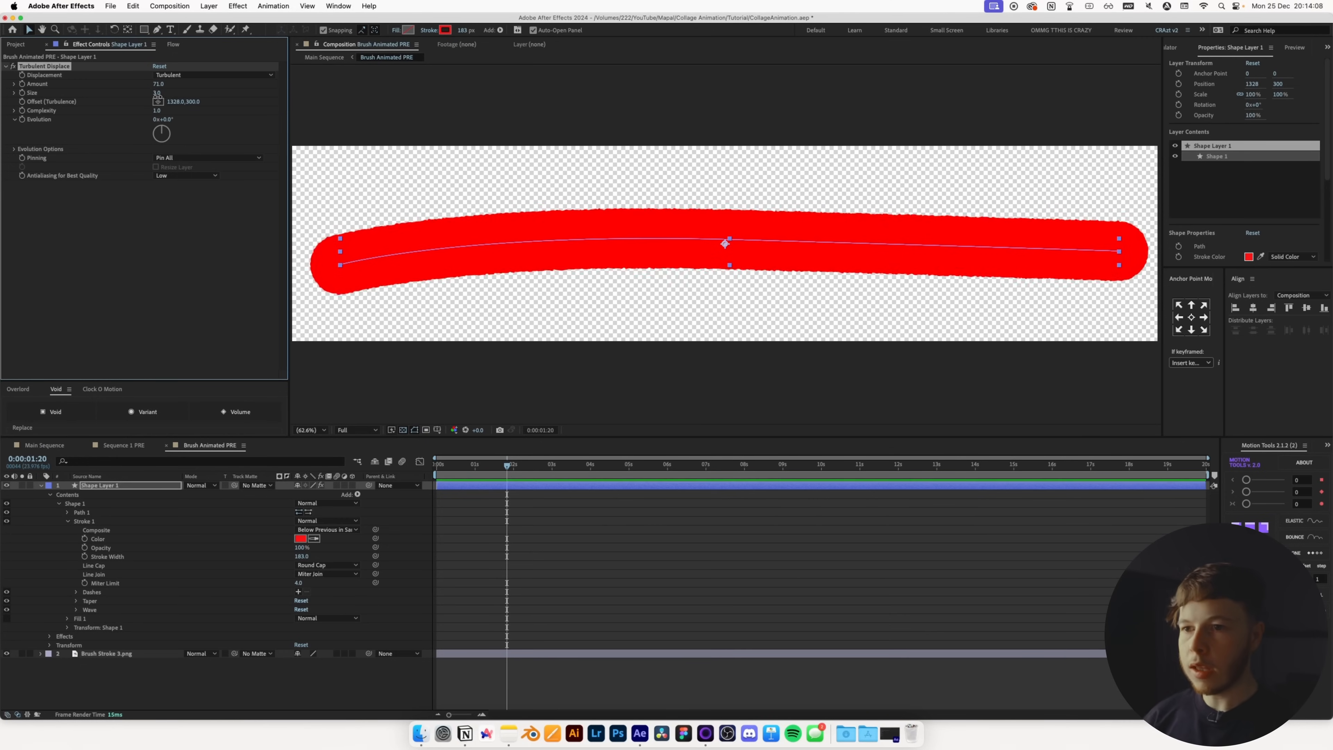
- Add Roughen Edges to Shape Layer 1 with Edge Sharpness 10 and Scale 49, and inspect the stroke's edge up close
{"action": "key", "text": "ctrl+space"}
{"action": "type", "text": "roug"}
{"action": "key", "text": "Return"}
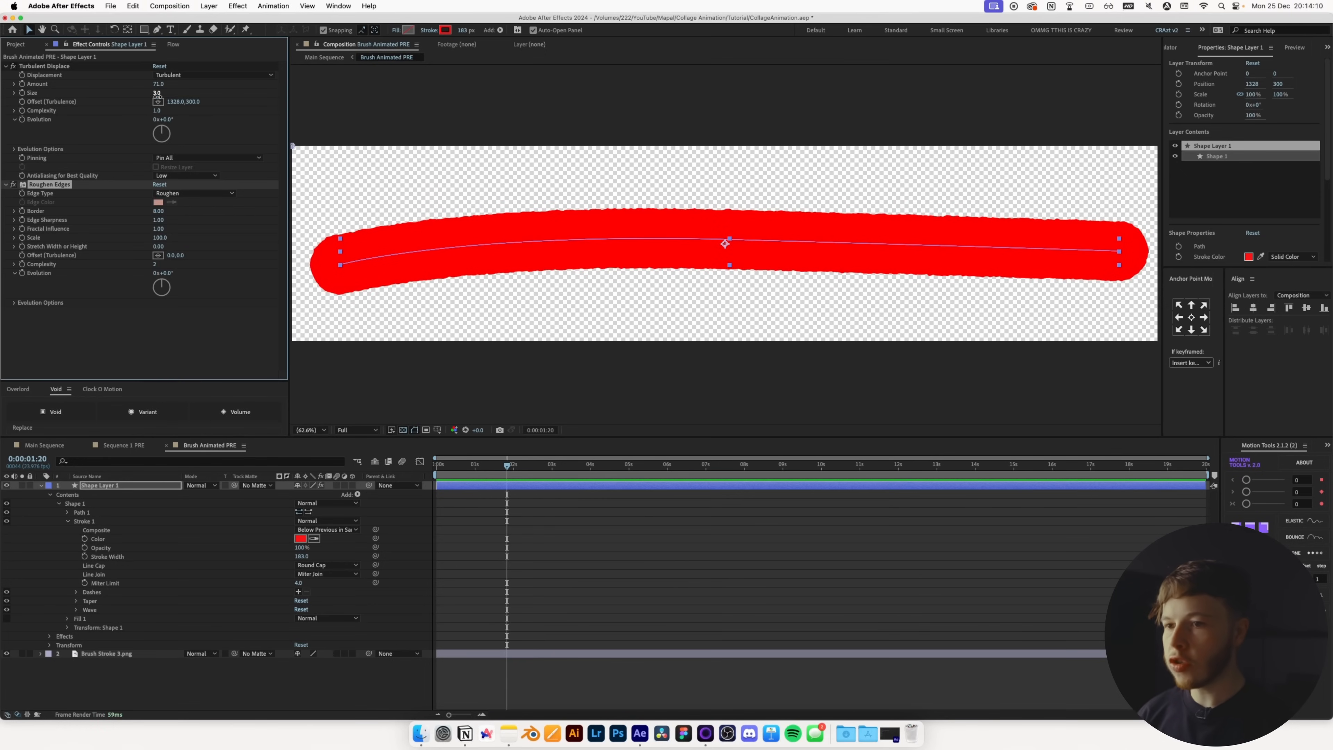
{"action": "left_click_drag", "start_coordinate": [158, 219], "coordinate": [298, 226]}
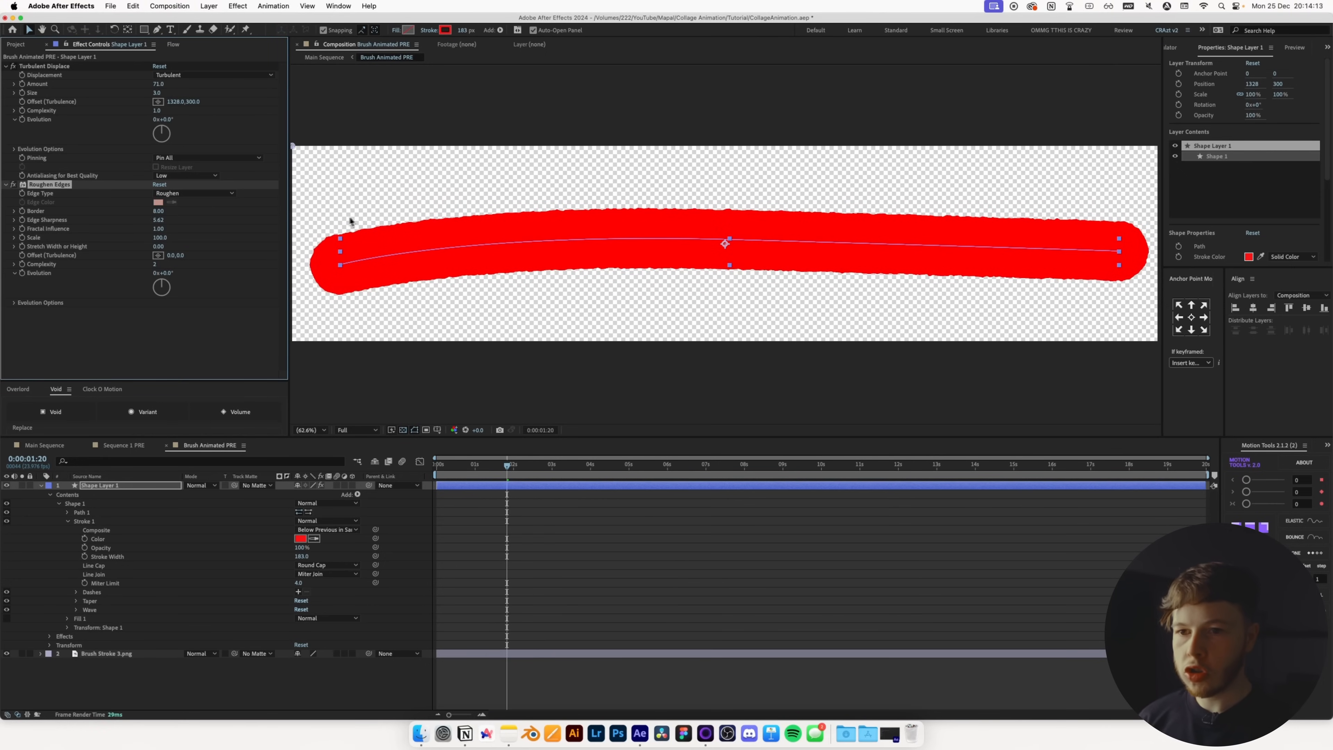
{"action": "mouse_move", "coordinate": [157, 238]}
{"action": "left_mouse_down"}
{"action": "mouse_move", "coordinate": [55, 250]}
{"action": "mouse_move", "coordinate": [80, 249]}
{"action": "left_mouse_up"}
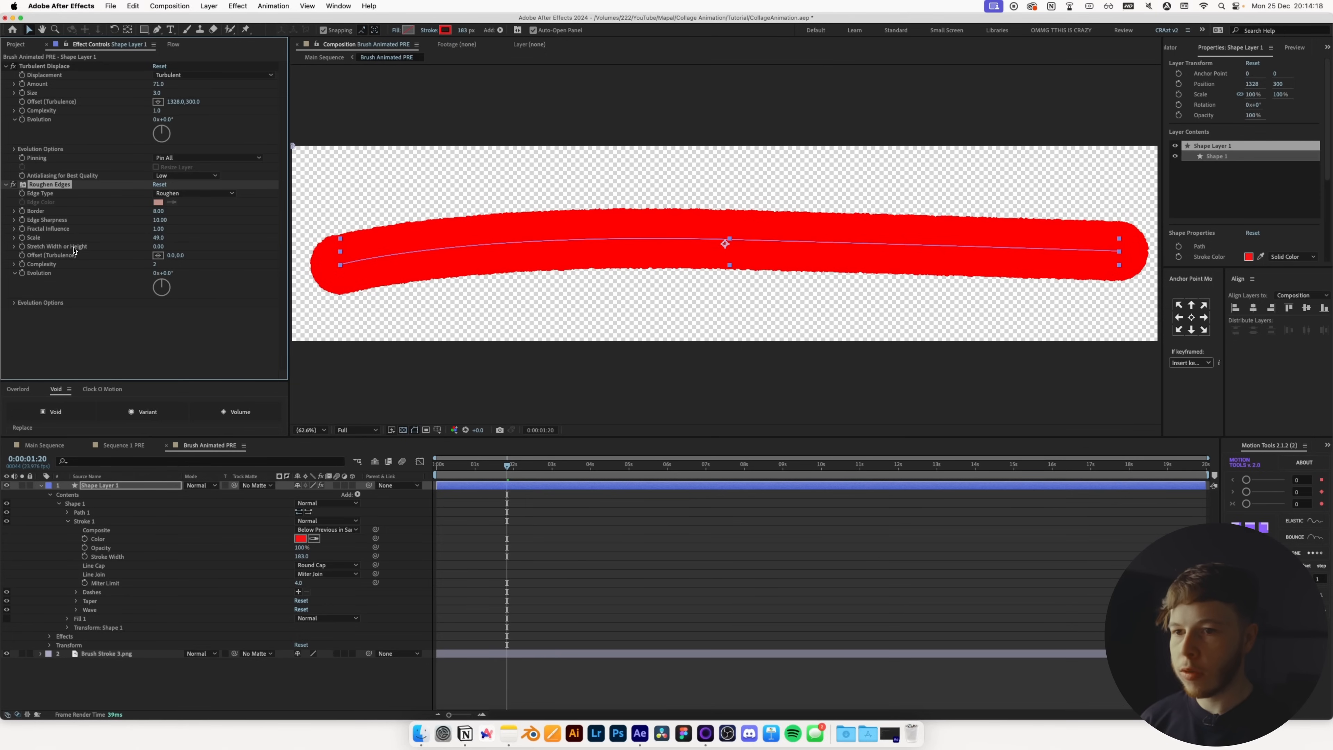
{"action": "left_click", "coordinate": [574, 545]}
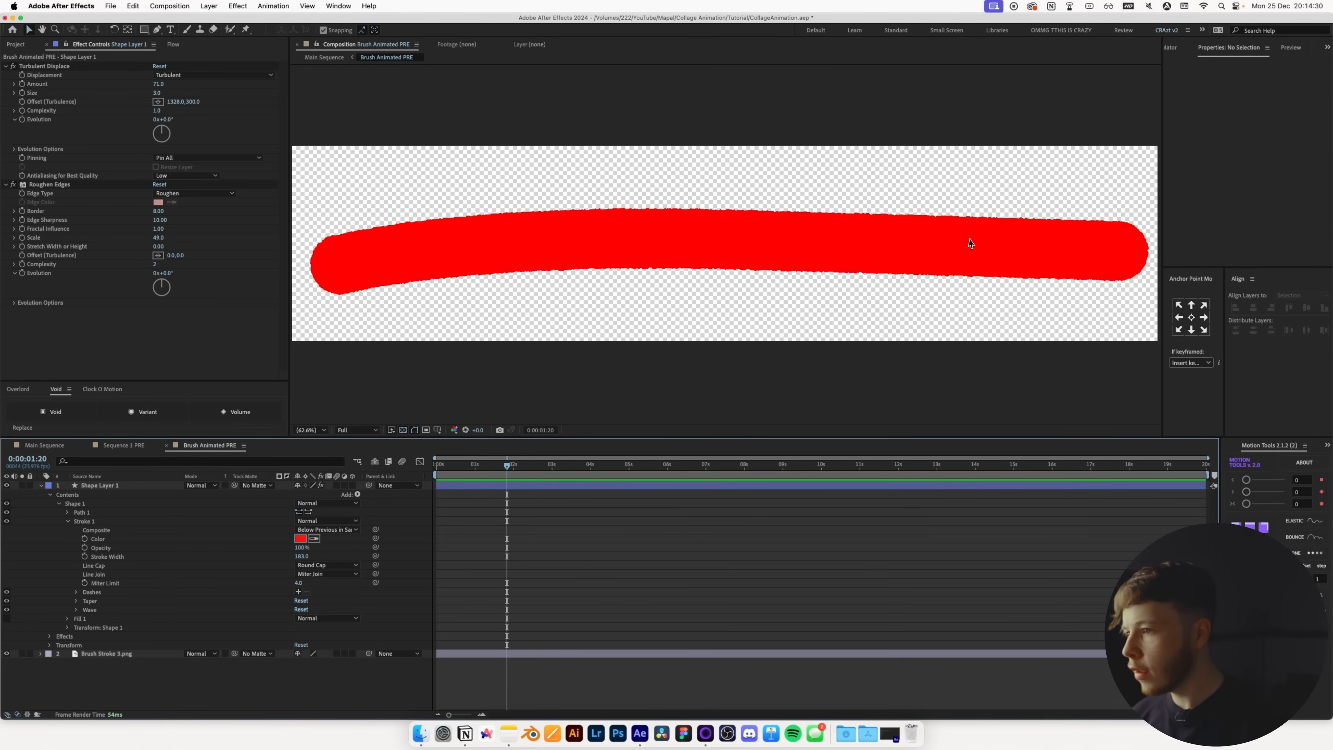
{"action": "scroll", "coordinate": [973, 243], "scroll_direction": "up", "scroll_amount": 1}
{"action": "key", "text": "space"}
{"action": "left_click_drag", "start_coordinate": [1106, 240], "coordinate": [743, 239]}
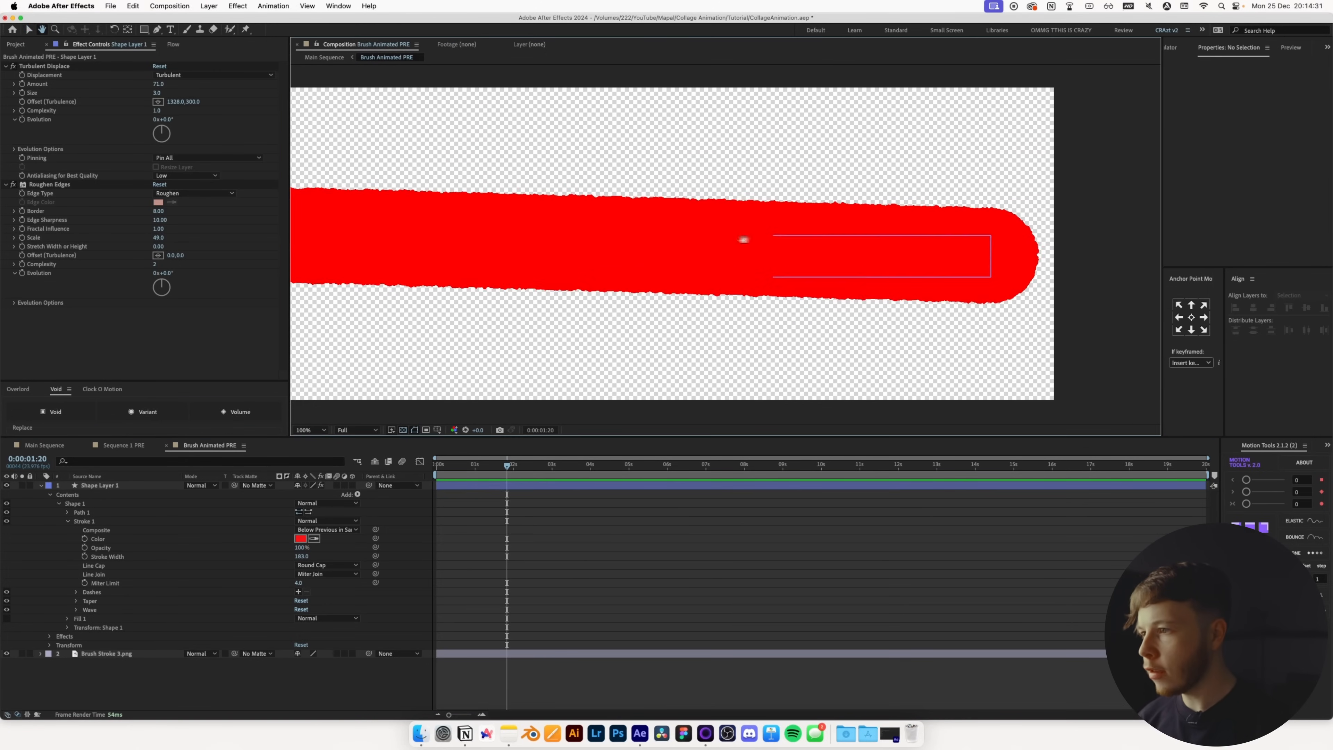
{"action": "scroll", "coordinate": [919, 246], "scroll_direction": "up", "scroll_amount": 1}
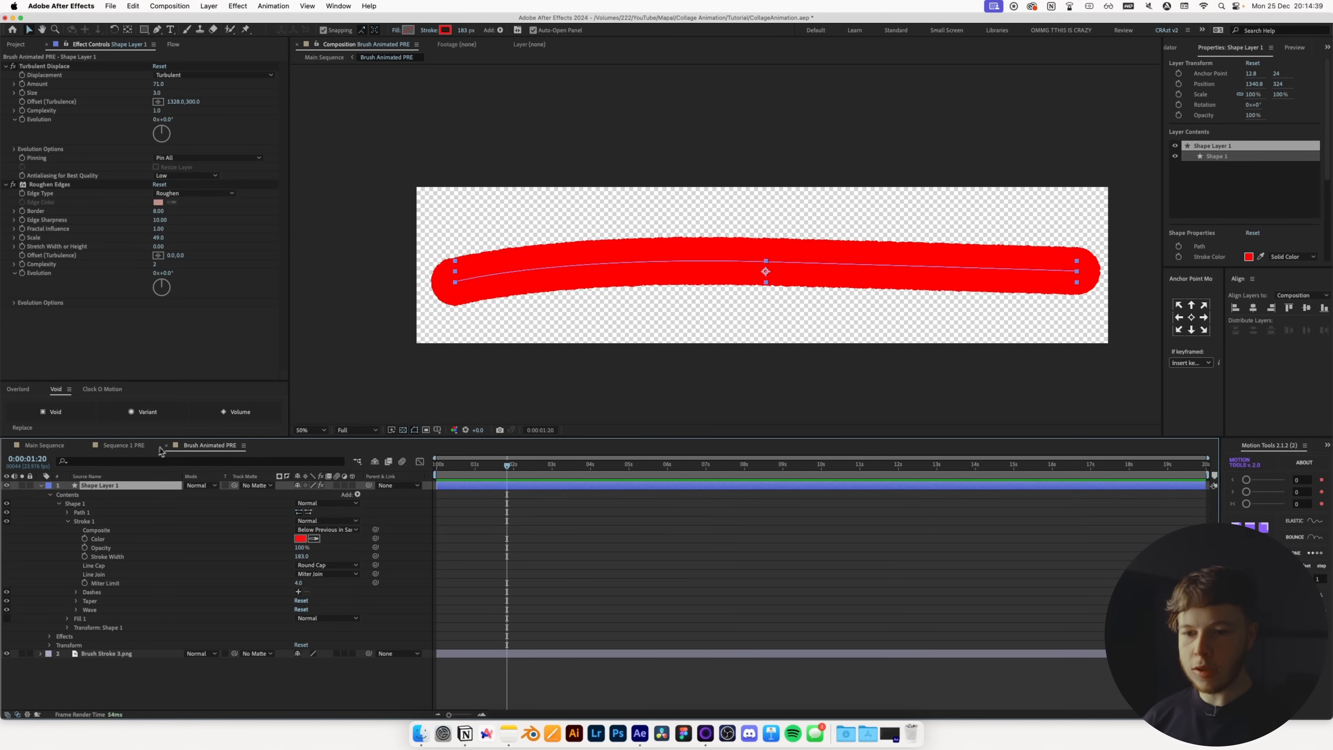
- Copy the animated Trim Paths from Shape Layer 10 in the Sequence 2 PRE composition
{"action": "left_click", "coordinate": [139, 448]}
{"action": "left_click", "coordinate": [44, 444]}
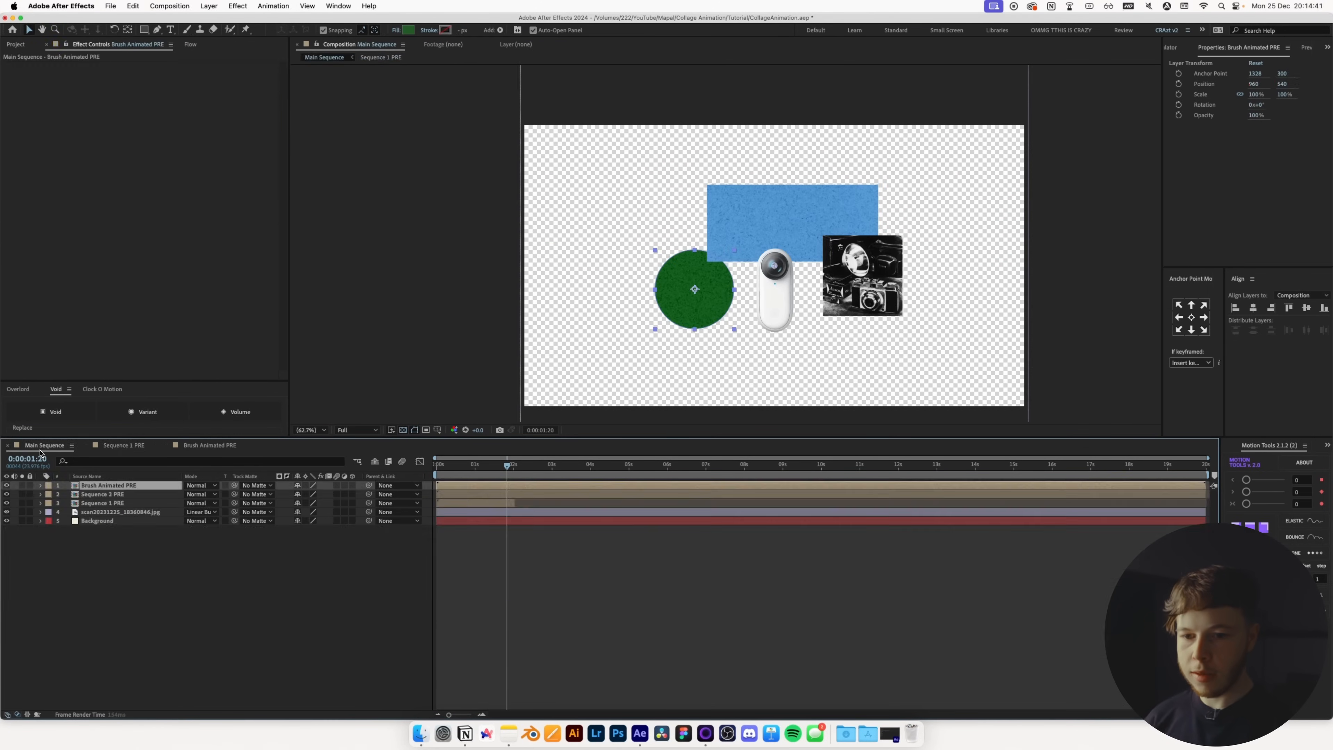
{"action": "double_click", "coordinate": [103, 497]}
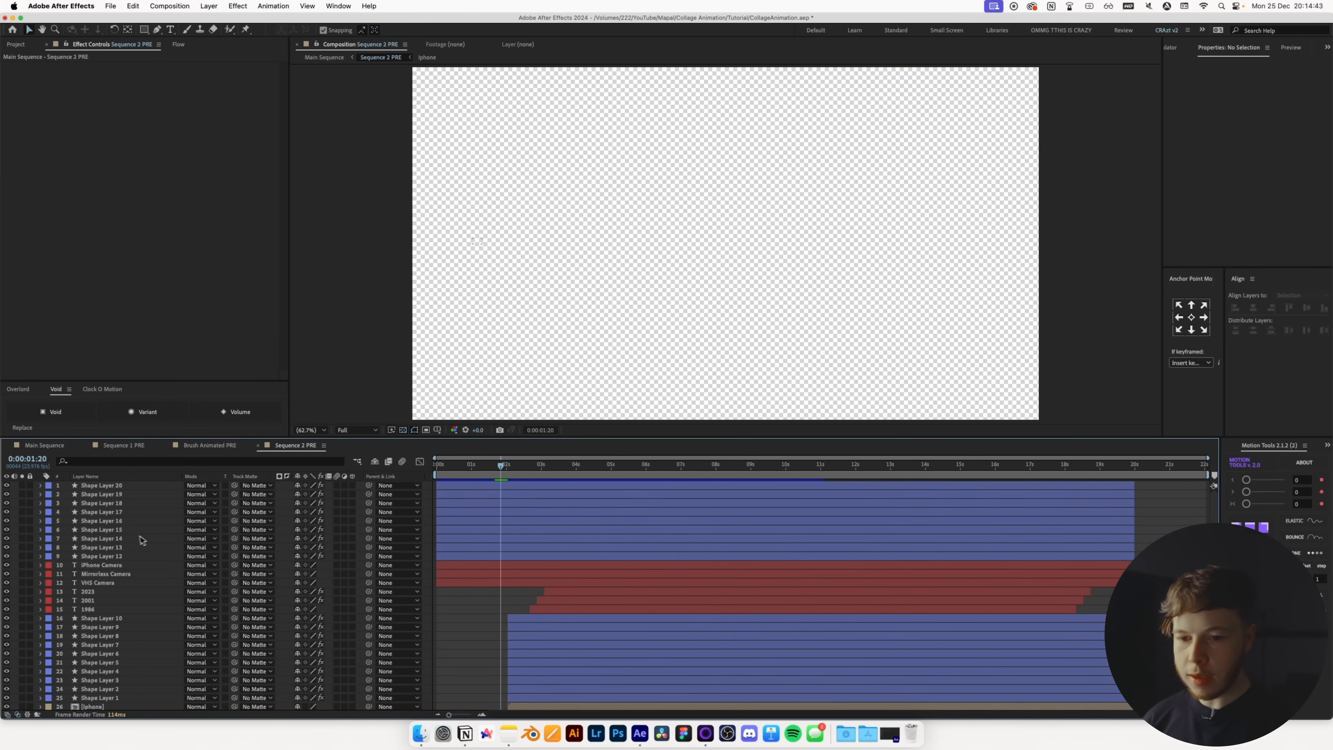
{"action": "left_click", "coordinate": [41, 620]}
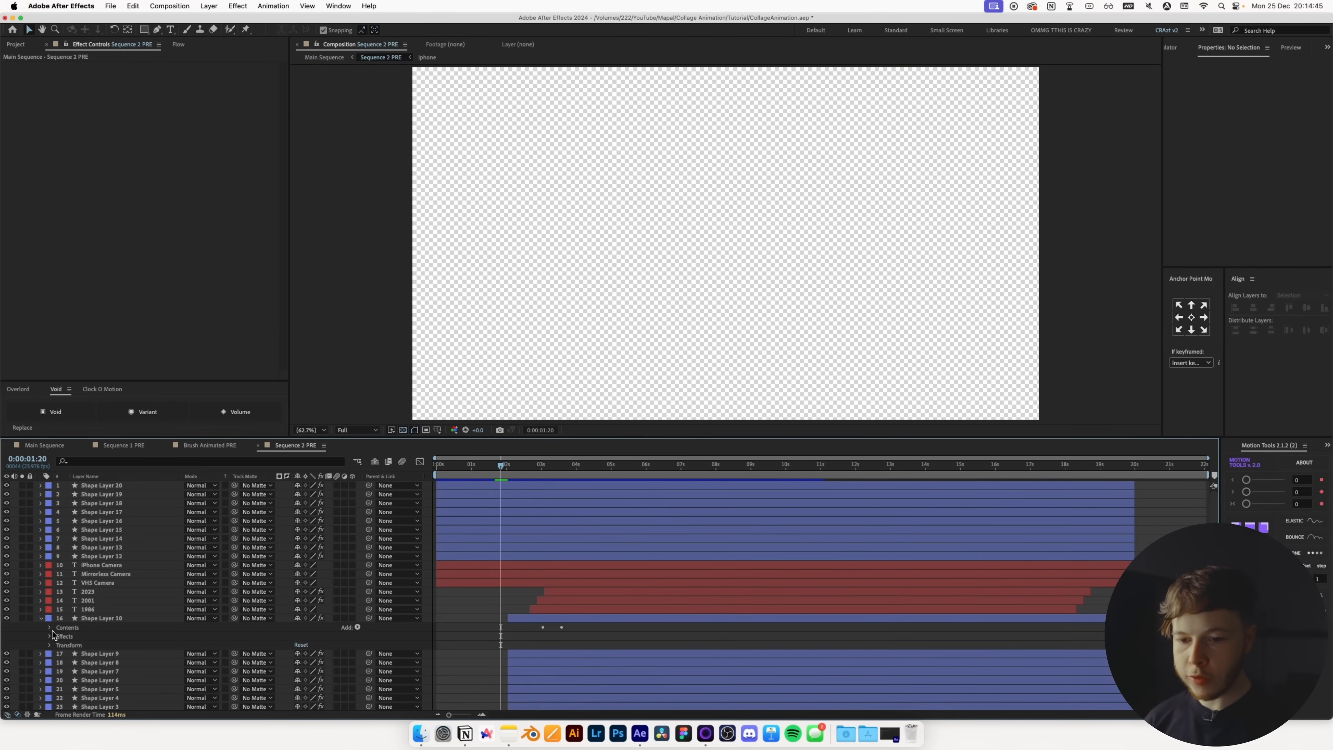
{"action": "left_click", "coordinate": [49, 628]}
{"action": "left_click", "coordinate": [78, 644]}
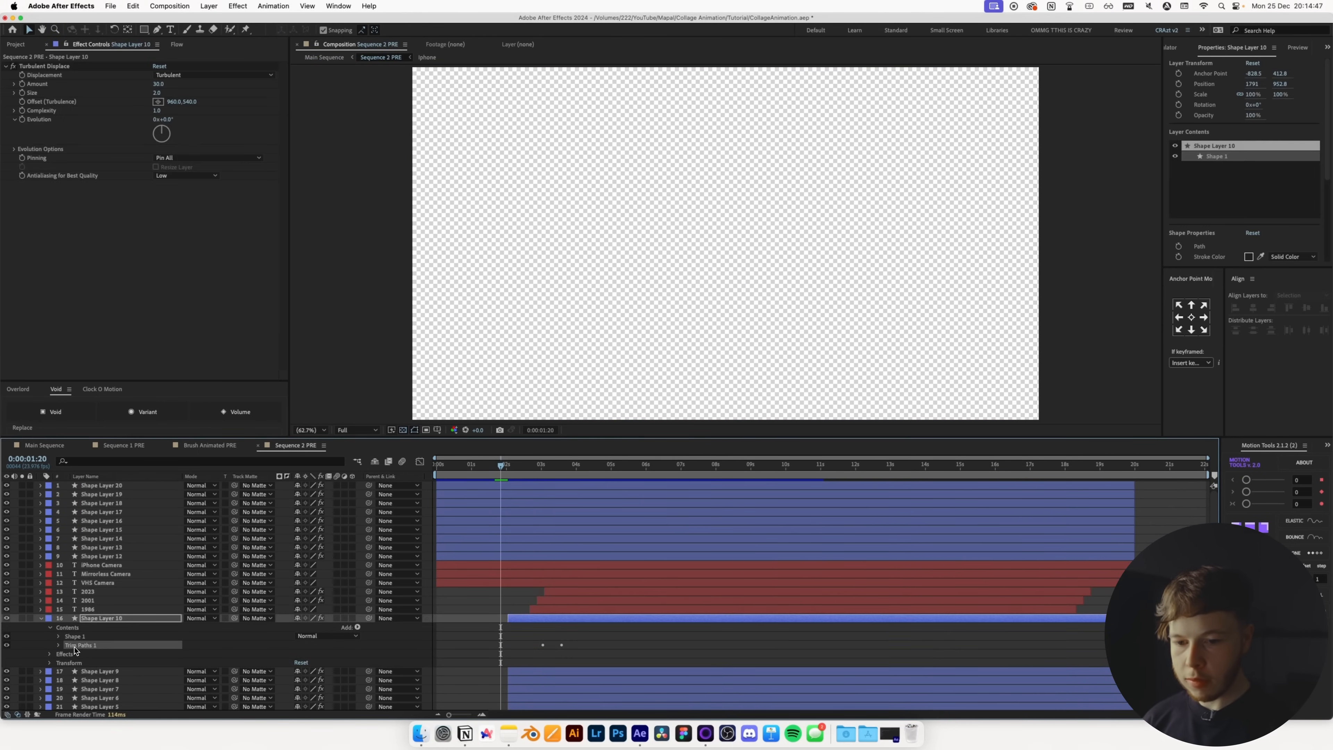
{"action": "key", "text": "super+c"}
- Paste the Trim Paths onto Shape Layer 1 in Brush Animated PRE and move its End keyframes to the start and about 1 second
{"action": "left_click", "coordinate": [213, 445]}
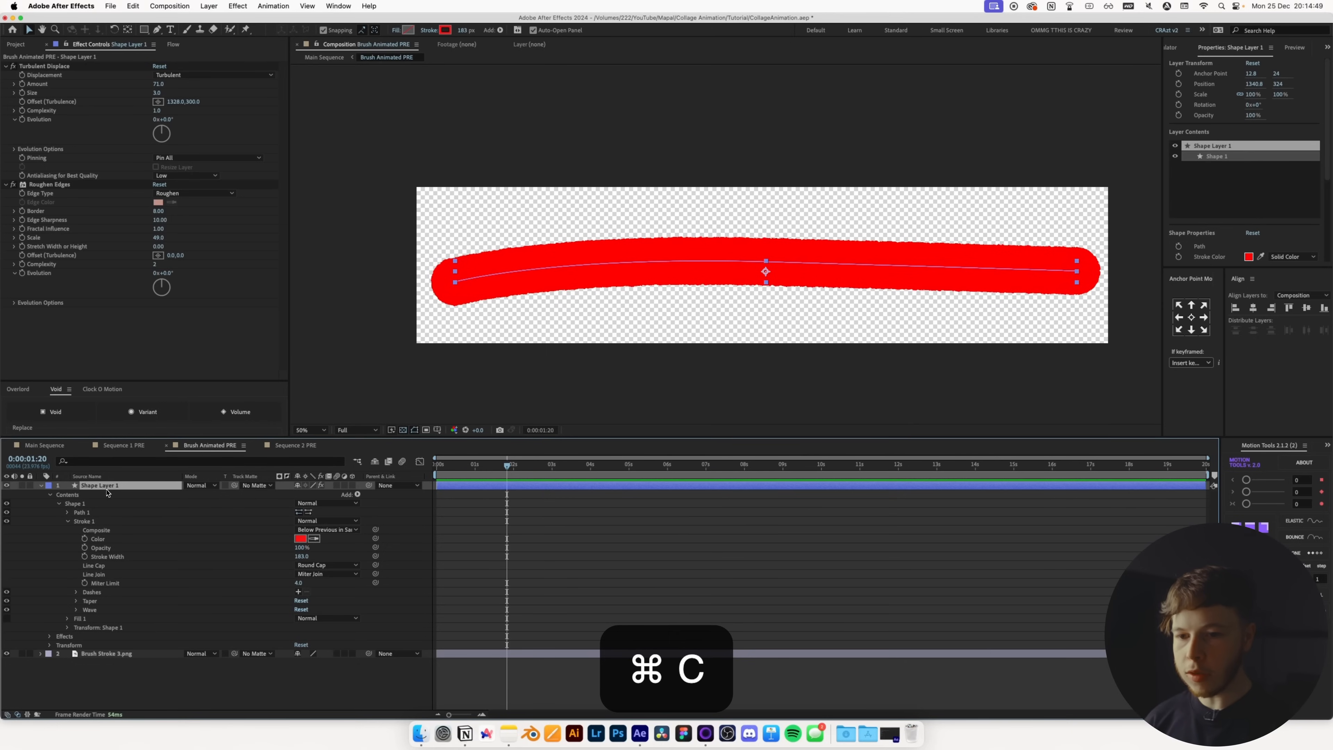
{"action": "key", "text": "super+v"}
{"action": "key", "text": "u"}
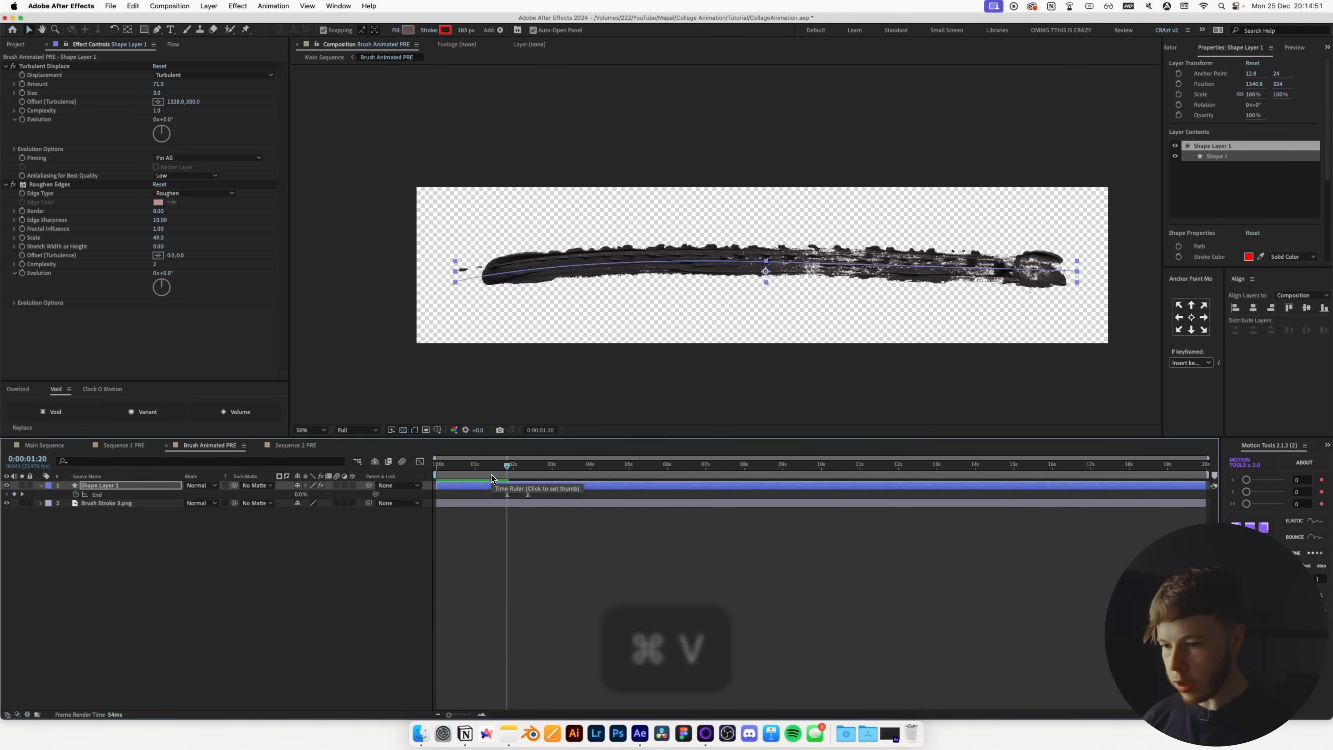
{"action": "left_click_drag", "start_coordinate": [508, 494], "coordinate": [437, 493]}
{"action": "left_click_drag", "start_coordinate": [528, 494], "coordinate": [474, 494]}
{"action": "key", "text": "Home"}
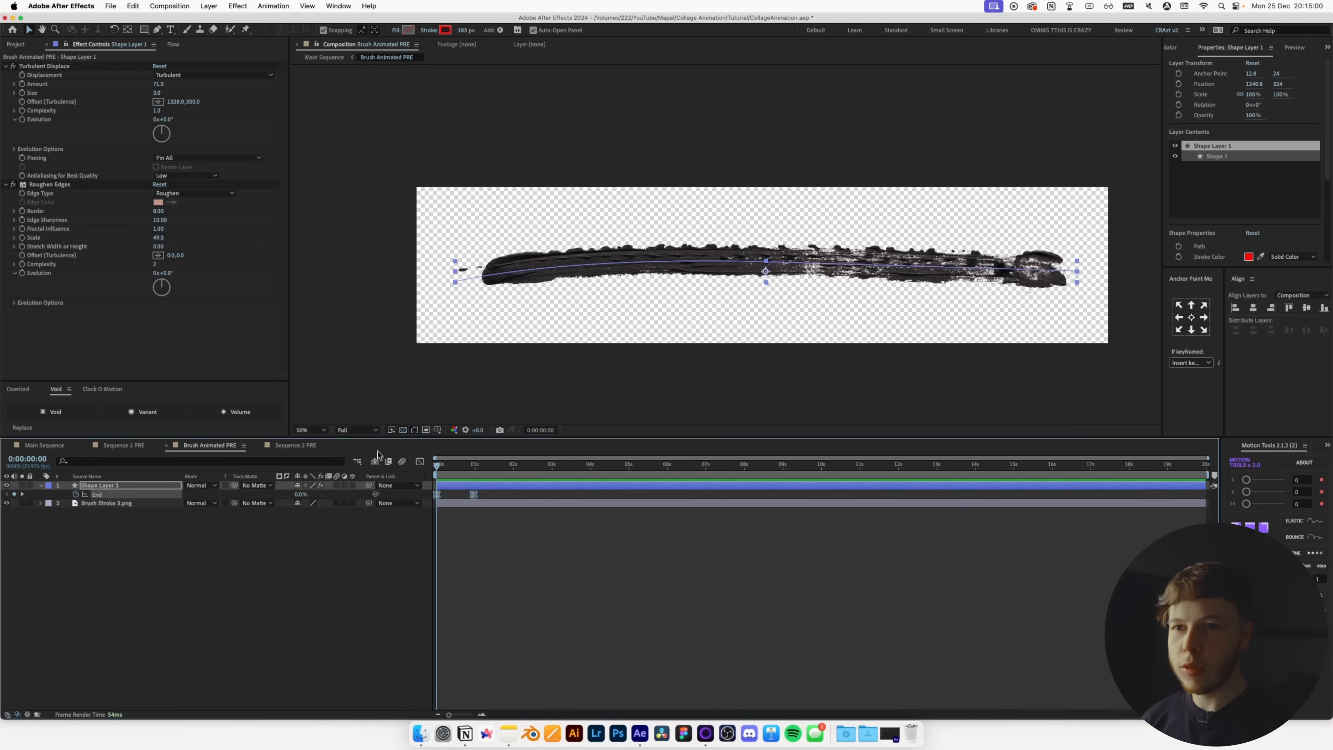
- Apply the Fast Out curve from Flow to Shape Layer 1's End keyframes and preview the animation
{"action": "left_click", "coordinate": [175, 45]}
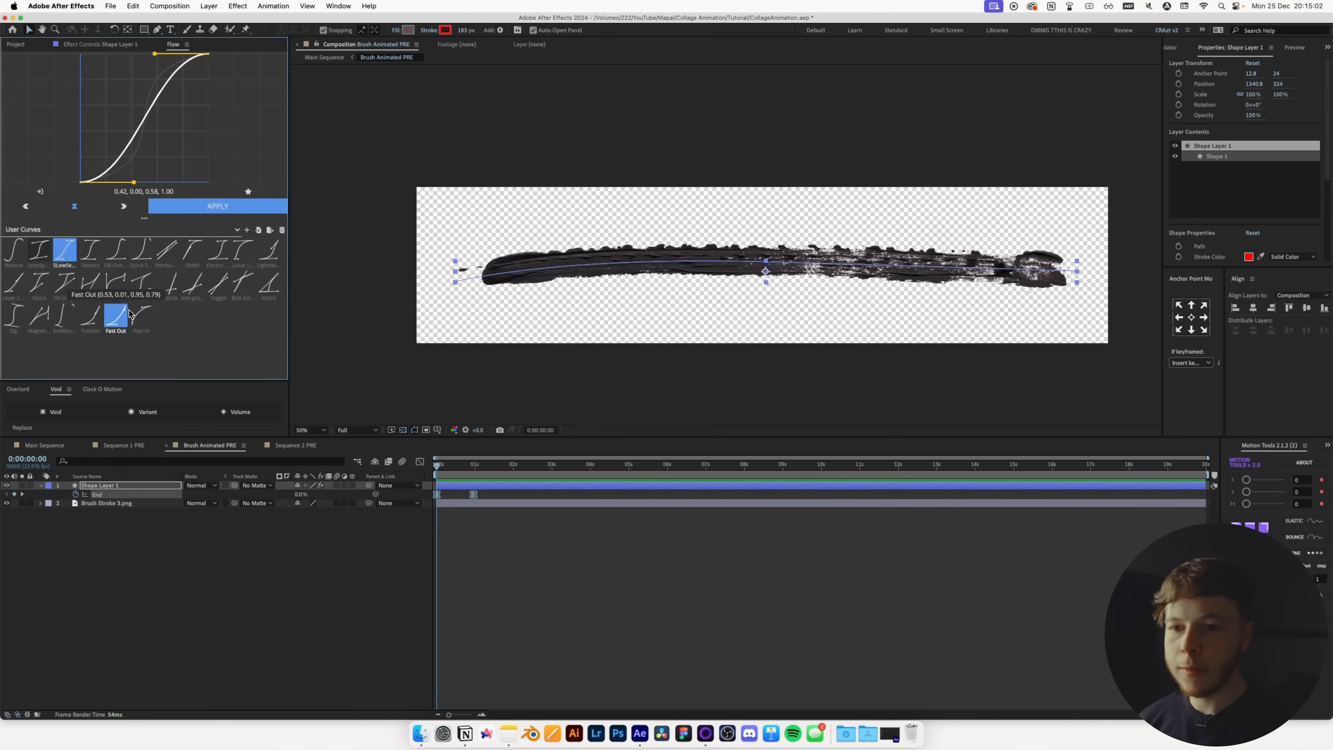
{"action": "left_click", "coordinate": [116, 315]}
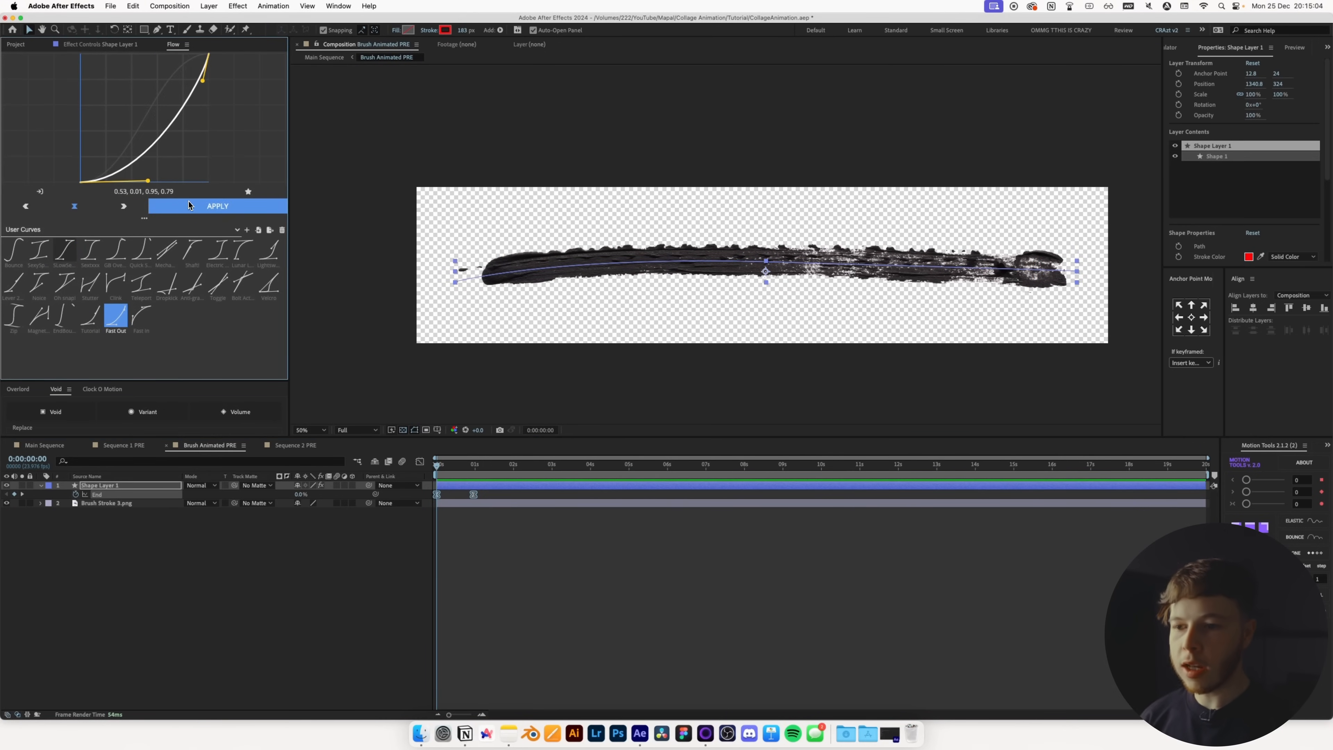
{"action": "left_click", "coordinate": [189, 205]}
{"action": "left_click", "coordinate": [585, 556]}
{"action": "key", "text": "space"}
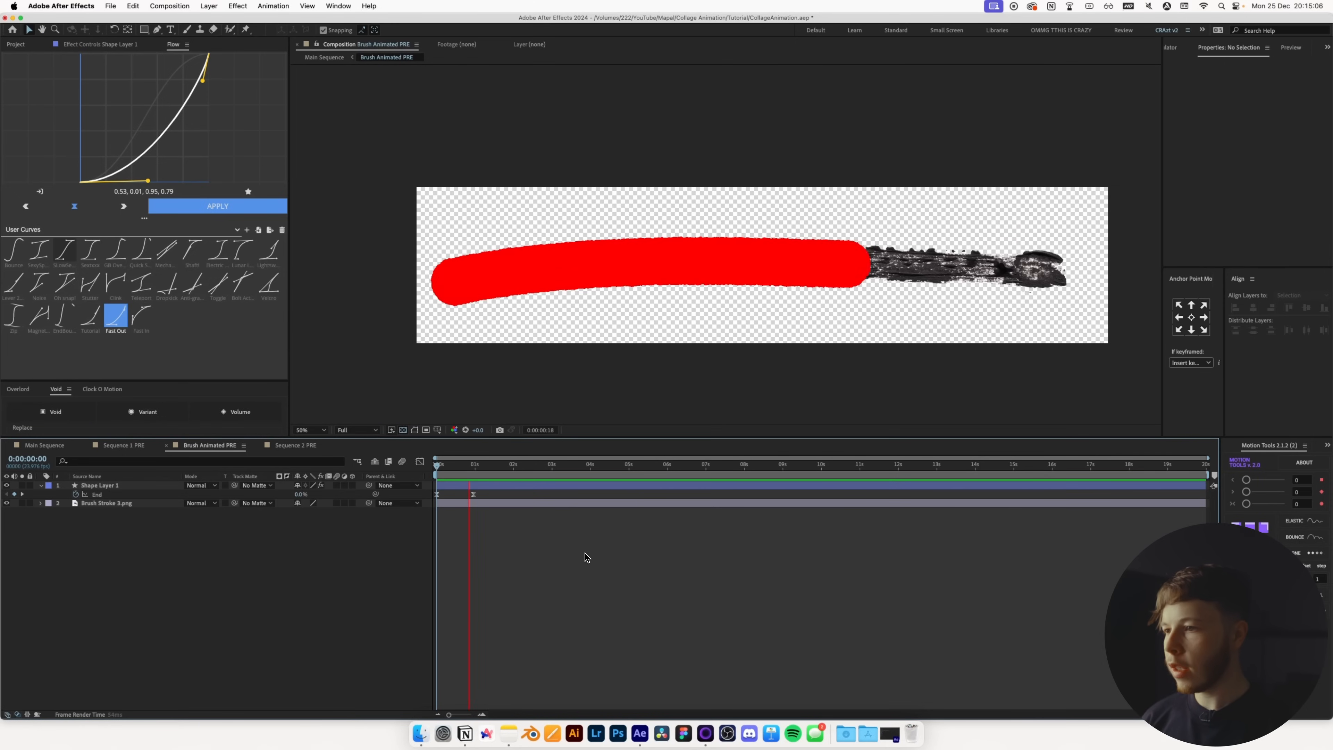
- Enable motion blur on Shape Layer 1 and preview the blurred leading edge of the red stroke
{"action": "left_click", "coordinate": [454, 470]}
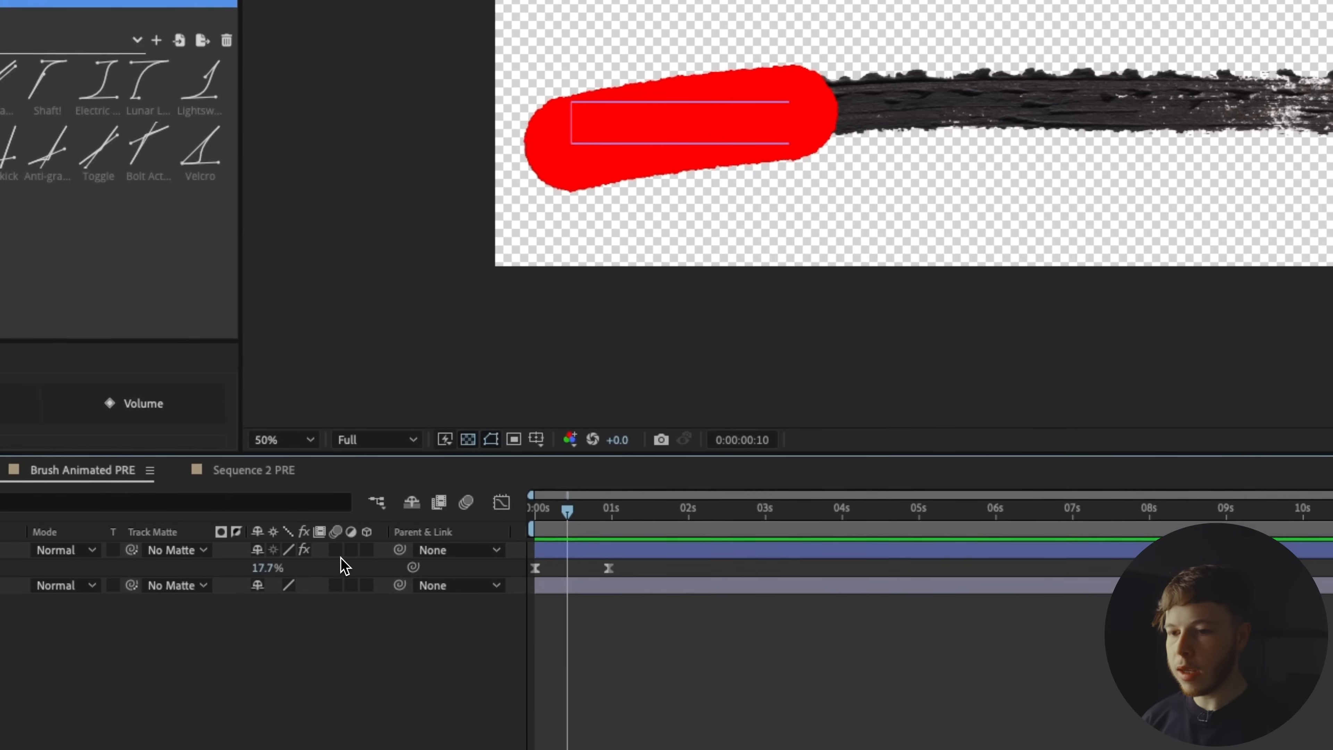
{"action": "left_click", "coordinate": [337, 525]}
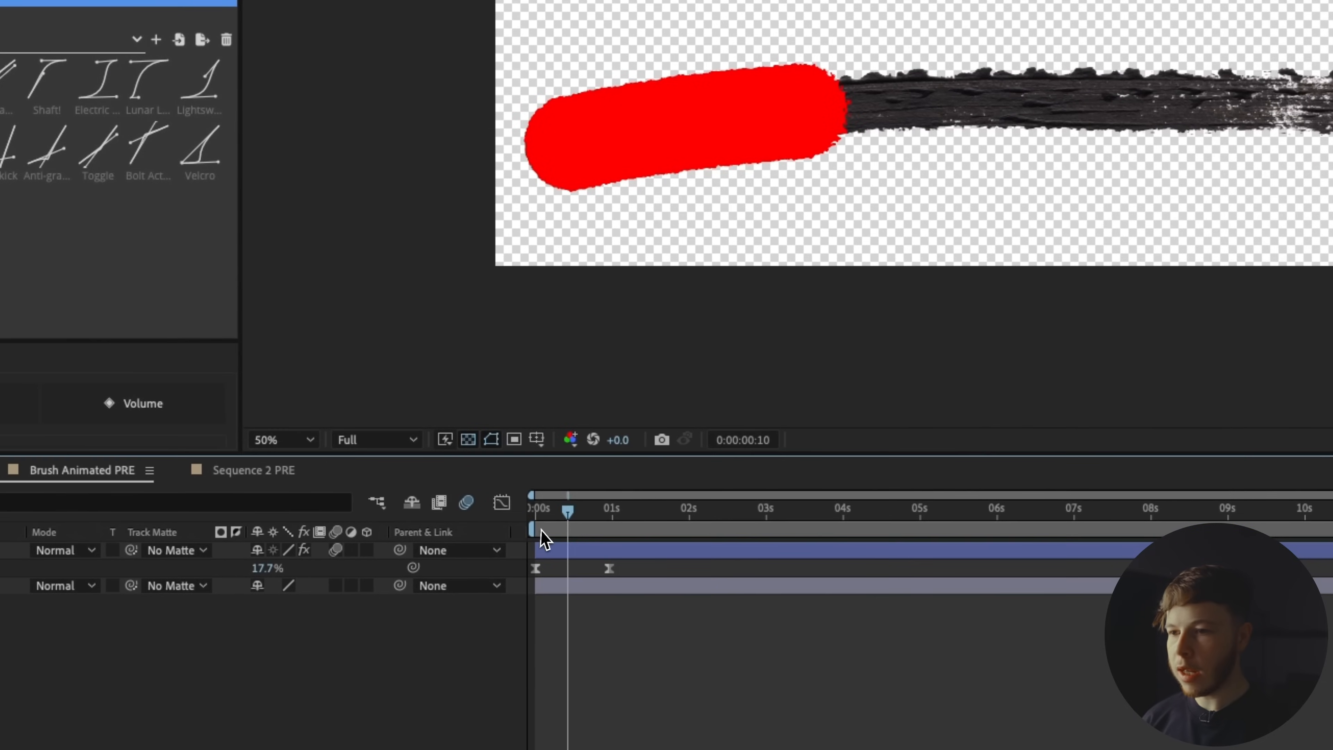
{"action": "left_click_drag", "start_coordinate": [515, 497], "coordinate": [479, 497]}
{"action": "key", "text": "space"}
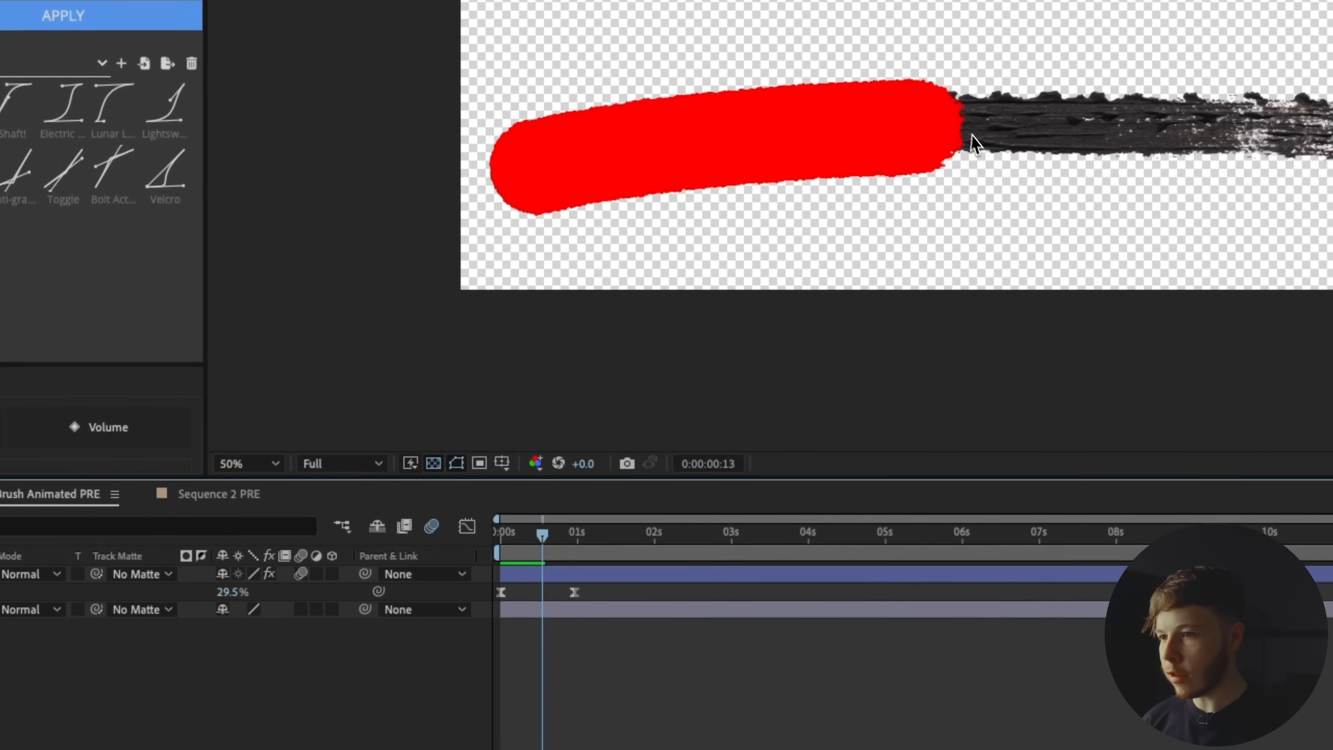
{"action": "scroll", "coordinate": [972, 136], "scroll_direction": "up", "scroll_amount": 1}
- Set Shape Layer 1 as the track matte of Brush Stroke 3.png, preview the reveal and return to the Main Sequence
{"action": "left_click", "coordinate": [142, 437]}
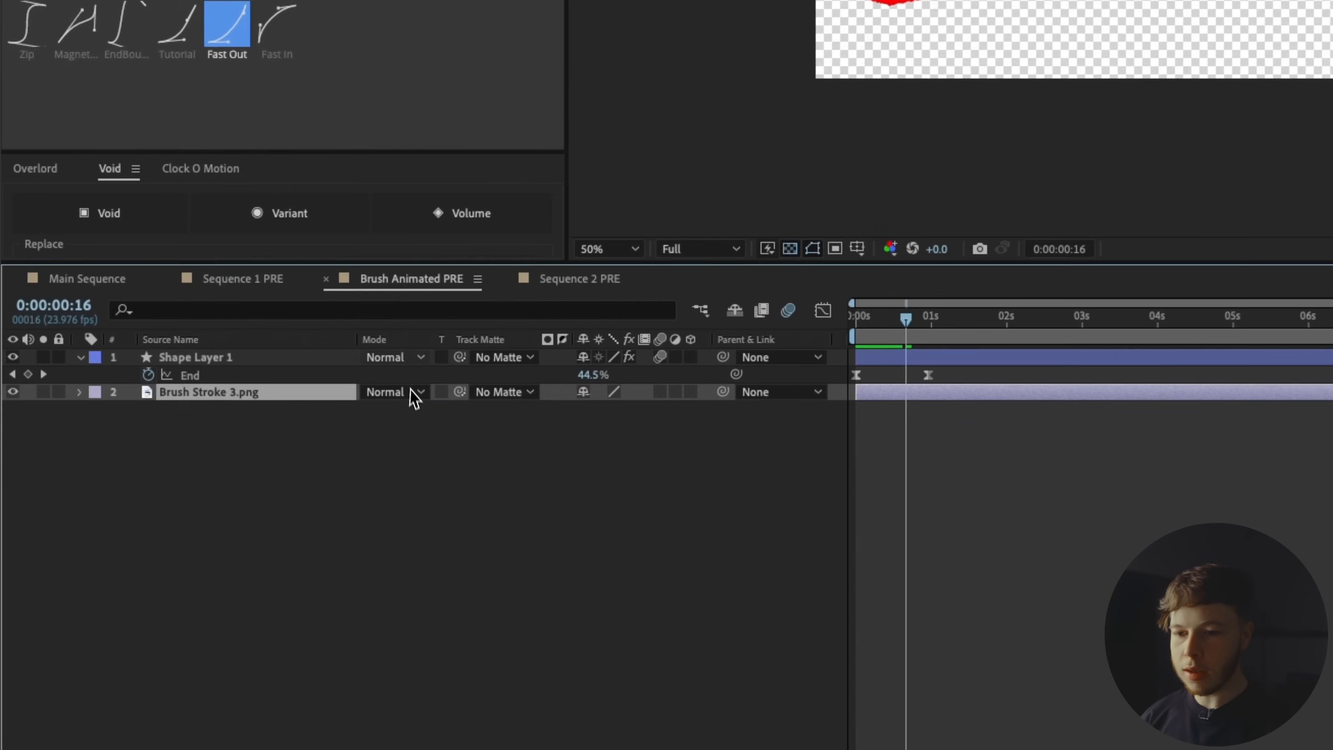
{"action": "left_click_drag", "start_coordinate": [459, 391], "coordinate": [257, 356]}
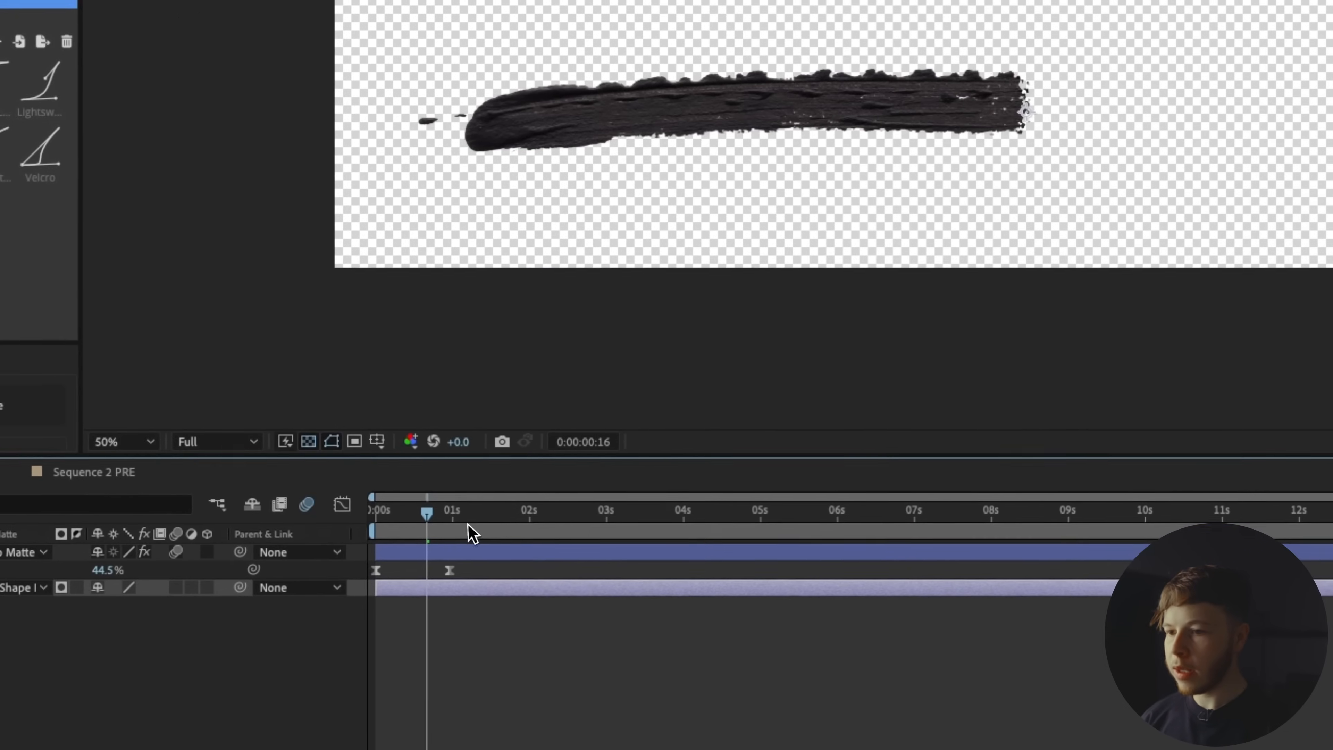
{"action": "left_click_drag", "start_coordinate": [447, 532], "coordinate": [407, 540]}
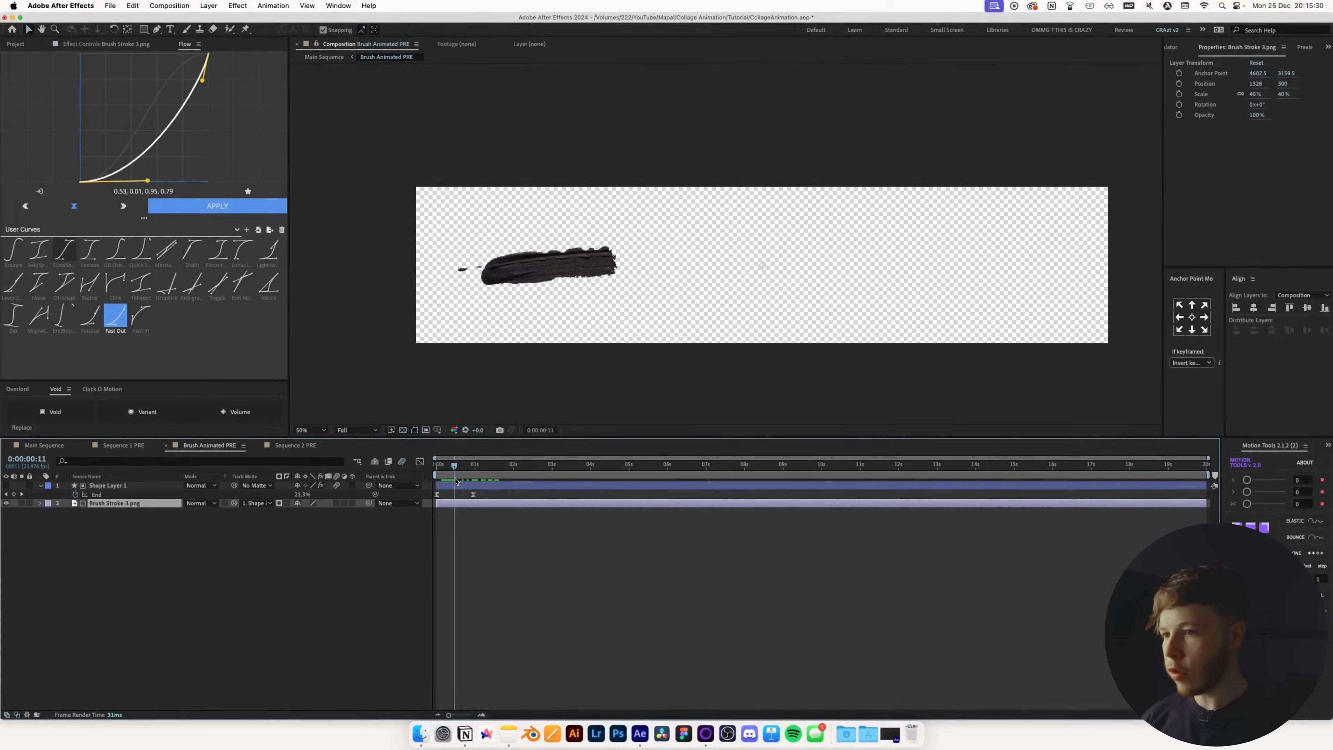
{"action": "left_click_drag", "start_coordinate": [455, 481], "coordinate": [437, 471]}
{"action": "key", "text": "space"}
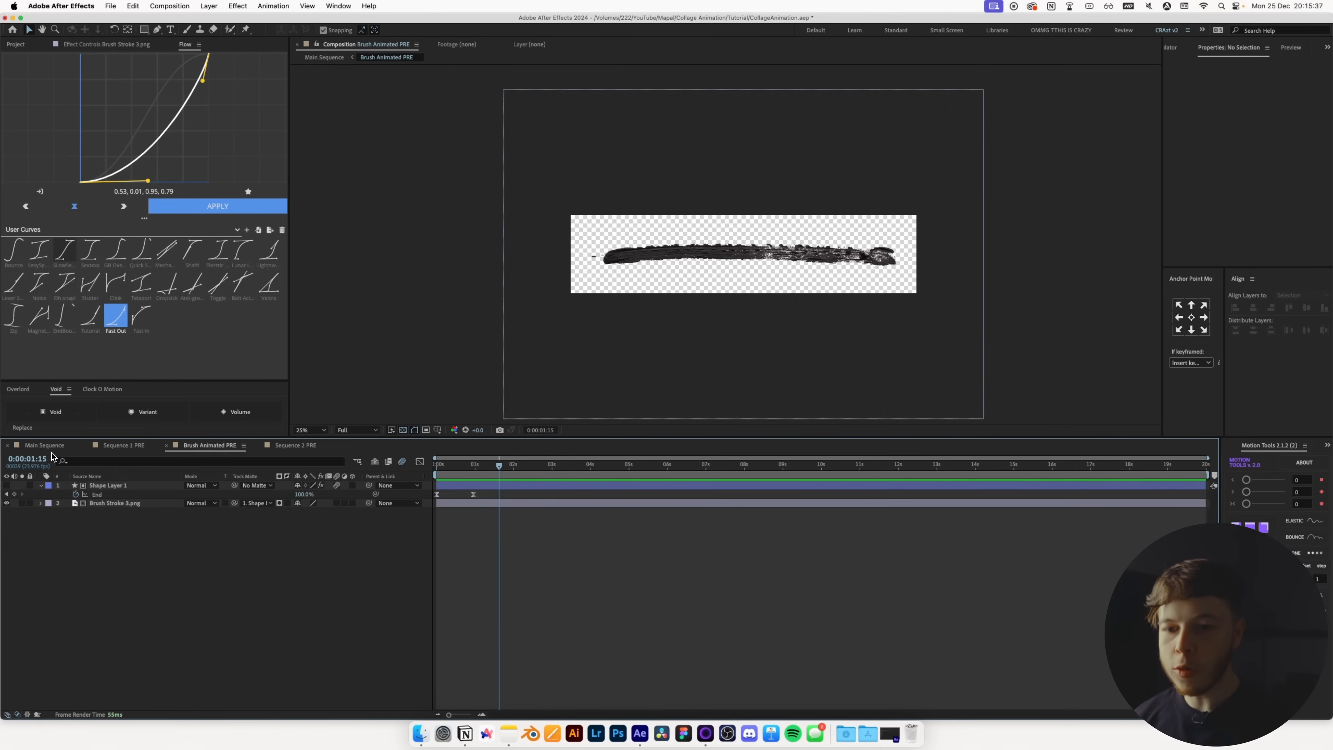
{"action": "left_click", "coordinate": [45, 444]}
{"action": "left_click", "coordinate": [16, 45]}
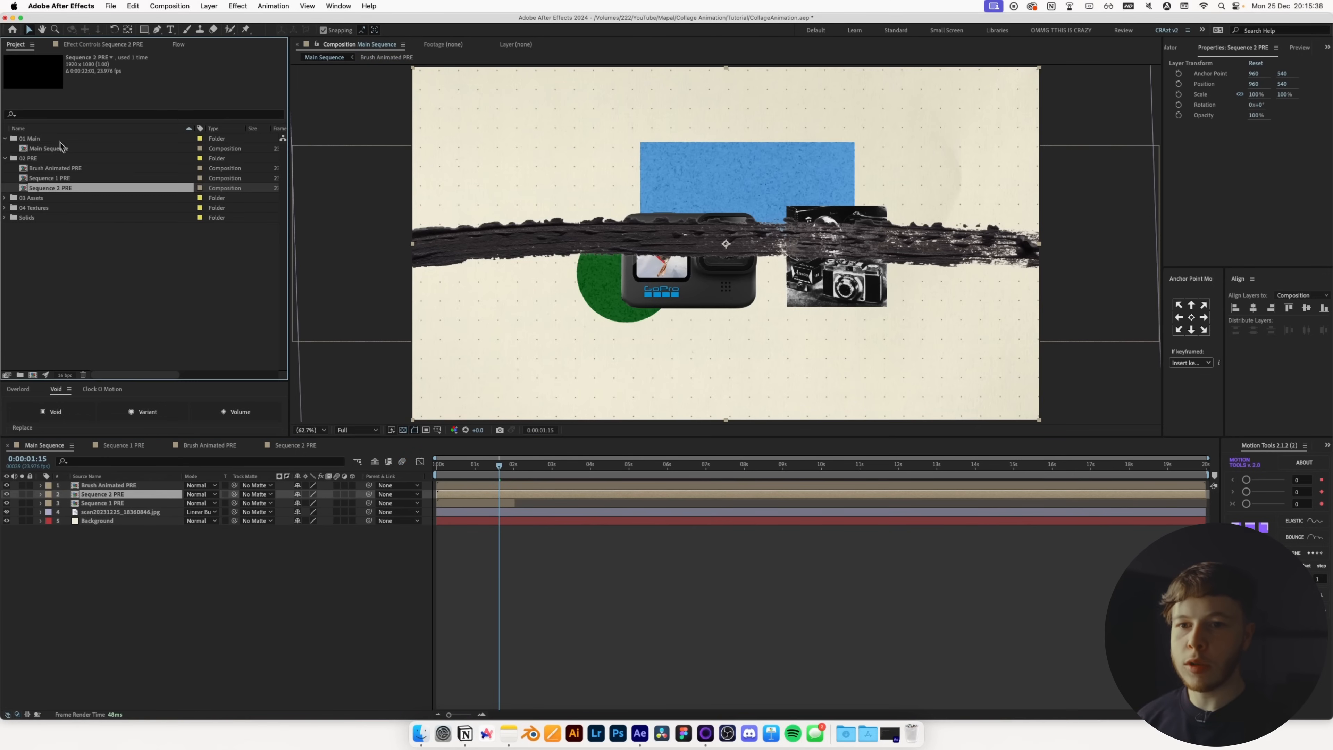
{"action": "mouse_move", "coordinate": [39, 169]}
{"action": "left_mouse_down"}
{"action": "mouse_move", "coordinate": [99, 515]}
{"action": "mouse_move", "coordinate": [108, 490]}
{"action": "left_mouse_up"}
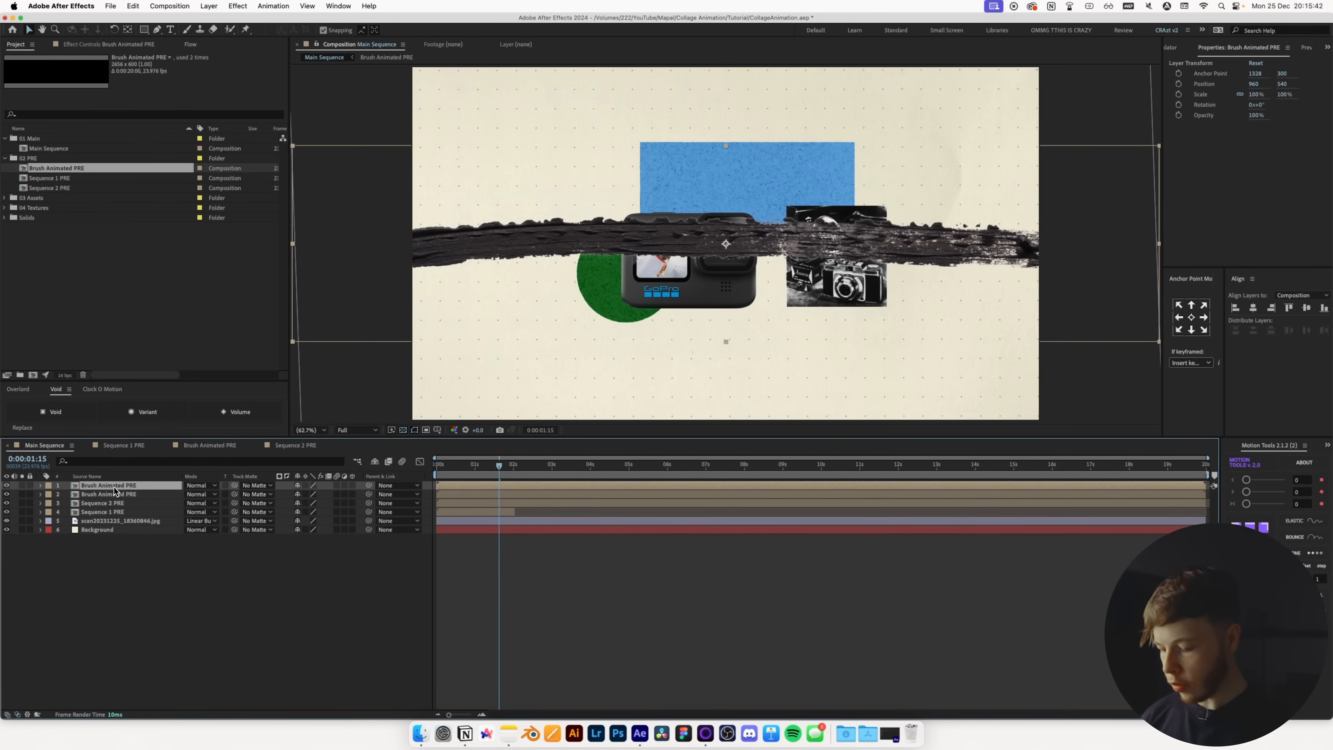
{"action": "key", "text": "super+z"}
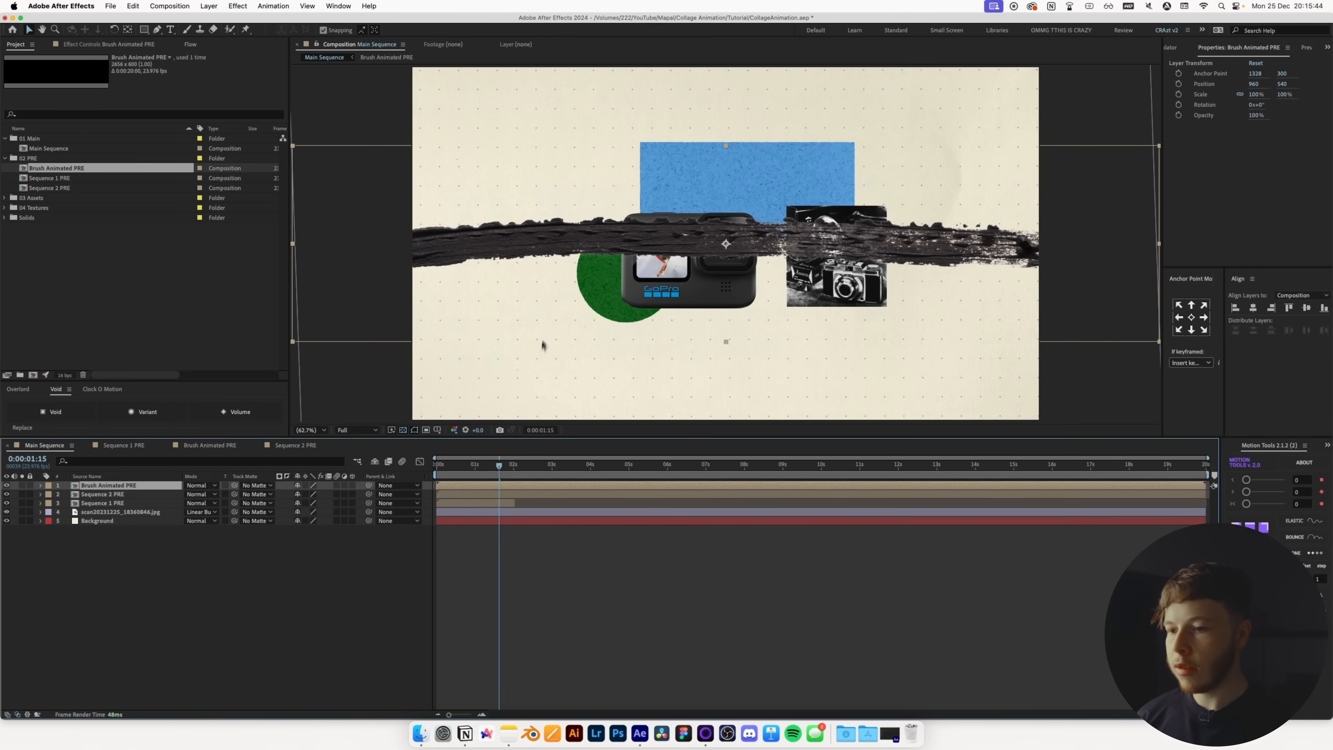
- Split the Brush Animated PRE layer at 0:00:02:00 and move its second part left until it is centred on the frame's left edge
{"action": "left_click_drag", "start_coordinate": [498, 465], "coordinate": [513, 465]}
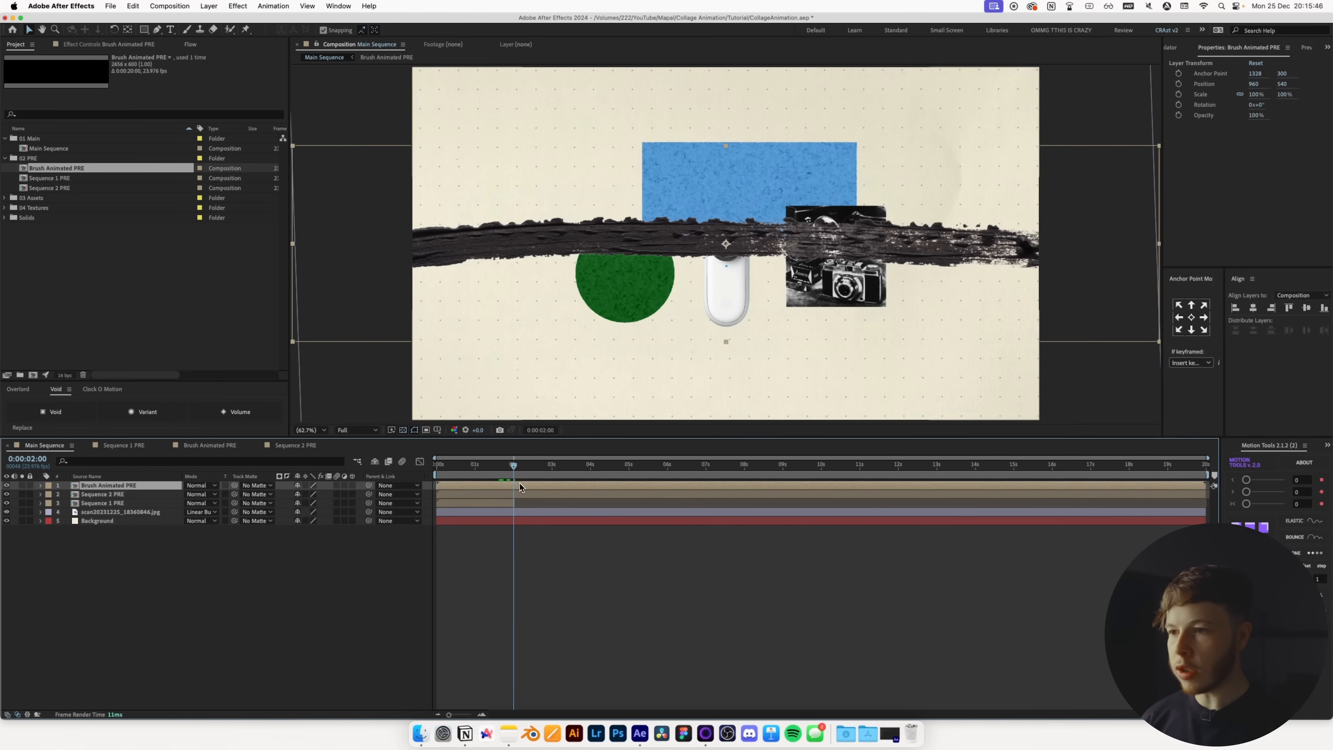
{"action": "key", "text": "super+shift+d"}
{"action": "key", "text": "space"}
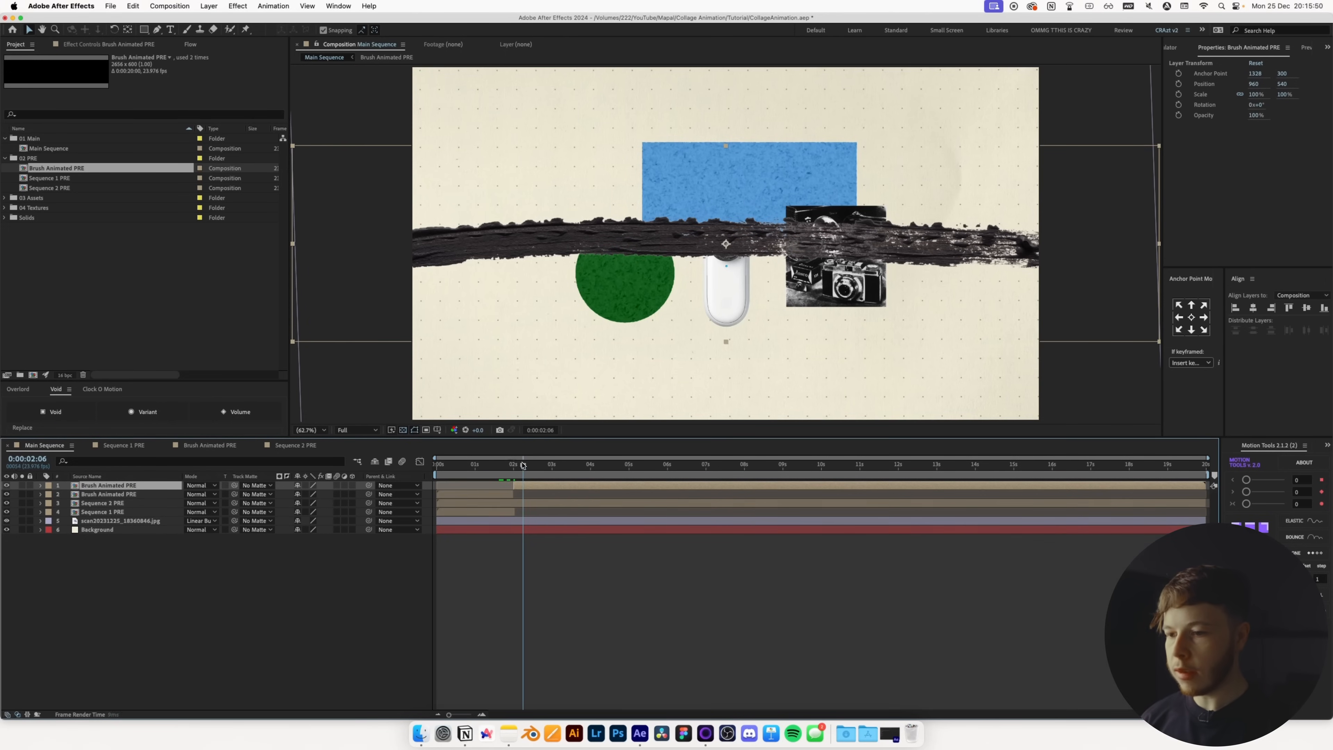
{"action": "left_click_drag", "start_coordinate": [864, 253], "coordinate": [551, 276]}
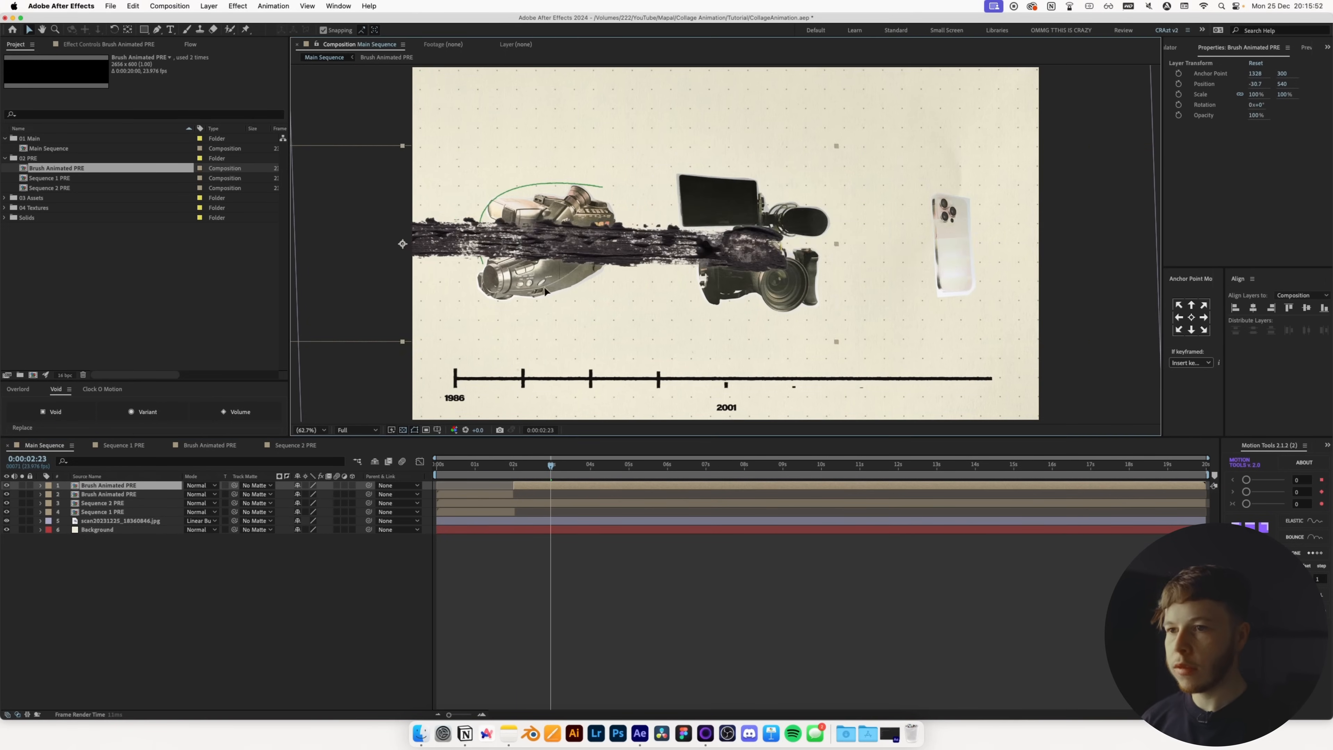
- Move the first part of the split Brush Animated PRE layer right until it is centred on the frame's right edge
{"action": "left_click_drag", "start_coordinate": [551, 466], "coordinate": [442, 490]}
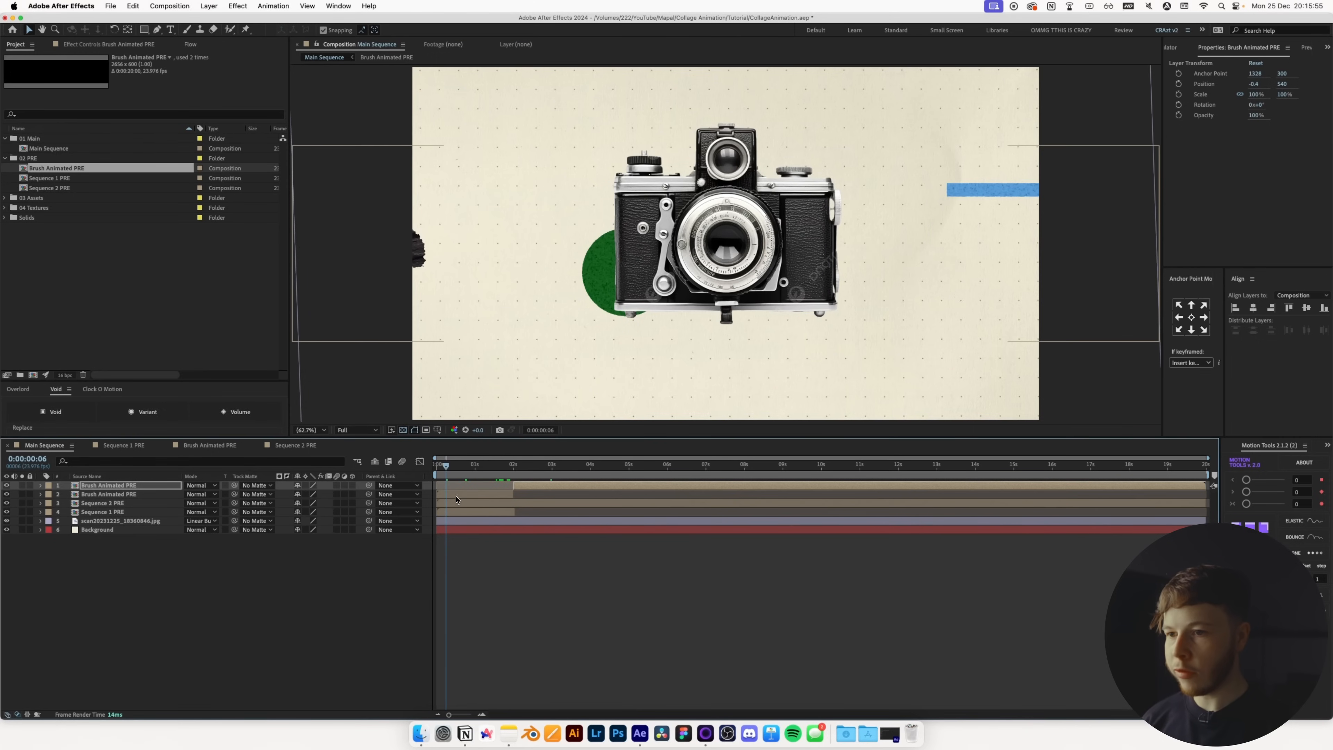
{"action": "left_click", "coordinate": [457, 496]}
{"action": "mouse_move", "coordinate": [492, 312]}
{"action": "left_mouse_down"}
{"action": "mouse_move", "coordinate": [942, 310]}
{"action": "mouse_move", "coordinate": [877, 316]}
{"action": "left_mouse_up"}
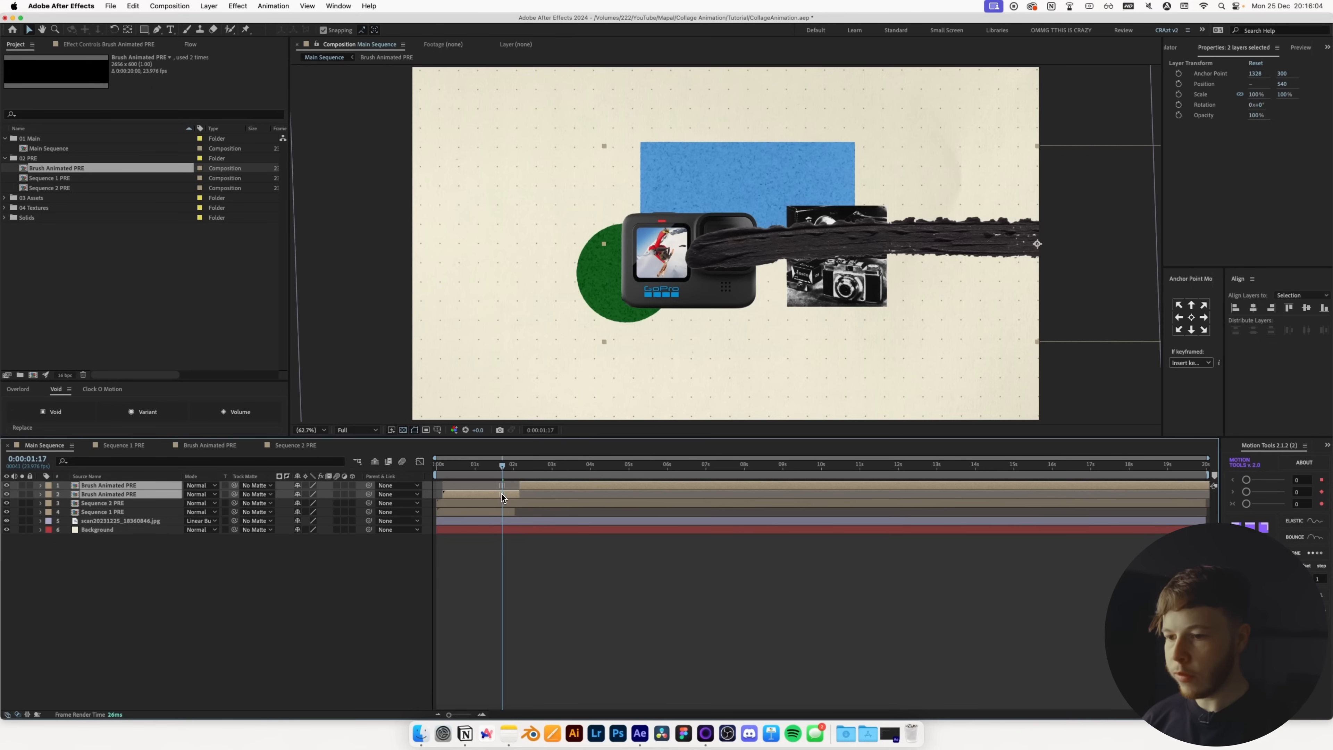
- Retime the two Brush Animated PRE layers so the second part takes over from the first at about 0:00:02:00, matching the Sequence 1 cut
{"action": "left_click_drag", "start_coordinate": [449, 715], "coordinate": [457, 716]}
{"action": "left_click", "coordinate": [595, 602]}
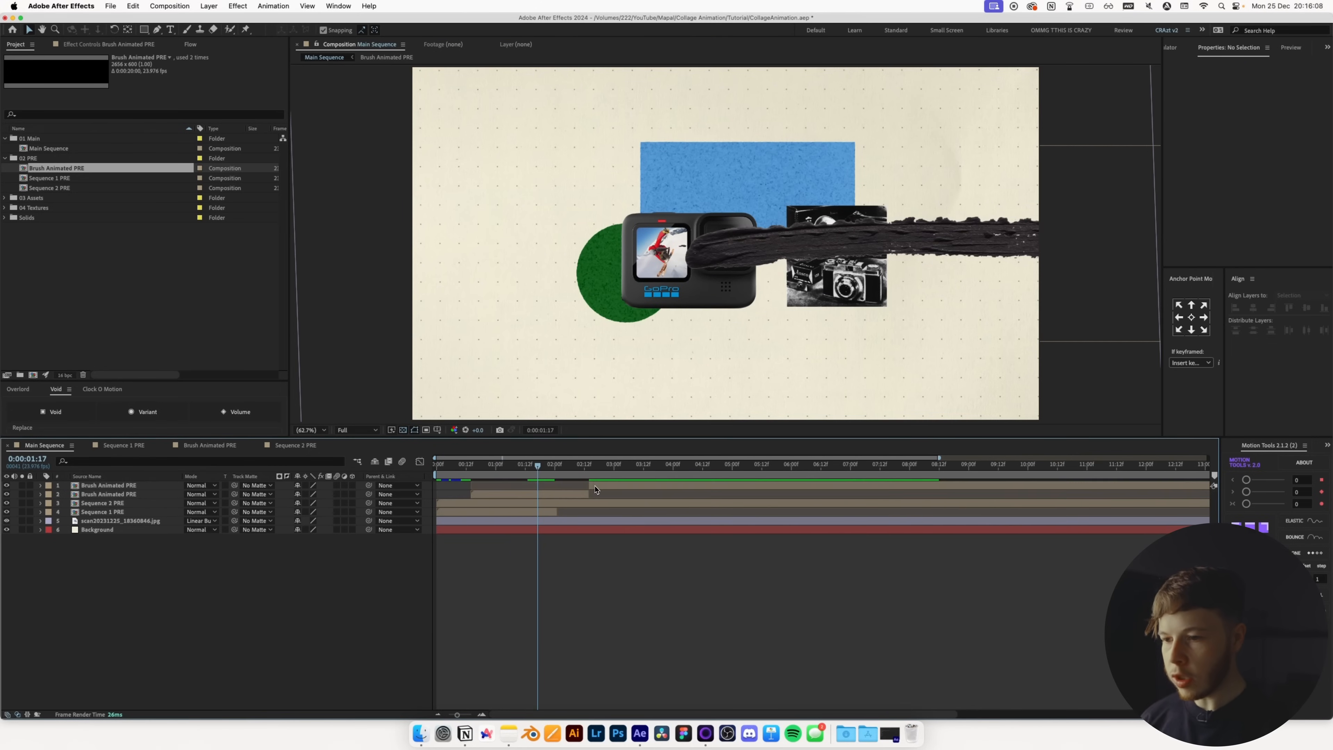
{"action": "left_click", "coordinate": [596, 486]}
{"action": "key", "text": "Delete"}
{"action": "mouse_move", "coordinate": [538, 467]}
{"action": "left_mouse_down"}
{"action": "mouse_move", "coordinate": [491, 466]}
{"action": "mouse_move", "coordinate": [465, 489]}
{"action": "mouse_move", "coordinate": [535, 467]}
{"action": "mouse_move", "coordinate": [497, 467]}
{"action": "left_mouse_up"}
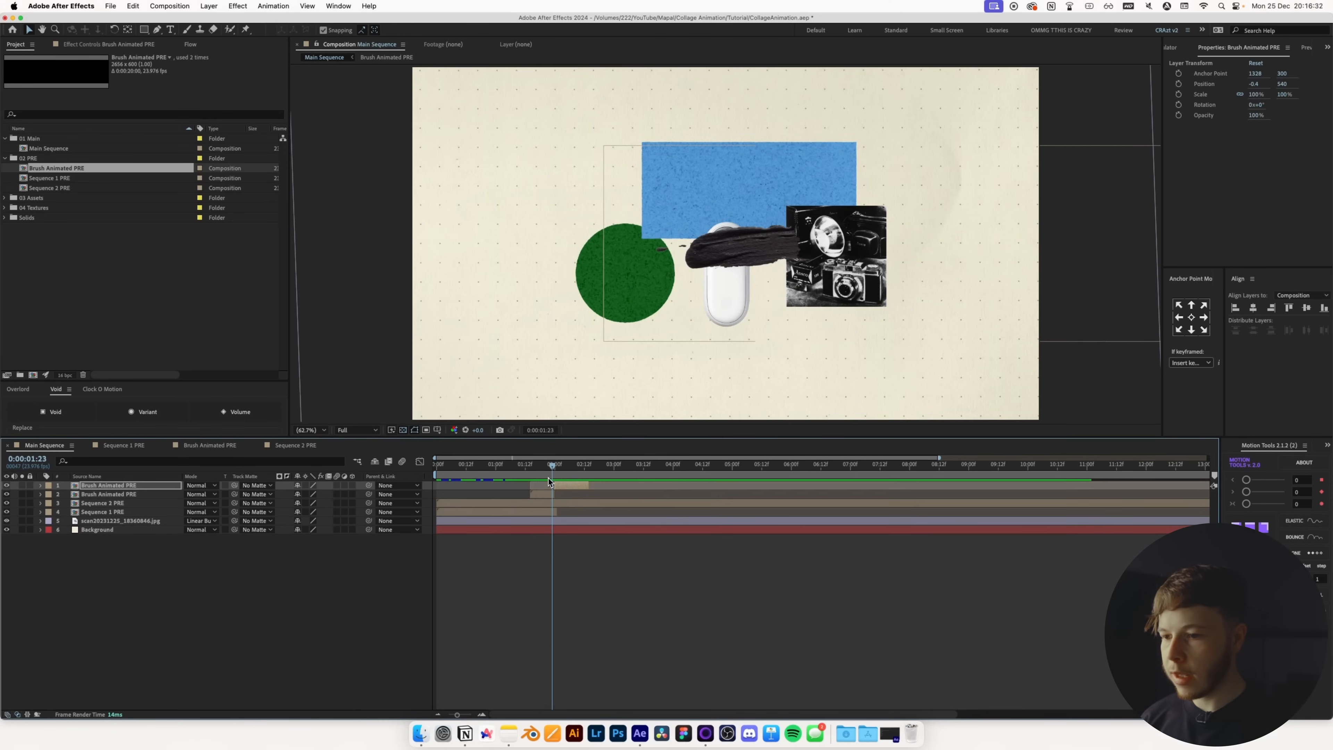
{"action": "left_click_drag", "start_coordinate": [541, 494], "coordinate": [557, 495]}
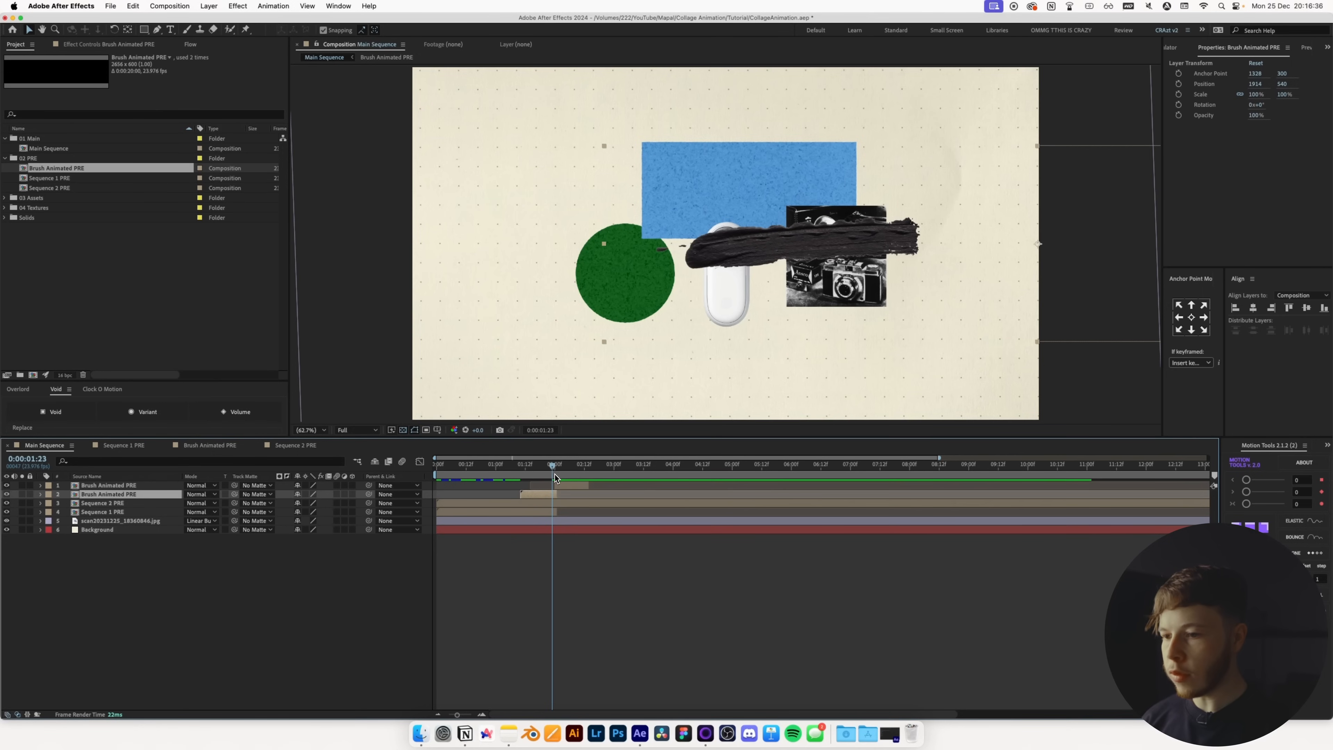
{"action": "mouse_move", "coordinate": [545, 494]}
{"action": "left_mouse_down"}
{"action": "mouse_move", "coordinate": [555, 498]}
{"action": "mouse_move", "coordinate": [526, 466]}
{"action": "mouse_move", "coordinate": [571, 477]}
{"action": "mouse_move", "coordinate": [550, 490]}
{"action": "left_mouse_up"}
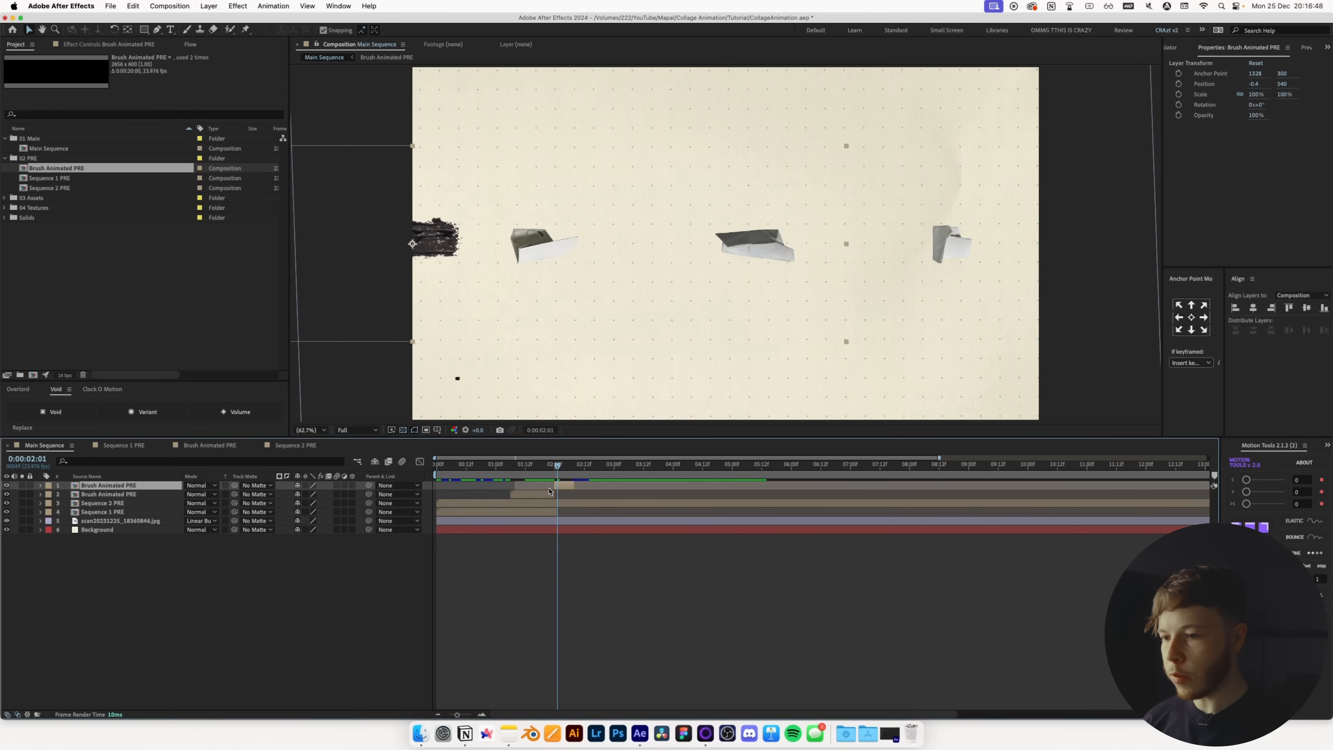
- Extend the end of the upper Brush Animated PRE layer to about 0:00:03:12 and preview the brush transition
{"action": "left_click_drag", "start_coordinate": [573, 487], "coordinate": [645, 486]}
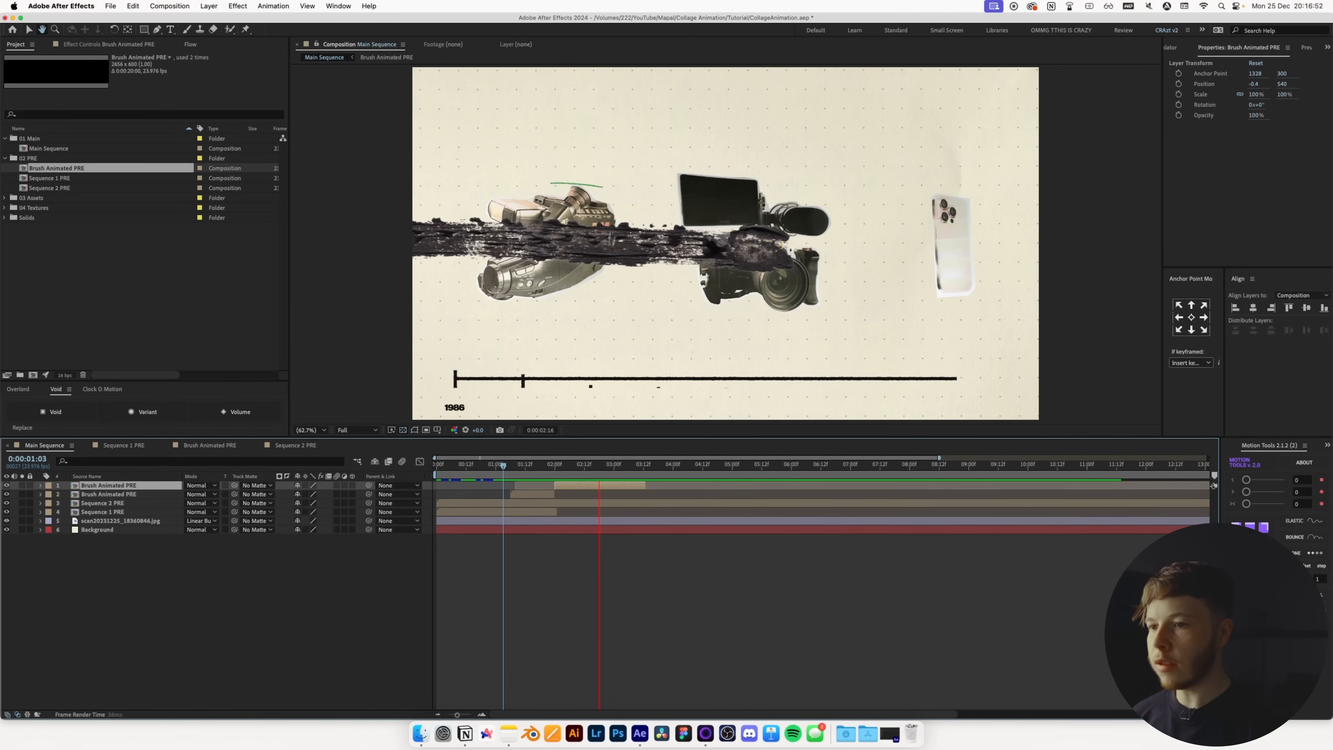
{"action": "key", "text": "space"}
{"action": "left_click_drag", "start_coordinate": [495, 465], "coordinate": [589, 465]}
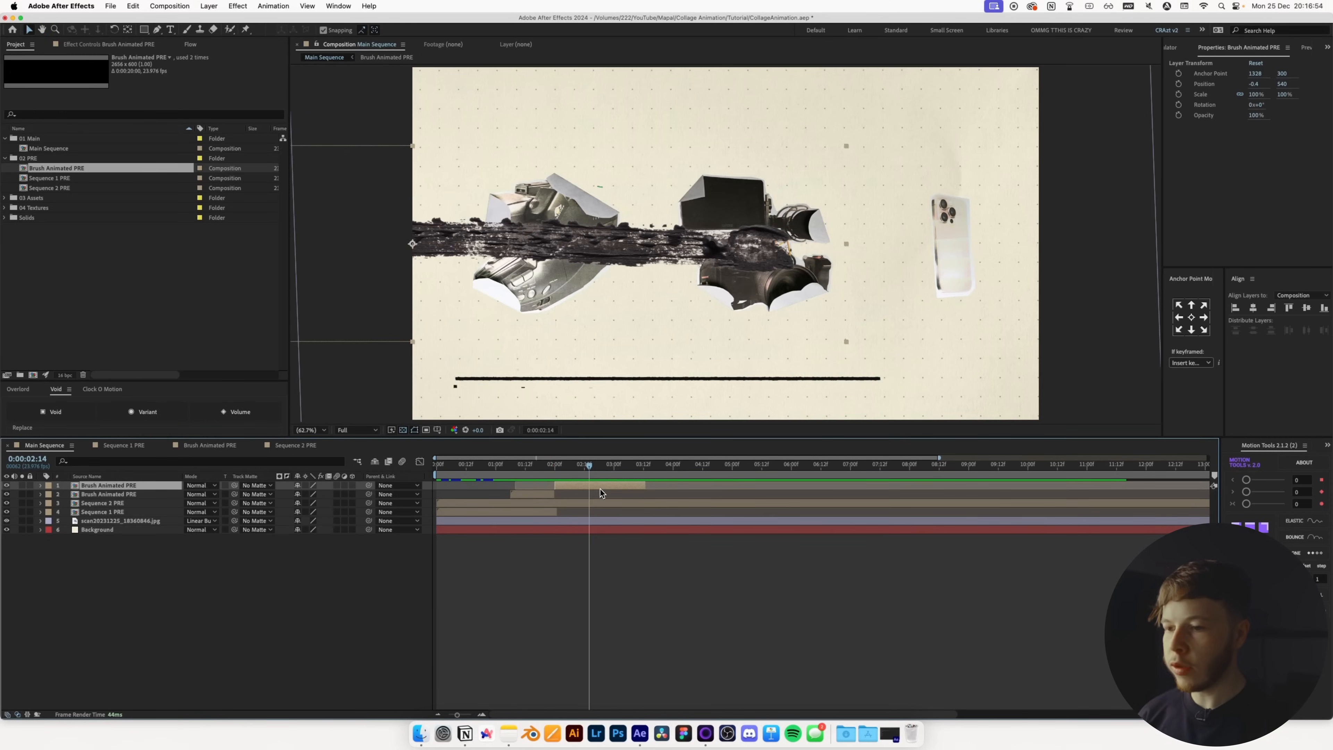
- In Brush Animated PRE, keyframe Shape Layer 1's Trim Paths Start from 0% at 0:00:01:06 to 100% at 0:00:01:22
{"action": "double_click", "coordinate": [603, 488]}
{"action": "left_click", "coordinate": [604, 488]}
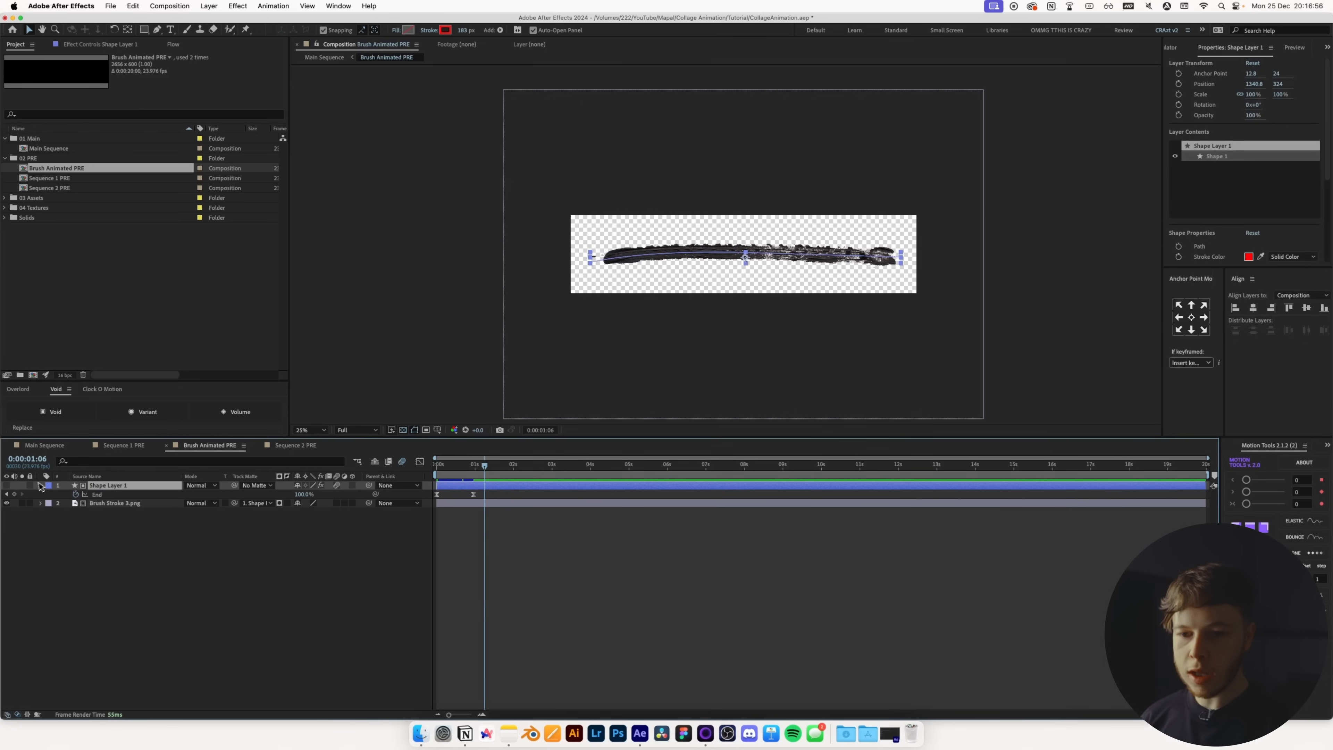
{"action": "left_click", "coordinate": [41, 485]}
{"action": "left_click", "coordinate": [41, 485]}
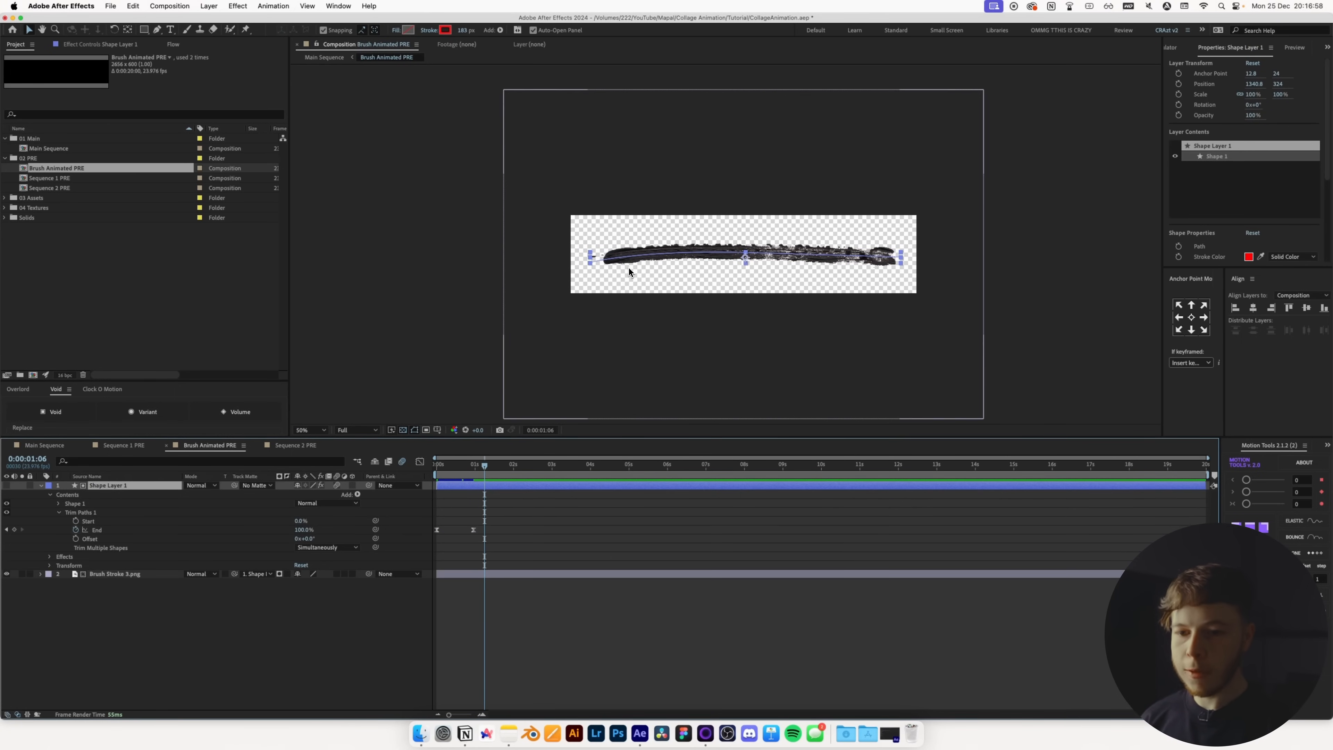
{"action": "key", "text": "period"}
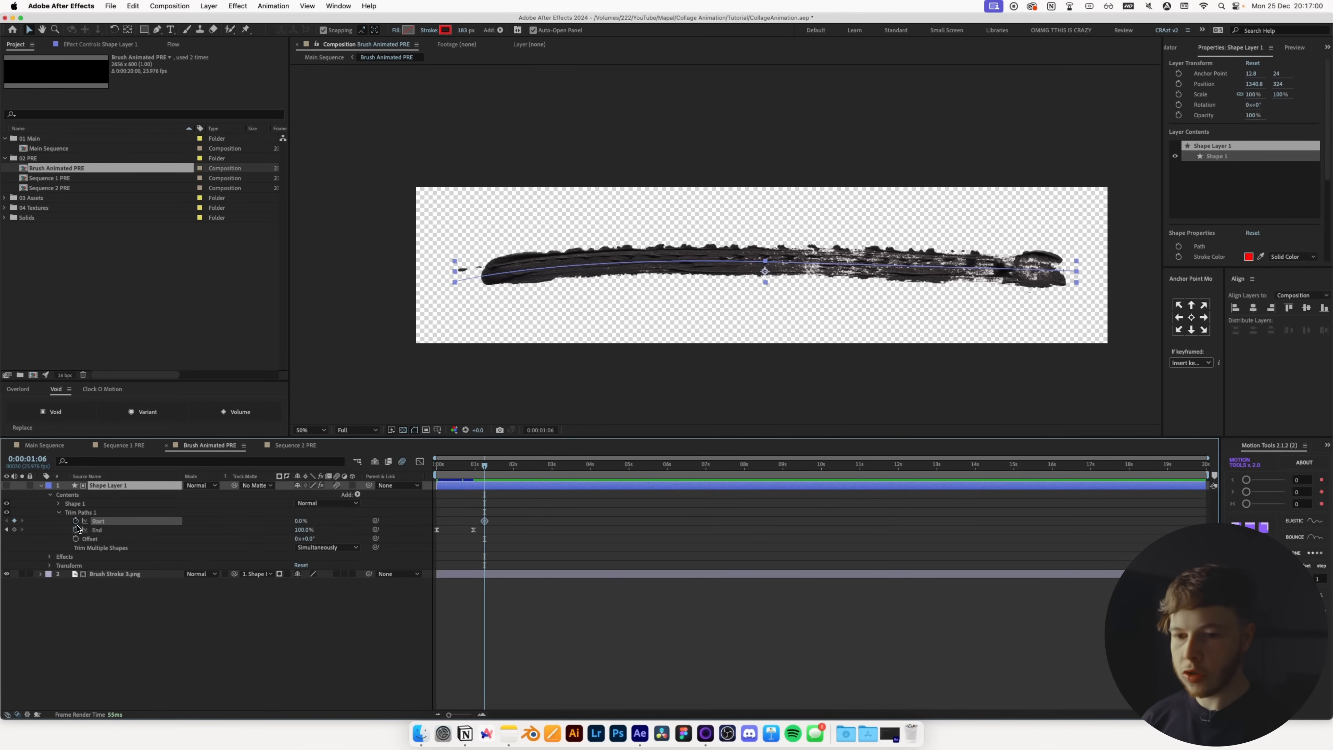
{"action": "left_click", "coordinate": [75, 521]}
{"action": "left_click_drag", "start_coordinate": [484, 465], "coordinate": [510, 472]}
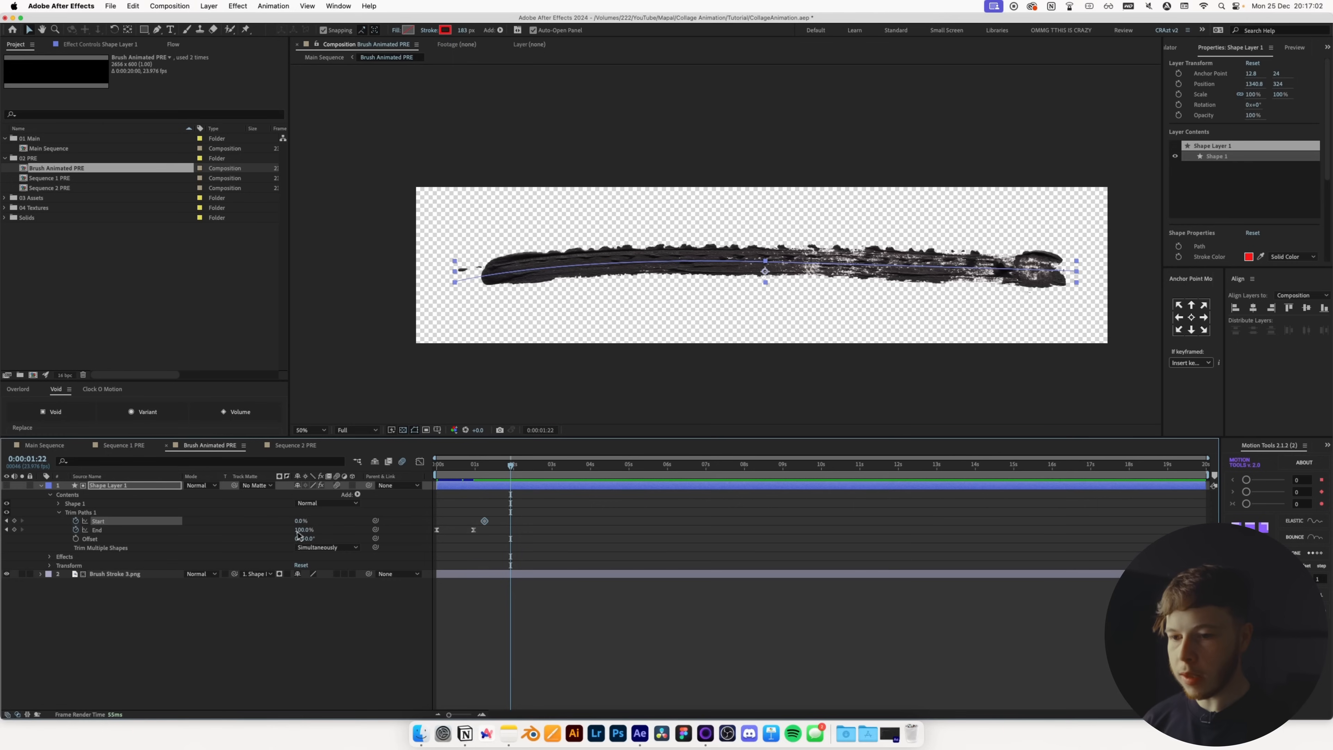
{"action": "left_click_drag", "start_coordinate": [298, 522], "coordinate": [399, 523]}
- Ease the Trim Paths Start keyframes with the saved 0.88, 0.14, 0.12, 0.86 curve and preview the Main Sequence from its beginning
{"action": "left_click_drag", "start_coordinate": [532, 513], "coordinate": [453, 527]}
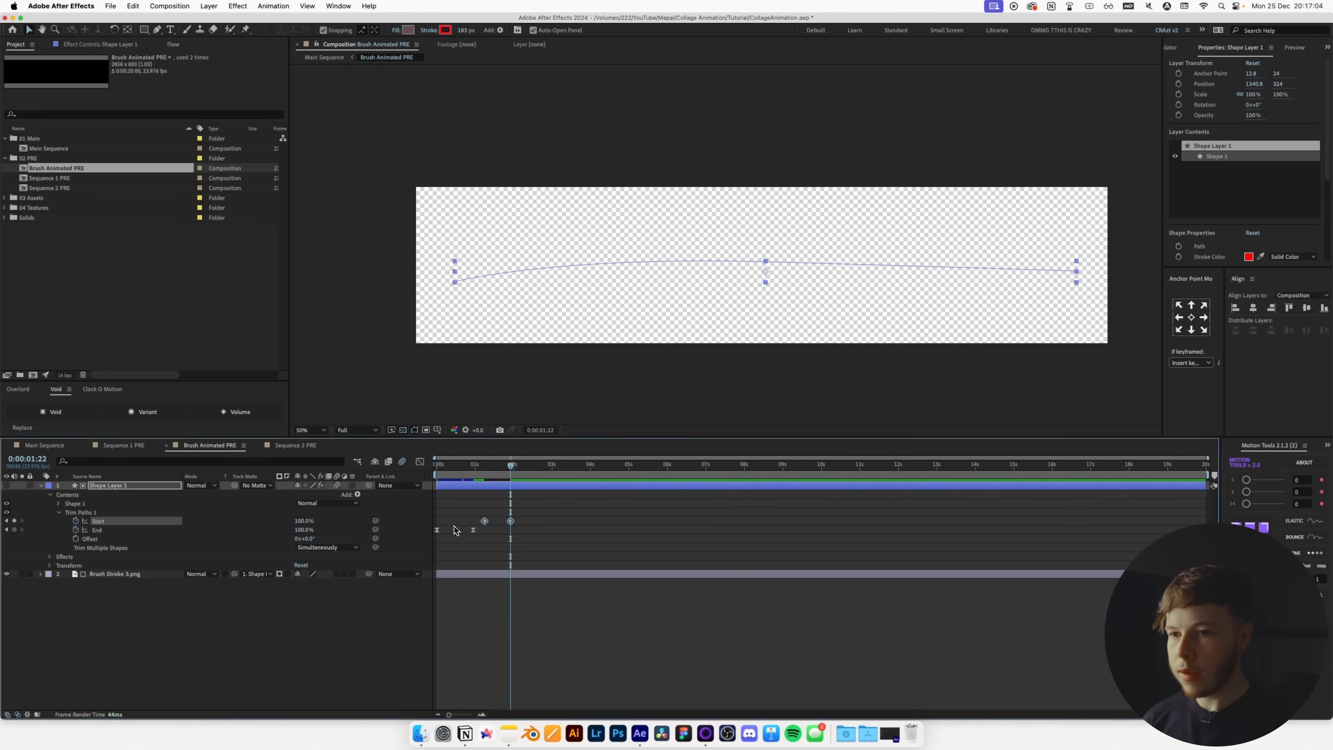
{"action": "left_click", "coordinate": [174, 45]}
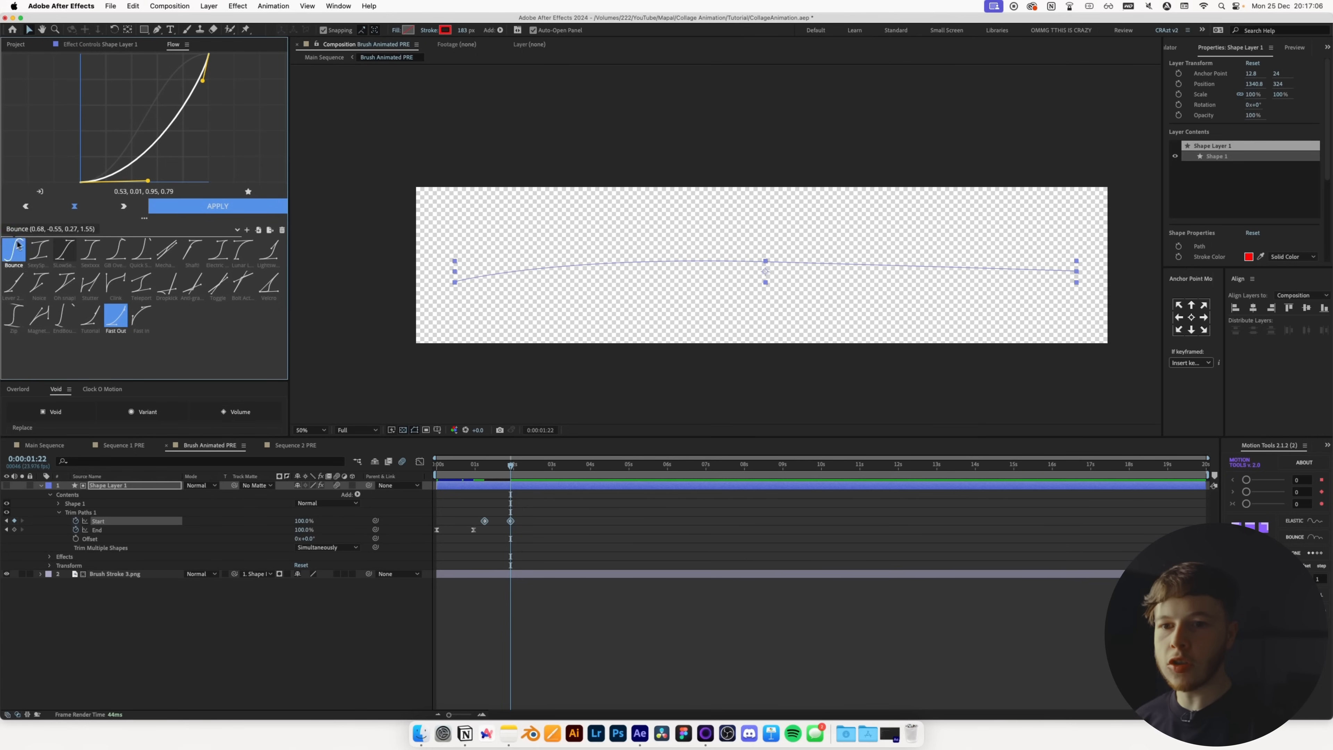
{"action": "left_click", "coordinate": [38, 249]}
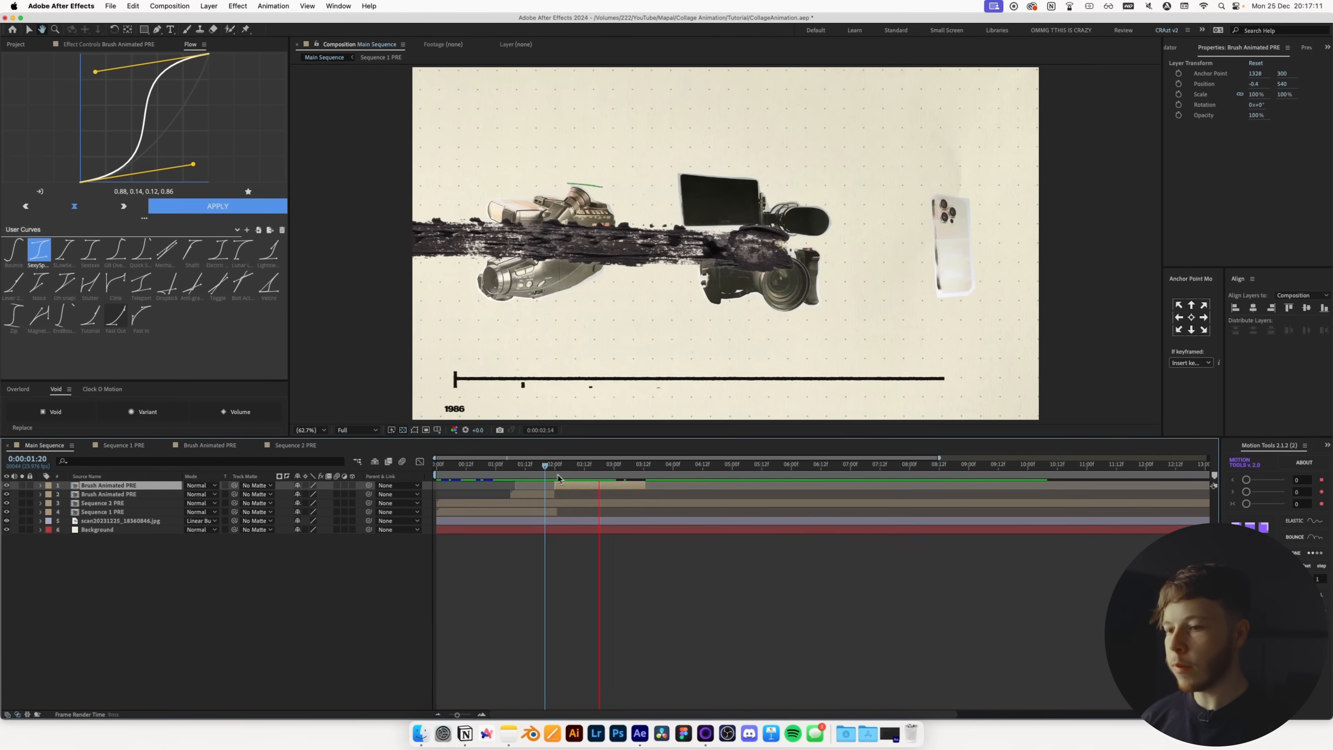
{"action": "key", "text": "space"}
{"action": "key", "text": "Home"}
{"action": "key", "text": "space"}
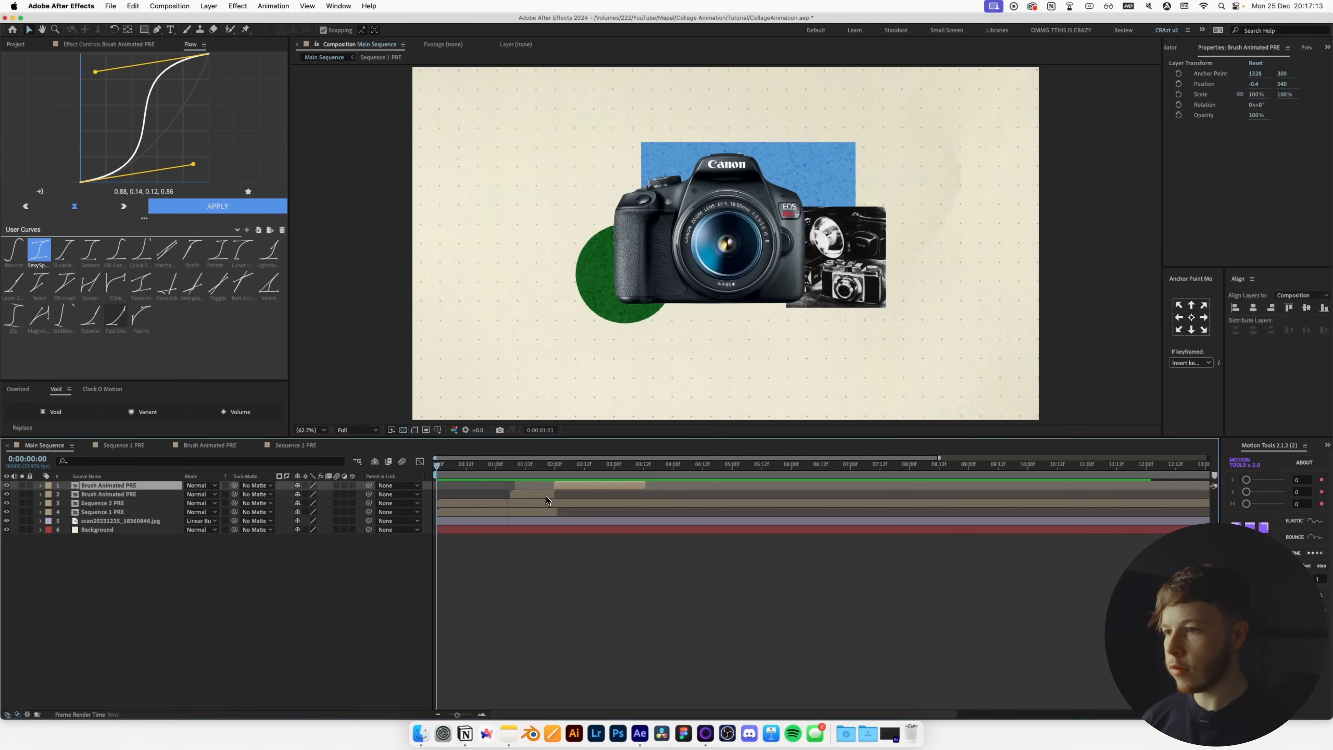
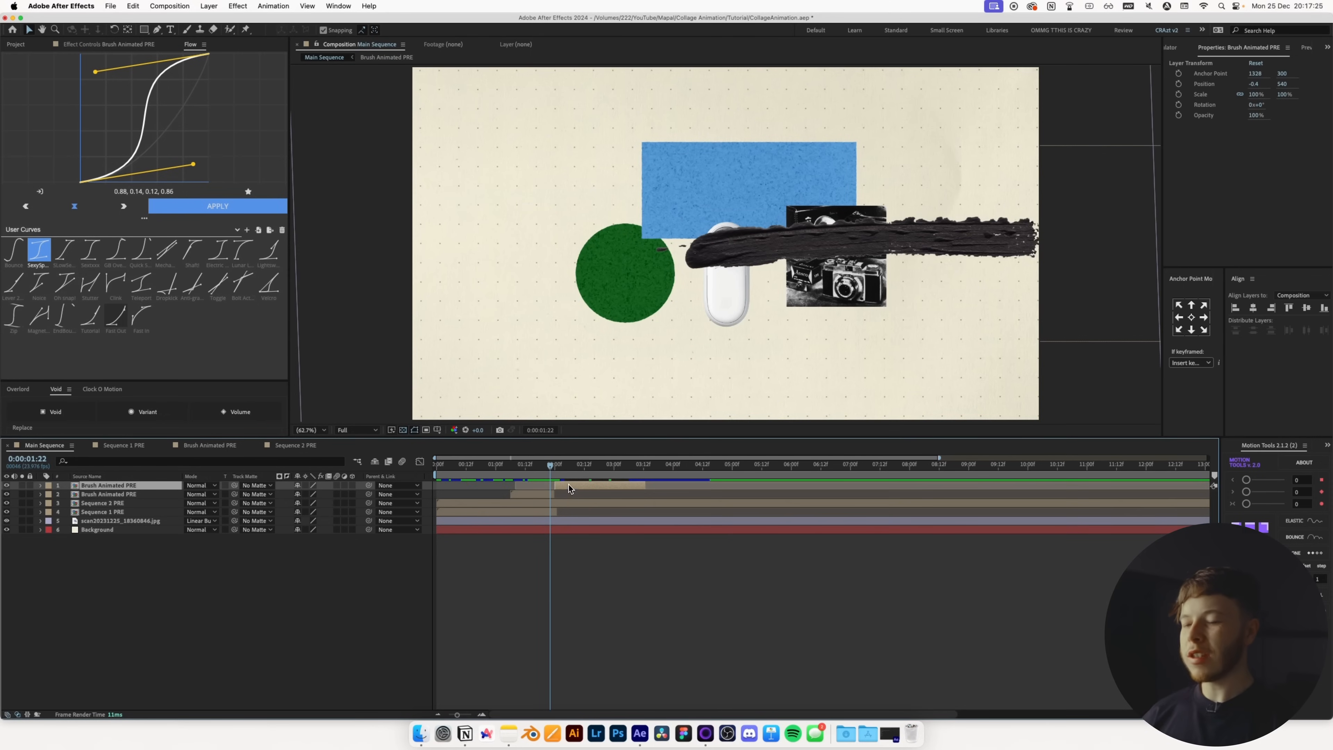
- Add the Hue/Saturation effect to Brush Stroke 3.png inside Brush Animated PRE and enable Colorize
{"action": "double_click", "coordinate": [569, 489]}
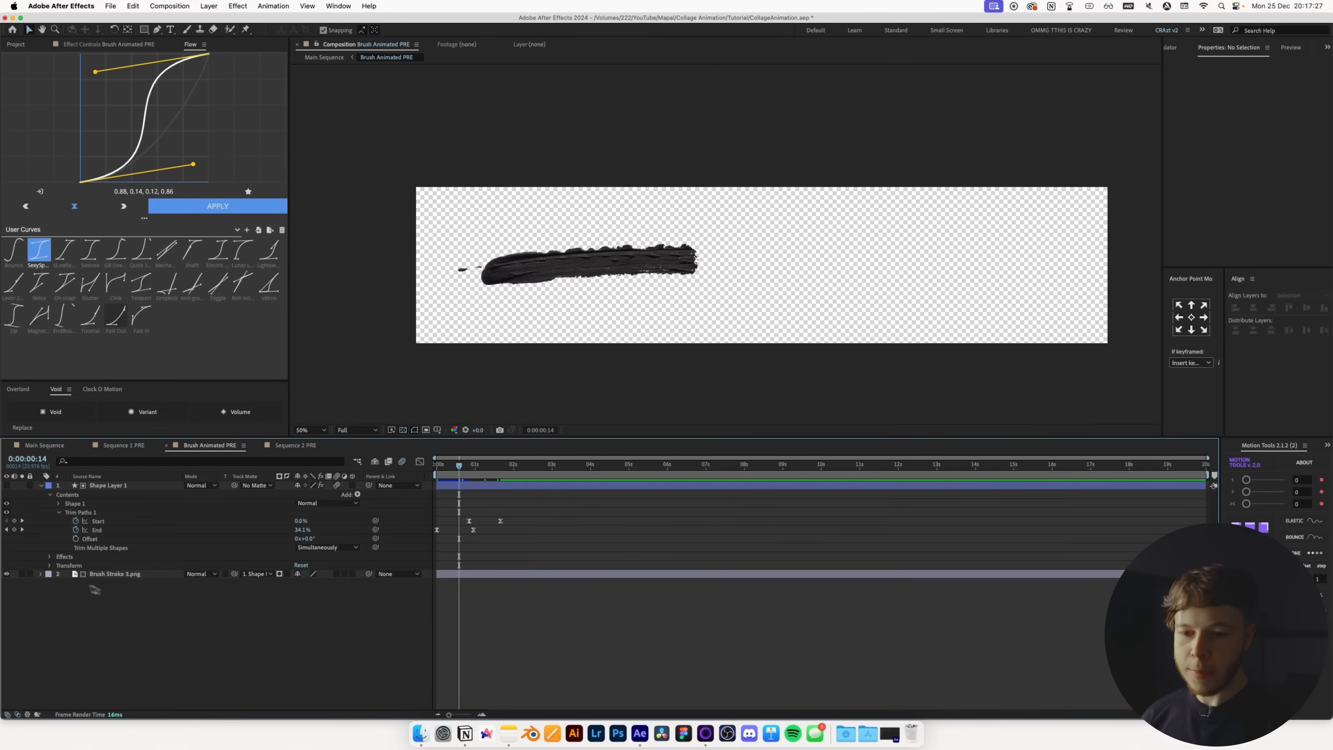
{"action": "left_click", "coordinate": [102, 574]}
{"action": "key", "text": "ctrl+space"}
{"action": "type", "text": "hue"}
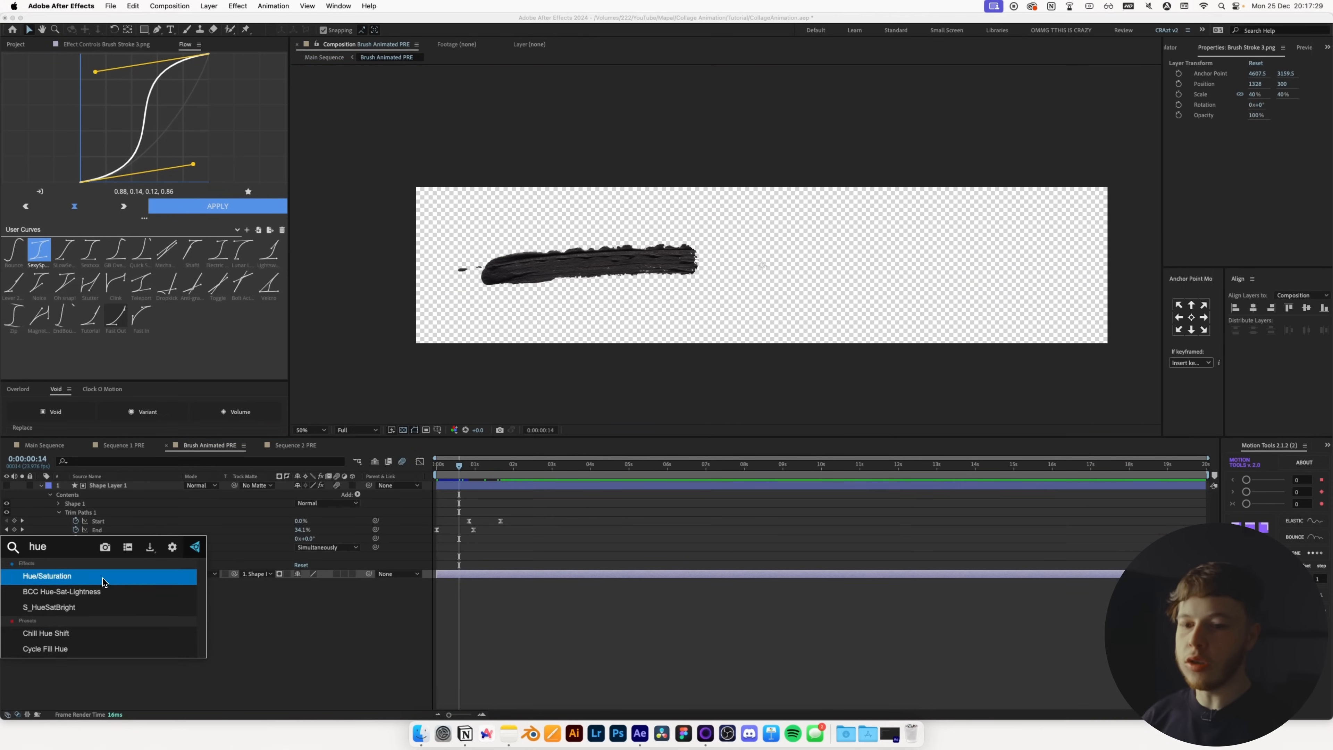
{"action": "key", "text": "Return"}
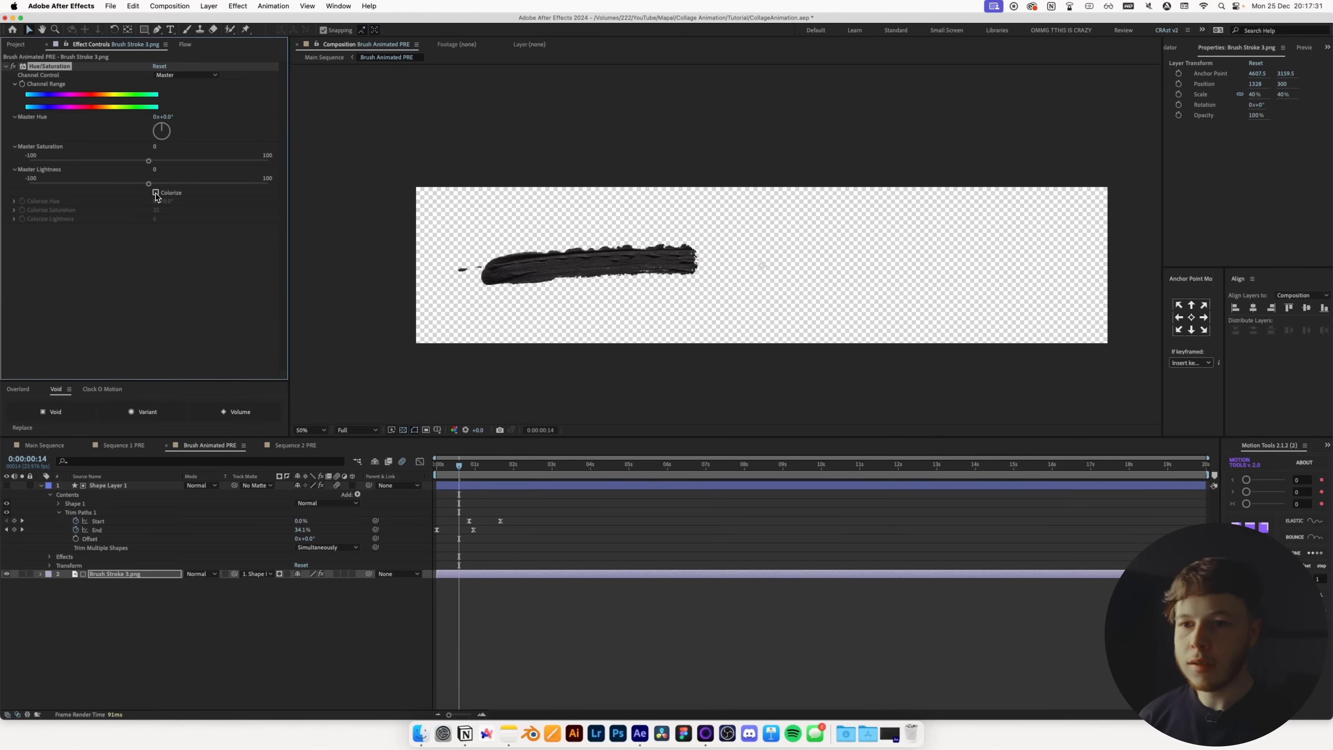
{"action": "left_click", "coordinate": [156, 192]}
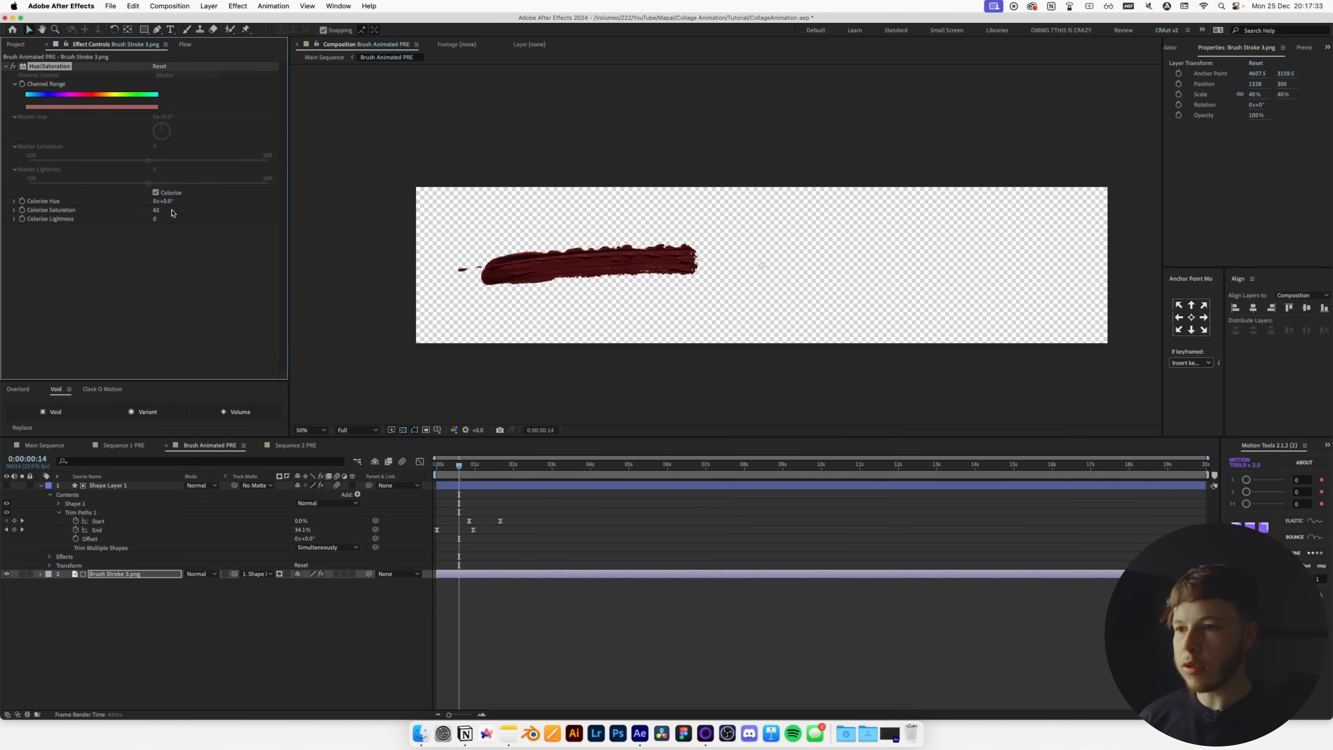
- Set the brush stroke's Colorize Hue to 349°, Saturation to 64 and Lightness to 10, and save the project from the Main Sequence
{"action": "mouse_move", "coordinate": [171, 204]}
{"action": "left_mouse_down"}
{"action": "mouse_move", "coordinate": [362, 186]}
{"action": "mouse_move", "coordinate": [256, 201]}
{"action": "left_mouse_up"}
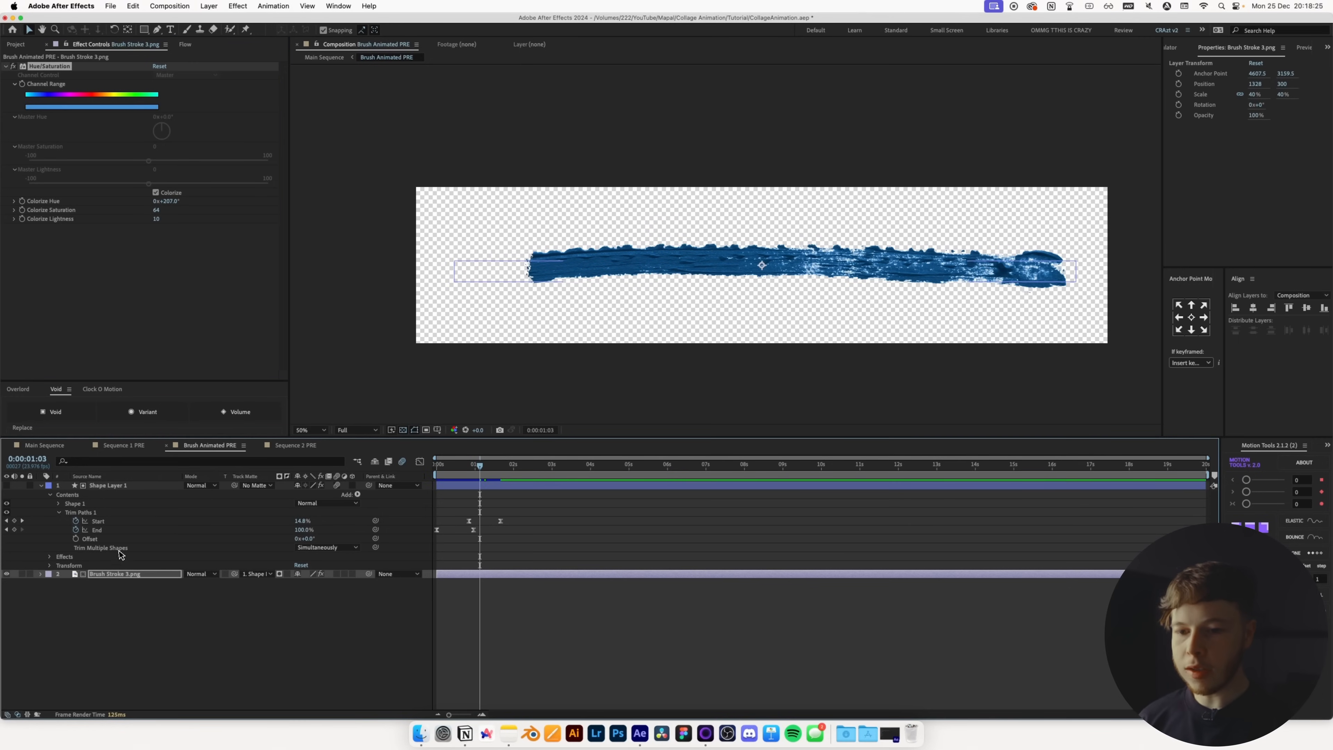
{"action": "left_click", "coordinate": [126, 575]}
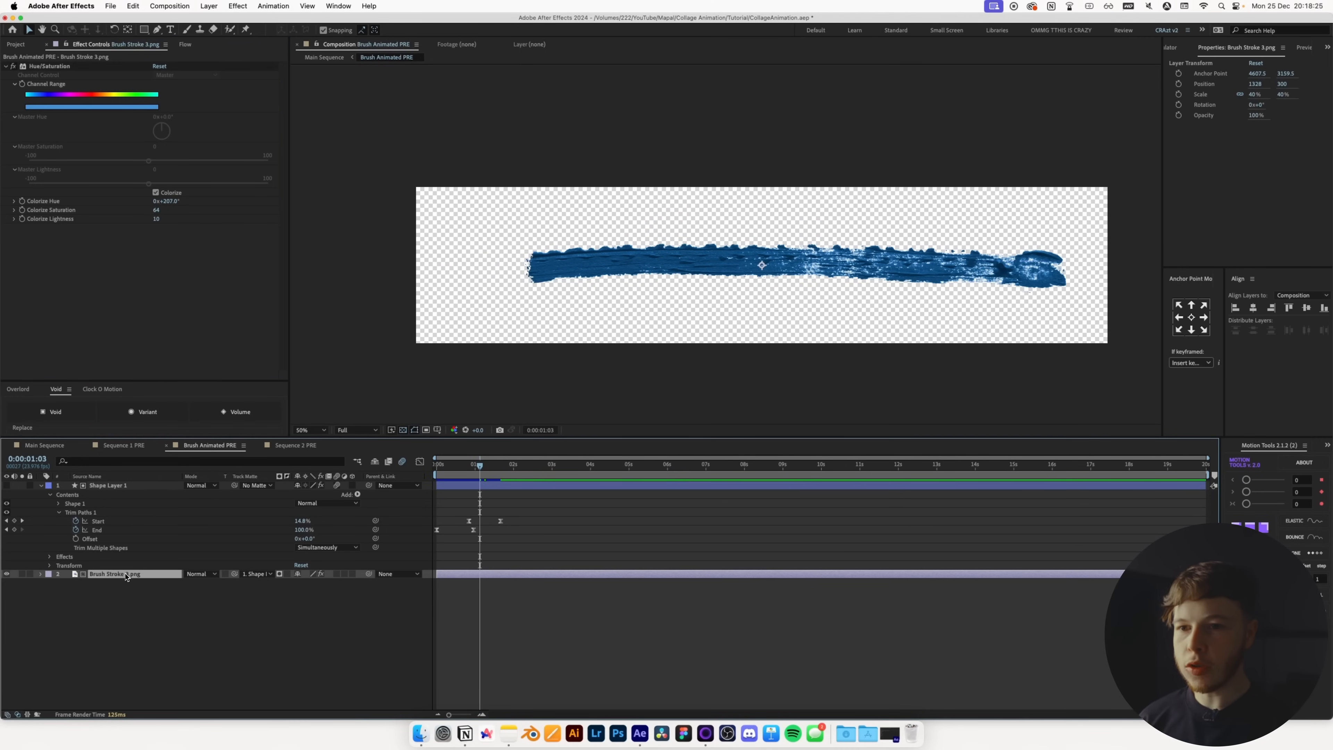
{"action": "mouse_move", "coordinate": [174, 206]}
{"action": "left_mouse_down"}
{"action": "mouse_move", "coordinate": [266, 208]}
{"action": "mouse_move", "coordinate": [250, 206]}
{"action": "left_mouse_up"}
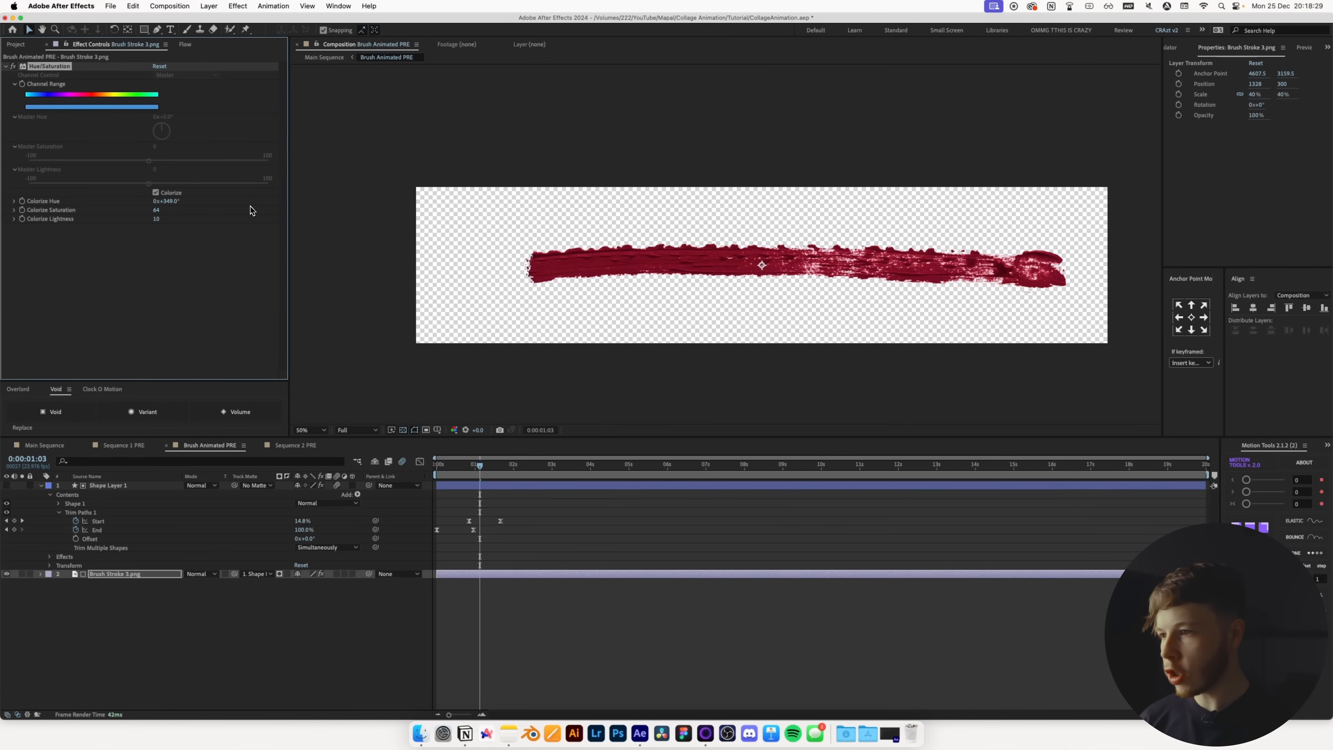
{"action": "left_click", "coordinate": [45, 446]}
{"action": "key", "text": "super+s"}
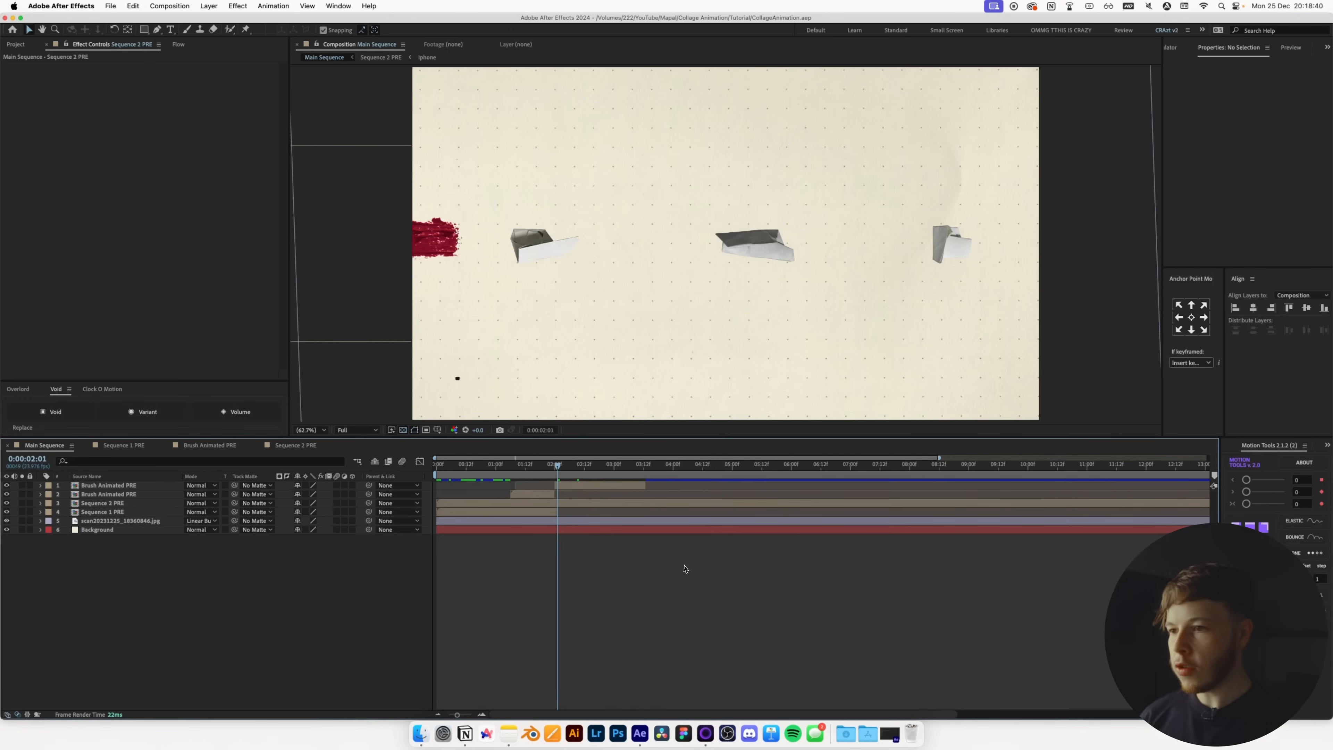
- Create a 1920 × 1080 dark green solid directly above the Background layer, starting at about 0:00:02:01
{"action": "left_click", "coordinate": [555, 474]}
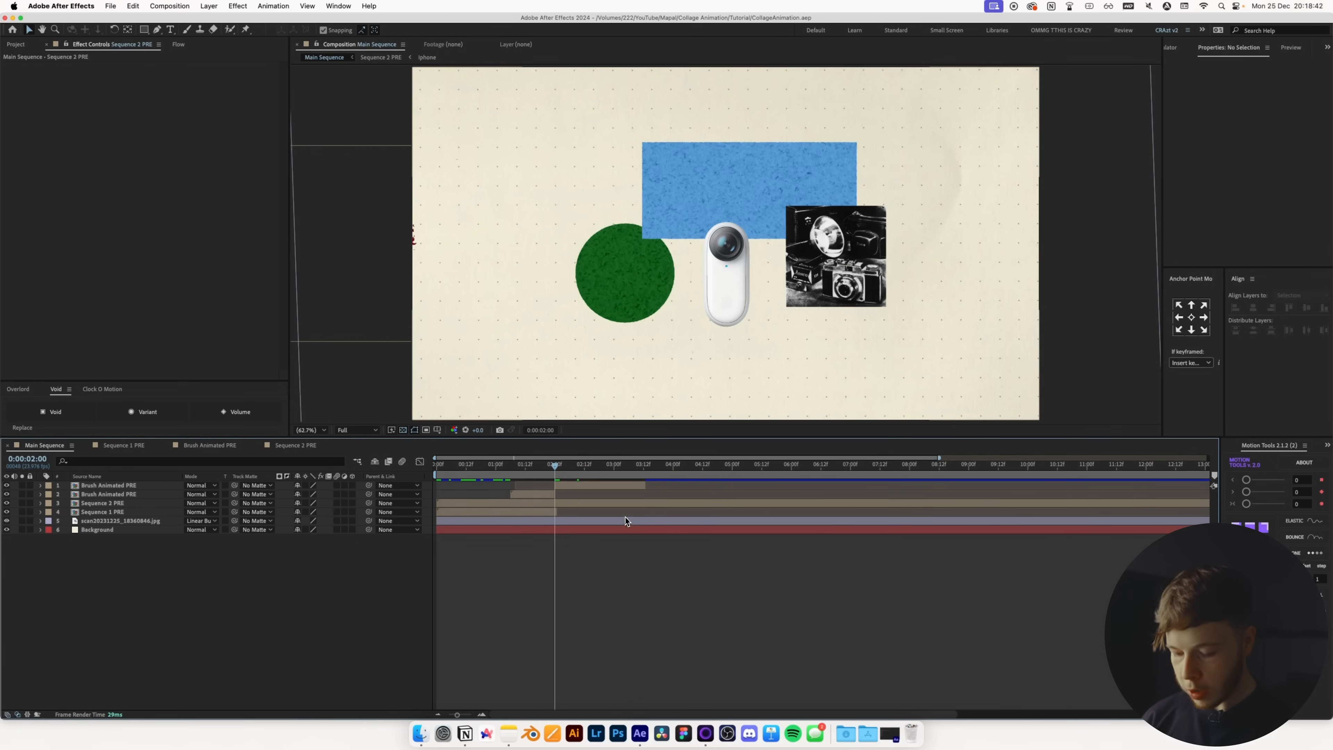
{"action": "key", "text": "super+y"}
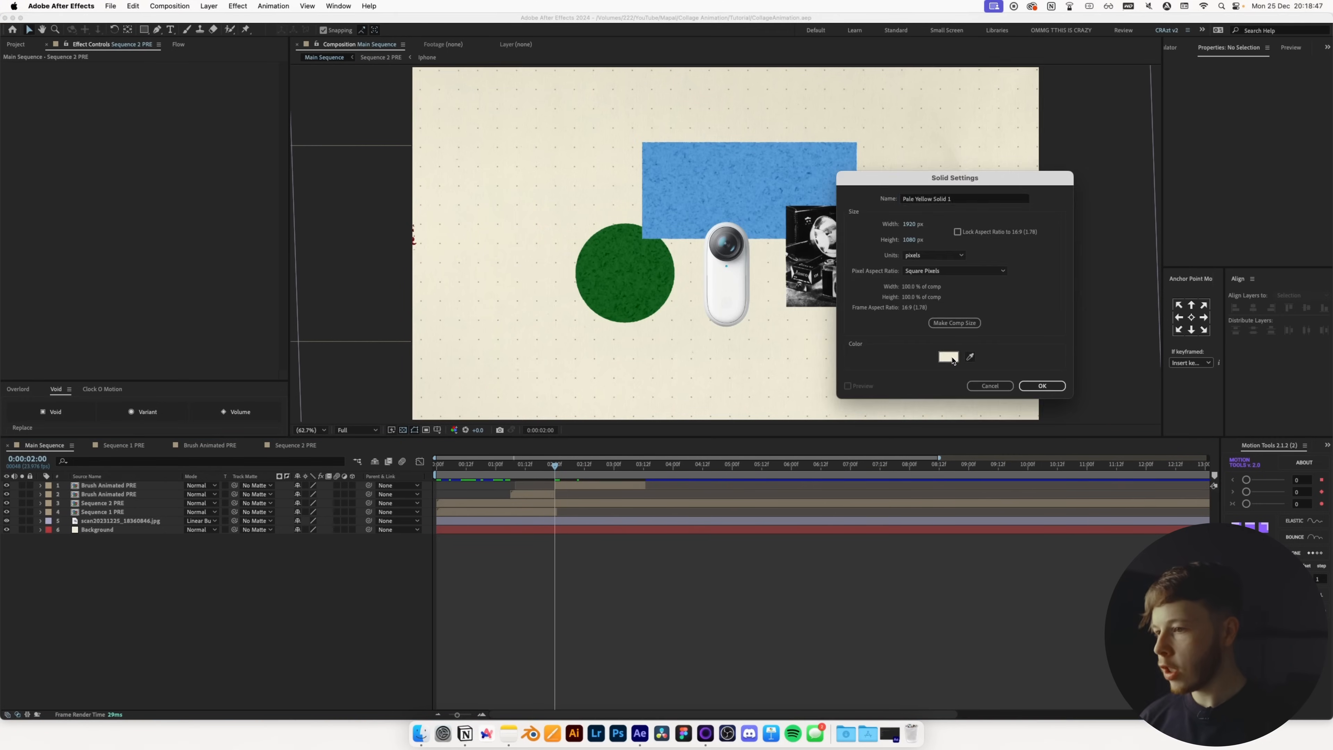
{"action": "left_click", "coordinate": [948, 356]}
{"action": "left_click", "coordinate": [807, 551]}
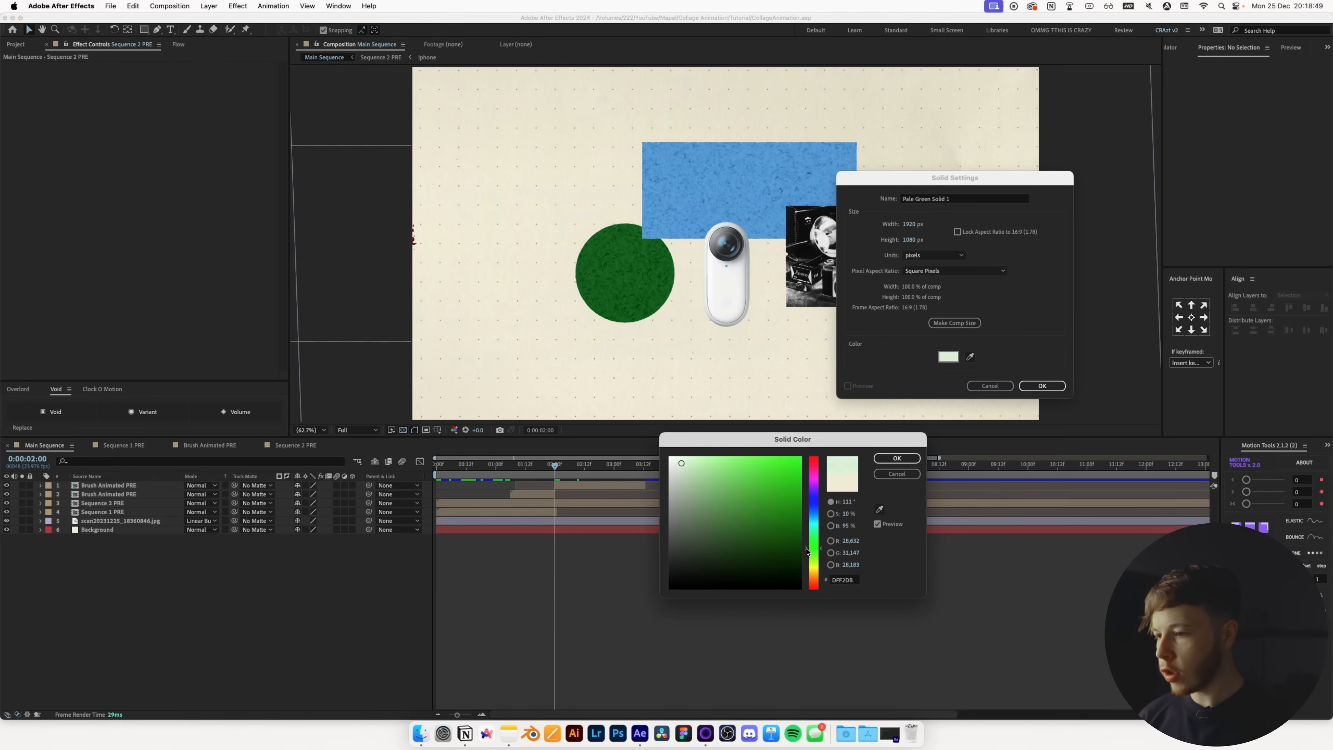
{"action": "left_click", "coordinate": [753, 547]}
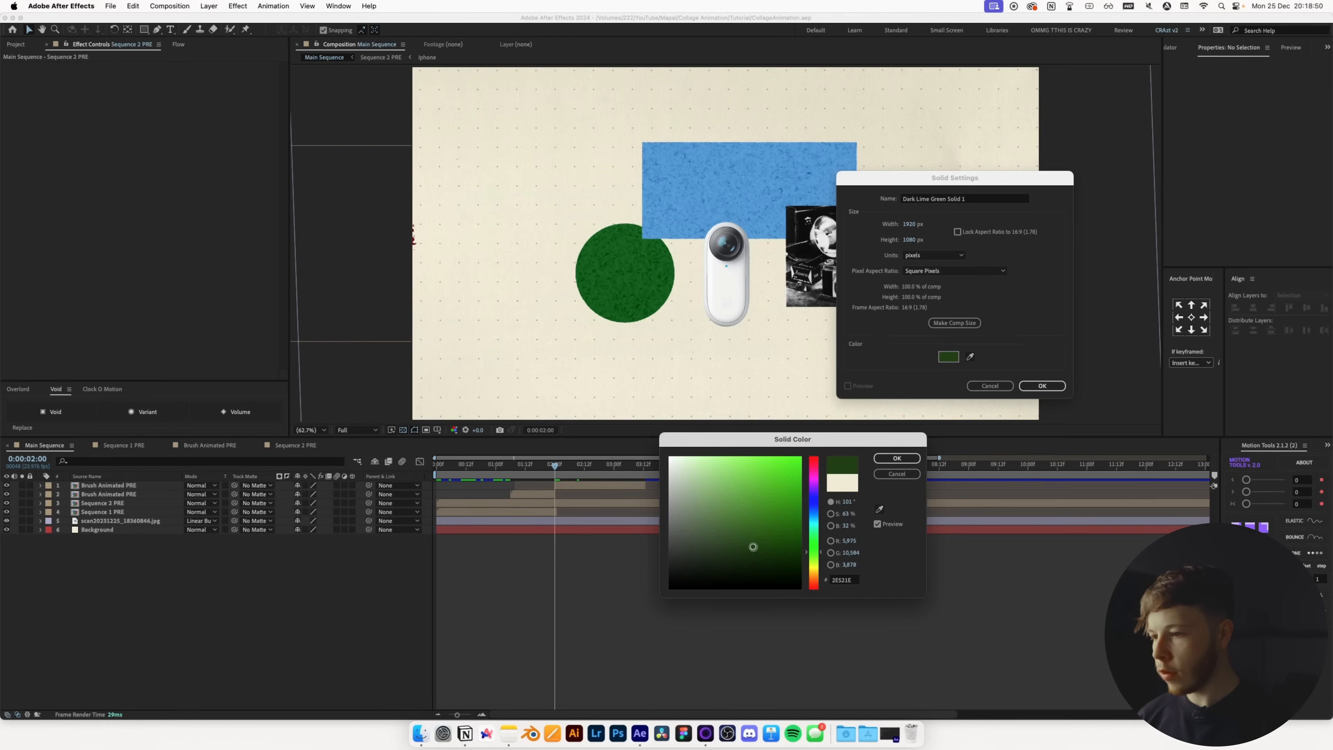
{"action": "left_click", "coordinate": [897, 457]}
{"action": "key", "text": "Return"}
{"action": "left_click_drag", "start_coordinate": [488, 529], "coordinate": [565, 529]}
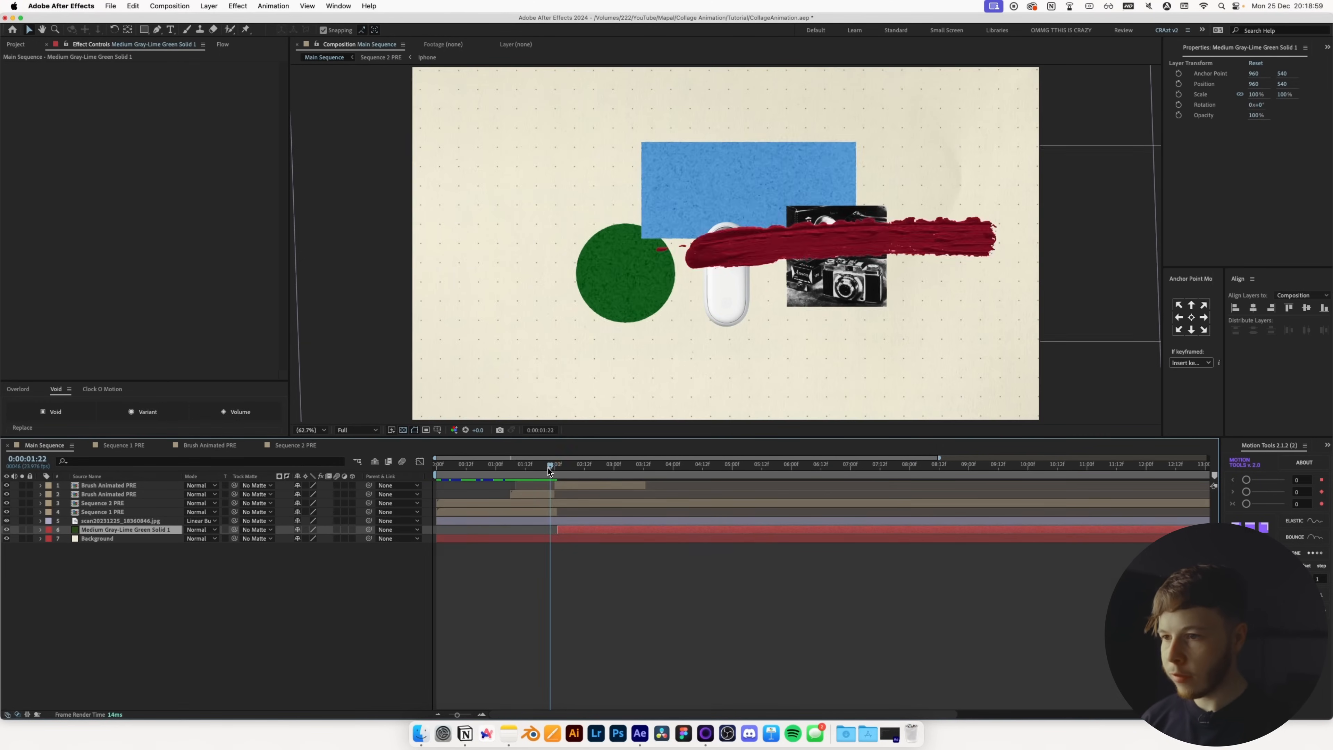
{"action": "left_click_drag", "start_coordinate": [547, 468], "coordinate": [594, 469]}
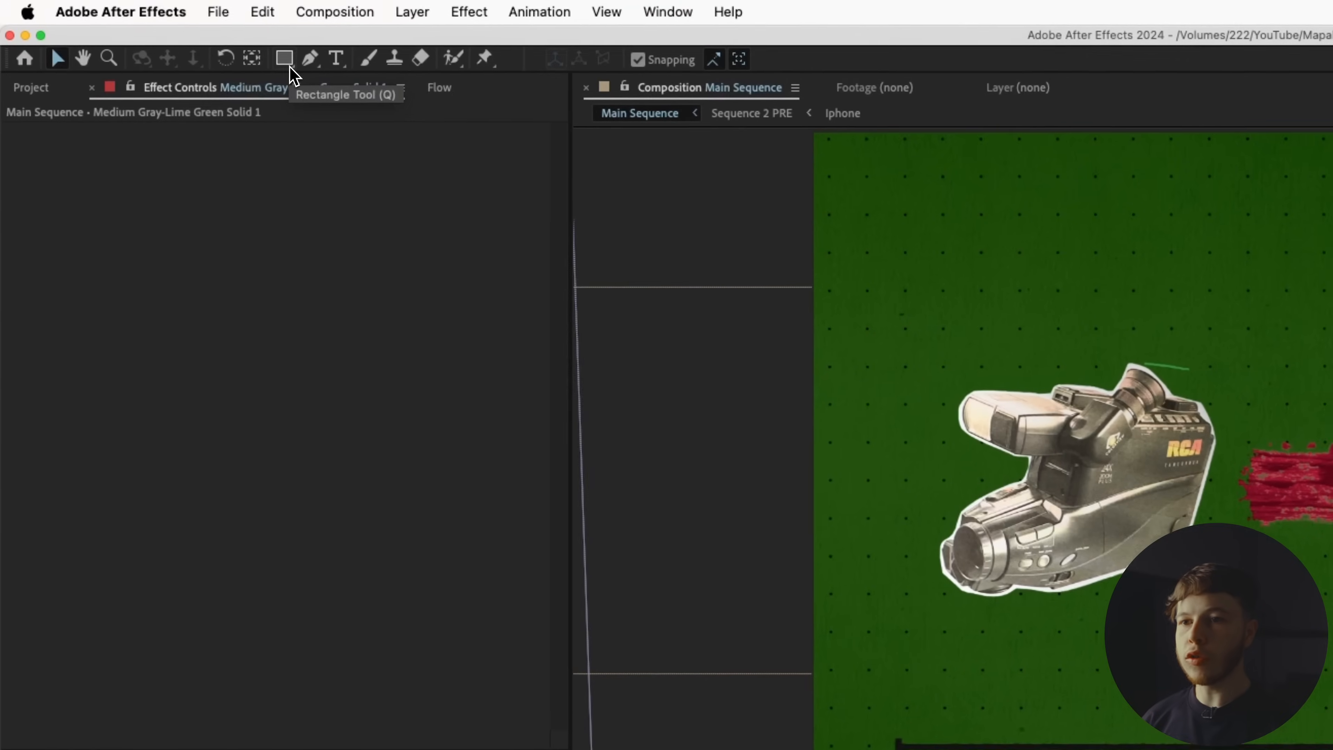
- Create a frame-sized rectangle shape layer with no stroke and a bright red fill in the Main Sequence
{"action": "double_click", "coordinate": [145, 31]}
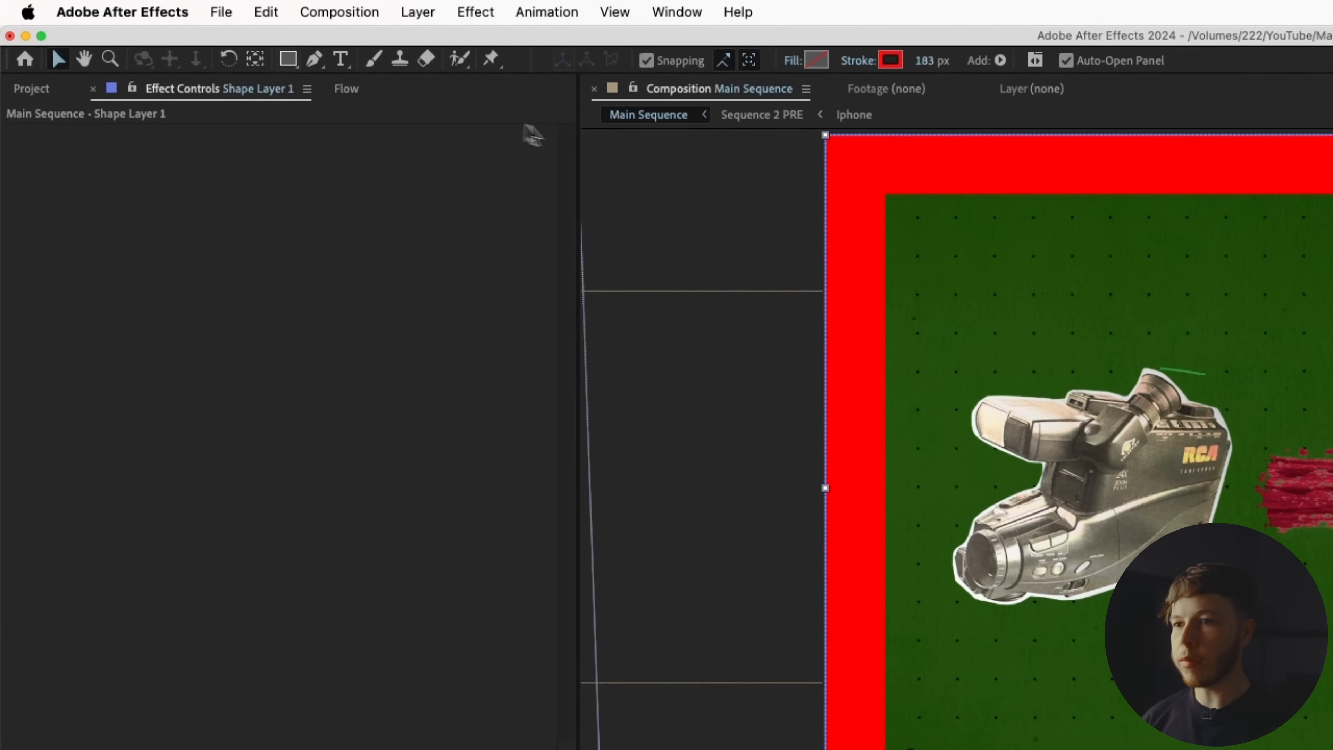
{"action": "left_click", "coordinate": [858, 62]}
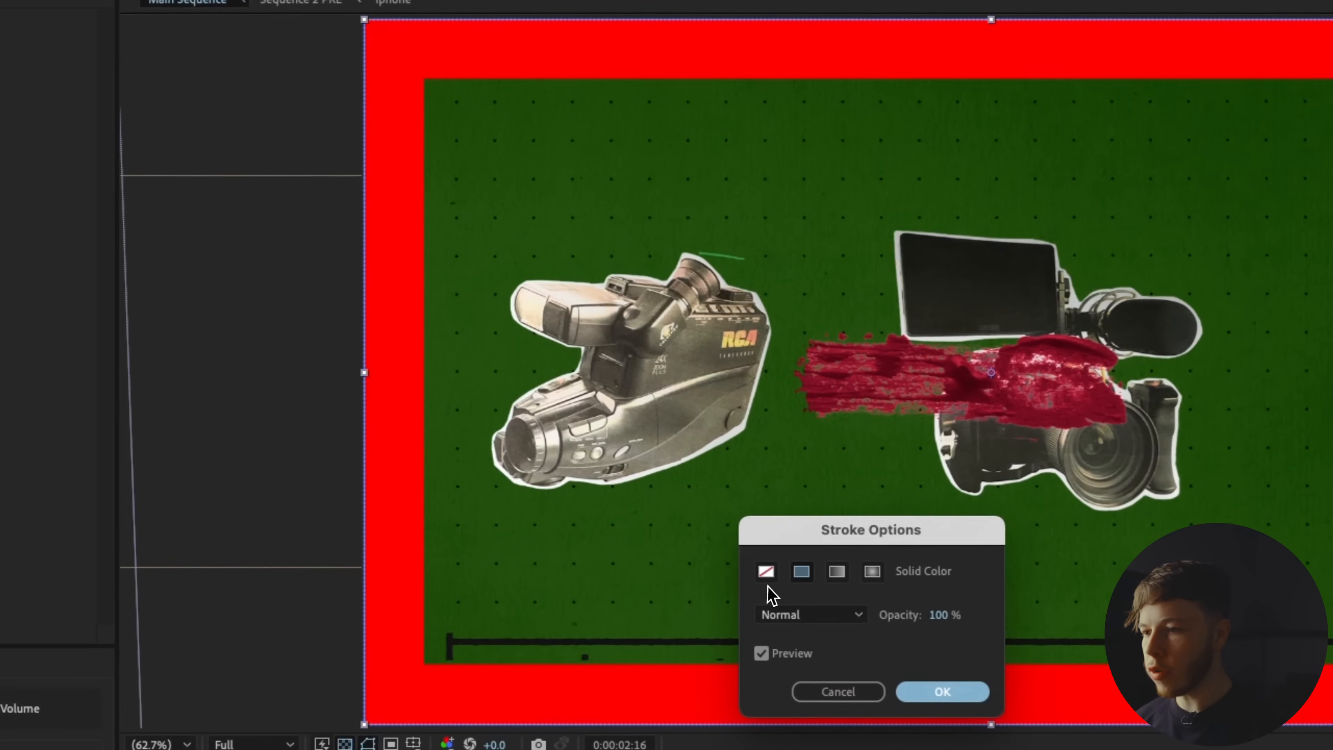
{"action": "left_click", "coordinate": [766, 572]}
{"action": "left_click", "coordinate": [813, 622]}
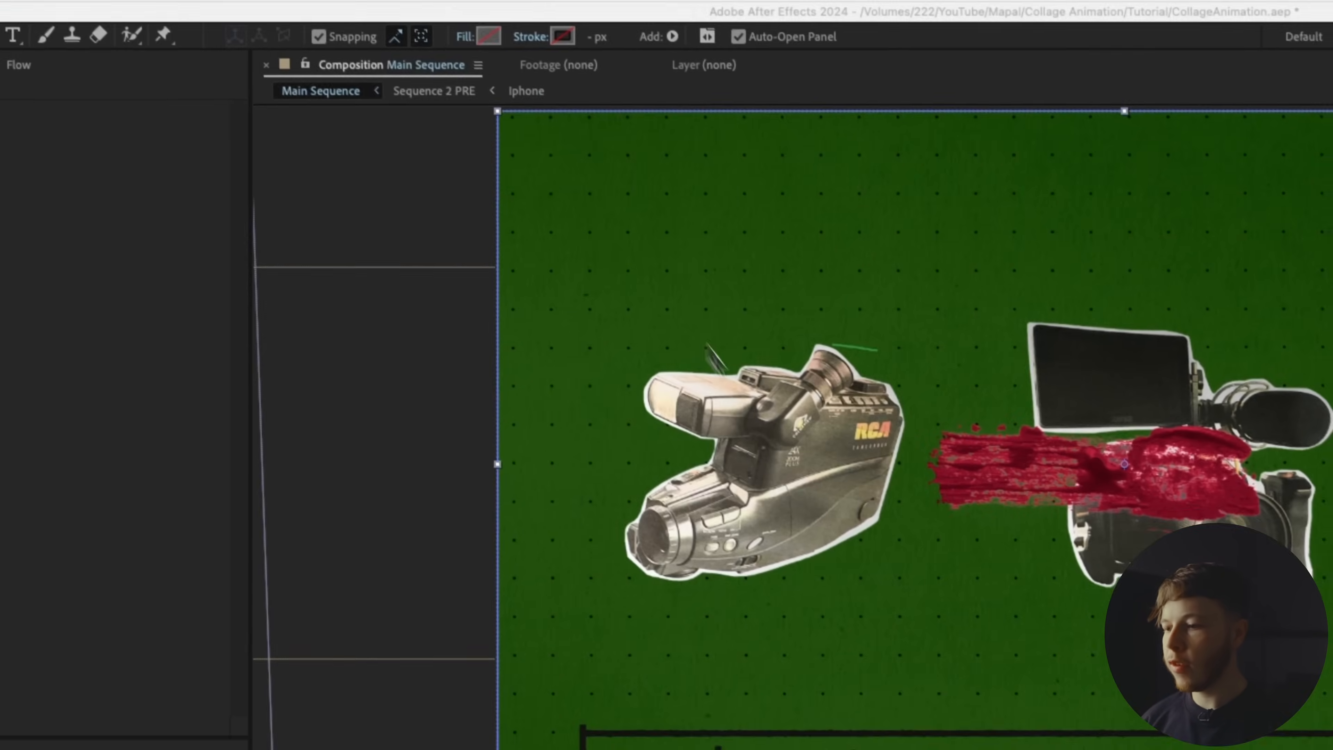
{"action": "left_click", "coordinate": [485, 33]}
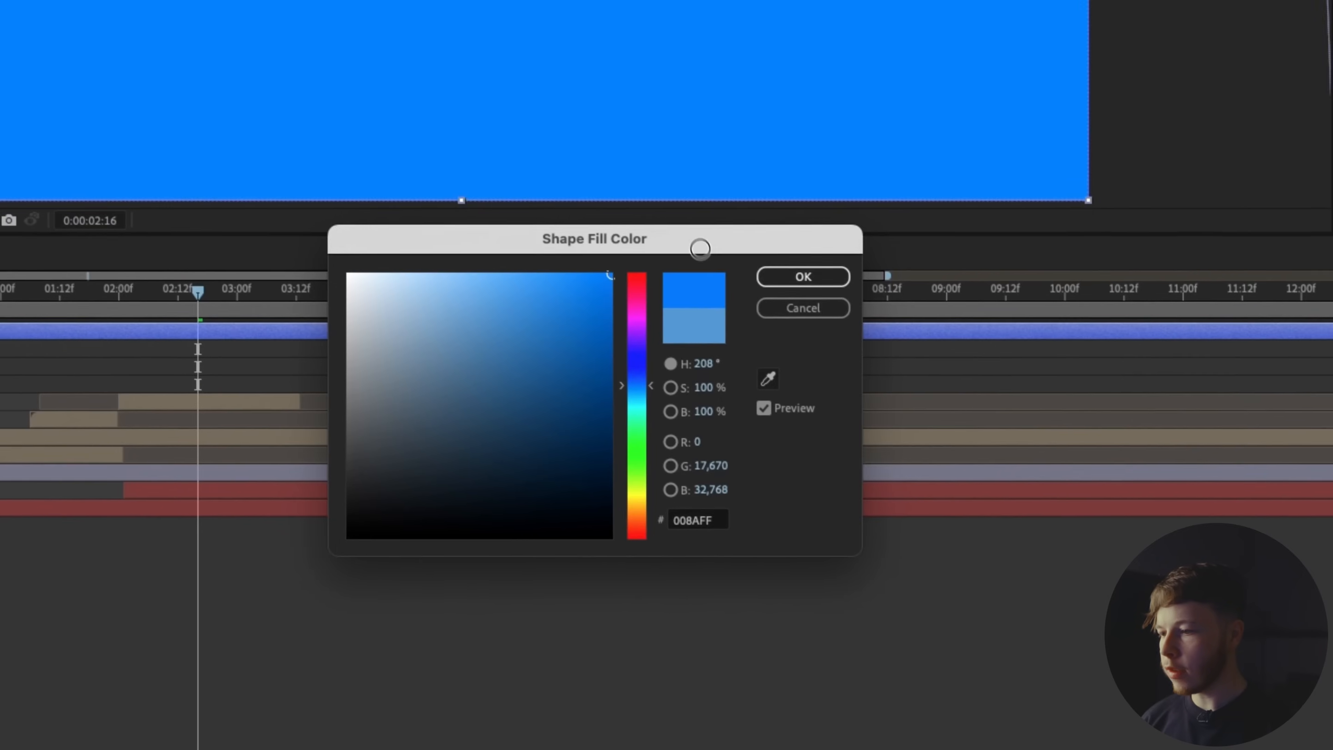
{"action": "left_click_drag", "start_coordinate": [637, 504], "coordinate": [649, 546]}
{"action": "key", "text": "Return"}
- Convert Rectangle Path 1 of the red shape layer to a Bezier path
{"action": "left_click", "coordinate": [53, 503]}
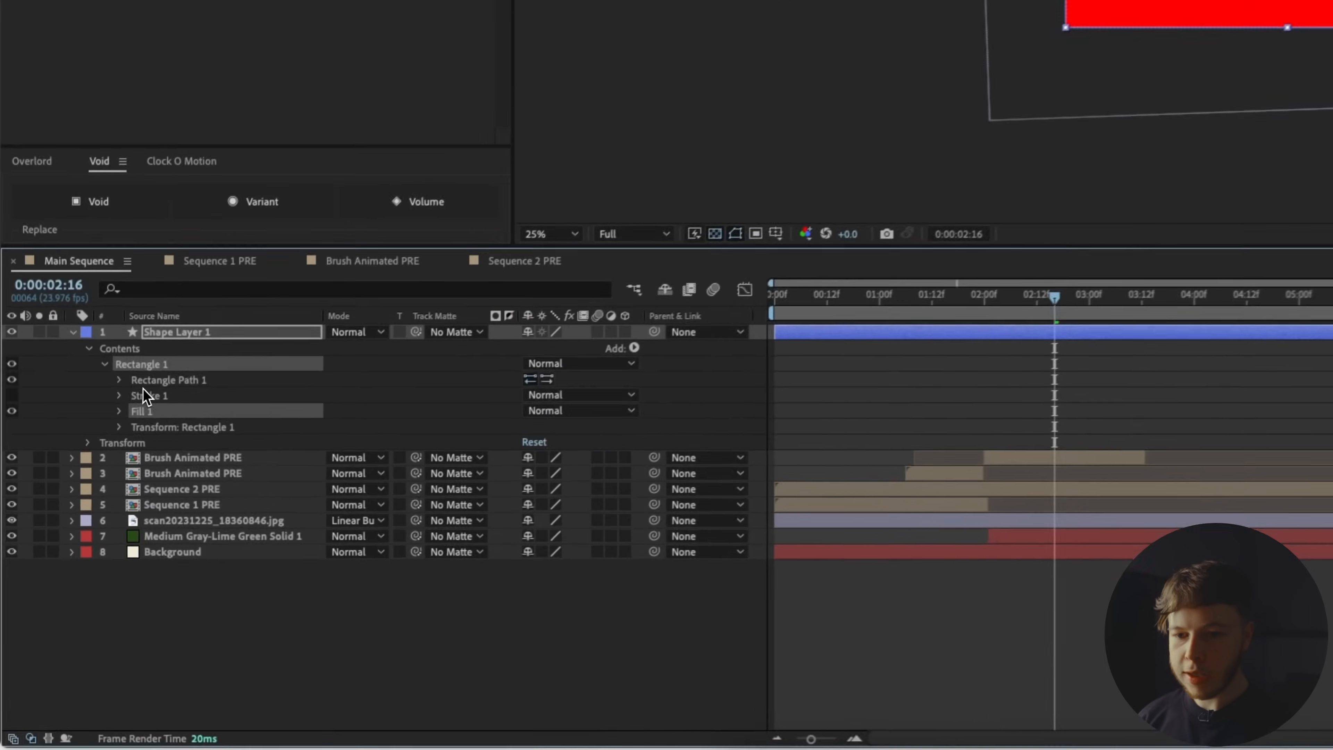
{"action": "right_click", "coordinate": [101, 514]}
{"action": "left_click", "coordinate": [296, 422]}
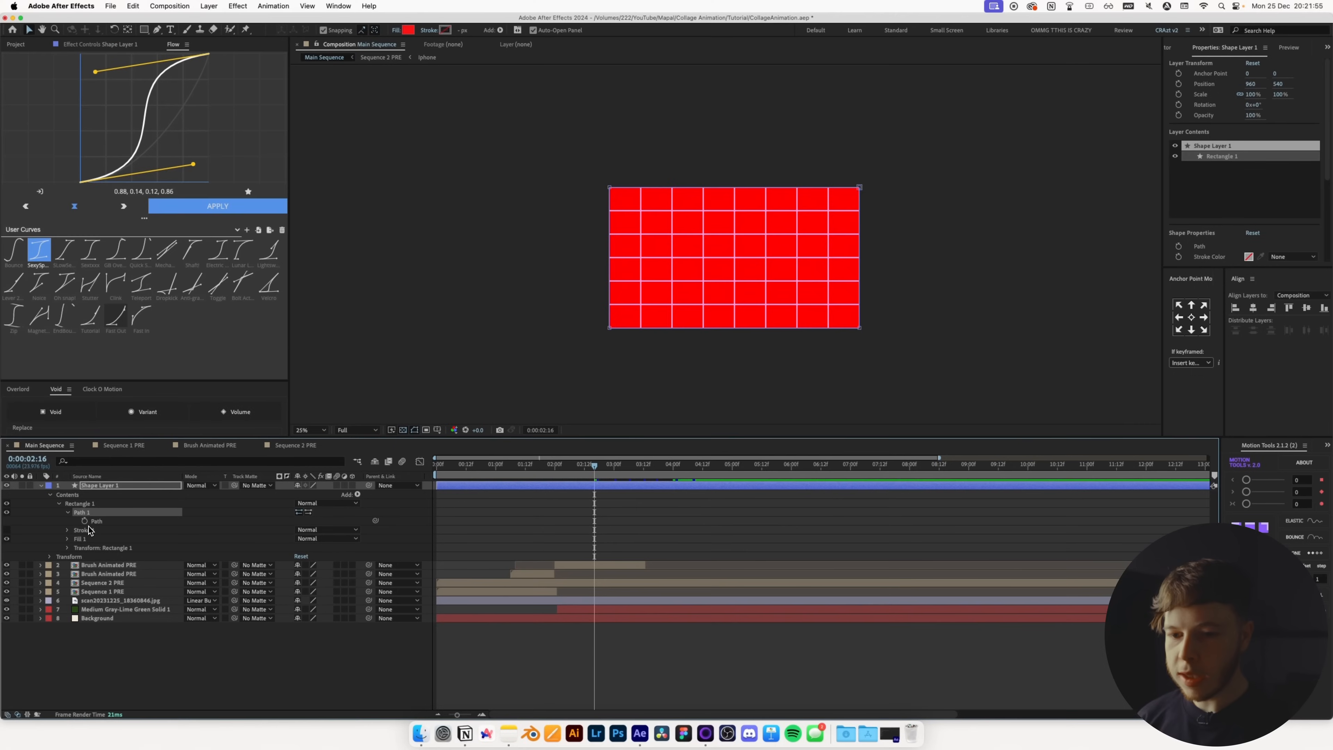
- Reshape the red rectangle's path into a trapezoid with a tall right side, extending beyond both sides of the frame
{"action": "left_click", "coordinate": [96, 521]}
{"action": "left_click", "coordinate": [861, 187]}
{"action": "left_click_drag", "start_coordinate": [862, 197], "coordinate": [861, 45]}
{"action": "key", "text": "comma"}
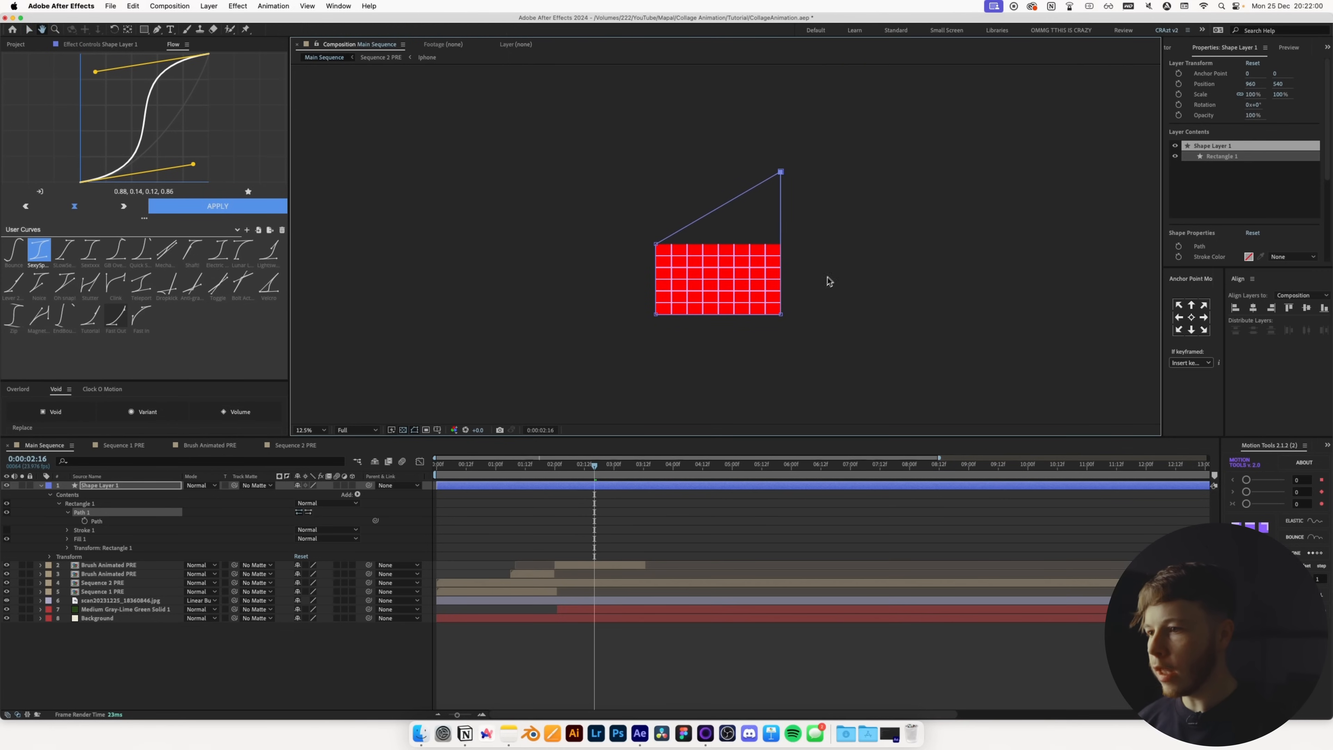
{"action": "left_click", "coordinate": [781, 315]}
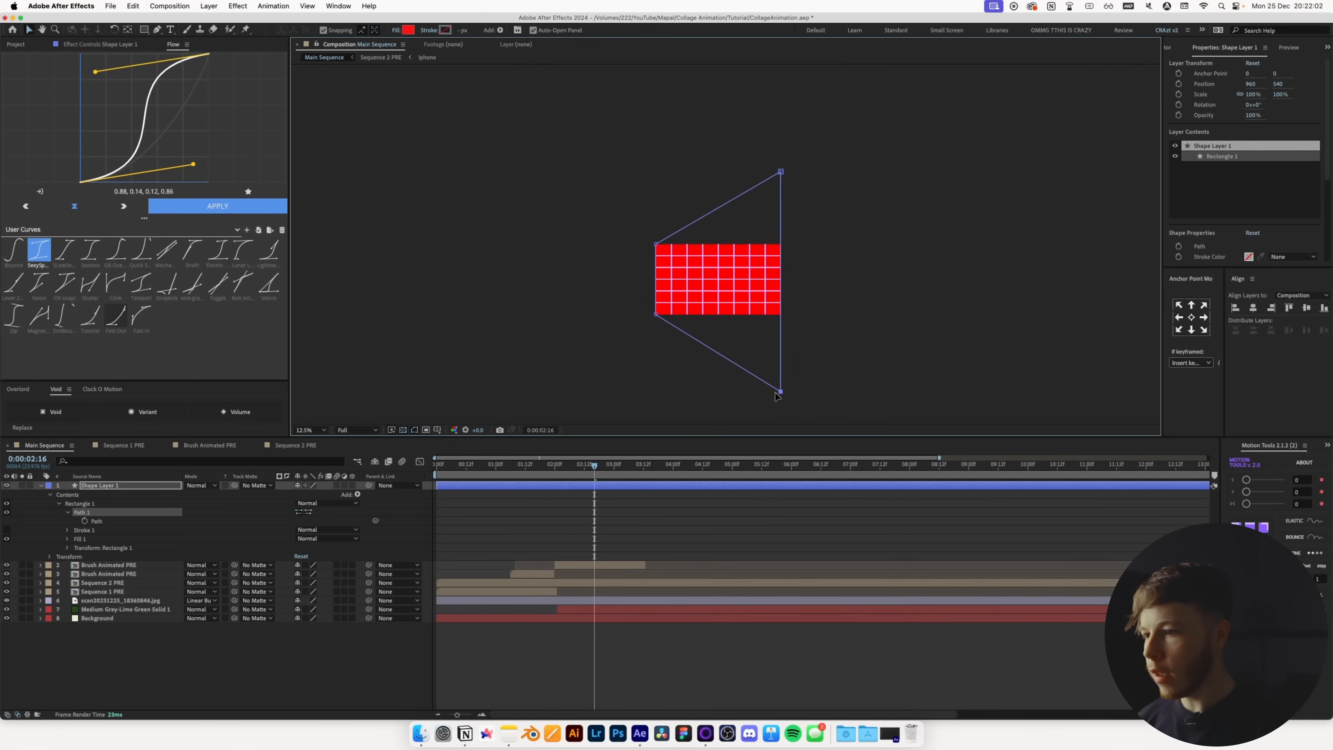
{"action": "left_click_drag", "start_coordinate": [781, 176], "coordinate": [1049, 176]}
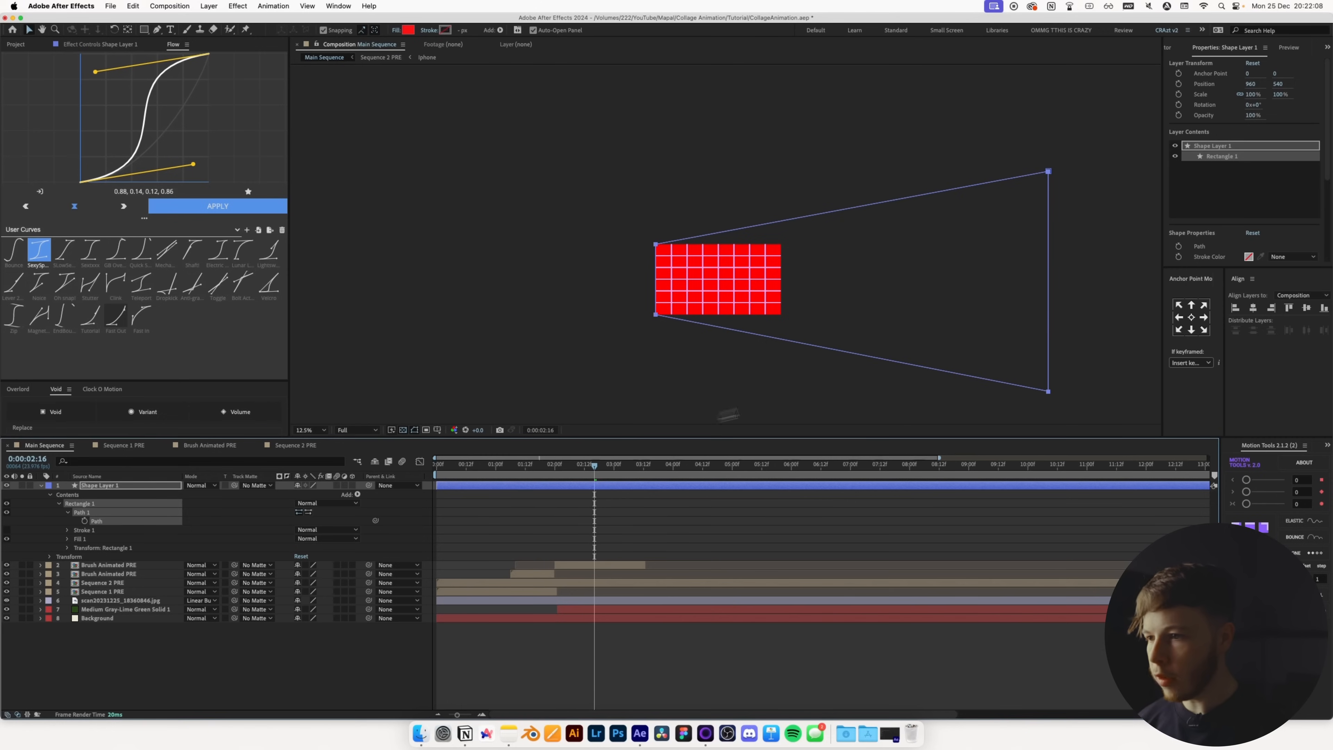
{"action": "left_click_drag", "start_coordinate": [864, 360], "coordinate": [752, 360]}
- Keyframe the red shape's scale with unlinked proportions, from 100, 0% at 0:00:02:16 to 100, 100% at 0:00:03:08
{"action": "left_click", "coordinate": [126, 488]}
{"action": "key", "text": "s"}
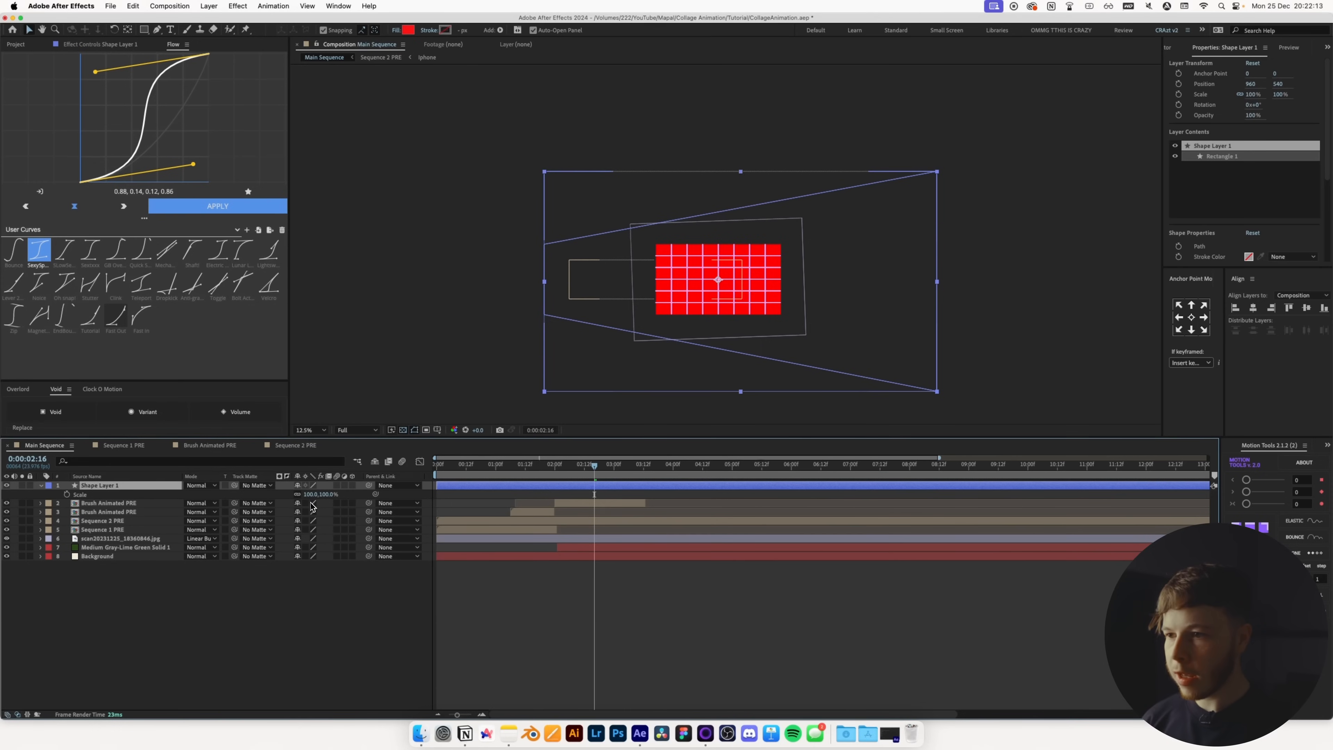
{"action": "left_click_drag", "start_coordinate": [306, 494], "coordinate": [284, 495]}
{"action": "key", "text": "cmd+z"}
{"action": "key", "text": "cmd+z"}
{"action": "left_click", "coordinate": [66, 494]}
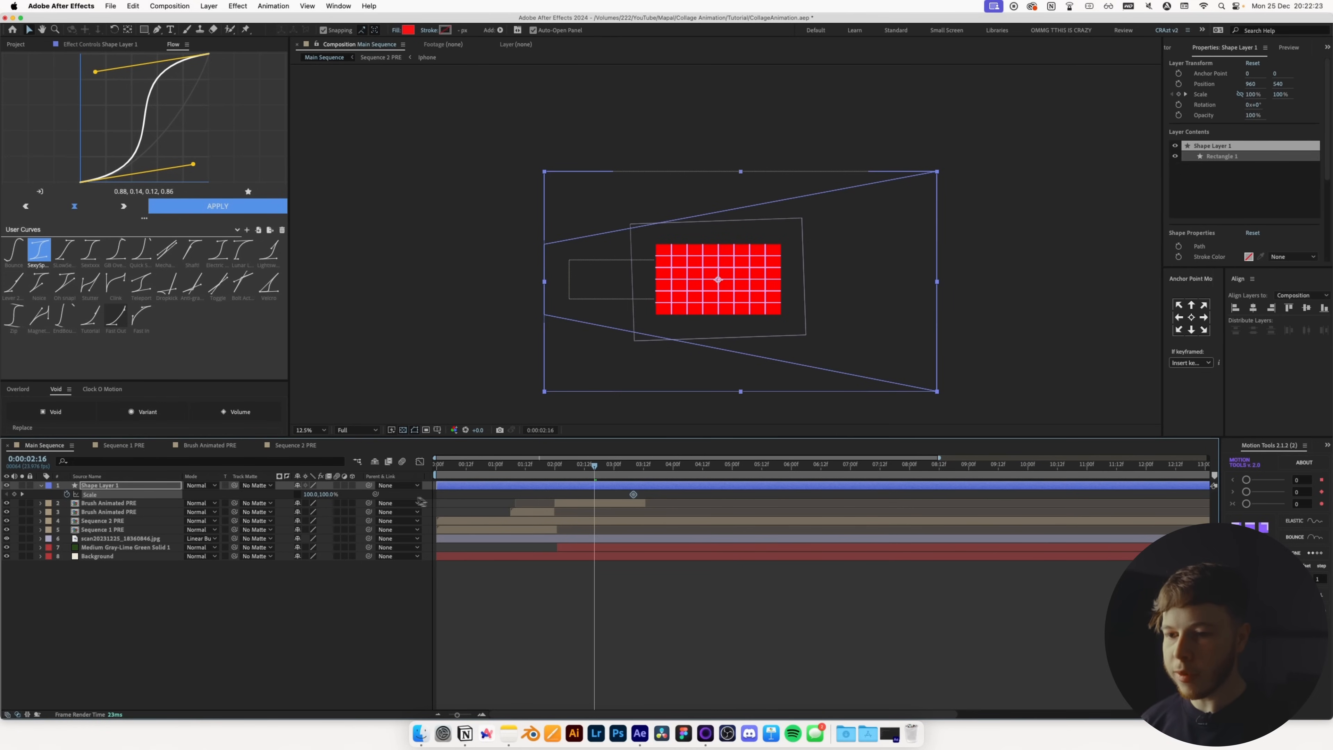
{"action": "type", "text": "0"}
{"action": "key", "text": "Return"}
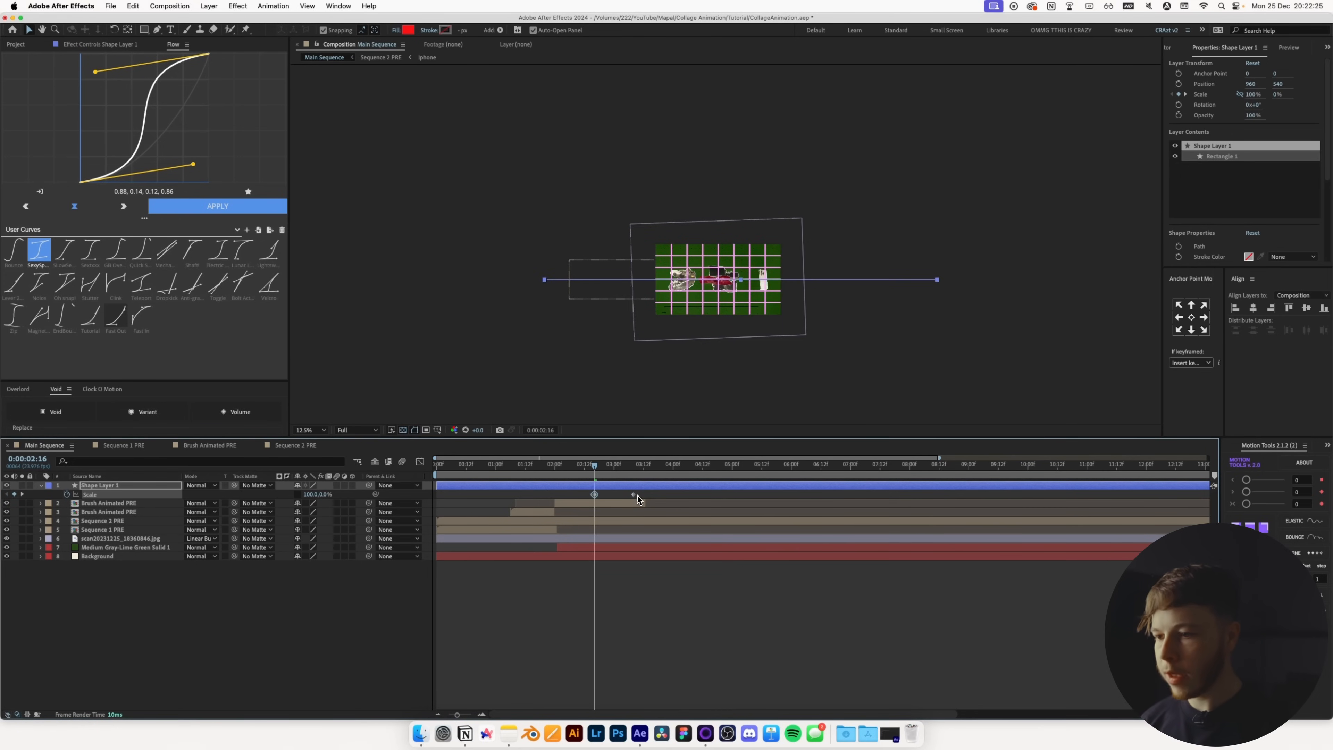
- Ease the scale keyframes with the 0.88, 0.14, 0.12, 0.86 curve, hide the grid overlay and preview the animation
{"action": "left_click", "coordinate": [210, 206]}
{"action": "left_click", "coordinate": [318, 430]}
{"action": "left_click", "coordinate": [320, 451]}
{"action": "key", "text": "alt+apostrophe"}
{"action": "left_click", "coordinate": [713, 591]}
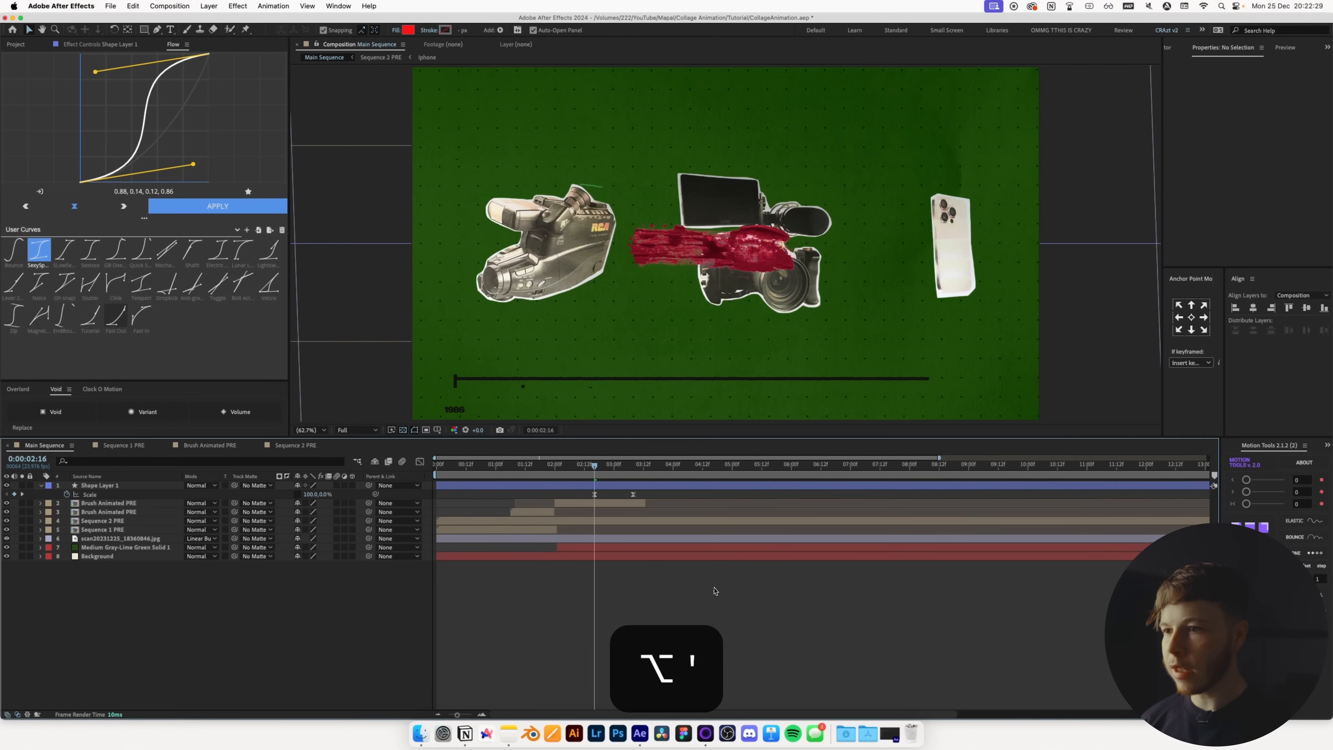
{"action": "key", "text": "space"}
- Narrow the short left edge of the red shape's path at the 0:00:03:08 keyframe, making its taper sharper
{"action": "left_click", "coordinate": [643, 465]}
{"action": "scroll", "coordinate": [639, 404], "scroll_direction": "down", "scroll_amount": 5}
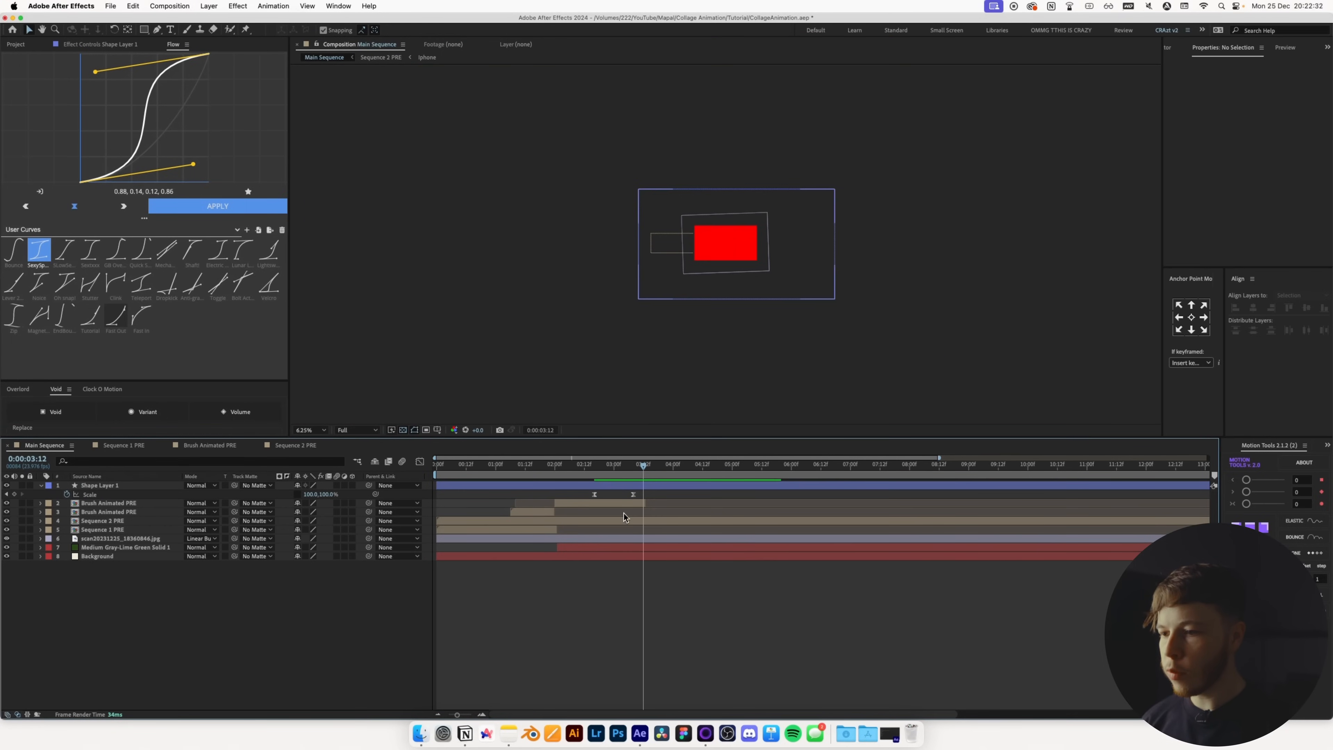
{"action": "left_click", "coordinate": [627, 486]}
{"action": "left_click", "coordinate": [41, 486]}
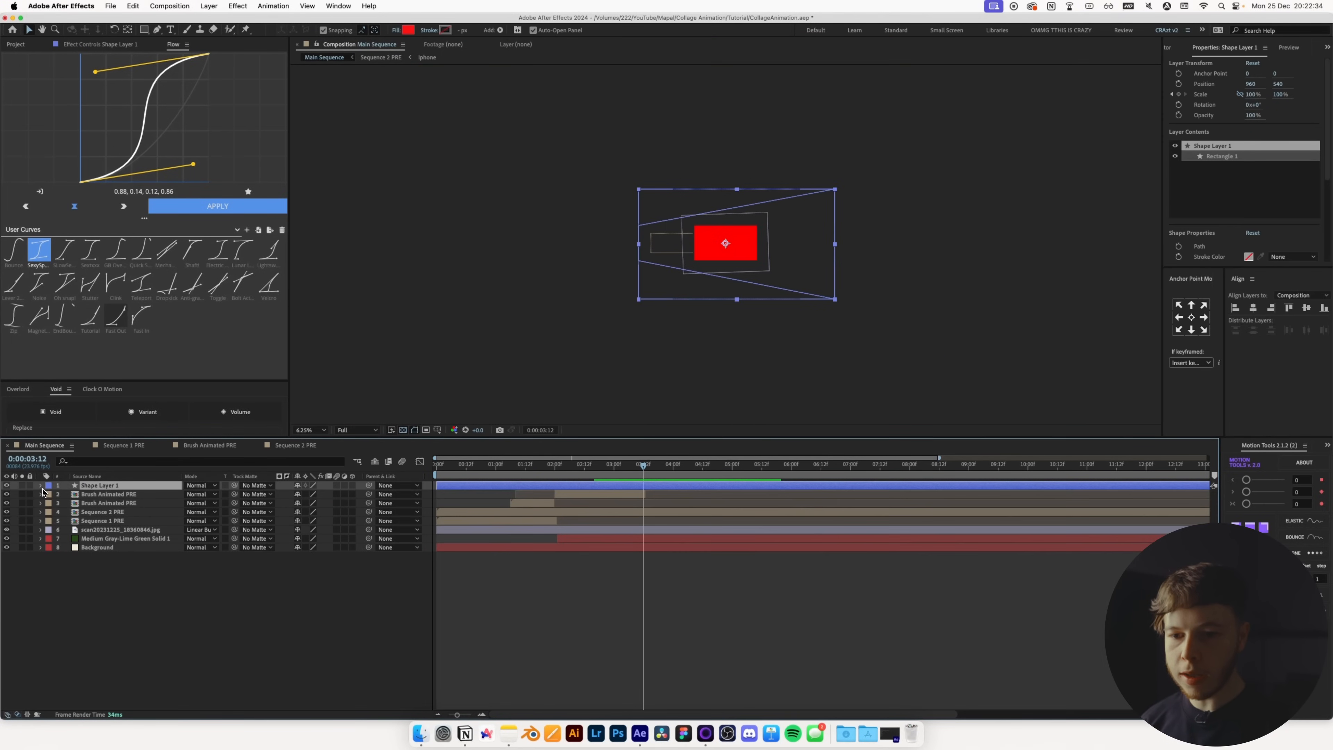
{"action": "left_click", "coordinate": [42, 486]}
{"action": "left_click", "coordinate": [50, 495]}
{"action": "left_click", "coordinate": [54, 504]}
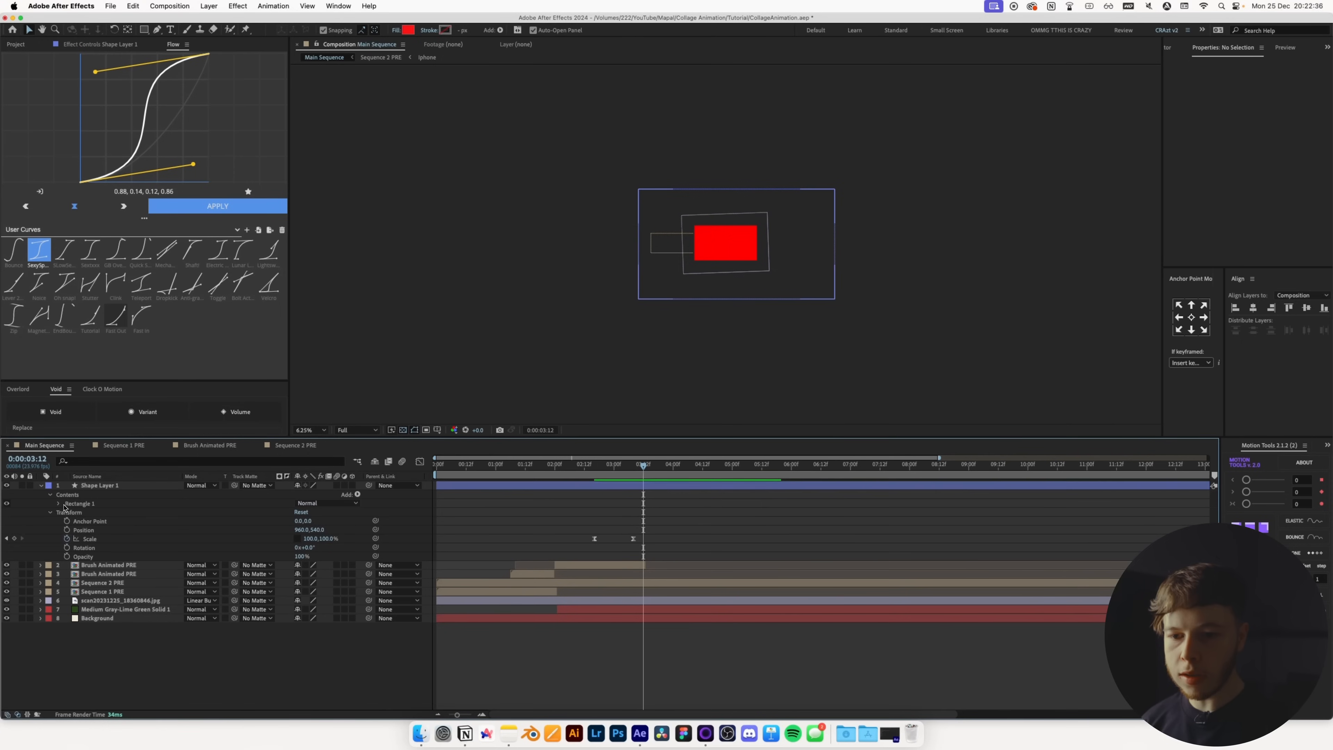
{"action": "left_click", "coordinate": [59, 503]}
{"action": "left_click", "coordinate": [68, 512]}
{"action": "left_click", "coordinate": [70, 514]}
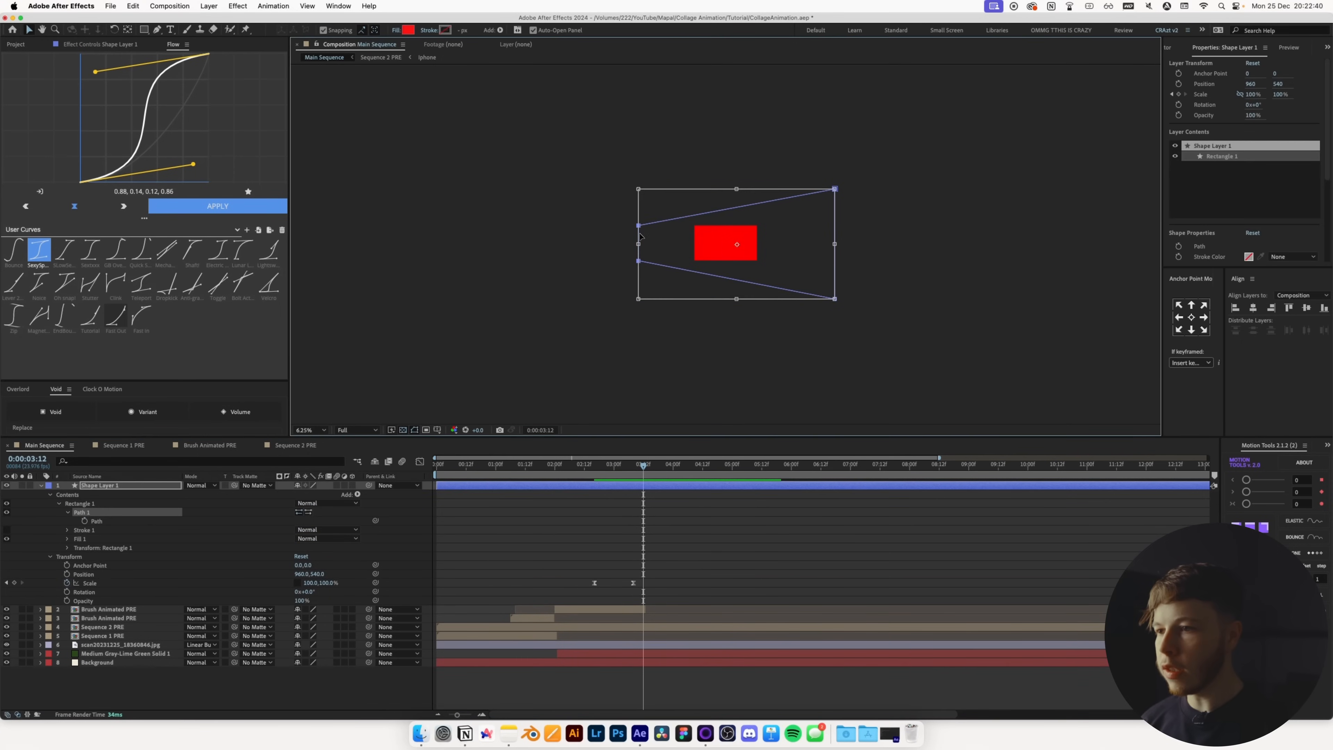
{"action": "key", "text": "j"}
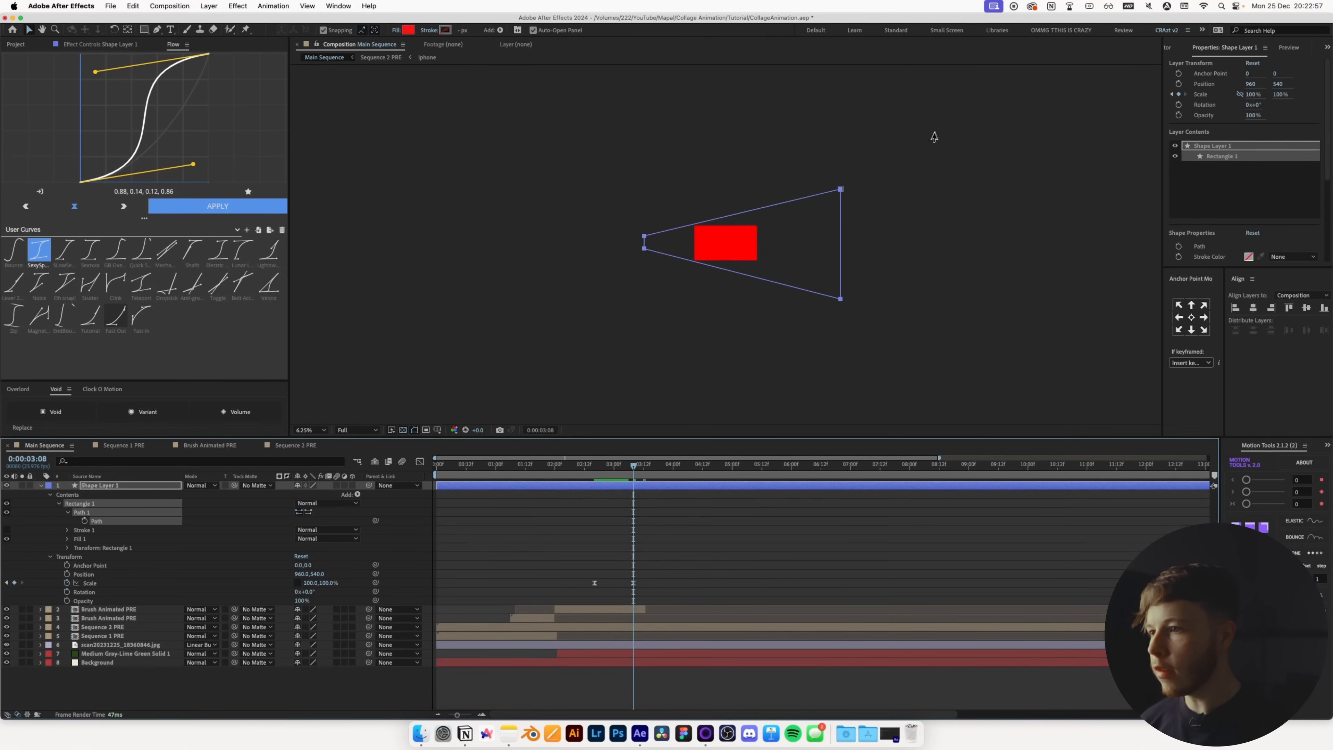
- Pull the path's right corners farther up and down, move its short left edge towards the frame, and check the motion around 0:00:03:00
{"action": "left_click", "coordinate": [838, 191]}
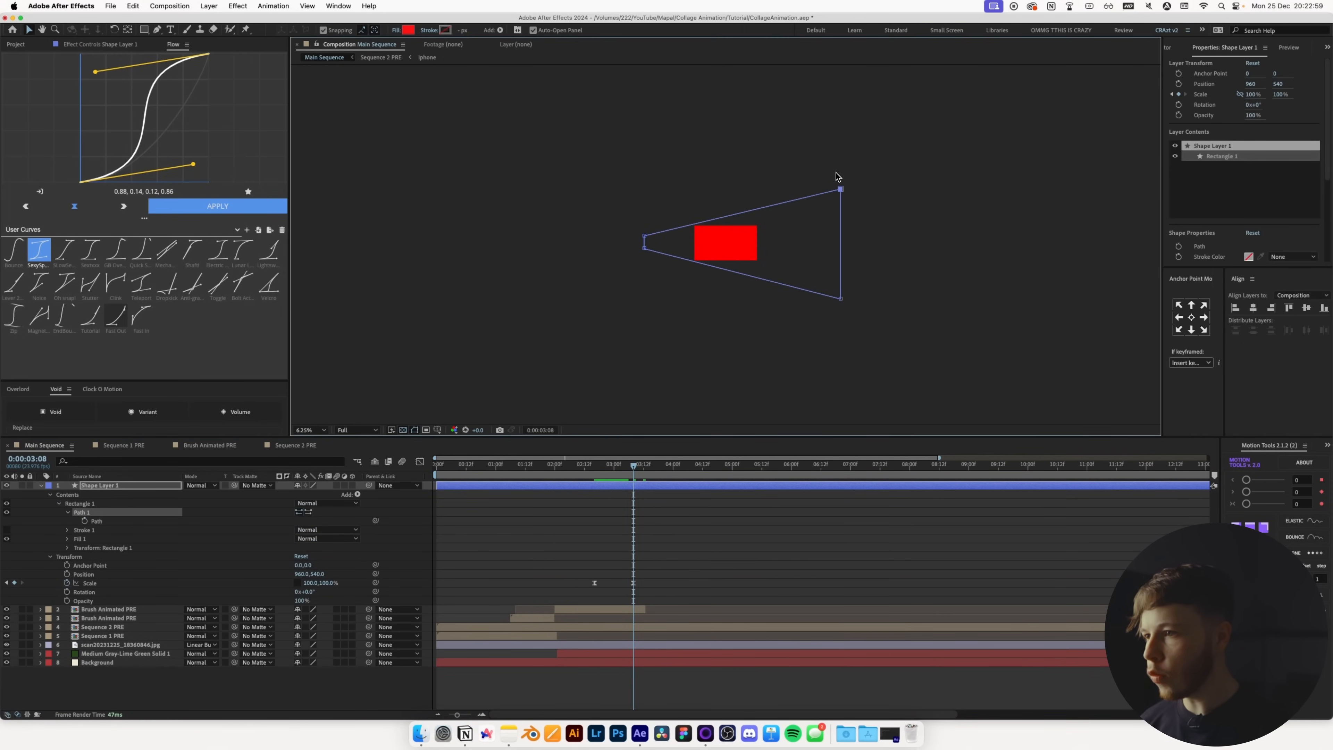
{"action": "left_click_drag", "start_coordinate": [841, 189], "coordinate": [843, 121]}
{"action": "left_click_drag", "start_coordinate": [841, 299], "coordinate": [839, 368]}
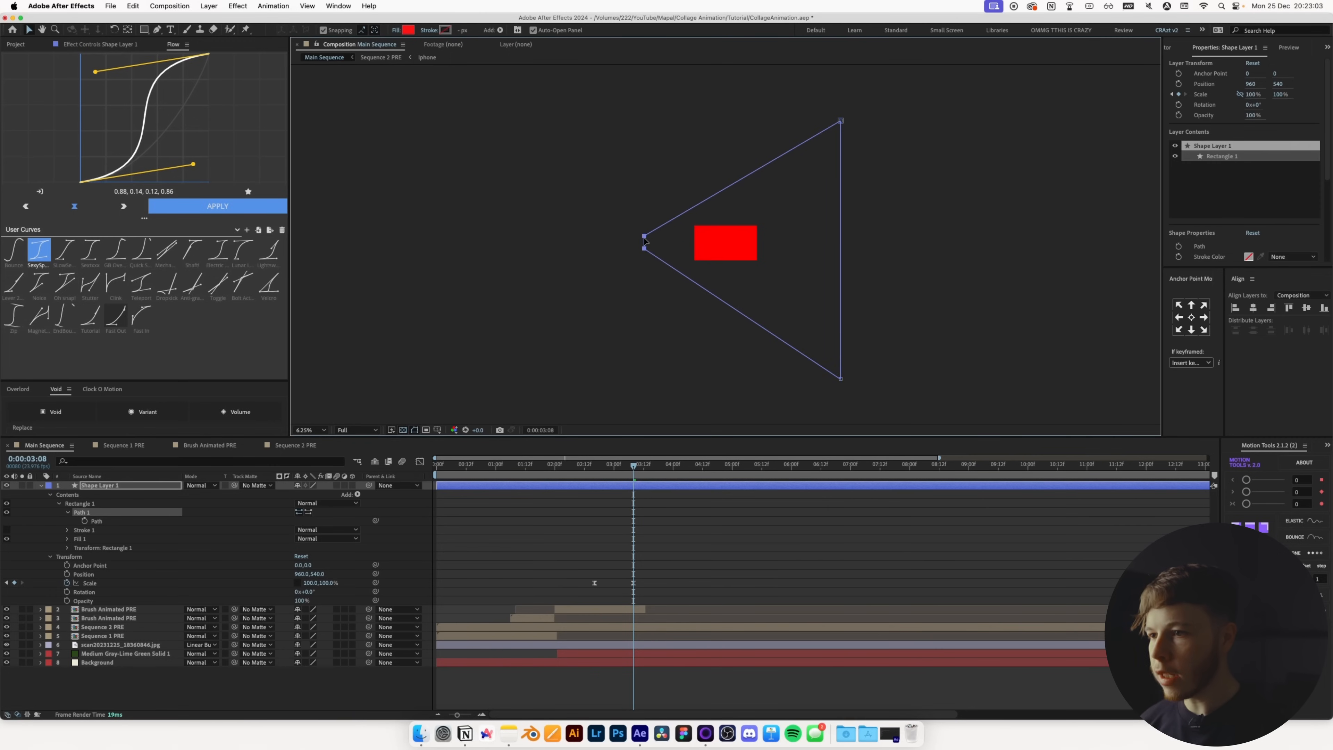
{"action": "left_click_drag", "start_coordinate": [646, 241], "coordinate": [674, 241]}
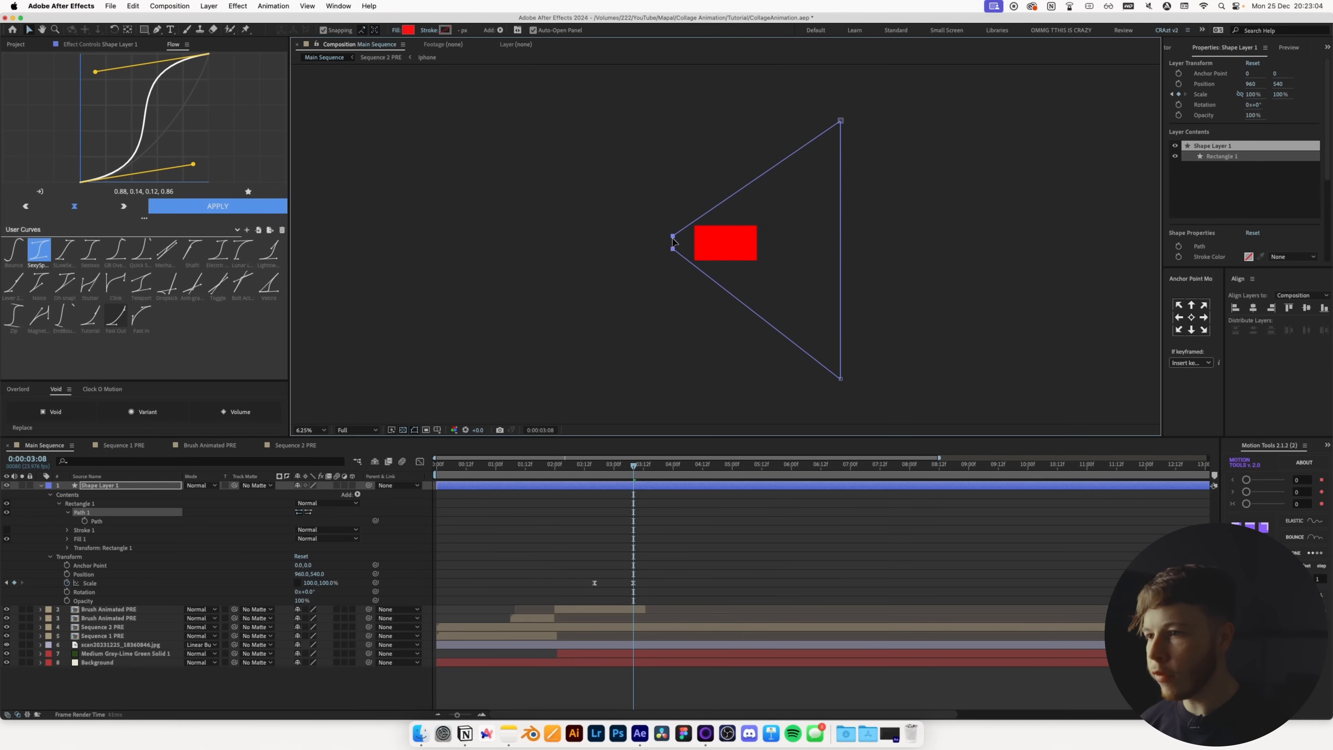
{"action": "left_click", "coordinate": [732, 513]}
{"action": "mouse_move", "coordinate": [634, 467]}
{"action": "left_mouse_down"}
{"action": "mouse_move", "coordinate": [601, 475]}
{"action": "mouse_move", "coordinate": [620, 482]}
{"action": "left_mouse_up"}
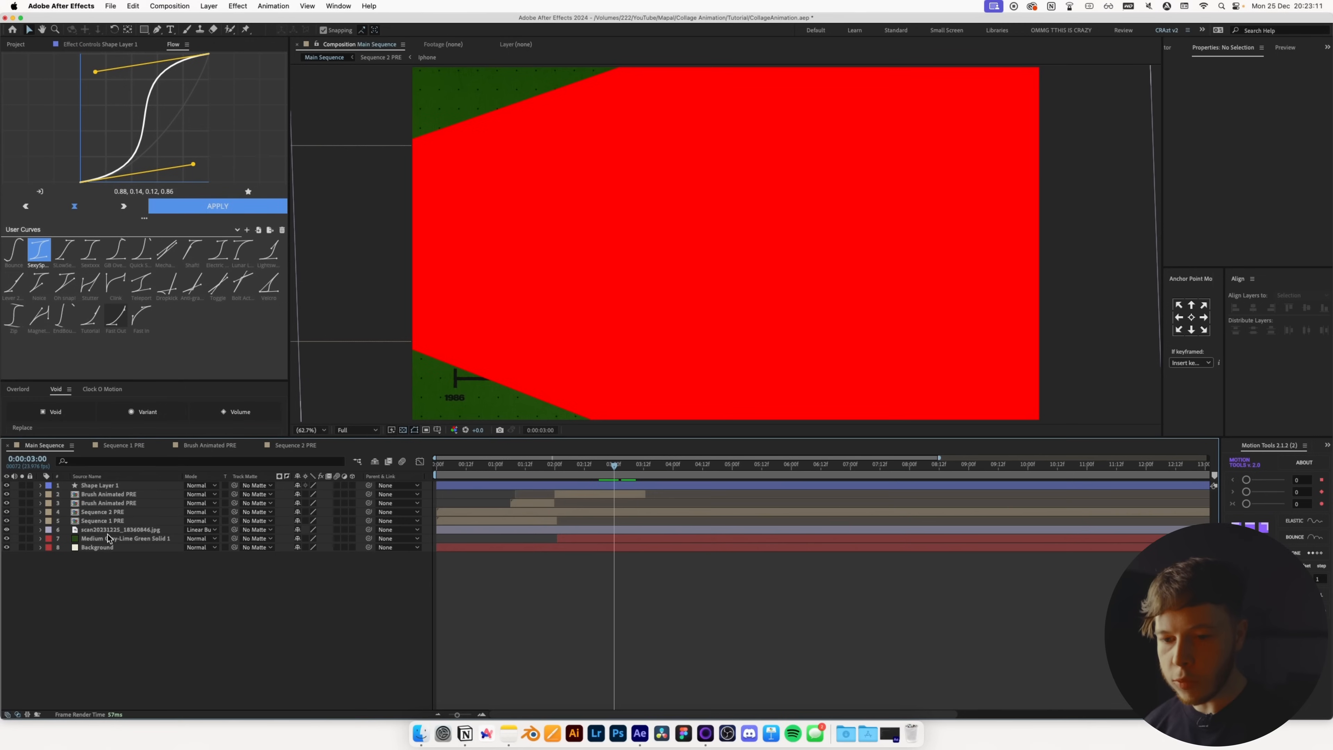
- Use Shape Layer 1 as the green solid's track matte and move its scale keyframes earlier to begin where the solid starts
{"action": "left_click", "coordinate": [108, 538]}
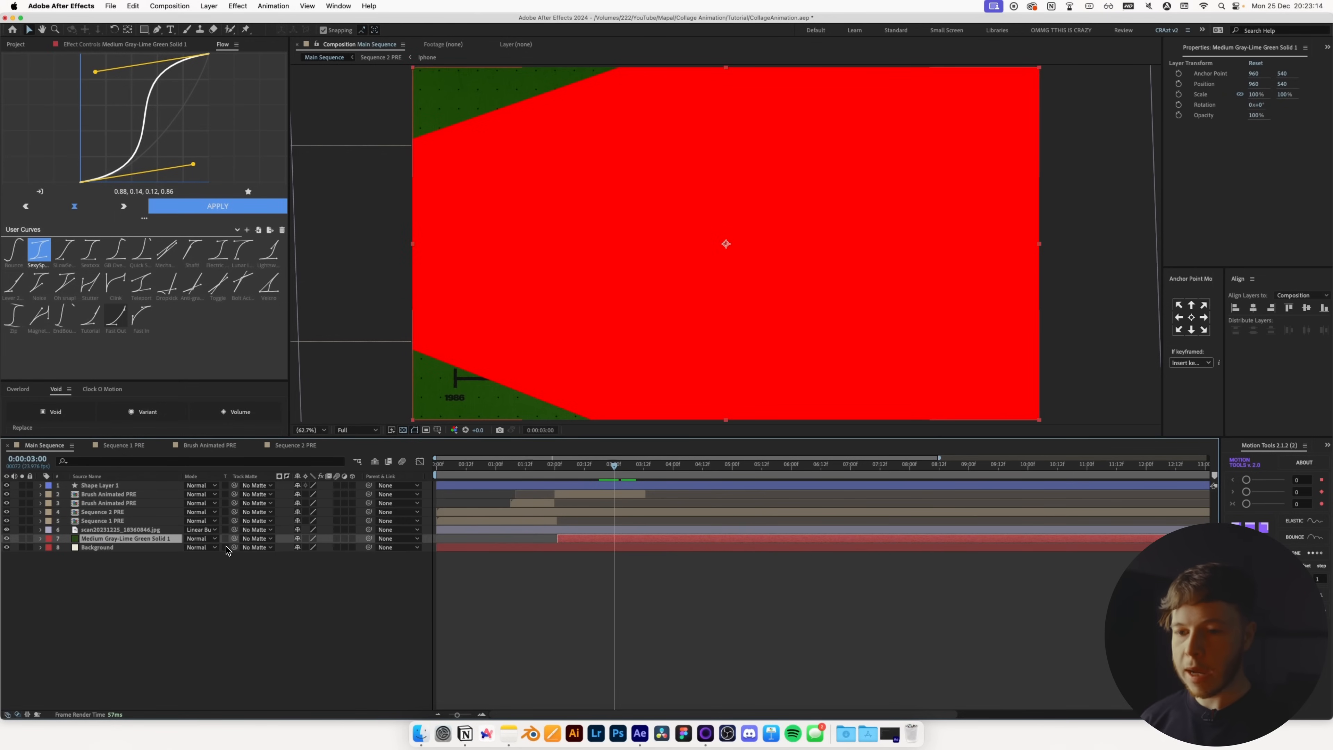
{"action": "left_click_drag", "start_coordinate": [233, 541], "coordinate": [79, 485]}
{"action": "left_click_drag", "start_coordinate": [590, 483], "coordinate": [563, 484]}
{"action": "left_click", "coordinate": [581, 488]}
{"action": "key", "text": "u"}
{"action": "mouse_move", "coordinate": [639, 509]}
{"action": "left_mouse_down"}
{"action": "mouse_move", "coordinate": [587, 490]}
{"action": "mouse_move", "coordinate": [557, 500]}
{"action": "mouse_move", "coordinate": [525, 477]}
{"action": "mouse_move", "coordinate": [645, 476]}
{"action": "mouse_move", "coordinate": [578, 478]}
{"action": "mouse_move", "coordinate": [609, 478]}
{"action": "mouse_move", "coordinate": [593, 484]}
{"action": "left_mouse_up"}
- Desaturate the upper Brush Animated PRE layer using Hue/Saturation with Colorize off, Master Saturation -100 and Master Lightness -28
{"action": "left_click", "coordinate": [587, 504]}
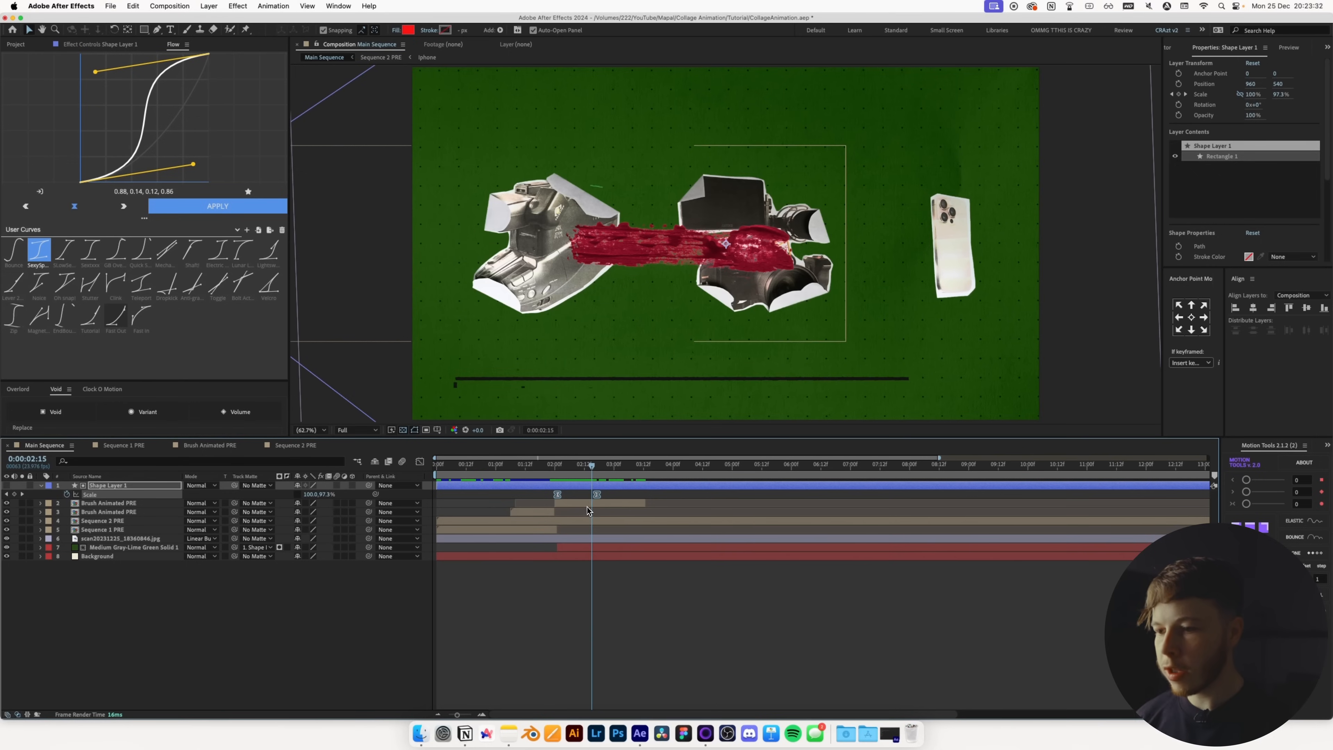
{"action": "key", "text": "ctrl+space"}
{"action": "type", "text": "h"}
{"action": "left_click", "coordinate": [586, 508]}
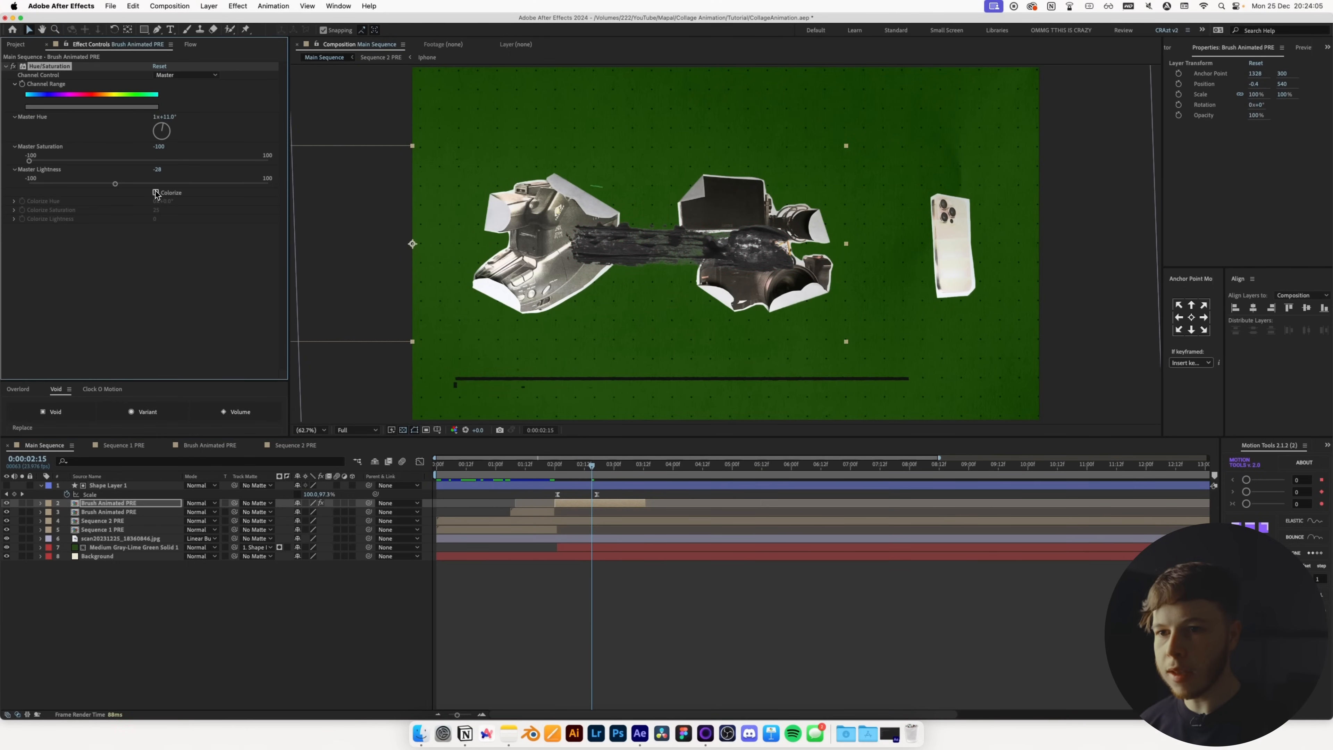
- Change the green solid's colour to a darker, muted green, about #32432A
{"action": "mouse_move", "coordinate": [593, 479]}
{"action": "left_mouse_down"}
{"action": "mouse_move", "coordinate": [523, 479]}
{"action": "mouse_move", "coordinate": [640, 480]}
{"action": "mouse_move", "coordinate": [557, 479]}
{"action": "mouse_move", "coordinate": [587, 480]}
{"action": "left_mouse_up"}
{"action": "left_click", "coordinate": [574, 549]}
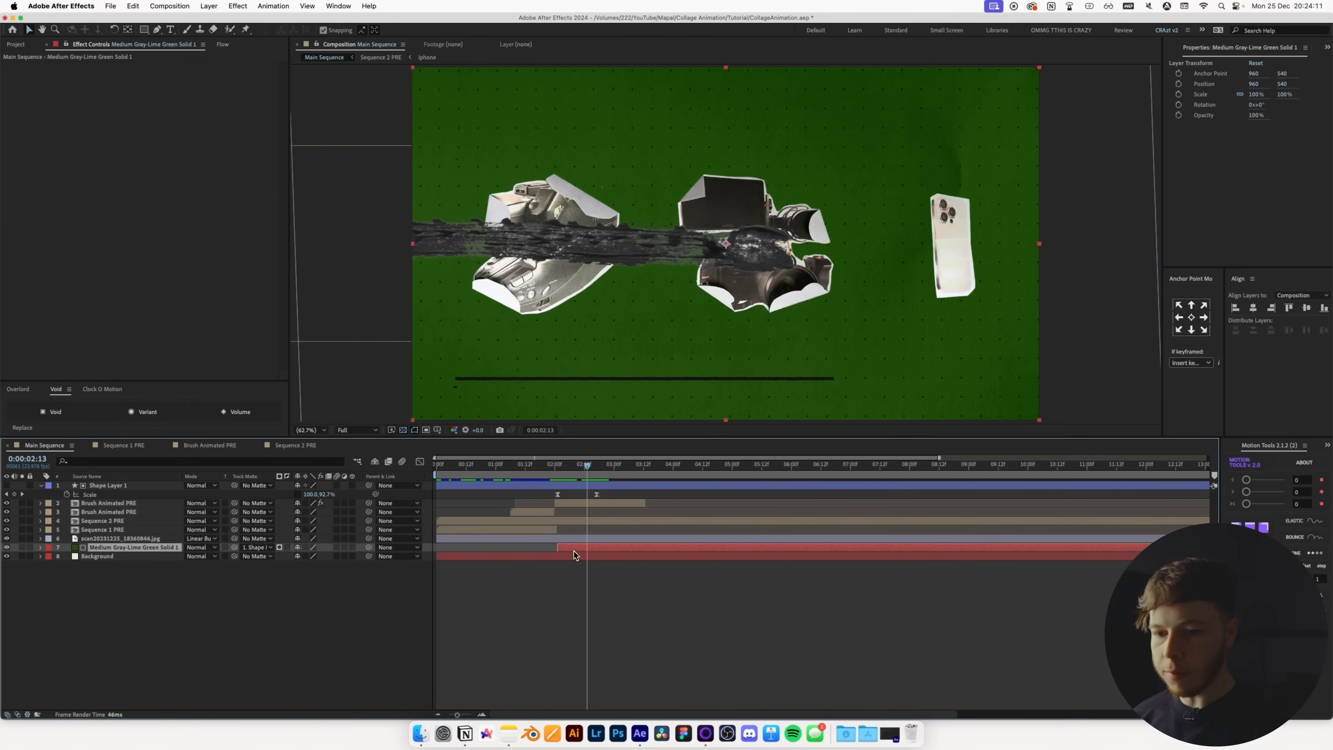
{"action": "key", "text": "super+shift+y"}
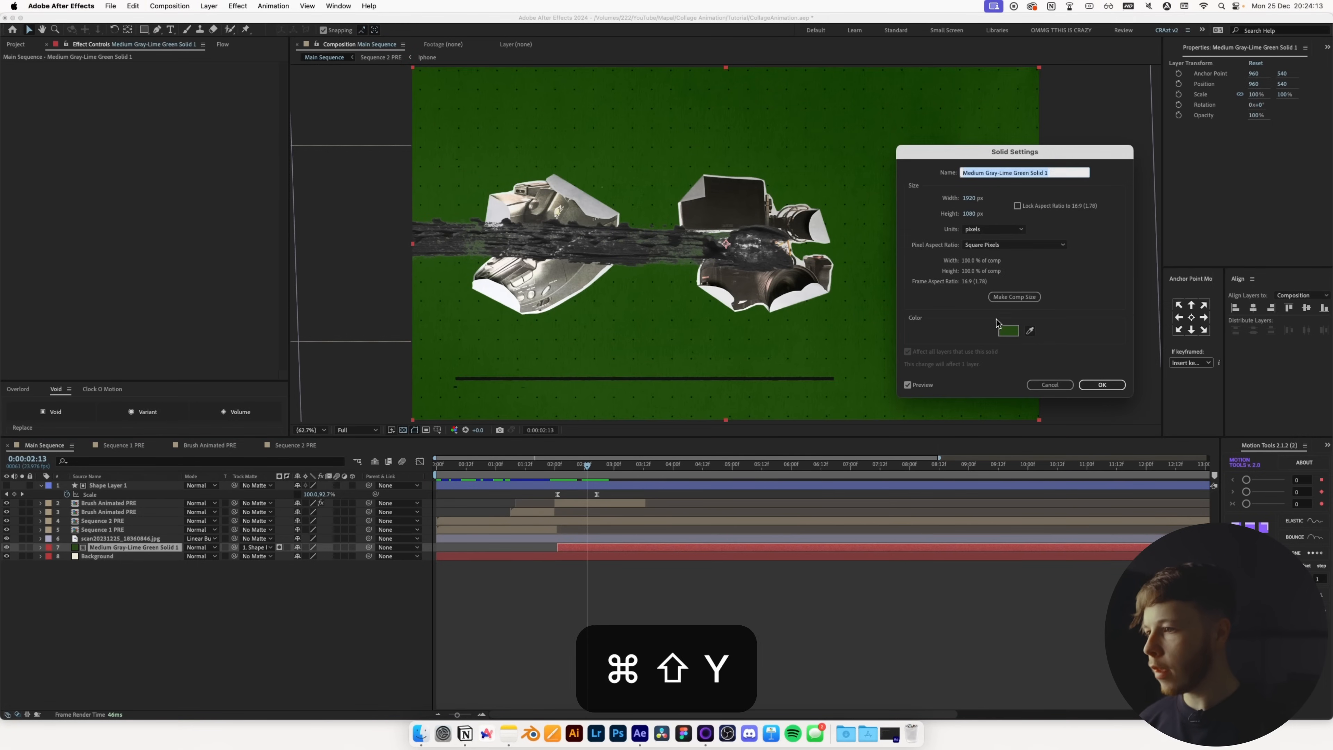
{"action": "left_click", "coordinate": [1006, 330]}
{"action": "left_click_drag", "start_coordinate": [758, 541], "coordinate": [756, 555]}
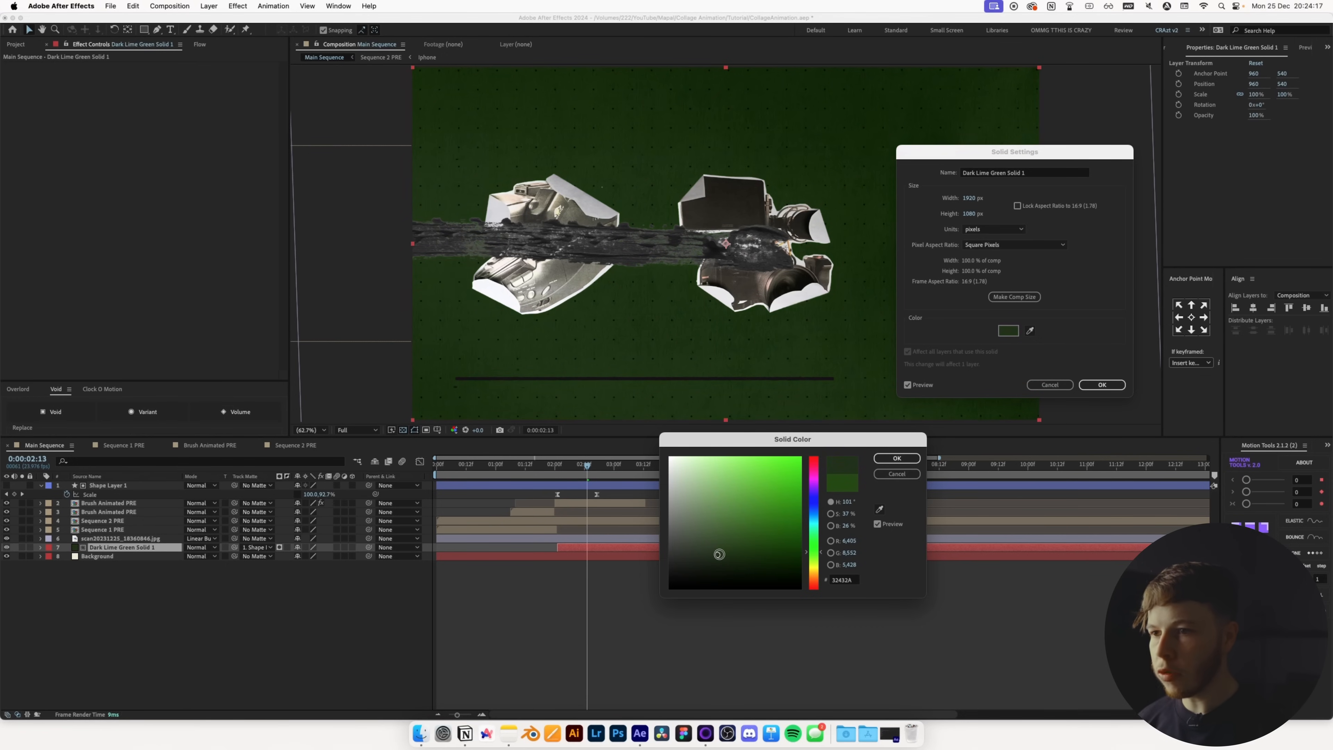
{"action": "key", "text": "Return"}
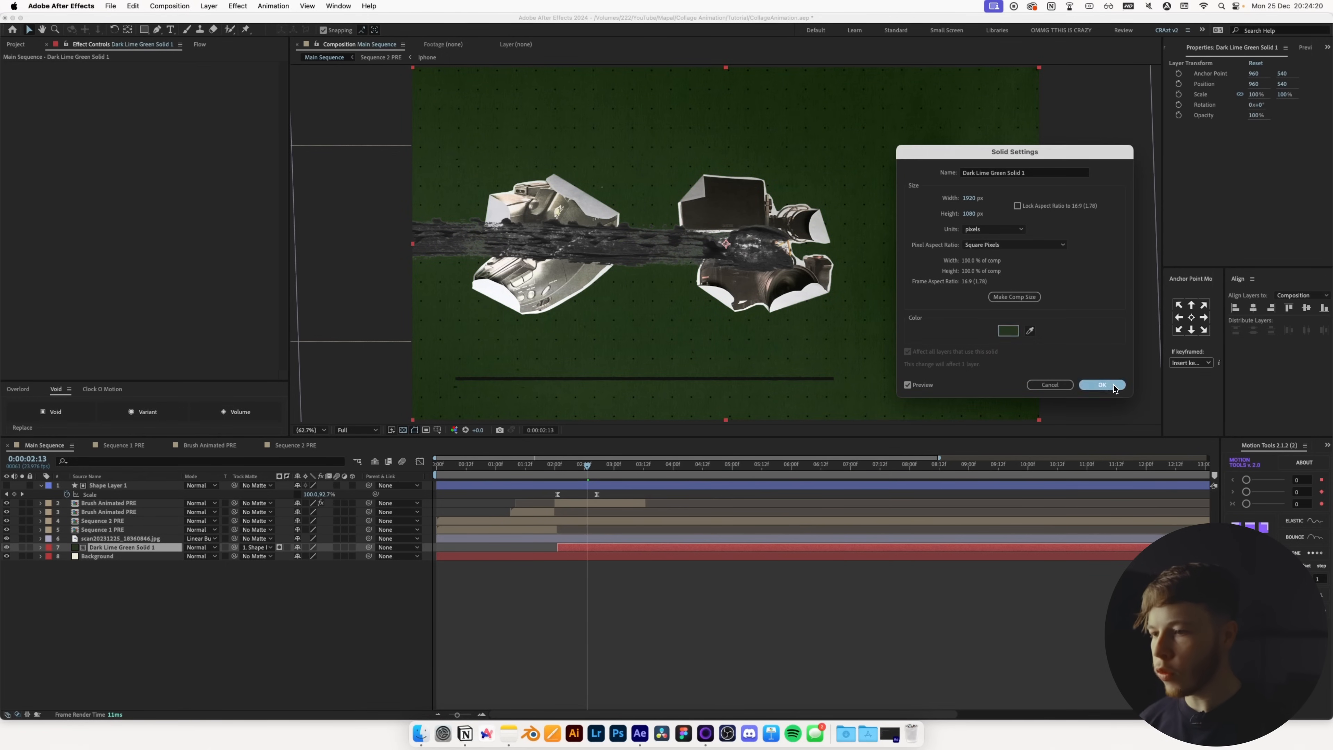
{"action": "left_click", "coordinate": [1113, 386]}
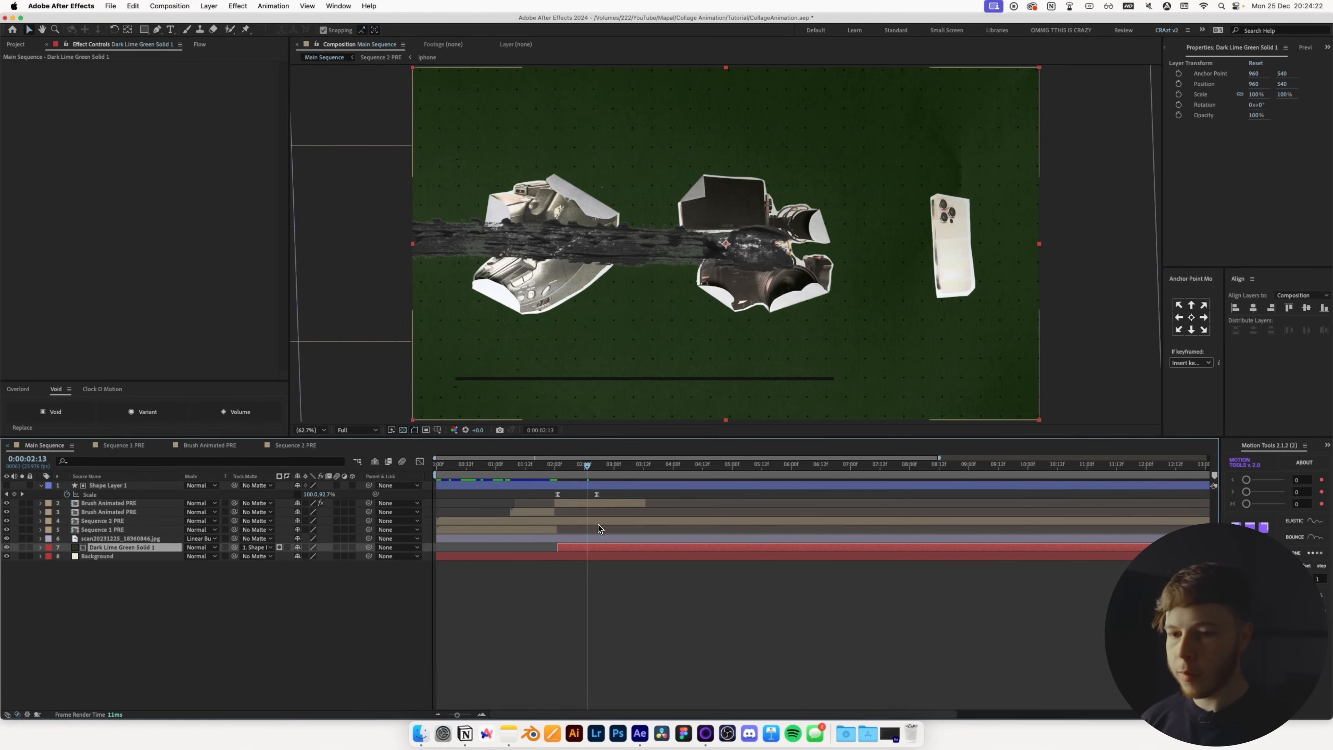
- Open the Sequence 2 PRE composition, go to 0:00:06:05 and select Shape Layer 12, the VHS Camera arrow
{"action": "double_click", "coordinate": [599, 521]}
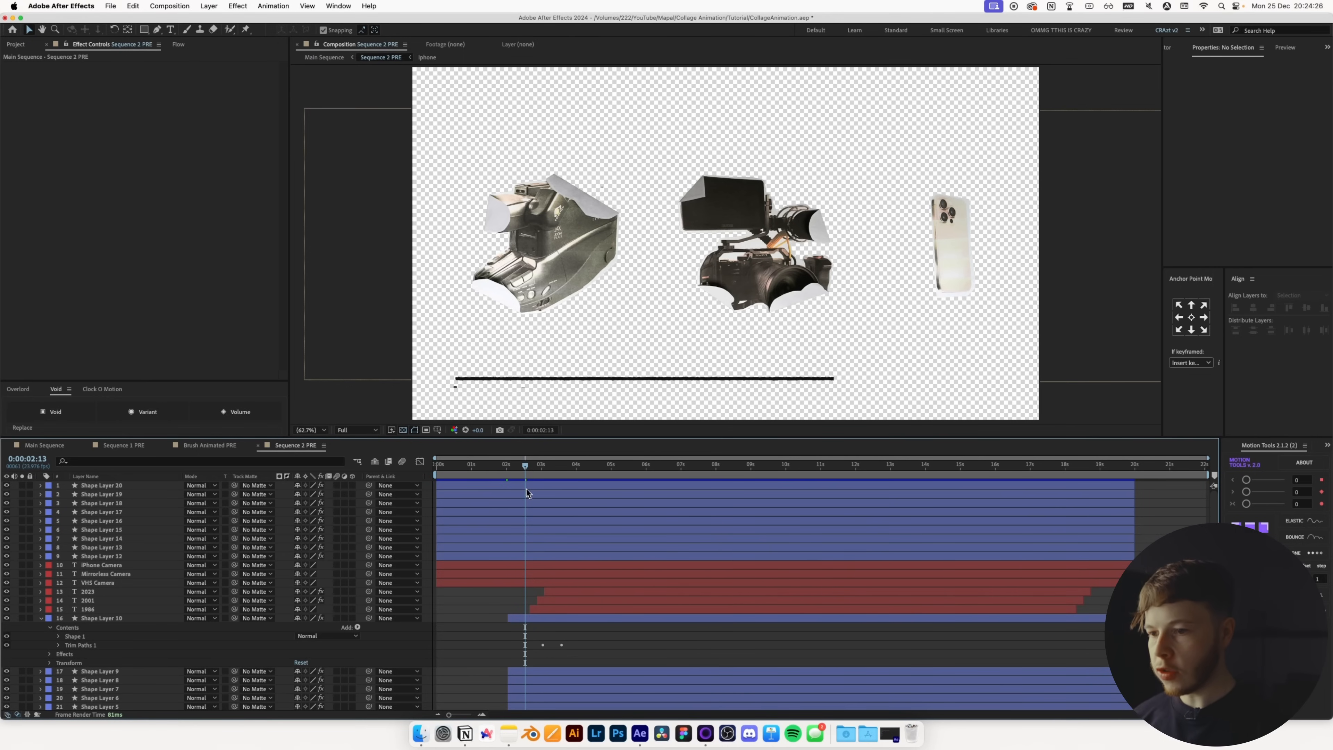
{"action": "left_click_drag", "start_coordinate": [525, 470], "coordinate": [653, 467]}
{"action": "left_click", "coordinate": [101, 555]}
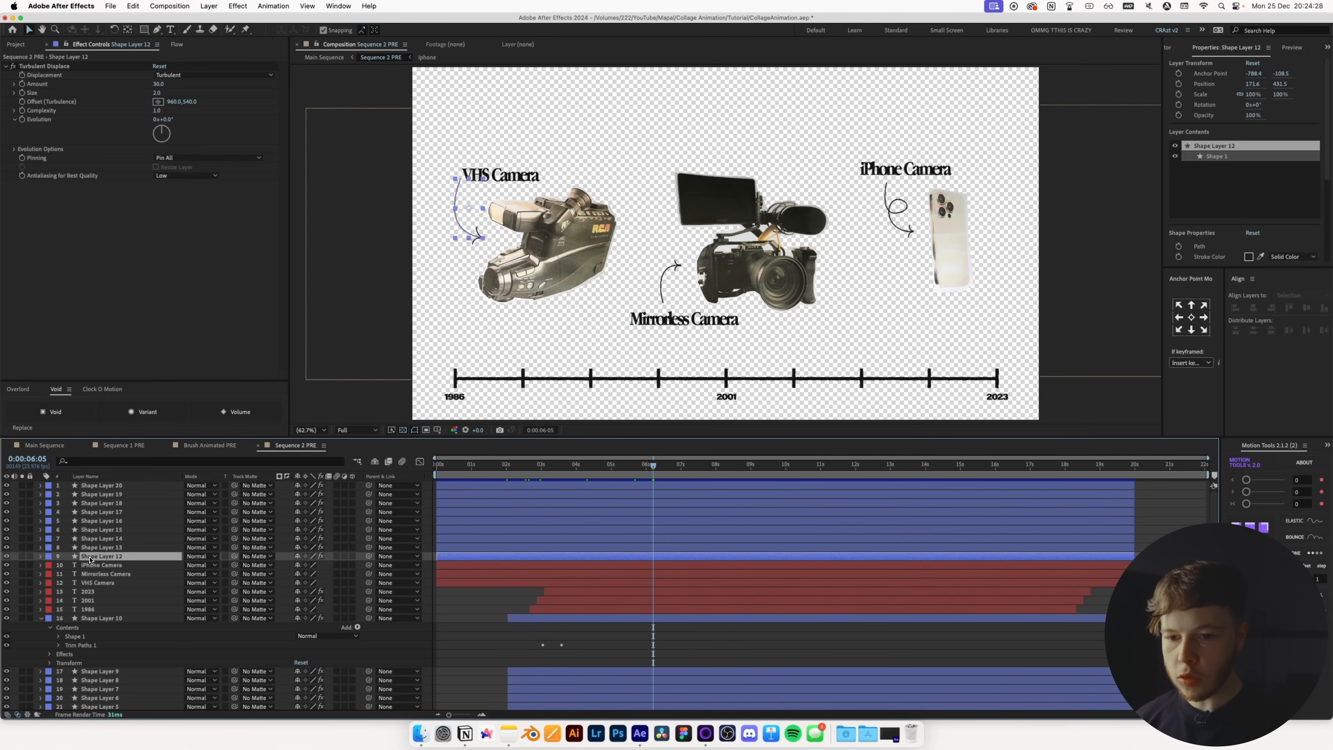
- Set the stroke colour of all arrow and timeline shape layers (Shape Layers 1–10 and 12–20) to F3F3F3
{"action": "left_click", "coordinate": [107, 485], "text": "shift"}
{"action": "scroll", "coordinate": [105, 578], "scroll_direction": "down", "scroll_amount": 3}
{"action": "left_click", "coordinate": [100, 573], "text": "super"}
{"action": "left_click", "coordinate": [99, 626], "text": "super"}
{"action": "left_click", "coordinate": [99, 636], "text": "super"}
{"action": "left_click", "coordinate": [100, 644], "text": "super"}
{"action": "left_click", "coordinate": [100, 653], "text": "super"}
{"action": "left_click", "coordinate": [100, 662], "text": "super"}
{"action": "left_click", "coordinate": [99, 671], "text": "super"}
{"action": "left_click", "coordinate": [100, 680], "text": "super"}
{"action": "left_click", "coordinate": [100, 689], "text": "super"}
{"action": "left_click", "coordinate": [99, 697], "text": "super"}
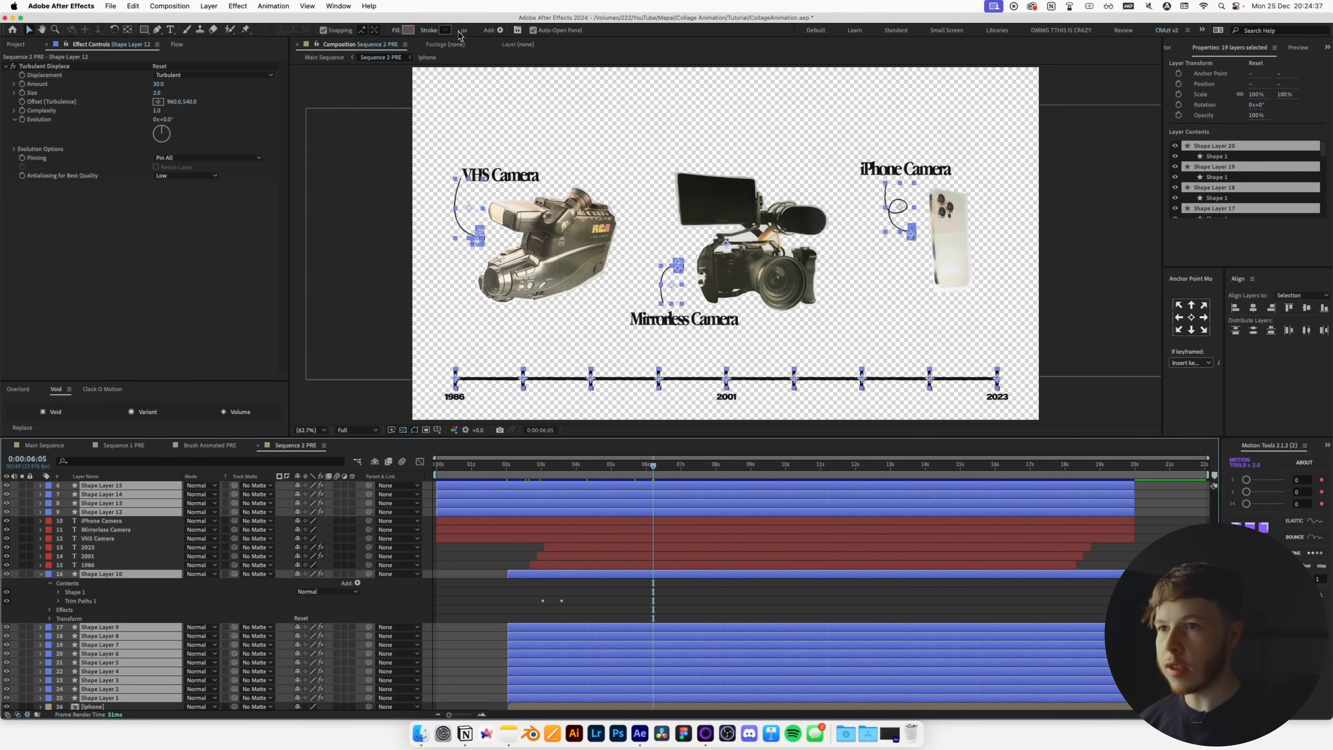
{"action": "left_click", "coordinate": [447, 30]}
{"action": "type", "text": "F3F3F3"}
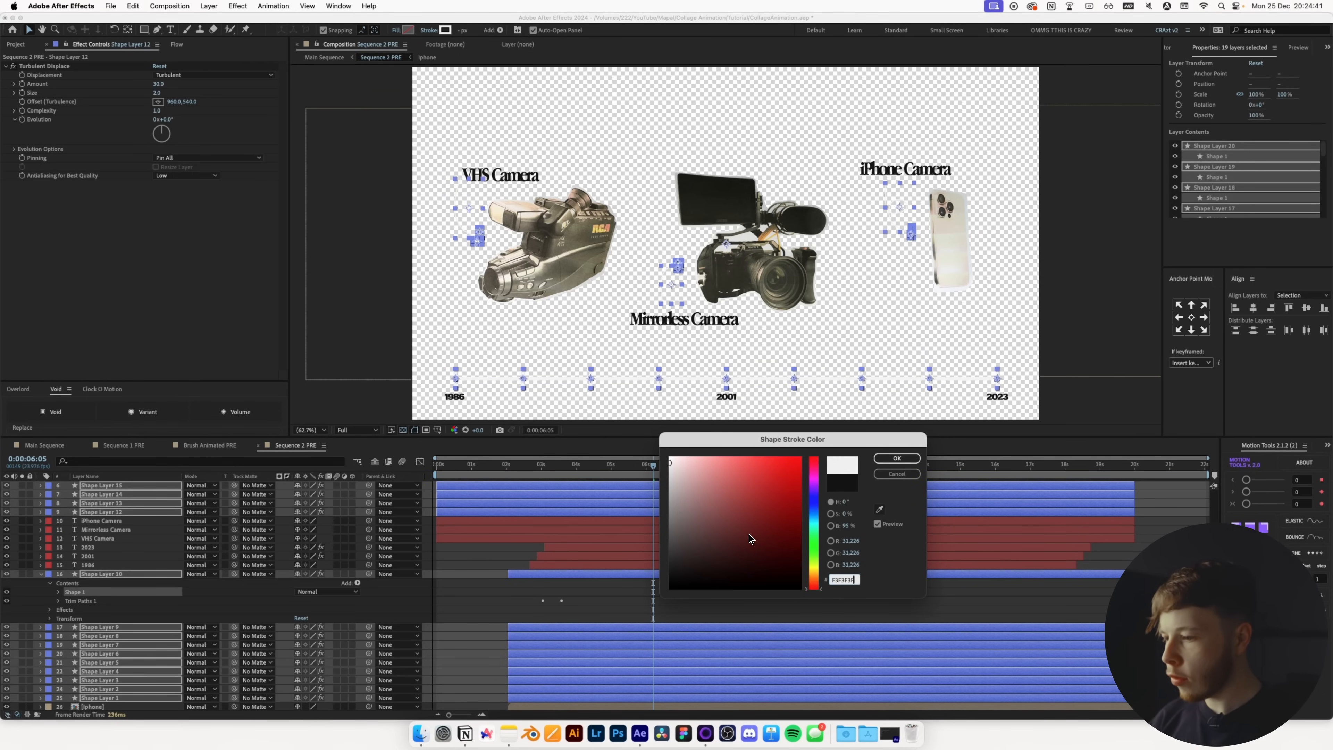
{"action": "key", "text": "Return"}
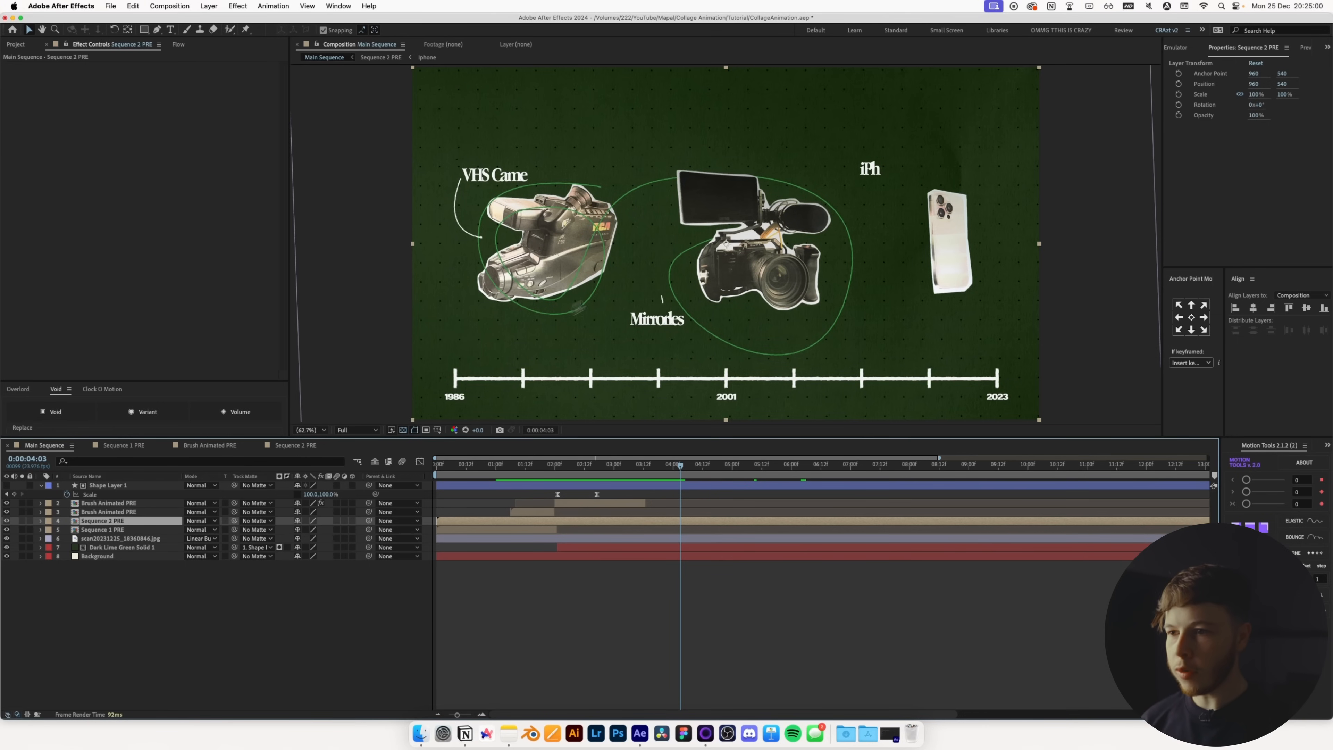
- Recolour the stroke of Shape Layer 11, the line looping around the cameras in Sequence 2 PRE, to yellow and save the project
{"action": "left_click", "coordinate": [296, 445]}
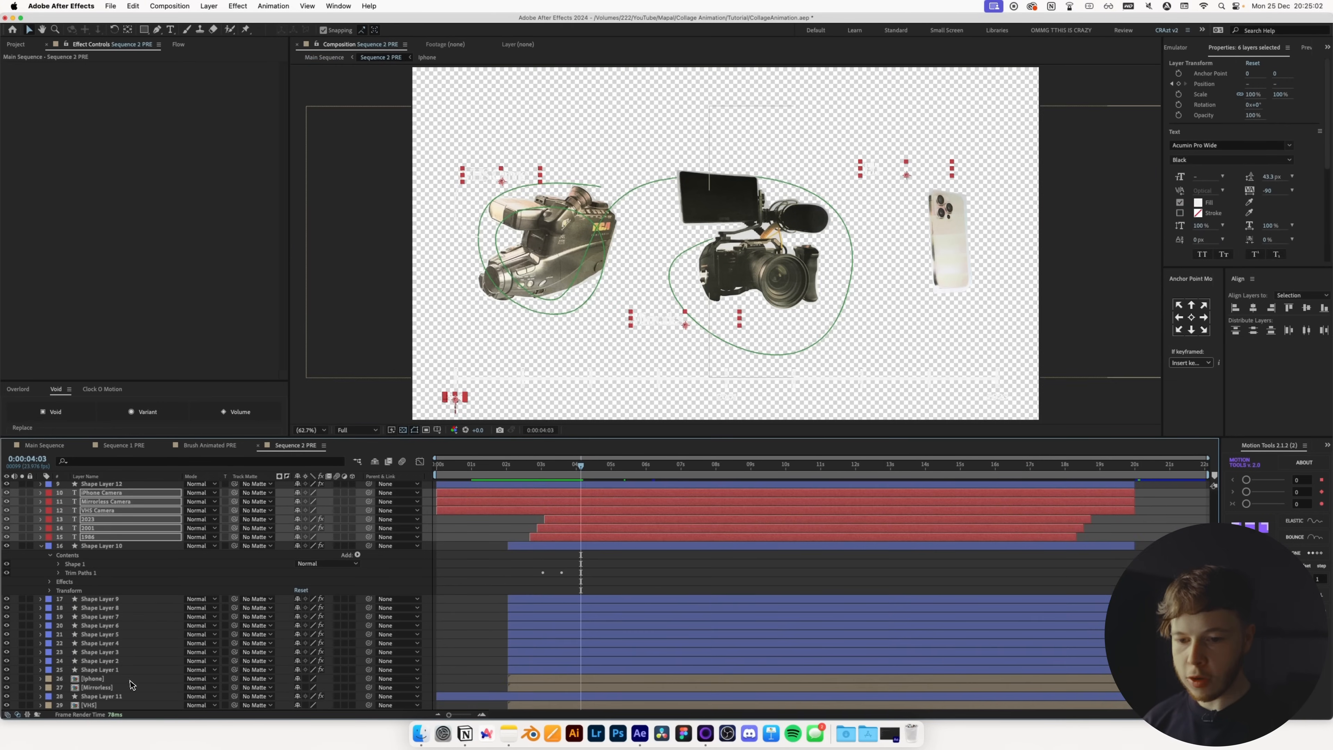
{"action": "left_click", "coordinate": [446, 30]}
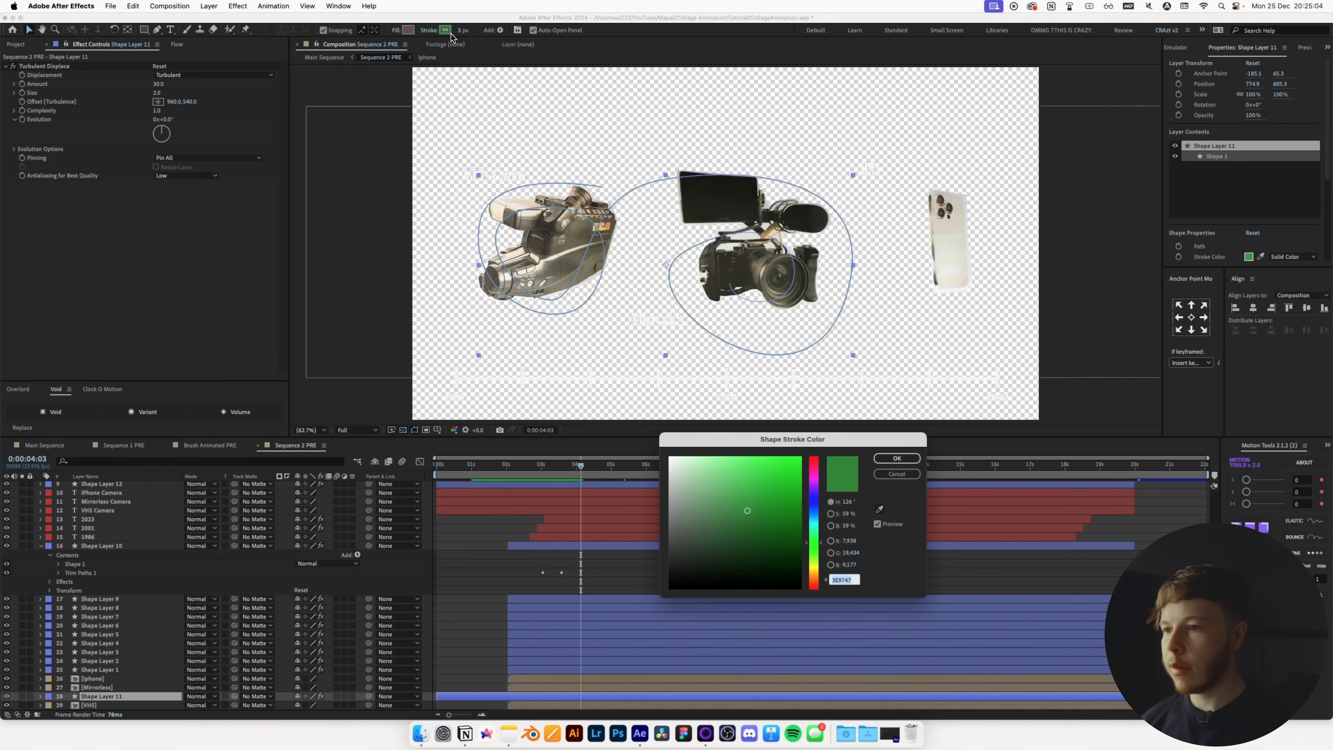
{"action": "left_click_drag", "start_coordinate": [813, 558], "coordinate": [813, 564]}
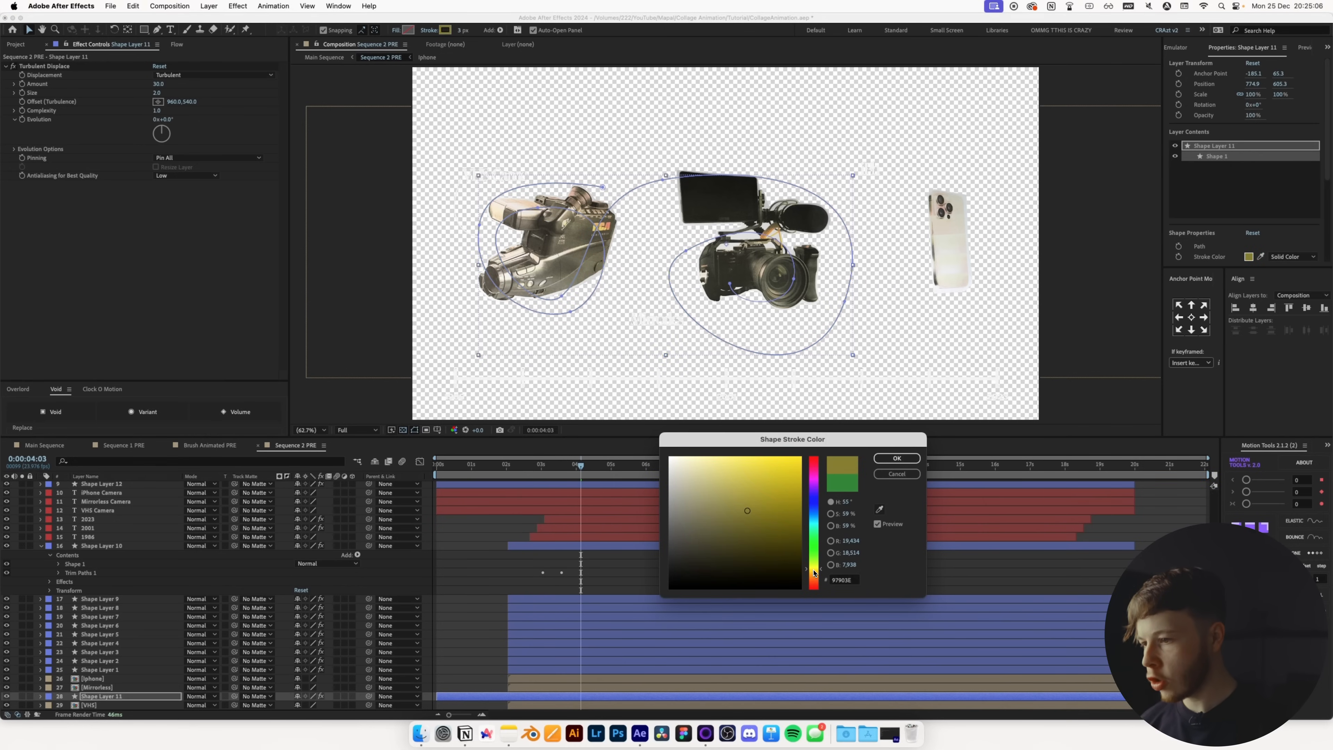
{"action": "key", "text": "super+s"}
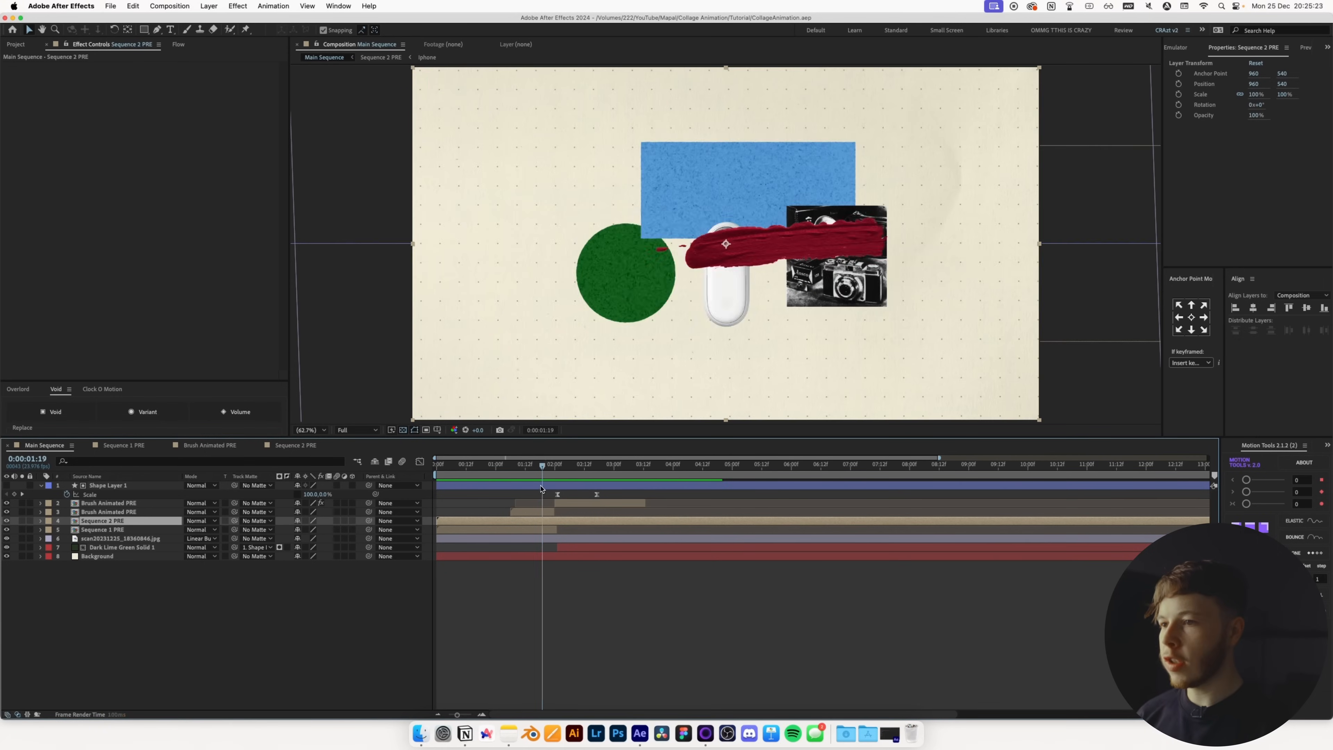
- Reveal Position on Sequence 1 PRE and Sequence 2 PRE and add a keyframe to each at 0:00:01:18
{"action": "mouse_move", "coordinate": [570, 487]}
{"action": "left_mouse_down"}
{"action": "mouse_move", "coordinate": [554, 489]}
{"action": "mouse_move", "coordinate": [575, 493]}
{"action": "left_mouse_up"}
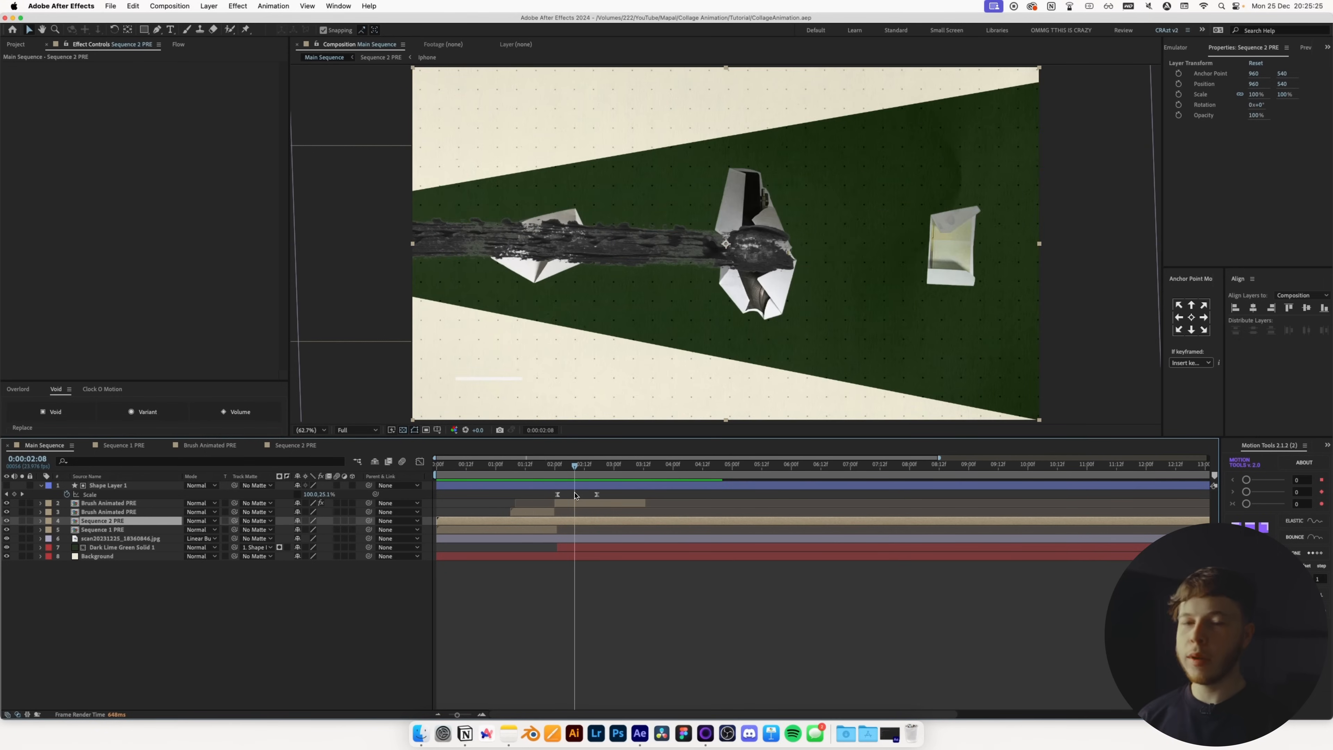
{"action": "left_click_drag", "start_coordinate": [576, 496], "coordinate": [552, 508]}
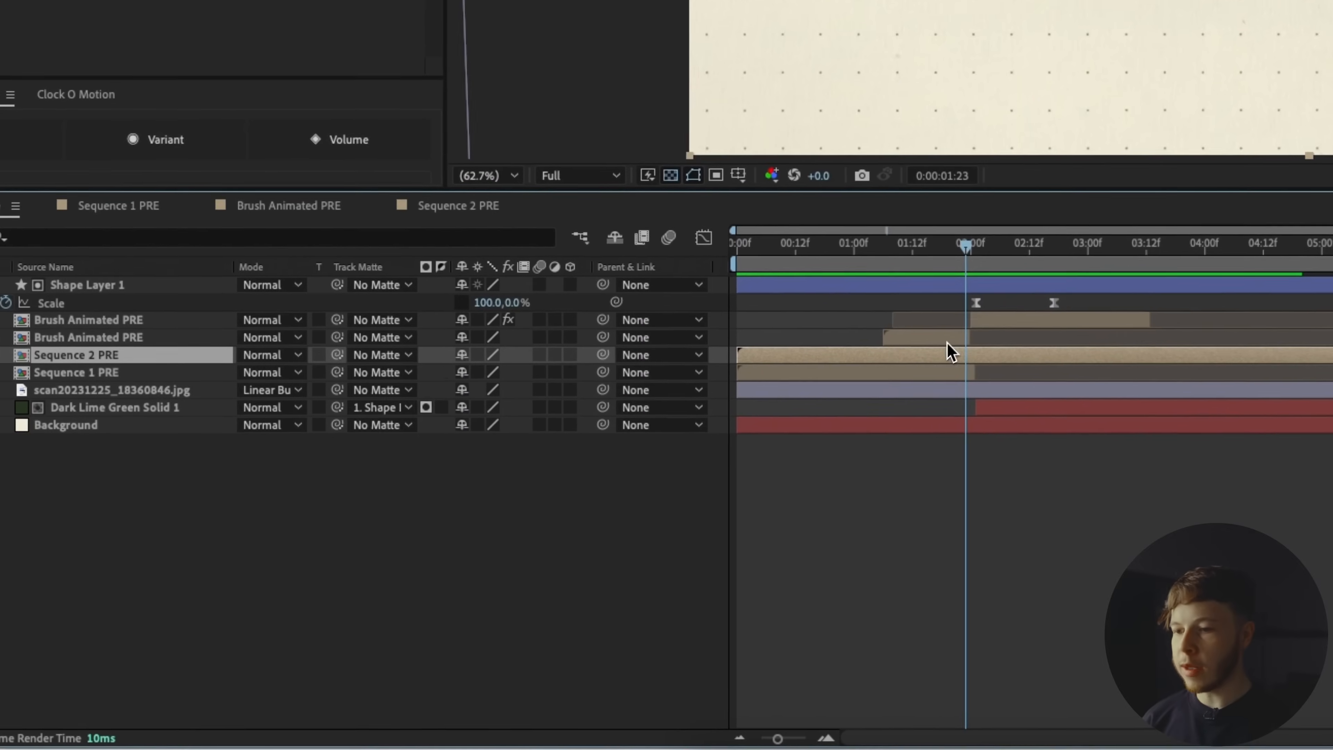
{"action": "left_click", "coordinate": [848, 406]}
{"action": "key", "text": "p"}
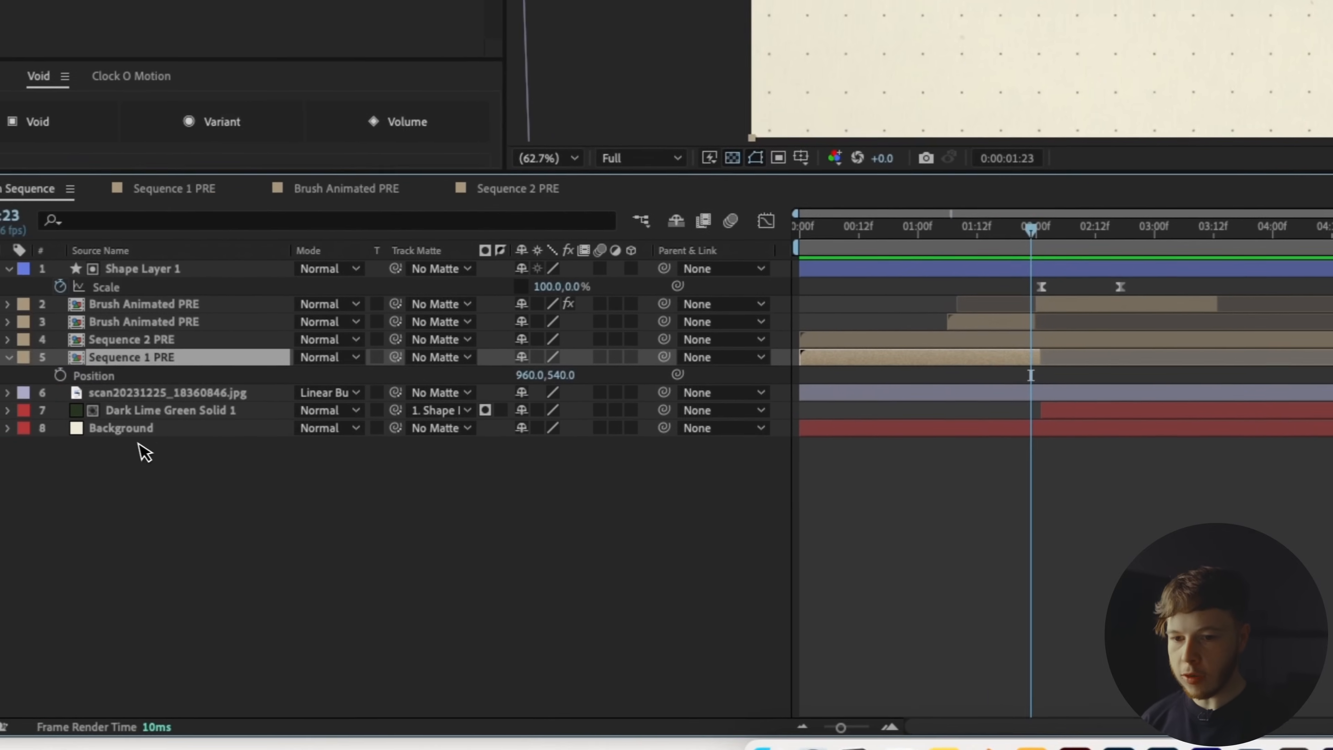
{"action": "left_click", "coordinate": [94, 351]}
{"action": "key", "text": "p"}
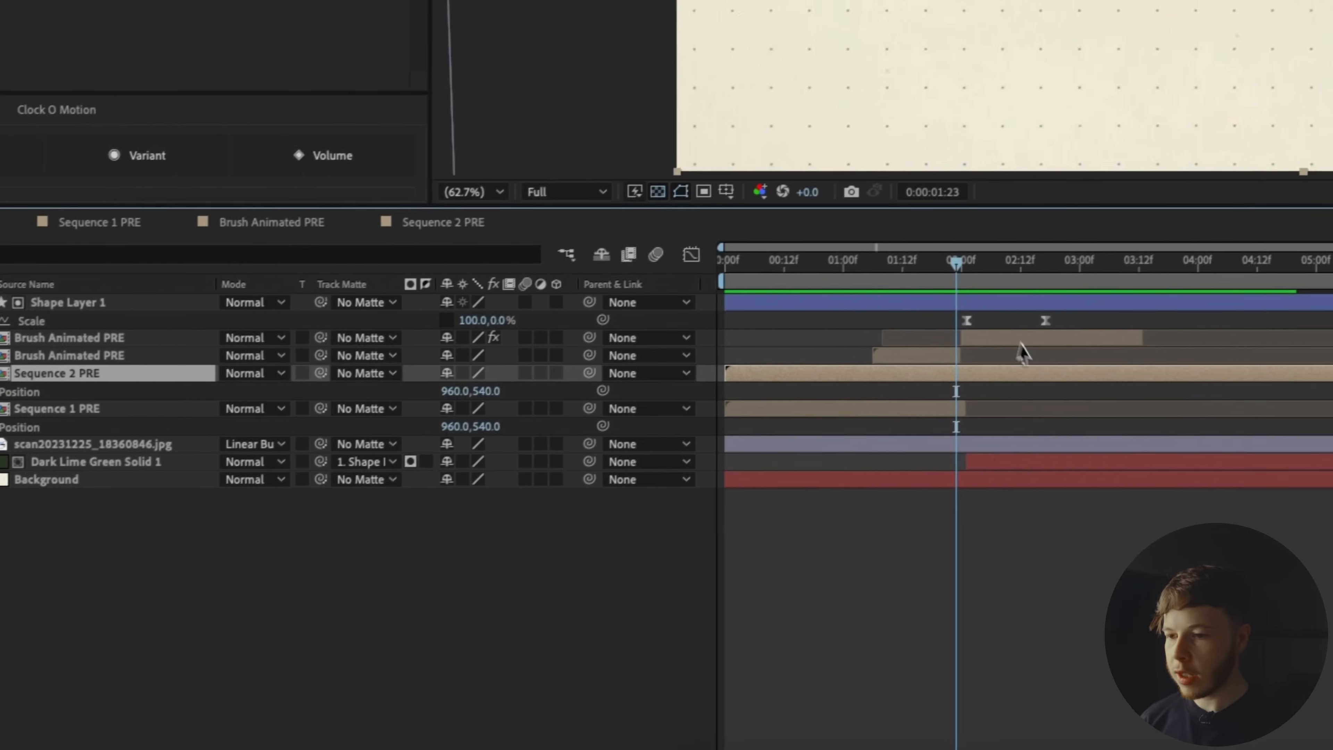
{"action": "left_click_drag", "start_coordinate": [957, 263], "coordinate": [933, 267]}
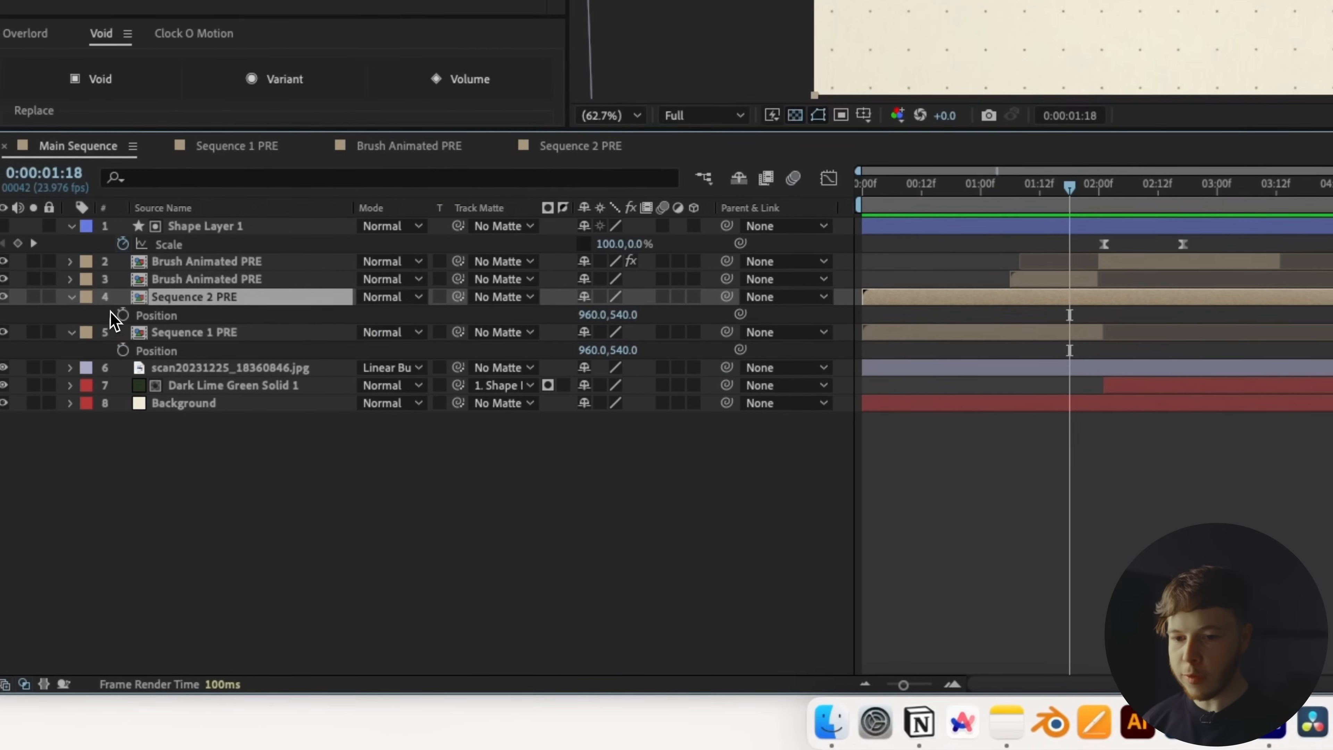
{"action": "left_click", "coordinate": [122, 314]}
{"action": "left_click", "coordinate": [132, 346]}
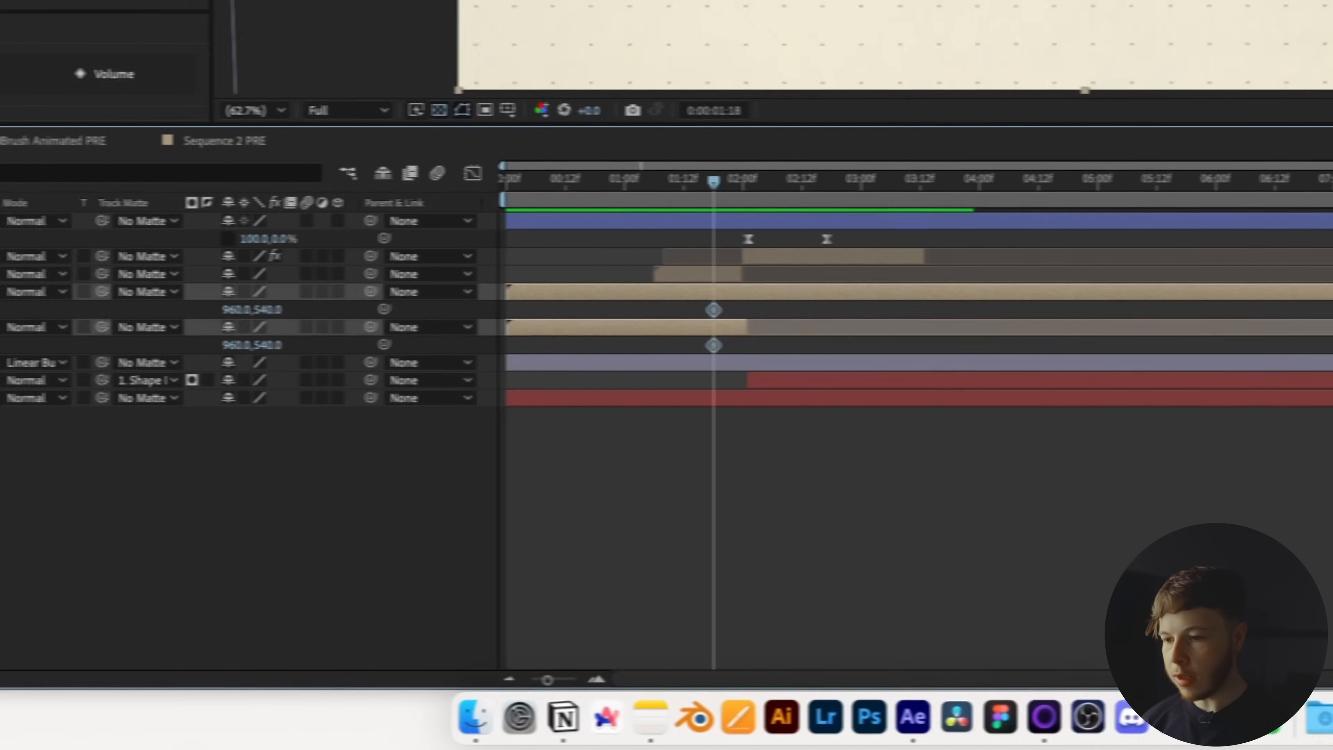
- Shift Sequence 2 PRE's Position keyframe to about 0:00:02:09 and keyframe Sequence 1 PRE's X position at 712 at 0:00:01:21
{"action": "left_click_drag", "start_coordinate": [1079, 310], "coordinate": [1168, 311]}
{"action": "left_click_drag", "start_coordinate": [558, 315], "coordinate": [546, 314]}
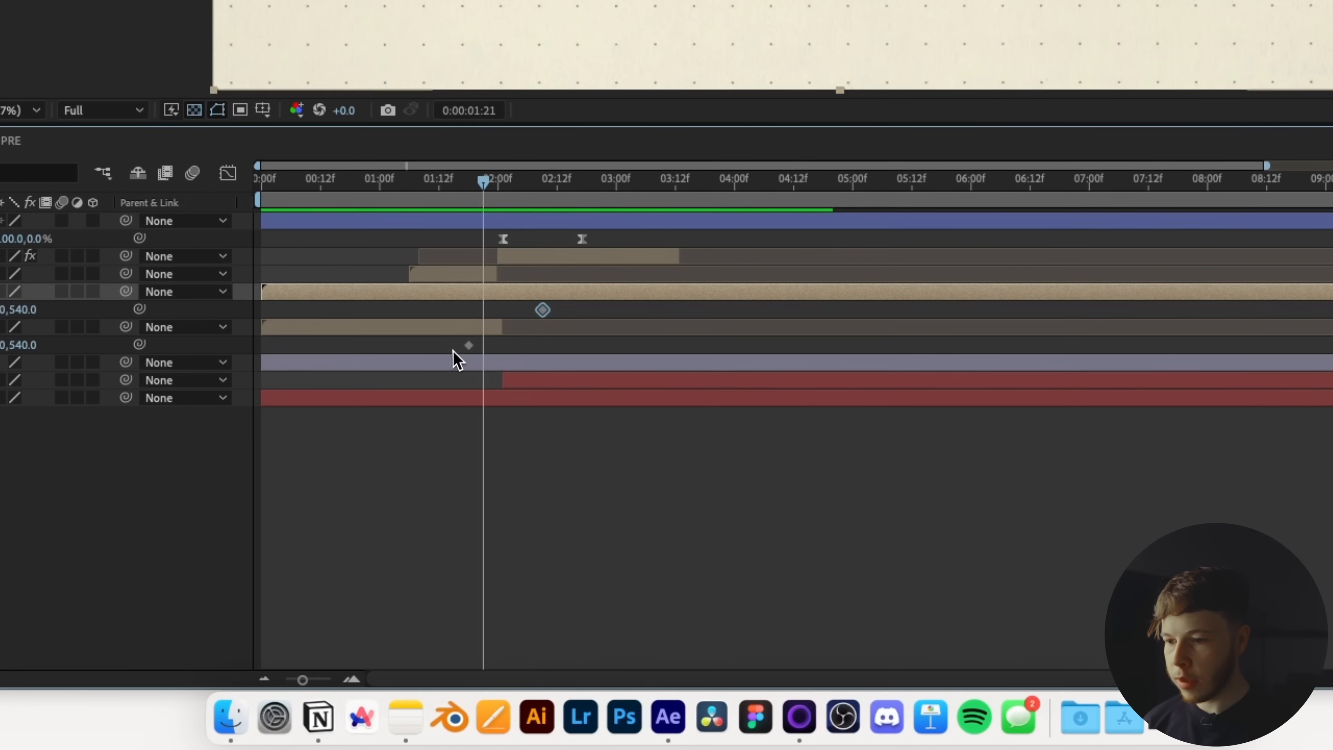
{"action": "left_click", "coordinate": [452, 327]}
{"action": "left_click_drag", "start_coordinate": [503, 428], "coordinate": [372, 442]}
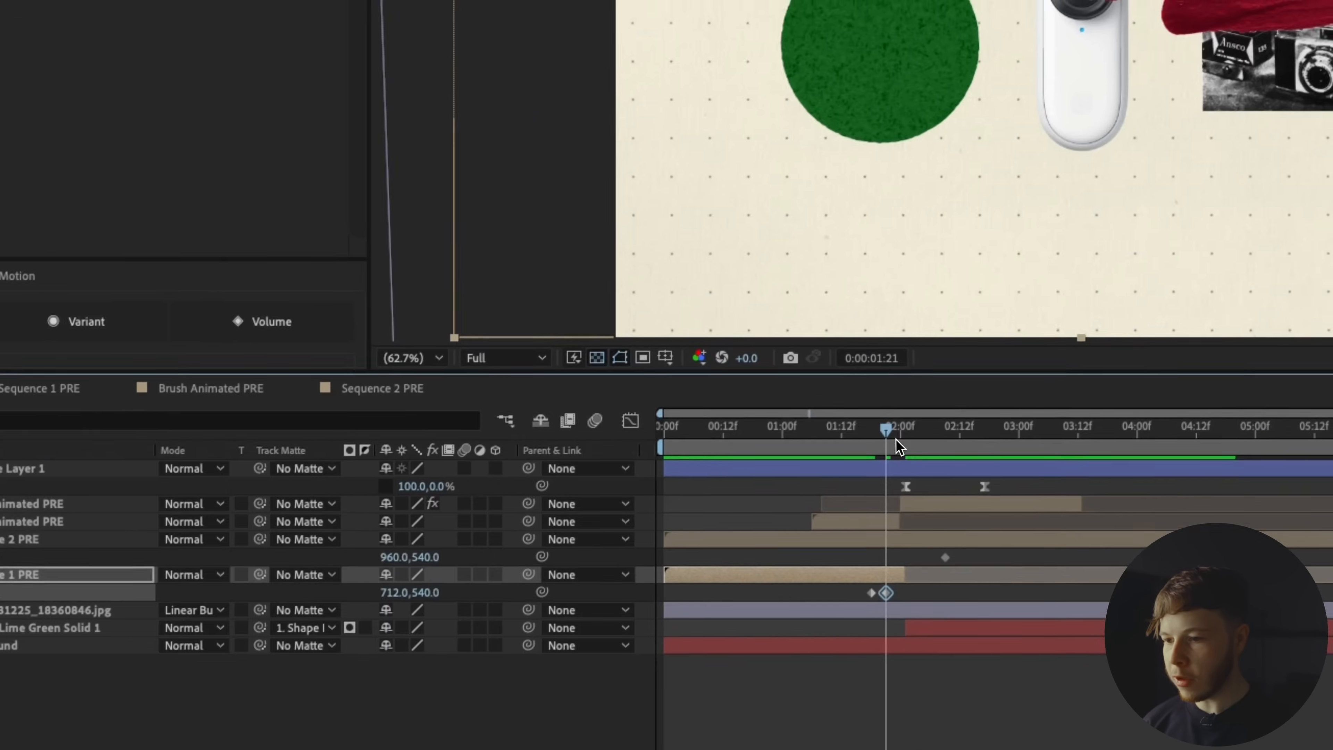
- Keyframe Sequence 2 PRE's starting X position at 1354 and ease both layers' Position keyframes with the 0.88, 0.14, 0.12, 0.86 Flow curve
{"action": "left_click", "coordinate": [1051, 311]}
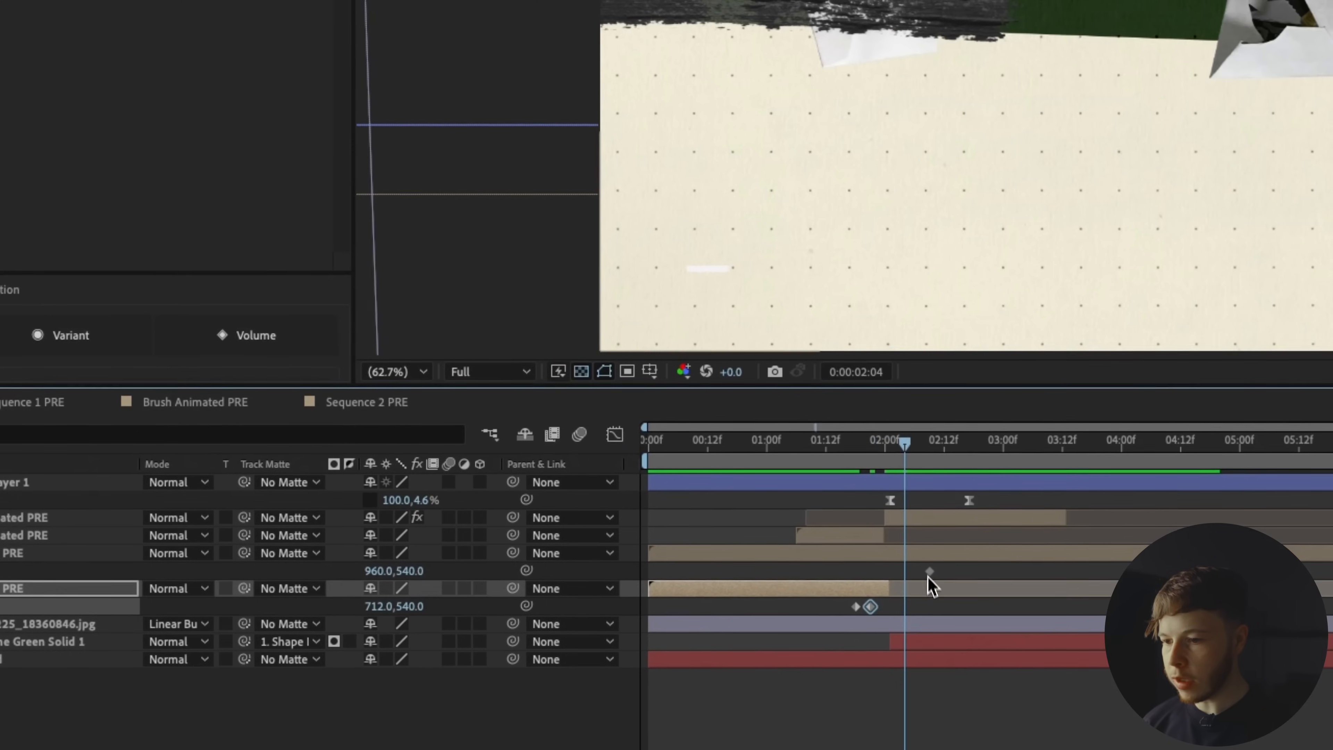
{"action": "left_click", "coordinate": [1072, 426]}
{"action": "left_click_drag", "start_coordinate": [377, 578], "coordinate": [995, 604]}
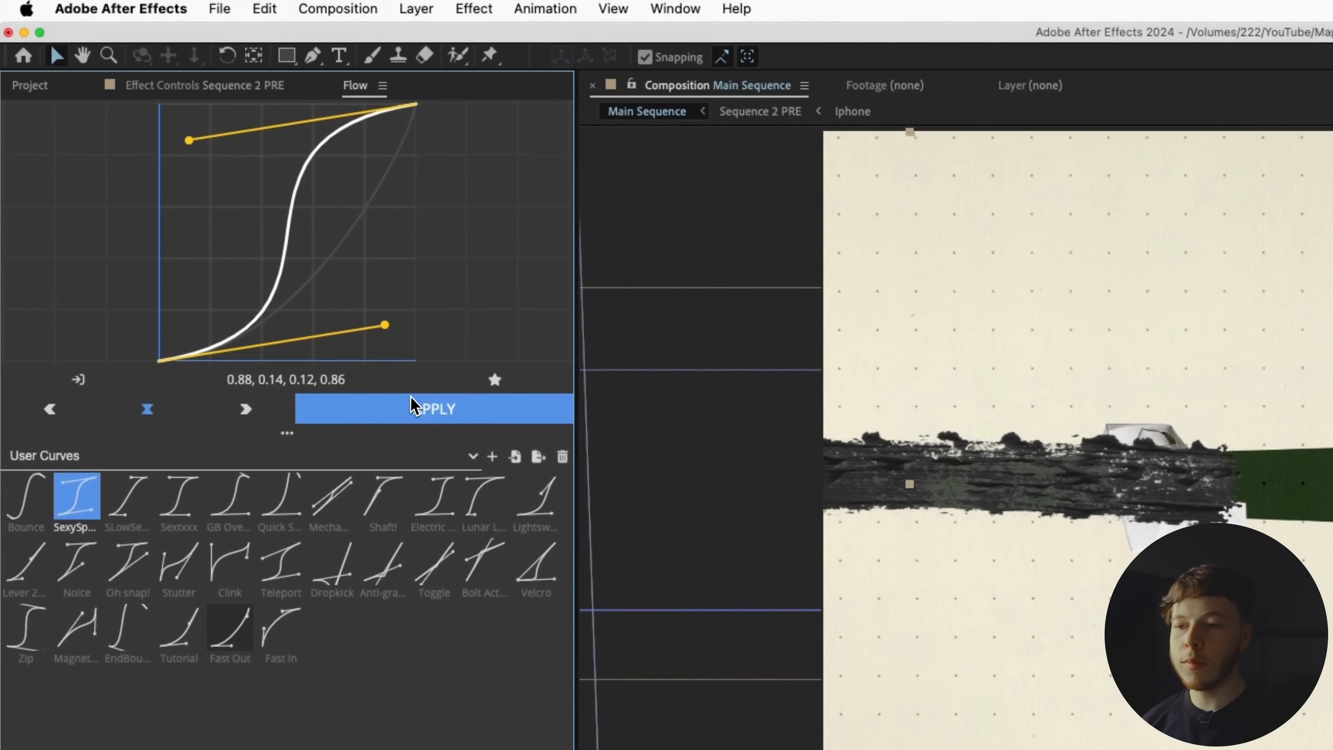
{"action": "left_click", "coordinate": [415, 408]}
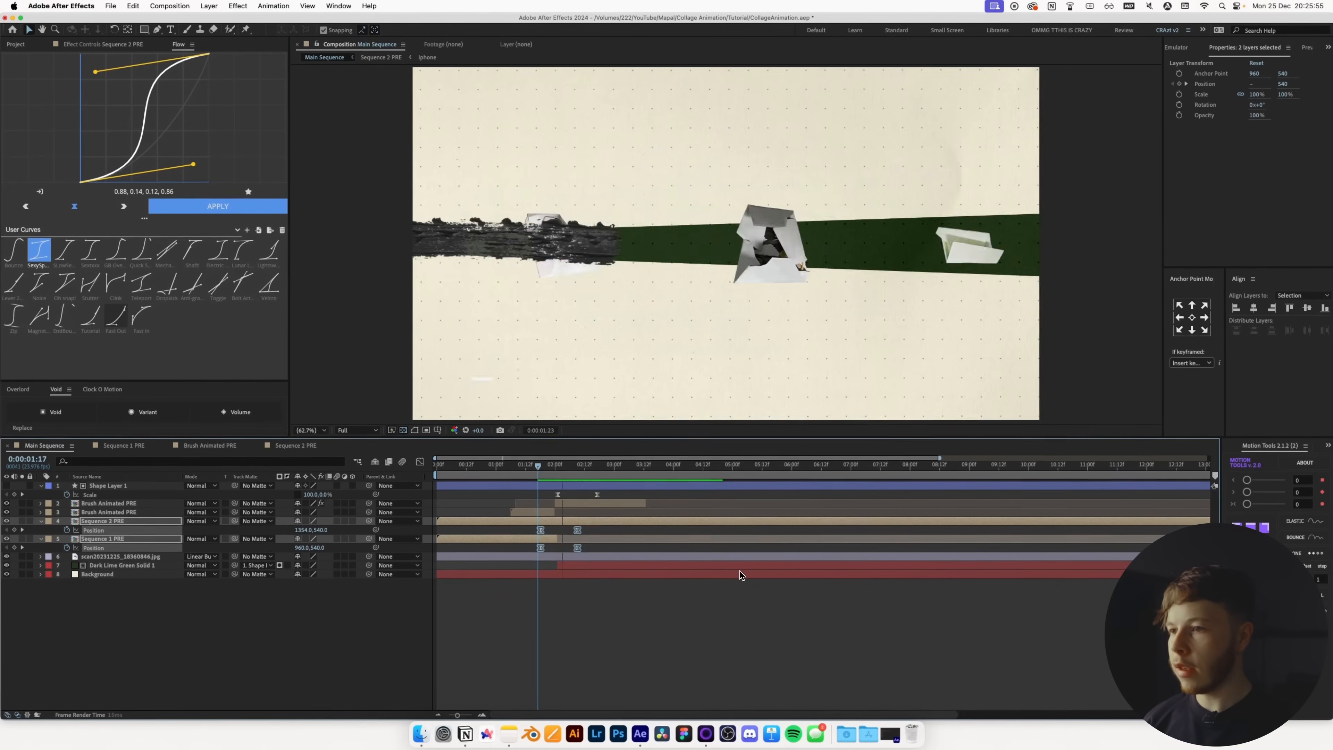
{"action": "left_click_drag", "start_coordinate": [540, 477], "coordinate": [561, 478]}
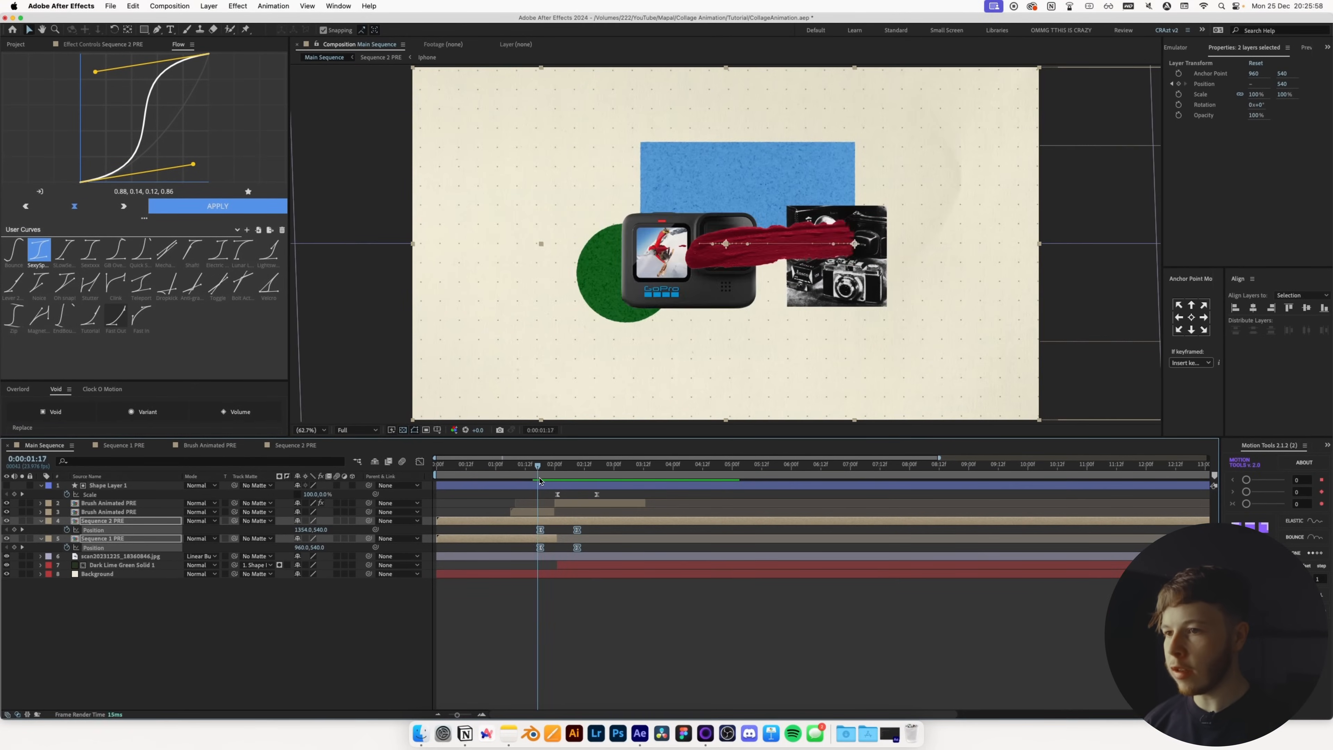
- Animate both Brush Animated PRE layers from 0:00:01:17 to X positions -114.4 and 1800 with eased Position keyframes, undoing the last timing shift
{"action": "left_click", "coordinate": [534, 514]}
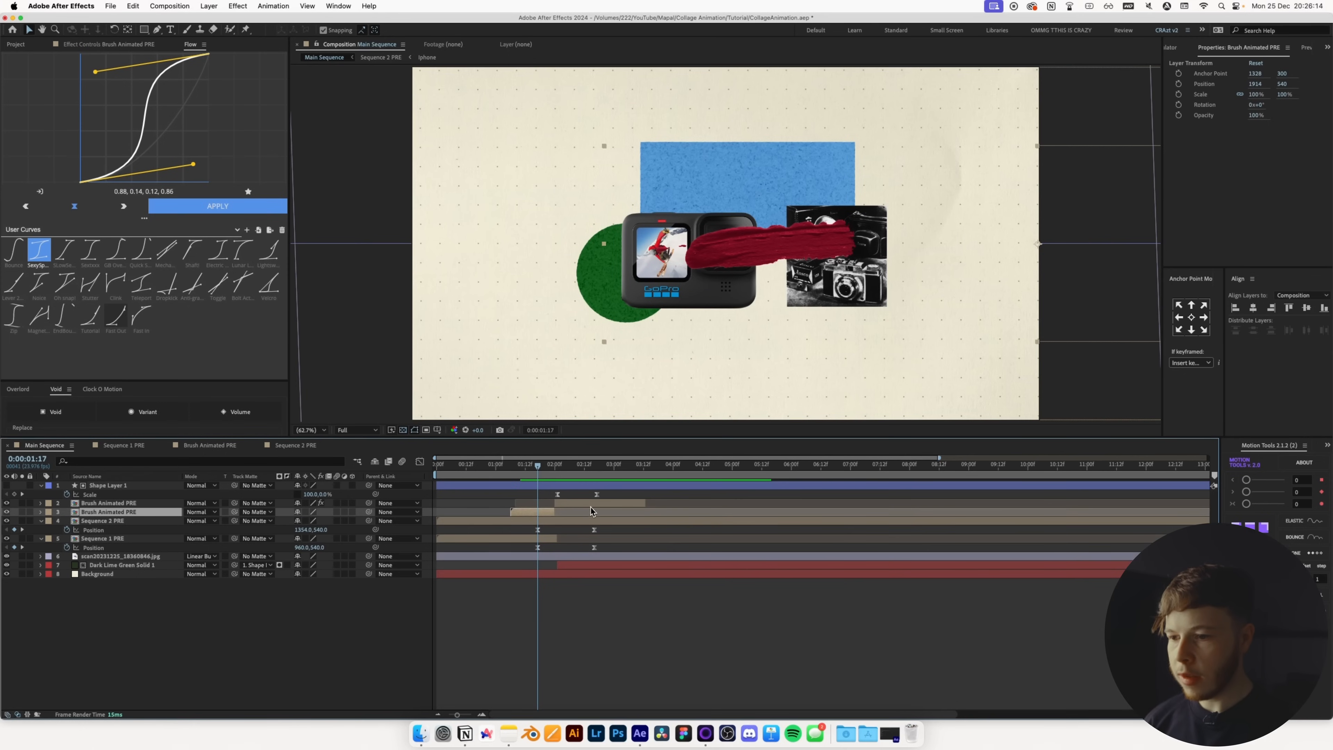
{"action": "left_click", "coordinate": [589, 506], "text": "shift"}
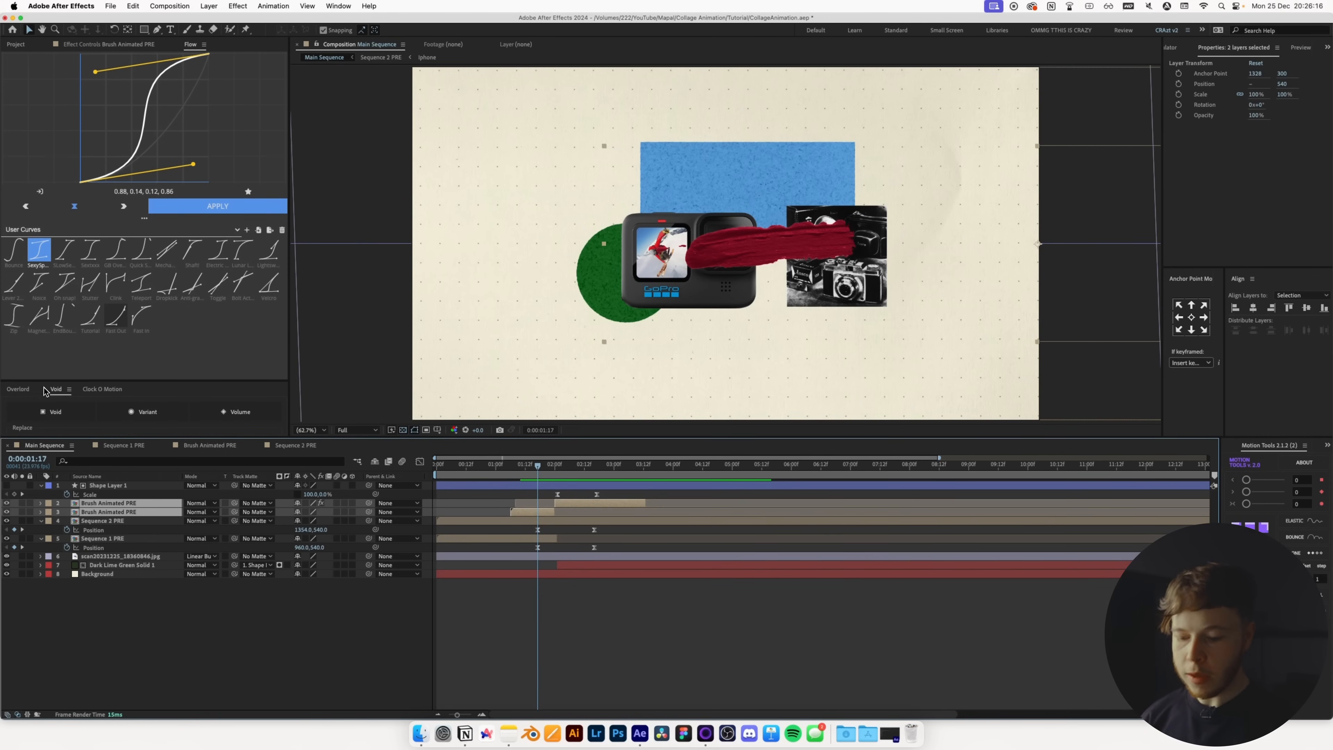
{"action": "key", "text": "p"}
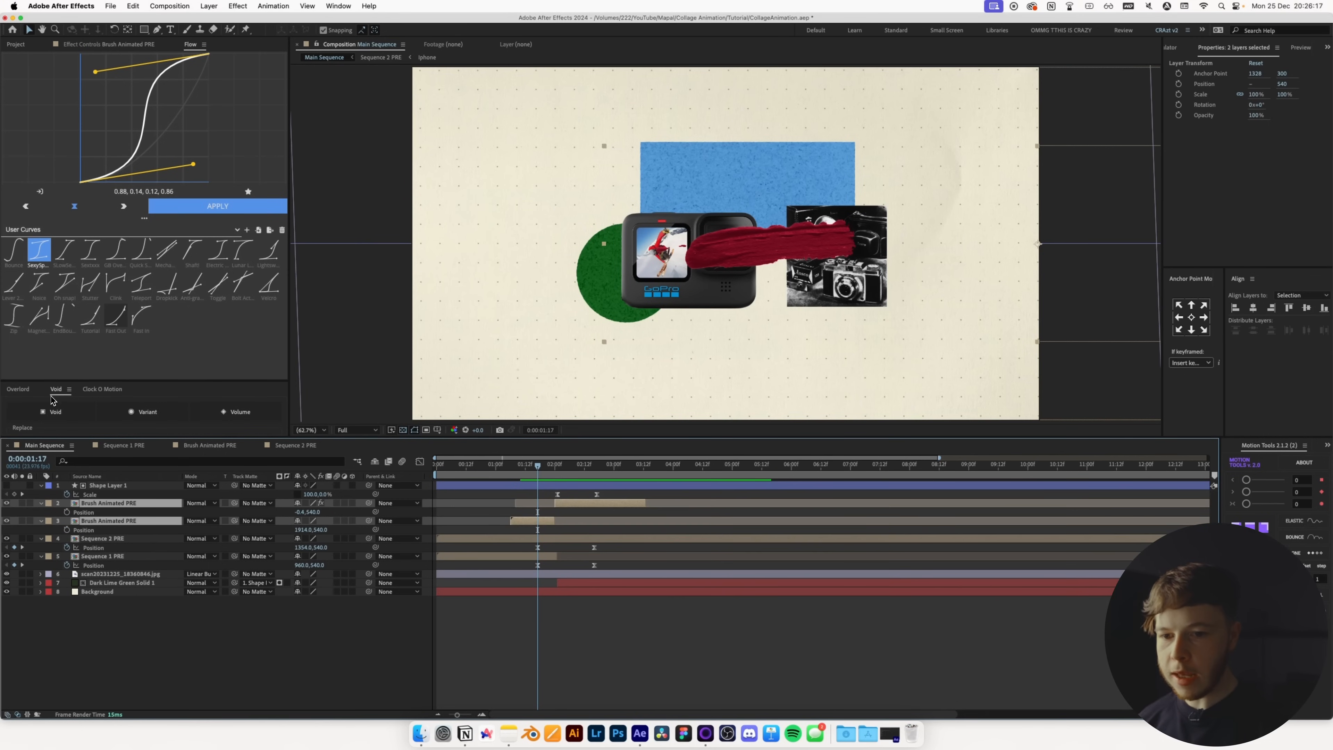
{"action": "left_click", "coordinate": [66, 512]}
{"action": "left_click_drag", "start_coordinate": [538, 466], "coordinate": [582, 466]}
{"action": "left_click_drag", "start_coordinate": [307, 530], "coordinate": [251, 522]}
{"action": "key", "text": "F9"}
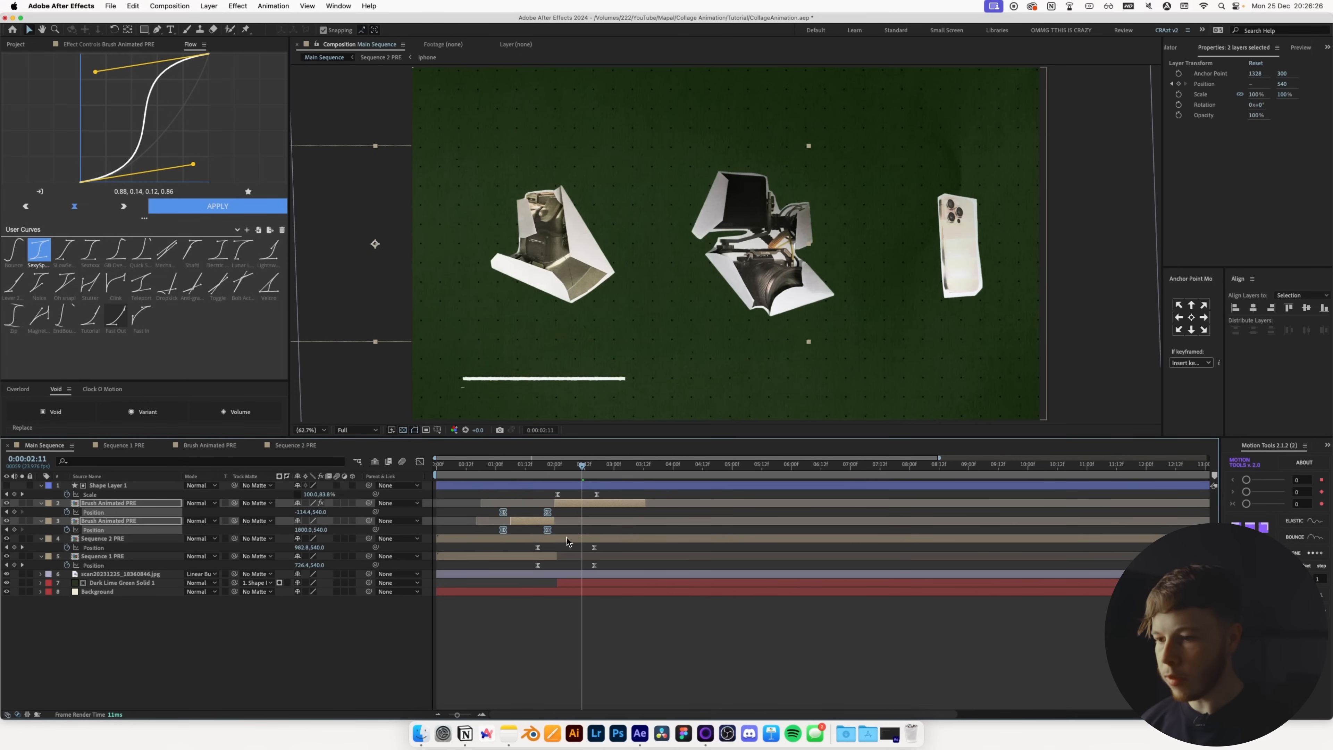
{"action": "key", "text": "super+z"}
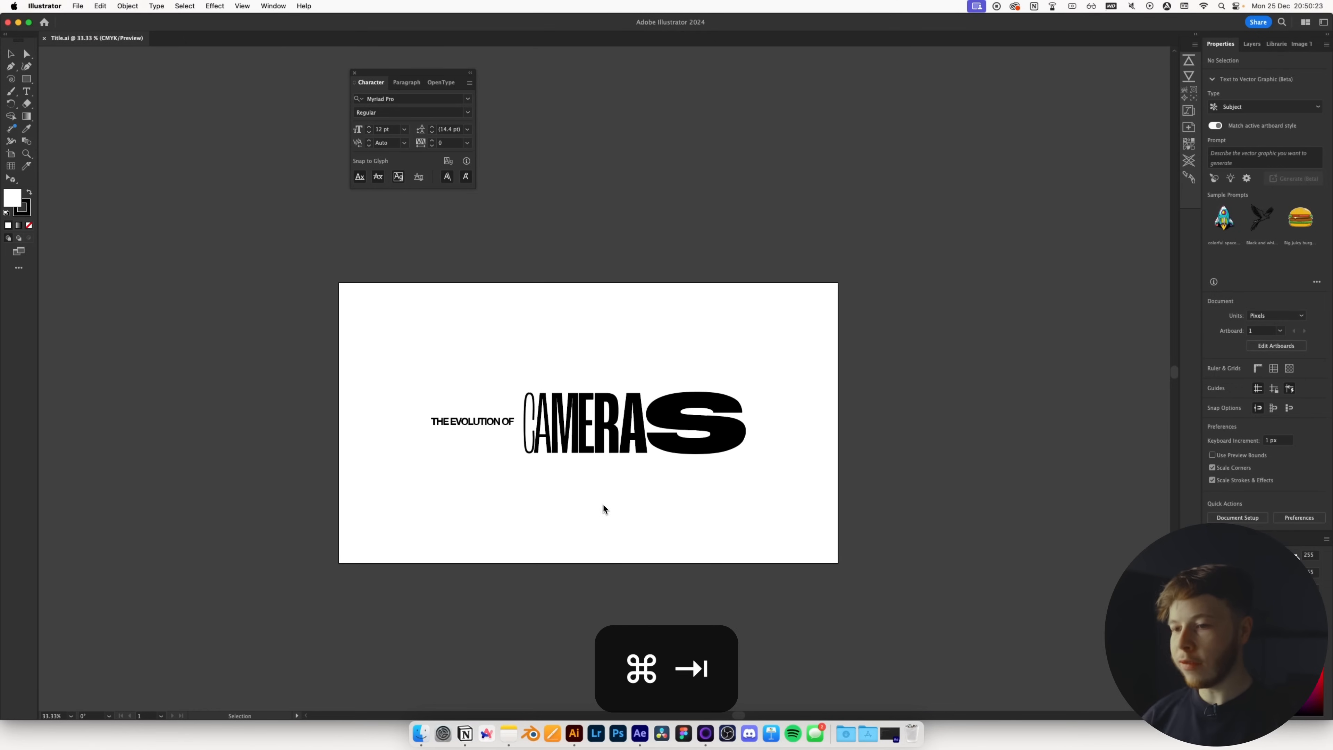
- Select the complete "THE EVOLUTION OF CAMERAS" title artwork in Illustrator and transfer it into Main Sequence in After Effects
{"action": "scroll", "coordinate": [577, 477], "scroll_direction": "up", "scroll_amount": 1}
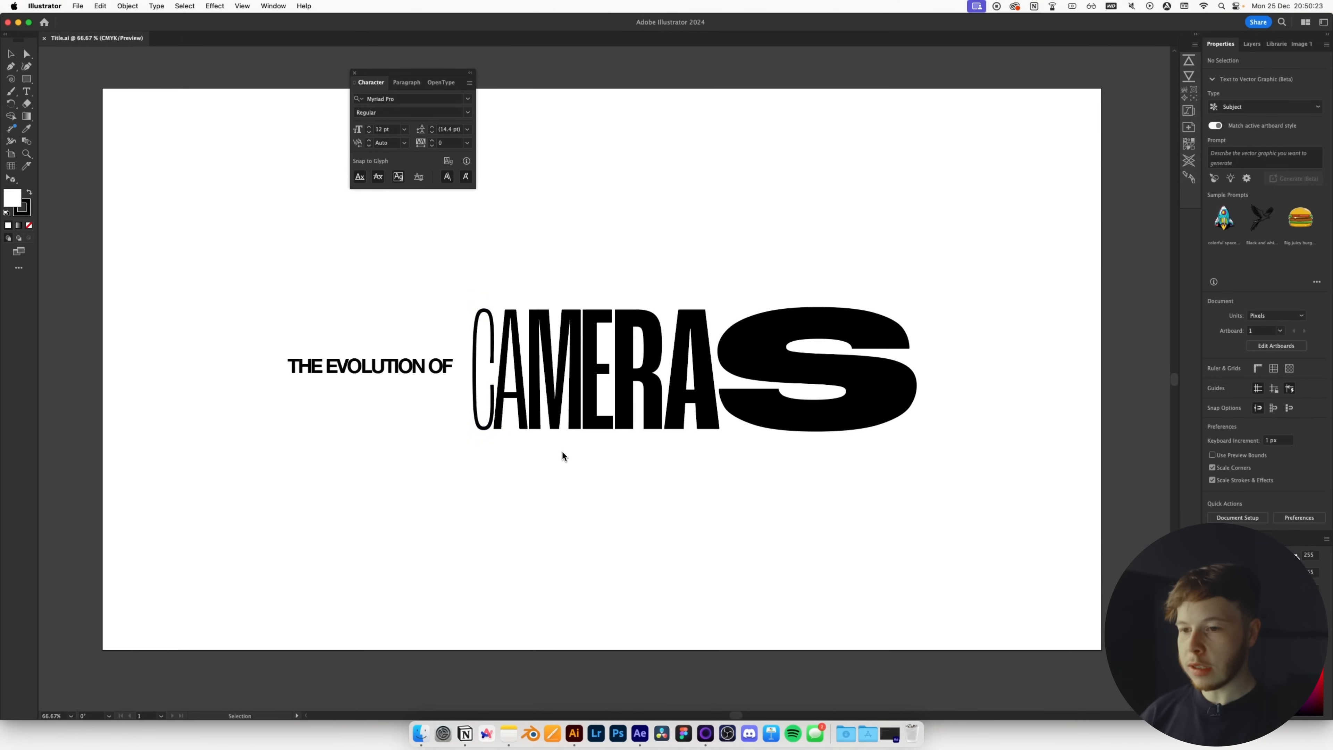
{"action": "left_click", "coordinate": [746, 414]}
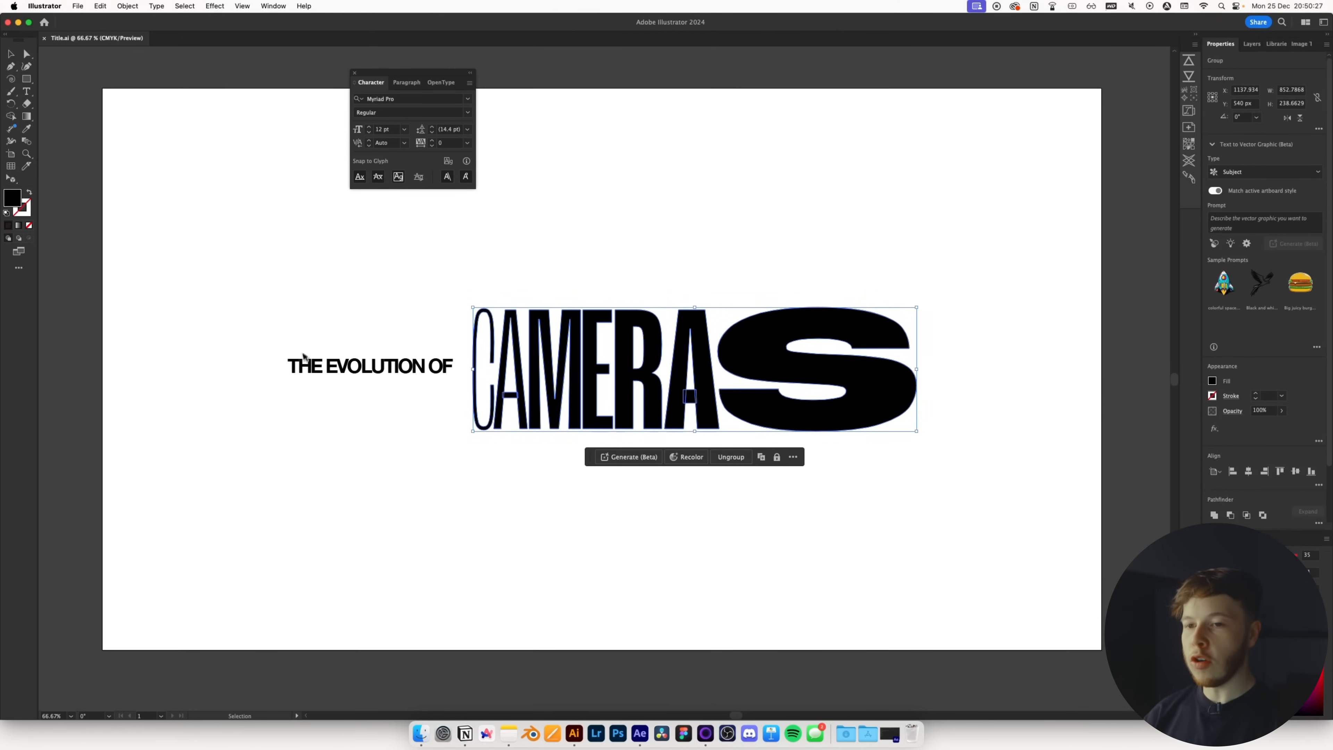
{"action": "key", "text": "super+Tab"}
{"action": "left_click_drag", "start_coordinate": [582, 473], "coordinate": [593, 474]}
{"action": "key", "text": "super+Tab"}
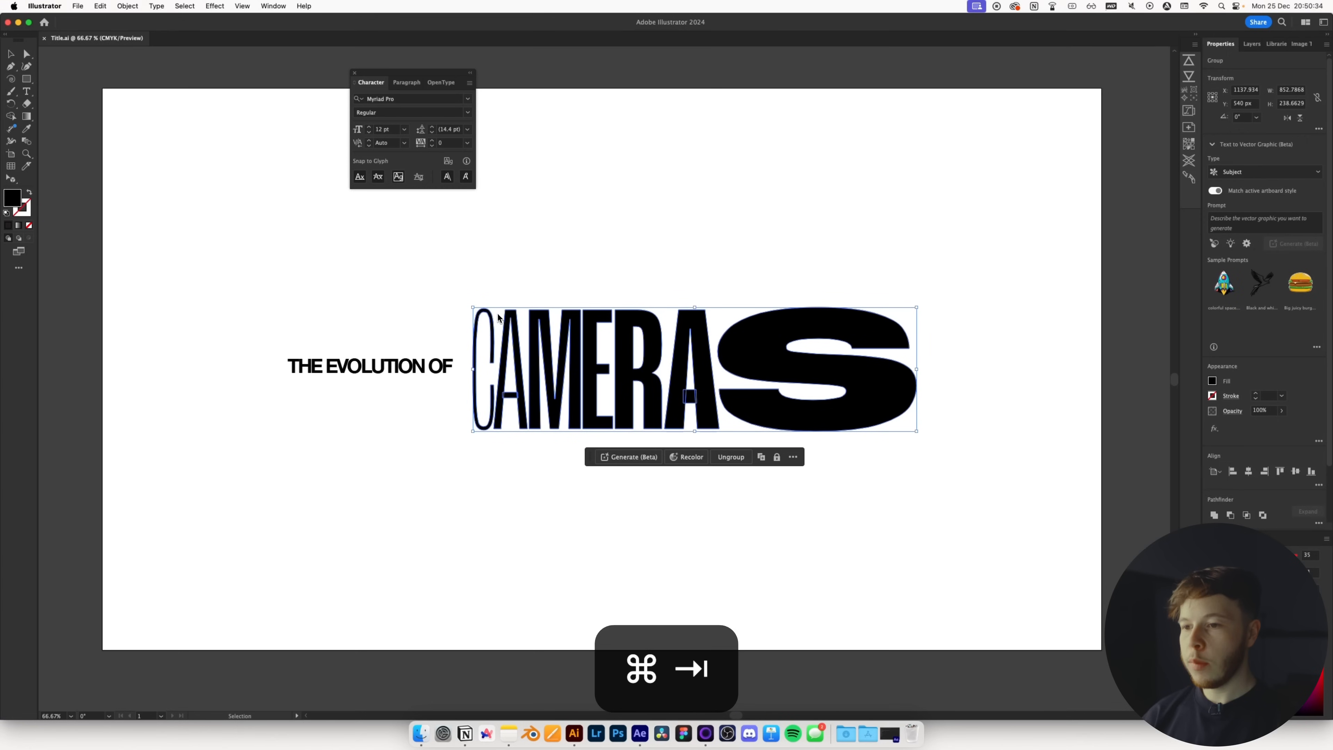
{"action": "left_click_drag", "start_coordinate": [861, 183], "coordinate": [133, 495]}
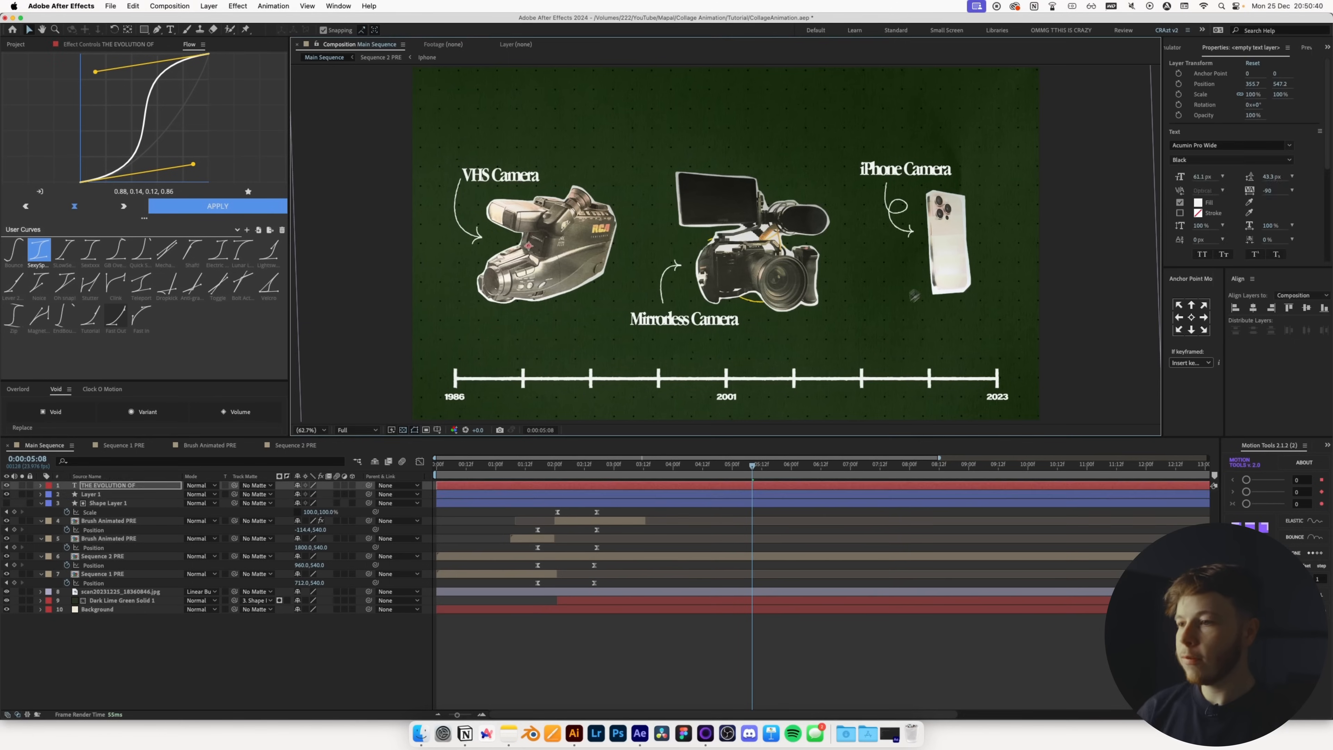
- Pre-compose the "THE EVOLUTION OF" text layer and Layer 1 into a new composition named "Title PRE"
{"action": "left_click", "coordinate": [126, 487], "text": "shift"}
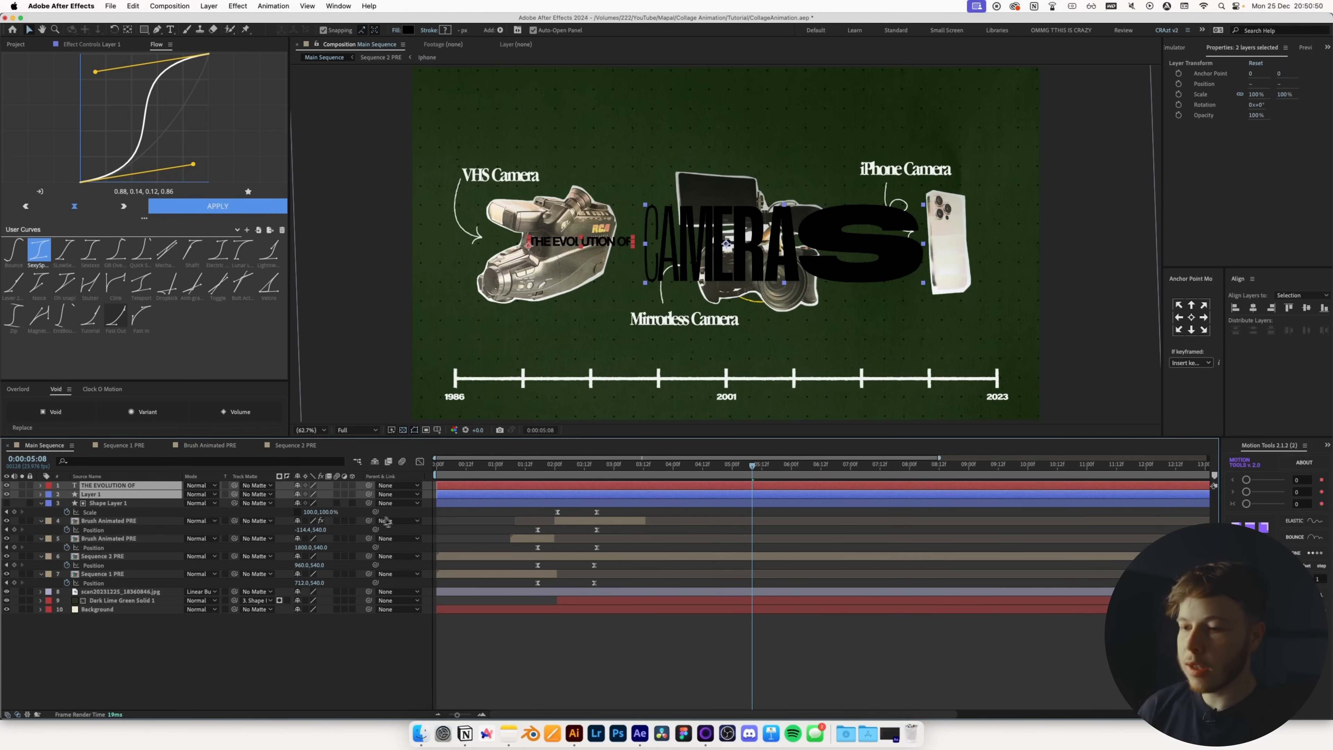
{"action": "key", "text": "super+shift+c"}
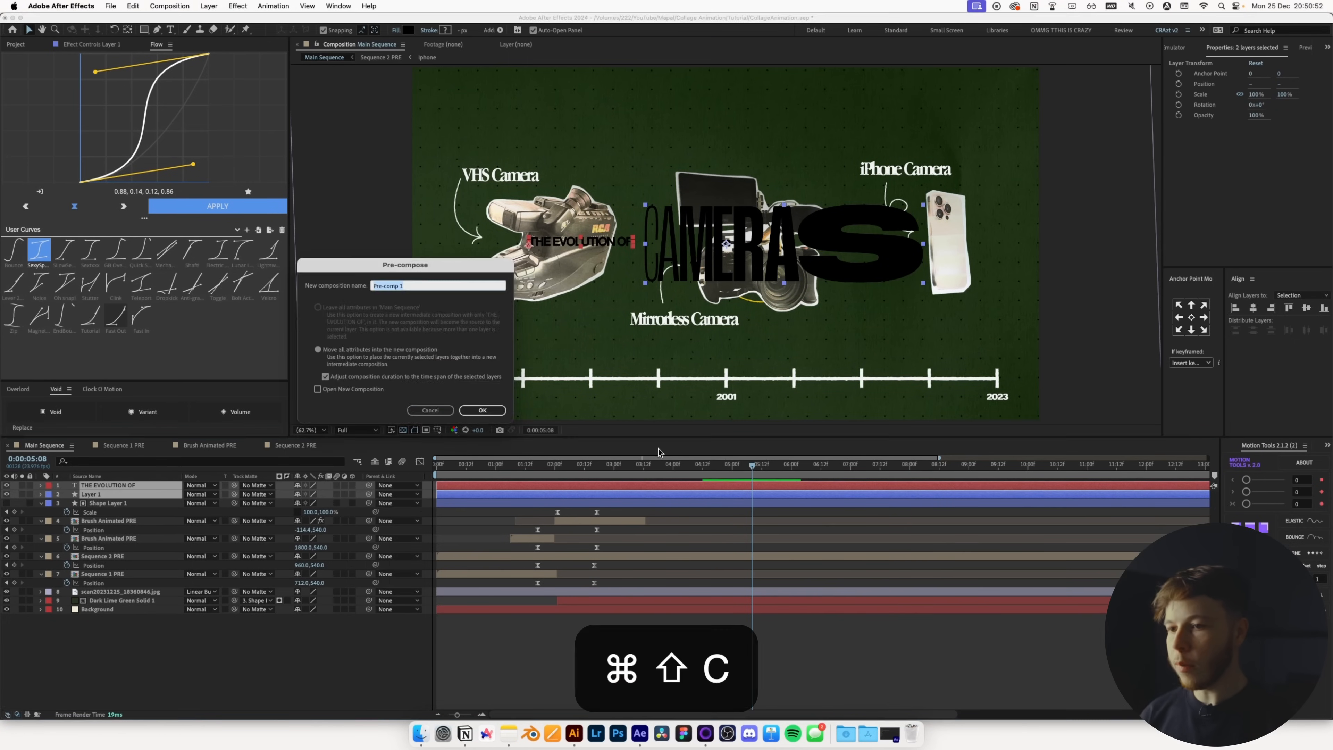
{"action": "type", "text": "Title"}
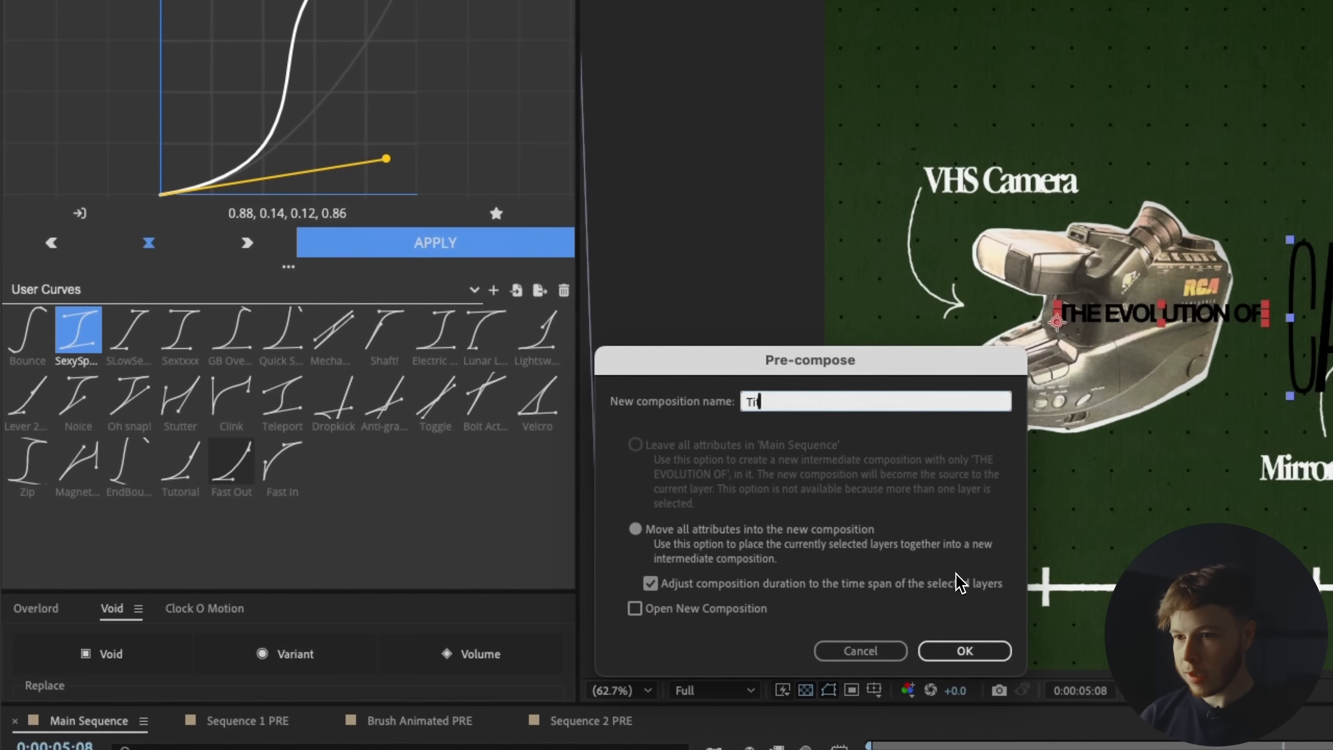
{"action": "type", "text": " PRE"}
{"action": "key", "text": "Return"}
- Move the Title PRE composition into the 02 PRE project folder, and open it before returning to Main Sequence
{"action": "left_click", "coordinate": [30, 87]}
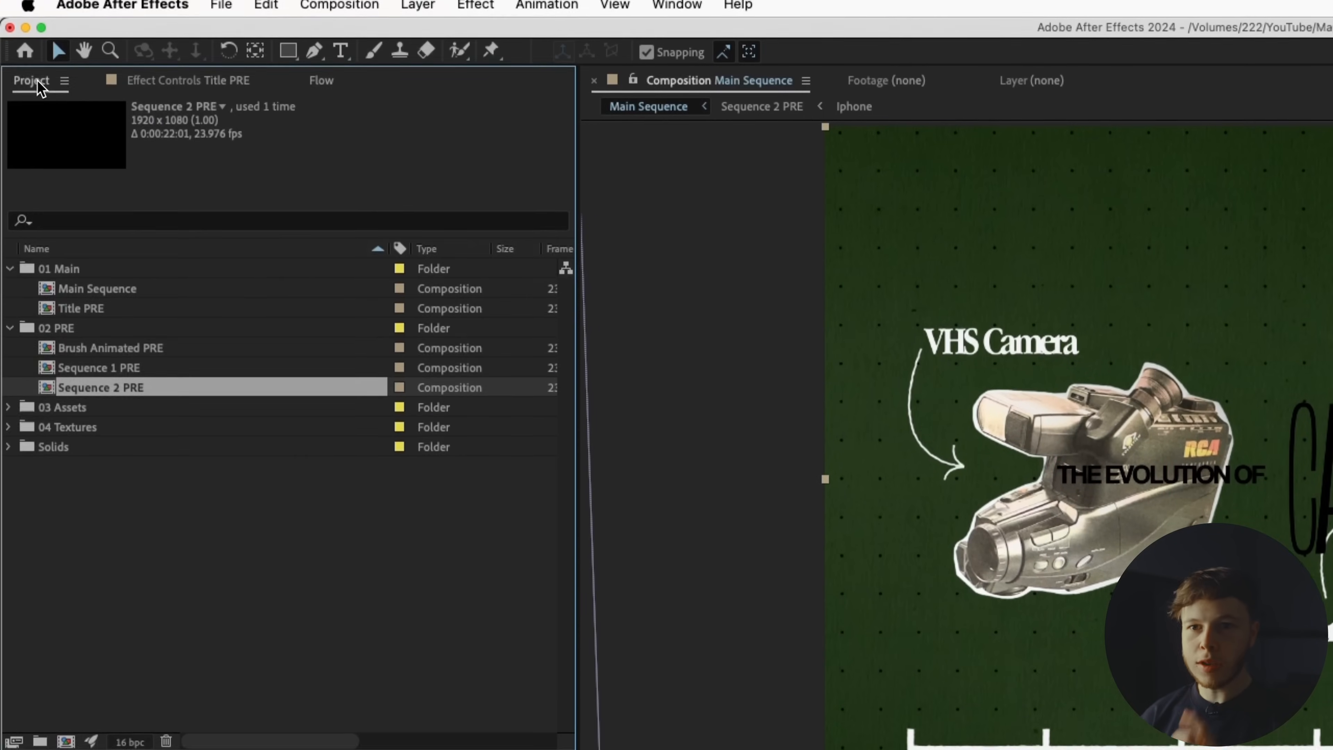
{"action": "left_click_drag", "start_coordinate": [100, 318], "coordinate": [95, 340]}
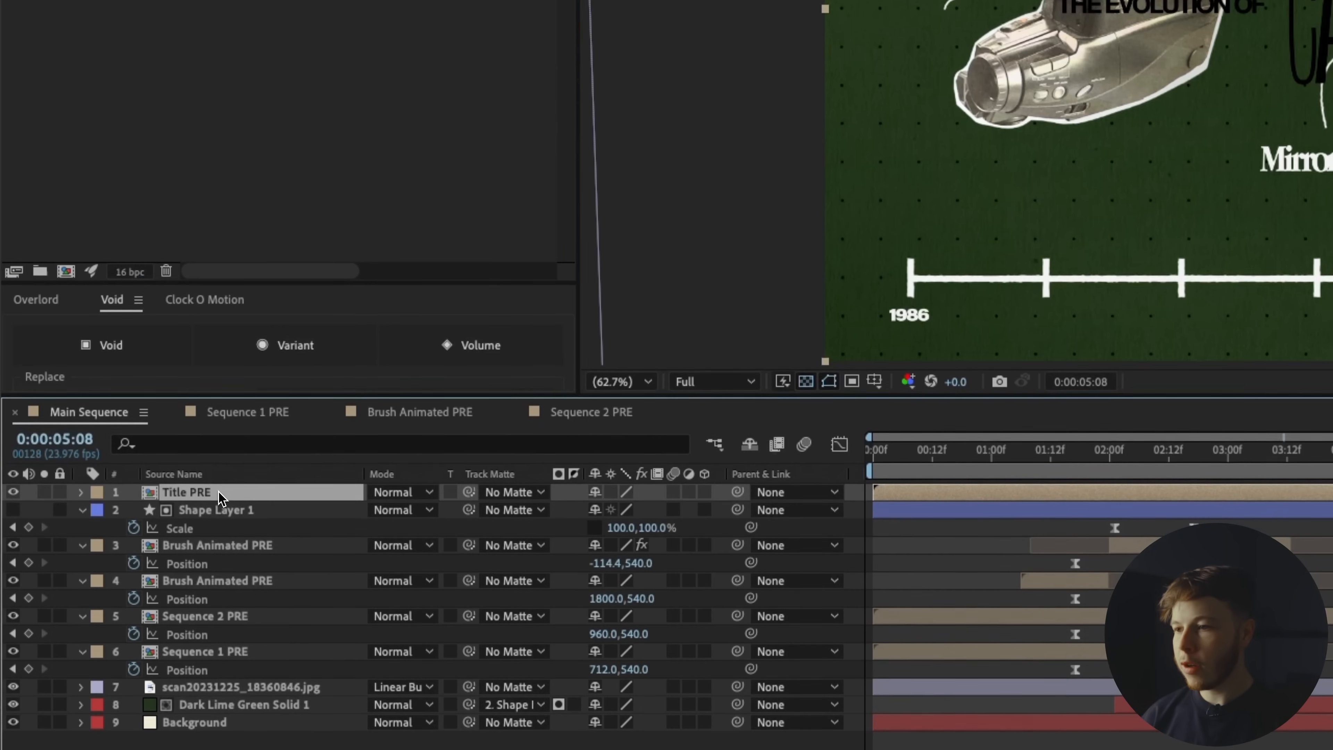
{"action": "double_click", "coordinate": [220, 496]}
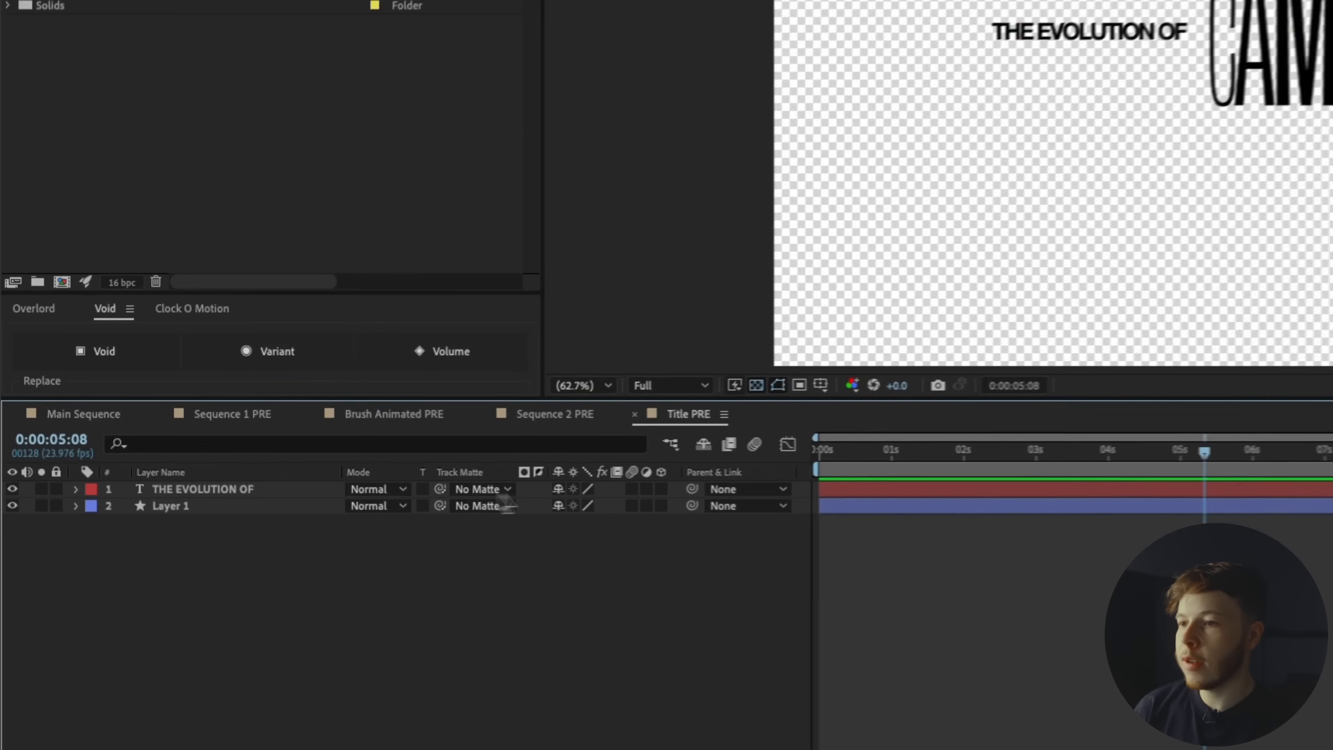
{"action": "left_click", "coordinate": [35, 446]}
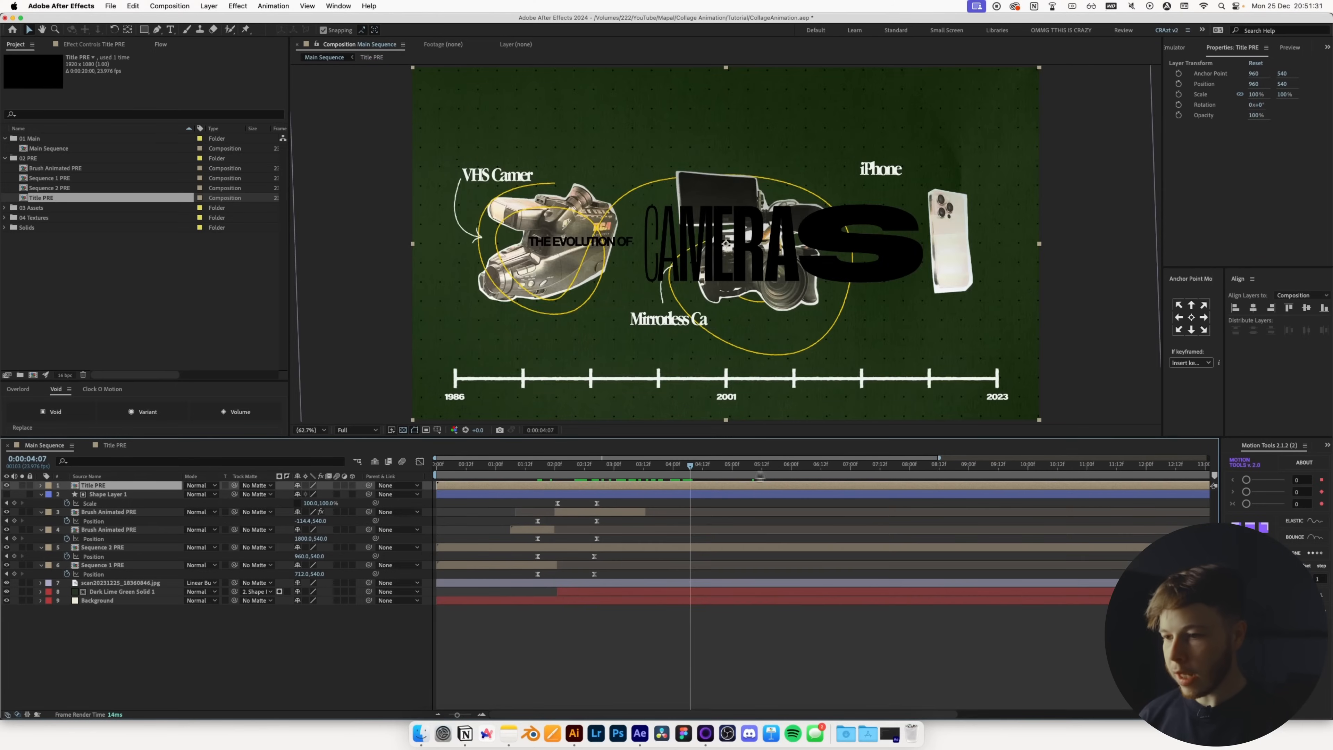
- Open the Title PRE composition from Main Sequence and split both of its layers at 0:00:05:00
{"action": "left_click_drag", "start_coordinate": [691, 473], "coordinate": [734, 474]}
{"action": "double_click", "coordinate": [733, 487]}
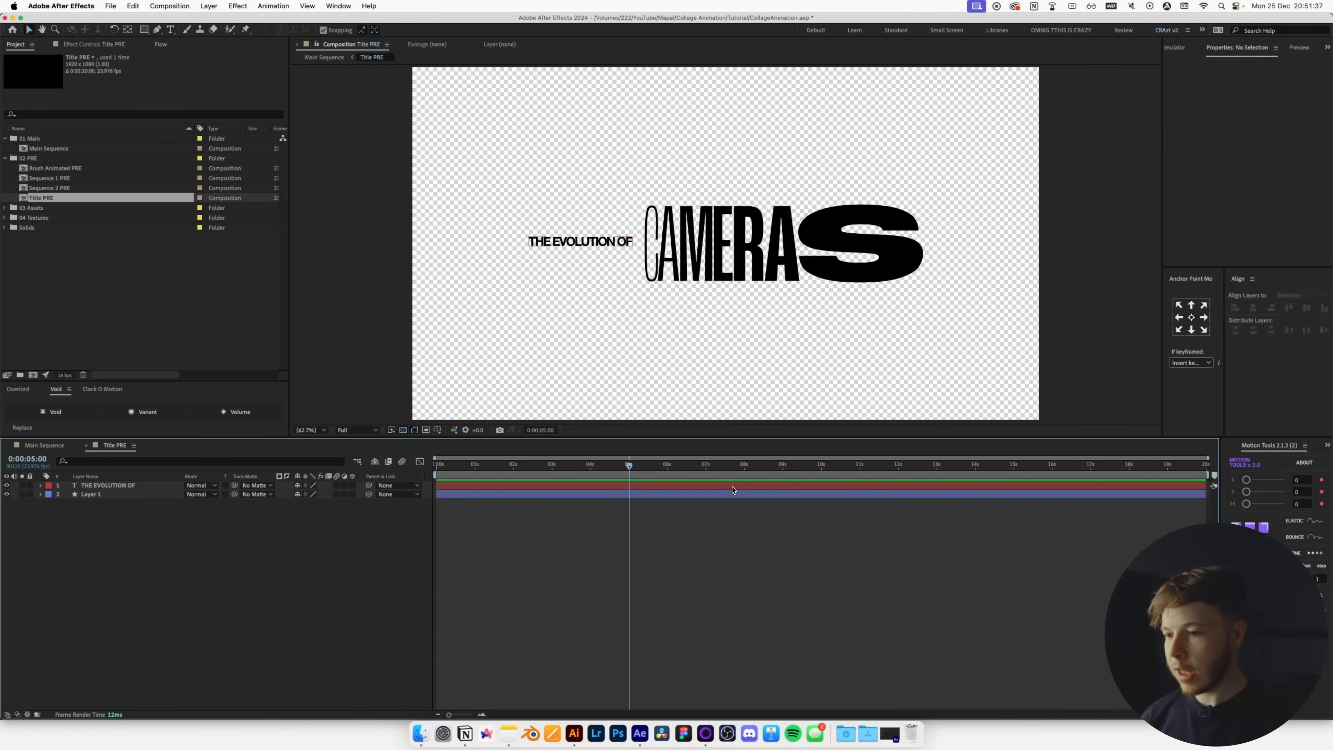
{"action": "key", "text": "super+a"}
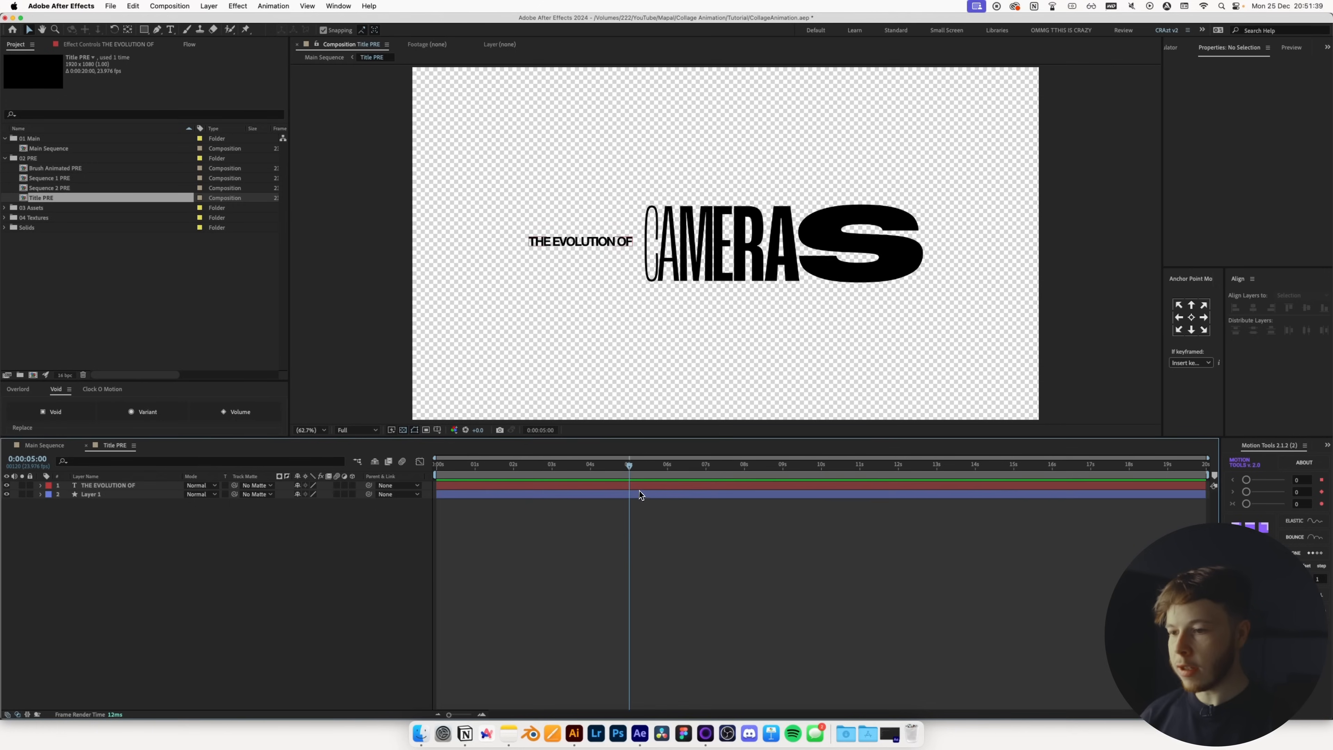
{"action": "key", "text": "super+shift+d"}
{"action": "left_click", "coordinate": [697, 546]}
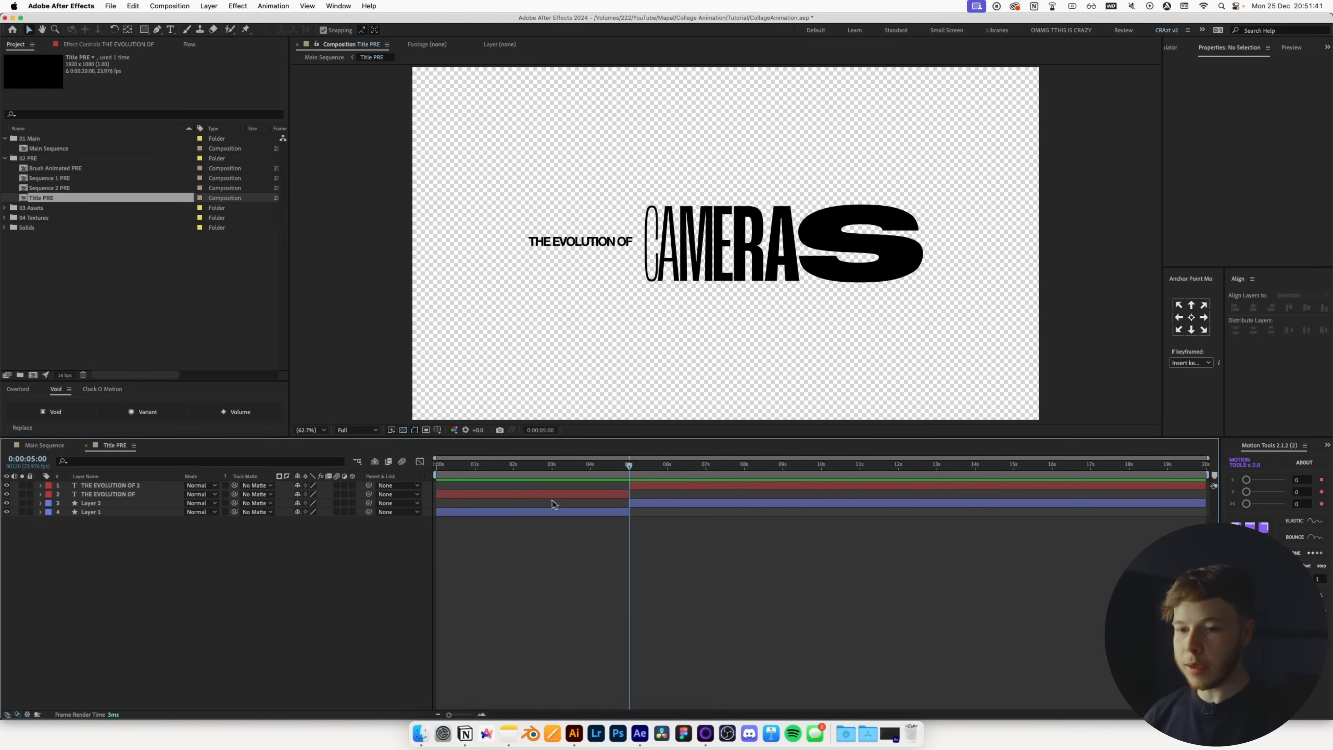
- Arrange the first-half THE EVOLUTION OF and Layer 1 layers together at the bottom of the stack and label them Yellow
{"action": "left_click_drag", "start_coordinate": [132, 495], "coordinate": [114, 510]}
{"action": "left_click", "coordinate": [568, 513], "text": "shift"}
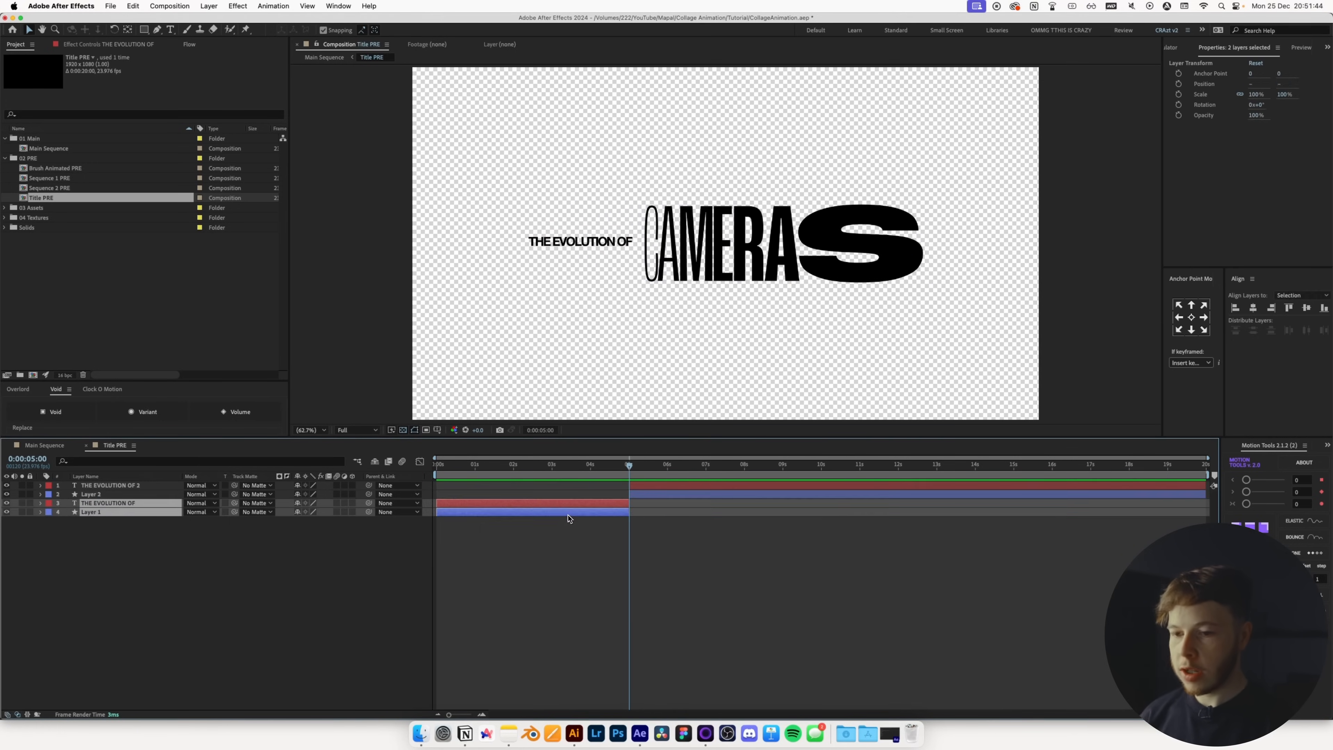
{"action": "left_click", "coordinate": [62, 369]}
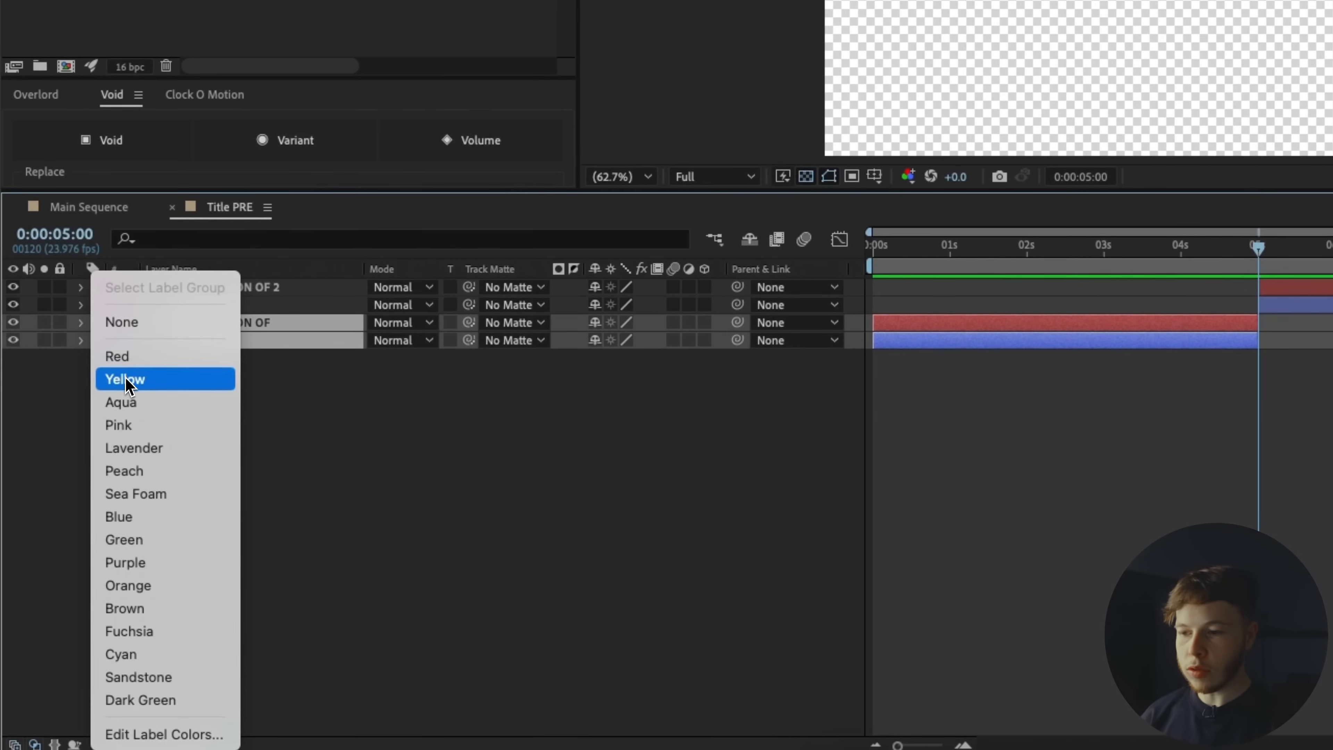
{"action": "left_click", "coordinate": [58, 404]}
{"action": "left_click", "coordinate": [901, 421]}
{"action": "left_click", "coordinate": [866, 411], "text": "shift"}
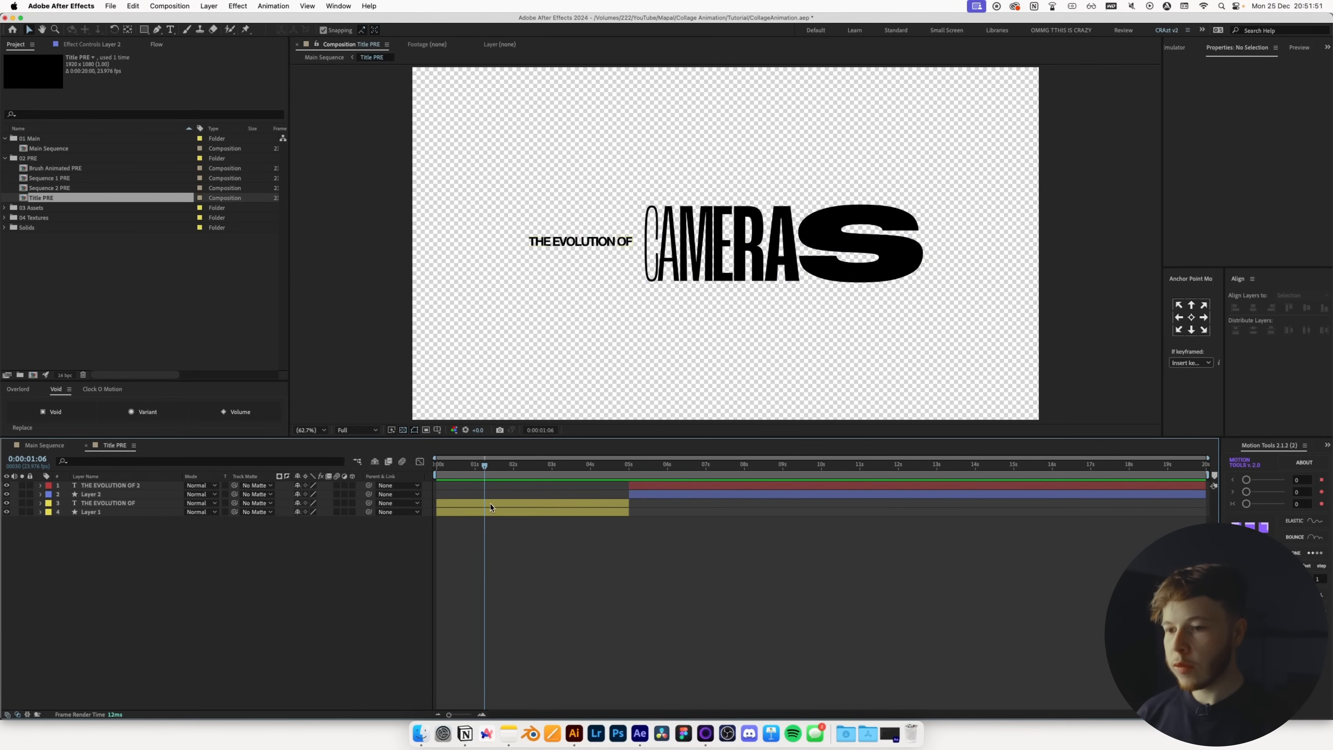
- Add a null object to Title PRE and place it directly above the yellow THE EVOLUTION OF layer
{"action": "left_click", "coordinate": [491, 506]}
{"action": "left_click", "coordinate": [488, 514], "text": "shift"}
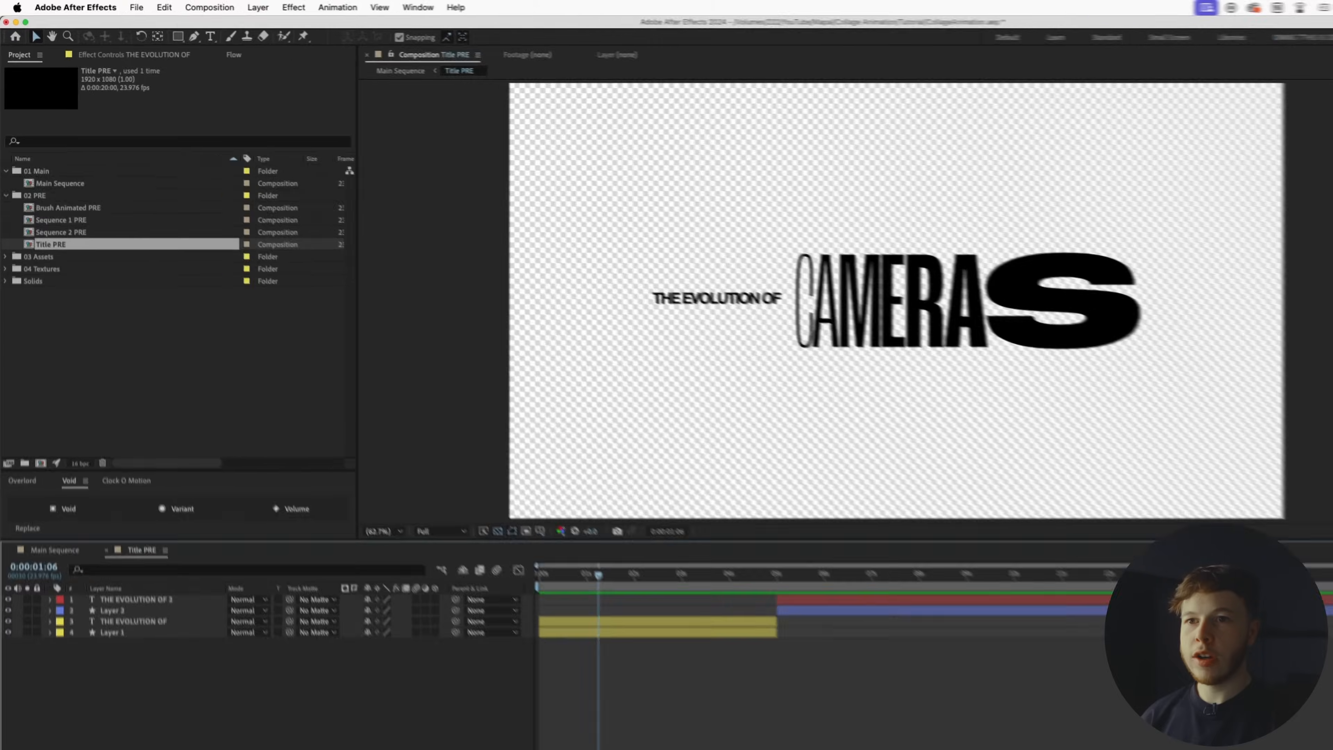
{"action": "left_click", "coordinate": [208, 6]}
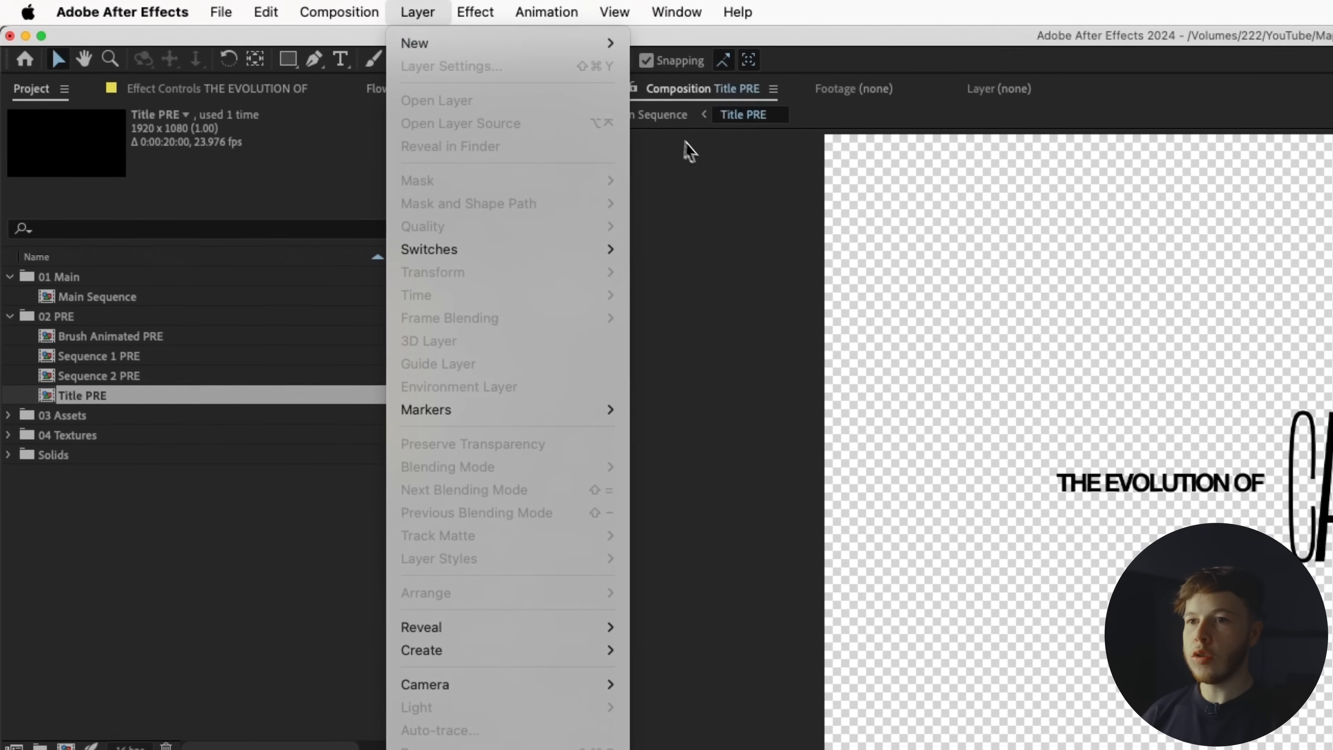
{"action": "mouse_move", "coordinate": [565, 42]}
{"action": "left_click", "coordinate": [726, 137]}
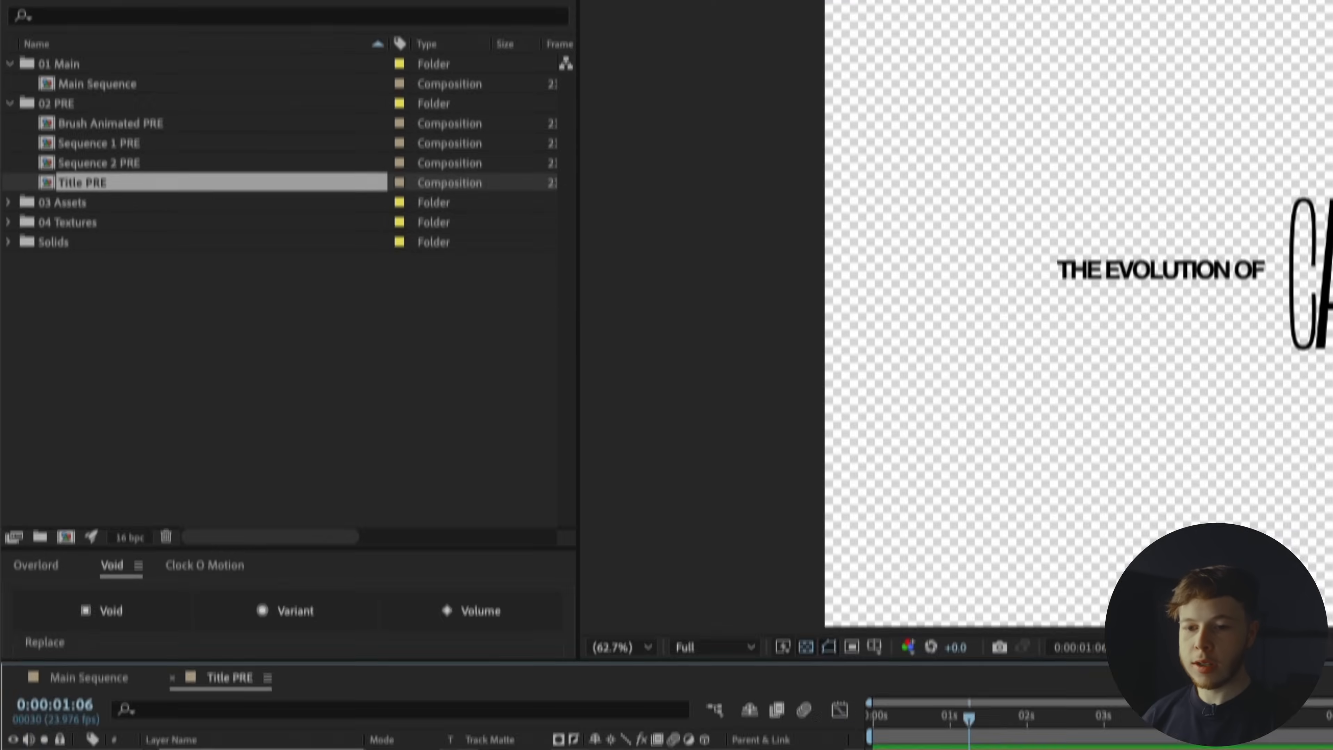
{"action": "left_click_drag", "start_coordinate": [231, 477], "coordinate": [226, 531]}
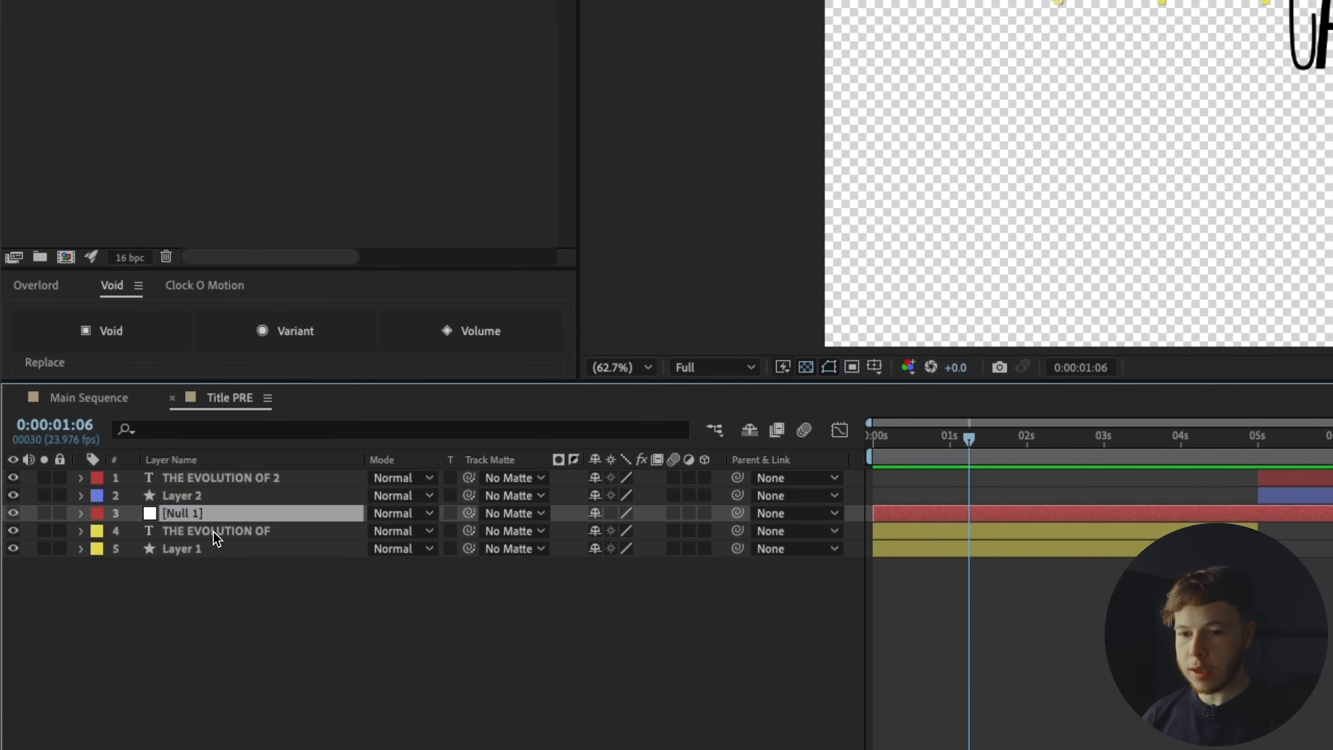
- Parent THE EVOLUTION OF and Layer 1 to Null 1, and set the null's Scale to 648%
{"action": "left_click", "coordinate": [216, 531]}
{"action": "left_click", "coordinate": [200, 549], "text": "shift"}
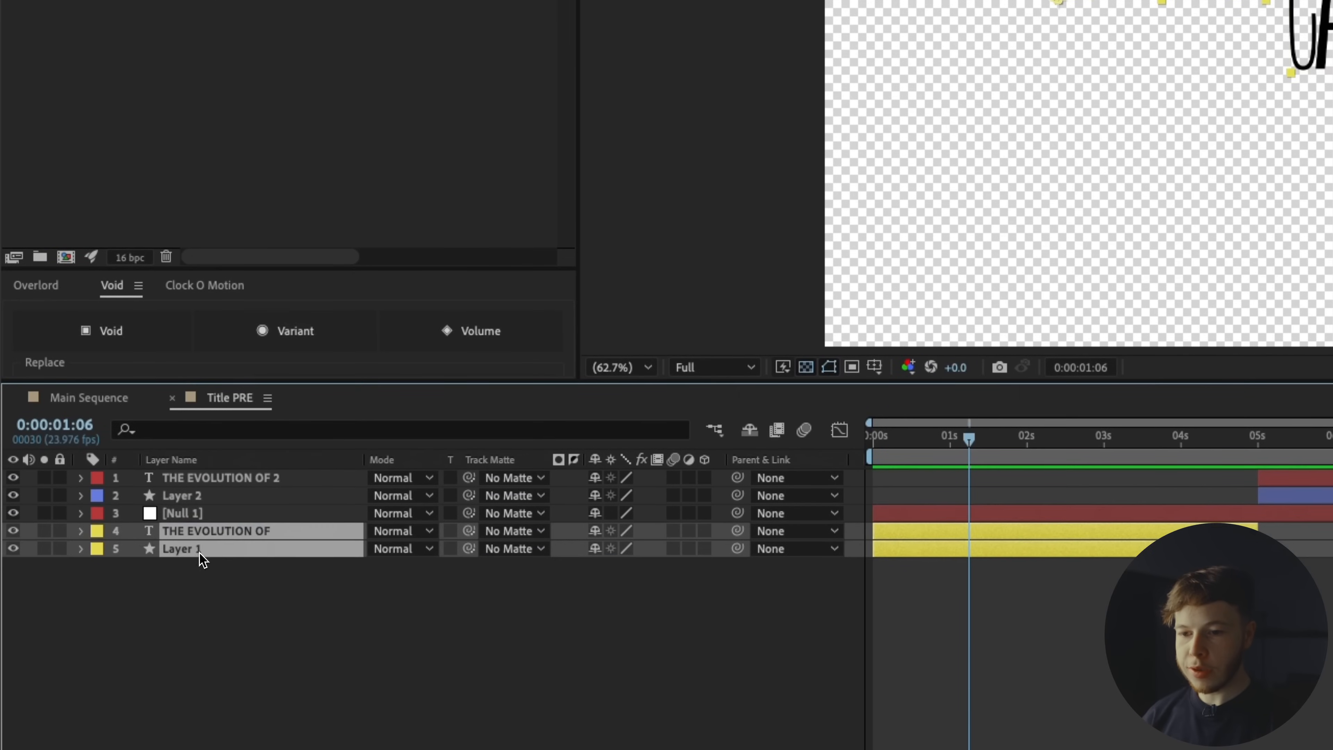
{"action": "left_click_drag", "start_coordinate": [738, 531], "coordinate": [275, 514]}
{"action": "left_click", "coordinate": [272, 513]}
{"action": "key", "text": "s"}
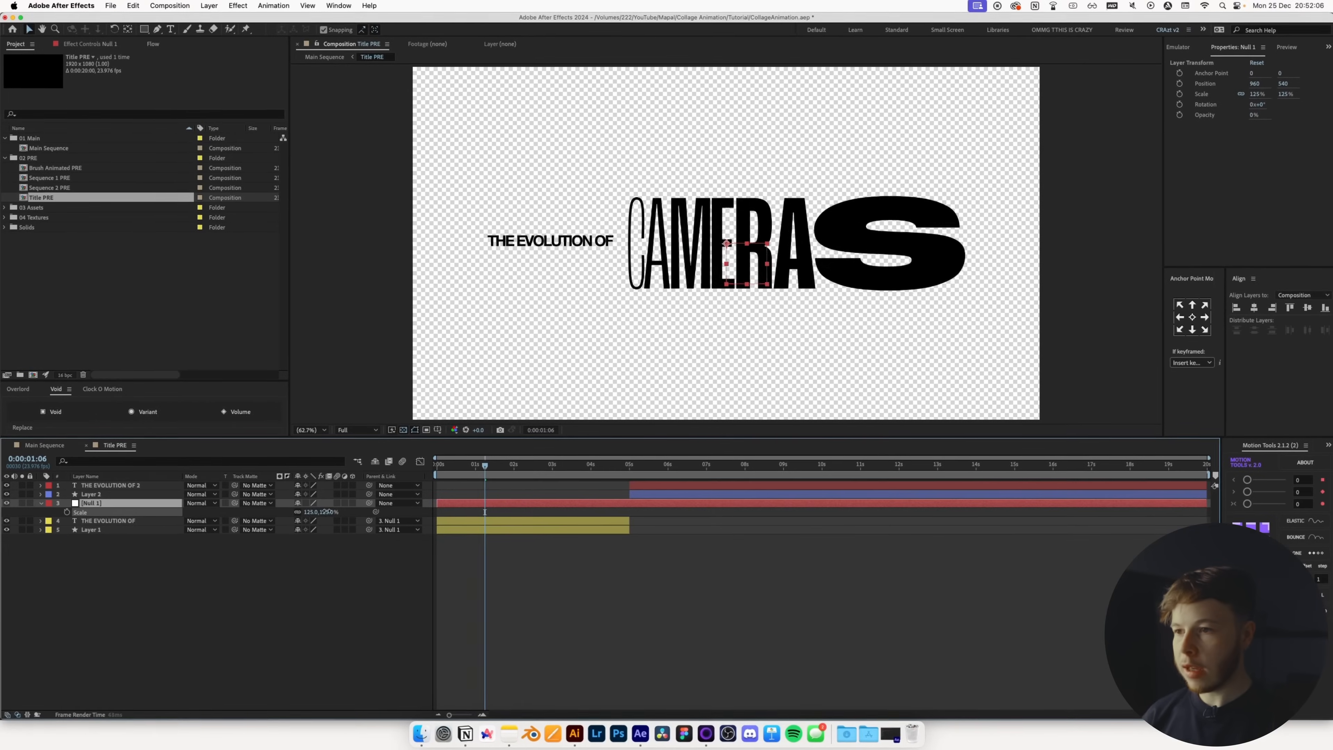
{"action": "left_click_drag", "start_coordinate": [325, 511], "coordinate": [577, 493]}
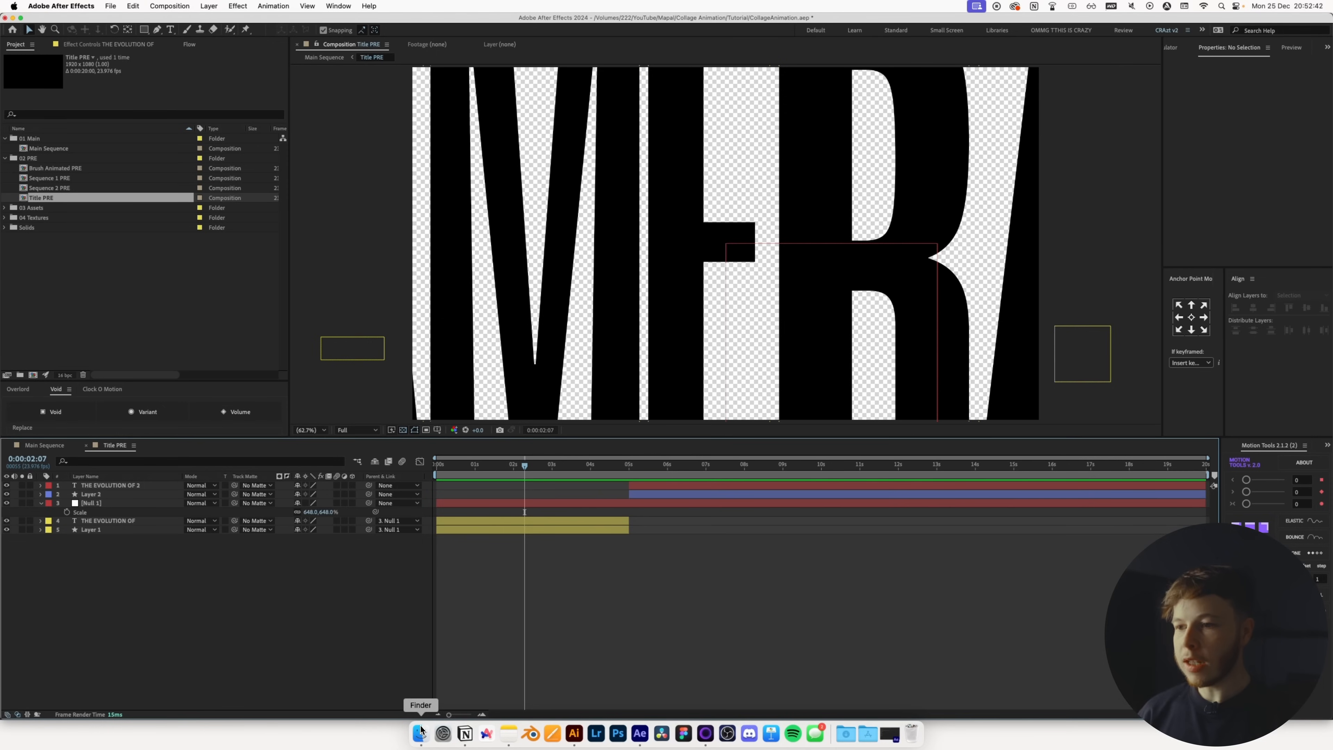
- Switch to Finder, preview 1046.pdf in the Old news folder, and add it to the Title PRE composition in After Effects
{"action": "left_click", "coordinate": [420, 730]}
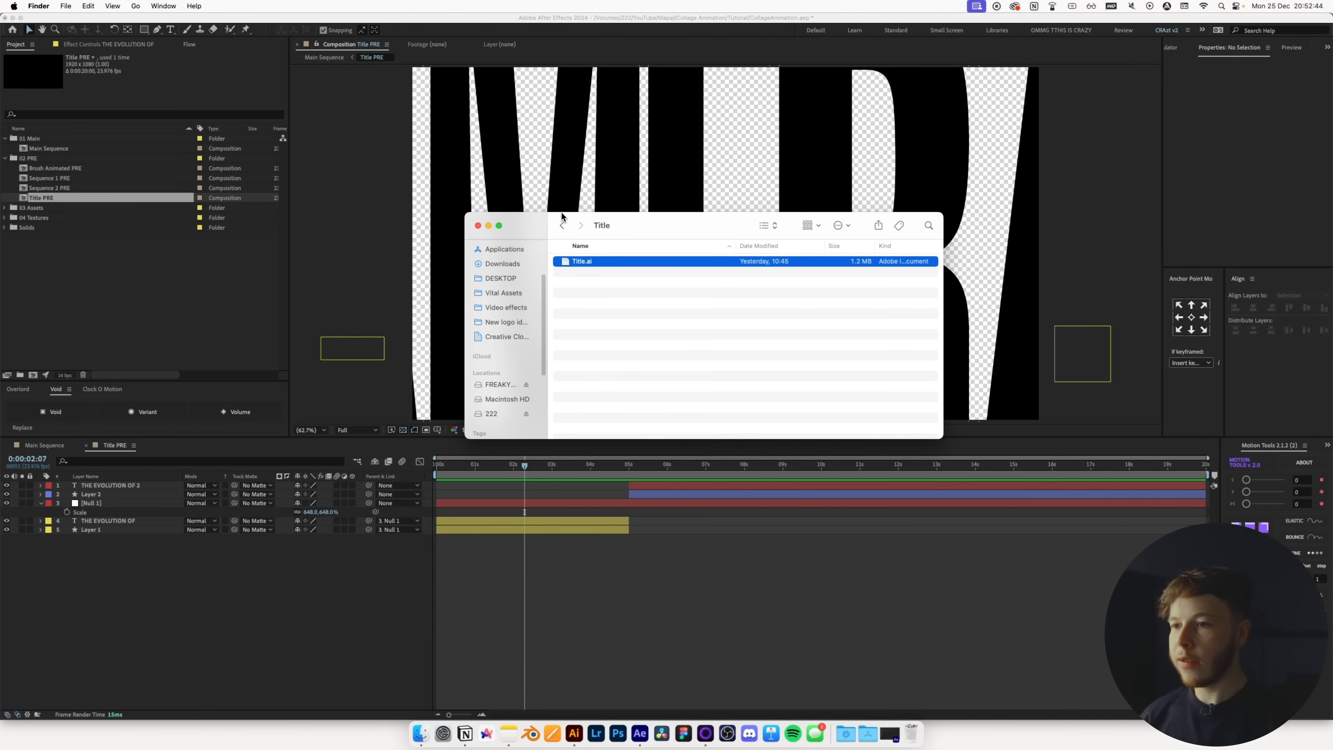
{"action": "left_click", "coordinate": [562, 226]}
{"action": "double_click", "coordinate": [600, 283]}
{"action": "left_click", "coordinate": [599, 273]}
{"action": "key", "text": "space"}
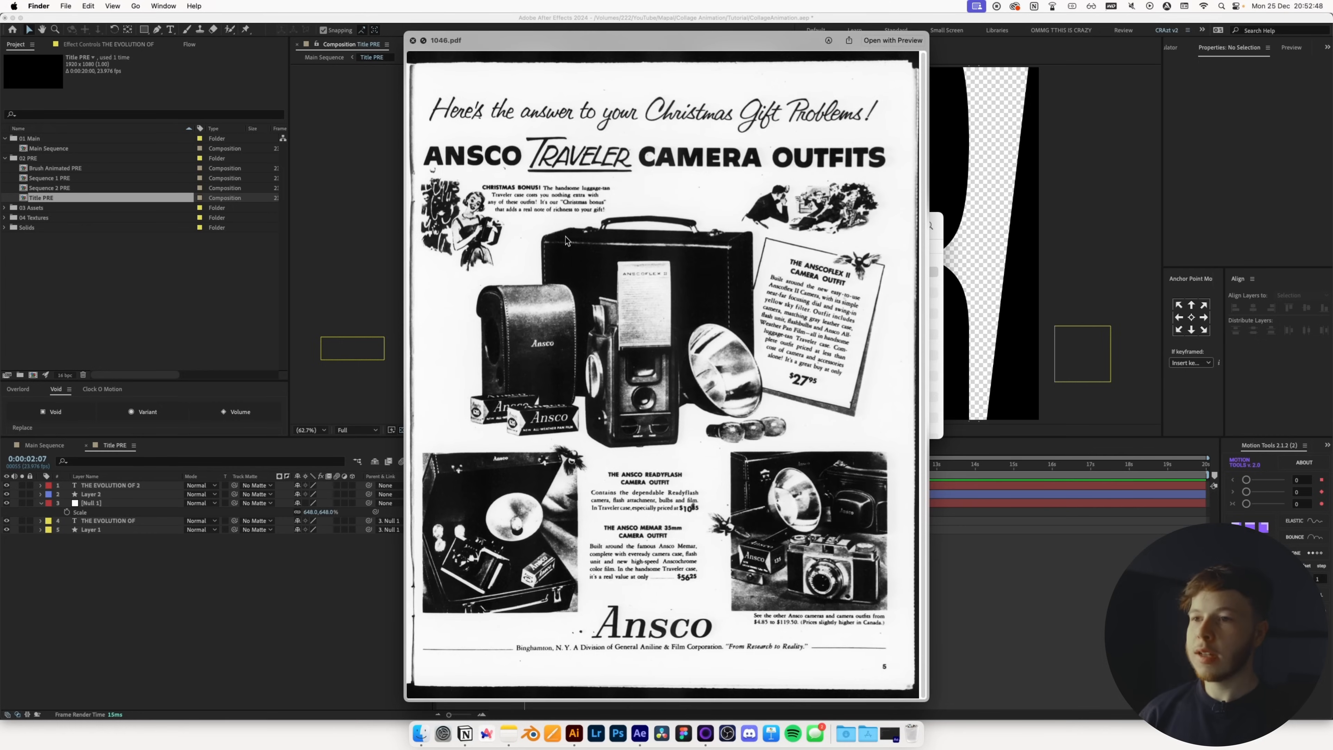
{"action": "key", "text": "space"}
{"action": "left_click_drag", "start_coordinate": [310, 464], "coordinate": [199, 586]}
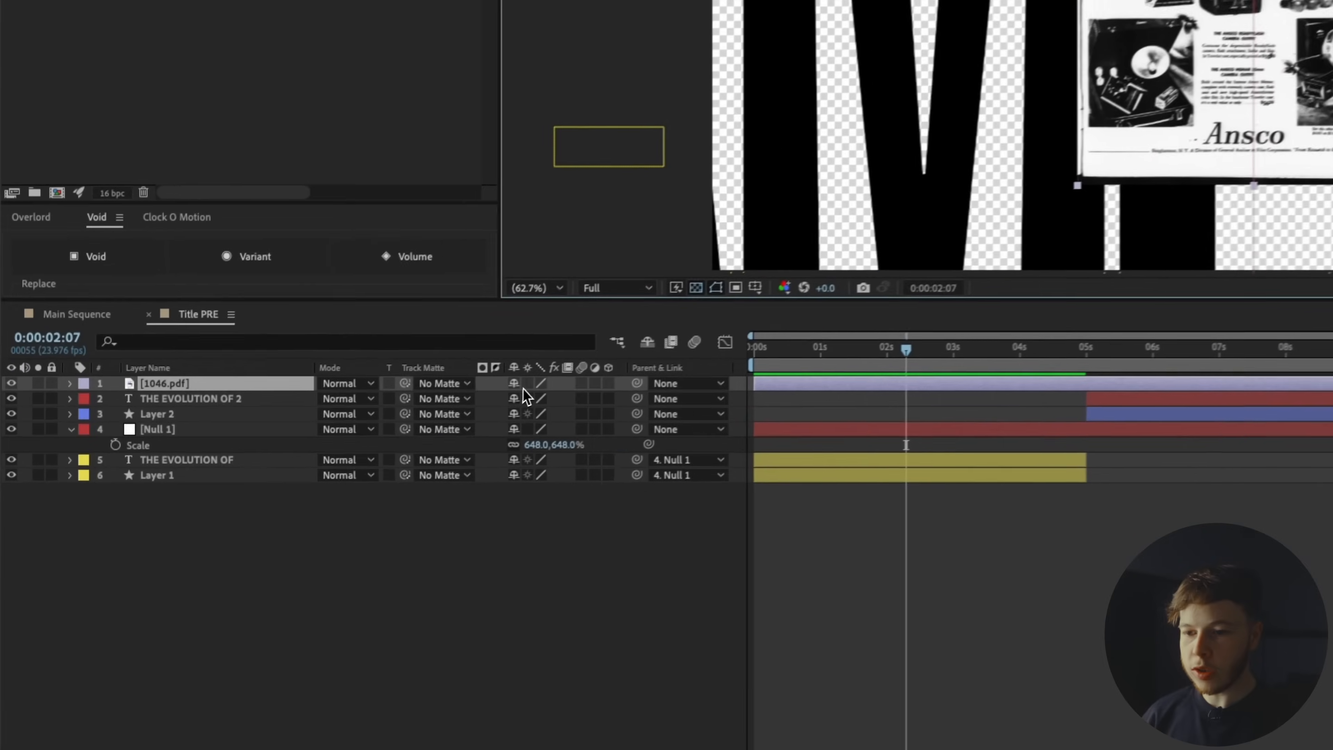
- Enable continuous rasterization for the 1046.pdf layer and place it directly above Null 1
{"action": "left_click", "coordinate": [305, 487]}
{"action": "left_click_drag", "start_coordinate": [101, 486], "coordinate": [94, 510]}
{"action": "left_click_drag", "start_coordinate": [189, 399], "coordinate": [197, 400]}
- Preserve underlying transparency on 1046.pdf, scale it to 313%, and position it over the title's M and E at 500.6, 605.4
{"action": "key", "text": "s"}
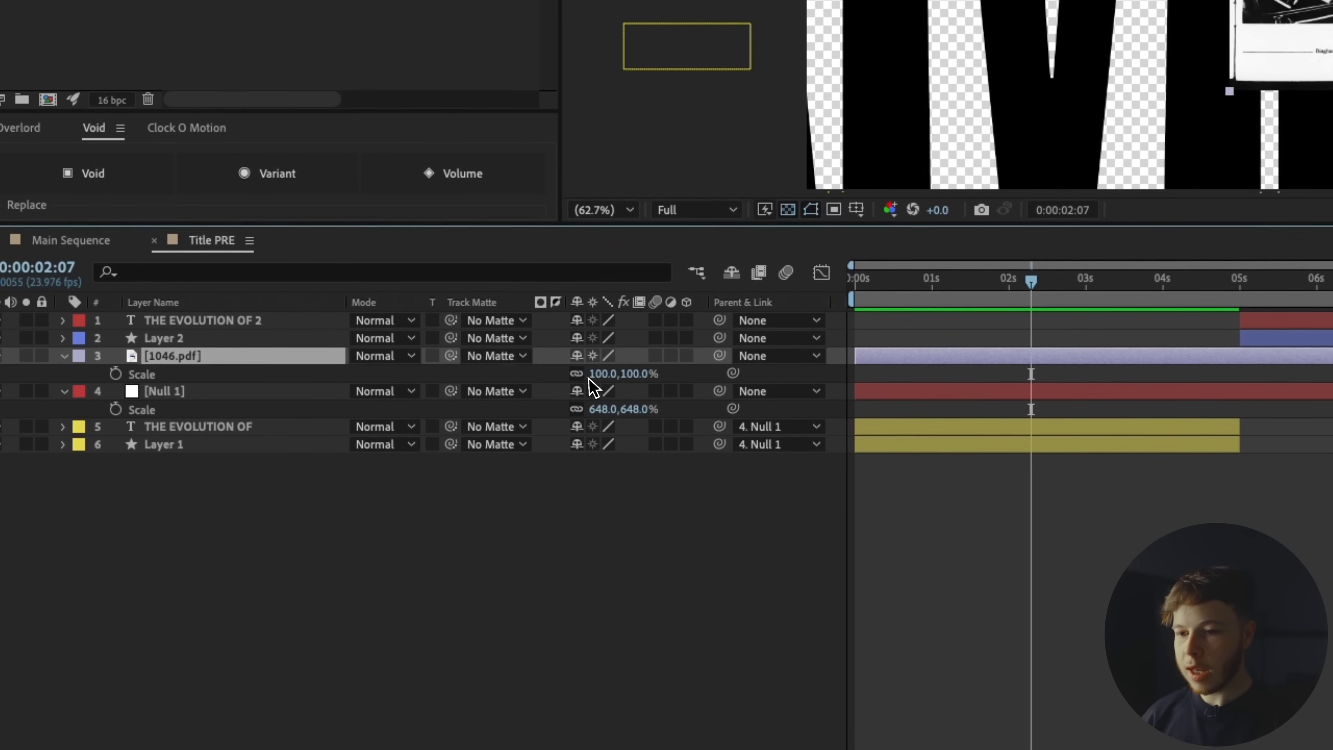
{"action": "left_click_drag", "start_coordinate": [601, 374], "coordinate": [756, 363]}
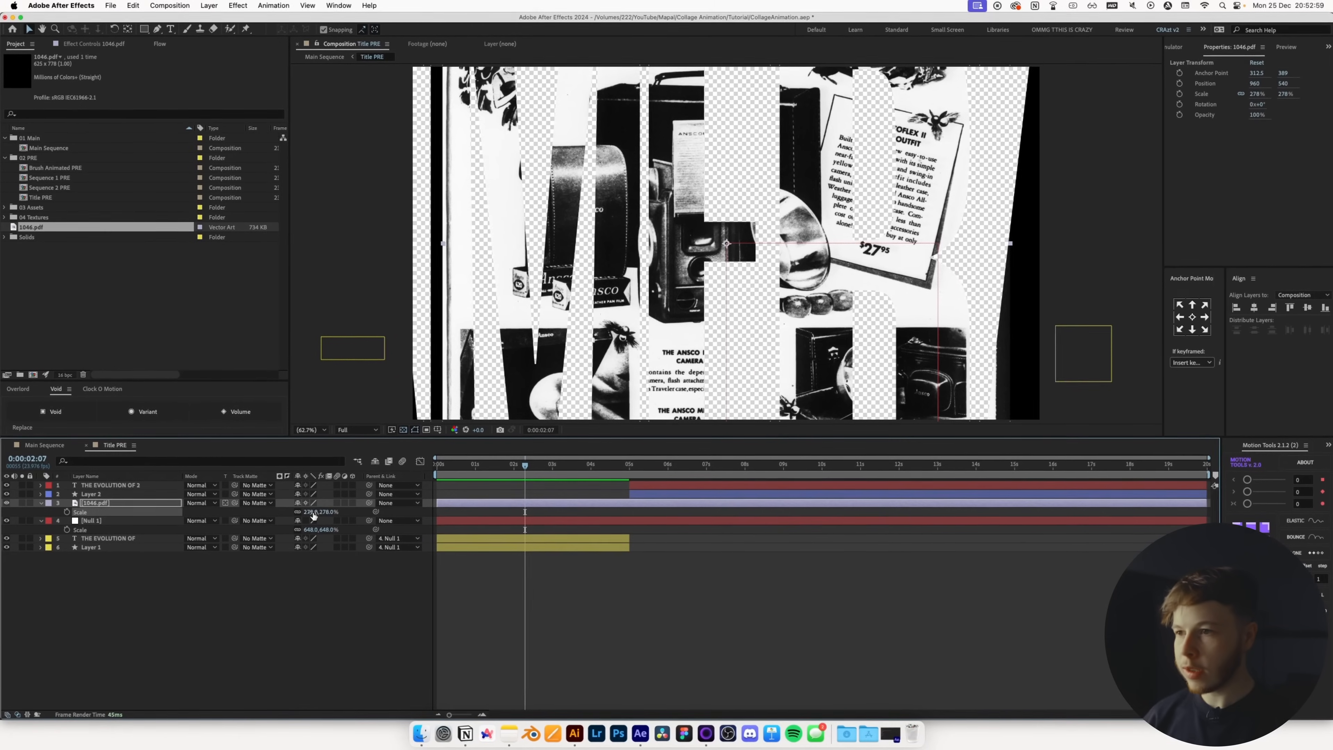
{"action": "left_click_drag", "start_coordinate": [313, 514], "coordinate": [330, 515]}
{"action": "left_click_drag", "start_coordinate": [829, 291], "coordinate": [662, 267]}
{"action": "left_click_drag", "start_coordinate": [554, 229], "coordinate": [681, 353]}
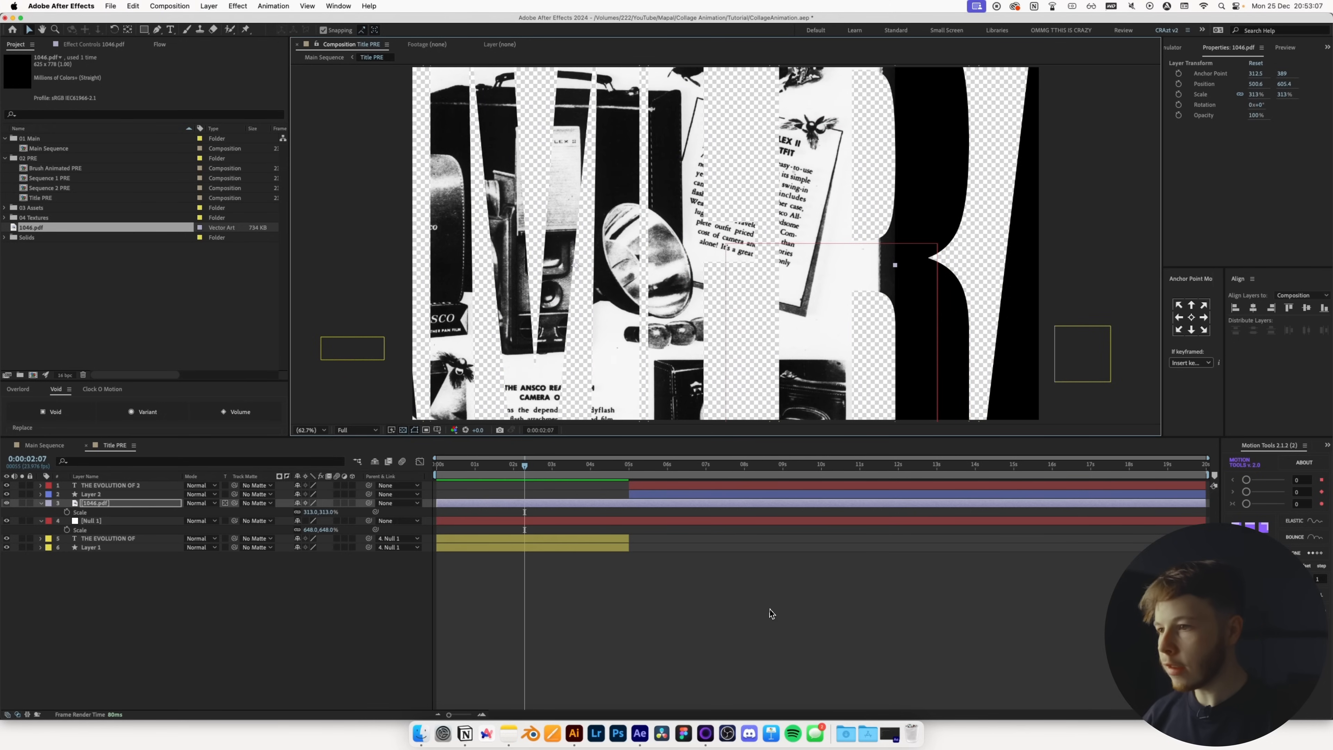
{"action": "left_click", "coordinate": [769, 594]}
- Preview 0721.pdf in Finder and add it to Title PRE, and store both PDFs in the 03 Assets project folder
{"action": "key", "text": "super+Tab"}
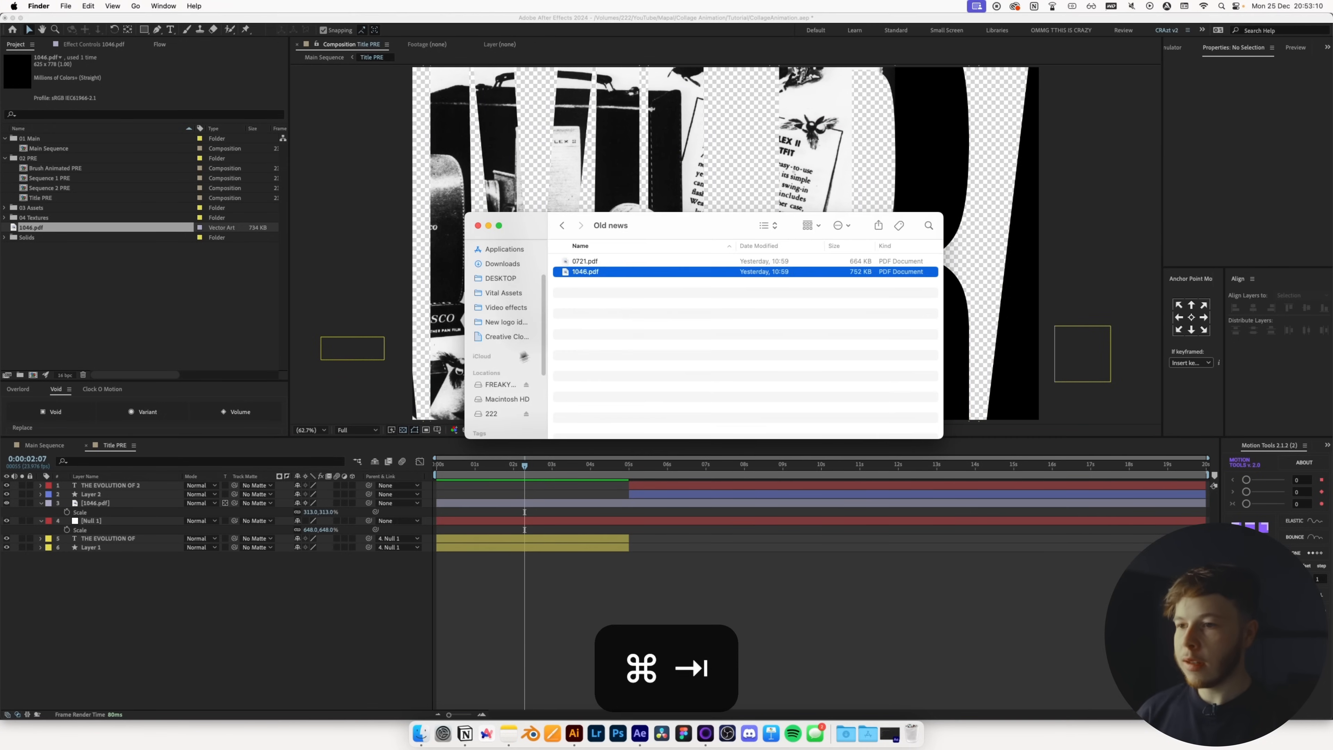
{"action": "left_click", "coordinate": [596, 263]}
{"action": "key", "text": "space"}
{"action": "key", "text": "space"}
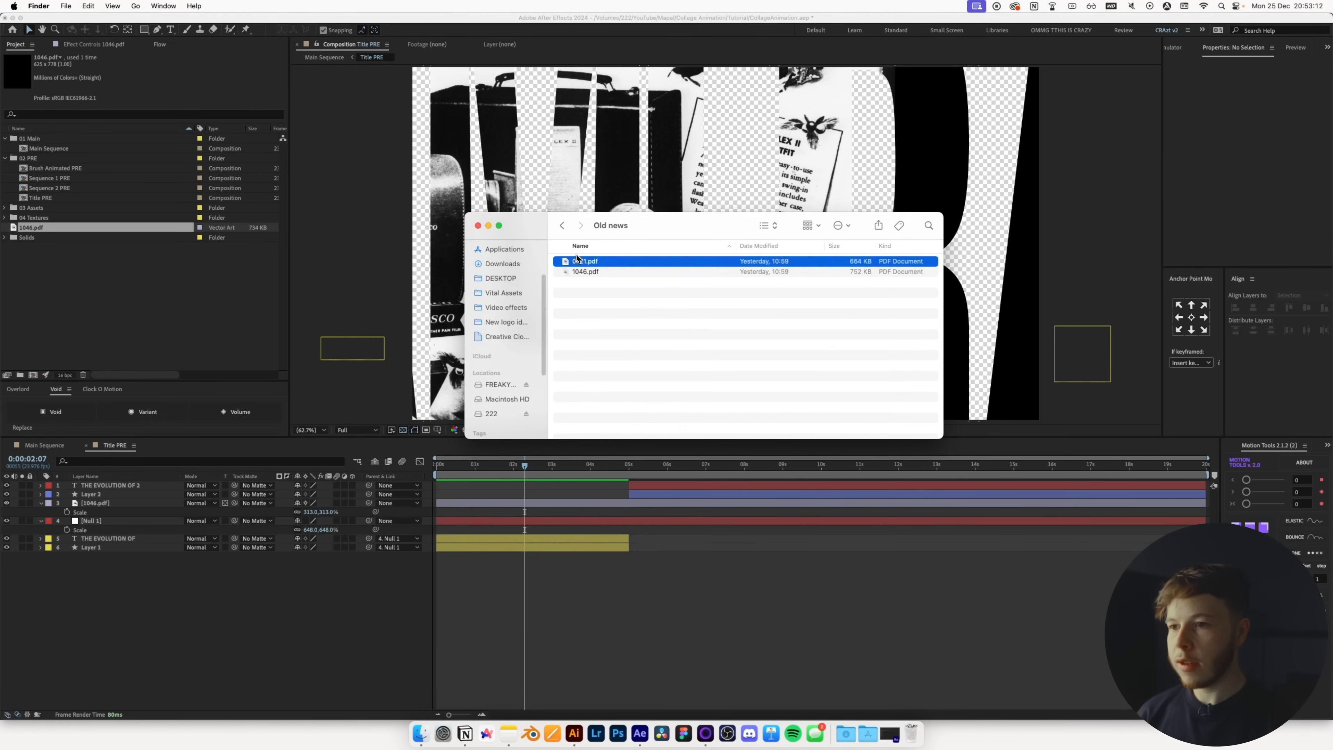
{"action": "left_click_drag", "start_coordinate": [578, 261], "coordinate": [116, 503]}
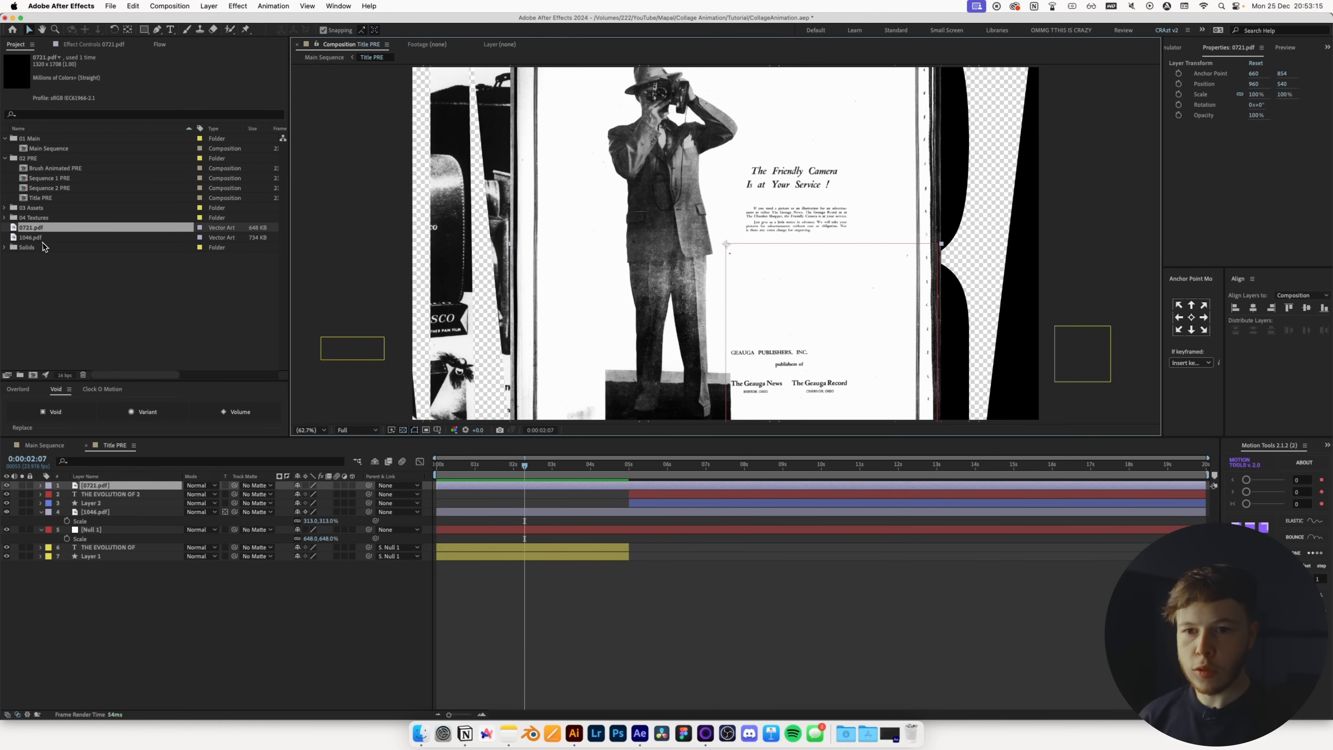
{"action": "left_click", "coordinate": [36, 237], "text": "shift"}
{"action": "left_click_drag", "start_coordinate": [33, 234], "coordinate": [31, 208]}
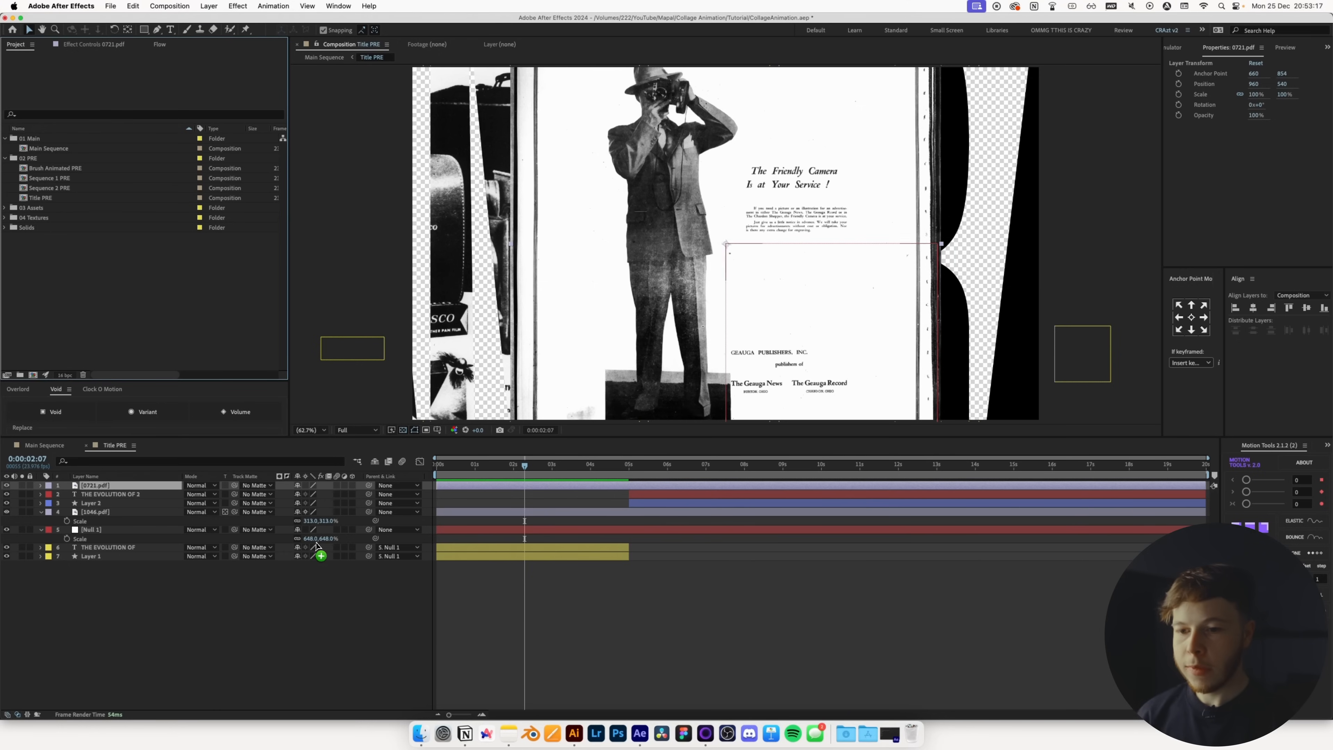
- Place 0721.pdf above 1046.pdf with continuous rasterization and preserved underlying transparency, scaled to 344% and positioned at 2271.3, 1815
{"action": "left_click", "coordinate": [306, 486]}
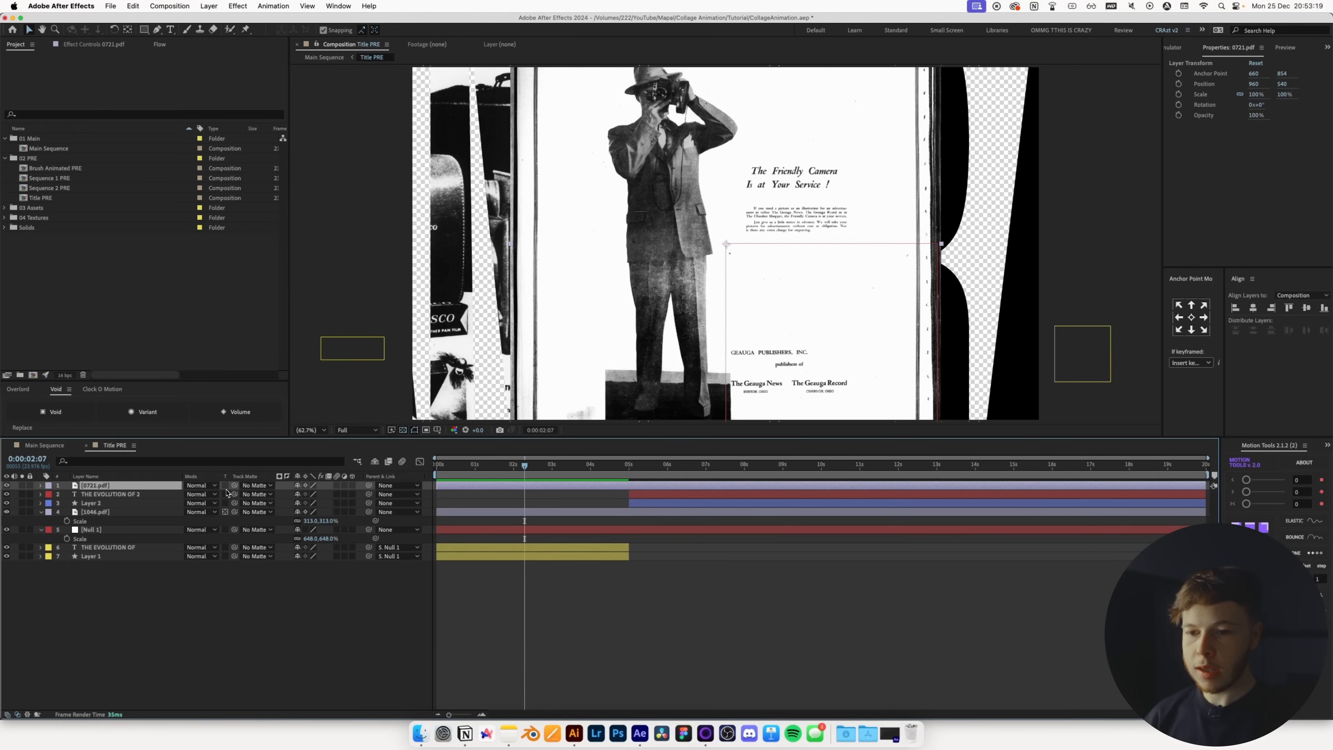
{"action": "left_click_drag", "start_coordinate": [146, 485], "coordinate": [198, 518]}
{"action": "key", "text": "s"}
{"action": "left_click_drag", "start_coordinate": [307, 513], "coordinate": [335, 513]}
{"action": "left_click_drag", "start_coordinate": [656, 310], "coordinate": [867, 421]}
{"action": "left_click_drag", "start_coordinate": [323, 518], "coordinate": [423, 518]}
{"action": "left_click", "coordinate": [825, 638]}
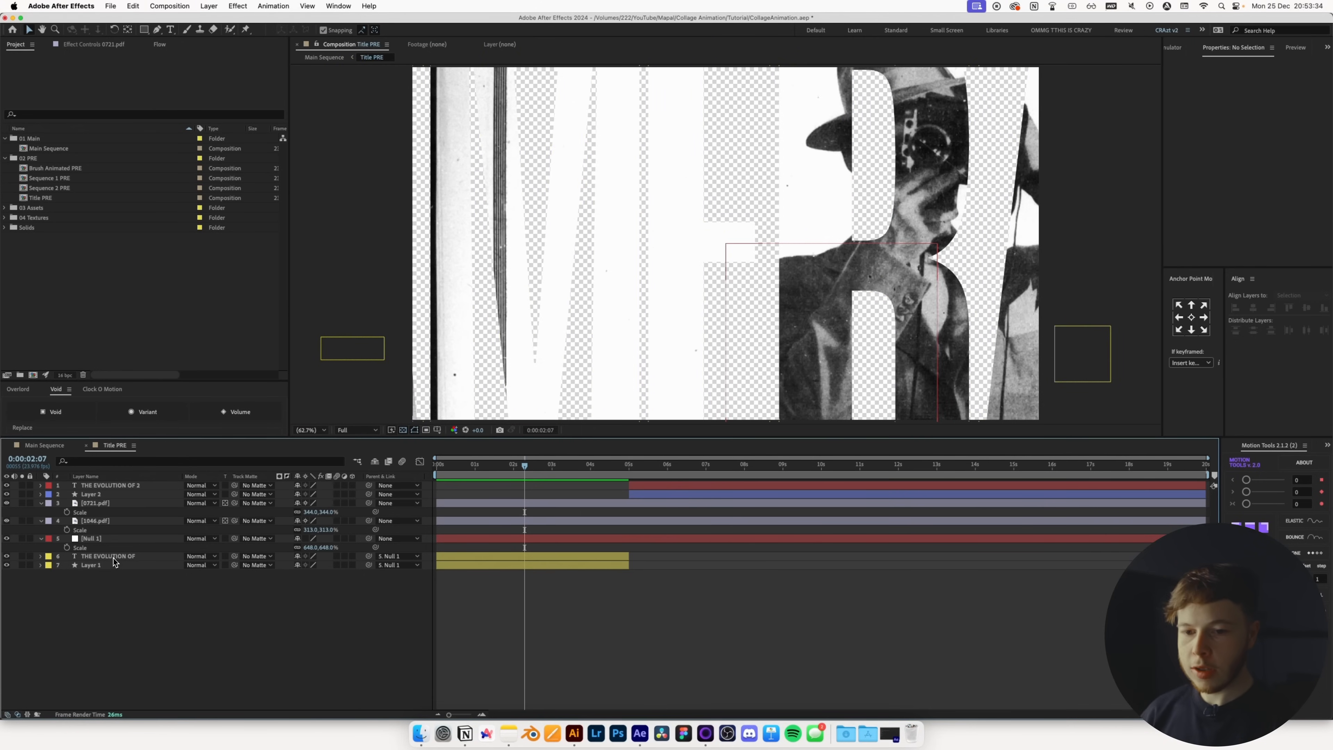
- With both PDF layers hidden, draw a red rectangle without stroke, about 1234 by 1423 px, covering the title's M and E
{"action": "left_click", "coordinate": [7, 503]}
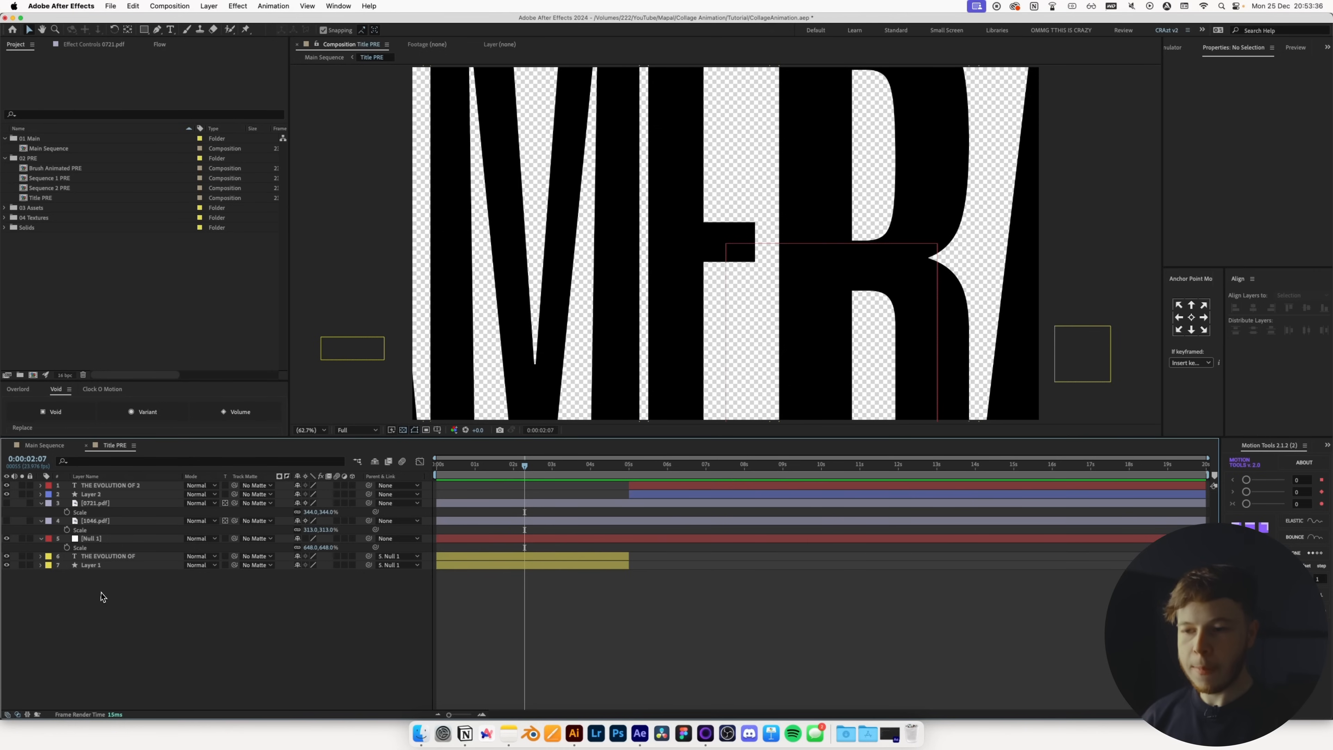
{"action": "key", "text": "q"}
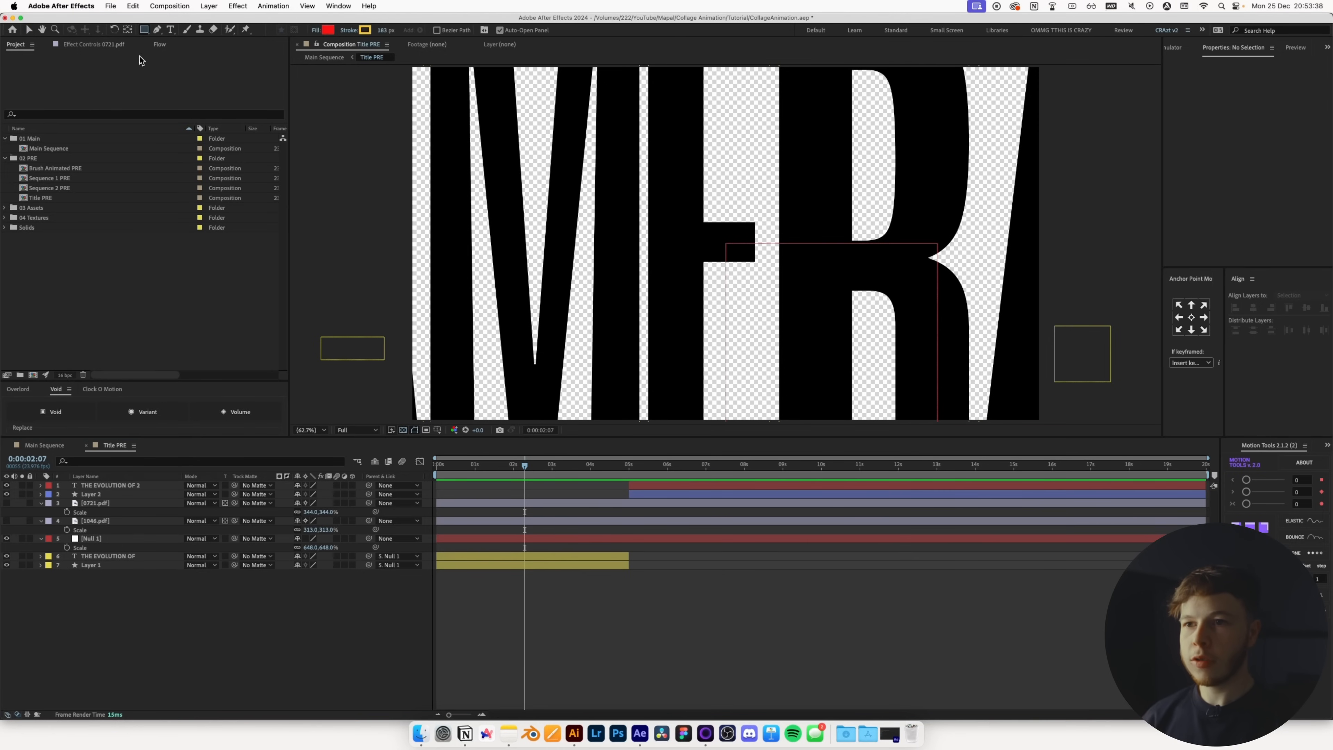
{"action": "left_click", "coordinate": [348, 32]}
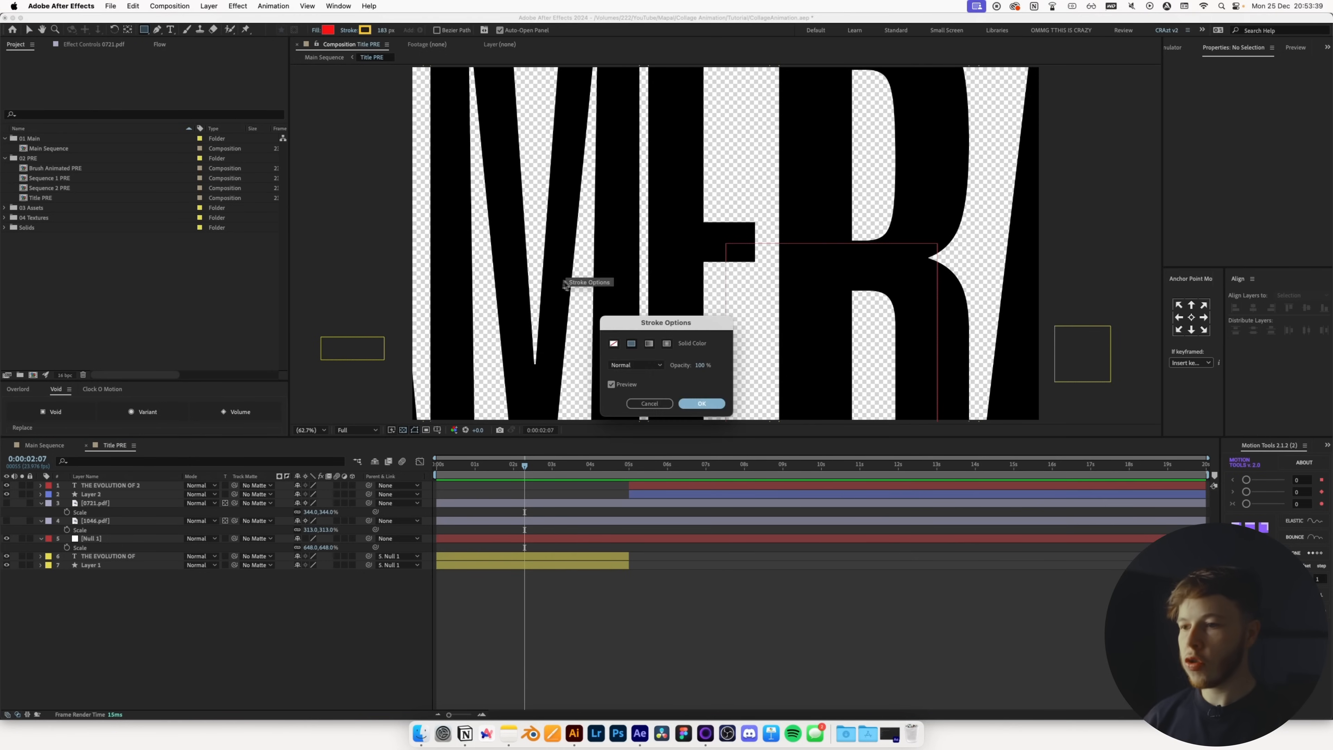
{"action": "left_click", "coordinate": [613, 343]}
{"action": "left_click", "coordinate": [701, 403]}
{"action": "scroll", "coordinate": [633, 416], "scroll_direction": "down", "scroll_amount": 1}
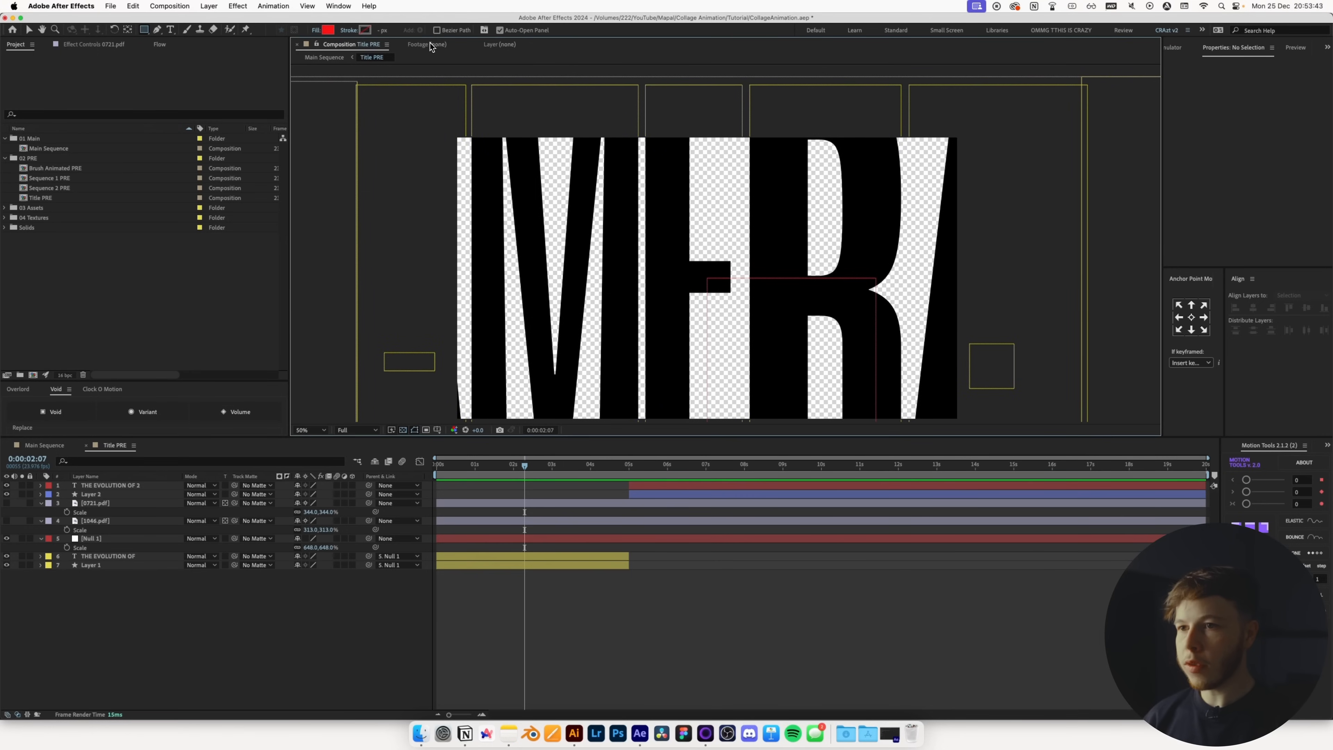
{"action": "left_click_drag", "start_coordinate": [425, 69], "coordinate": [746, 491]}
{"action": "left_click", "coordinate": [124, 495]}
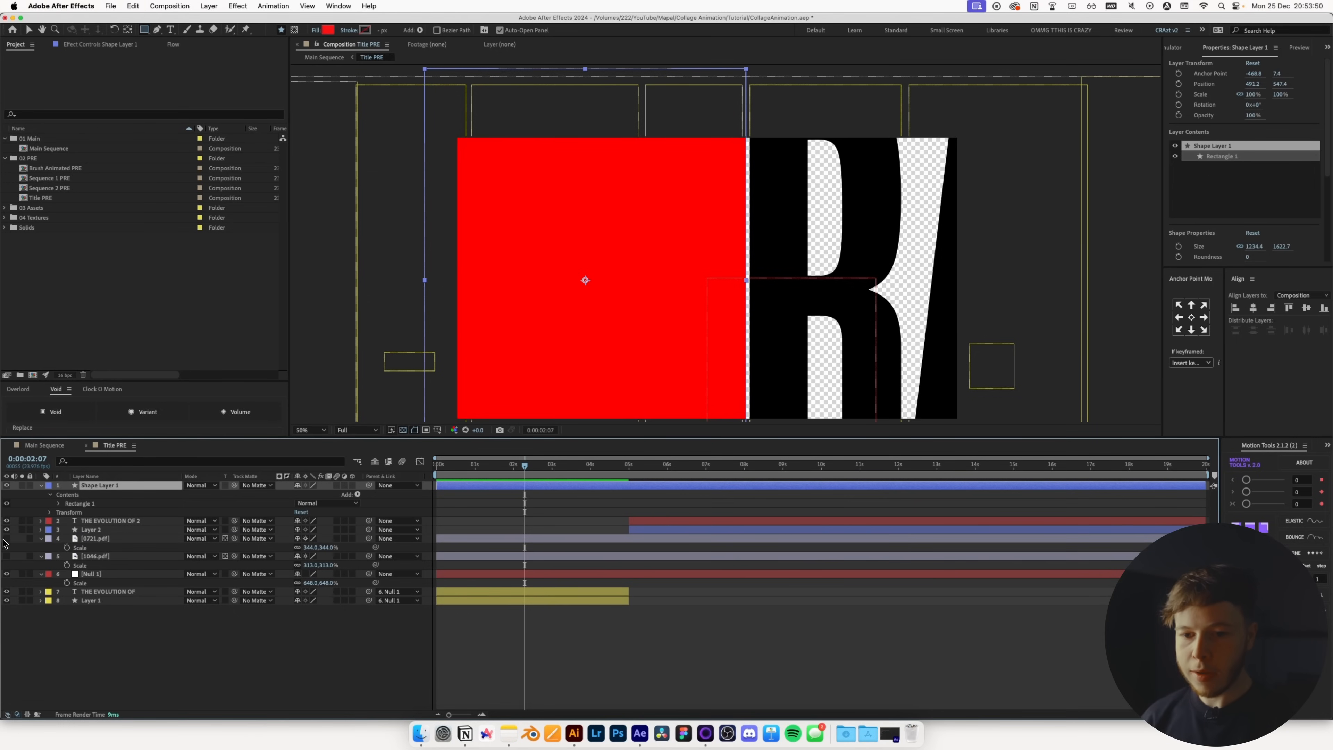
- Show both PDF layers again and use Shape Layer 1 as an inverted track matte for 0721.pdf
{"action": "left_click", "coordinate": [6, 555]}
{"action": "left_click", "coordinate": [103, 538]}
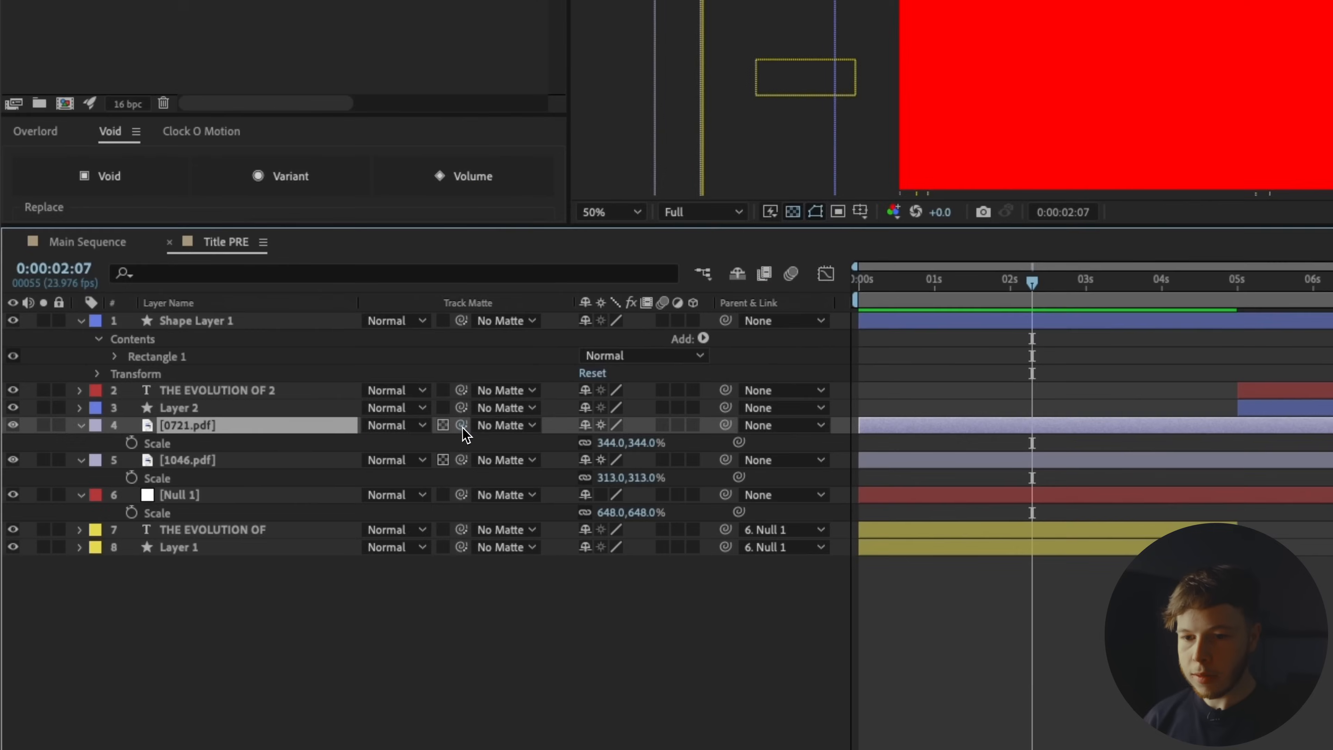
{"action": "left_click_drag", "start_coordinate": [234, 538], "coordinate": [117, 488]}
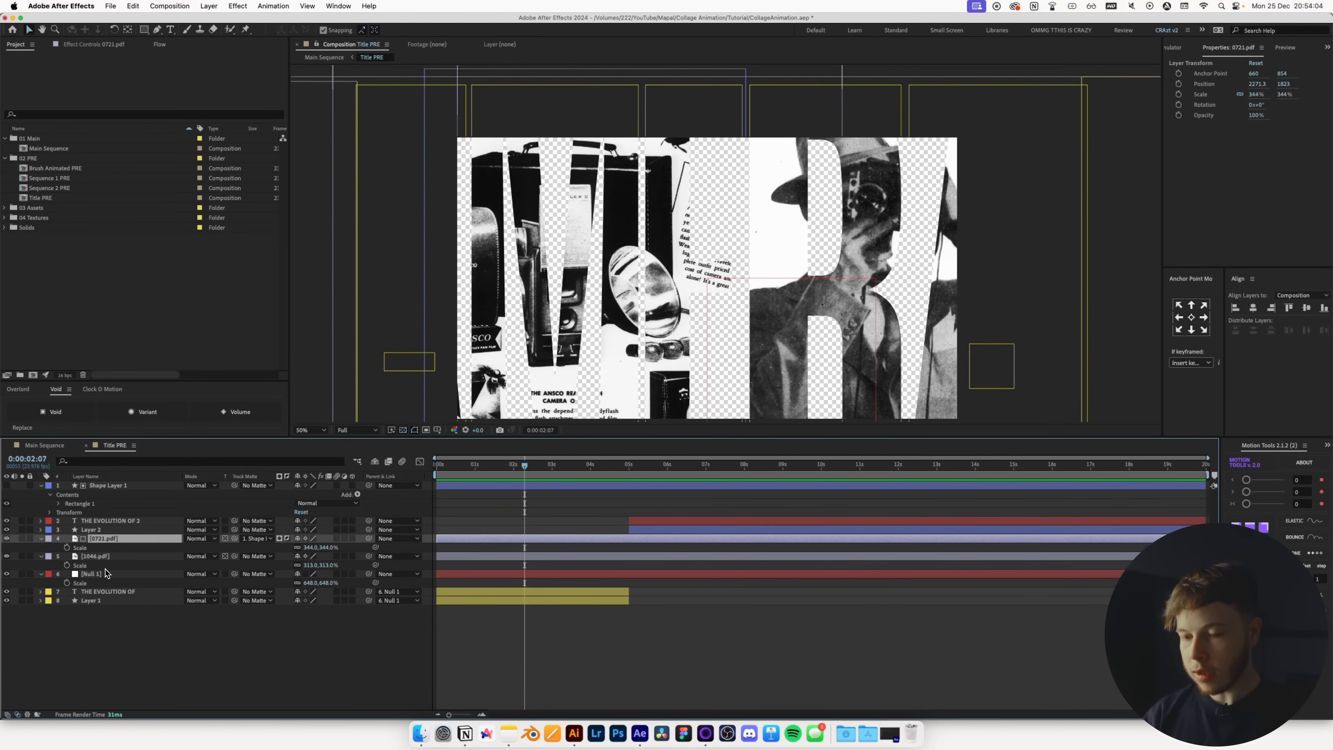
- Create a 1920 by 1080 px solid in light blue, 9BD7F0, above 0721.pdf in Title PRE
{"action": "key", "text": "super+y"}
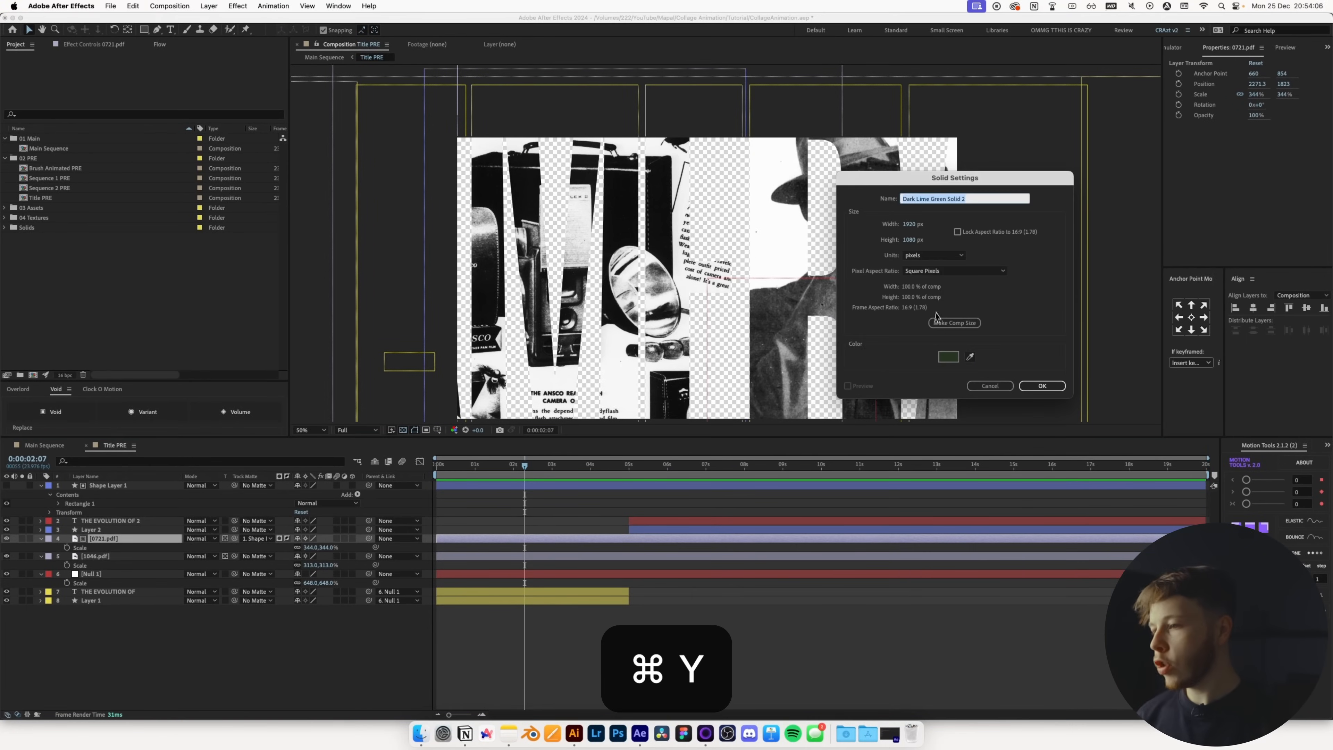
{"action": "left_click", "coordinate": [948, 356]}
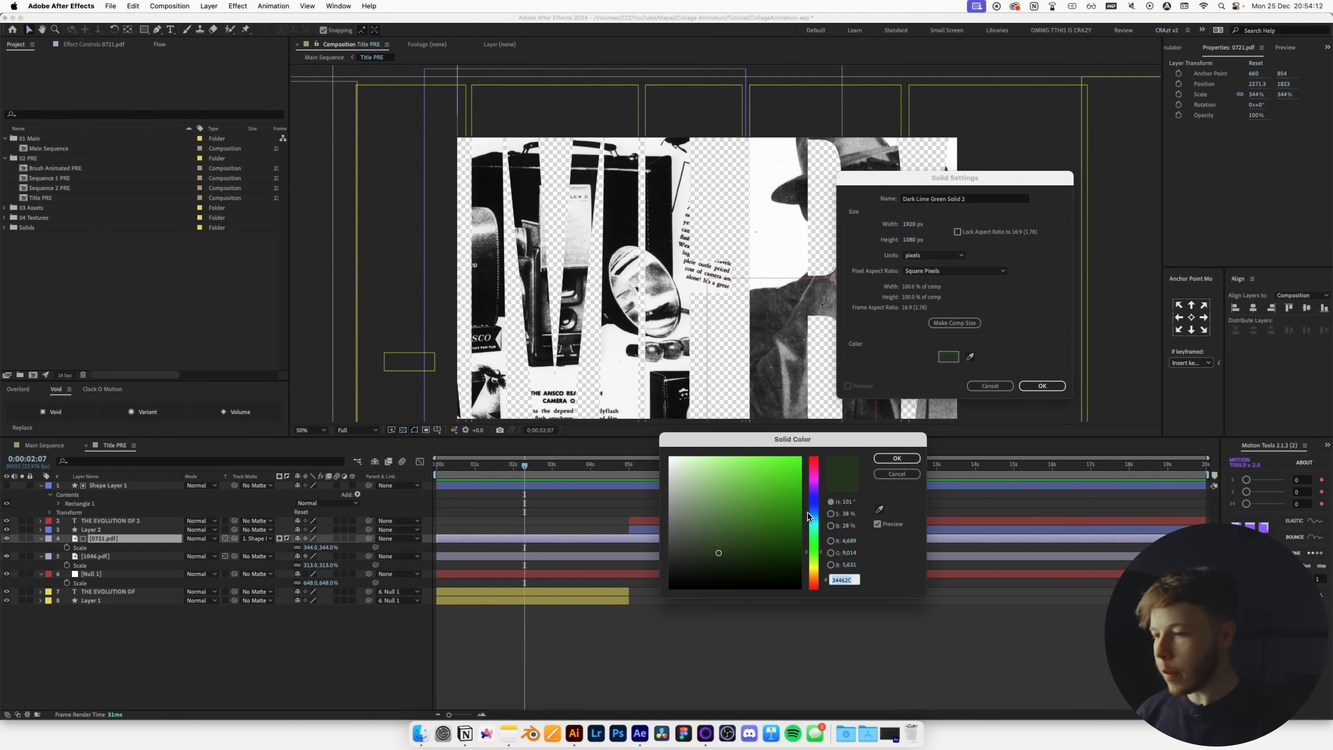
{"action": "left_click", "coordinate": [813, 522]}
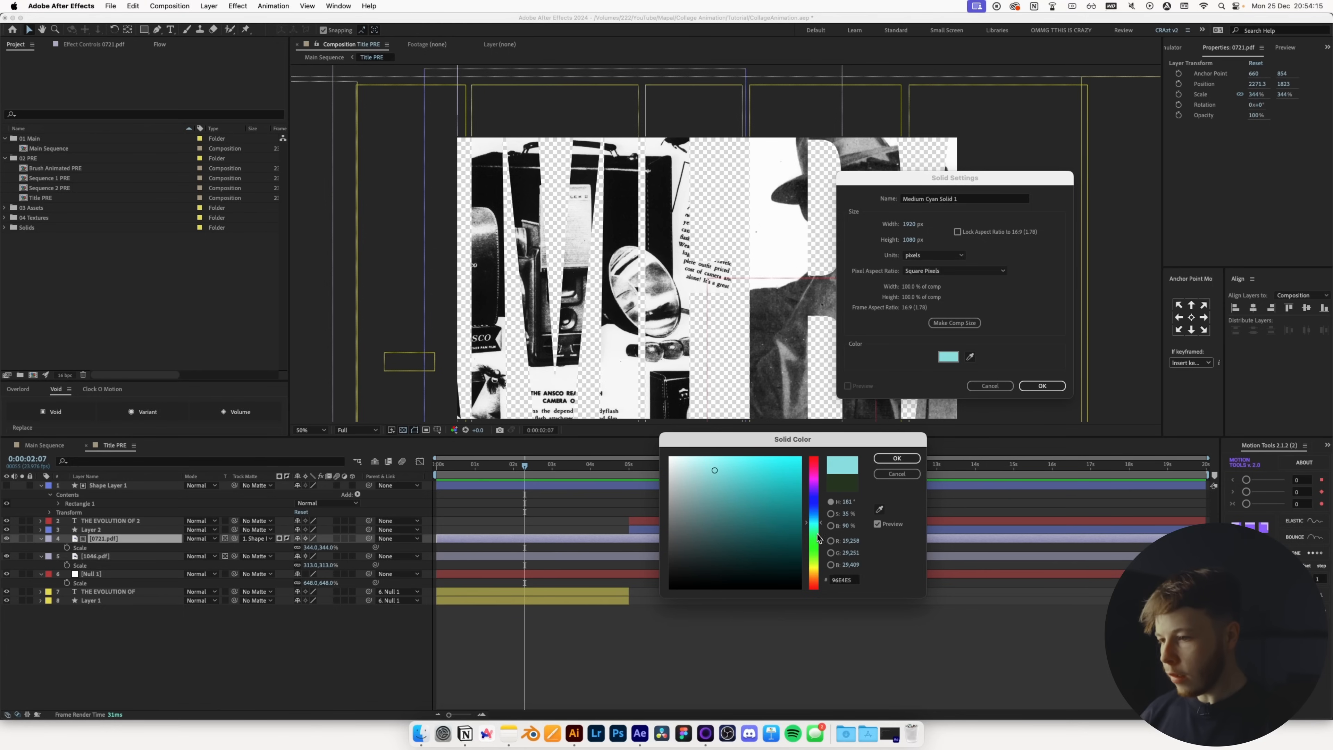
{"action": "left_click_drag", "start_coordinate": [816, 524], "coordinate": [818, 516]}
{"action": "left_click_drag", "start_coordinate": [725, 474], "coordinate": [728, 469]}
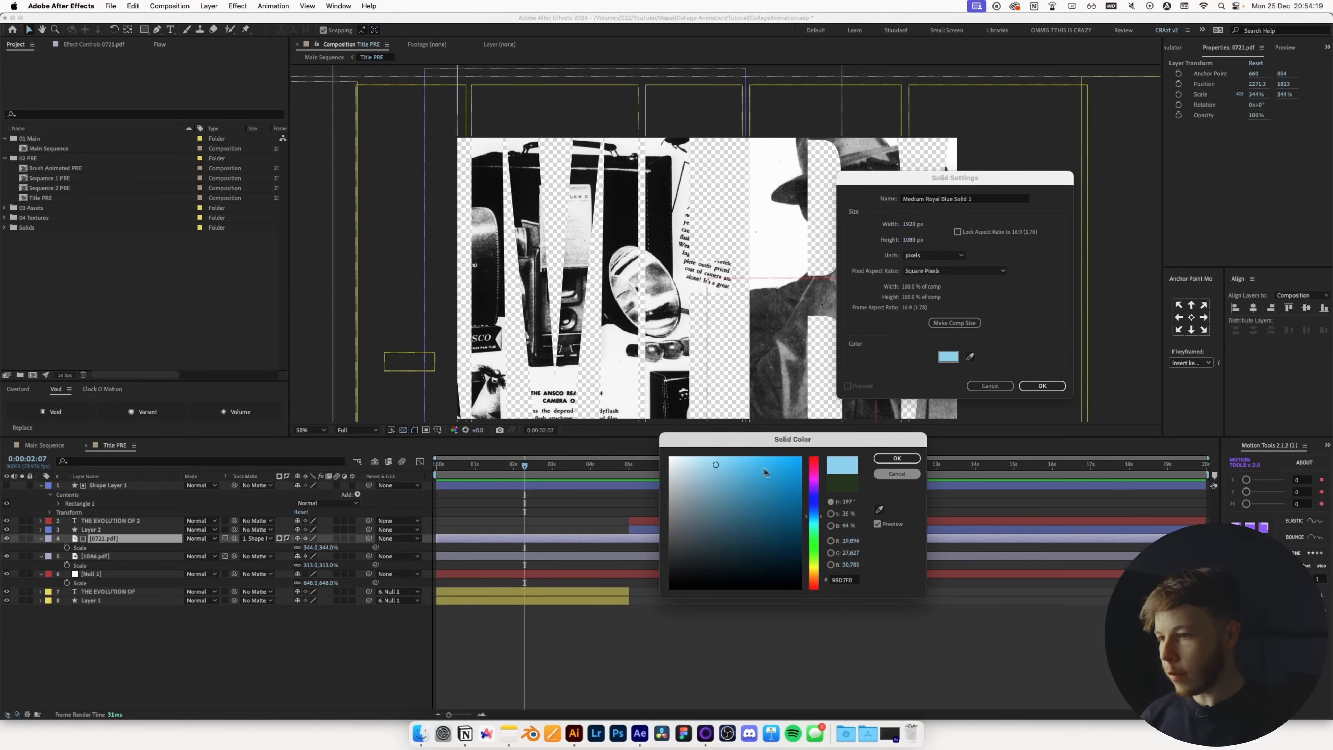
{"action": "left_click", "coordinate": [896, 458]}
{"action": "left_click", "coordinate": [1042, 385]}
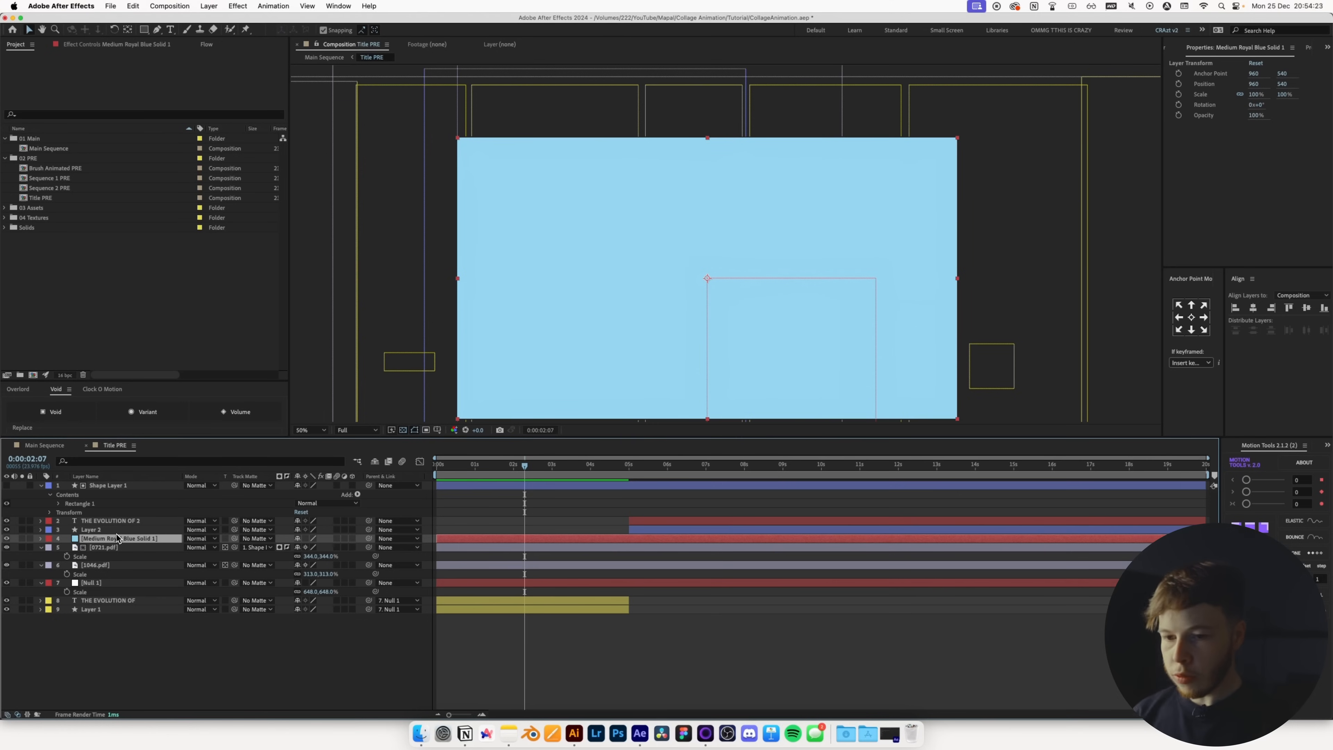
- Preserve underlying transparency on the light blue solid and set its blending mode to Linear Burn
{"action": "left_click", "coordinate": [227, 538]}
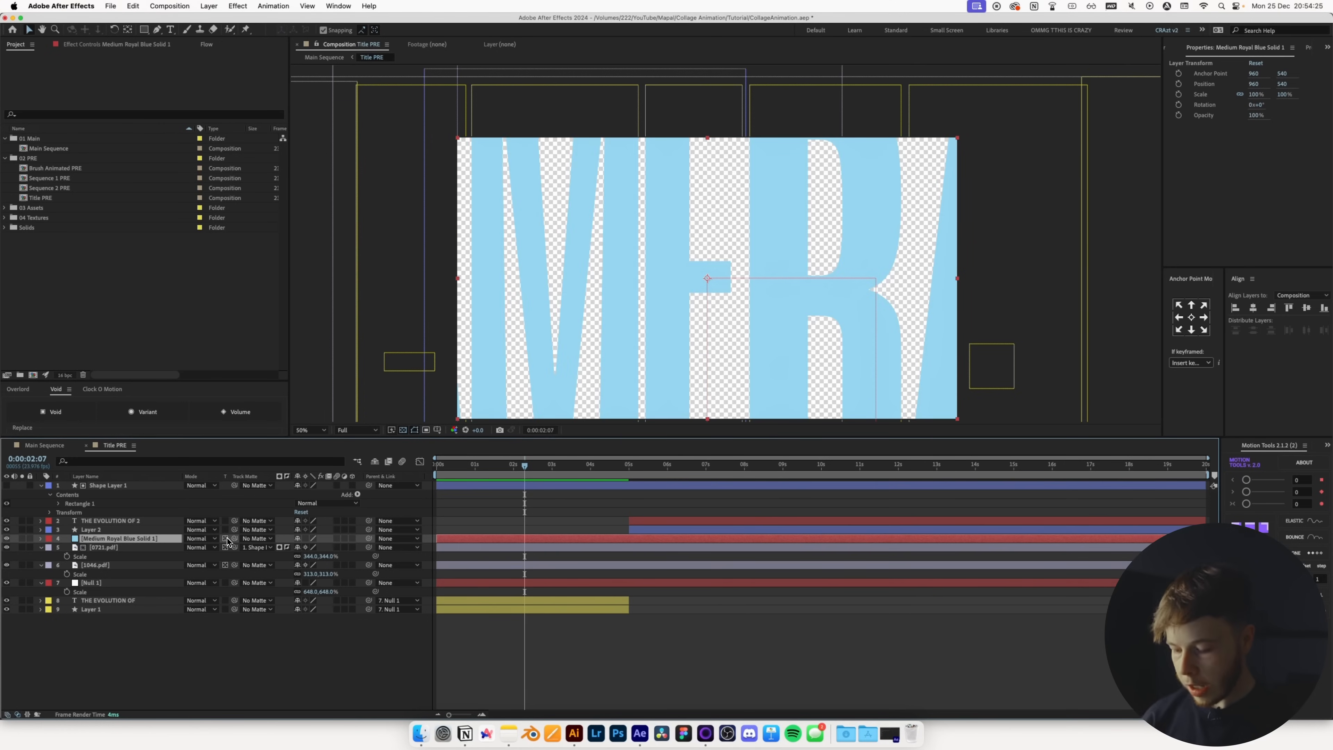
{"action": "key", "text": "shift+minus"}
{"action": "key", "text": "shift+minus"}
{"action": "key", "text": "shift+minus"}
{"action": "key", "text": "shift+minus"}
{"action": "key", "text": "shift+minus"}
{"action": "key", "text": "shift+minus"}
{"action": "key", "text": "shift+minus"}
{"action": "key", "text": "shift+minus"}
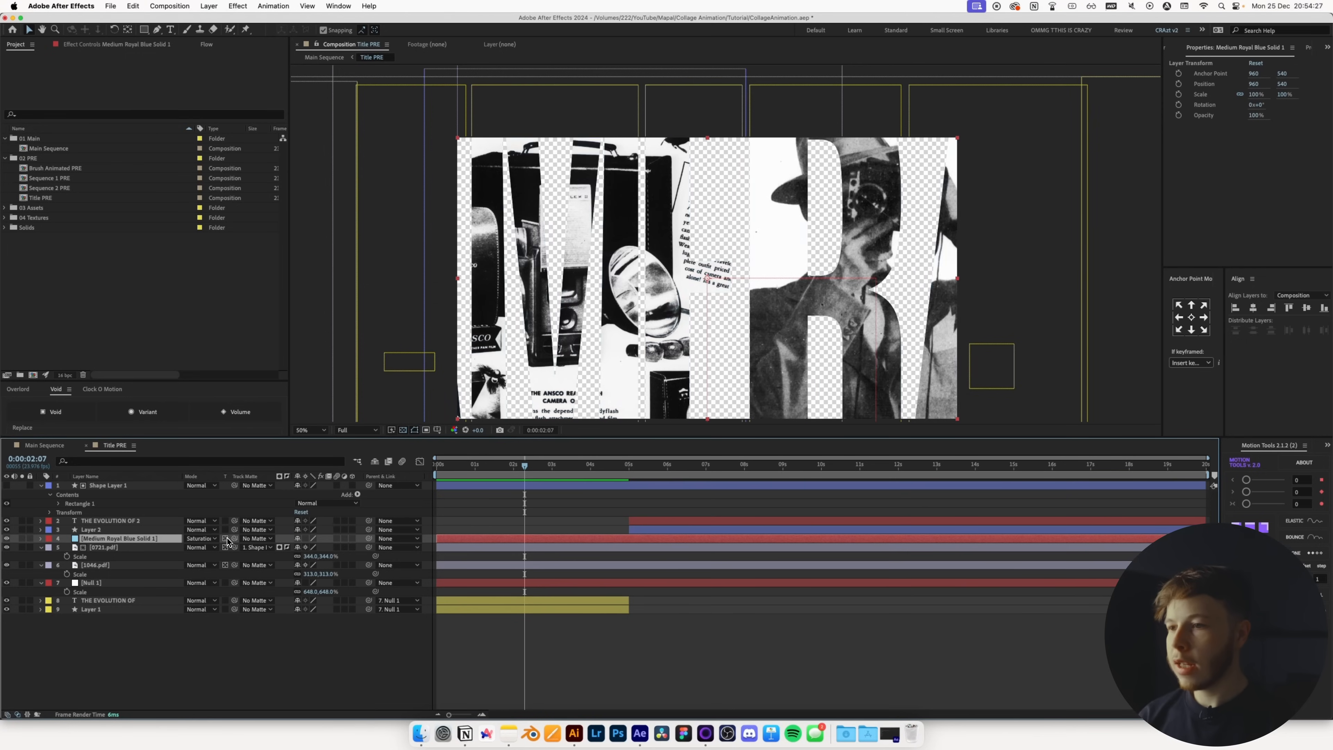
{"action": "key", "text": "shift+minus"}
{"action": "key", "text": "shift+minus"}
{"action": "key", "text": "shift+minus"}
{"action": "key", "text": "shift+minus"}
{"action": "key", "text": "shift+minus"}
{"action": "key", "text": "shift+minus"}
{"action": "key", "text": "shift+minus"}
{"action": "key", "text": "shift+minus"}
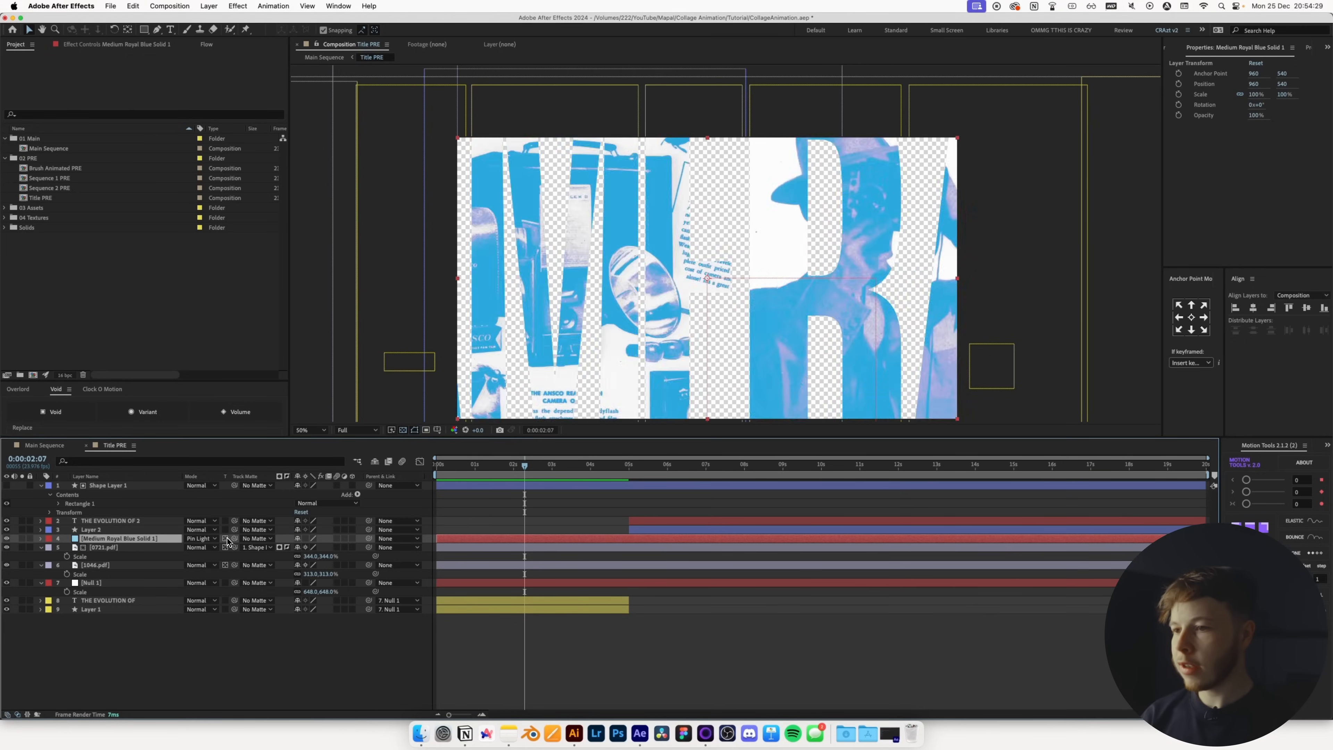
{"action": "key", "text": "shift+minus"}
{"action": "key", "text": "shift+minus"}
{"action": "key", "text": "shift+minus"}
{"action": "key", "text": "shift+minus"}
{"action": "key", "text": "shift+minus"}
{"action": "key", "text": "shift+minus"}
{"action": "key", "text": "shift+minus"}
{"action": "key", "text": "shift+minus"}
{"action": "key", "text": "shift+minus"}
{"action": "key", "text": "shift+minus"}
{"action": "key", "text": "shift+minus"}
{"action": "key", "text": "shift+minus"}
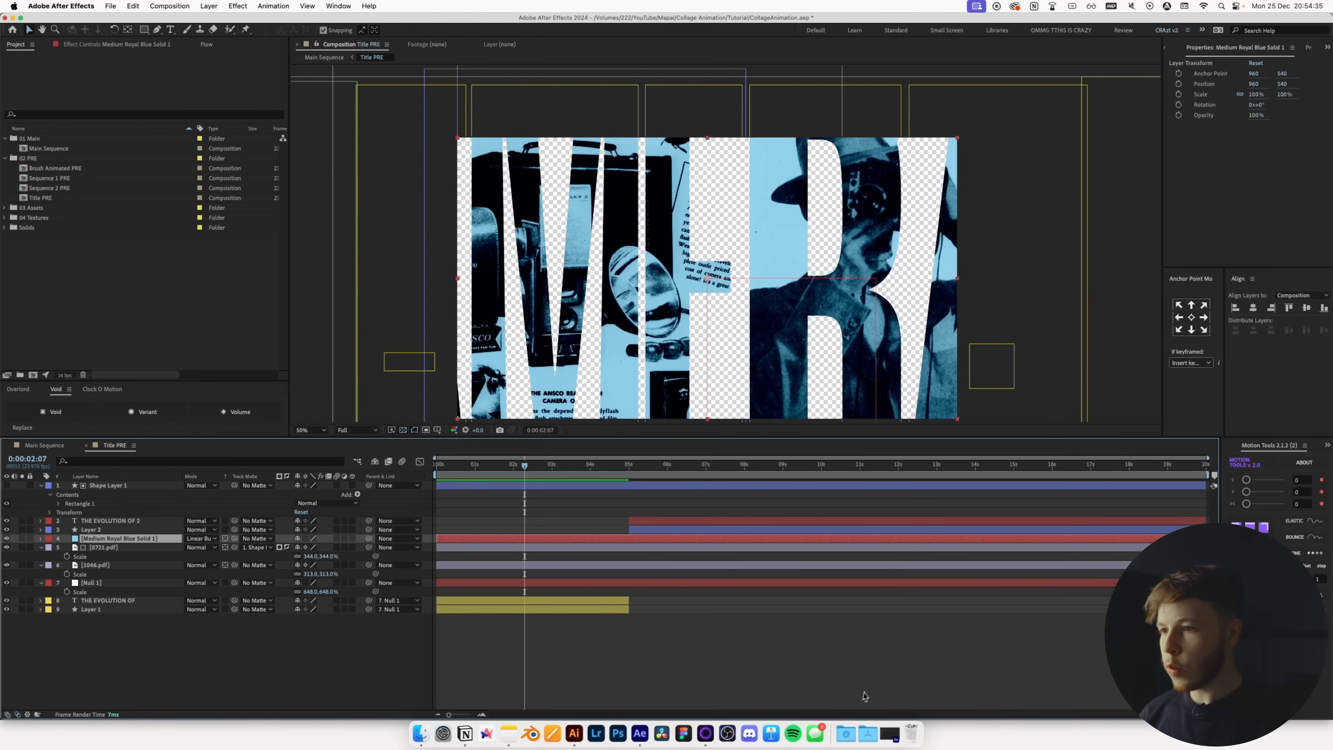
- Mask the blue solid with a rectangle over the man's photo from the title's R onward, and duplicate it with the mask inverted
{"action": "left_click", "coordinate": [143, 29]}
{"action": "left_click_drag", "start_coordinate": [1043, 115], "coordinate": [740, 434]}
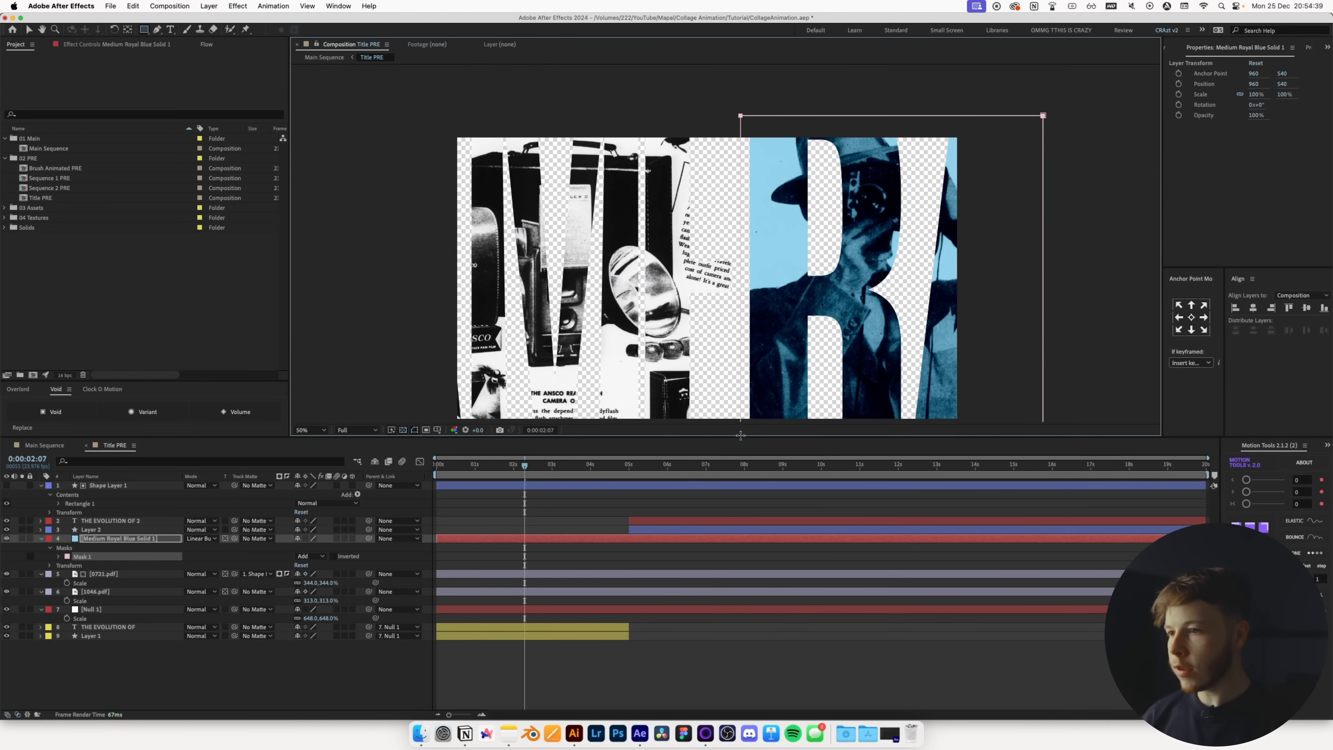
{"action": "key", "text": "super+d"}
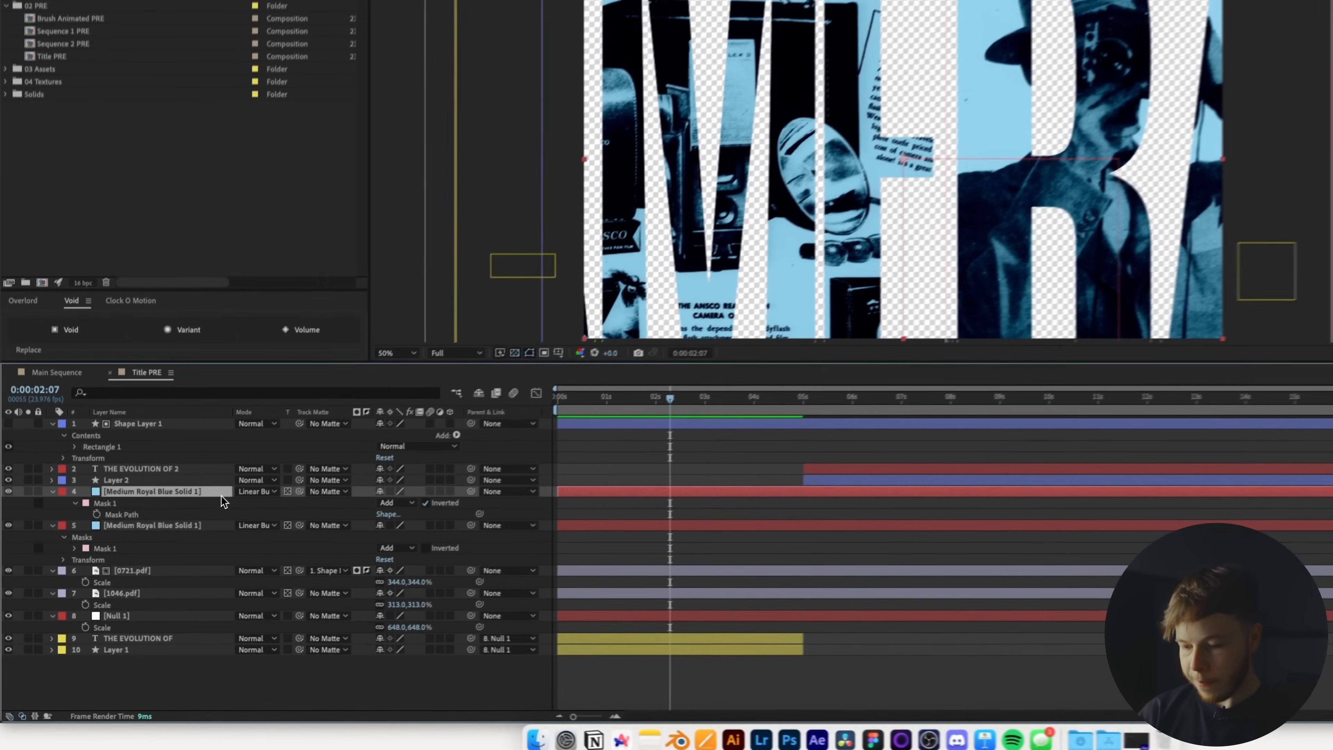
- Change the duplicated solid's colour to medium red as a new solid, leaving the original solid blue
{"action": "key", "text": "super+shift+y"}
{"action": "left_click", "coordinate": [1008, 330]}
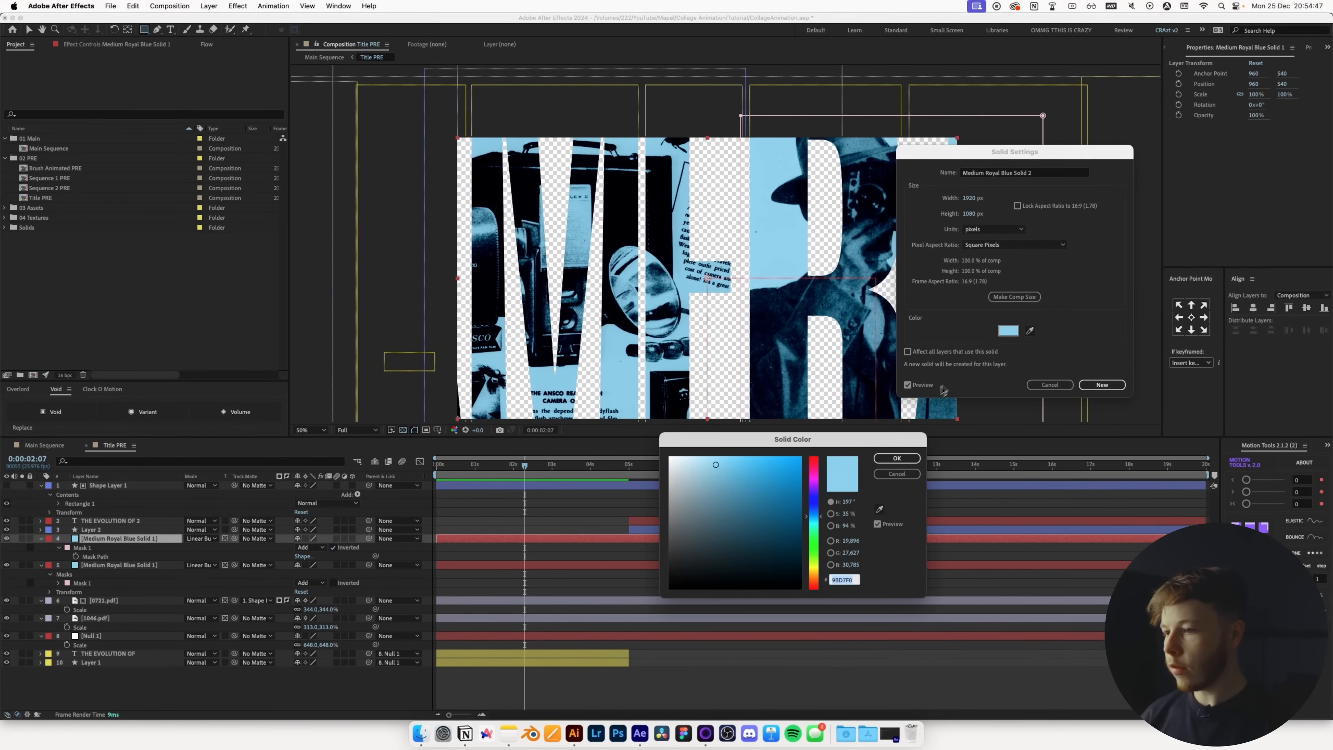
{"action": "left_click_drag", "start_coordinate": [813, 518], "coordinate": [820, 463]}
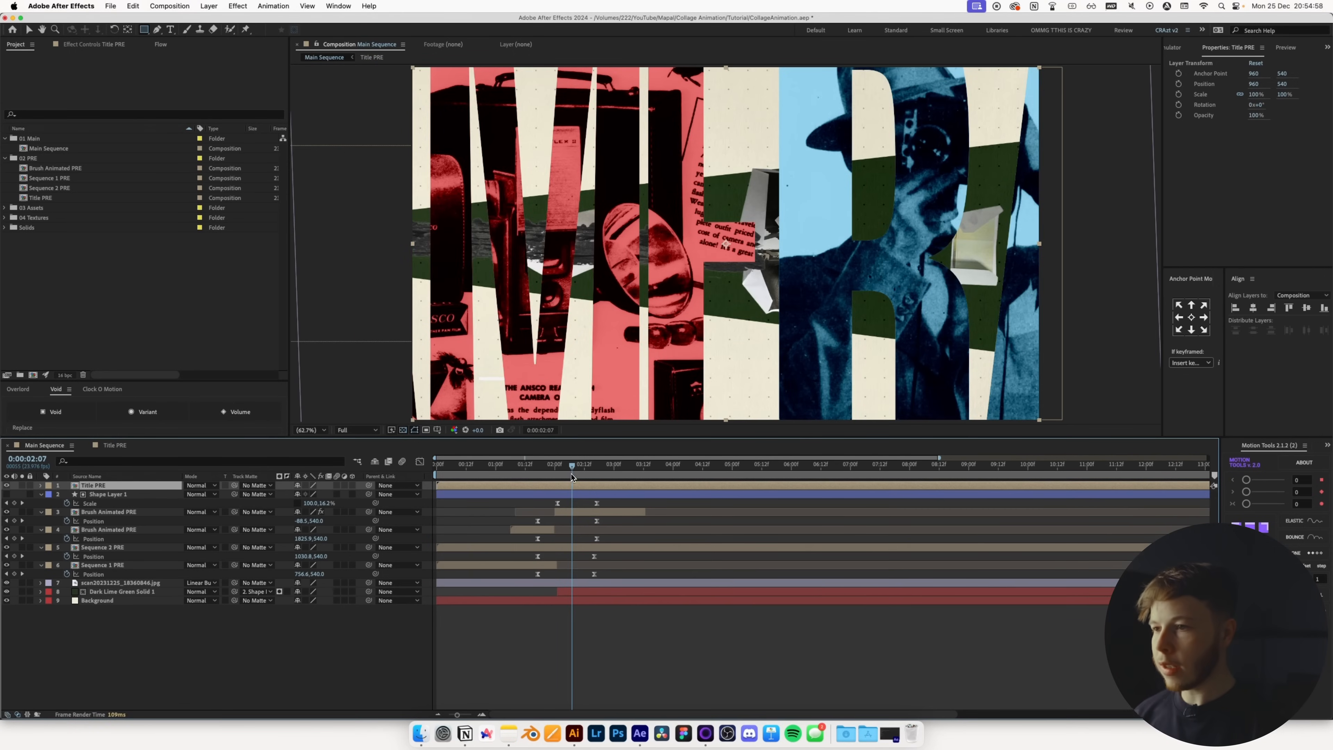
- Trim the start of Title PRE to 0:00:04:01 in Main Sequence and preview the title over the cameras
{"action": "left_click_drag", "start_coordinate": [571, 476], "coordinate": [676, 469]}
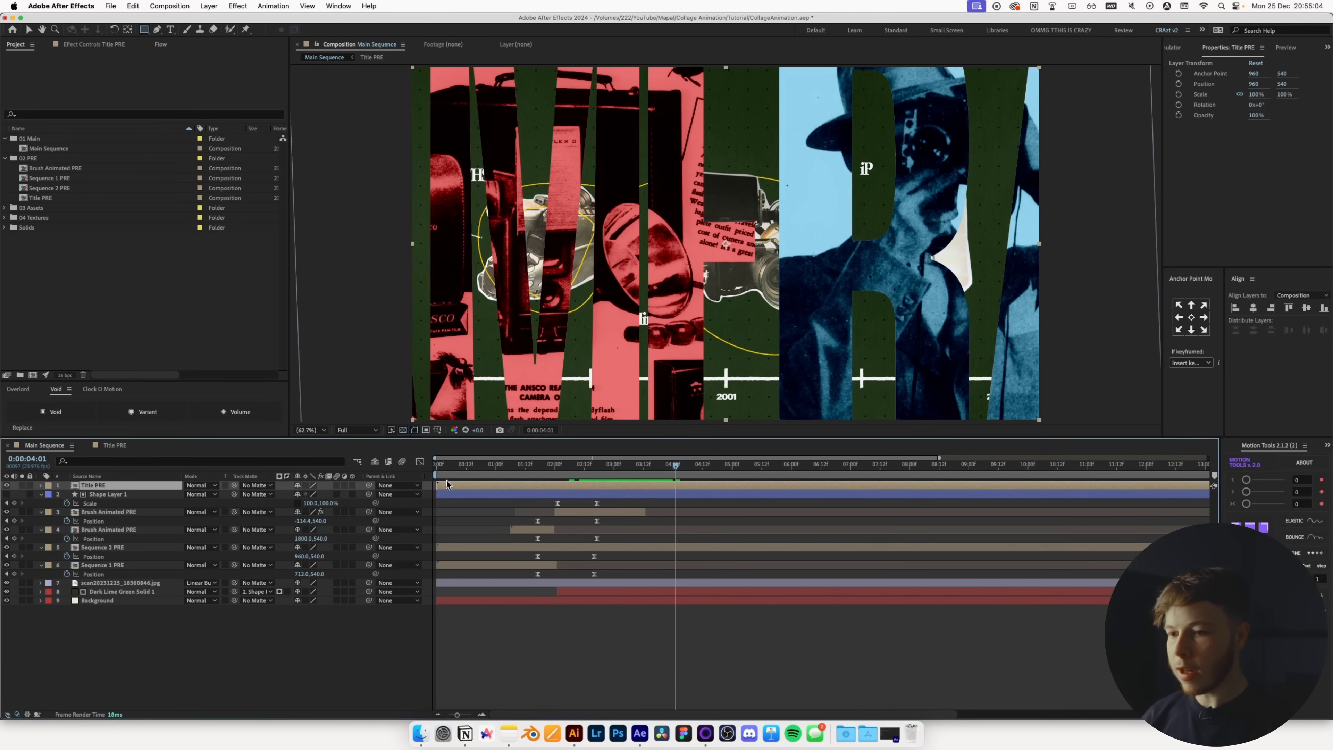
{"action": "key", "text": "space"}
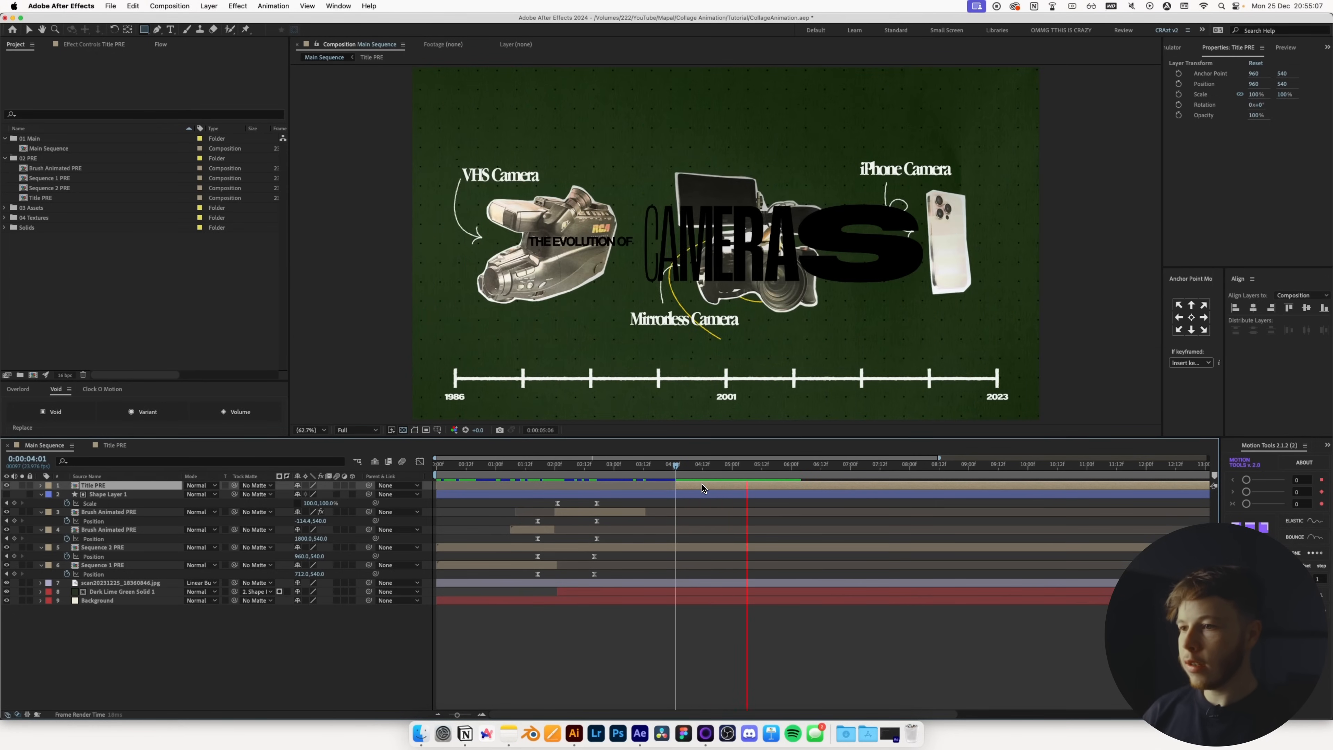
{"action": "key", "text": "space"}
{"action": "mouse_move", "coordinate": [686, 469]}
{"action": "left_mouse_down"}
{"action": "mouse_move", "coordinate": [638, 470]}
{"action": "mouse_move", "coordinate": [704, 472]}
{"action": "left_mouse_up"}
- In Title PRE, add a position keyframe of 960, 540 to Null 1 and place it at about 0:00:04:19
{"action": "double_click", "coordinate": [684, 485]}
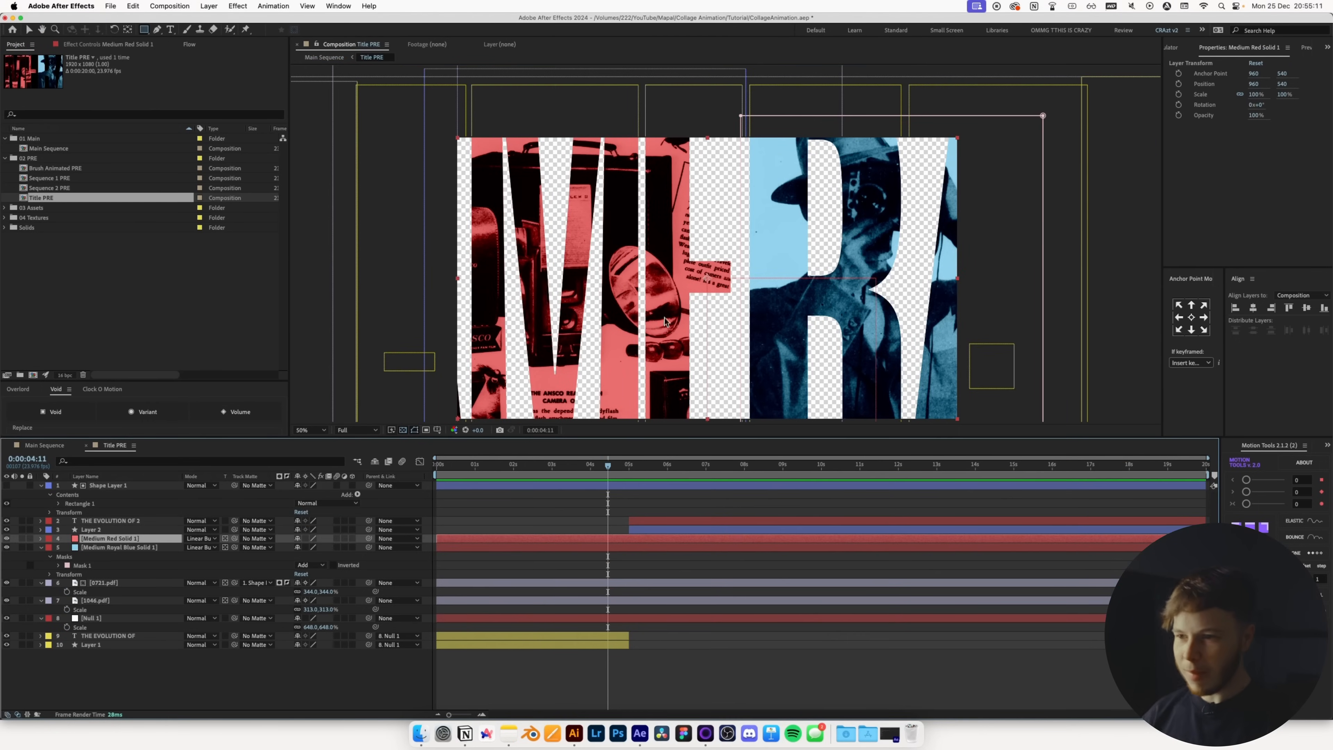
{"action": "left_click_drag", "start_coordinate": [673, 311], "coordinate": [667, 269]}
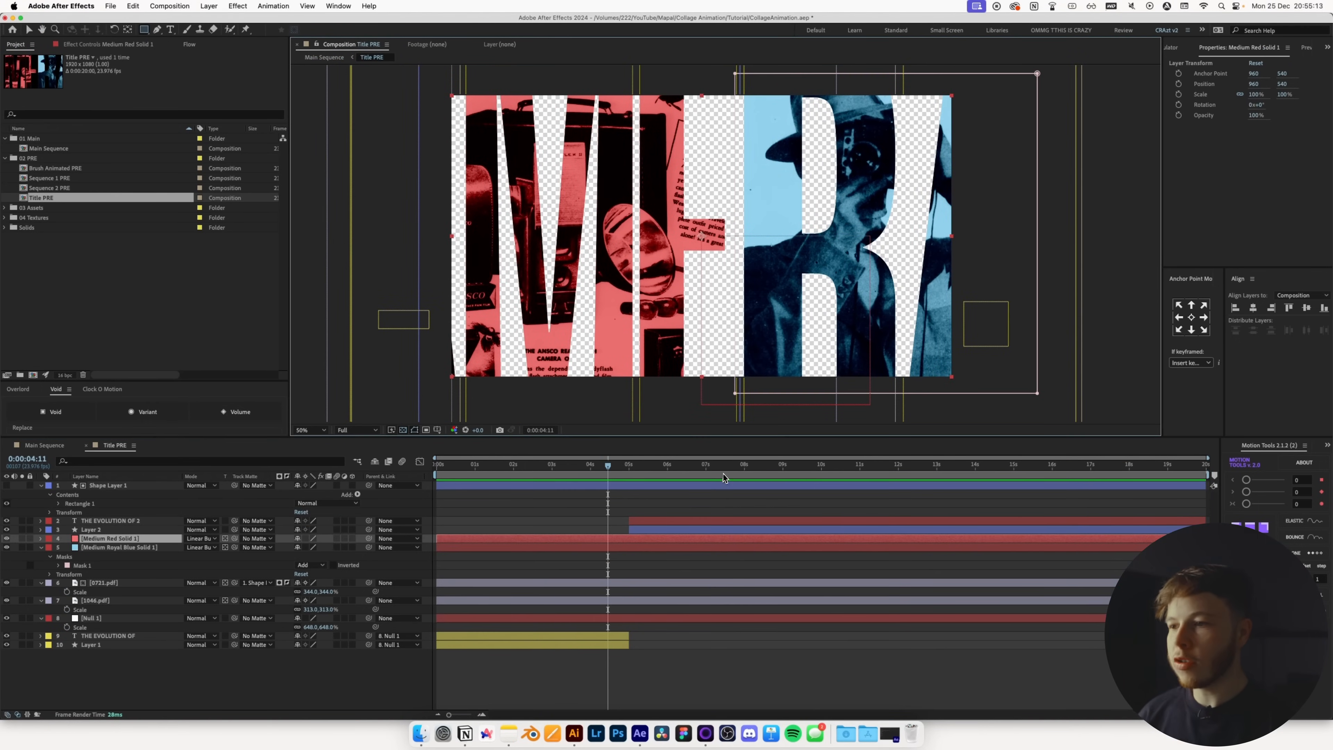
{"action": "key", "text": "comma"}
{"action": "key", "text": "comma"}
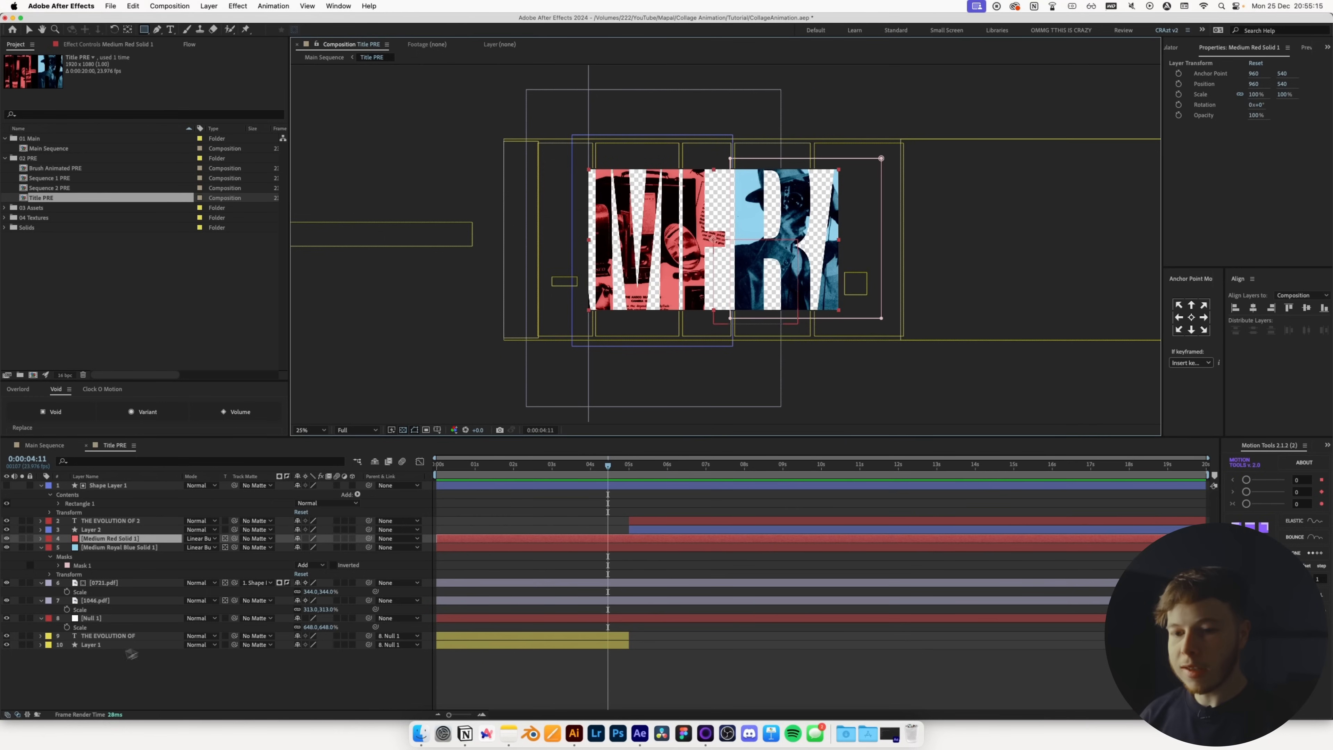
{"action": "left_click", "coordinate": [99, 637]}
{"action": "left_click", "coordinate": [95, 646], "text": "shift"}
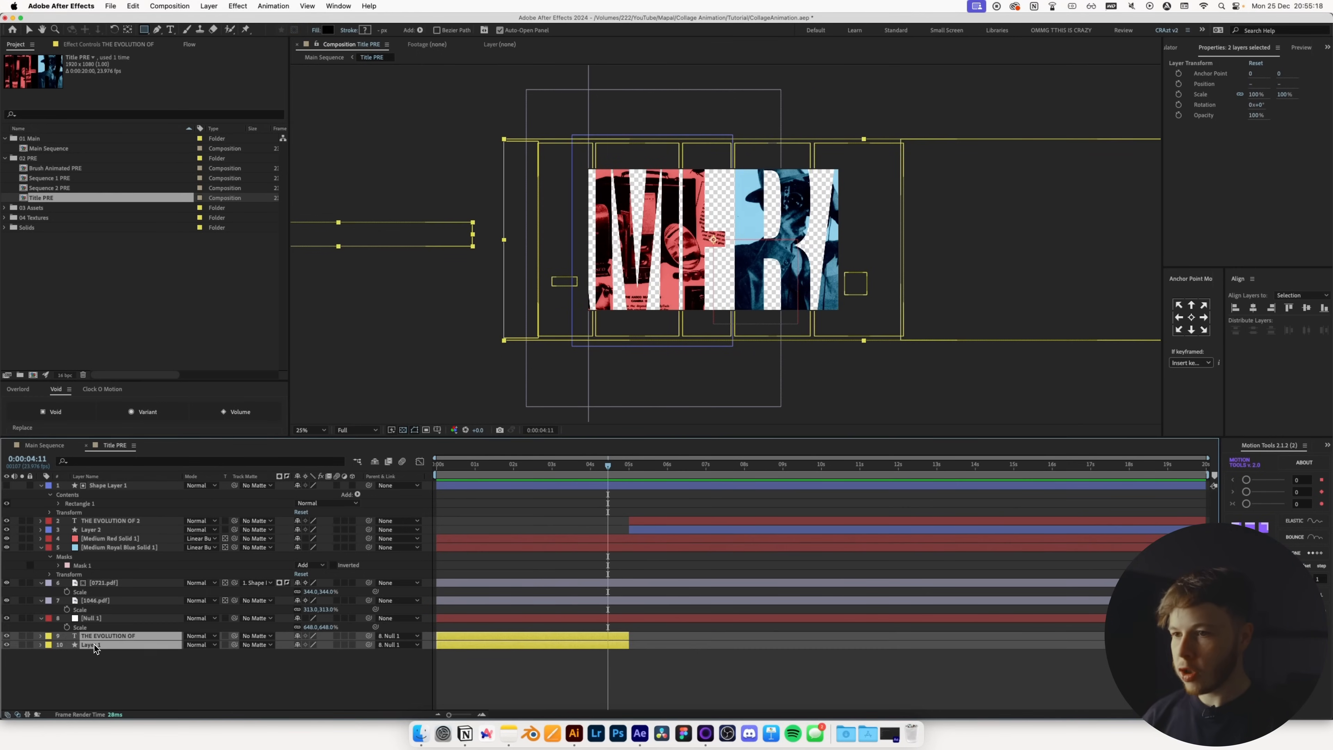
{"action": "left_click", "coordinate": [86, 622]}
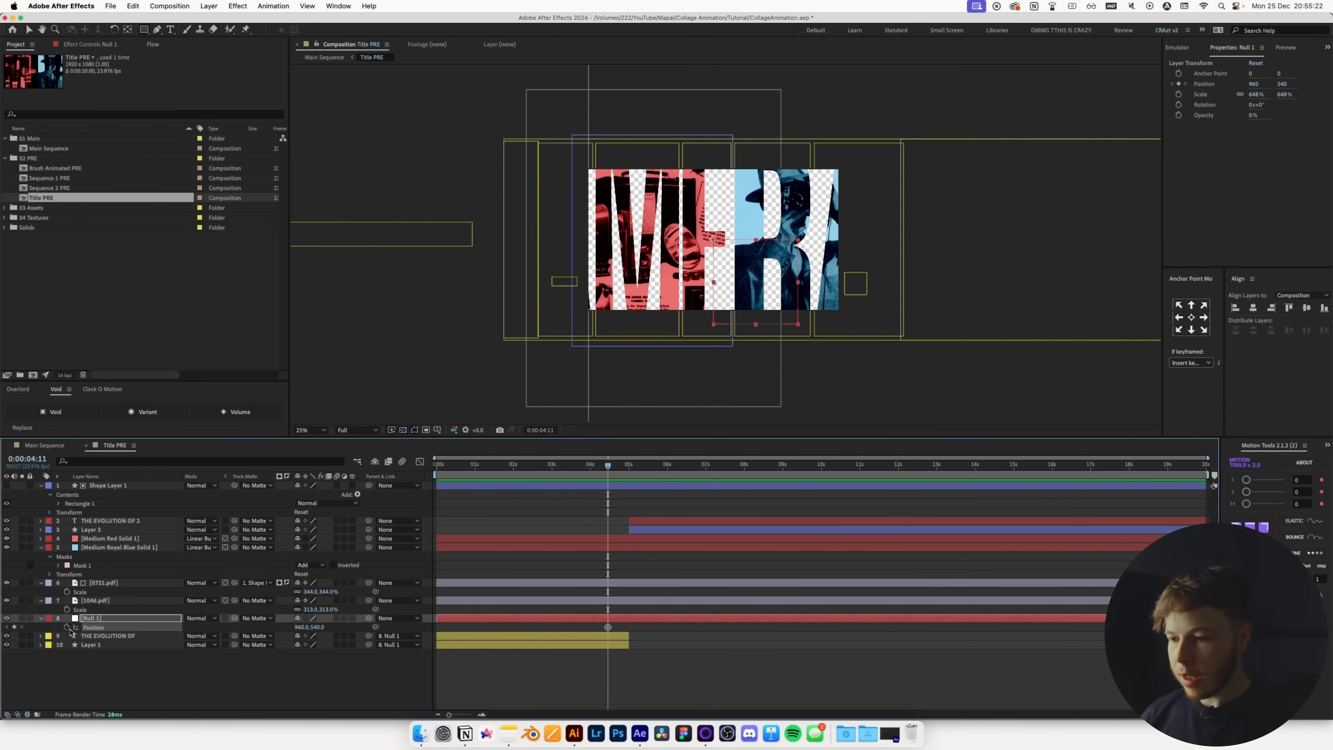
{"action": "mouse_move", "coordinate": [609, 628]}
{"action": "left_mouse_down"}
{"action": "mouse_move", "coordinate": [634, 632]}
{"action": "mouse_move", "coordinate": [621, 627]}
{"action": "left_mouse_up"}
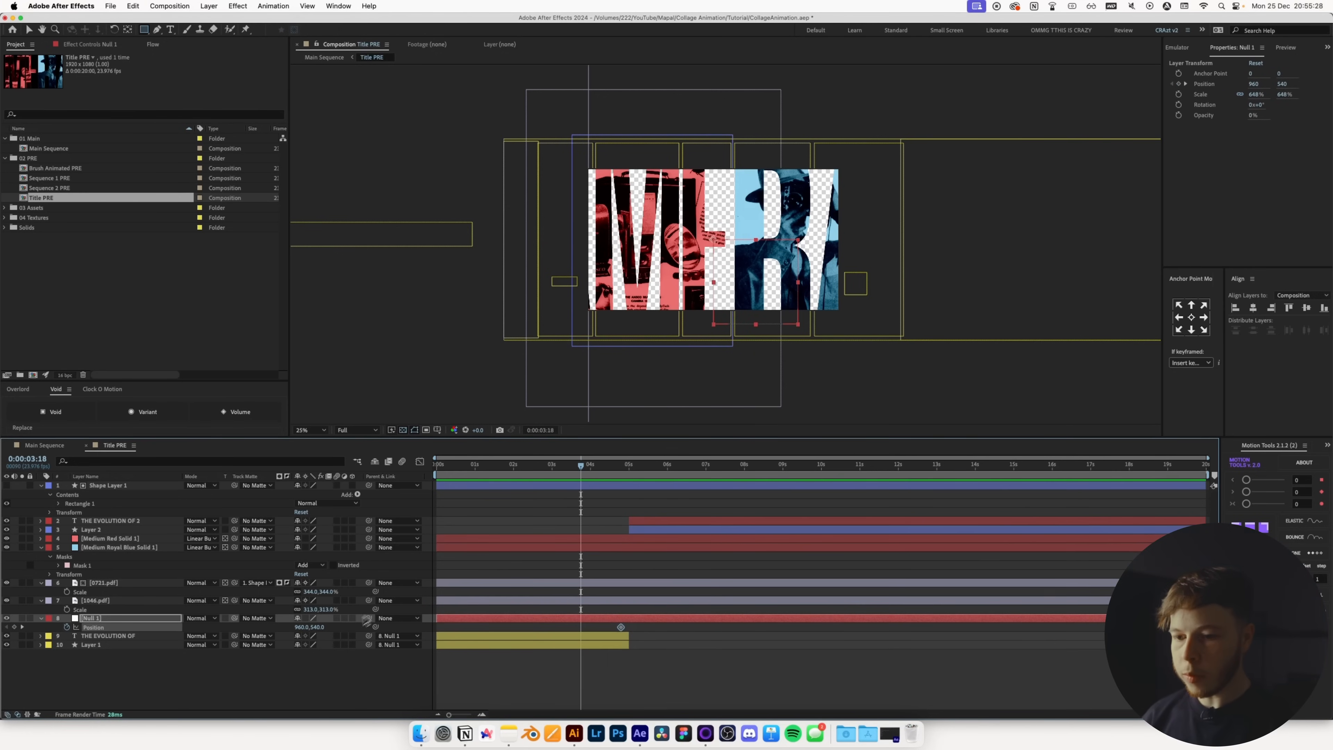
- Keyframe Null 1's position at 1501, 540 at 0:00:03:18 and ease both keyframes with the 0.88, 0.14, 0.12, 0.86 curve
{"action": "left_click_drag", "start_coordinate": [303, 629], "coordinate": [584, 628]}
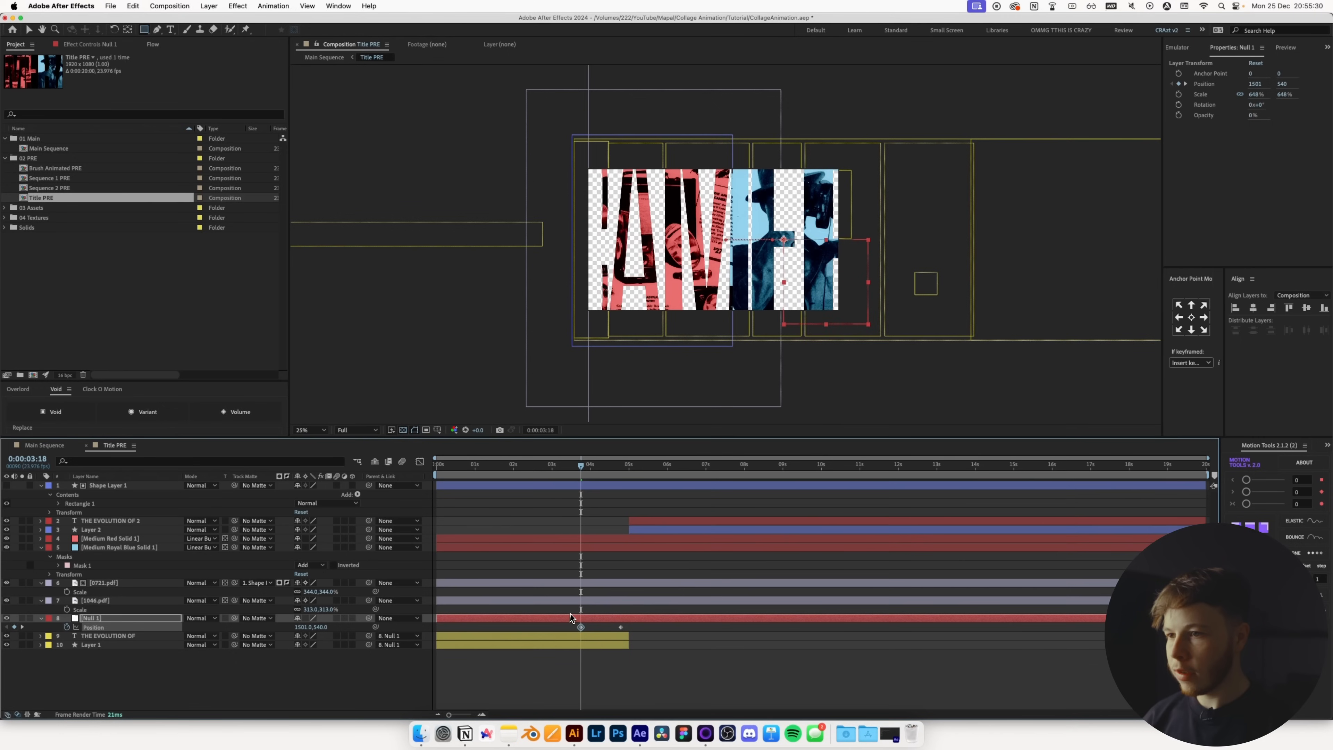
{"action": "left_click", "coordinate": [736, 684]}
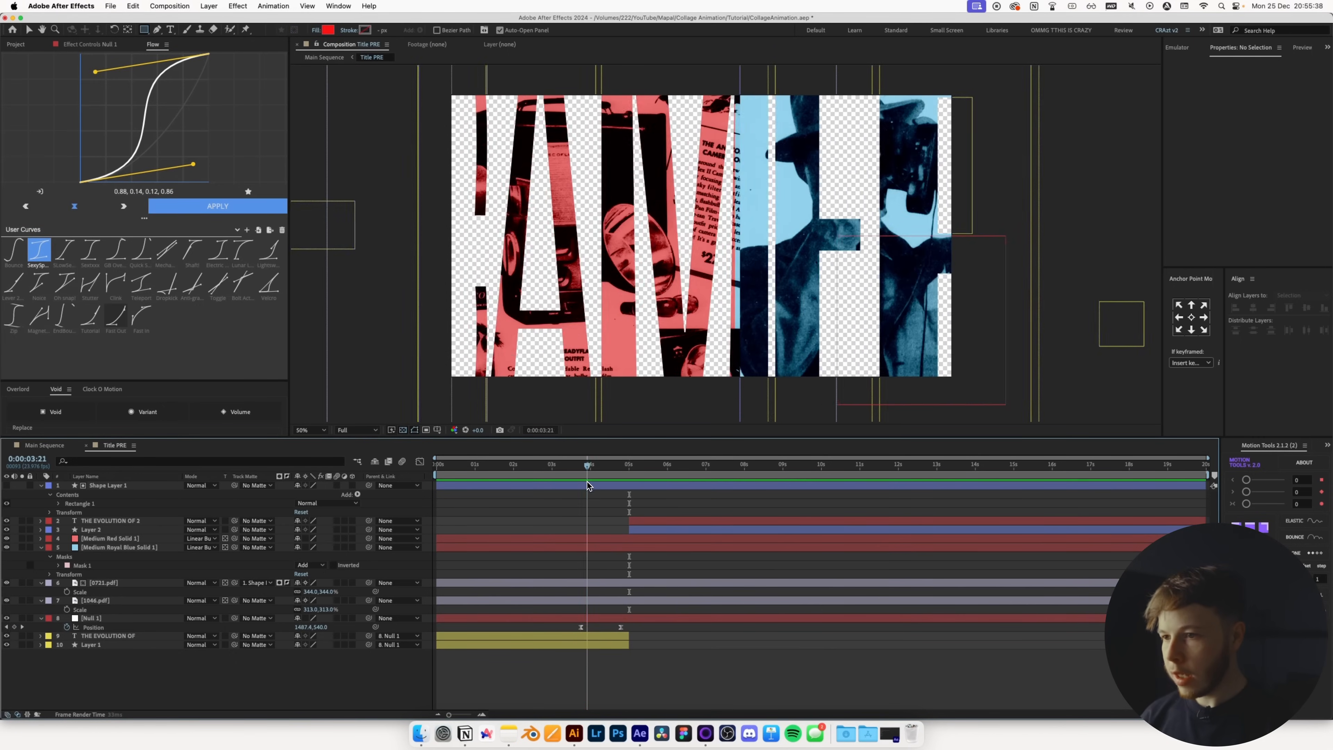
{"action": "left_click_drag", "start_coordinate": [581, 465], "coordinate": [621, 487]}
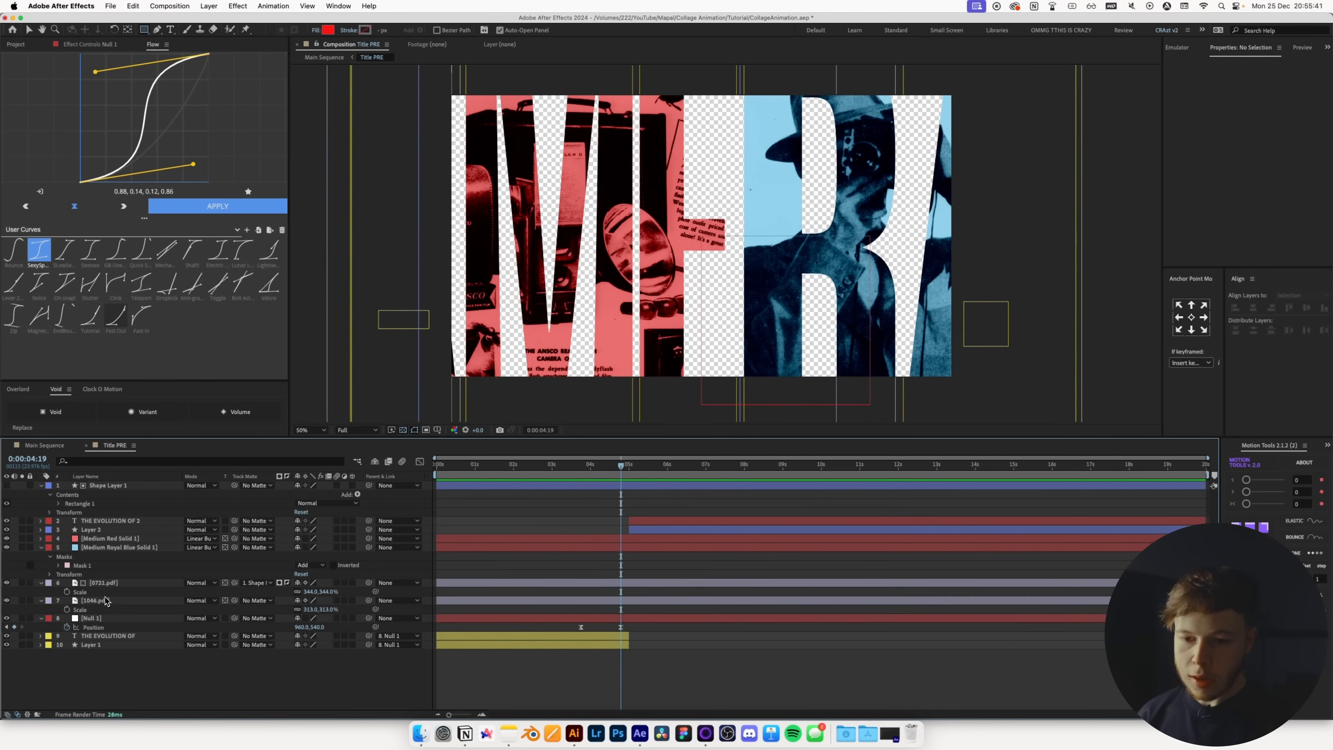
- Try to parent 0721.pdf and 1046.pdf to Null 1 and check the movement
{"action": "left_click", "coordinate": [105, 600]}
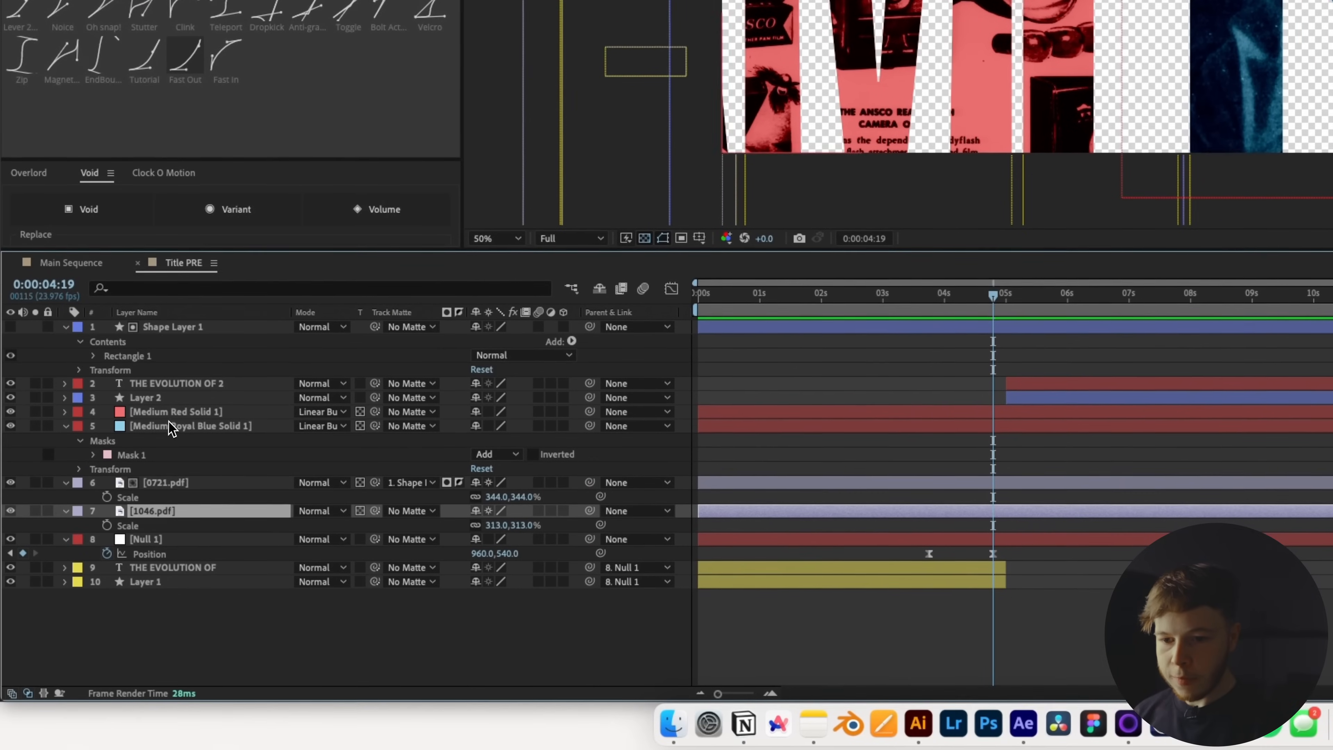
{"action": "left_click", "coordinate": [156, 486], "text": "shift"}
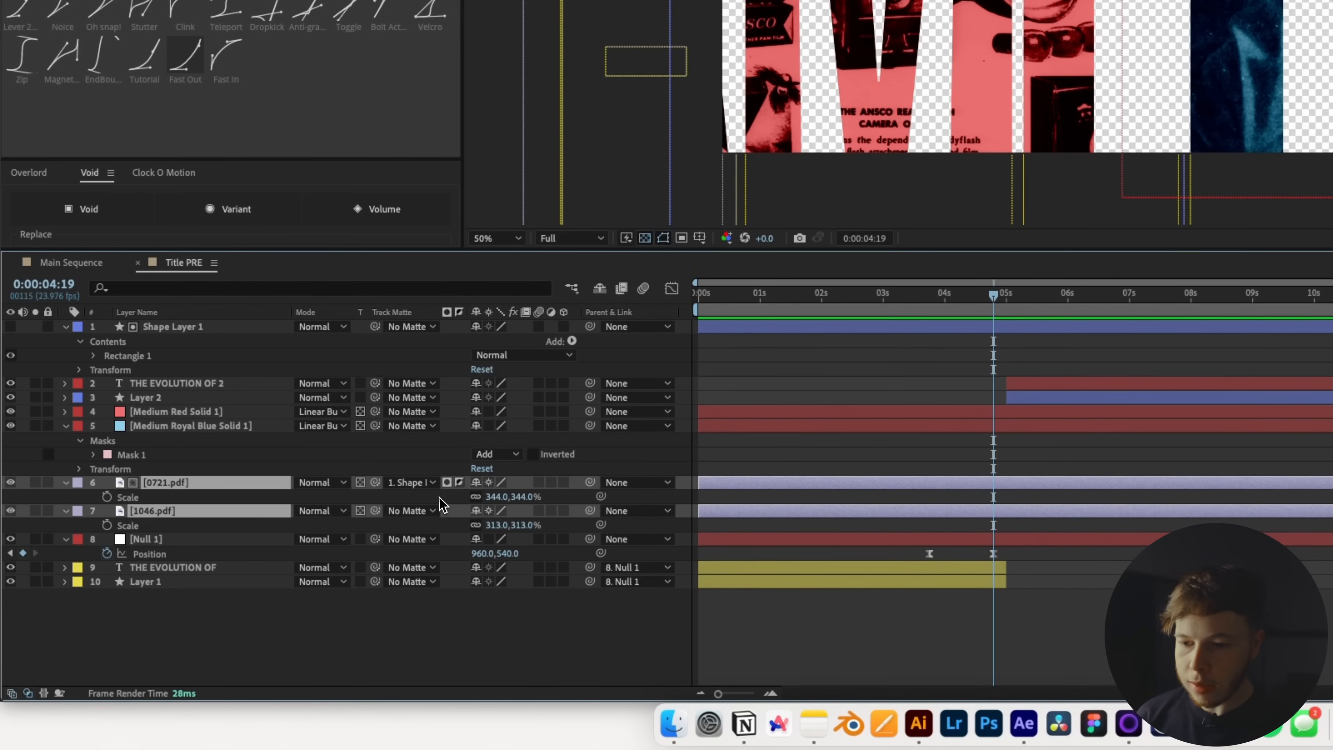
{"action": "left_click_drag", "start_coordinate": [591, 484], "coordinate": [154, 540]}
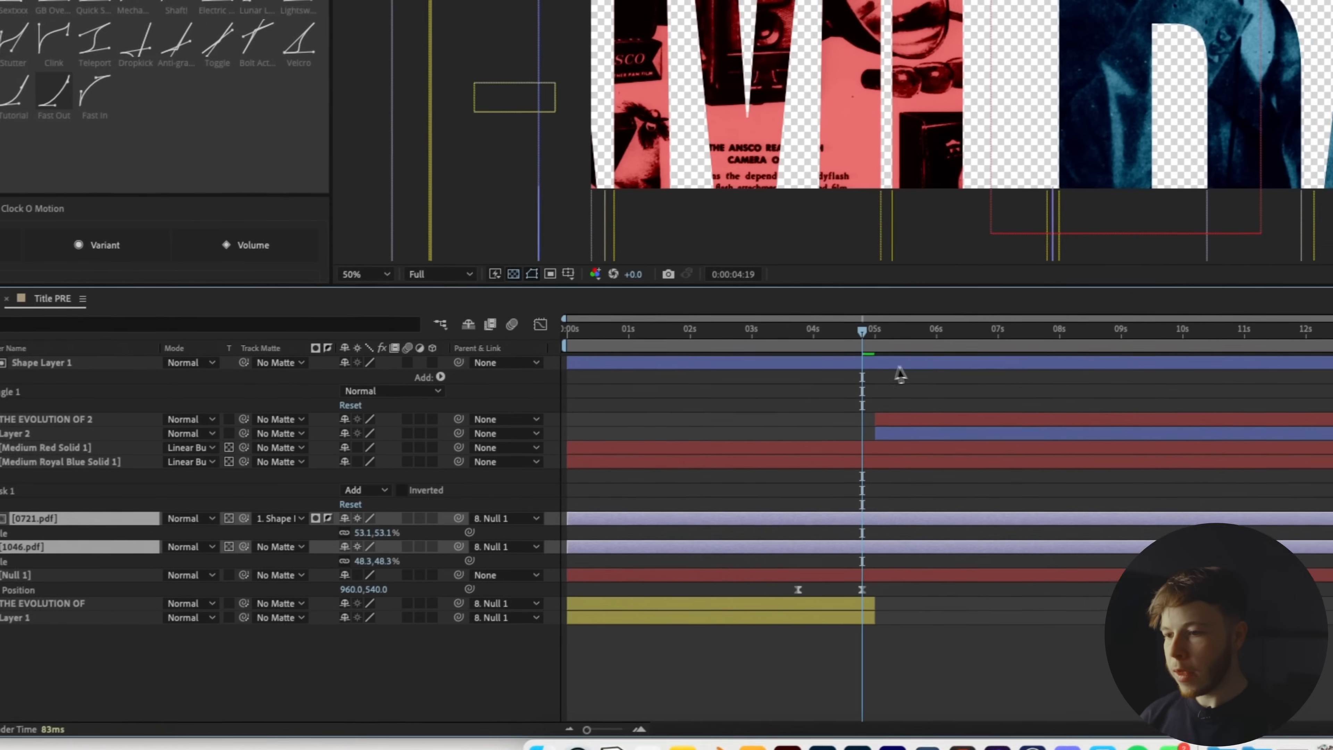
{"action": "left_click", "coordinate": [834, 332]}
{"action": "mouse_move", "coordinate": [738, 351]}
{"action": "left_mouse_down"}
{"action": "mouse_move", "coordinate": [818, 356]}
{"action": "mouse_move", "coordinate": [761, 360]}
{"action": "left_mouse_up"}
{"action": "key", "text": "super+z"}
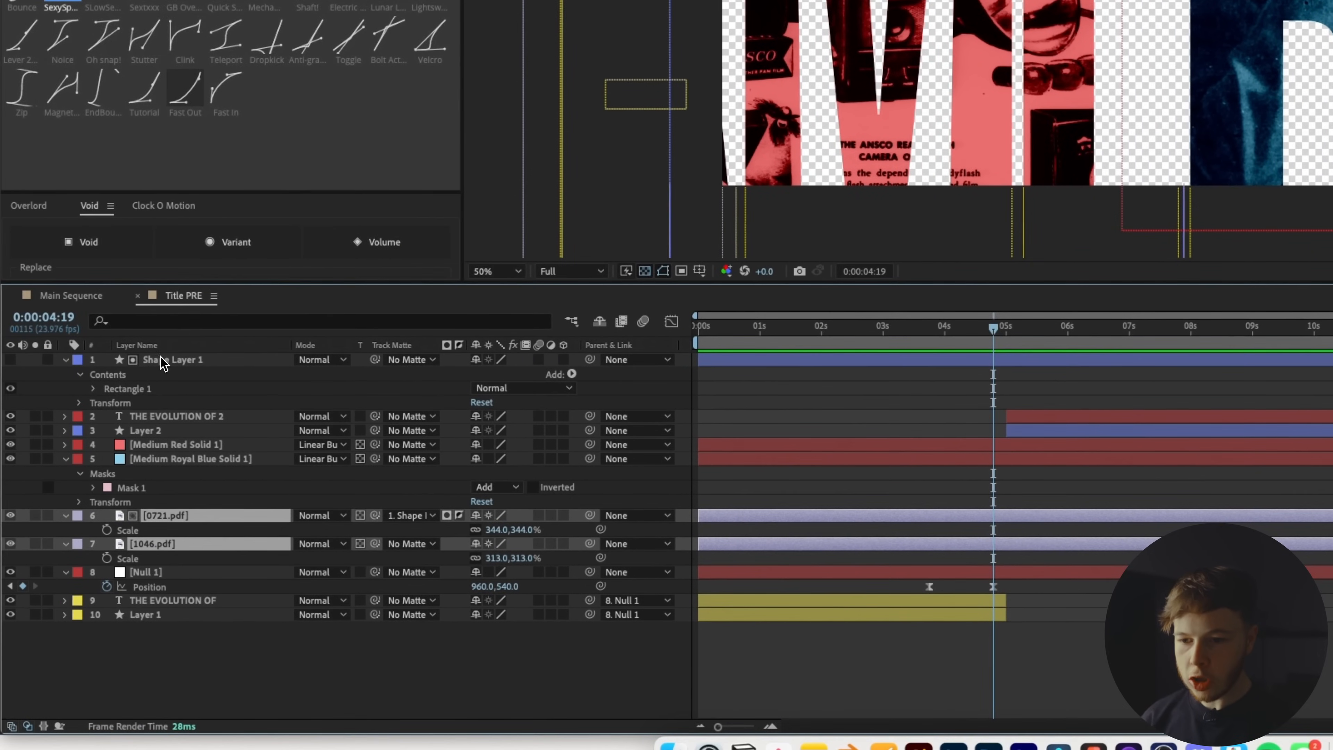
- Parent Shape Layer 1, Medium Red Solid 1 and Medium Royal Blue Solid 1 to Null 1 and check the movement
{"action": "left_click", "coordinate": [531, 374]}
{"action": "left_click_drag", "start_coordinate": [590, 360], "coordinate": [346, 574]}
{"action": "left_click_drag", "start_coordinate": [948, 329], "coordinate": [964, 358]}
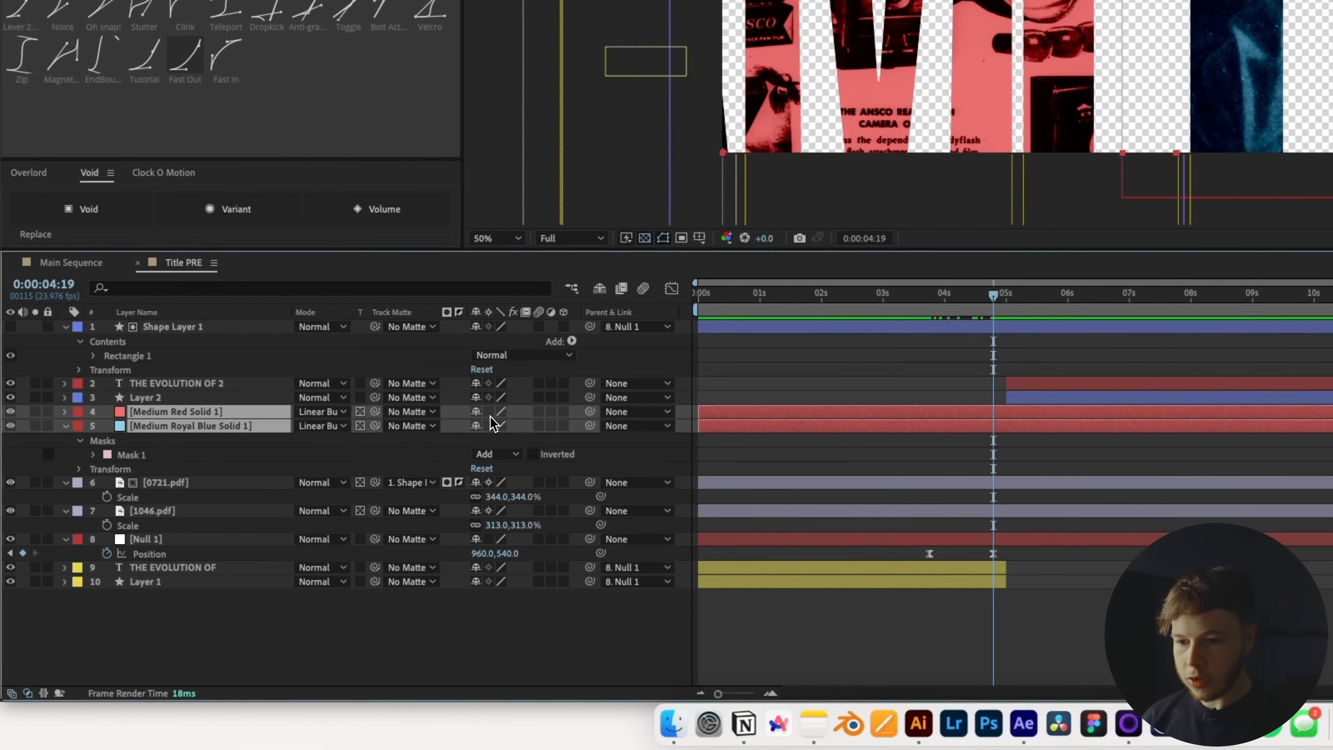
{"action": "mouse_move", "coordinate": [609, 478]}
{"action": "left_mouse_down"}
{"action": "mouse_move", "coordinate": [556, 482]}
{"action": "mouse_move", "coordinate": [622, 483]}
{"action": "mouse_move", "coordinate": [596, 482]}
{"action": "left_mouse_up"}
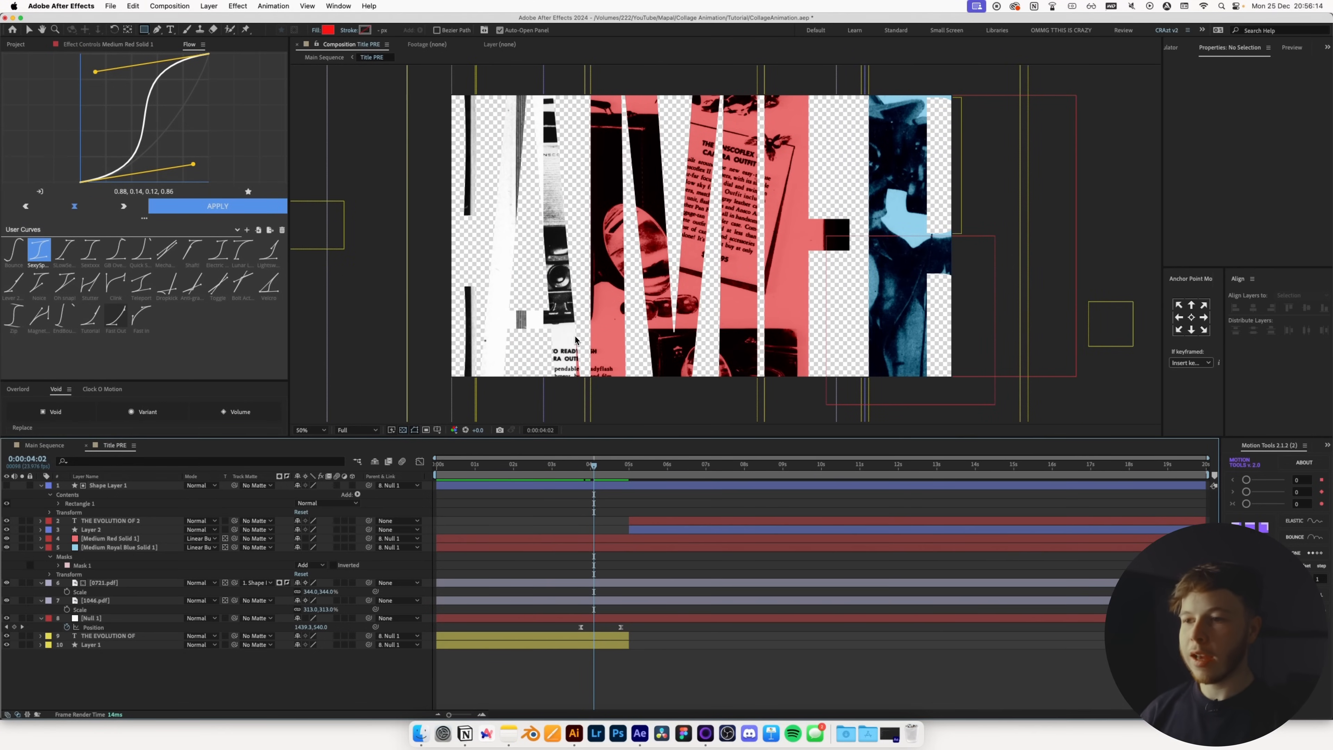
- Nudge Medium Red Solid 1 horizontally to position 3.1, 0 relative to its parent
{"action": "left_click", "coordinate": [106, 539]}
{"action": "key", "text": "shift+Right"}
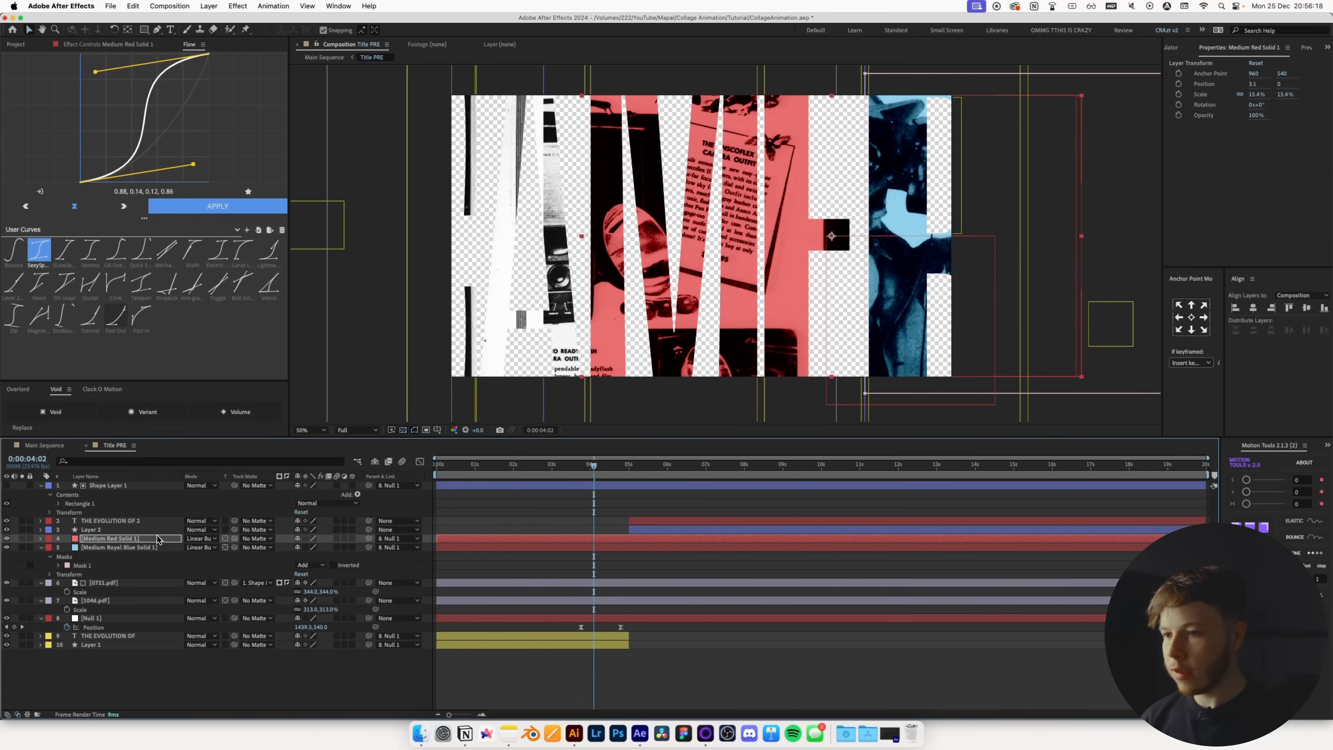
{"action": "left_click", "coordinate": [734, 656]}
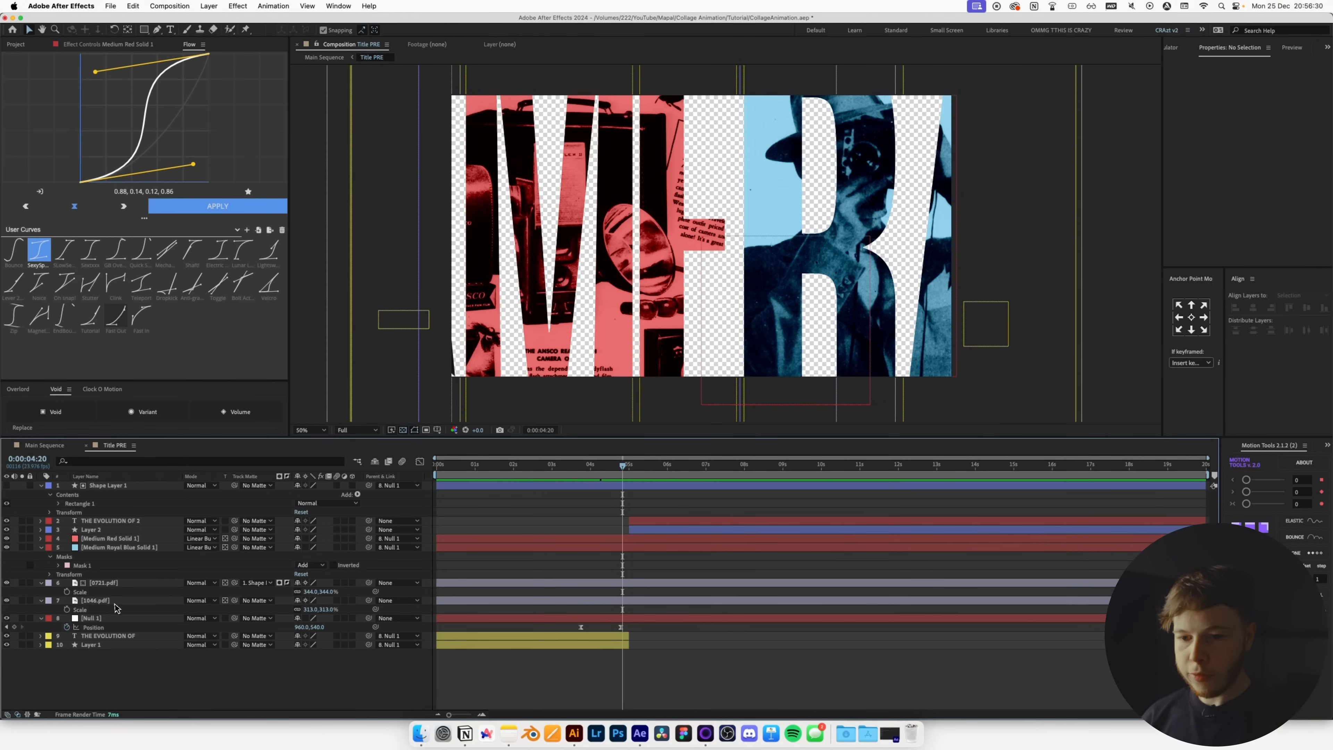
- Parent both 1046.pdf and 0721.pdf to Null 1 so the advertisements move with the title letters
{"action": "left_click", "coordinate": [93, 602]}
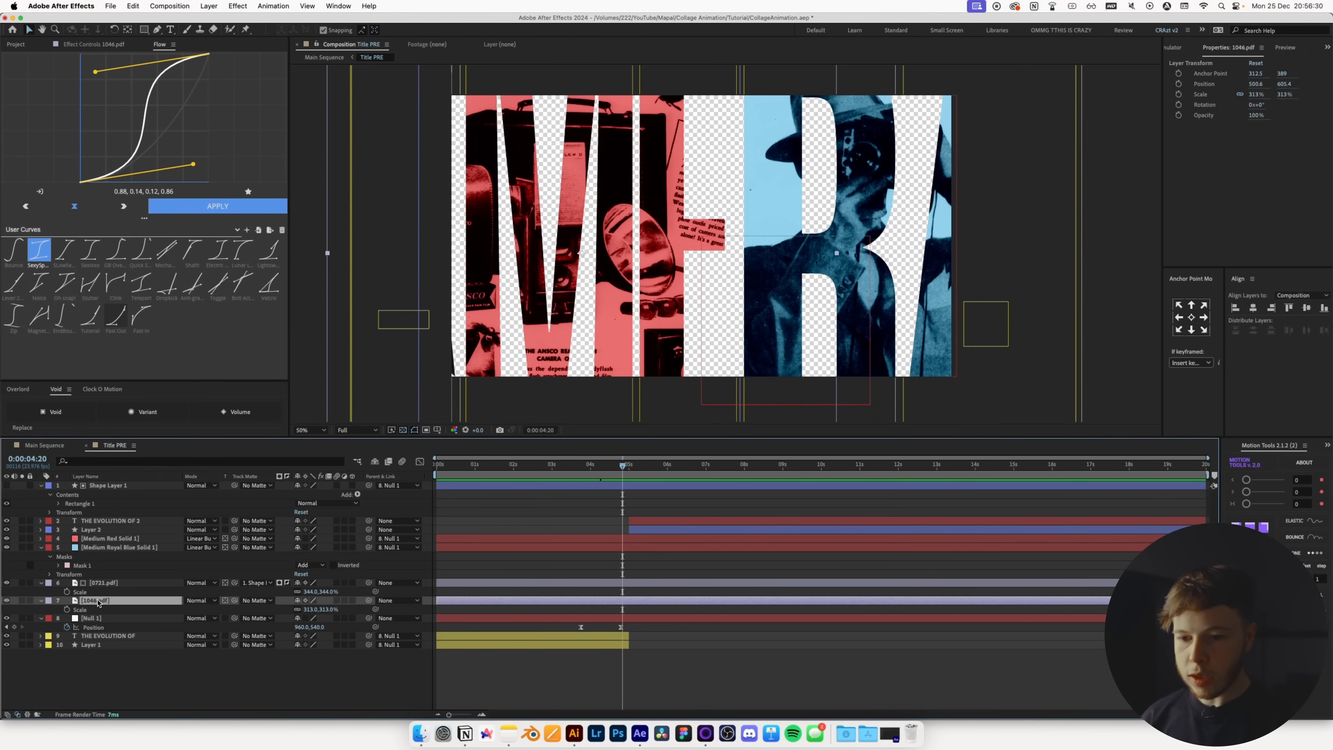
{"action": "left_click", "coordinate": [102, 585], "text": "shift"}
{"action": "left_click_drag", "start_coordinate": [369, 583], "coordinate": [92, 618]}
{"action": "left_click", "coordinate": [578, 473]}
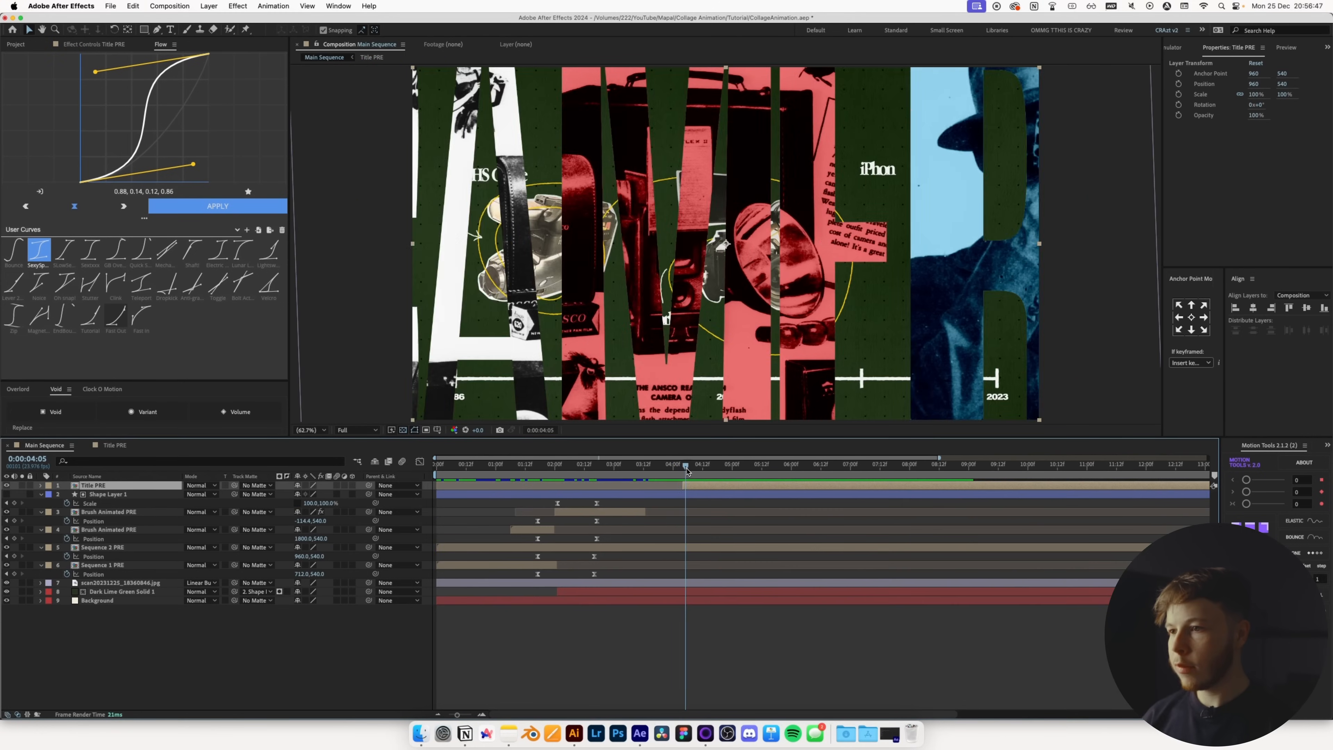
- Check the title's movement in Main Sequence around 0:00:04:07 and clear the layer selection
{"action": "left_click_drag", "start_coordinate": [687, 471], "coordinate": [690, 471]}
{"action": "left_click", "coordinate": [647, 585]}
{"action": "key", "text": "super+shift+a"}
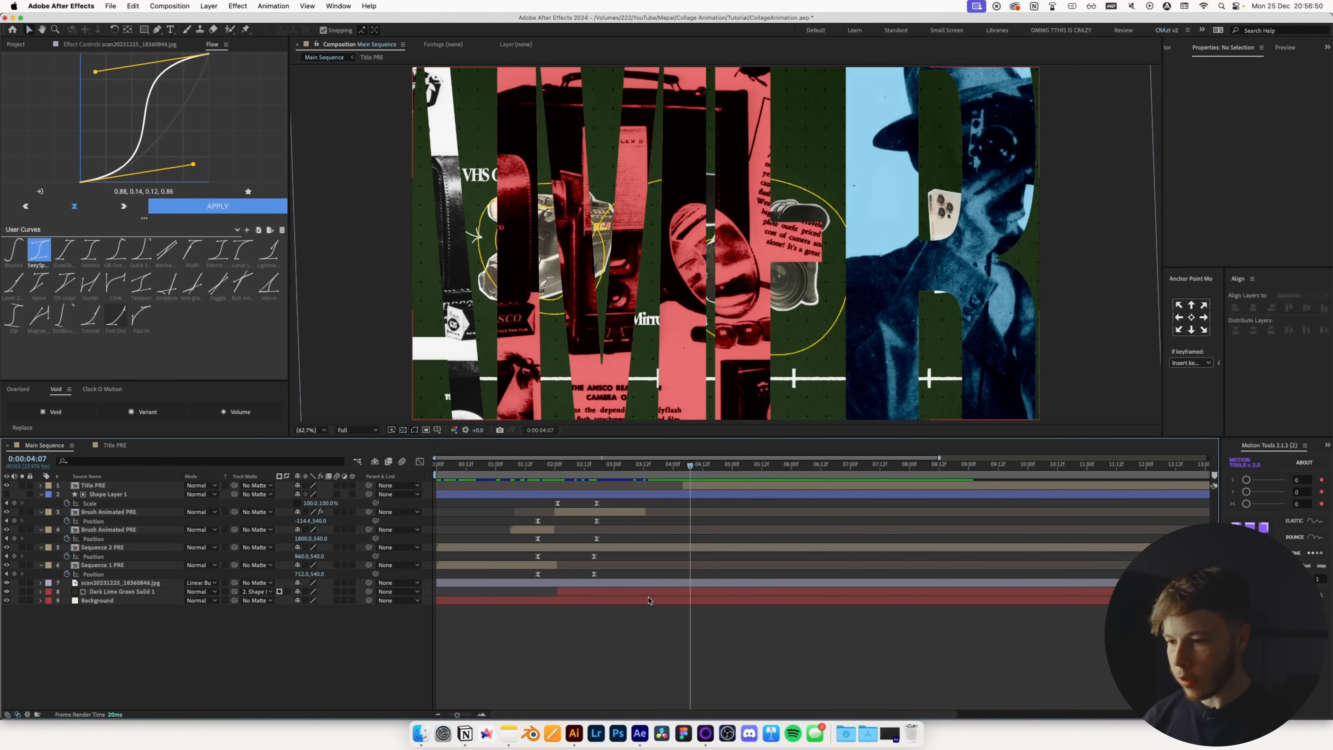
- Split Dark Lime Green Solid 1 at 0:00:04:04 in Main Sequence and delete the part after the cut
{"action": "key", "text": "Page_Up"}
{"action": "key", "text": "Page_Up"}
{"action": "key", "text": "Page_Up"}
{"action": "left_click", "coordinate": [671, 592]}
{"action": "key", "text": "super+shift+d"}
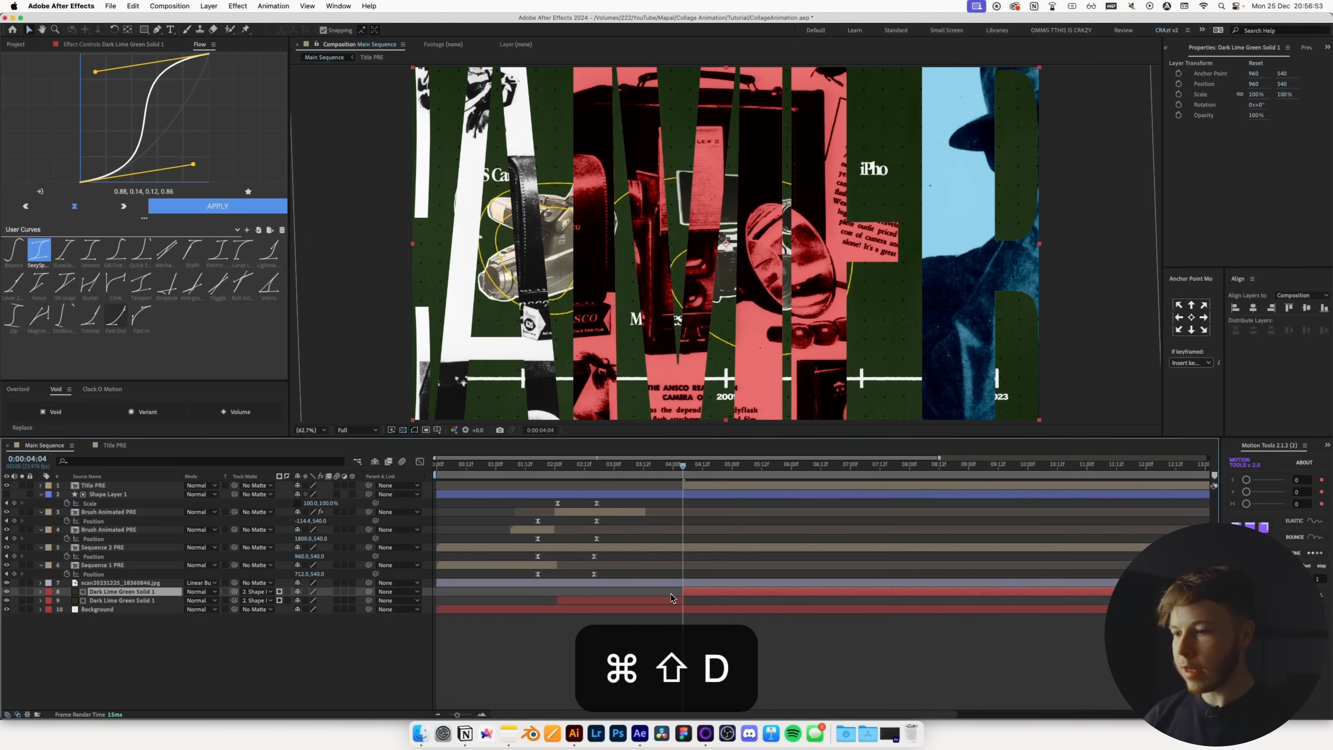
{"action": "key", "text": "Delete"}
- Split Sequence 2 PRE at 0:00:04:04, delete the part after the cut, and preview the transition into the title
{"action": "left_click", "coordinate": [694, 550]}
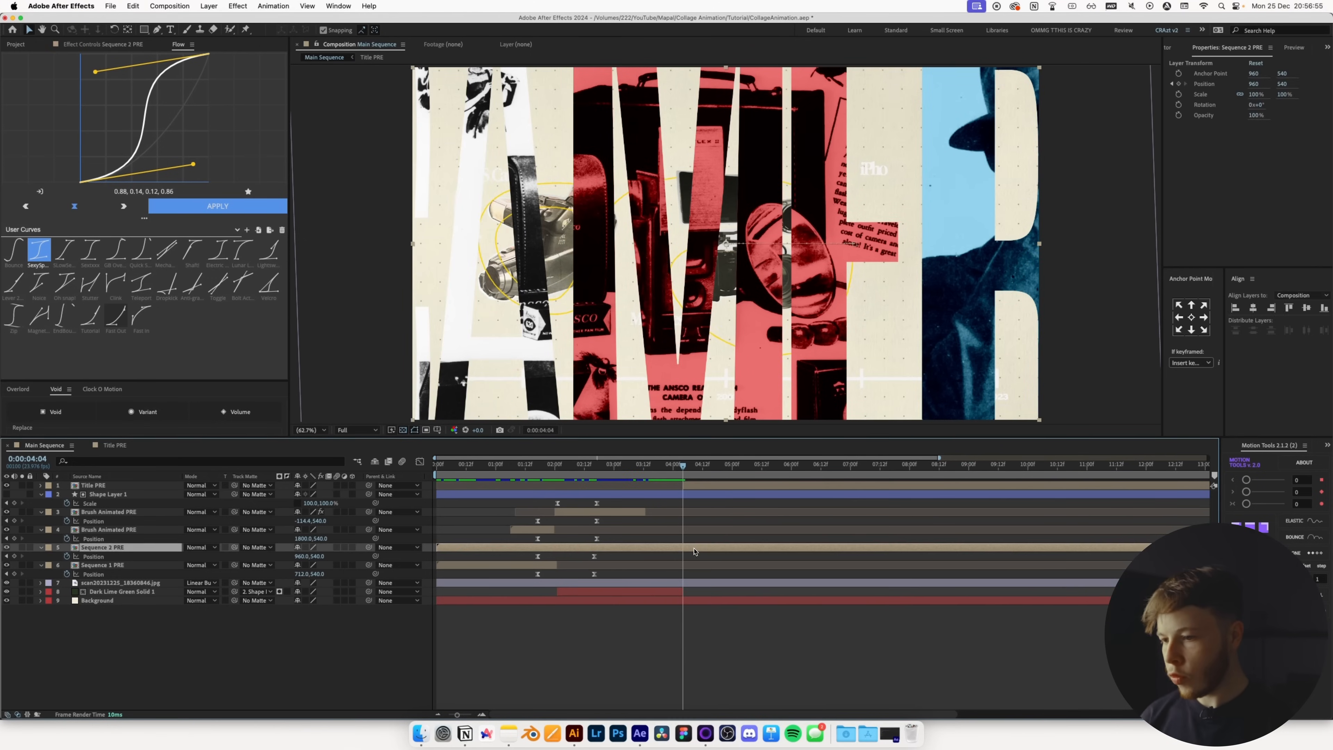
{"action": "key", "text": "super+shift+d"}
{"action": "key", "text": "Delete"}
{"action": "left_click", "coordinate": [641, 469]}
{"action": "key", "text": "space"}
{"action": "left_click", "coordinate": [675, 466]}
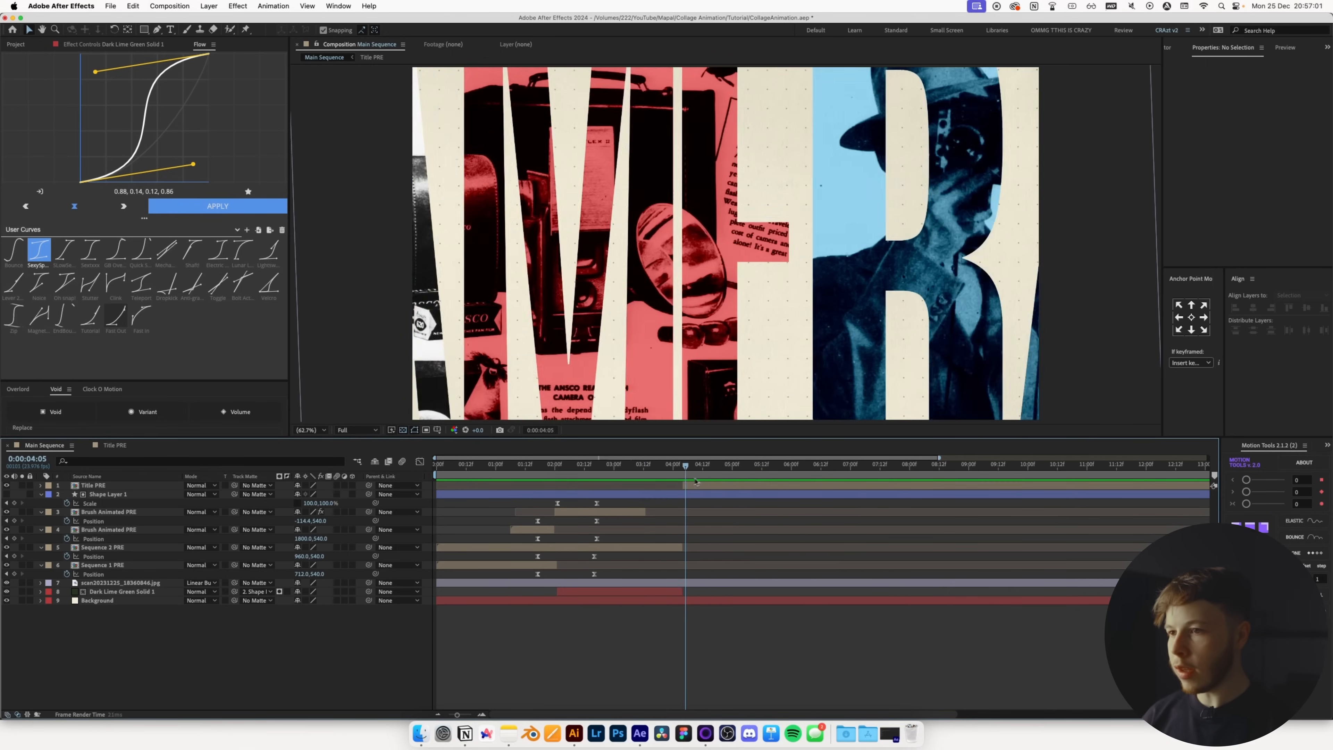
- In Title PRE, keyframe Null 1's scale from 648% at 0:00:04:13 to 579%, apply the selected easing curve, and shift the end keyframe later
{"action": "double_click", "coordinate": [697, 484]}
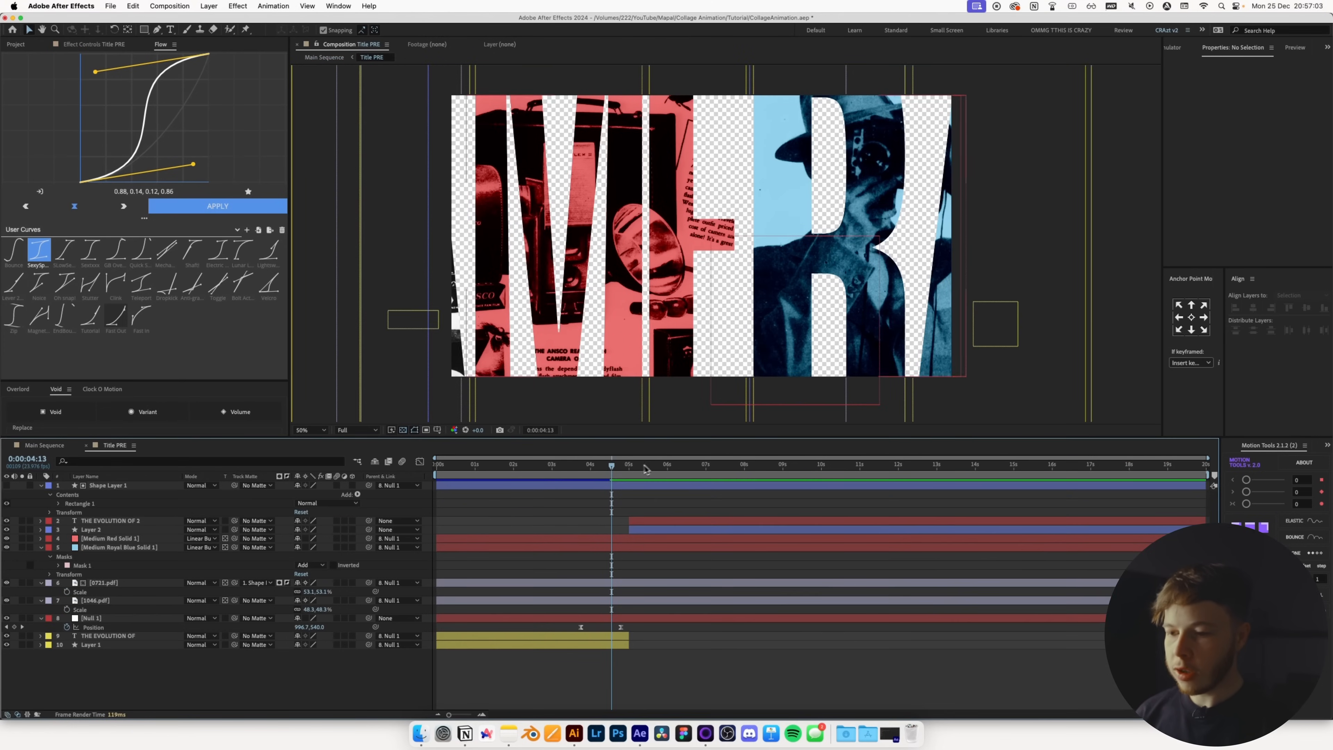
{"action": "left_click", "coordinate": [92, 619]}
{"action": "left_click", "coordinate": [67, 627]}
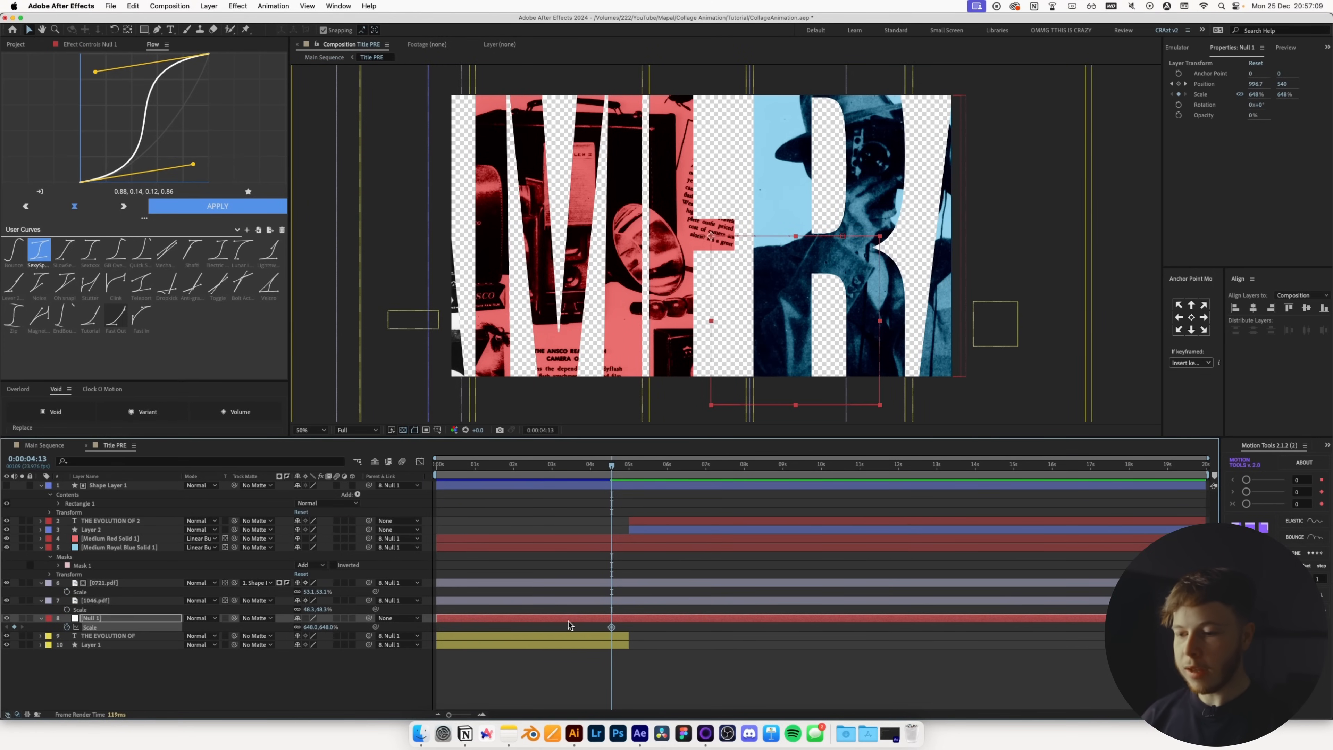
{"action": "left_click_drag", "start_coordinate": [615, 469], "coordinate": [625, 469]}
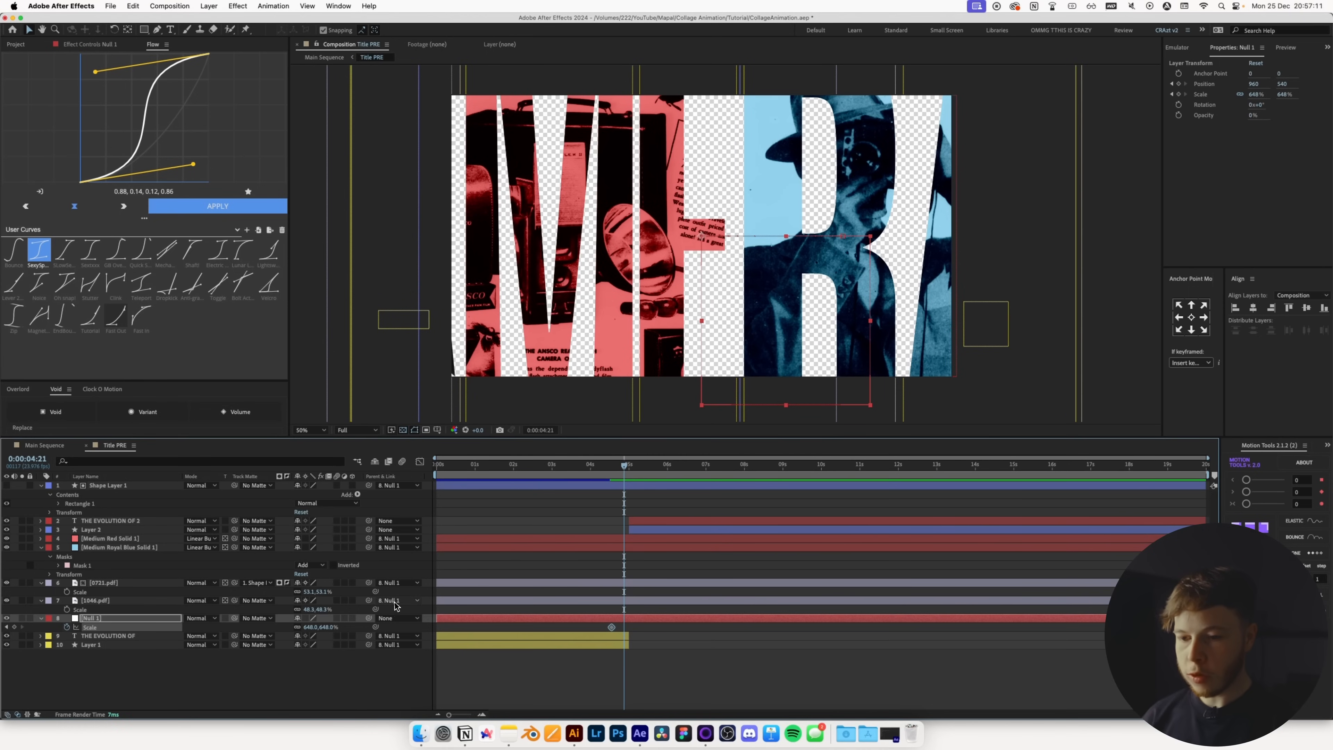
{"action": "left_click_drag", "start_coordinate": [312, 627], "coordinate": [257, 162]}
{"action": "left_click", "coordinate": [217, 206]}
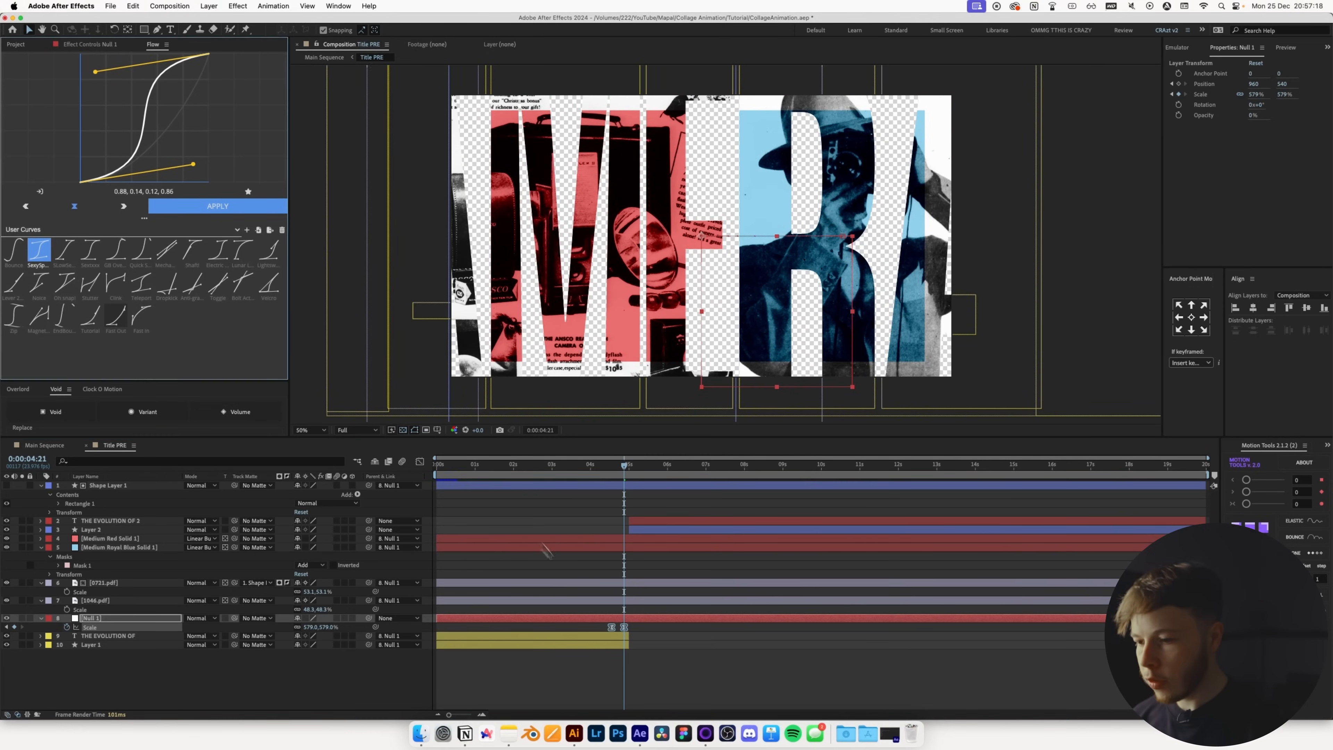
{"action": "left_click_drag", "start_coordinate": [624, 627], "coordinate": [638, 627]}
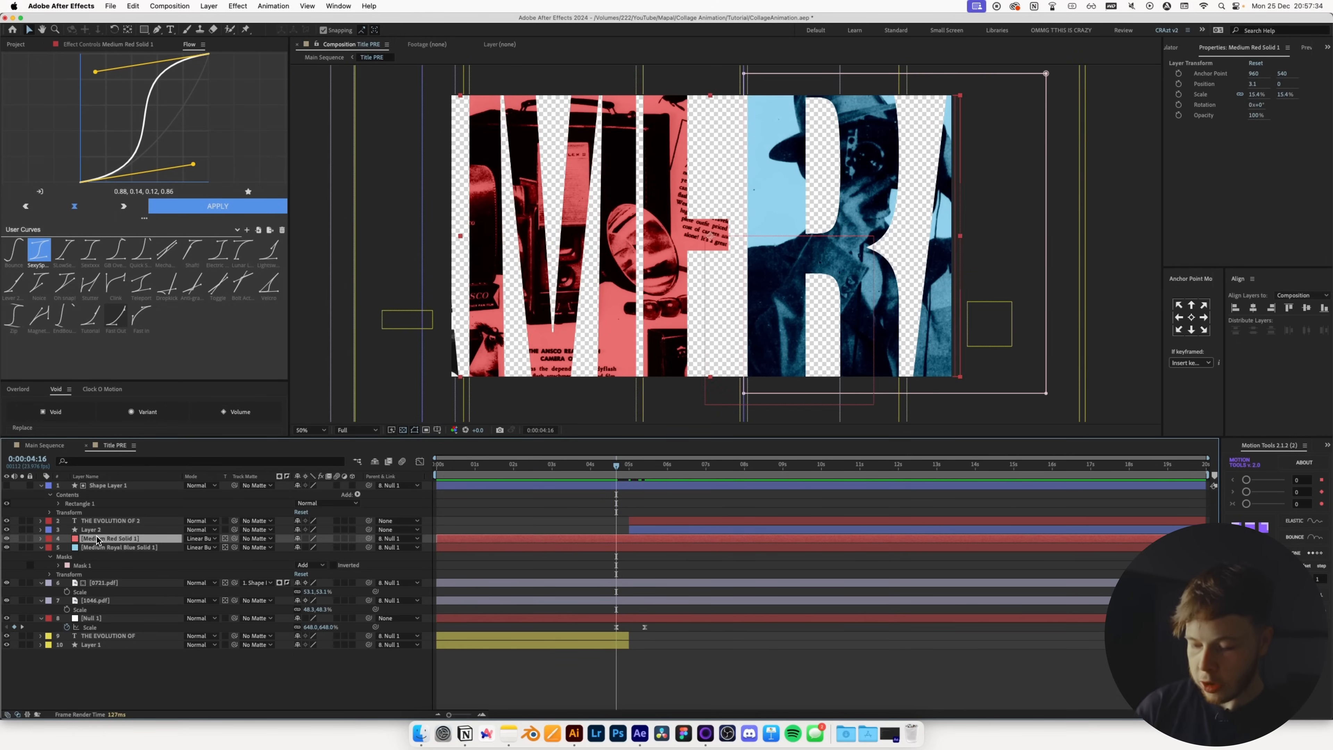
- Increase the height of Medium Red Solid 1 to about 2087 px in its solid settings
{"action": "key", "text": "super+shift+y"}
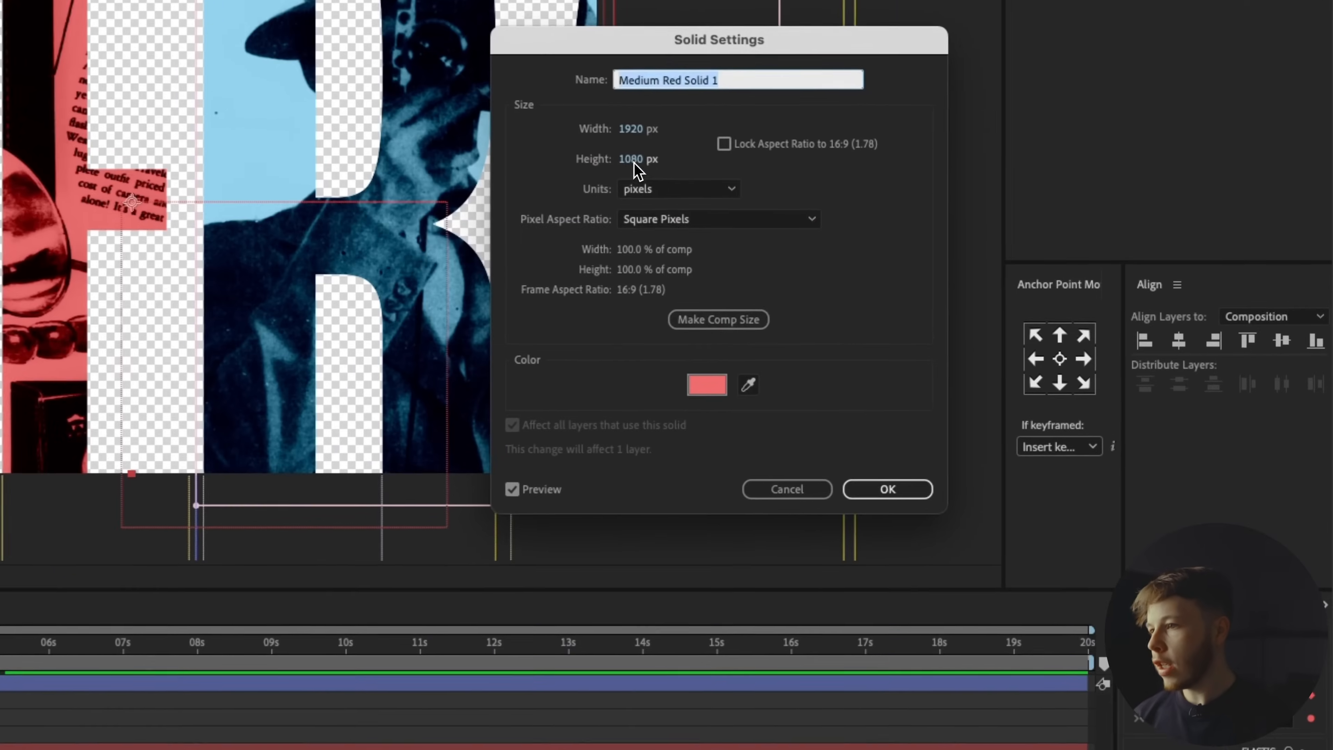
{"action": "left_click_drag", "start_coordinate": [970, 215], "coordinate": [1045, 216]}
{"action": "left_click_drag", "start_coordinate": [758, 161], "coordinate": [1215, 147]}
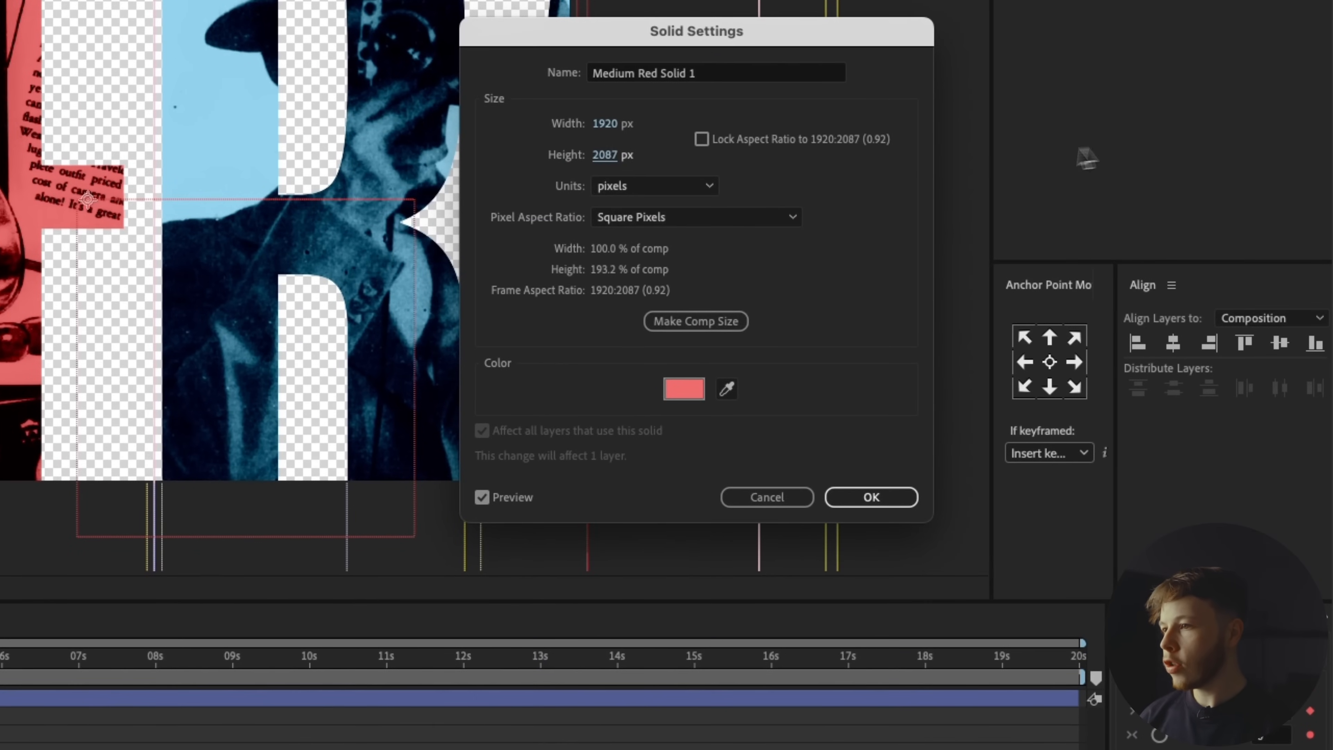
{"action": "left_click", "coordinate": [859, 498]}
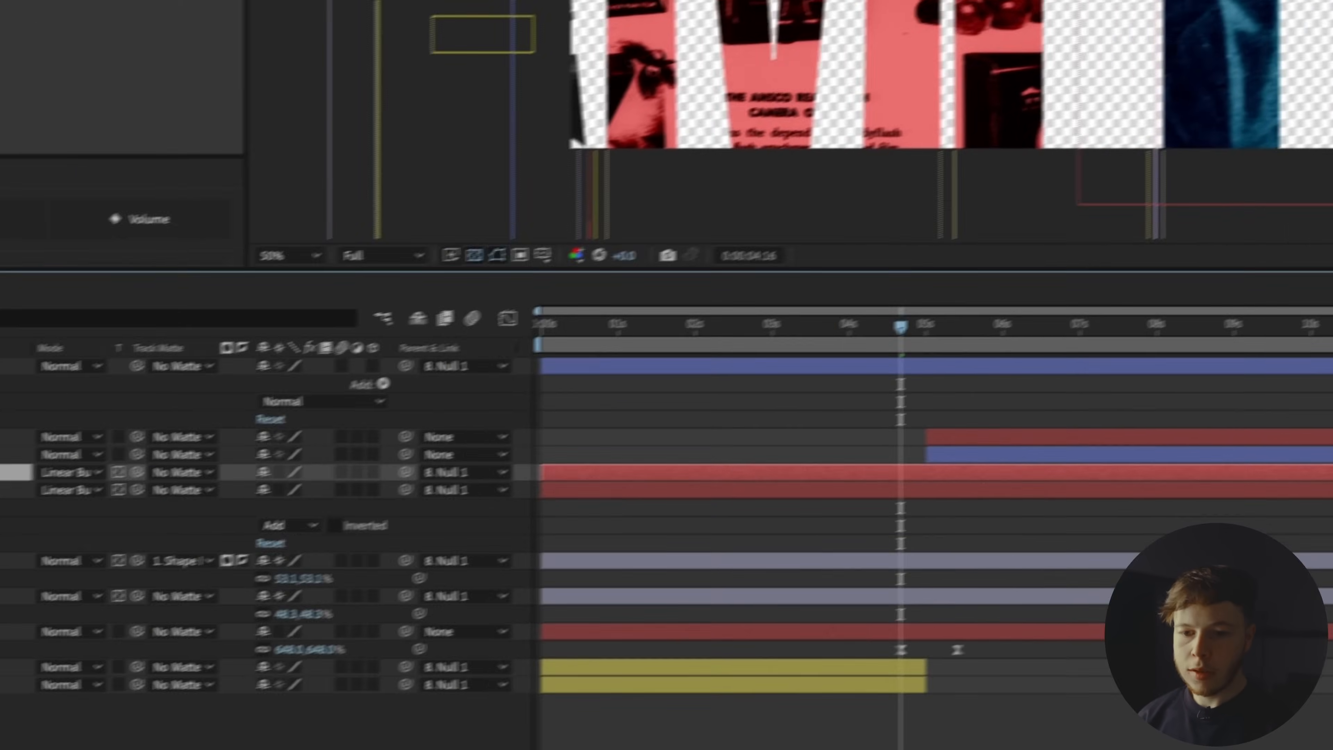
- Set the height of Medium Royal Blue Solid 1 to 2089 px and increase its width to cover the uncoloured letter edge around 0:00:04:23
{"action": "left_click", "coordinate": [204, 393]}
{"action": "key", "text": "super+shift+y"}
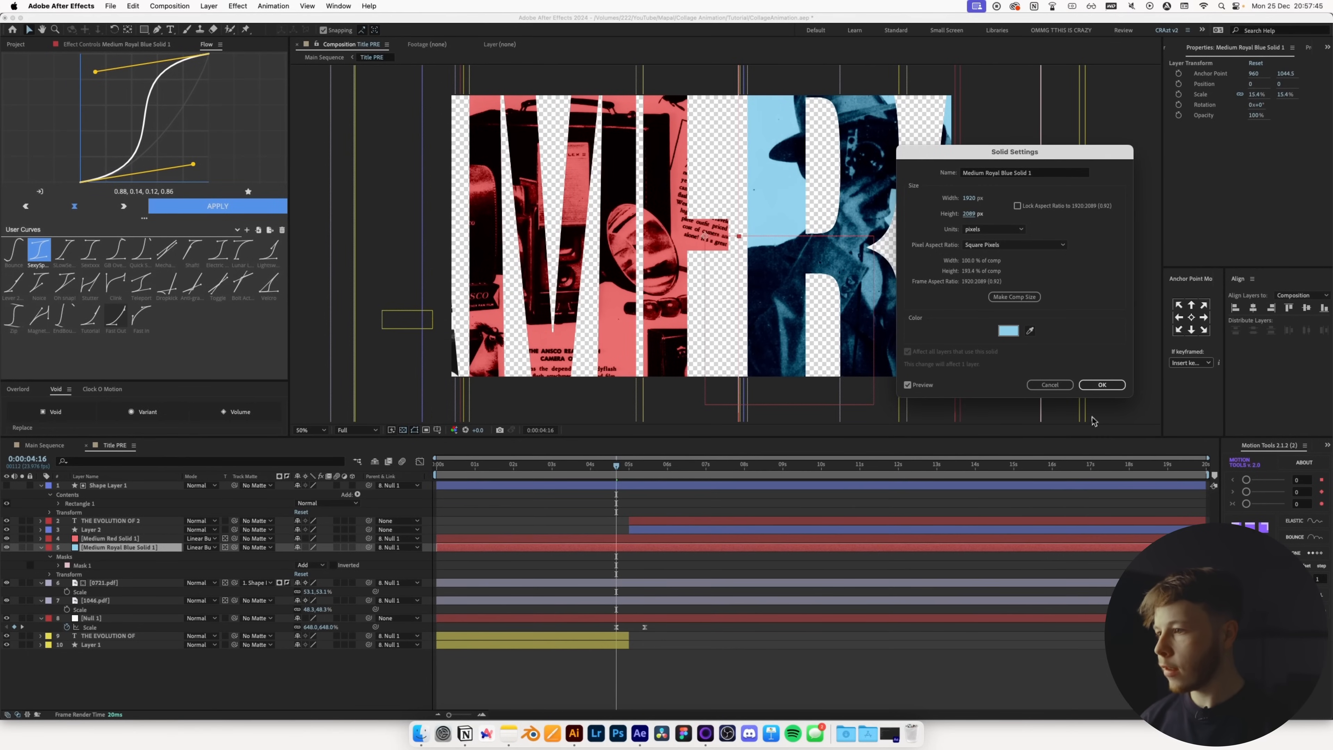
{"action": "left_click", "coordinate": [1102, 384]}
{"action": "mouse_move", "coordinate": [616, 466]}
{"action": "left_mouse_down"}
{"action": "mouse_move", "coordinate": [640, 469]}
{"action": "mouse_move", "coordinate": [628, 469]}
{"action": "left_mouse_up"}
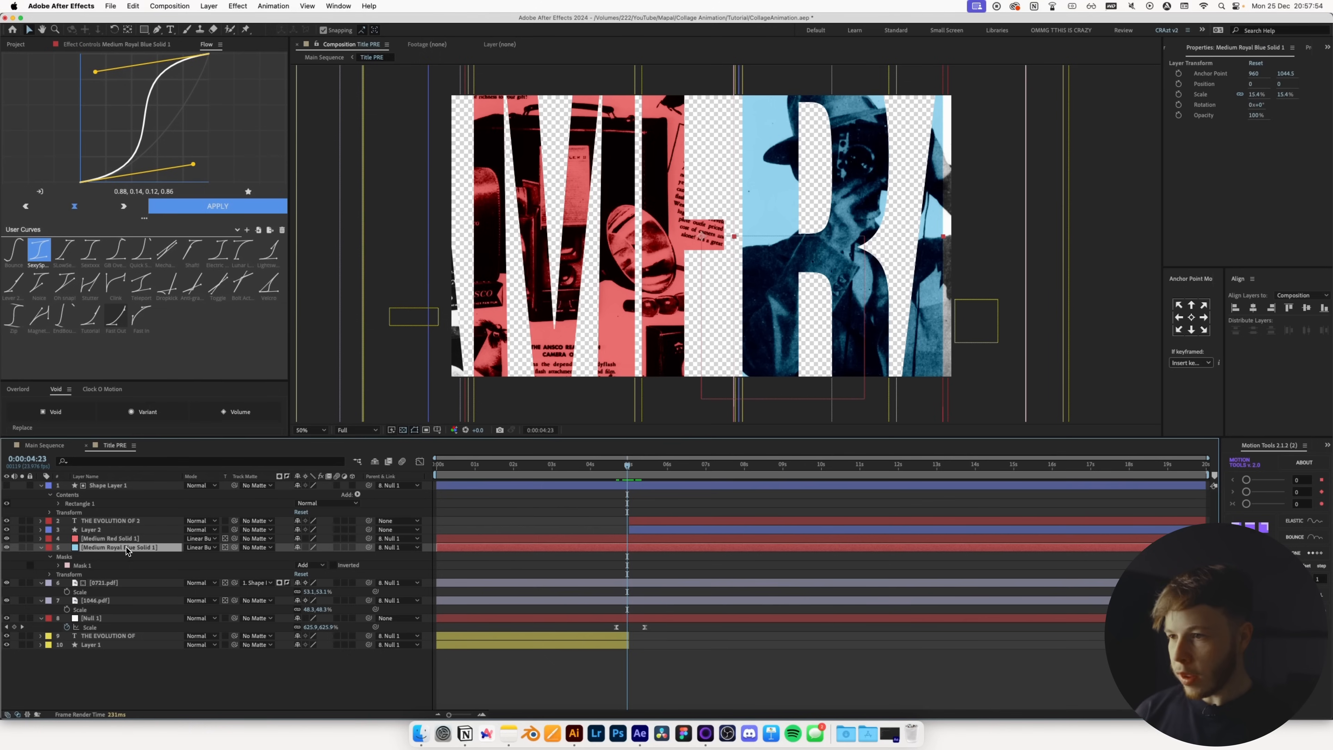
{"action": "key", "text": "super+shift+y"}
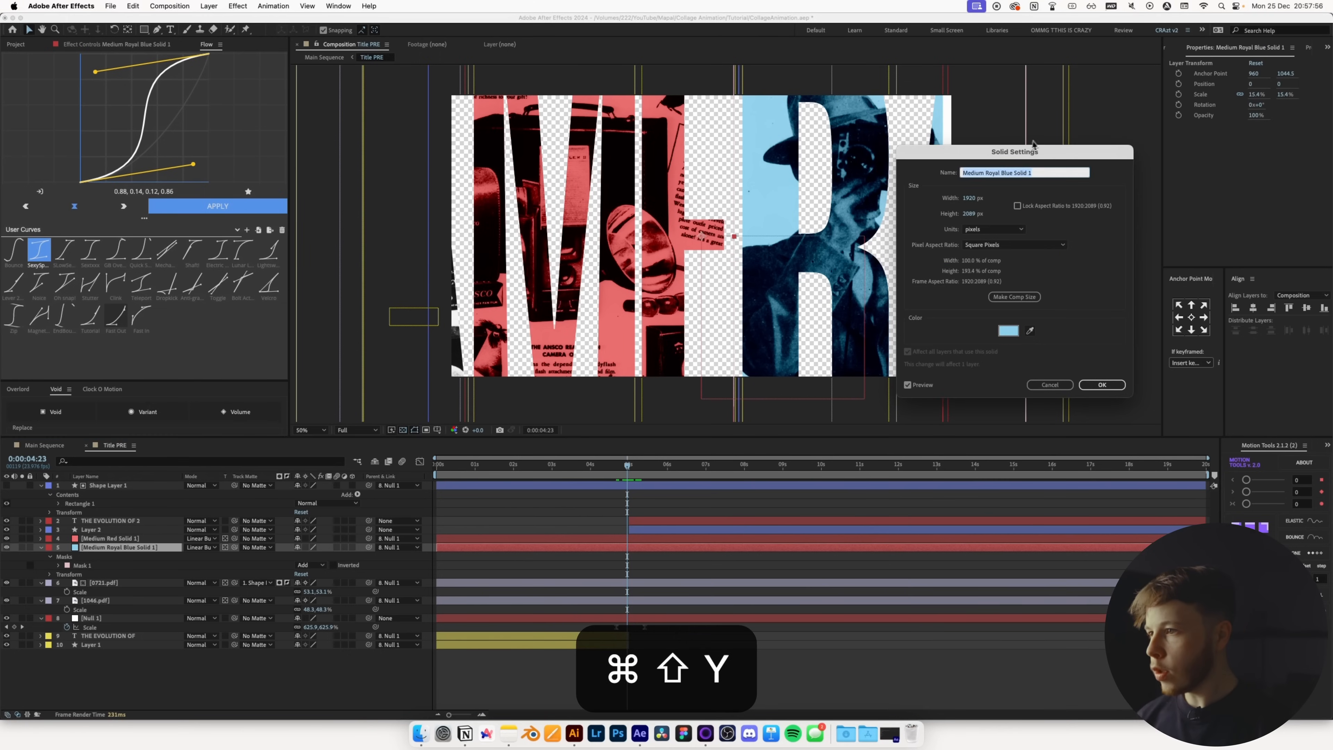
{"action": "left_click_drag", "start_coordinate": [1032, 143], "coordinate": [961, 329]}
{"action": "left_click_drag", "start_coordinate": [927, 385], "coordinate": [951, 385]}
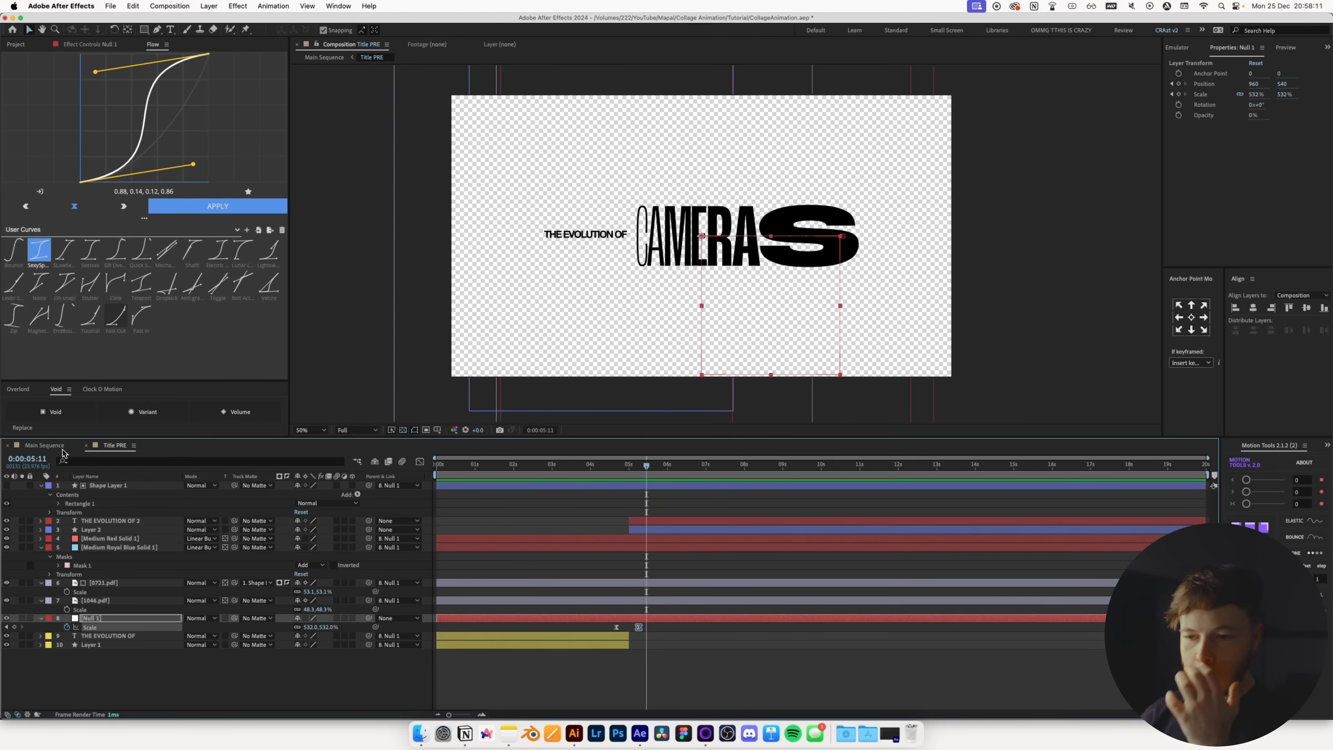
- Preview the transition from the green camera scene into the title in Main Sequence
{"action": "left_click", "coordinate": [53, 446]}
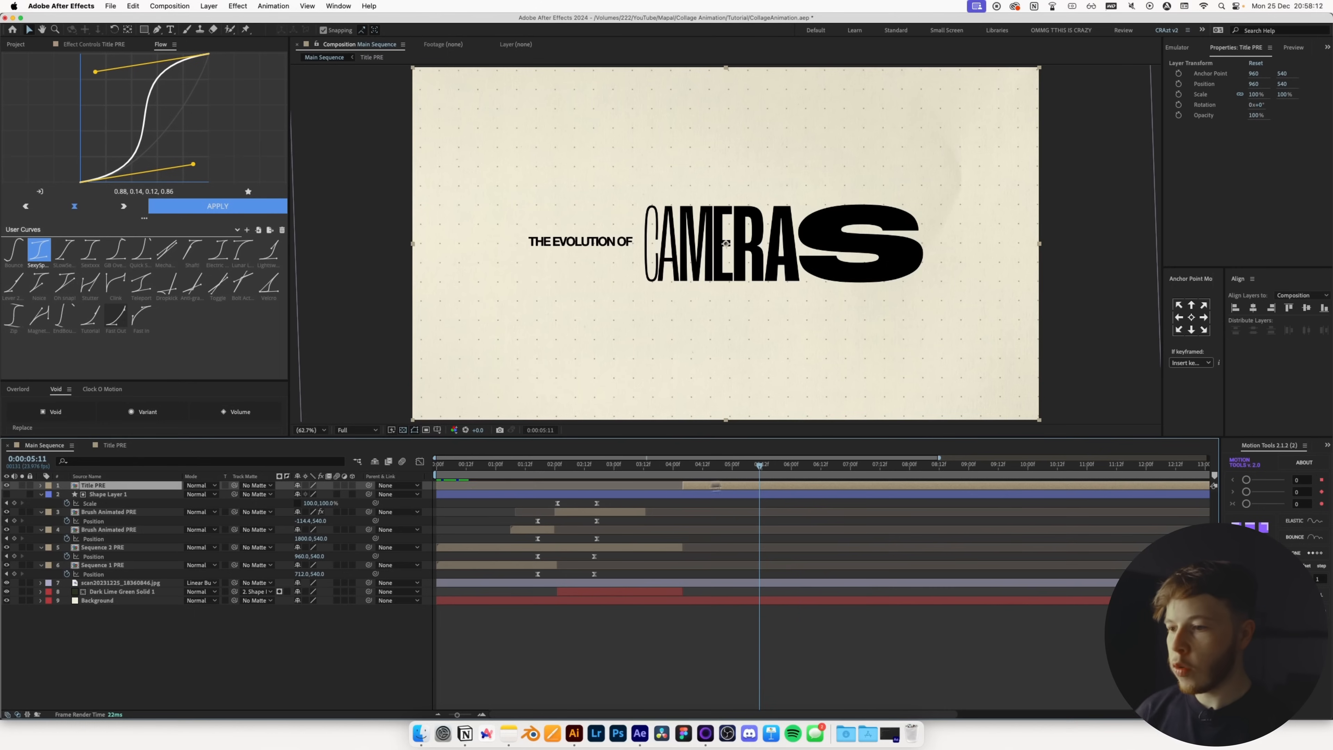
{"action": "left_click", "coordinate": [648, 465]}
{"action": "left_click_drag", "start_coordinate": [709, 464], "coordinate": [672, 469]}
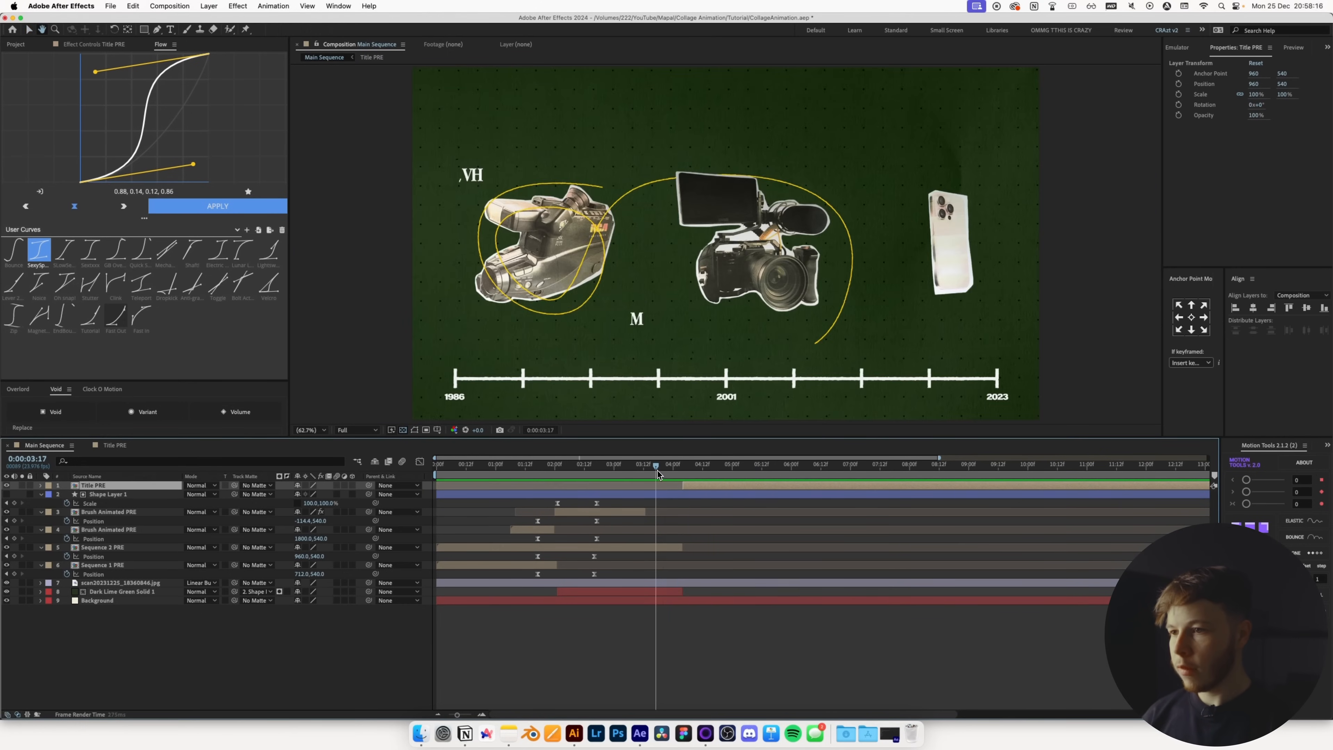
{"action": "key", "text": "space"}
- In Title PRE, add an expression to Null 1's position with posterizeTime(12) followed by wiggle(1,10)
{"action": "double_click", "coordinate": [716, 488]}
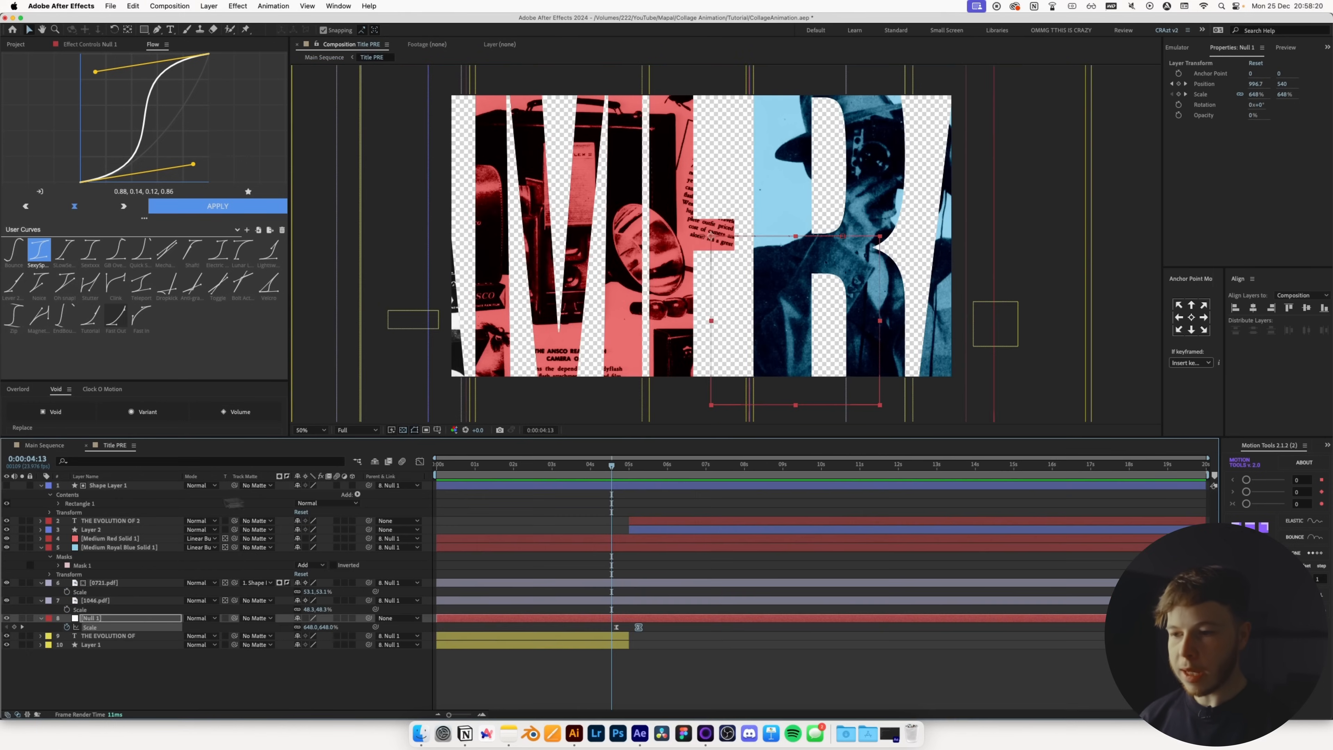
{"action": "left_click", "coordinate": [127, 622]}
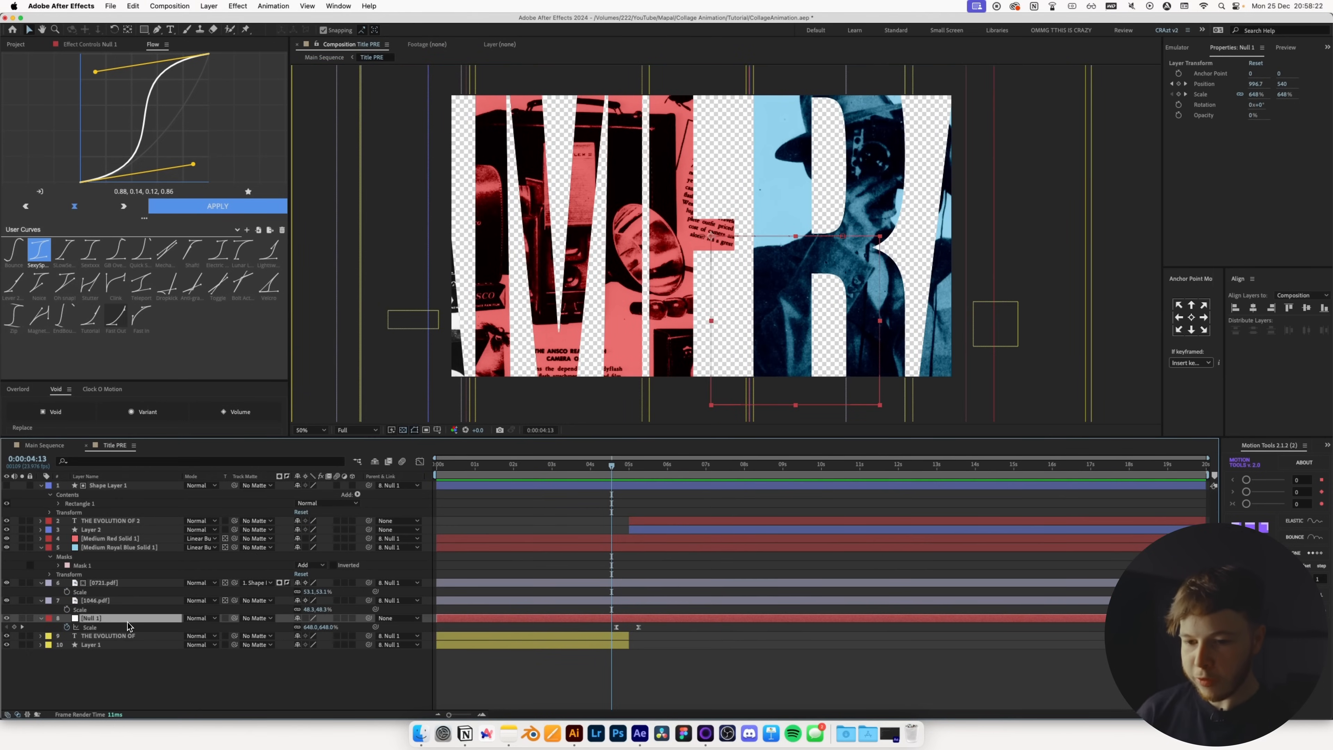
{"action": "key", "text": "p"}
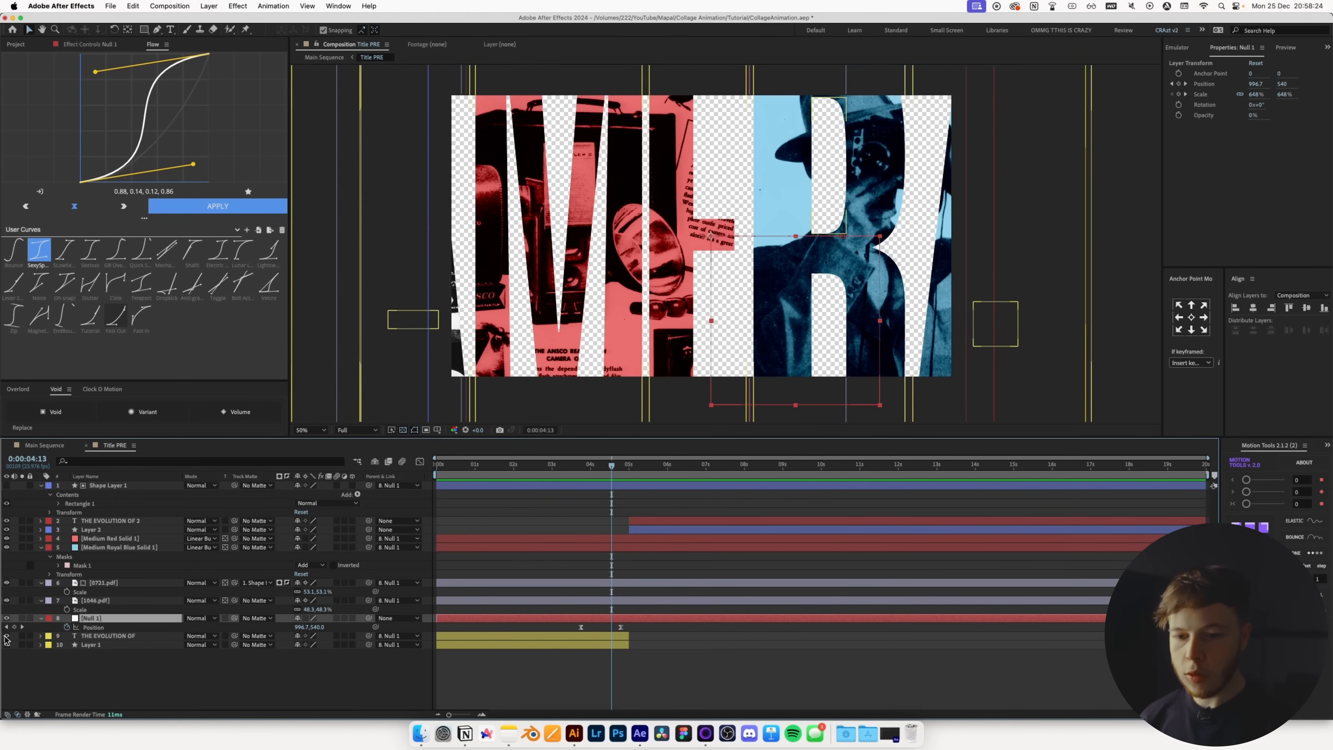
{"action": "left_click", "coordinate": [66, 628], "text": "alt"}
{"action": "type", "text": "post"}
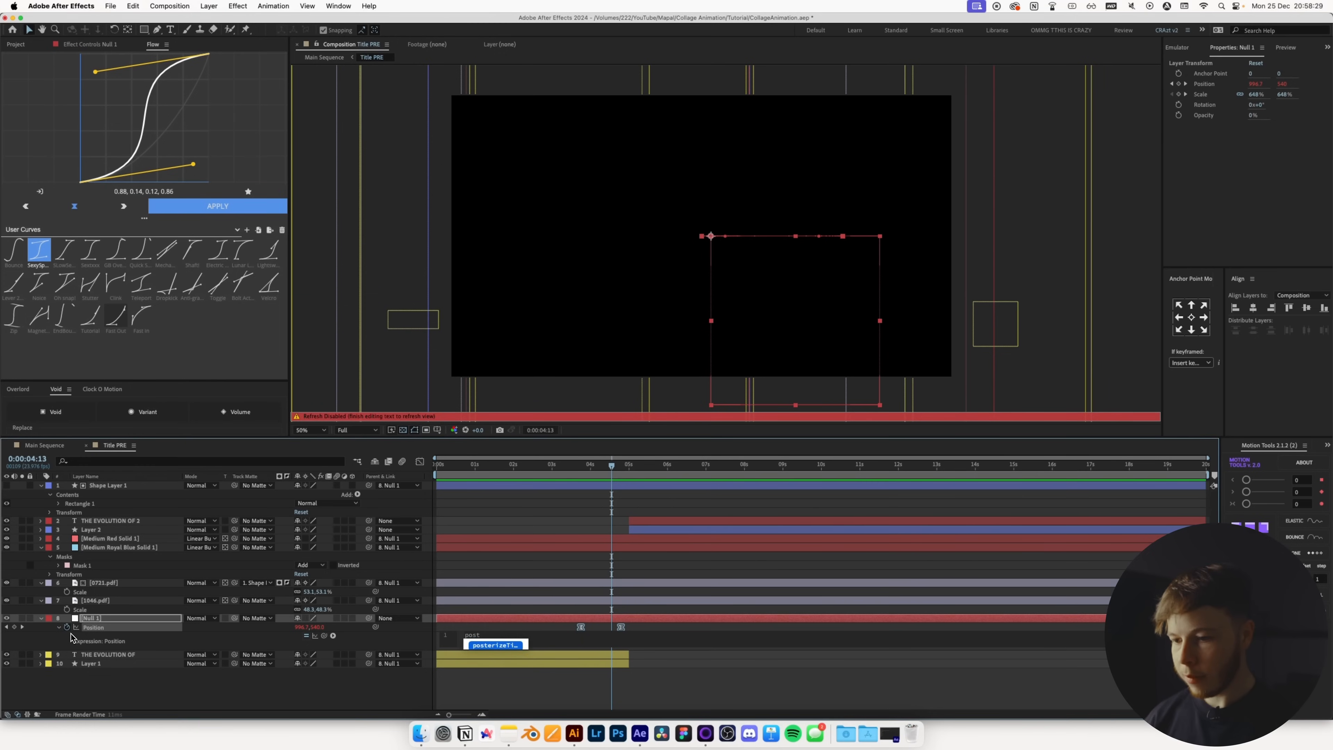
{"action": "key", "text": "Return"}
{"action": "type", "text": "(12)"}
{"action": "key", "text": "Return"}
{"action": "type", "text": "wiggle()"}
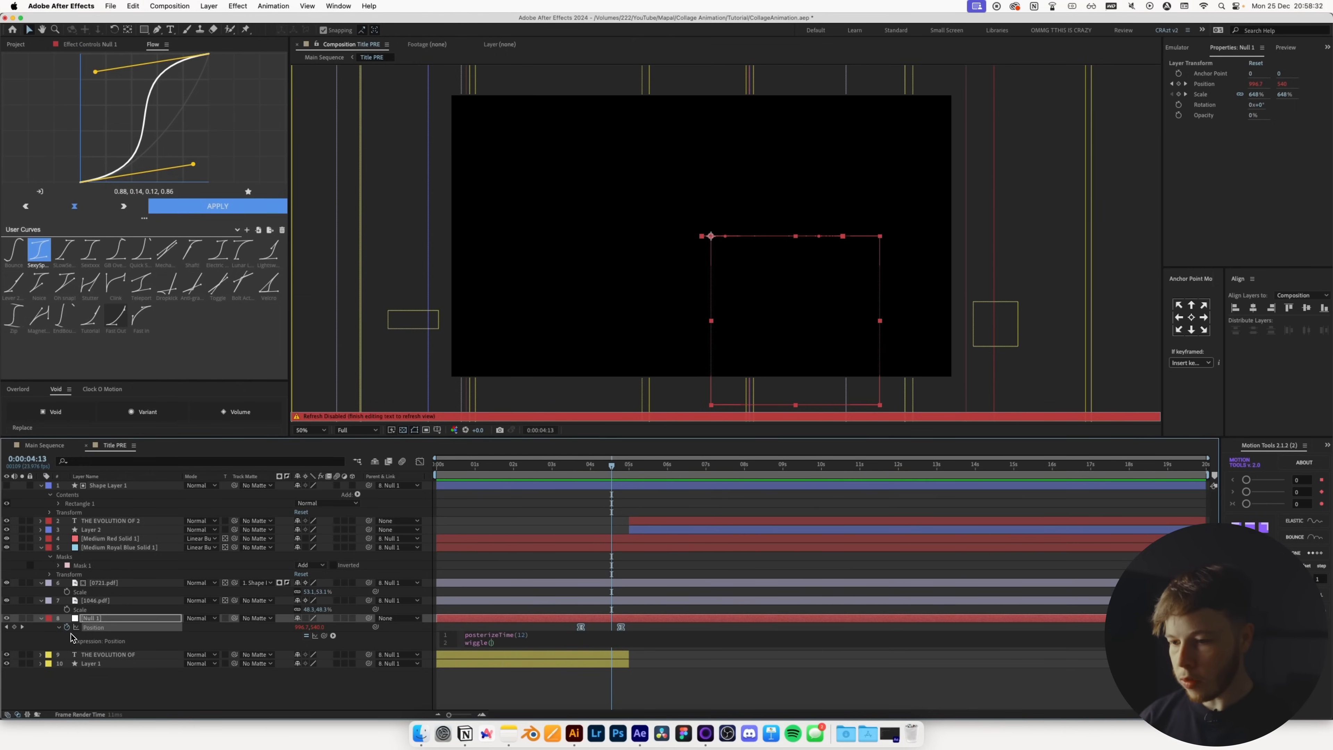
{"action": "type", "text": "1,10"}
{"action": "left_click", "coordinate": [672, 619]}
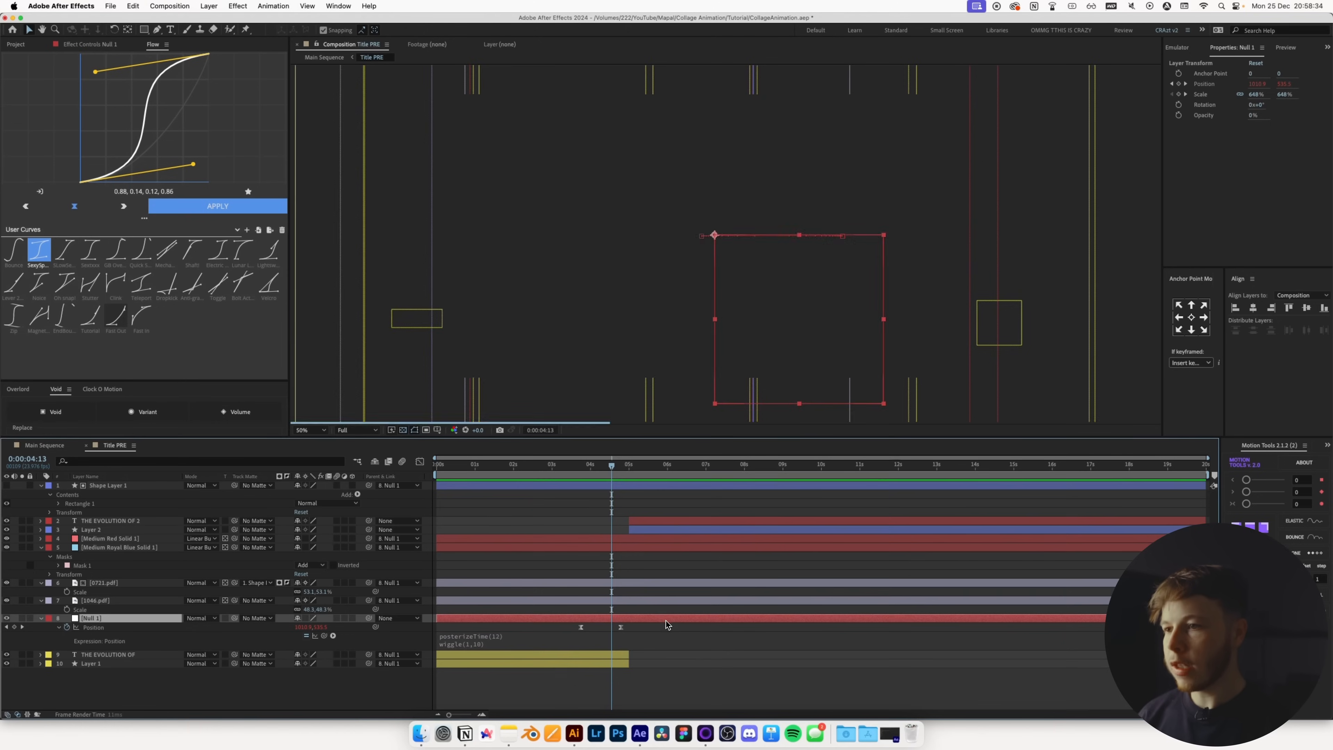
{"action": "left_click", "coordinate": [569, 476]}
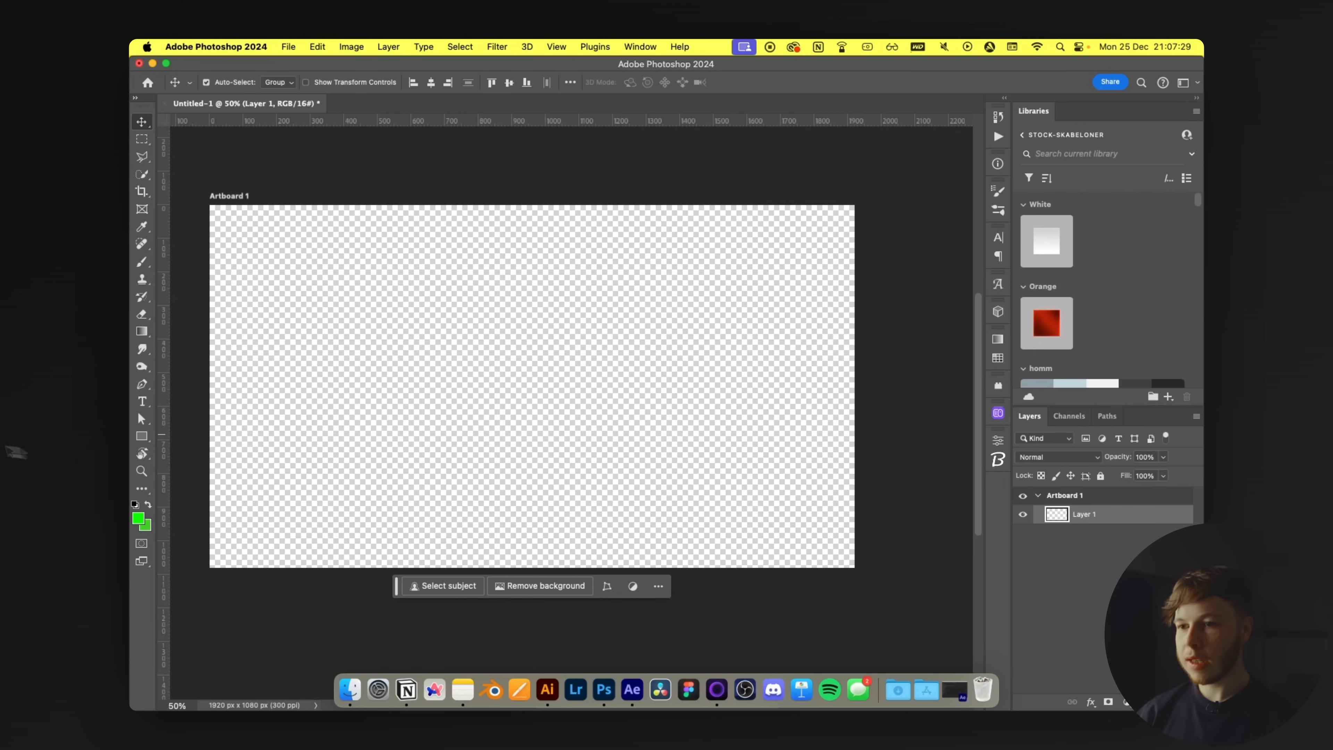
- Switch to After Effects, copy the CAMERAS title lettering, and return to the Photoshop document
{"action": "key", "text": "super+Tab"}
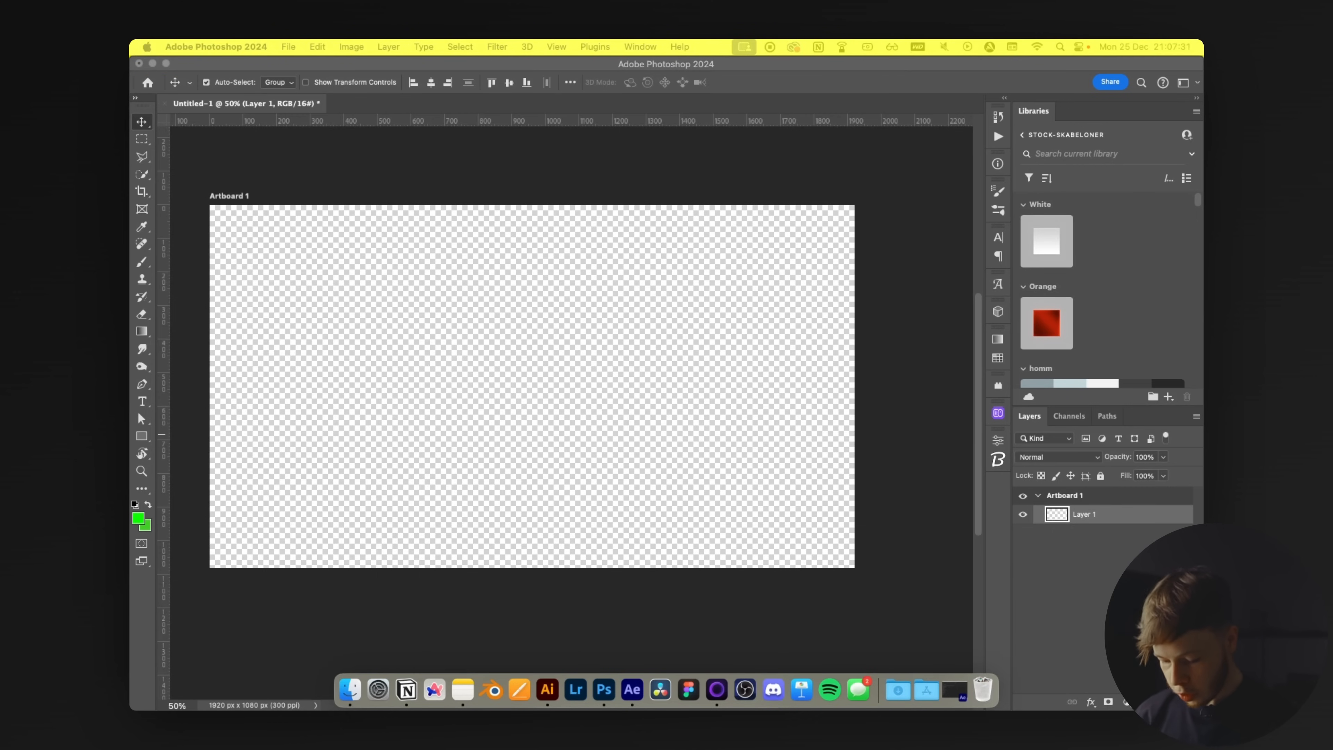
{"action": "left_click", "coordinate": [632, 689]}
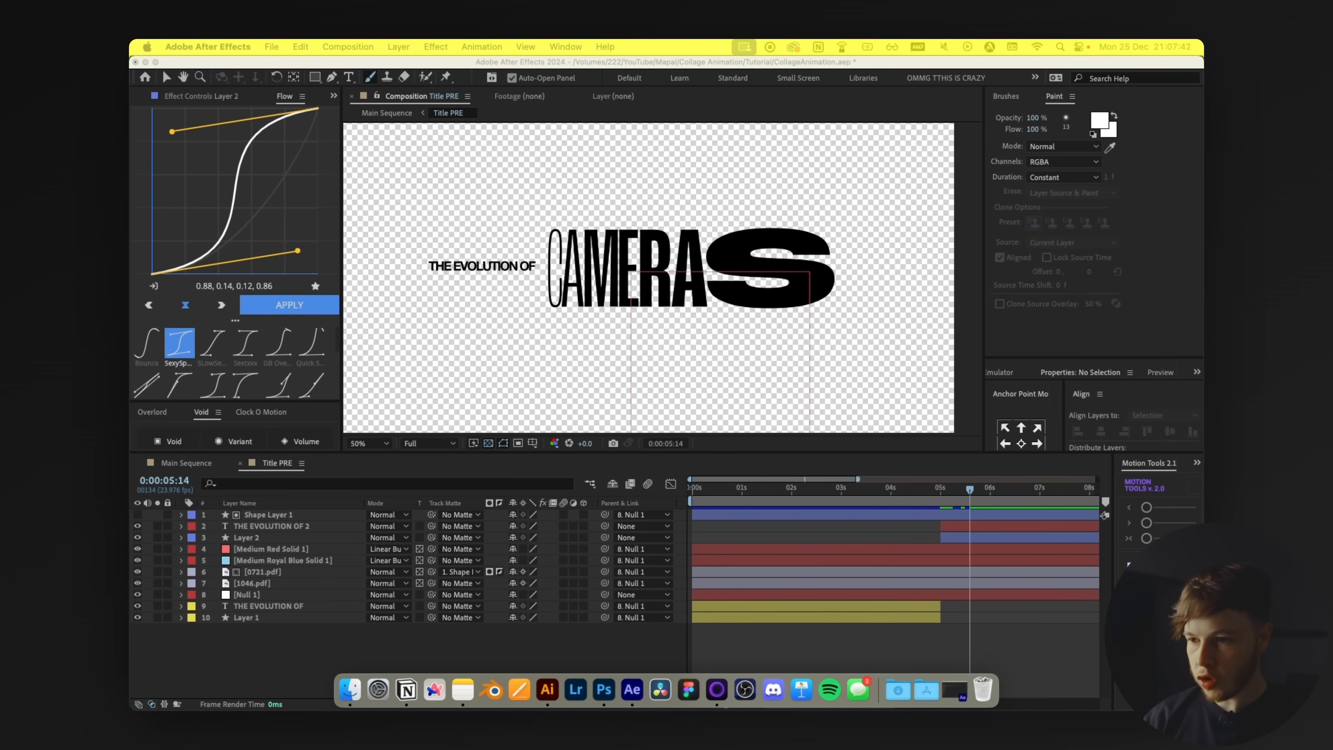
{"action": "key", "text": "super+c"}
{"action": "left_click", "coordinate": [603, 690]}
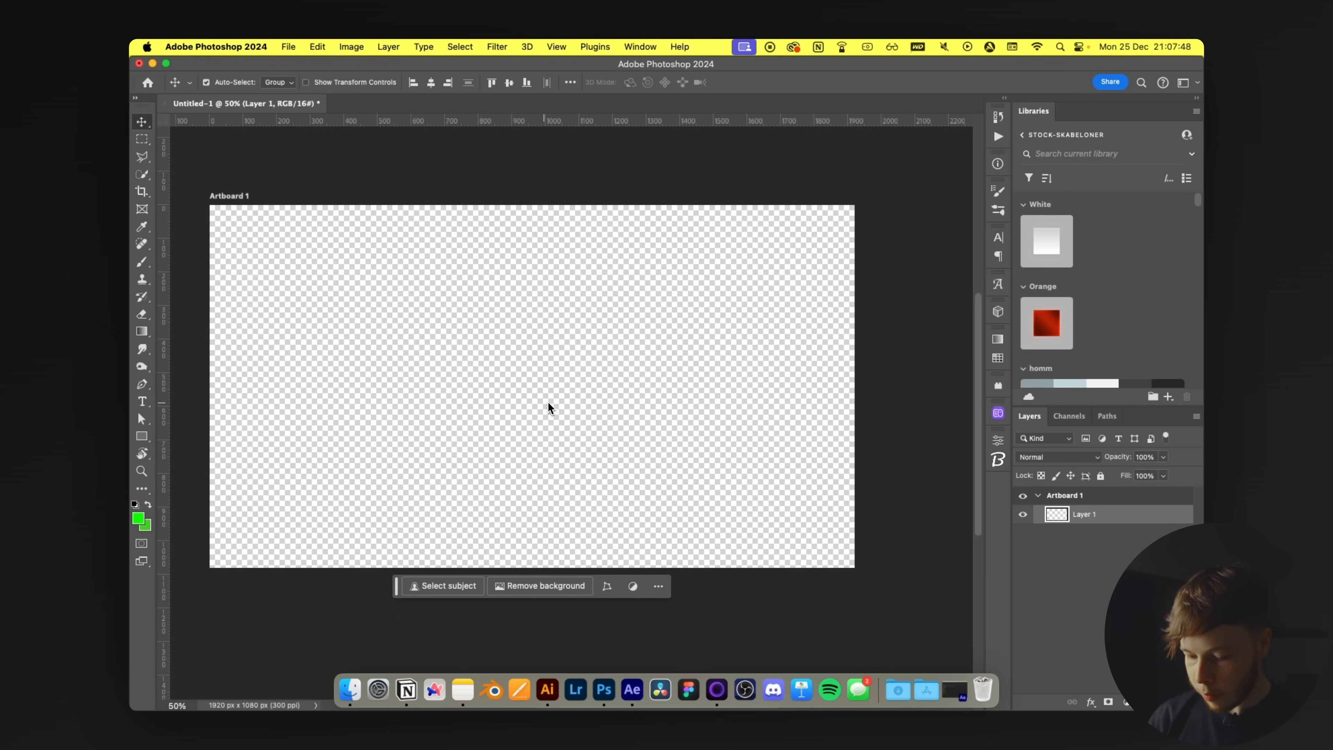
- Paste the CAMERAS lettering onto Artboard 1 as a vector smart object and centre it horizontally
{"action": "key", "text": "super+v"}
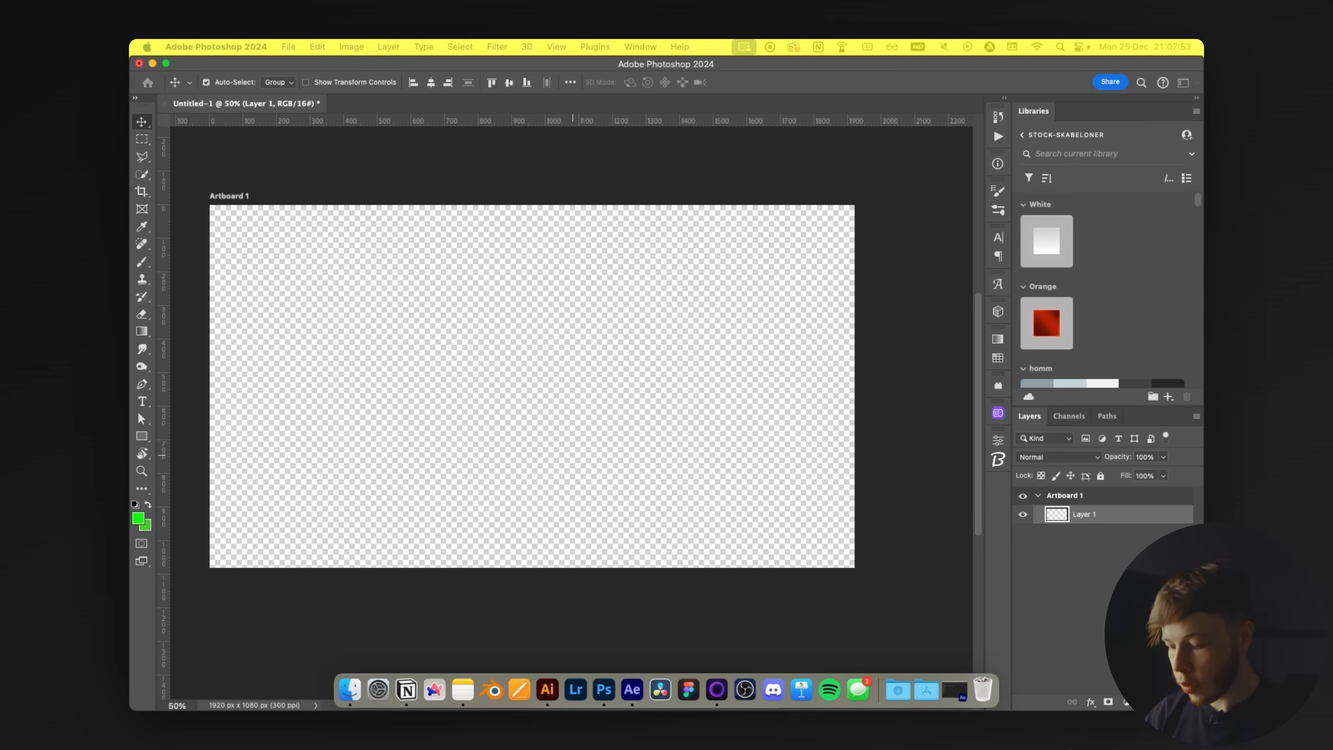
{"action": "left_click_drag", "start_coordinate": [892, 403], "coordinate": [790, 405]}
{"action": "key", "text": "Return"}
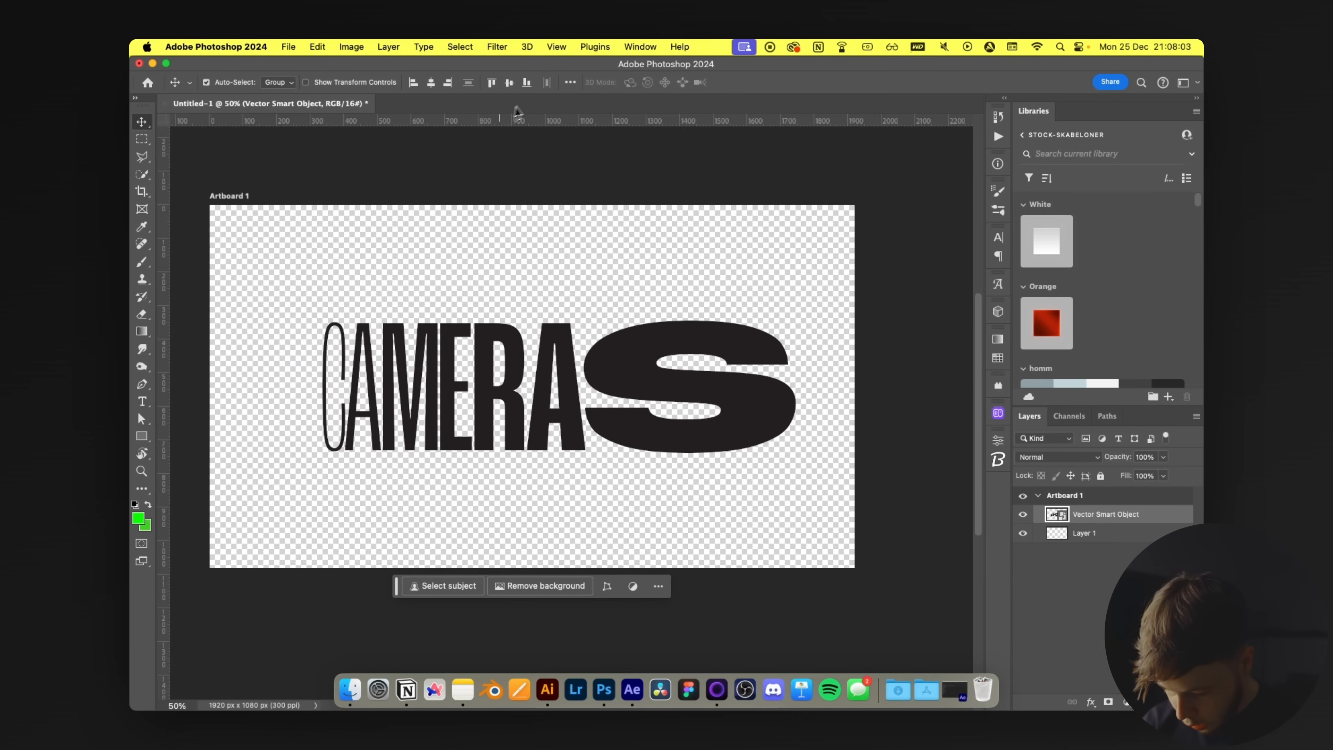
{"action": "left_click", "coordinate": [430, 82]}
- Add a new layer above the CAMERAS lettering and select the KYLE Ultimate Charcoal Pencil 25 brush at 25 px
{"action": "key", "text": "super+shift+alt+n"}
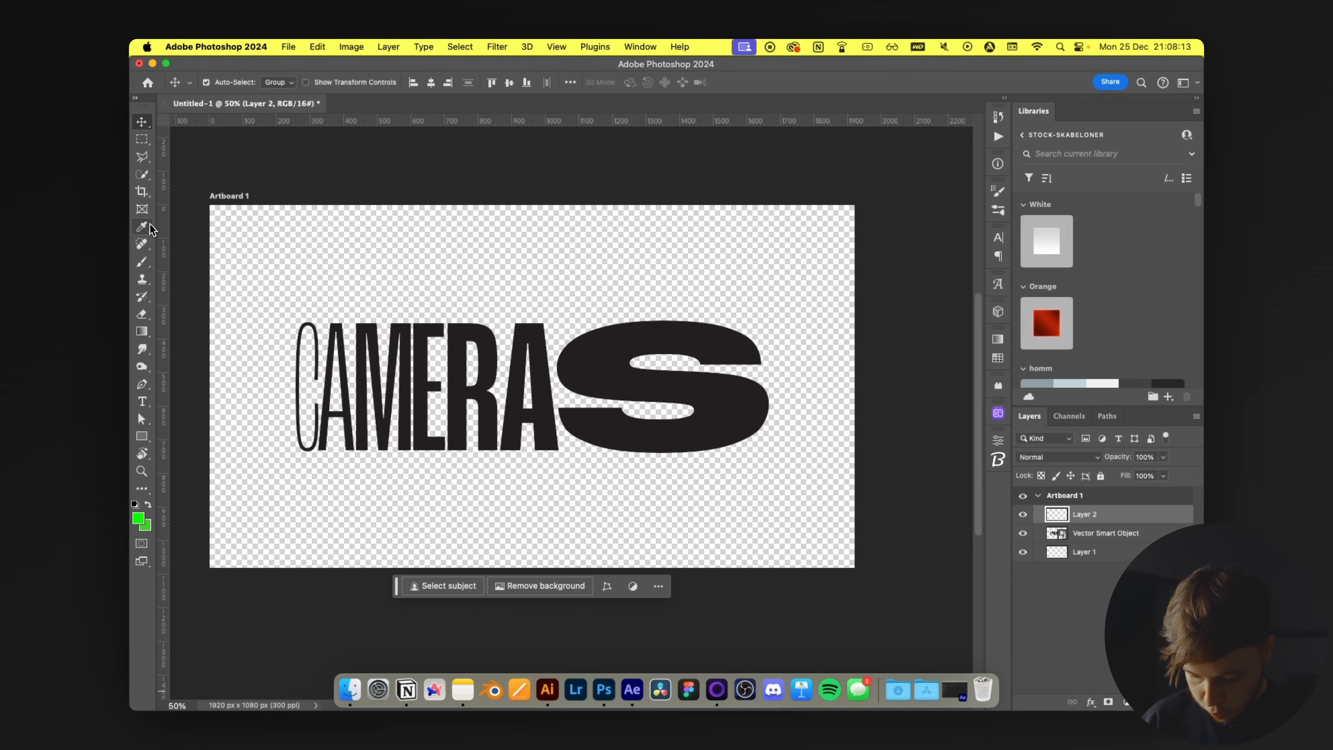
{"action": "left_click", "coordinate": [142, 261]}
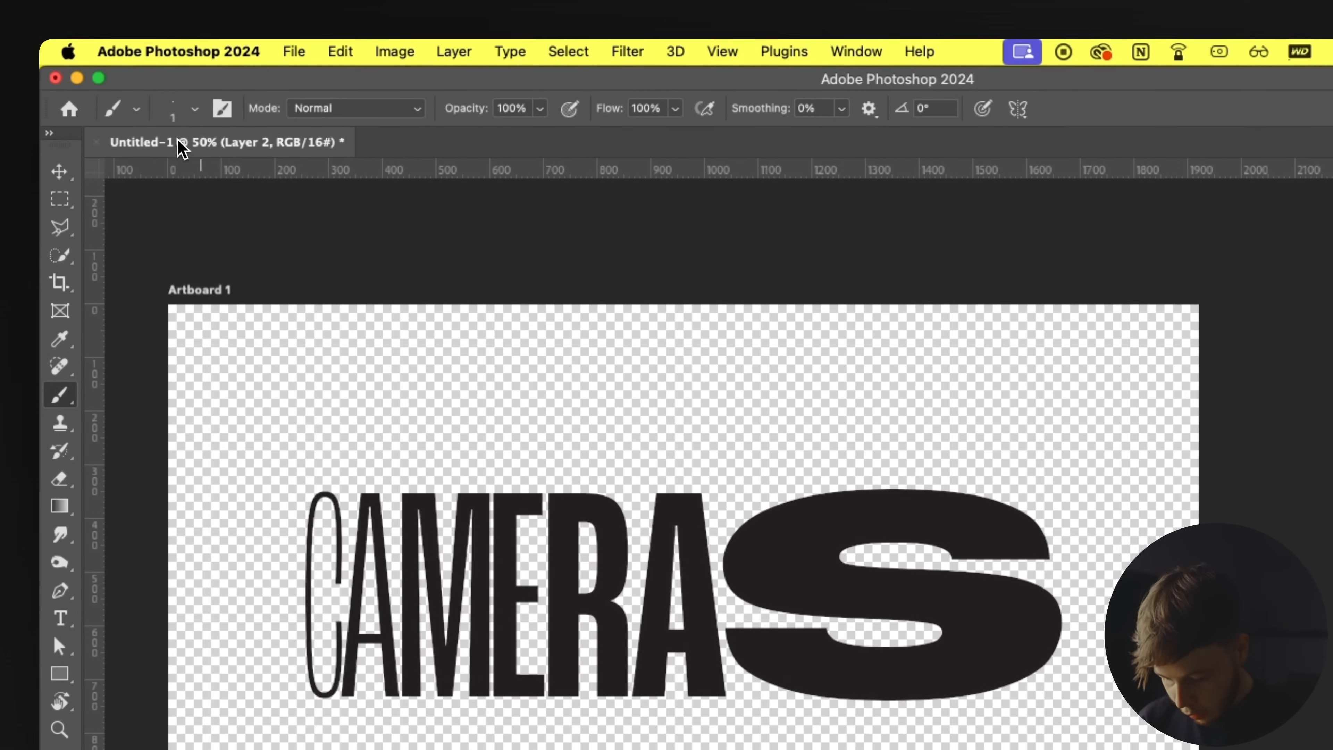
{"action": "left_click", "coordinate": [173, 109]}
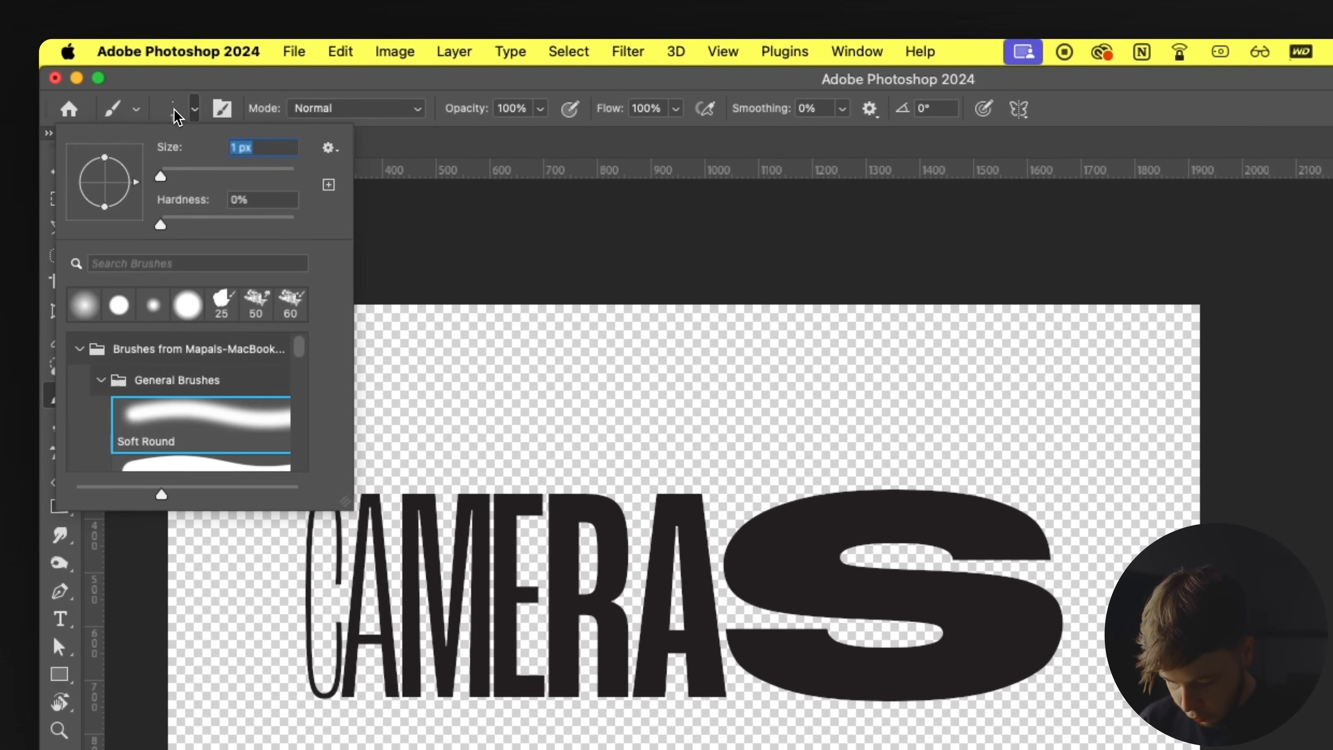
{"action": "left_click_drag", "start_coordinate": [160, 176], "coordinate": [184, 181]}
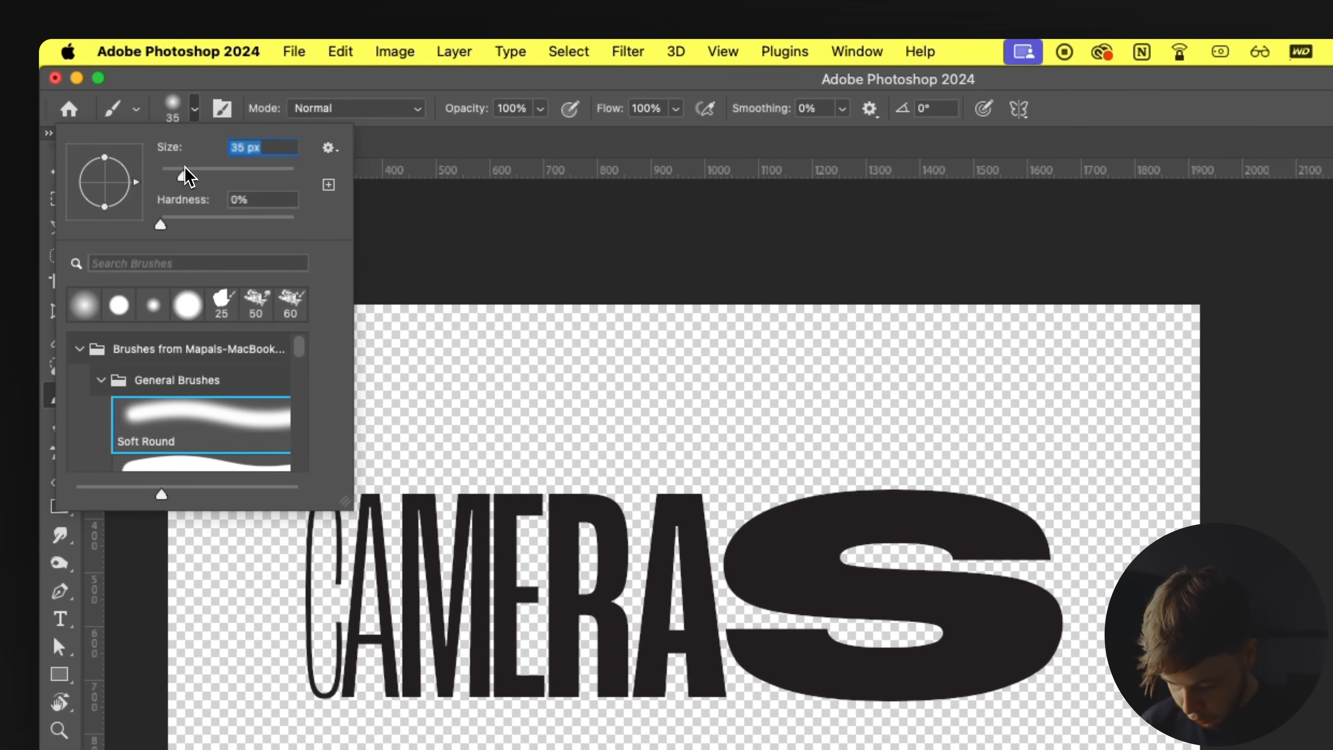
{"action": "scroll", "coordinate": [299, 360], "scroll_direction": "down", "scroll_amount": 10}
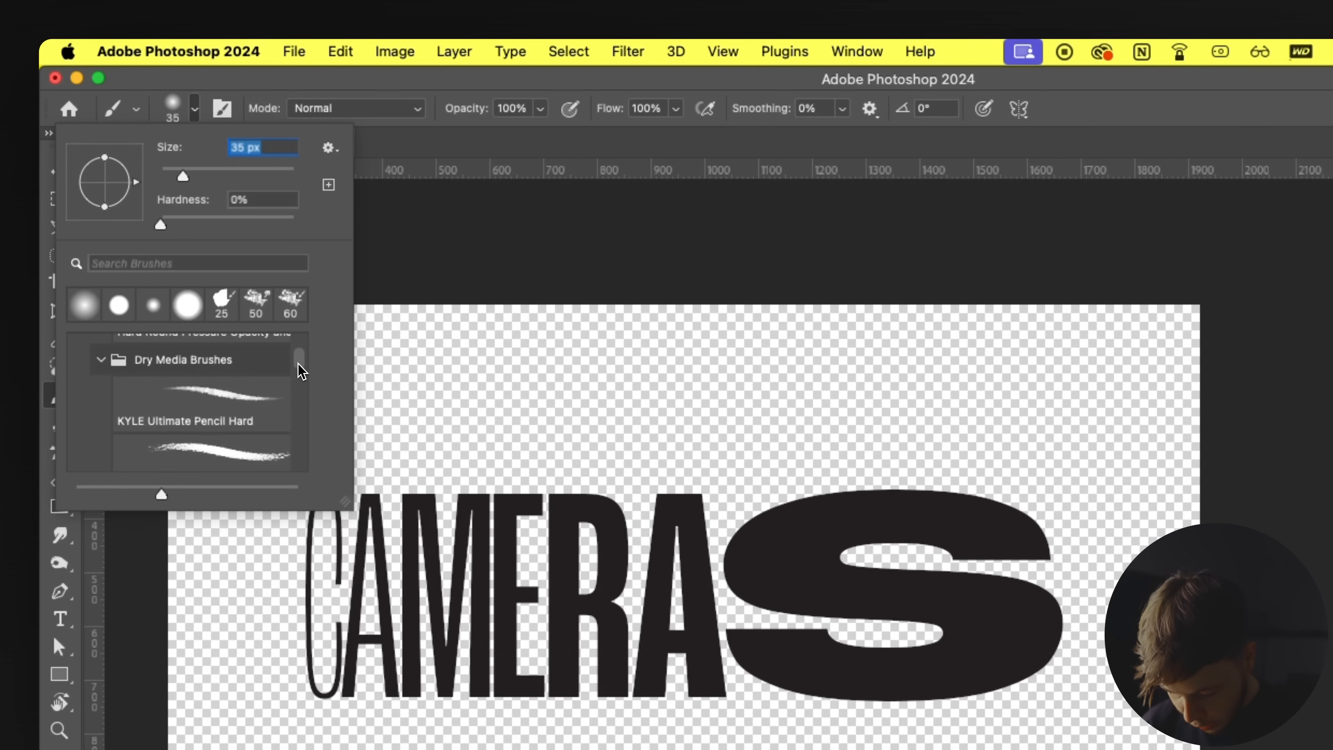
{"action": "scroll", "coordinate": [302, 364], "scroll_direction": "down", "scroll_amount": 2}
{"action": "scroll", "coordinate": [301, 363], "scroll_direction": "up", "scroll_amount": 1}
{"action": "scroll", "coordinate": [302, 363], "scroll_direction": "down", "scroll_amount": 2}
{"action": "scroll", "coordinate": [301, 365], "scroll_direction": "up", "scroll_amount": 2}
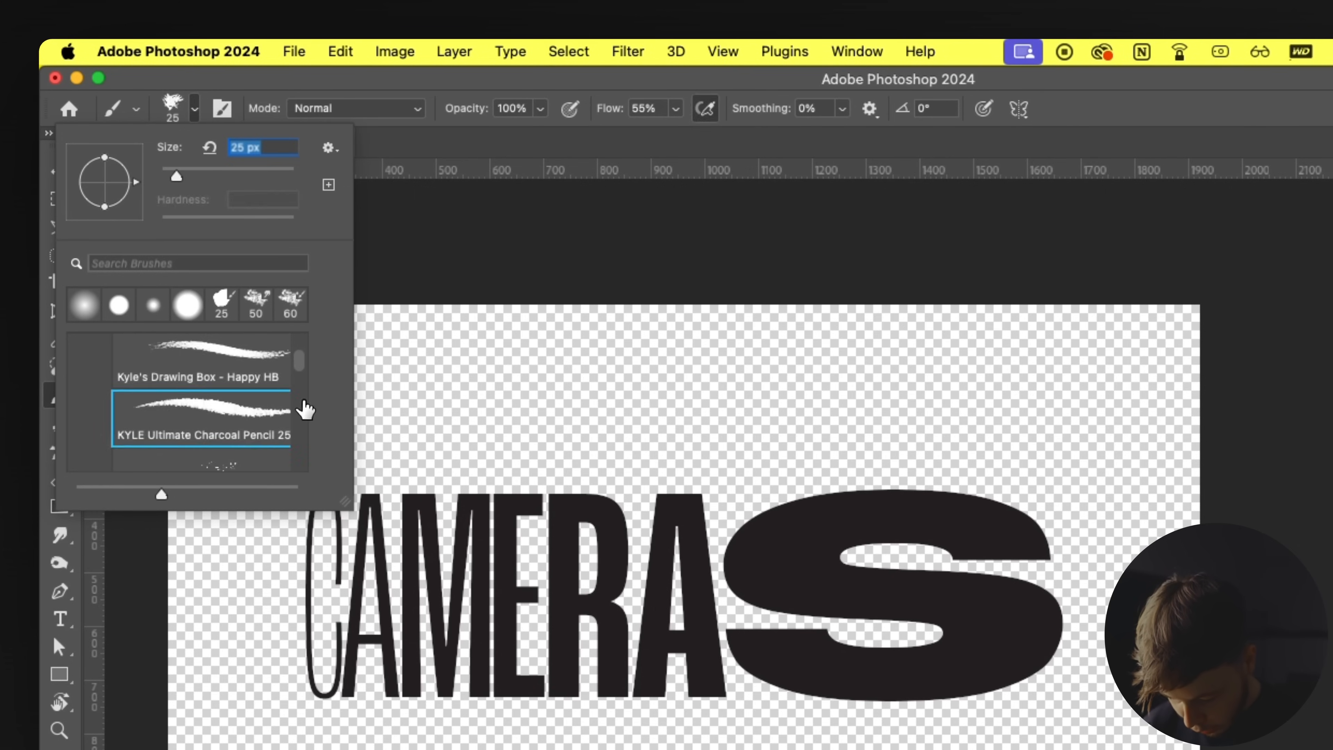
- Choose the KYLE Ultimate Charcoal Pencil 25 brush and set the foreground colour to red
{"action": "scroll", "coordinate": [276, 410], "scroll_direction": "down", "scroll_amount": 3}
{"action": "left_click", "coordinate": [202, 421]}
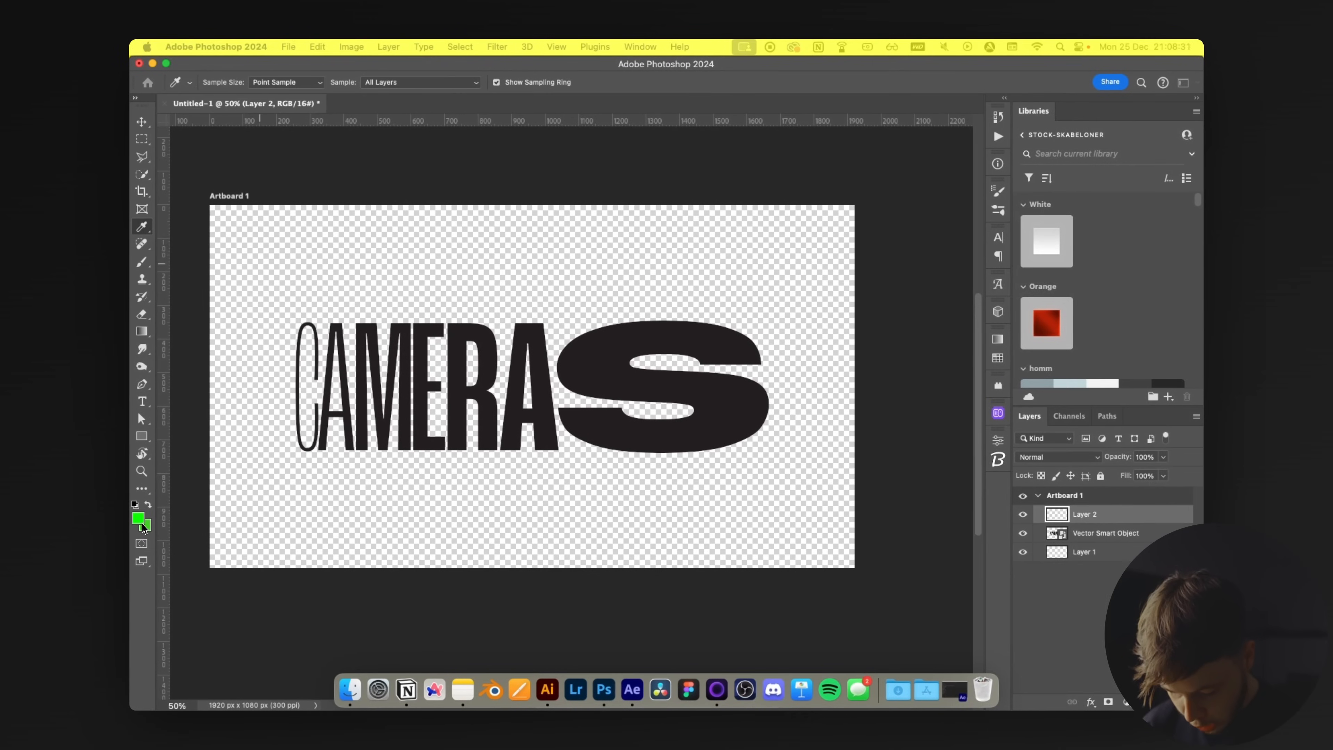
{"action": "key", "text": "b"}
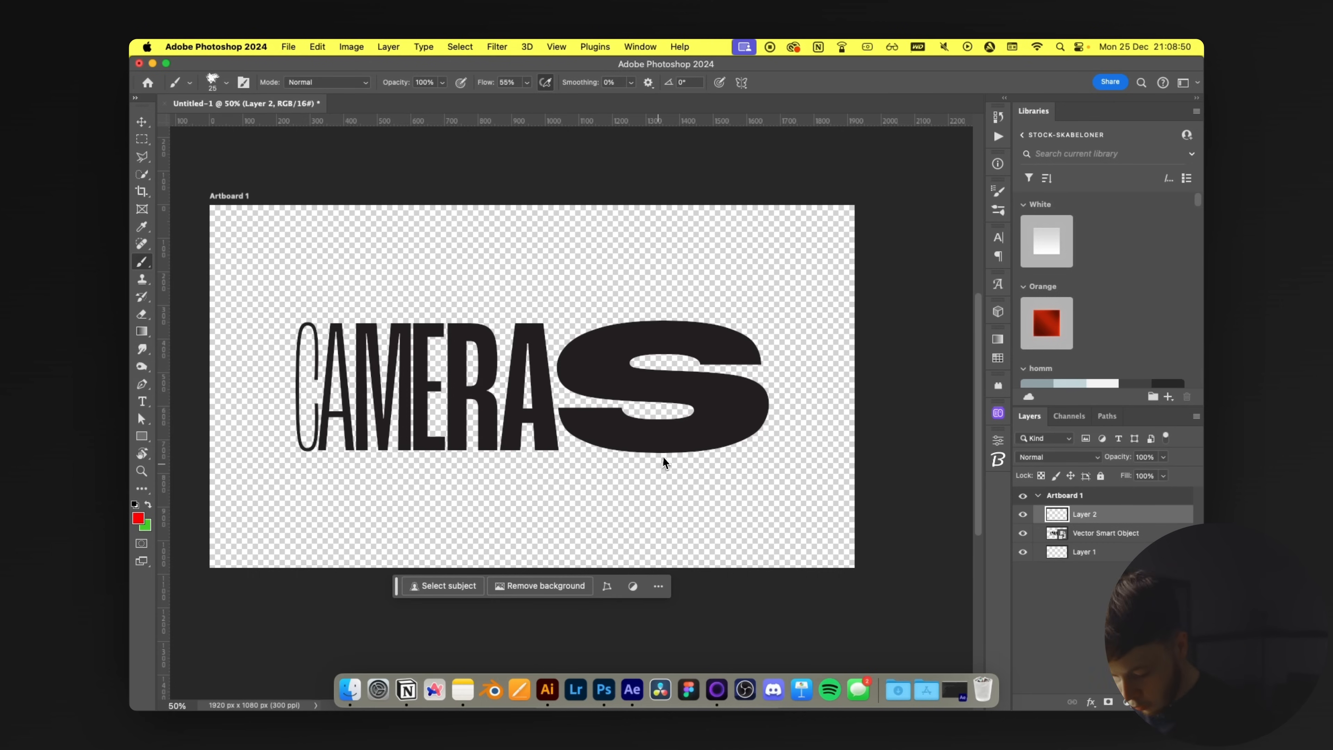
- On Layer 2, trace the outline of the letter S in red and fill its inside with rough scribbled strokes
{"action": "key", "text": "super+equal"}
{"action": "key", "text": "super+equal"}
{"action": "key", "text": "super+equal"}
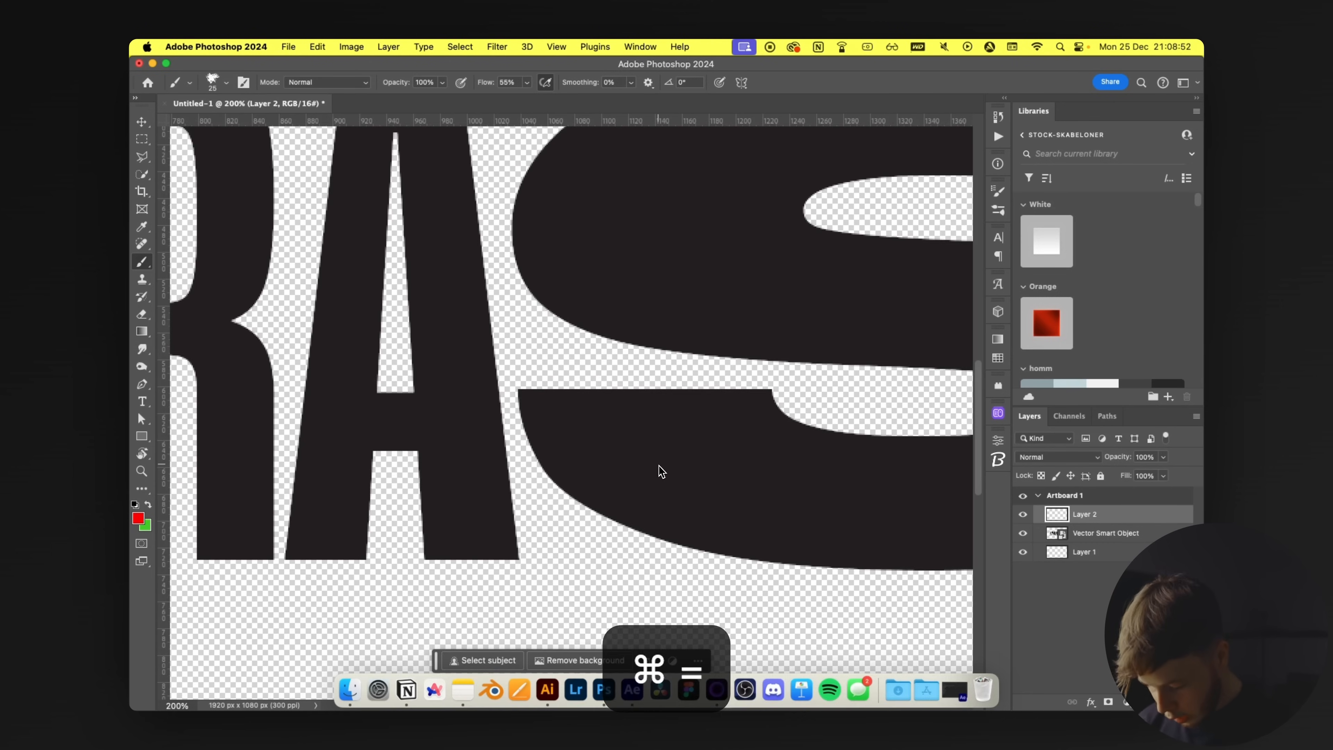
{"action": "key", "text": "super+minus"}
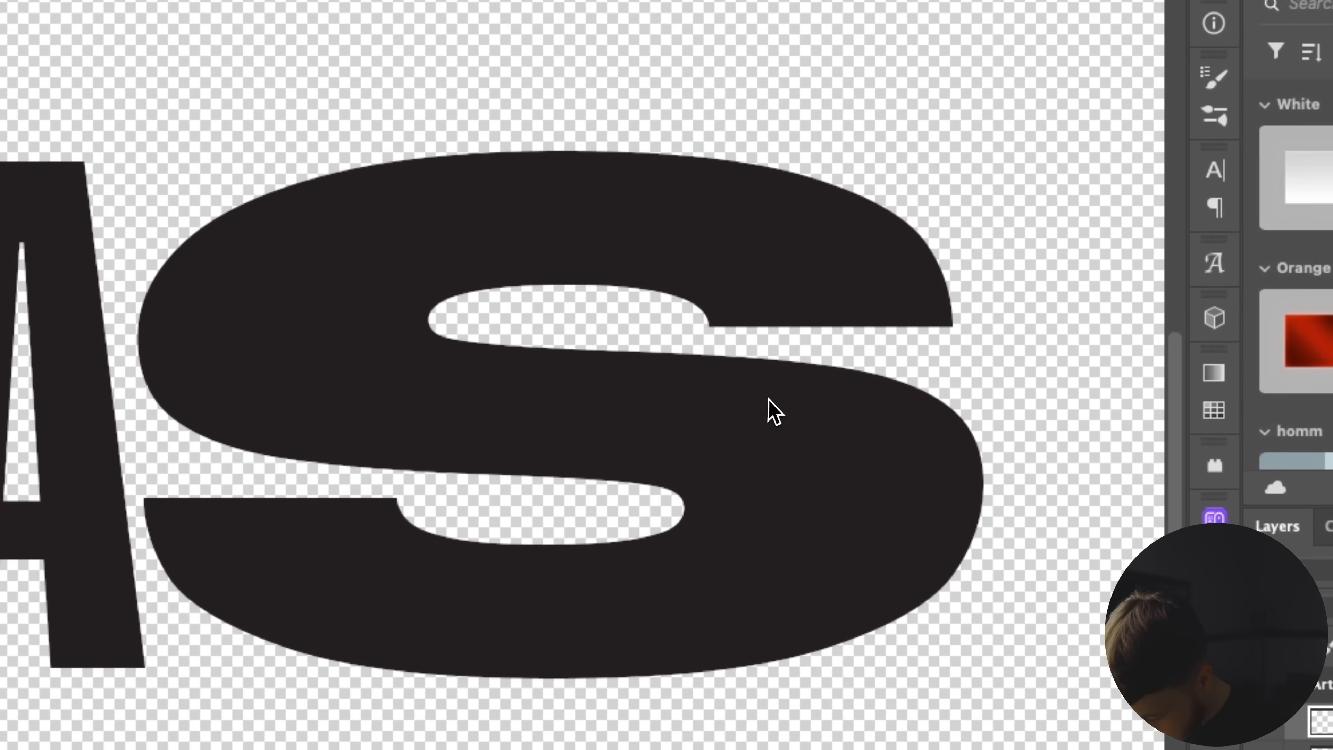
{"action": "mouse_move", "coordinate": [716, 321]}
{"action": "left_mouse_down"}
{"action": "mouse_move", "coordinate": [536, 283]}
{"action": "mouse_move", "coordinate": [446, 333]}
{"action": "mouse_move", "coordinate": [428, 323]}
{"action": "mouse_move", "coordinate": [799, 366]}
{"action": "mouse_move", "coordinate": [939, 560]}
{"action": "mouse_move", "coordinate": [961, 536]}
{"action": "mouse_move", "coordinate": [832, 630]}
{"action": "left_mouse_up"}
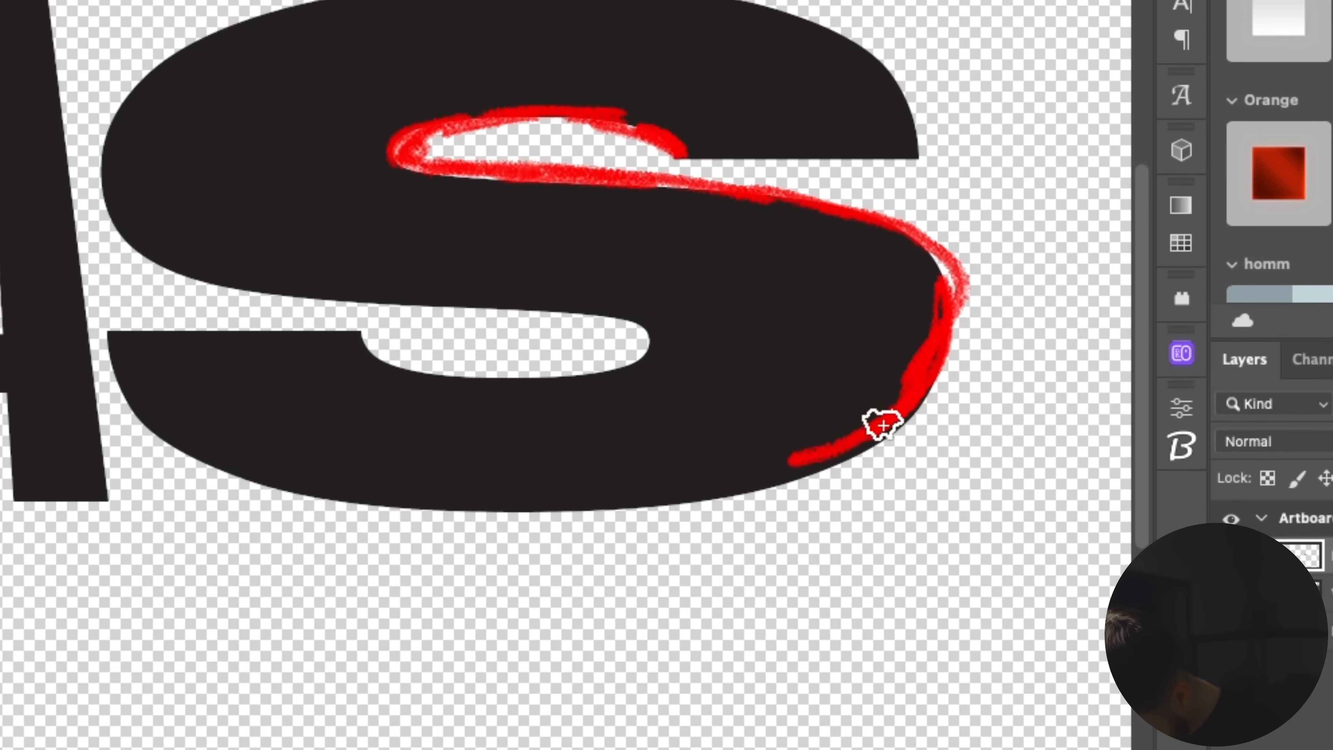
{"action": "mouse_move", "coordinate": [883, 425]}
{"action": "left_mouse_down"}
{"action": "mouse_move", "coordinate": [744, 494]}
{"action": "mouse_move", "coordinate": [601, 513]}
{"action": "mouse_move", "coordinate": [400, 514]}
{"action": "mouse_move", "coordinate": [235, 481]}
{"action": "left_mouse_up"}
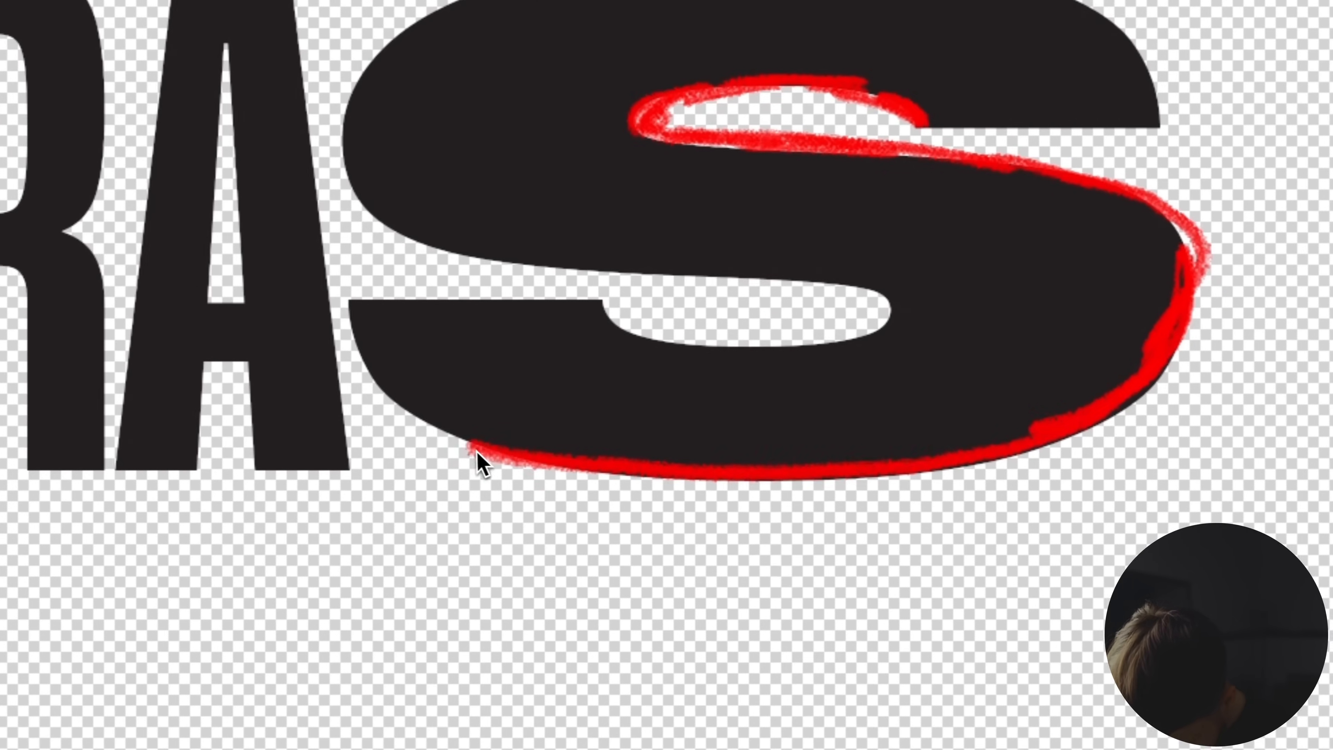
{"action": "mouse_move", "coordinate": [477, 451]}
{"action": "left_mouse_down"}
{"action": "mouse_move", "coordinate": [419, 350]}
{"action": "mouse_move", "coordinate": [419, 386]}
{"action": "mouse_move", "coordinate": [380, 297]}
{"action": "mouse_move", "coordinate": [615, 305]}
{"action": "mouse_move", "coordinate": [420, 303]}
{"action": "mouse_move", "coordinate": [619, 290]}
{"action": "mouse_move", "coordinate": [749, 348]}
{"action": "mouse_move", "coordinate": [911, 322]}
{"action": "mouse_move", "coordinate": [890, 363]}
{"action": "mouse_move", "coordinate": [800, 392]}
{"action": "mouse_move", "coordinate": [591, 386]}
{"action": "mouse_move", "coordinate": [638, 377]}
{"action": "left_mouse_up"}
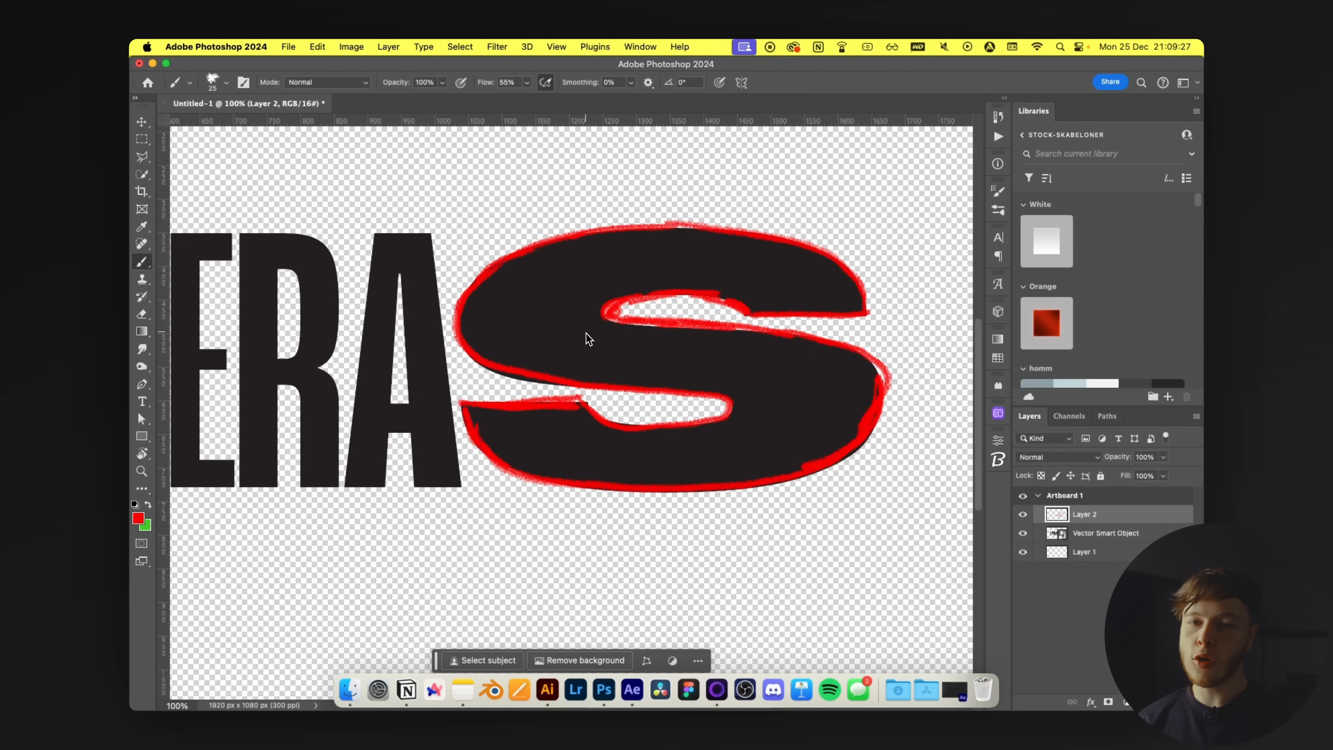
{"action": "mouse_move", "coordinate": [470, 310]}
{"action": "left_mouse_down"}
{"action": "mouse_move", "coordinate": [598, 241]}
{"action": "mouse_move", "coordinate": [618, 245]}
{"action": "mouse_move", "coordinate": [612, 258]}
{"action": "mouse_move", "coordinate": [645, 232]}
{"action": "mouse_move", "coordinate": [614, 274]}
{"action": "mouse_move", "coordinate": [726, 243]}
{"action": "mouse_move", "coordinate": [746, 263]}
{"action": "mouse_move", "coordinate": [737, 287]}
{"action": "mouse_move", "coordinate": [824, 286]}
{"action": "left_mouse_up"}
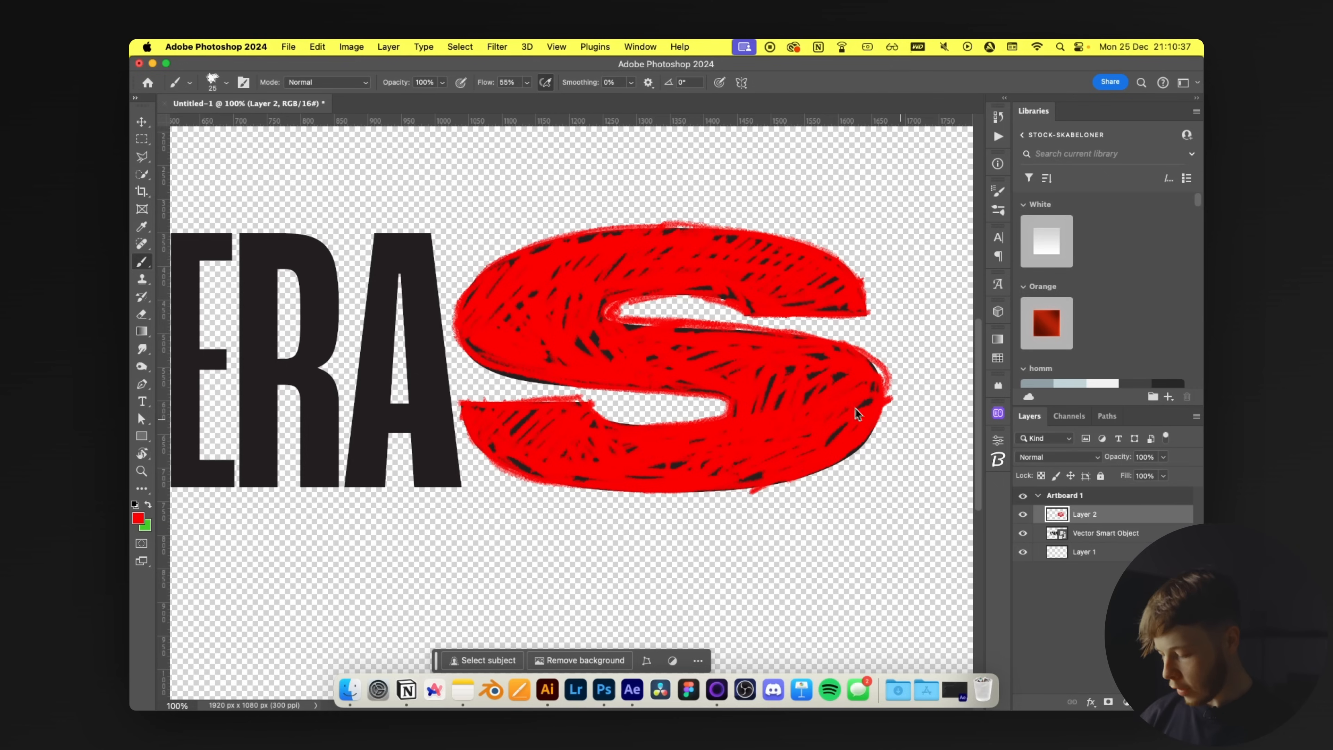
- Draw three more red scribbled versions of the S on separate new layers, hiding the earlier drawings, and compare the versions
{"action": "left_click", "coordinate": [1162, 701]}
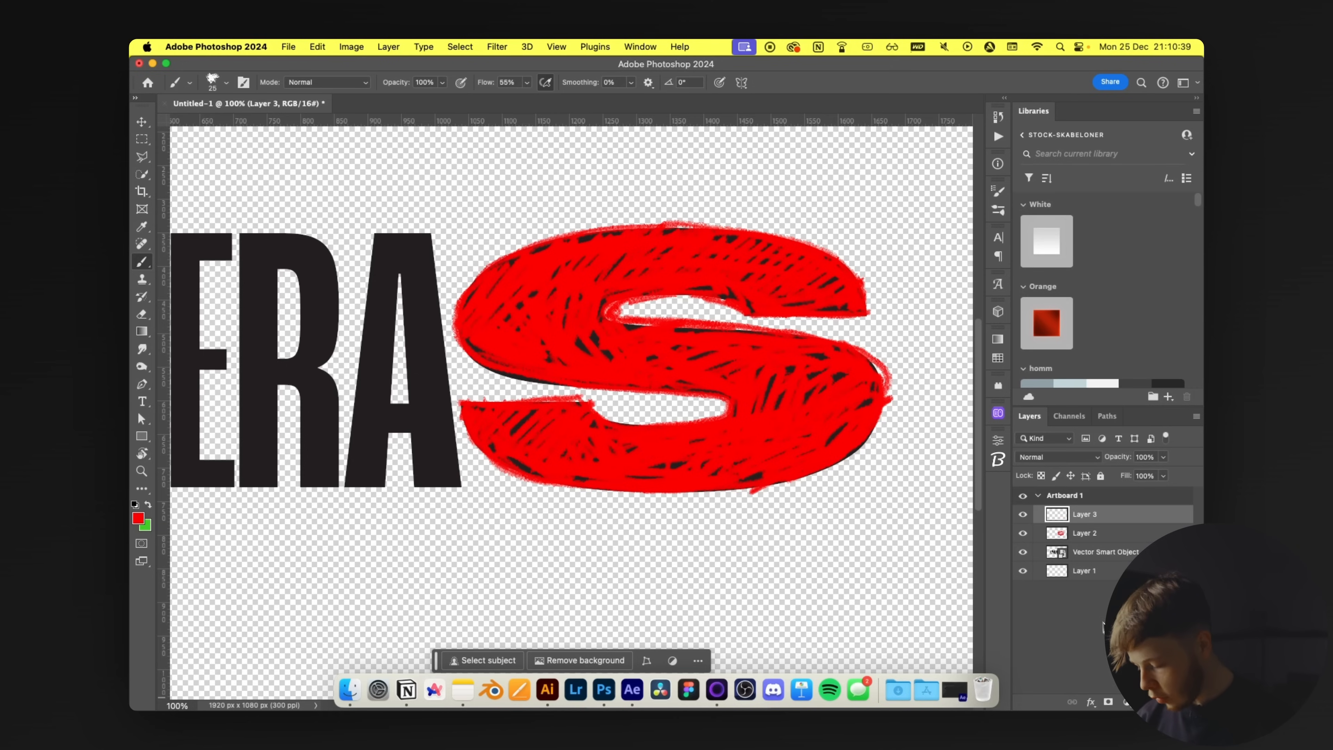
{"action": "left_click", "coordinate": [1023, 534]}
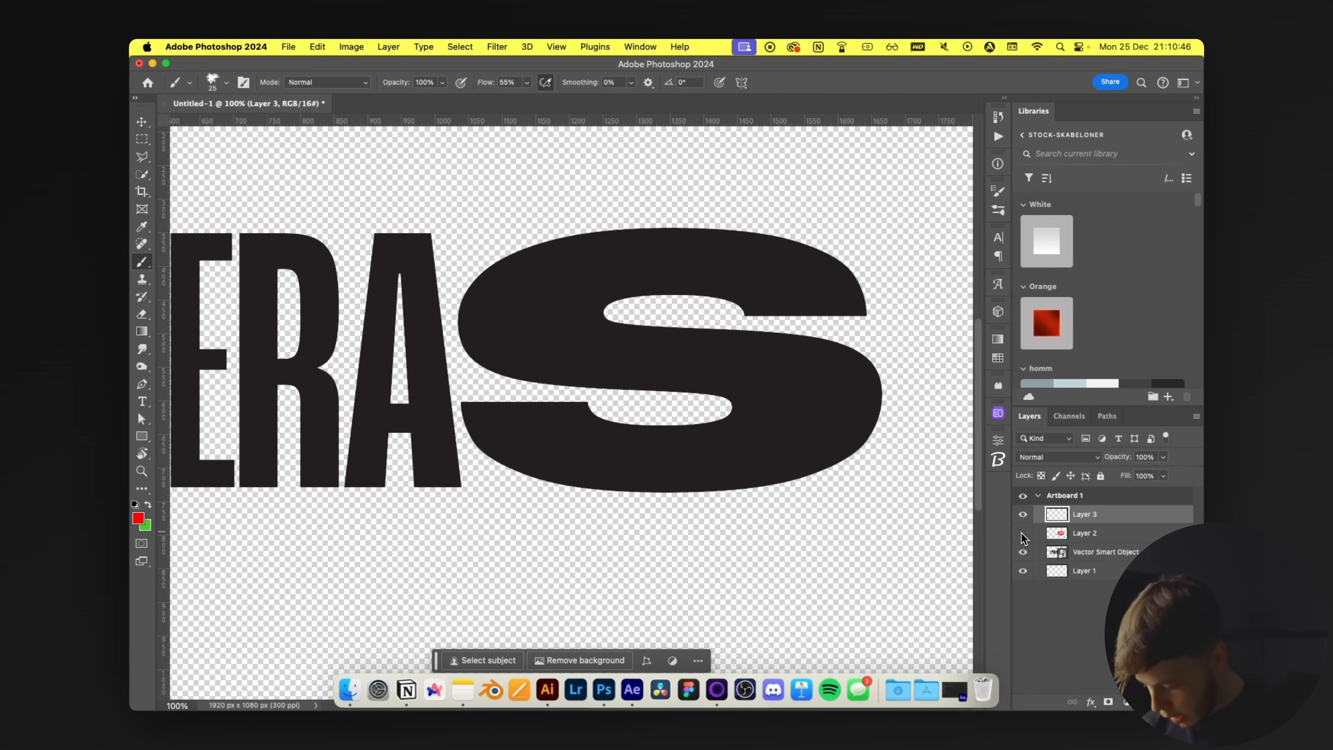
{"action": "mouse_move", "coordinate": [806, 312]}
{"action": "left_mouse_down"}
{"action": "mouse_move", "coordinate": [764, 310]}
{"action": "mouse_move", "coordinate": [819, 322]}
{"action": "mouse_move", "coordinate": [638, 232]}
{"action": "mouse_move", "coordinate": [700, 227]}
{"action": "mouse_move", "coordinate": [577, 233]}
{"action": "left_mouse_up"}
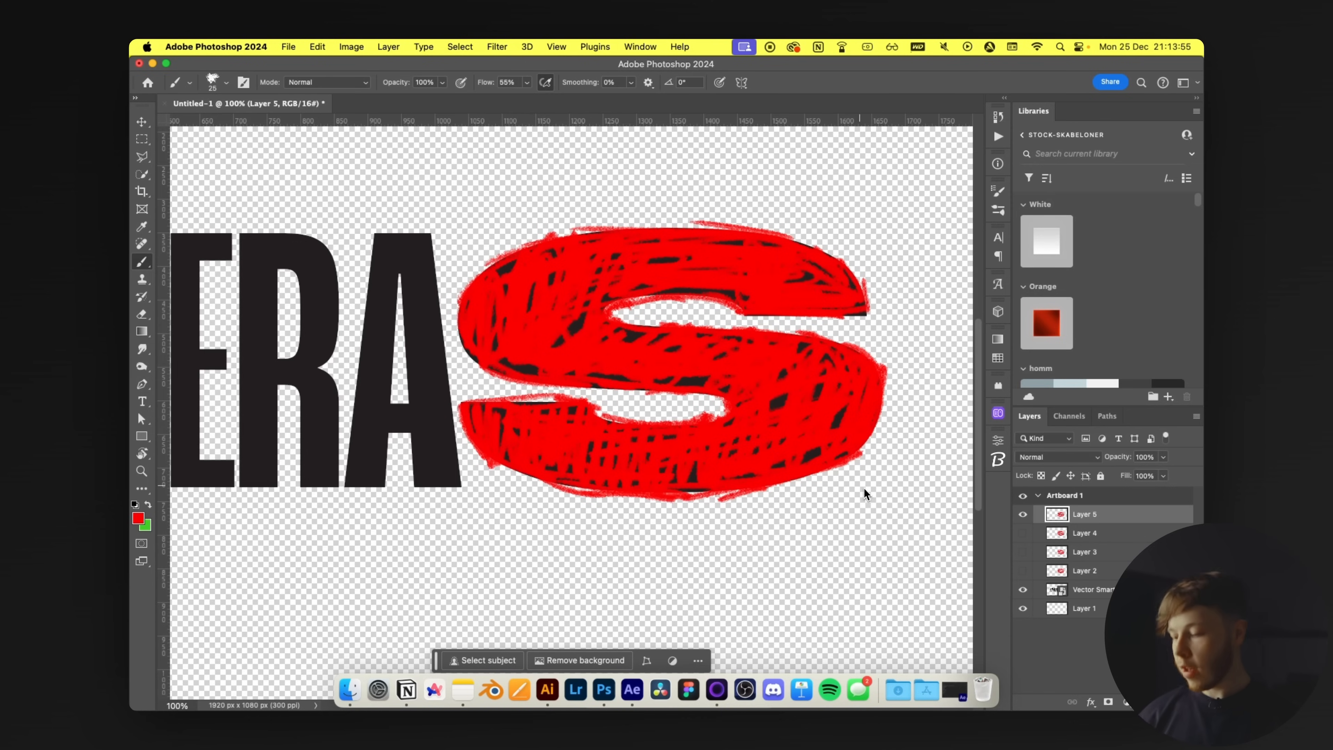
{"action": "left_click", "coordinate": [1023, 535]}
{"action": "left_click", "coordinate": [1023, 535]}
{"action": "left_click", "coordinate": [1022, 553]}
{"action": "left_click", "coordinate": [1022, 554]}
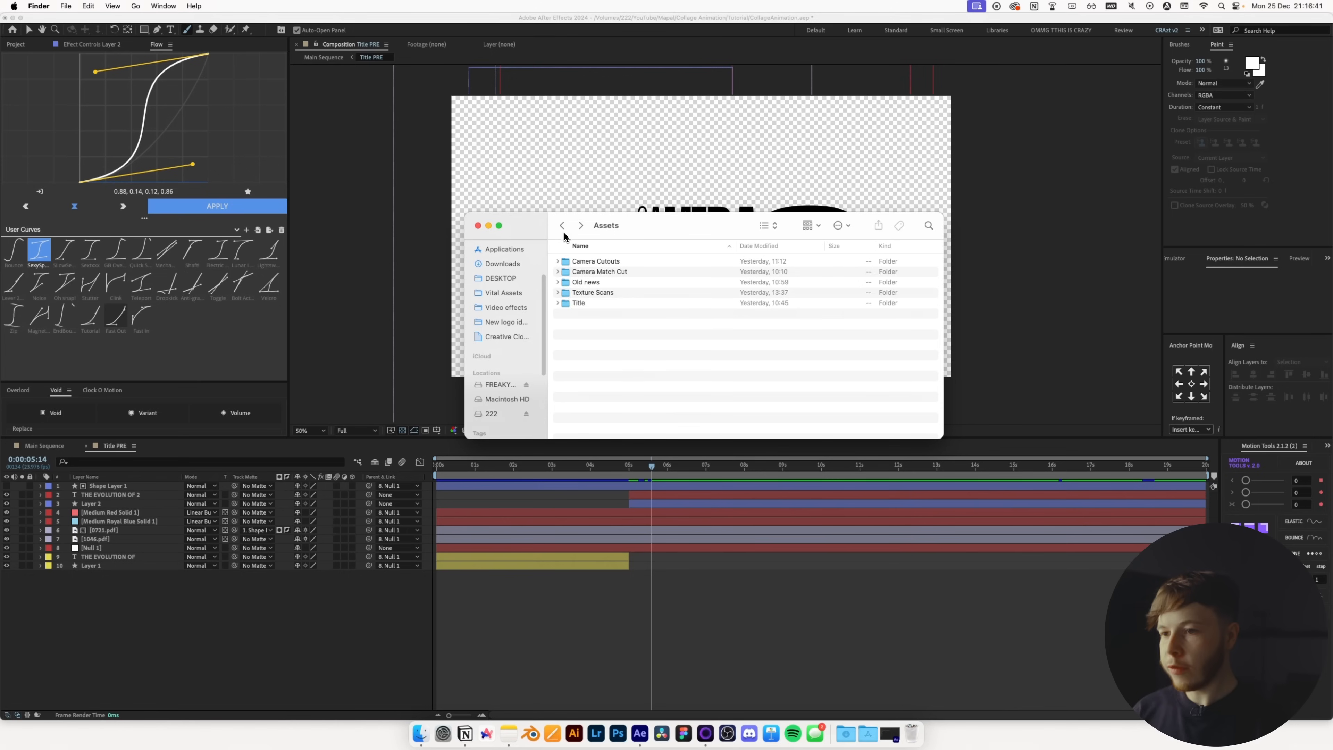
- Import letter.psd from the Title assets folder into After Effects as a composition with layer styles merged into footage
{"action": "left_click", "coordinate": [591, 315]}
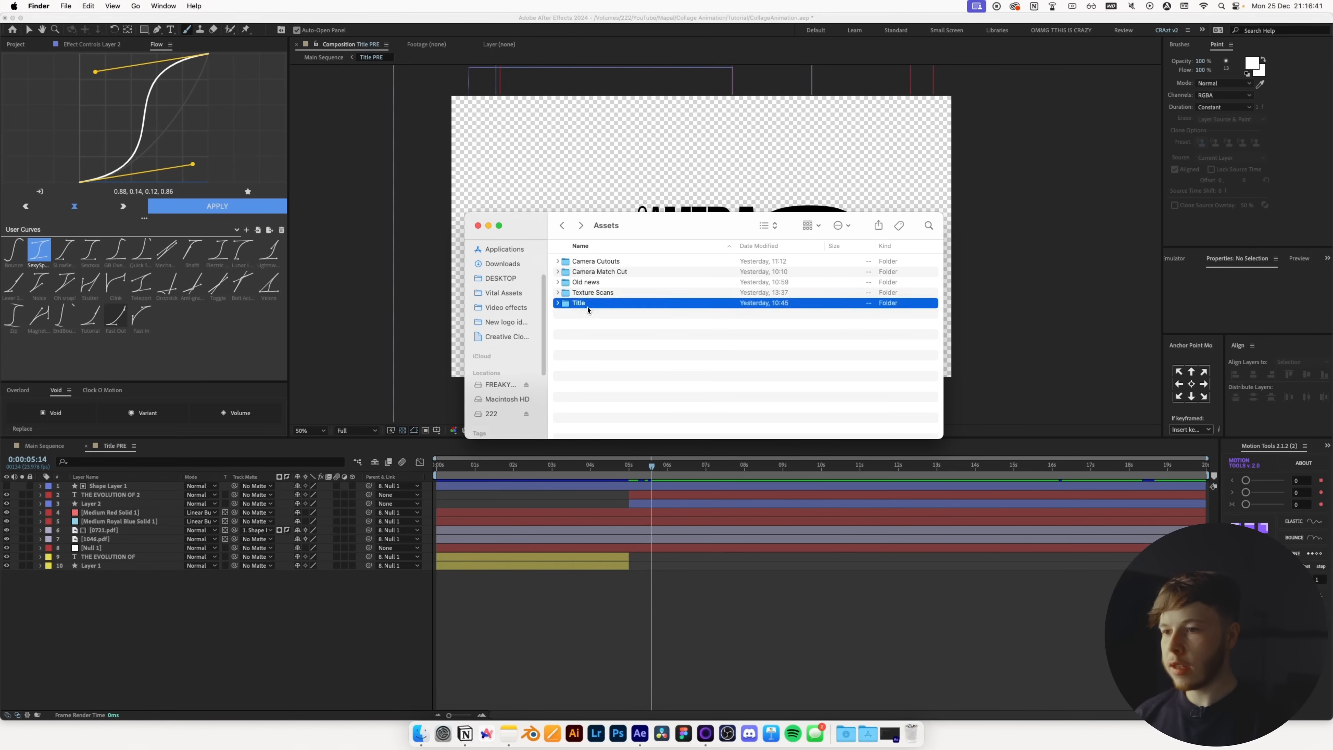
{"action": "left_click_drag", "start_coordinate": [692, 633], "coordinate": [684, 621]}
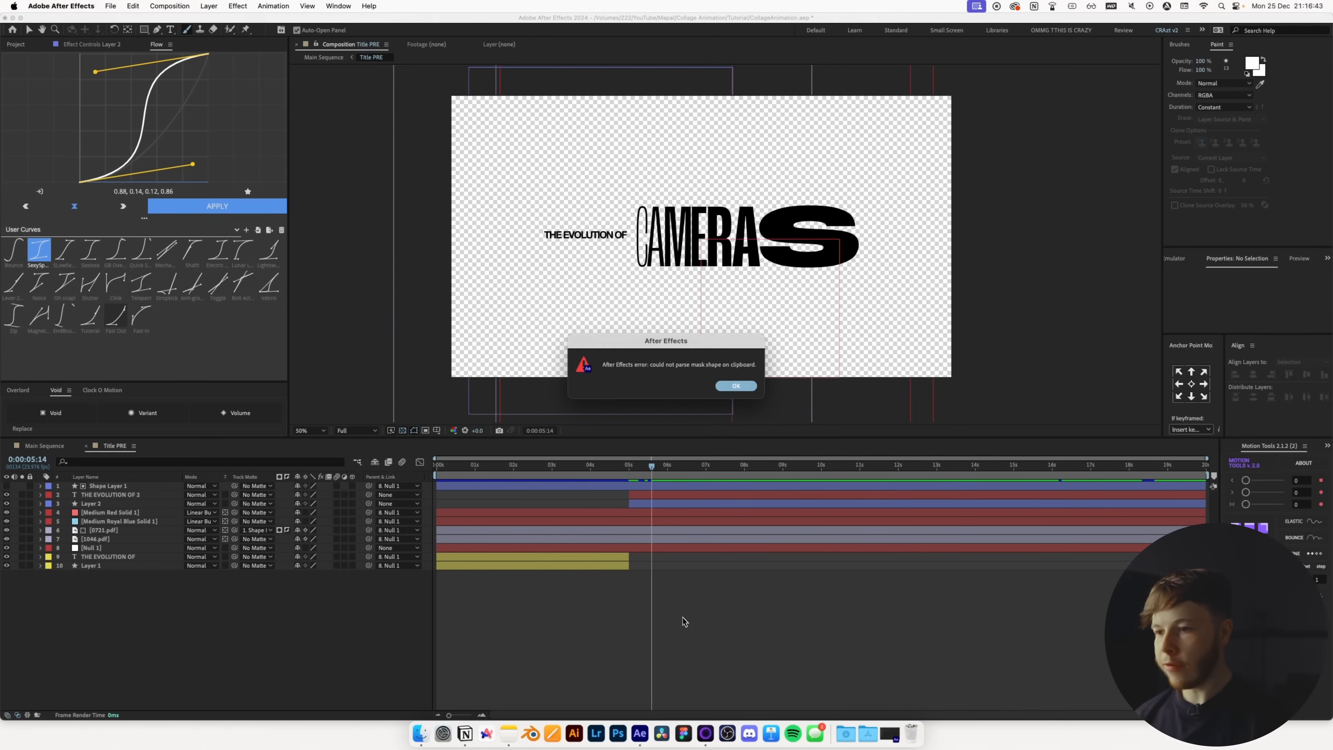
{"action": "left_click", "coordinate": [730, 386]}
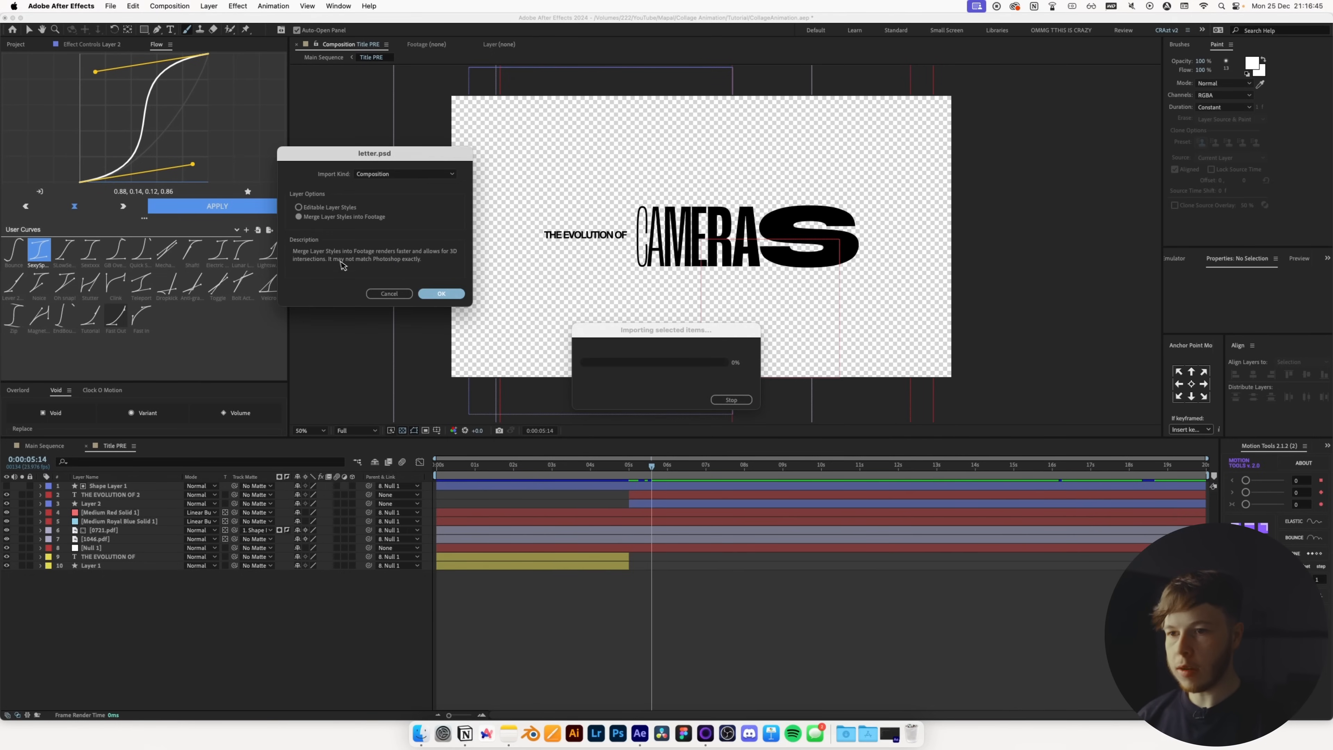
{"action": "left_click", "coordinate": [441, 293]}
- Open the letter composition, copy its Artboard 1 layer, and paste it at the top of Title PRE
{"action": "left_click", "coordinate": [436, 44]}
{"action": "left_click", "coordinate": [342, 45]}
{"action": "double_click", "coordinate": [88, 486]}
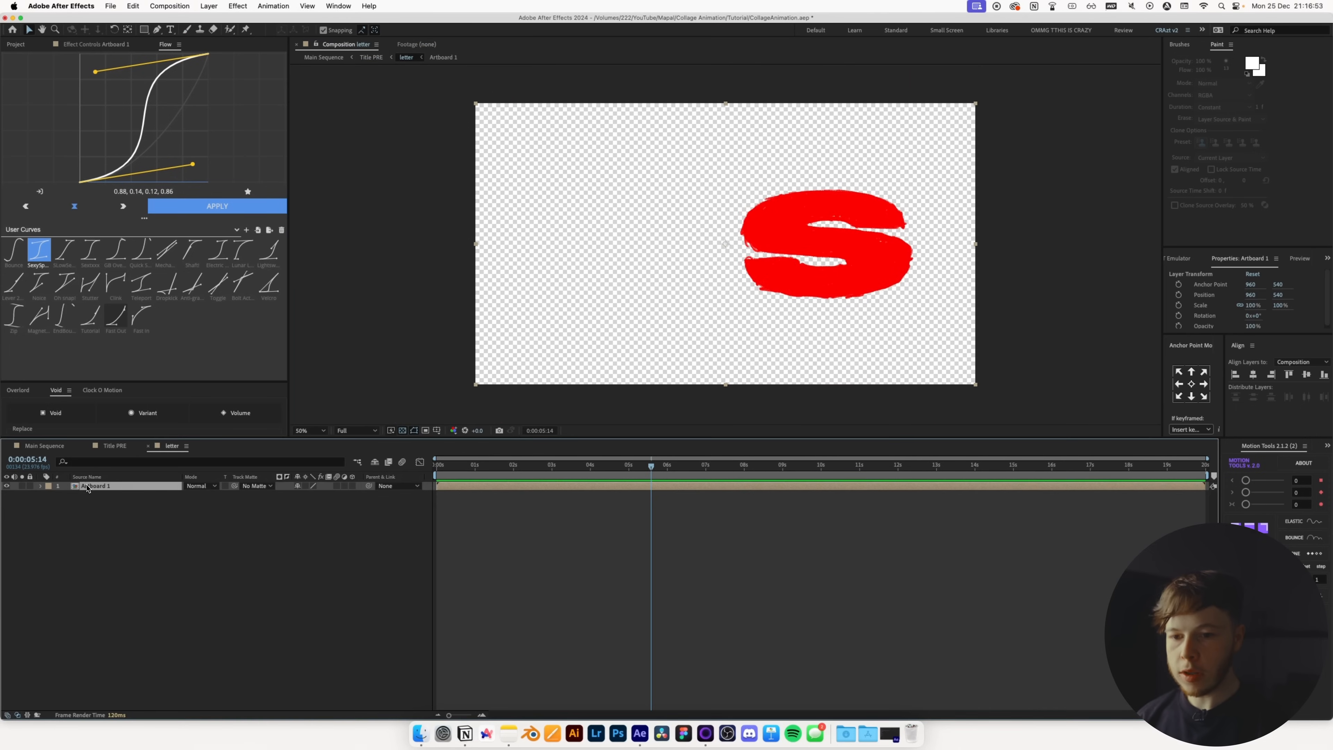
{"action": "key", "text": "super+c"}
{"action": "left_click", "coordinate": [148, 445]}
{"action": "key", "text": "super+v"}
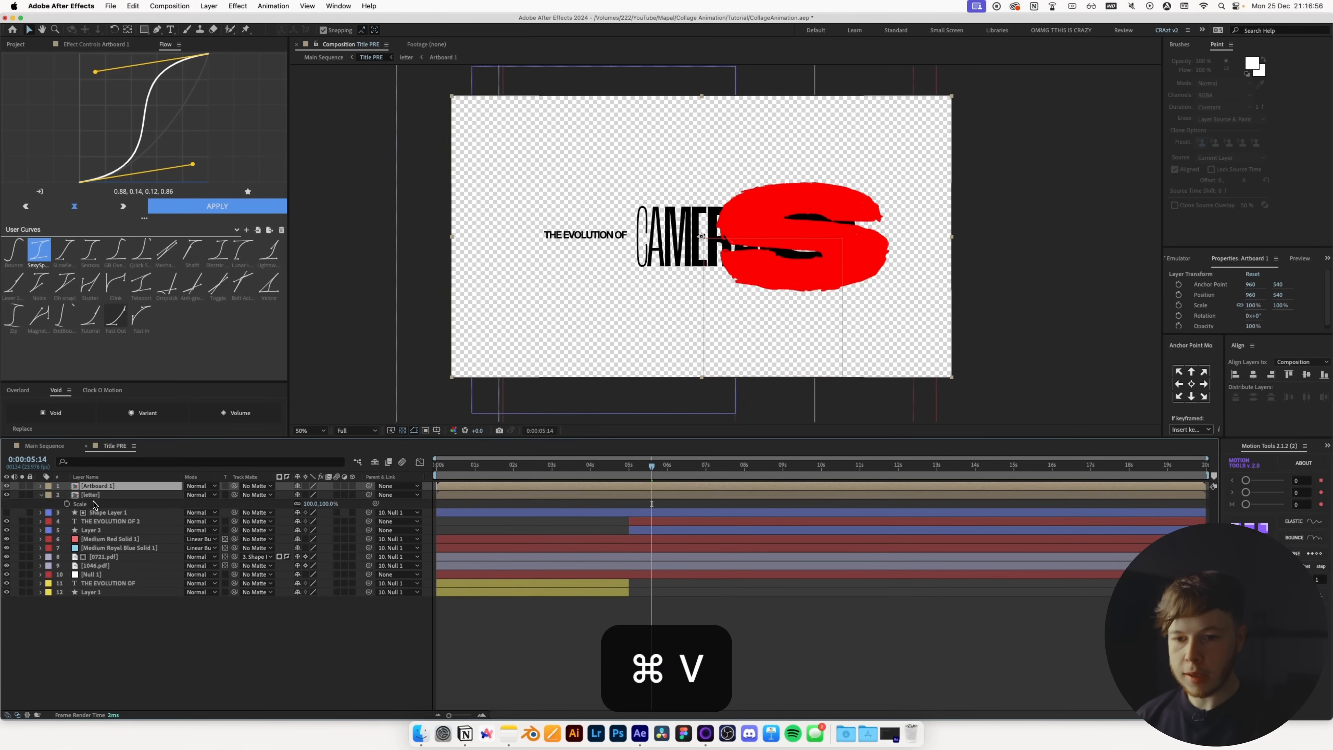
- Remove the letter layer from Title PRE and move the letter composition and letter Layers folder into an existing project folder
{"action": "left_click", "coordinate": [16, 44]}
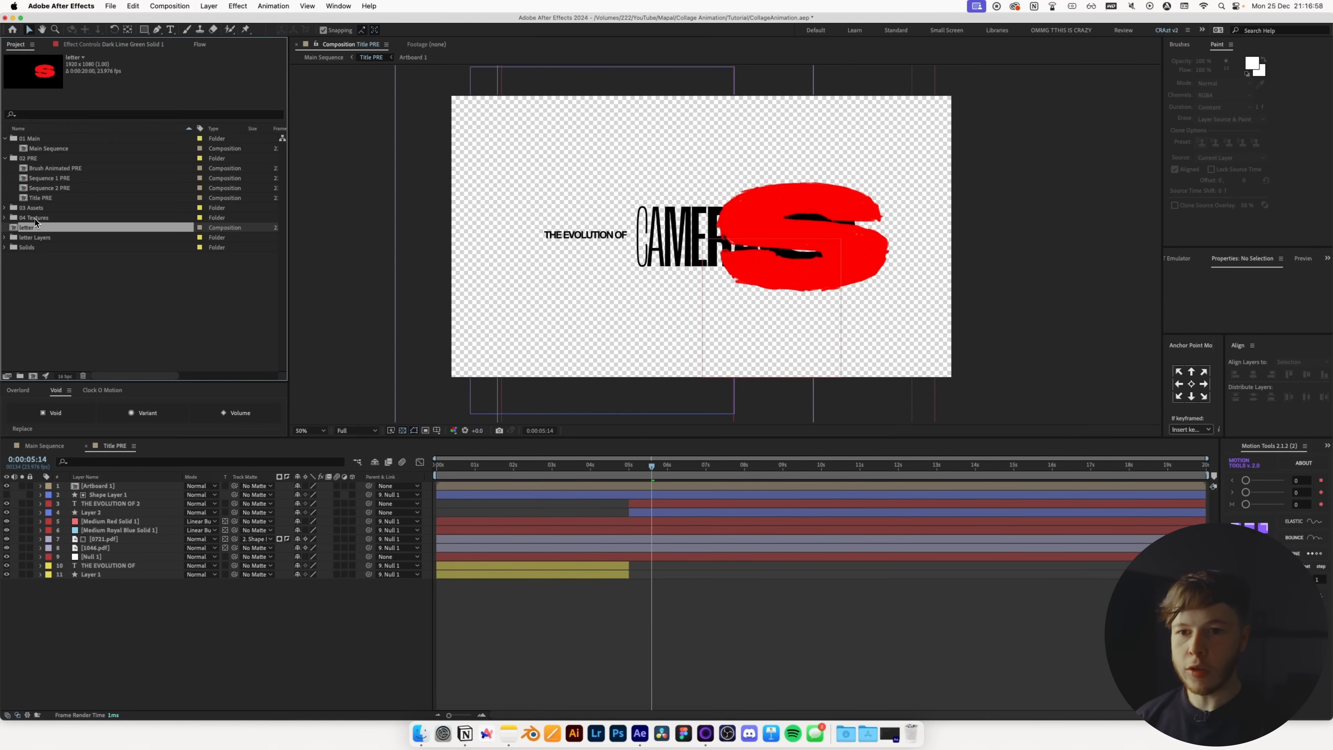
{"action": "left_click", "coordinate": [31, 238], "text": "shift"}
{"action": "left_click_drag", "start_coordinate": [32, 237], "coordinate": [39, 214]}
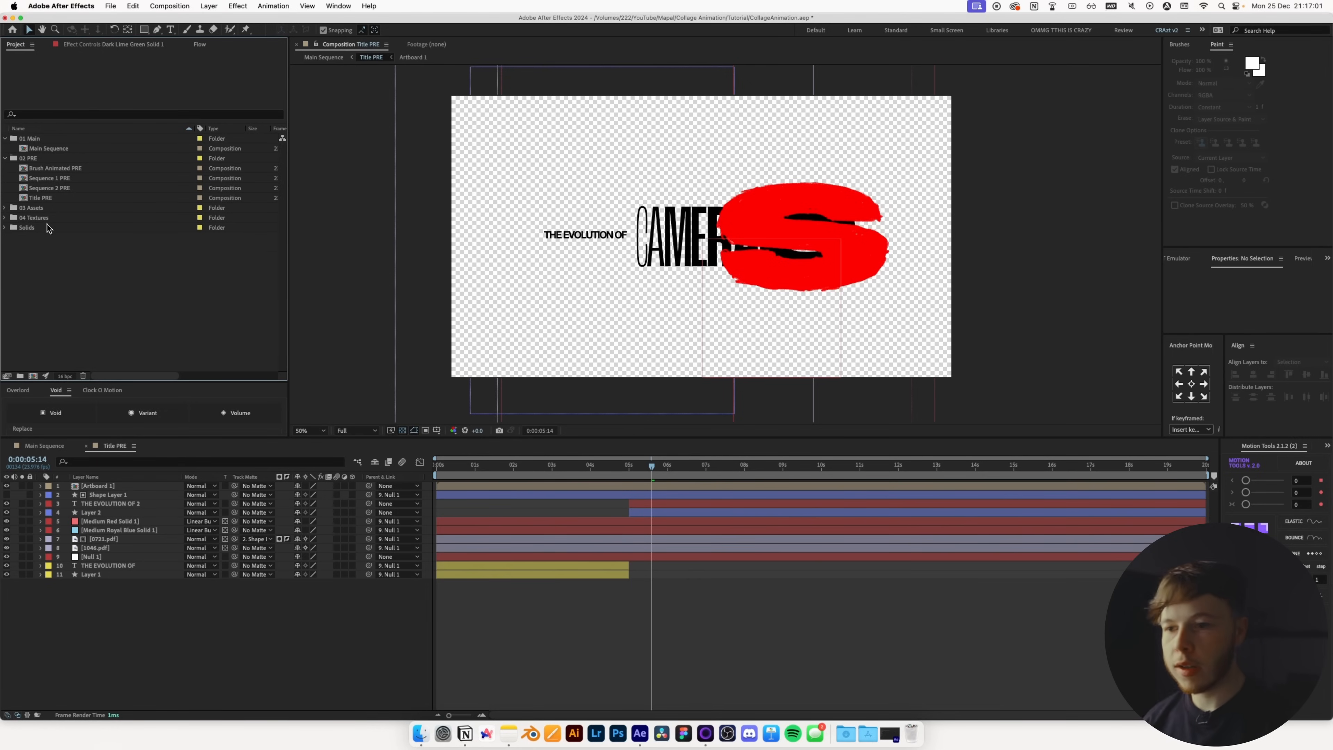
- Scale Artboard 1 to 58% and move it horizontally until the red S covers the S of CAMERAS
{"action": "left_click", "coordinate": [670, 488]}
{"action": "key", "text": "s"}
{"action": "left_click_drag", "start_coordinate": [317, 494], "coordinate": [295, 502]}
{"action": "key", "text": "shift+Right"}
{"action": "key", "text": "shift+Right"}
{"action": "key", "text": "shift+Right"}
{"action": "key", "text": "shift+Right"}
{"action": "key", "text": "shift+Right"}
{"action": "key", "text": "shift+Right"}
{"action": "key", "text": "shift+Right"}
{"action": "key", "text": "shift+Right"}
{"action": "key", "text": "shift+Right"}
{"action": "key", "text": "shift+Right"}
{"action": "key", "text": "shift+Right"}
{"action": "key", "text": "shift+Right"}
{"action": "key", "text": "shift+Right"}
{"action": "key", "text": "shift+Right"}
{"action": "key", "text": "shift+Right"}
{"action": "key", "text": "shift+Right"}
{"action": "key", "text": "shift+Right"}
{"action": "key", "text": "shift+Right"}
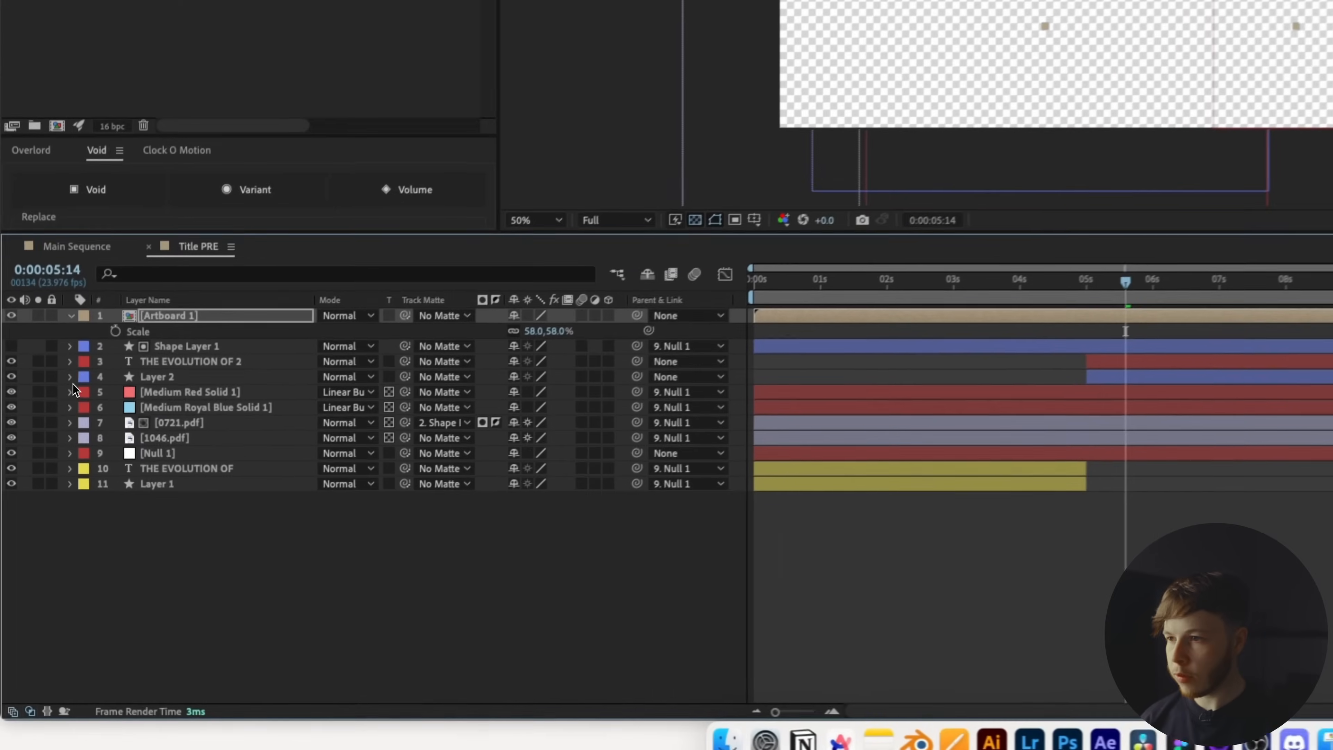
- Expand the contents of Layer 2 and hide Group 1, the black S of CAMERAS
{"action": "left_click", "coordinate": [40, 521]}
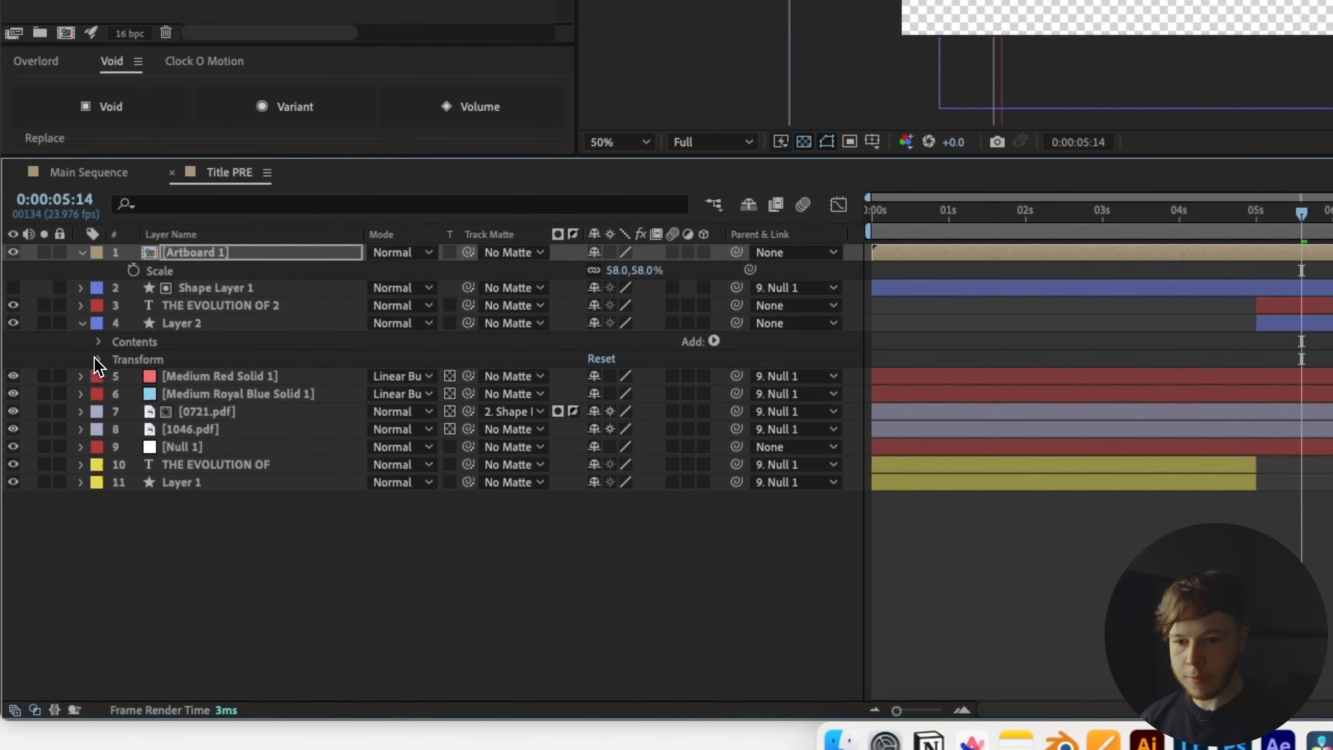
{"action": "left_click", "coordinate": [117, 360]}
{"action": "left_click", "coordinate": [165, 486]}
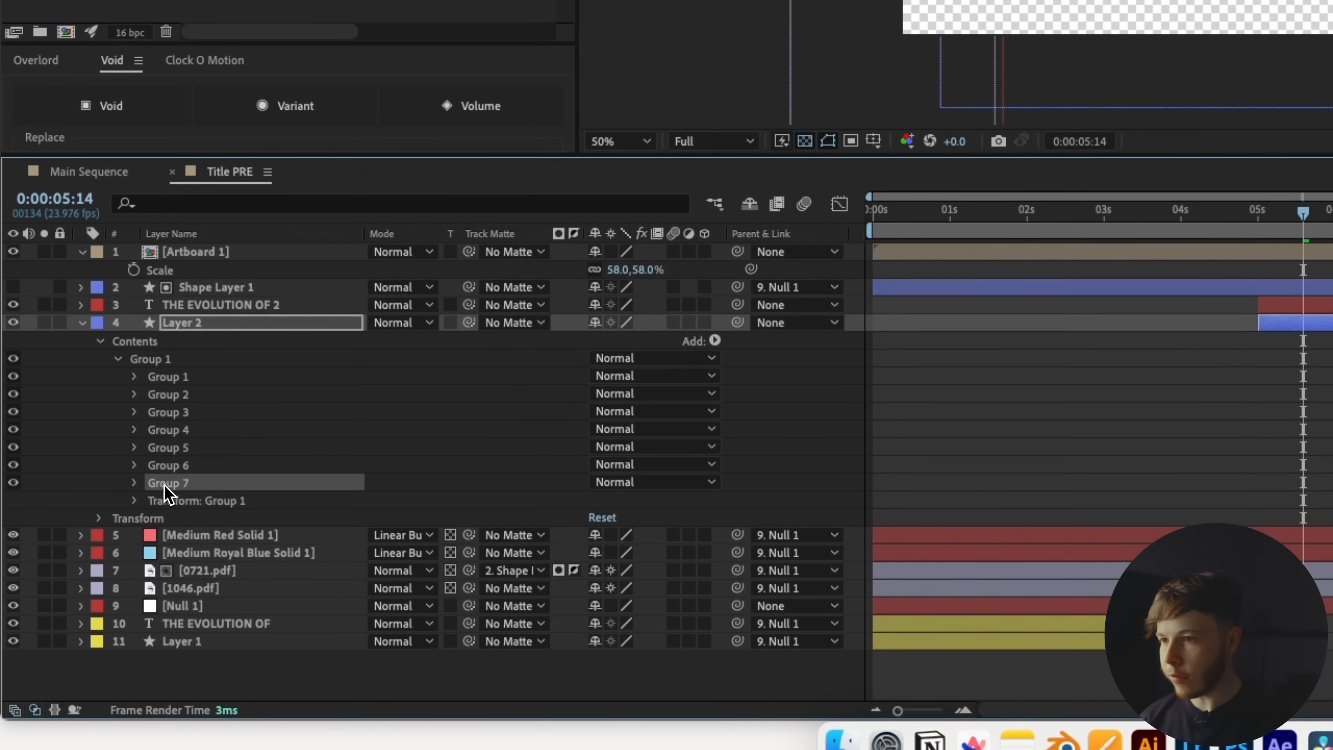
{"action": "left_click", "coordinate": [187, 383]}
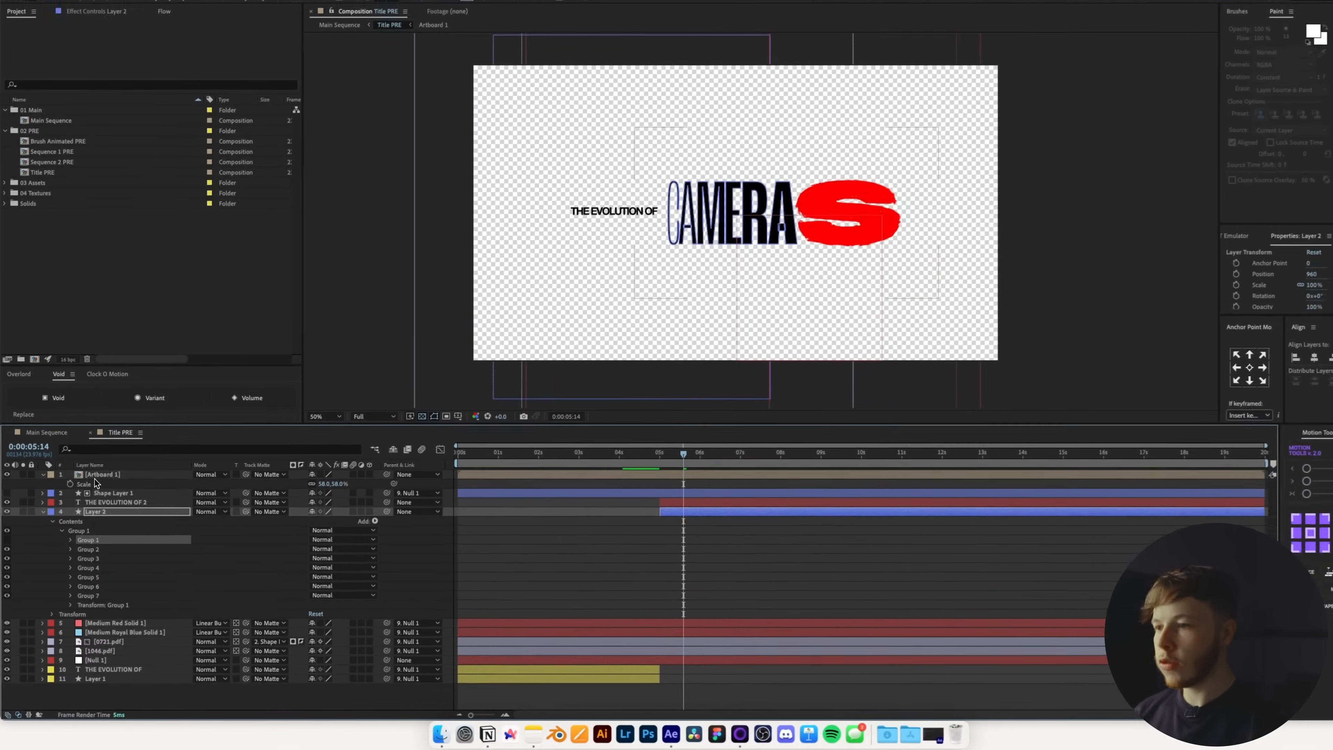
- Inside Artboard 1, cut all layers down to end at 0:00:00:06 and delete the Vector Smart Object and Layer 1
{"action": "double_click", "coordinate": [95, 478]}
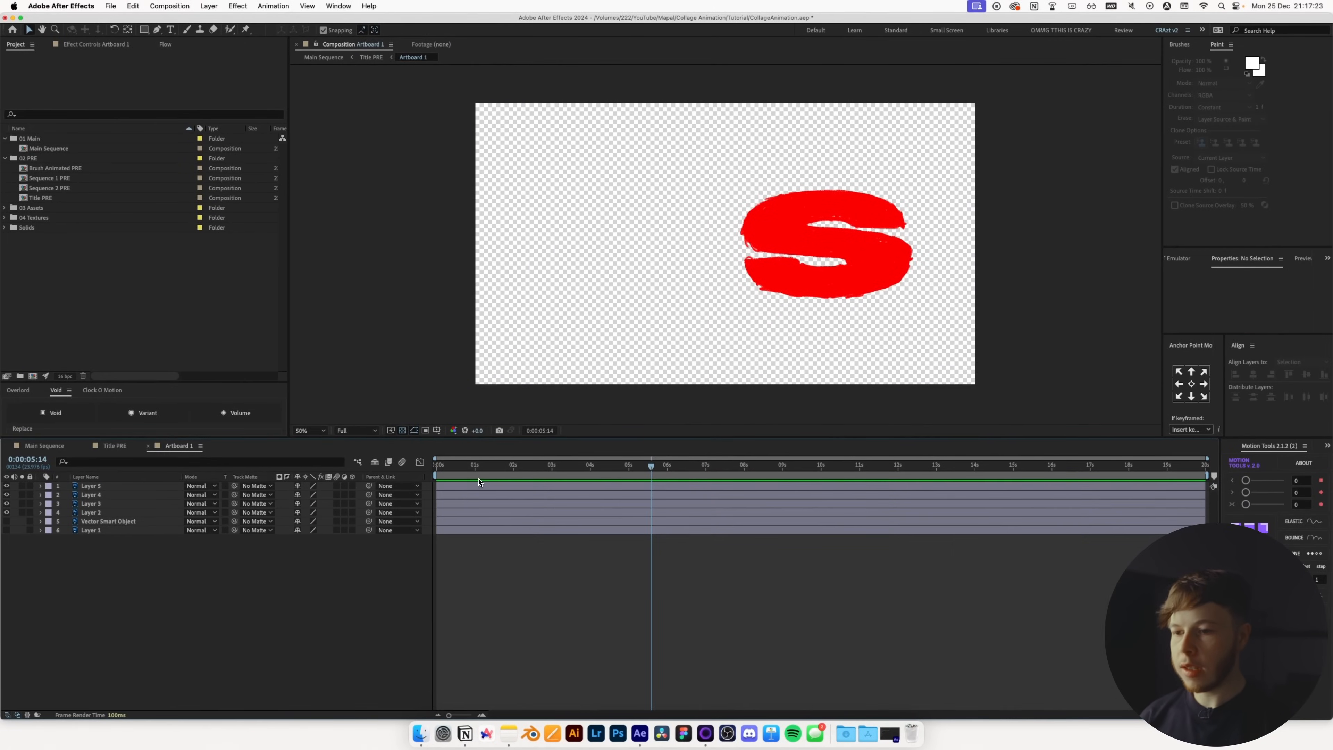
{"action": "key", "text": "Home"}
{"action": "key", "text": "super+Right"}
{"action": "key", "text": "super+Right"}
{"action": "key", "text": "super+Right"}
{"action": "key", "text": "super+Right"}
{"action": "key", "text": "super+Right"}
{"action": "key", "text": "super+Right"}
{"action": "key", "text": "super+Right"}
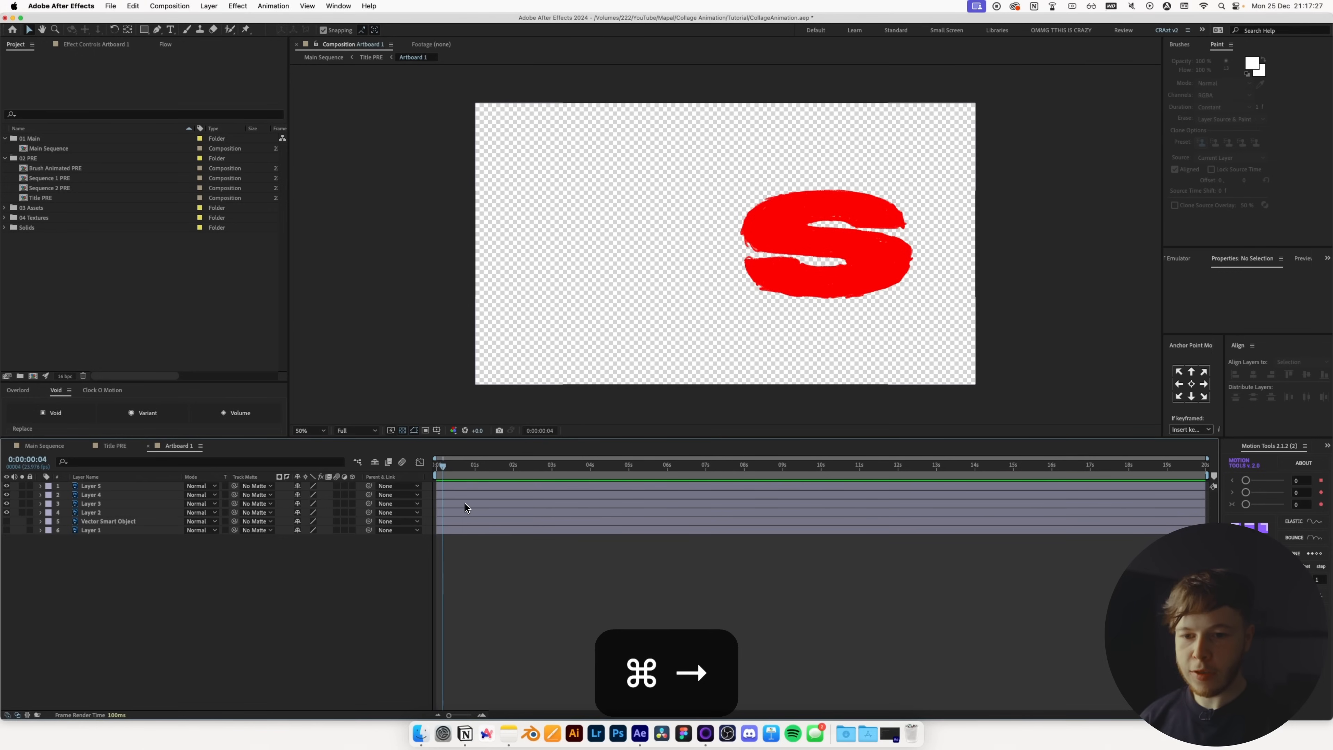
{"action": "key", "text": "super+Left"}
{"action": "key", "text": "super+a"}
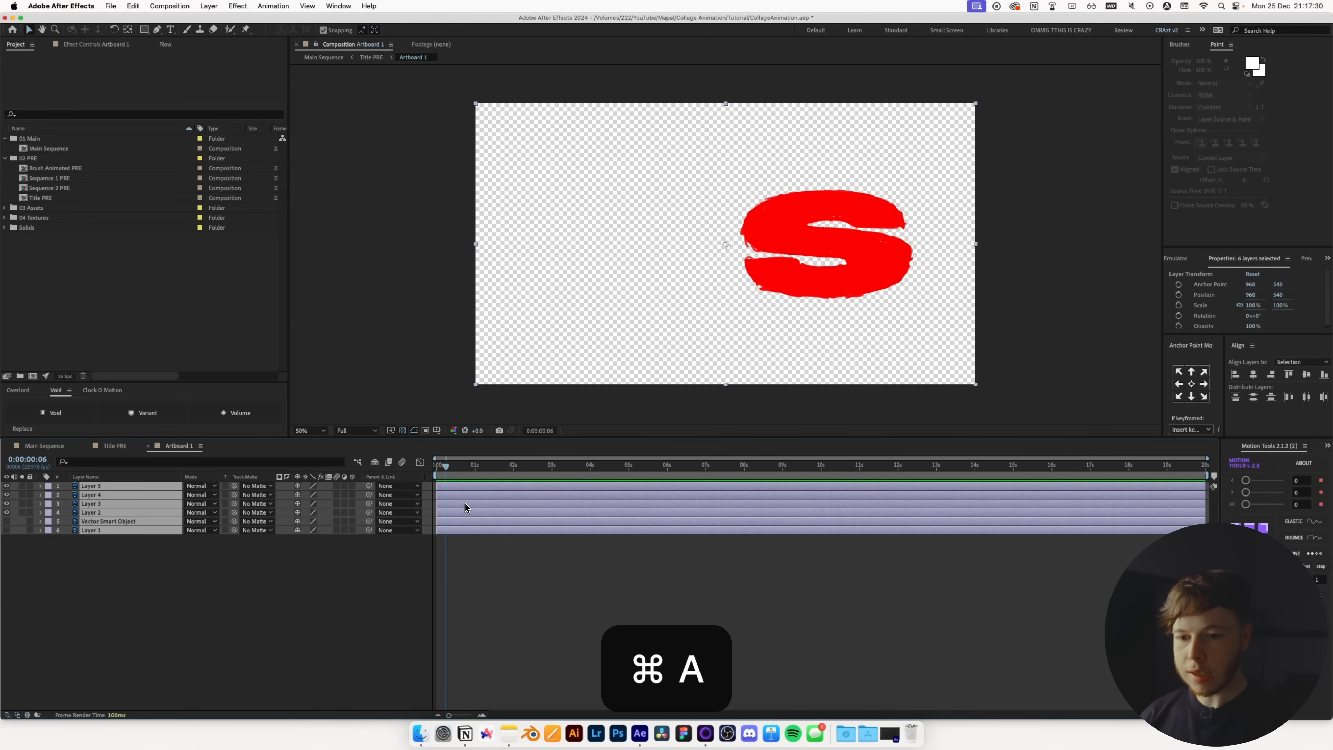
{"action": "key", "text": "super+shift+d"}
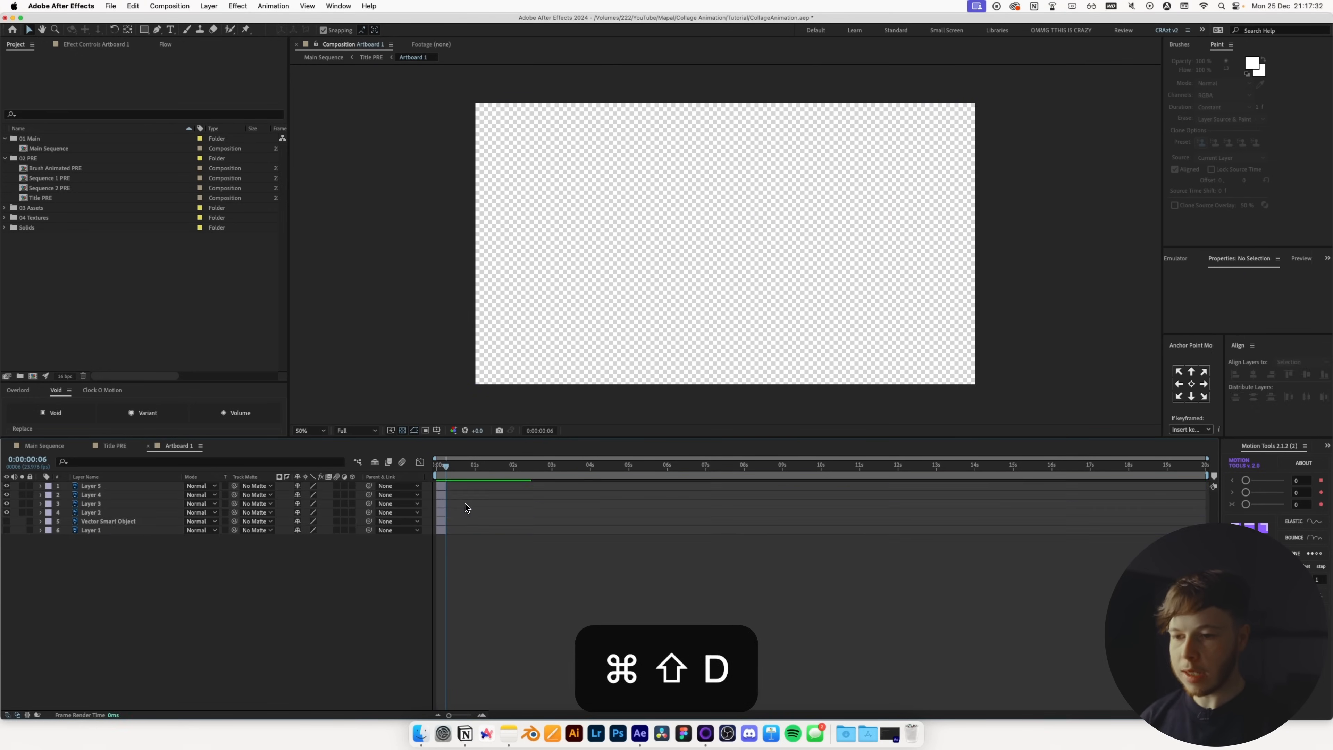
{"action": "left_click_drag", "start_coordinate": [118, 583], "coordinate": [122, 502]}
{"action": "key", "text": "Delete"}
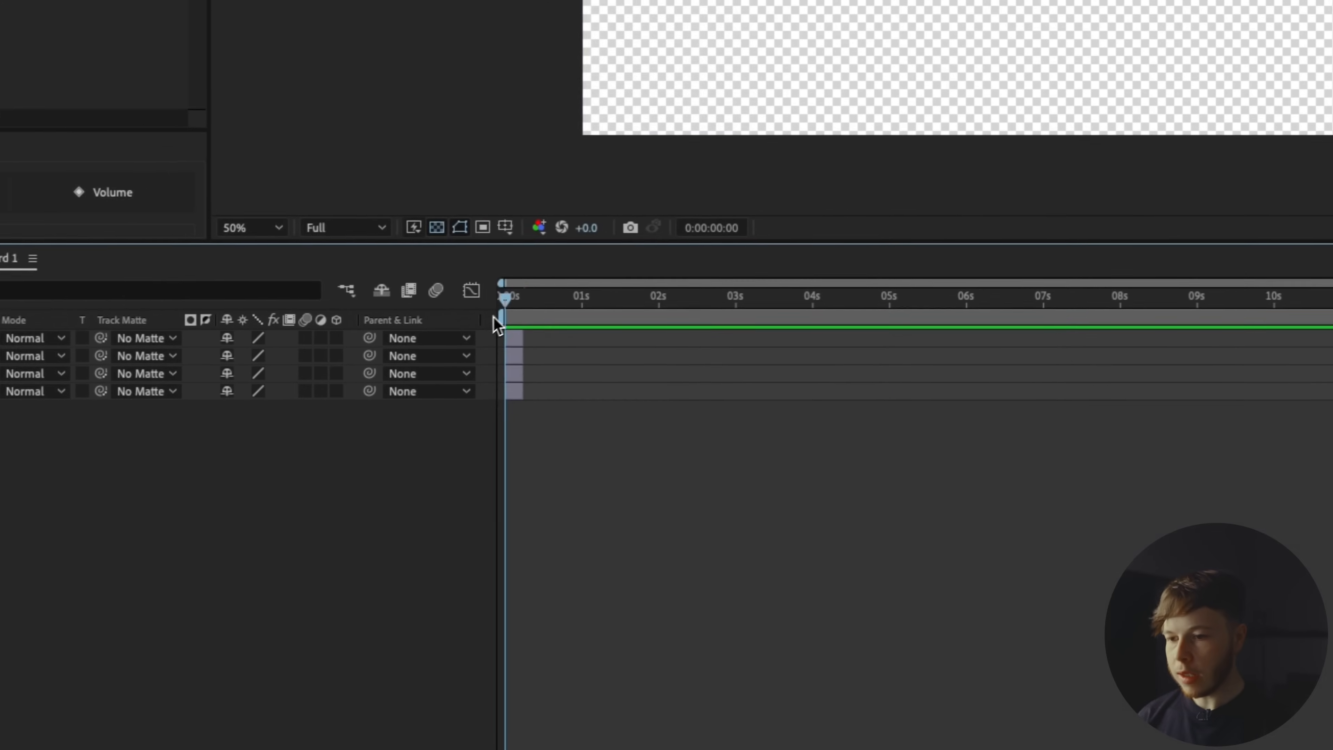
- Sequence the four remaining S layers with Motion Tools using an offset of 6 frames and a step of 1
{"action": "key", "text": "super+a"}
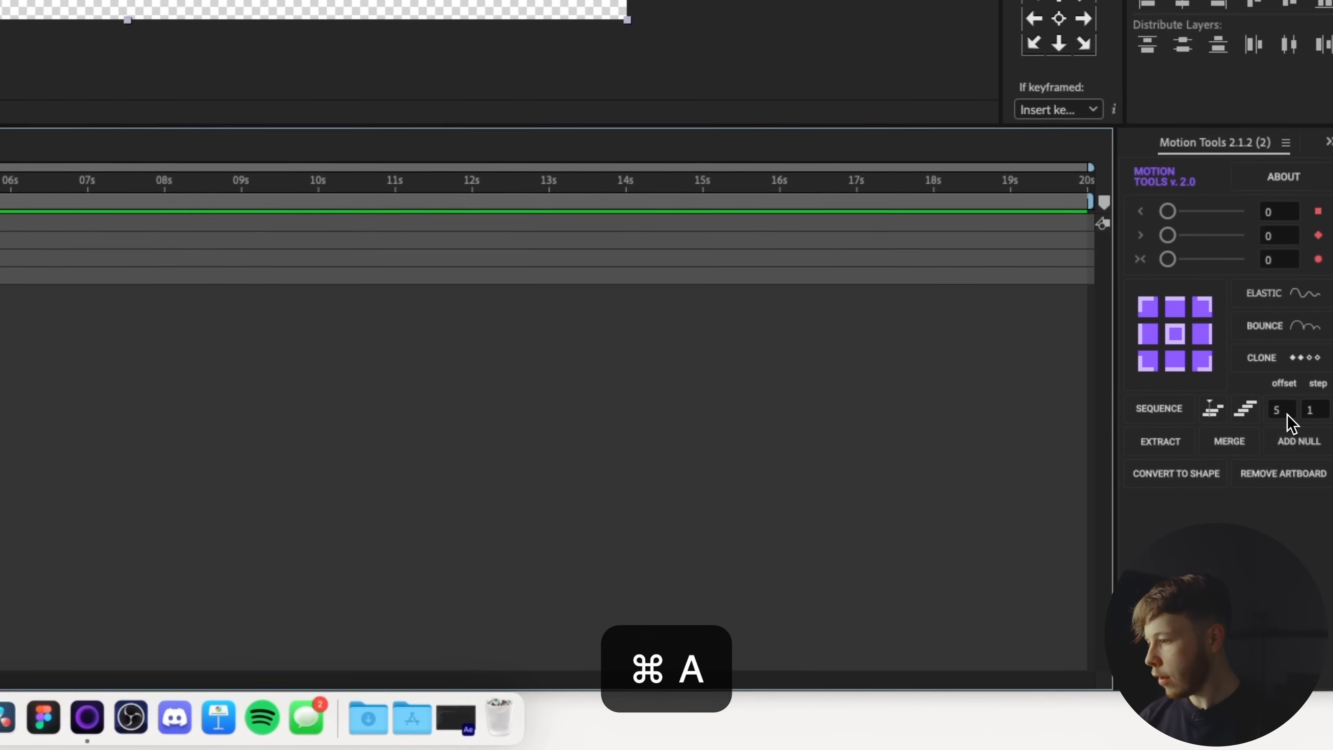
{"action": "left_click_drag", "start_coordinate": [1280, 411], "coordinate": [1254, 412]}
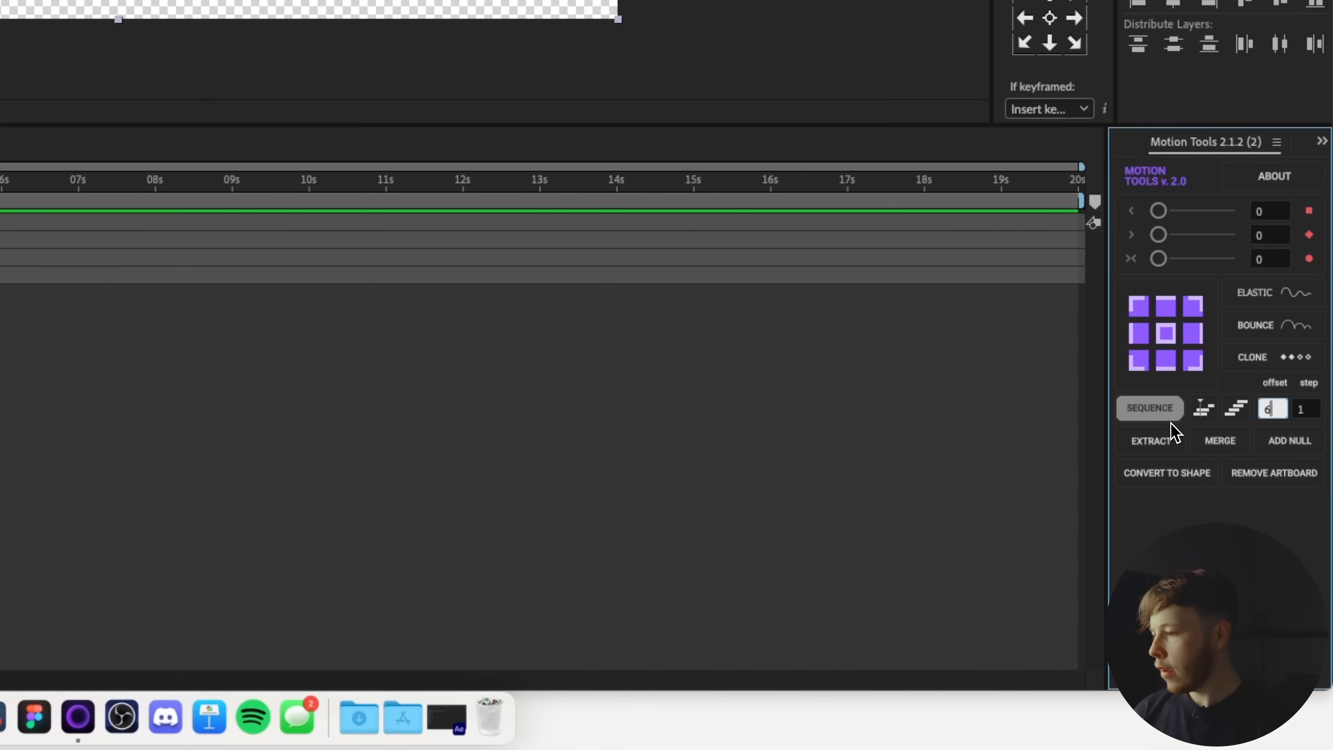
{"action": "left_click", "coordinate": [1158, 417]}
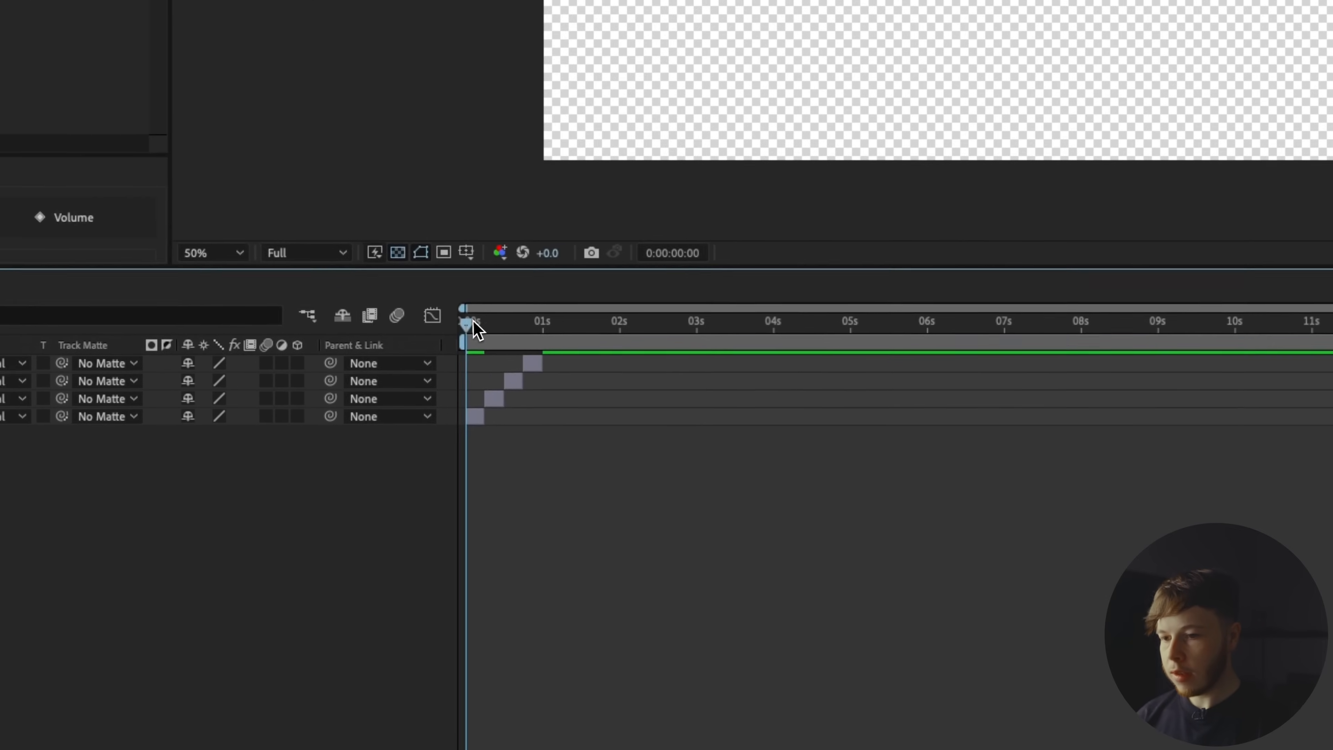
- End Artboard 1's work area at 0:00:00:23, trim the composition to it, and preview the S animation
{"action": "left_click_drag", "start_coordinate": [367, 303], "coordinate": [442, 316]}
{"action": "key", "text": "n"}
{"action": "right_click", "coordinate": [552, 344]}
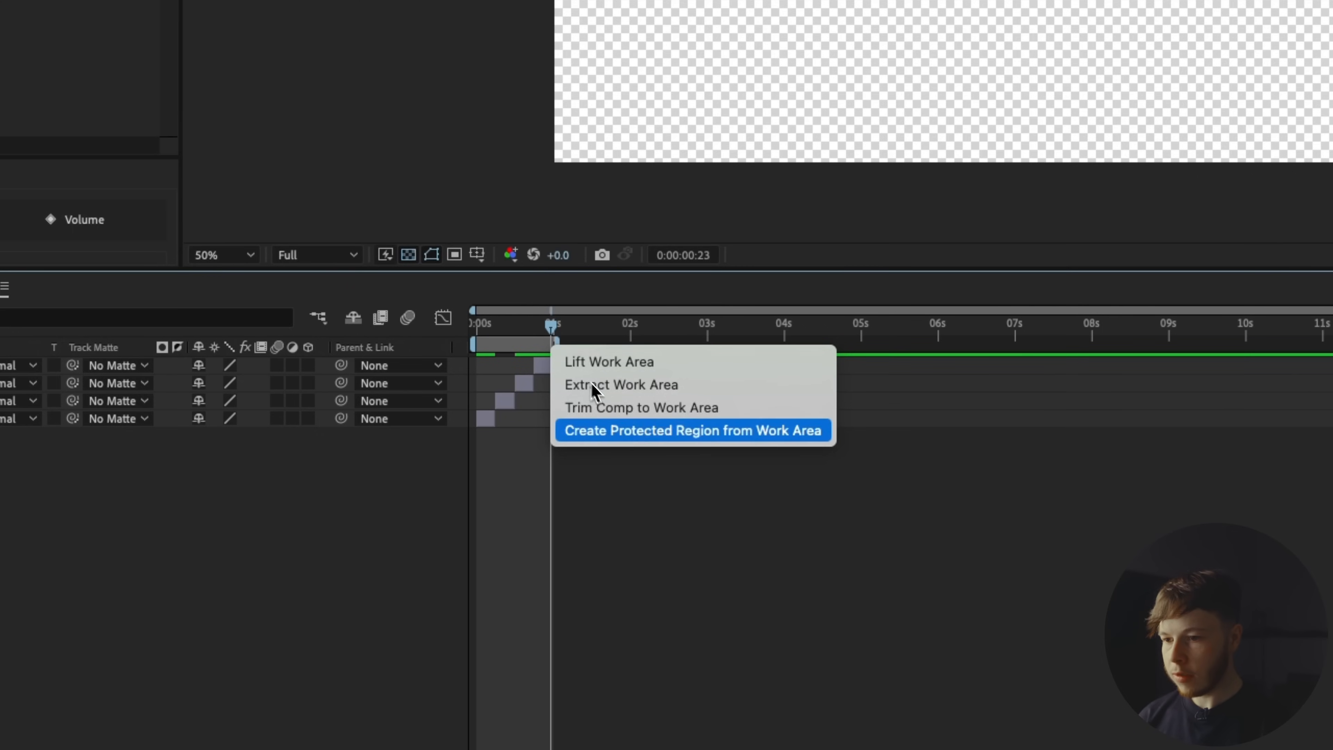
{"action": "left_click", "coordinate": [553, 341]}
{"action": "right_click", "coordinate": [549, 345]}
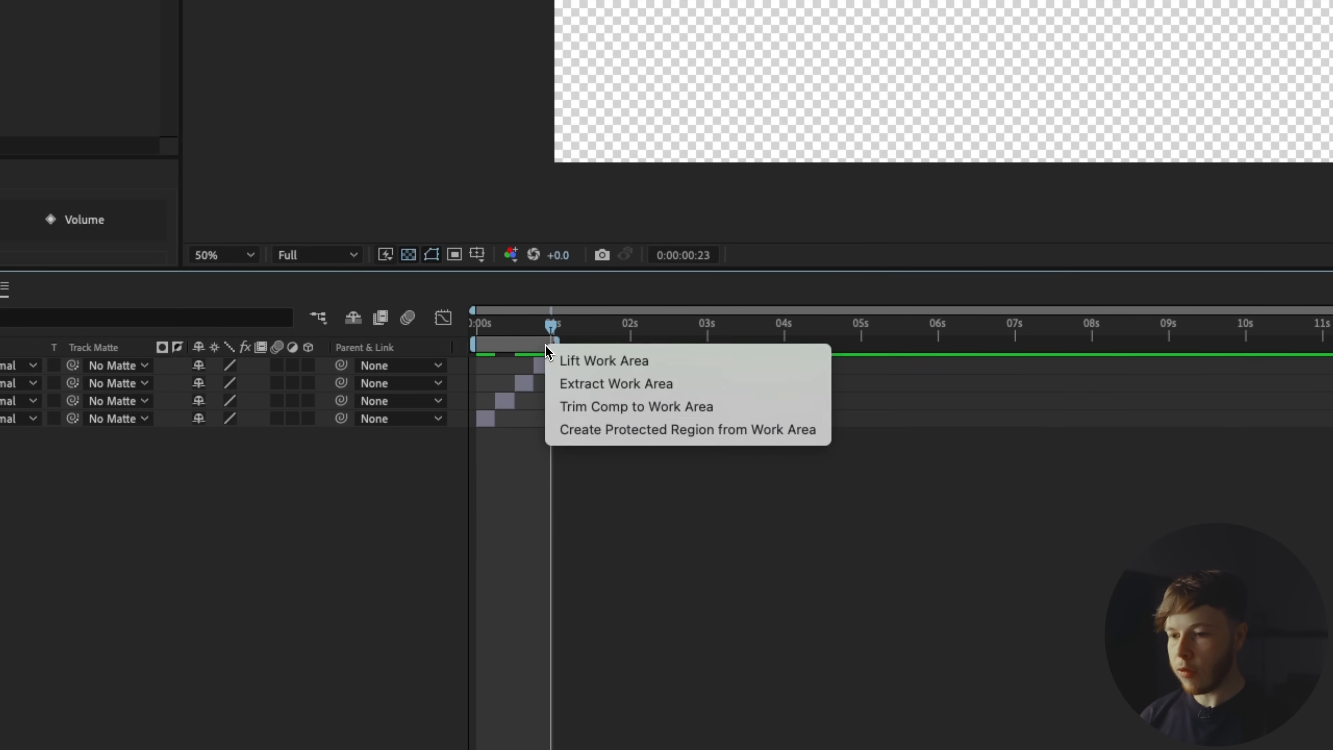
{"action": "left_click", "coordinate": [616, 415]}
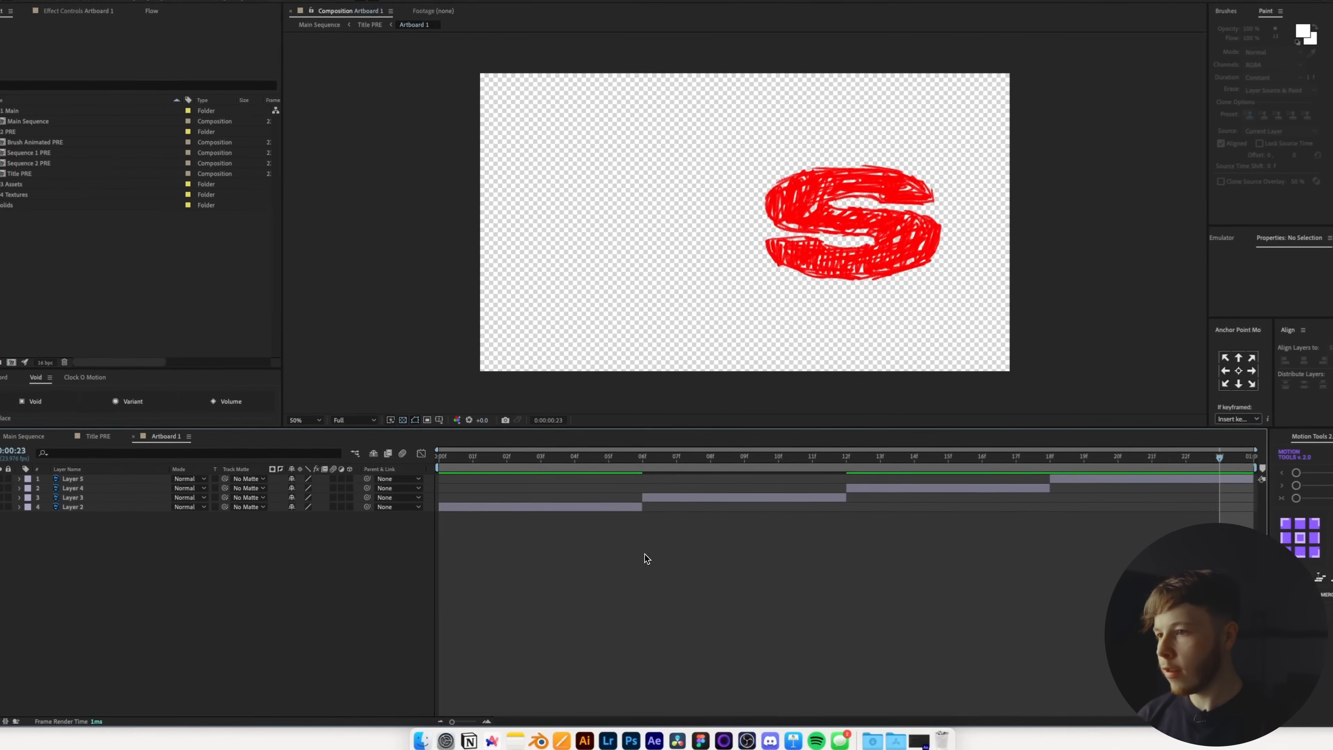
{"action": "key", "text": "space"}
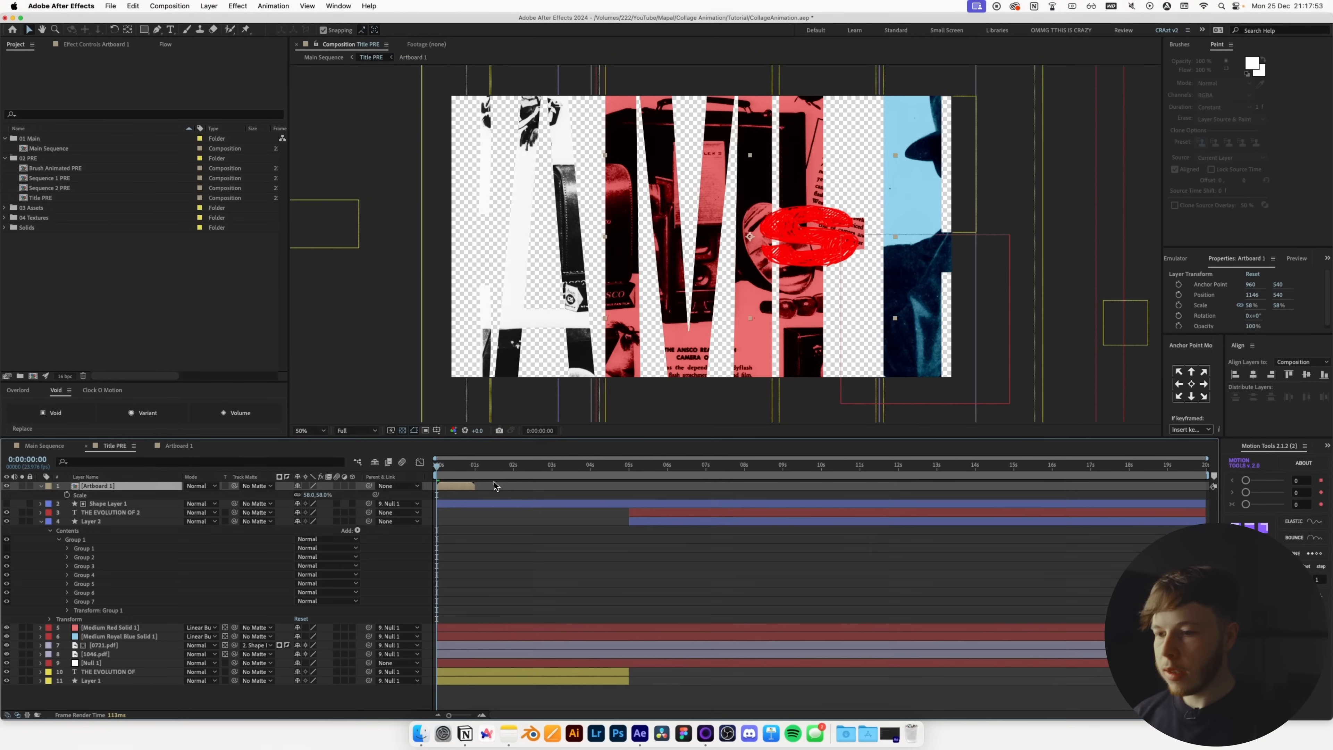
- Shift the Artboard 1 layer to start at 0:00:05:00, place it below Layer 2, and collapse Layer 2's properties
{"action": "left_click", "coordinate": [629, 466]}
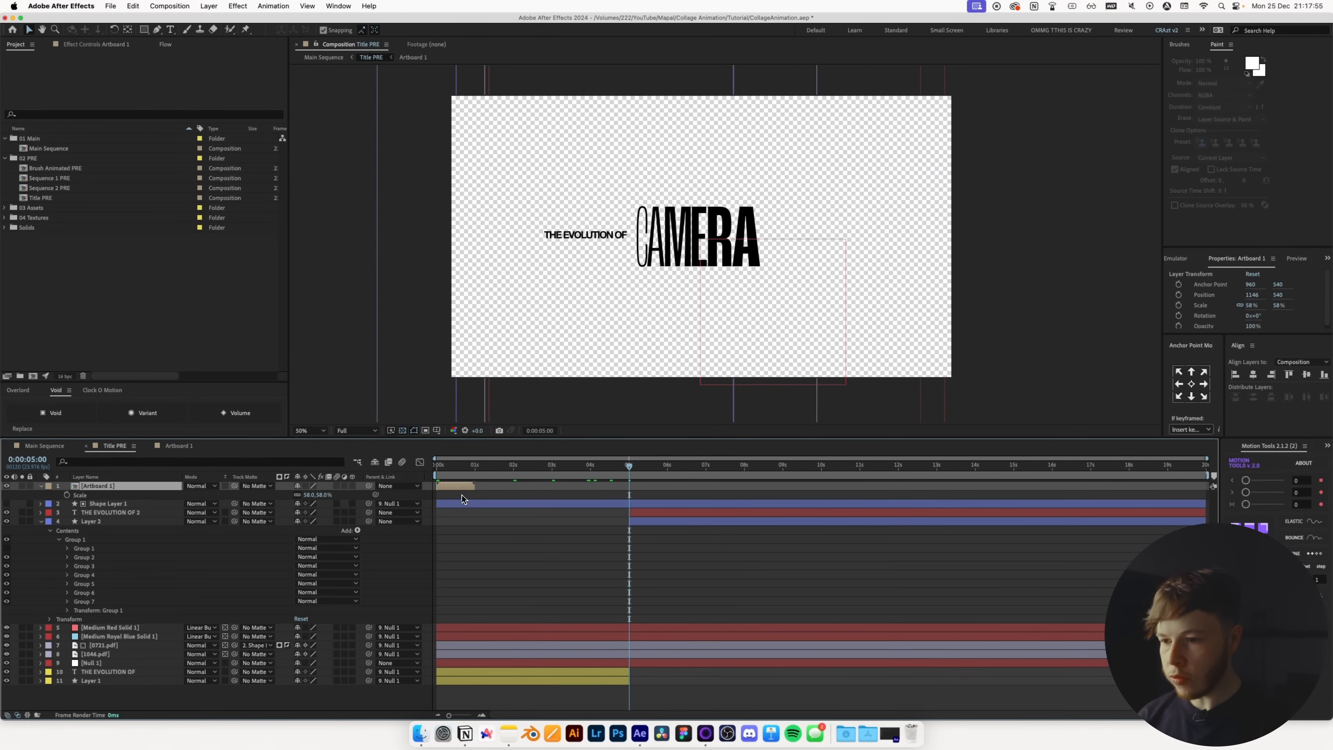
{"action": "left_click_drag", "start_coordinate": [539, 495], "coordinate": [668, 497]}
{"action": "left_click_drag", "start_coordinate": [109, 487], "coordinate": [118, 521]}
{"action": "left_click", "coordinate": [41, 504]}
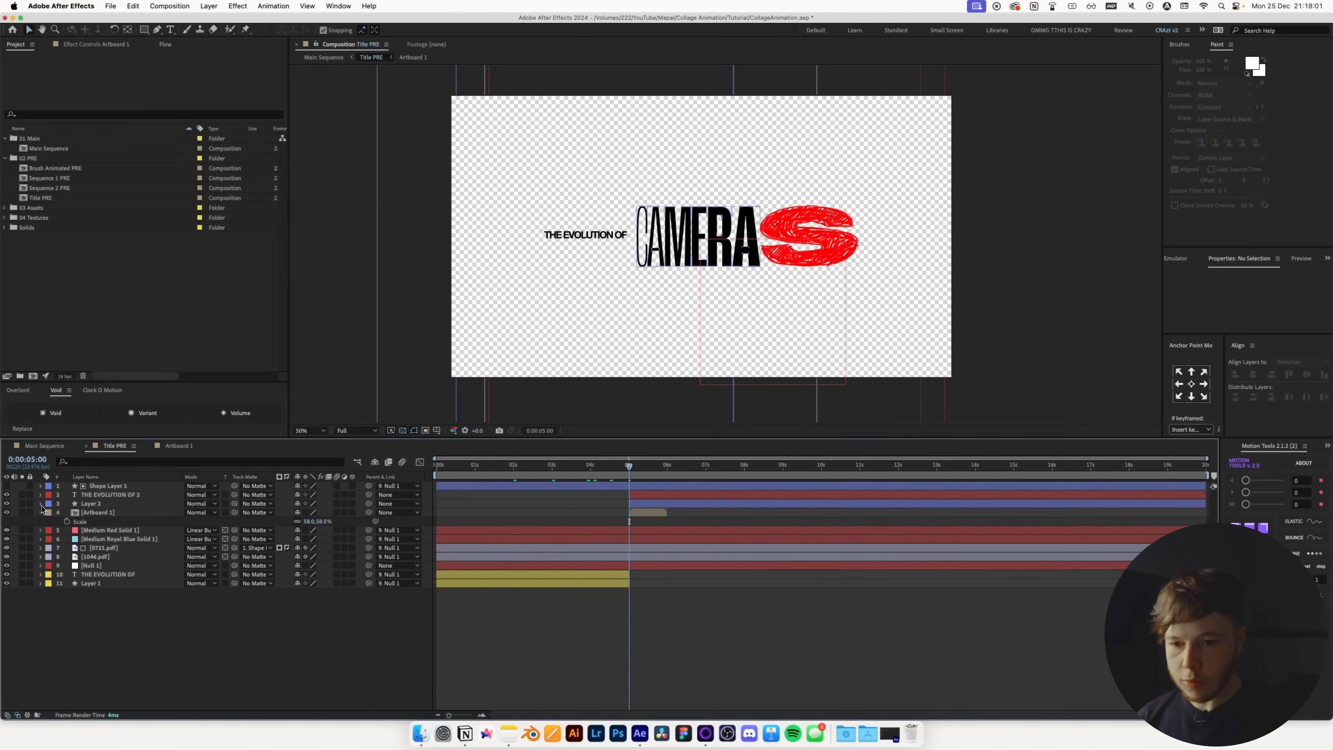
- Enable time remapping on Artboard 1 and extend the layer to the end of the composition
{"action": "left_click", "coordinate": [96, 520]}
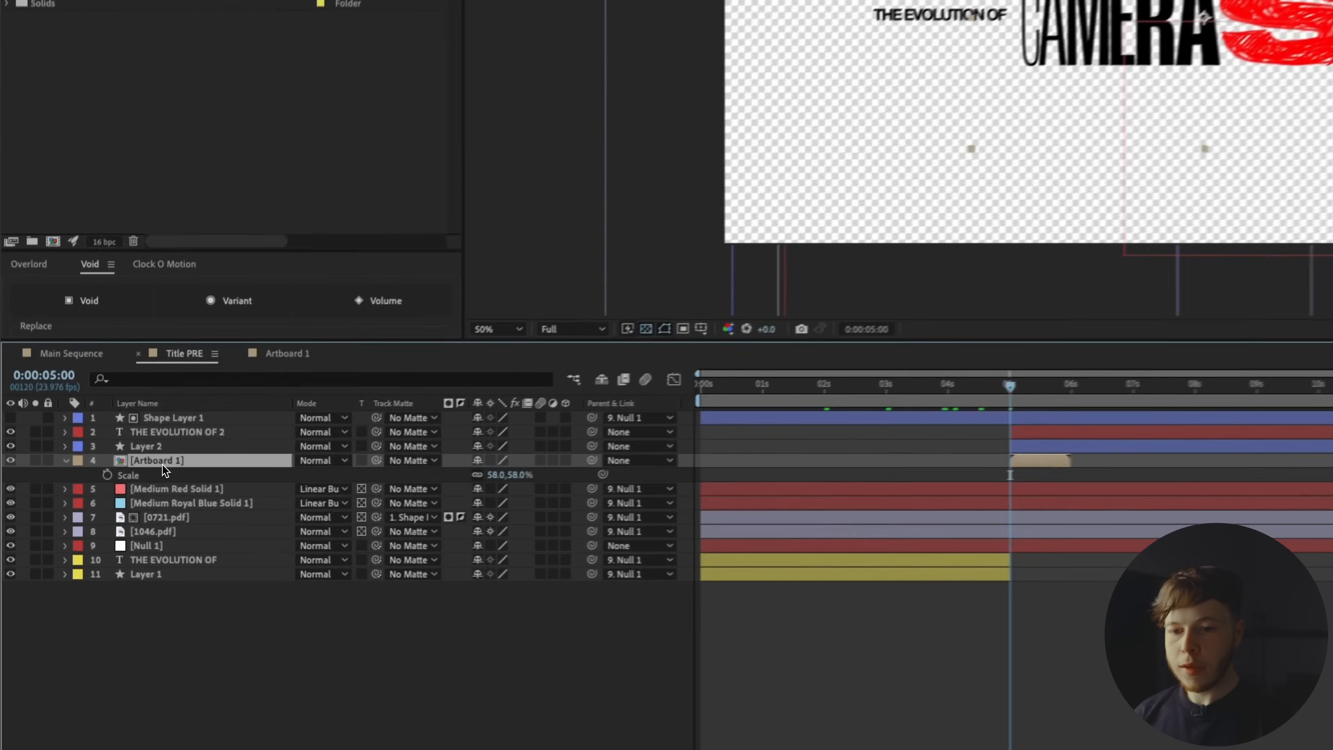
{"action": "right_click", "coordinate": [101, 512]}
{"action": "mouse_move", "coordinate": [160, 461]}
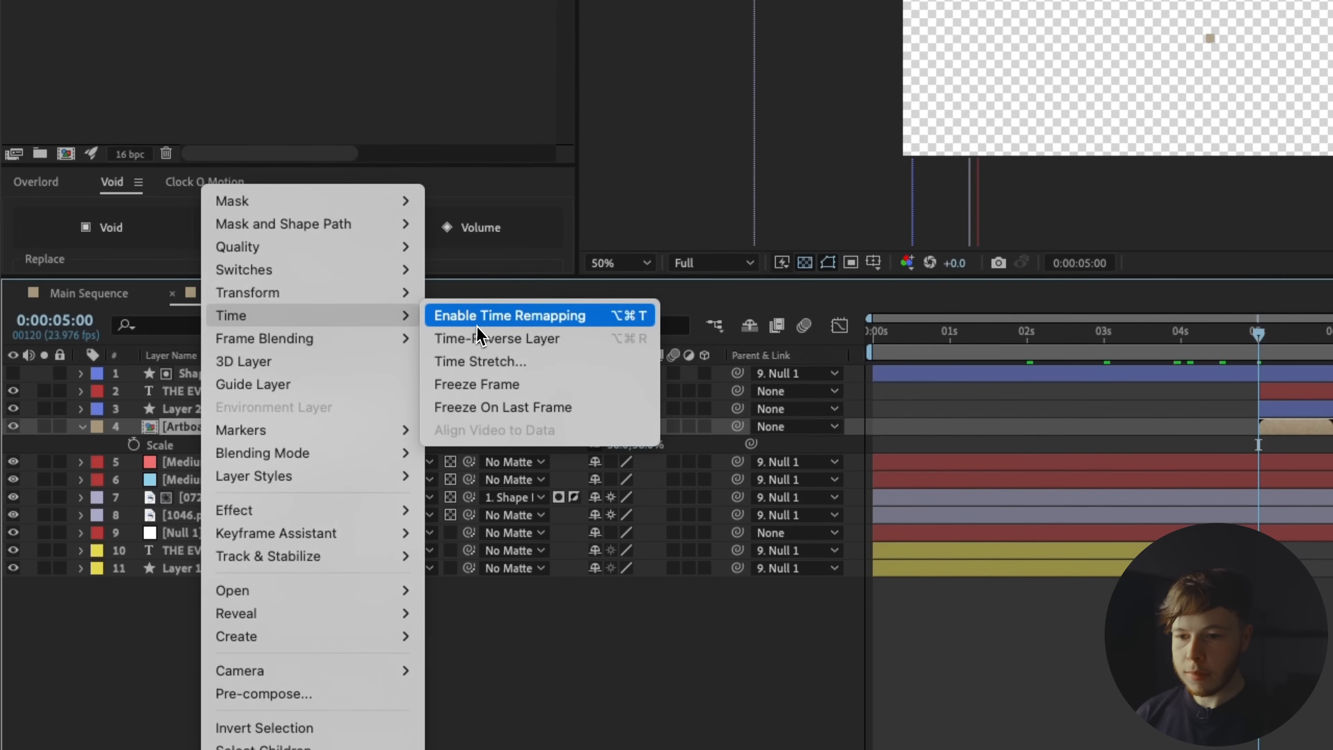
{"action": "left_click", "coordinate": [487, 318]}
{"action": "left_click", "coordinate": [944, 330]}
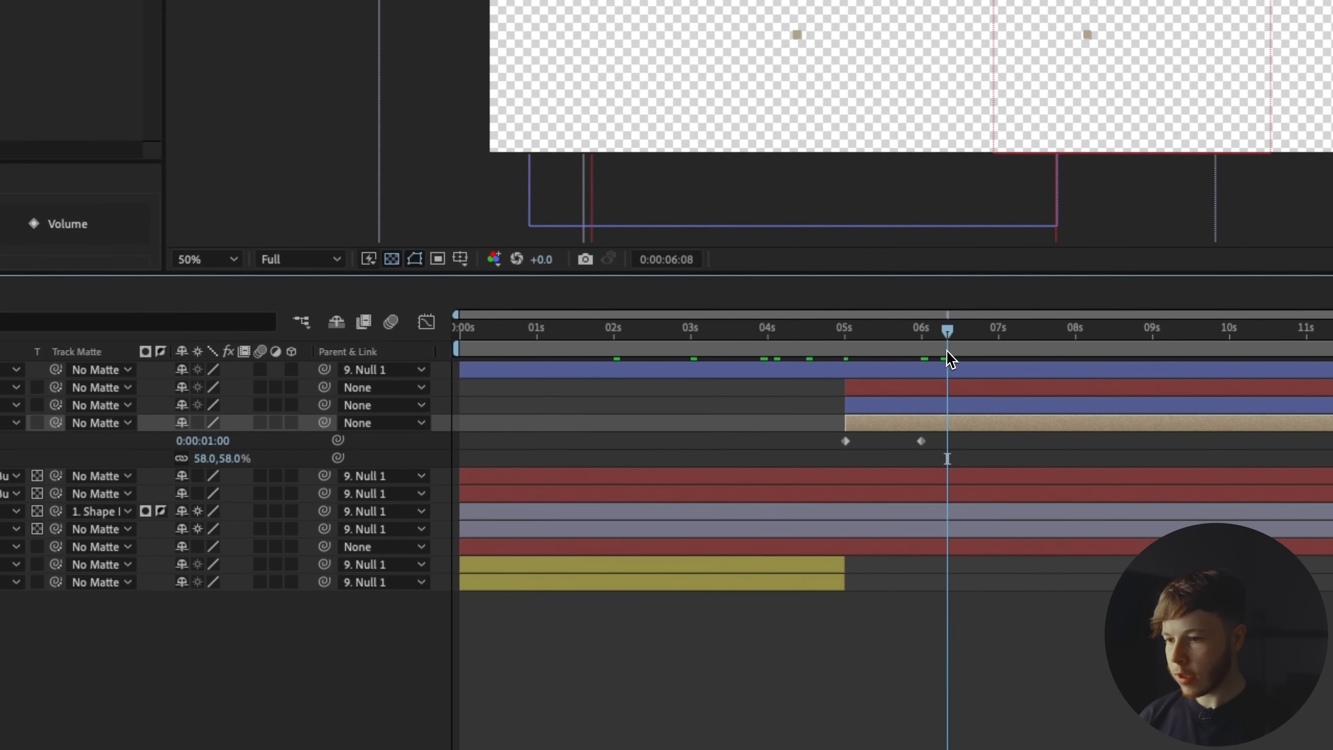
- End Artboard 1's time remapping with a keyframe at 0:00:05:23
{"action": "key", "text": "super+Left"}
{"action": "key", "text": "super+Left"}
{"action": "key", "text": "super+Left"}
{"action": "key", "text": "super+Left"}
{"action": "key", "text": "super+Left"}
{"action": "key", "text": "super+Left"}
{"action": "key", "text": "super+Left"}
{"action": "key", "text": "super+Left"}
{"action": "key", "text": "super+Left"}
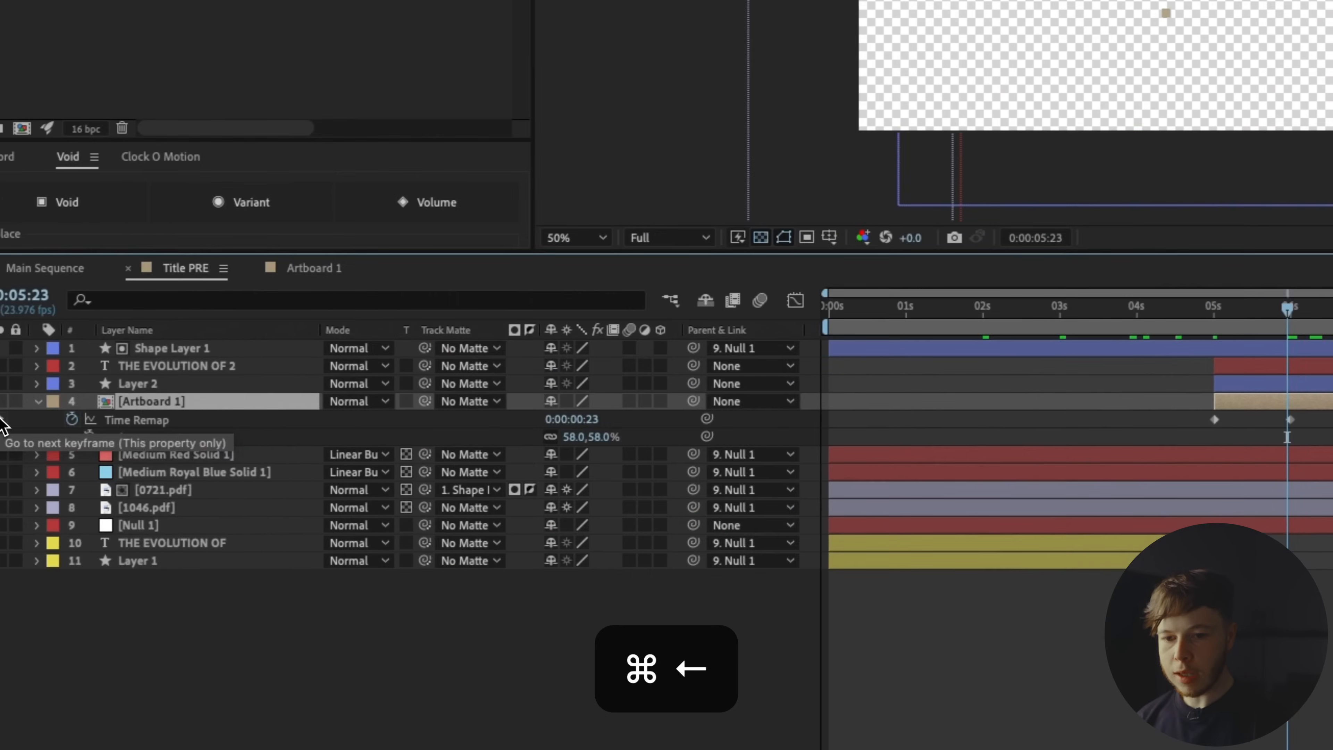
{"action": "left_click", "coordinate": [38, 417]}
- Loop Artboard 1's Time Remap with the expression loopOut() and preview the title
{"action": "left_click", "coordinate": [112, 417], "text": "alt"}
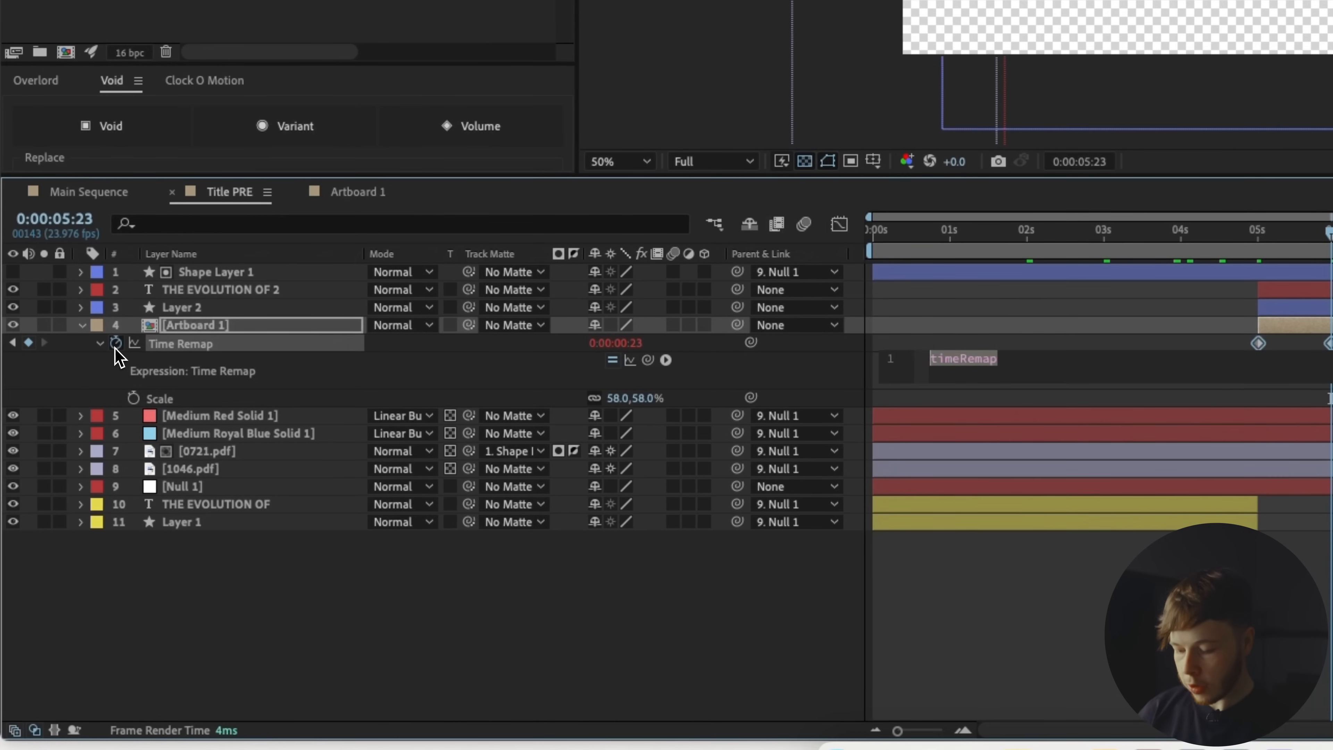
{"action": "type", "text": "loo"}
{"action": "key", "text": "Down"}
{"action": "key", "text": "Down"}
{"action": "key", "text": "Down"}
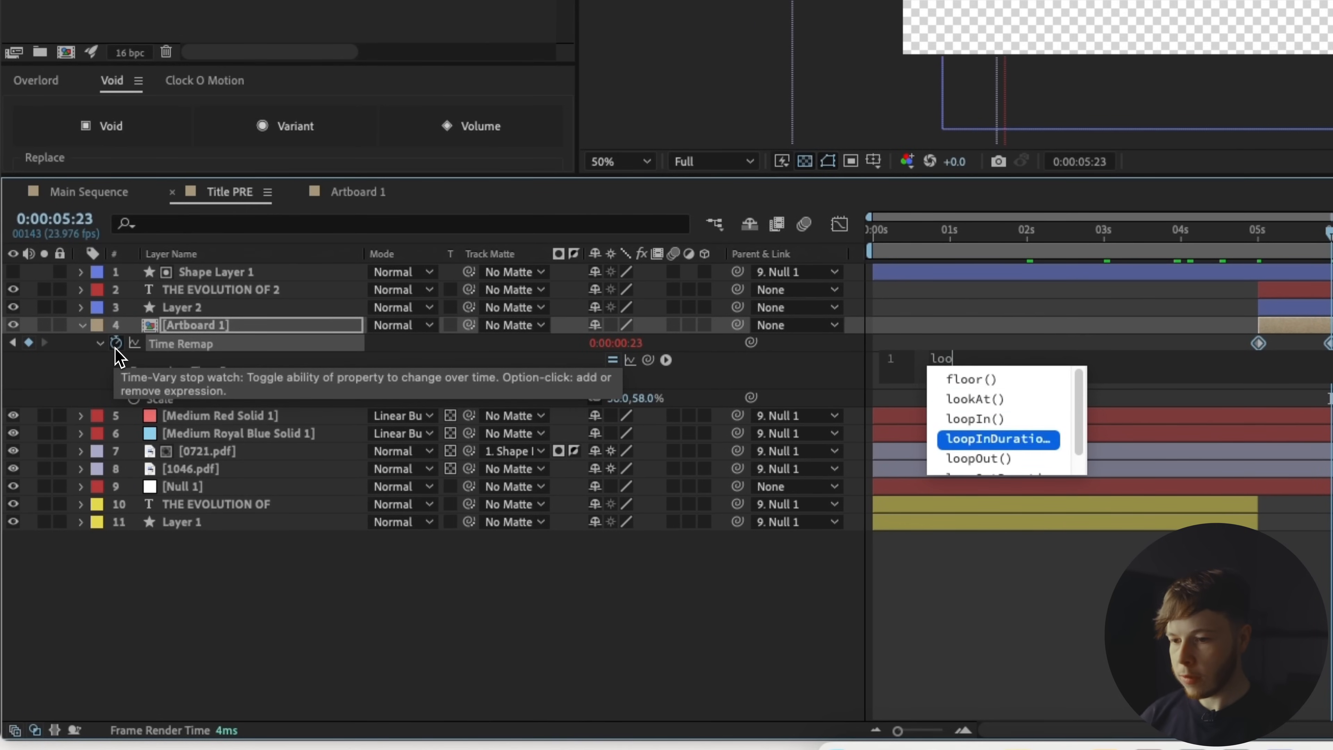
{"action": "key", "text": "Return"}
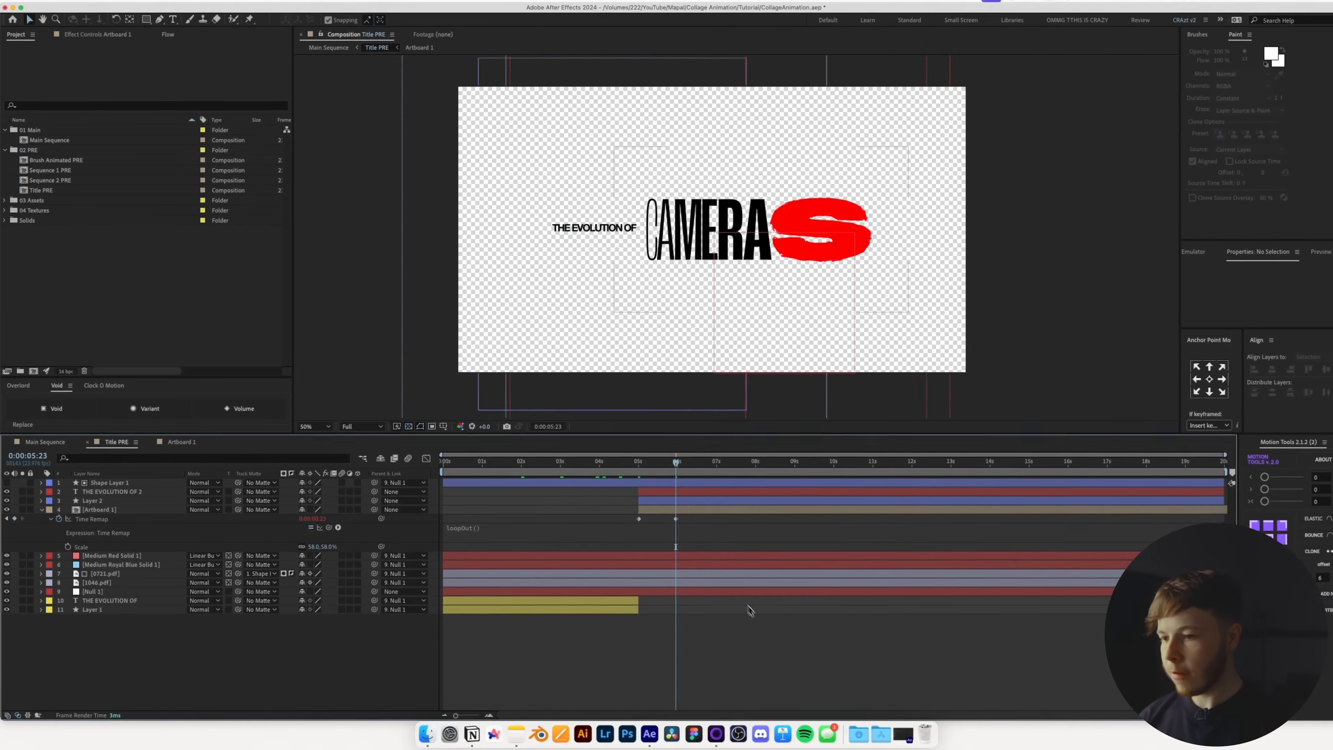
{"action": "key", "text": "space"}
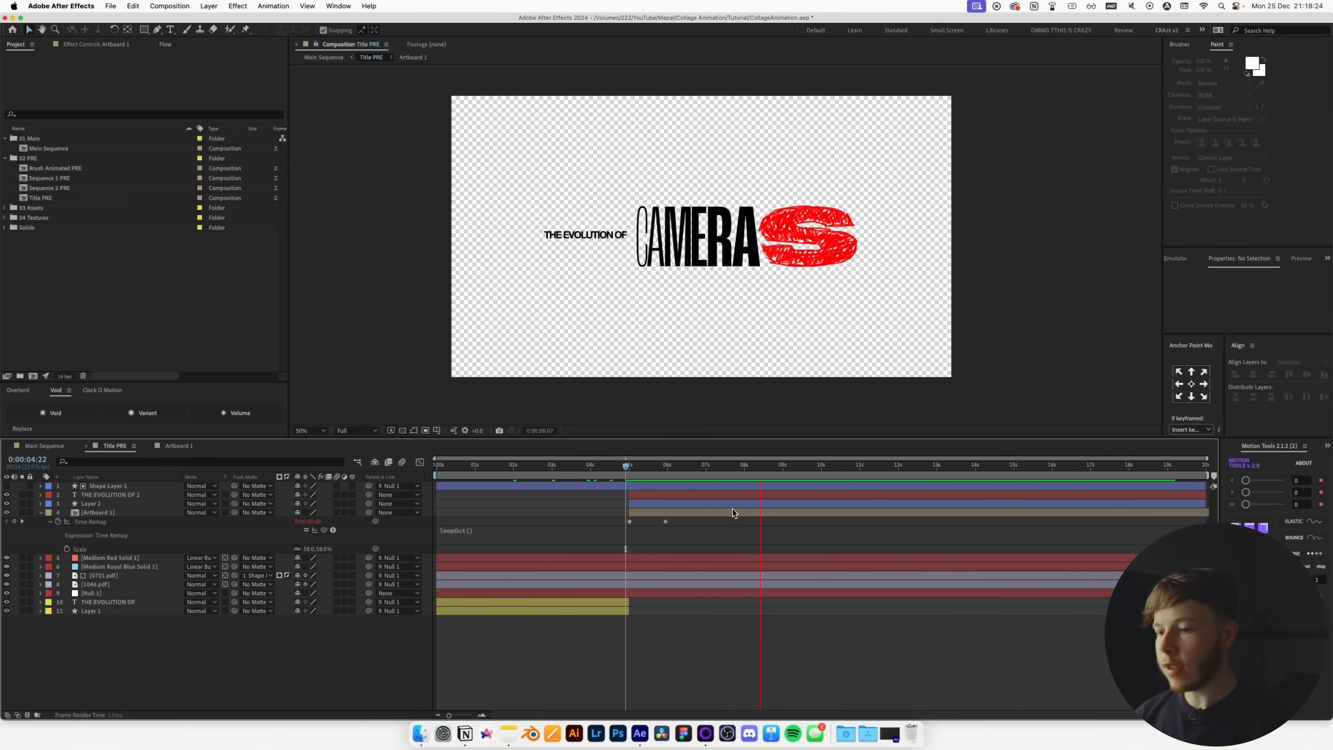
- Inside Artboard 1, duplicate the four S layers and shift the duplicates 6 frames earlier
{"action": "double_click", "coordinate": [657, 513]}
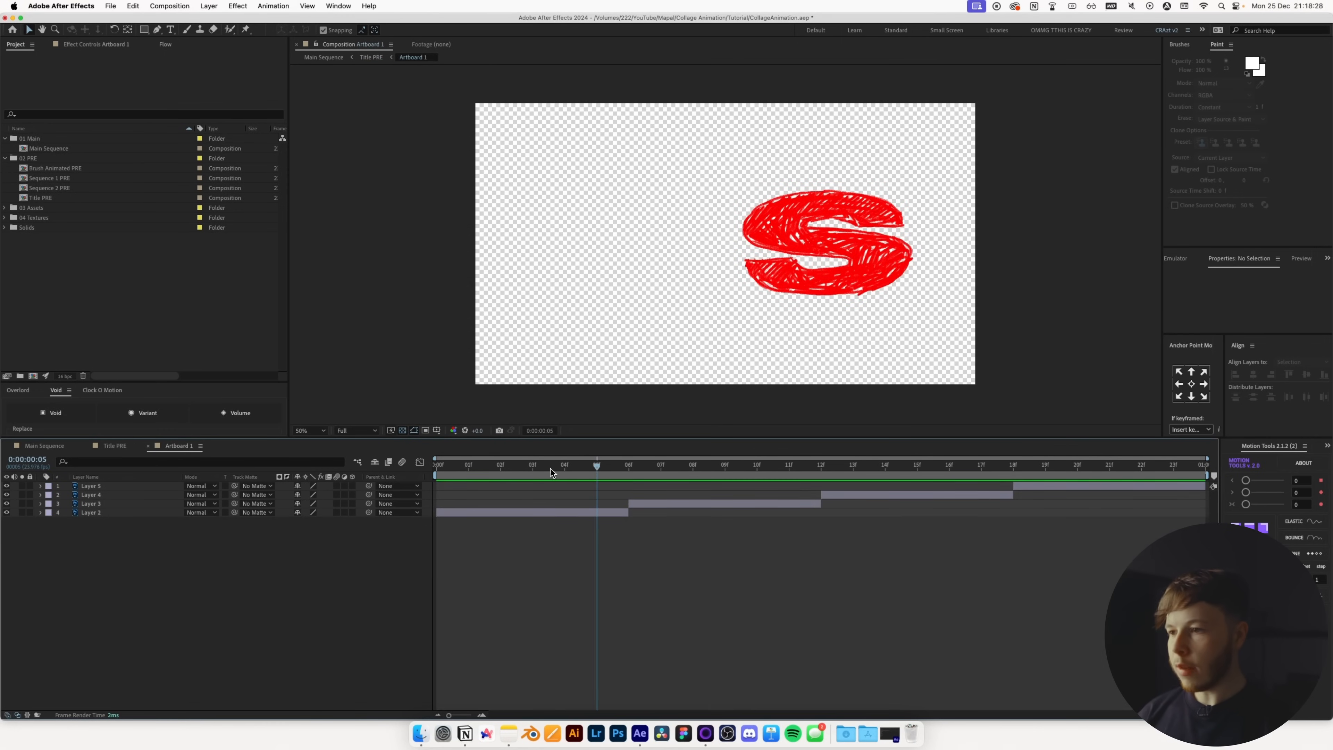
{"action": "left_click", "coordinate": [597, 465]}
{"action": "key", "text": "super+a"}
{"action": "key", "text": "super+d"}
{"action": "left_click_drag", "start_coordinate": [653, 521], "coordinate": [557, 521]}
{"action": "left_click", "coordinate": [529, 466]}
{"action": "left_click_drag", "start_coordinate": [527, 465], "coordinate": [693, 466]}
{"action": "left_click_drag", "start_coordinate": [646, 522], "coordinate": [572, 530]}
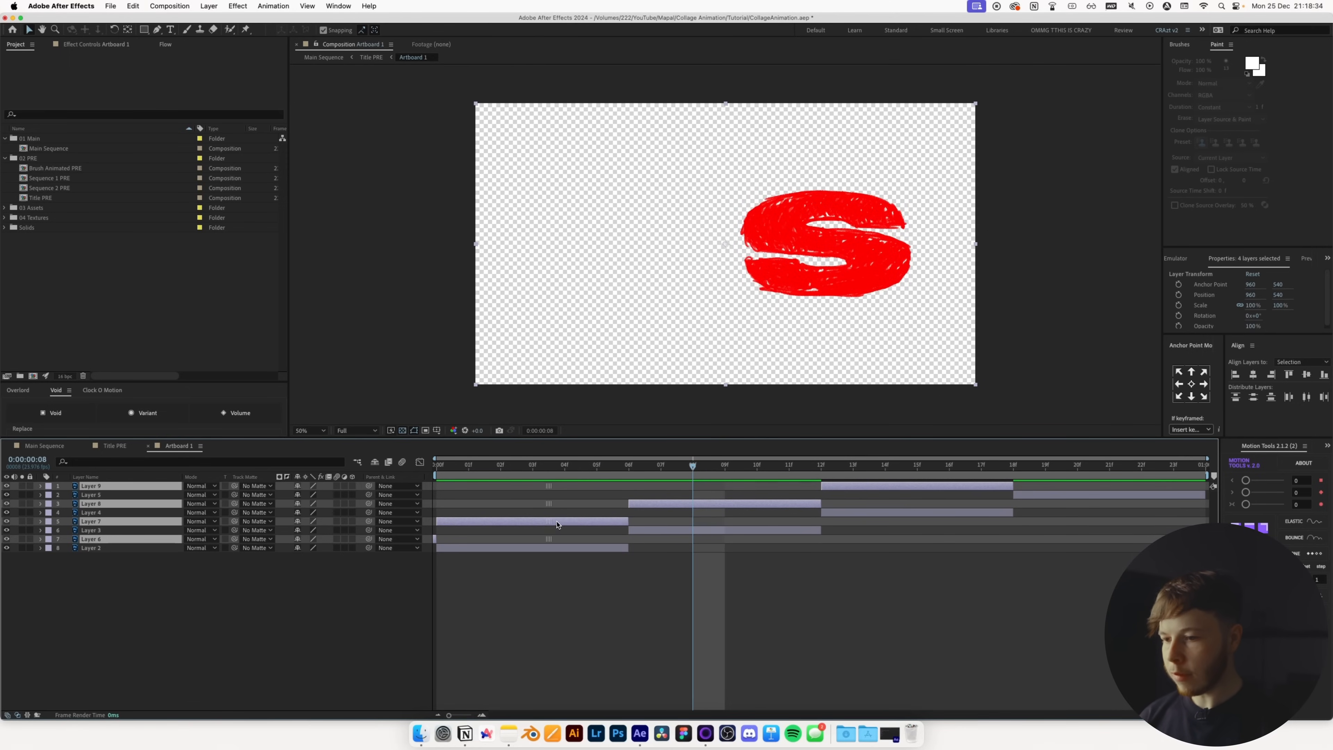
{"action": "left_click", "coordinate": [729, 596]}
- Place Layer 6 on top of the stack, slide it to start at frame 18, and preview the S animation
{"action": "left_click_drag", "start_coordinate": [105, 539], "coordinate": [111, 481]}
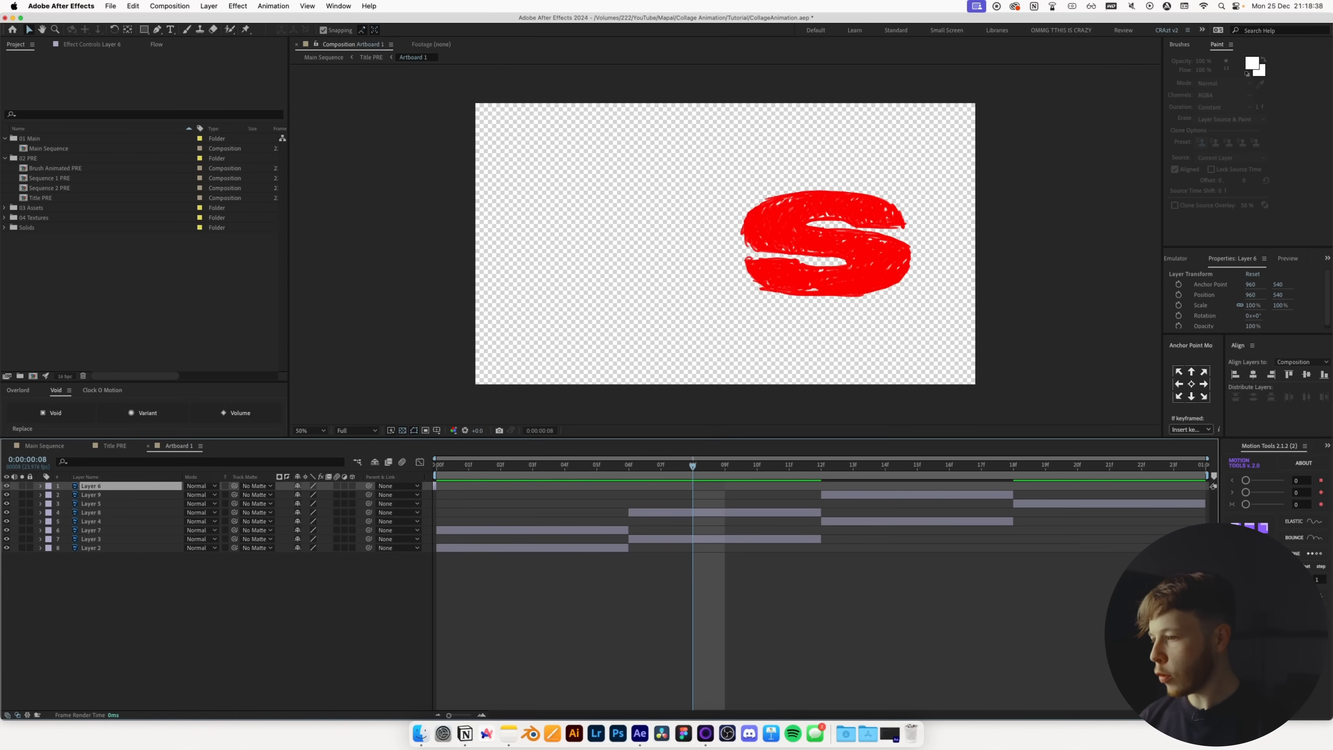
{"action": "left_click_drag", "start_coordinate": [434, 487], "coordinate": [453, 487]}
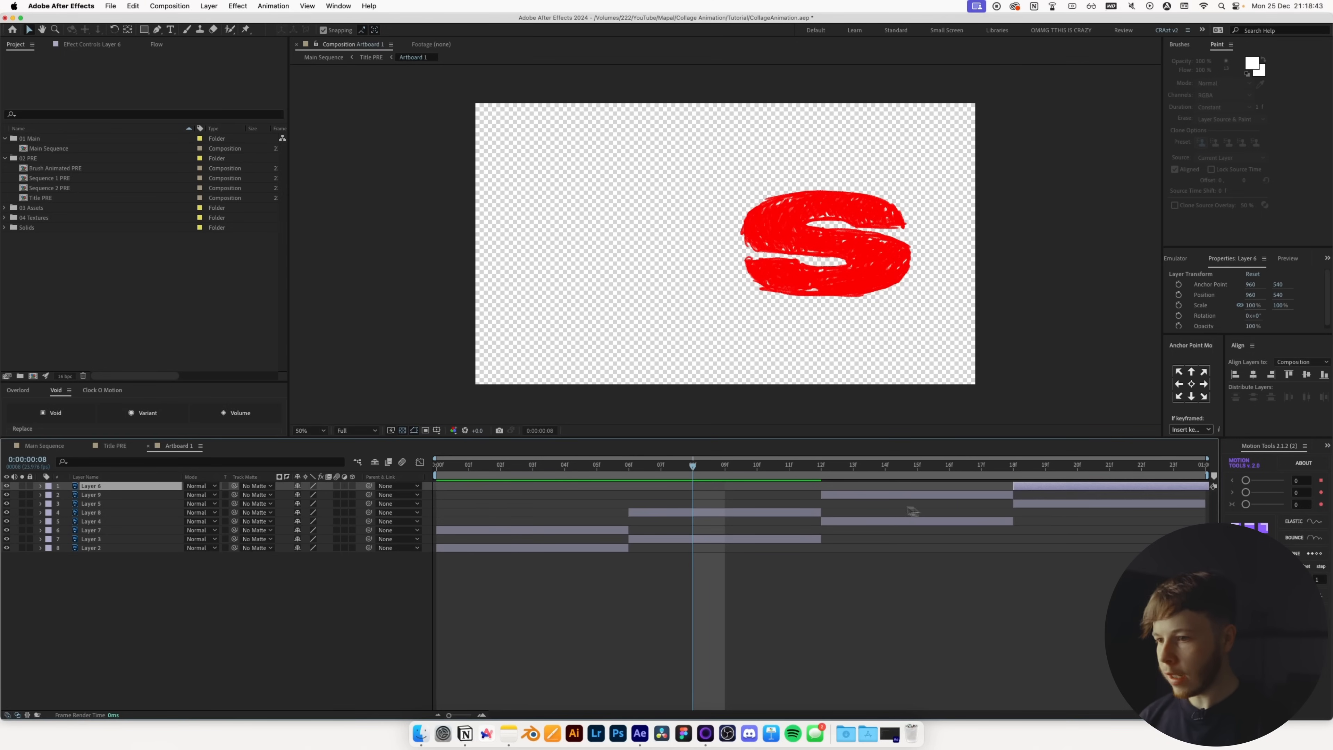
{"action": "key", "text": "space"}
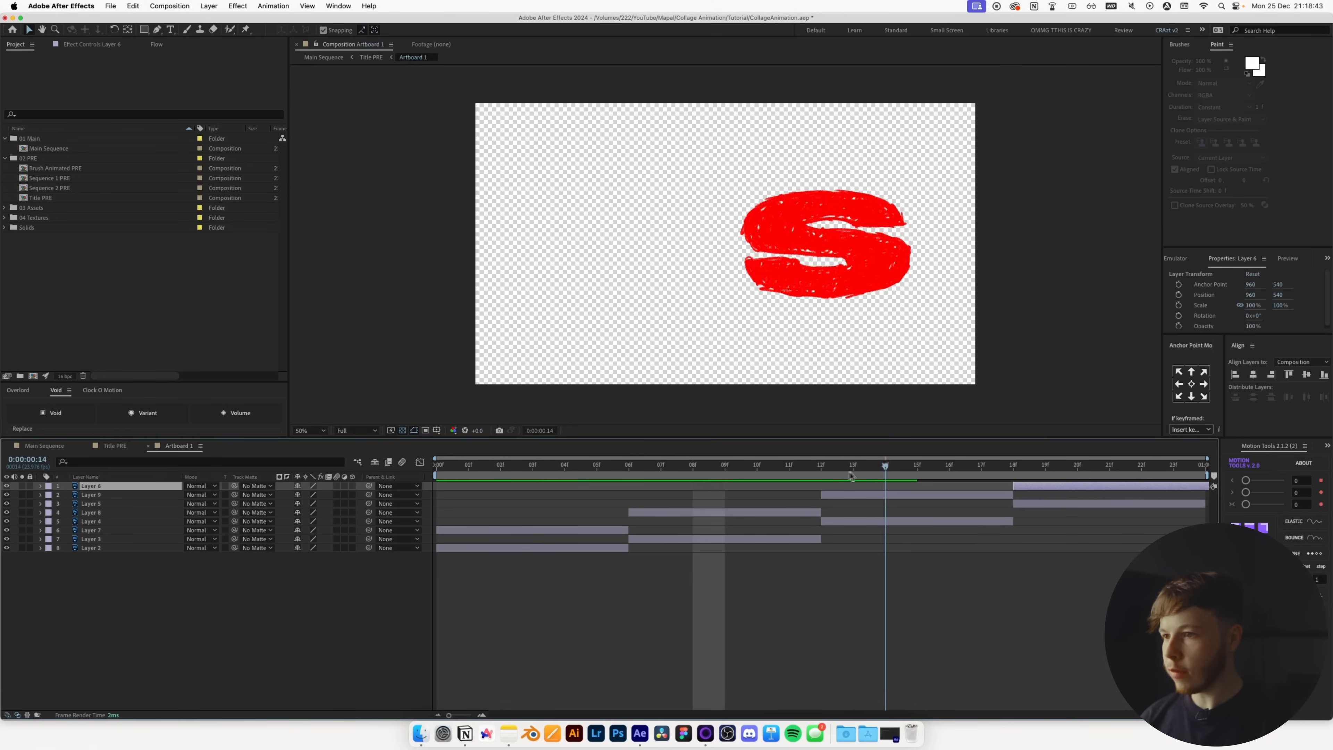
{"action": "key", "text": "Home"}
- In Title PRE, apply Turbulent Displace to Artboard 1 with Amount 8 and Size 8
{"action": "left_click", "coordinate": [115, 446]}
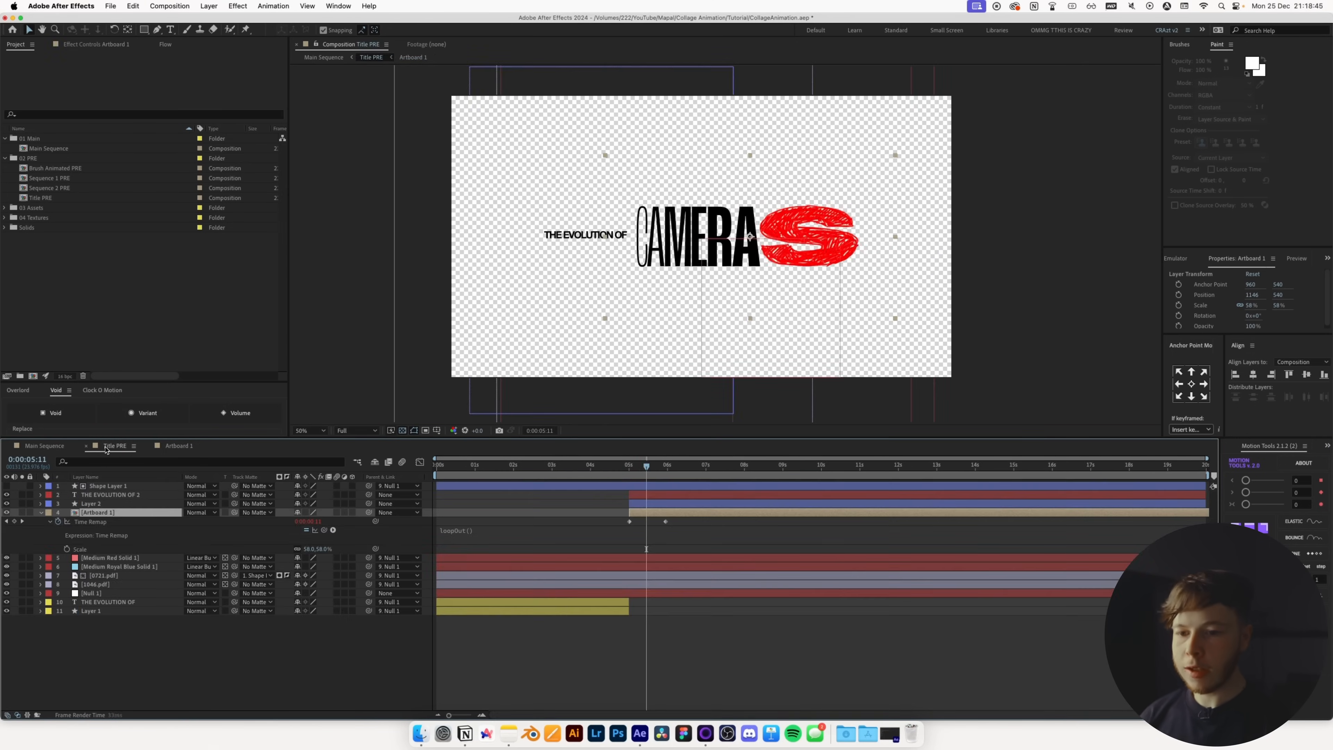
{"action": "key", "text": "ctrl+space"}
{"action": "type", "text": "tur"}
{"action": "key", "text": "Return"}
{"action": "type", "text": "8"}
{"action": "key", "text": "Tab"}
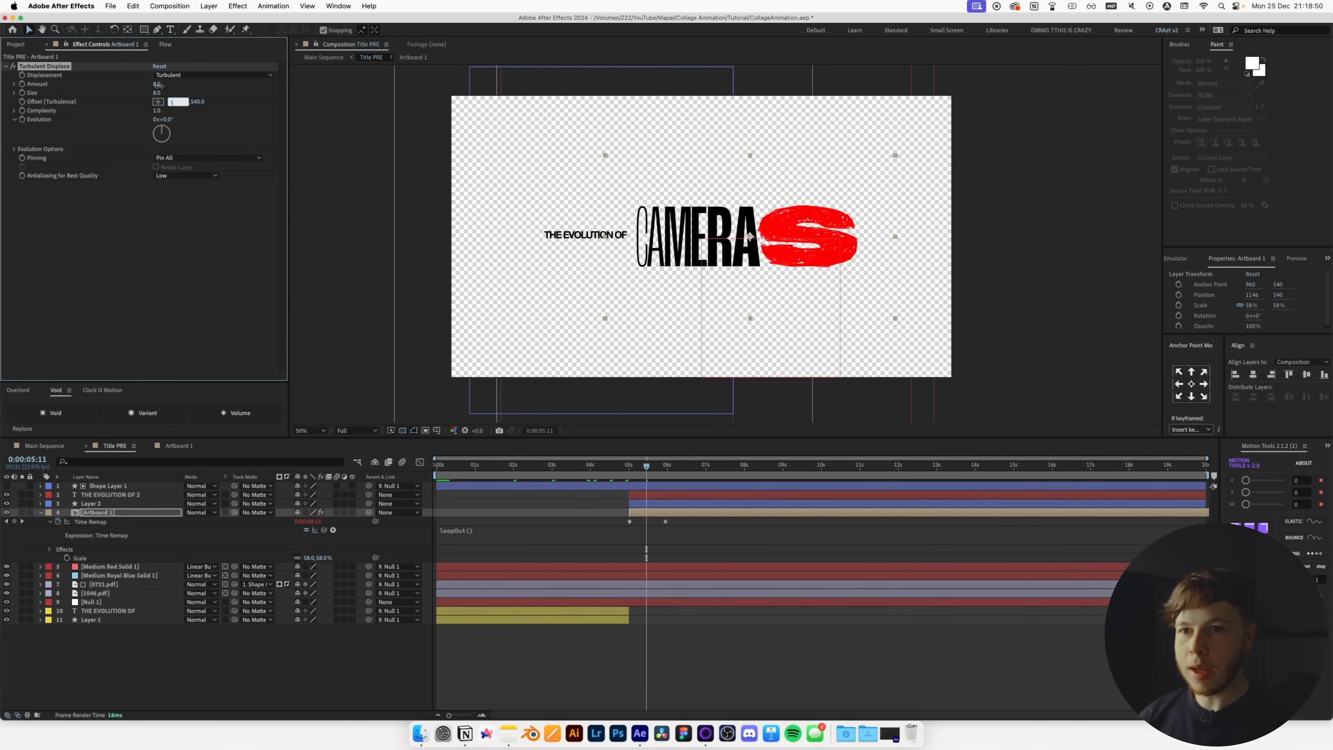
{"action": "type", "text": "8"}
{"action": "key", "text": "Return"}
- Drive Turbulent Displace's Random Seed with the expression posterizeTime(6) random(1000), preview it, and collapse the layer's properties
{"action": "left_click", "coordinate": [14, 150]}
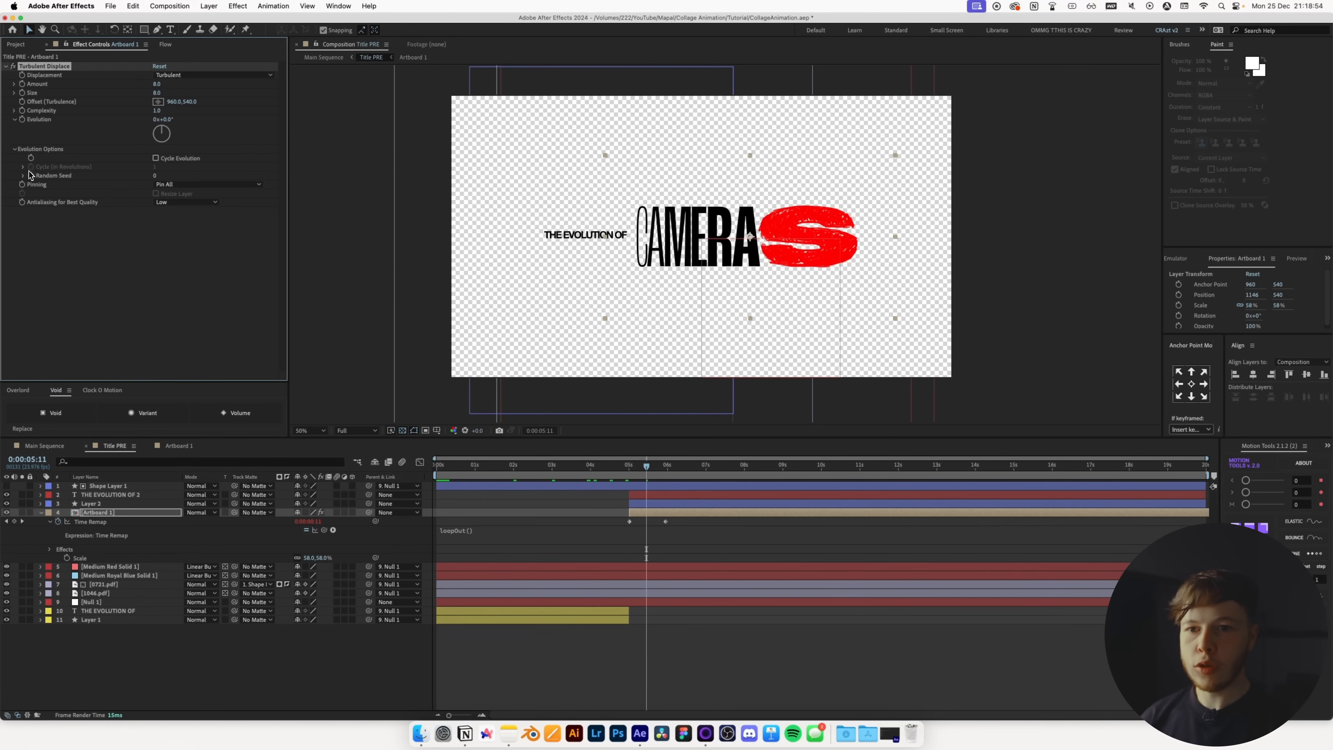
{"action": "left_click", "coordinate": [31, 188], "text": "alt"}
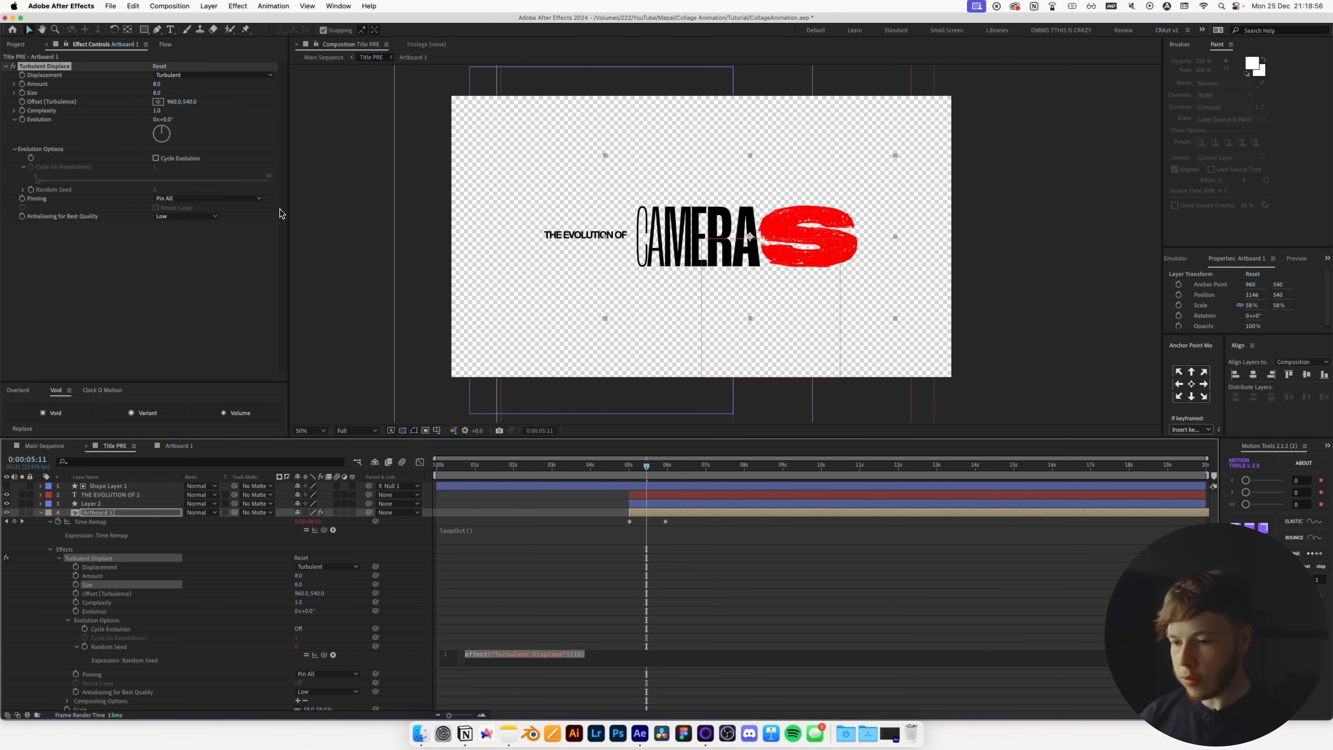
{"action": "type", "text": "posterizeTime()"}
{"action": "key", "text": "Return"}
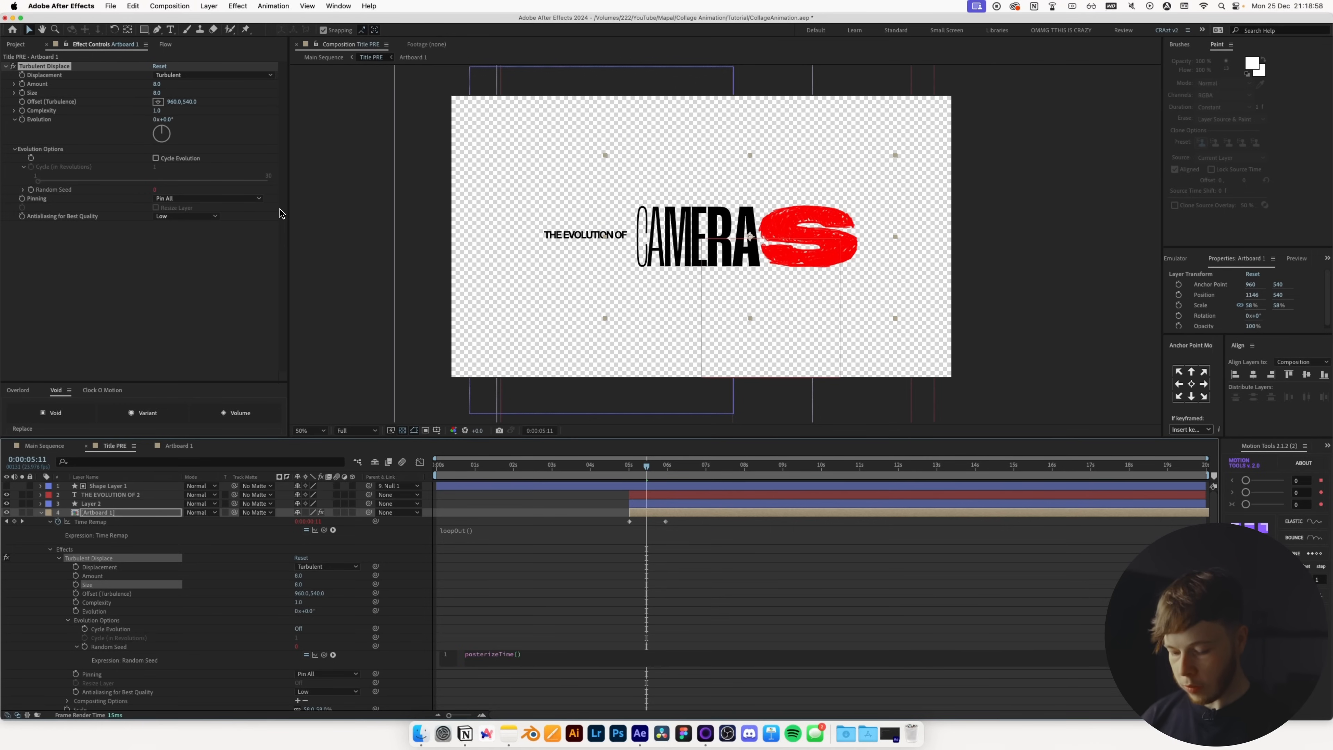
{"action": "key", "text": "Return"}
{"action": "type", "text": "ran"}
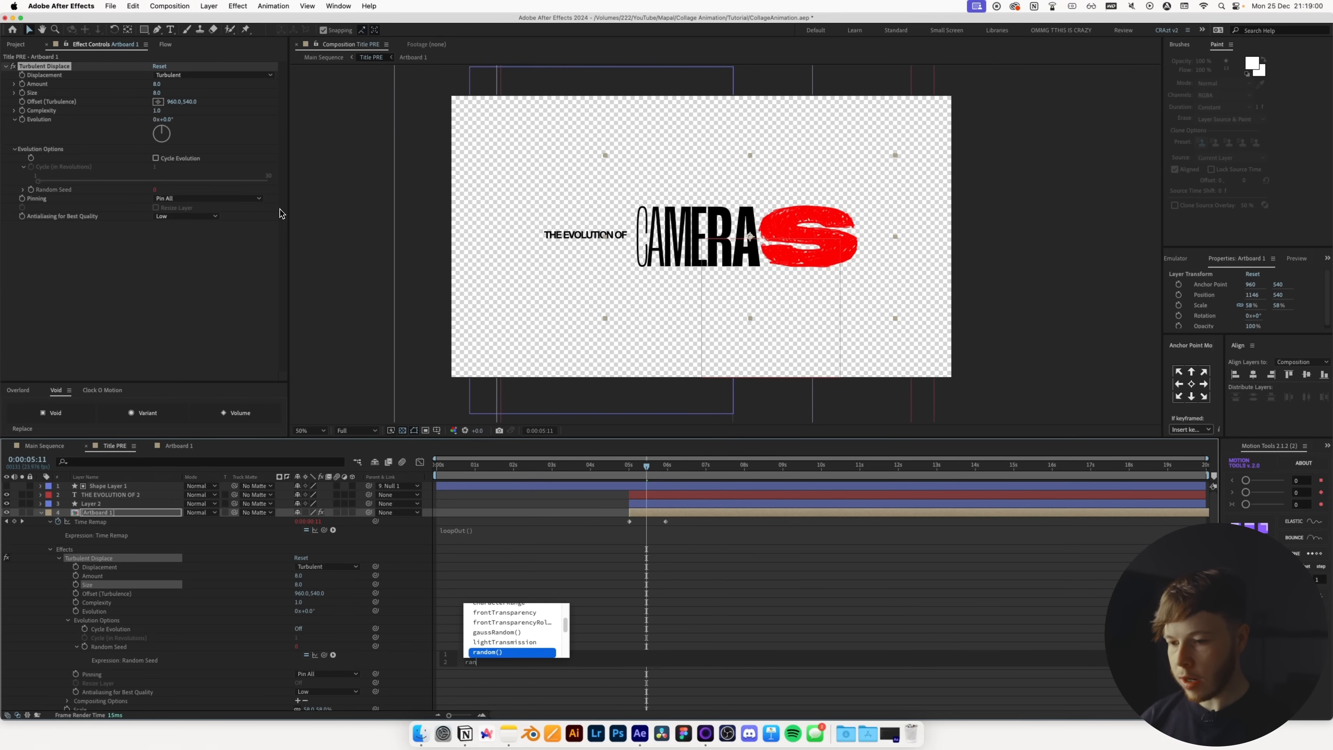
{"action": "type", "text": "dom(10)000)"}
{"action": "left_click", "coordinate": [821, 328]}
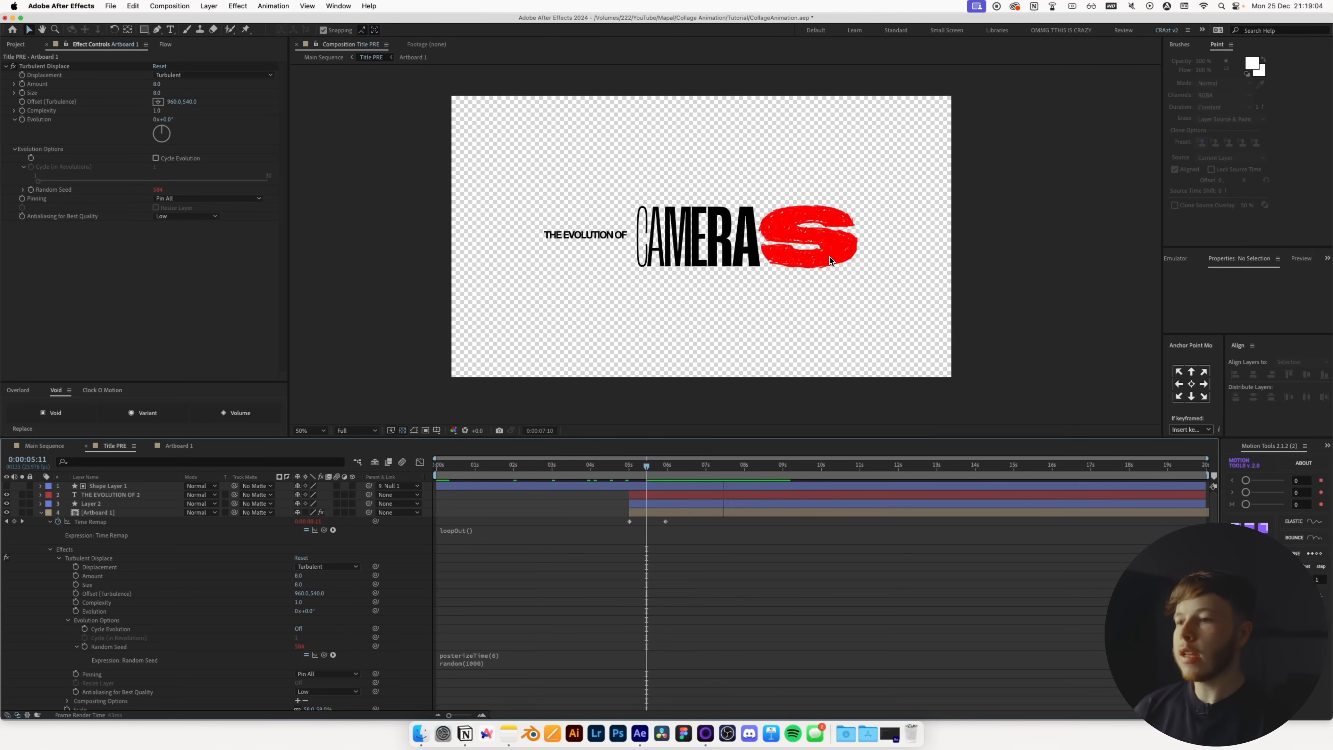
{"action": "key", "text": "space"}
{"action": "key", "text": "u"}
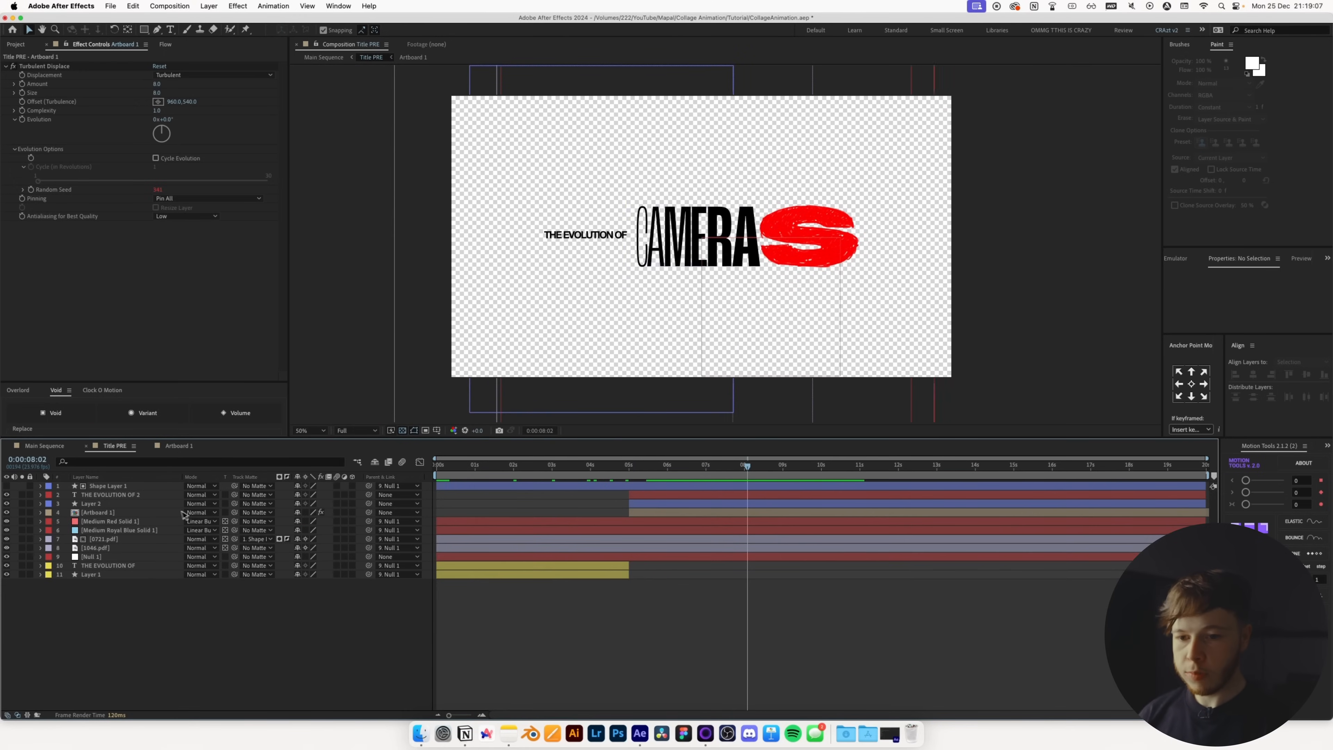
- Apply a Fill effect to Artboard 1 and set its colour to dark green 225B31
{"action": "left_click", "coordinate": [104, 513]}
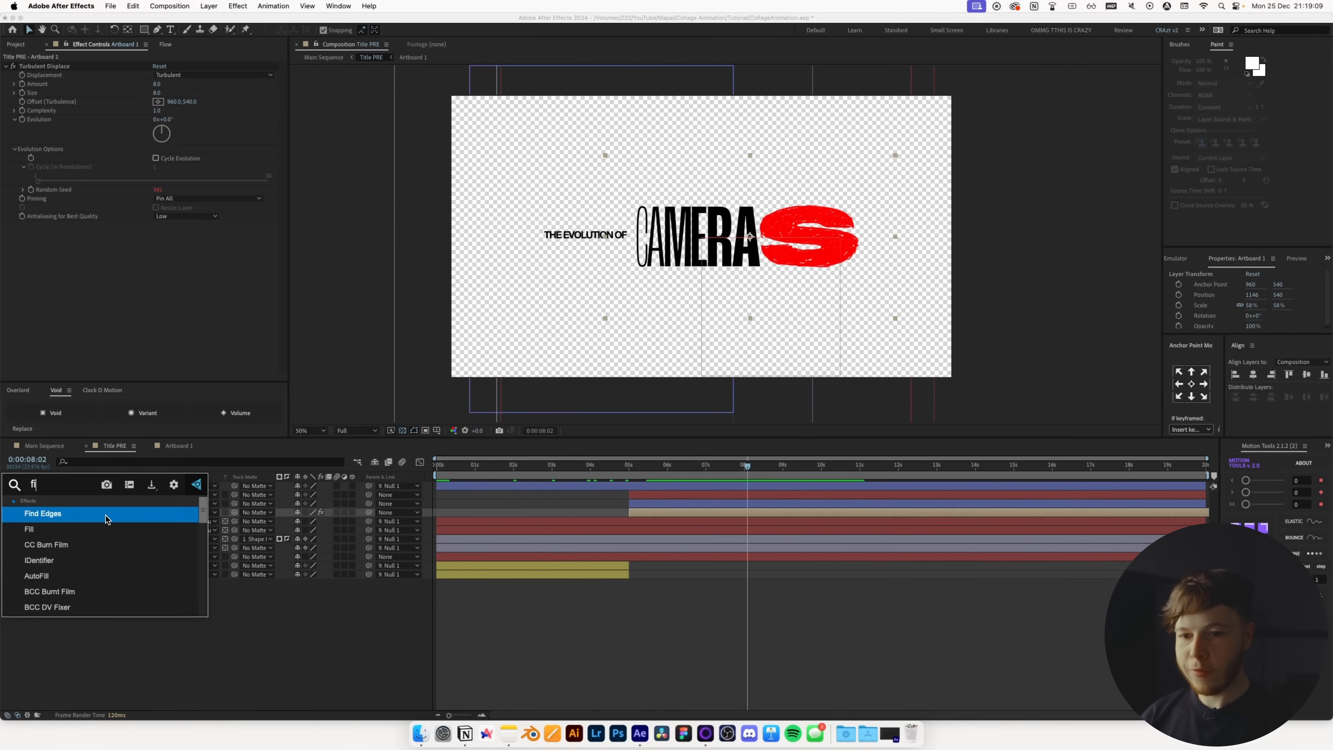
{"action": "left_click", "coordinate": [158, 252]}
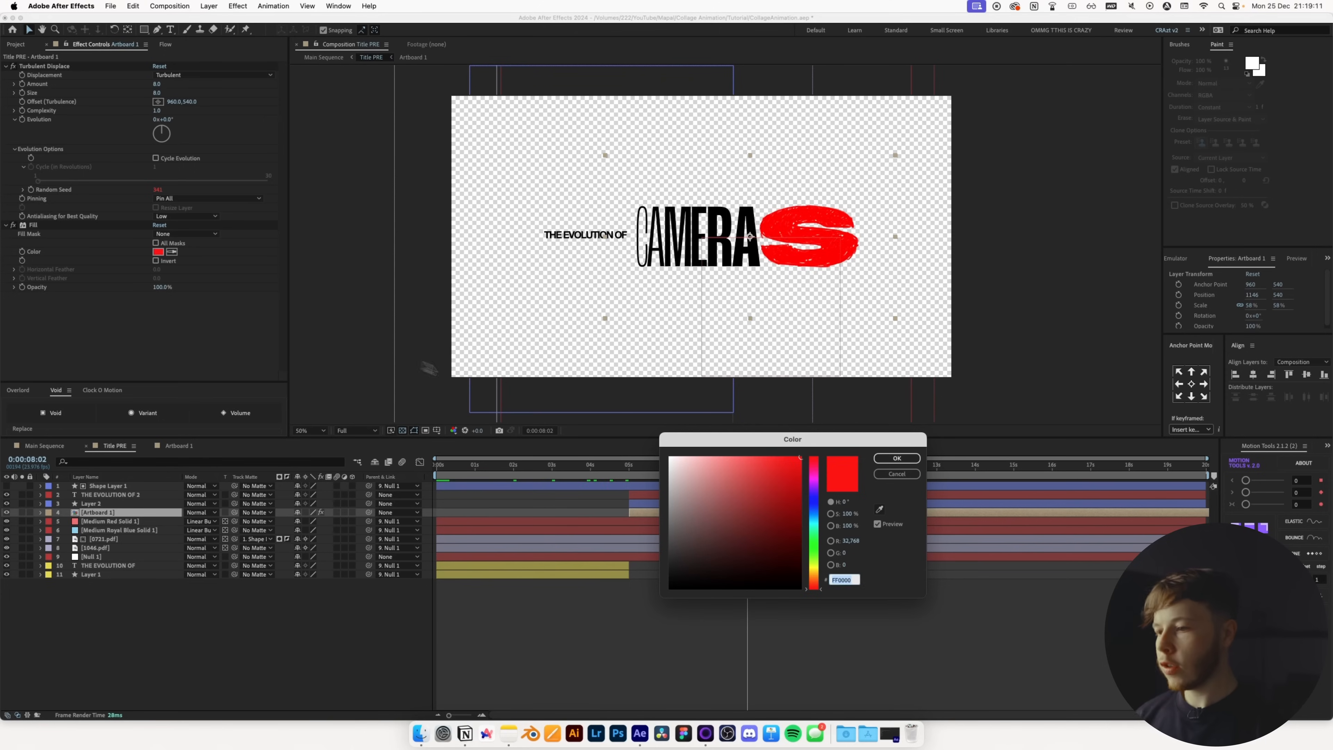
{"action": "left_click", "coordinate": [815, 555]}
{"action": "mouse_move", "coordinate": [814, 555]}
{"action": "left_mouse_down"}
{"action": "mouse_move", "coordinate": [814, 539]}
{"action": "mouse_move", "coordinate": [750, 546]}
{"action": "left_mouse_up"}
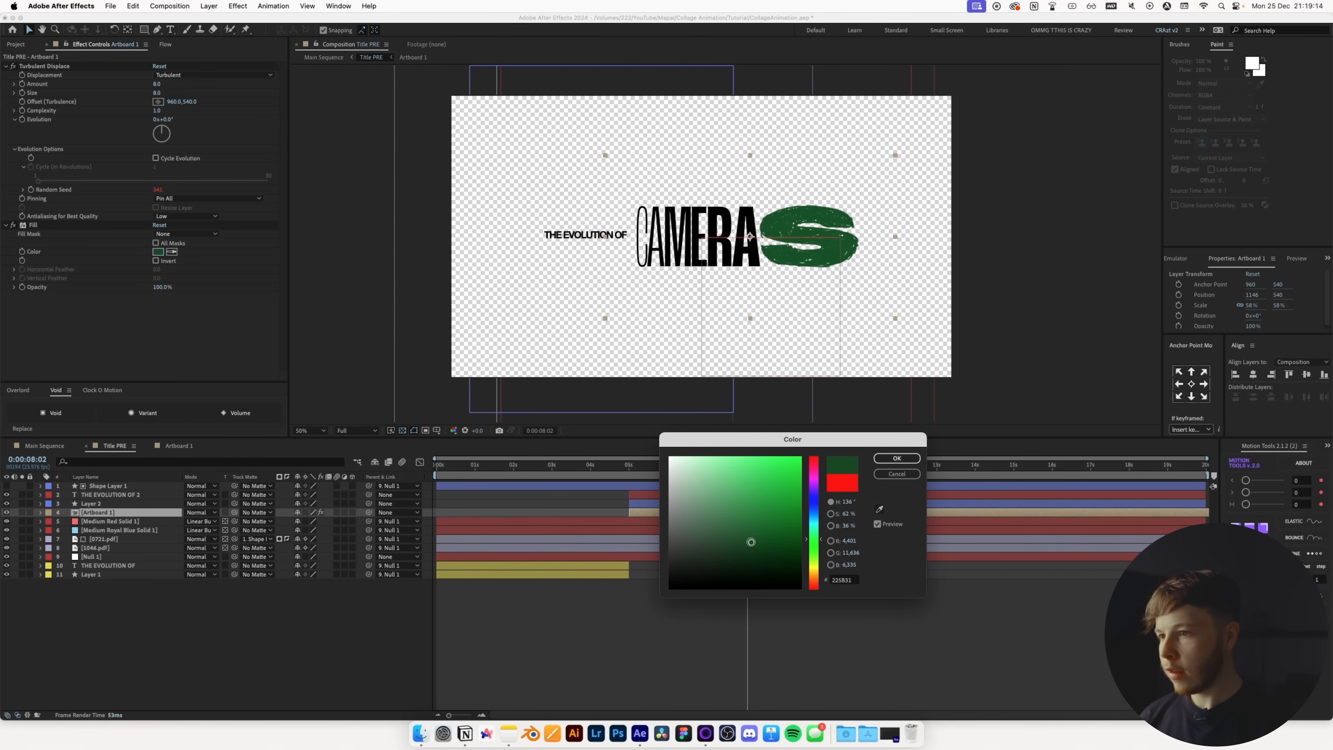
{"action": "left_click", "coordinate": [894, 458]}
- Set the fill colour of Layer 2 and the THE EVOLUTION OF 2 text to 202020
{"action": "left_click", "coordinate": [105, 504]}
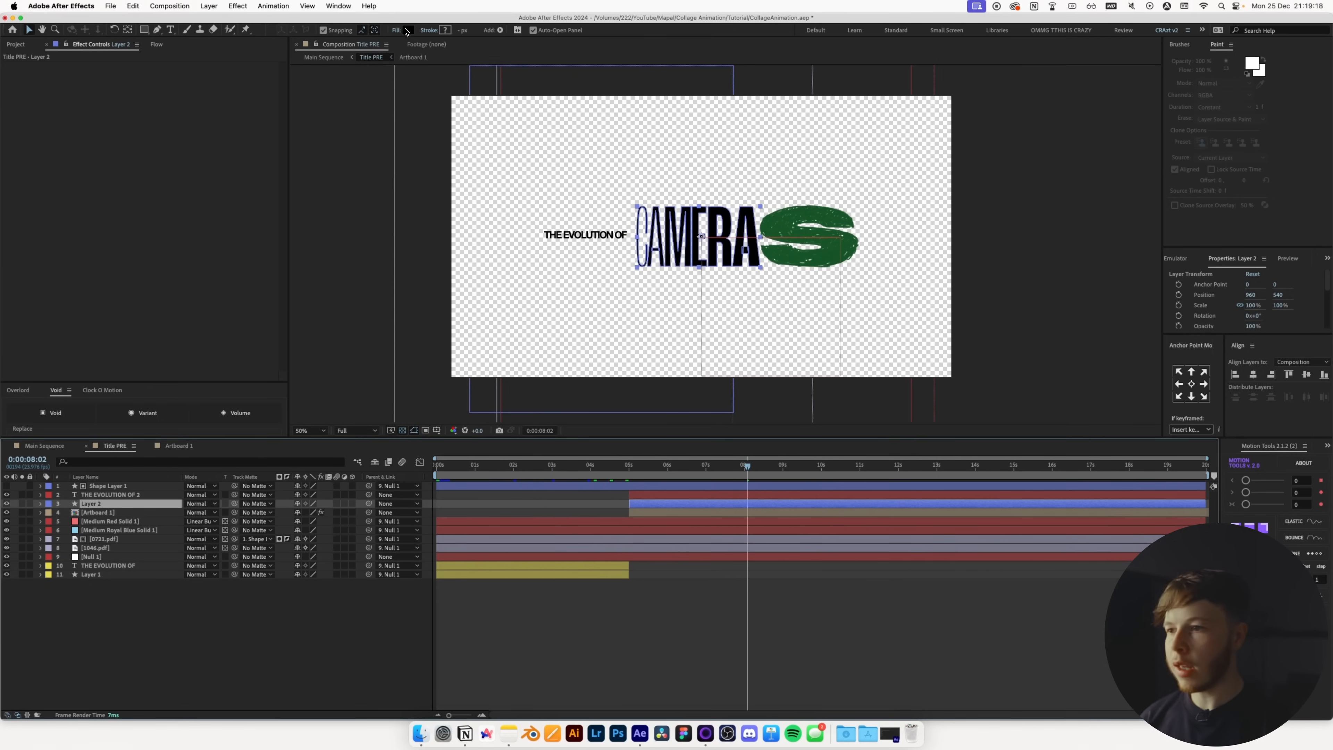
{"action": "left_click", "coordinate": [406, 30]}
{"action": "type", "text": "202020"}
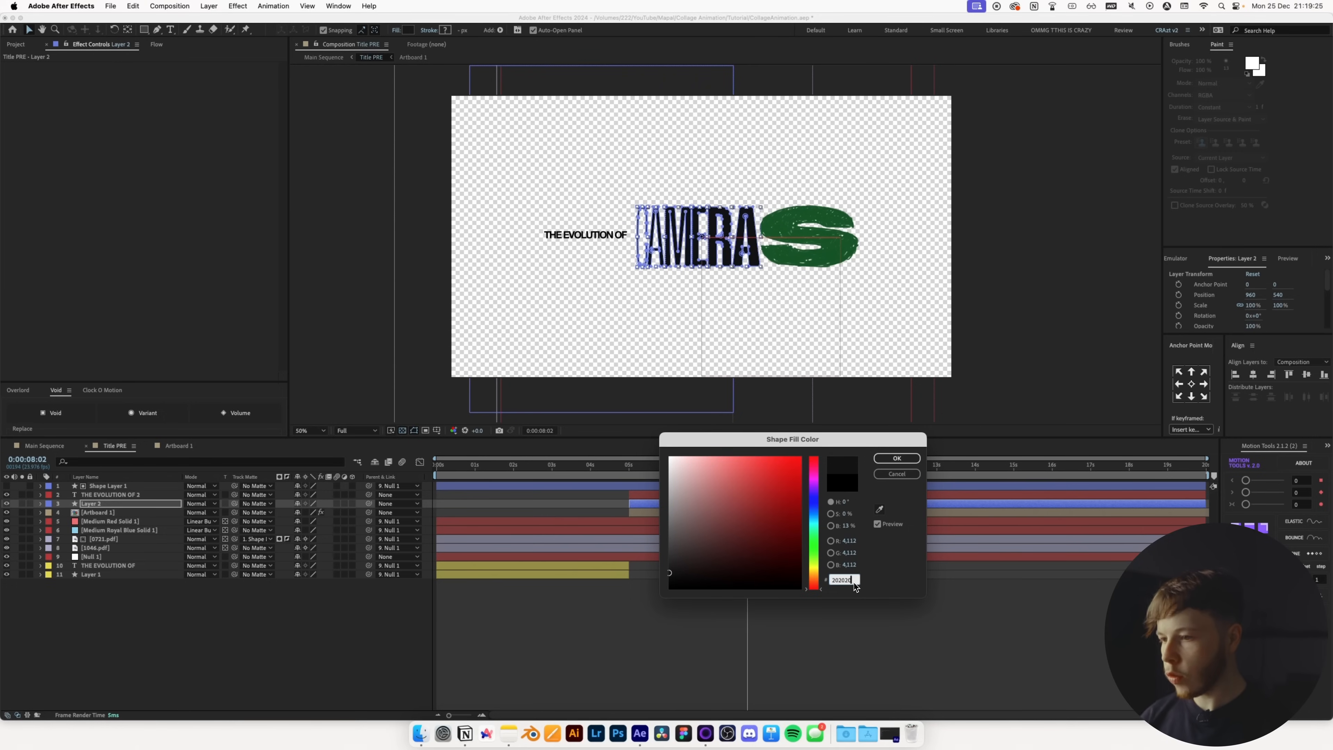
{"action": "key", "text": "Return"}
{"action": "left_click", "coordinate": [106, 494]}
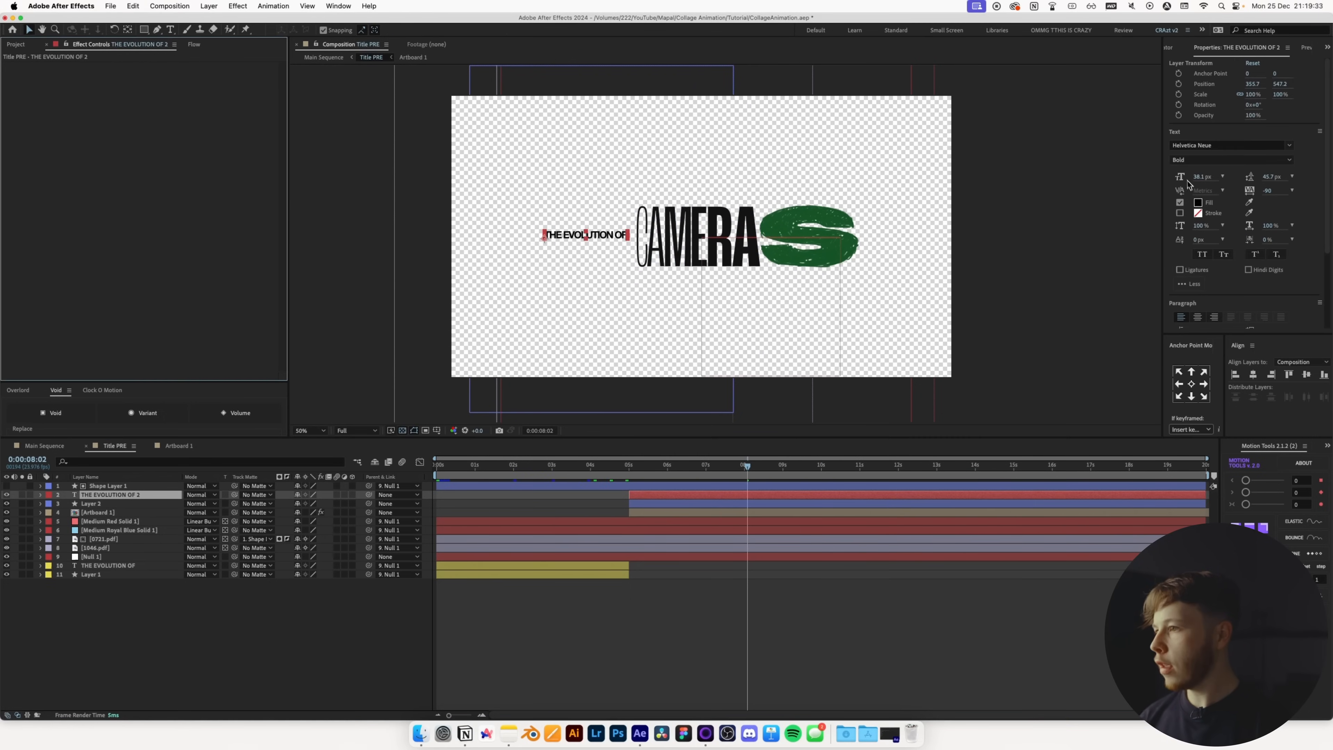
{"action": "left_click", "coordinate": [1199, 203]}
{"action": "type", "text": "202020"}
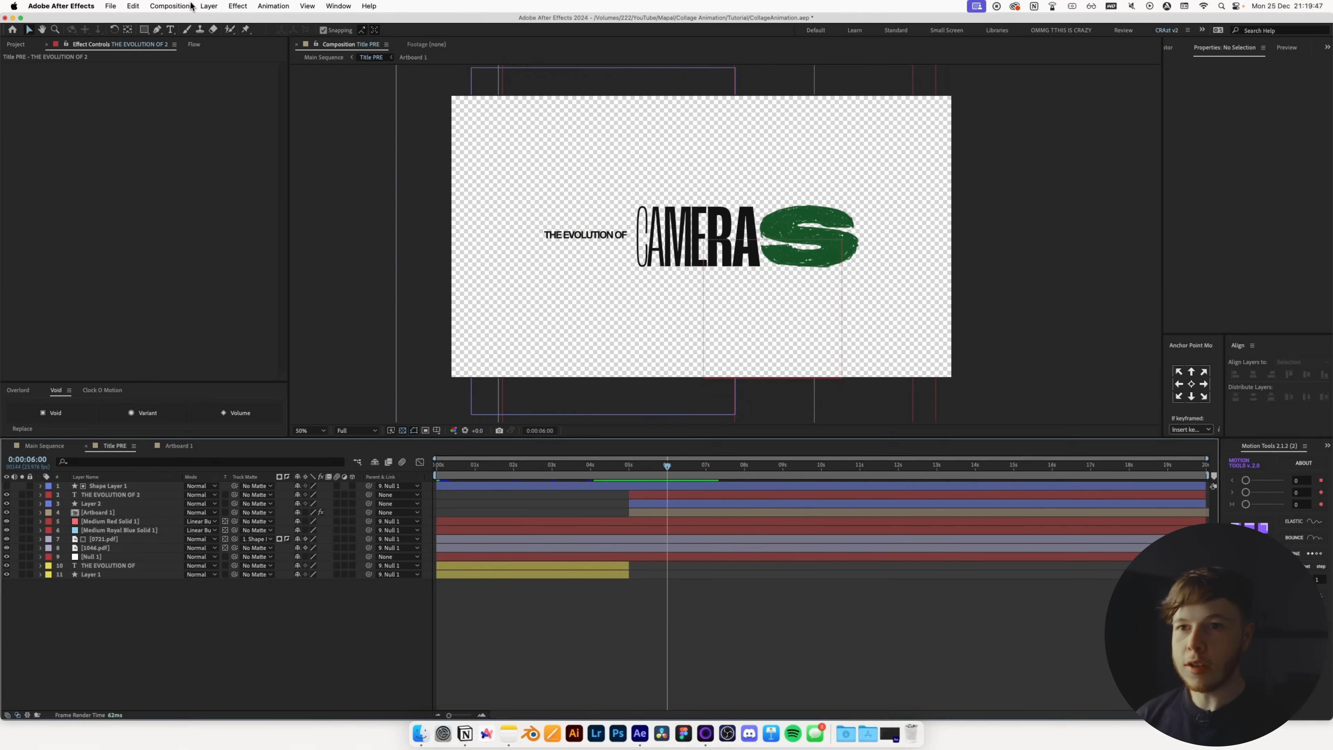
- Add a null object and parent THE EVOLUTION OF 2, Layer 2 and Artboard 1 to it
{"action": "left_click", "coordinate": [207, 6]}
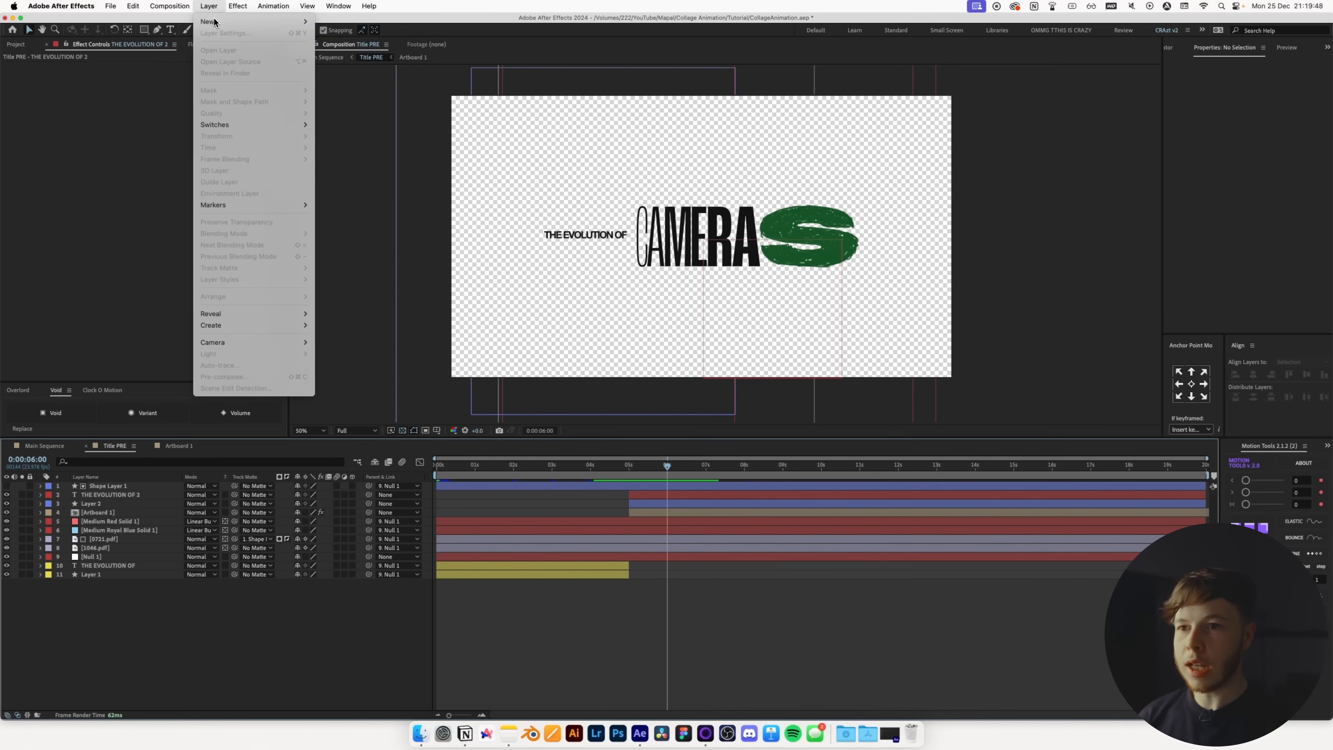
{"action": "mouse_move", "coordinate": [216, 21]}
{"action": "left_click", "coordinate": [346, 67]}
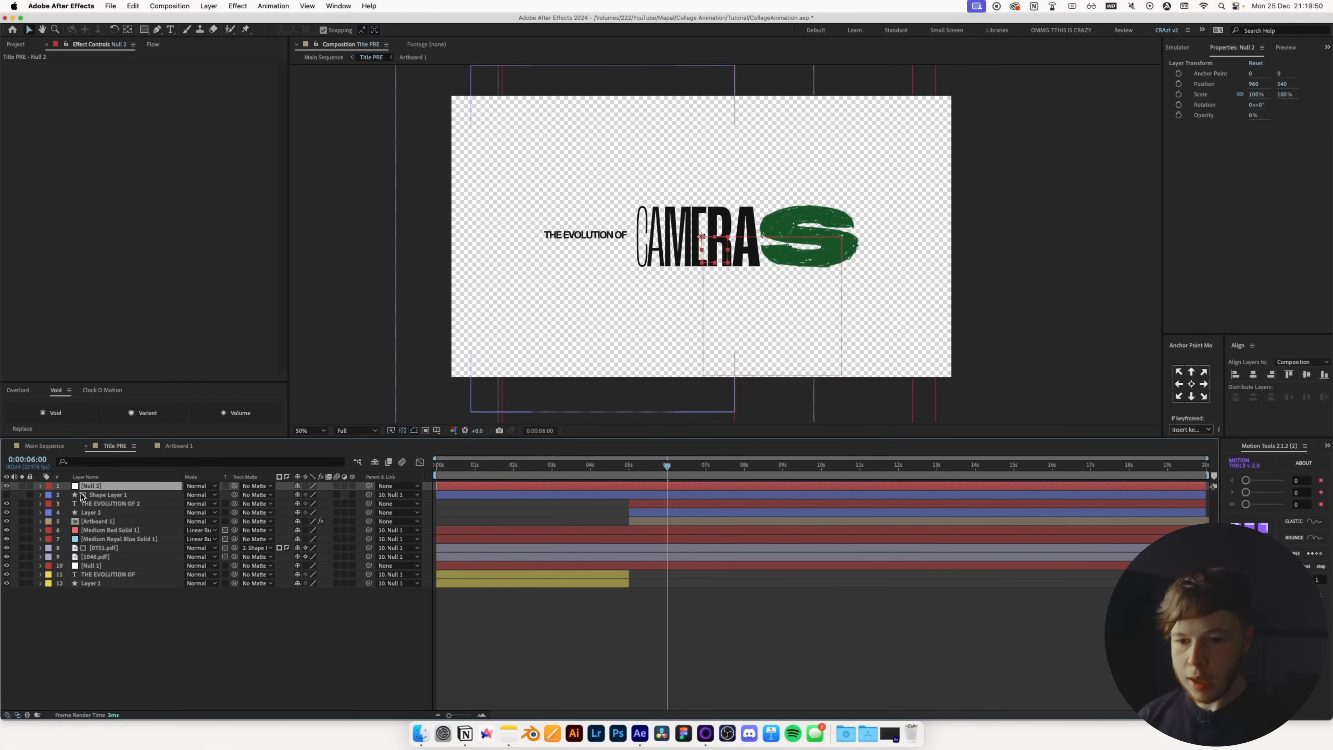
{"action": "left_click", "coordinate": [95, 504]}
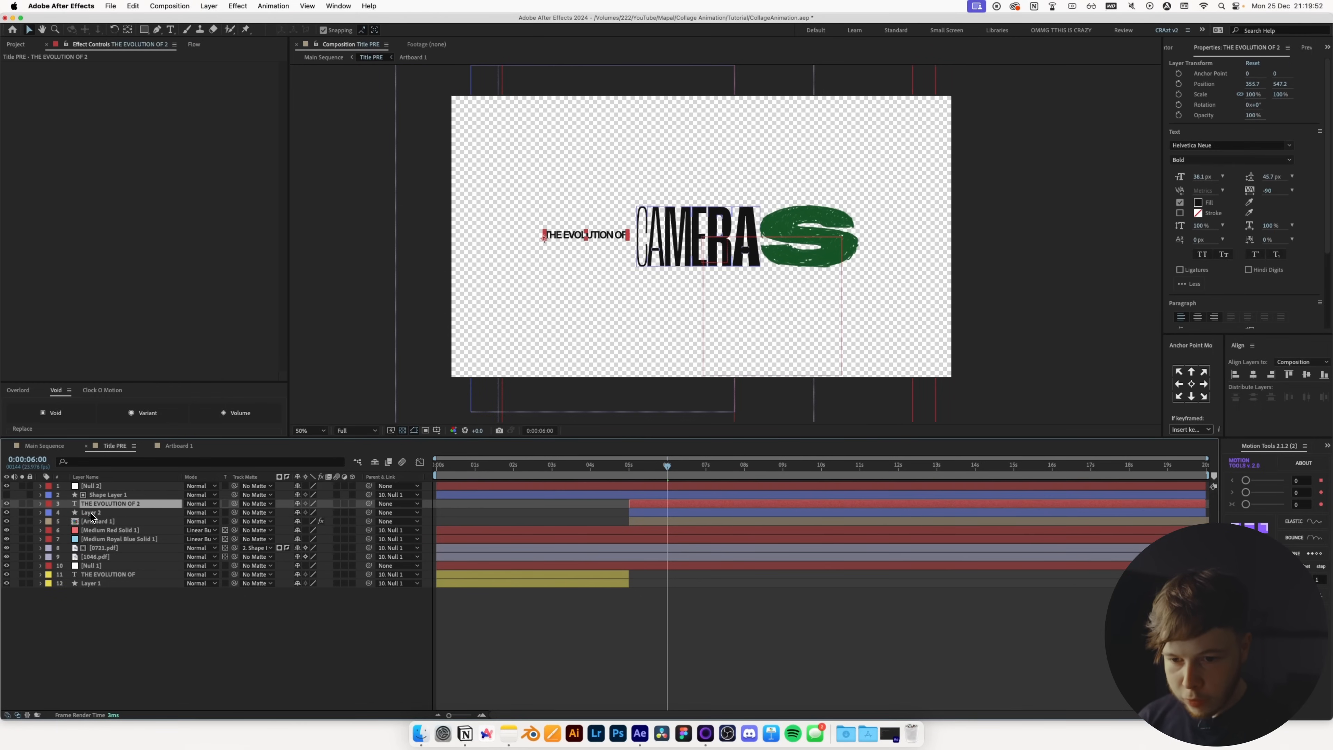
{"action": "left_click", "coordinate": [93, 520], "text": "shift"}
{"action": "left_click_drag", "start_coordinate": [368, 521], "coordinate": [95, 487]}
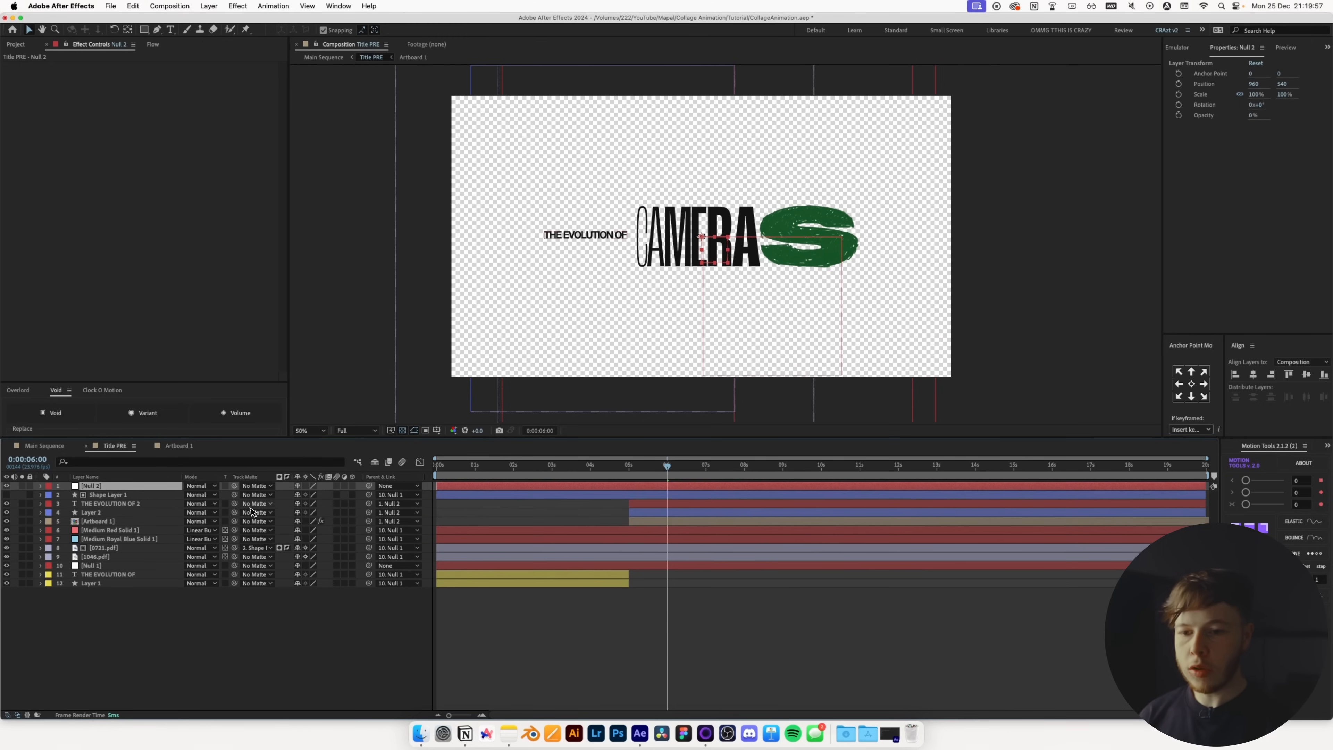
- Keyframe the new null's scale from 121% at 0:00:05:07 to 100% at 0:00:06:00
{"action": "key", "text": "s"}
{"action": "left_click", "coordinate": [67, 495]}
{"action": "mouse_move", "coordinate": [650, 480]}
{"action": "left_mouse_down"}
{"action": "mouse_move", "coordinate": [628, 485]}
{"action": "mouse_move", "coordinate": [640, 483]}
{"action": "left_mouse_up"}
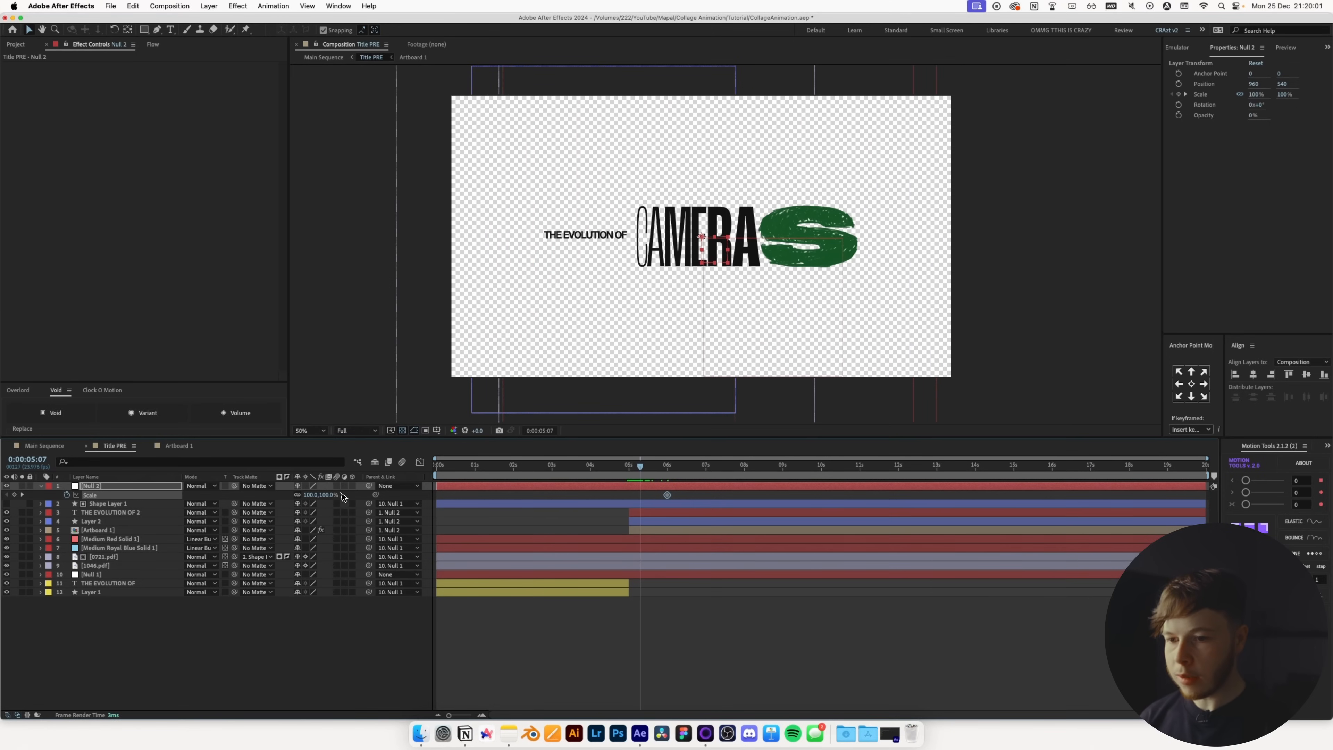
{"action": "left_click_drag", "start_coordinate": [315, 494], "coordinate": [328, 494]}
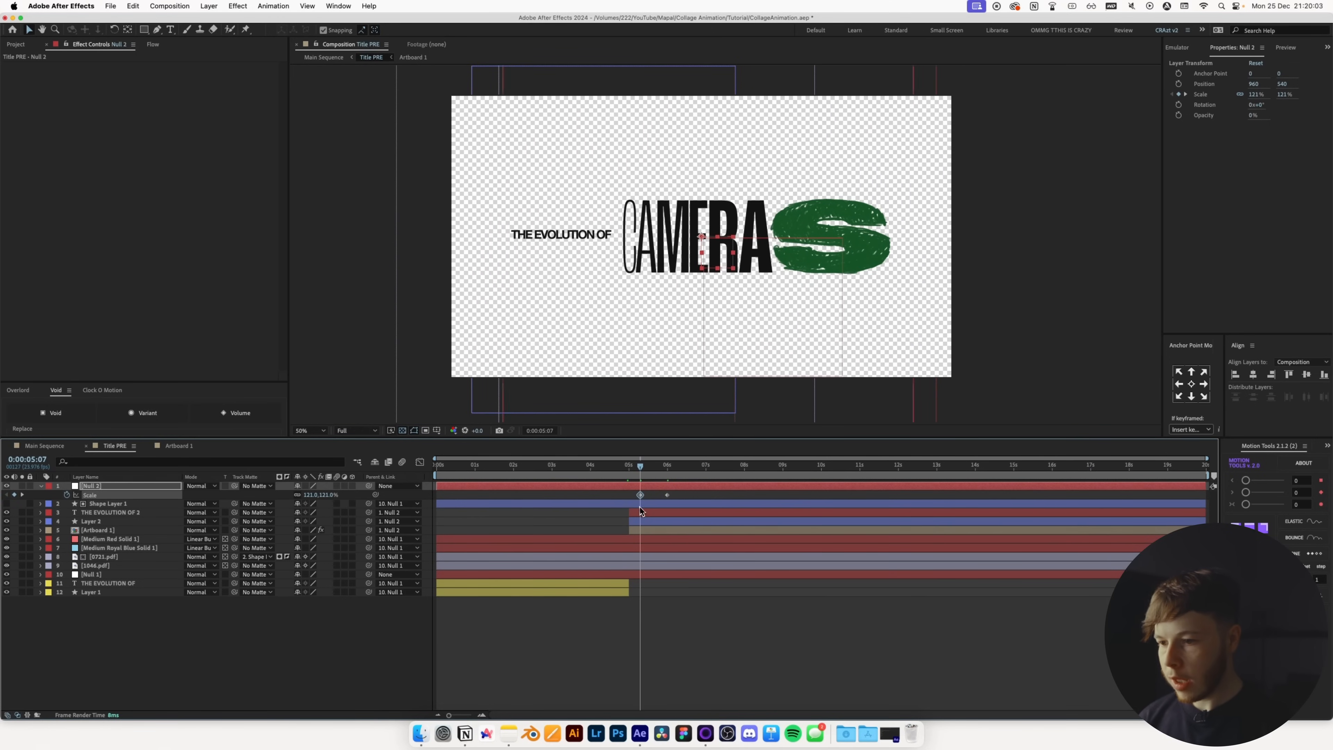
- Align the new null's scale keyframes with Null 1's, starting at 0:00:04:16, and ease them with the 0.88, 0.14, 0.12, 0.86 curve
{"action": "left_click", "coordinate": [96, 576]}
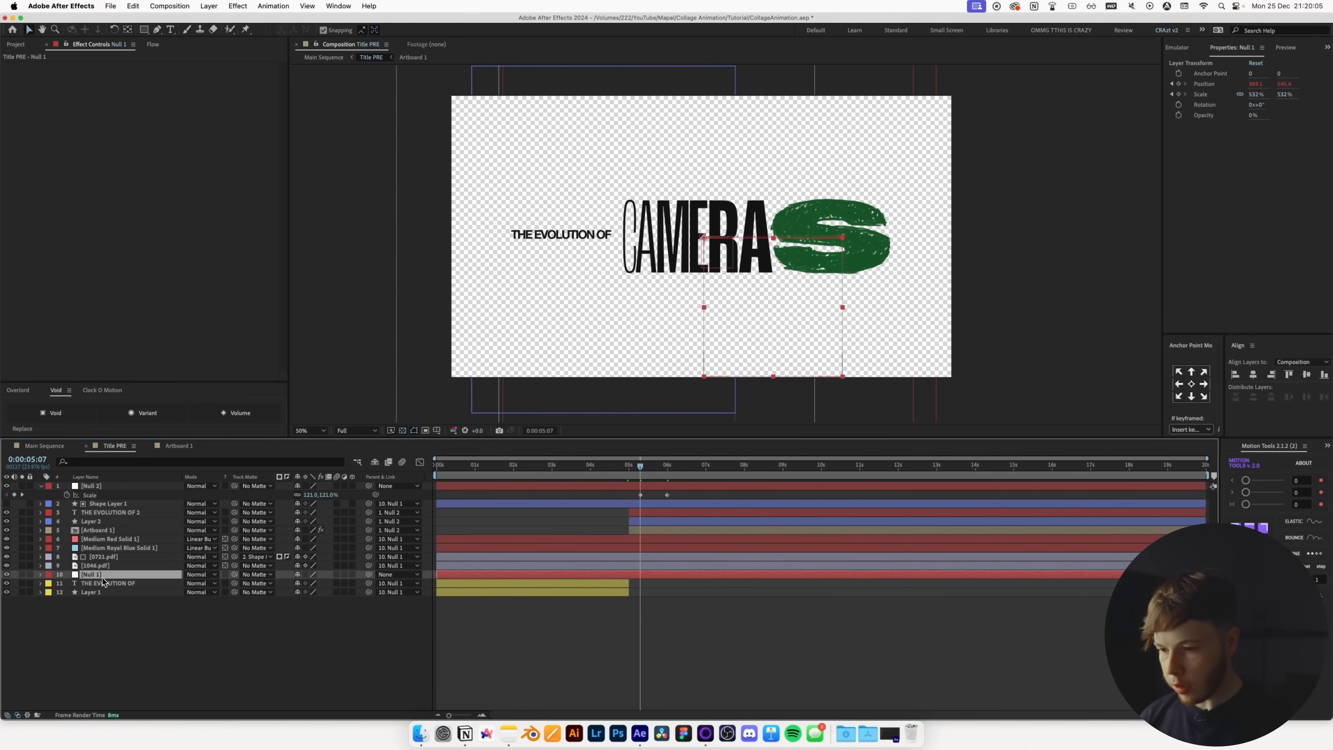
{"action": "key", "text": "s"}
{"action": "mouse_move", "coordinate": [621, 483]}
{"action": "left_mouse_down"}
{"action": "mouse_move", "coordinate": [621, 500]}
{"action": "mouse_move", "coordinate": [598, 491]}
{"action": "left_mouse_up"}
{"action": "left_click", "coordinate": [152, 44]}
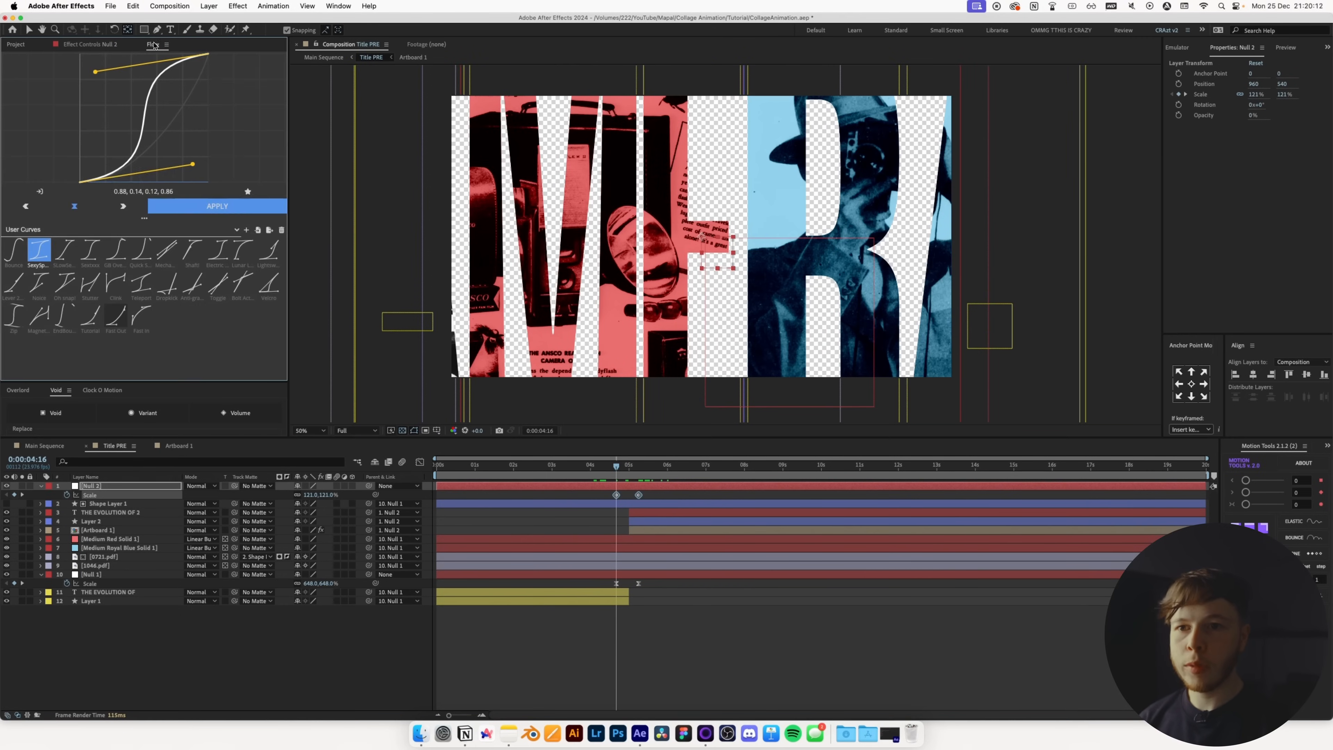
{"action": "left_click", "coordinate": [189, 210]}
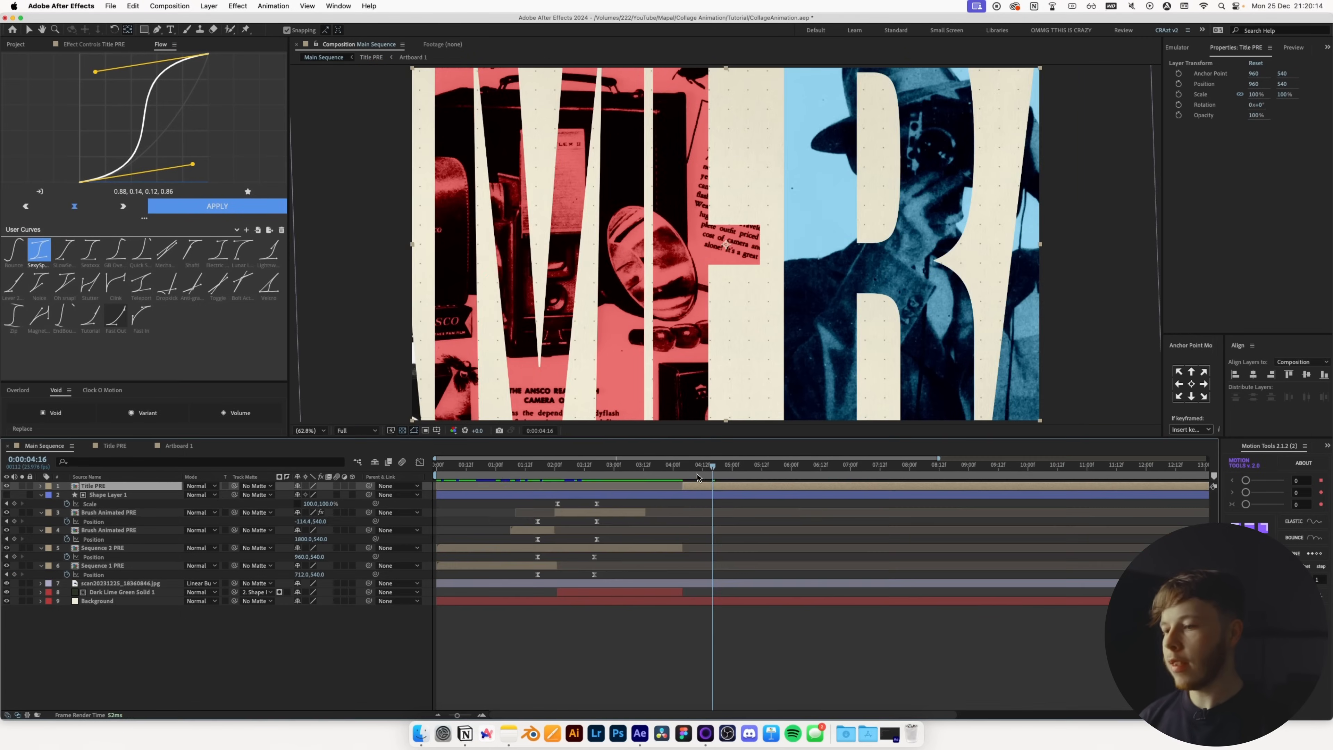
- Review the title transition in Main Sequence, collapse the layers' keyframed properties and go to 0:00:06:00
{"action": "left_click_drag", "start_coordinate": [671, 471], "coordinate": [701, 476]}
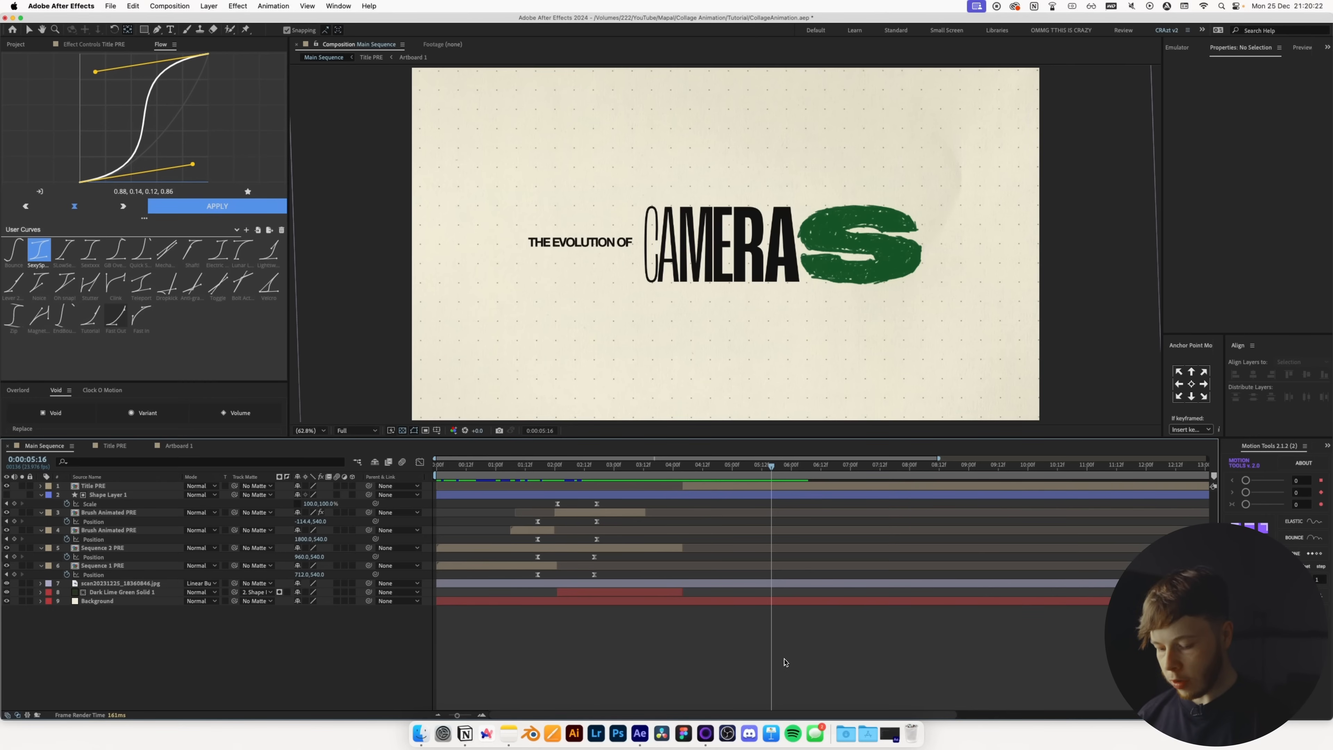
{"action": "key", "text": "u"}
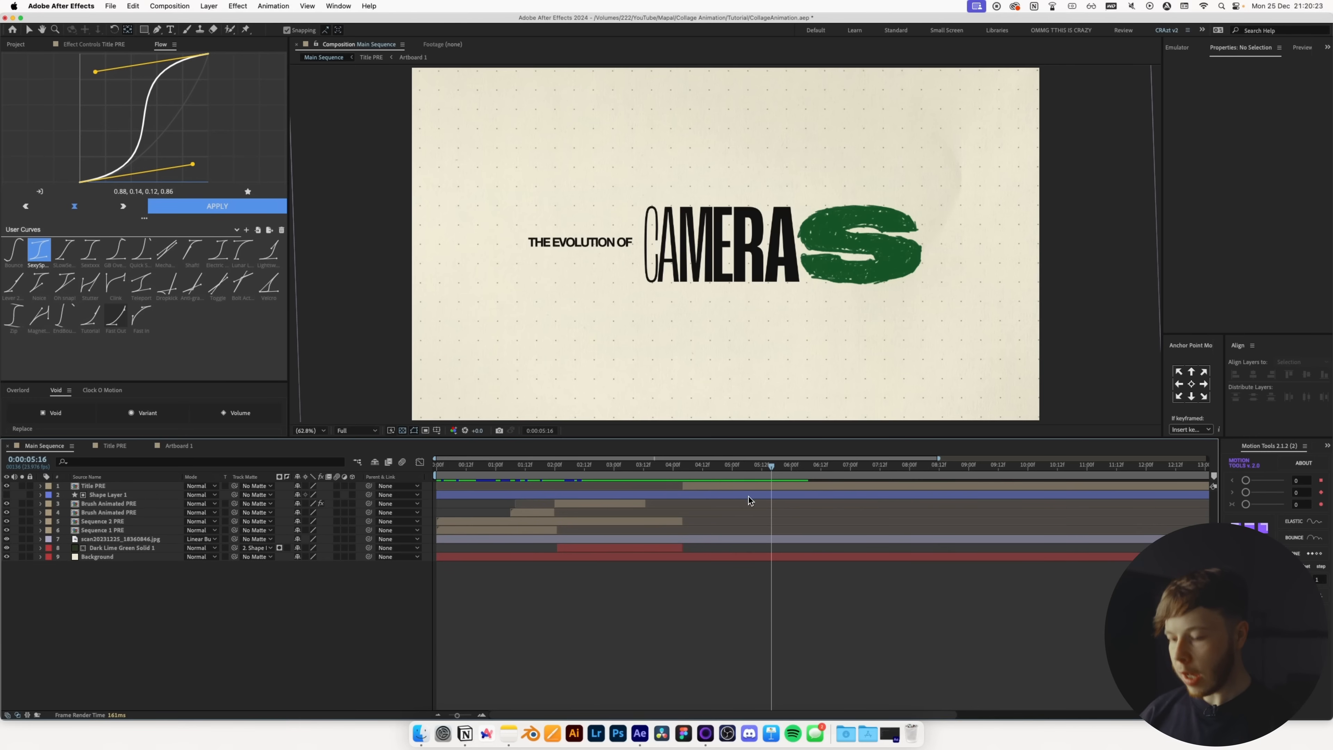
{"action": "left_click", "coordinate": [793, 467]}
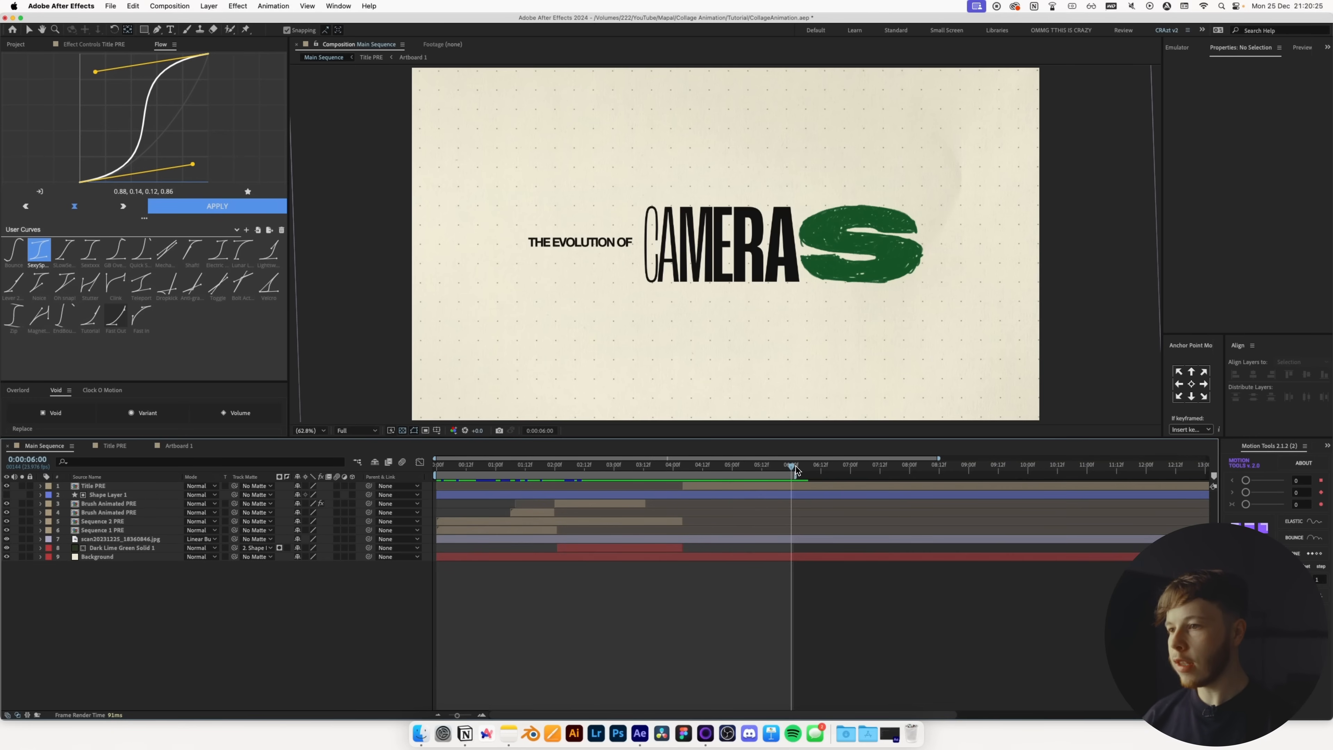
- Add an adjustment layer on top of Main Sequence with a Posterize Time effect at a frame rate of 12
{"action": "key", "text": "super+alt+y"}
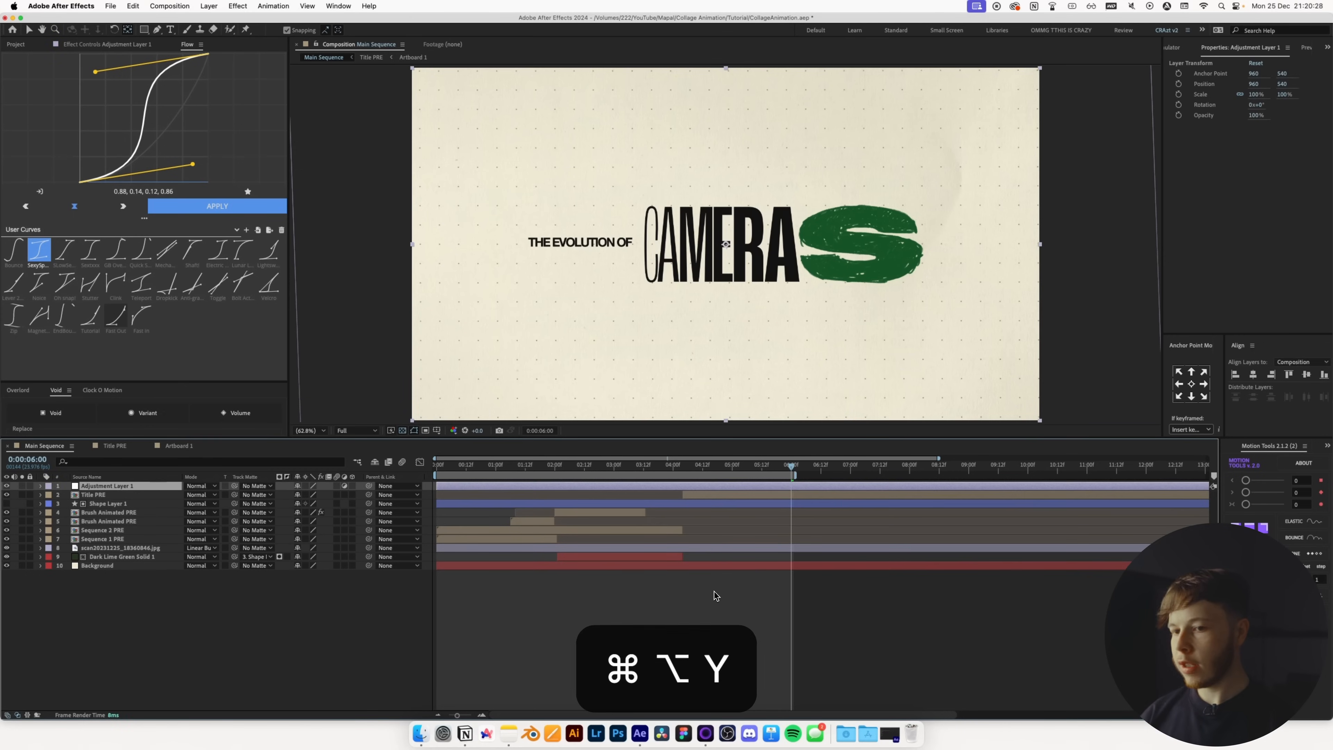
{"action": "key", "text": "ctrl+space"}
{"action": "type", "text": "pos"}
{"action": "key", "text": "Return"}
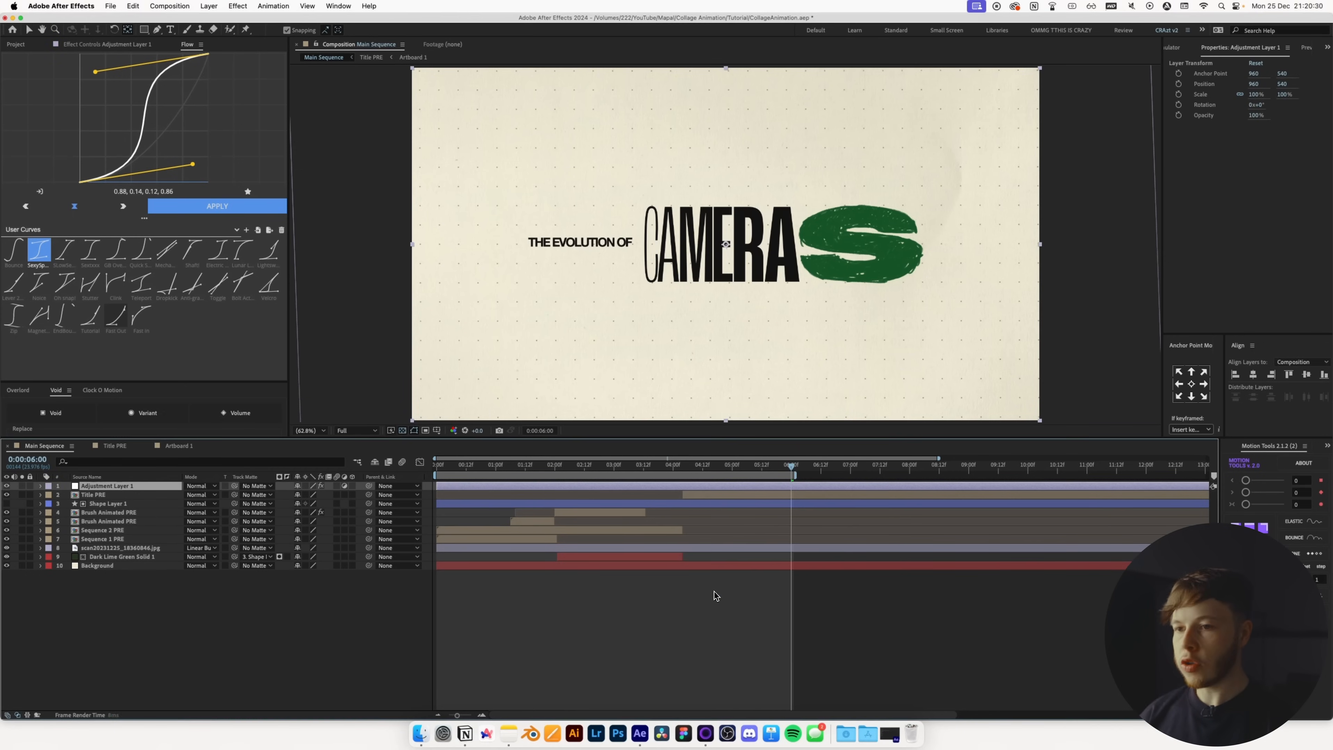
{"action": "left_click", "coordinate": [107, 44]}
{"action": "left_click", "coordinate": [161, 76]}
{"action": "type", "text": "12"}
{"action": "key", "text": "Return"}
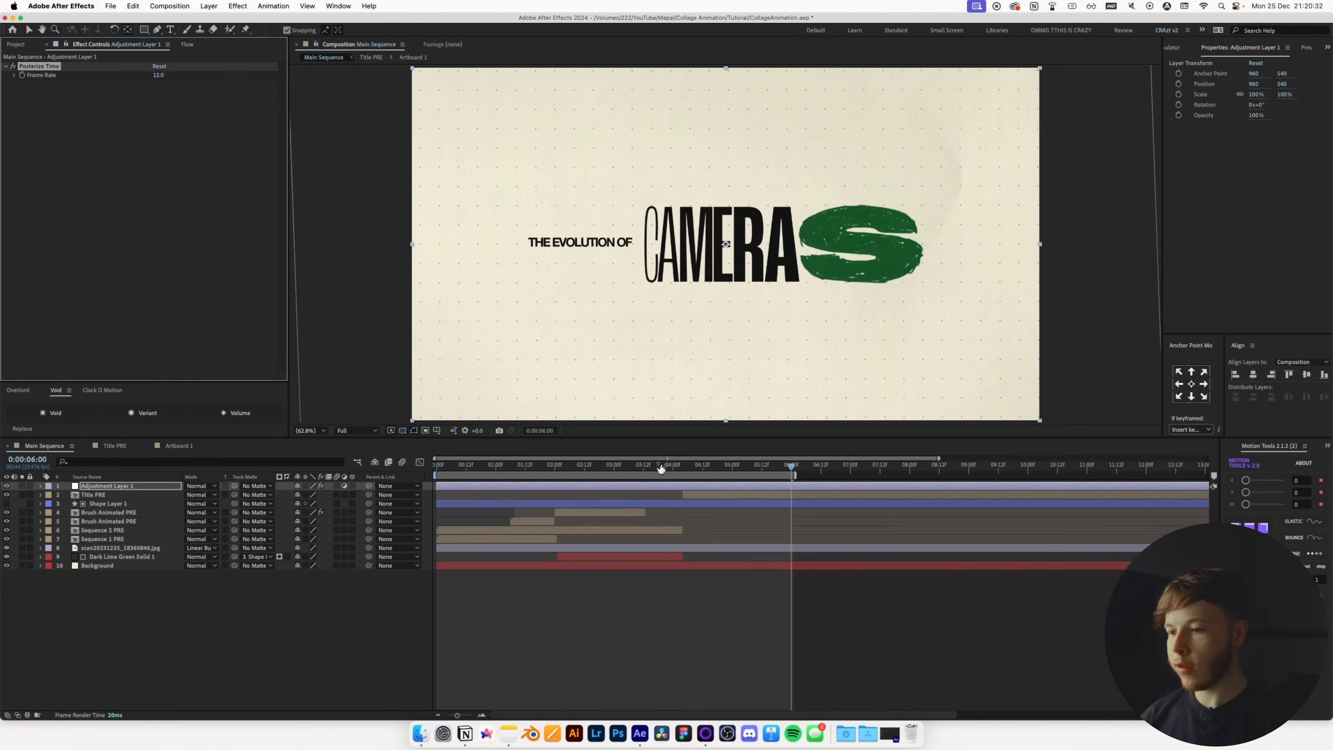
- Duplicate the adjustment layer and replace the lower copy's Posterize Time effect with a Transform effect
{"action": "left_click", "coordinate": [672, 469]}
{"action": "key", "text": "super+z"}
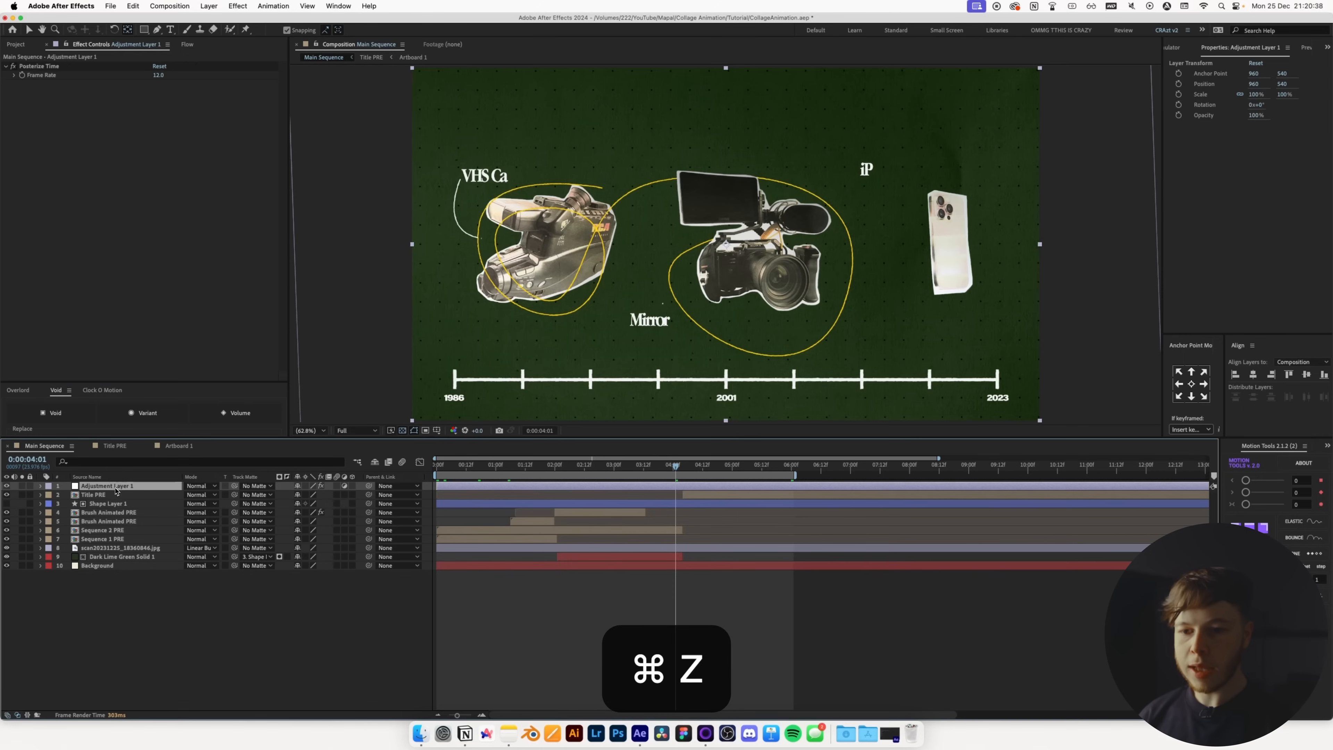
{"action": "key", "text": "super+d"}
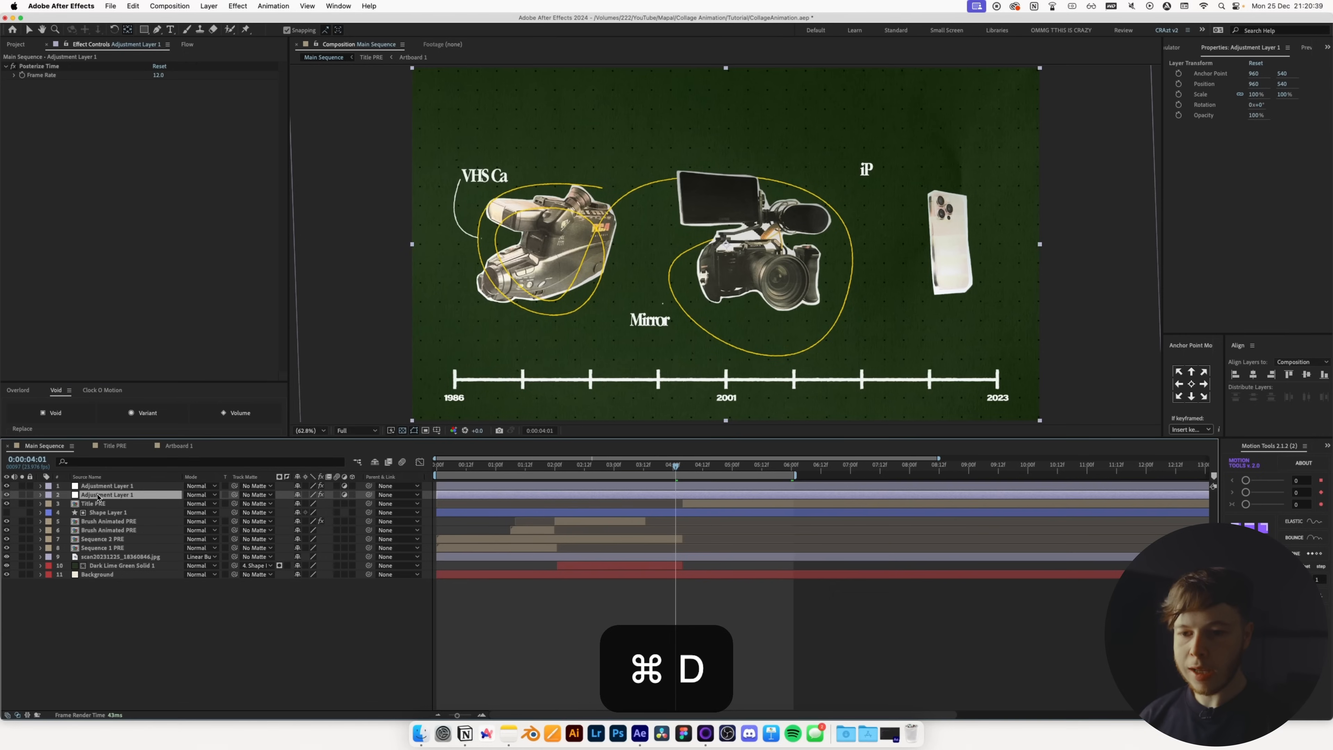
{"action": "left_click", "coordinate": [38, 66]}
{"action": "key", "text": "Delete"}
{"action": "key", "text": "ctrl+space"}
{"action": "type", "text": "transform"}
{"action": "key", "text": "Return"}
- Drive the Transform effect's Position with the expression posterizeTime(12) wiggle(222,2) and preview the shake
{"action": "left_click", "coordinate": [22, 84], "text": "alt"}
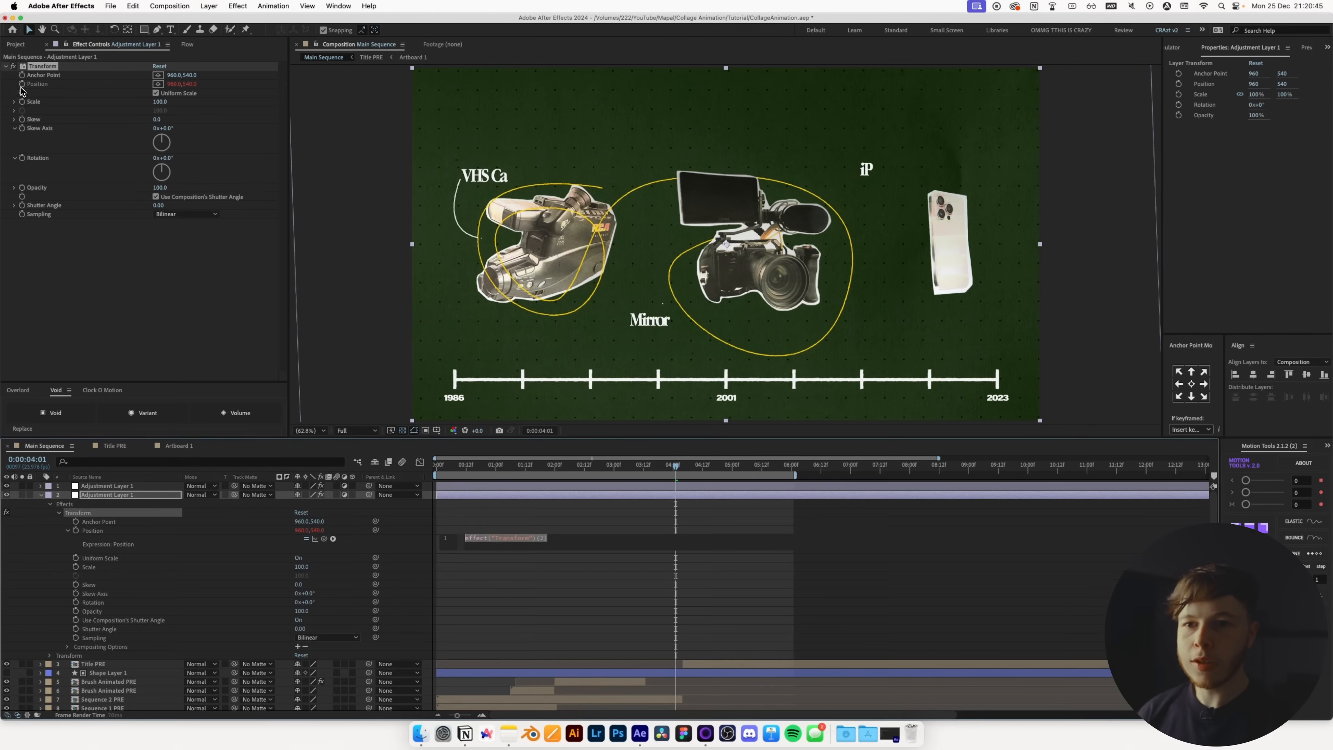
{"action": "type", "text": "posterizeTime(12) "}
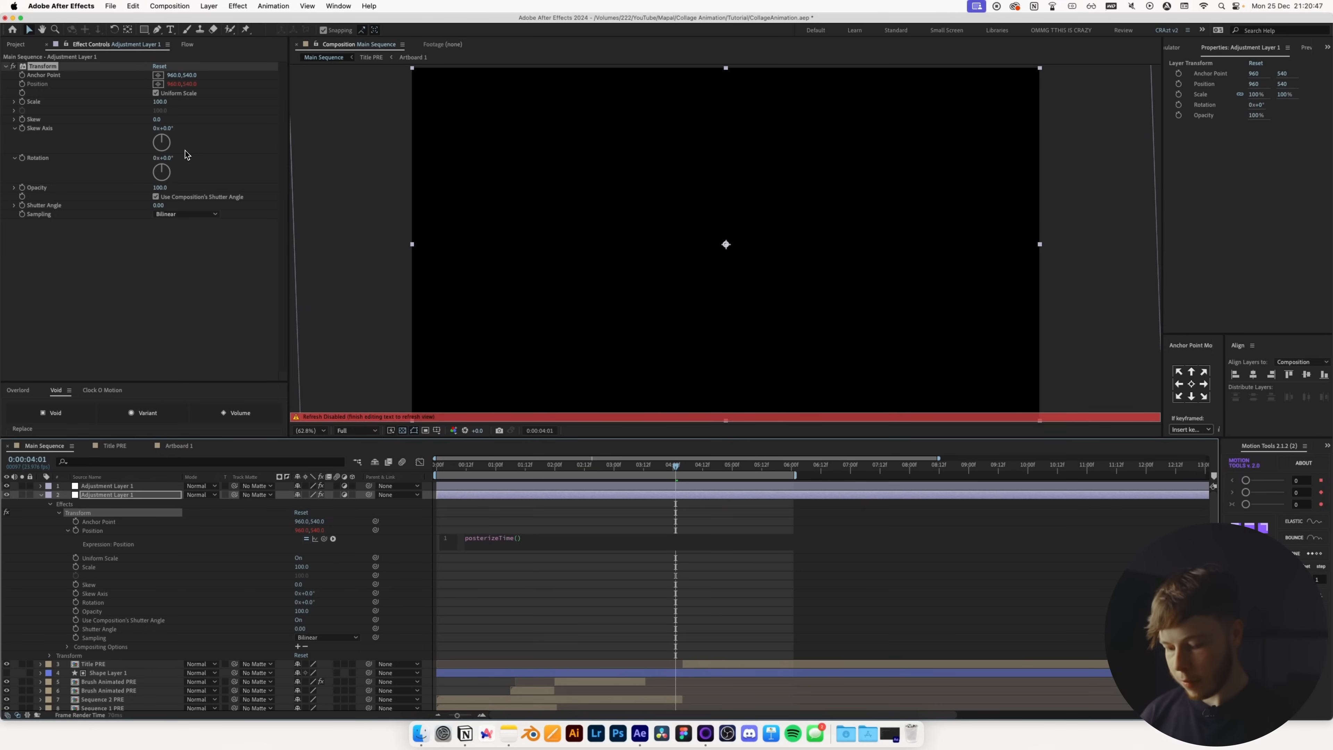
{"action": "type", "text": "wiggle(222,2"}
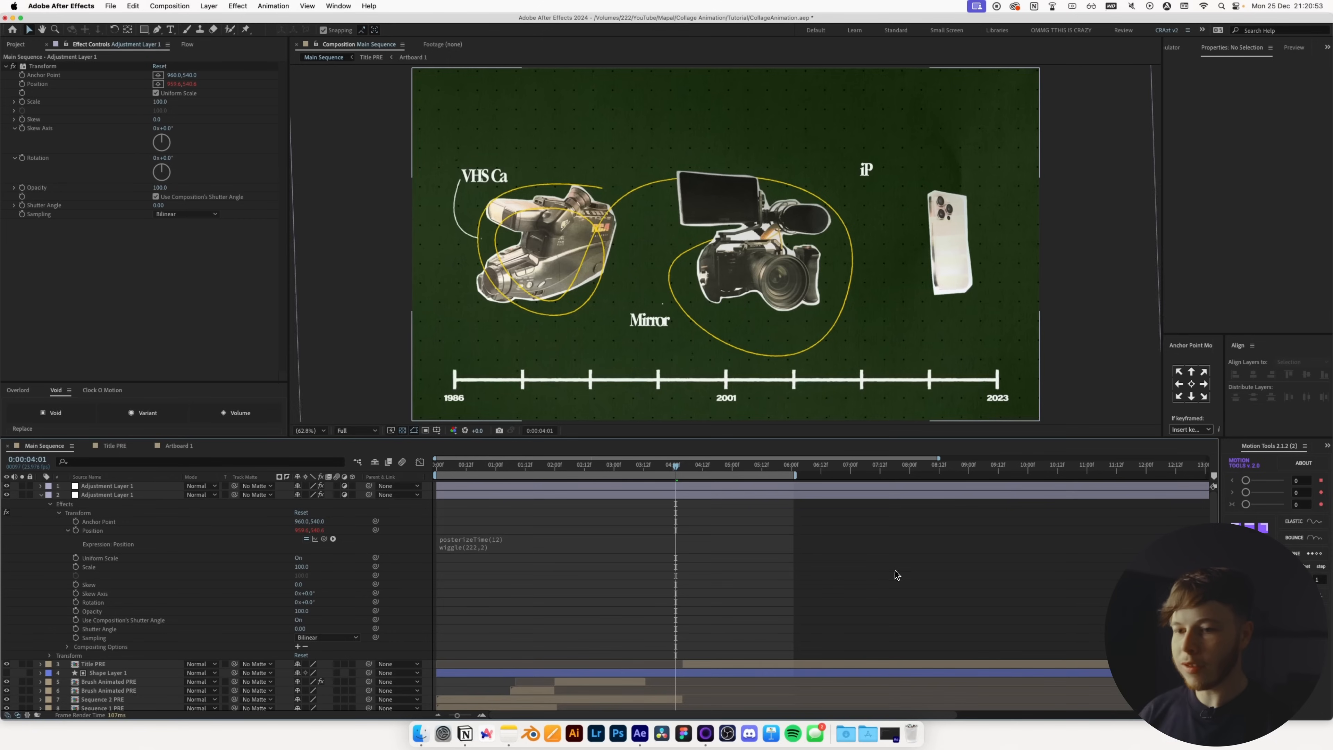
{"action": "key", "text": "space"}
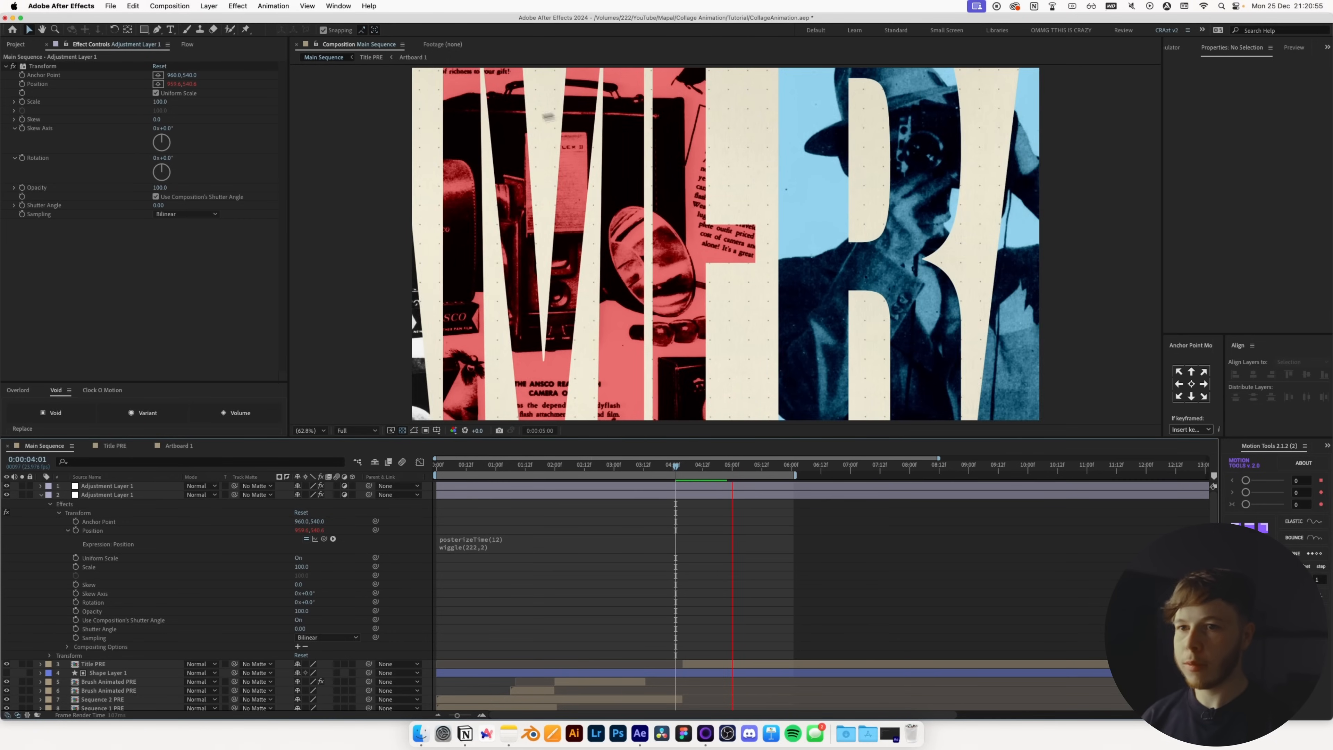
- Set the Transform effect's Scale to 101, preview the sequence and collapse the adjustment layer's properties
{"action": "left_click", "coordinate": [163, 102]}
{"action": "type", "text": "101"}
{"action": "key", "text": "Return"}
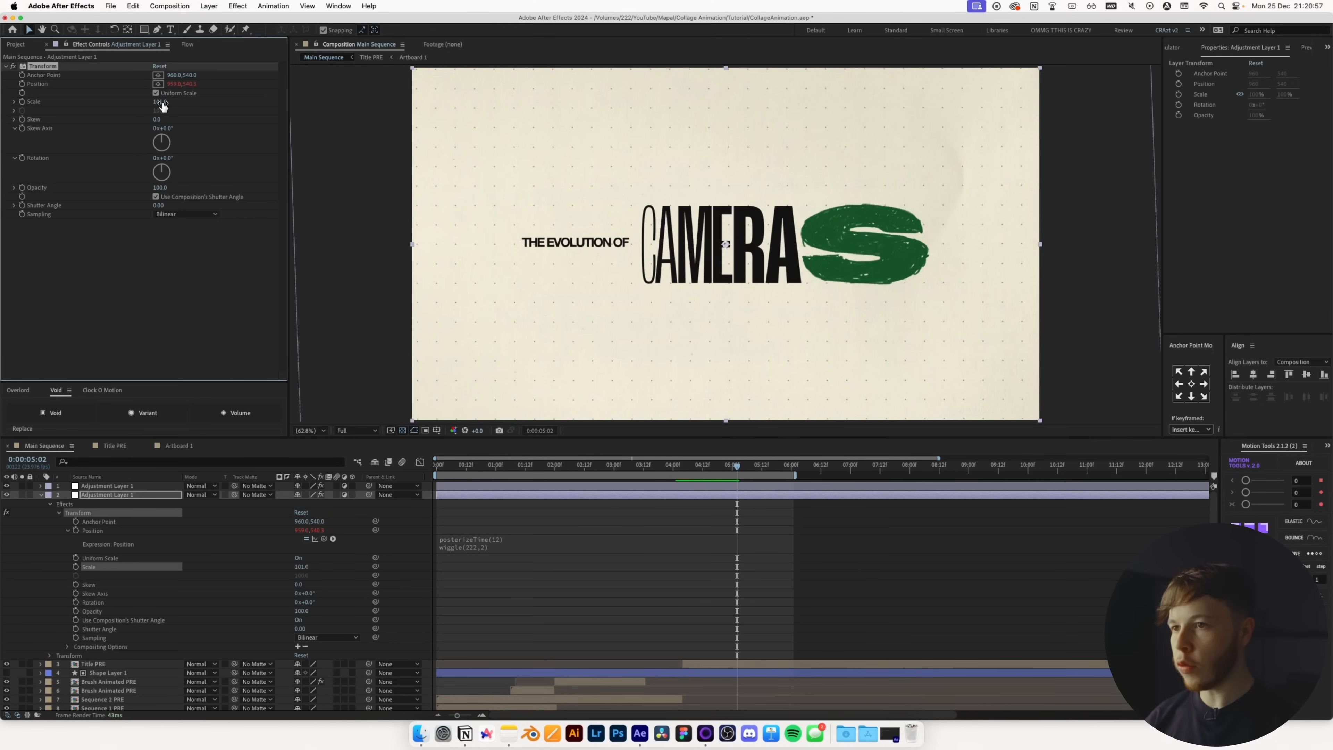
{"action": "key", "text": "space"}
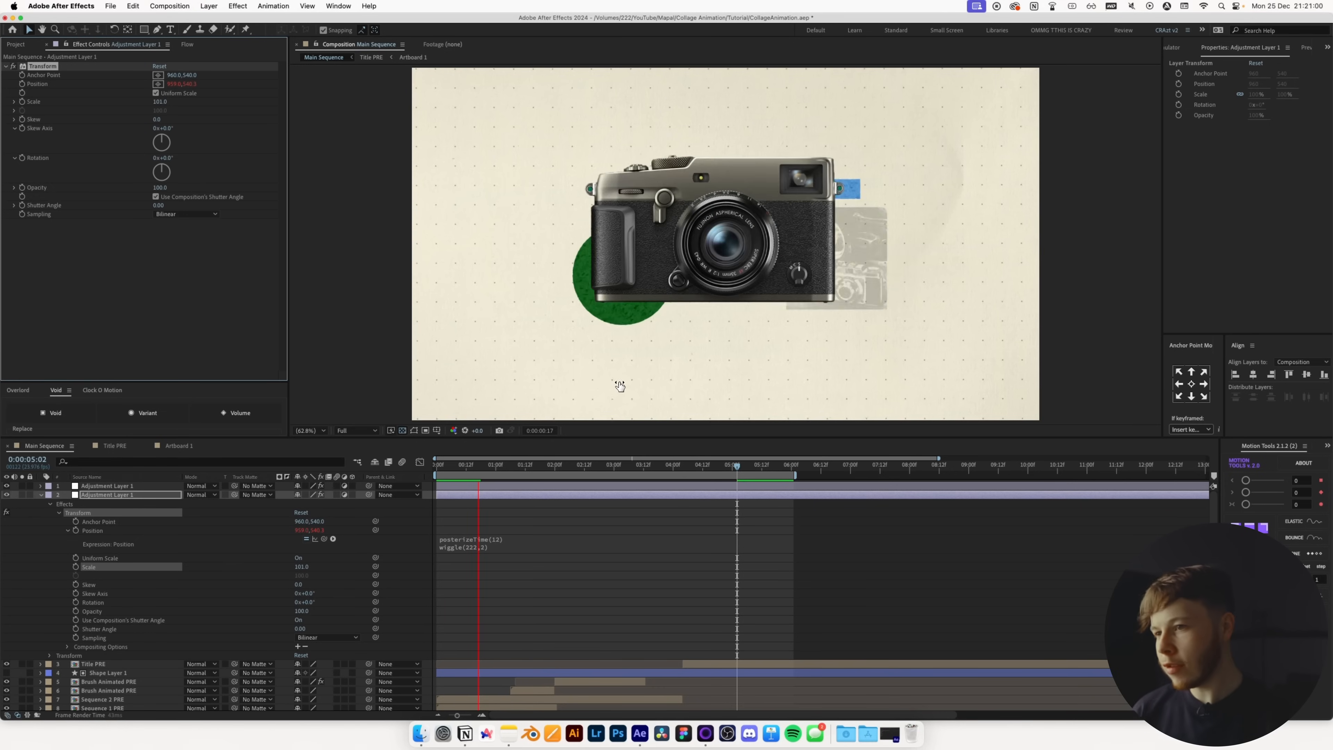
{"action": "key", "text": "space"}
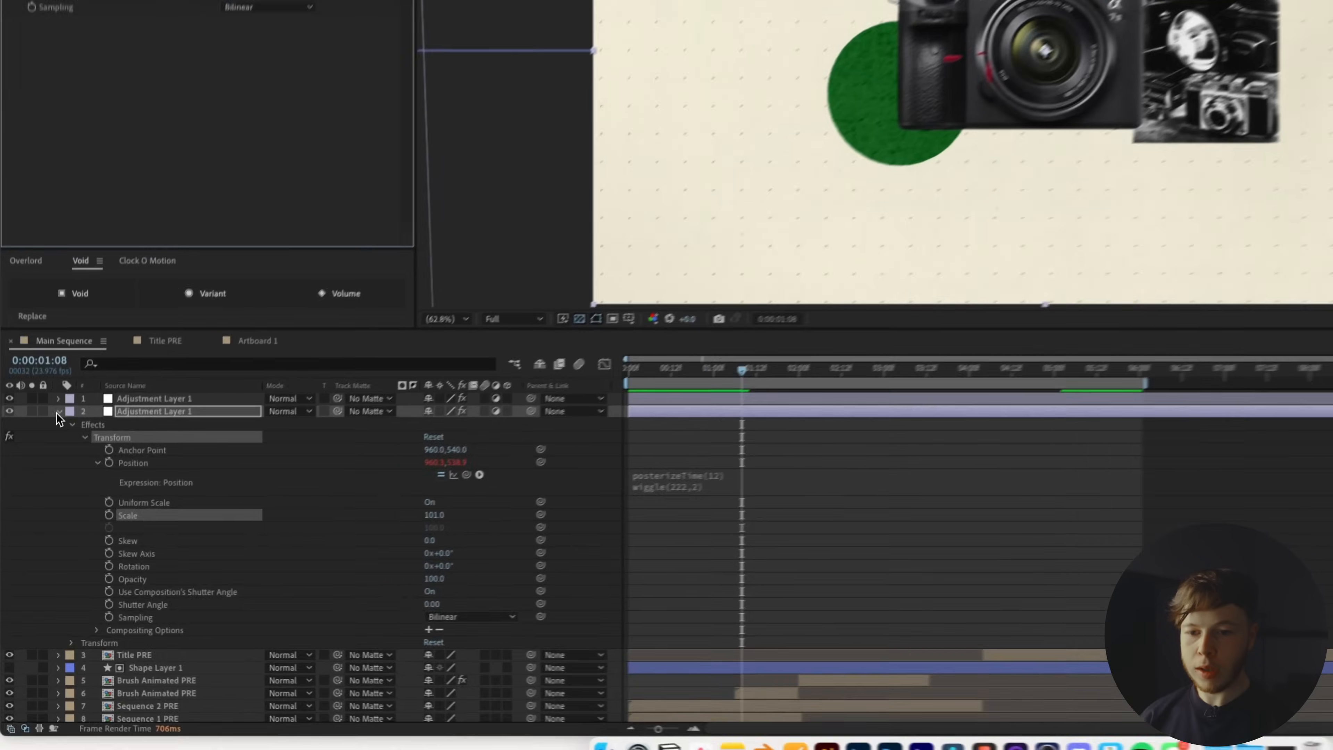
{"action": "left_click", "coordinate": [41, 495]}
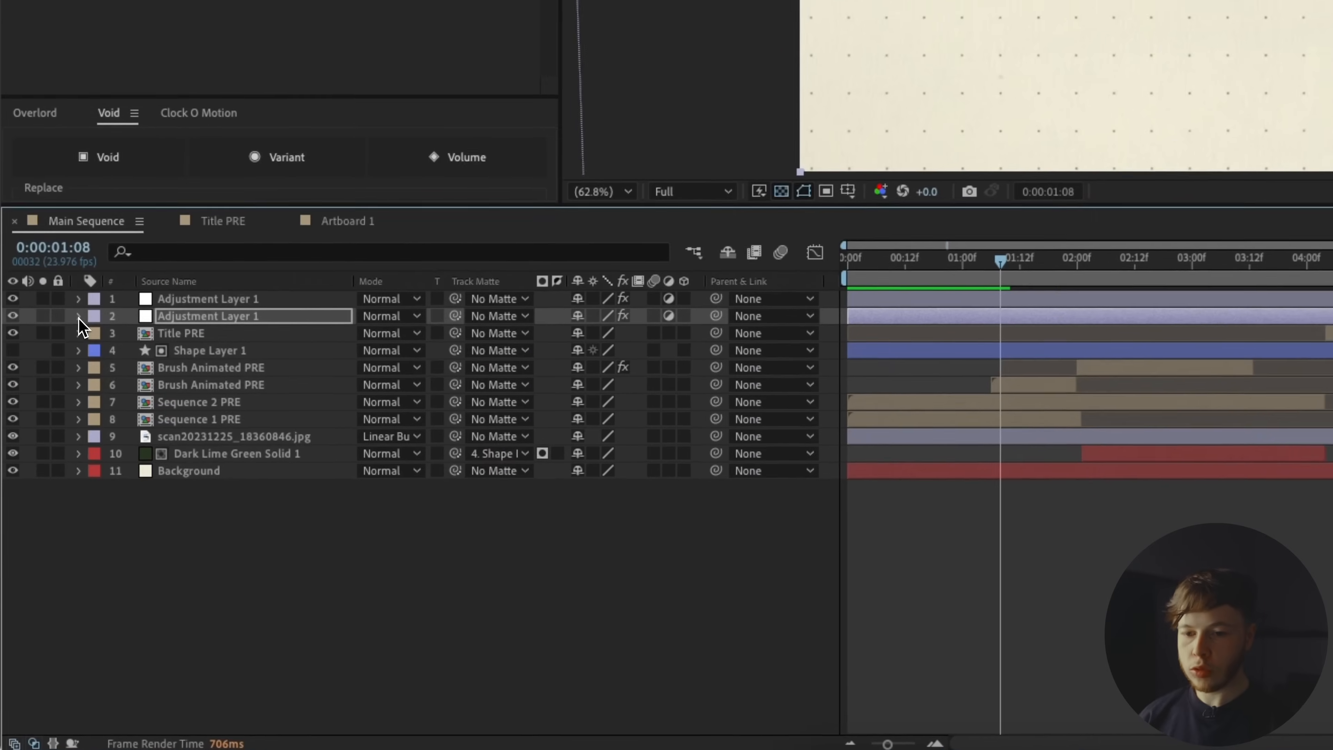
- Open Sequence 1 PRE and apply the BCC Halftone effect to camera layer 11
{"action": "double_click", "coordinate": [226, 415]}
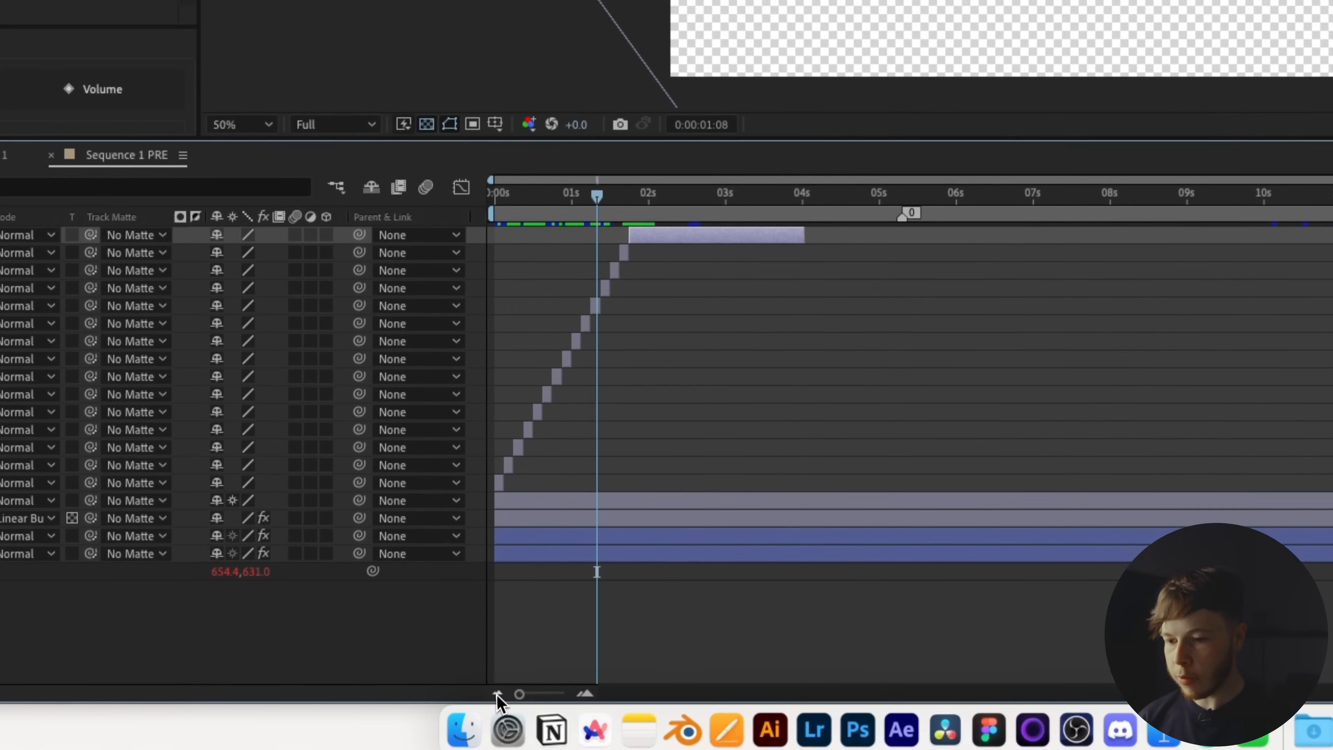
{"action": "left_click_drag", "start_coordinate": [525, 686], "coordinate": [561, 687]}
{"action": "left_click", "coordinate": [836, 296]}
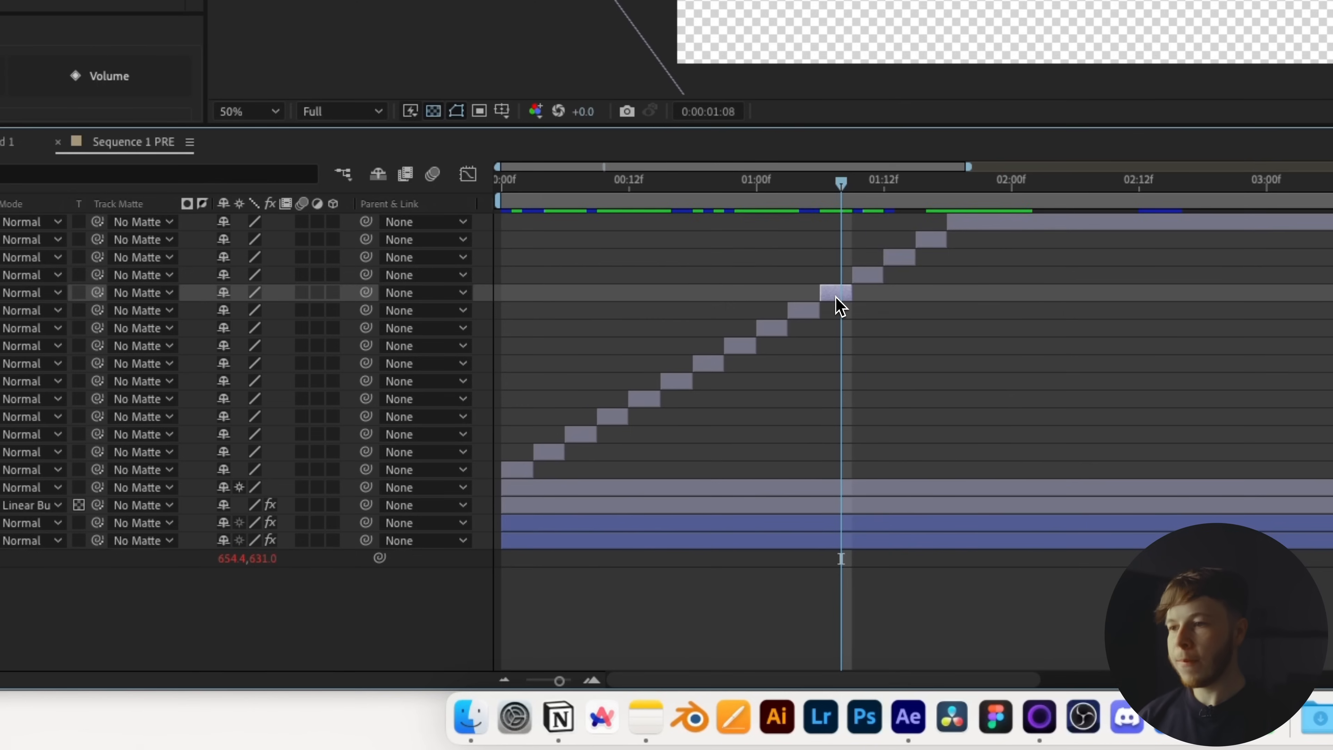
{"action": "key", "text": "ctrl+space"}
{"action": "type", "text": "bcc ha"}
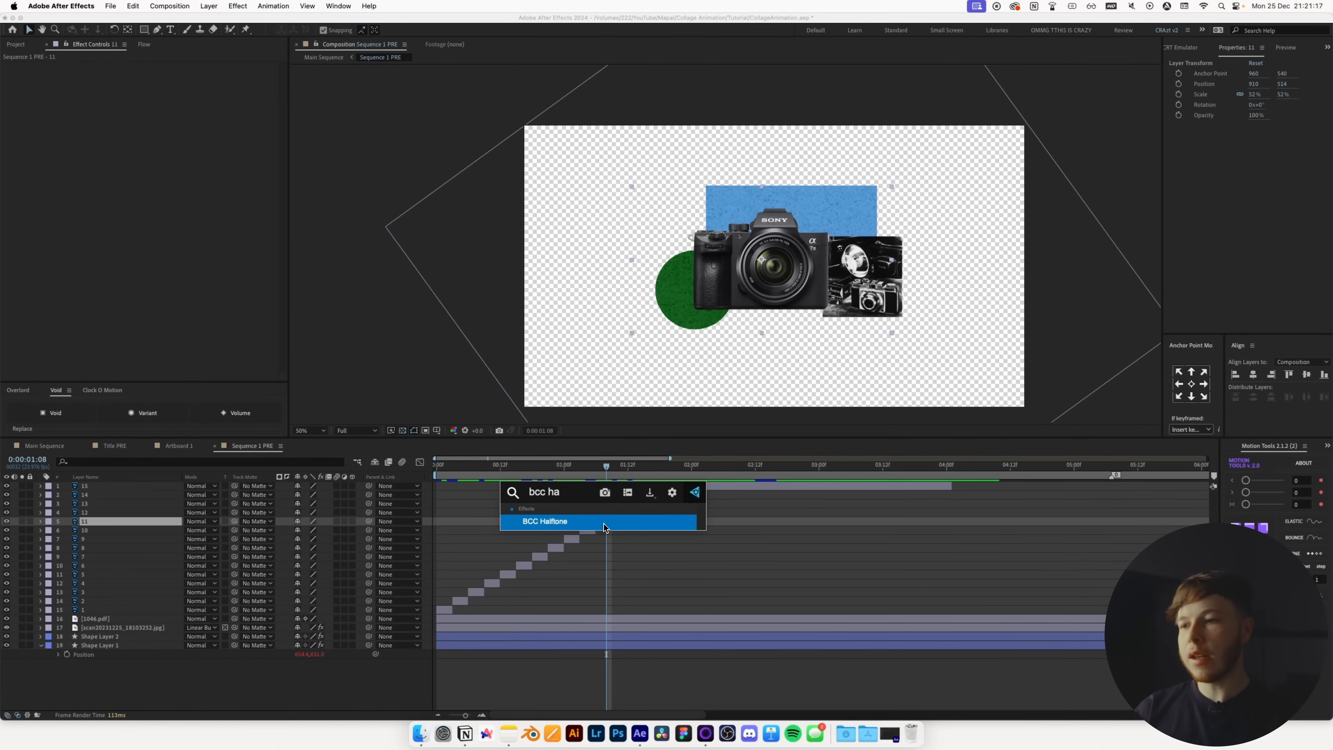
{"action": "left_click", "coordinate": [604, 523]}
{"action": "scroll", "coordinate": [776, 246], "scroll_direction": "up", "scroll_amount": 1}
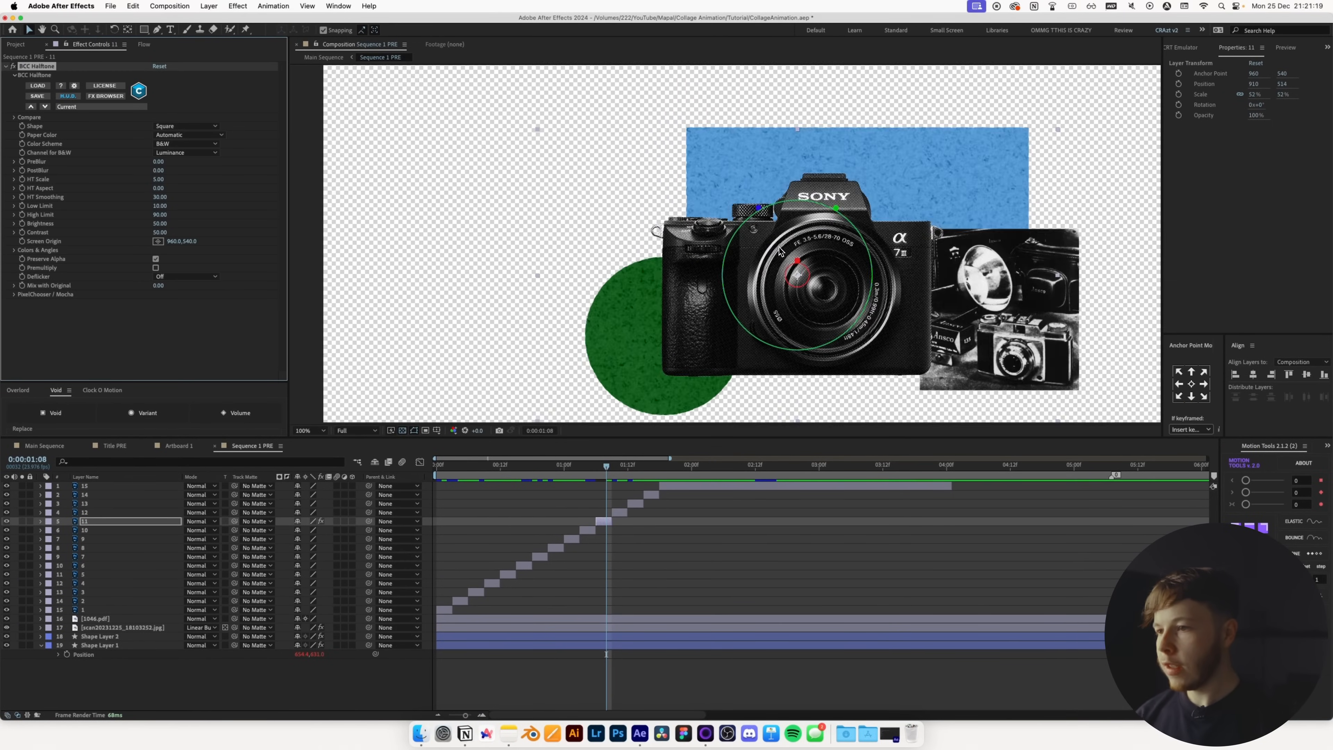
- Set BCC Halftone's Color Scheme to RGB and reduce its dot pattern to an HT Scale of about 8.24
{"action": "left_click_drag", "start_coordinate": [800, 261], "coordinate": [806, 256]}
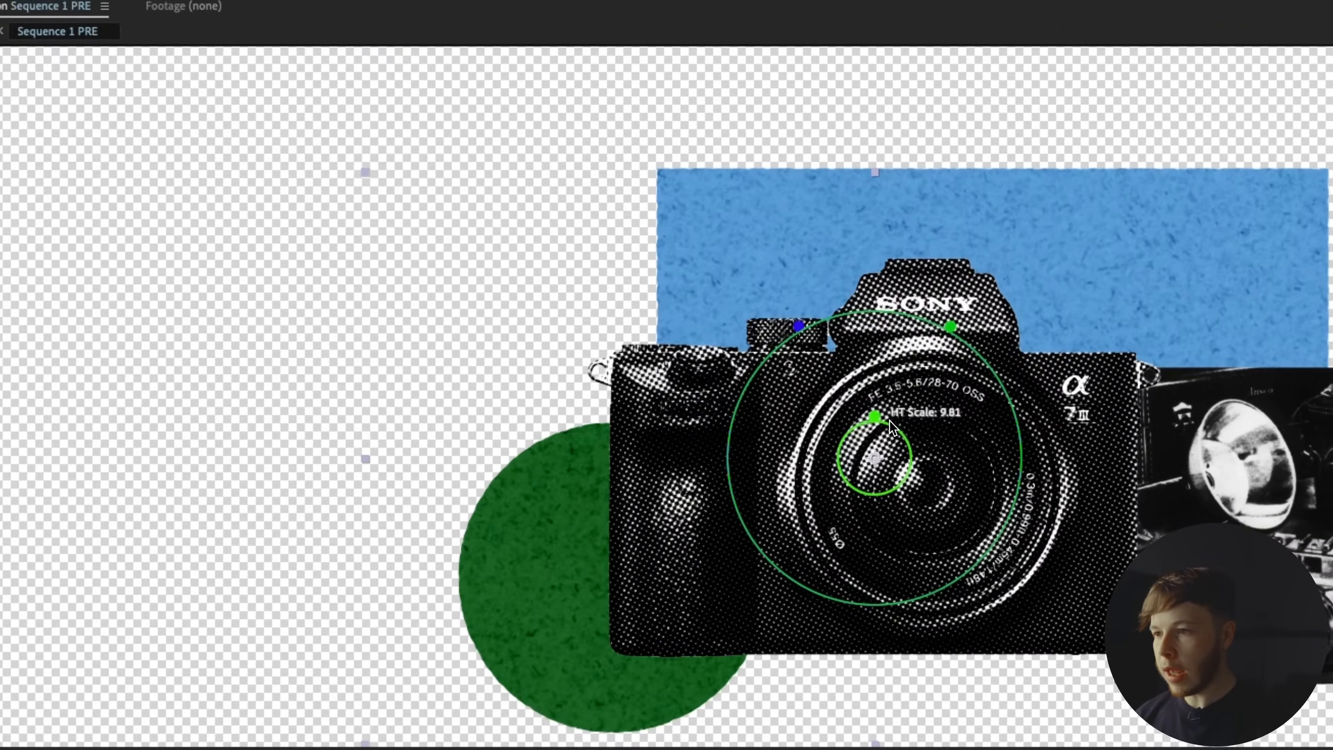
{"action": "left_click_drag", "start_coordinate": [893, 425], "coordinate": [901, 421]}
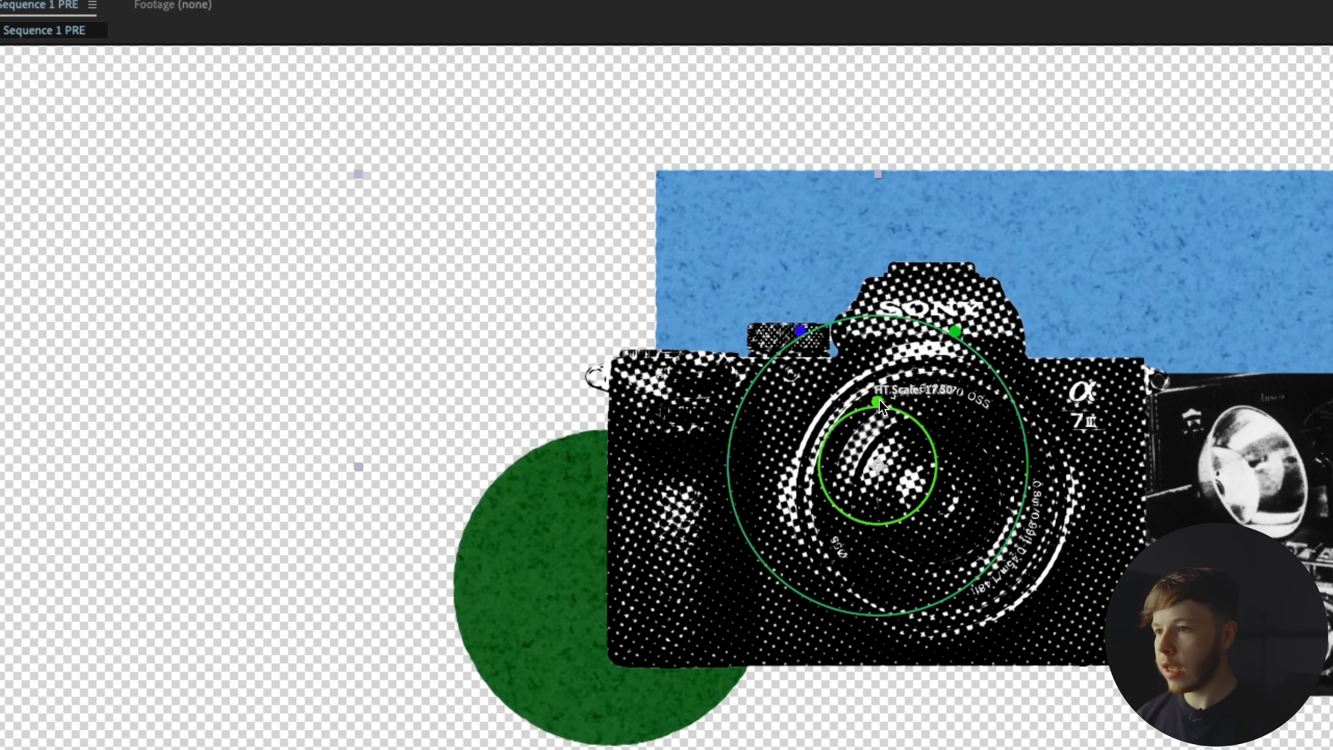
{"action": "left_click_drag", "start_coordinate": [879, 400], "coordinate": [871, 425]}
{"action": "scroll", "coordinate": [873, 421], "scroll_direction": "down", "scroll_amount": 1}
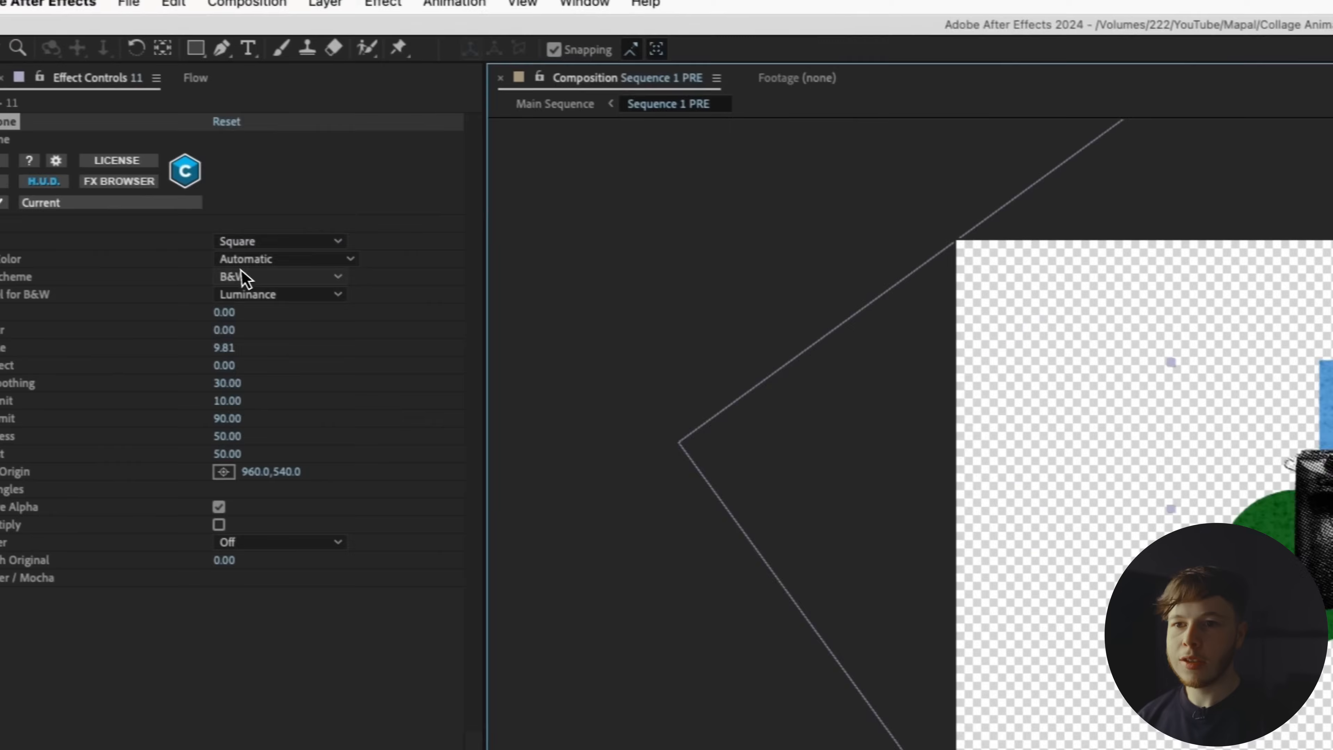
{"action": "left_click", "coordinate": [339, 288]}
{"action": "left_click", "coordinate": [361, 344]}
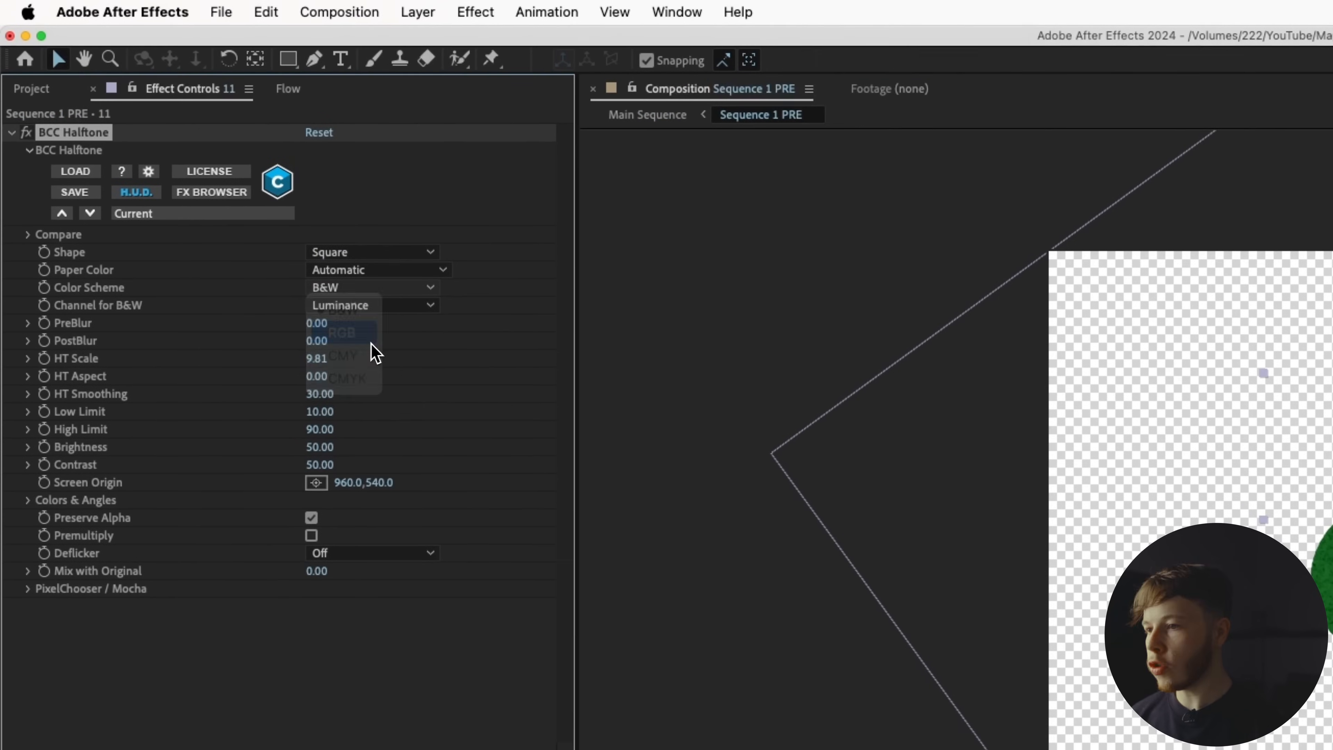
{"action": "scroll", "coordinate": [913, 410], "scroll_direction": "up", "scroll_amount": 2}
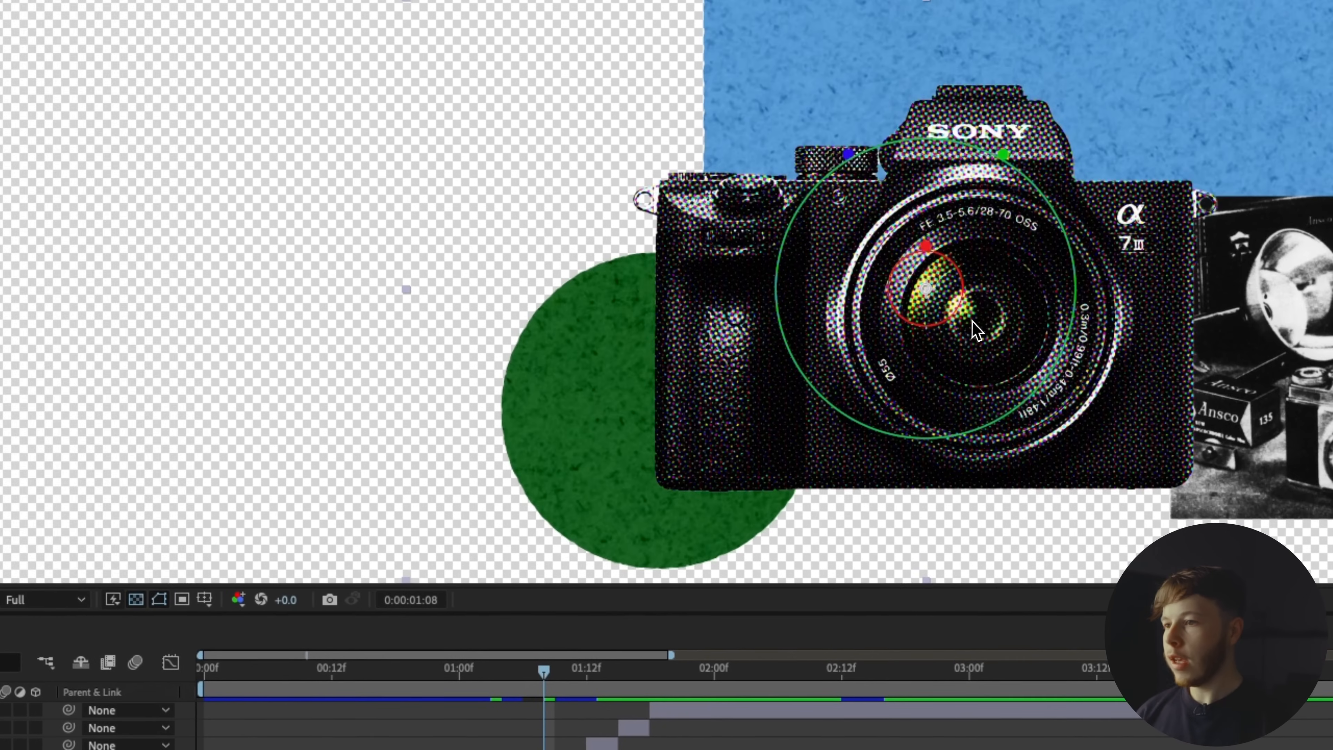
{"action": "left_click_drag", "start_coordinate": [928, 234], "coordinate": [927, 242]}
{"action": "scroll", "coordinate": [926, 242], "scroll_direction": "down", "scroll_amount": 1}
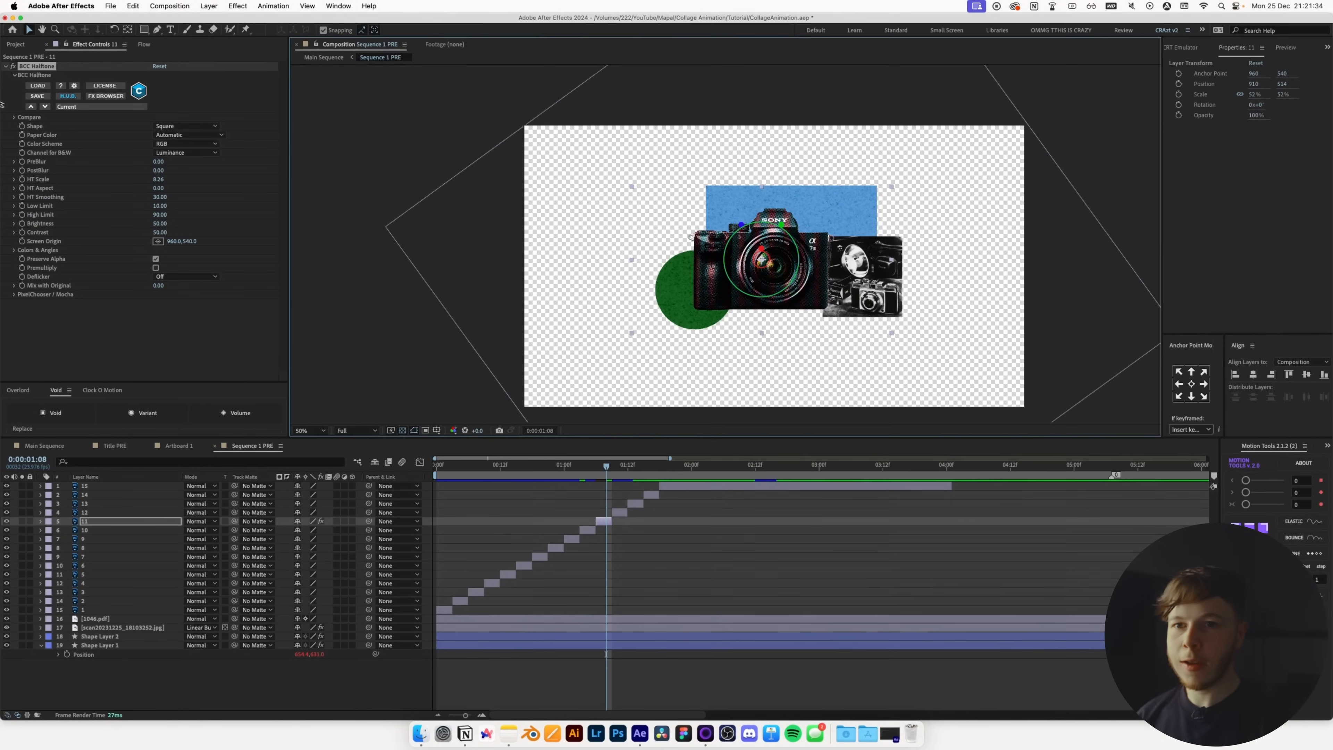
- Copy the BCC Halftone effect from layer 11 and paste it onto the other camera layers
{"action": "left_click", "coordinate": [38, 76]}
{"action": "key", "text": "cmd+c"}
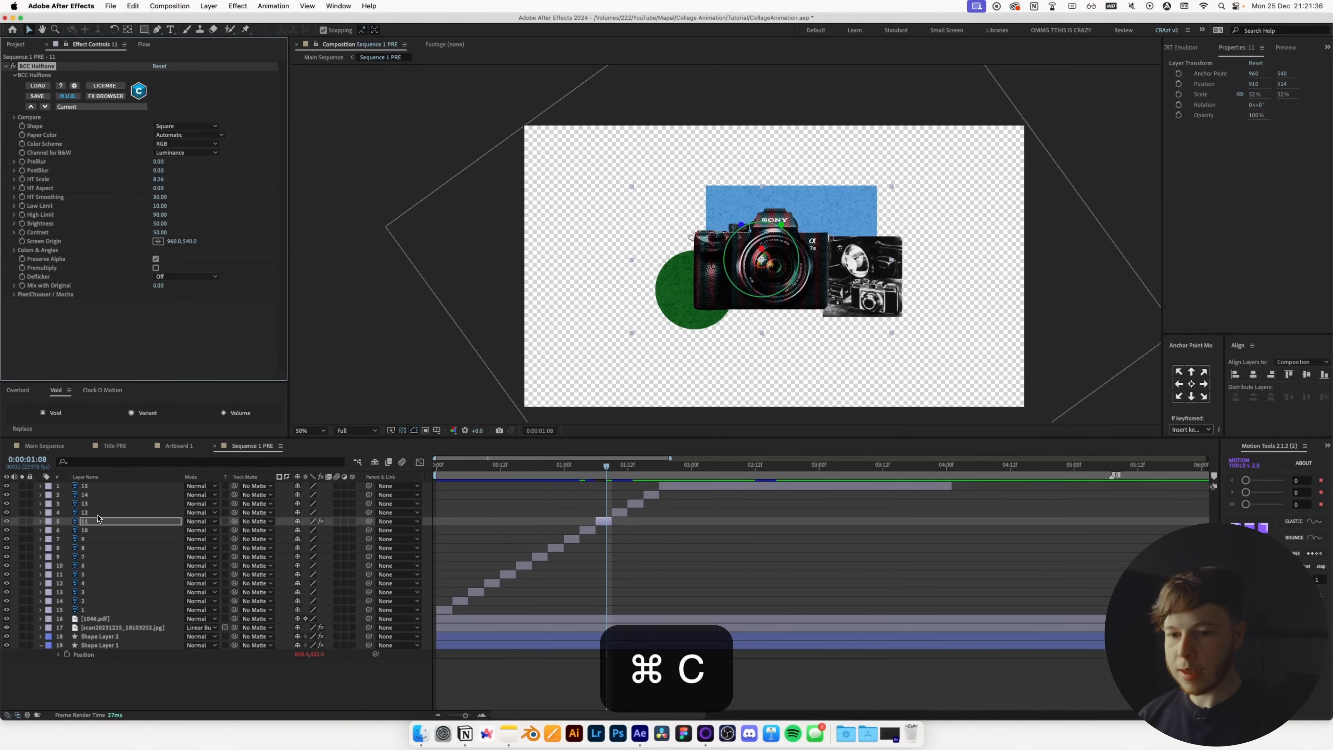
{"action": "left_click", "coordinate": [105, 512]}
{"action": "left_click", "coordinate": [105, 486], "text": "shift"}
{"action": "key", "text": "cmd+v"}
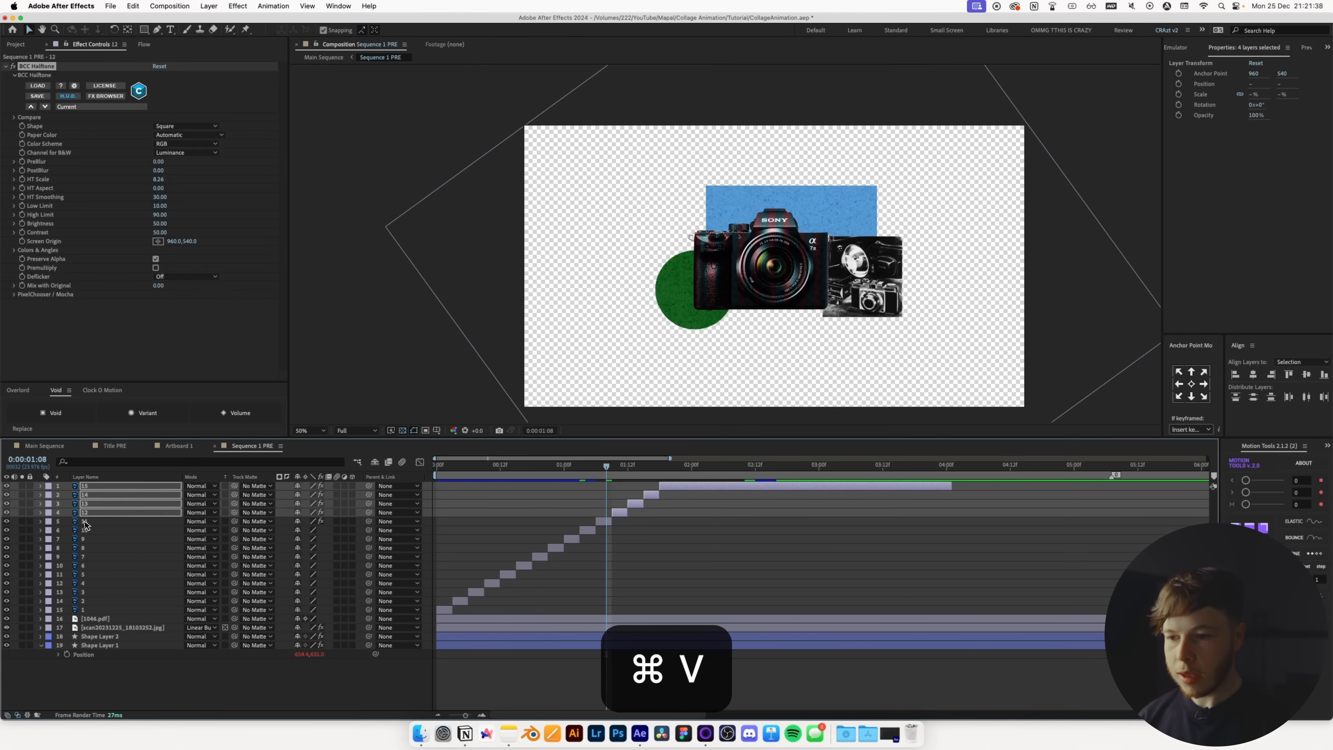
{"action": "left_click", "coordinate": [97, 532]}
{"action": "key", "text": "cmd+v"}
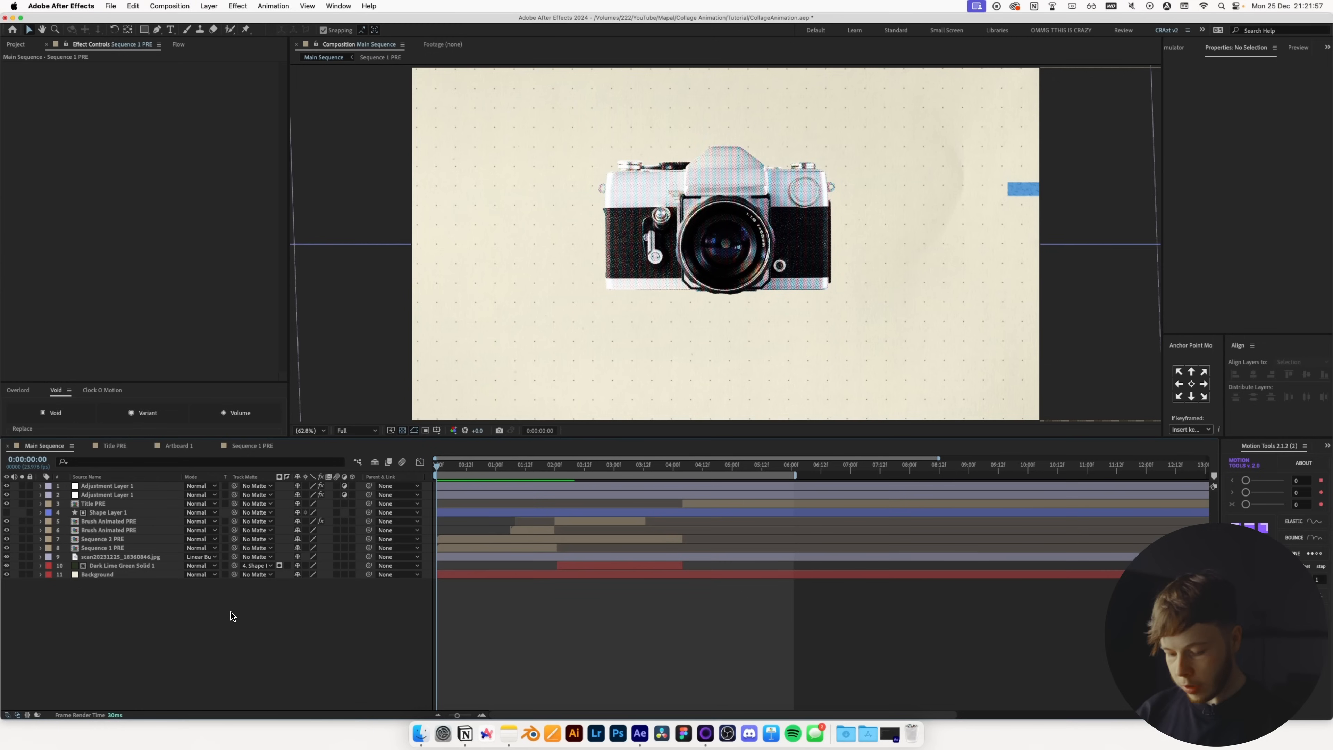
- Create a composition-sized solid named Graind with the grey colour 808080
{"action": "key", "text": "super+y"}
{"action": "type", "text": "G"}
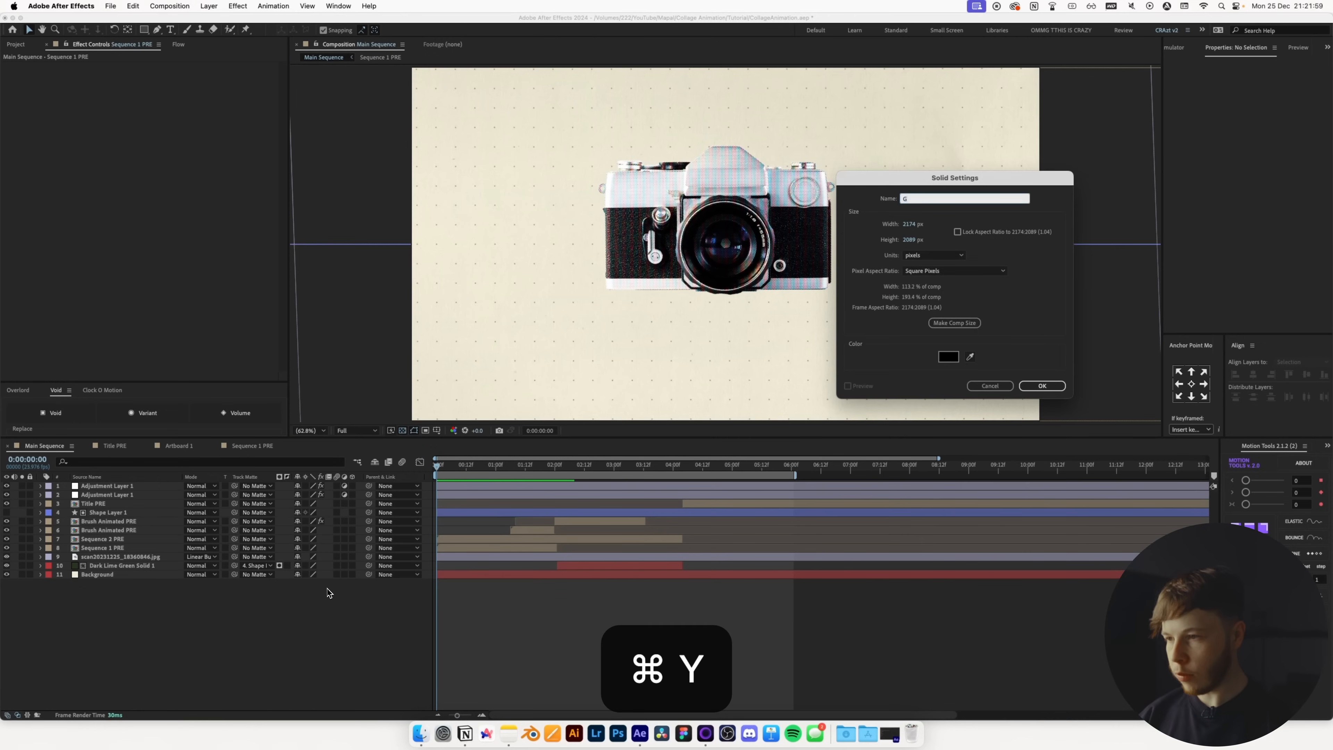
{"action": "type", "text": "rain"}
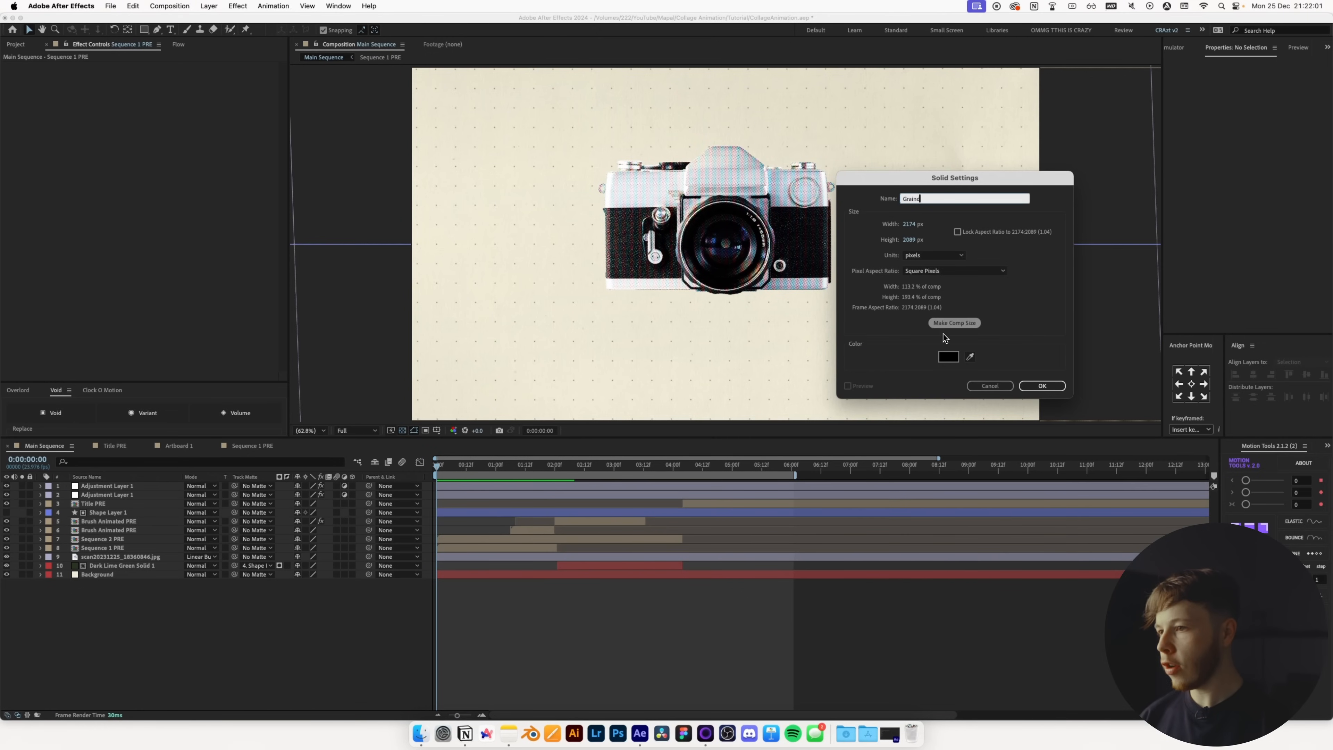
{"action": "left_click", "coordinate": [954, 323]}
{"action": "left_click", "coordinate": [949, 357]}
{"action": "type", "text": "808080"}
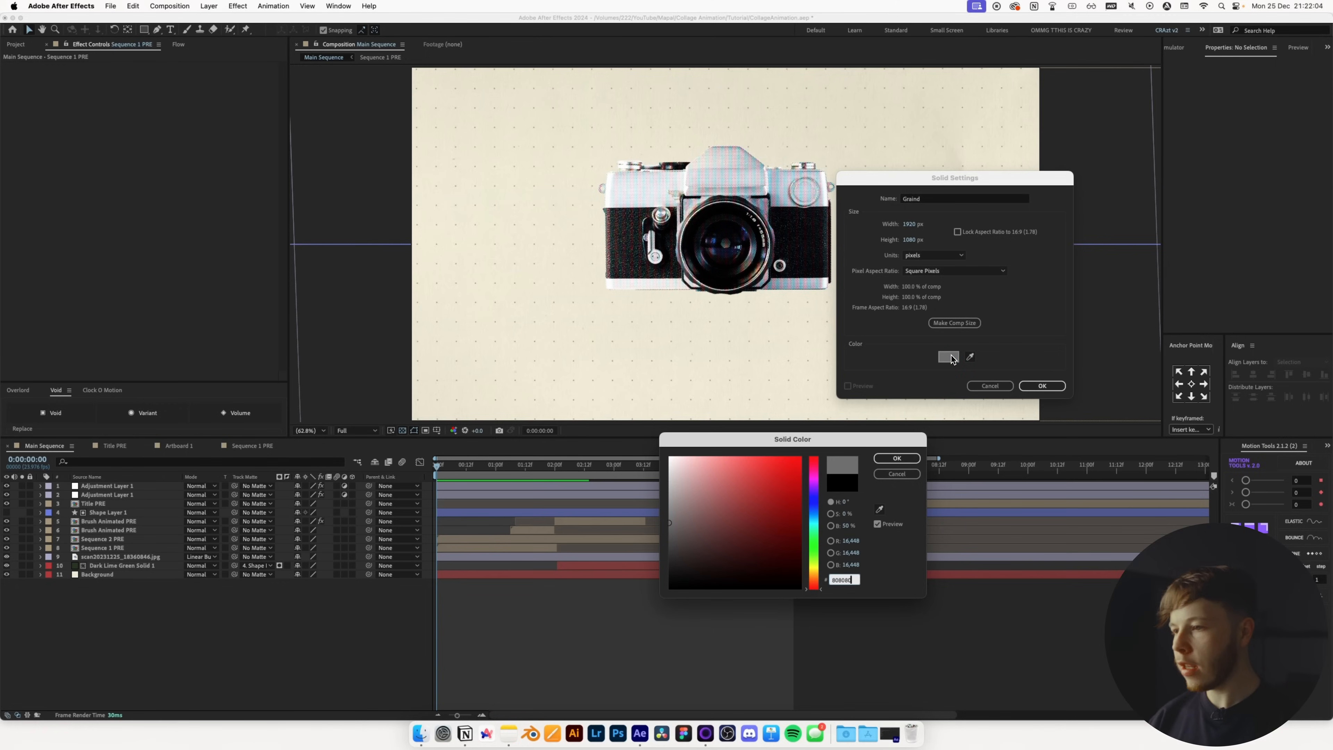
{"action": "key", "text": "Return"}
{"action": "key", "text": "Return"}
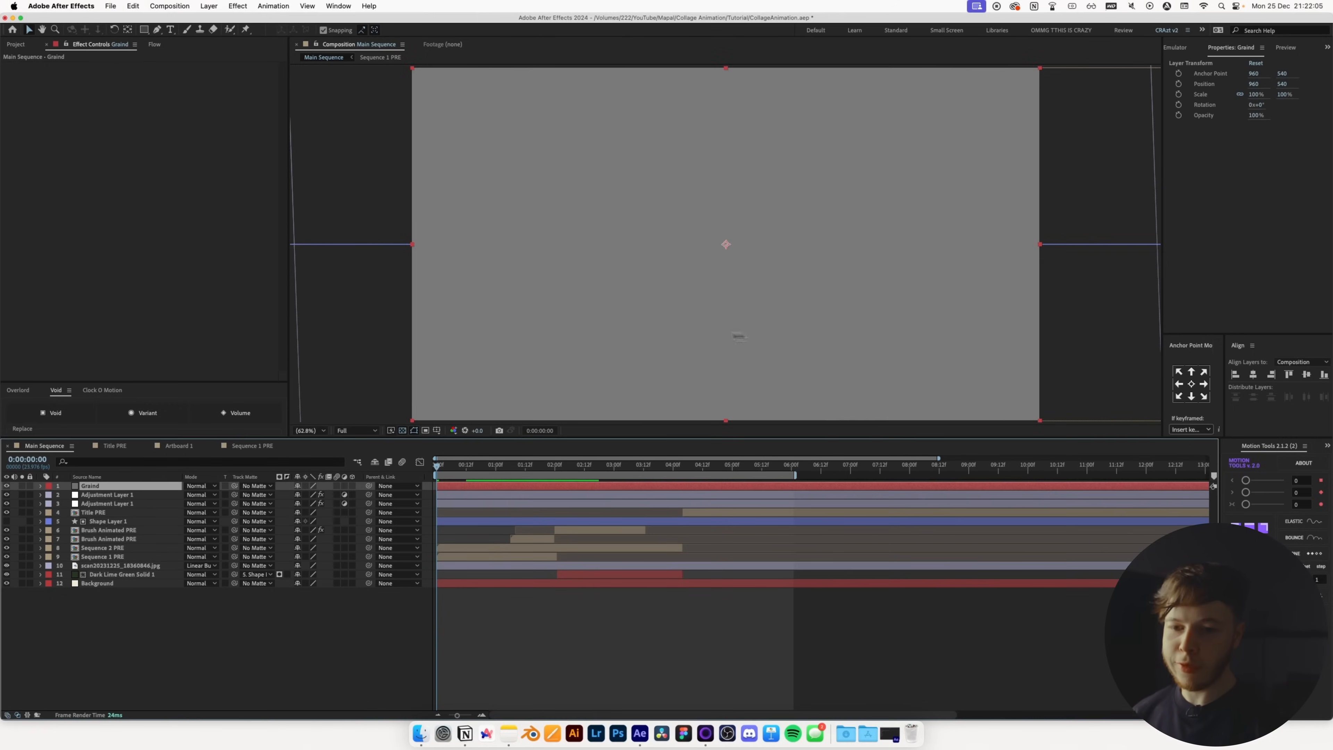
- Apply the Add Grain effect to the Graind solid with Final Output viewing mode and the Kodak Vision 500T (5279) preset
{"action": "key", "text": "ctrl+space"}
{"action": "type", "text": "add g"}
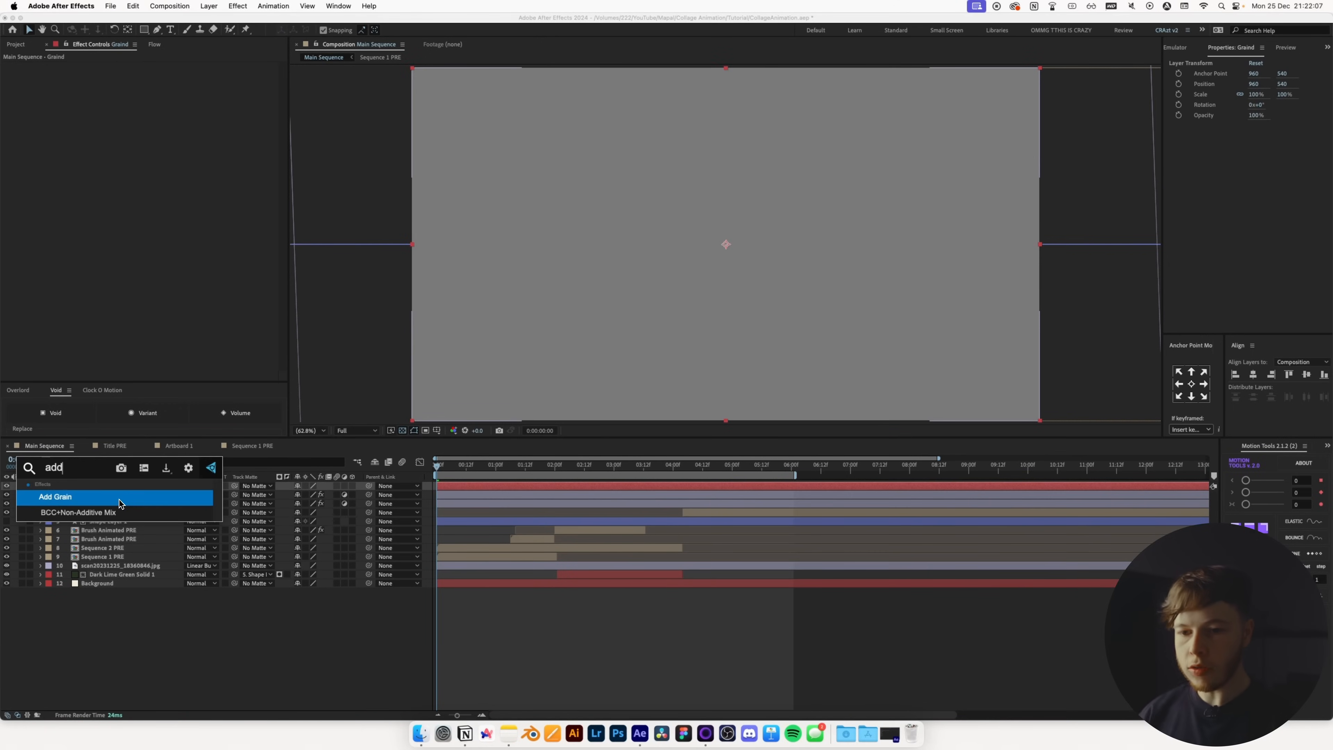
{"action": "key", "text": "Return"}
{"action": "left_click", "coordinate": [192, 74]}
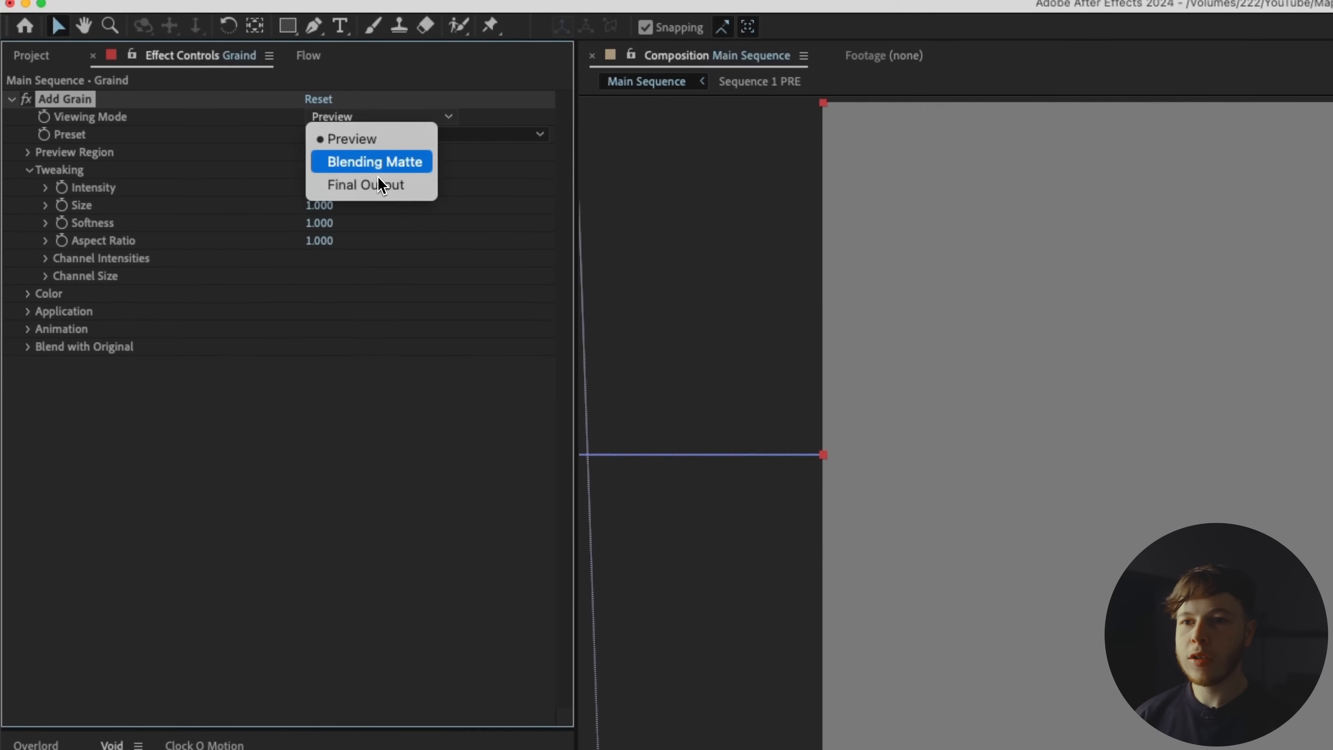
{"action": "left_click", "coordinate": [380, 185]}
{"action": "left_click", "coordinate": [401, 136]}
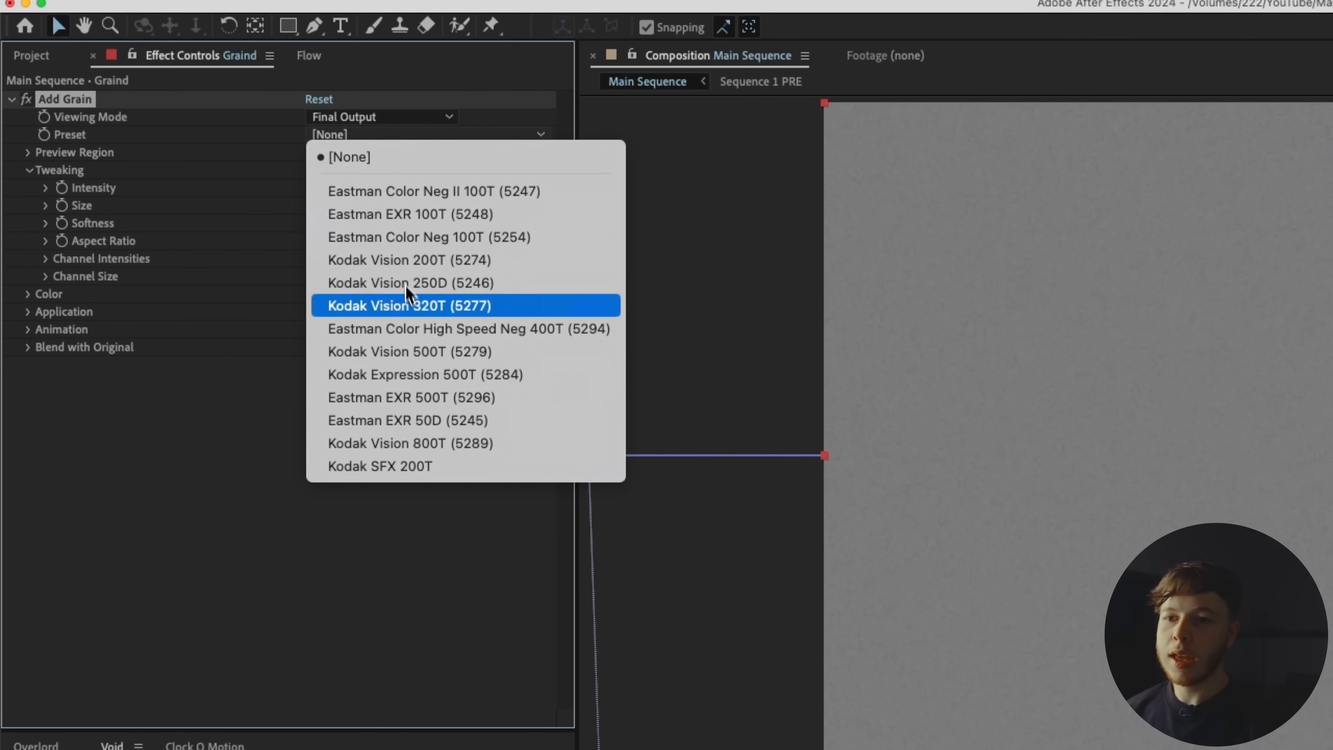
{"action": "left_click", "coordinate": [394, 350]}
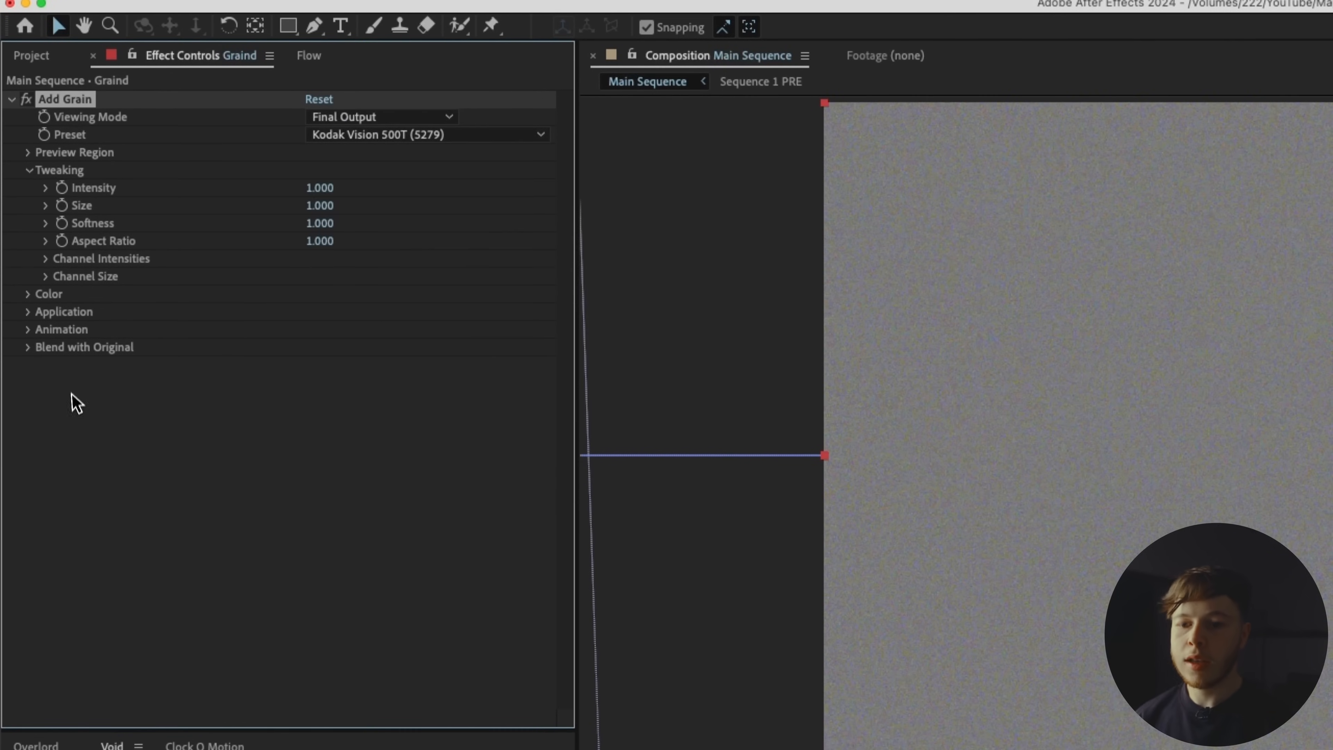
- Apply the Tint effect to the Graind solid to remove the grain's colour
{"action": "key", "text": "ctrl+space"}
{"action": "type", "text": "tint"}
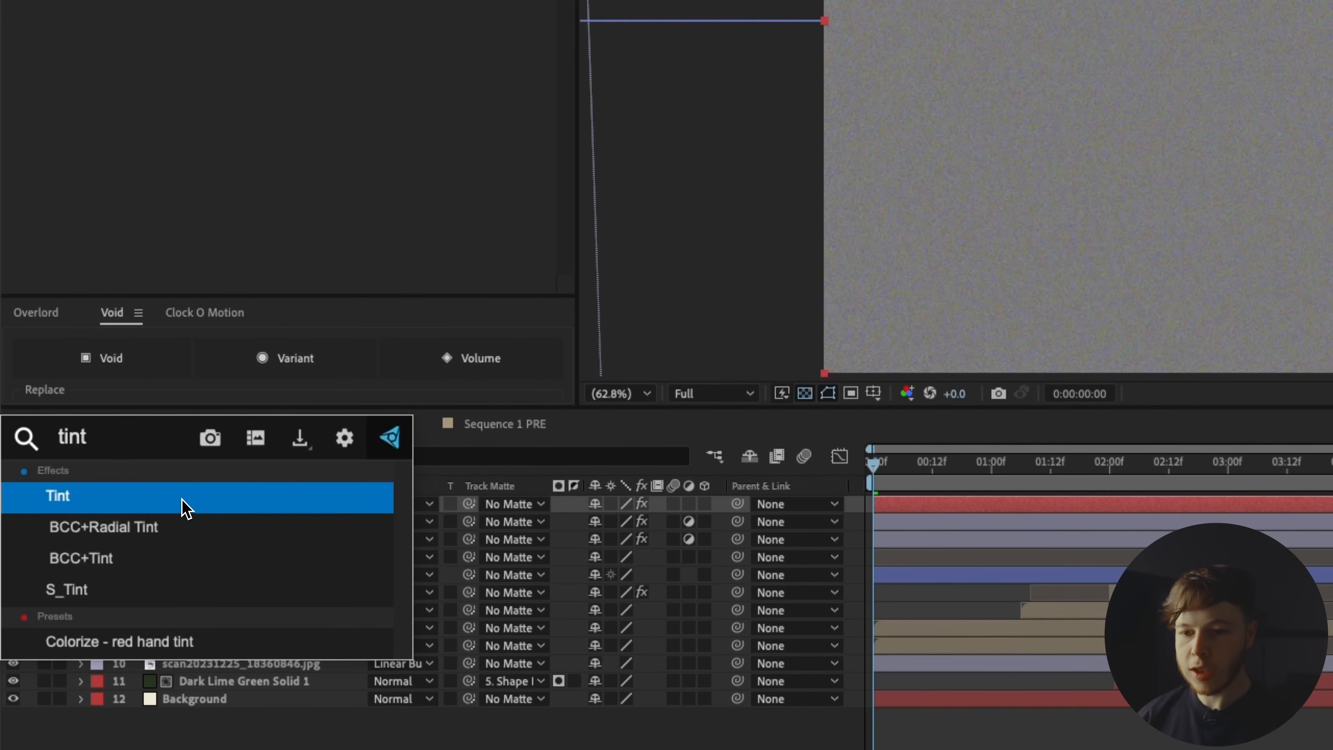
{"action": "left_click", "coordinate": [184, 508]}
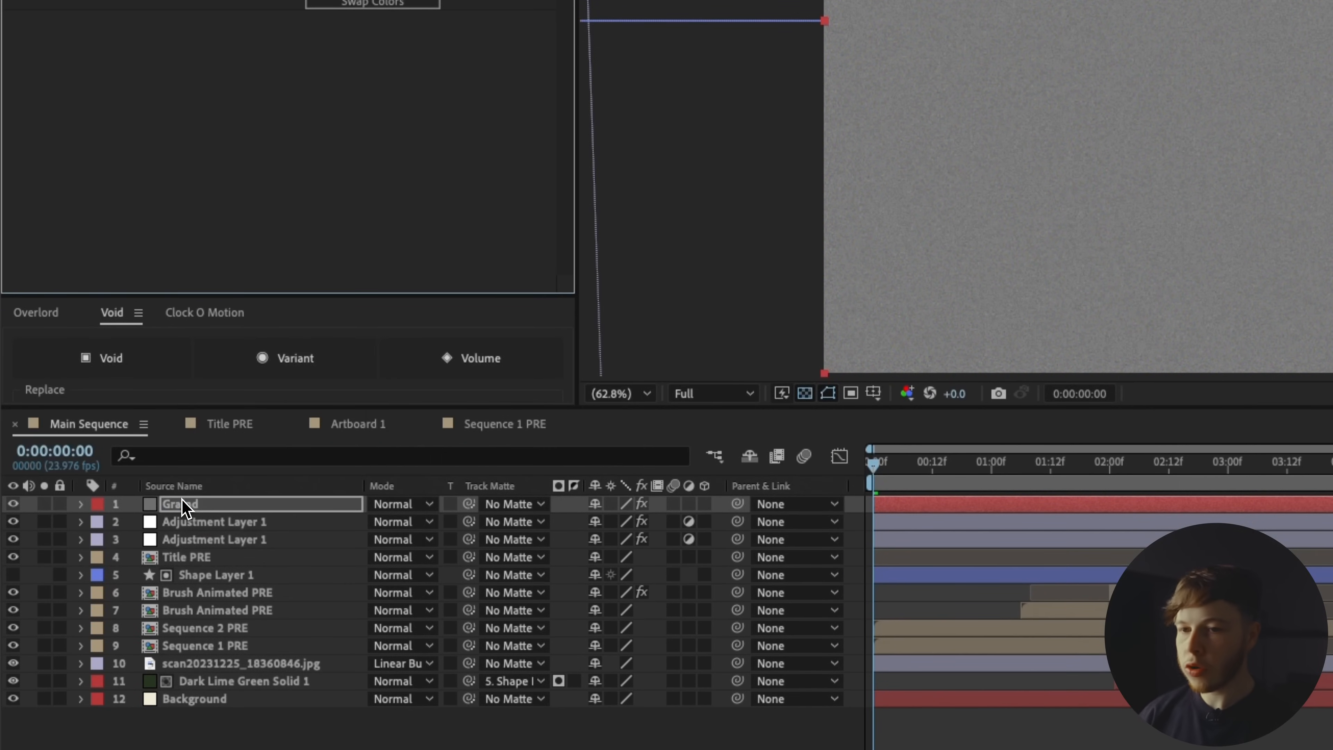
- Pre-compose the Graind layer as Graind Comp 1 with all attributes moved, and set its blending mode to Linear Light
{"action": "left_click", "coordinate": [185, 505]}
{"action": "key", "text": "super+shift+c"}
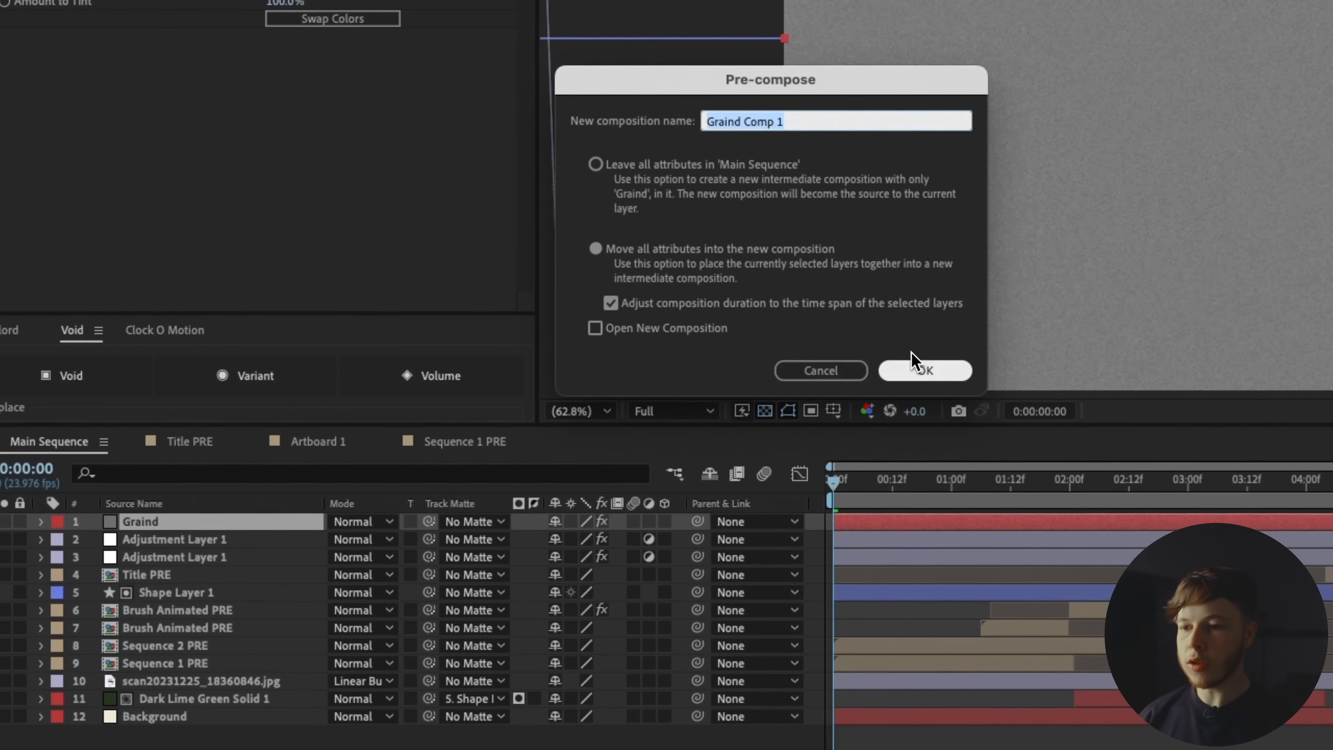
{"action": "left_click", "coordinate": [900, 383]}
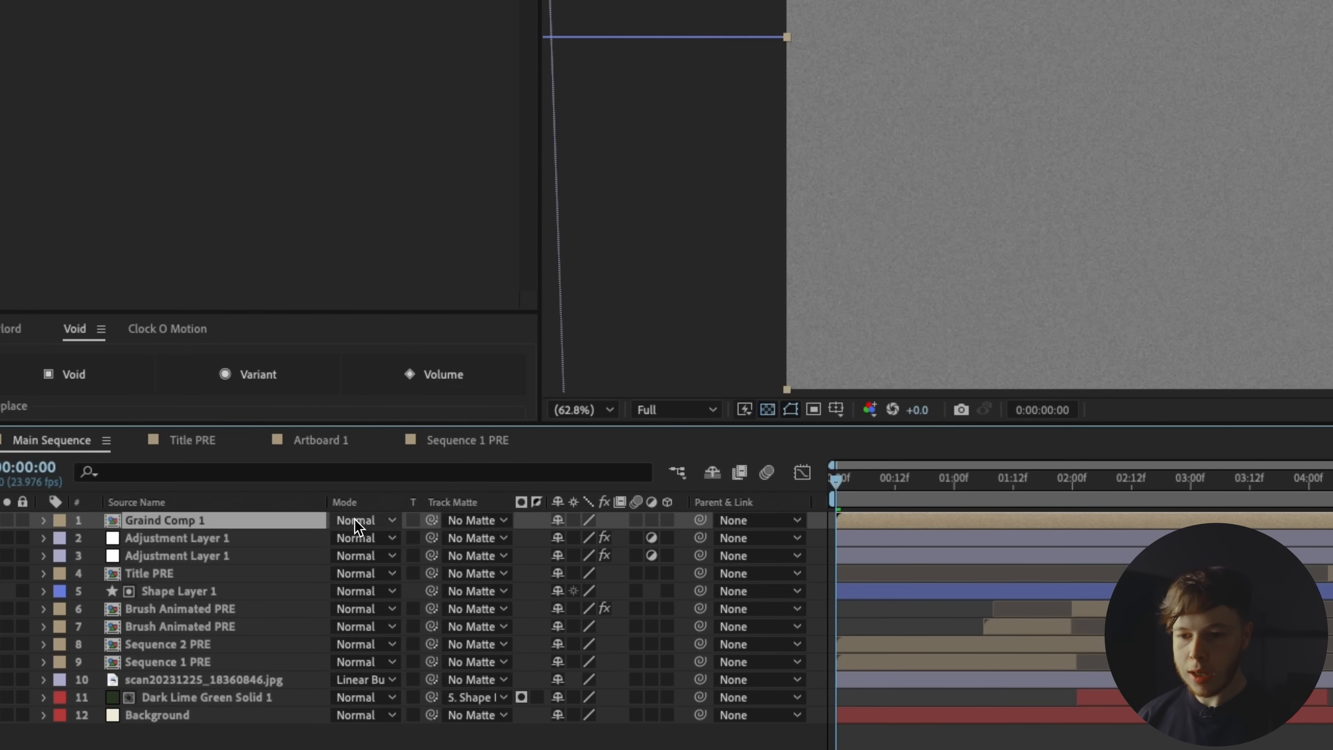
{"action": "left_click", "coordinate": [332, 534]}
{"action": "left_click", "coordinate": [388, 508]}
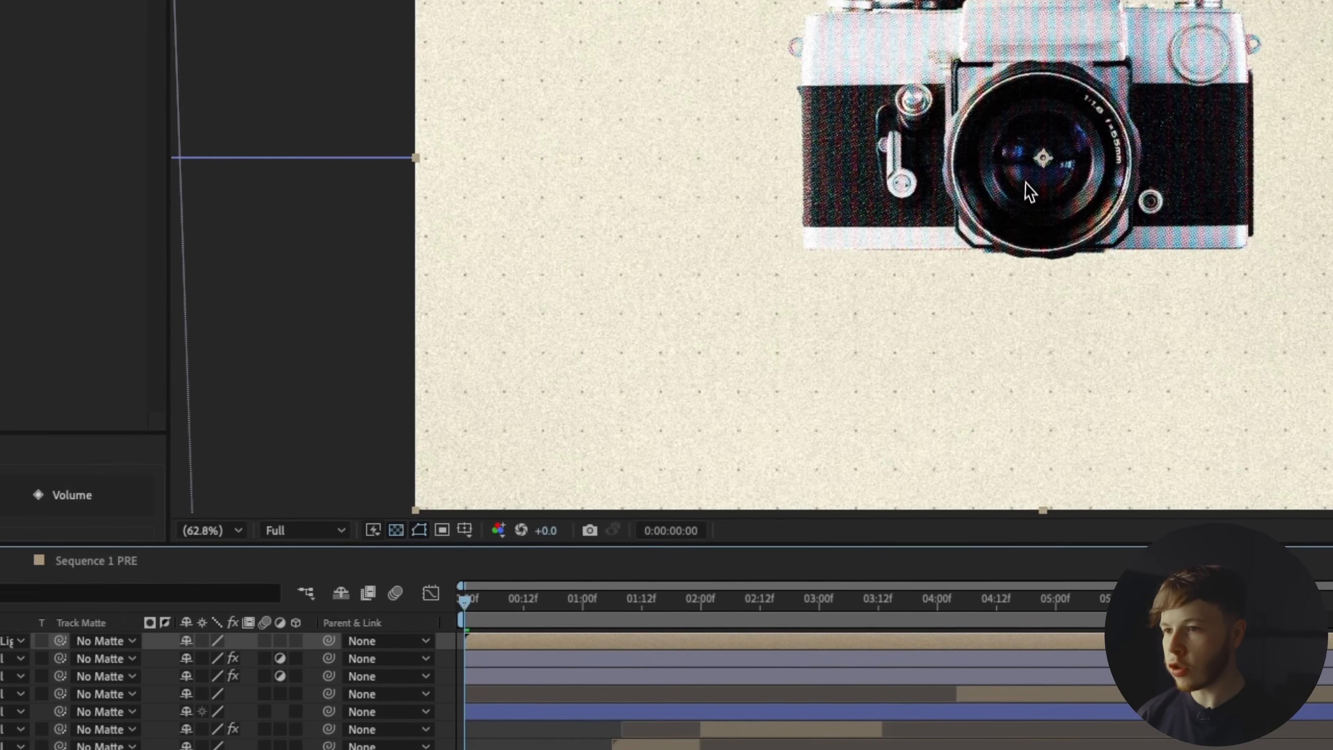
- Preview the grain, set Graind Comp 1's opacity to 70%, and move it beneath the uppermost adjustment layer
{"action": "key", "text": "space"}
{"action": "key", "text": "t"}
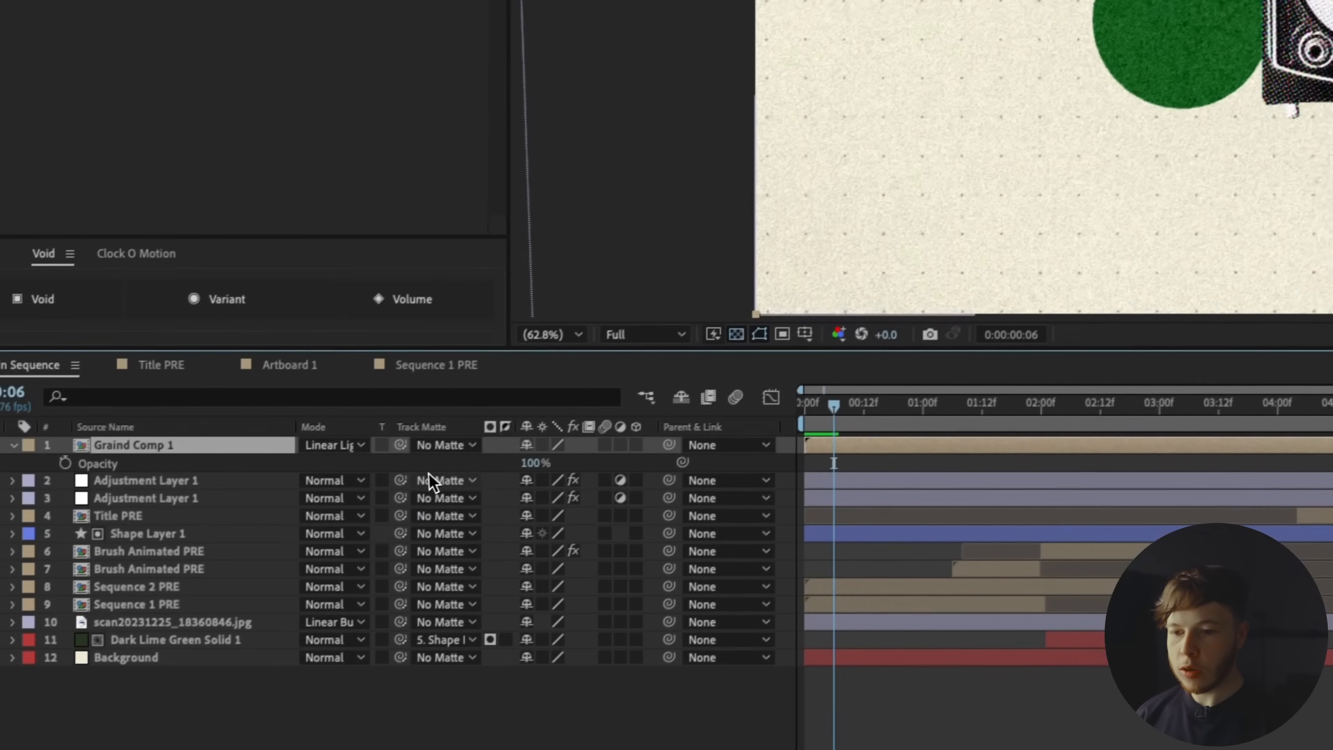
{"action": "left_click", "coordinate": [535, 463]}
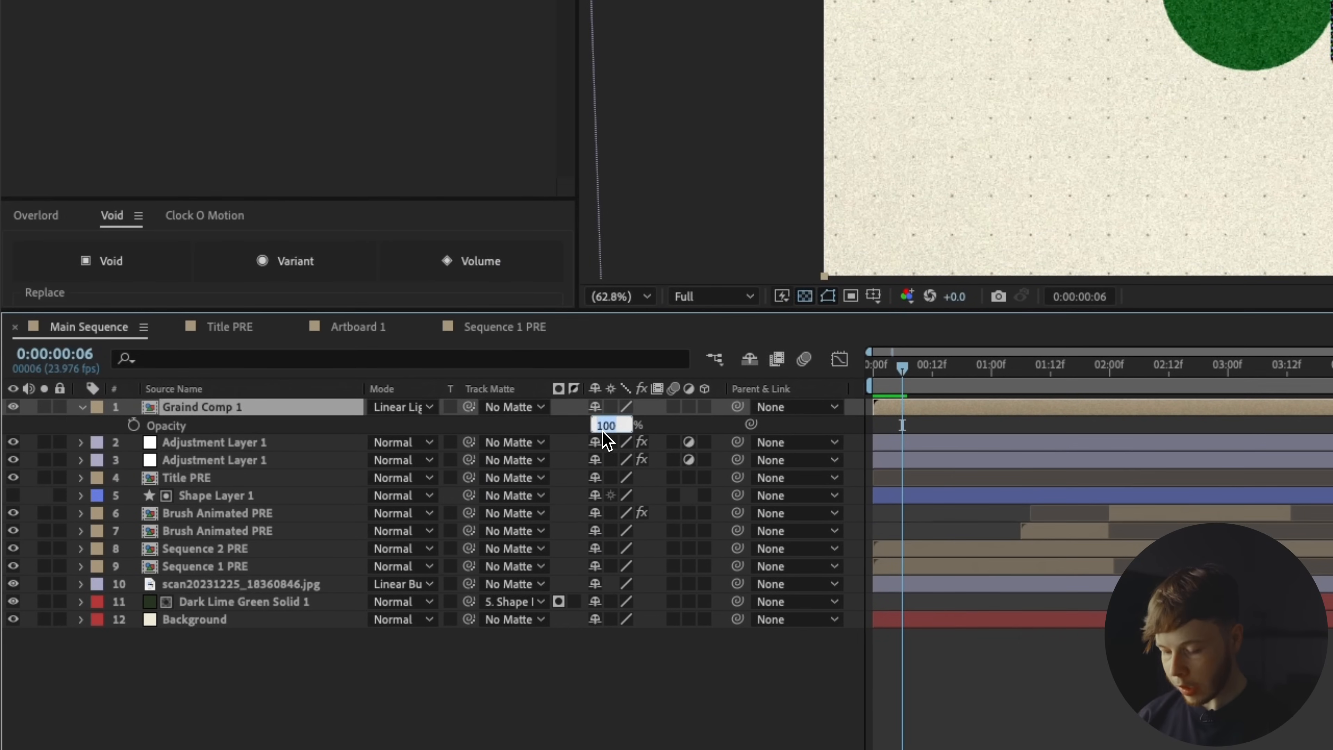
{"action": "type", "text": "70"}
{"action": "key", "text": "Return"}
{"action": "left_click_drag", "start_coordinate": [228, 403], "coordinate": [230, 453]}
{"action": "left_click", "coordinate": [894, 685]}
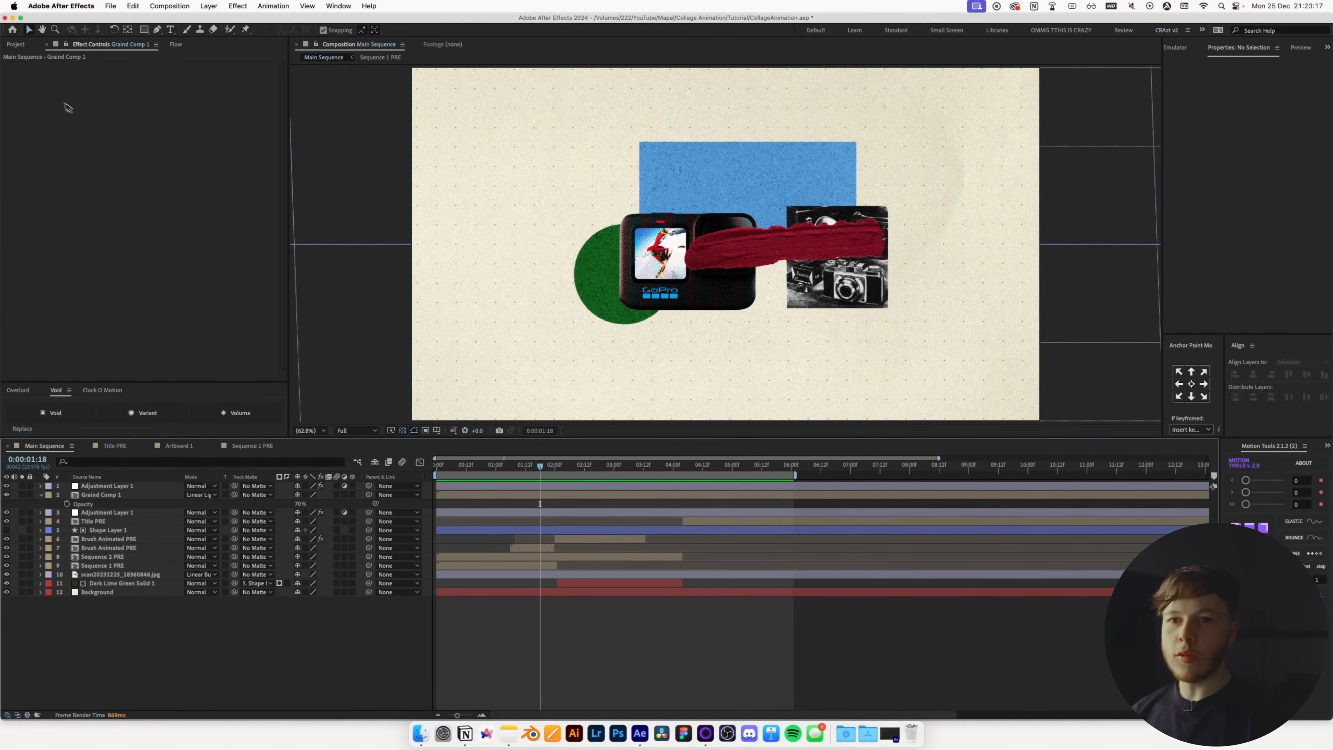
- Add scan20231224_13374045.jpg from the Texture Scans folder in Darker Color mode and place it directly beneath the second adjustment layer
{"action": "left_click", "coordinate": [17, 44]}
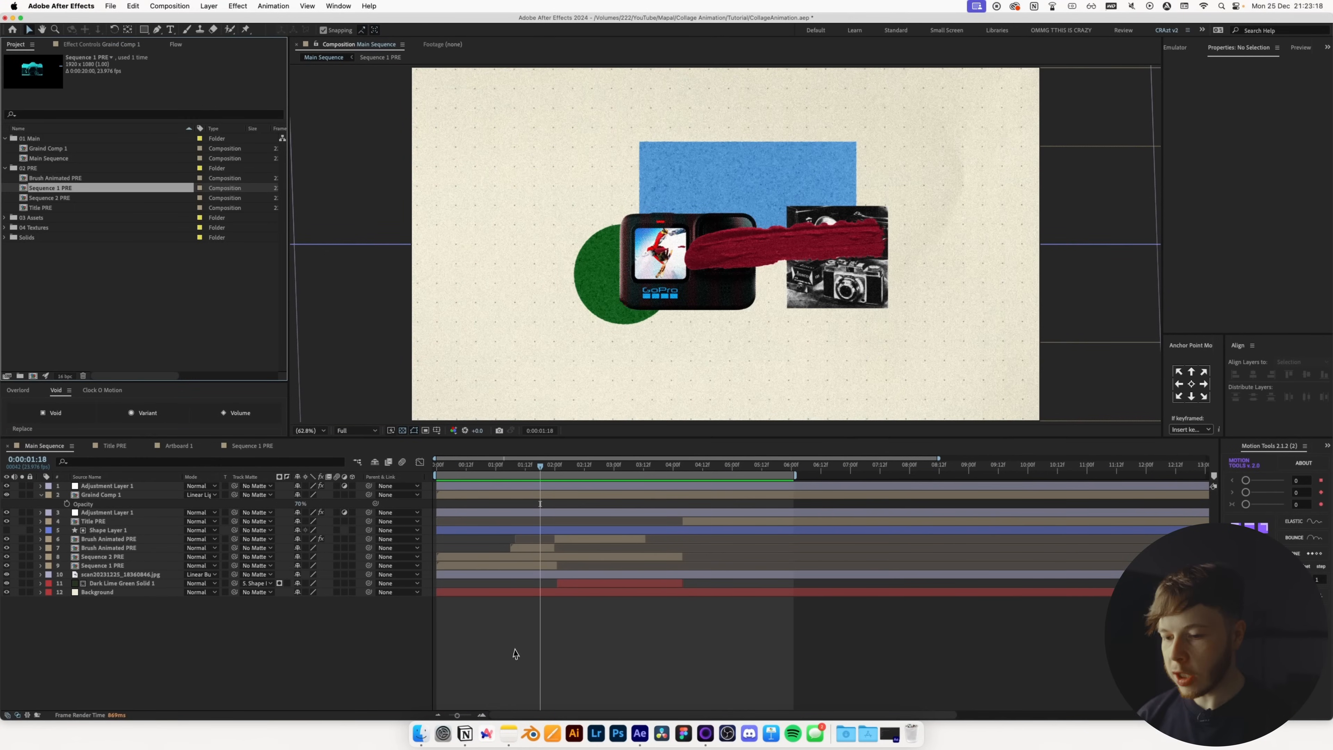
{"action": "left_click", "coordinate": [426, 744]}
{"action": "key", "text": "super+Up"}
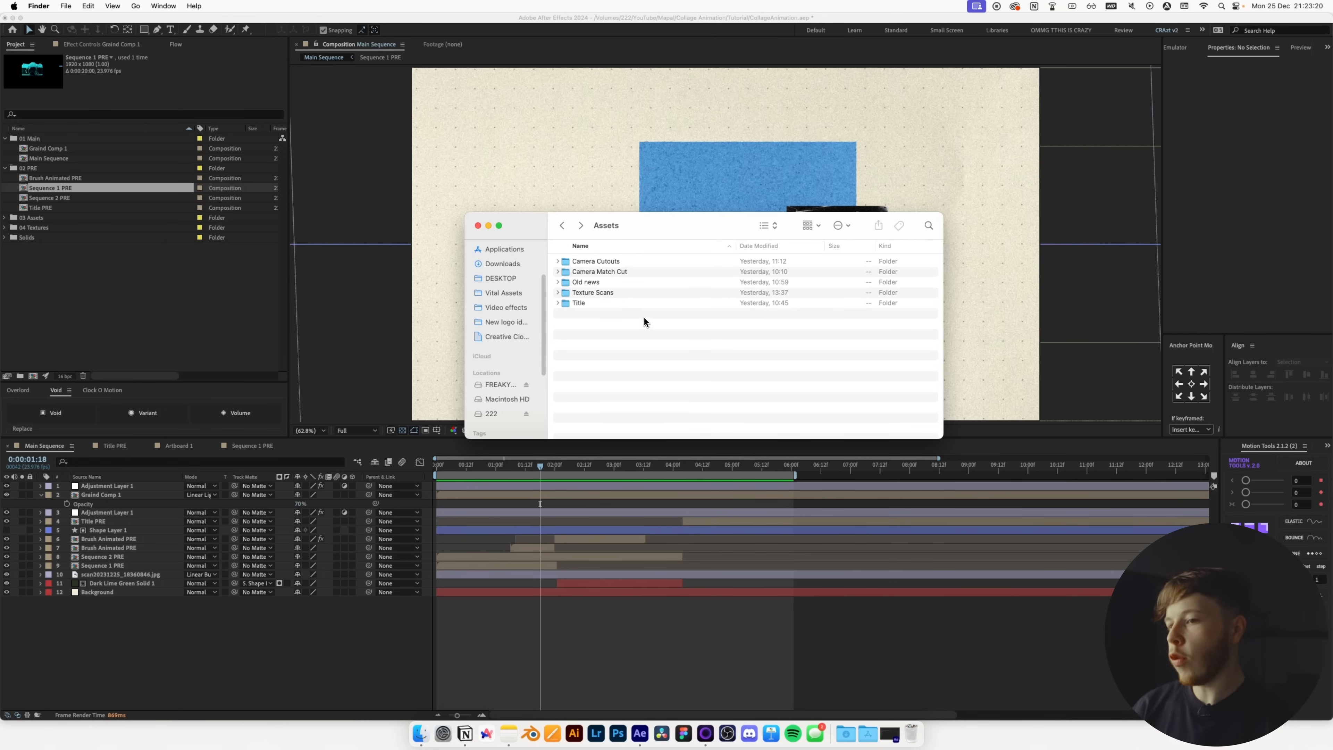
{"action": "double_click", "coordinate": [591, 292]}
{"action": "left_click", "coordinate": [604, 265]}
{"action": "key", "text": "space"}
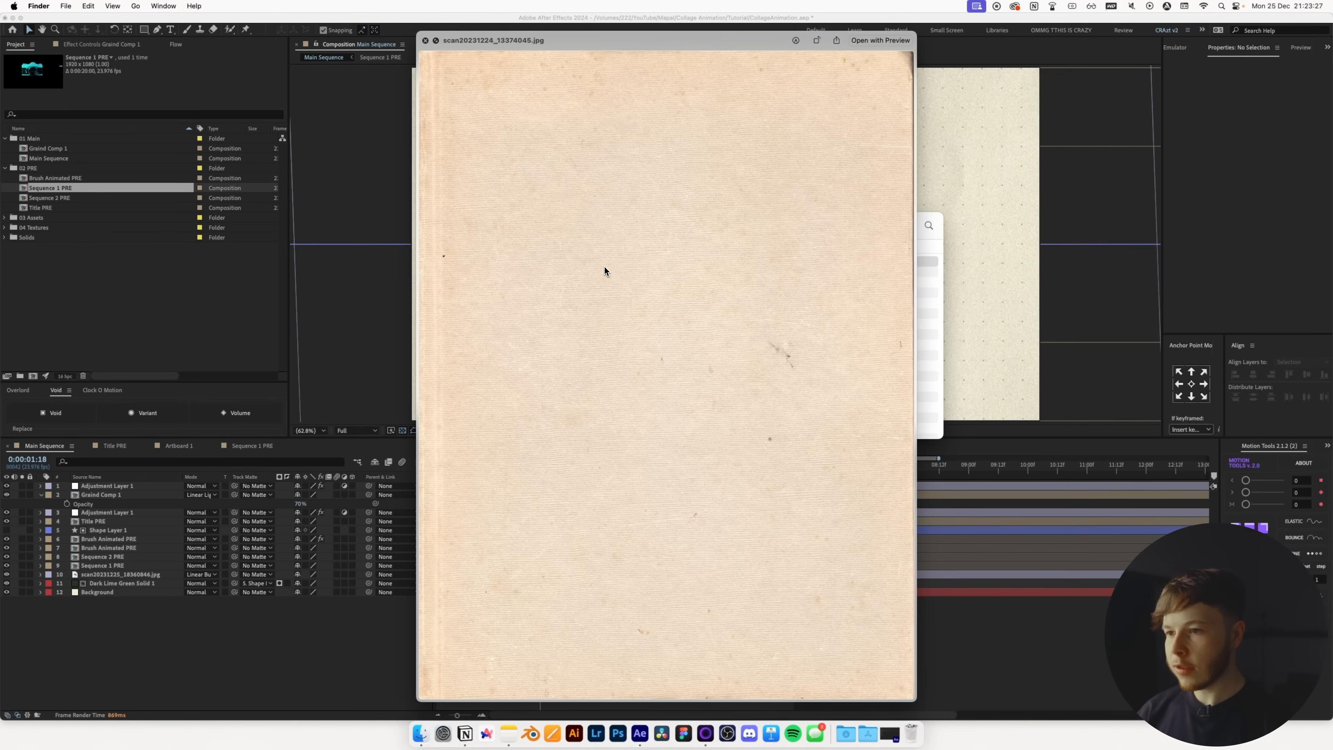
{"action": "key", "text": "space"}
{"action": "left_click_drag", "start_coordinate": [607, 266], "coordinate": [259, 619]}
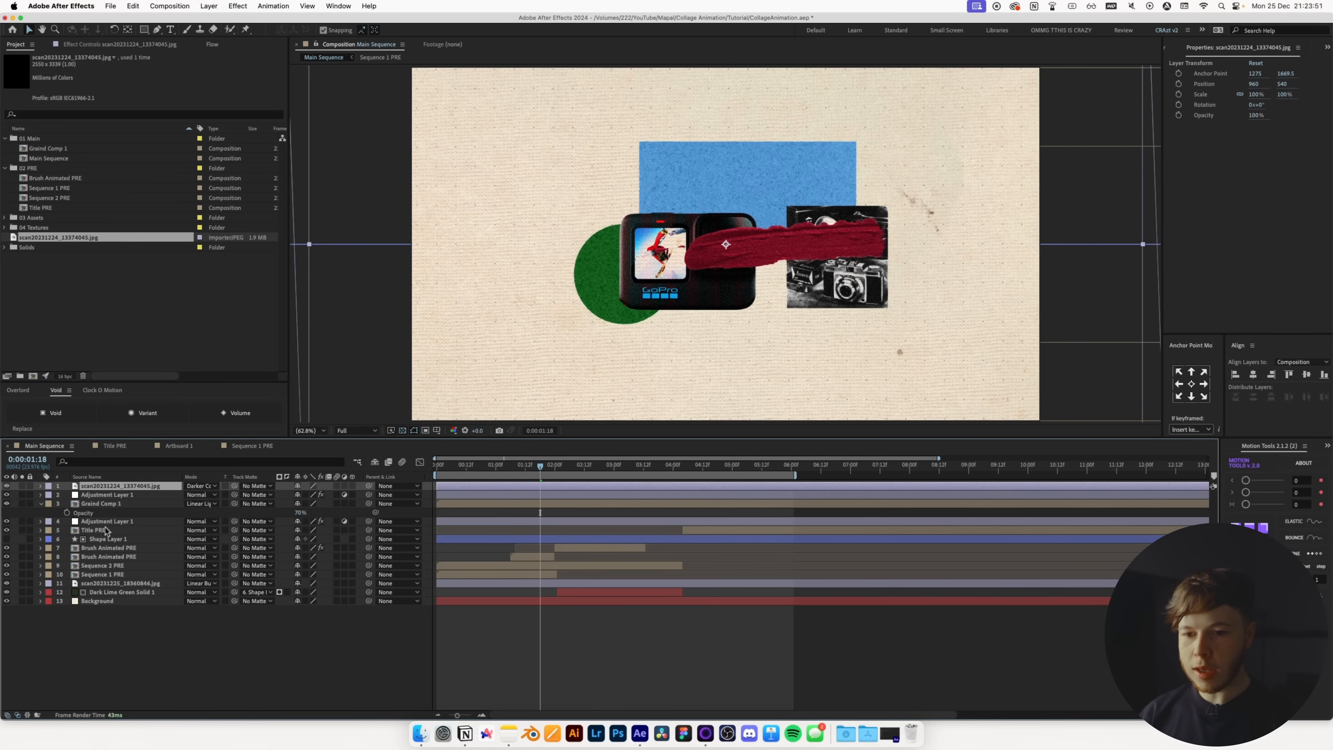
{"action": "left_click_drag", "start_coordinate": [118, 486], "coordinate": [96, 528]}
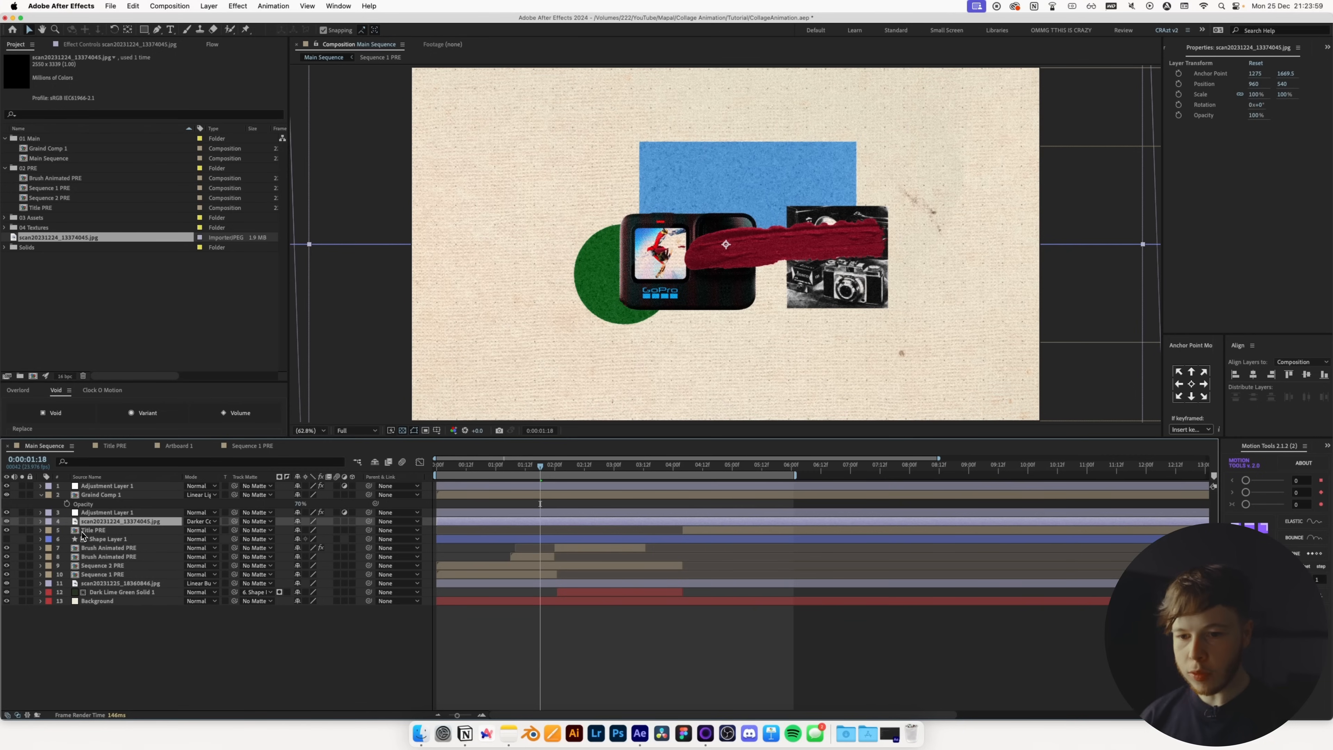
- Create a new adjustment layer beneath the paper texture scan and apply Lumetri Color to it
{"action": "key", "text": "cmd+alt+y"}
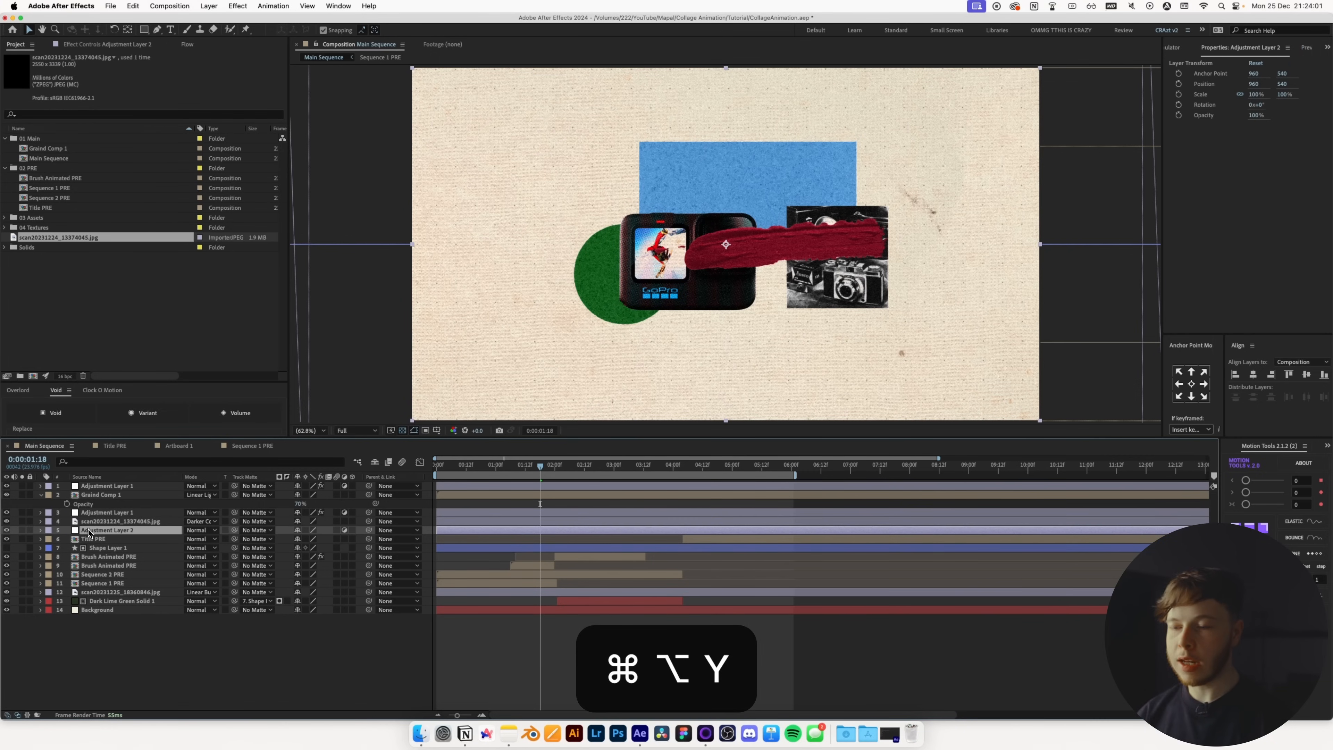
{"action": "key", "text": "ctrl+space"}
{"action": "type", "text": "lum"}
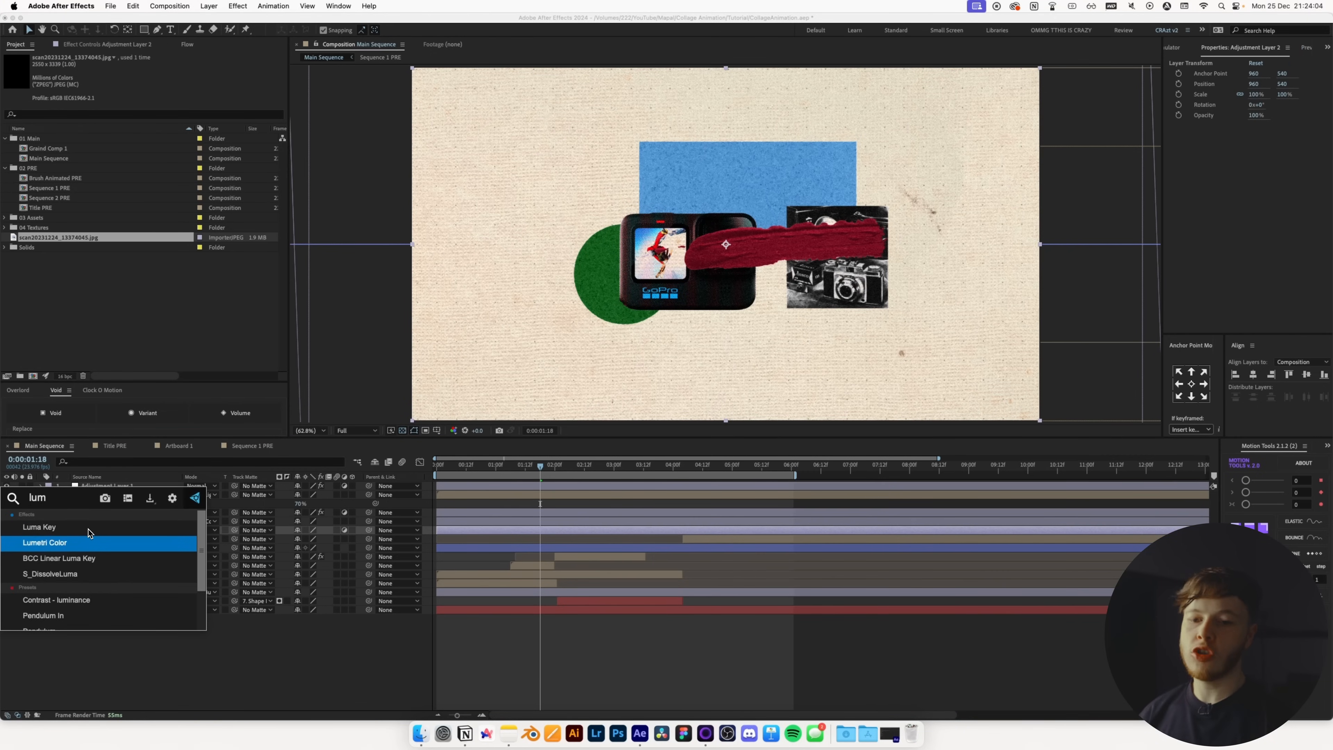
{"action": "left_click", "coordinate": [89, 543]}
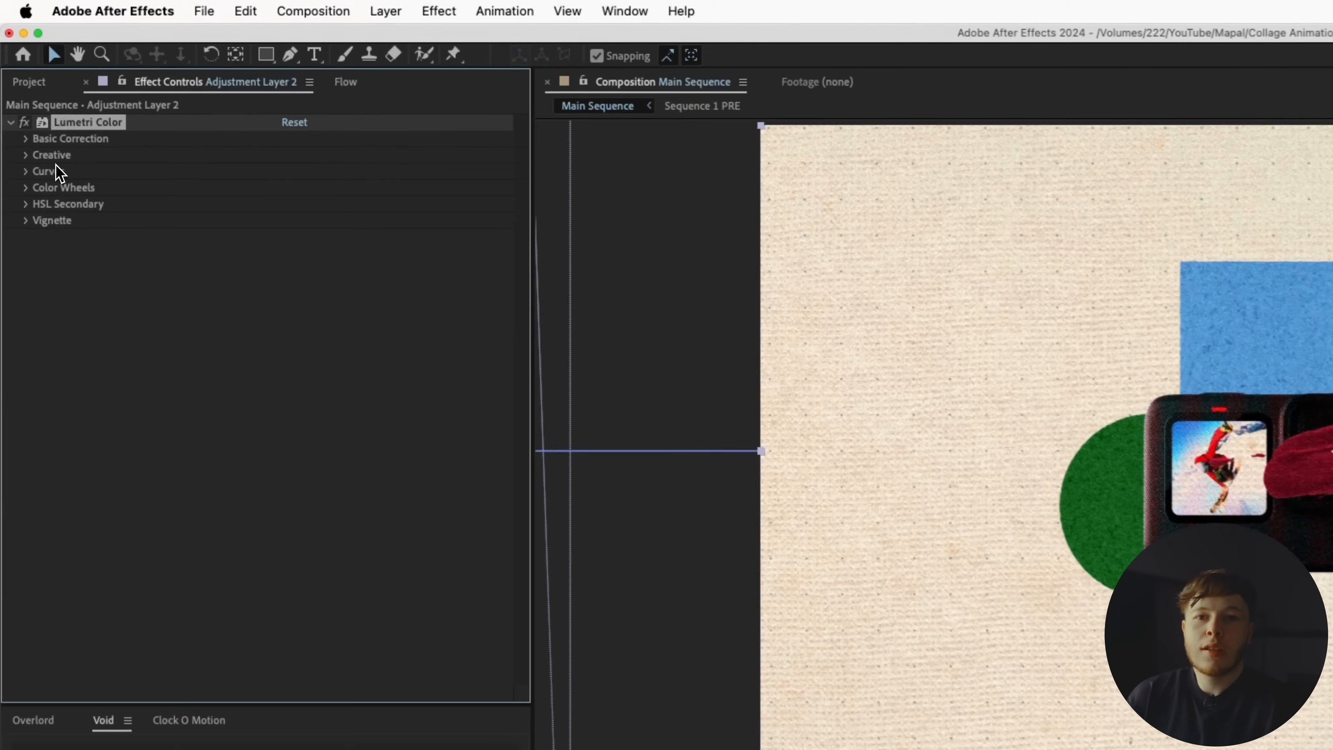
- In Lumetri Color's Basic Correction, set Contrast to 18 and Shadows to 44, and raise the Highlights
{"action": "left_click", "coordinate": [30, 154]}
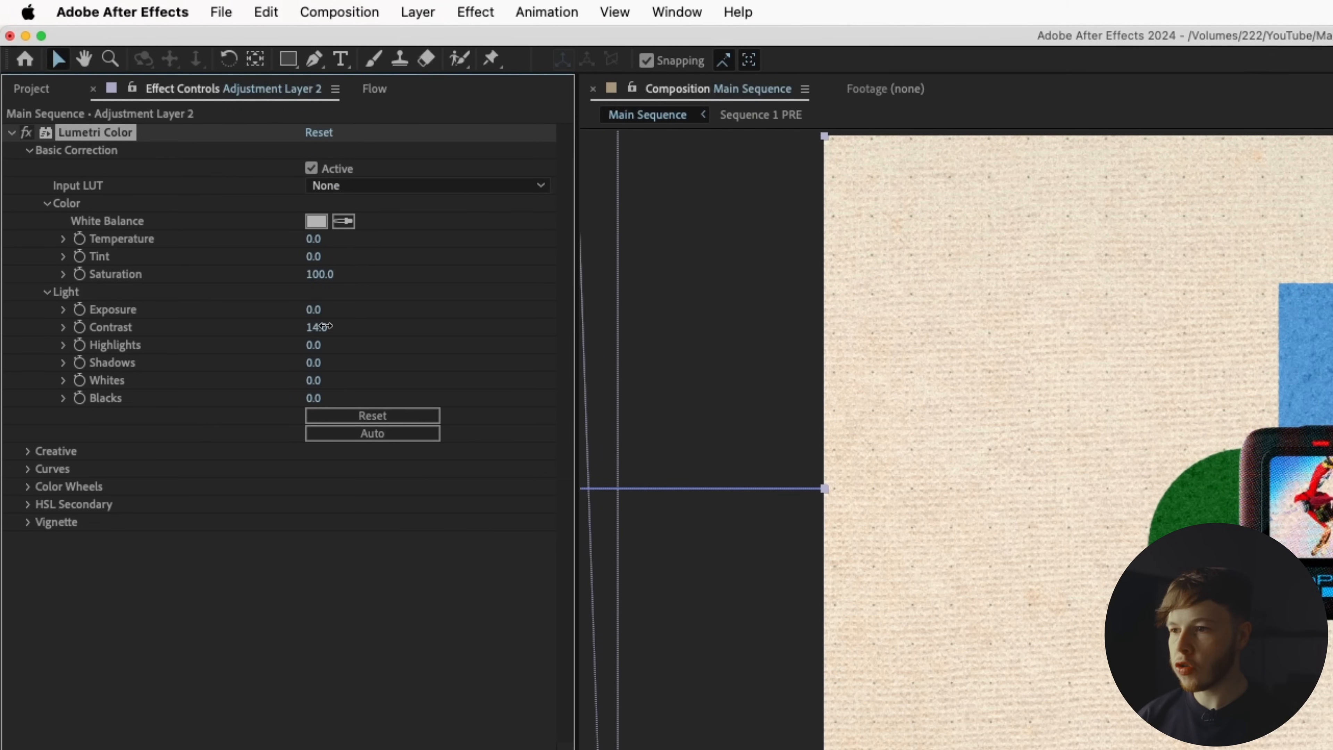
{"action": "left_click_drag", "start_coordinate": [322, 356], "coordinate": [357, 363]}
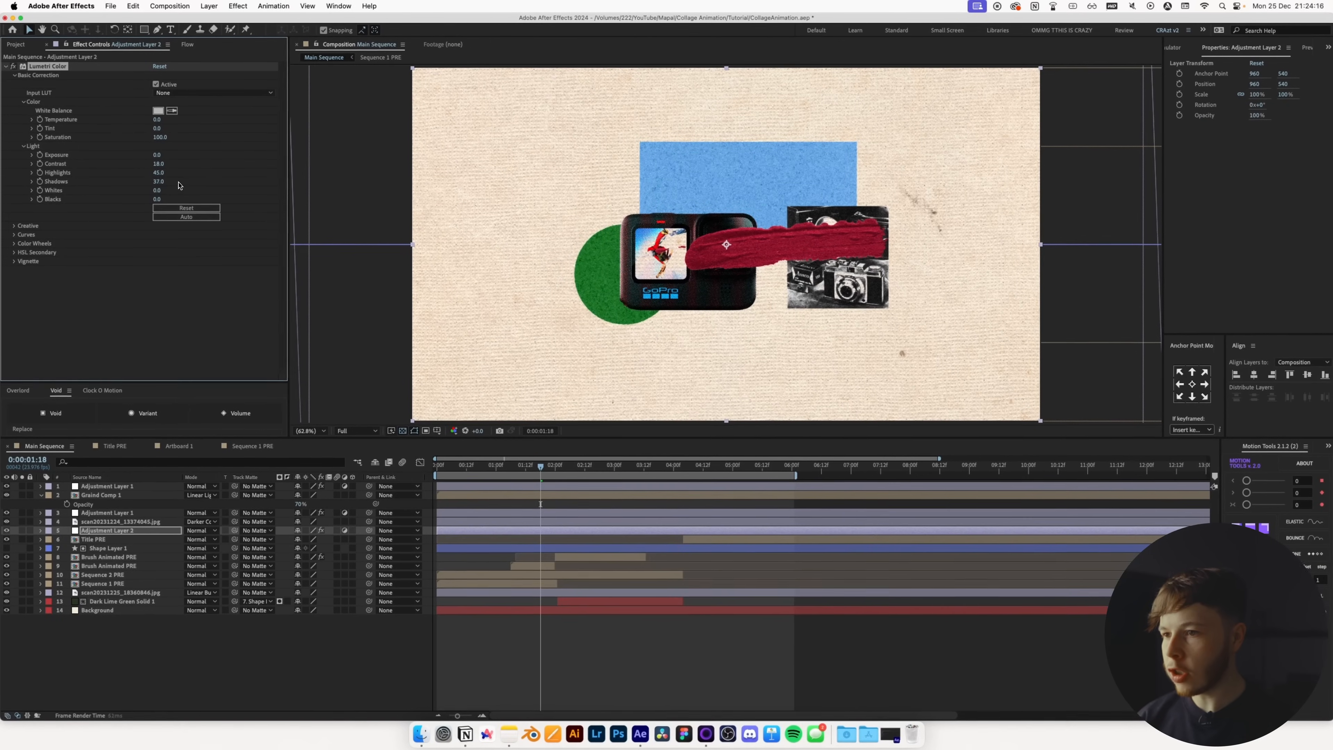
{"action": "left_click_drag", "start_coordinate": [178, 185], "coordinate": [187, 184]}
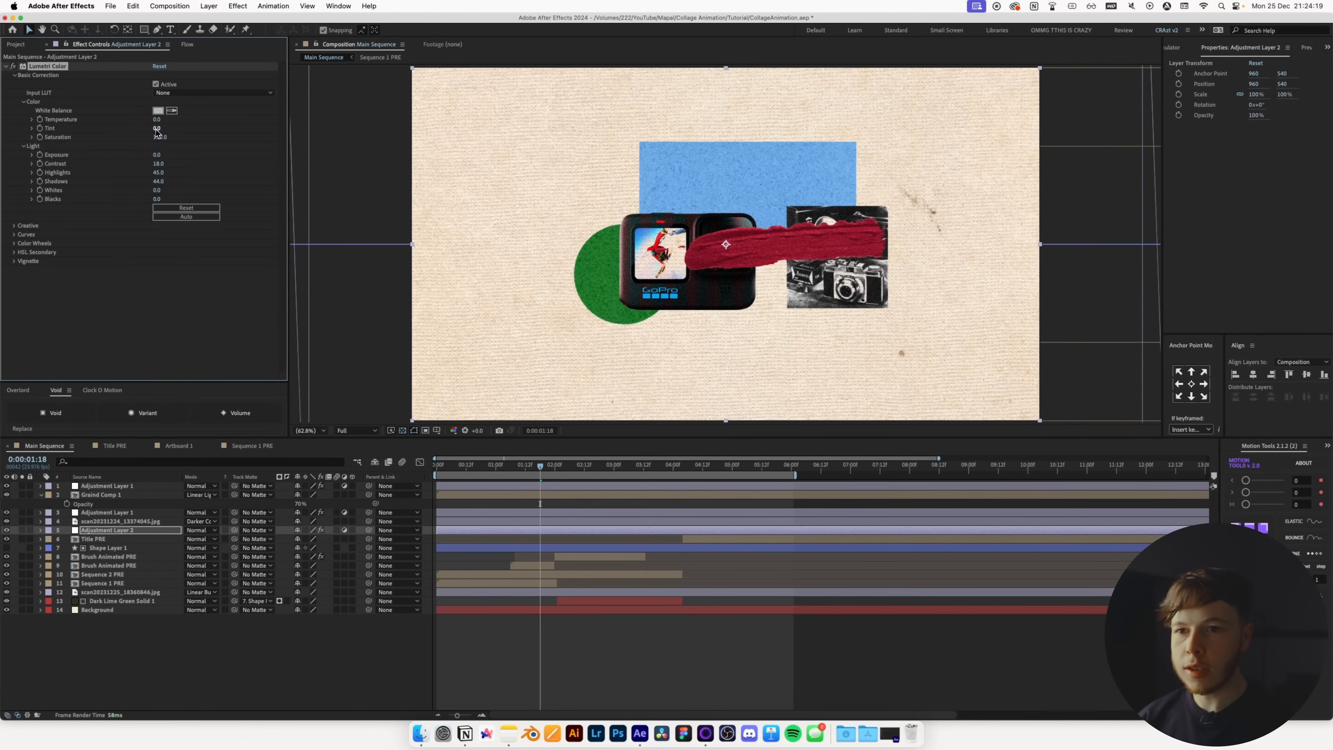
- Set Lumetri Color's Temperature to 39 and Tint to about -13, deselect the layer and preview the sequence
{"action": "left_click_drag", "start_coordinate": [157, 120], "coordinate": [159, 120]}
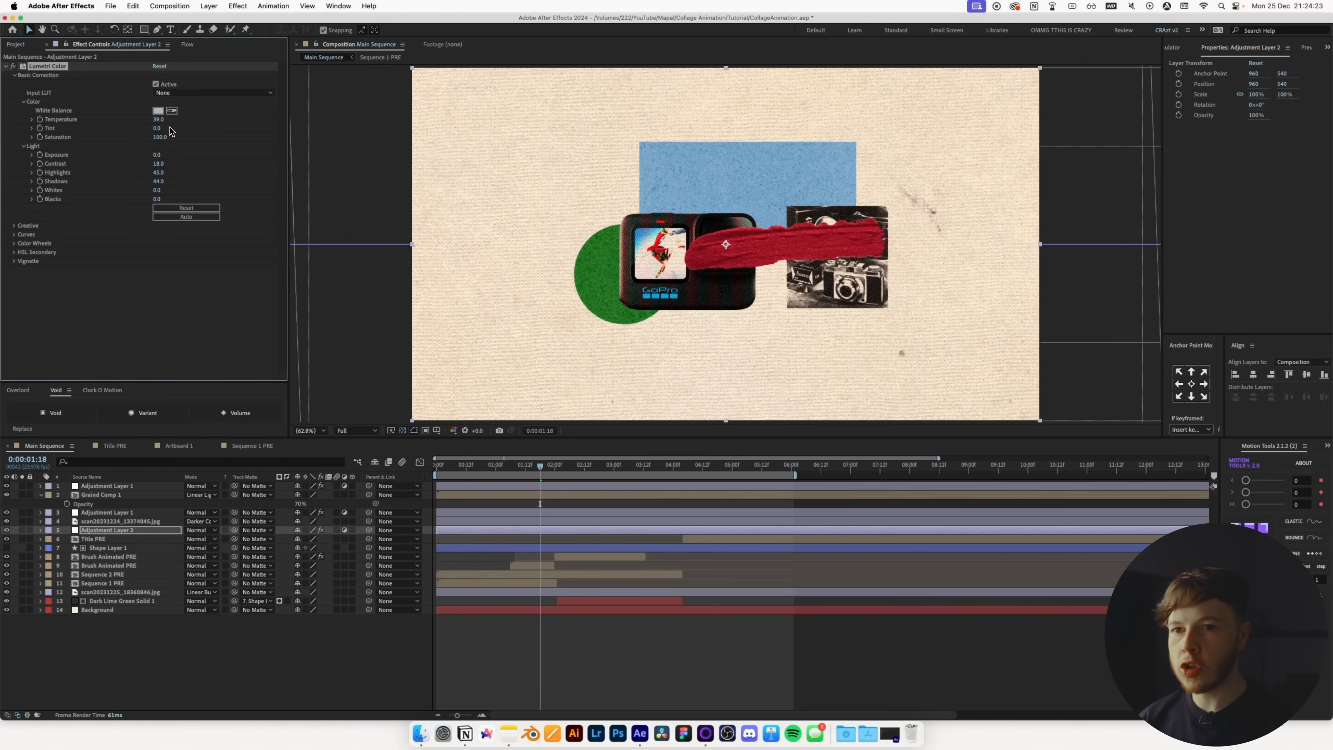
{"action": "left_click_drag", "start_coordinate": [160, 130], "coordinate": [156, 138]}
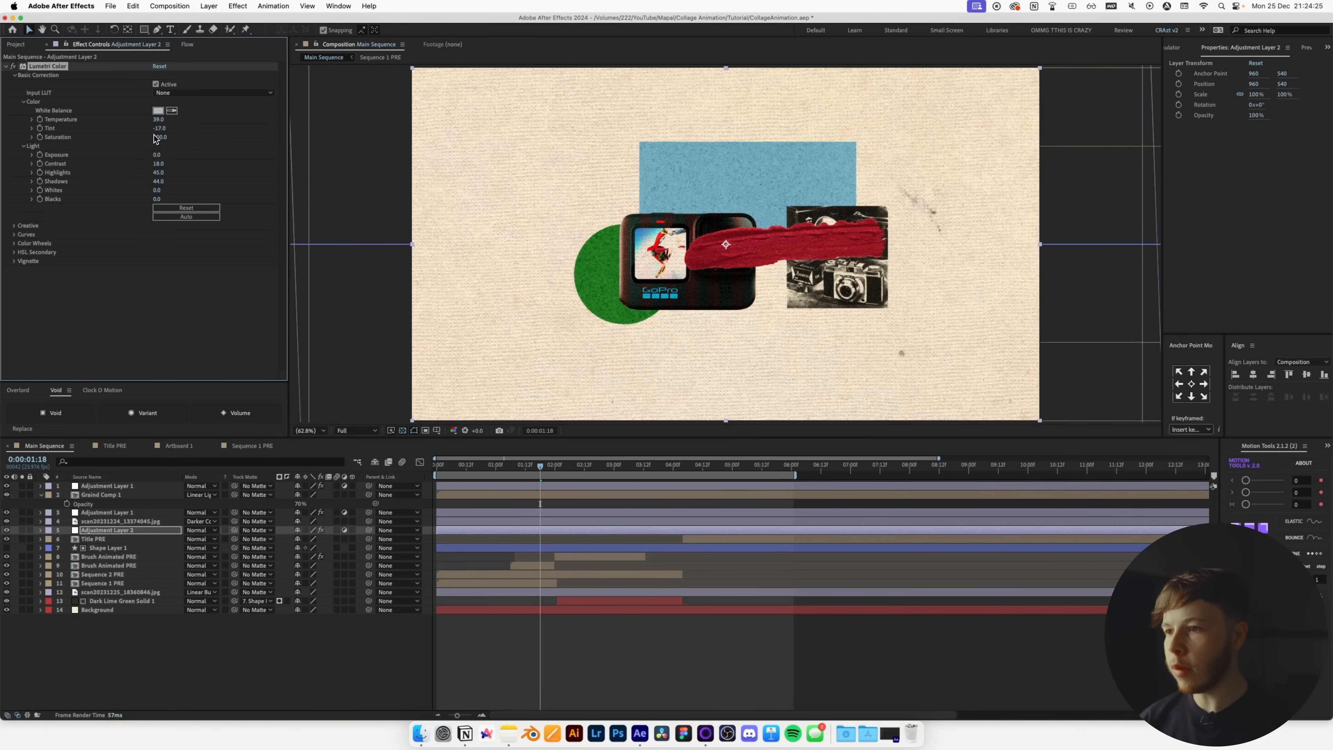
{"action": "left_click", "coordinate": [839, 697]}
{"action": "key", "text": "space"}
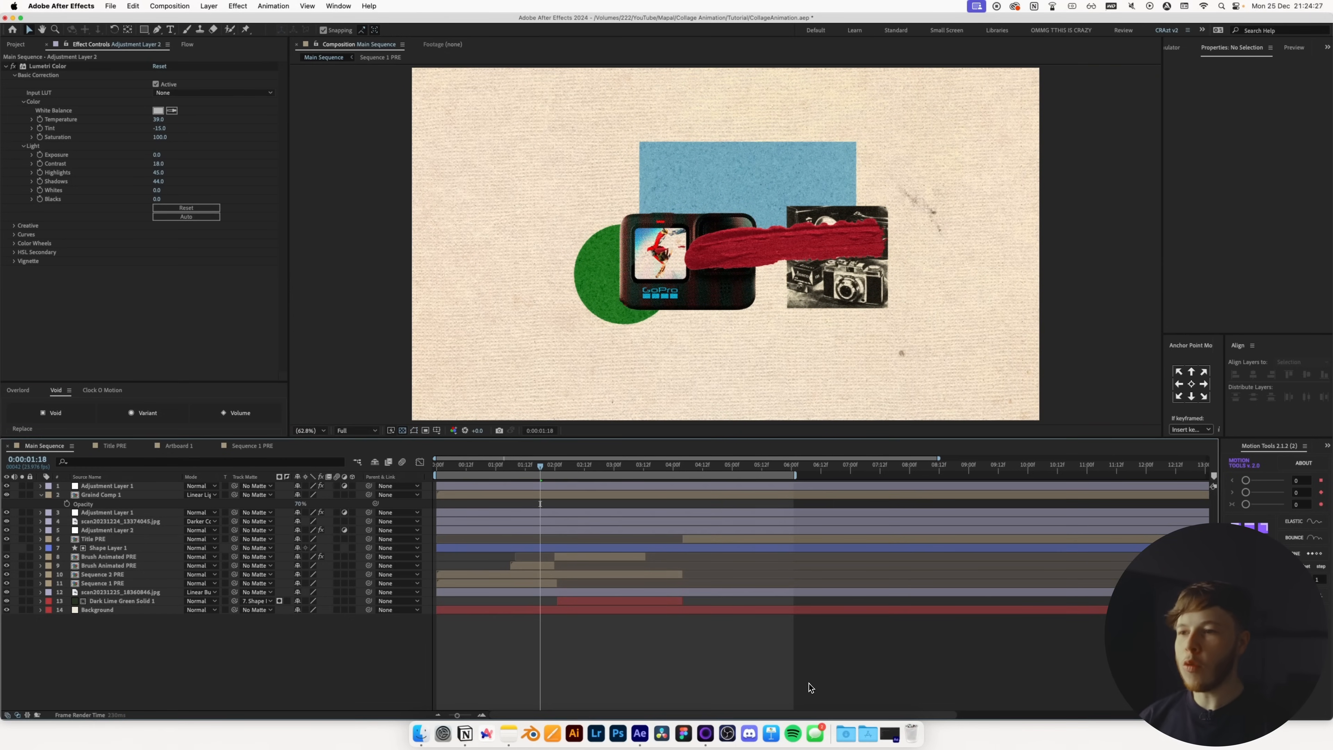